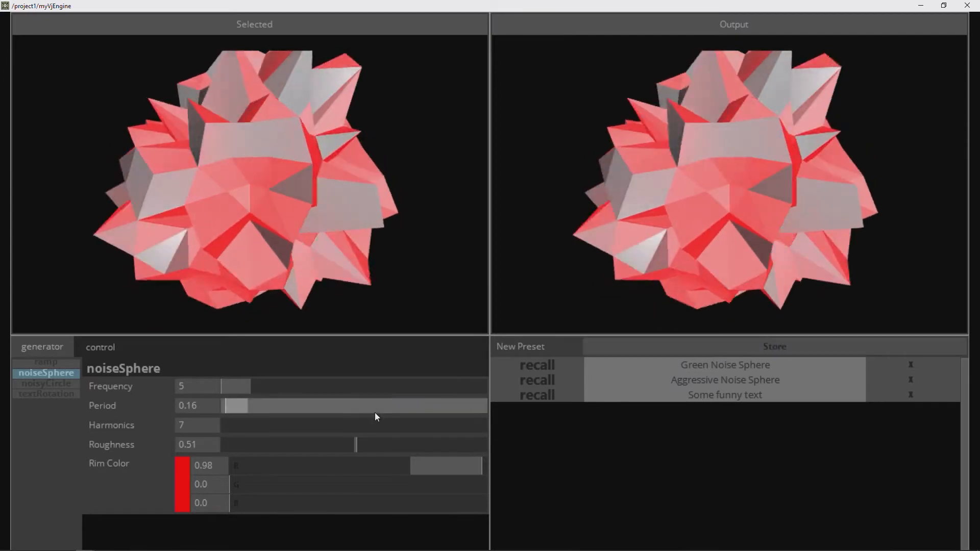
Step: Set the noiseSphere Frequency to 7 and store the current look as a new preset
drag(284, 387, 407, 388)
click(695, 351)
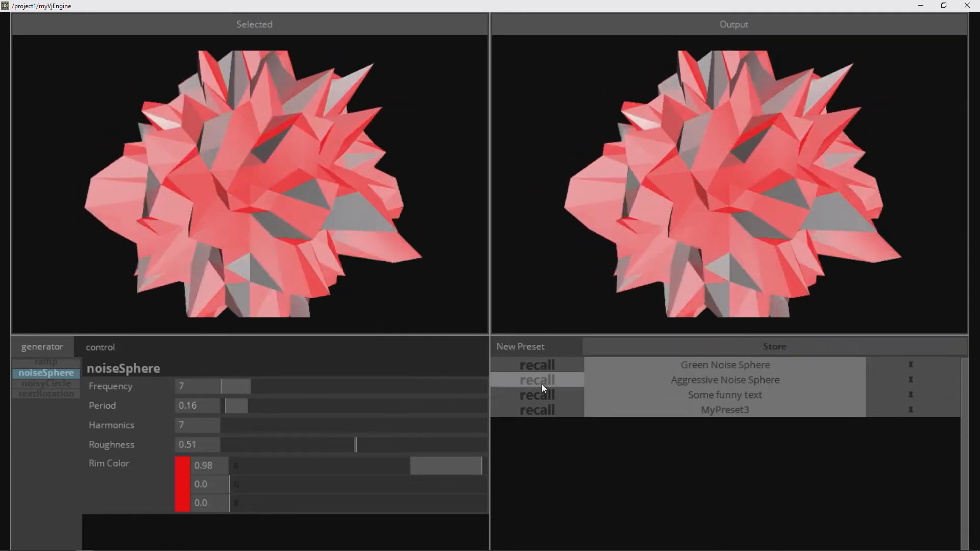
Step: Switch back and forth between the stored noise sphere presets, finishing with Green Noise Sphere recalled
click(541, 383)
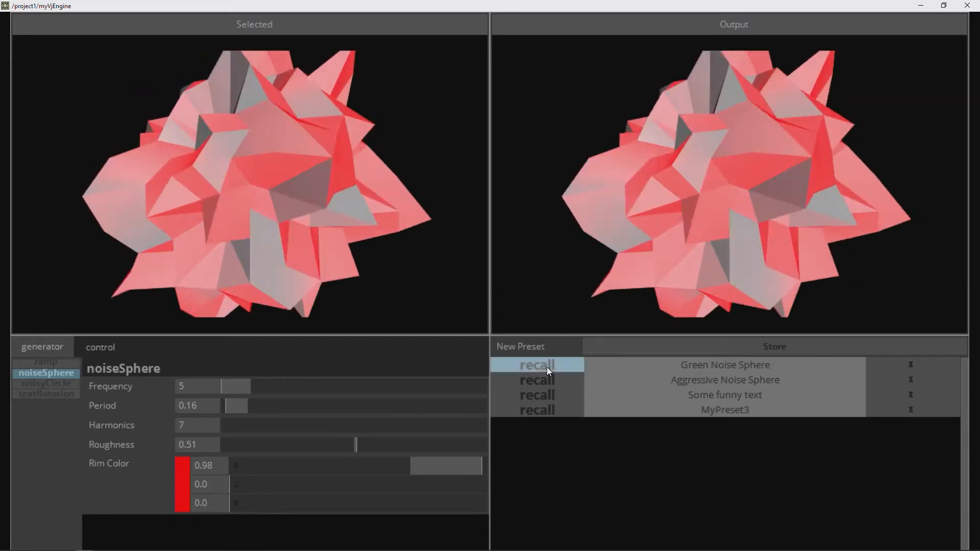
click(546, 366)
click(547, 383)
click(550, 366)
click(549, 381)
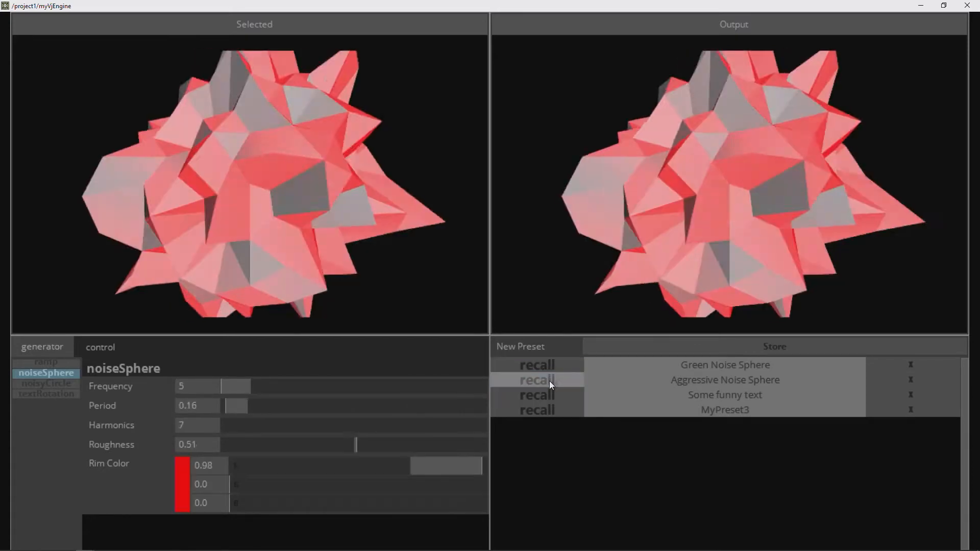
click(554, 363)
click(550, 380)
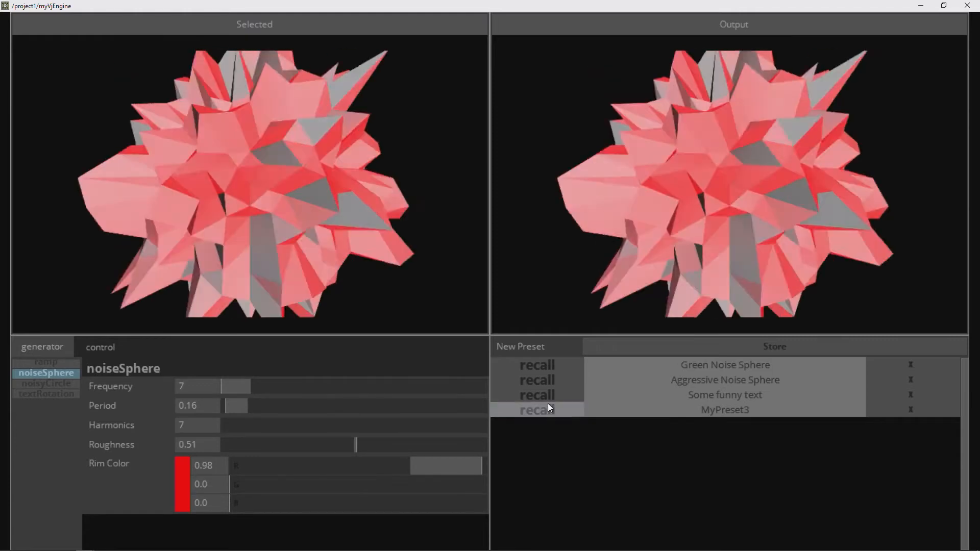
click(551, 365)
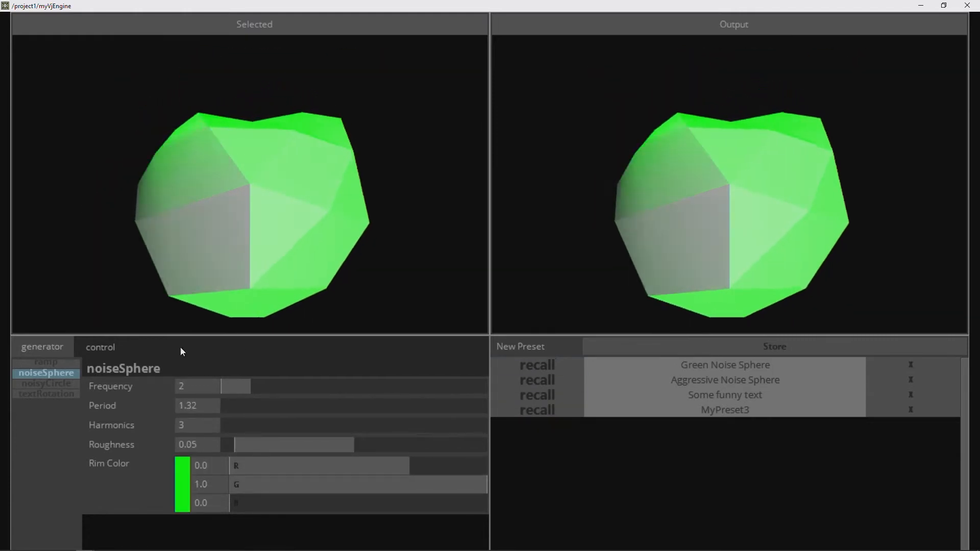
Step: Browse the parameters of the generators and the masterTime control, and return to the generator category
click(57, 363)
click(55, 373)
click(54, 394)
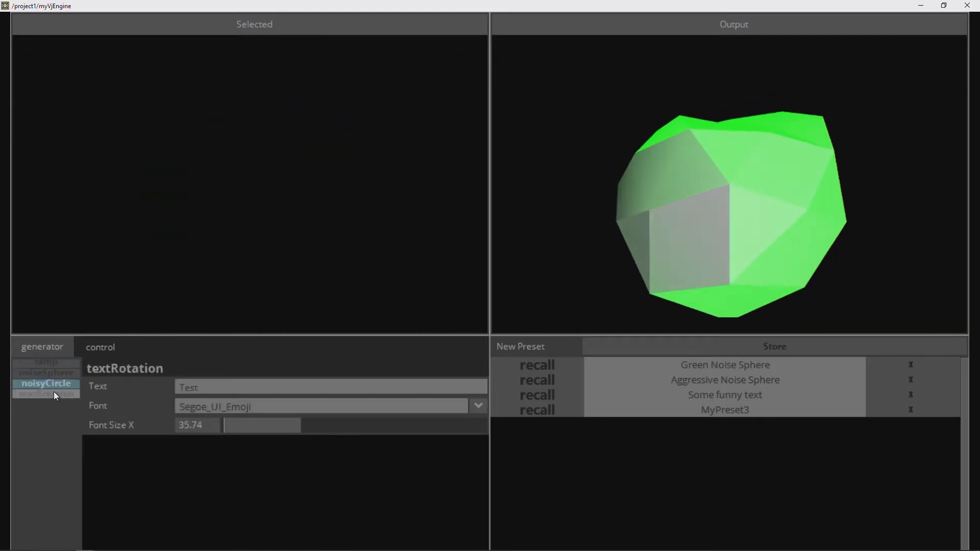
click(57, 382)
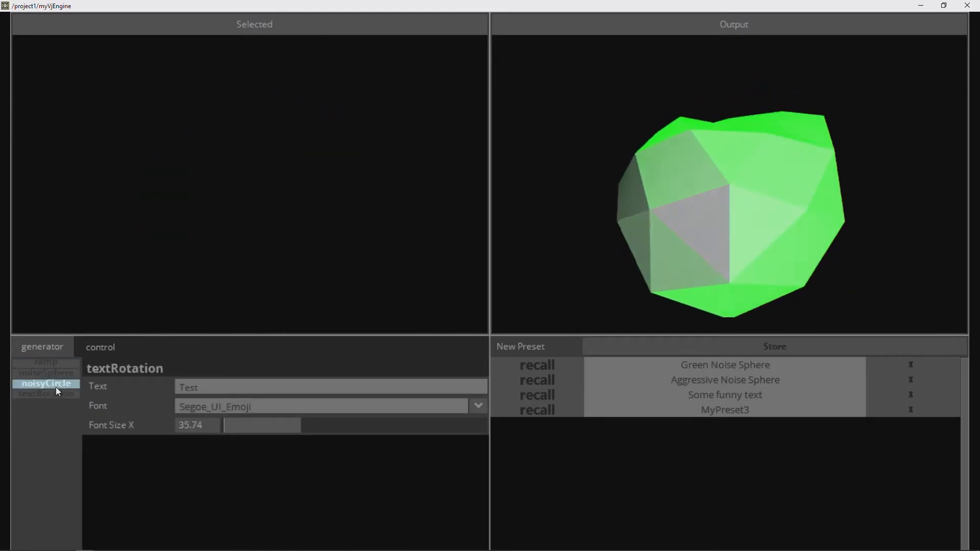
click(54, 372)
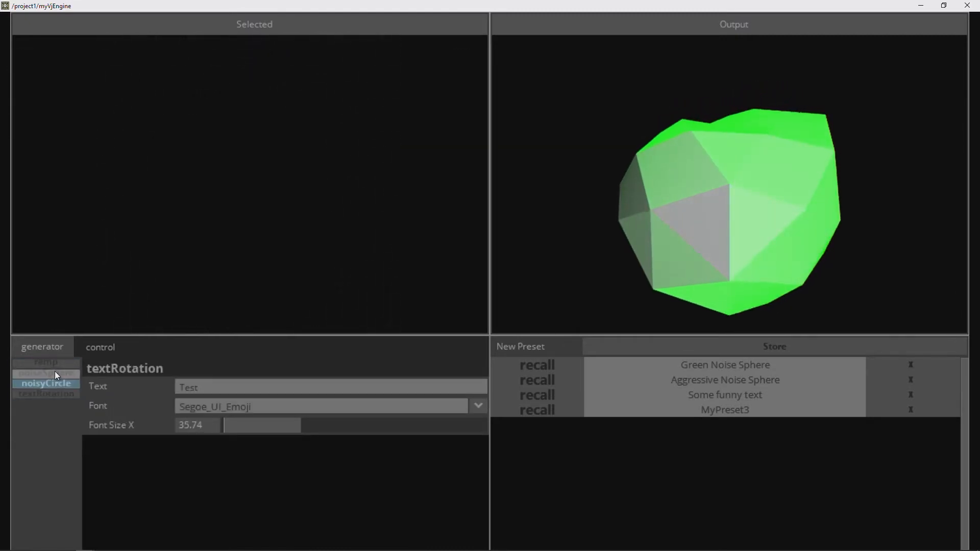
click(93, 343)
click(61, 387)
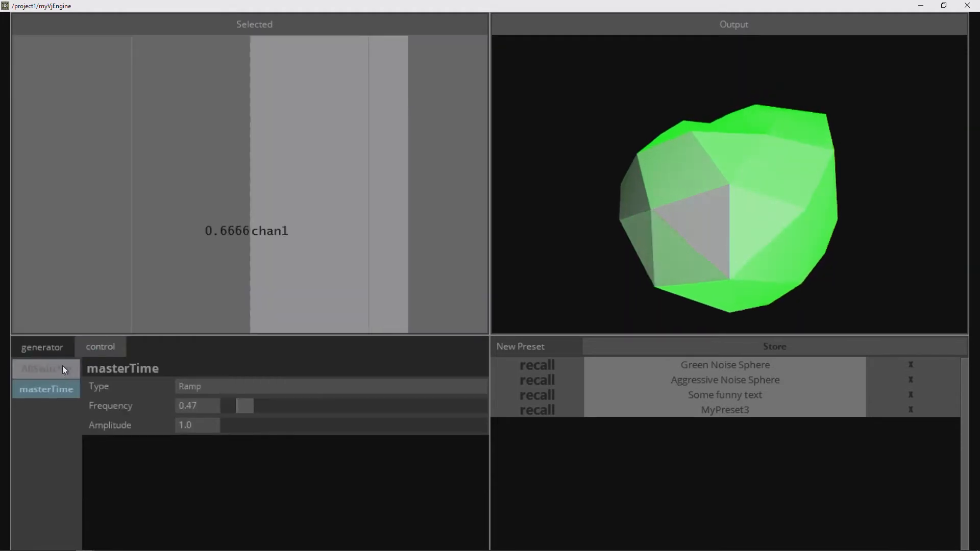
click(59, 350)
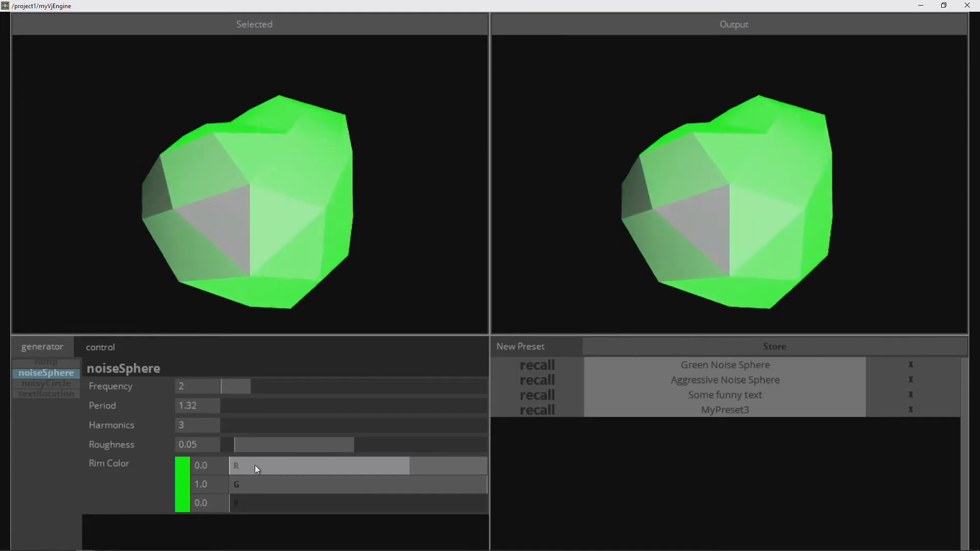
Step: Leave the finished interface view, locate the MyVjInterface container in project1, and open its network
key(Escape)
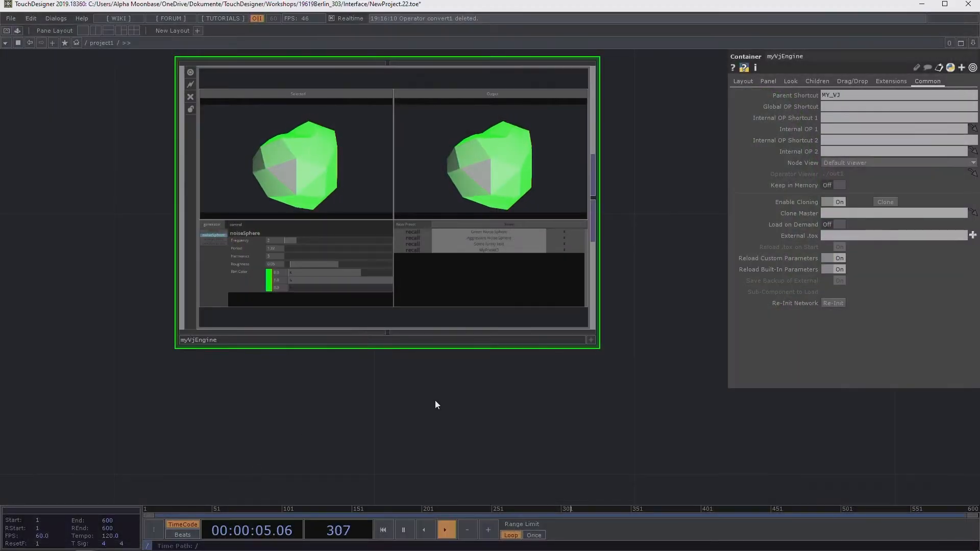
scroll(457, 390, down, 10)
scroll(569, 339, up, 5)
drag(608, 335, 578, 229)
scroll(497, 287, up, 4)
scroll(480, 297, down, 2)
drag(477, 243, 388, 304)
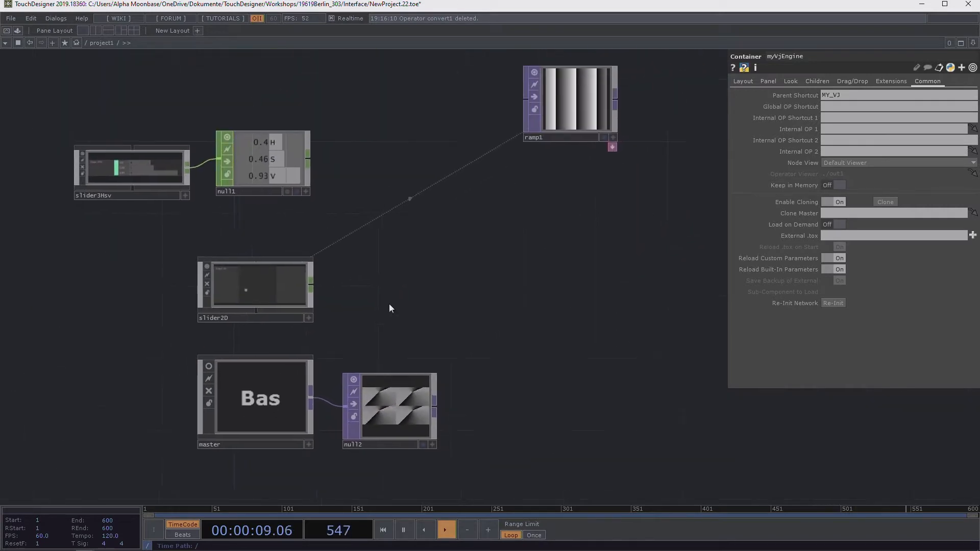
scroll(401, 296, down, 5)
drag(641, 251, 367, 308)
drag(510, 298, 420, 311)
scroll(477, 286, up, 8)
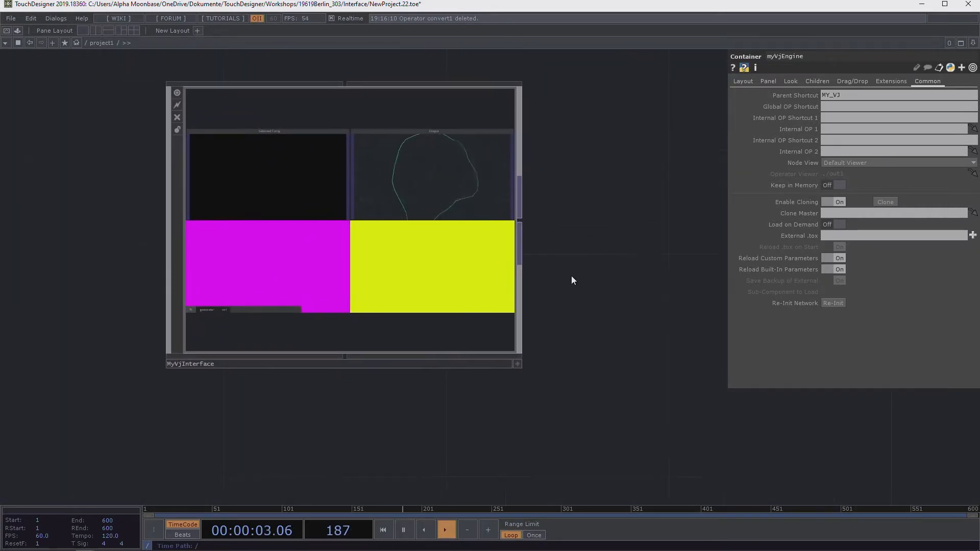
scroll(420, 240, up, 4)
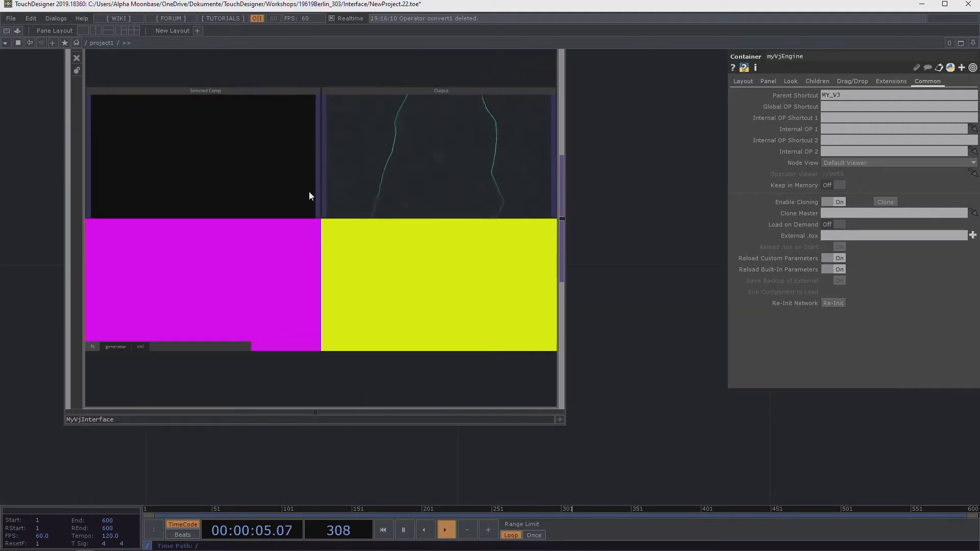
click(342, 243)
key(i)
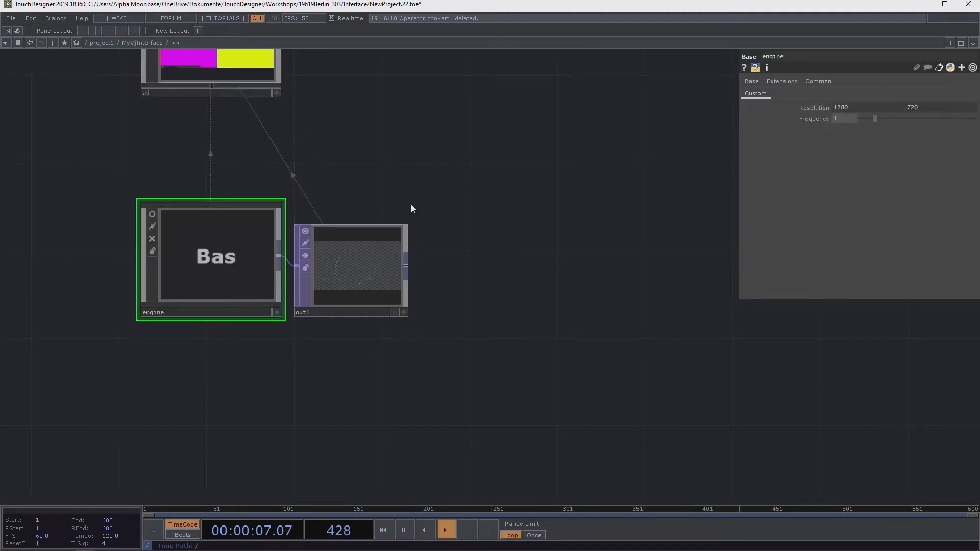
Step: Go into the ui component and open the network of its control container
drag(449, 214, 556, 275)
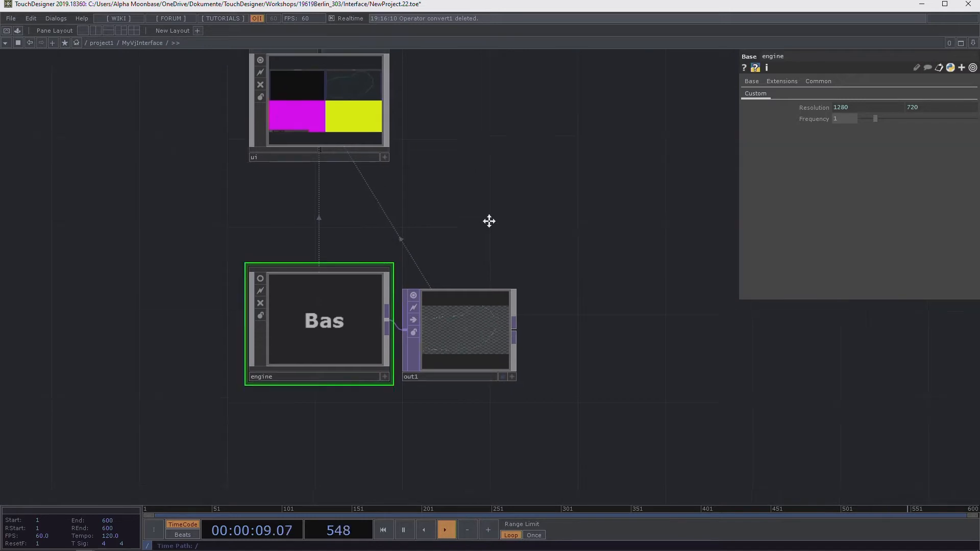
key(i)
scroll(512, 328, down, 3)
drag(516, 338, 499, 109)
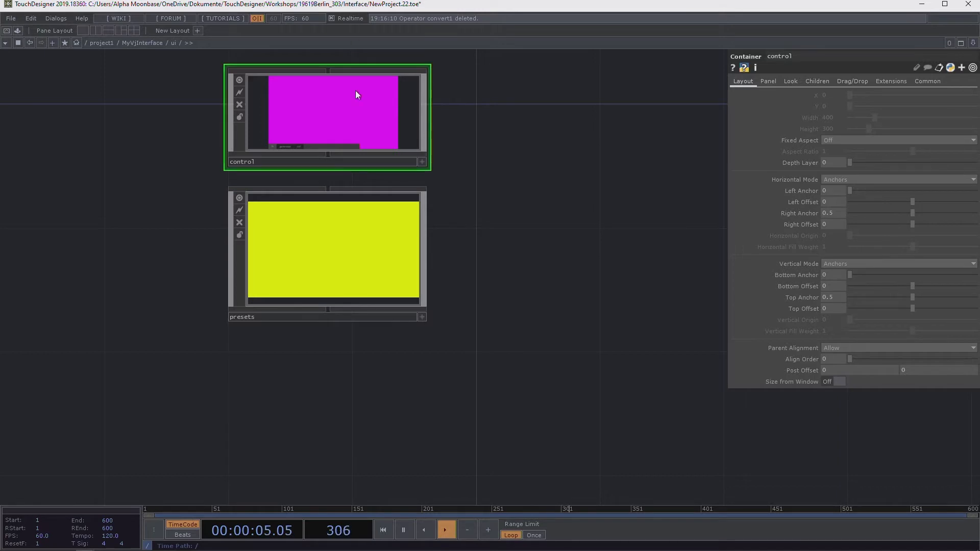
key(i)
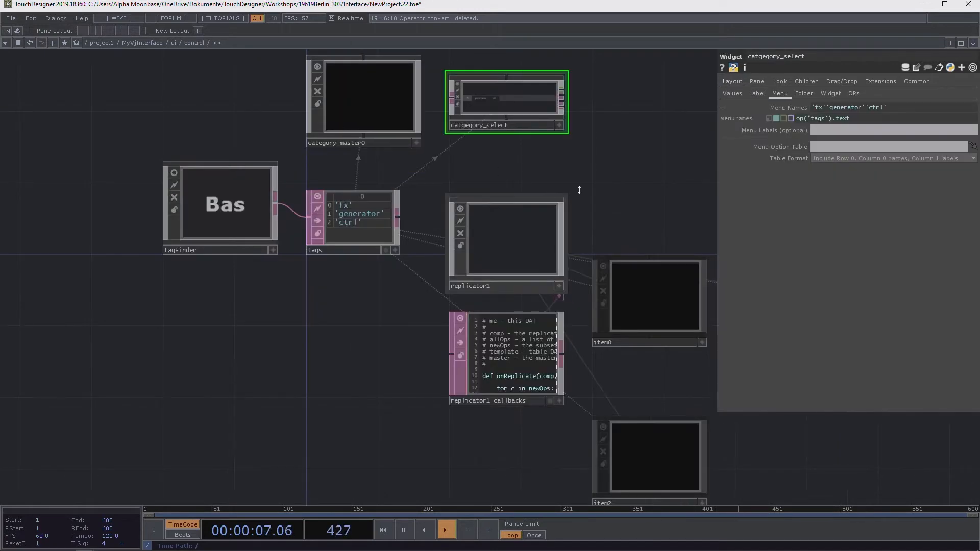
Step: Compare the Tag parameters of the replicated containers item0 and item1
drag(638, 232, 519, 238)
drag(507, 271, 490, 288)
click(486, 330)
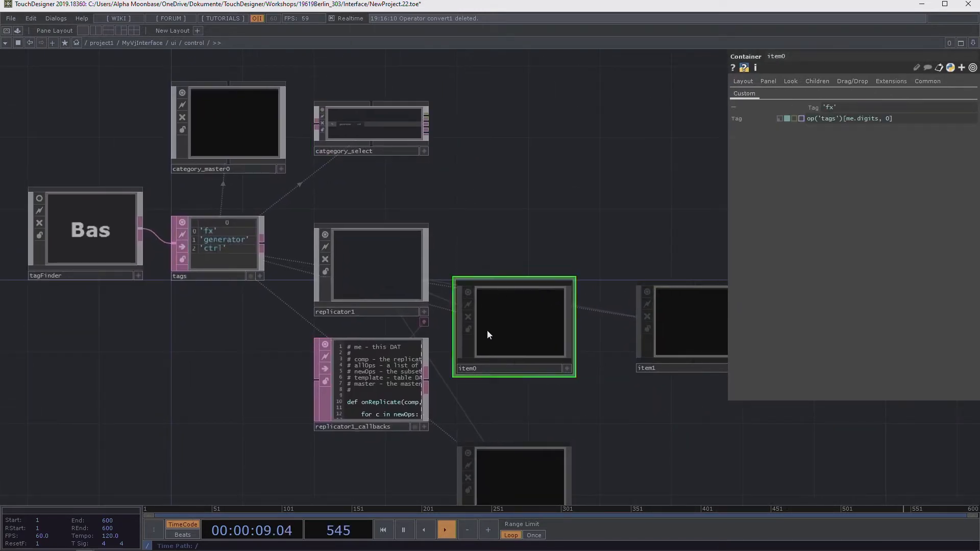
drag(522, 232, 472, 165)
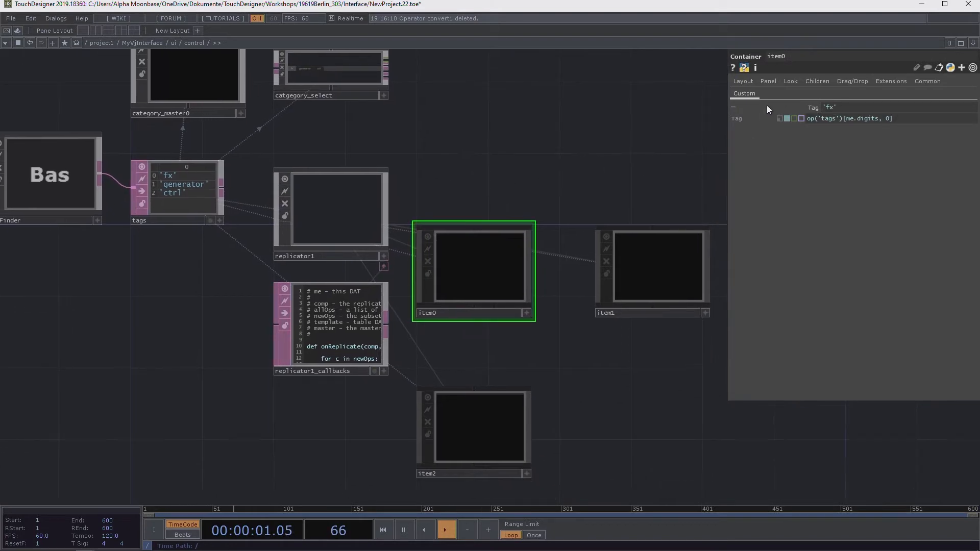
click(651, 262)
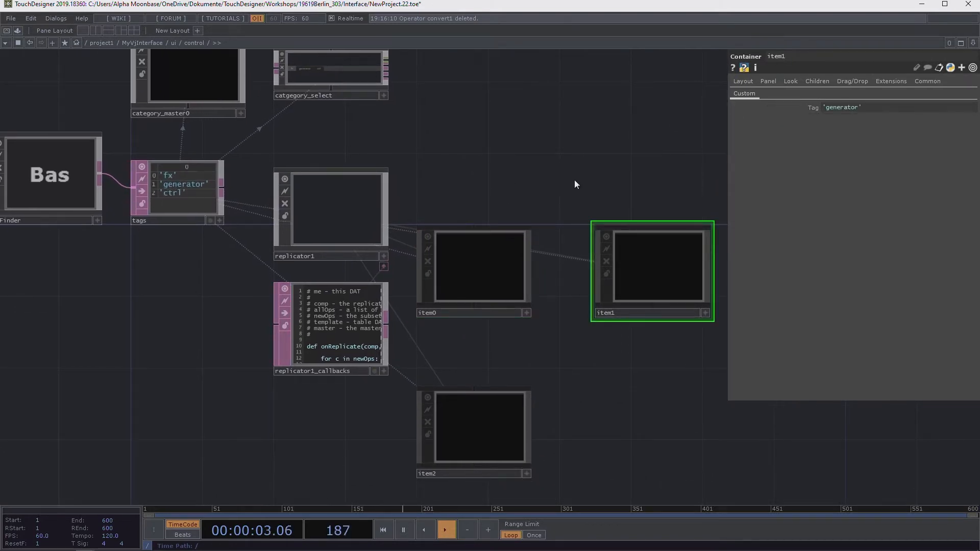
click(485, 291)
drag(474, 210, 474, 228)
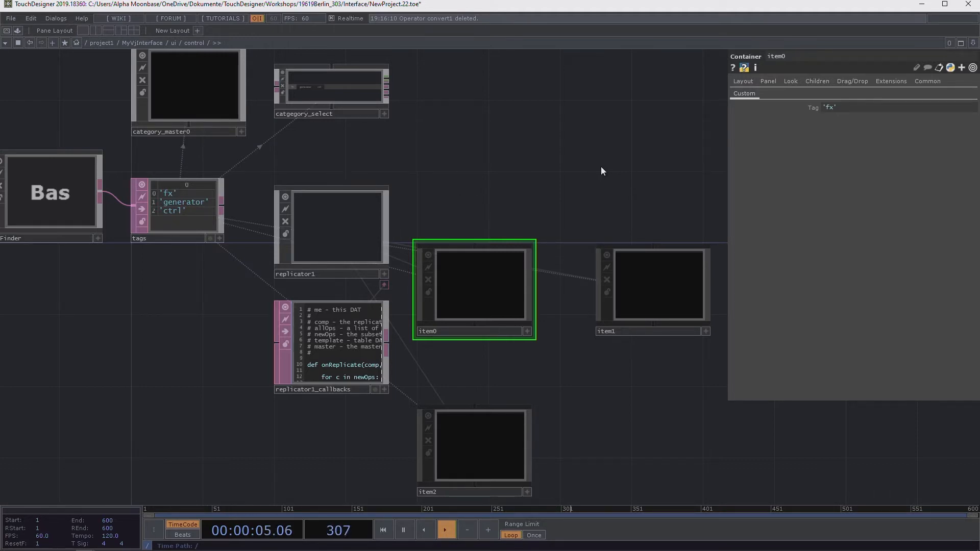
Step: Examine the tags table and the expression behind the Tag parameter of category_master0
click(190, 222)
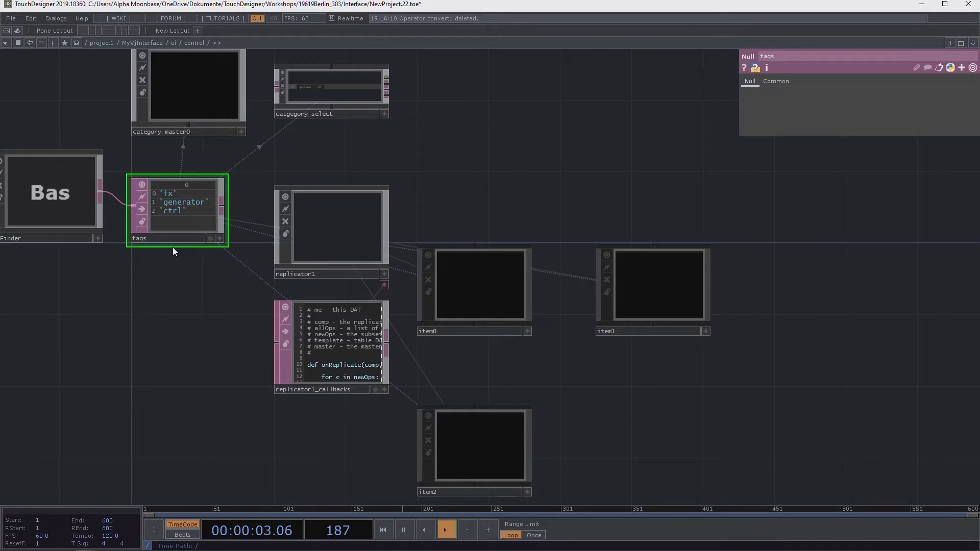
drag(475, 173, 493, 189)
click(176, 138)
drag(494, 149, 573, 220)
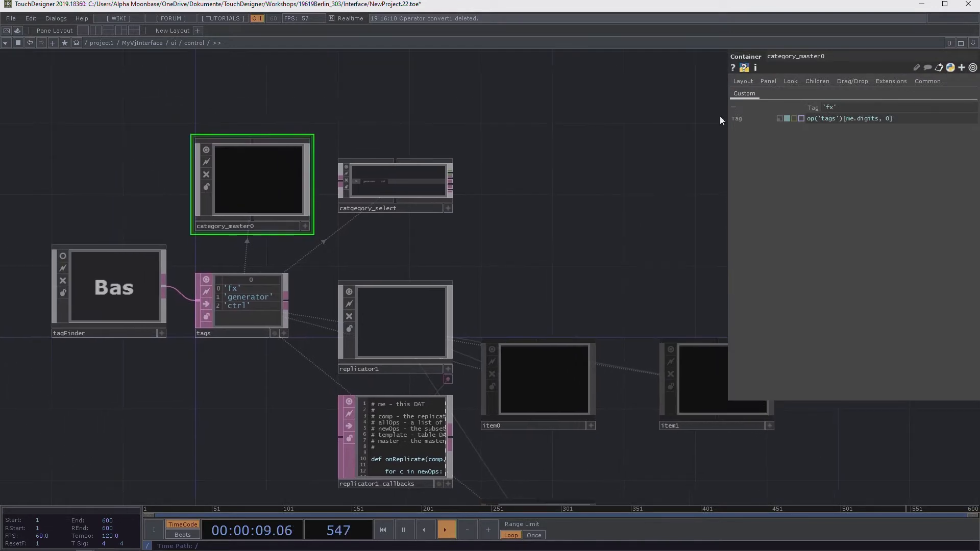
click(739, 110)
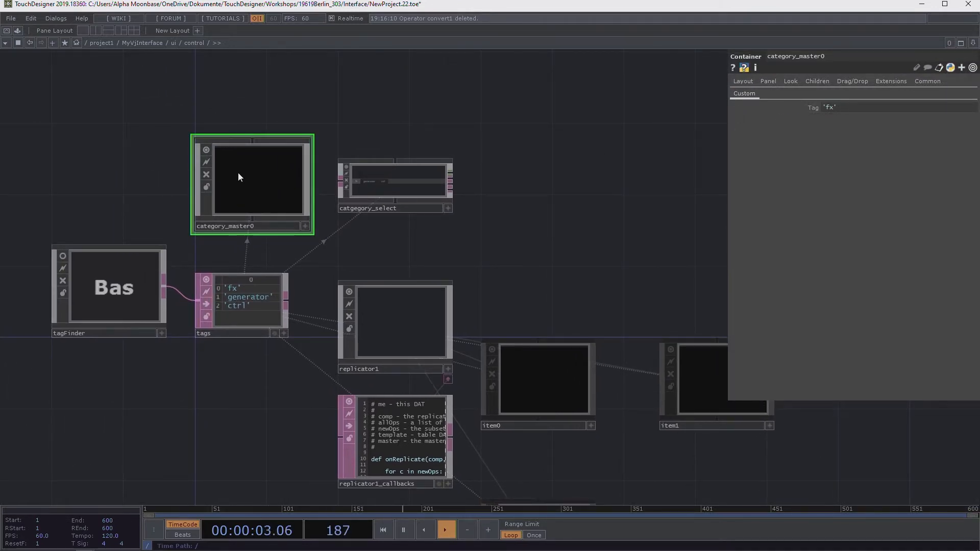
Step: Open the category_master0 network and add an OP Find DAT to it
key(i)
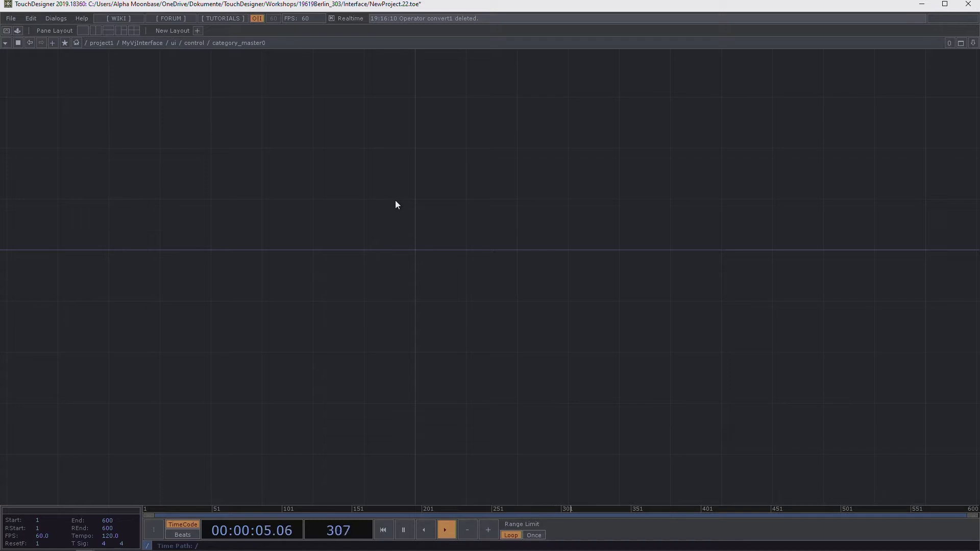
key(Tab)
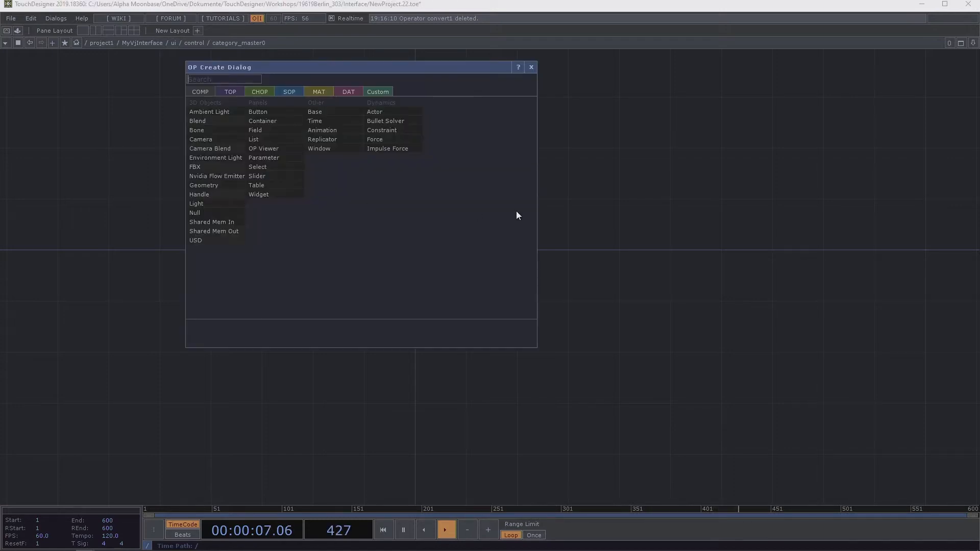
click(347, 91)
text(opfi)
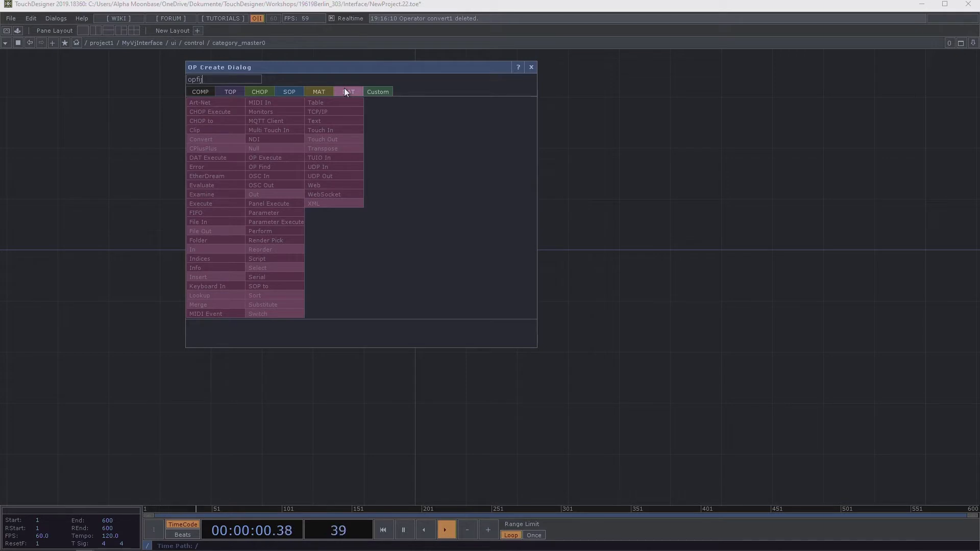
key(BackSpace)
click(277, 166)
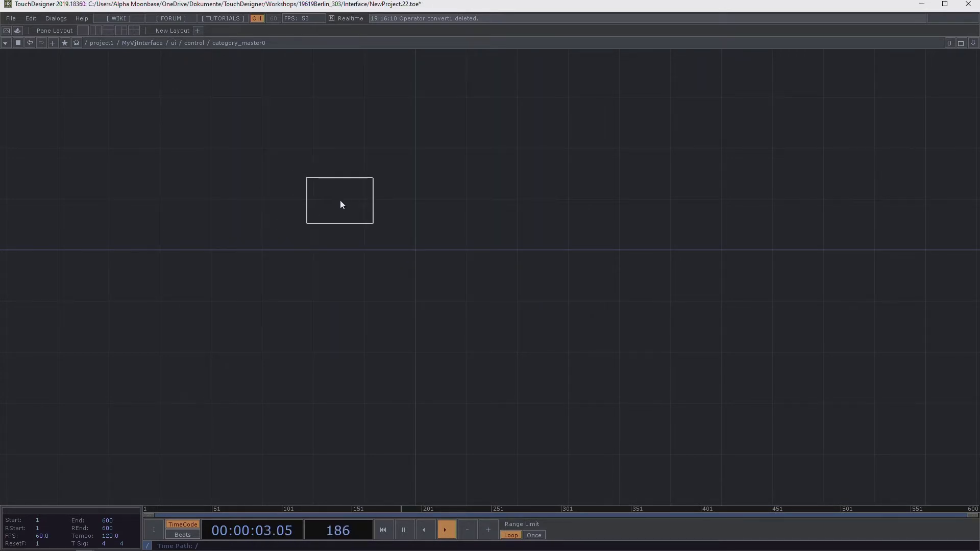
click(341, 201)
scroll(350, 168, up, 5)
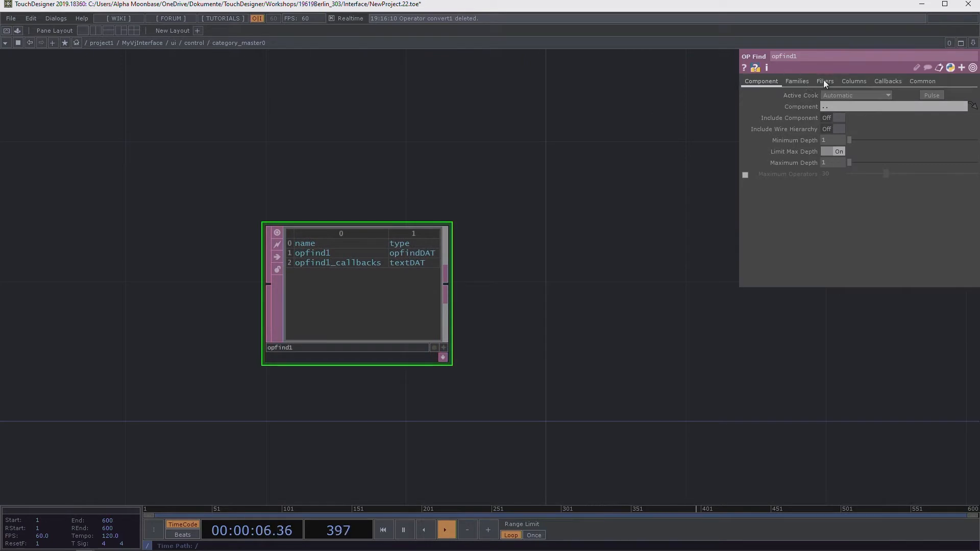
Step: Set the OP Find's Component parameter to the expression parent.MY_VJ.op('engine') and switch it to expression mode
click(841, 105)
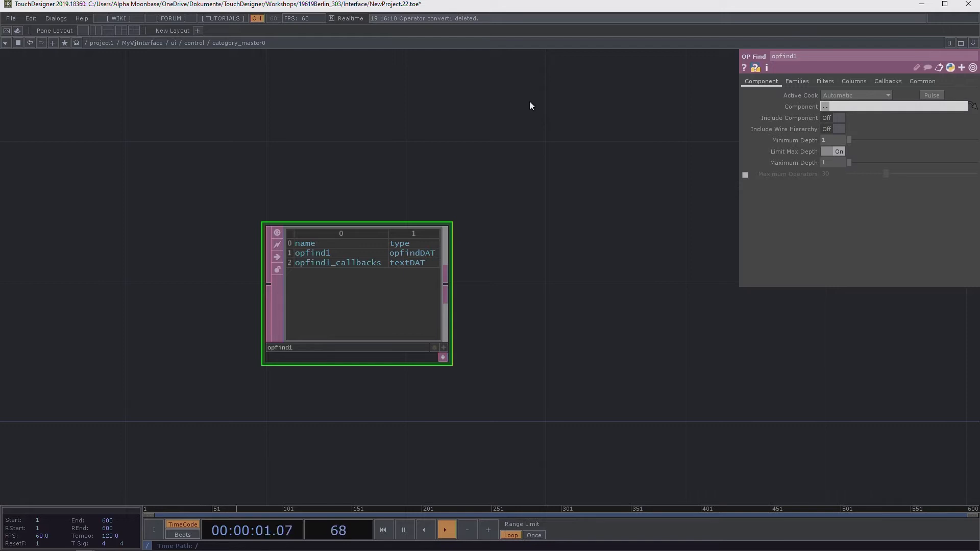
text(parent.MY_VJ.op('engin)
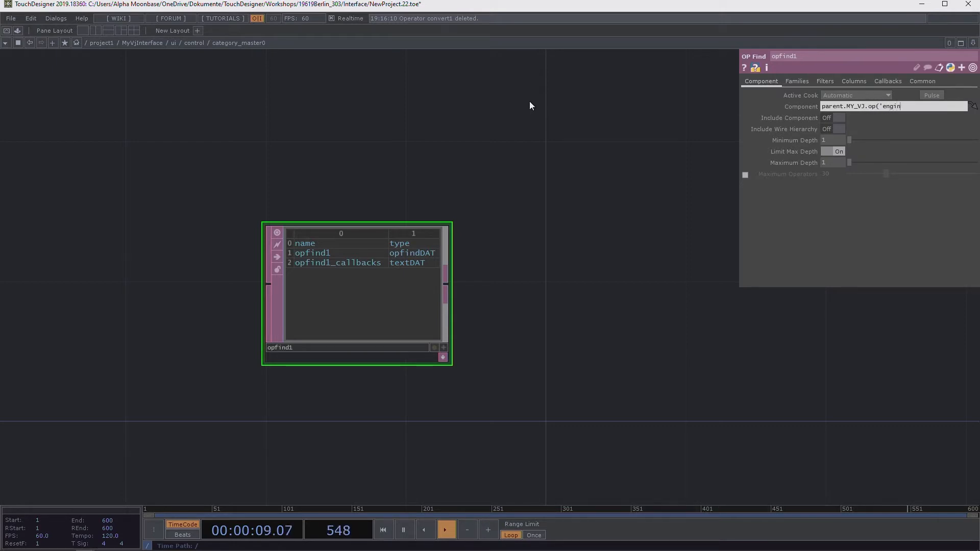
text(e'))
key(Return)
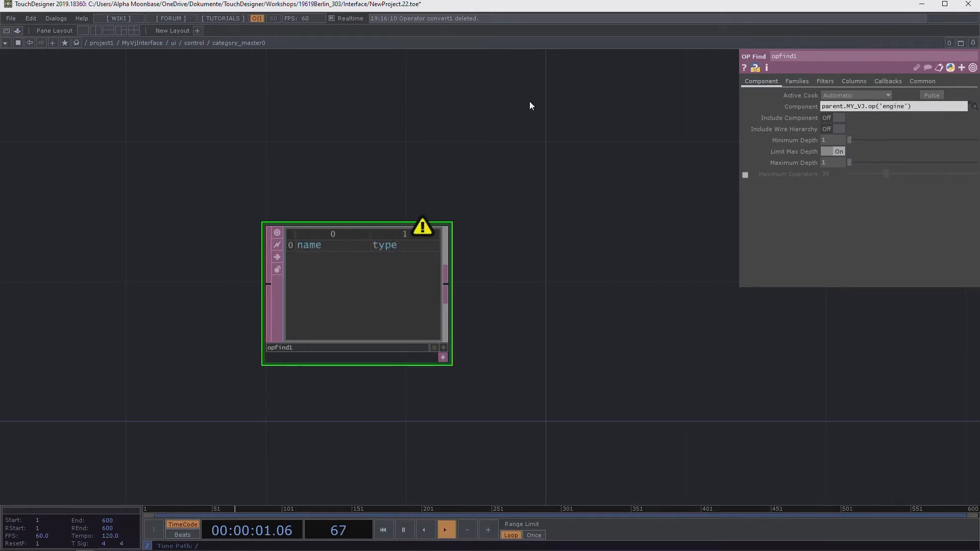
click(765, 107)
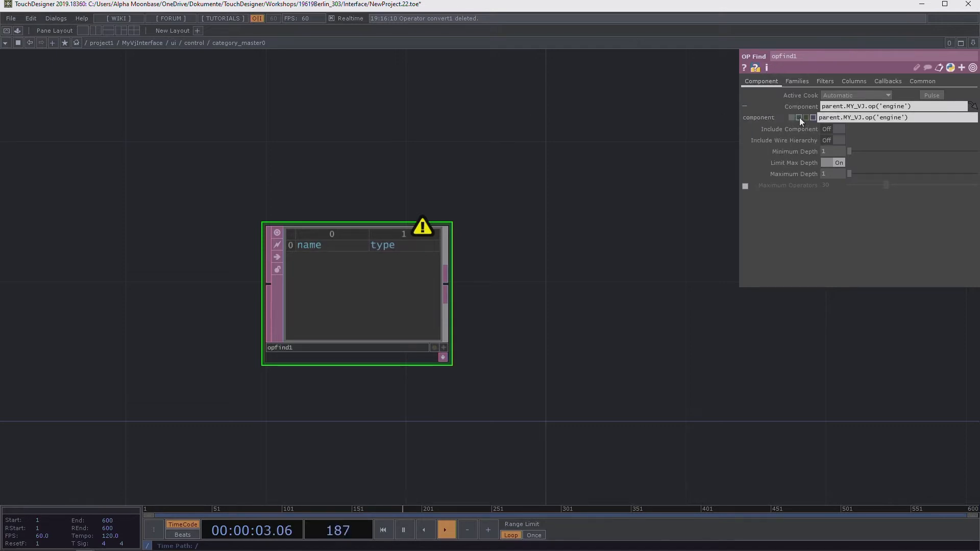
click(799, 118)
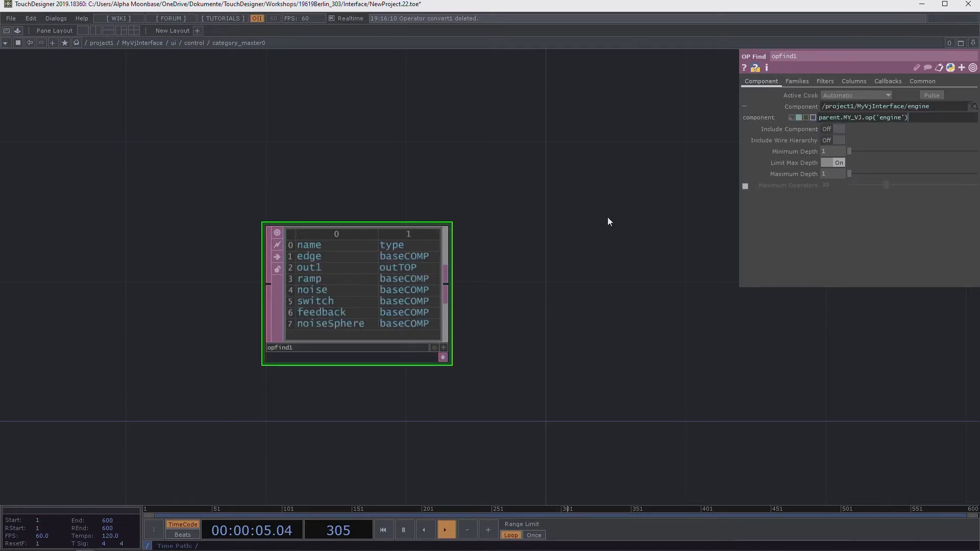
Step: Filter the OP Find DAT by operator type baseCOMP
click(824, 81)
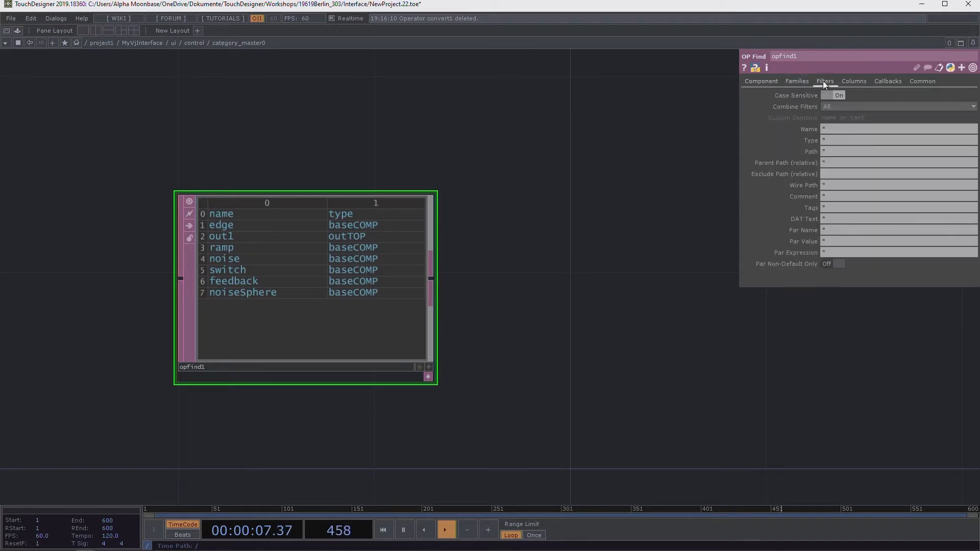
click(834, 143)
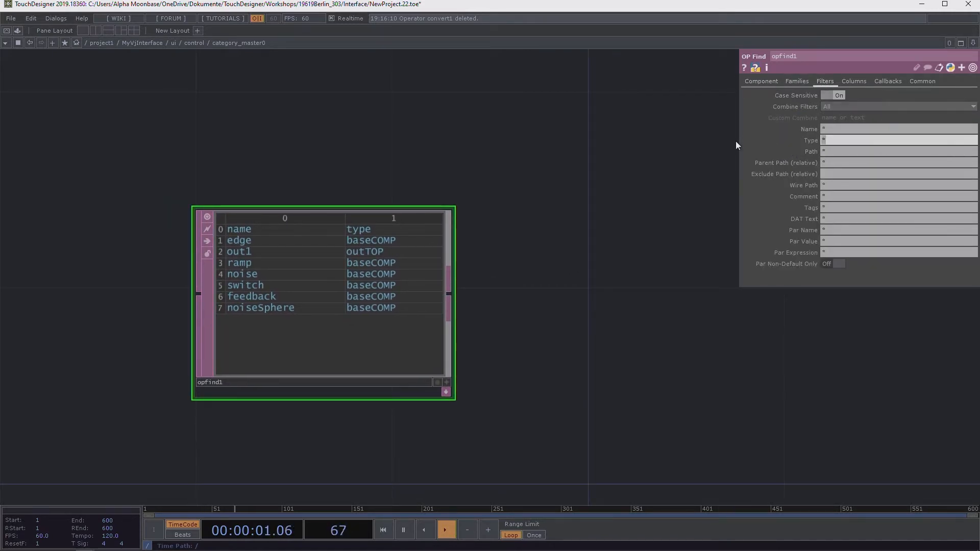
text(baseCOMP)
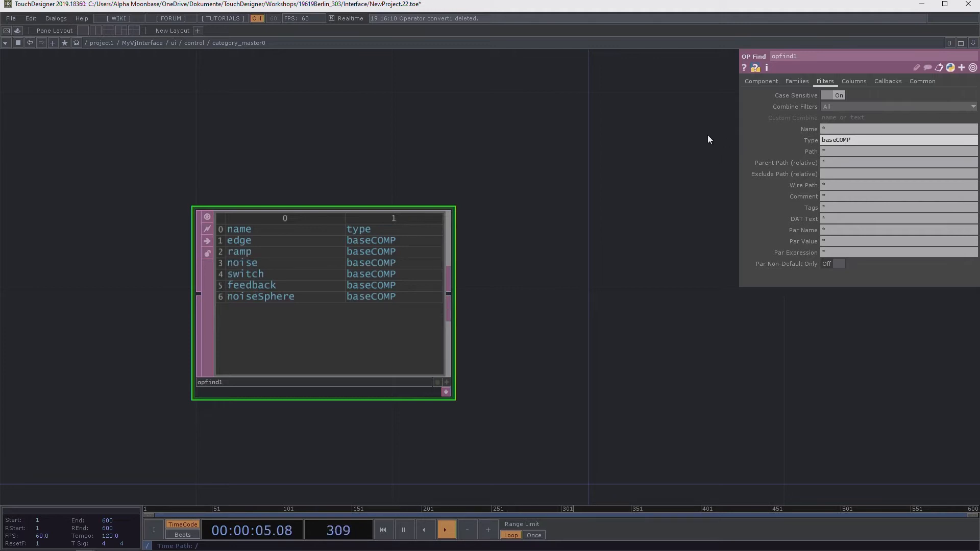
drag(602, 286, 638, 278)
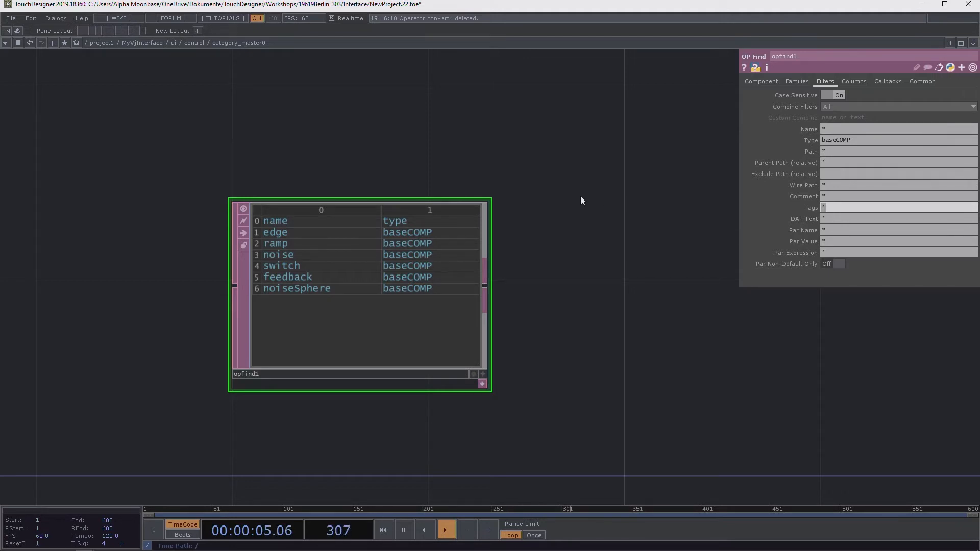
Step: Go up to the control network and set category_master0's Parent Shortcut to UI
click(194, 42)
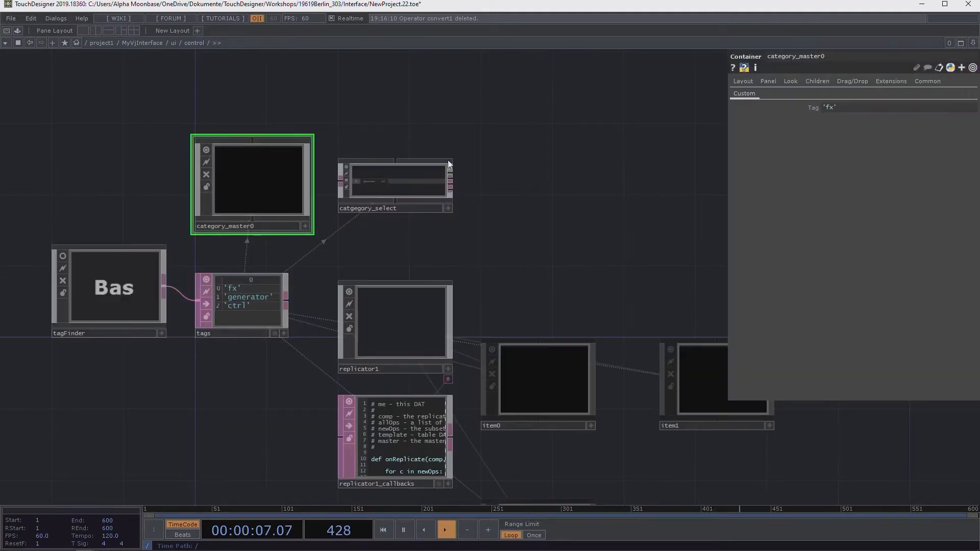
click(926, 82)
click(850, 109)
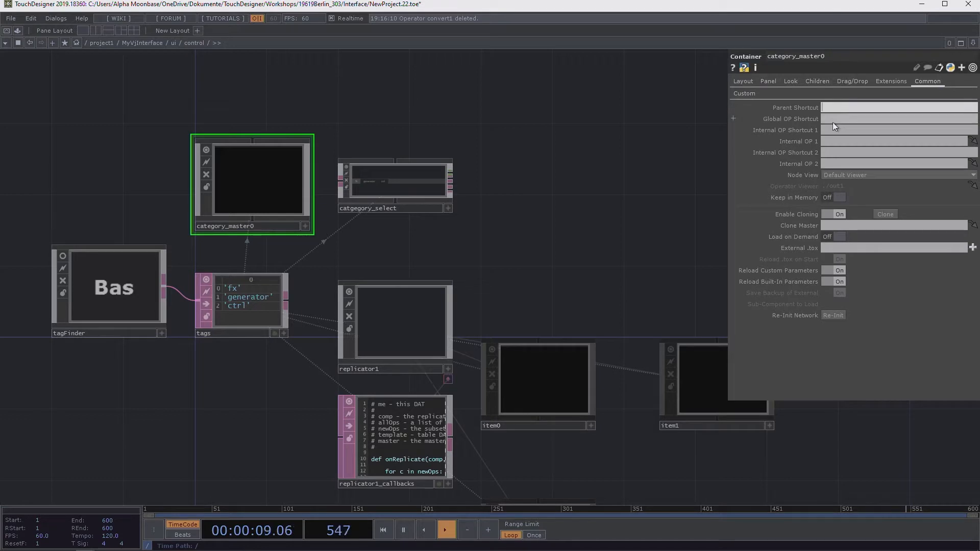
text(UI)
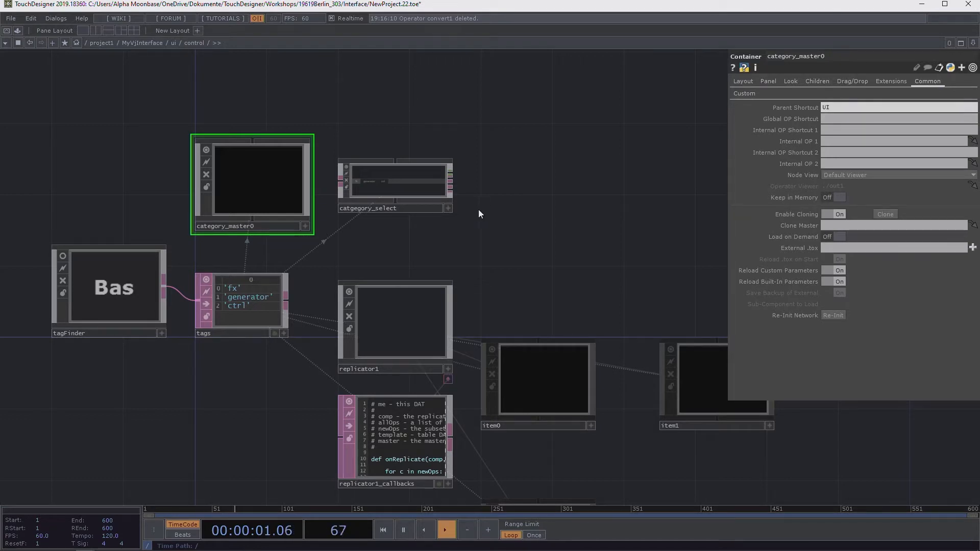
Step: Inside category_master0, set the OP Find's Tags filter to the expression parent.UI.par.Tag
double_click(252, 188)
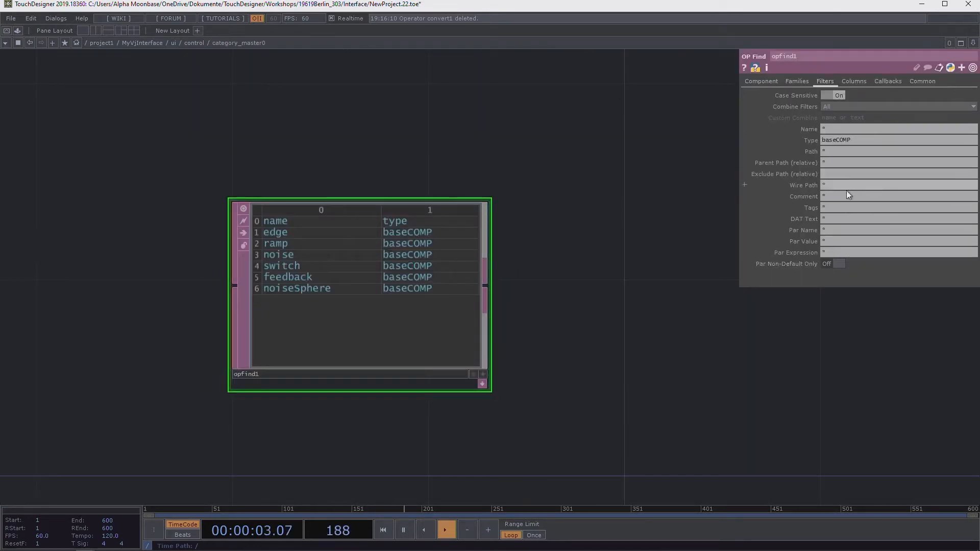
click(835, 206)
text(pa)
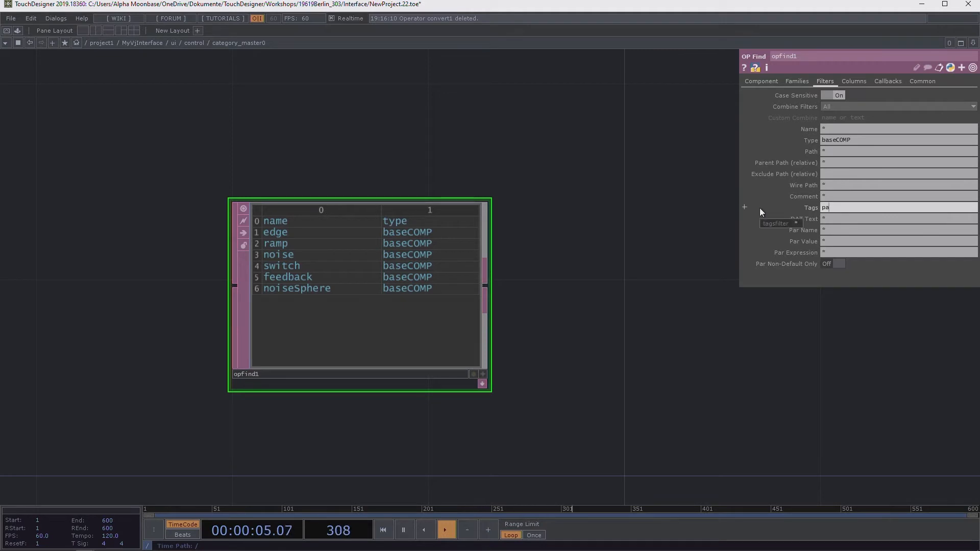
text(rent.UI.par.Tag)
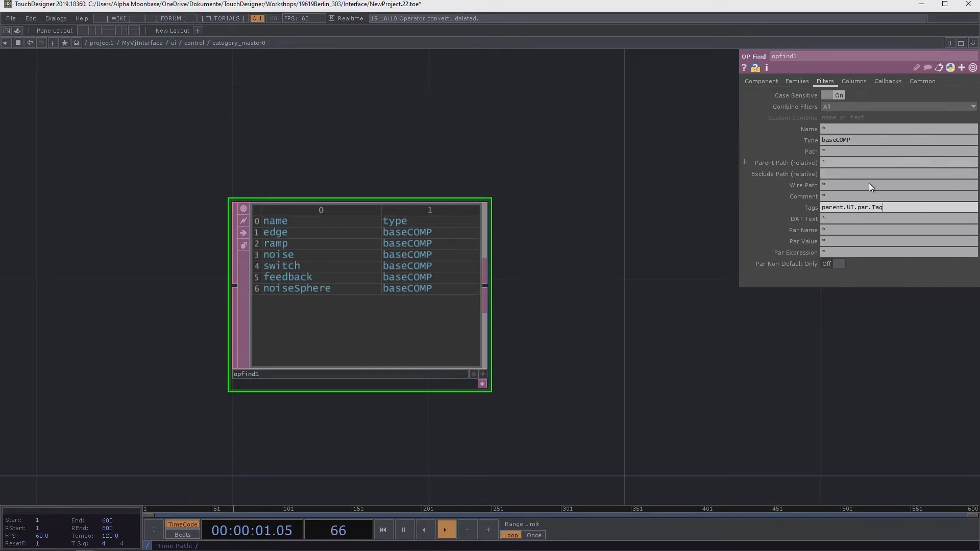
click(798, 208)
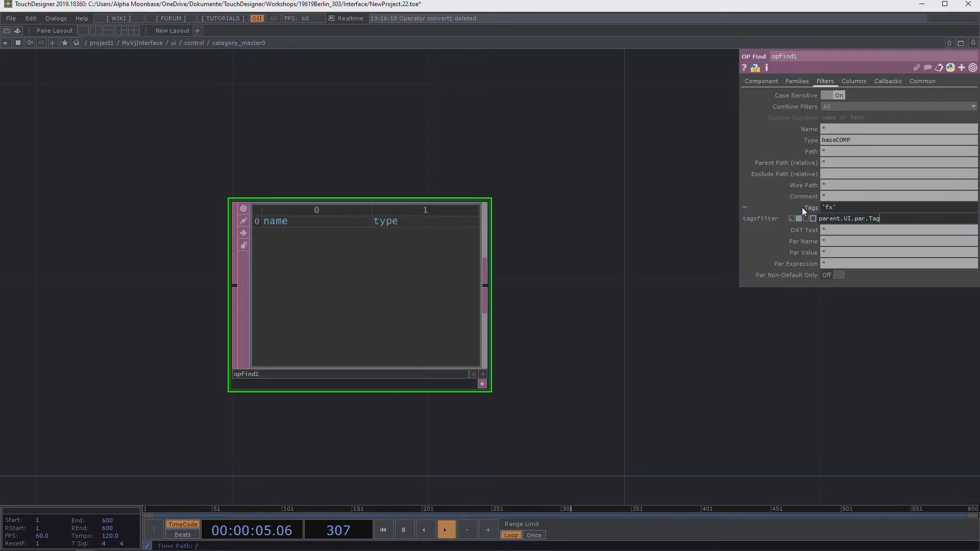
click(802, 207)
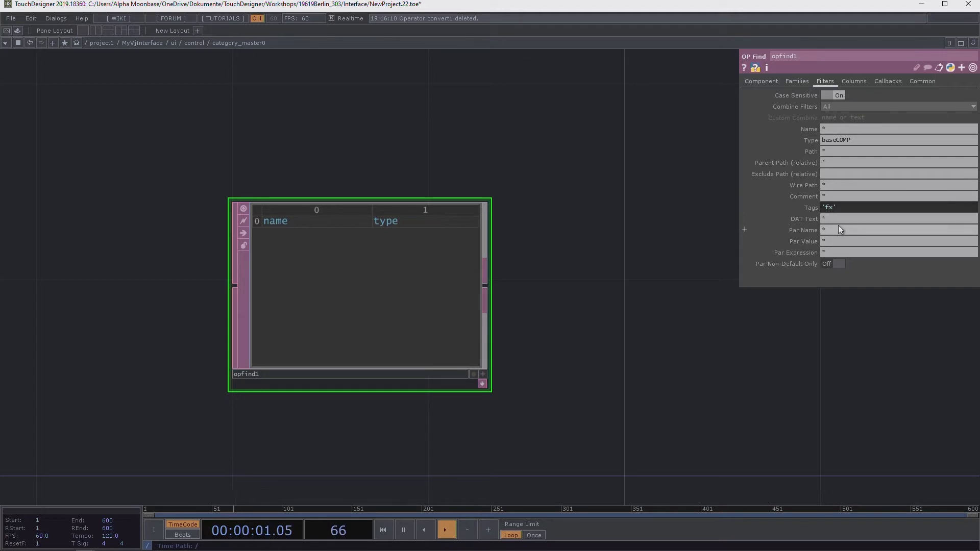
click(835, 205)
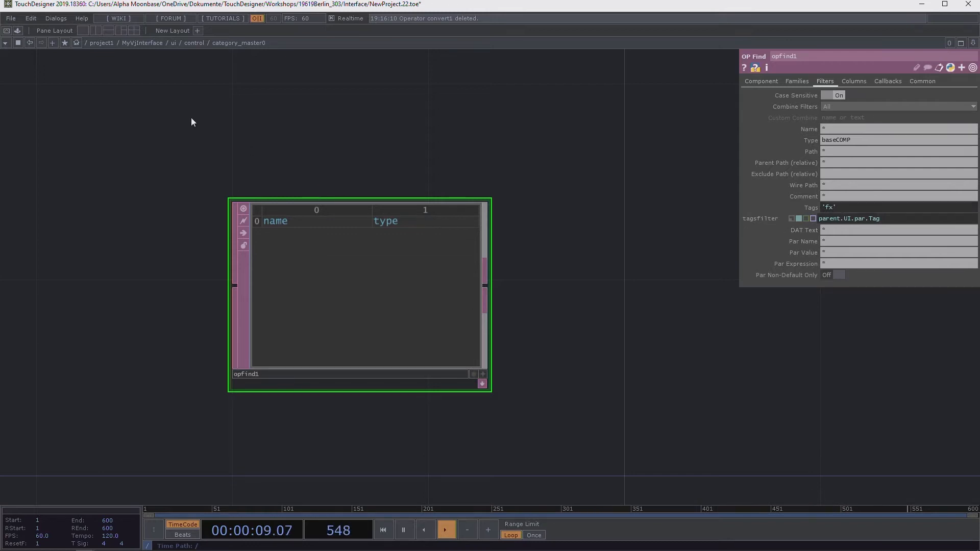
Step: Open the tagFinder network in the control container and insert a Substitute DAT between sort1 and out1
click(194, 42)
drag(139, 207, 193, 171)
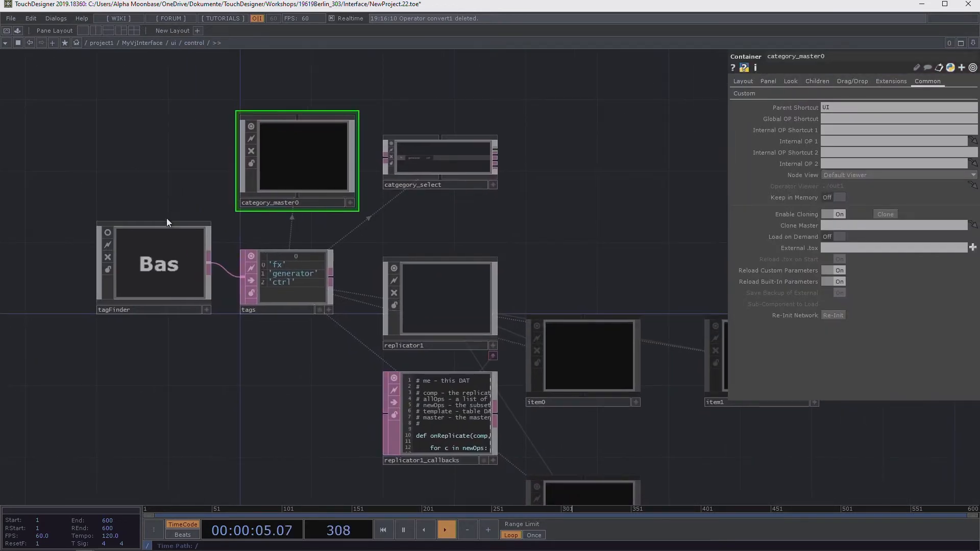
click(135, 278)
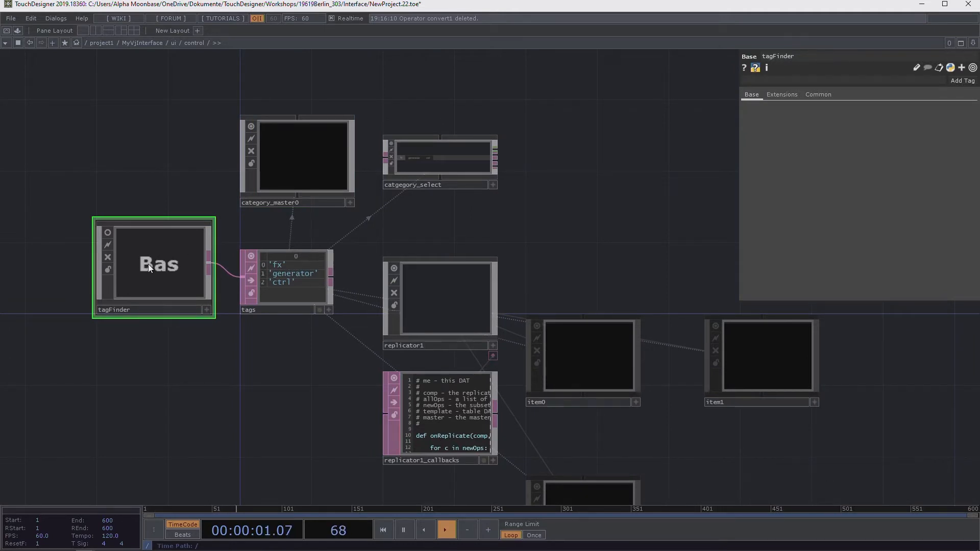
double_click(148, 264)
drag(391, 214, 571, 182)
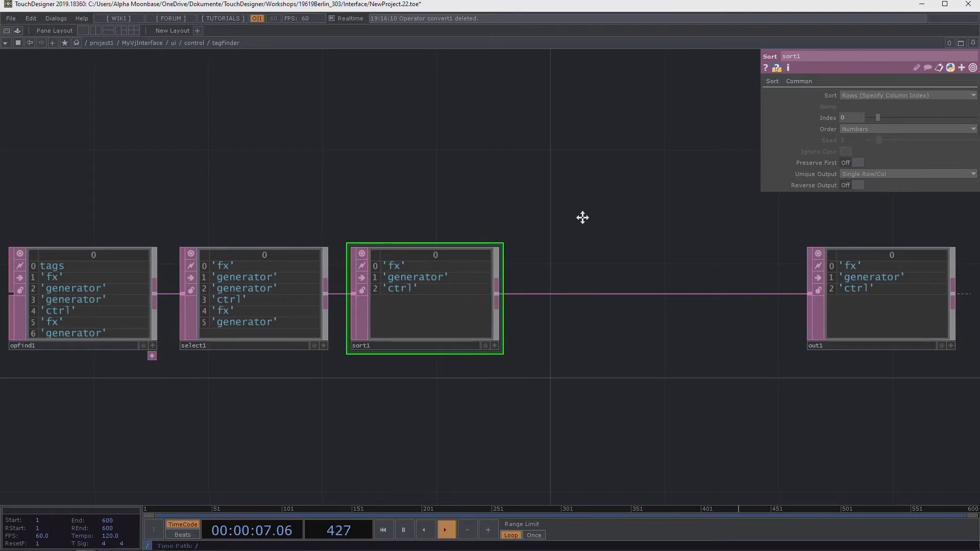
drag(583, 216, 542, 221)
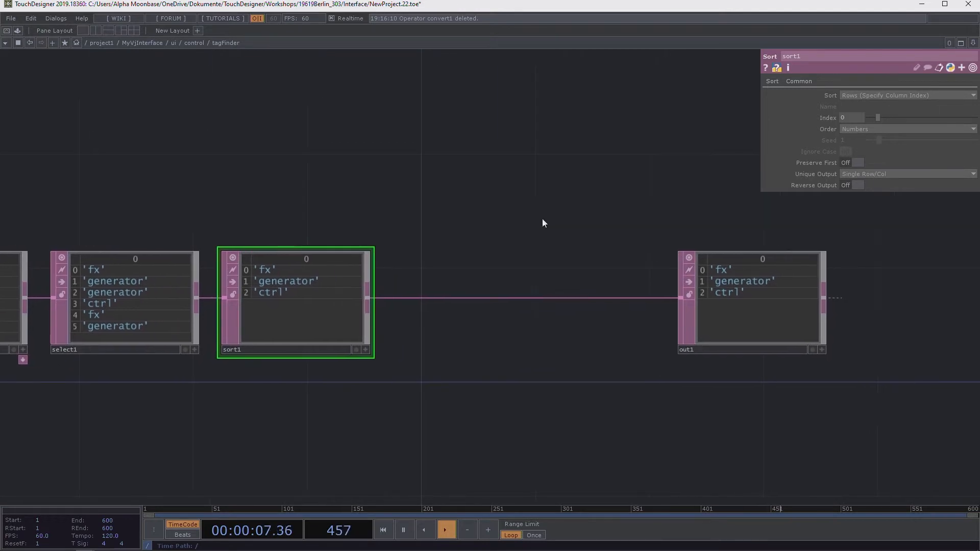
click(368, 297)
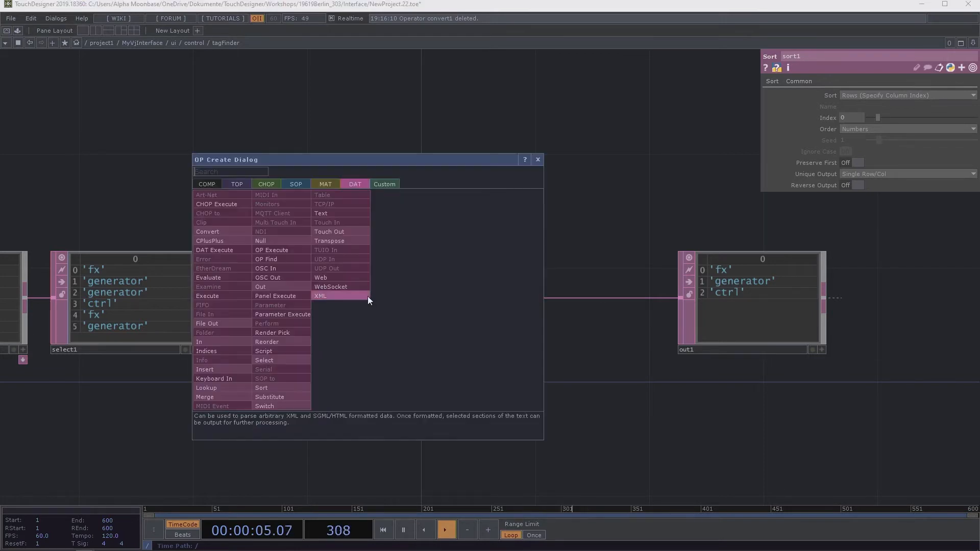
text(repl)
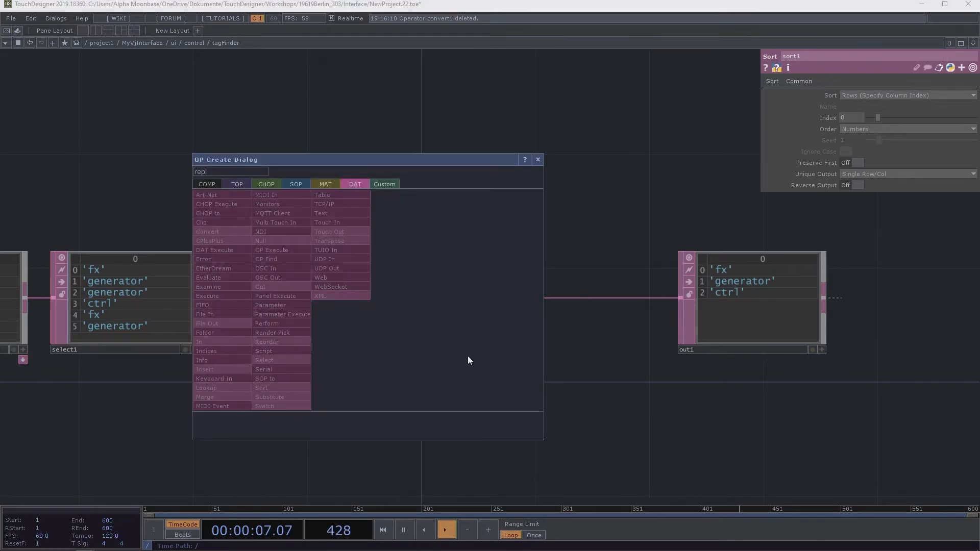
key(BackSpace)
key(BackSpace)
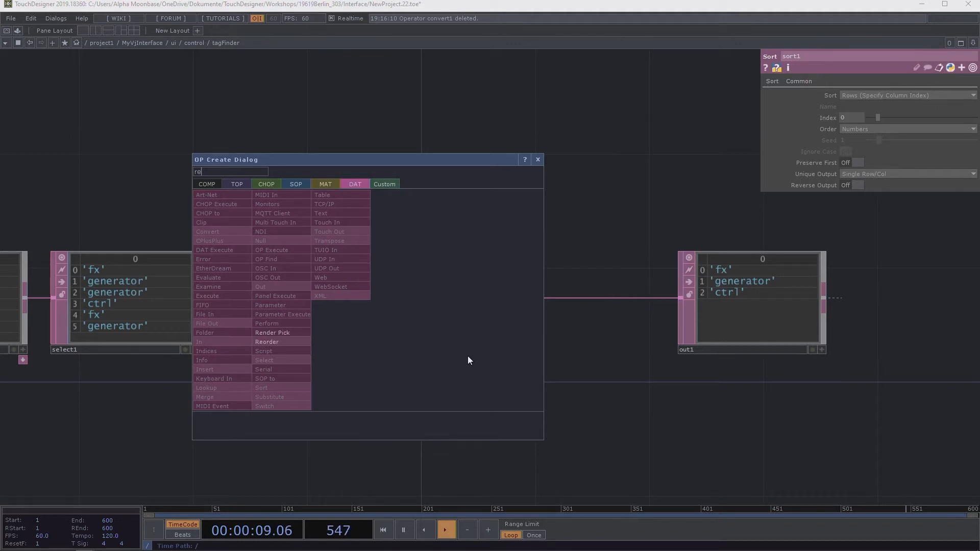
key(BackSpace)
key(BackSpace)
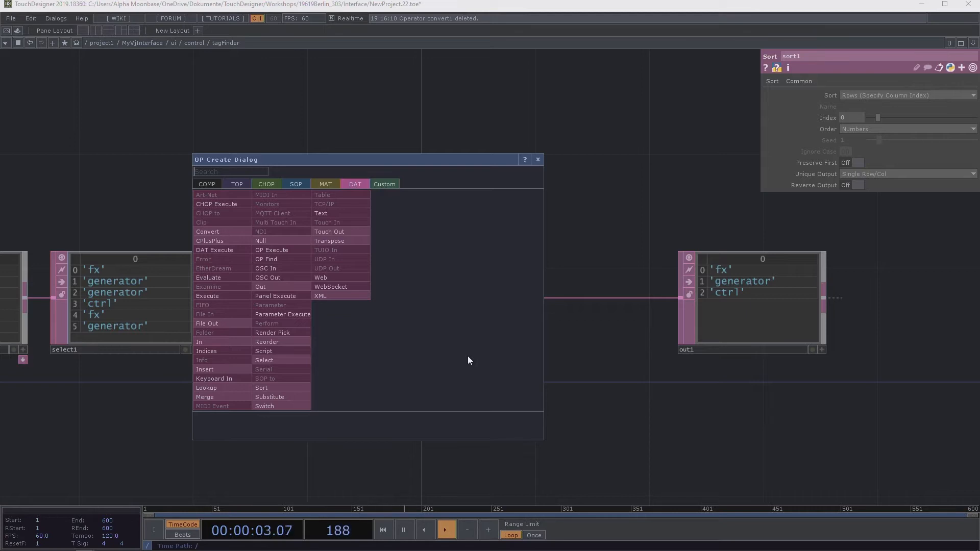
click(286, 389)
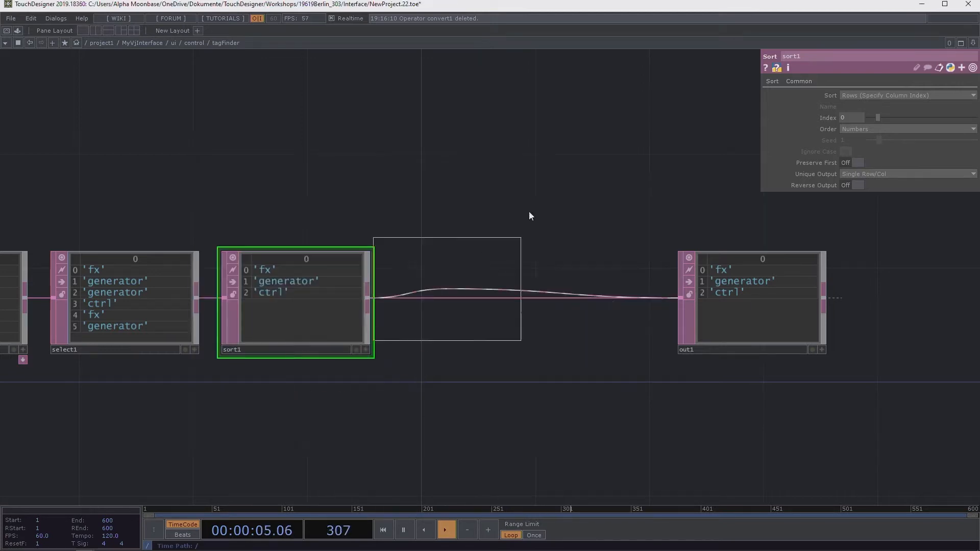
click(510, 309)
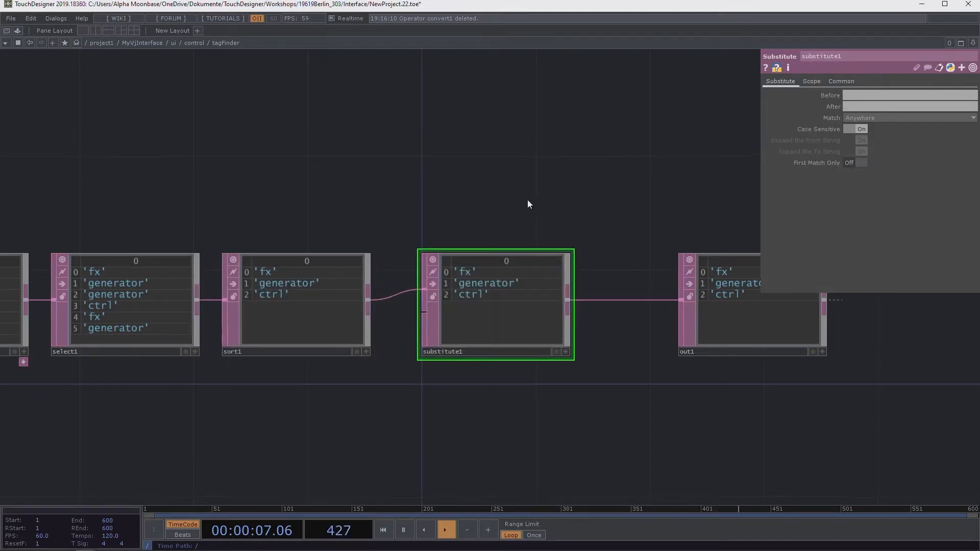
Step: Make the Substitute DAT strip the quotes from the tags, with ' as Before and an empty After value
click(871, 94)
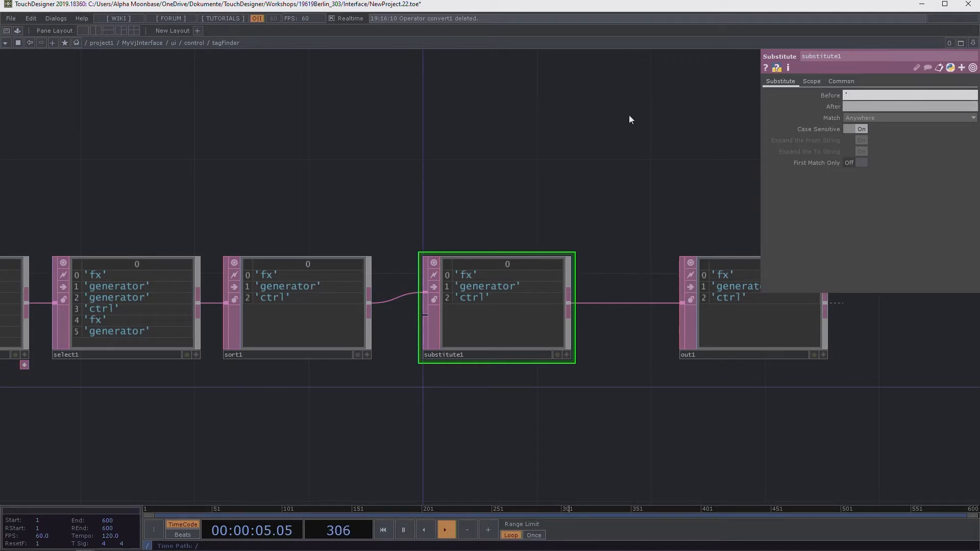
key(Return)
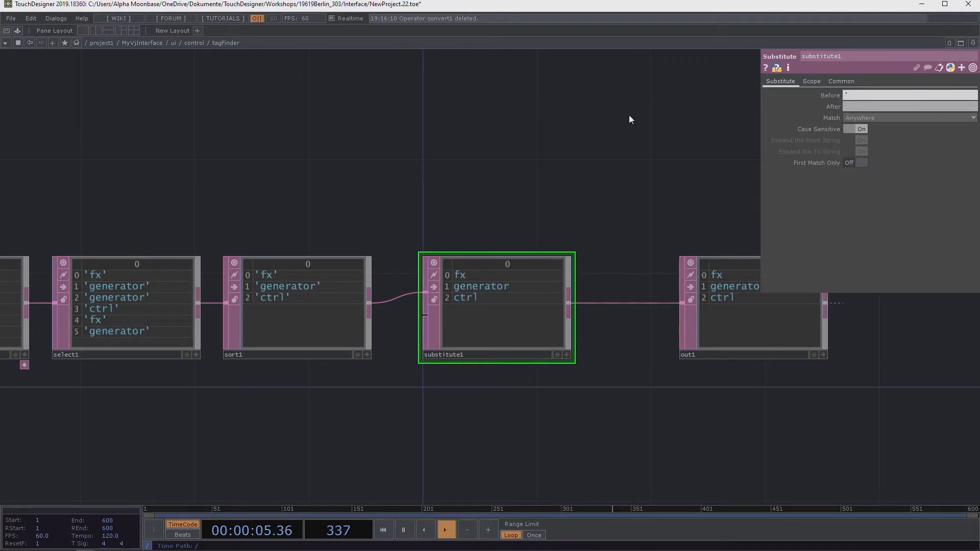
click(861, 106)
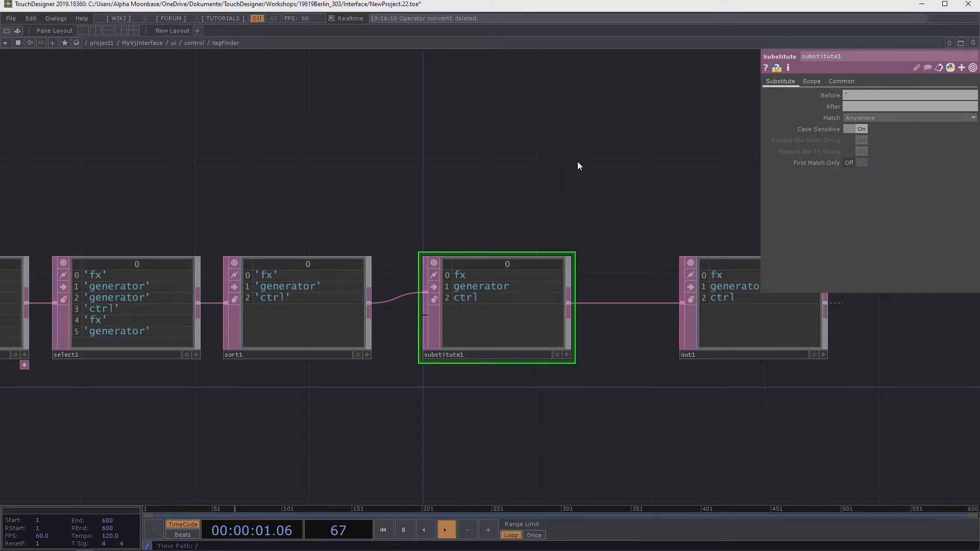
drag(577, 161, 526, 160)
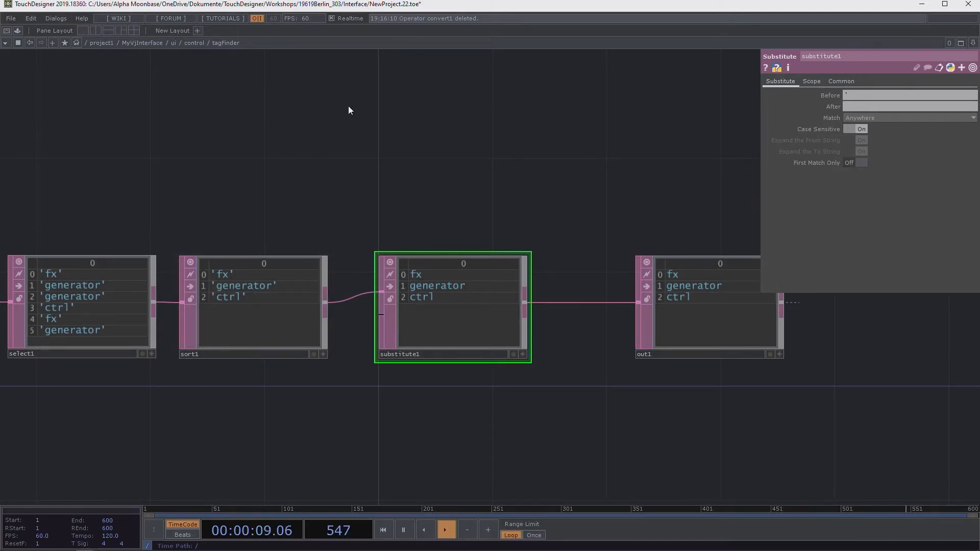
Step: Check category_master0's Tag parameter, and examine the filtered table and Tags expression of the OP Find inside it
click(196, 44)
click(282, 156)
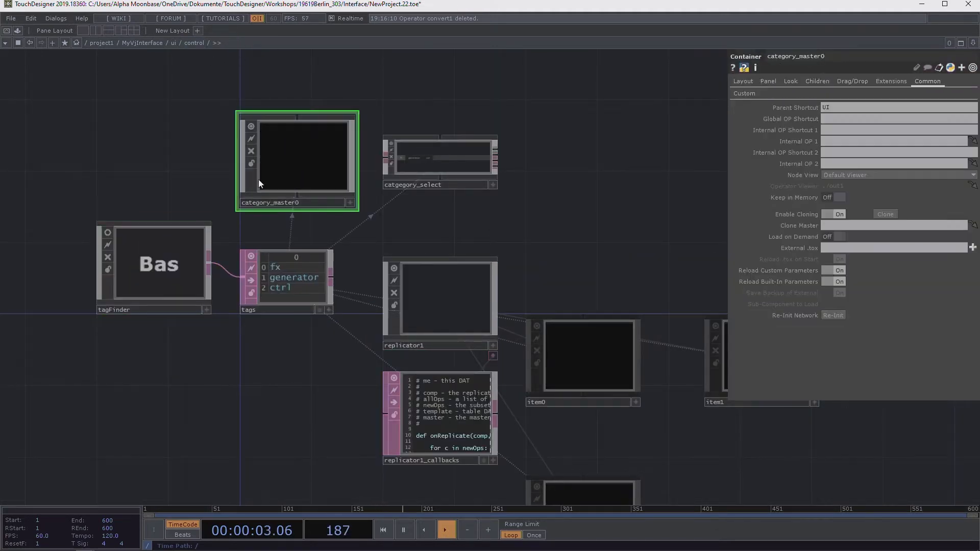
click(741, 98)
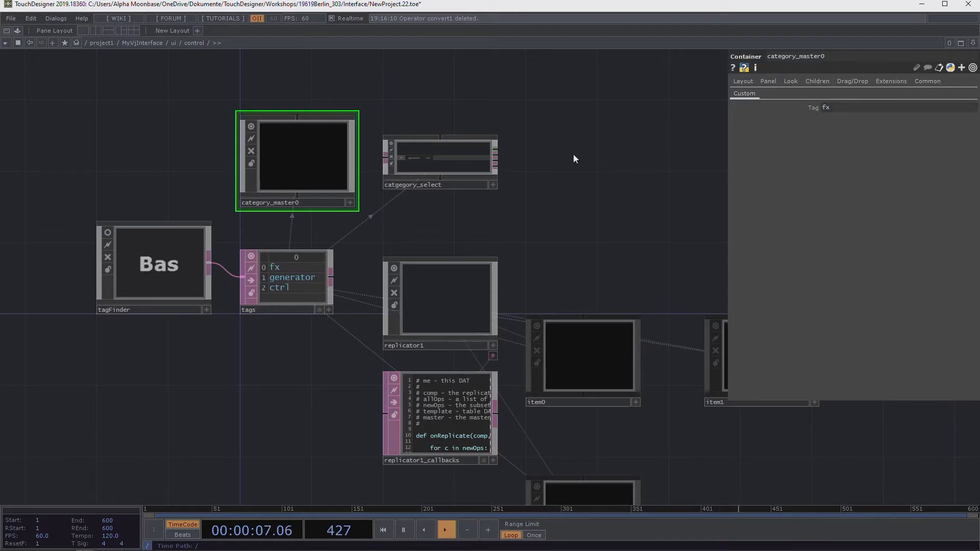
double_click(303, 151)
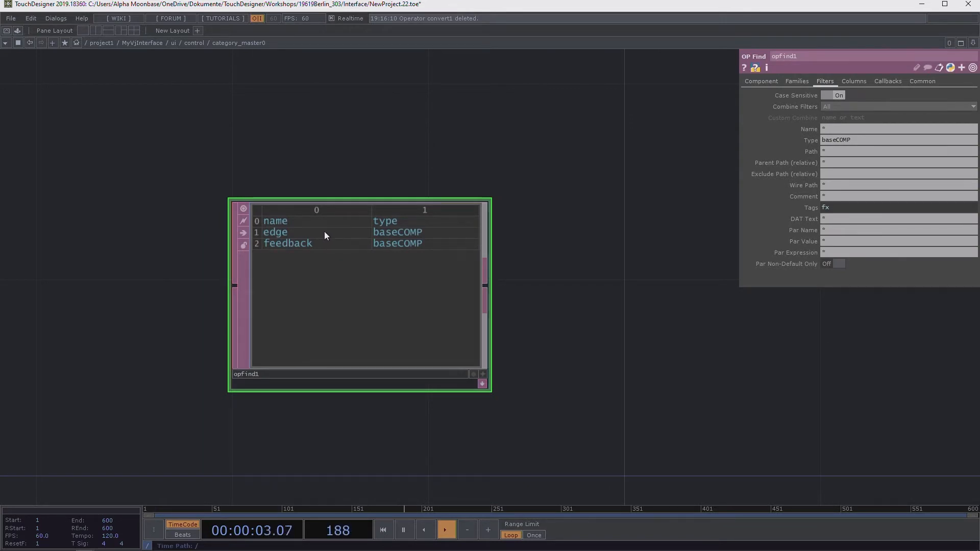
drag(581, 276, 455, 276)
scroll(455, 280, down, 2)
drag(327, 287, 297, 290)
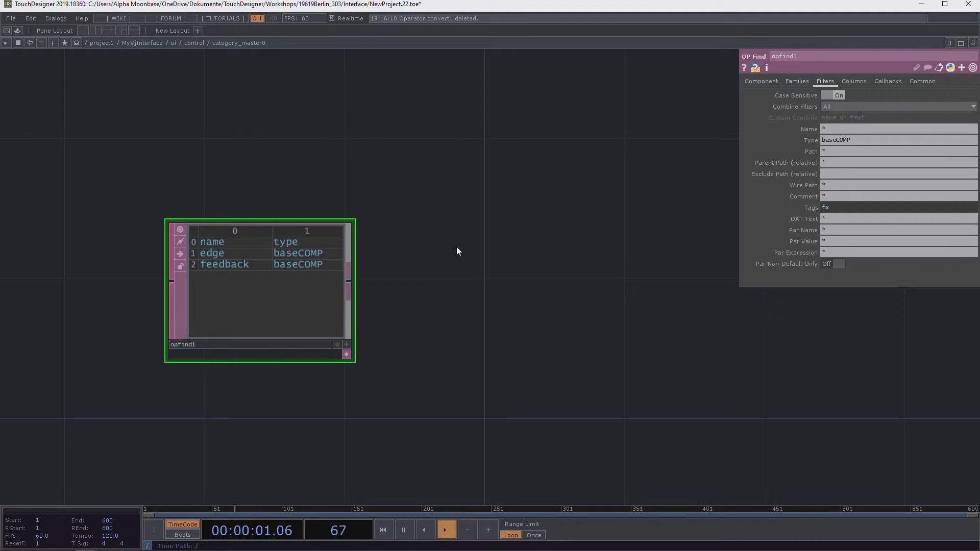
click(769, 210)
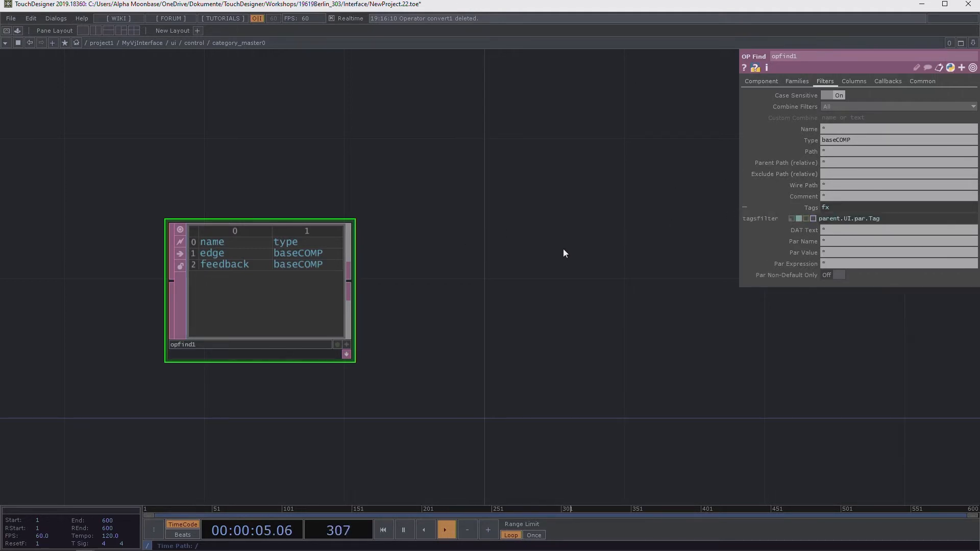
Step: Review the Parent Shortcut of category_master0 and reopen its network
click(192, 44)
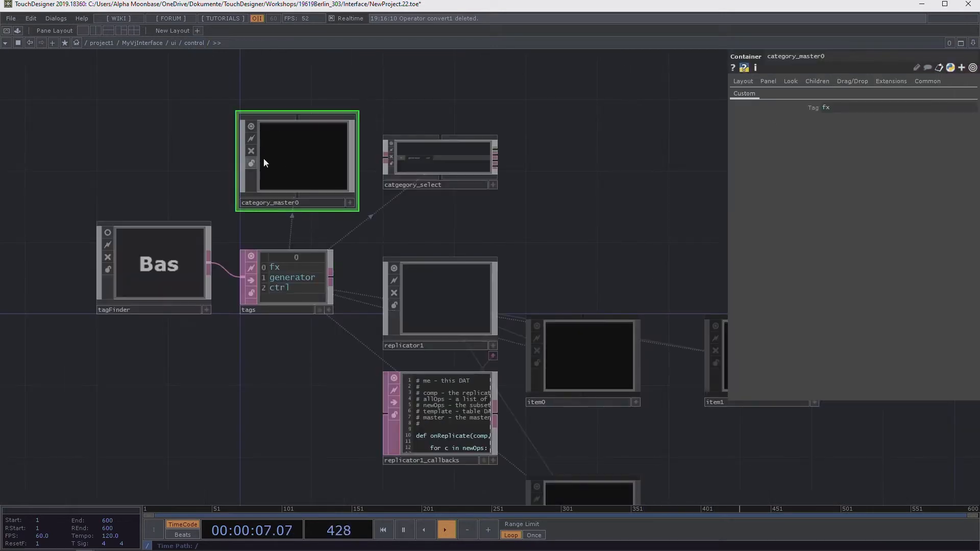
click(926, 82)
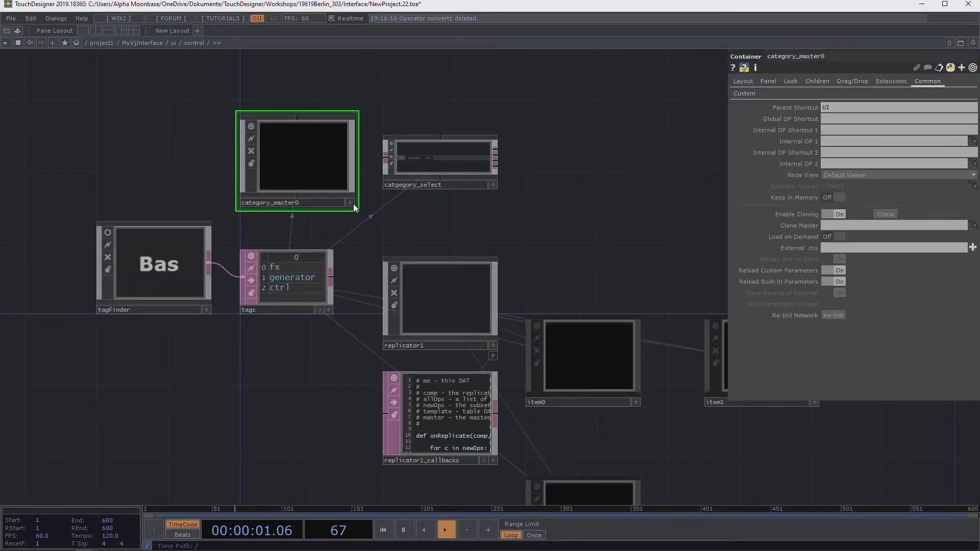
key(i)
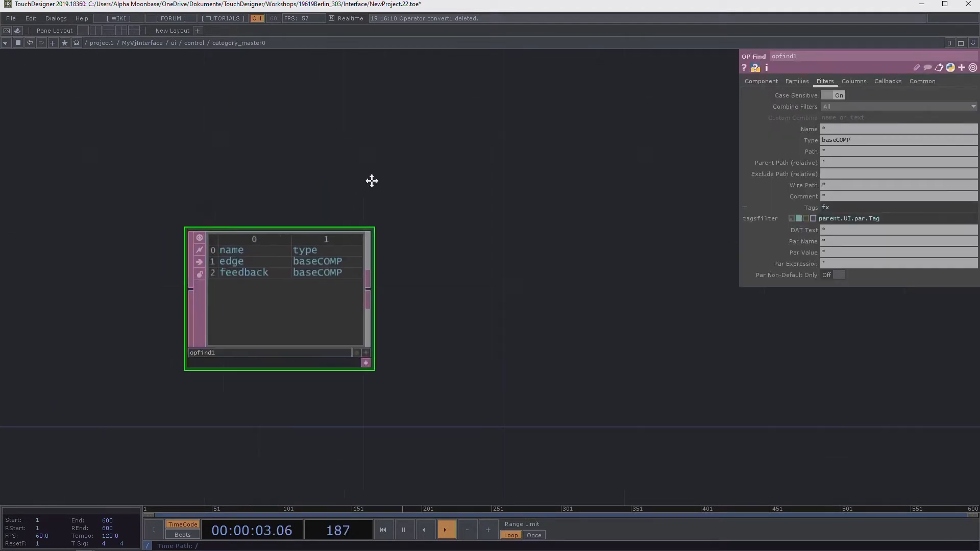
Step: Inspect the Parent Shortcut field of category_master0 in the control network, and return to the OP Find inside it
click(197, 43)
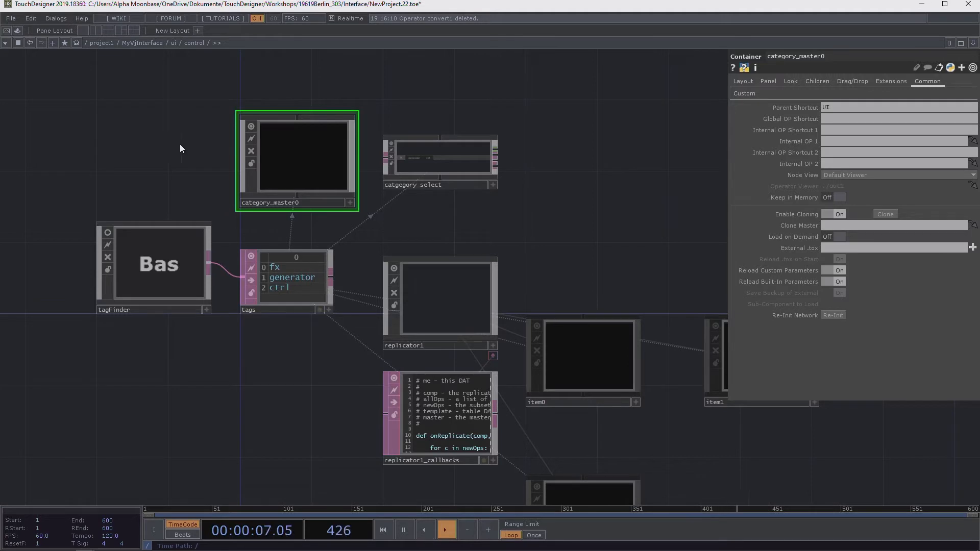
click(846, 108)
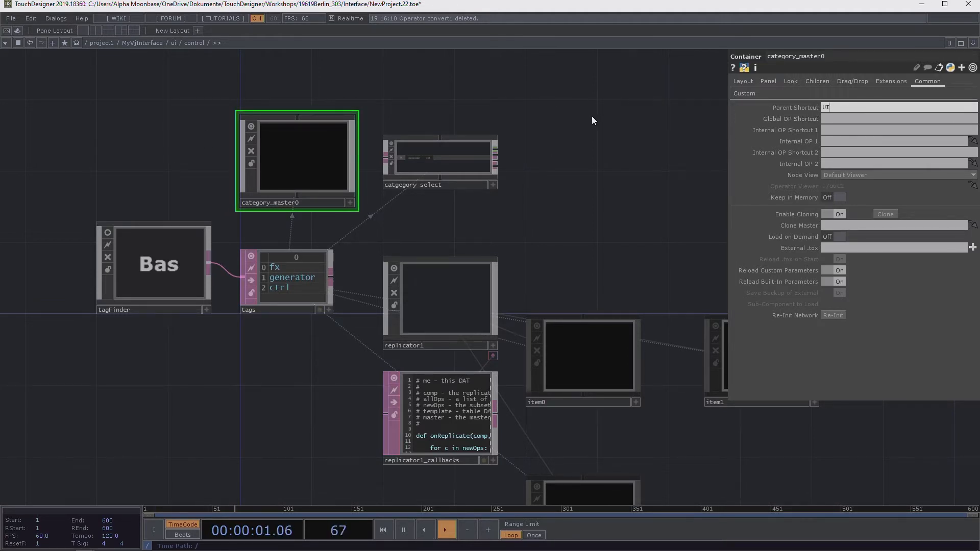
double_click(309, 167)
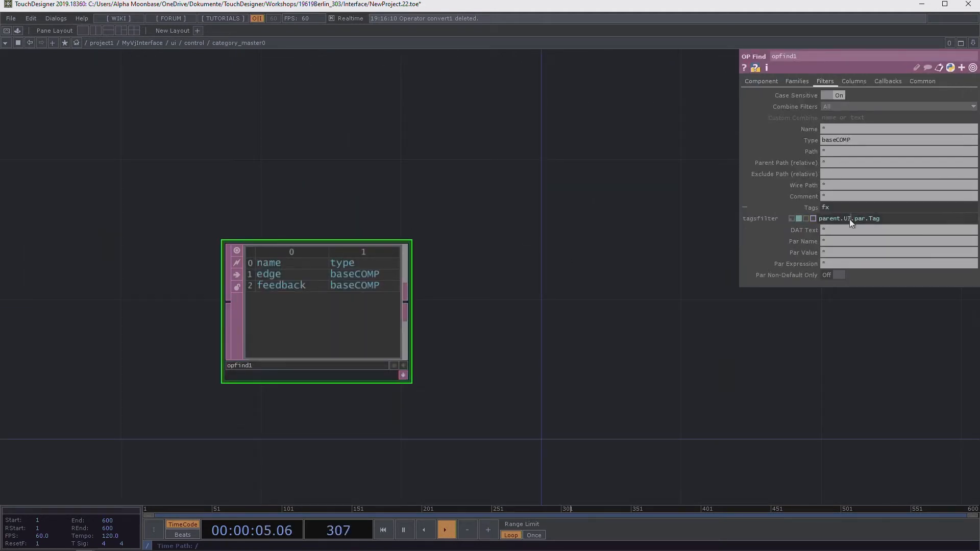
Step: Try parent().par.Tag as the Tags expression of the OP Find, and restore it to parent.UI.par.Tag
text(())
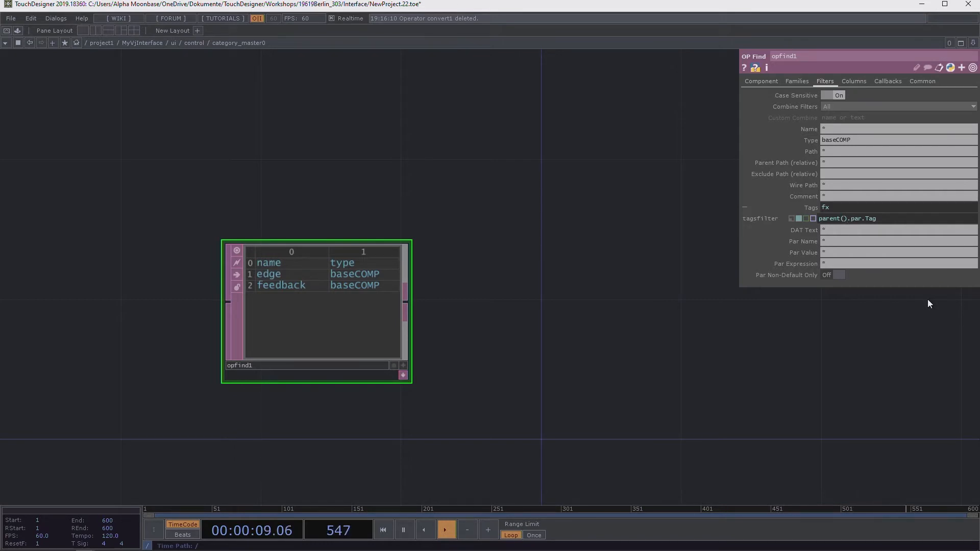
mouse_move(846, 222)
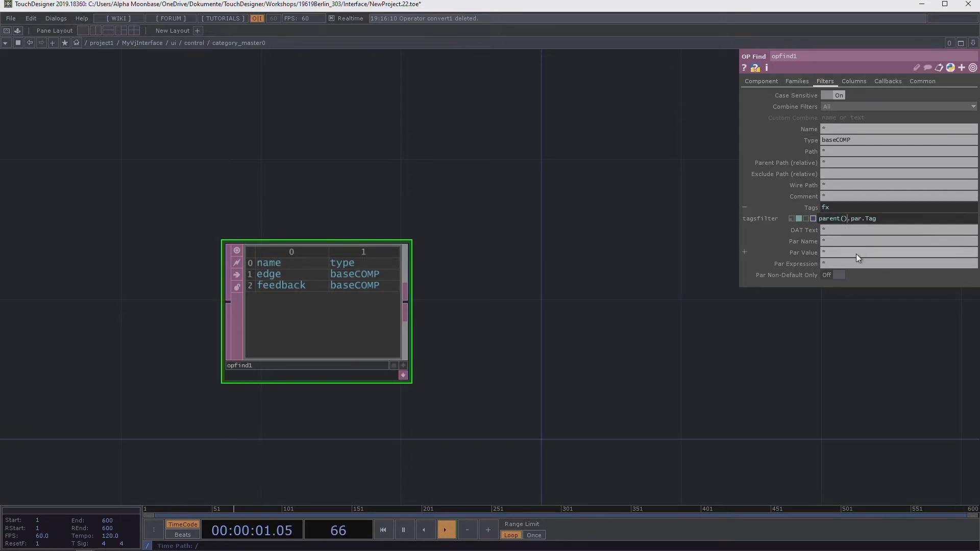
key(BackSpace)
key(BackSpace)
text(.UI)
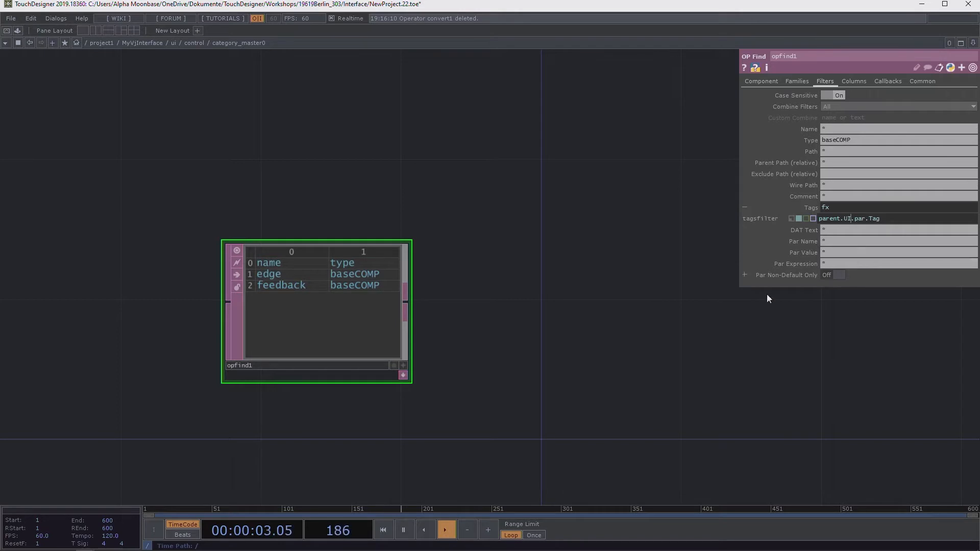
drag(543, 308, 546, 309)
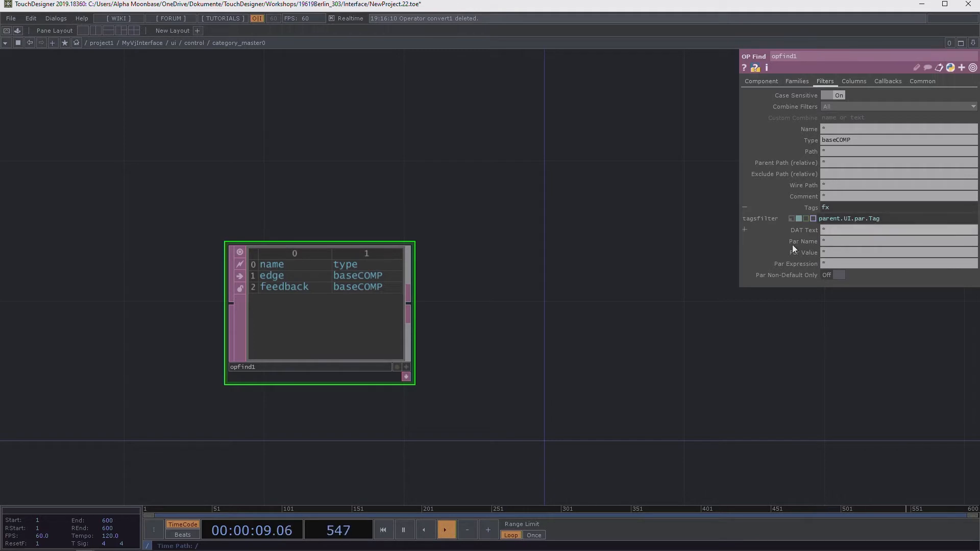
drag(537, 337, 504, 355)
scroll(504, 355, down, 2)
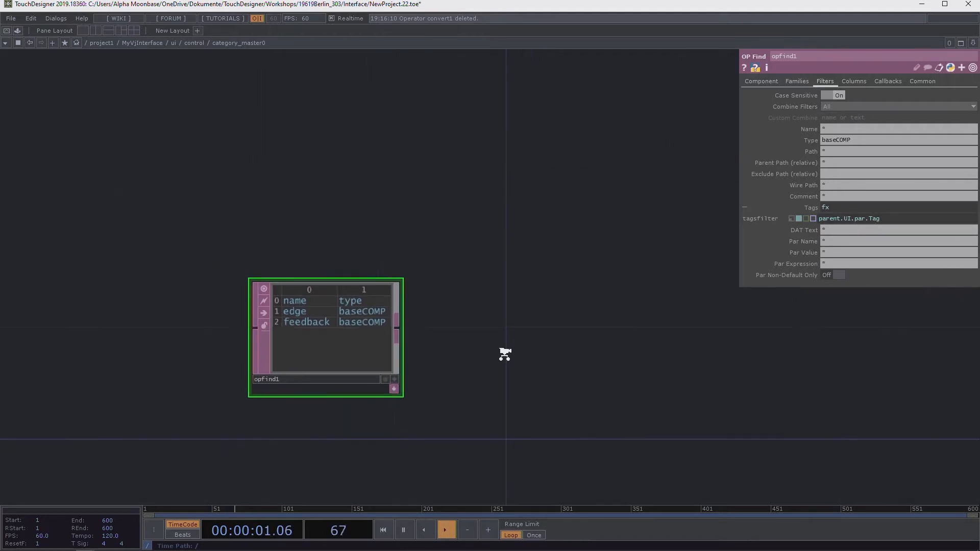
scroll(504, 354, up, 4)
drag(445, 350, 483, 332)
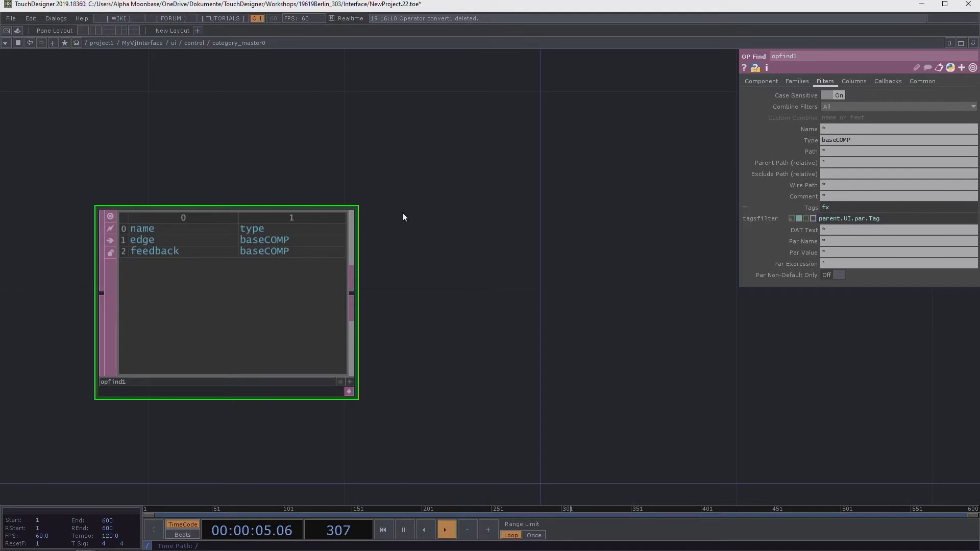
Step: Make the OP Find output a Path column instead of the Type column, alongside Name
click(859, 79)
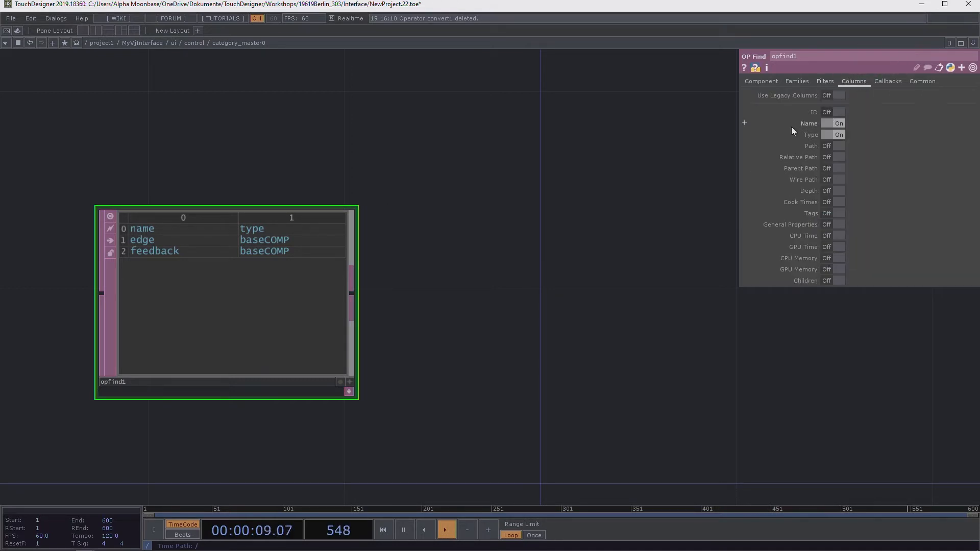
click(837, 135)
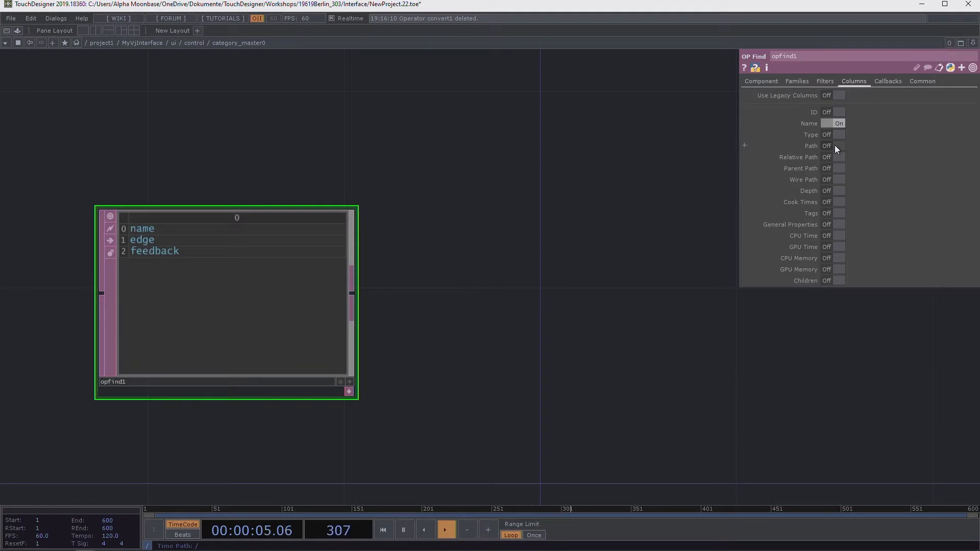
click(837, 146)
Step: Examine the component names and paths listed in the OP Find table
drag(445, 311, 475, 311)
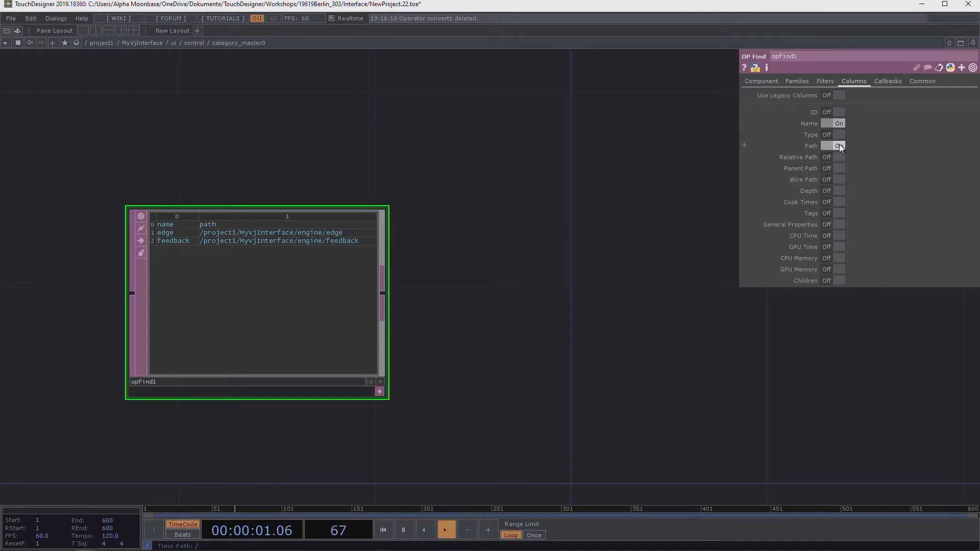
drag(603, 265, 579, 284)
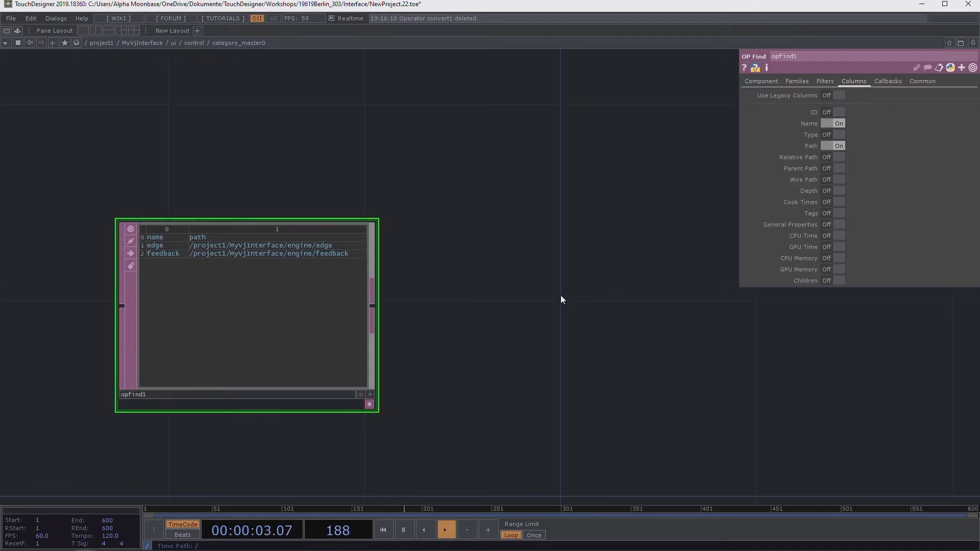
scroll(517, 327, up, 2)
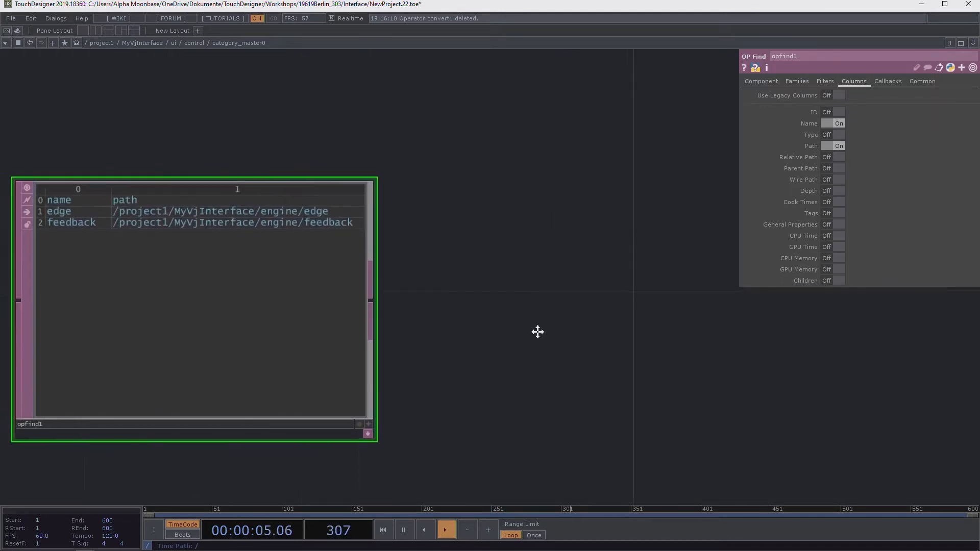
scroll(536, 336, down, 2)
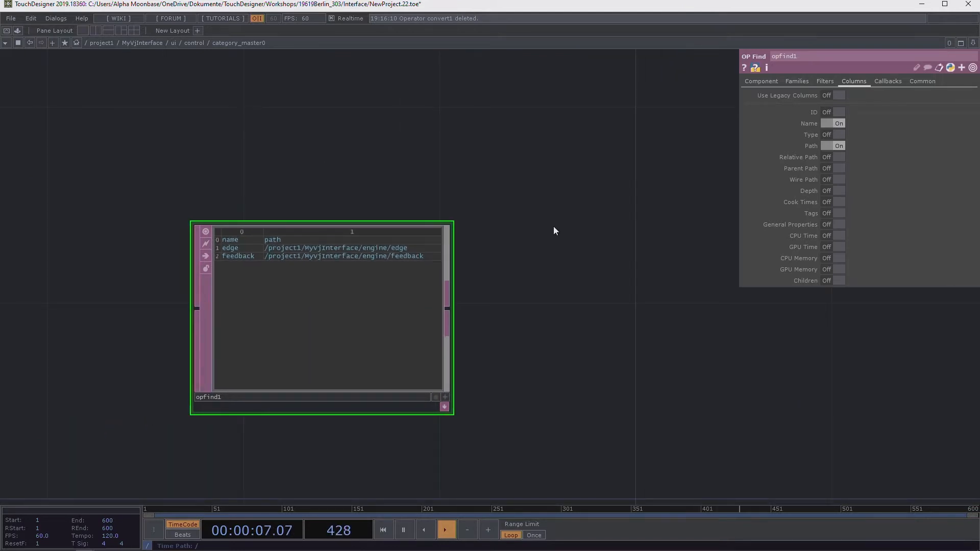
drag(554, 228, 535, 243)
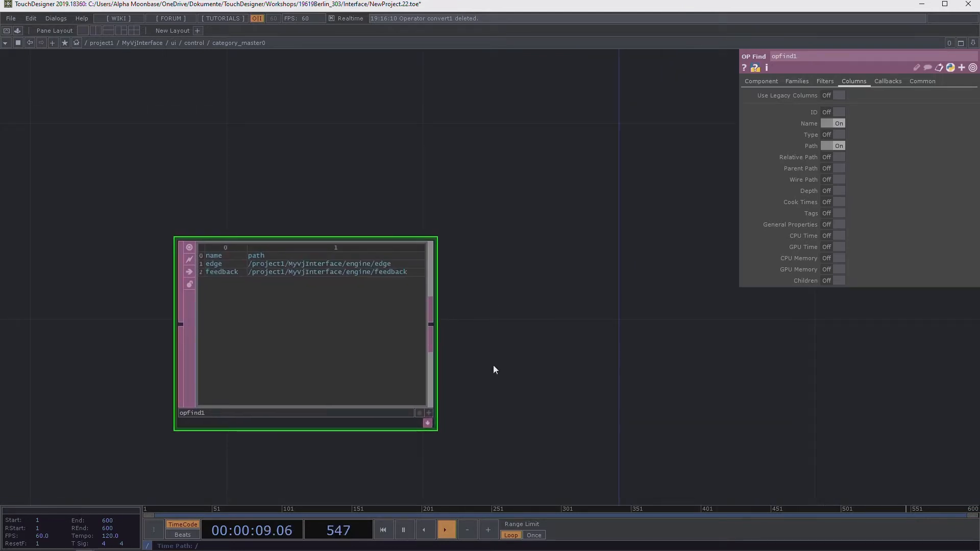
drag(509, 360, 451, 309)
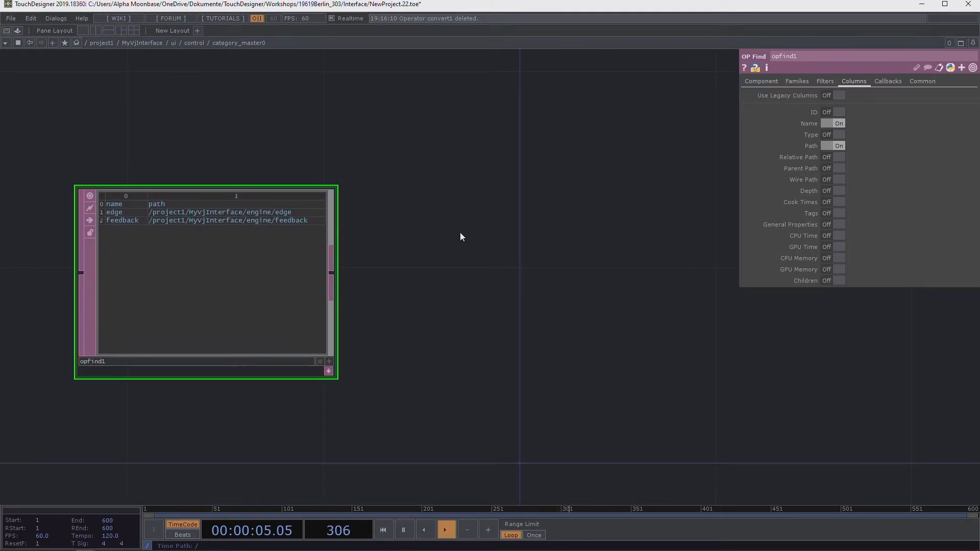
drag(108, 118, 151, 137)
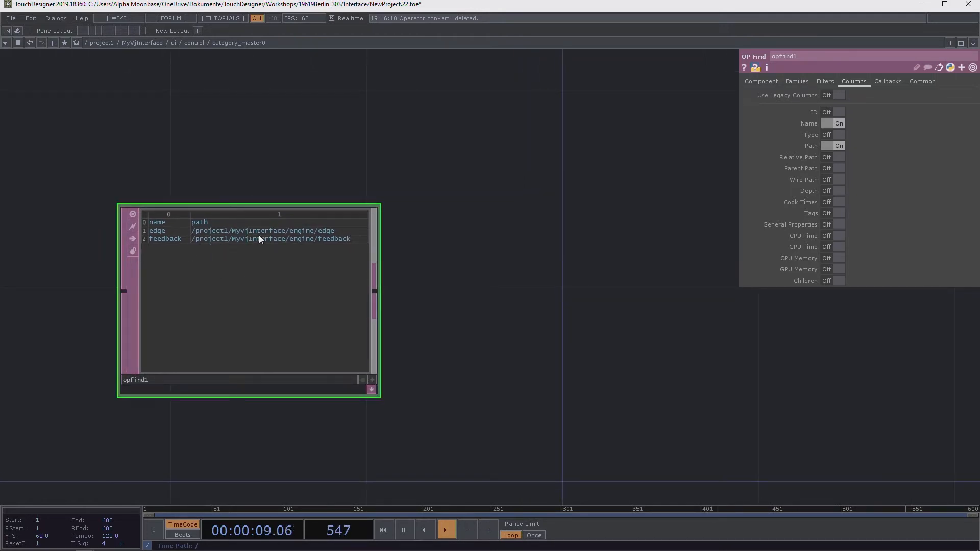
Step: Add a Select DAT wired to the output of opfind1
drag(456, 235, 382, 208)
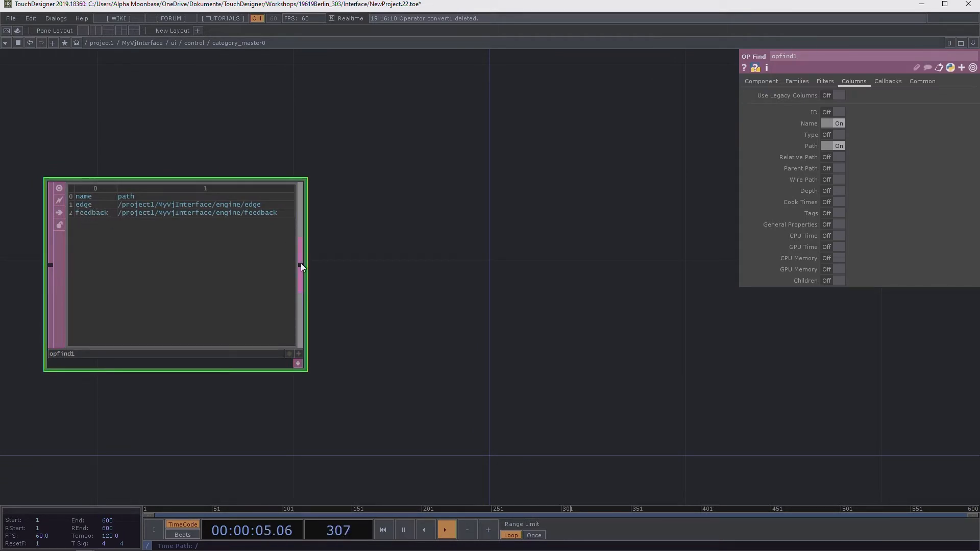
key(Tab)
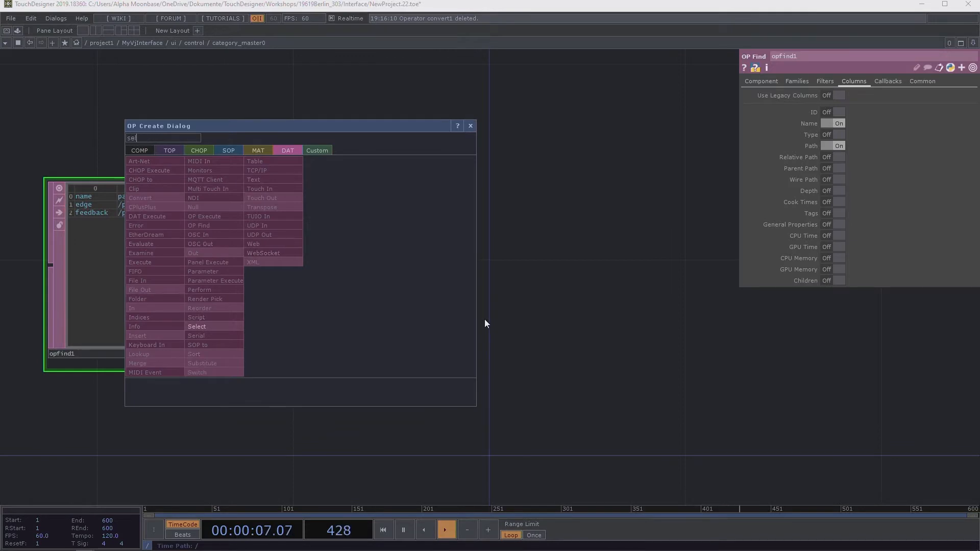
click(194, 327)
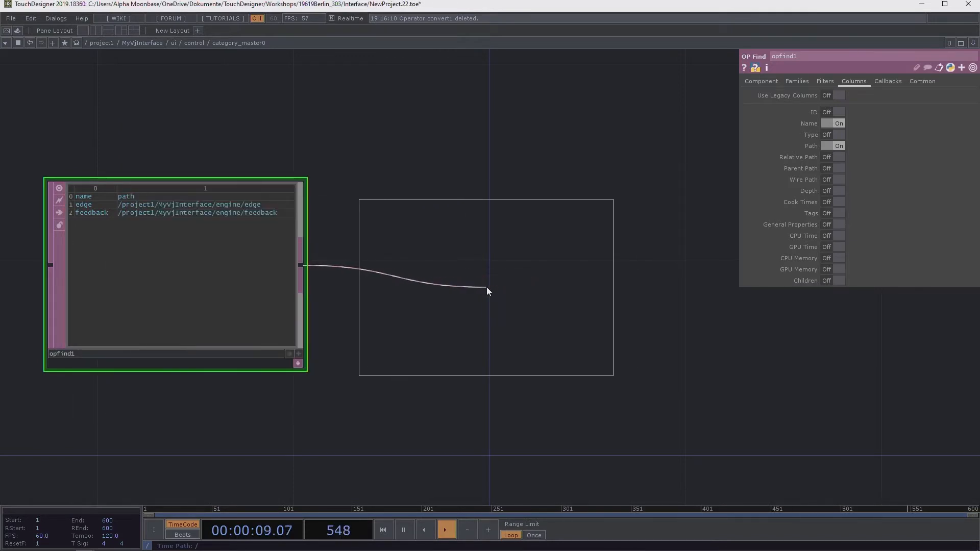
click(489, 274)
Step: Drop the header row in the Select DAT by selecting rows by Index with a Start Row Index of 1
drag(519, 107, 460, 144)
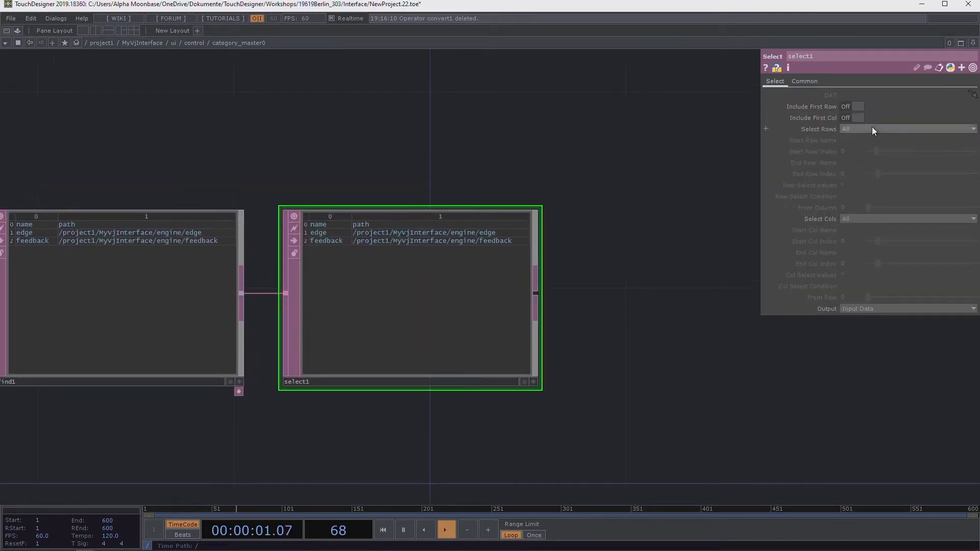
click(872, 129)
click(867, 152)
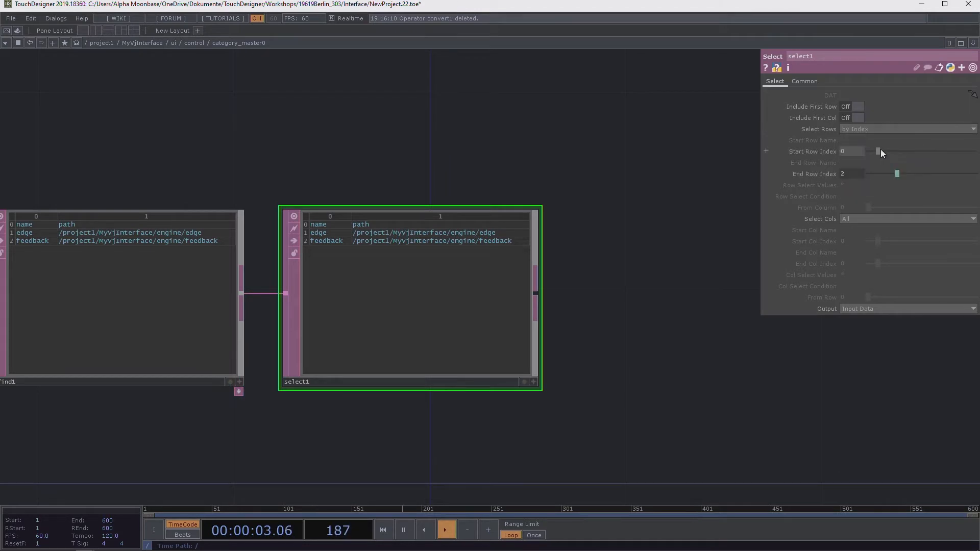
drag(881, 150, 888, 151)
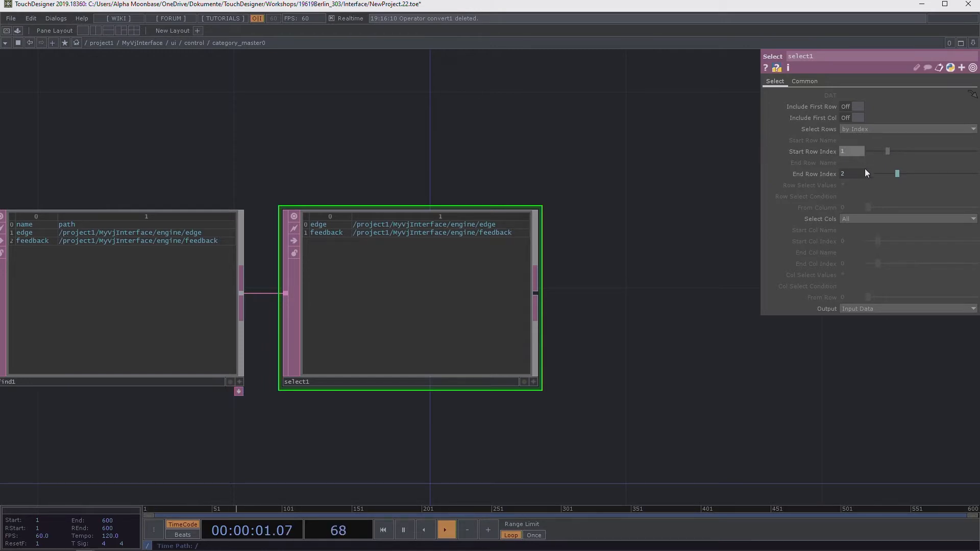
Step: Keep only the name column in the Select DAT by selecting columns by Index with an End Col Index of 0
scroll(355, 238, up, 3)
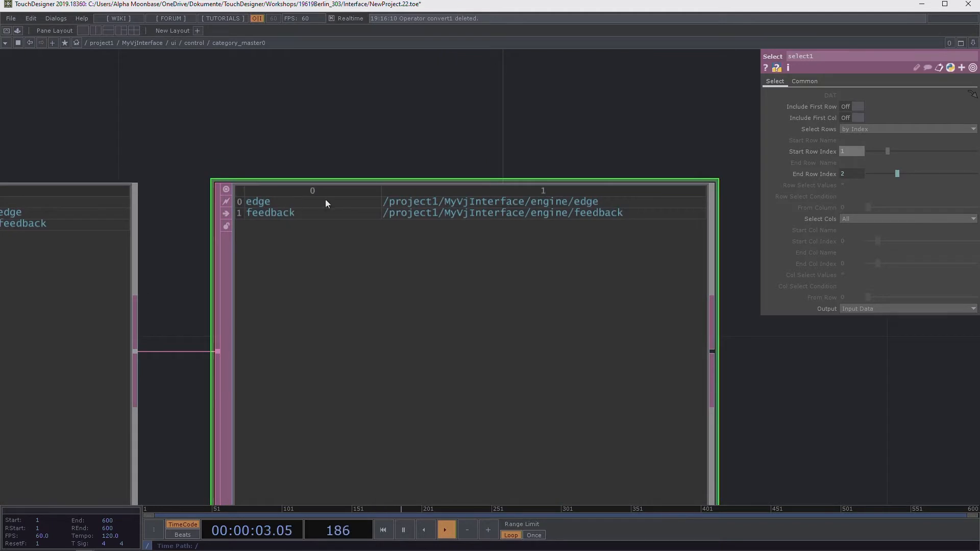
click(883, 218)
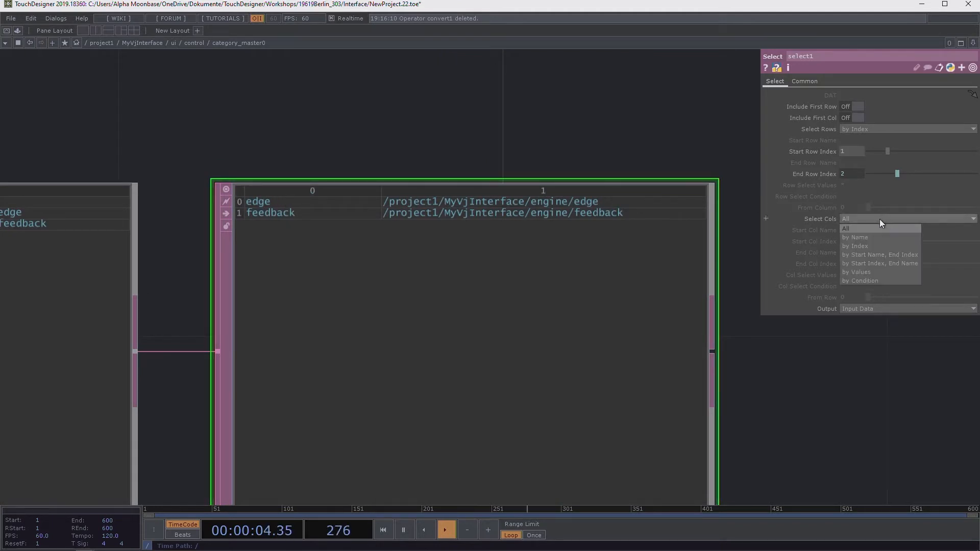
click(873, 245)
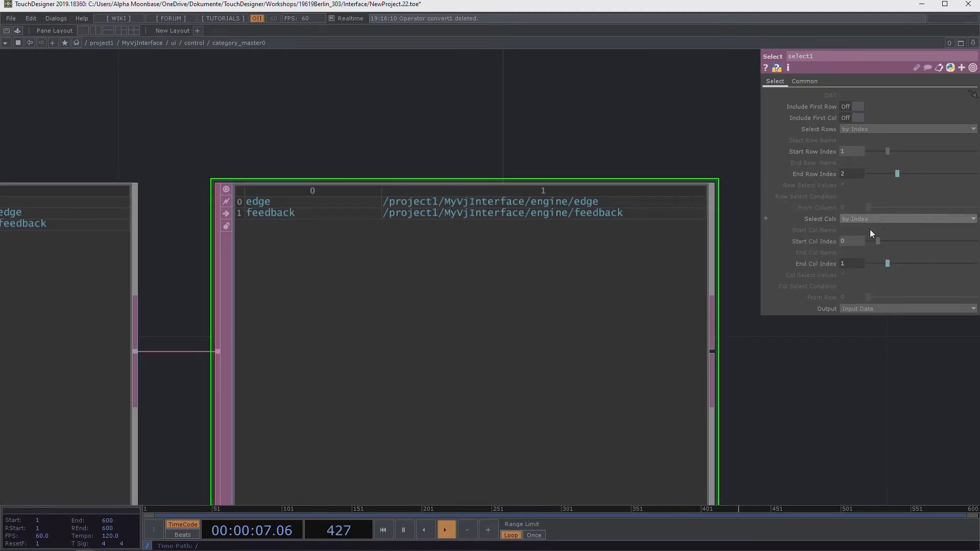
drag(880, 240, 877, 264)
scroll(410, 145, down, 4)
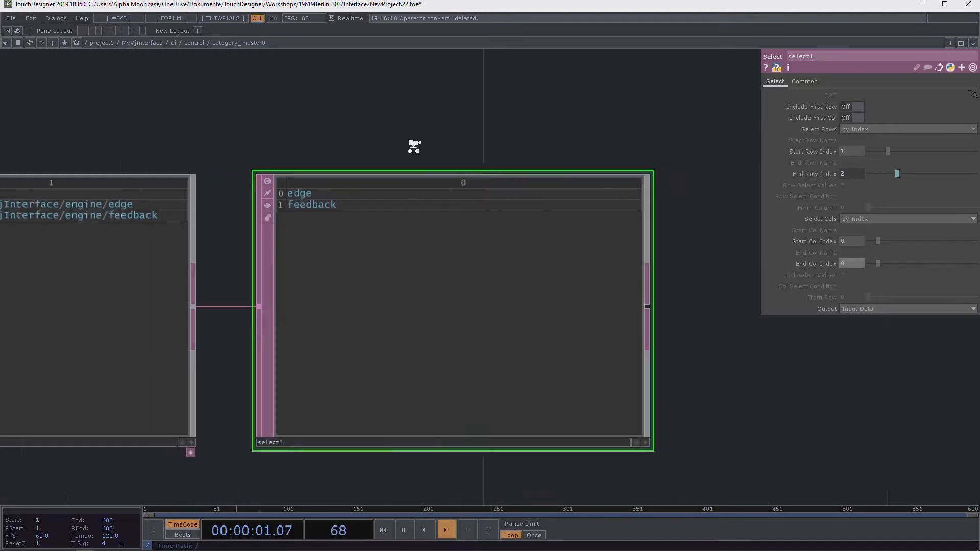
Step: Add a buttonRadio widget from the Basic Widgets palette to the network, placed above select1
drag(427, 131, 275, 178)
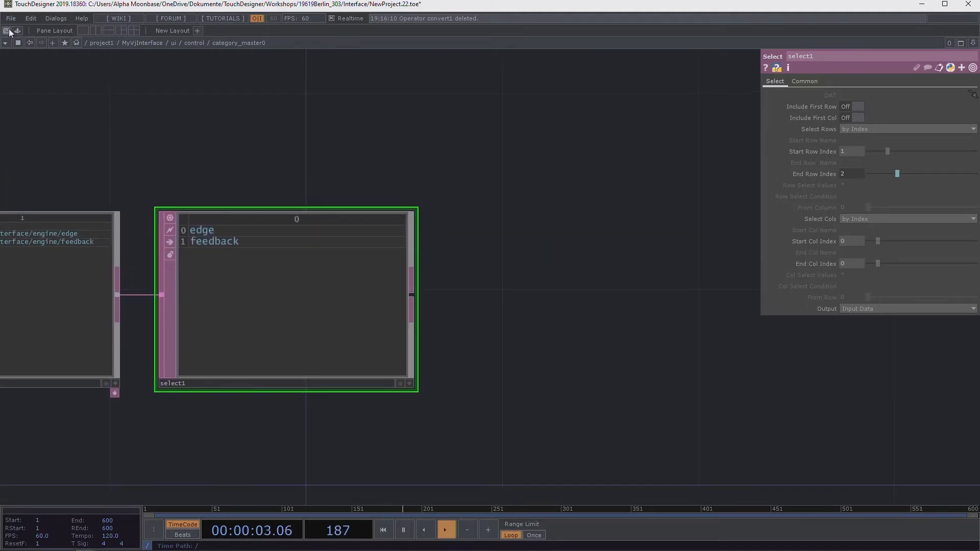
click(17, 30)
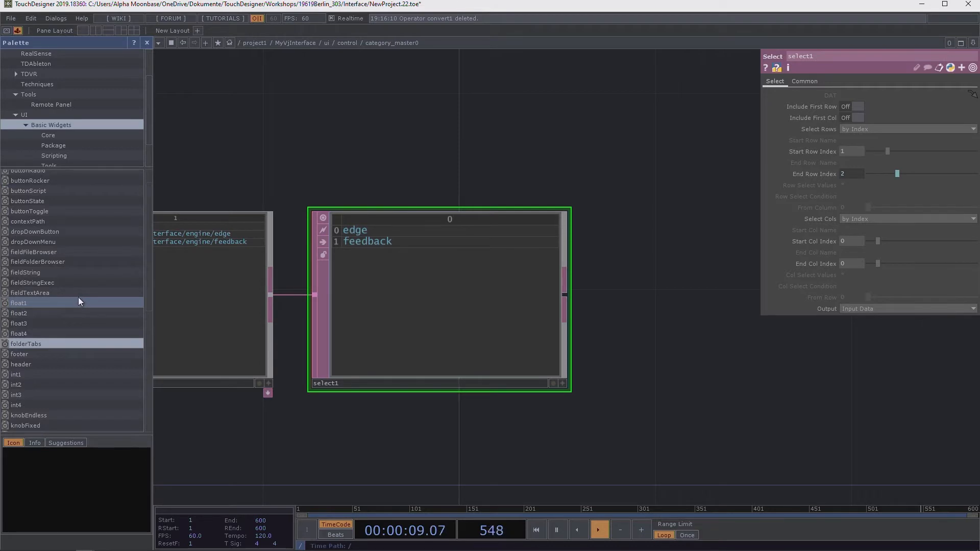
scroll(75, 329, up, 2)
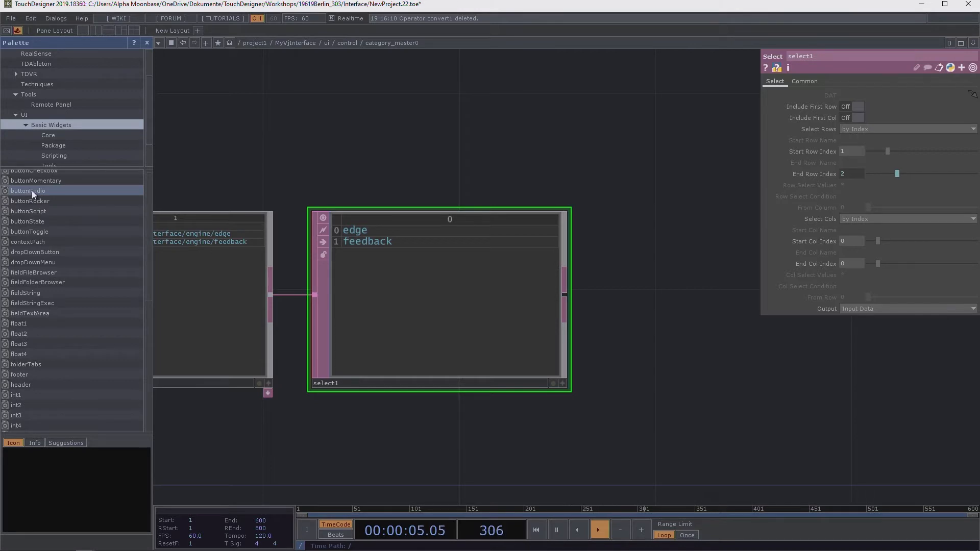
drag(32, 191, 651, 133)
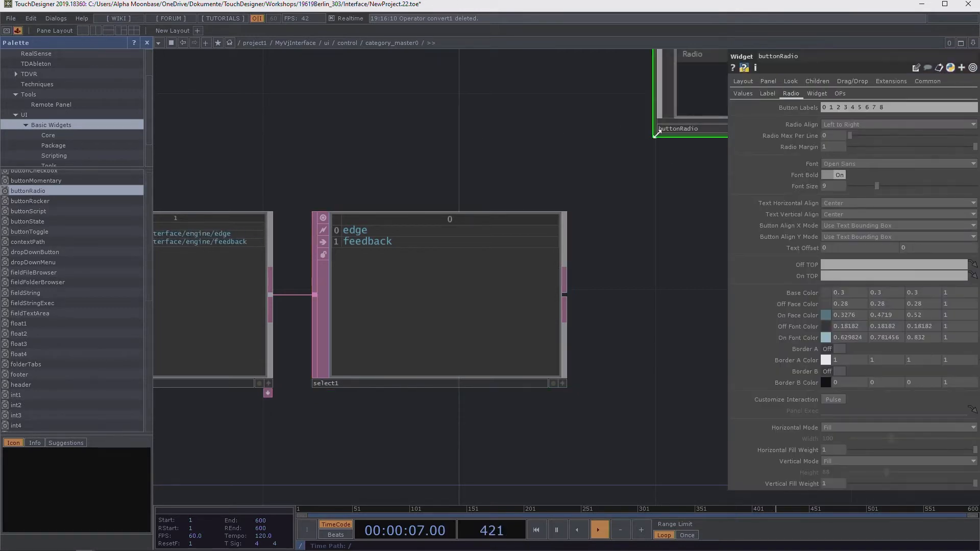
drag(634, 211, 488, 278)
drag(611, 148, 345, 164)
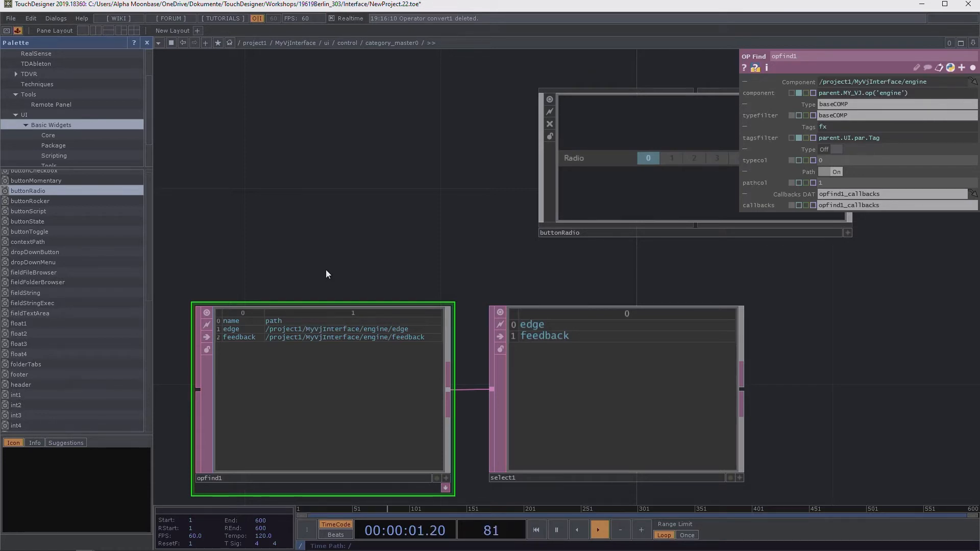
scroll(258, 217, down, 5)
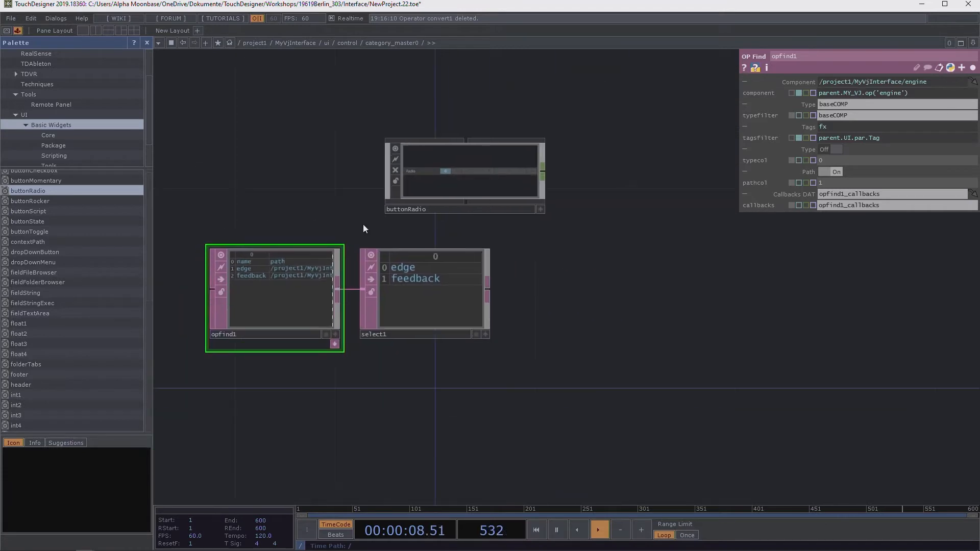
drag(146, 97, 143, 100)
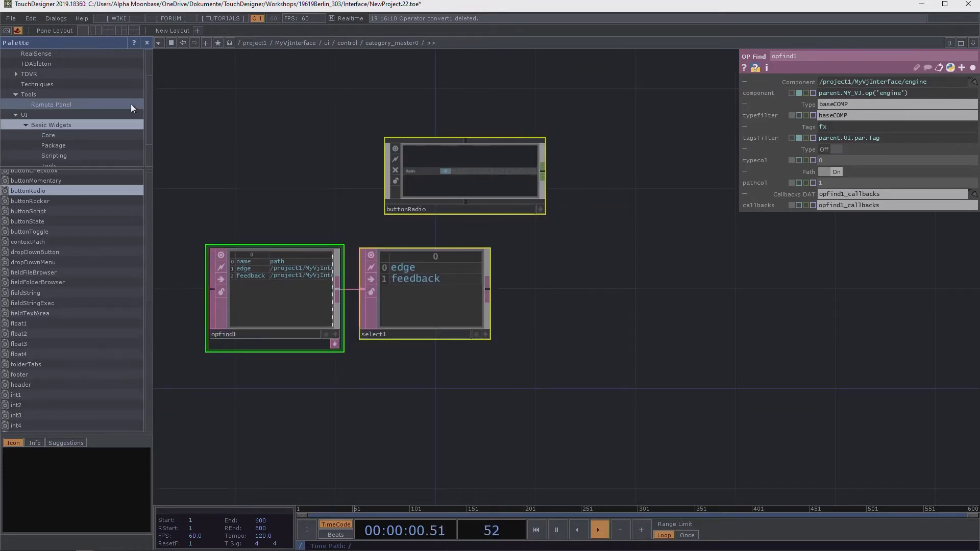
Step: Delete the buttonRadio, opfind1 and select1 operators from the category_master0 network
click(255, 191)
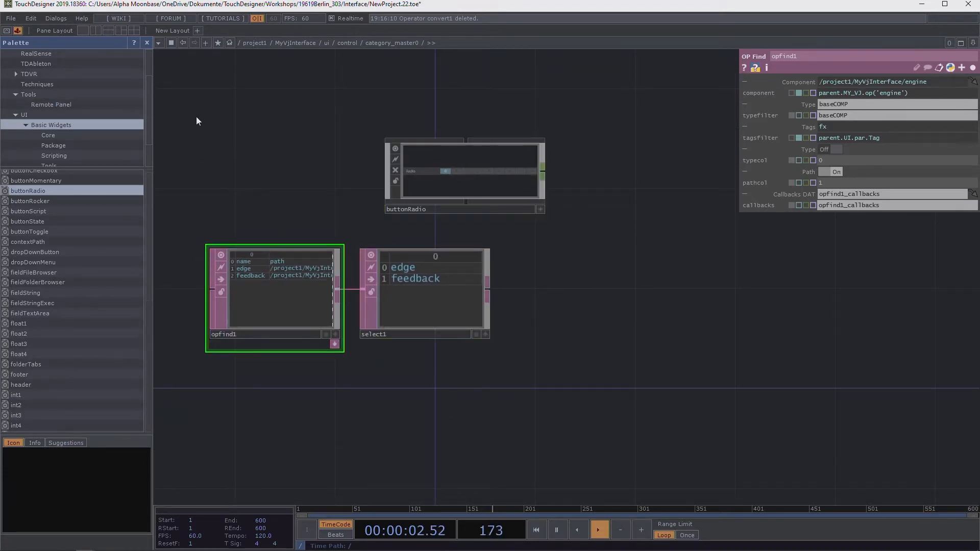
drag(196, 117, 577, 381)
key(Delete)
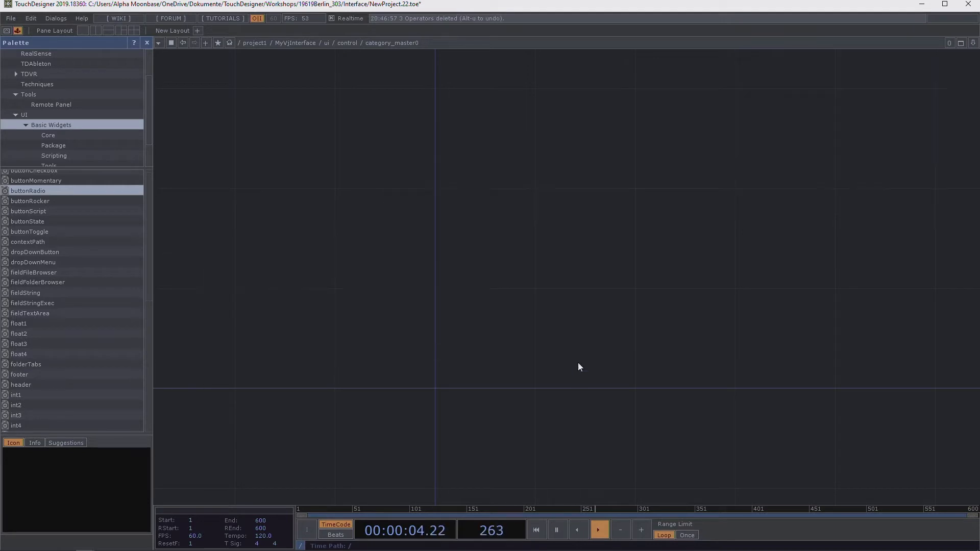
Step: In the control network, review category_master0's Parent Shortcut and the expression driving its custom Tag parameter
click(347, 43)
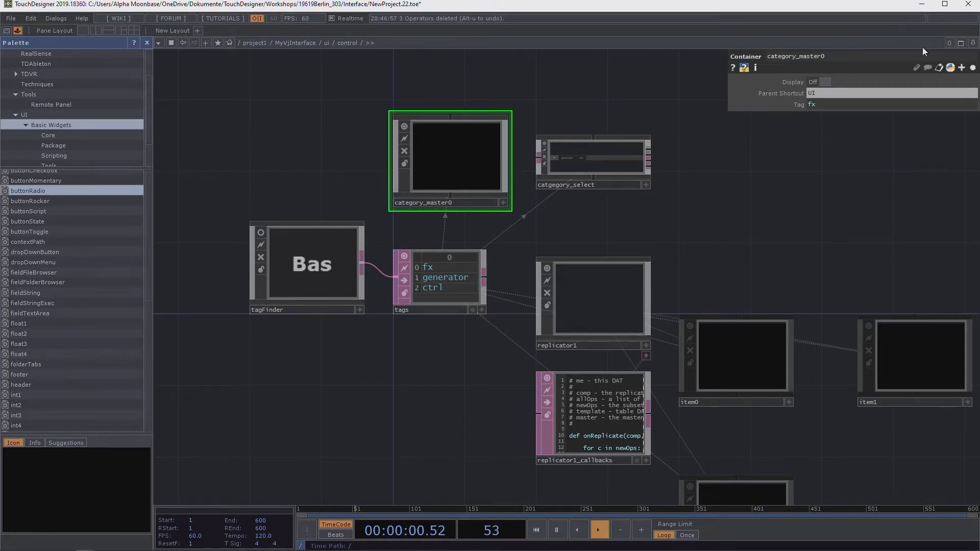
click(972, 68)
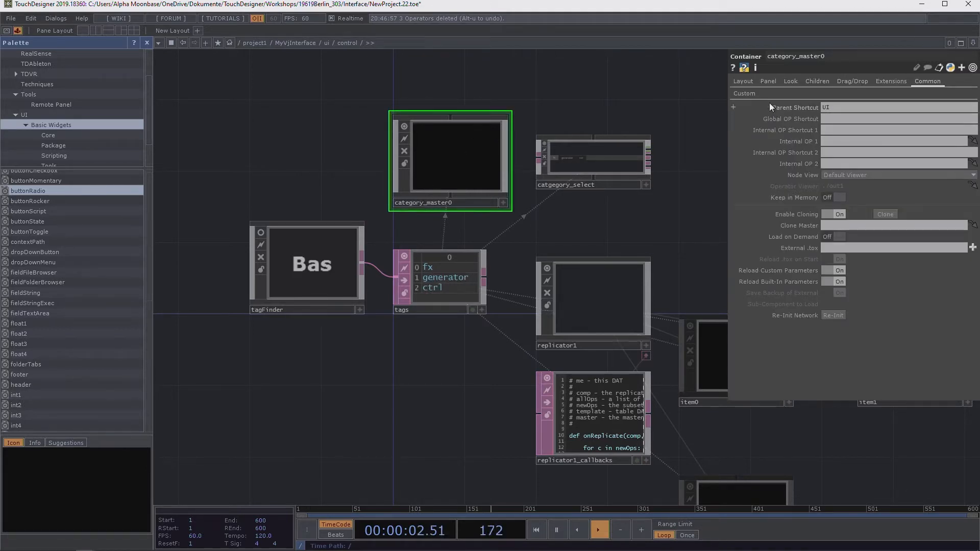
click(750, 93)
click(925, 81)
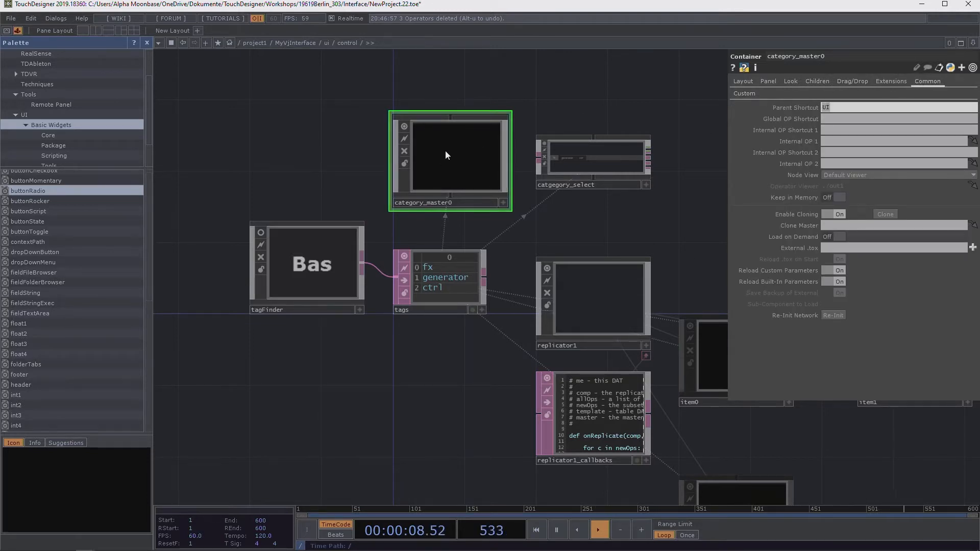
click(750, 94)
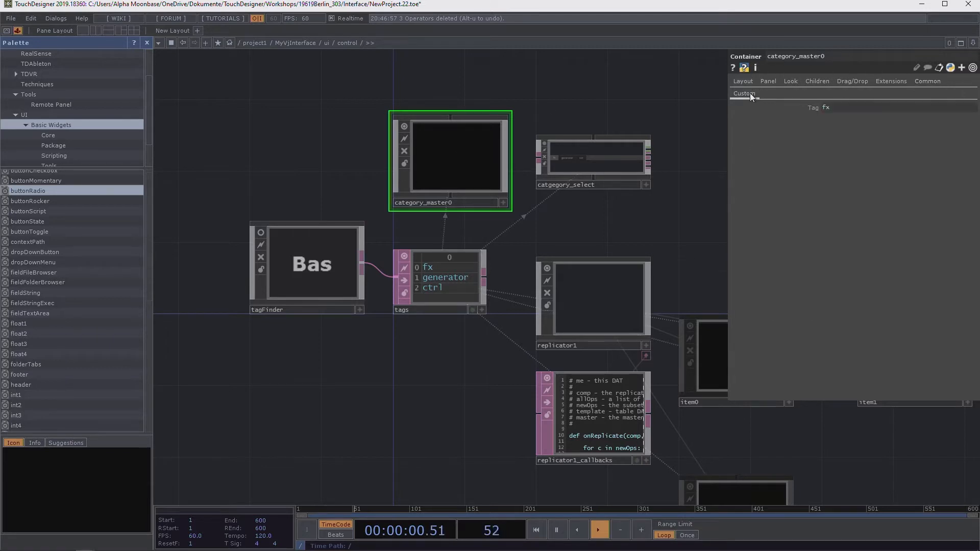
click(793, 105)
drag(904, 117, 713, 127)
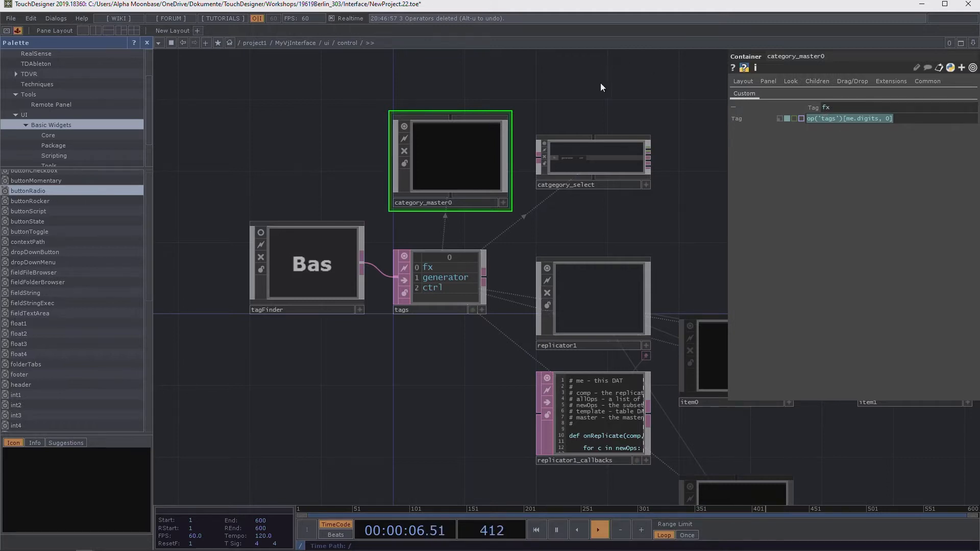
drag(601, 83, 562, 103)
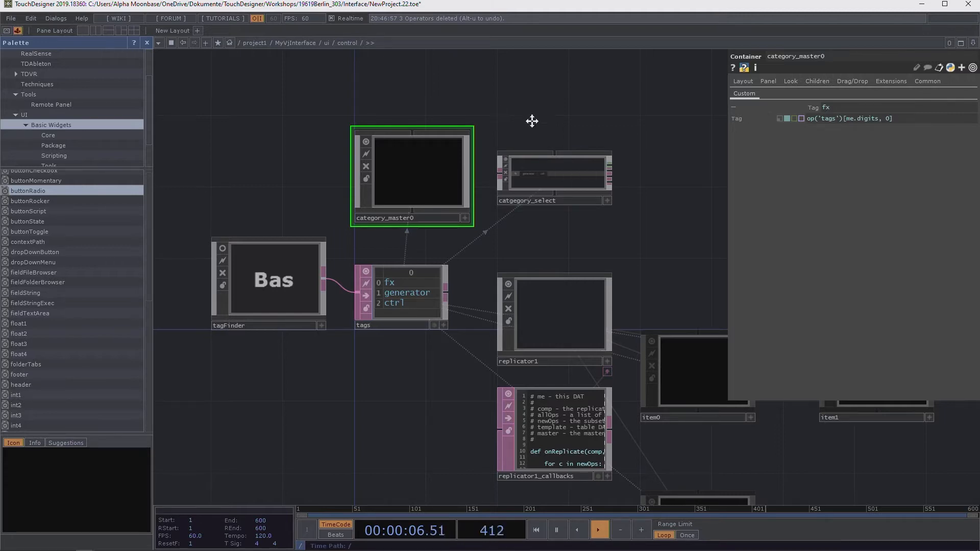
drag(532, 121, 528, 128)
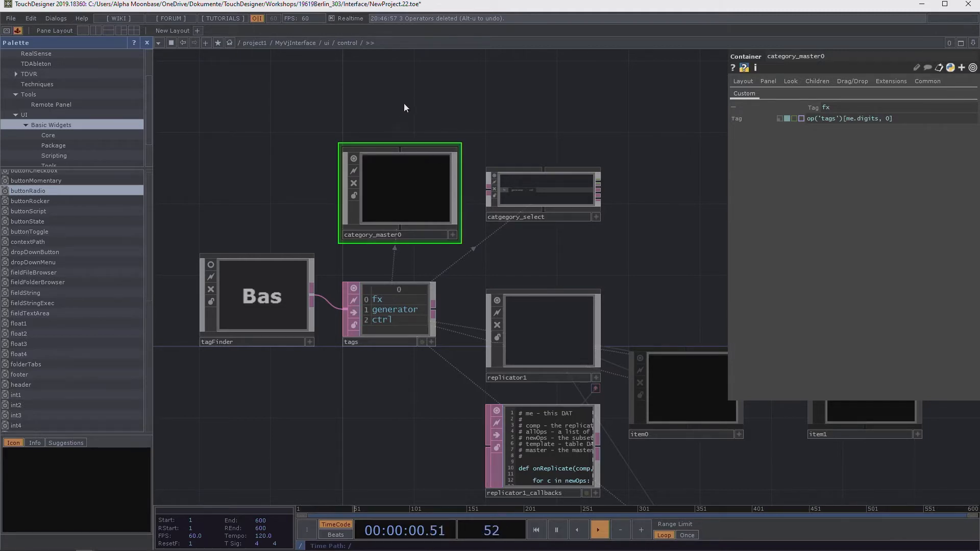
drag(403, 104, 386, 116)
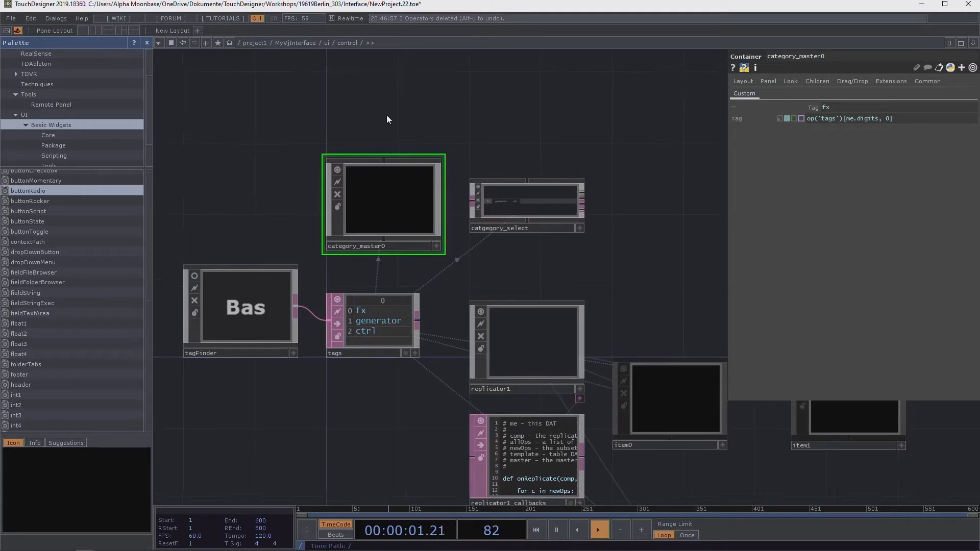
Step: Check catgegory_select's menu names expression, the inside of category_master0 and that container's Parent Shortcut setting
click(517, 205)
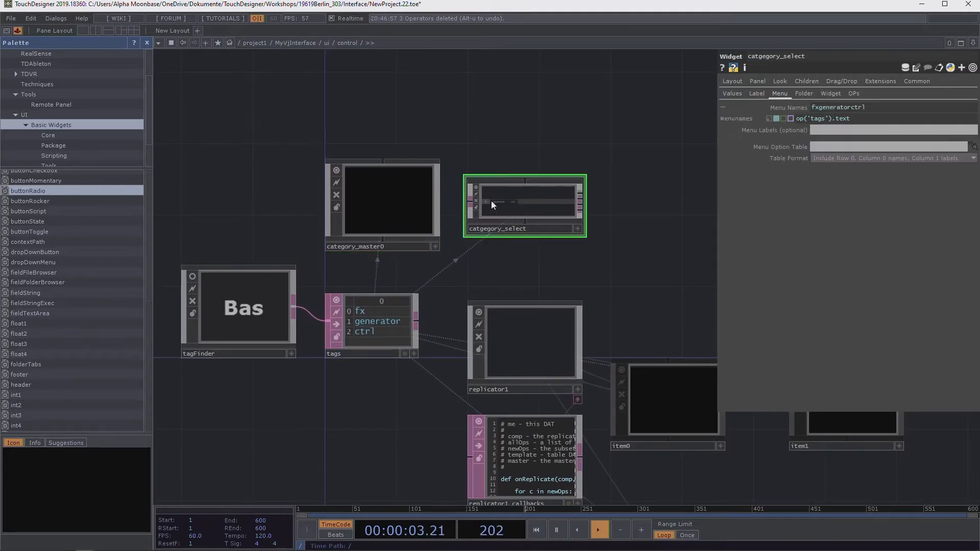
click(371, 203)
double_click(372, 203)
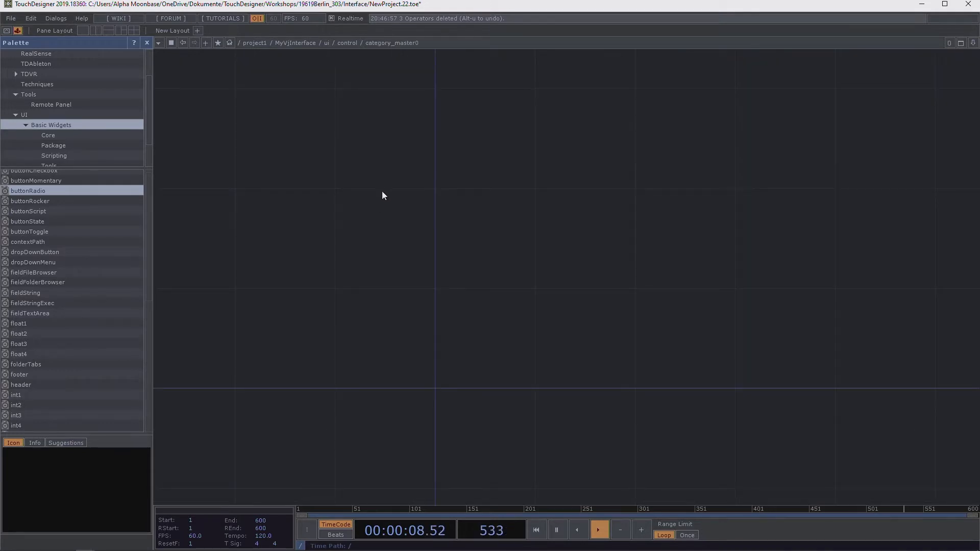
click(345, 44)
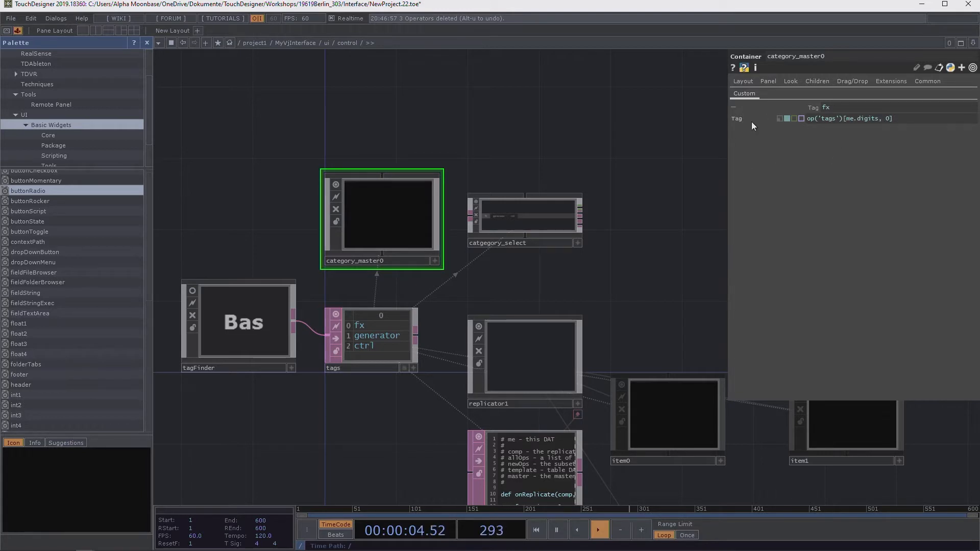
click(928, 82)
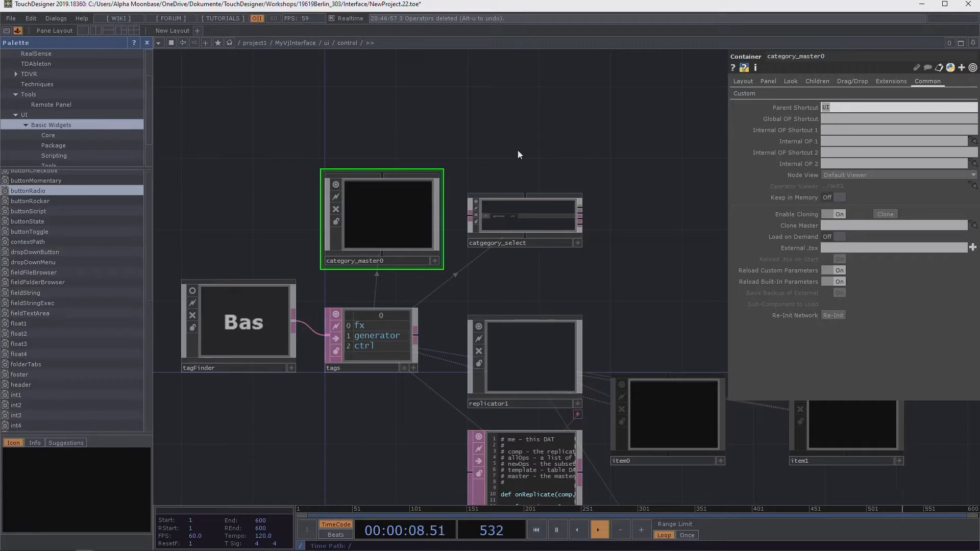
Step: Add an OP Find DAT inside the category_master0 container
double_click(389, 215)
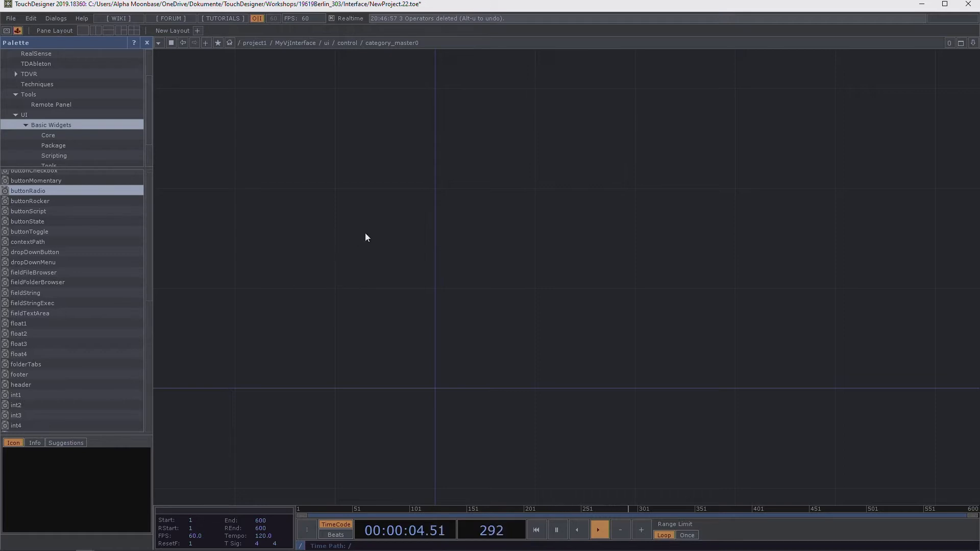
key(Tab)
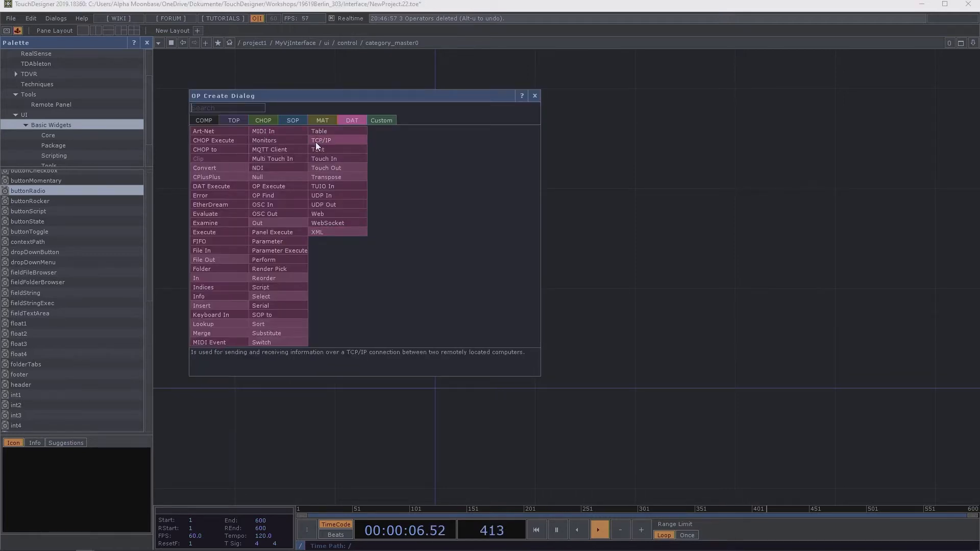
text(opf)
click(277, 195)
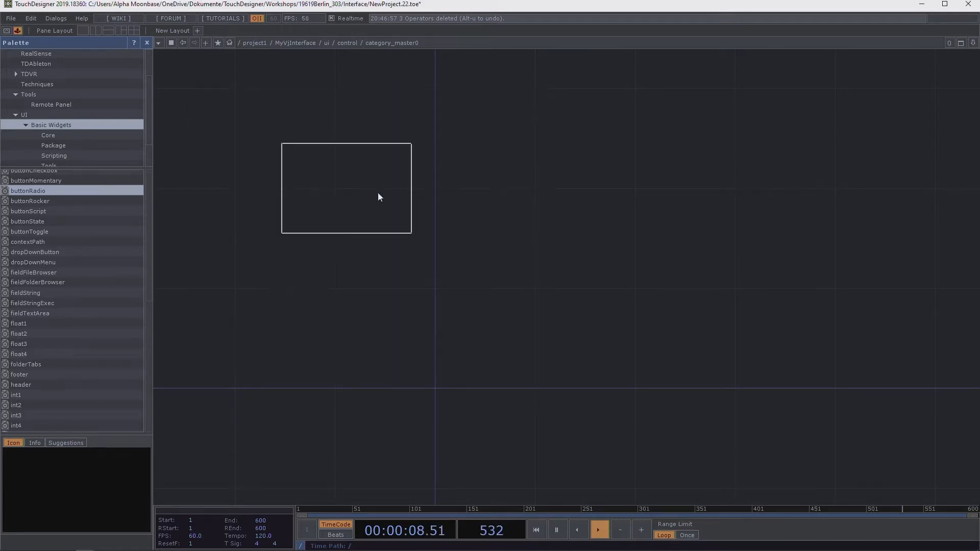
click(370, 228)
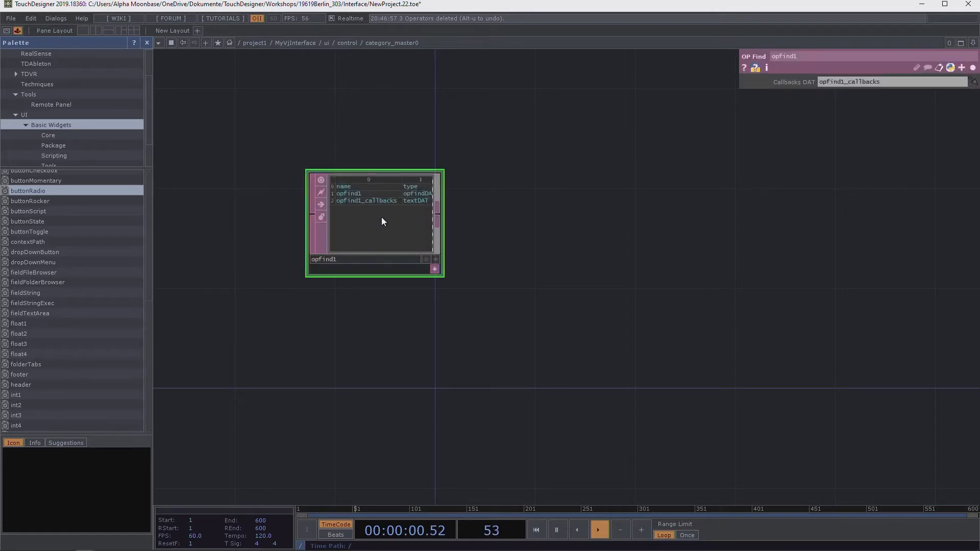
drag(382, 217, 343, 264)
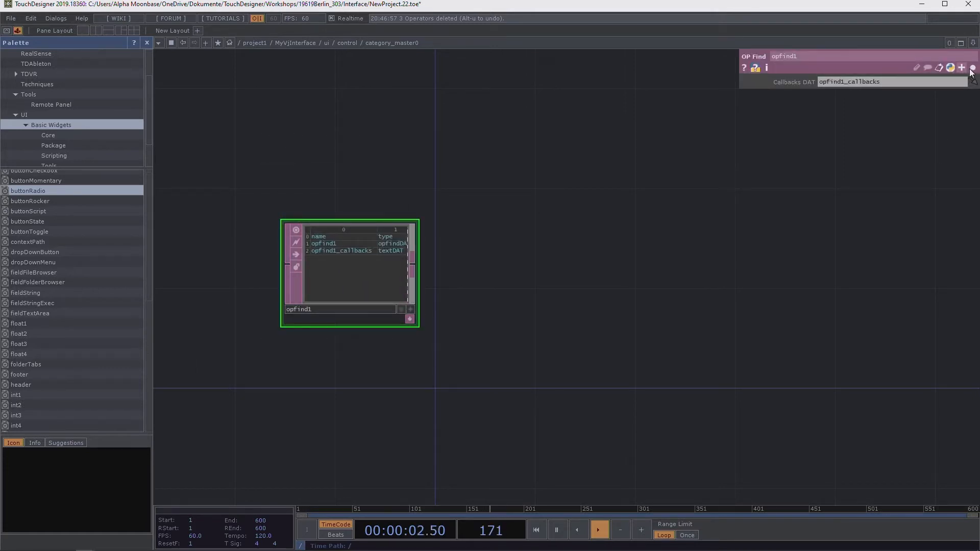
Step: Set the OP Find DAT's Component parameter to the expression parent.MY_VJ.op('engine')
click(972, 68)
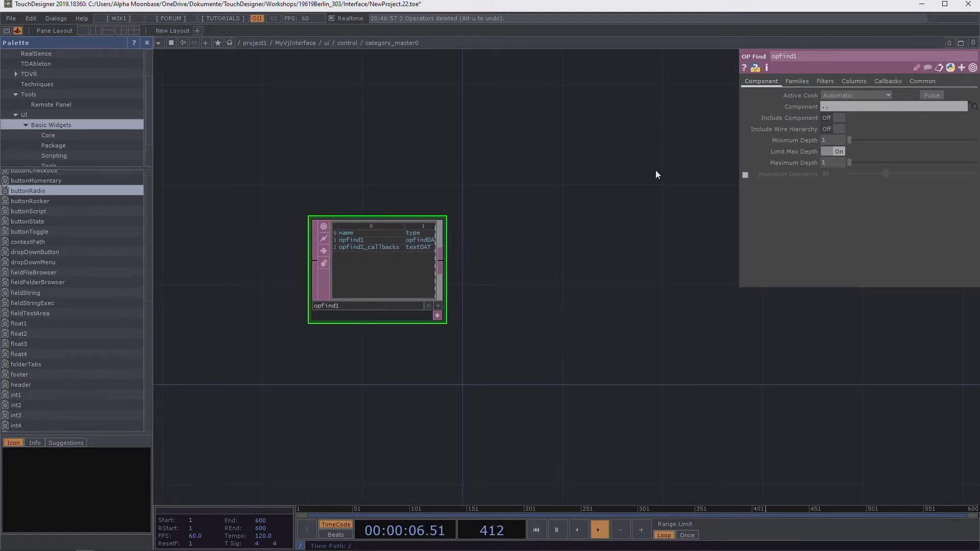
click(840, 105)
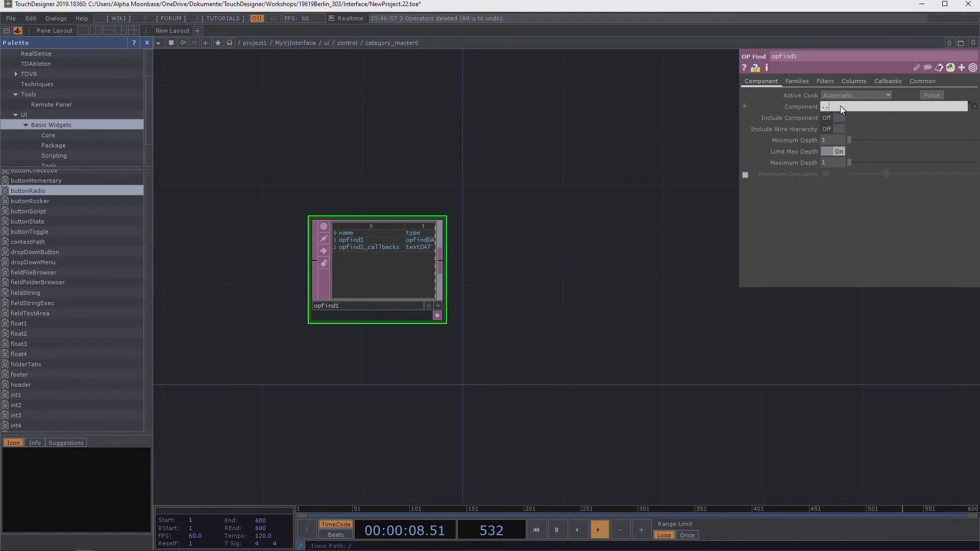
click(780, 107)
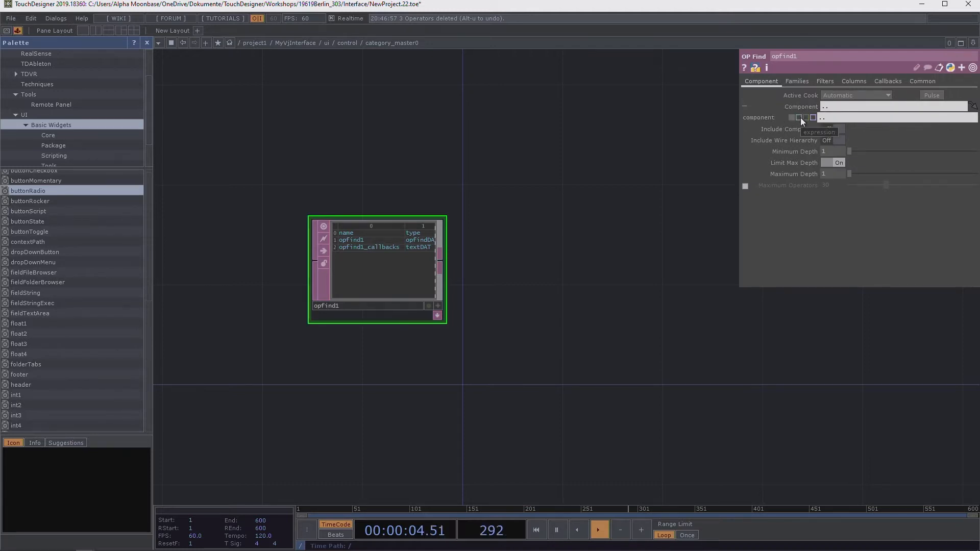
click(800, 118)
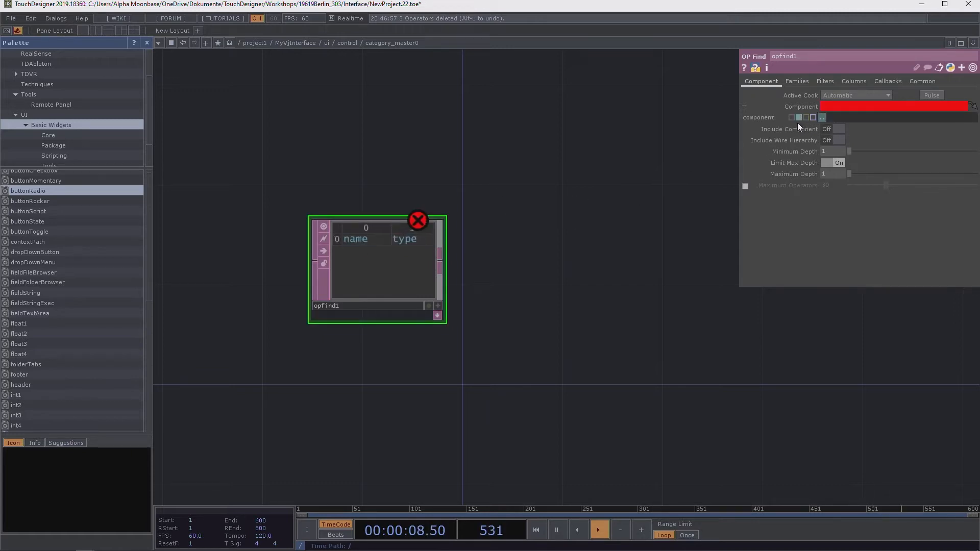
text(pa)
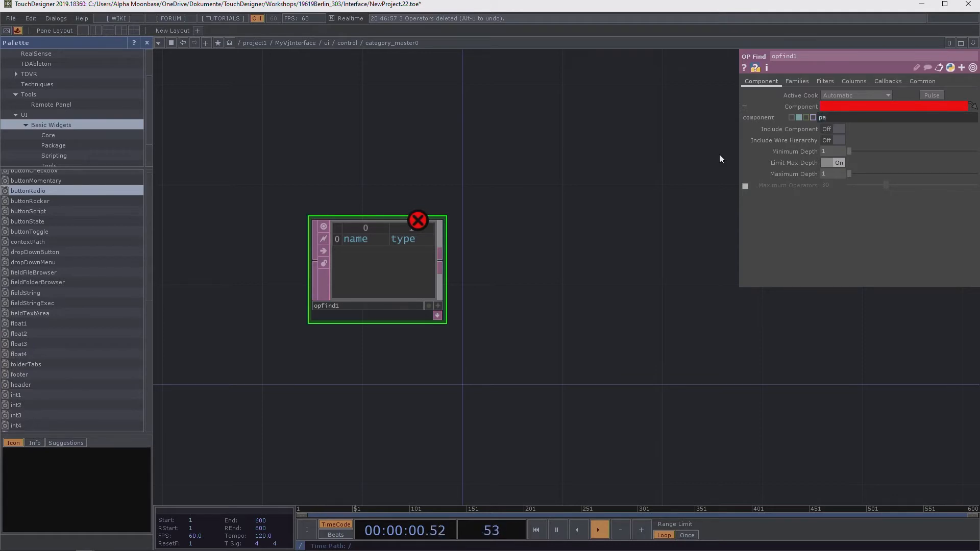
text(rent.MY_VJ.OP('engine'))
key(Right)
key(BackSpace)
key(BackSpace)
text(op)
key(Return)
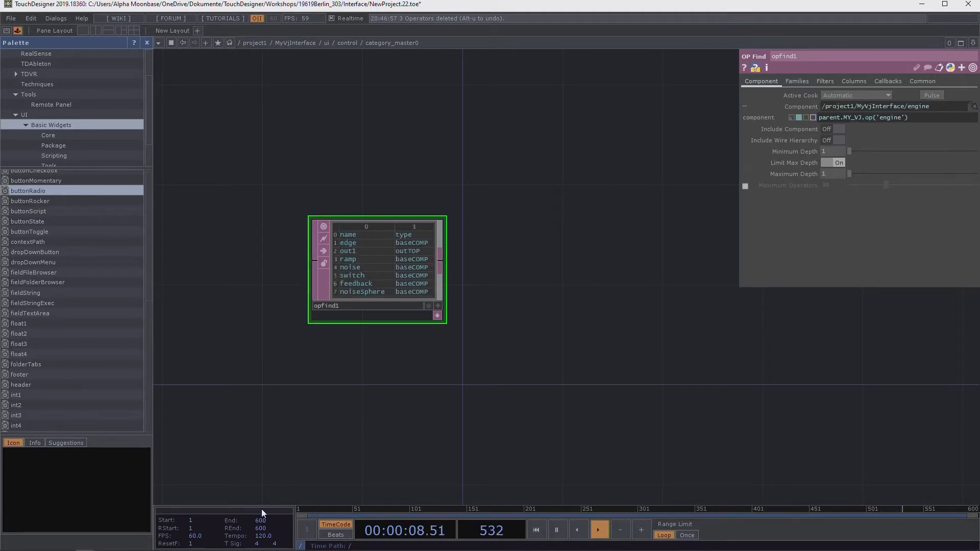
Step: Restrict the OP Find DAT's results to base components by setting its Type filter to baseCOMP
scroll(363, 240, up, 3)
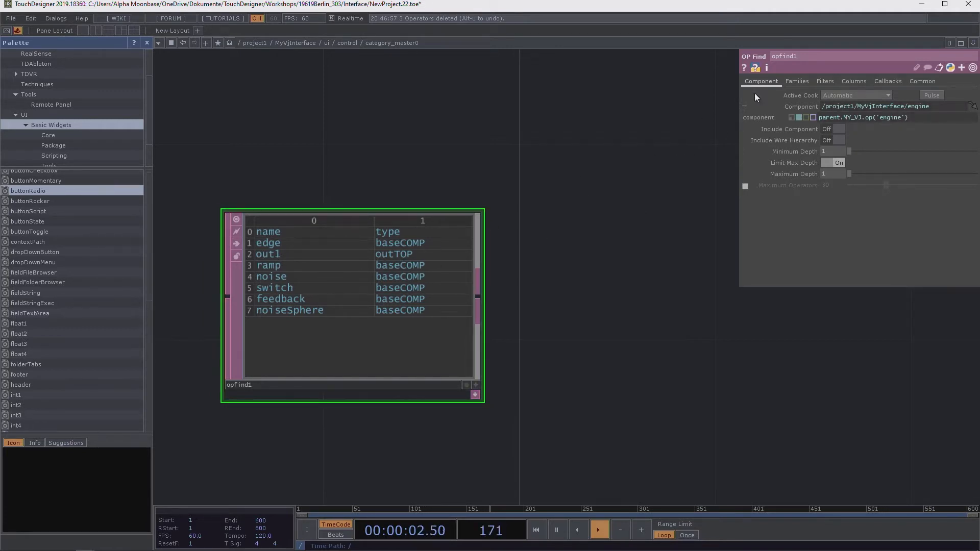
click(825, 81)
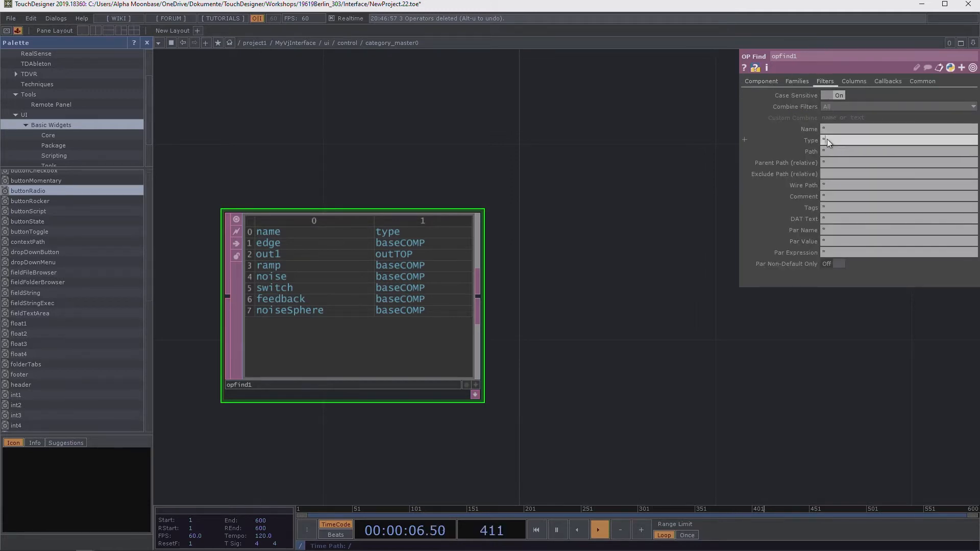
text(baseCOMP)
key(Return)
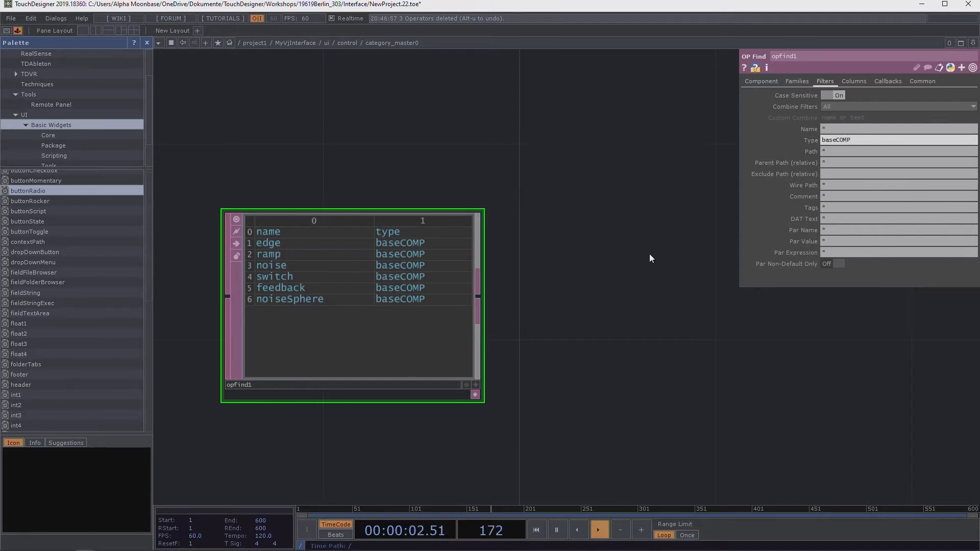
drag(653, 253, 701, 254)
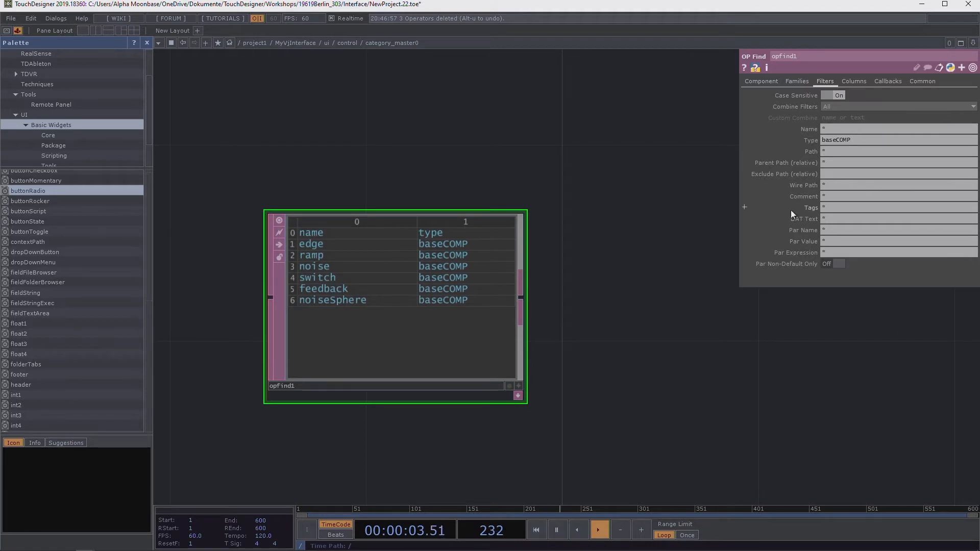
Step: Drive the OP Find DAT's Tags filter with the expression parent.UI.par.Tag
click(840, 206)
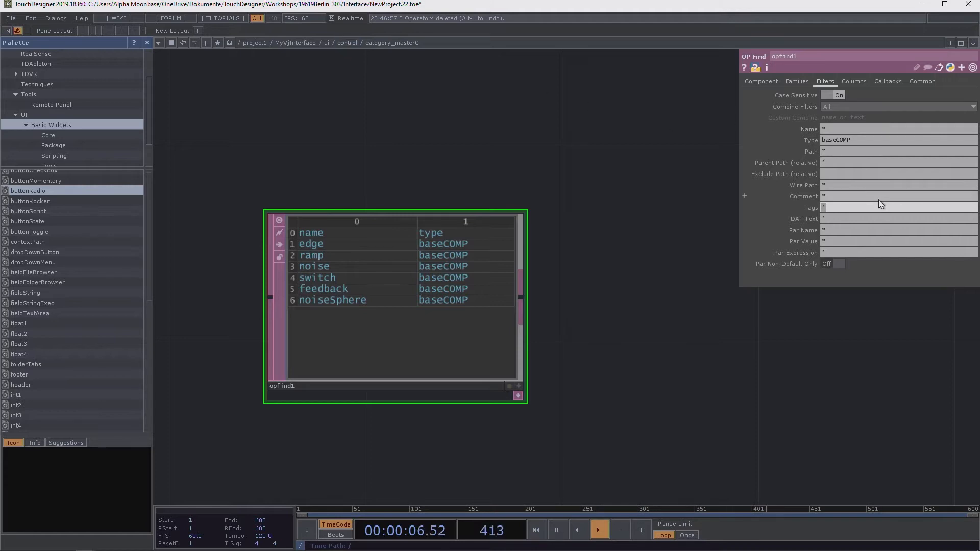
text(parent.UI.par.Tag)
click(801, 207)
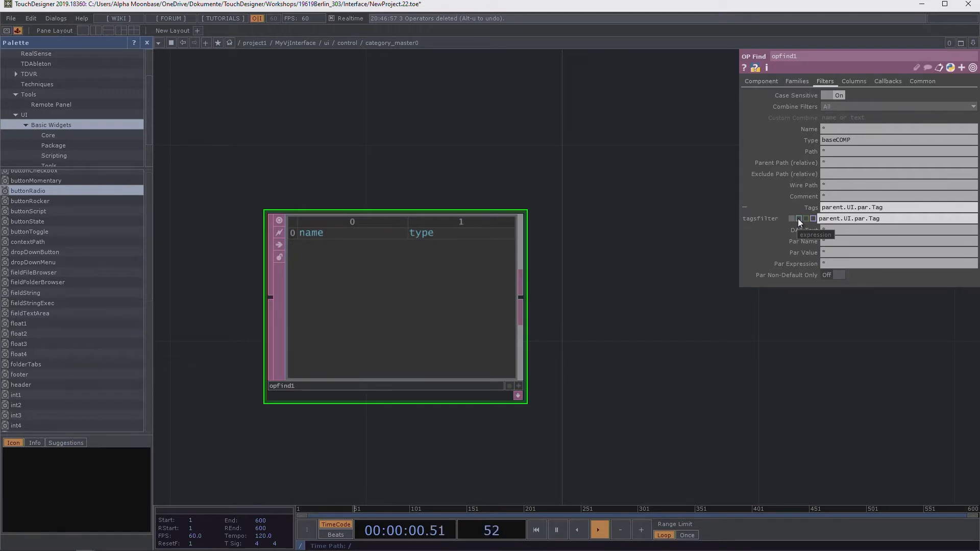
click(799, 219)
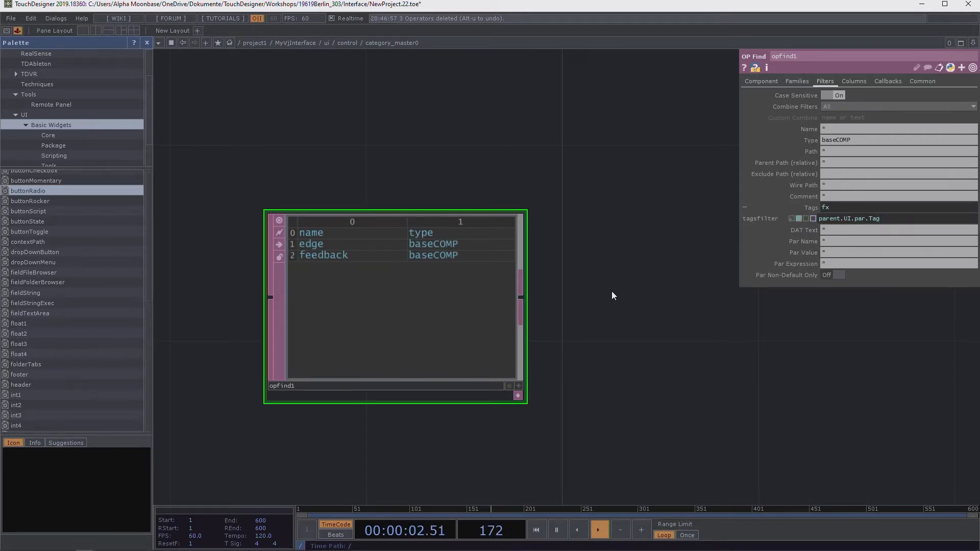
Step: Return to the control network containing category_master0 and the tags table
drag(612, 292, 507, 238)
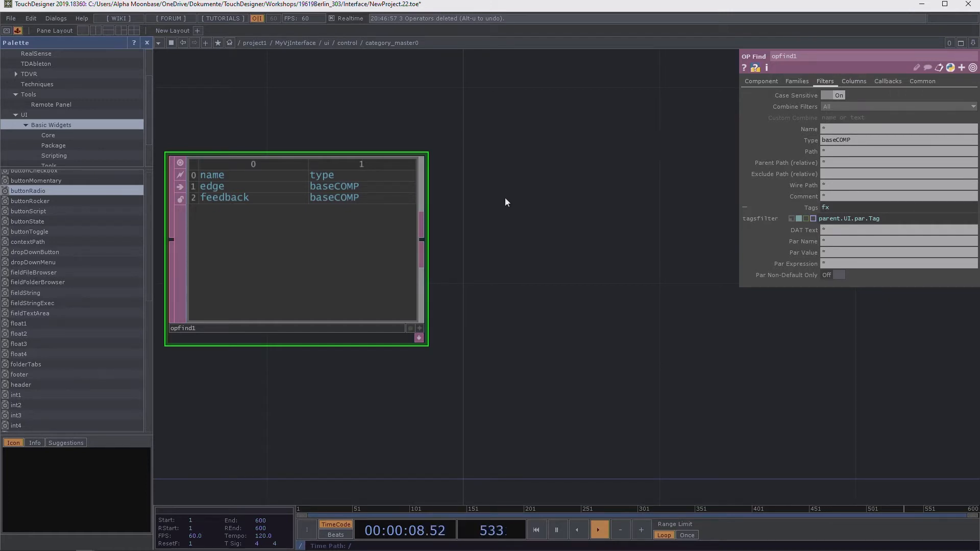
drag(505, 199, 548, 209)
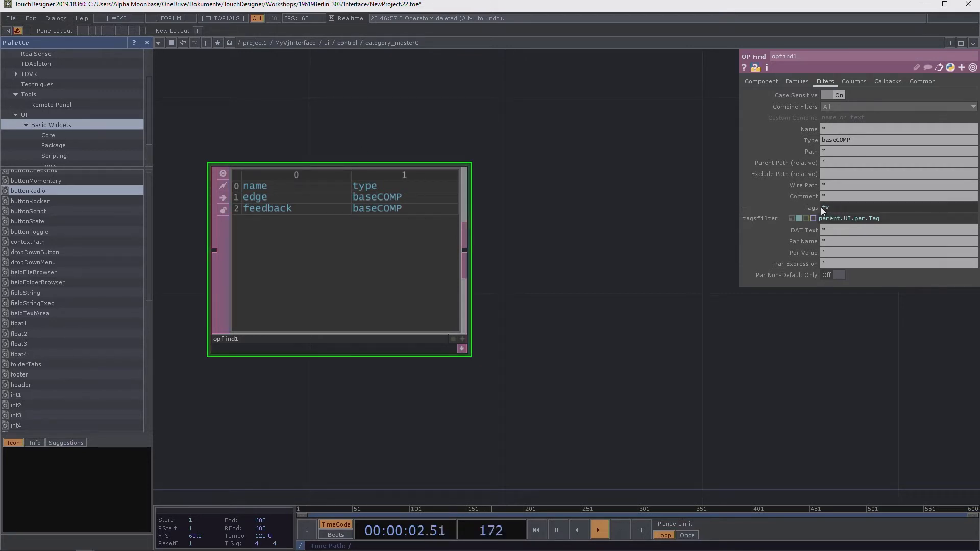
click(348, 45)
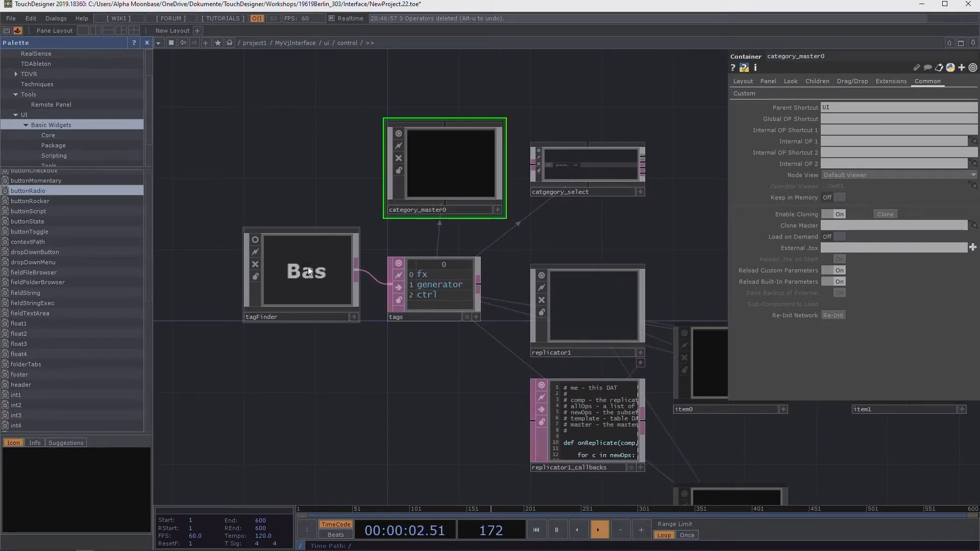
Step: Open the tagFinder component and examine how its Substitute DAT strips the quotes from the sorted tags
click(308, 268)
key(i)
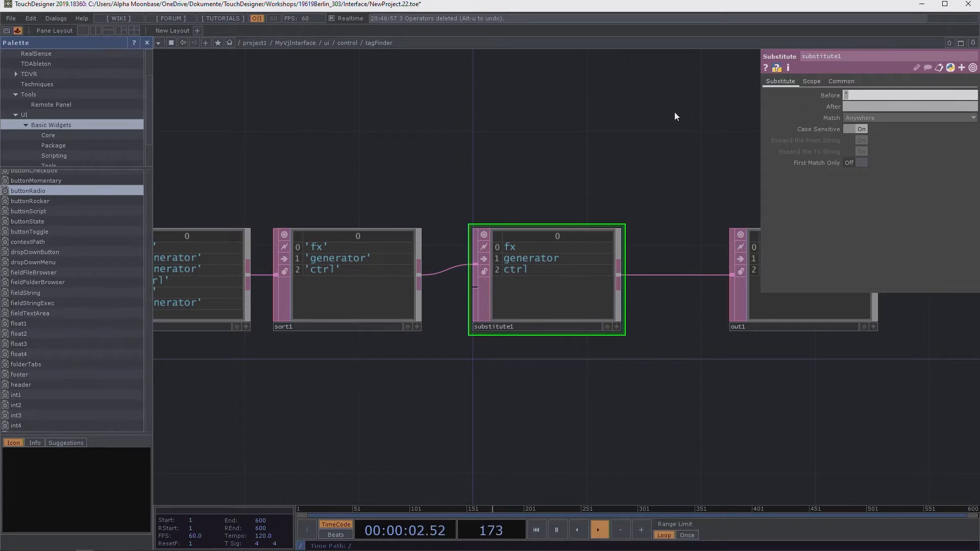
click(880, 106)
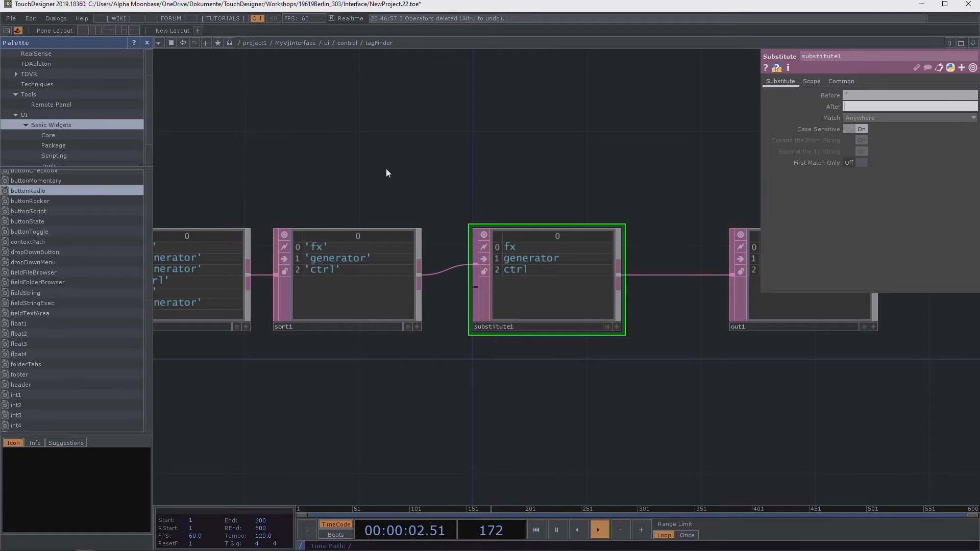
Step: Return to the control network and enter category_master0 to reach its OP Find DAT
click(348, 43)
click(457, 175)
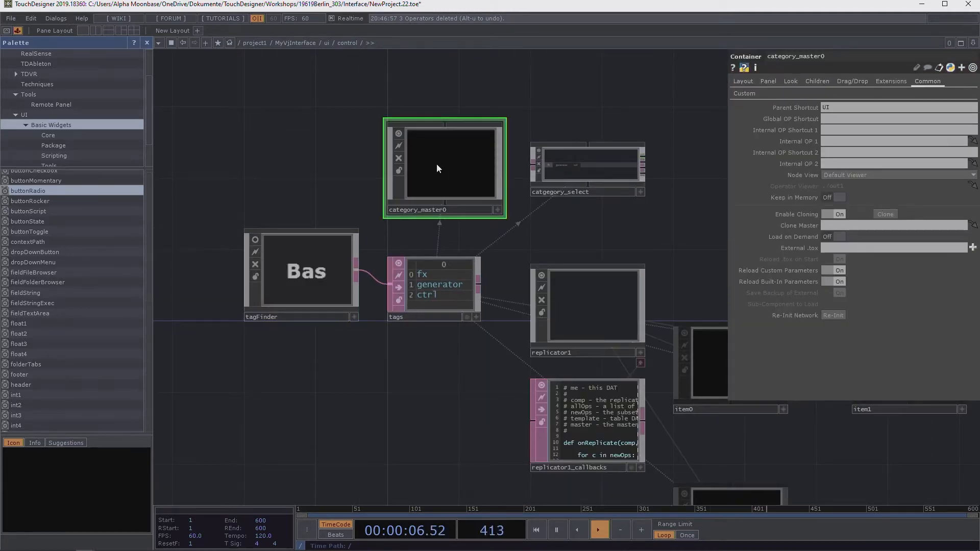
double_click(441, 167)
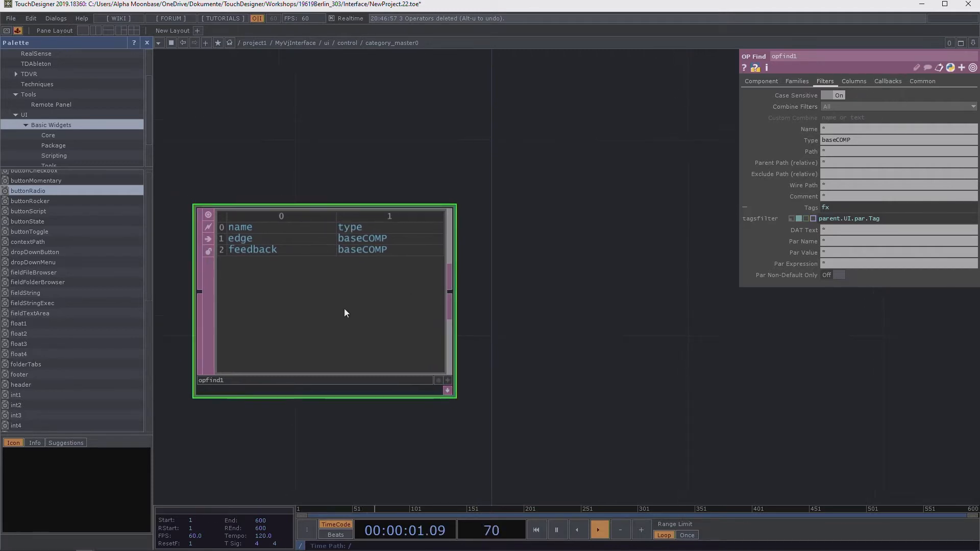
drag(346, 313, 396, 245)
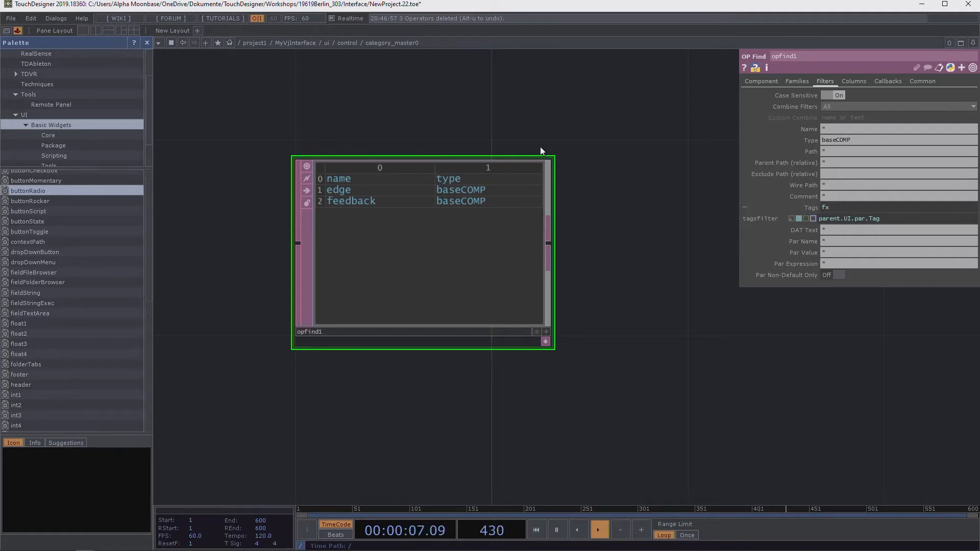
Step: Disable the Type column and enable the Path column in the OP Find DAT's output
click(853, 81)
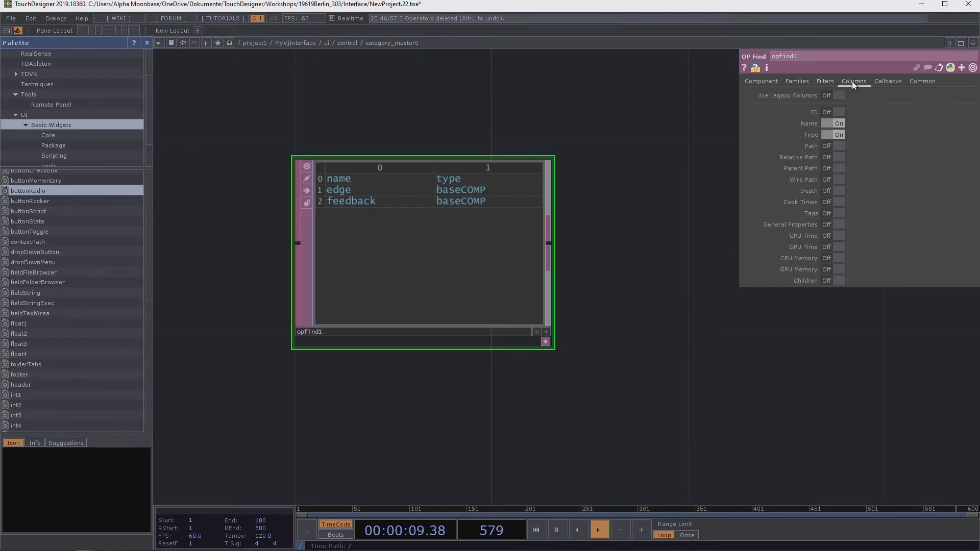
click(836, 135)
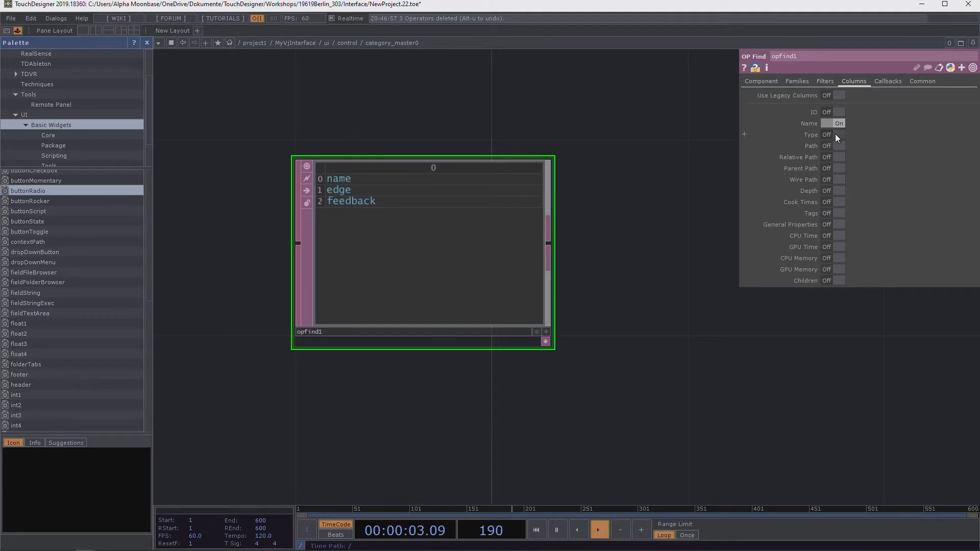
click(834, 147)
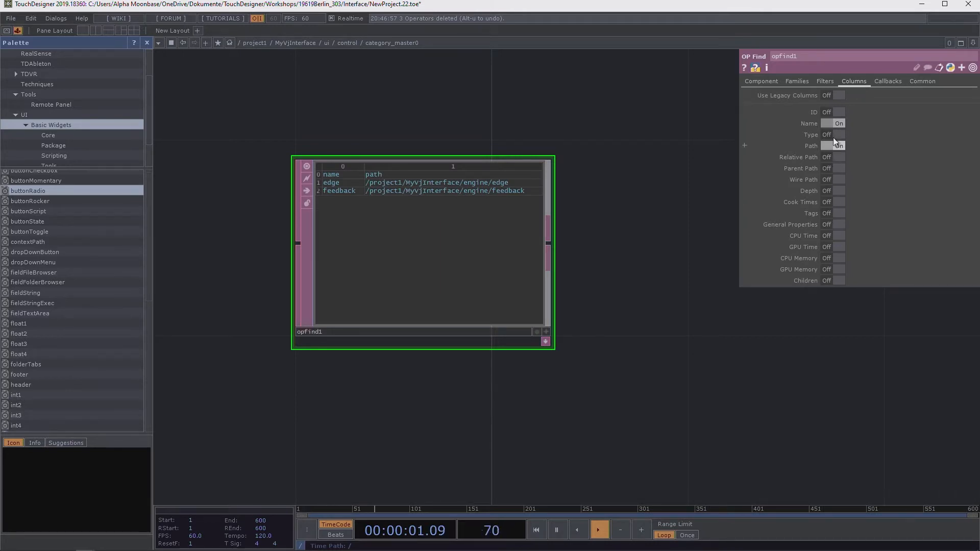
Step: Review the OP Find DAT's Tags filter expression and its Component expression
click(825, 83)
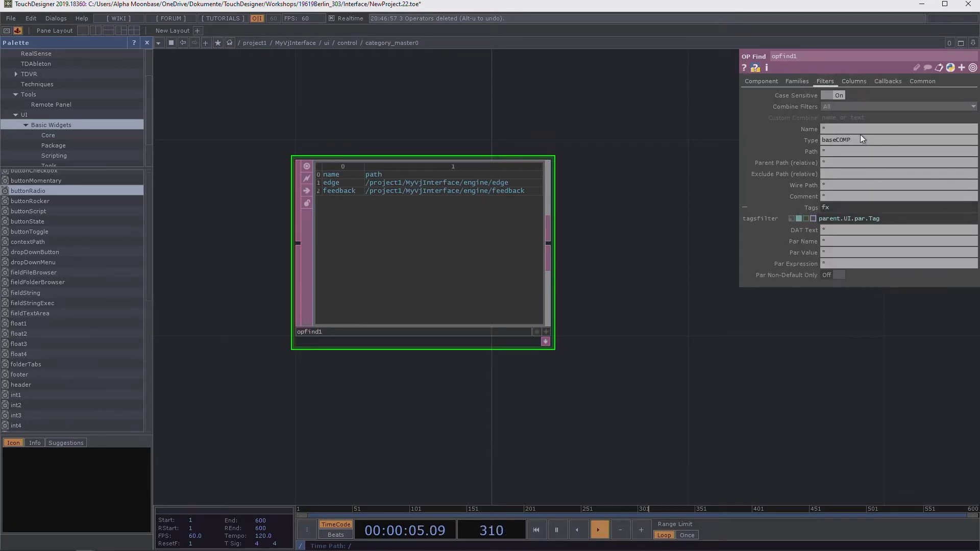
click(891, 219)
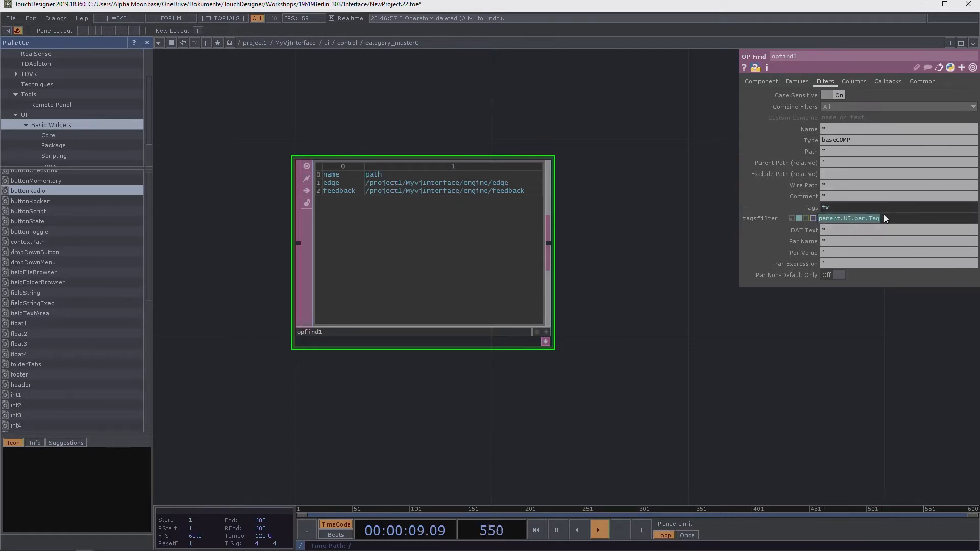
click(760, 83)
drag(871, 123, 818, 122)
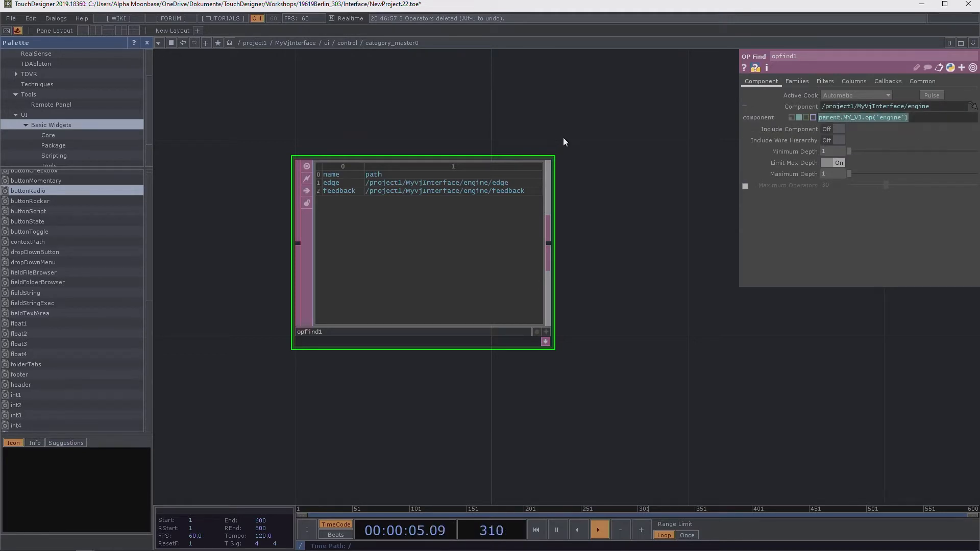
click(585, 123)
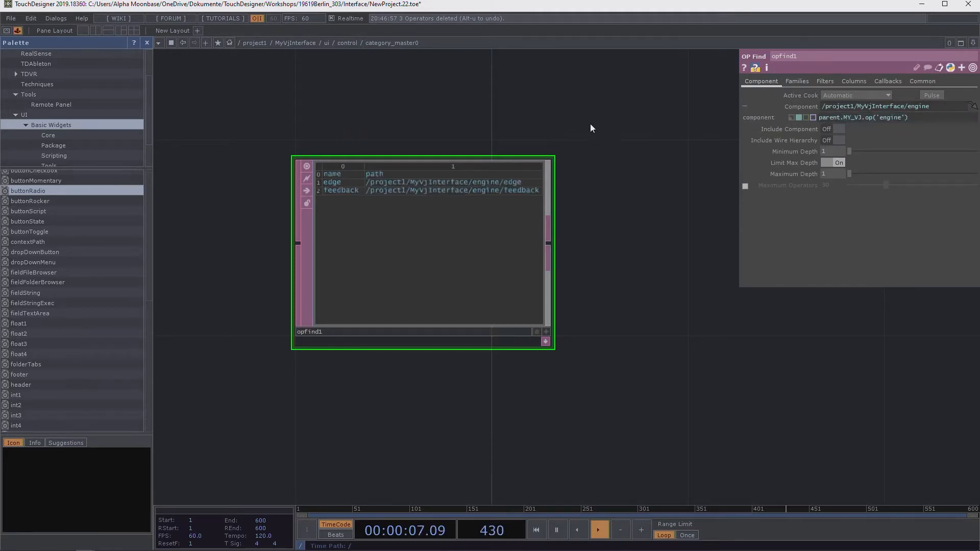
drag(666, 115, 639, 136)
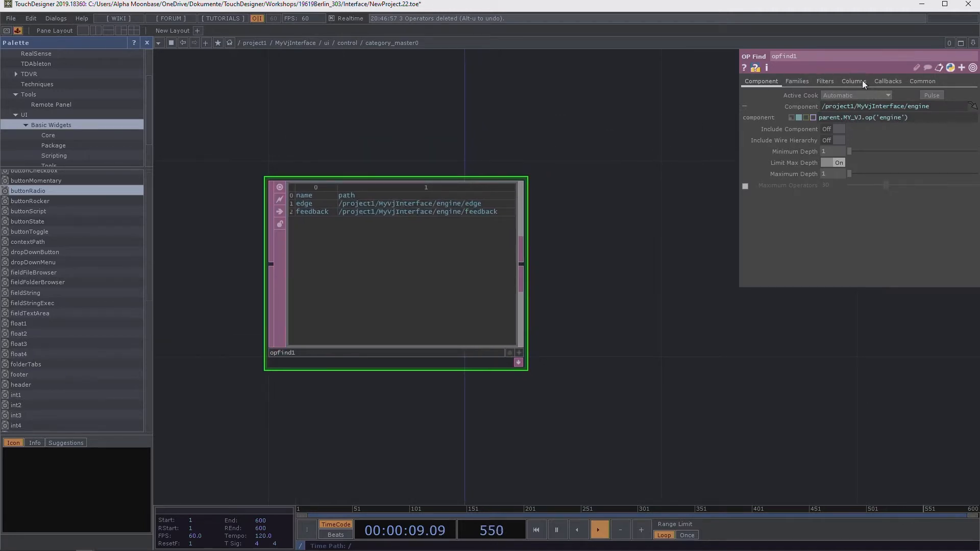
drag(628, 272, 609, 251)
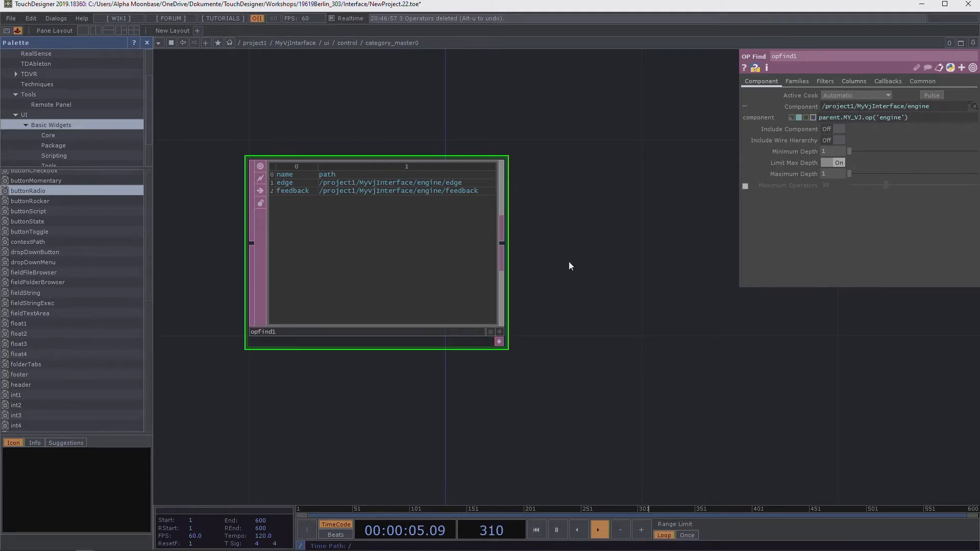
Step: Append a Select DAT to the output of the OP Find DAT
drag(567, 296, 529, 308)
drag(419, 308, 369, 356)
drag(554, 323, 609, 325)
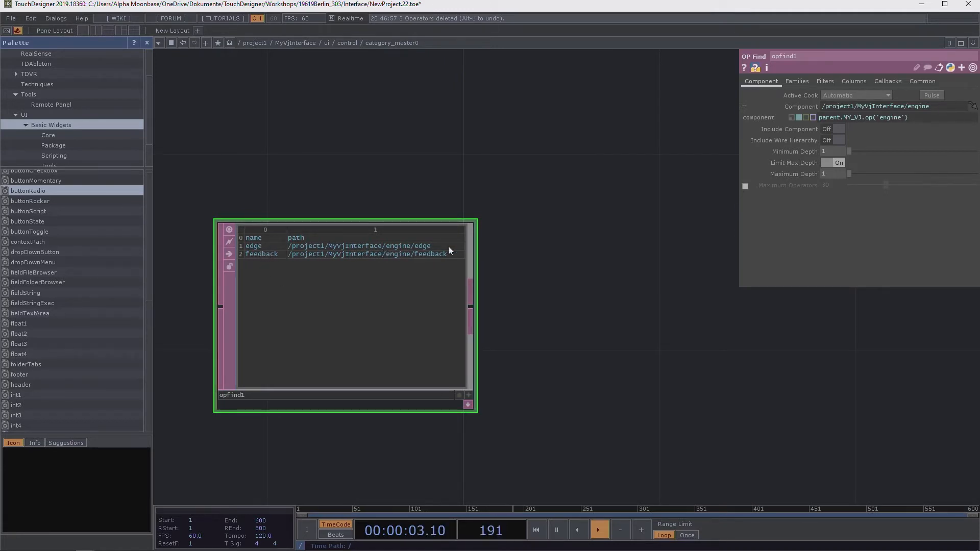
right_click(468, 304)
right_click(470, 308)
text(sele)
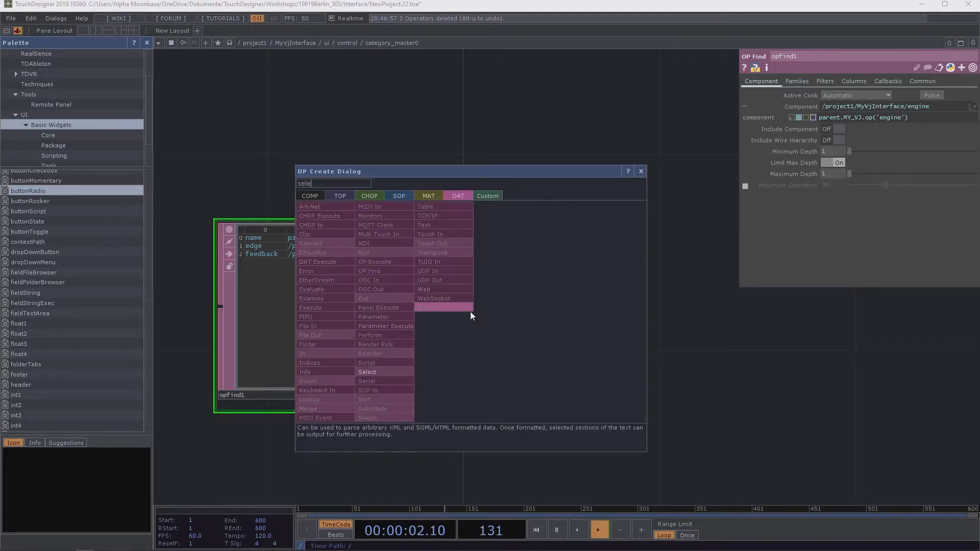
click(383, 372)
click(635, 310)
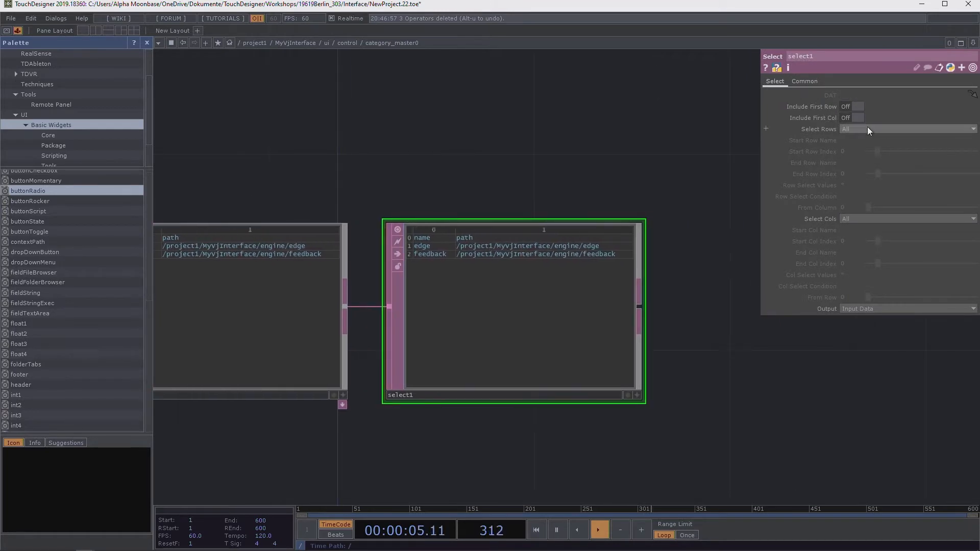
Step: Set the Select DAT to pick rows by index starting at row 1 and columns by index ending at column 0
click(868, 130)
click(857, 157)
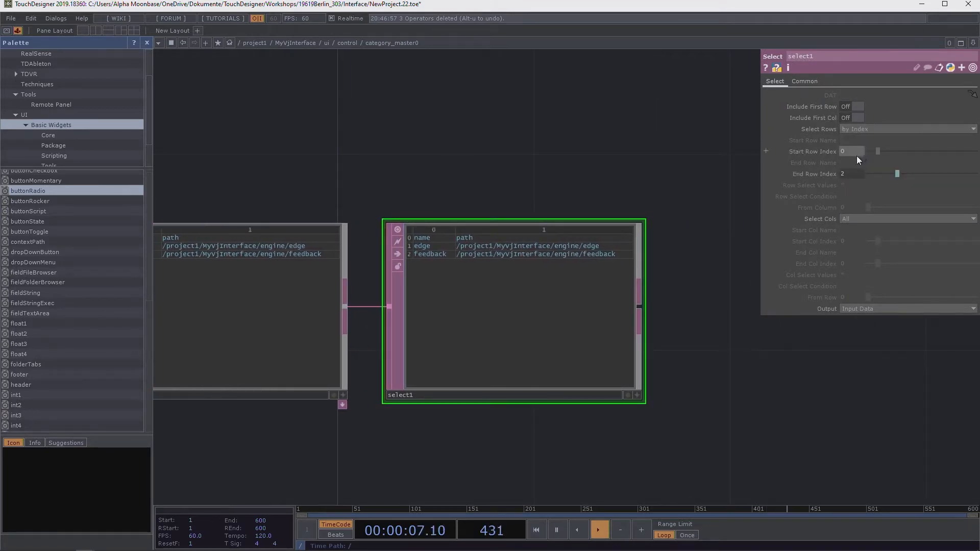
click(886, 150)
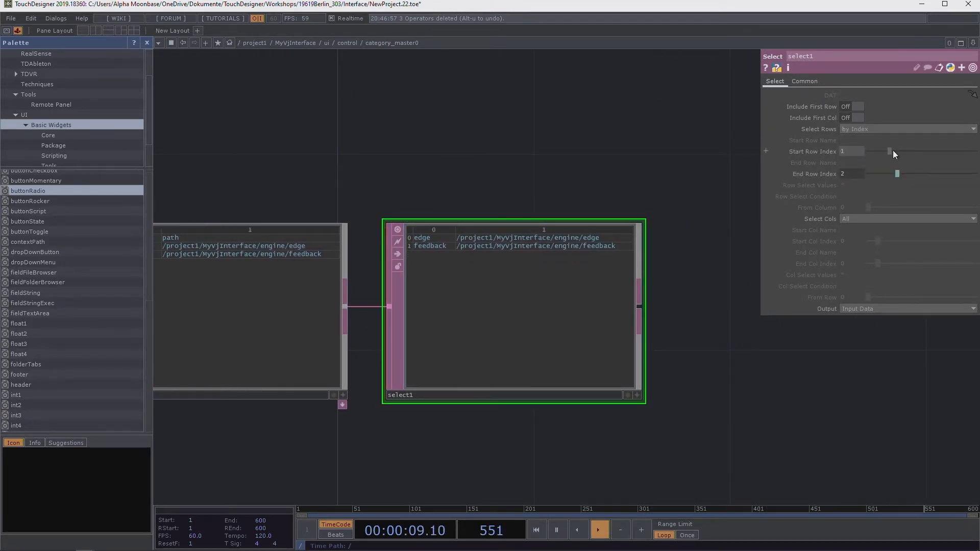
click(894, 219)
click(884, 247)
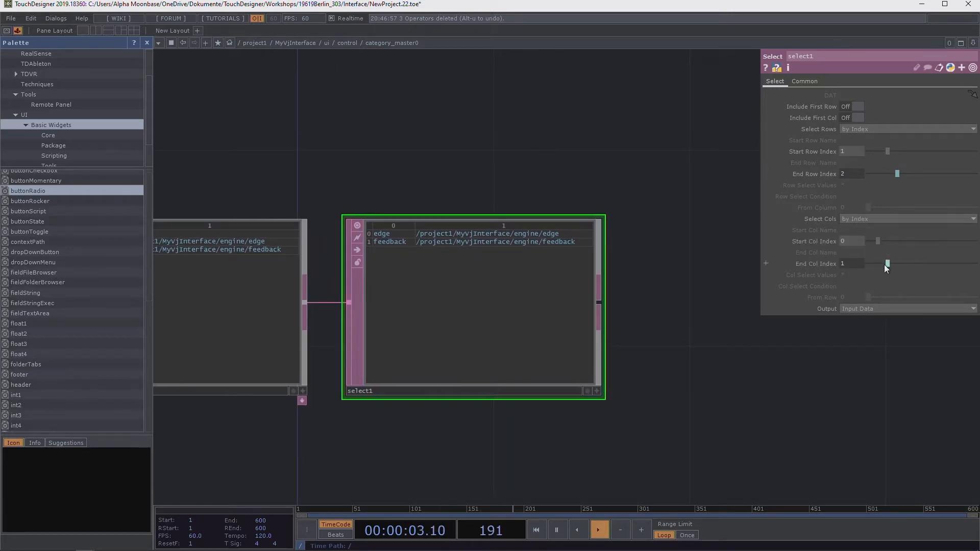
drag(885, 265, 883, 265)
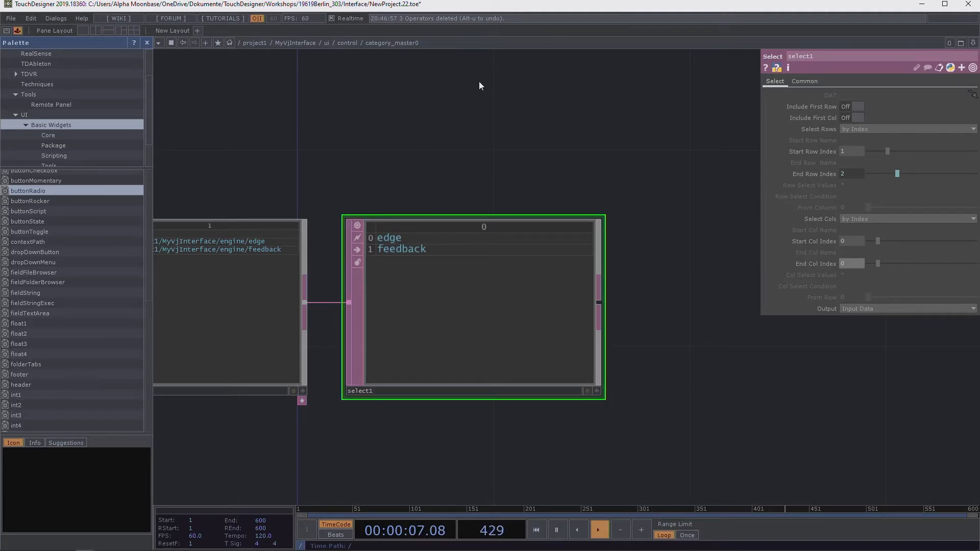
Step: Add a buttonRadio widget from the palette to category_master0 and place it above the DAT chain
scroll(423, 125, down, 3)
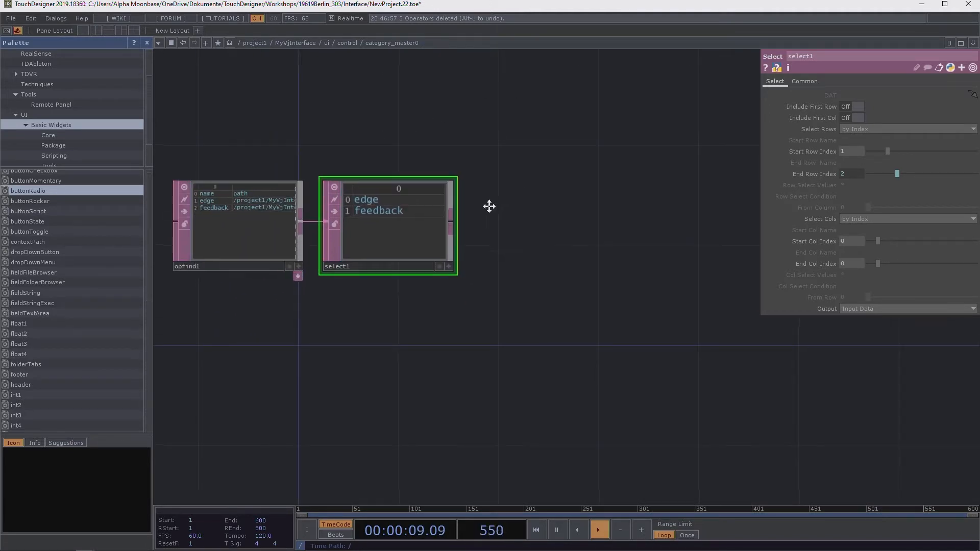
drag(489, 206, 475, 219)
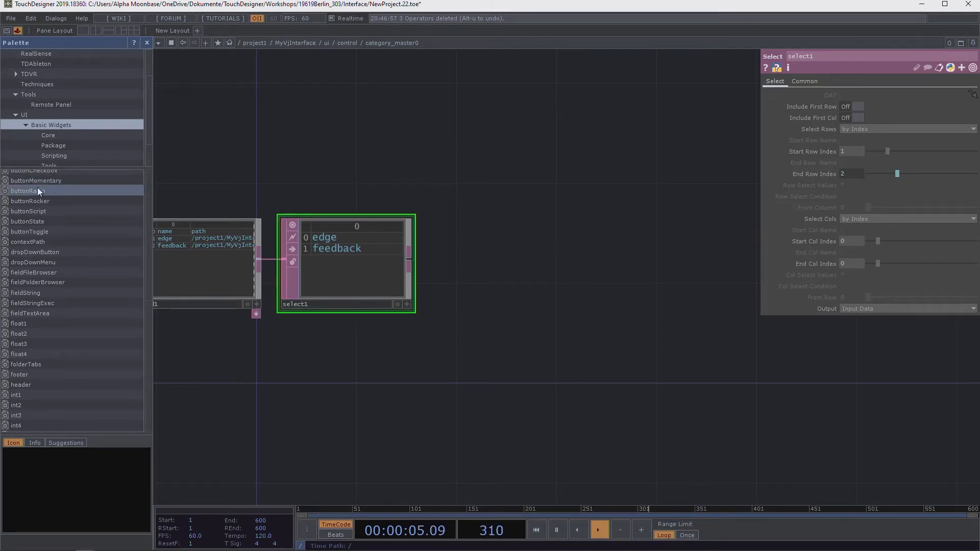
drag(39, 190, 573, 193)
drag(645, 146, 525, 232)
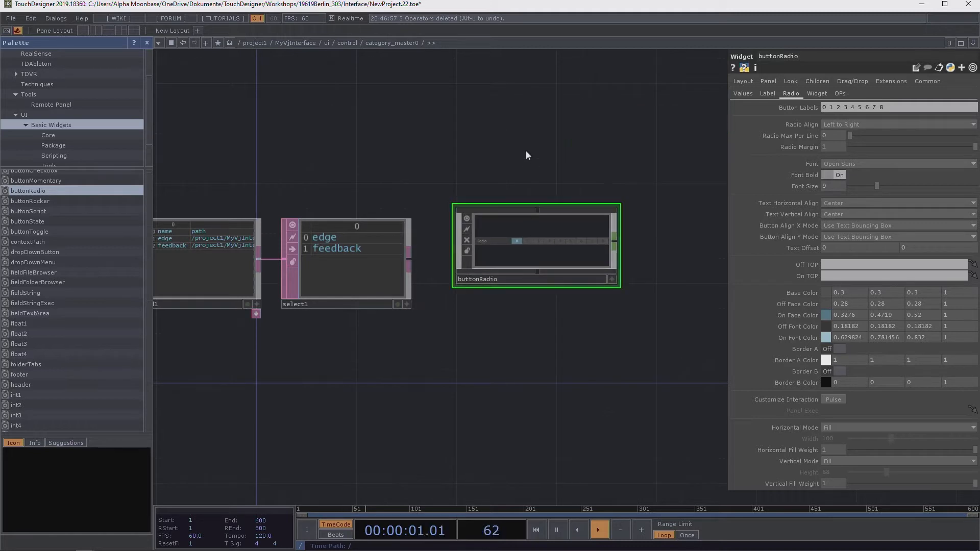
scroll(481, 169, up, 3)
drag(509, 322, 521, 328)
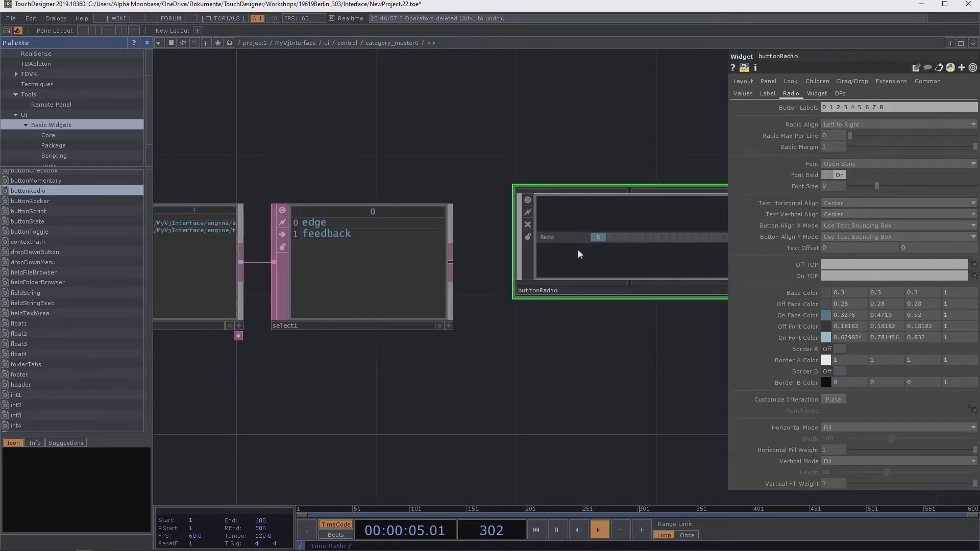
drag(580, 254, 474, 149)
Step: Append a Null DAT to the Select DAT and rename it ops
right_click(449, 258)
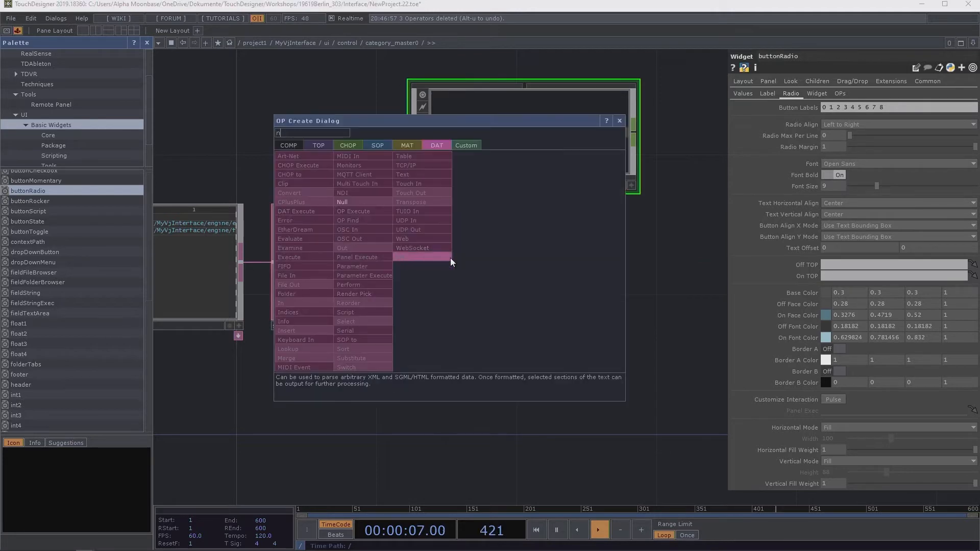
click(366, 199)
click(560, 284)
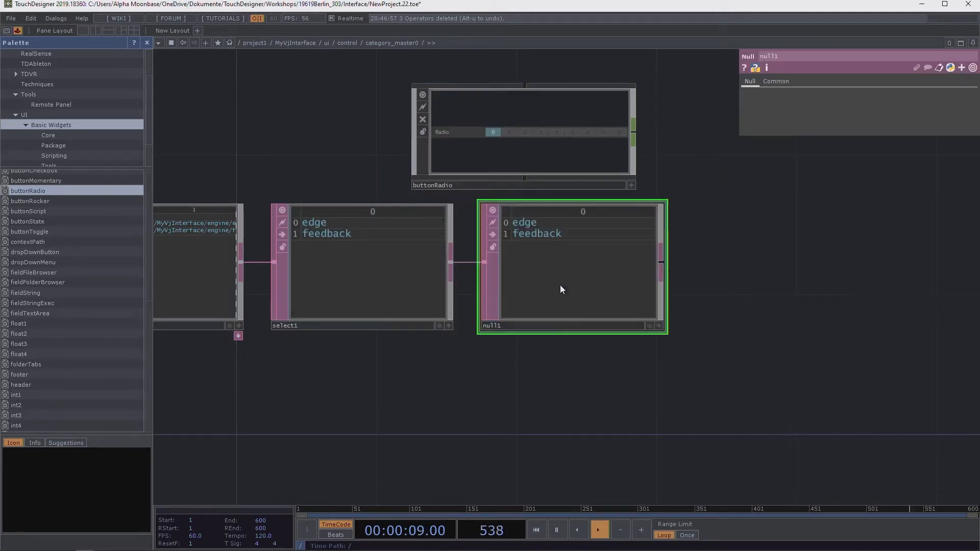
click(537, 325)
text(ops)
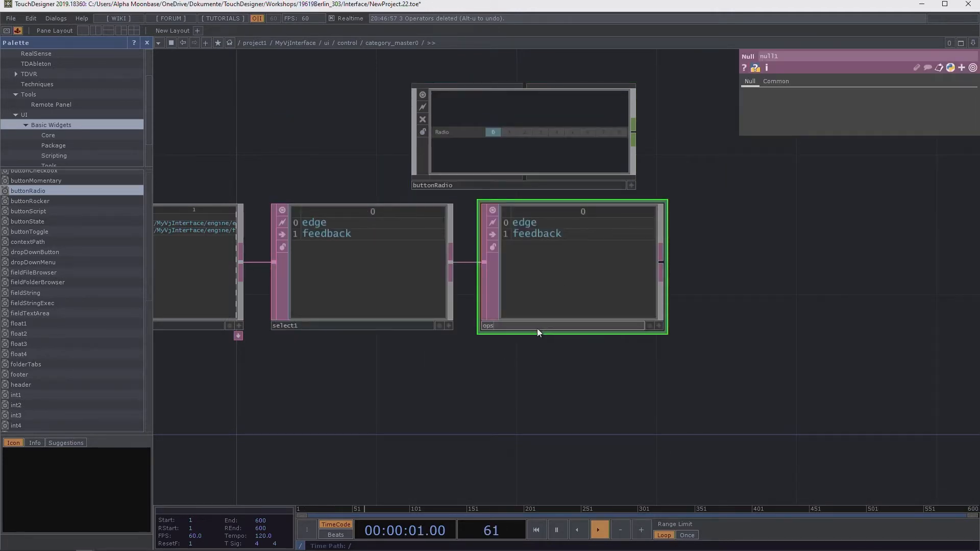
key(Return)
Step: Drive the buttonRadio widget's Button Labels with the expression op('ops').text
click(550, 115)
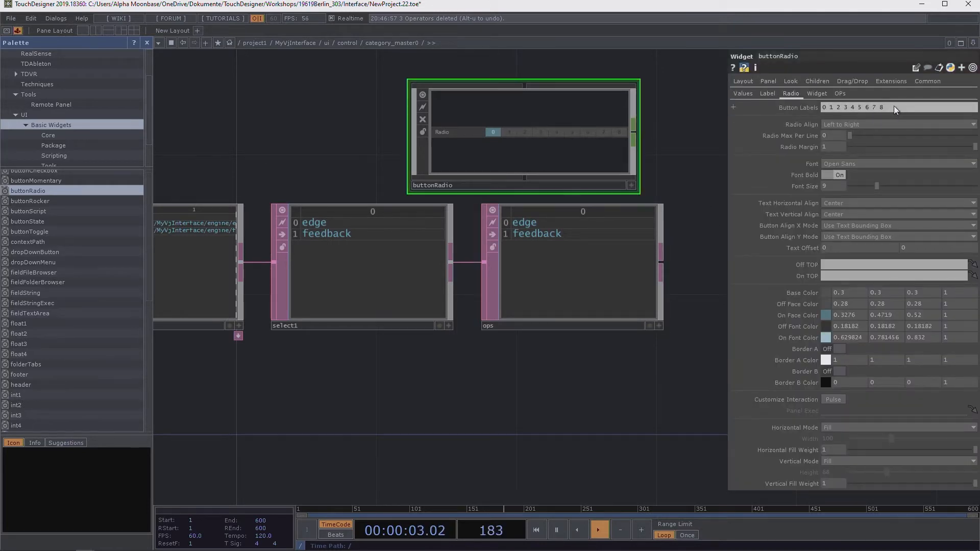
click(735, 108)
click(875, 118)
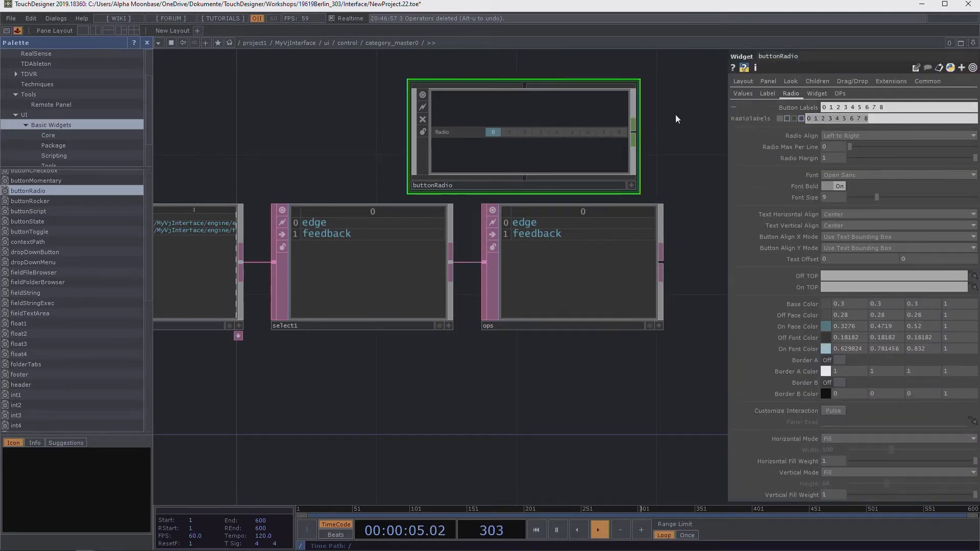
text(op('o)
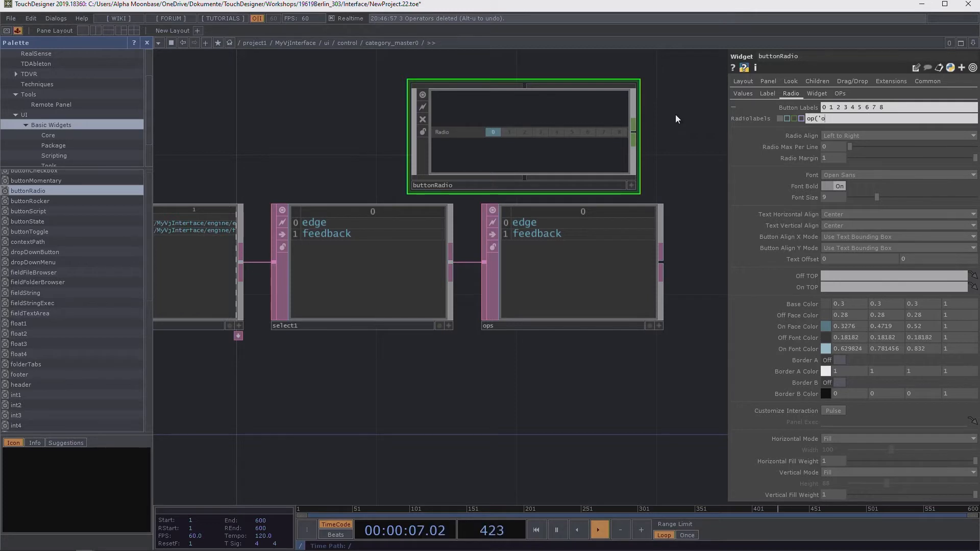
text(ps').text)
click(786, 118)
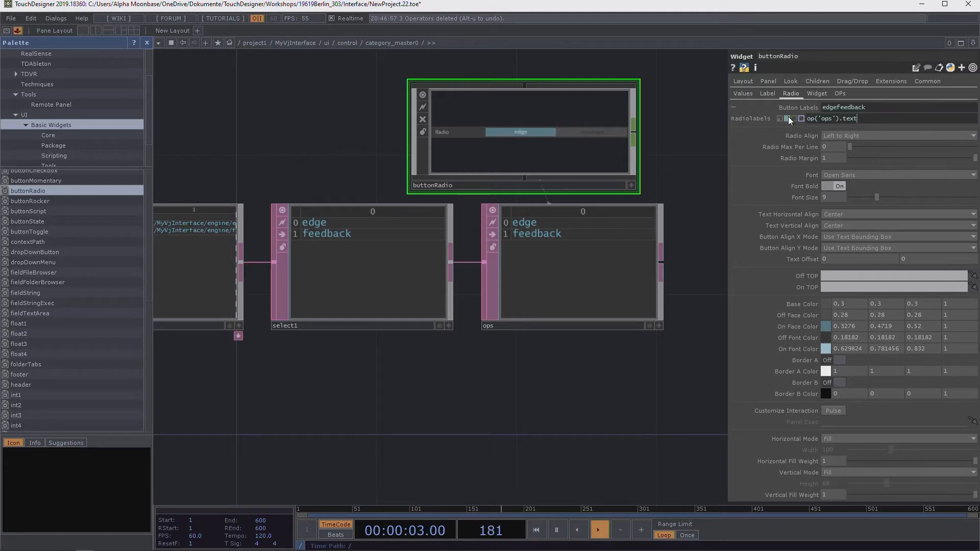
Step: Make the buttonRadio viewer active and test the widget by choosing feedback
scroll(667, 188, up, 3)
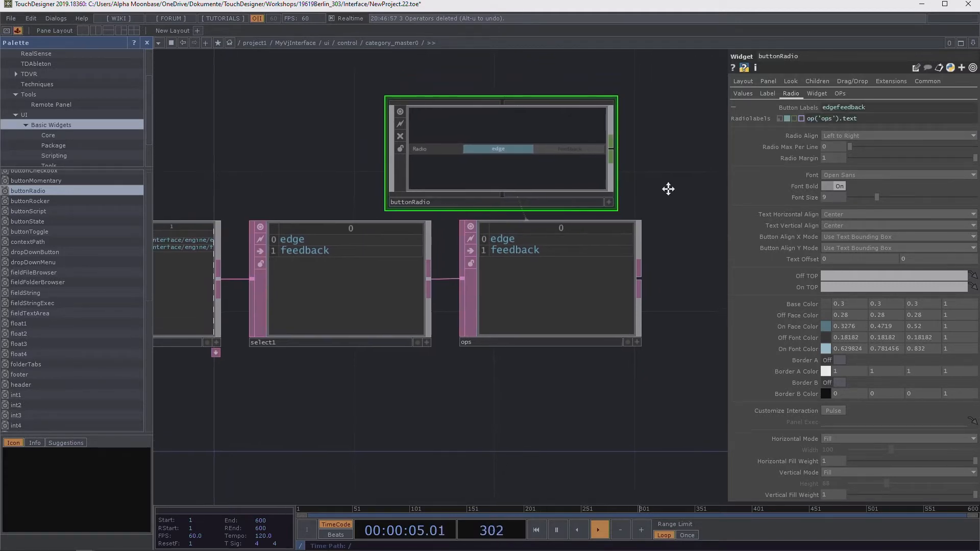
scroll(641, 191, up, 2)
scroll(641, 191, down, 1)
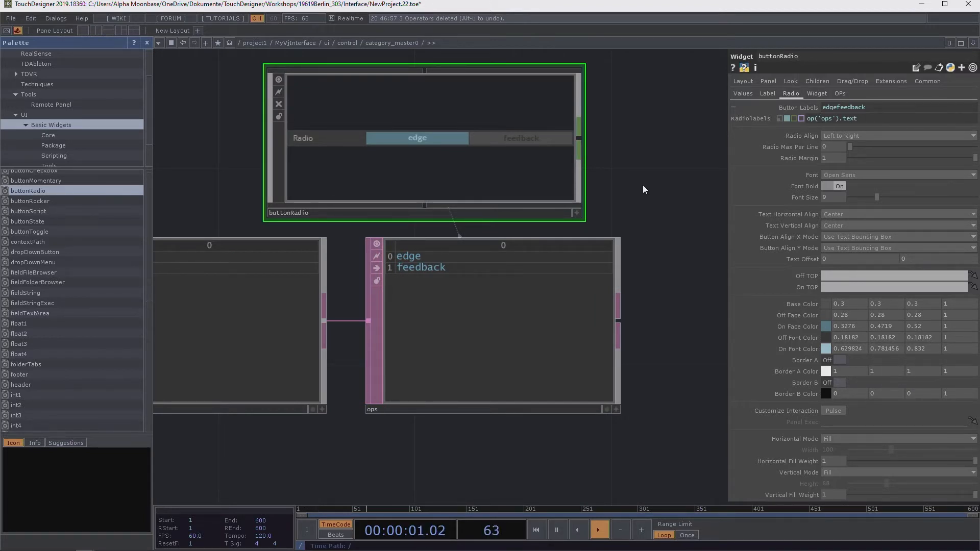
click(576, 212)
click(516, 140)
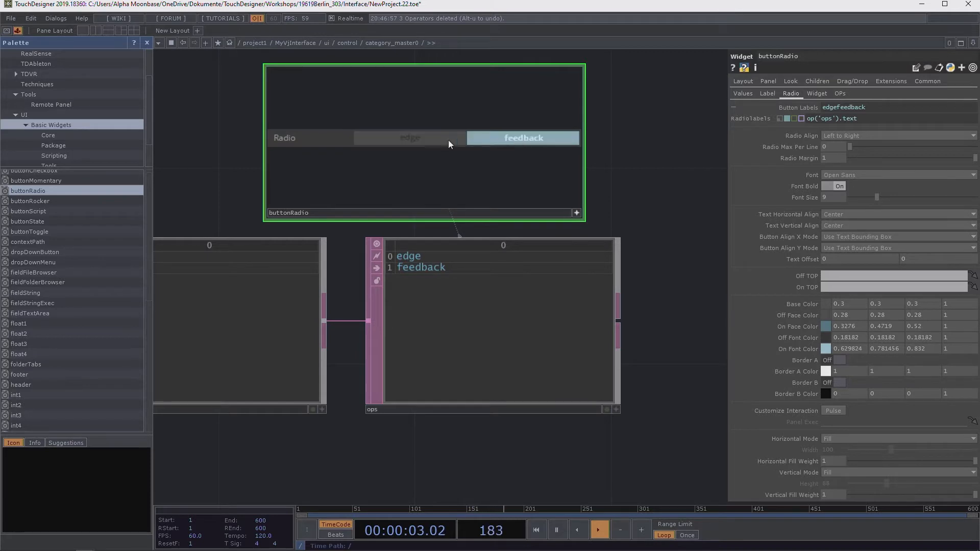
Step: Test the buttonRadio widget by switching between edge and feedback, leave edge selected, and deactivate its viewer
click(444, 142)
click(534, 142)
click(455, 142)
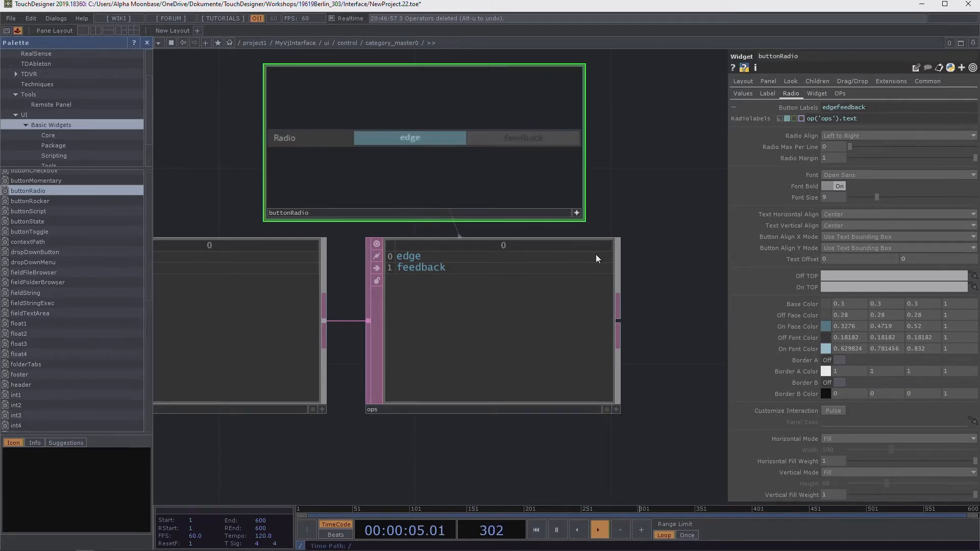
click(577, 213)
drag(647, 180, 585, 208)
drag(431, 164, 490, 157)
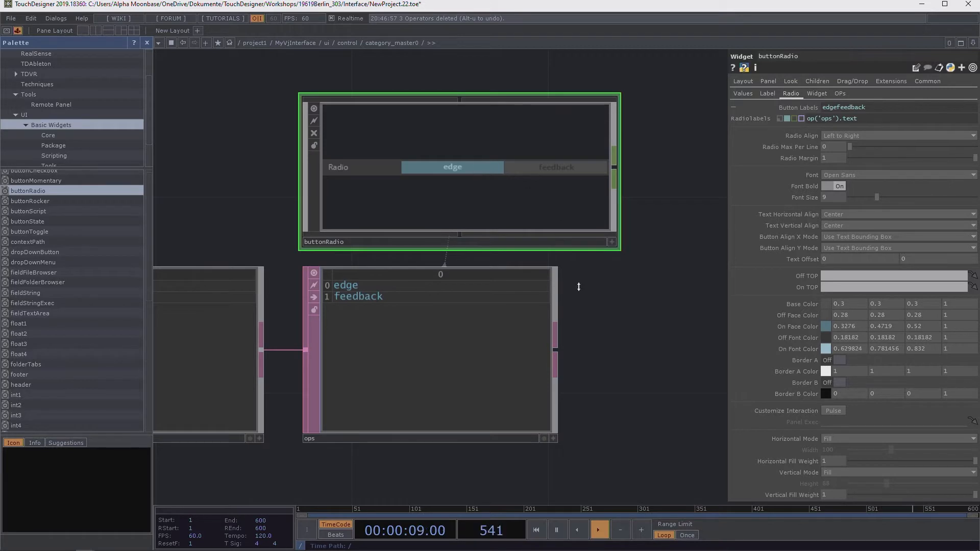
drag(636, 352, 590, 369)
scroll(445, 205, down, 2)
scroll(445, 205, down, 1)
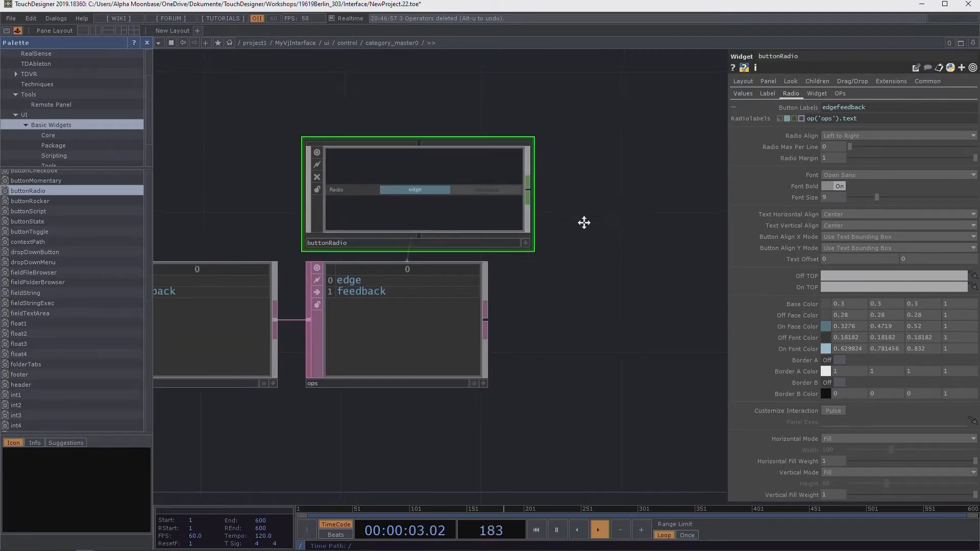
Step: Open category_master0's panel in a floating viewer window and place it beside the network for live preview
click(347, 43)
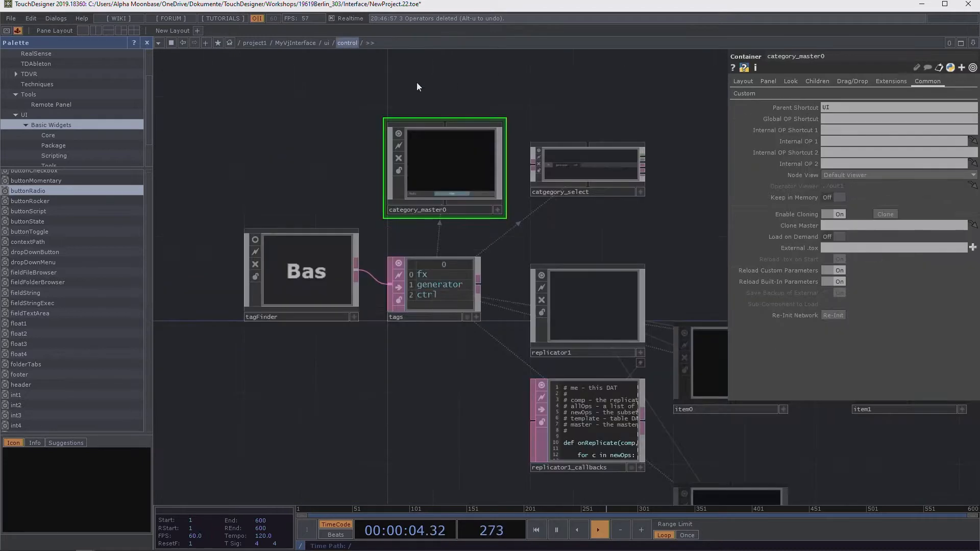
right_click(452, 170)
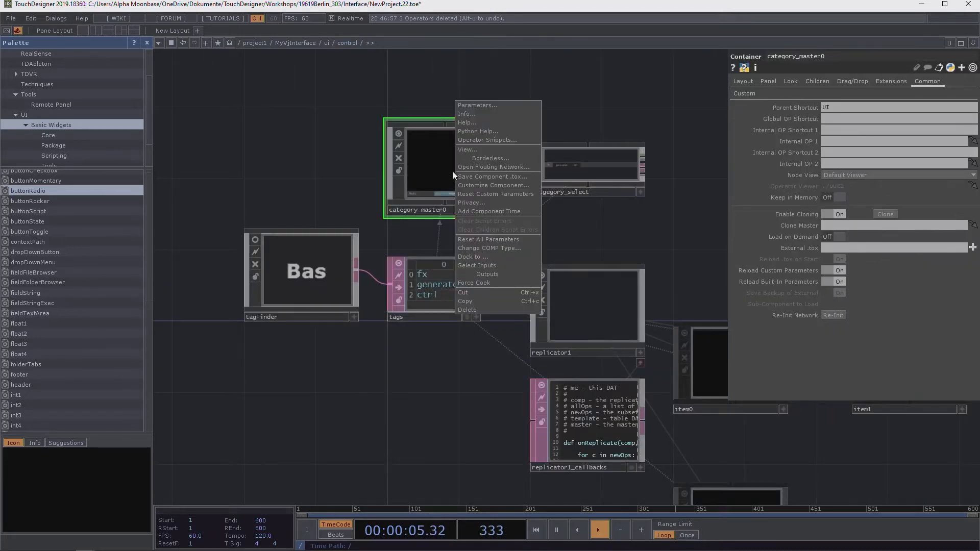
click(408, 88)
double_click(424, 159)
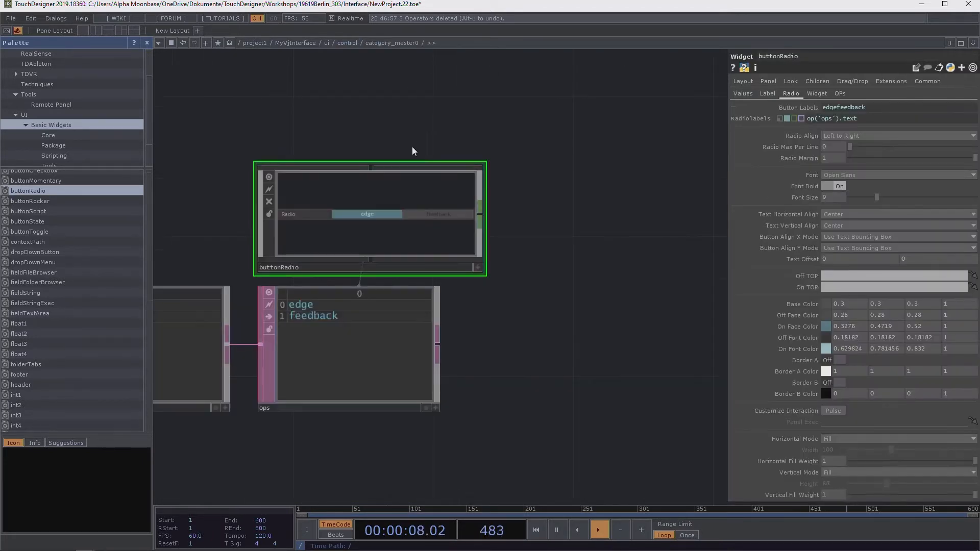
right_click(398, 42)
click(425, 48)
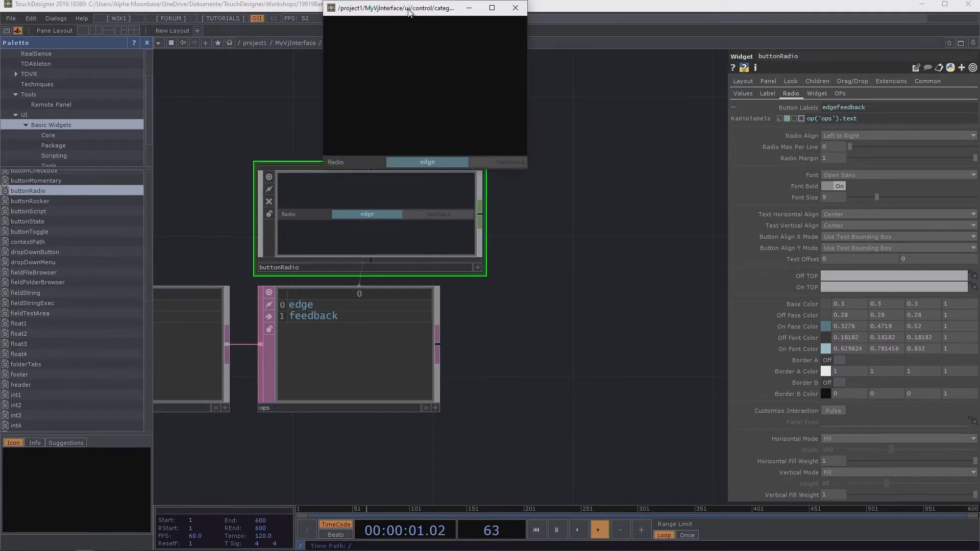
drag(408, 8, 116, 52)
drag(359, 119, 419, 119)
scroll(439, 163, up, 3)
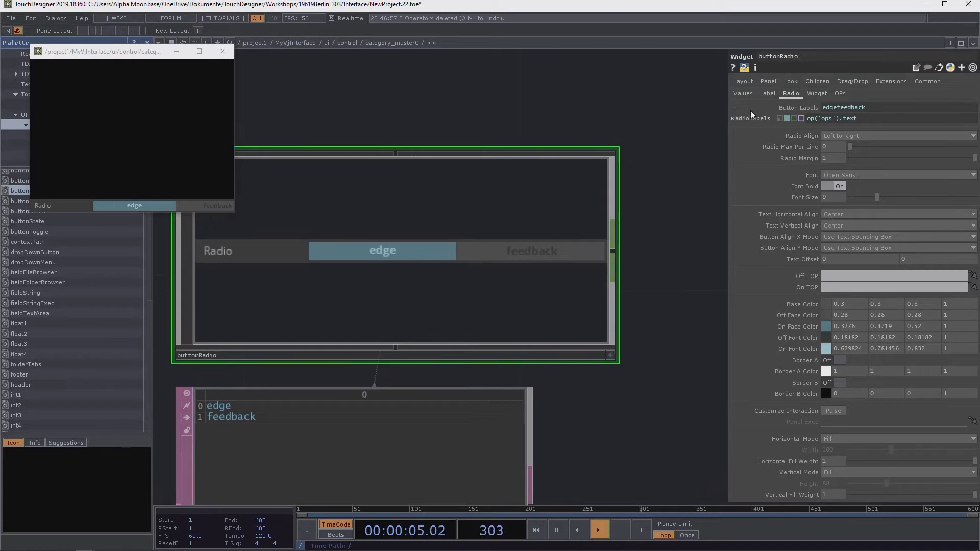
Step: Set the buttonRadio widget's Horizontal Mode and Vertical Mode to Fill in its layout parameters
click(742, 82)
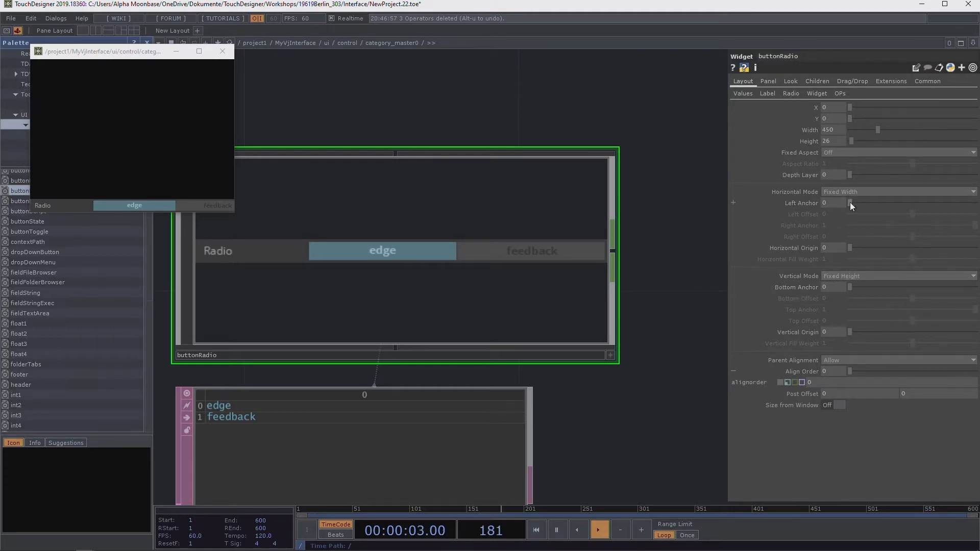
click(857, 189)
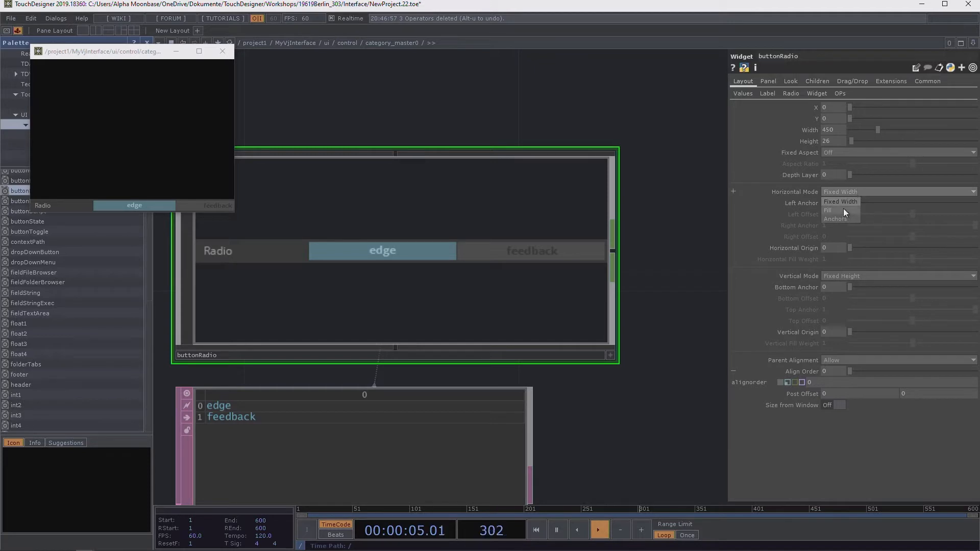
click(843, 209)
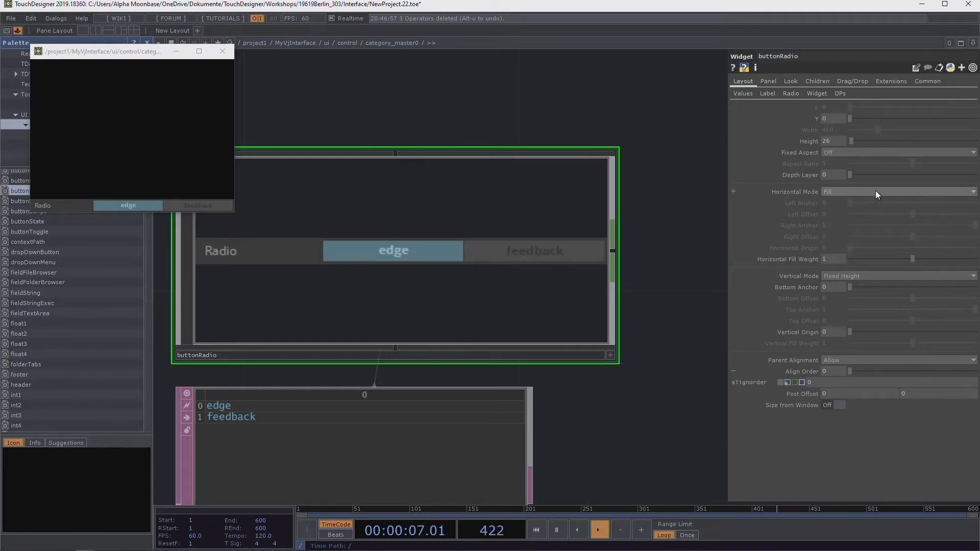
scroll(650, 188, down, 3)
drag(514, 124, 519, 167)
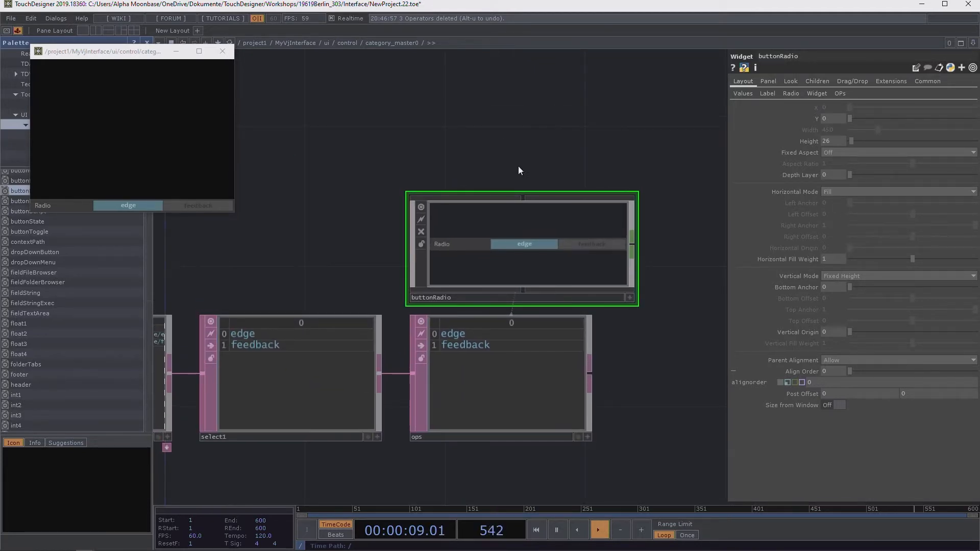
scroll(560, 245, up, 4)
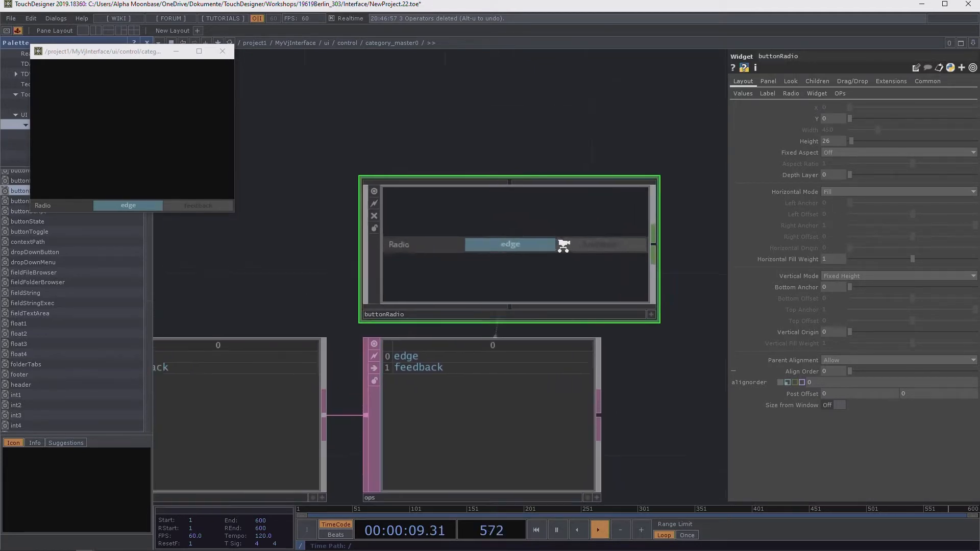
click(843, 194)
click(841, 213)
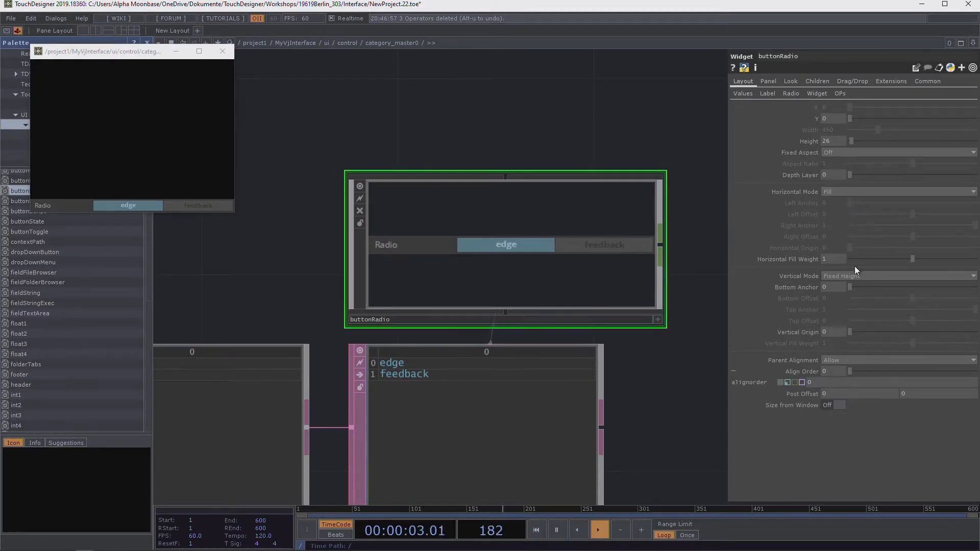
click(855, 276)
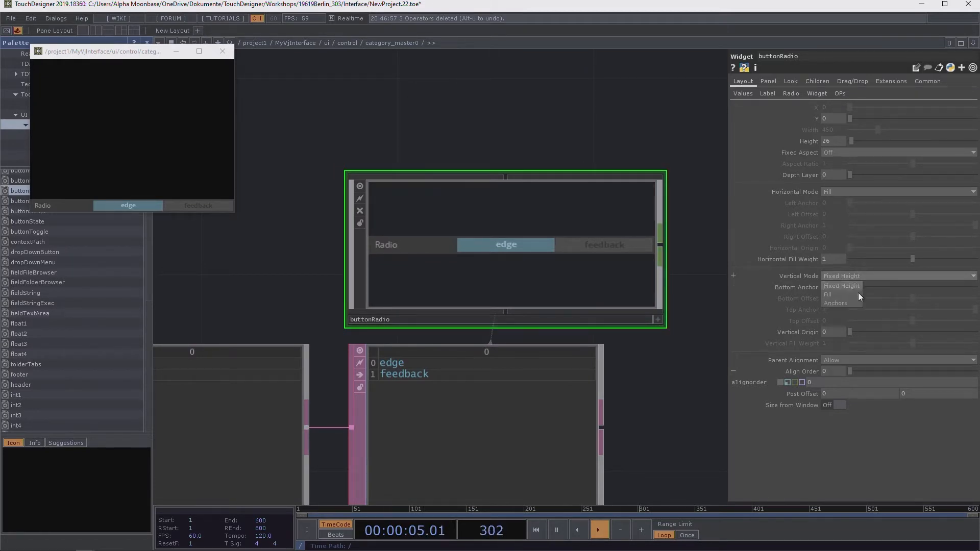
click(846, 295)
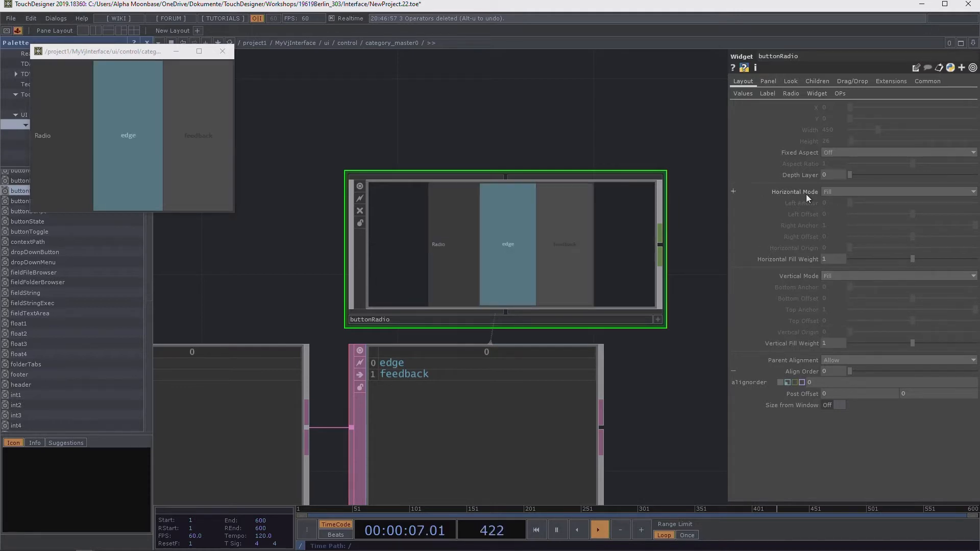
Step: Switch the buttonRadio widget's Horizontal Mode to Anchors and set its Right Anchor to 0.1
click(849, 192)
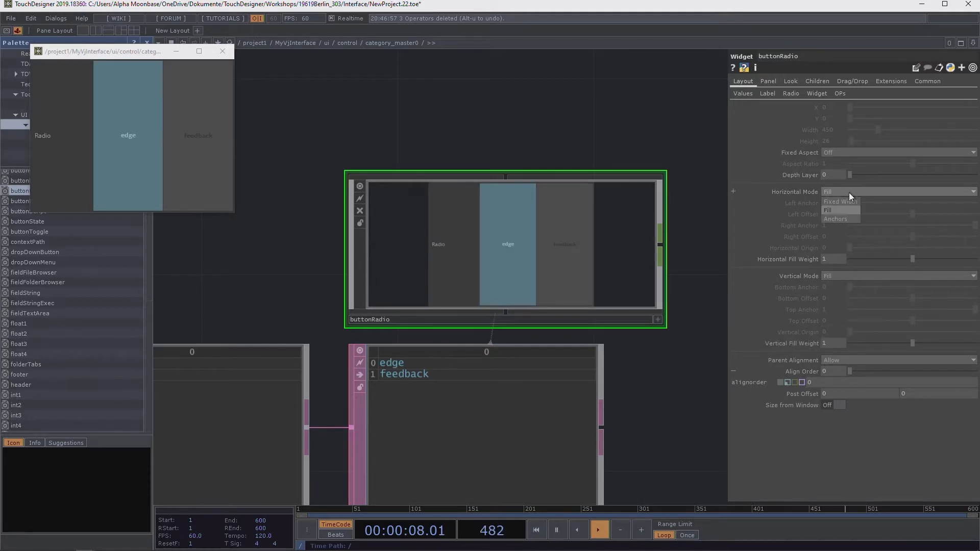
click(841, 218)
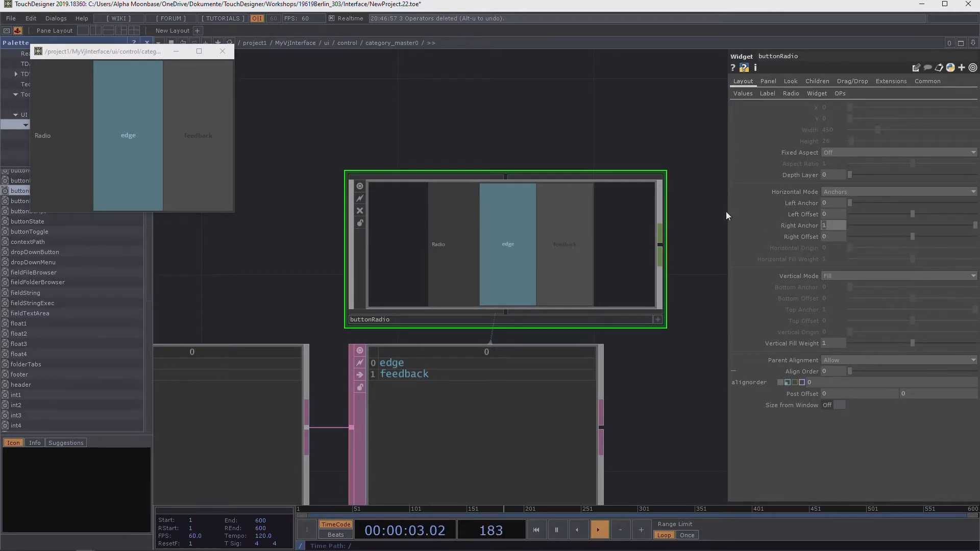
text(0)
key(Return)
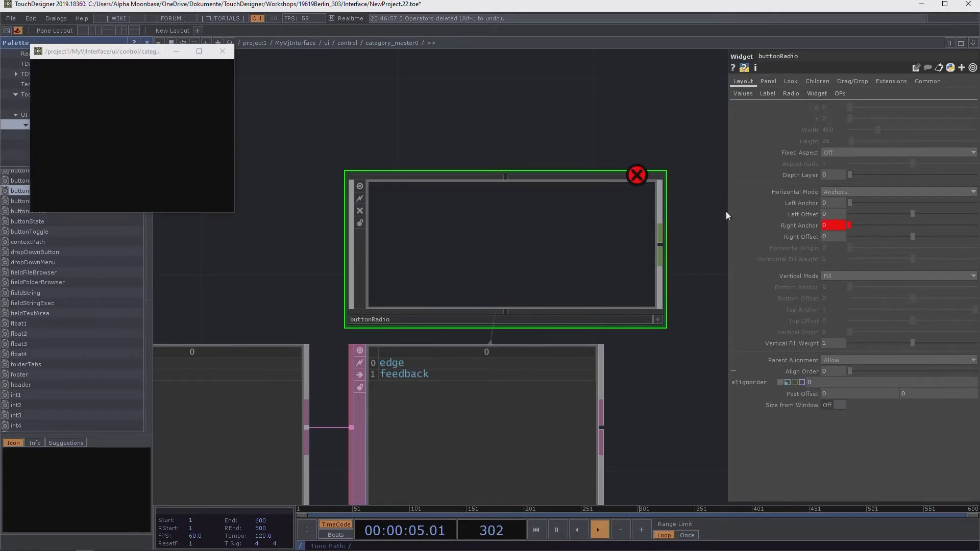
click(798, 225)
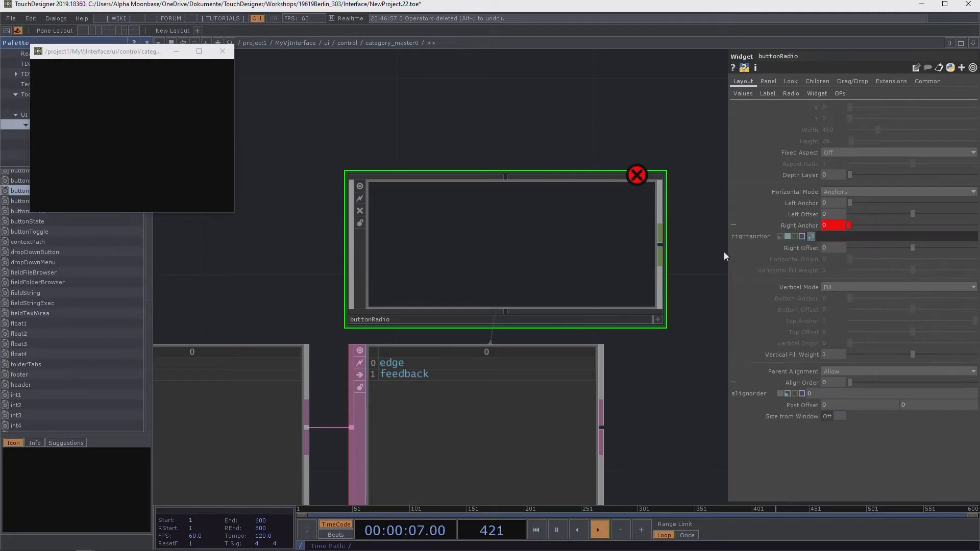
key(Return)
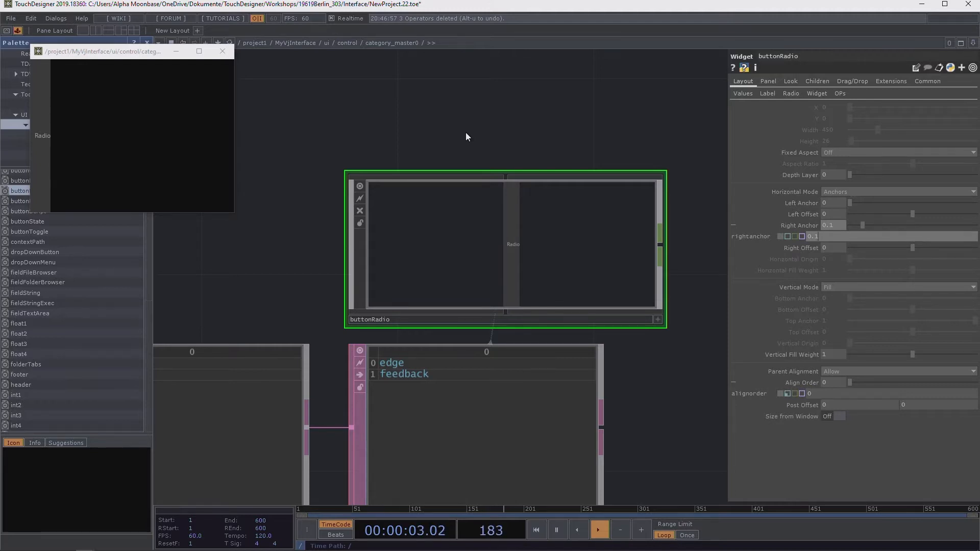
Step: Align the buttonRadio widget's children Top to Bottom
click(818, 81)
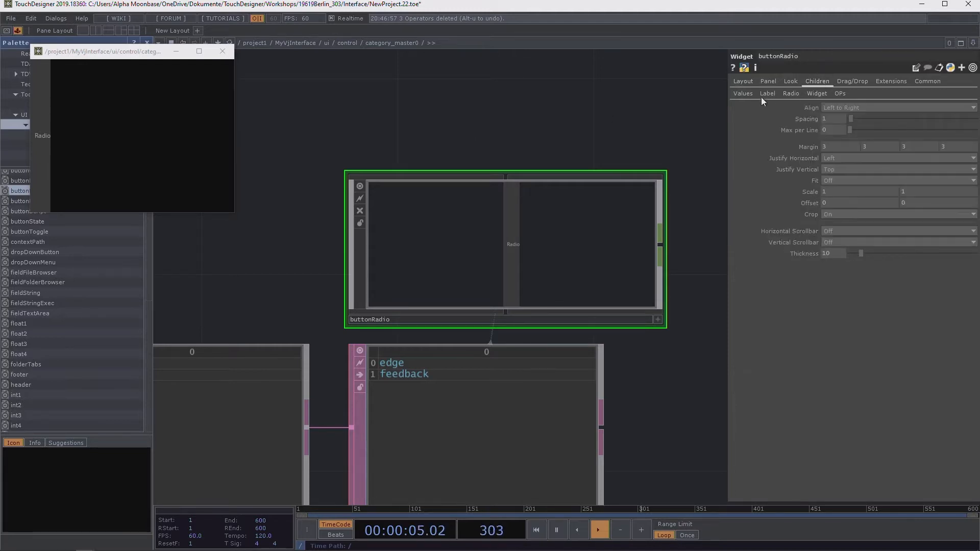
click(868, 105)
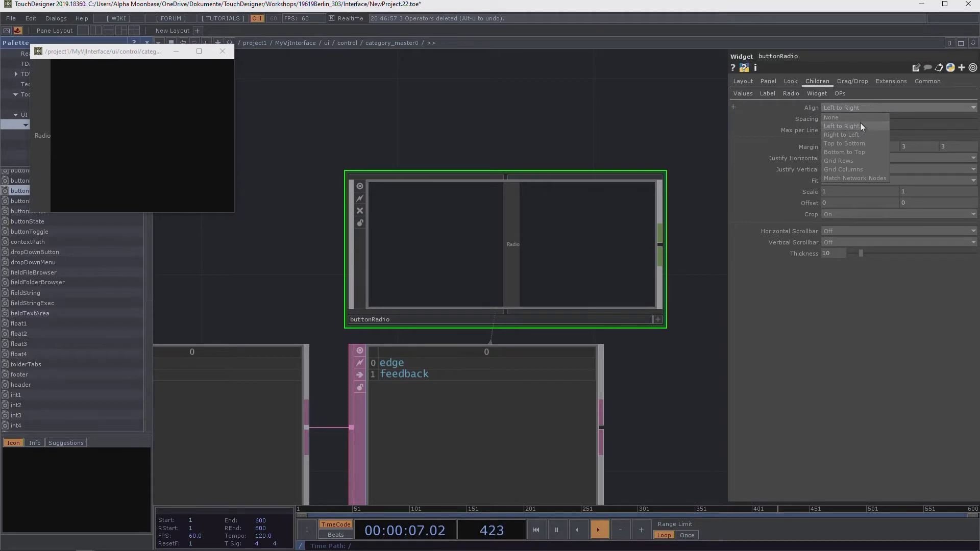
click(860, 144)
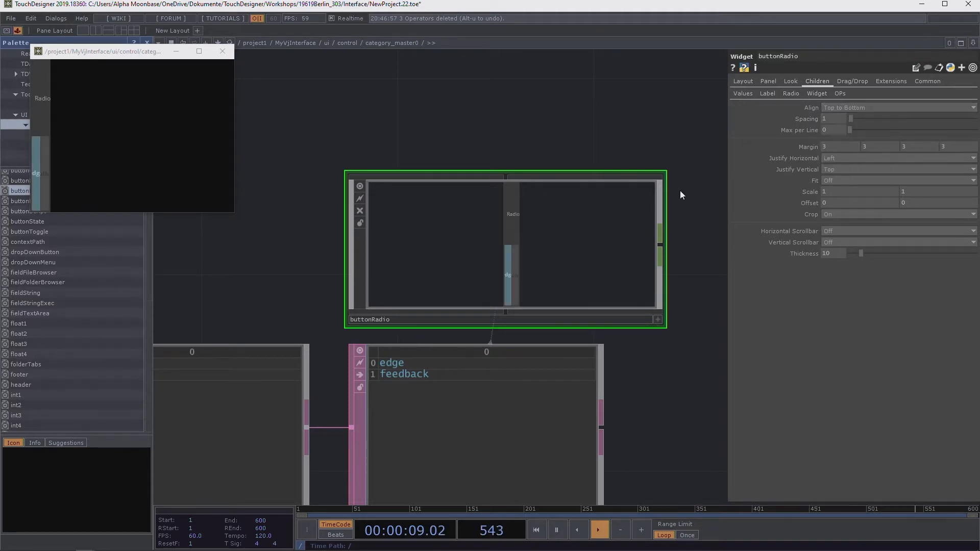
scroll(509, 295, up, 4)
scroll(558, 271, down, 3)
scroll(556, 269, up, 4)
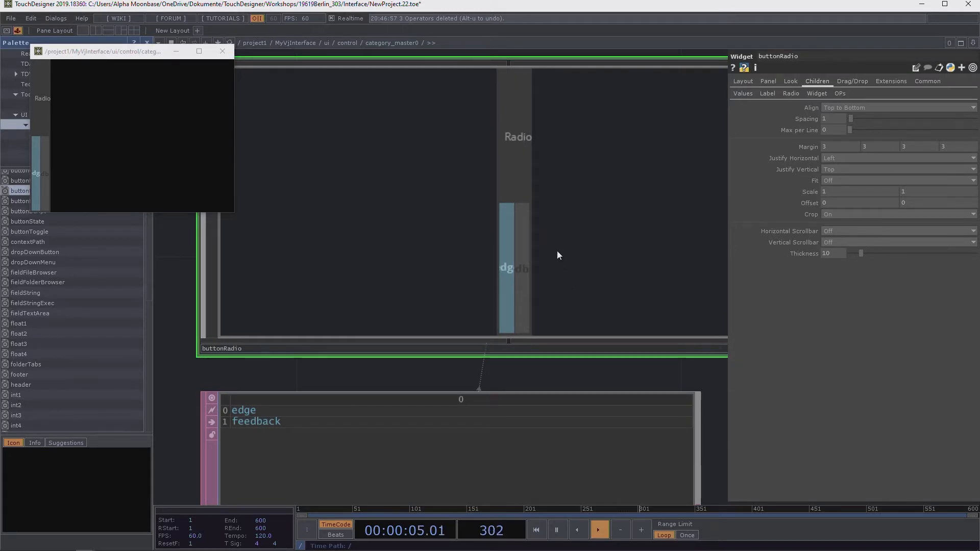
Step: Try a Fixed Width of about 23 for the widget's radio buttons and restore their Horizontal Mode to Fill
click(767, 93)
click(791, 93)
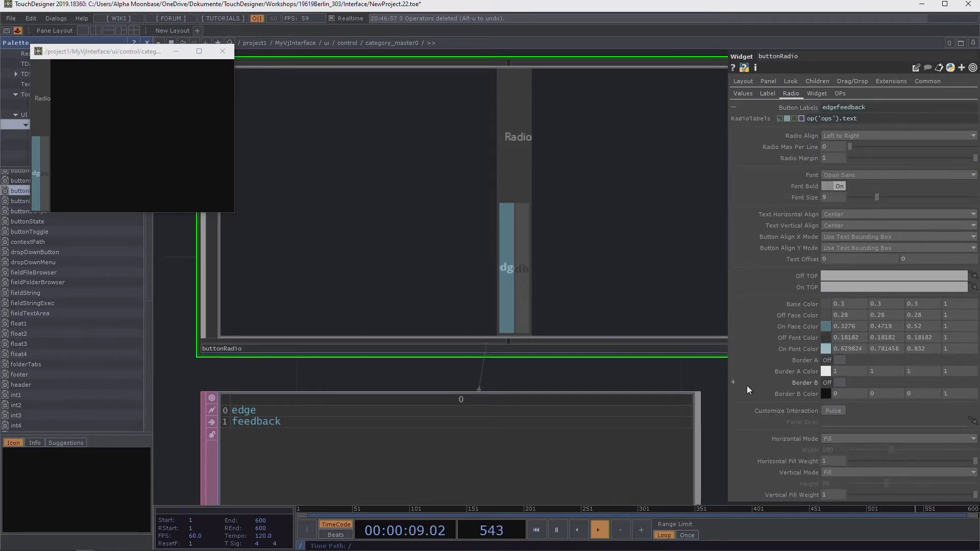
scroll(791, 449, up, 4)
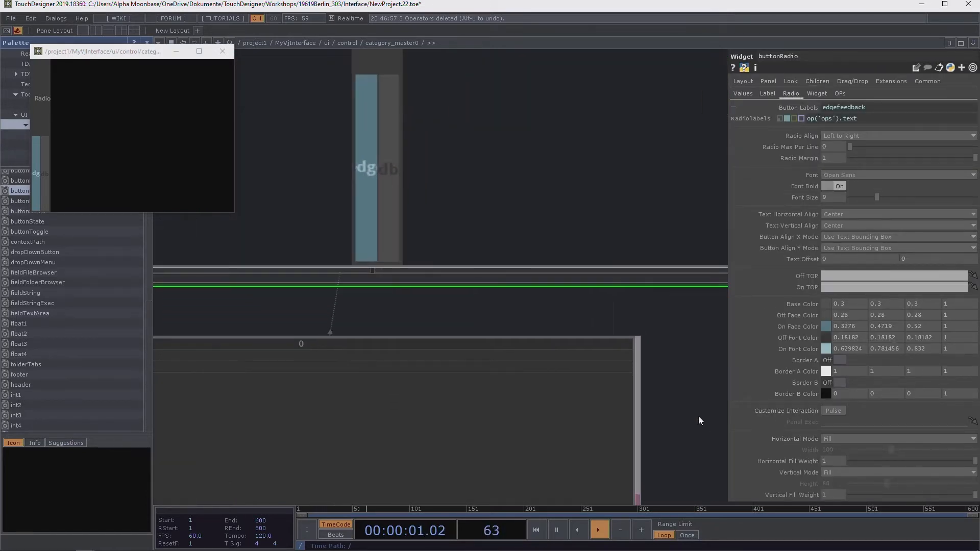
click(842, 439)
click(842, 448)
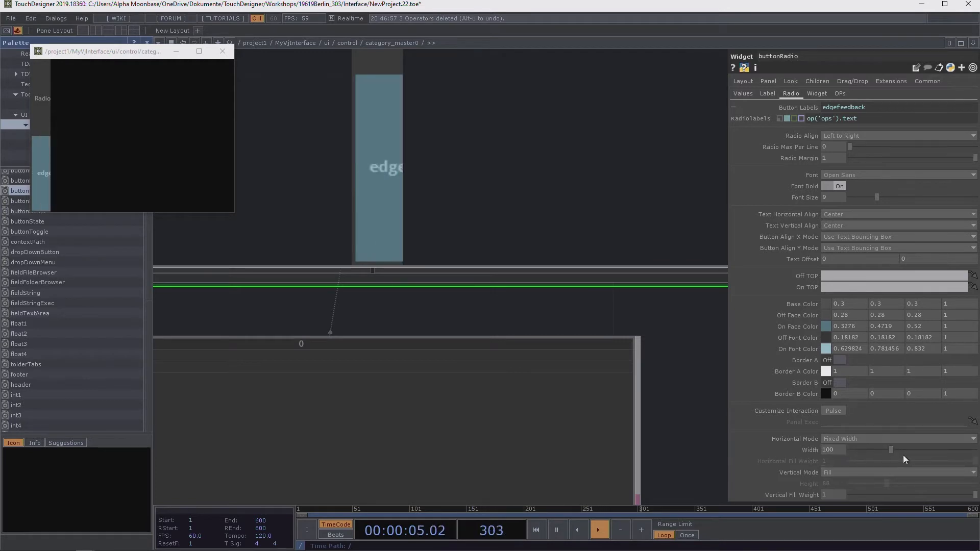
drag(888, 450, 861, 450)
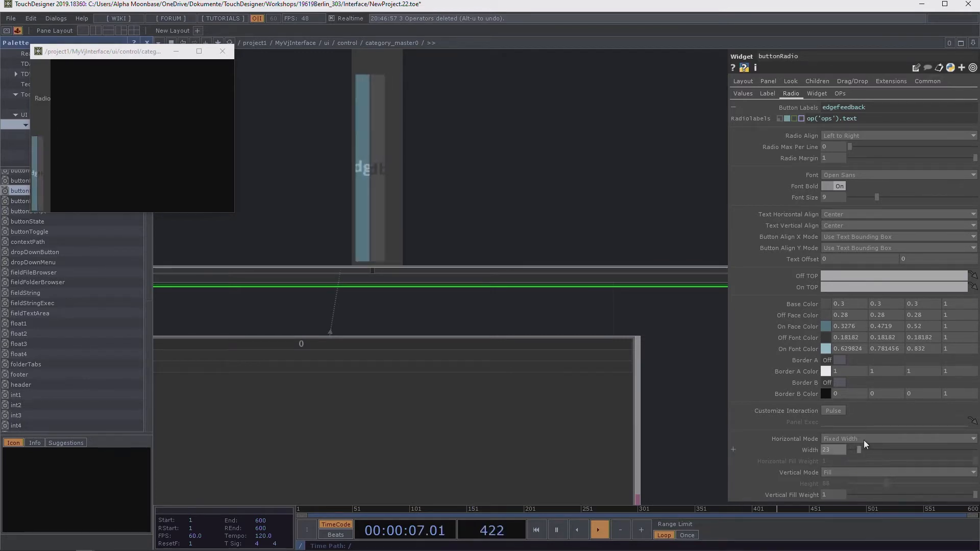
click(863, 440)
click(843, 455)
Step: Widen the parameter area and set the buttonRadio widget's Radio Align to Top to Bottom
drag(727, 366, 706, 382)
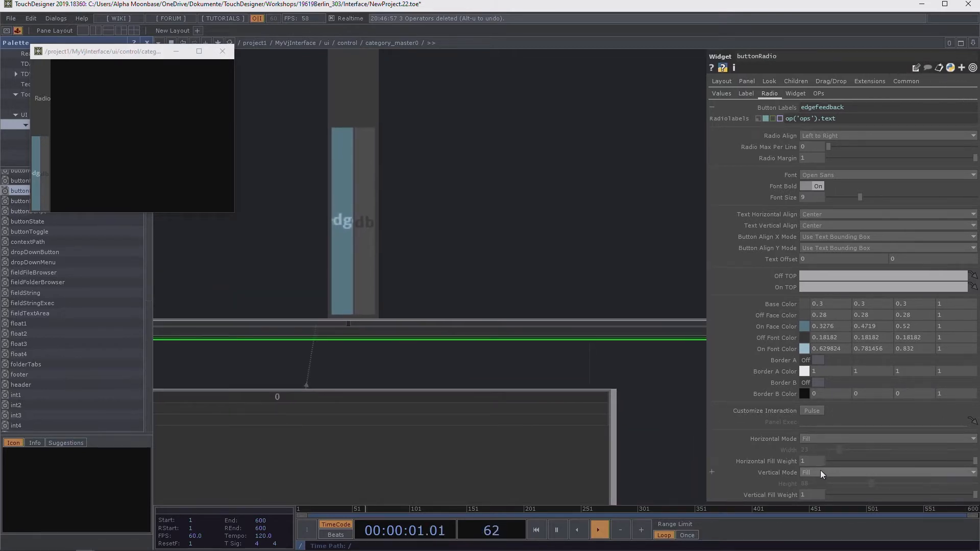
scroll(622, 406, down, 3)
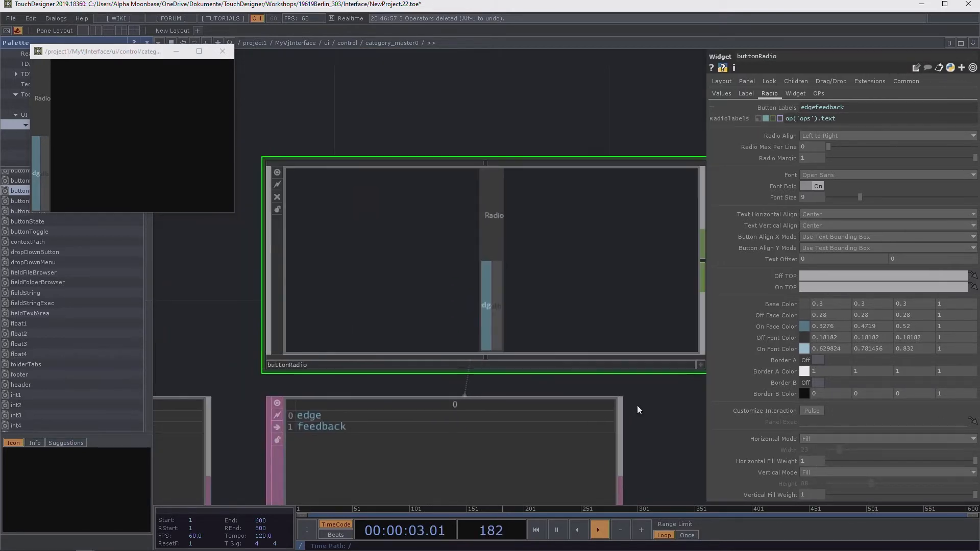
drag(638, 417, 622, 400)
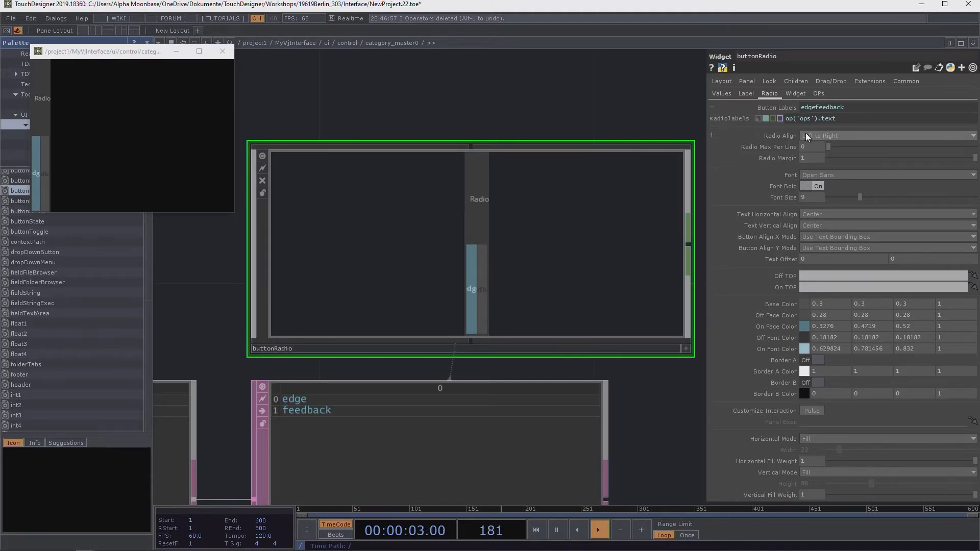
click(825, 136)
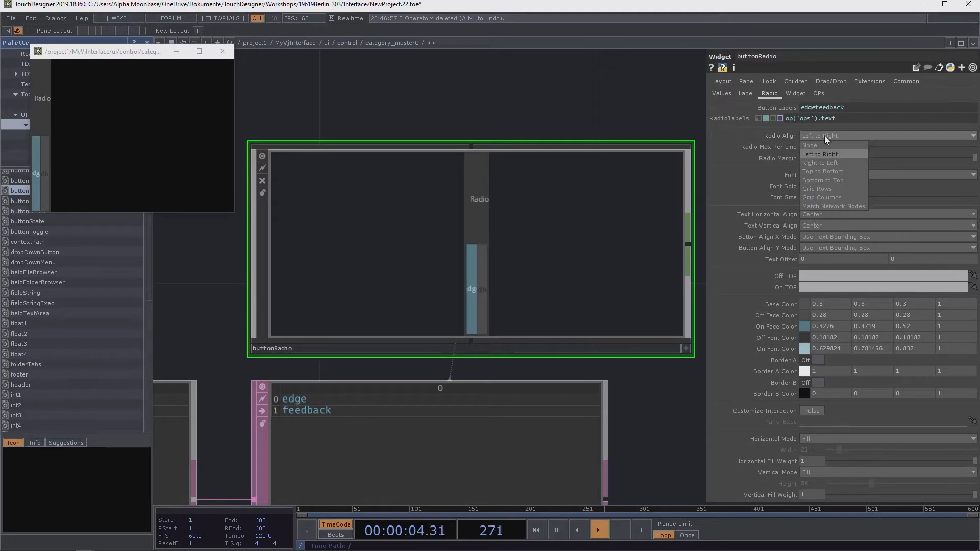
click(838, 170)
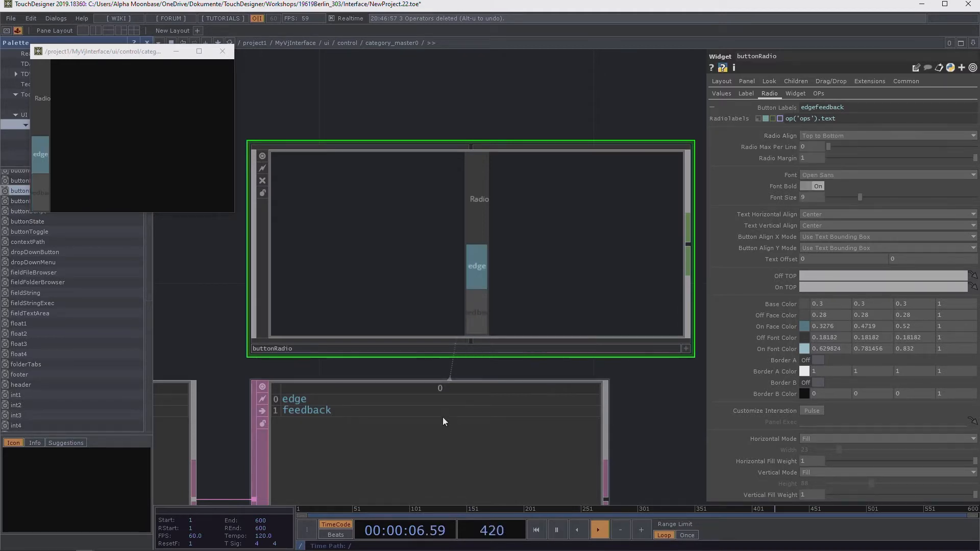
scroll(582, 393, up, 5)
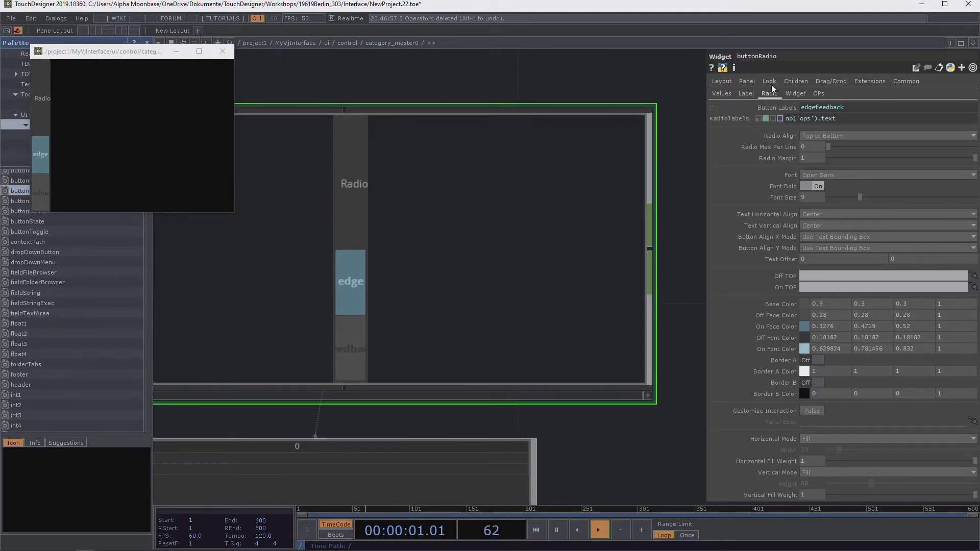
Step: Set the Horizontal Mode of the buttonRadio widget's label to Fill
click(749, 93)
drag(632, 98, 620, 124)
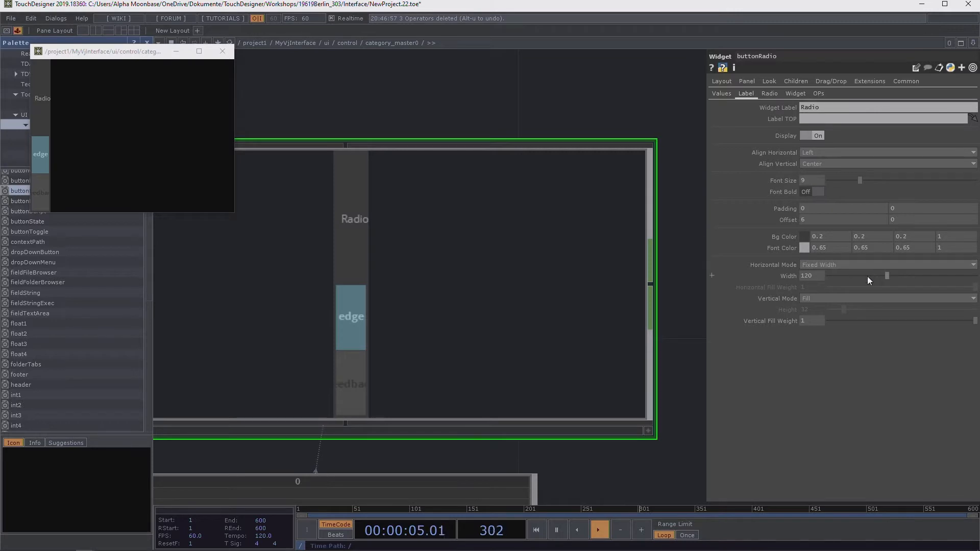
drag(855, 276, 871, 276)
click(853, 264)
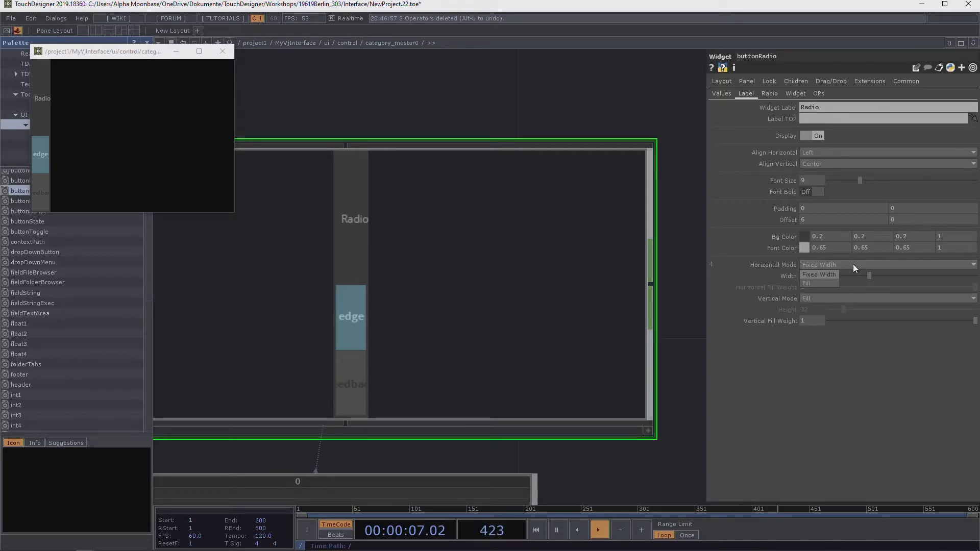
click(823, 283)
click(837, 298)
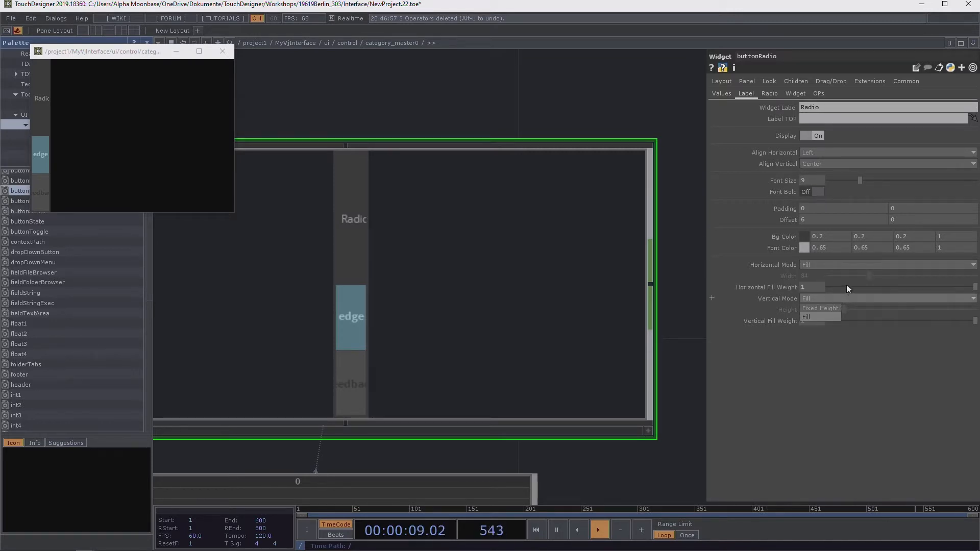
Step: Check the buttonRadio widget's radio, children and layout alignment, and turn off its label's Display
click(769, 93)
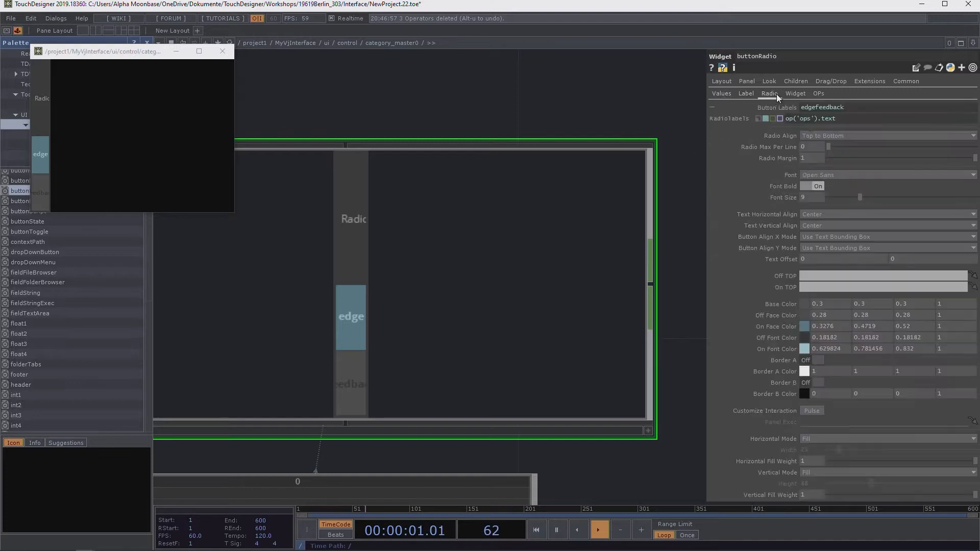
click(777, 136)
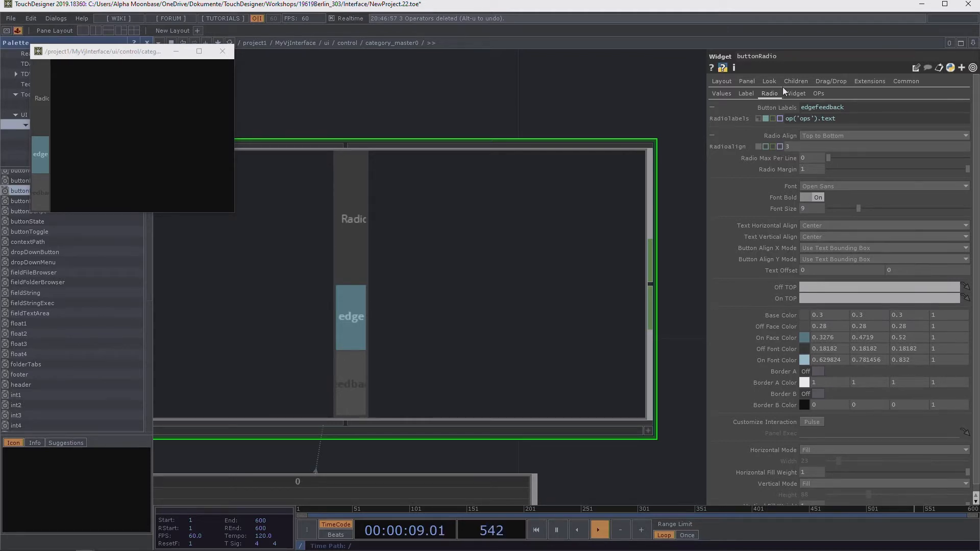
click(796, 81)
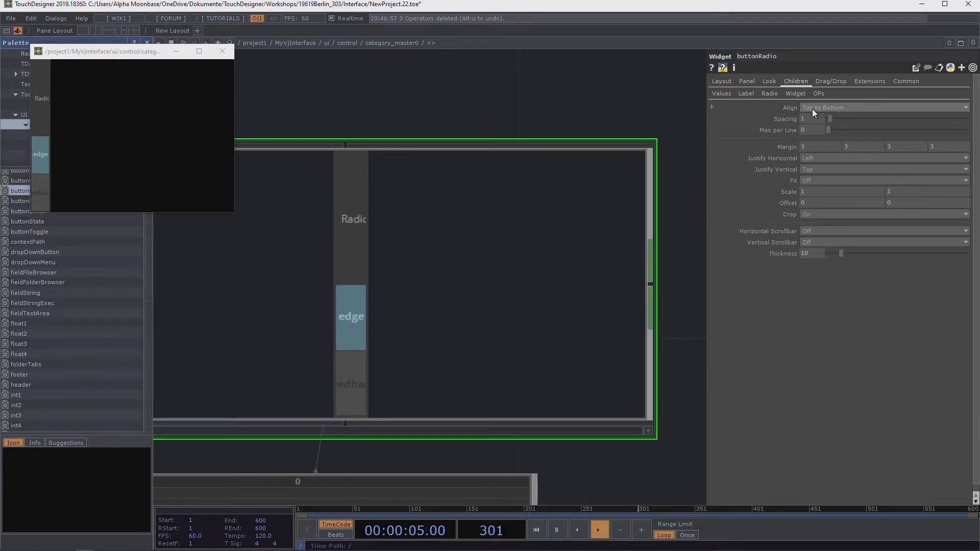
click(723, 83)
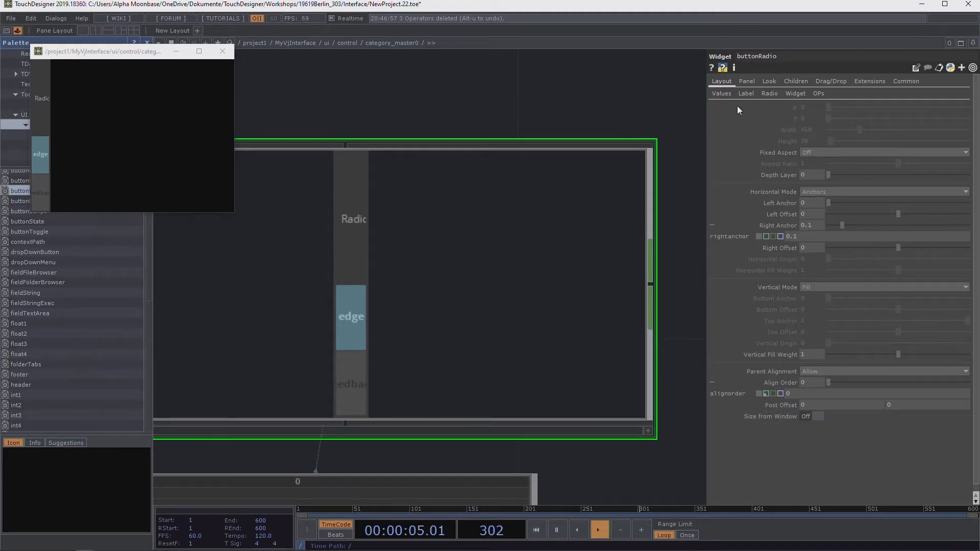
click(746, 93)
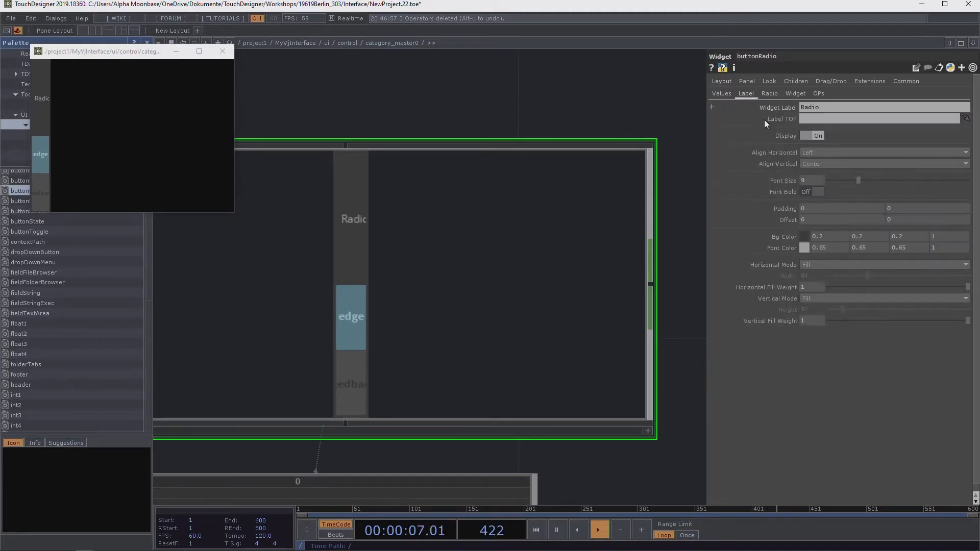
click(816, 135)
scroll(556, 126, down, 5)
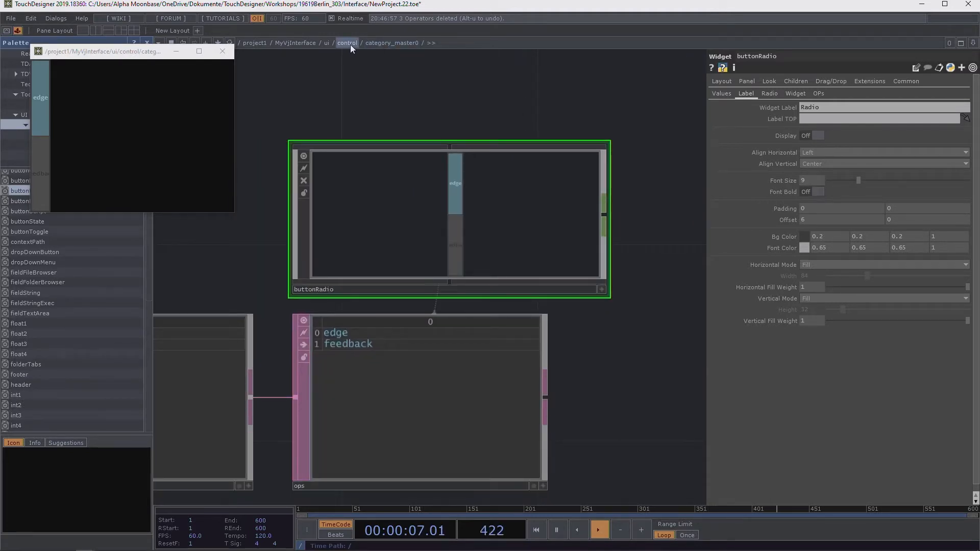
scroll(453, 118, up, 2)
Step: Review the buttonRadio widget's value, layout and Button Labels parameters, along with the ops table that supplies the labels
click(722, 94)
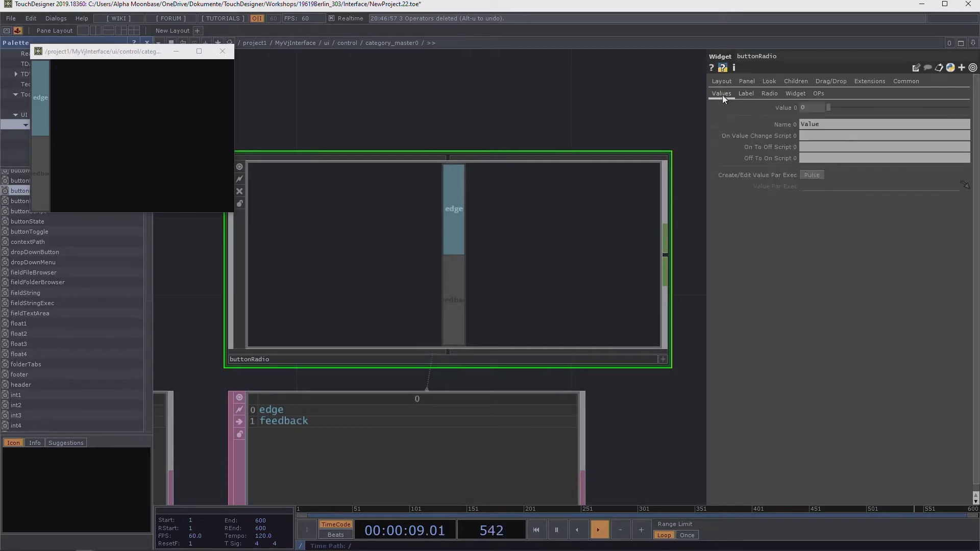
click(723, 81)
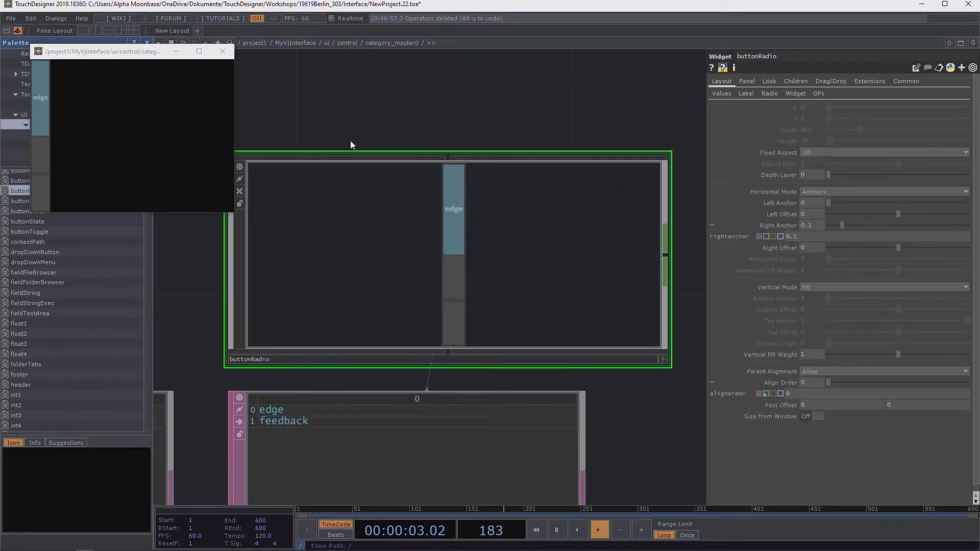
drag(397, 121, 399, 127)
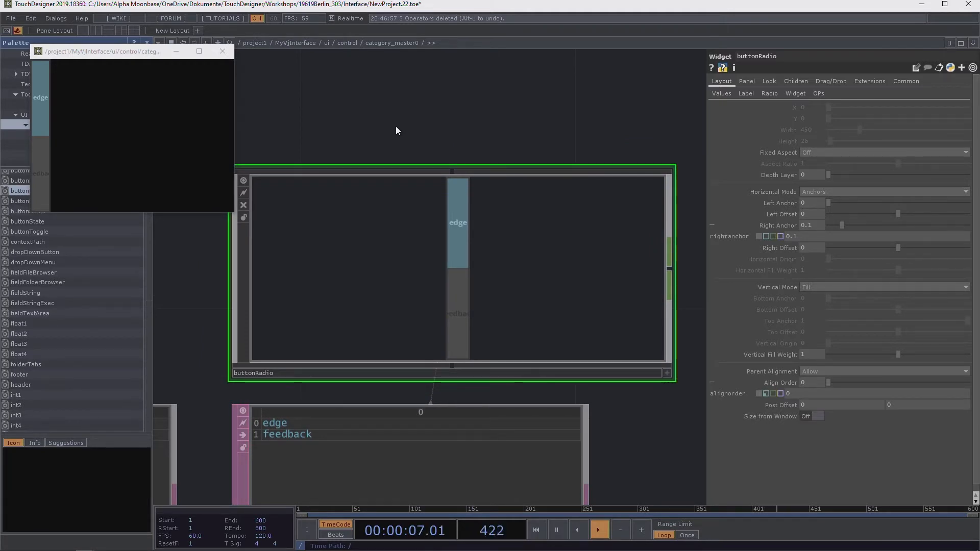
scroll(396, 126, down, 3)
drag(397, 196, 397, 126)
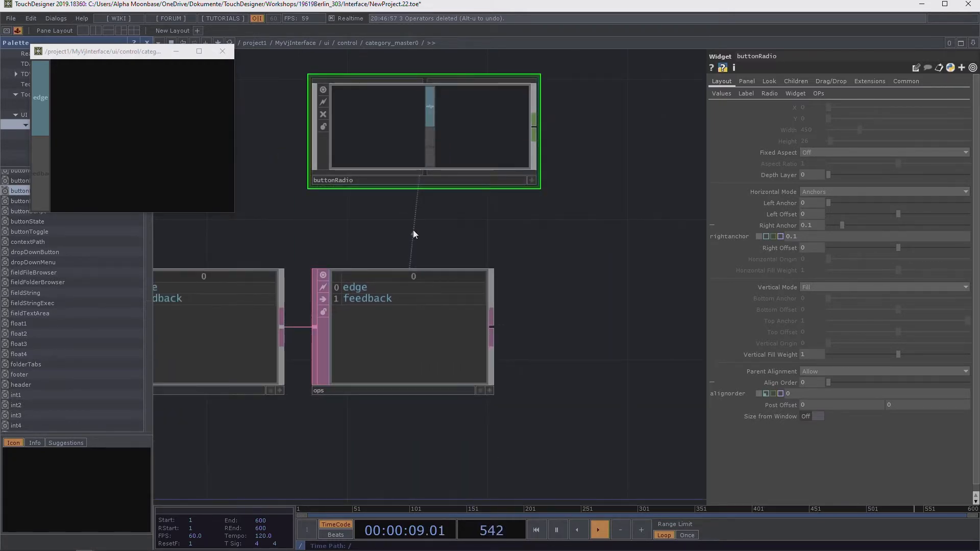
click(394, 339)
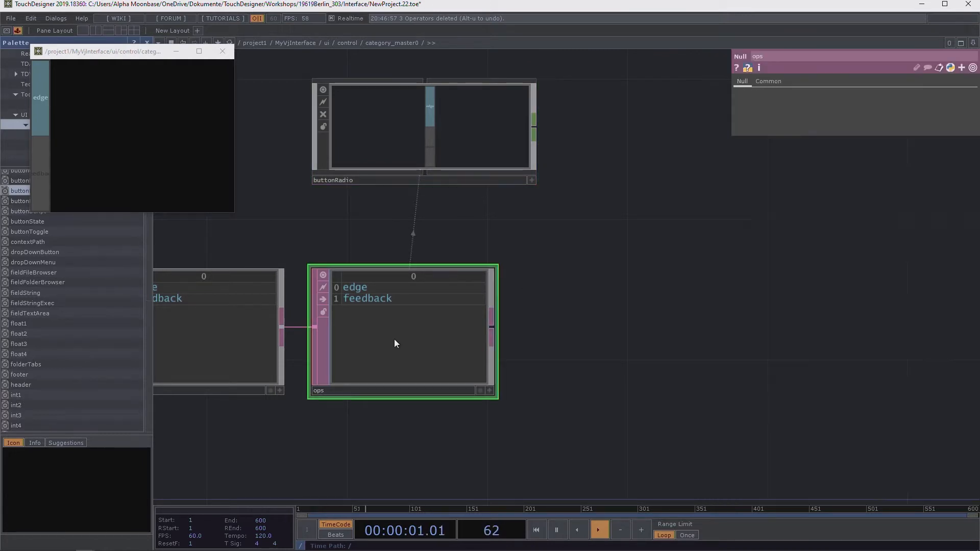
click(426, 154)
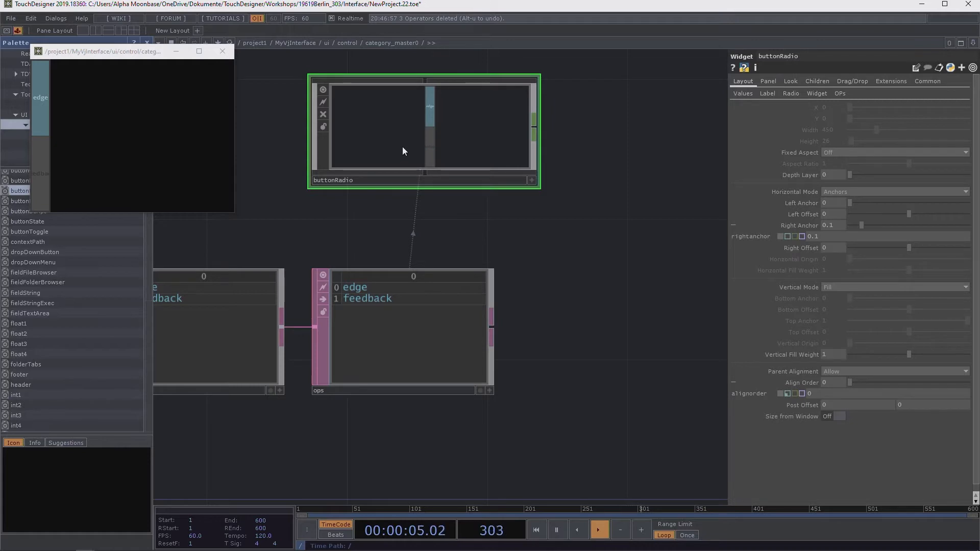
click(744, 93)
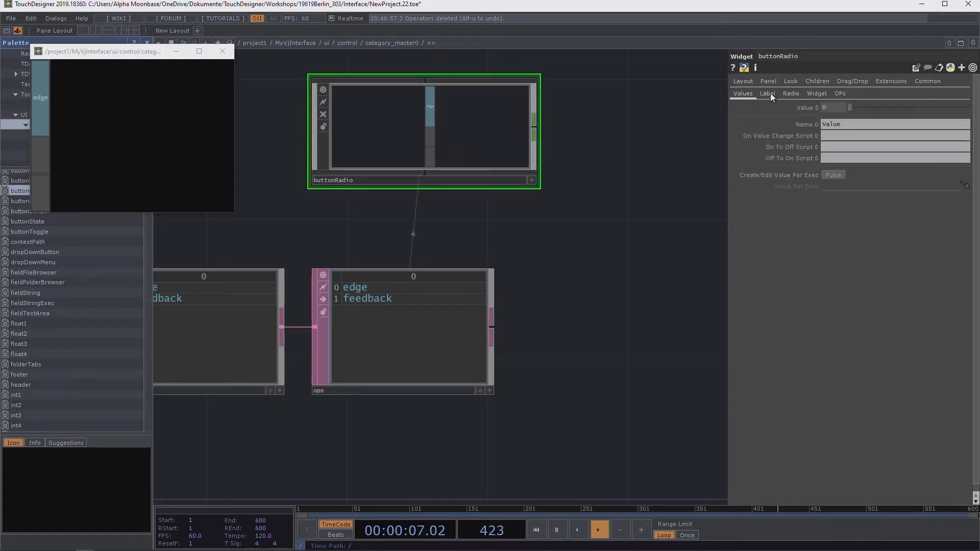
click(771, 94)
click(792, 94)
click(868, 117)
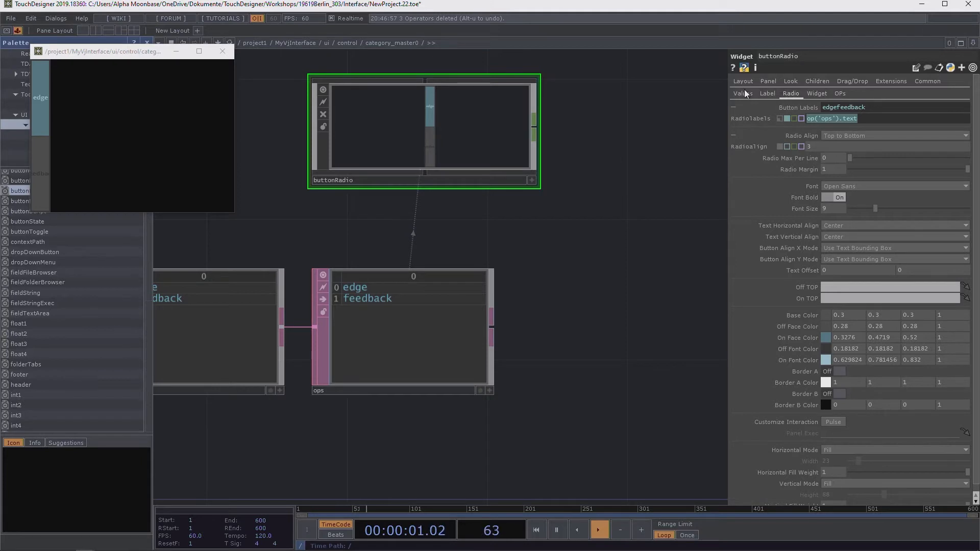
Step: Examine the chain from select1 through ops to the buttonRadio widget and recheck the widget's anchor layout
drag(402, 147, 392, 184)
drag(309, 245, 451, 251)
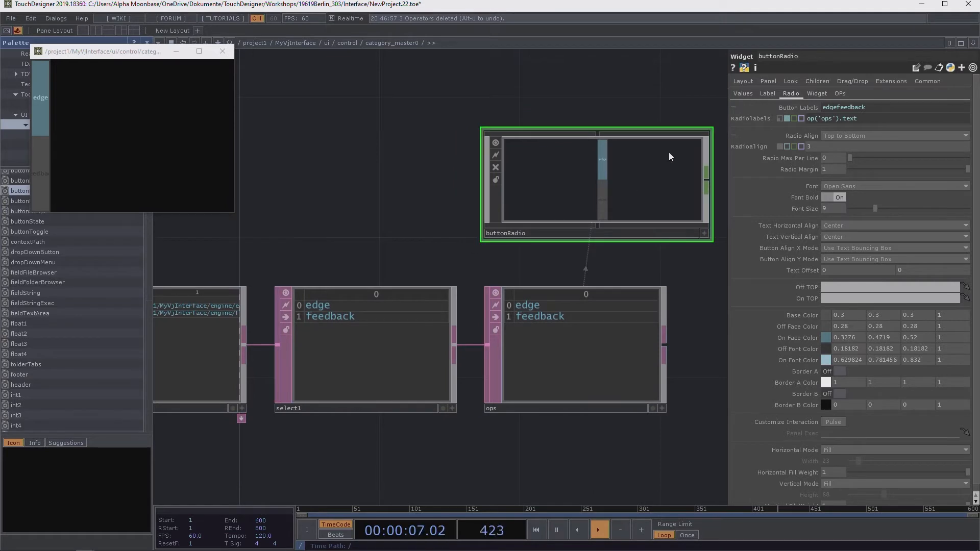
scroll(654, 173, up, 5)
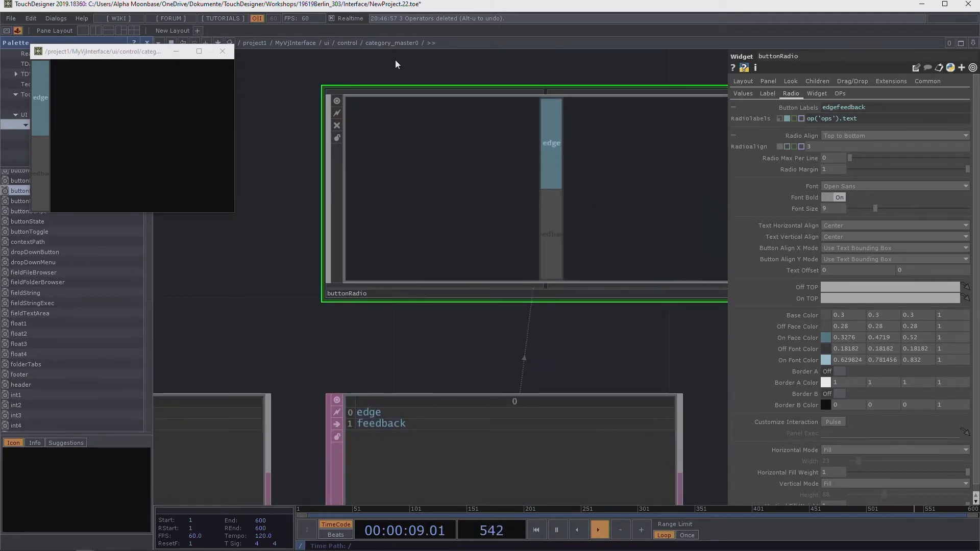
scroll(375, 87, down, 3)
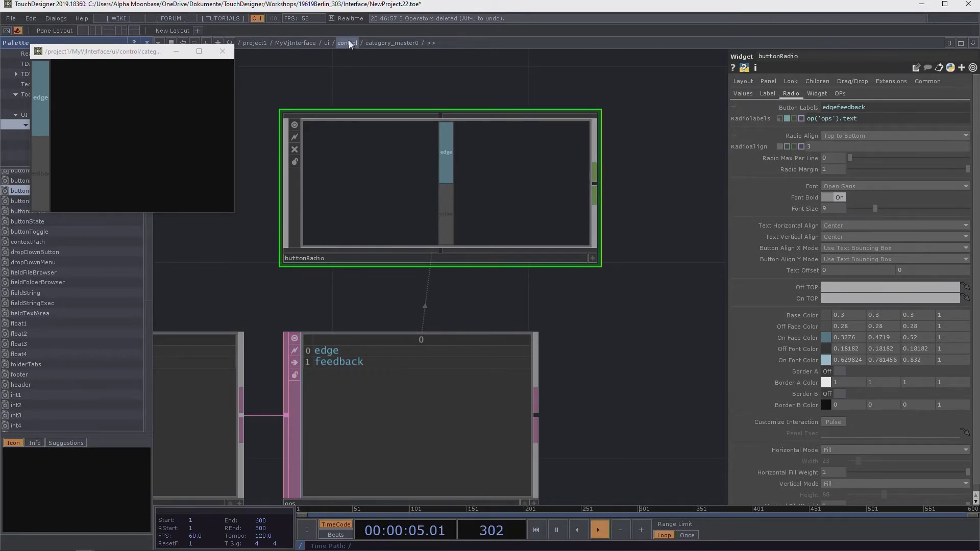
scroll(584, 321, down, 2)
drag(613, 325, 515, 299)
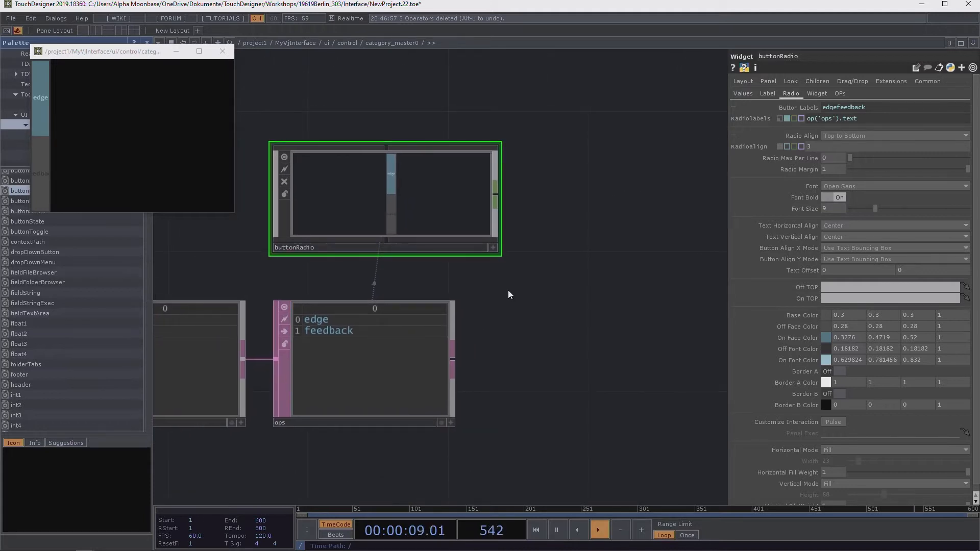
click(743, 82)
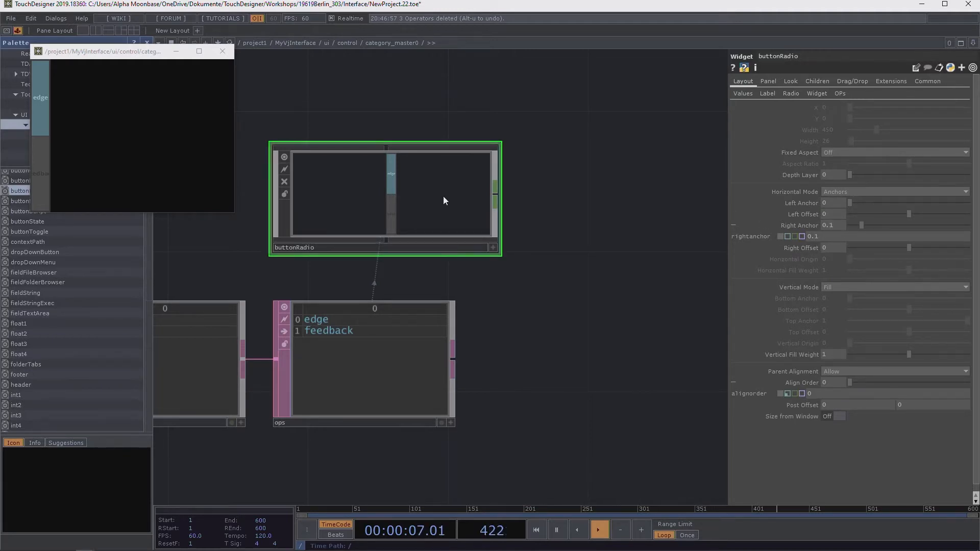
scroll(443, 196, up, 3)
scroll(447, 191, down, 2)
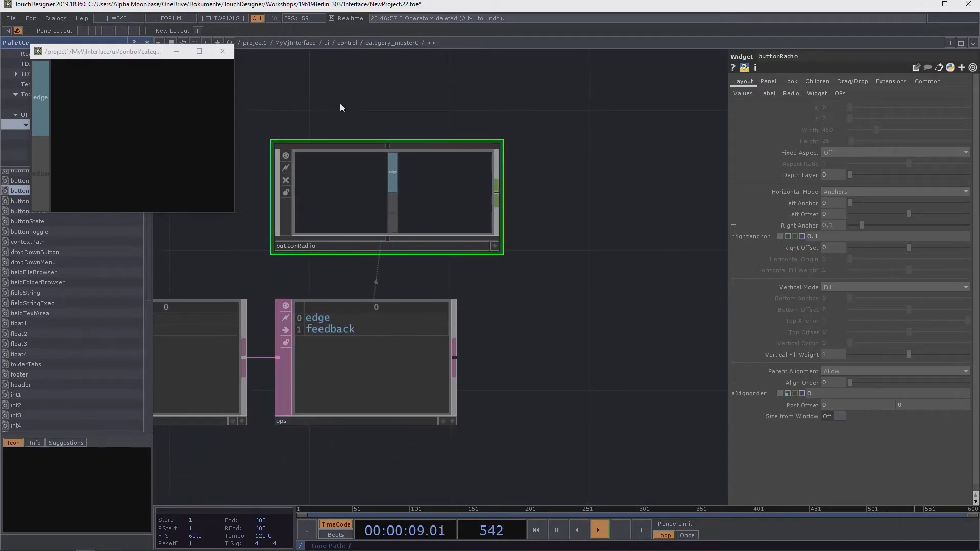
Step: Go up to the control network and recreate all operators of replicator1 from category_master0
click(346, 43)
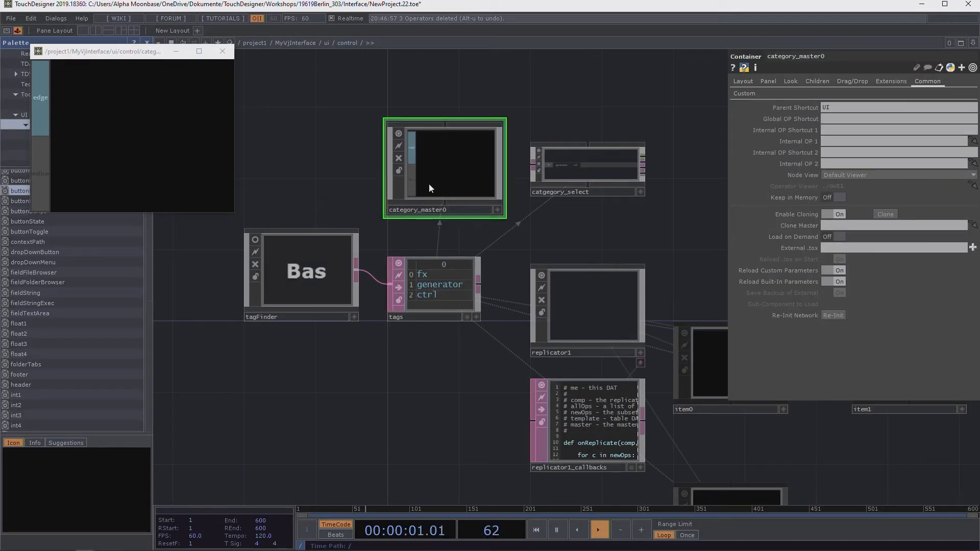
click(580, 310)
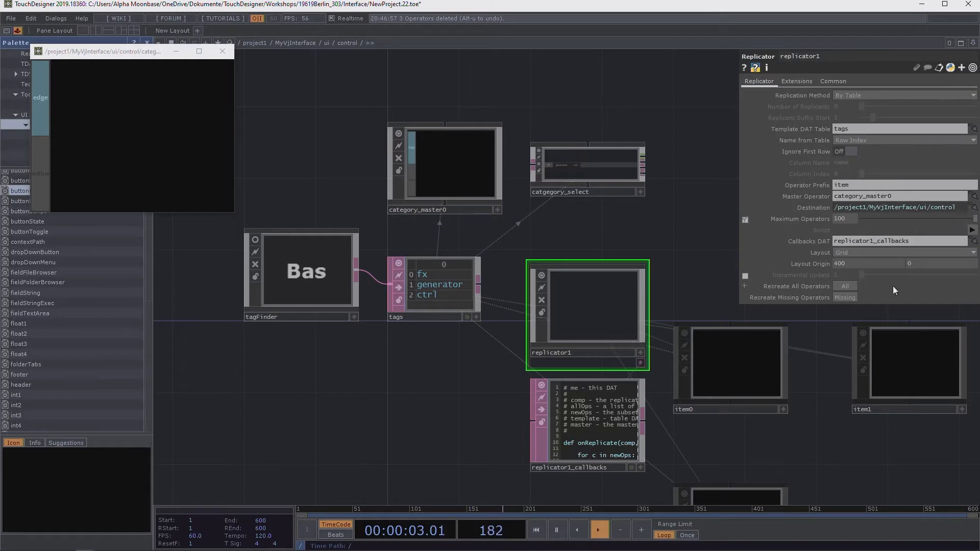
click(850, 286)
Step: Examine the radio button lists in the recreated item0 and item1 containers
drag(814, 434, 609, 339)
scroll(699, 269, up, 5)
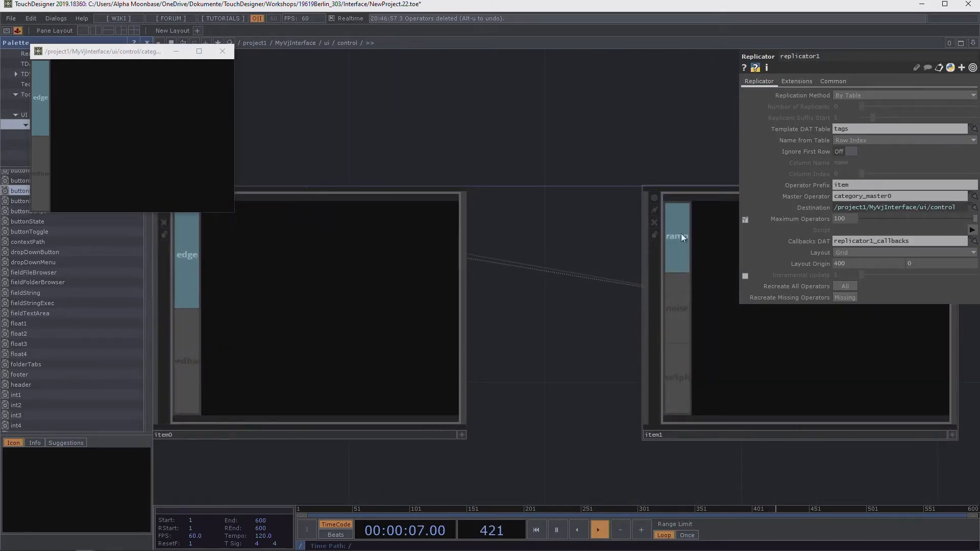
drag(470, 393, 721, 390)
scroll(527, 309, down, 7)
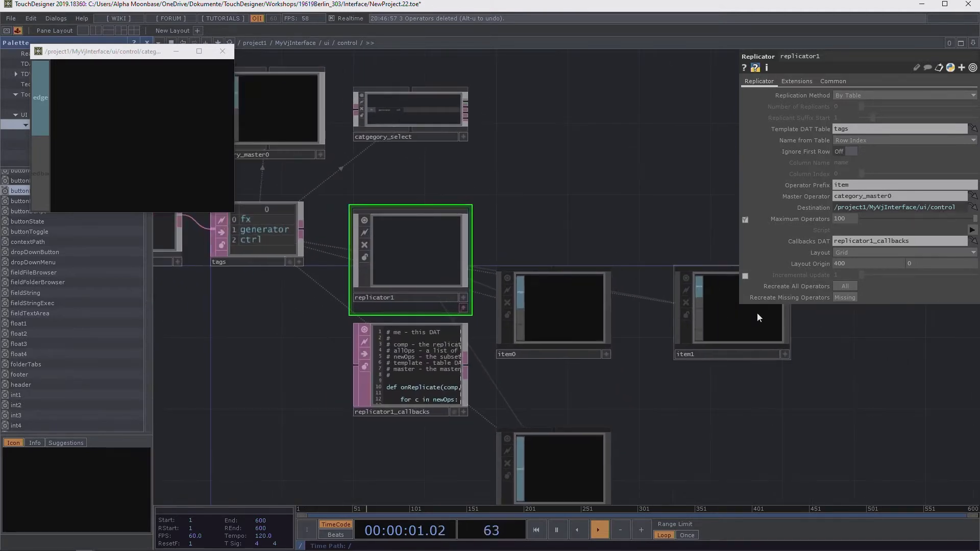
scroll(747, 313, up, 2)
scroll(669, 312, up, 3)
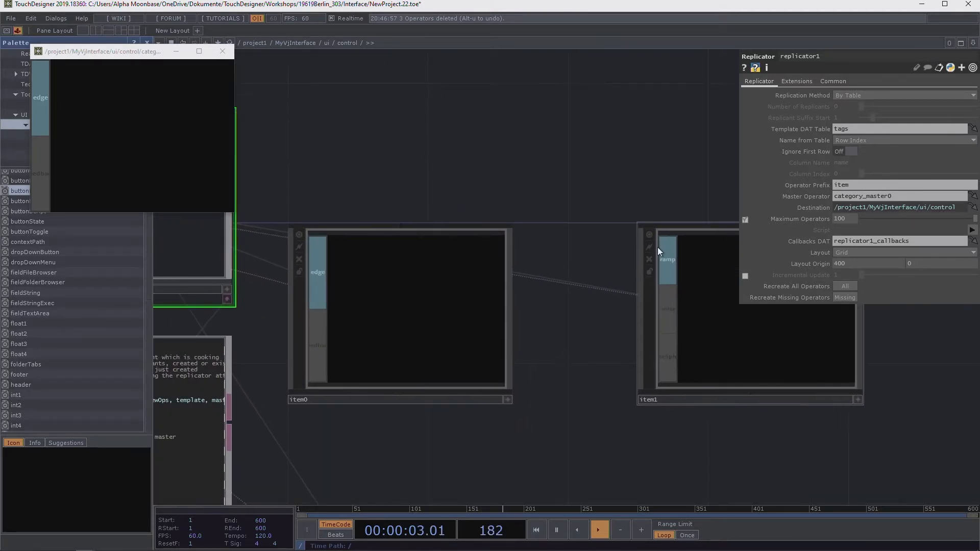
drag(374, 132, 392, 124)
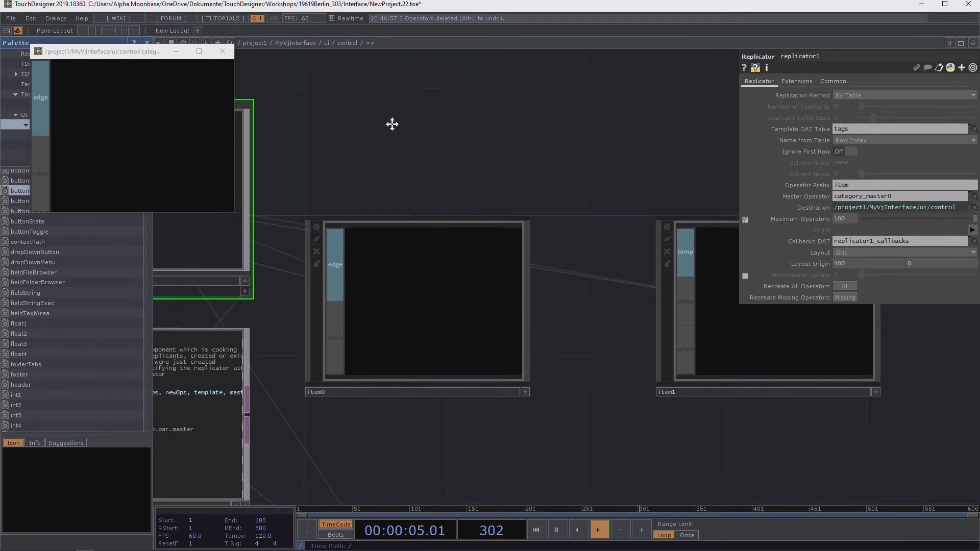
scroll(516, 197, down, 3)
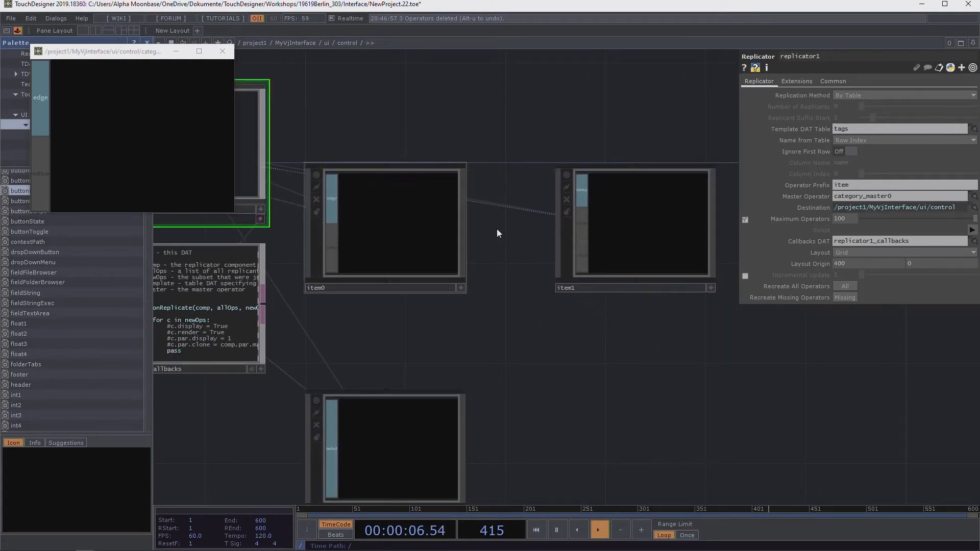
Step: Inspect the custom Tag parameter of item1 and item0, and compare with the item2 container's radio list
click(620, 218)
scroll(620, 234, up, 3)
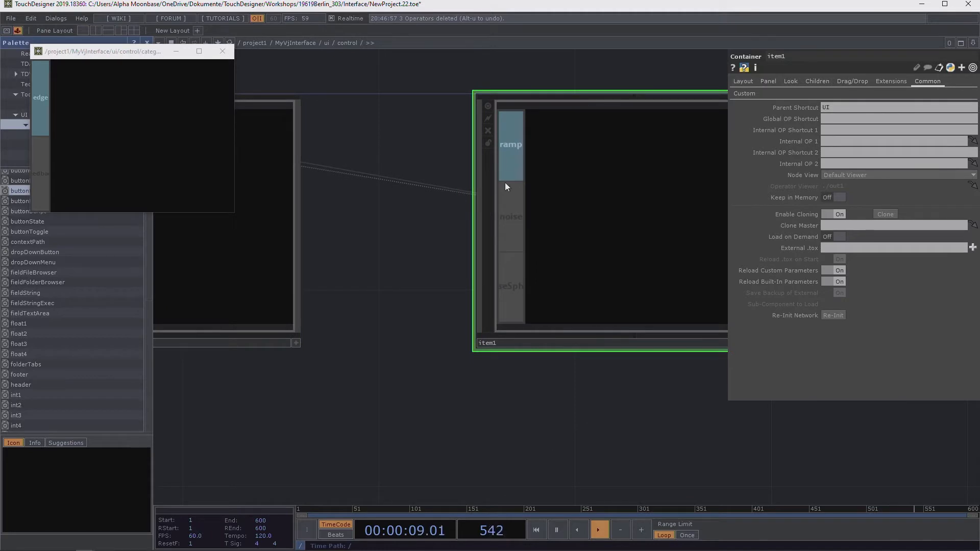
click(744, 93)
drag(382, 336, 709, 330)
scroll(596, 321, down, 3)
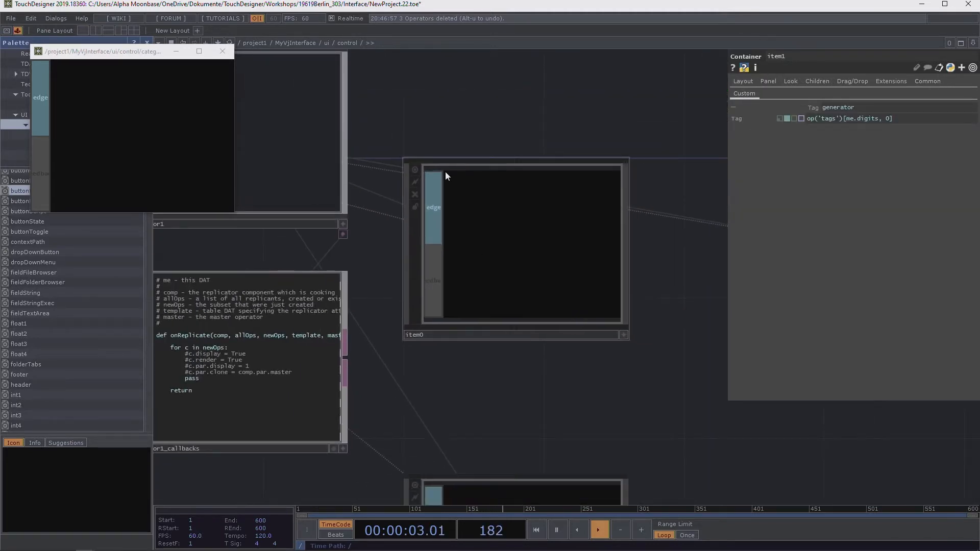
click(461, 289)
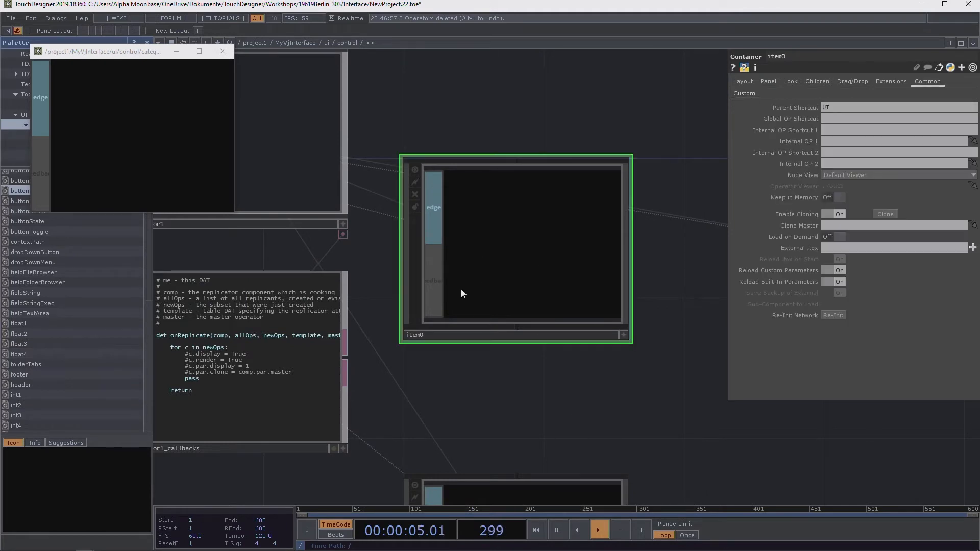
scroll(568, 243, down, 5)
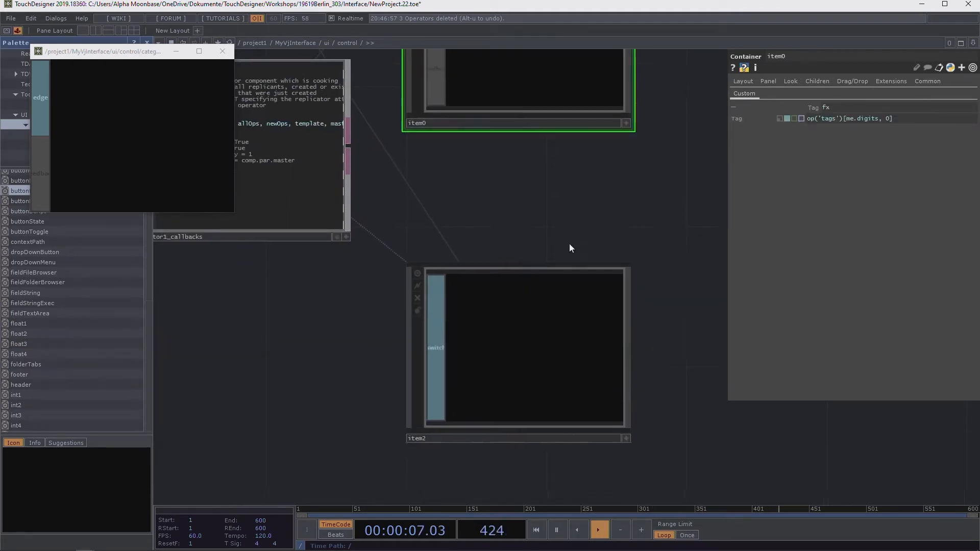
click(519, 358)
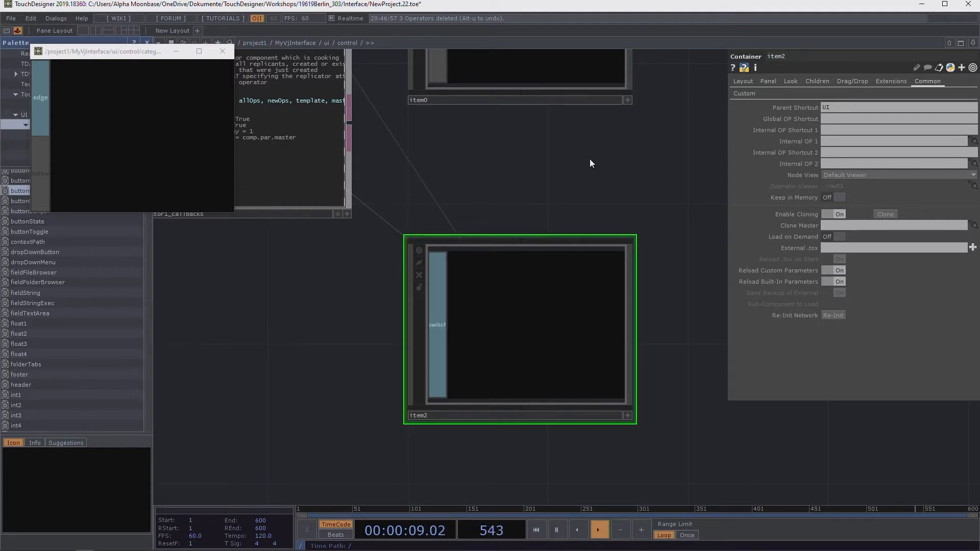
Step: Inspect the parameters of replicator1 and expand its Recreate All Operators parameter
drag(565, 204, 606, 378)
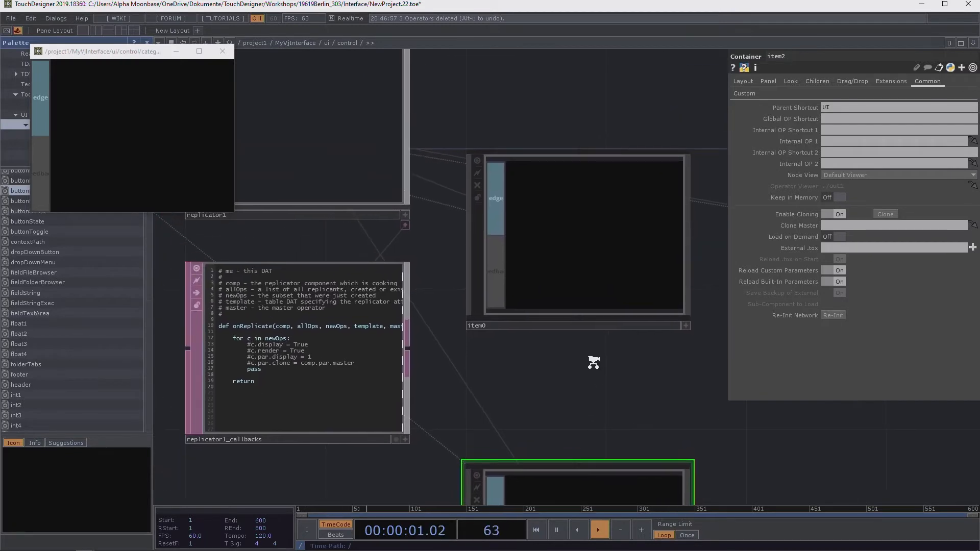
scroll(593, 361, down, 3)
drag(614, 140, 601, 118)
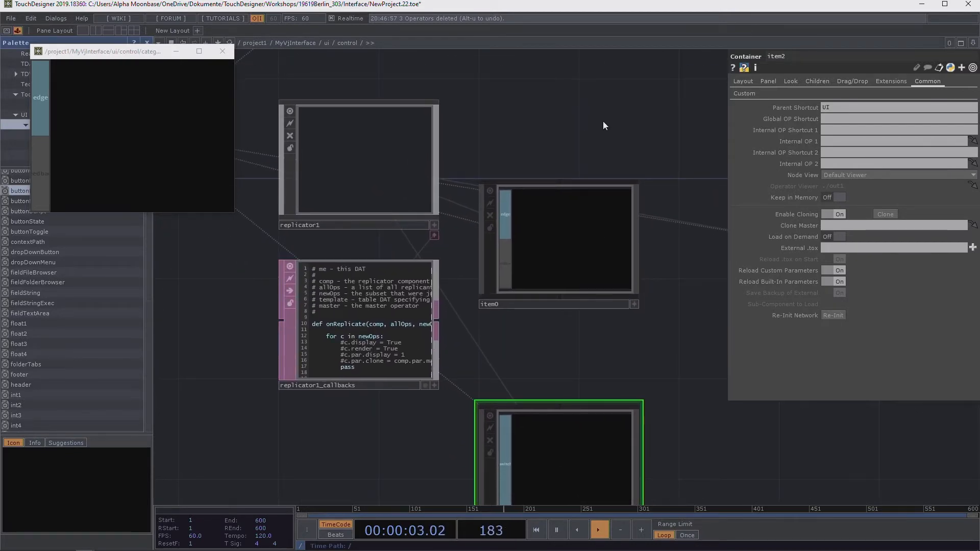
click(415, 182)
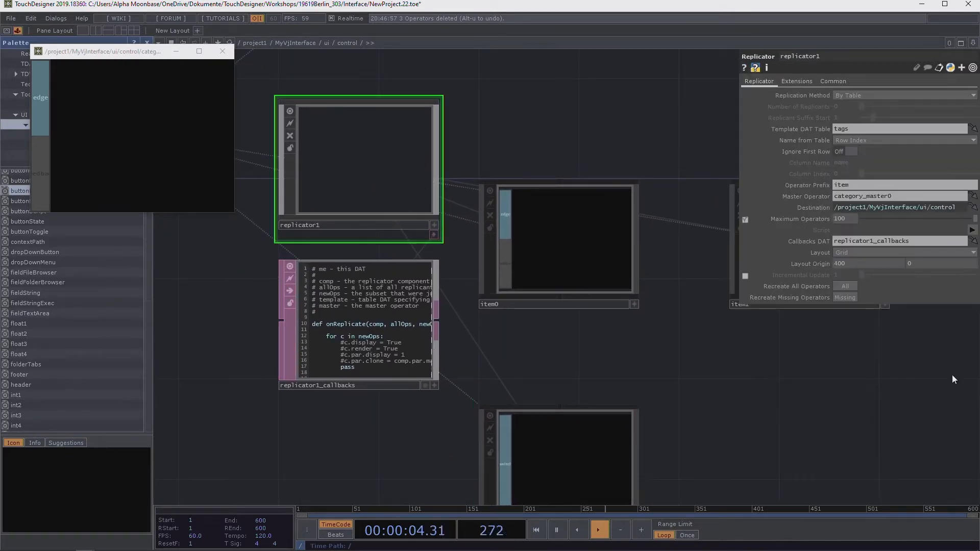
click(801, 285)
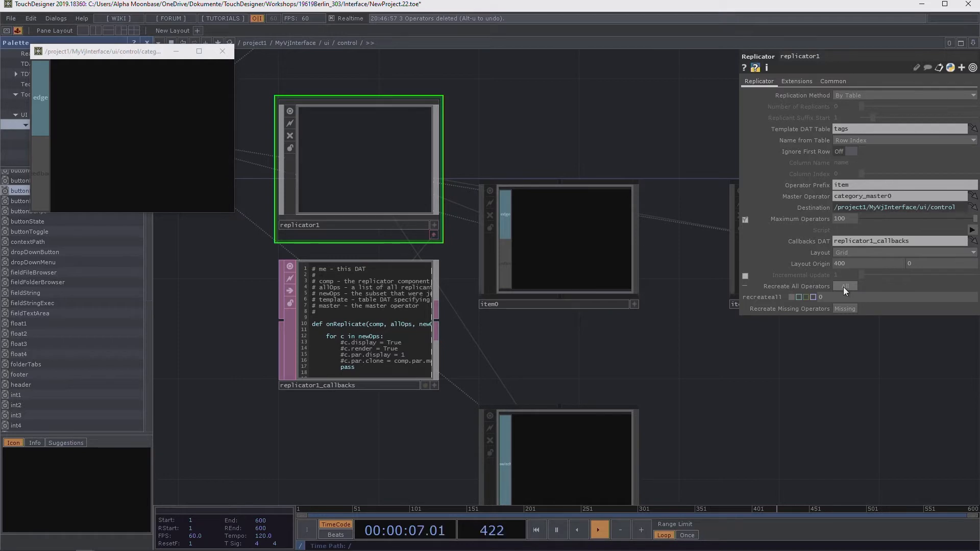
Step: Check how the control container's panel displays in the parent ui network and return into the control network
scroll(515, 124, down, 5)
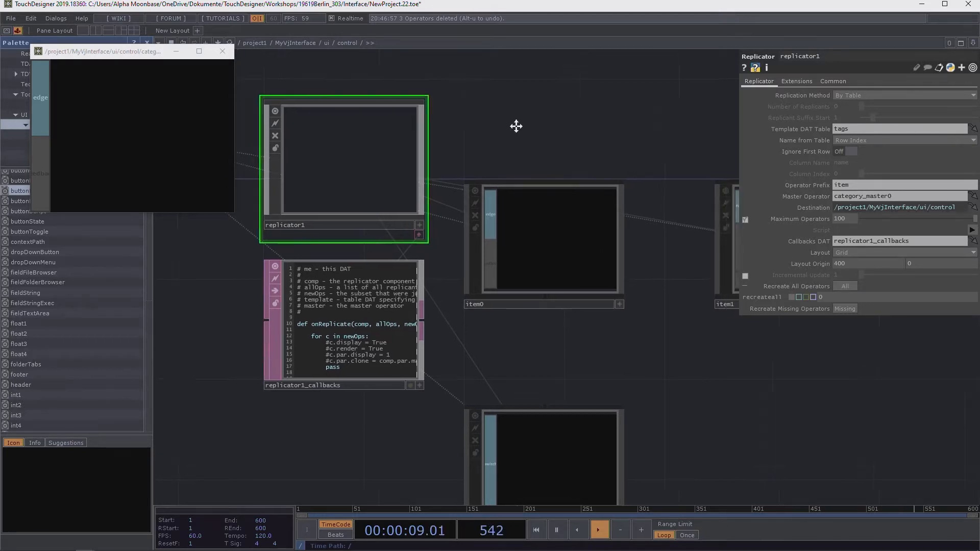
middle_drag(475, 125, 593, 321)
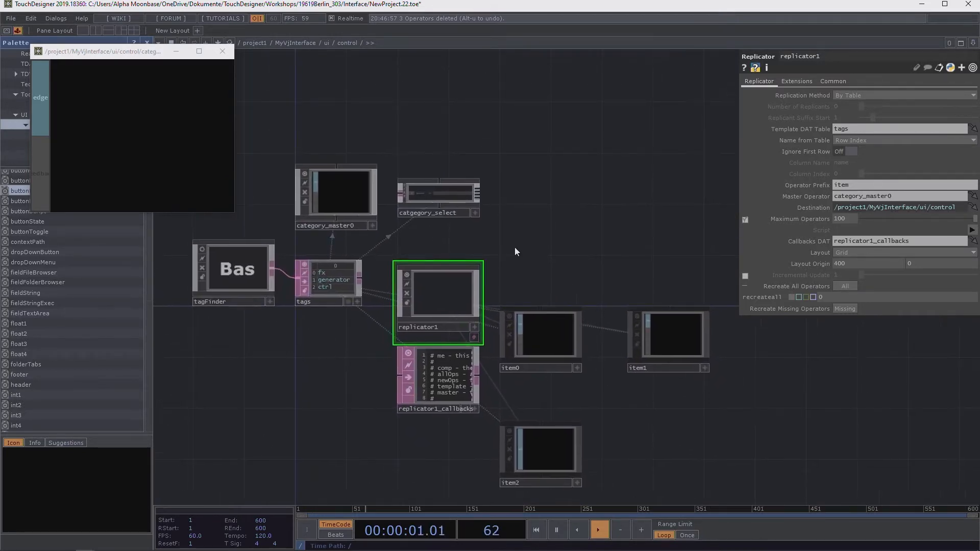
scroll(322, 153, up, 5)
drag(508, 142, 400, 83)
scroll(483, 263, down, 3)
drag(522, 294, 485, 278)
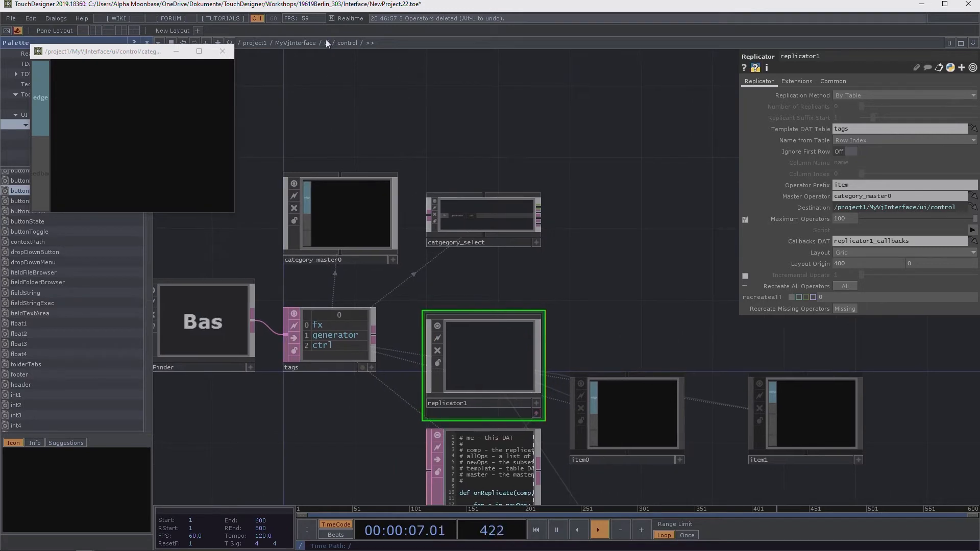
click(326, 42)
scroll(454, 138, up, 3)
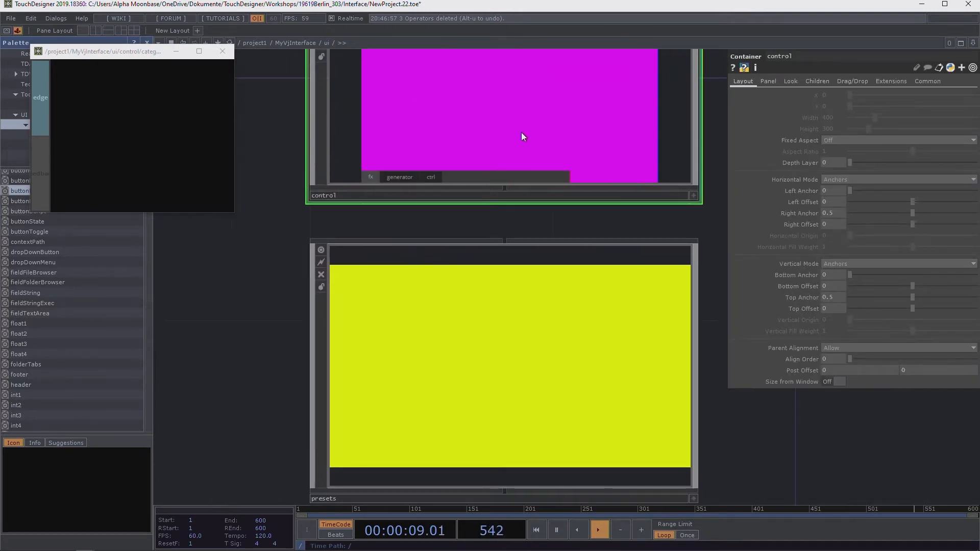
scroll(522, 132, down, 3)
drag(311, 275, 277, 403)
key(i)
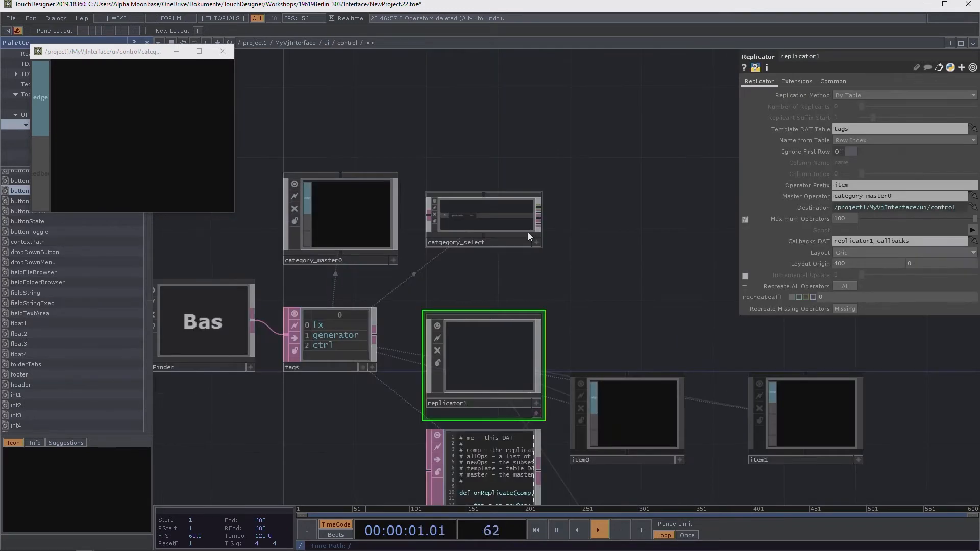
Step: Examine the catgegory_select widget and the layout parameters of category_master0
scroll(465, 303, up, 3)
drag(484, 253, 570, 291)
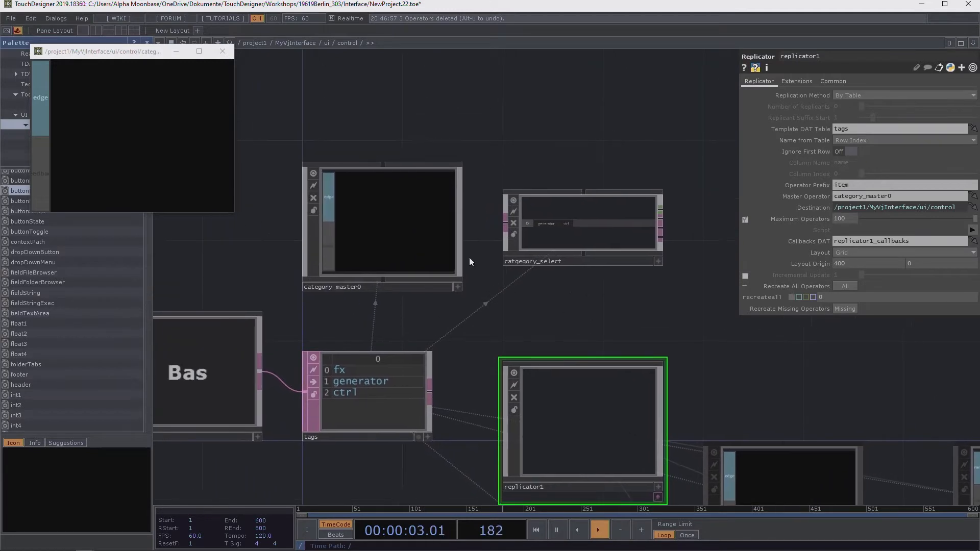
click(562, 214)
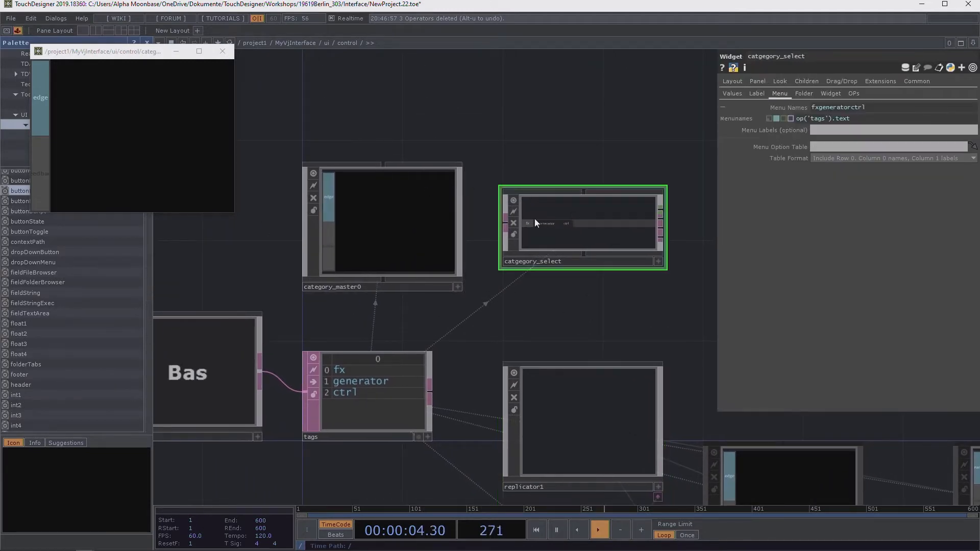
click(420, 205)
click(742, 82)
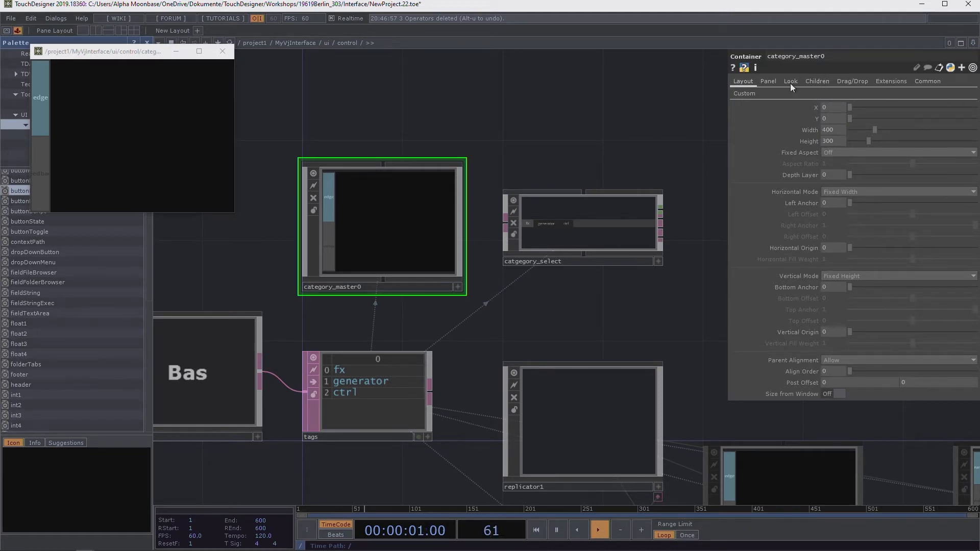
drag(615, 114, 596, 116)
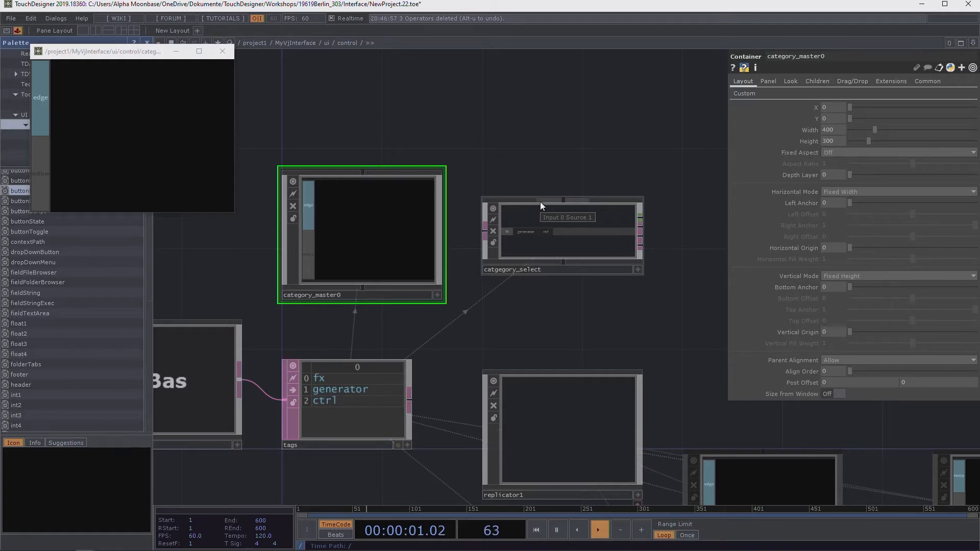
Step: In the ui network, set the control container's child alignment to Top to Bottom
click(327, 42)
scroll(476, 218, up, 2)
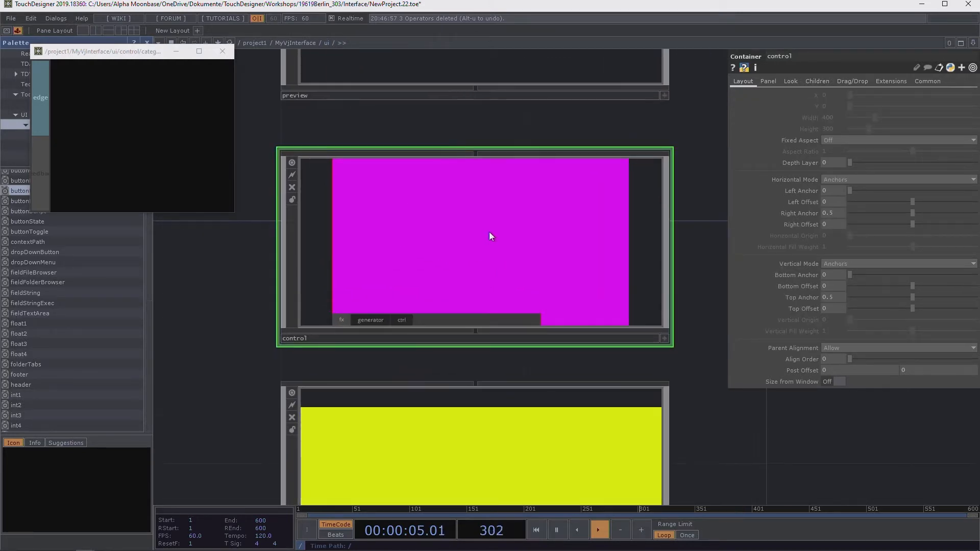
click(818, 82)
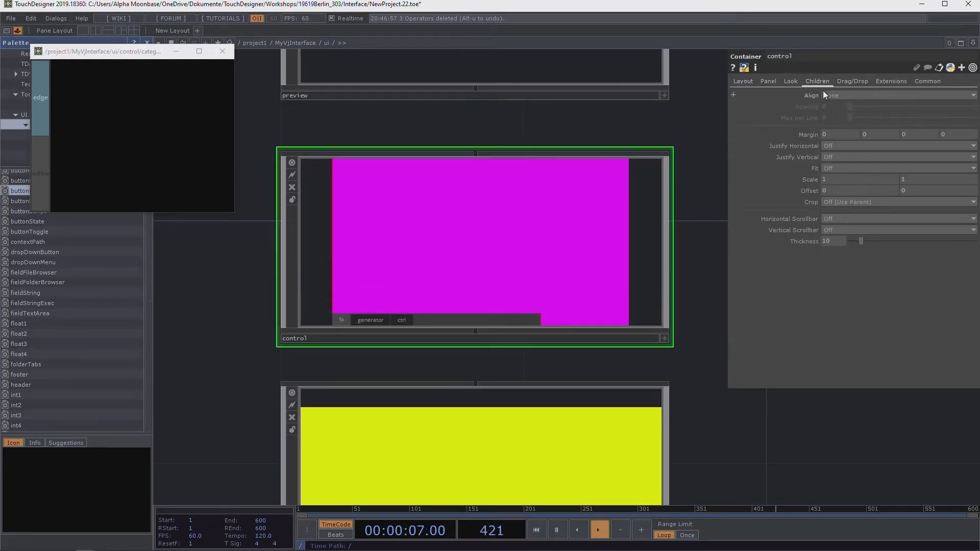
click(843, 95)
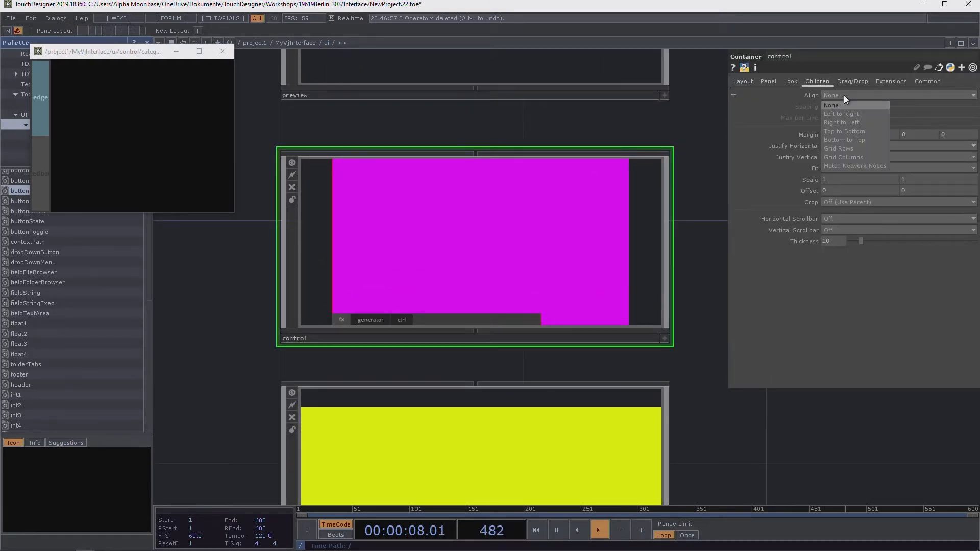
click(847, 132)
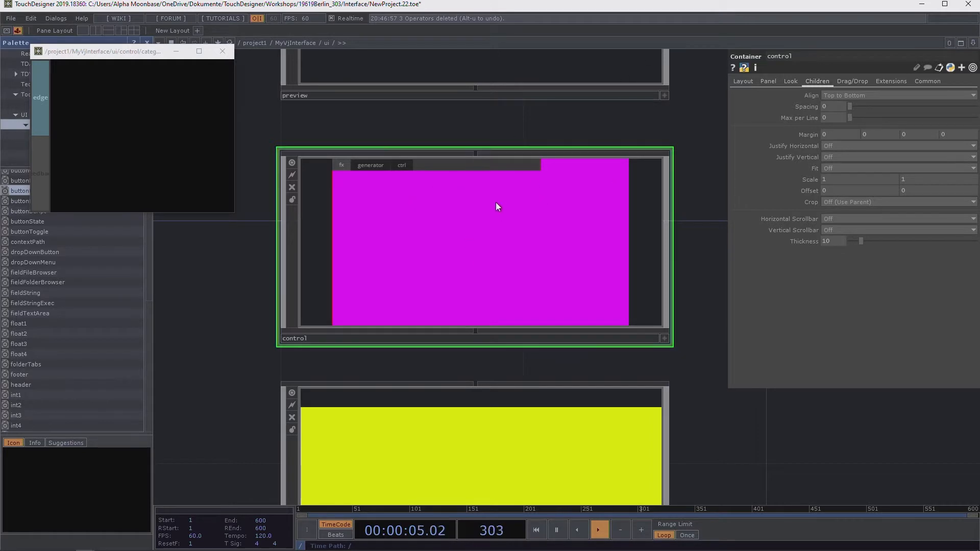
Step: Inside the control network, set the catgegory_select widget's Horizontal Mode to Fill
scroll(470, 171, up, 5)
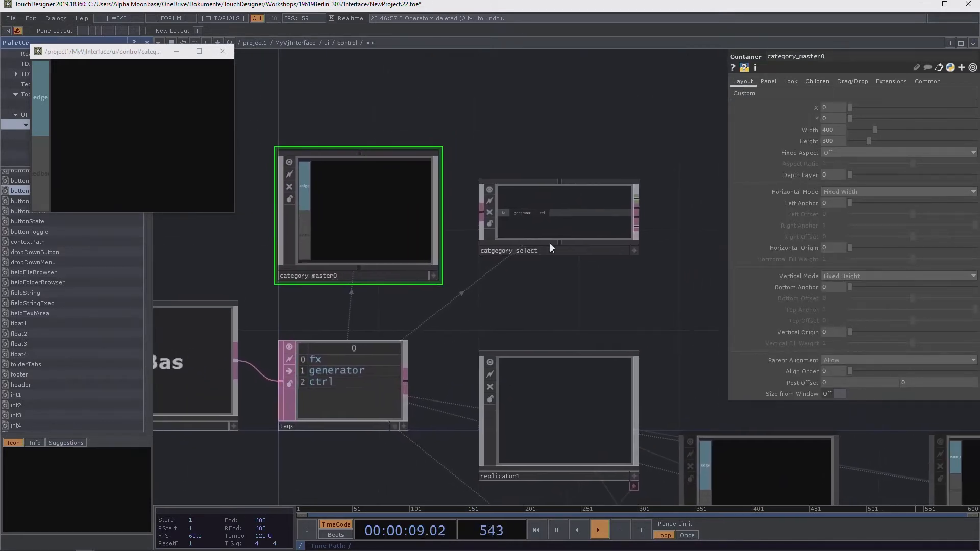
click(575, 226)
scroll(575, 226, up, 3)
click(730, 81)
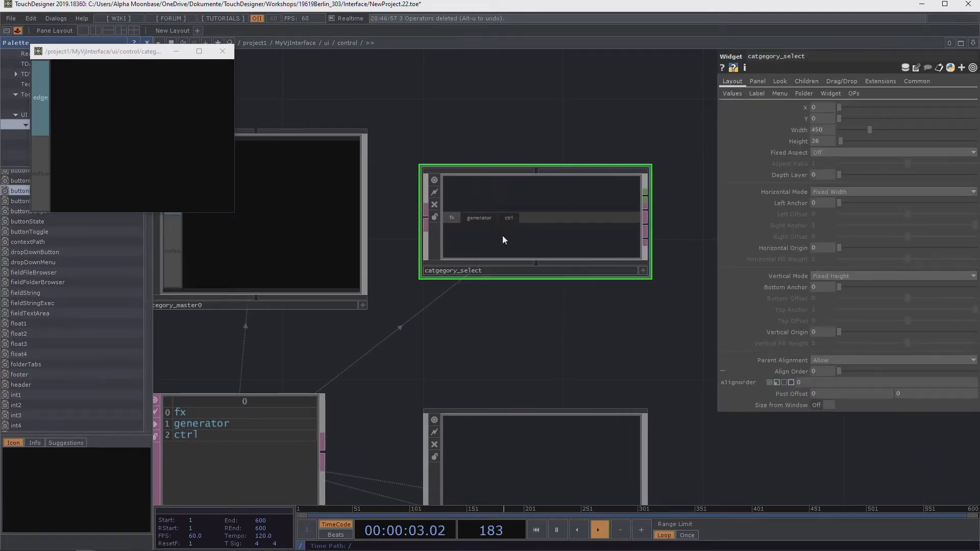
click(851, 191)
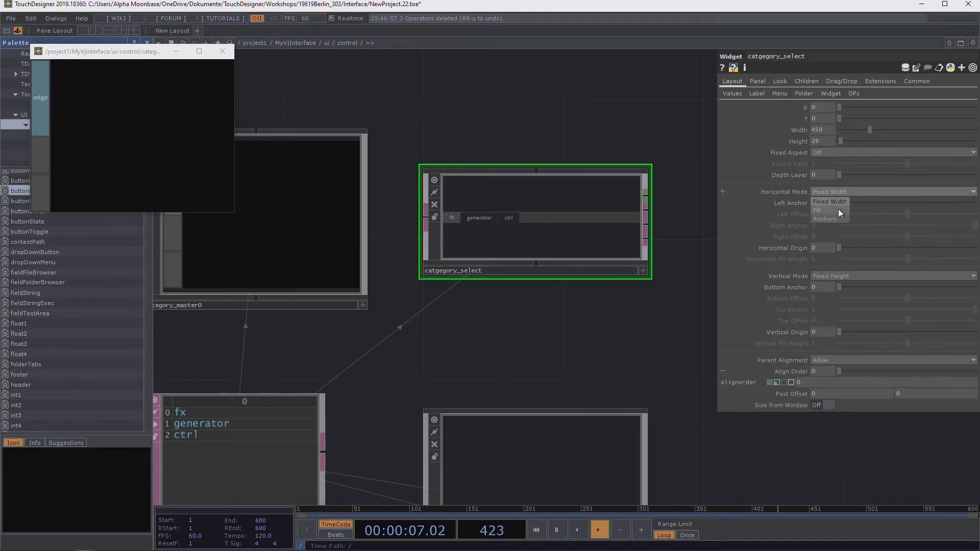
click(838, 209)
Step: Close the floating category viewer and open a floating view of the control container from the ui network
click(222, 51)
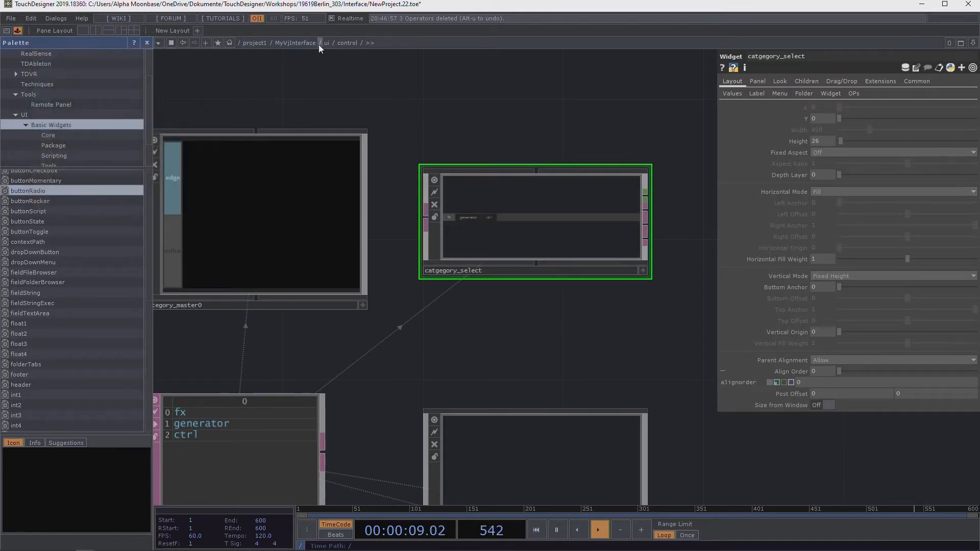
click(319, 45)
right_click(419, 227)
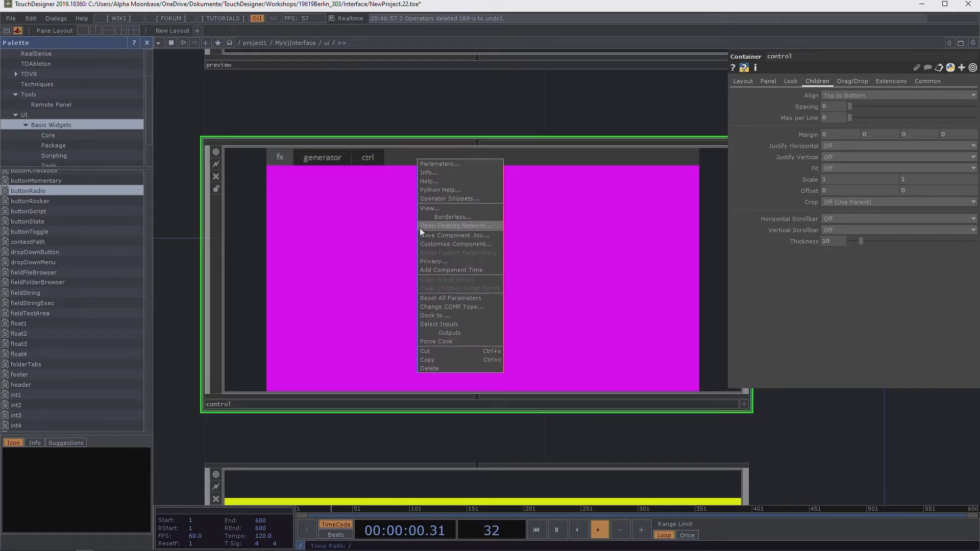
click(443, 207)
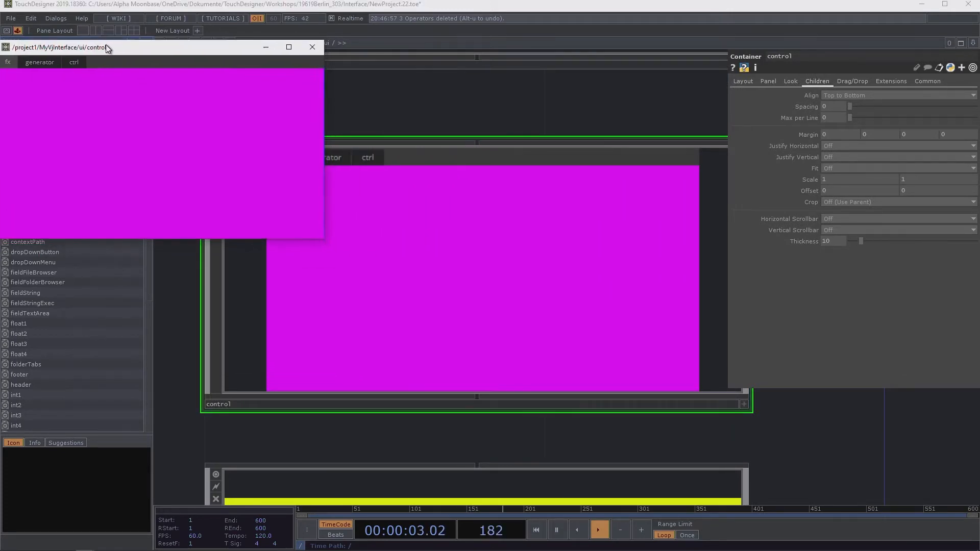
Step: Go back inside the control network and test switching between fx, generator and ctrl in the floating control view
key(i)
click(43, 62)
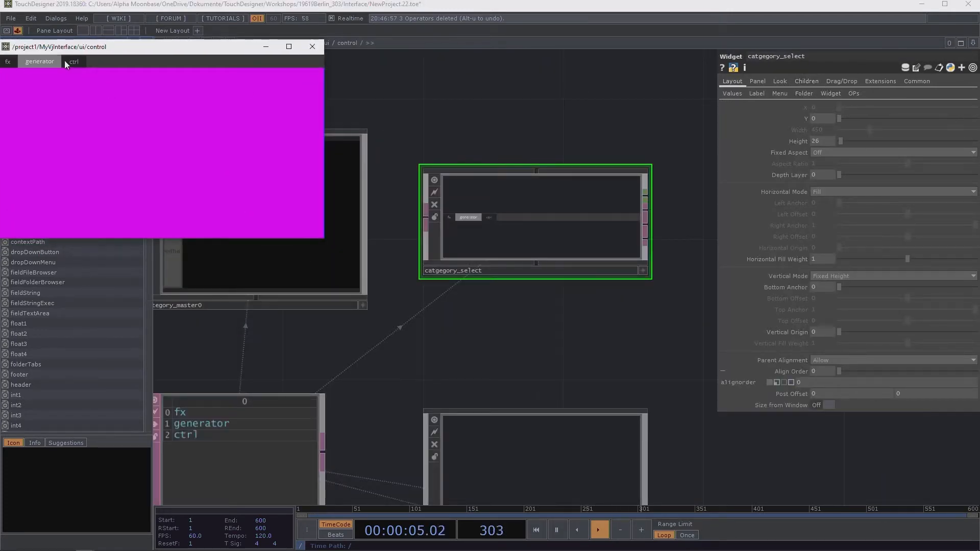
click(72, 61)
click(42, 61)
click(9, 62)
click(43, 62)
click(66, 61)
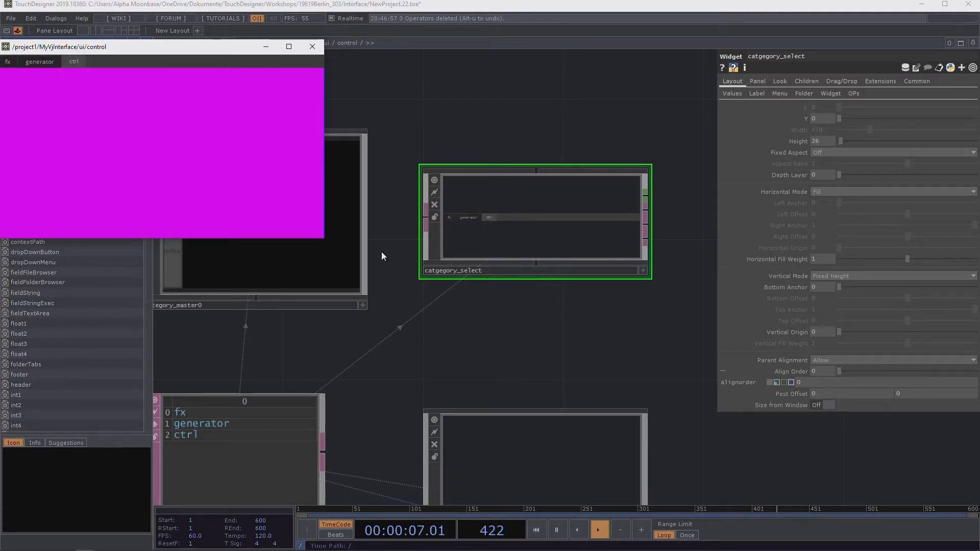
scroll(569, 367, down, 5)
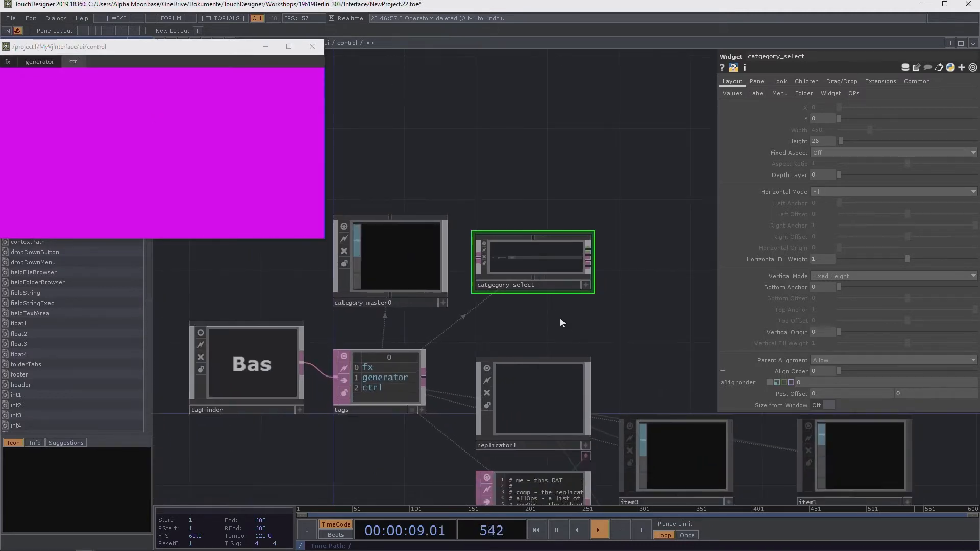
drag(565, 325, 516, 289)
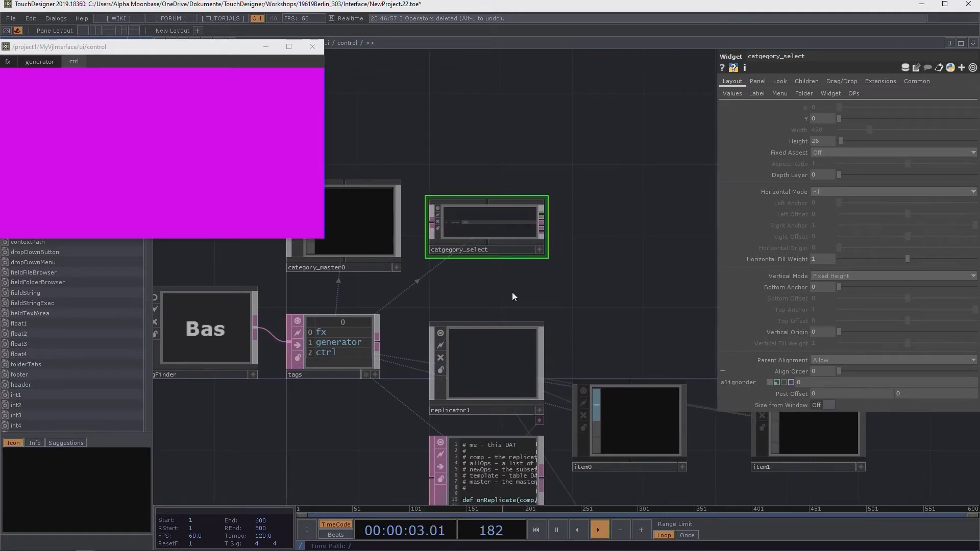
click(44, 65)
click(10, 65)
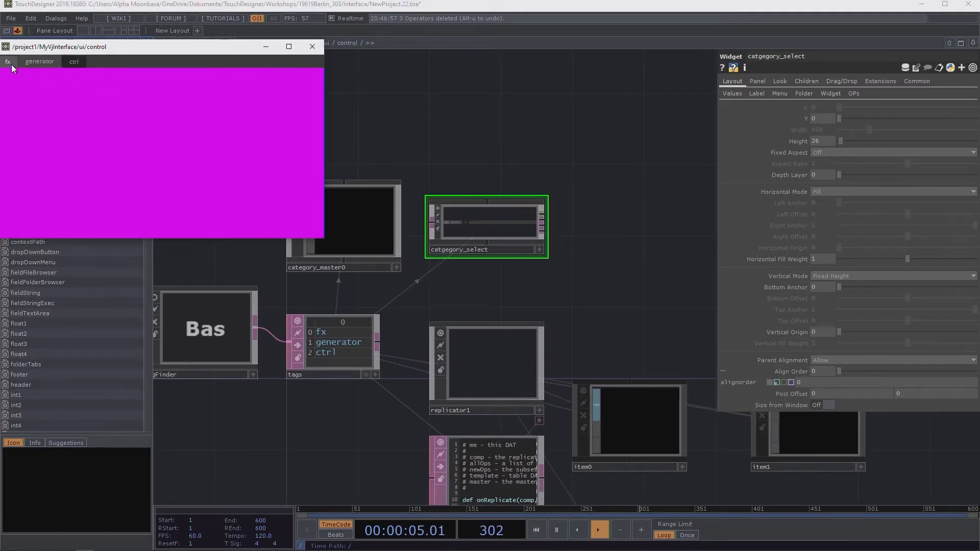
Step: Set the catgegory_select widget's Vertical Mode to Anchors with a Bottom Anchor of .9
click(540, 289)
drag(539, 290, 636, 298)
scroll(451, 228, up, 5)
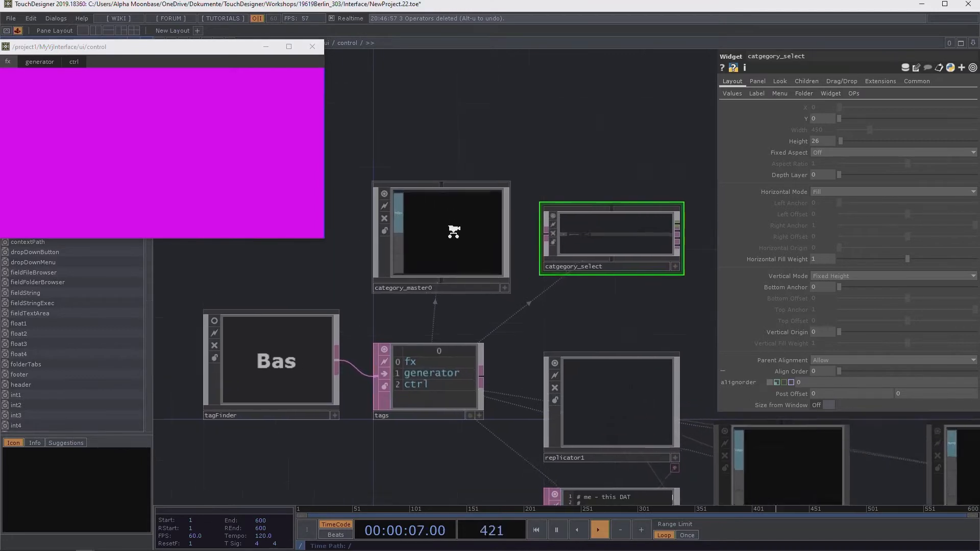
drag(657, 154, 564, 173)
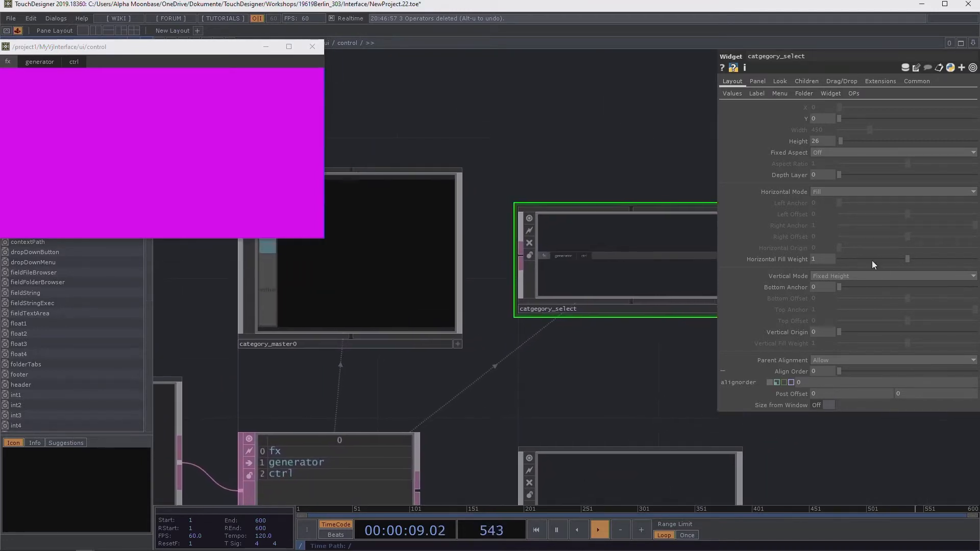
click(863, 278)
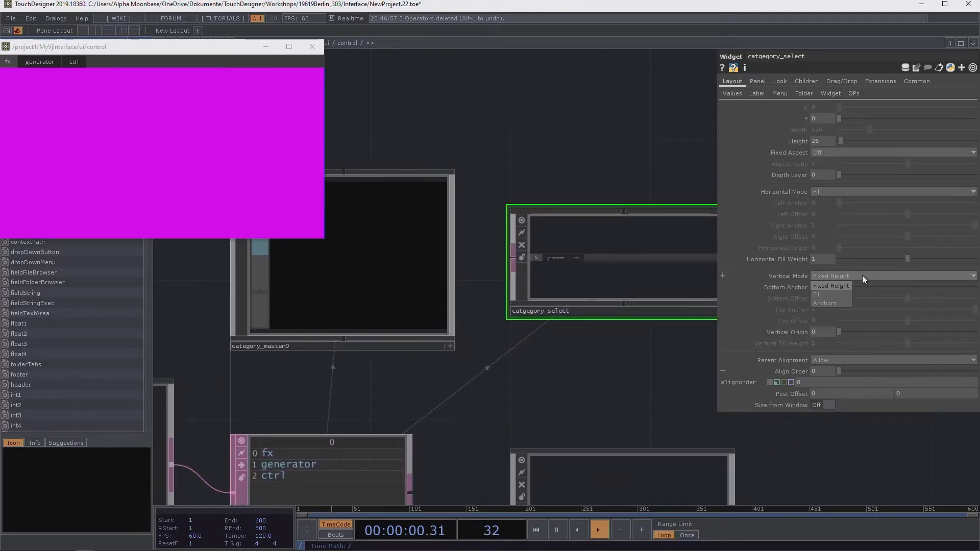
click(829, 304)
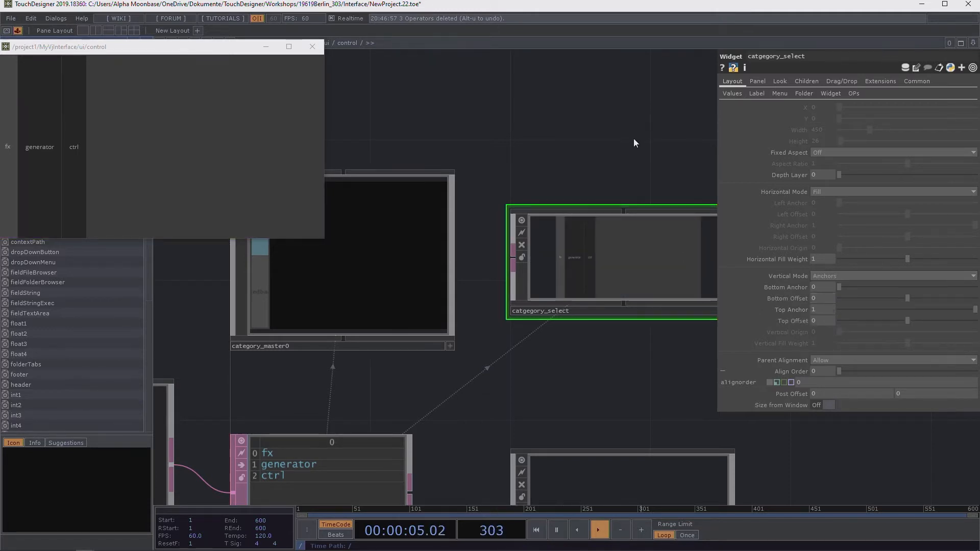
drag(633, 139, 599, 149)
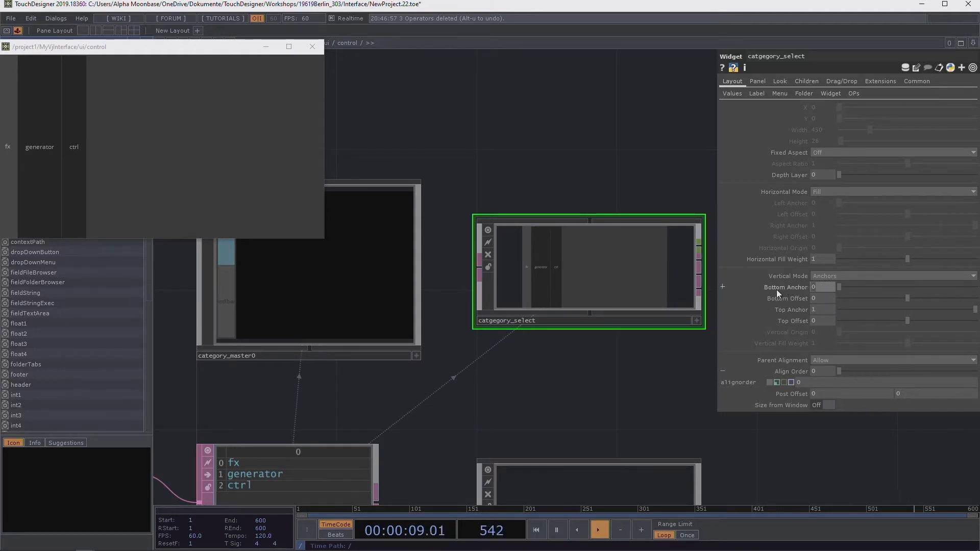
text(.9)
key(Return)
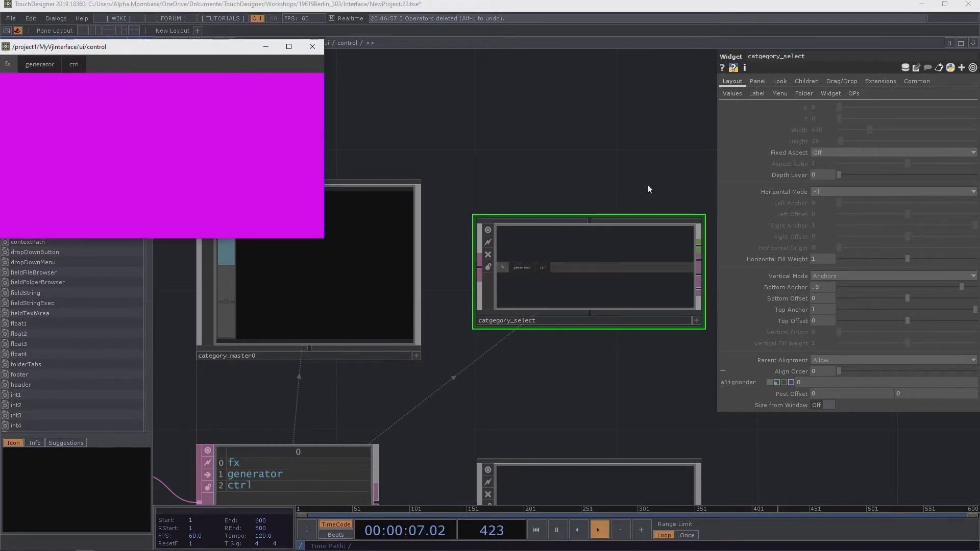
scroll(635, 178, down, 4)
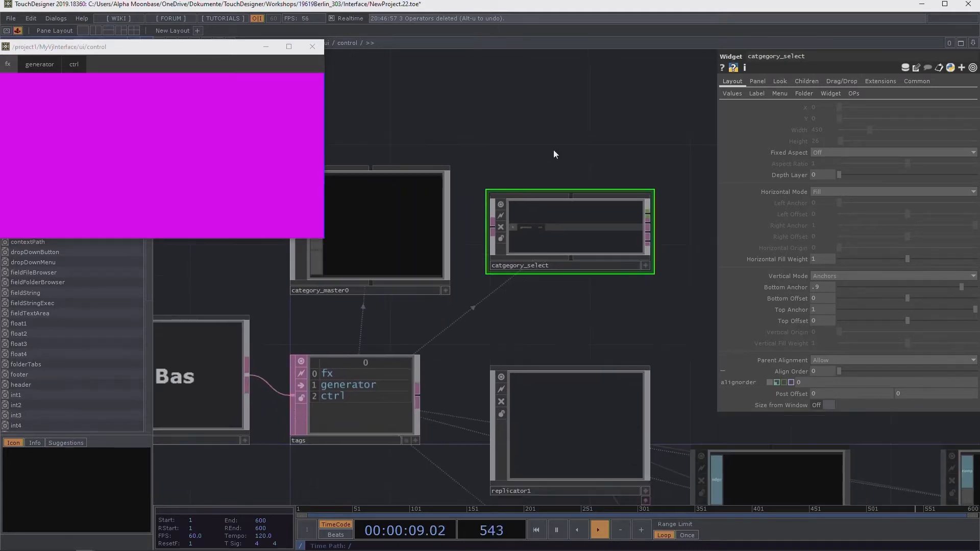
Step: Set the category_master0 container's Horizontal Mode to Fill
drag(554, 154, 624, 186)
scroll(442, 249, up, 2)
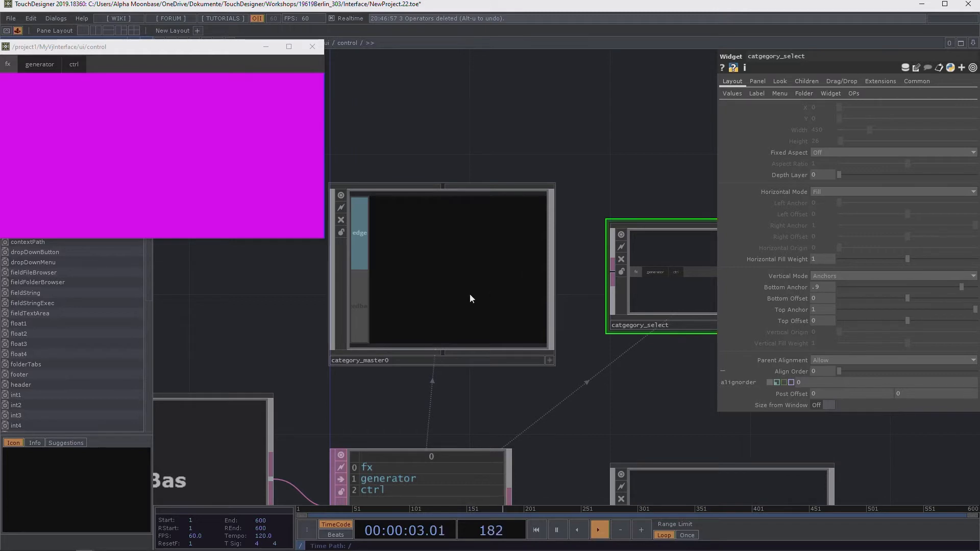
click(448, 270)
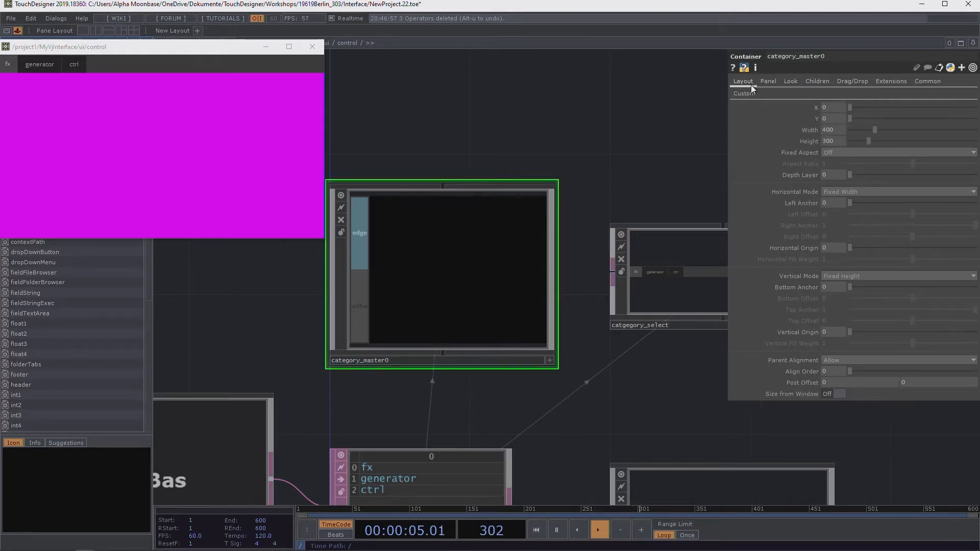
click(859, 194)
click(845, 211)
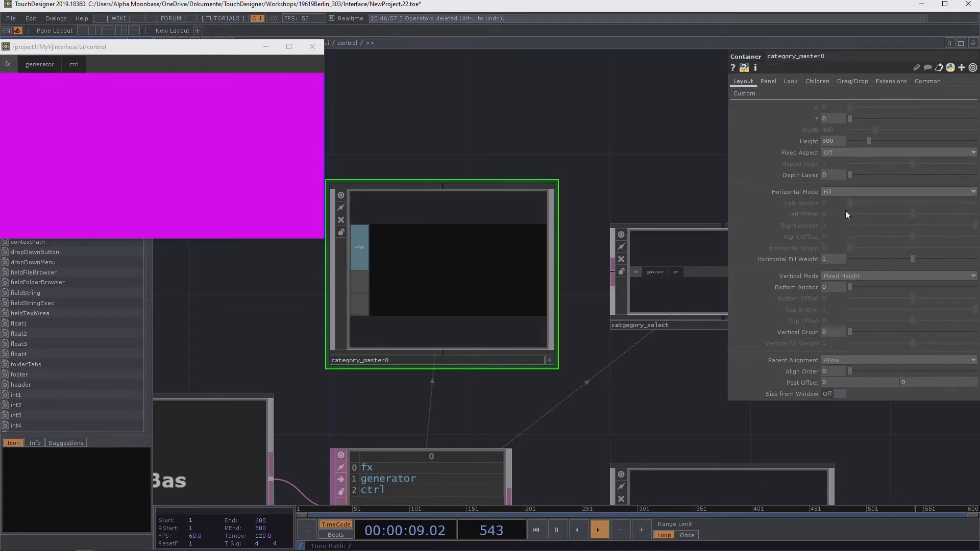
Step: Set category_master0's Vertical Mode to Anchors with a Top Anchor of .9
click(855, 276)
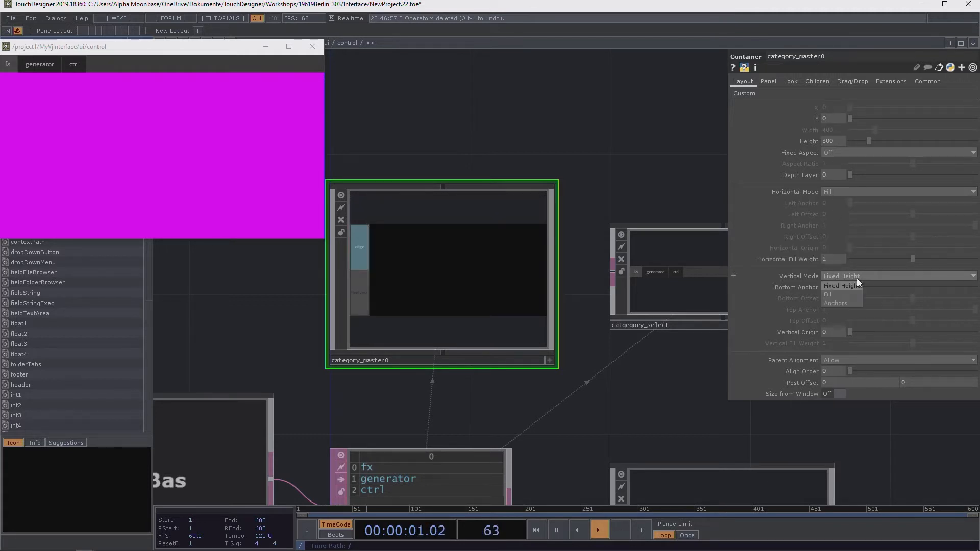
click(844, 303)
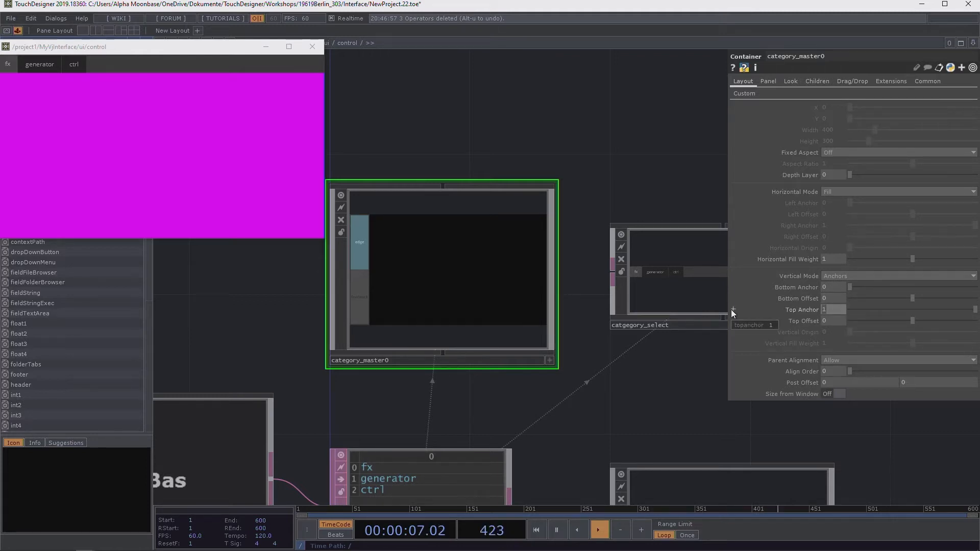
text(.9)
key(Return)
drag(601, 143, 518, 186)
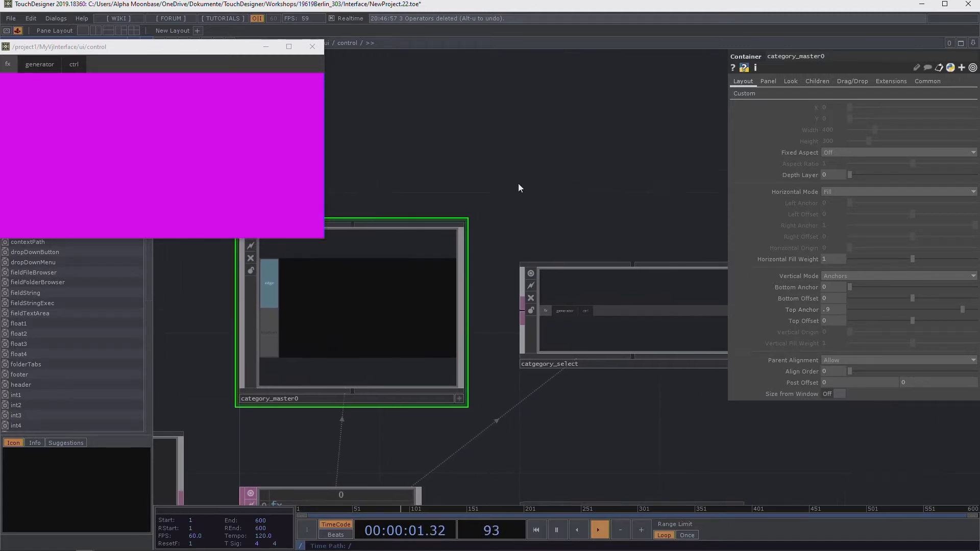
Step: Turn on Display for category_master0 to preview it in the floating control view
click(791, 81)
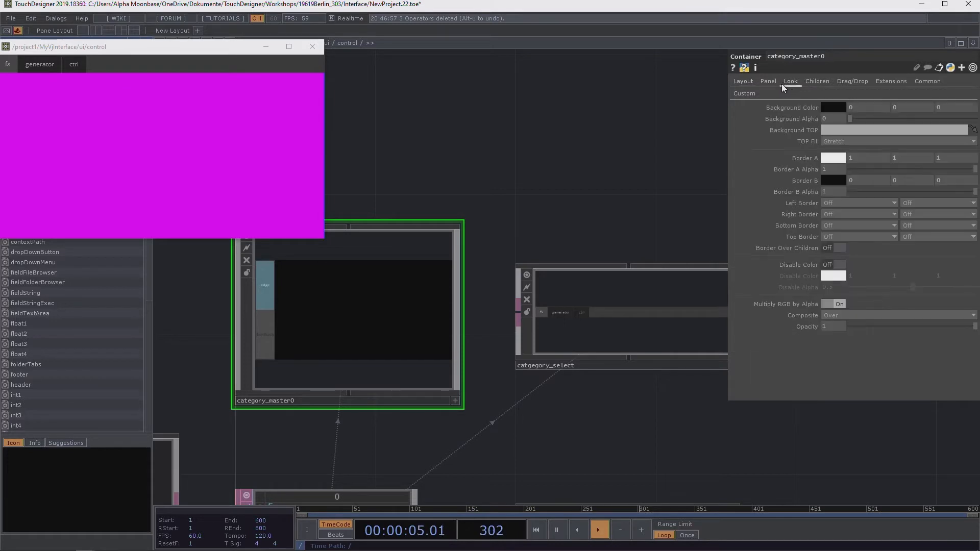
click(769, 82)
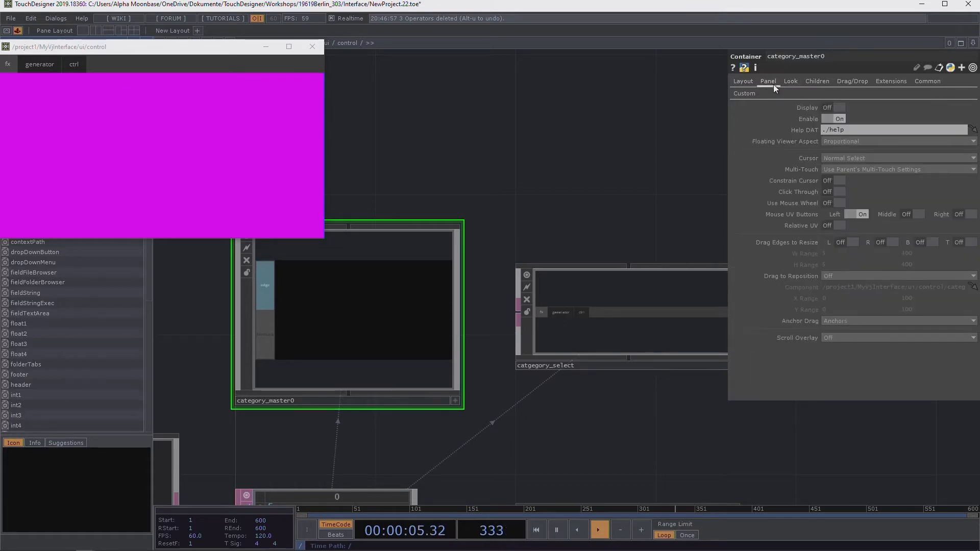
click(836, 107)
click(837, 107)
scroll(559, 260, down, 3)
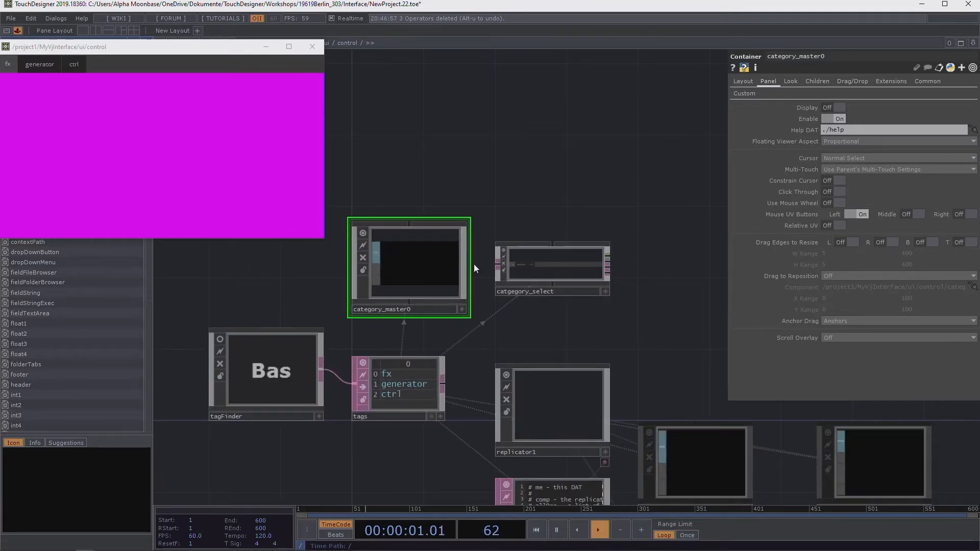
click(745, 84)
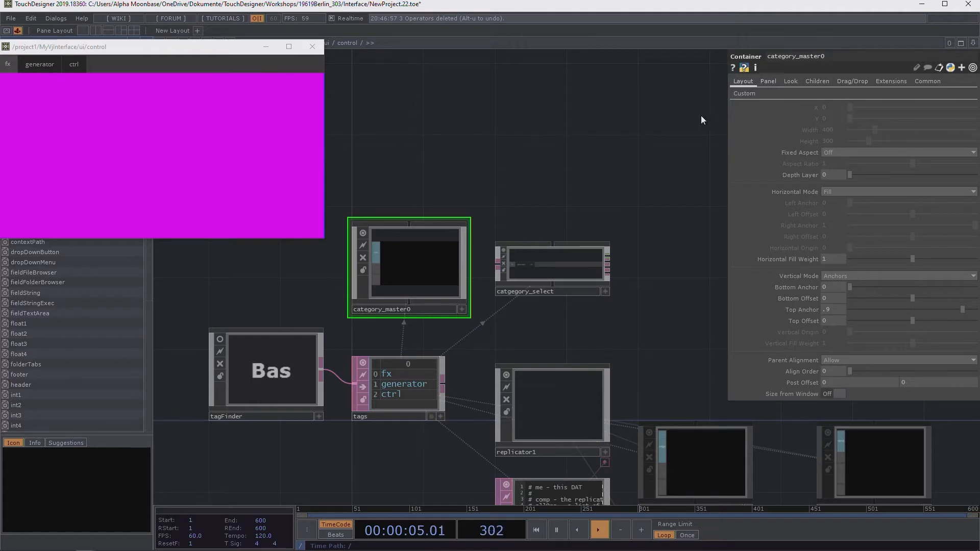
click(771, 82)
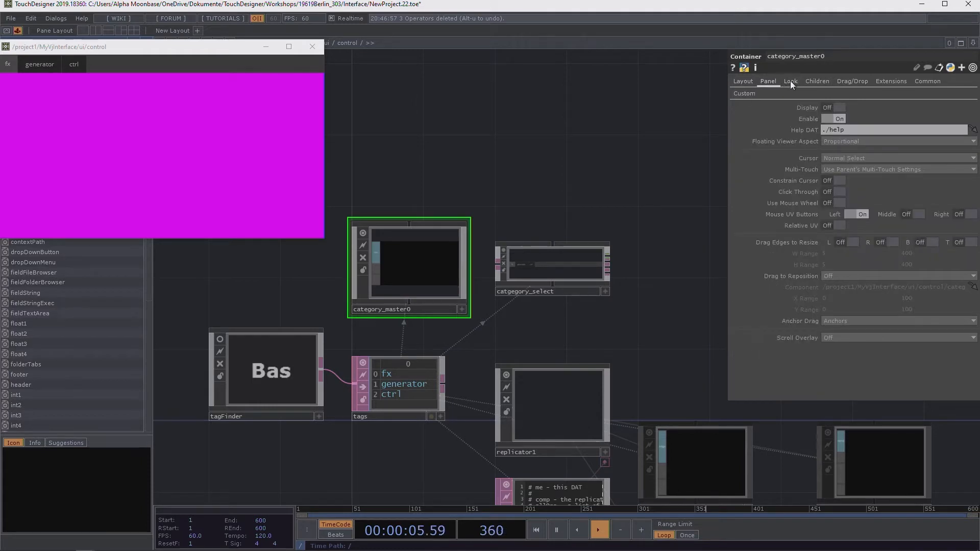
click(835, 107)
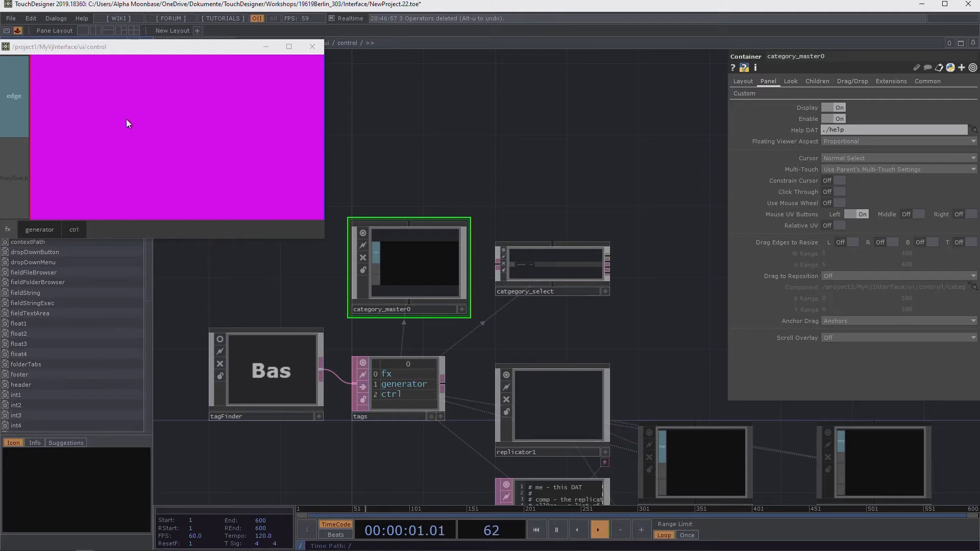
Step: Check catgegory_select's layout, then go up to the ui network and set the control container's child Align to None
scroll(413, 295, up, 3)
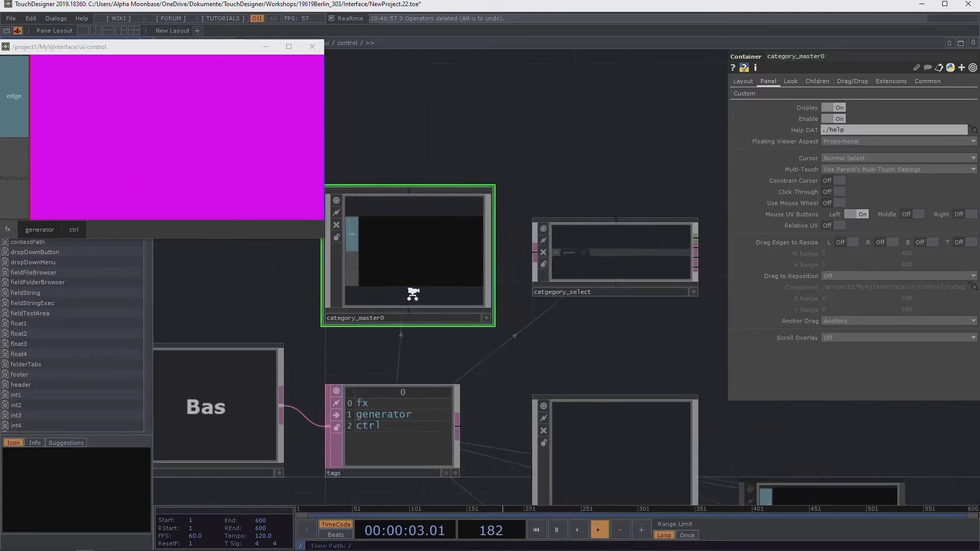
scroll(412, 295, up, 2)
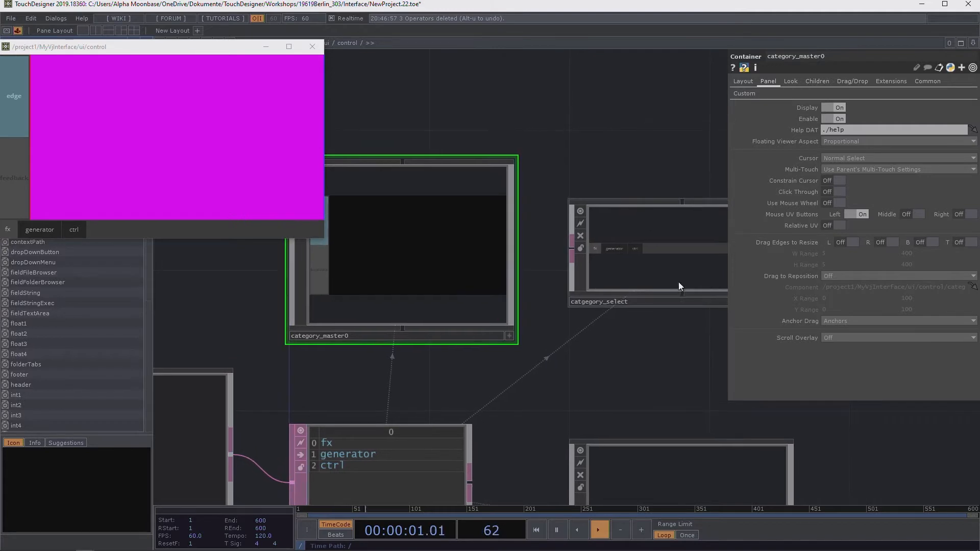
click(657, 222)
drag(635, 186, 615, 209)
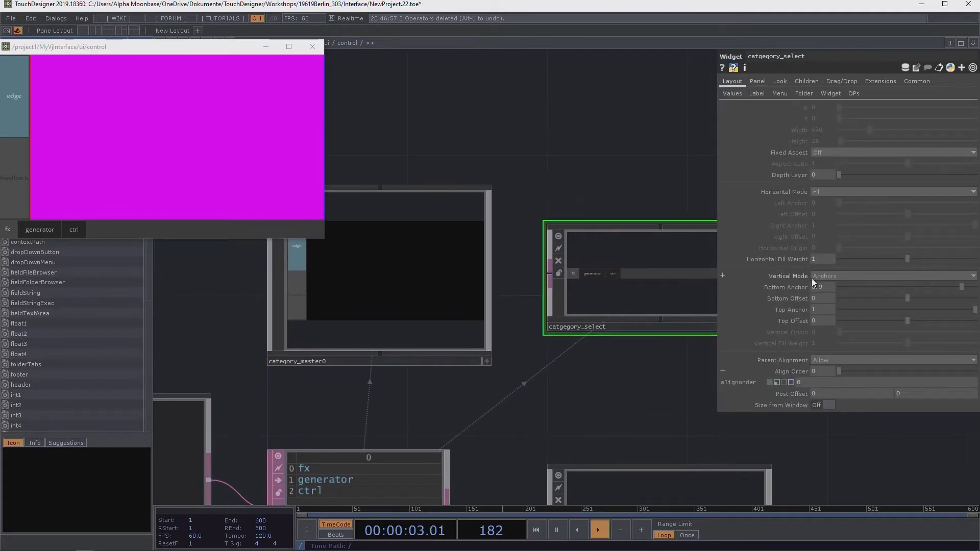
drag(525, 183, 553, 199)
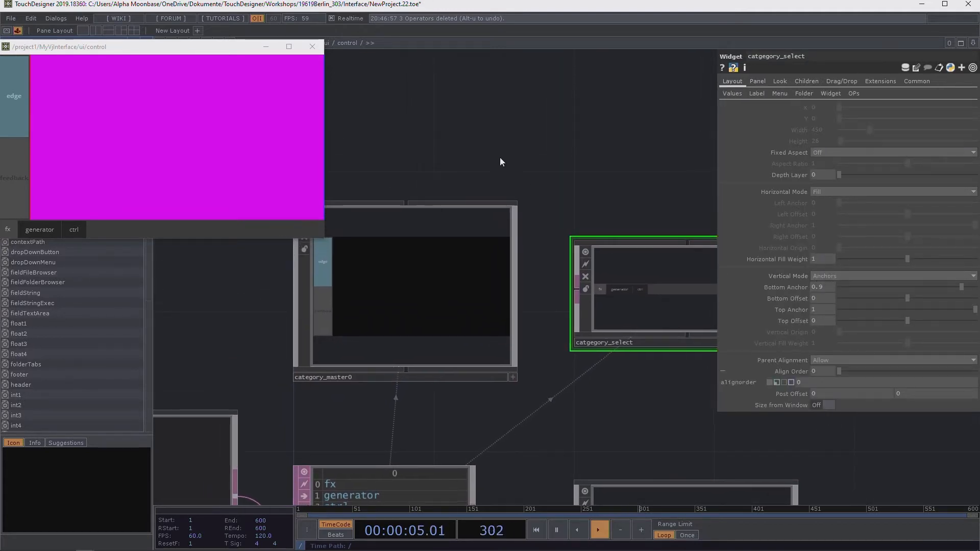
drag(229, 46, 232, 87)
click(327, 43)
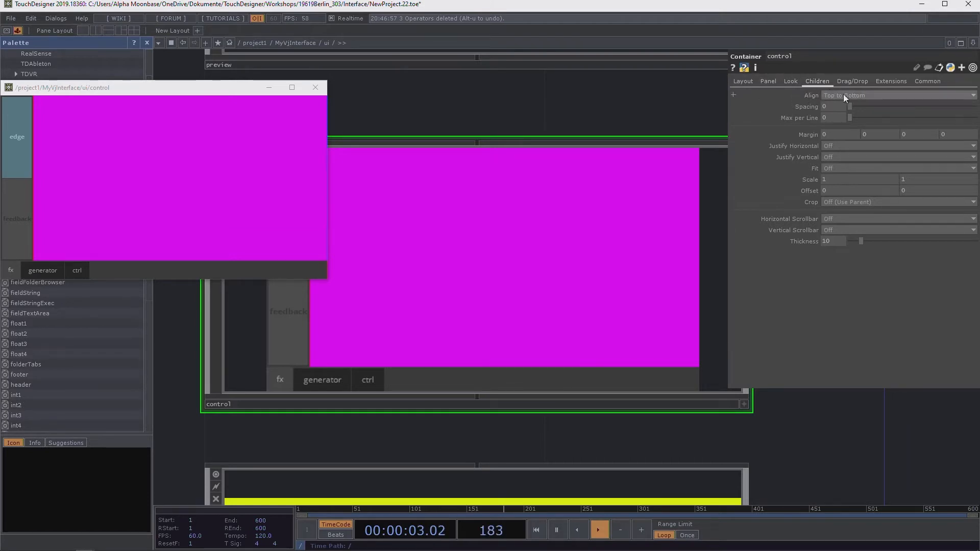
click(874, 91)
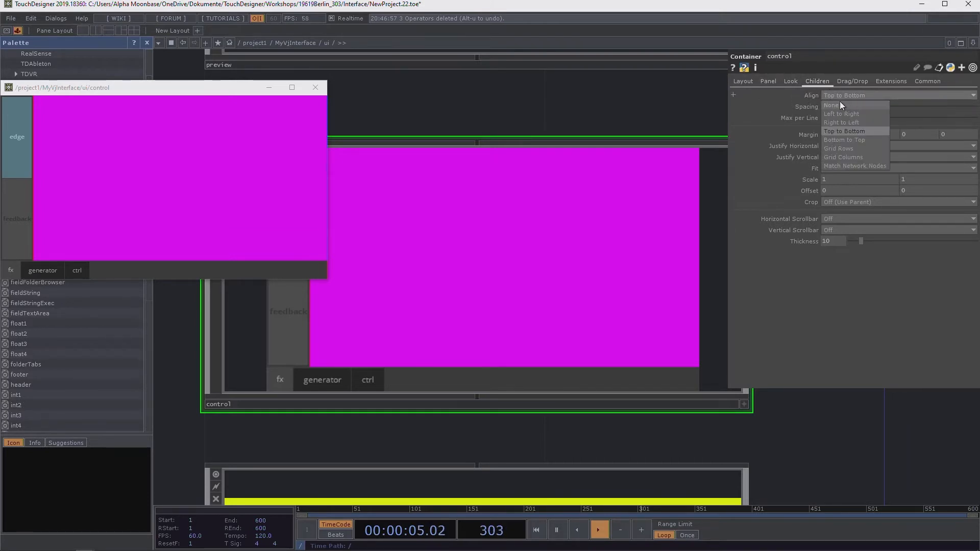
click(840, 101)
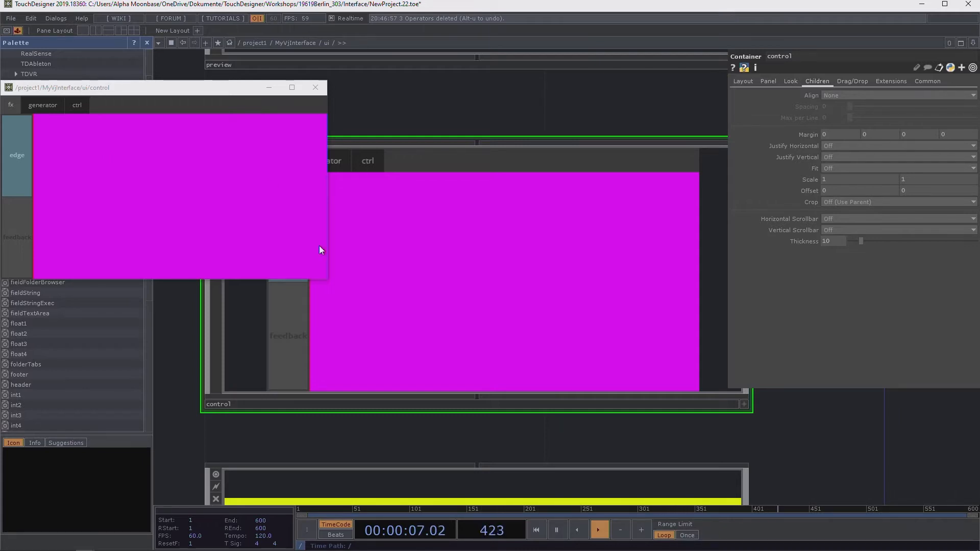
Step: Go back inside the control network and examine the vertical anchor settings of catgegory_select and category_master0
key(i)
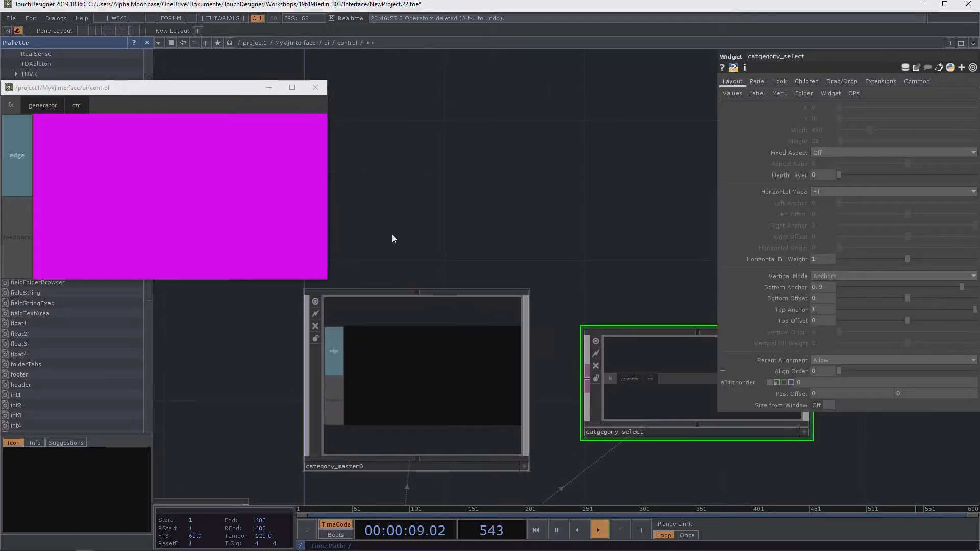
drag(602, 290, 479, 231)
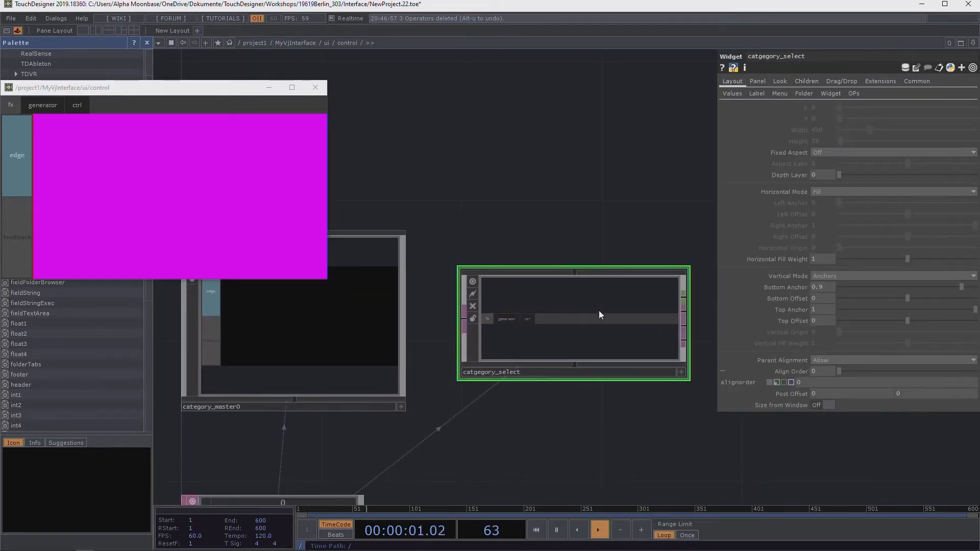
click(819, 309)
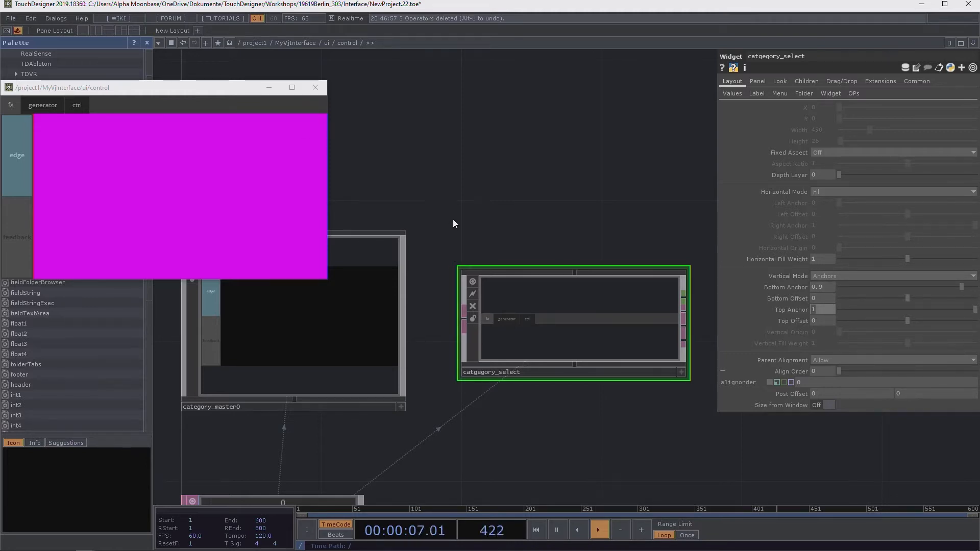
drag(452, 219, 547, 222)
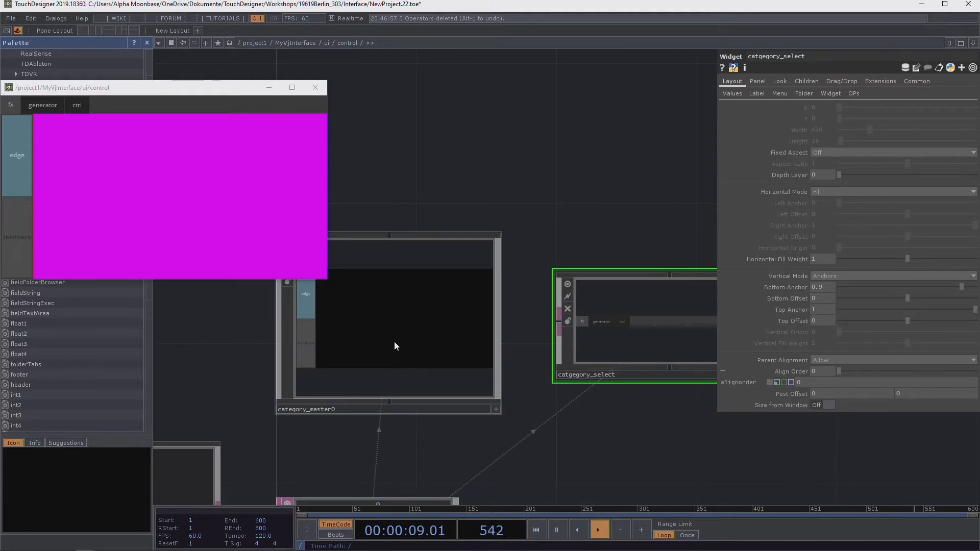
click(400, 323)
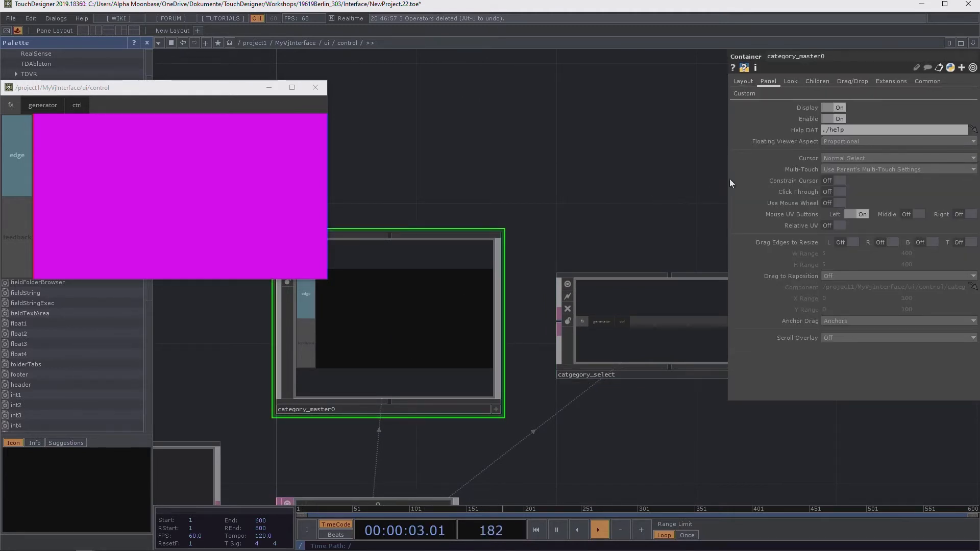
click(734, 94)
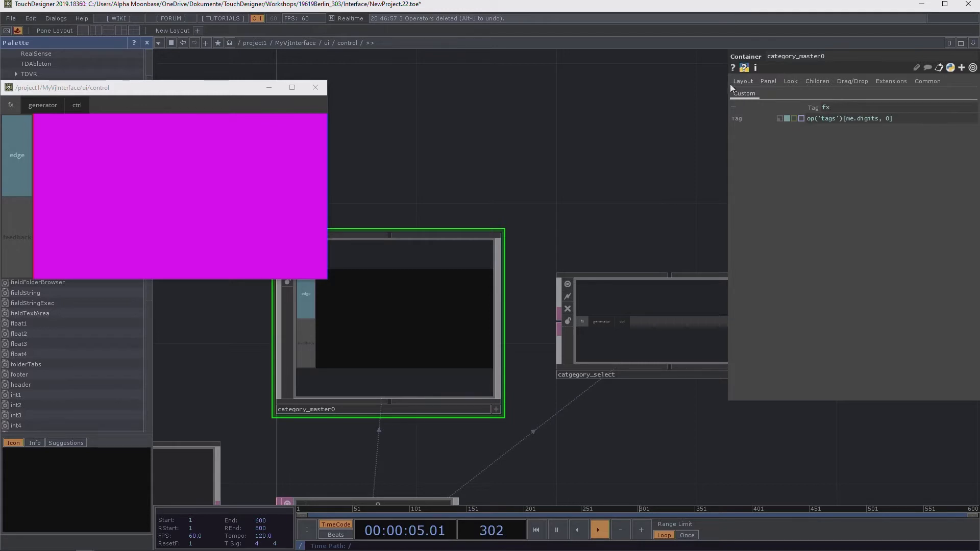
click(743, 82)
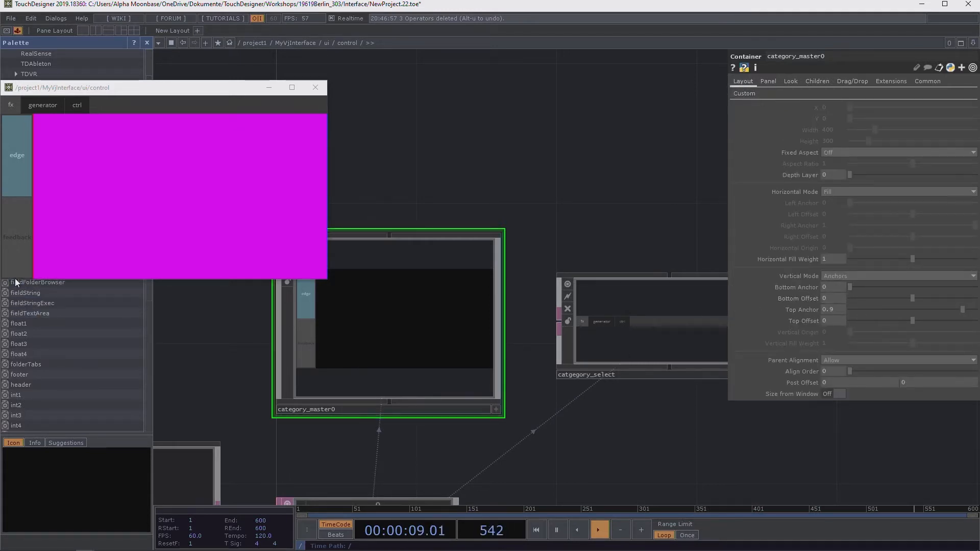
click(835, 307)
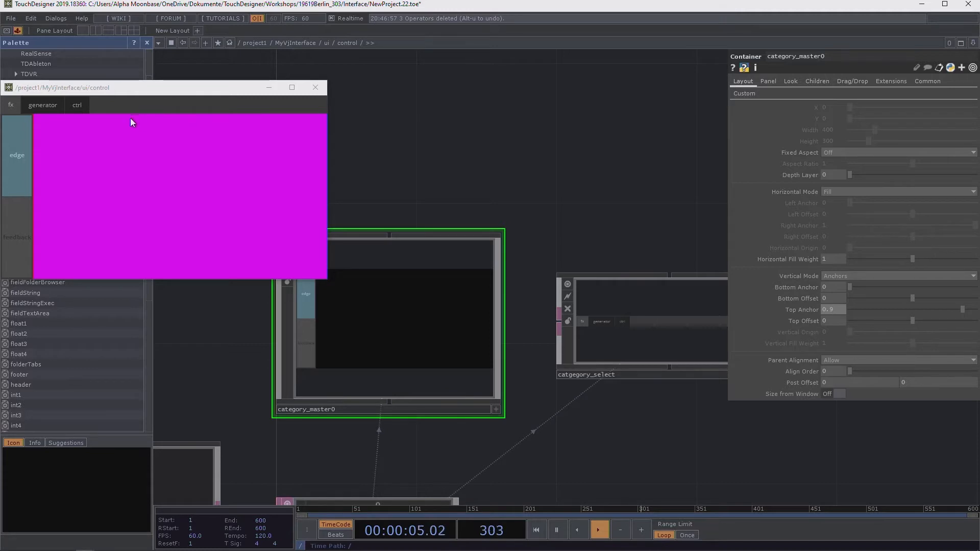
Step: Test the generator, ctrl and fx categories in the floating control view above the displayed master container
click(37, 108)
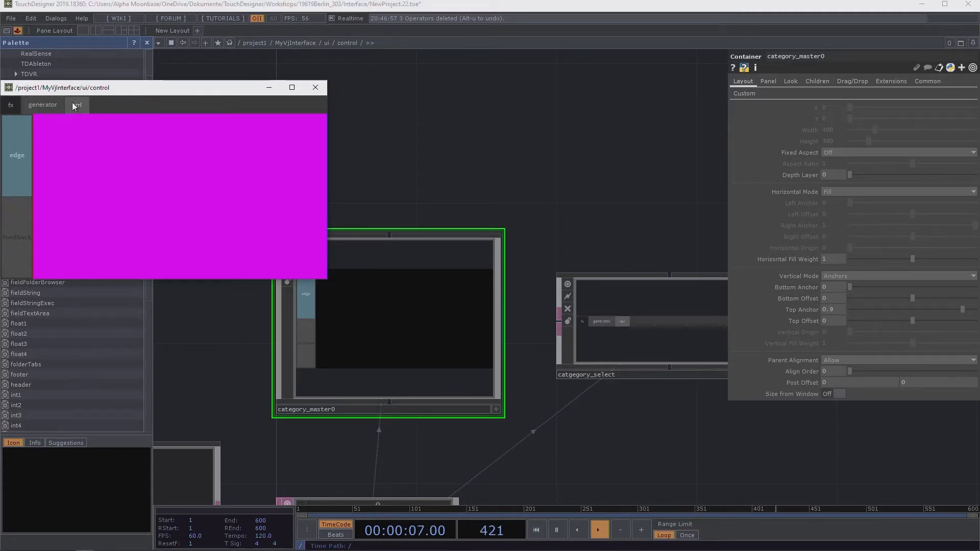
click(73, 103)
click(13, 107)
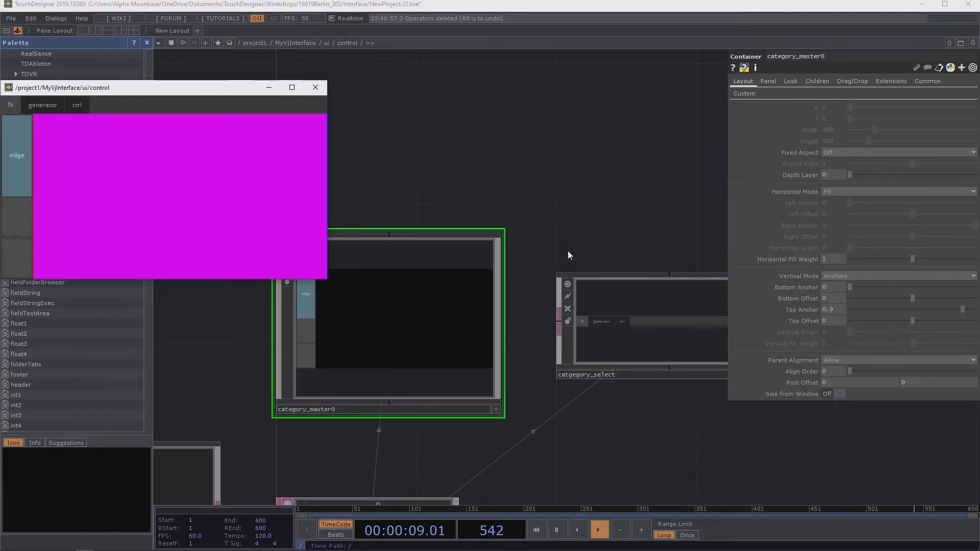
Step: Move the catgegory_select node slightly up in the network, beside category_master0
drag(545, 214, 535, 236)
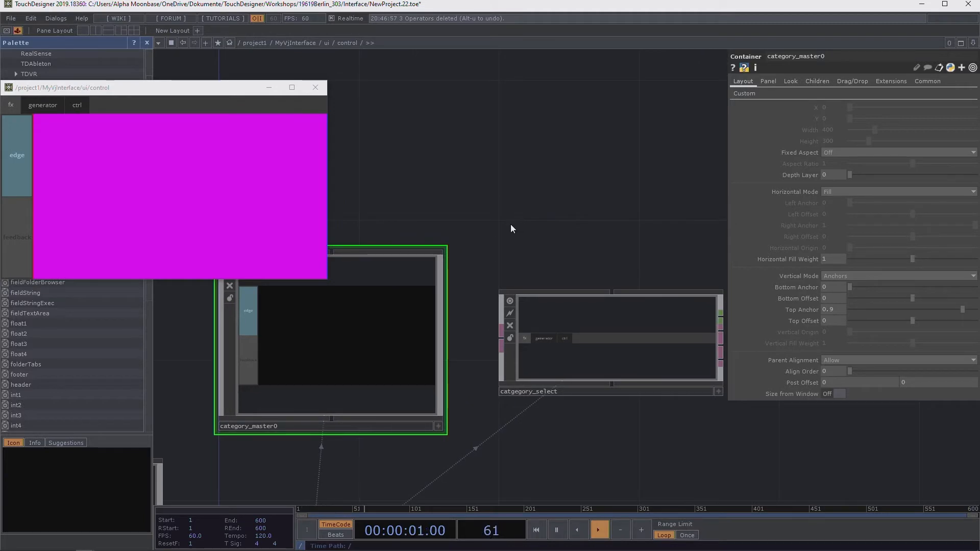
scroll(512, 227, down, 4)
drag(562, 282, 558, 262)
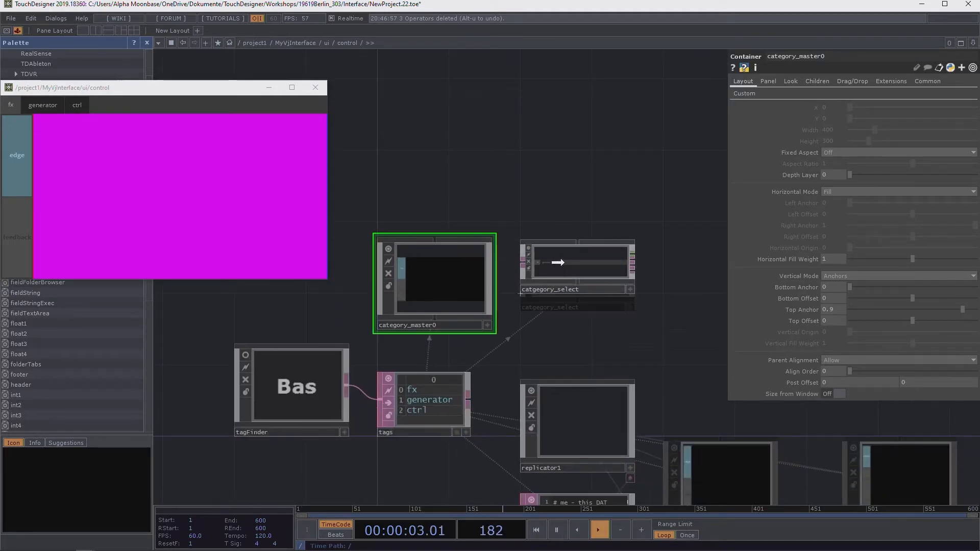
drag(520, 294, 520, 292)
drag(633, 363, 578, 385)
Step: Turn off Display for the category_master0 container
scroll(525, 365, up, 4)
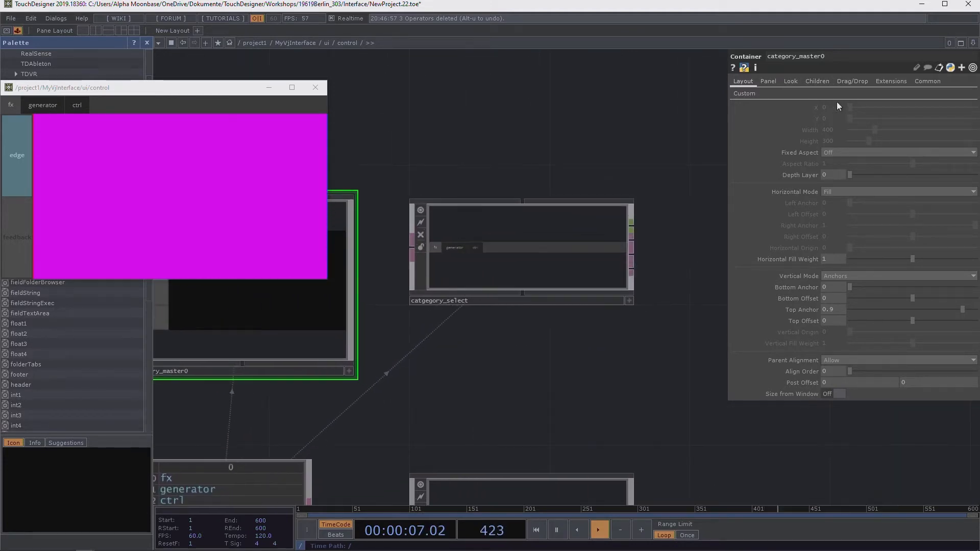
click(791, 83)
click(768, 81)
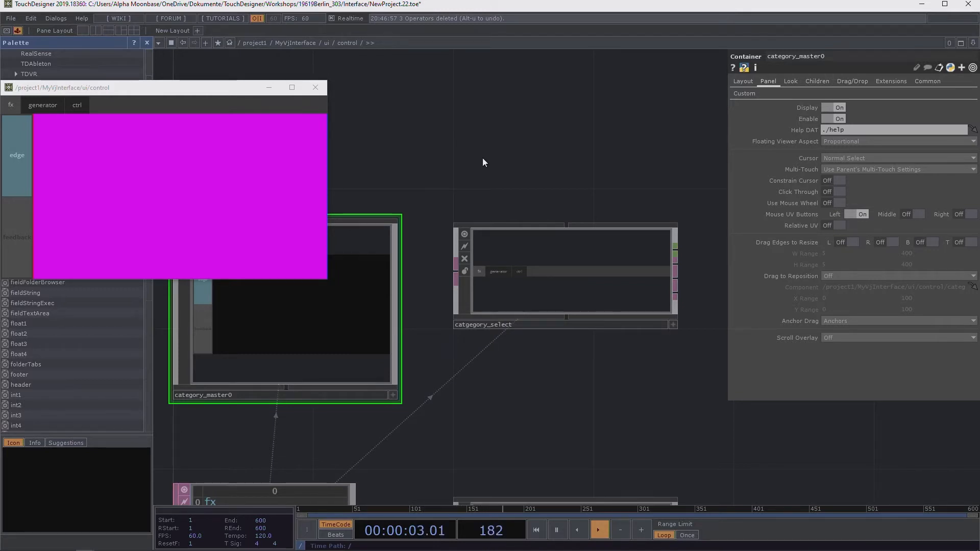
drag(497, 146, 520, 185)
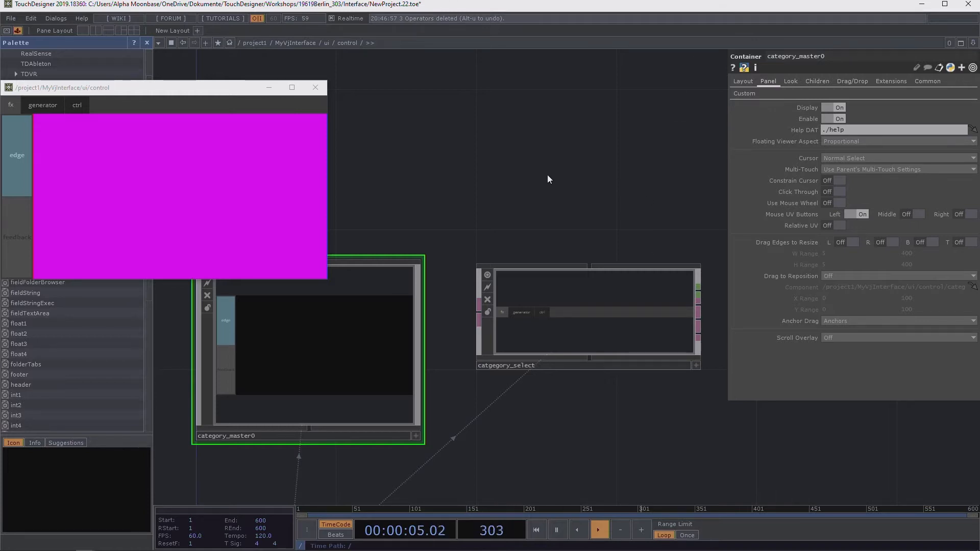
click(837, 109)
drag(555, 186, 510, 161)
scroll(509, 158, down, 5)
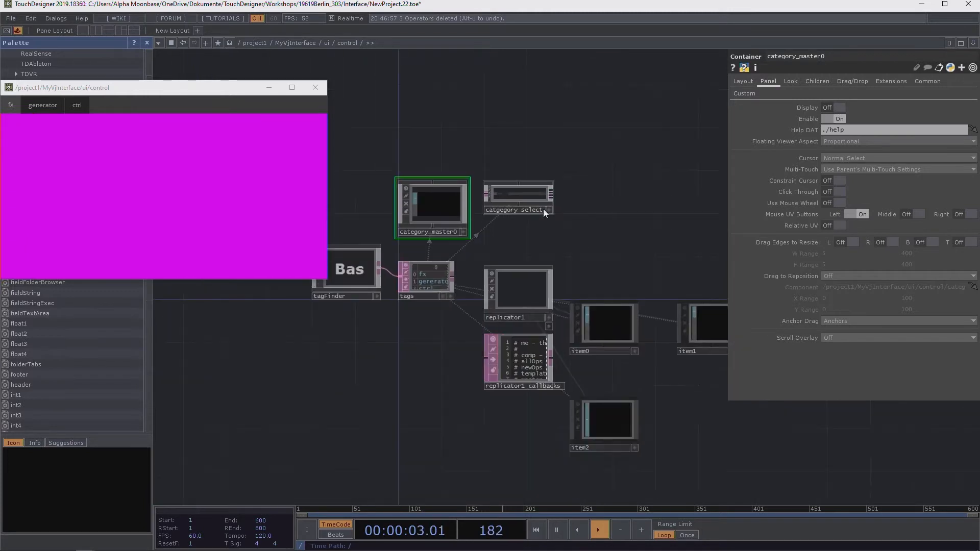
Step: Add a Select COMP to the control network in the free space near catgegory_select
drag(601, 227, 562, 249)
scroll(555, 250, up, 3)
key(Tab)
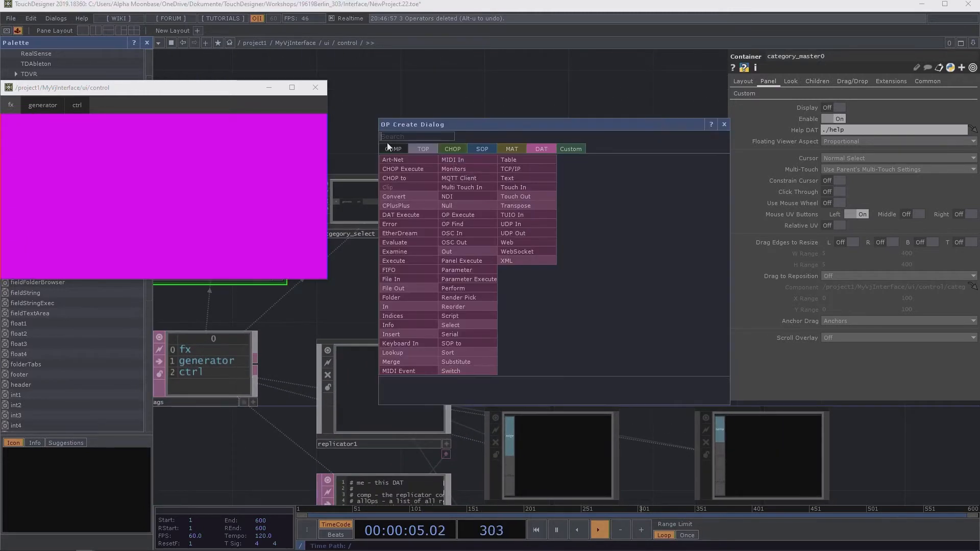
click(386, 149)
text(sele)
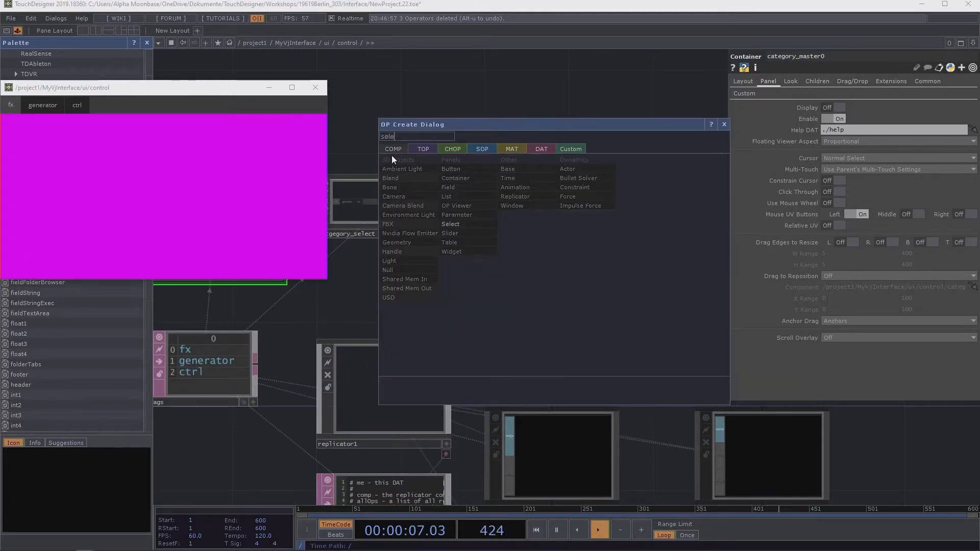
click(461, 221)
click(536, 286)
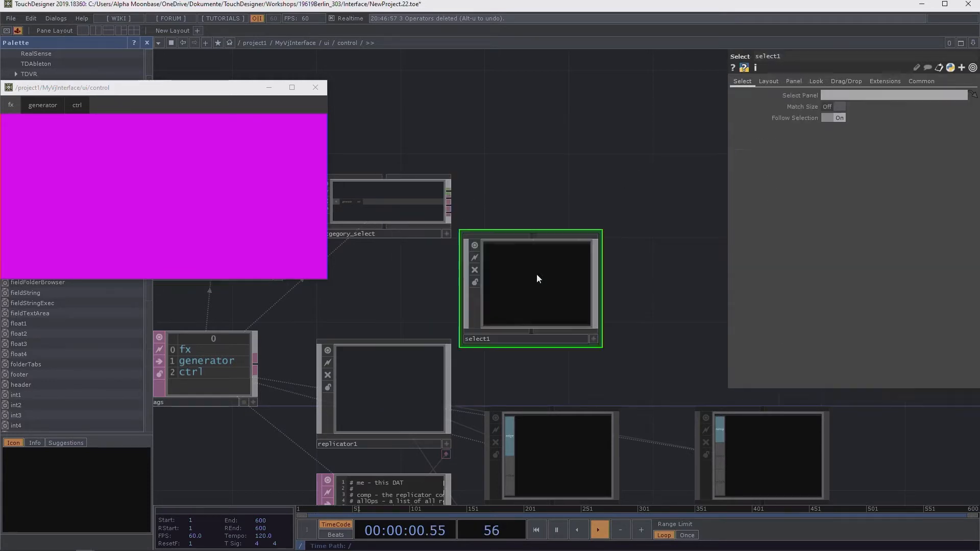
Step: Move catgegory_select higher in the network and place select1 directly beneath it, beside category_master0
drag(566, 179, 621, 184)
drag(443, 197, 439, 109)
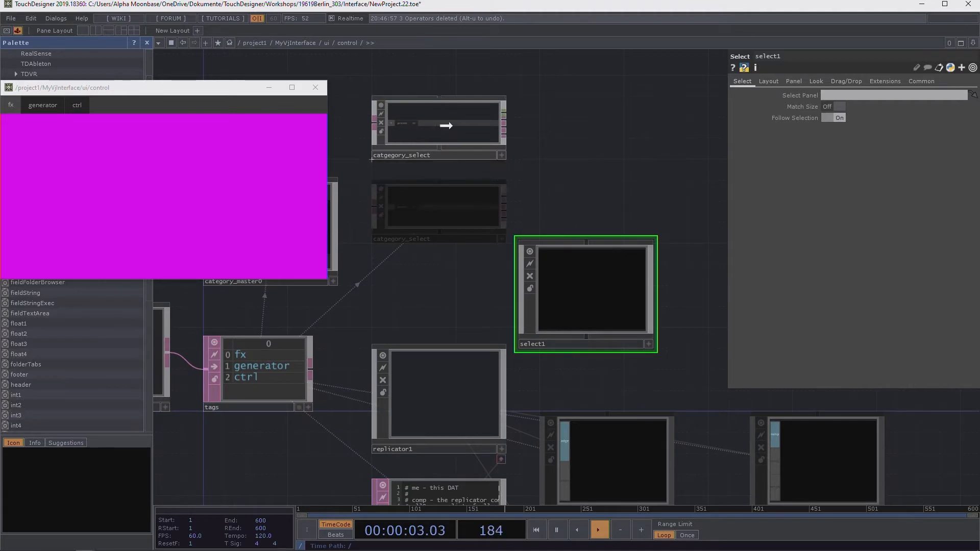
drag(572, 308, 429, 252)
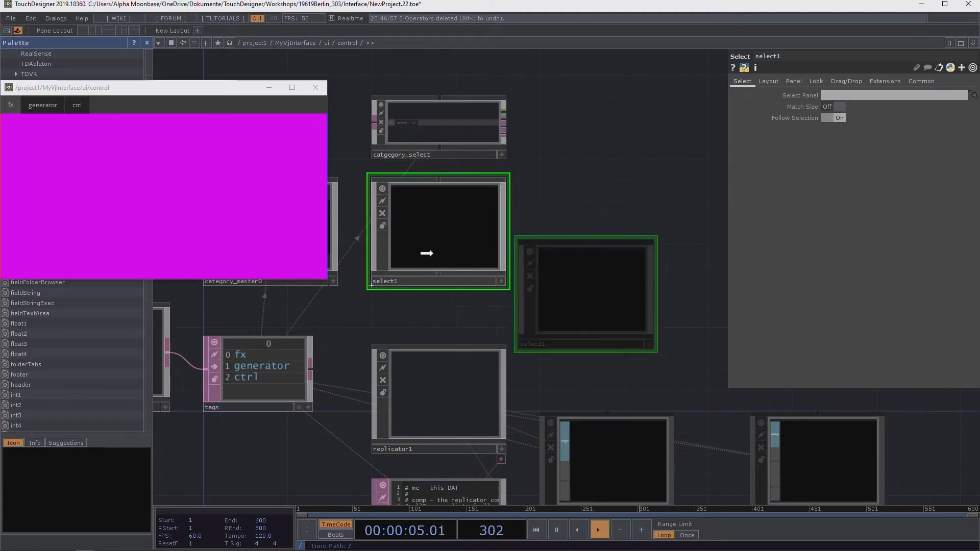
drag(549, 247, 639, 272)
scroll(510, 205, up, 2)
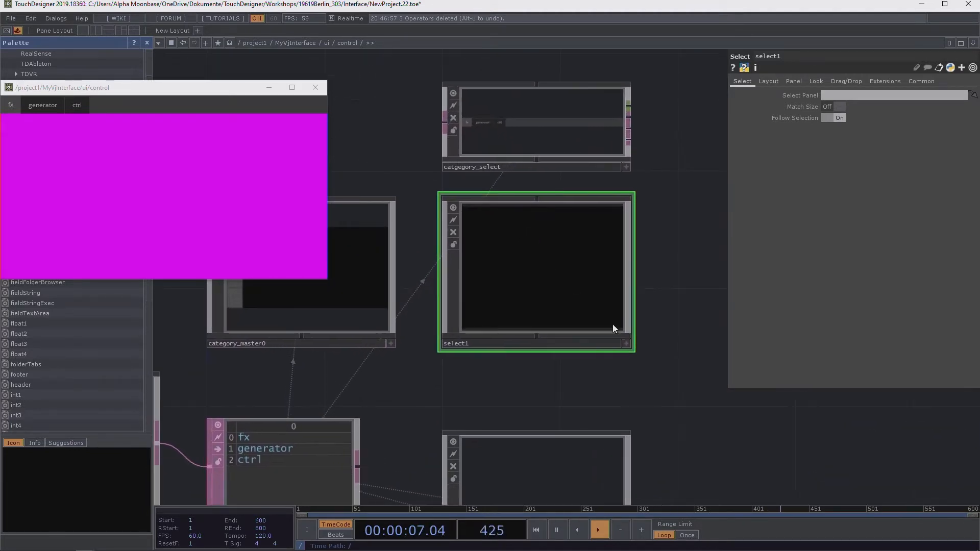
Step: Give select1 a bright green background color (0.364706, 1, 0) with Background Alpha 1
click(816, 81)
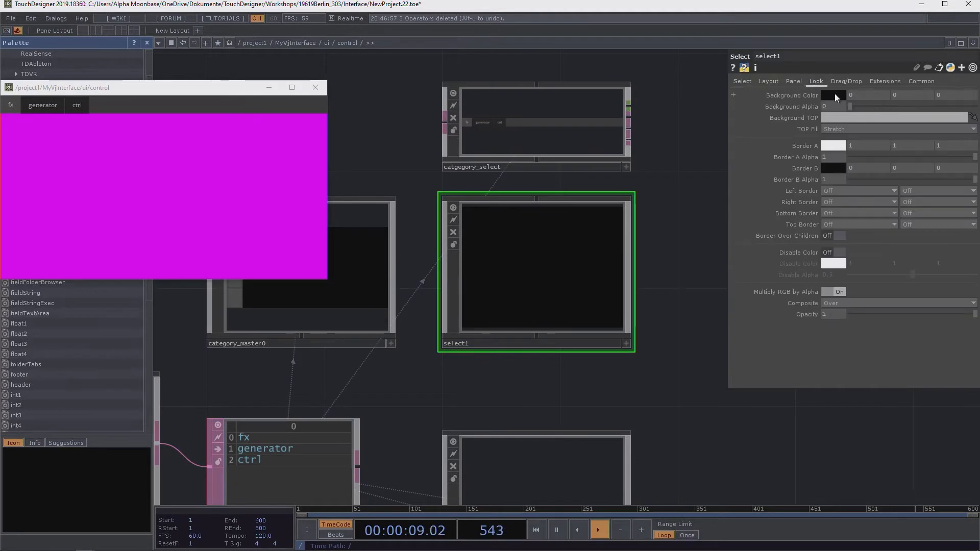
click(832, 96)
click(838, 189)
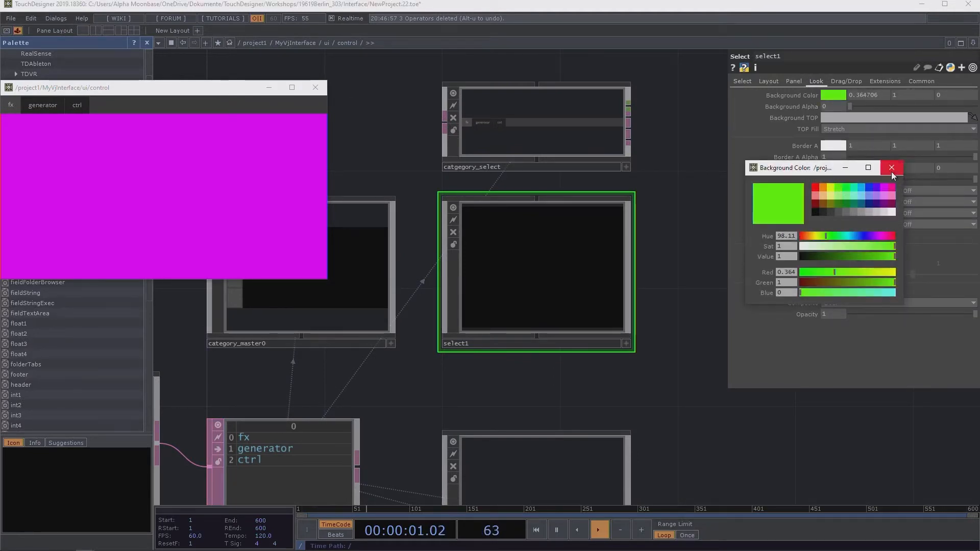
click(891, 169)
drag(857, 107, 977, 108)
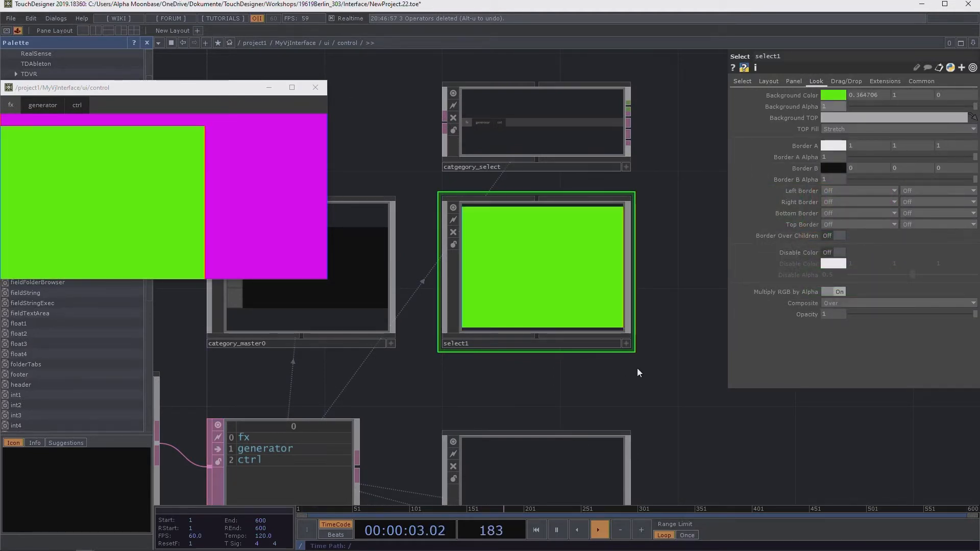
drag(628, 367, 659, 402)
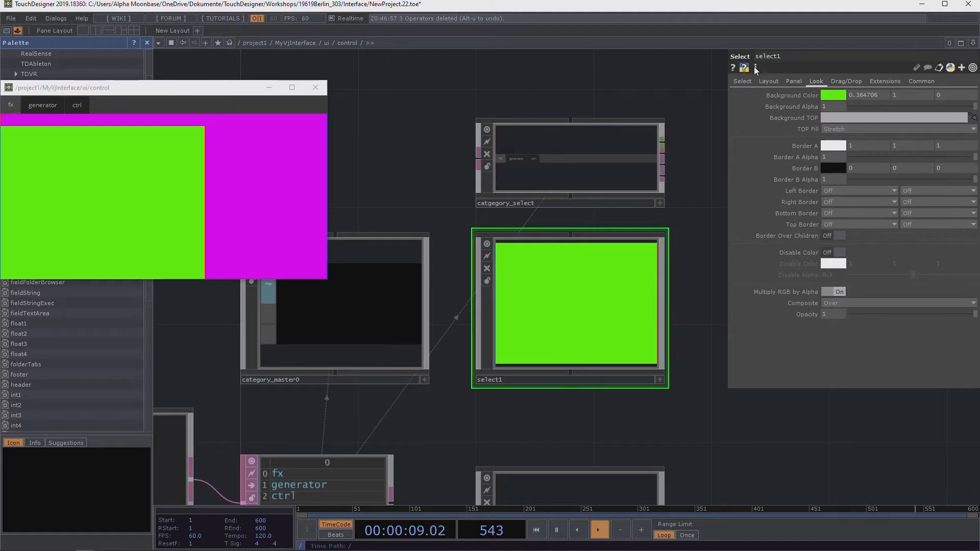
Step: Turn on Match Size for select1
click(774, 81)
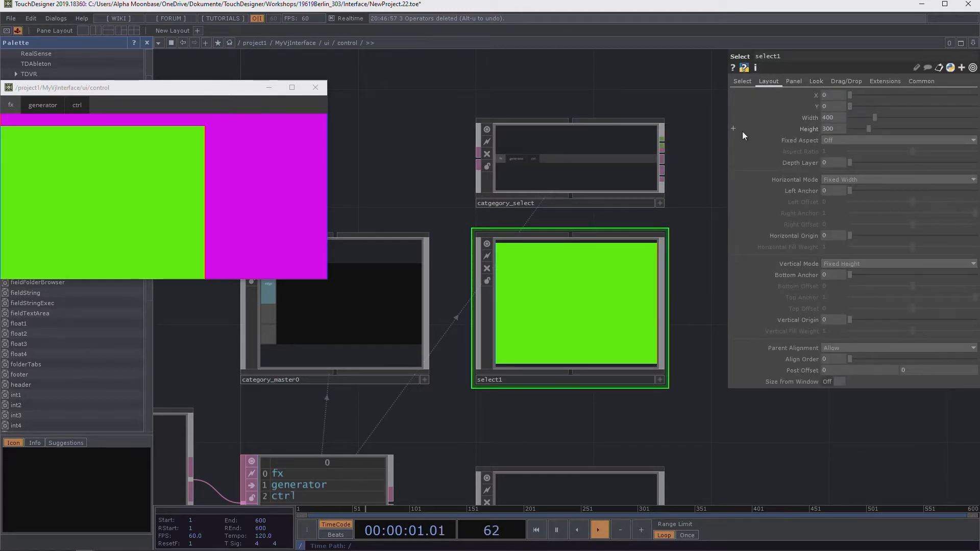
click(743, 81)
drag(668, 195, 620, 150)
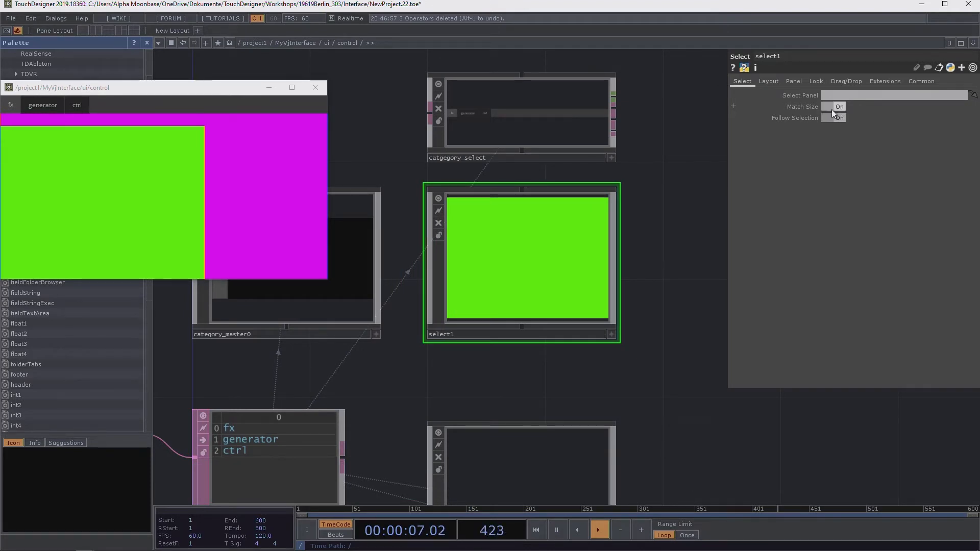
drag(673, 229, 674, 238)
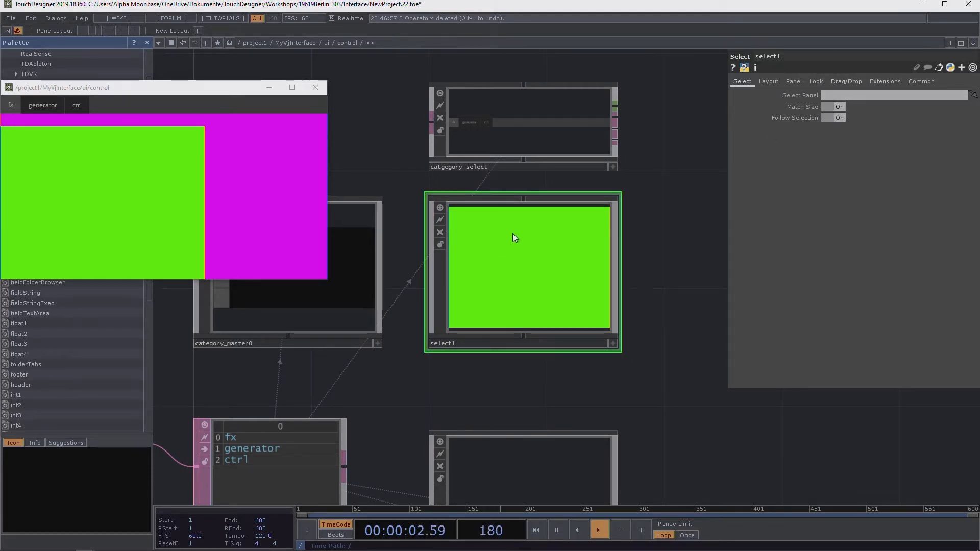
Step: Assign the replicated container item0 as the Select Panel of select1
drag(656, 327, 515, 214)
scroll(599, 231, down, 3)
drag(599, 231, 567, 253)
drag(583, 402, 852, 95)
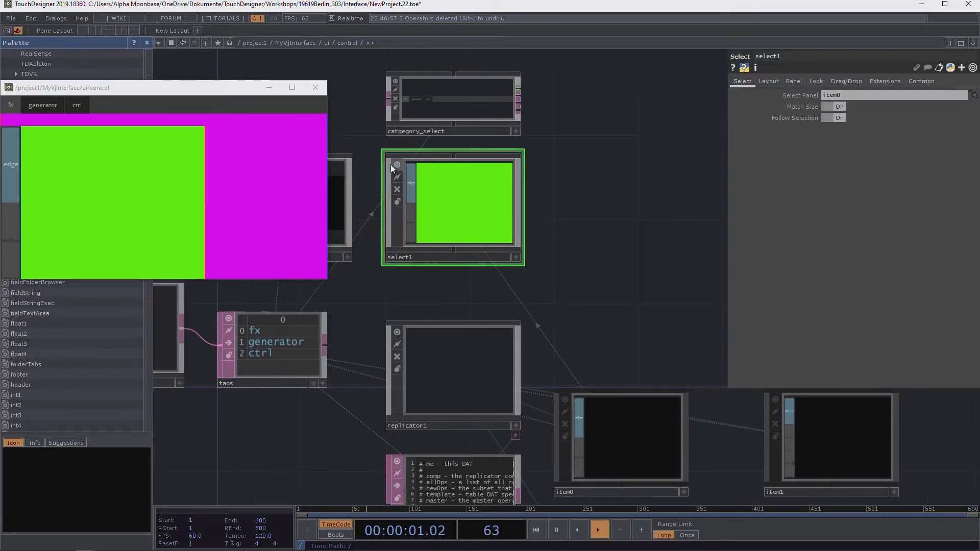
scroll(394, 163, up, 2)
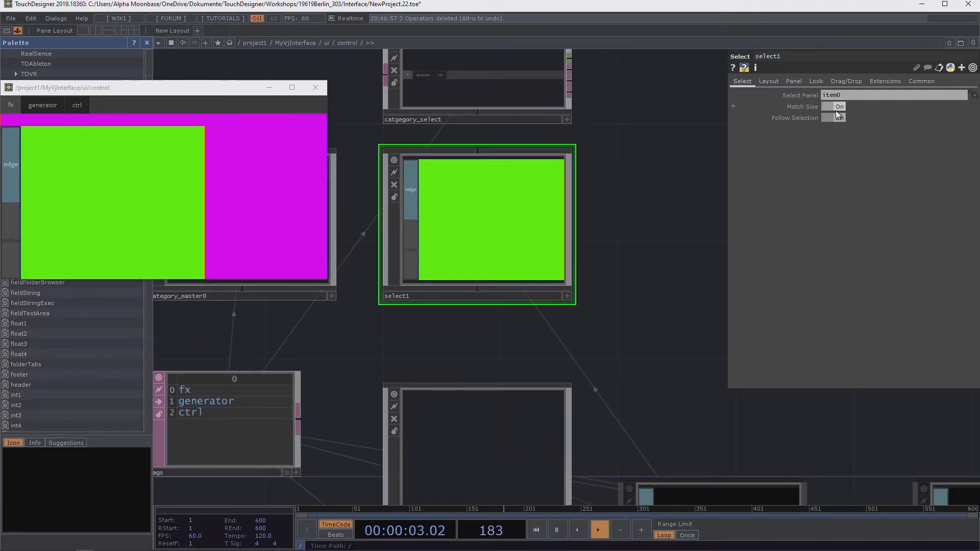
Step: Check item0's Layout size settings and recreate all operators of replicator1
drag(619, 313, 513, 137)
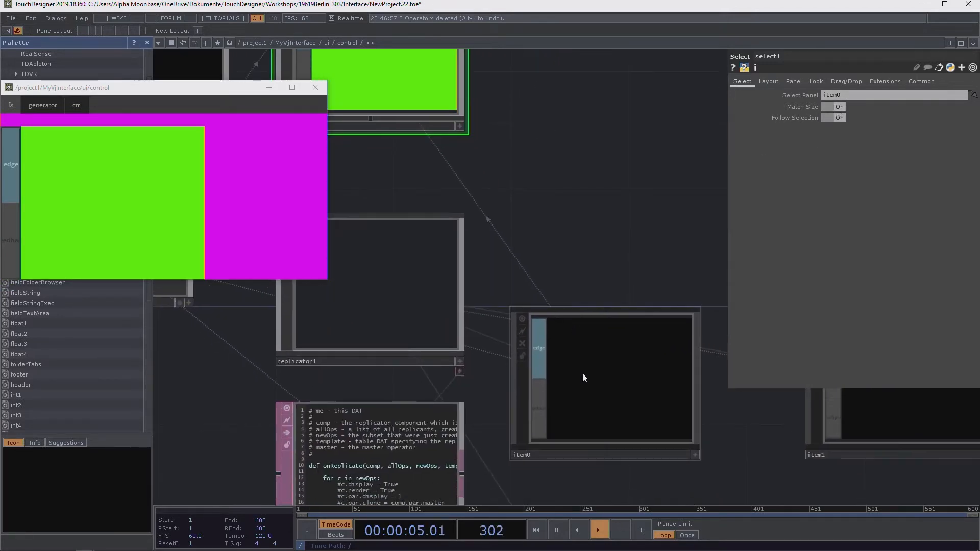
scroll(582, 370, up, 2)
middle_click(585, 366)
click(627, 352)
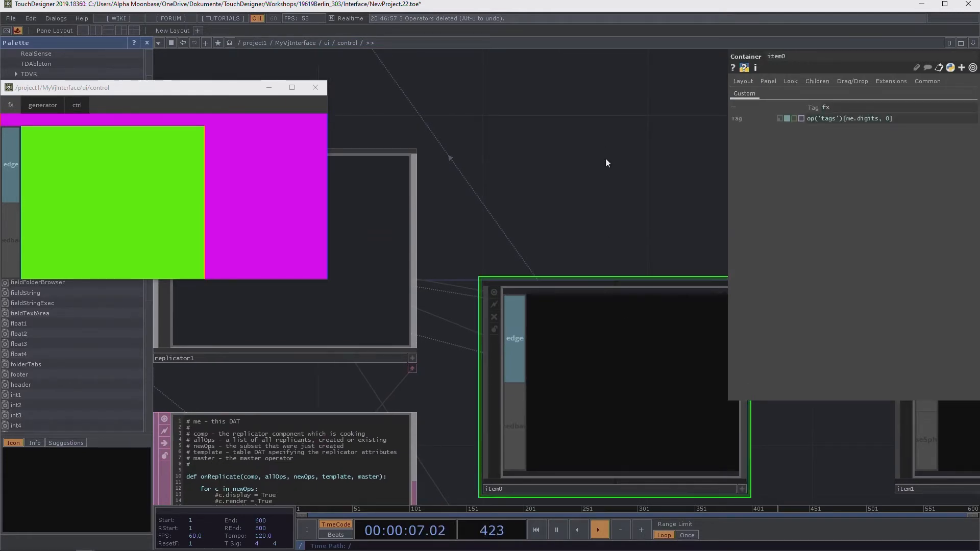
drag(605, 159, 624, 255)
click(748, 81)
drag(604, 173, 656, 263)
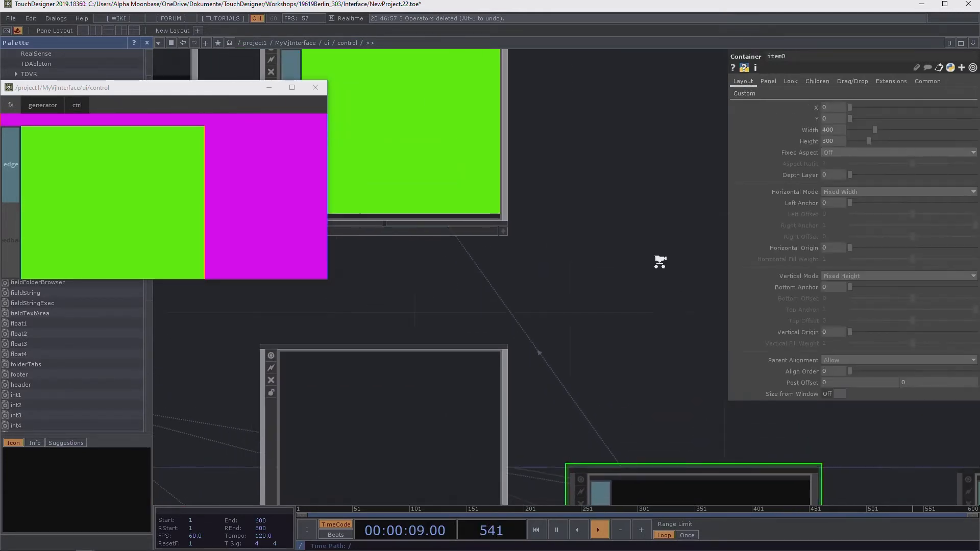
scroll(643, 213, down, 2)
drag(579, 258, 630, 273)
click(608, 326)
click(846, 286)
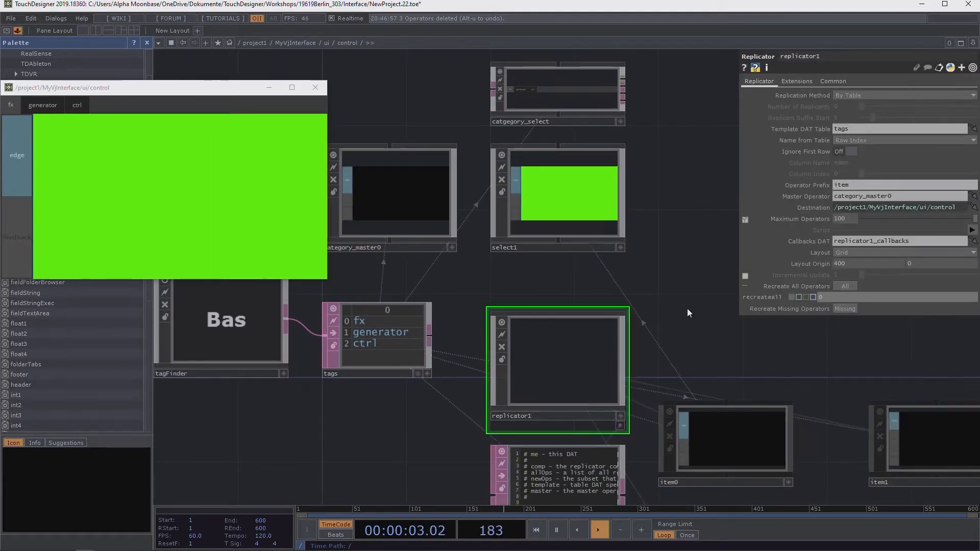
drag(687, 309, 651, 297)
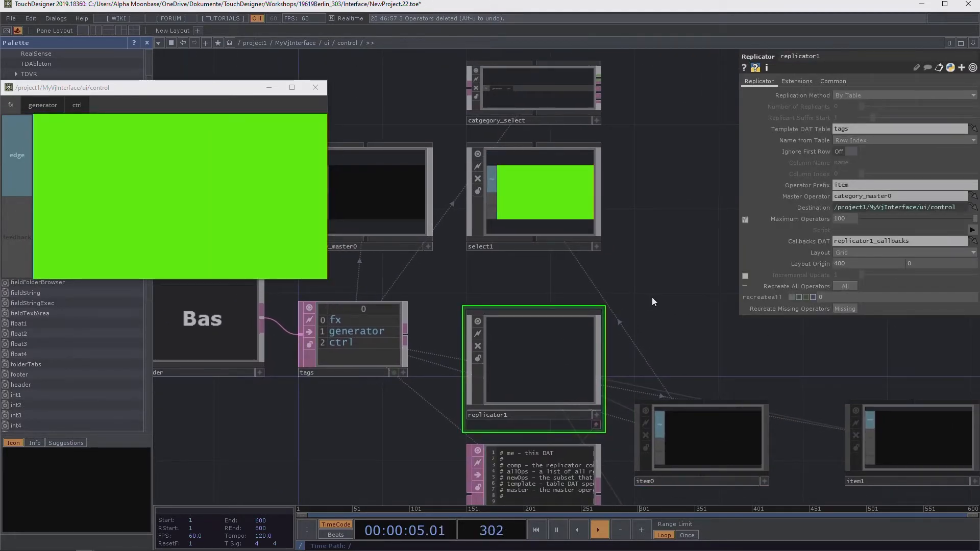
Step: Review the settings of item0 and select1, and expand the Value 0 parameter of the catgegory_select widget
click(728, 422)
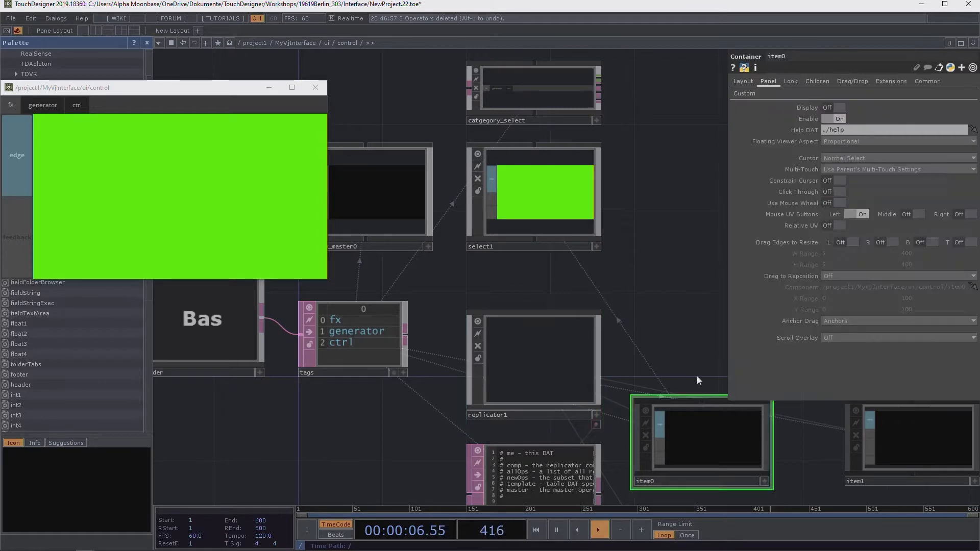
drag(657, 243, 643, 278)
click(559, 215)
drag(630, 205, 614, 225)
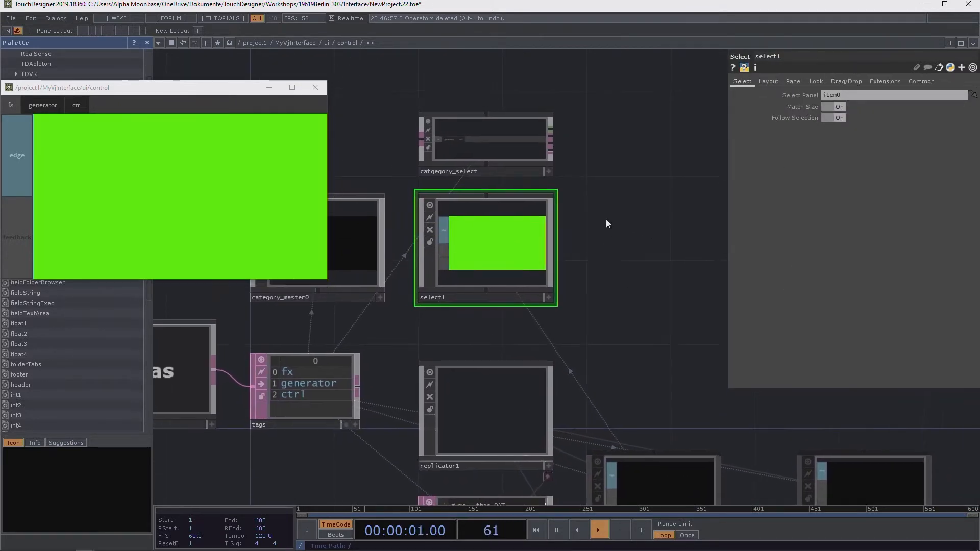
click(481, 144)
click(732, 94)
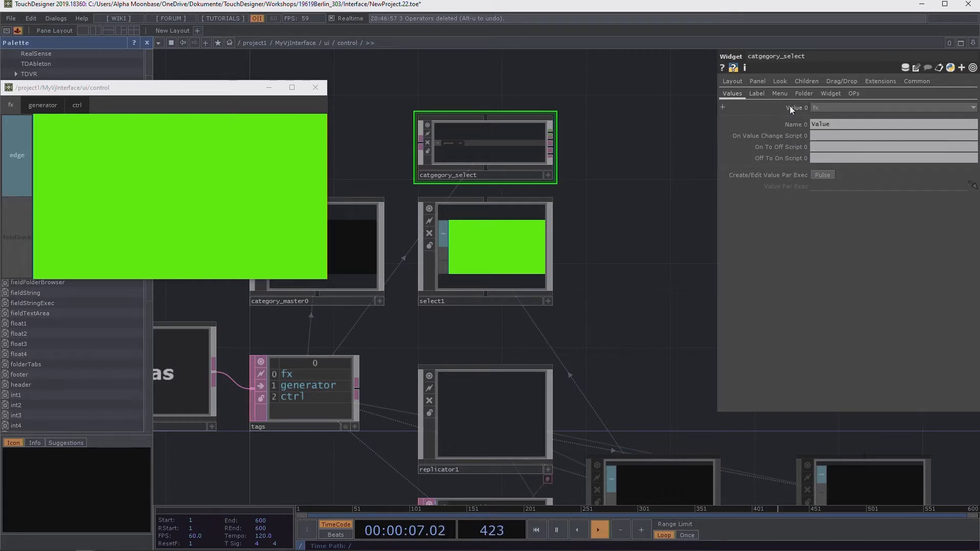
click(766, 108)
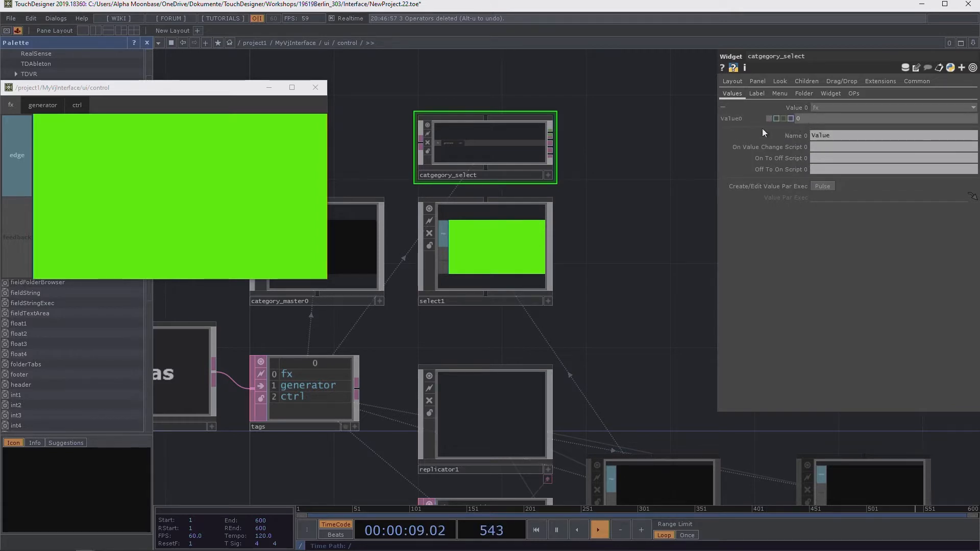
Step: Make the catgegory_select viewer interactive and switch between fx, generator and ctrl to check how Value 0 responds
click(547, 176)
scroll(450, 162, up, 4)
click(418, 132)
click(454, 131)
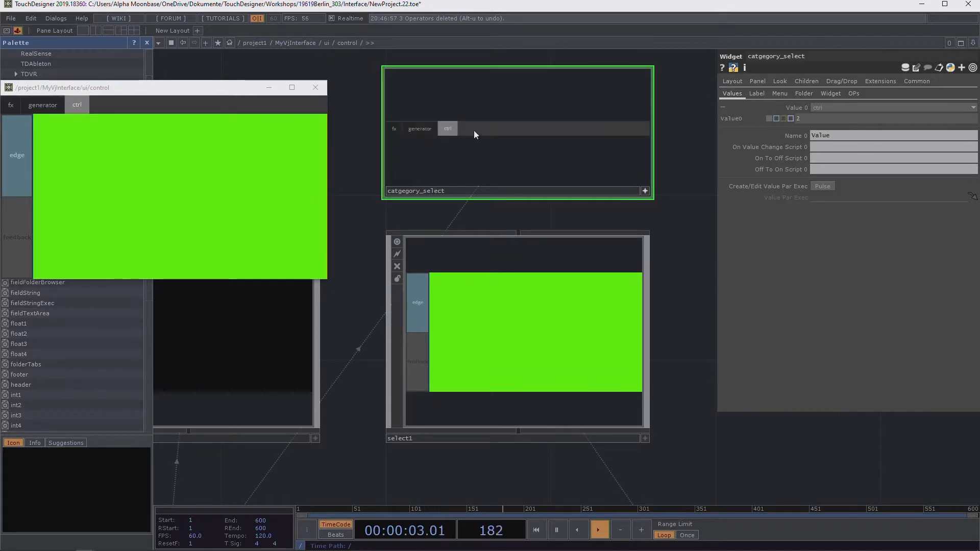
click(394, 129)
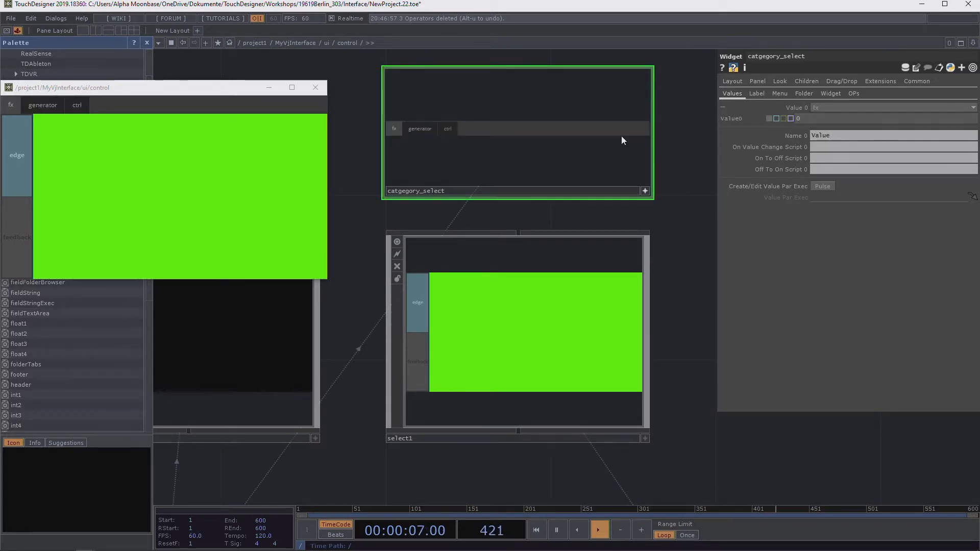
click(421, 130)
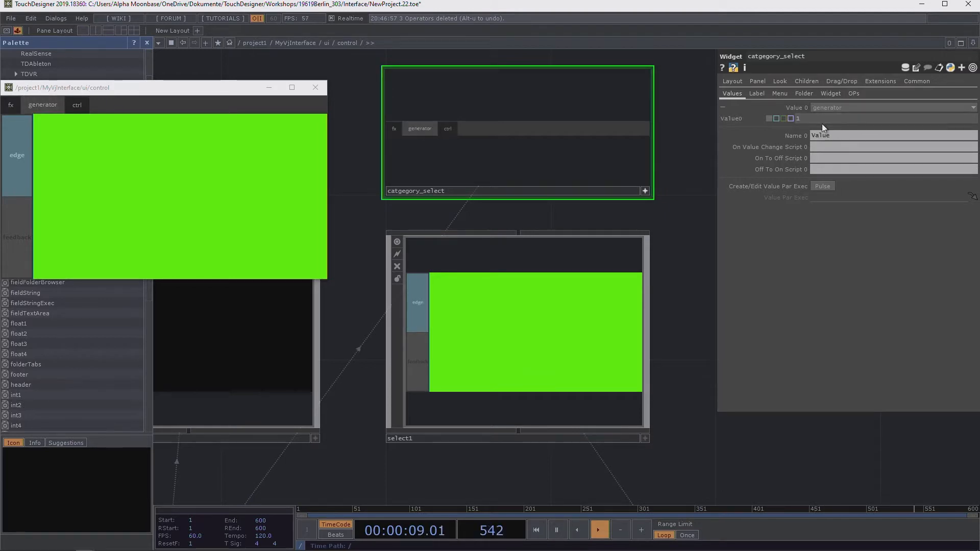
click(447, 131)
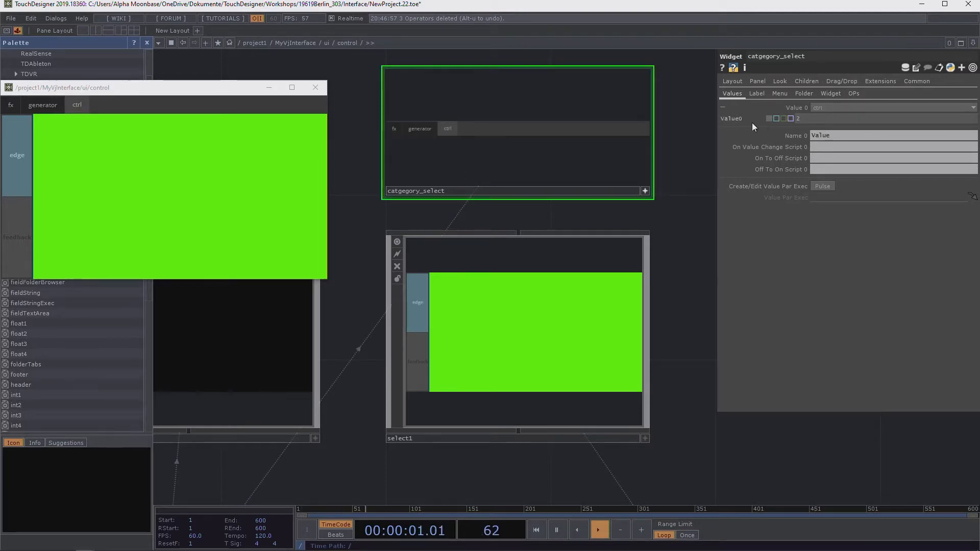
Step: Examine the radio buttons listed in the replicated containers item0, item1 and item2
drag(657, 251, 495, 116)
scroll(495, 116, down, 3)
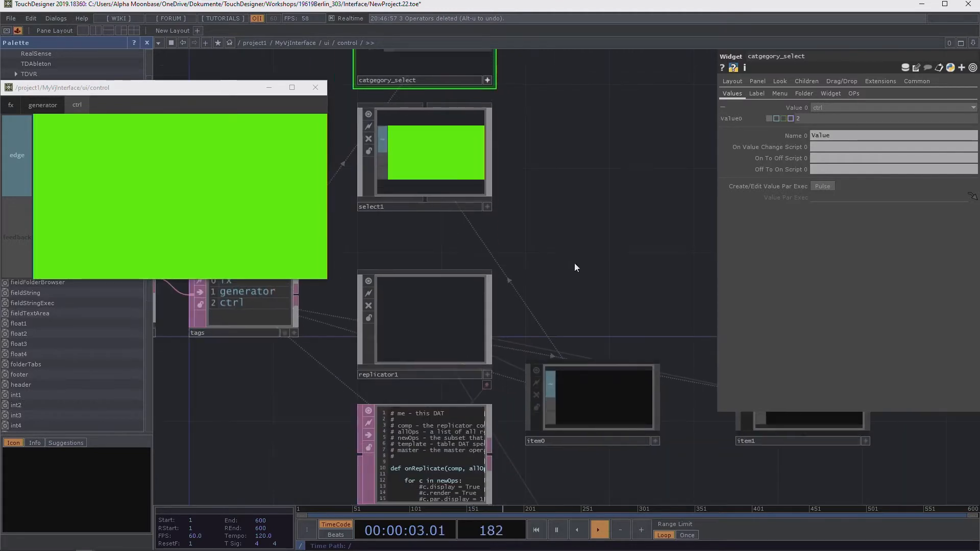
drag(574, 262, 542, 116)
scroll(533, 291, up, 5)
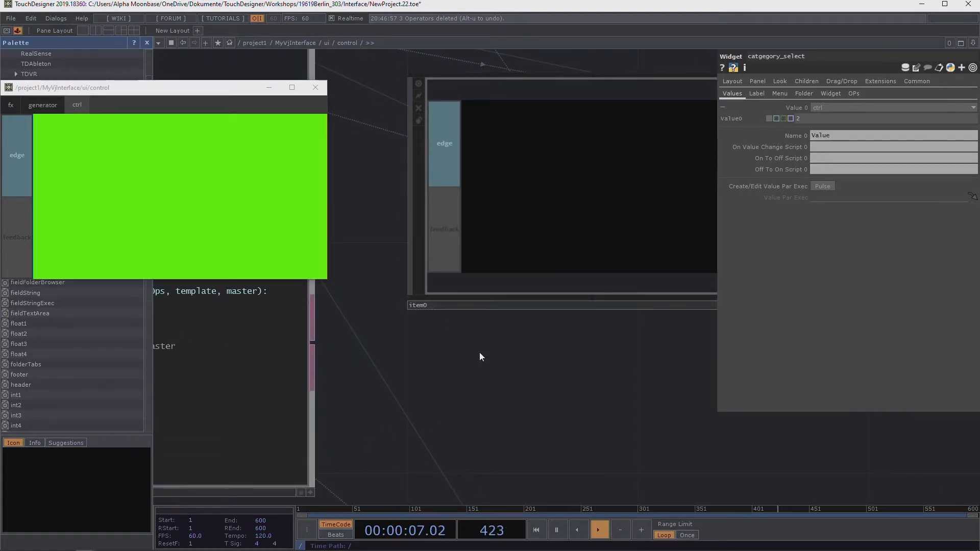
drag(560, 405, 327, 264)
scroll(436, 322, down, 5)
scroll(588, 254, up, 3)
scroll(588, 254, up, 1)
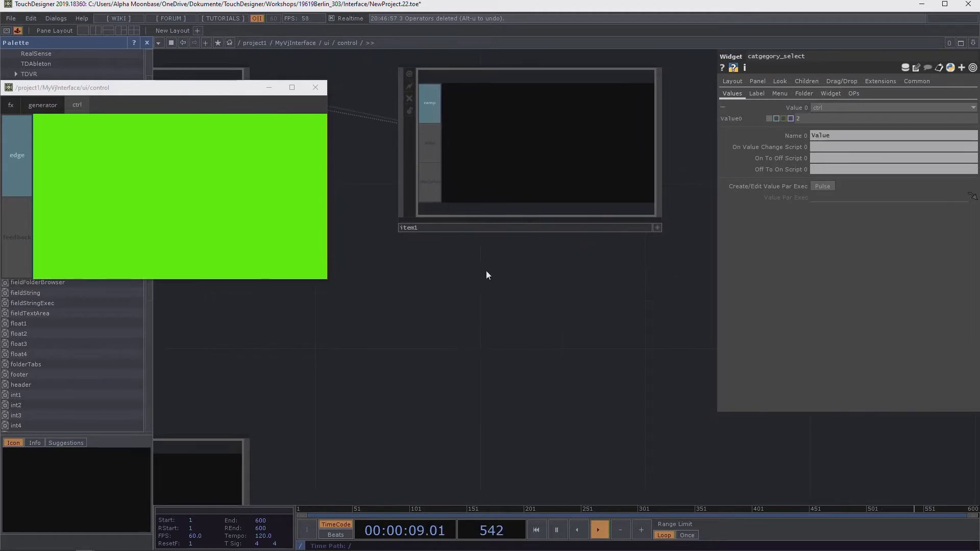
drag(546, 281, 685, 205)
scroll(684, 205, down, 2)
scroll(296, 426, up, 3)
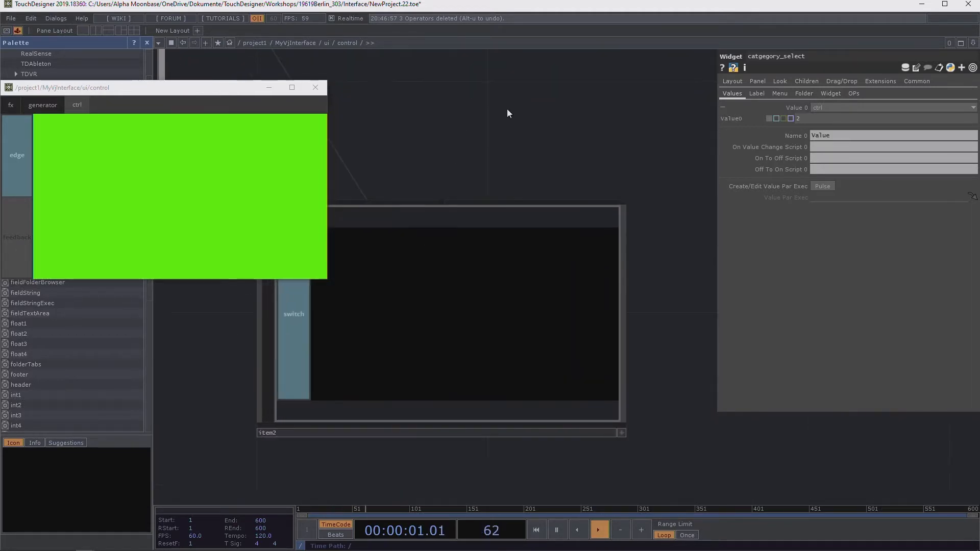
drag(542, 188, 600, 322)
Step: Select select1, widen its parameter area, and expand the Select Panel parameter for editing
scroll(600, 322, down, 3)
scroll(558, 242, down, 3)
drag(559, 290, 561, 339)
drag(571, 149, 582, 289)
click(451, 209)
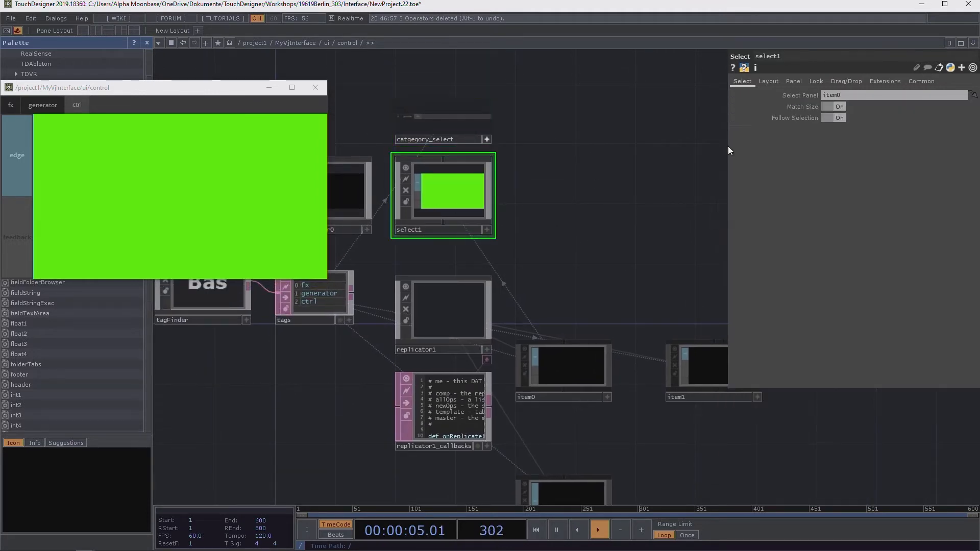
drag(718, 134, 525, 135)
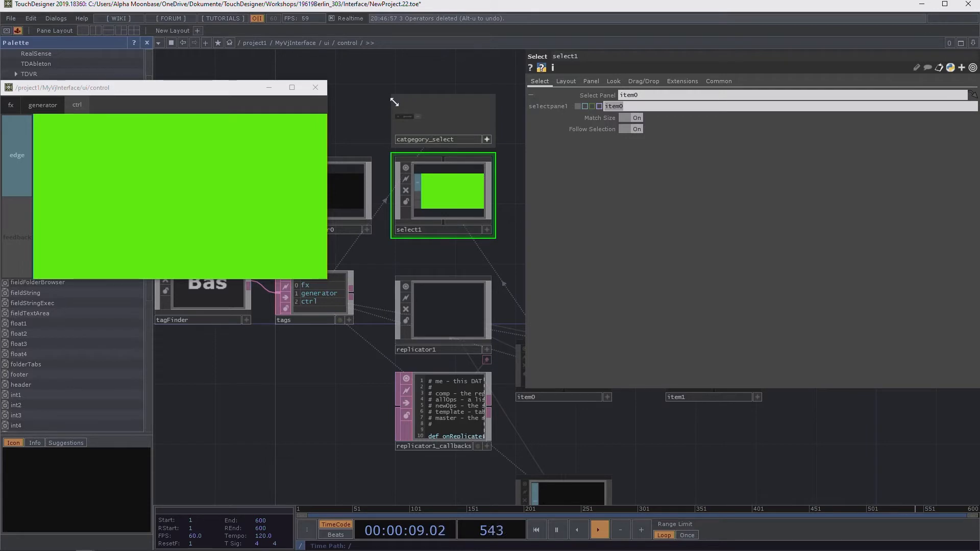
text(op()
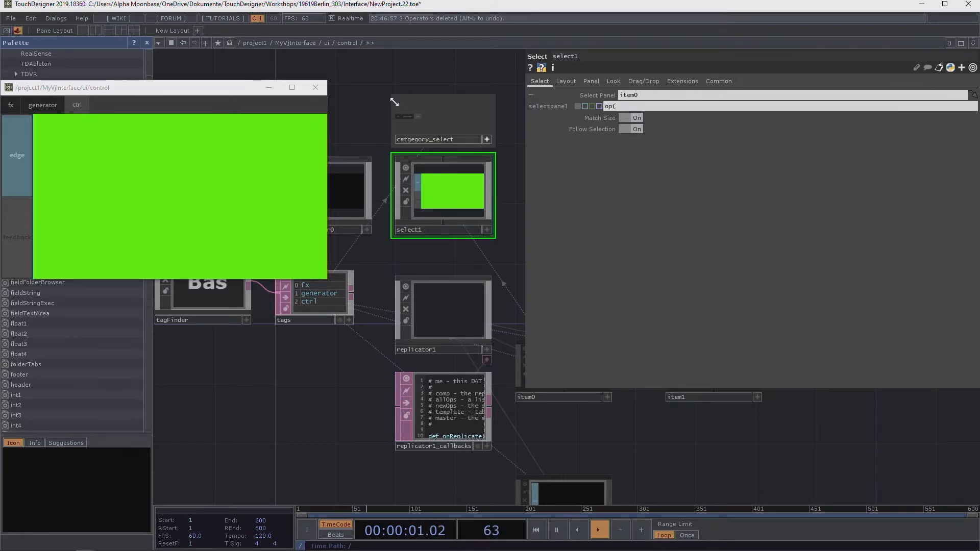
text('item')
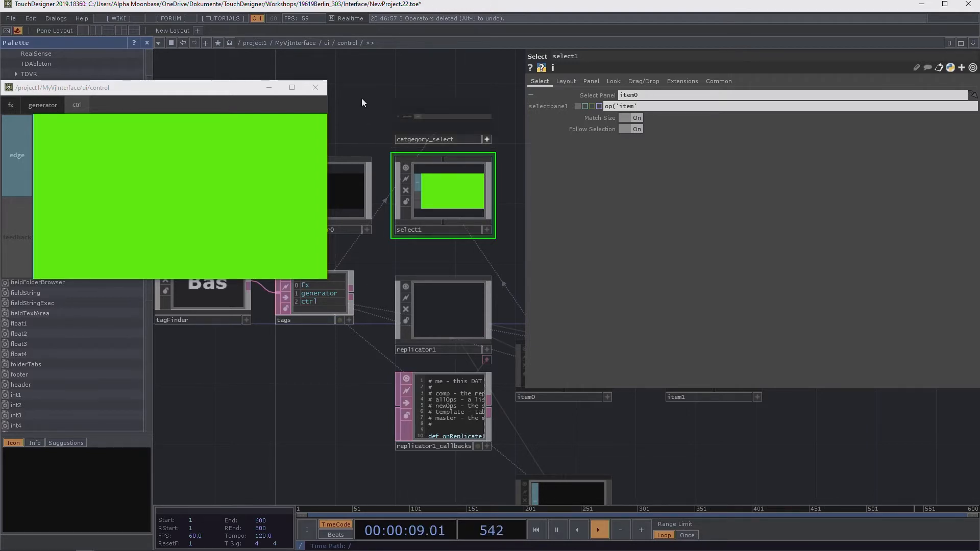
key(Return)
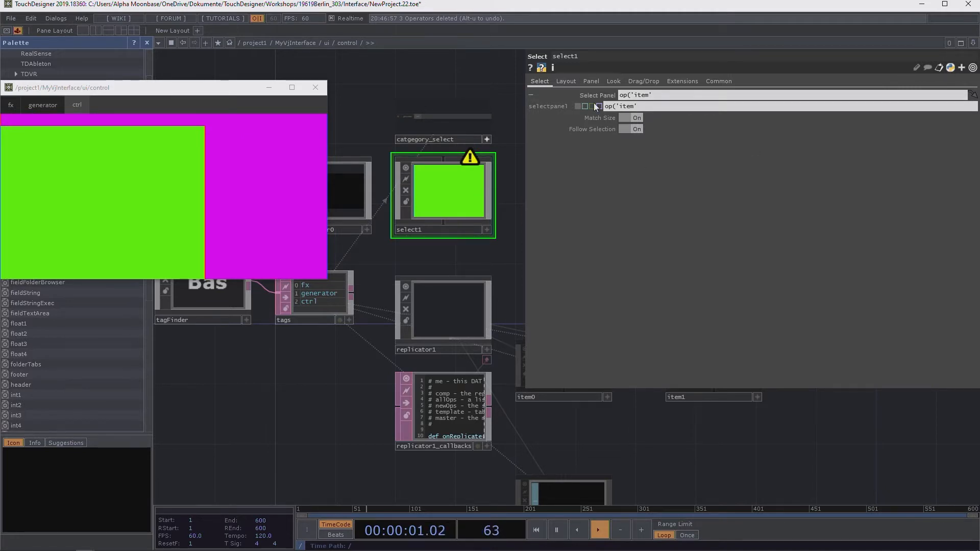
key(ctrl+z)
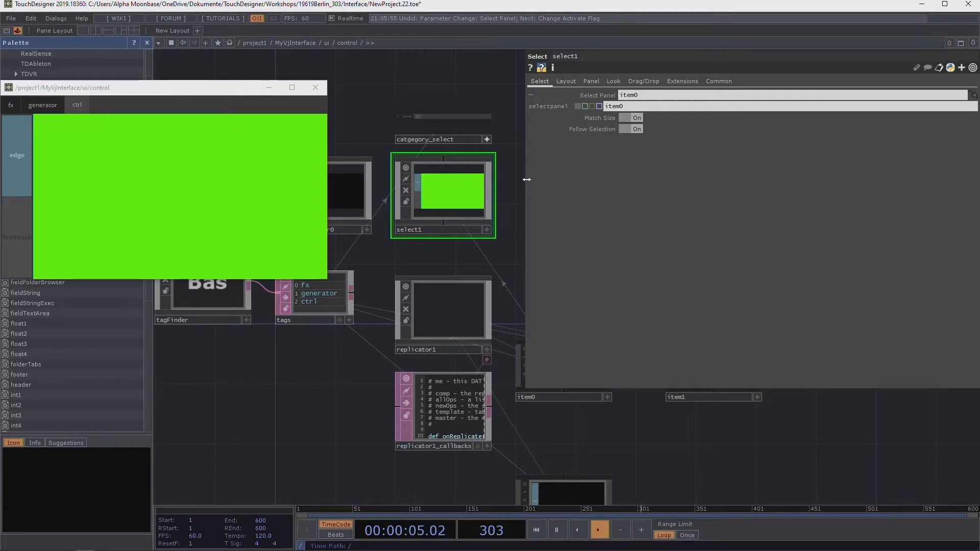
Step: Enter a Python expression in select1's Select Panel that fills 'item{0}' with 1 inside op(), and switch the parameter to expression mode
click(627, 106)
text(op('item)
text({0)
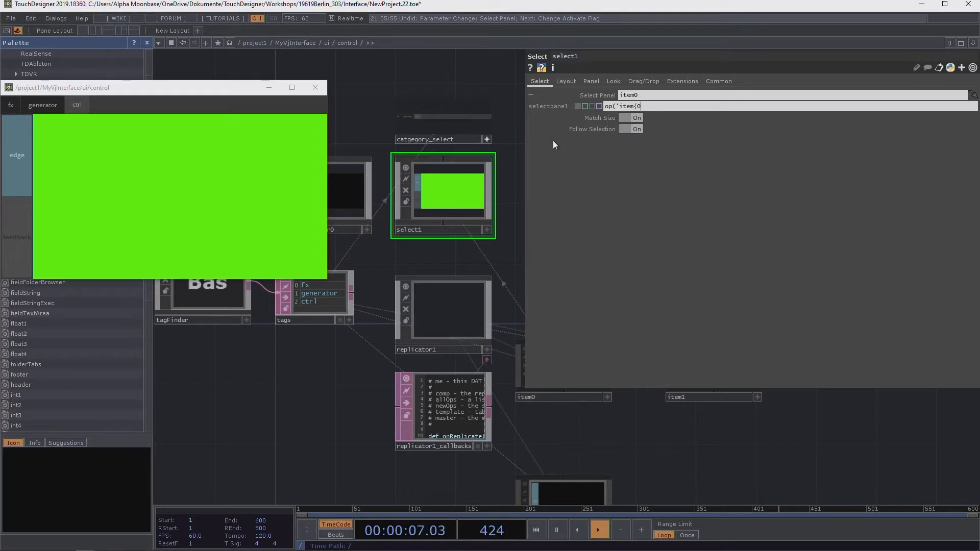
text(}'))
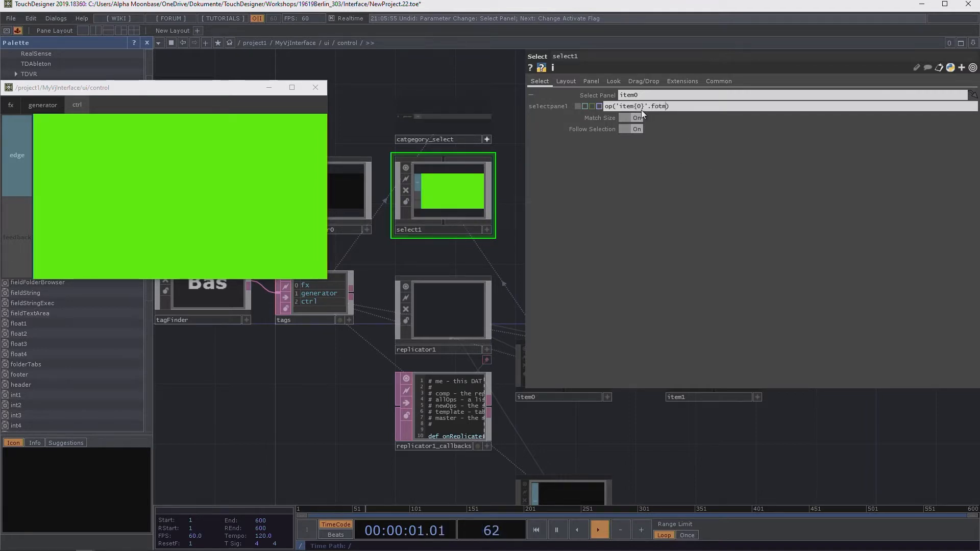
text(()
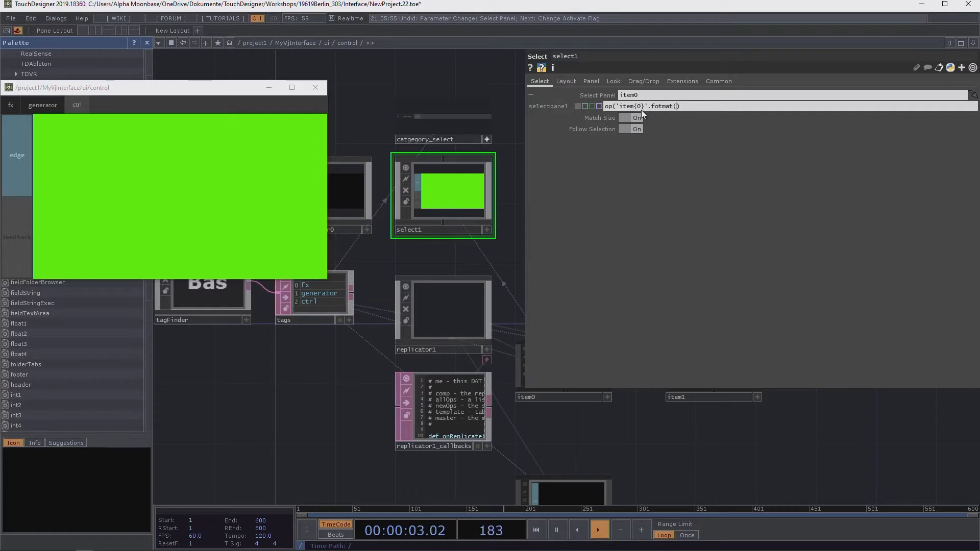
text(1))
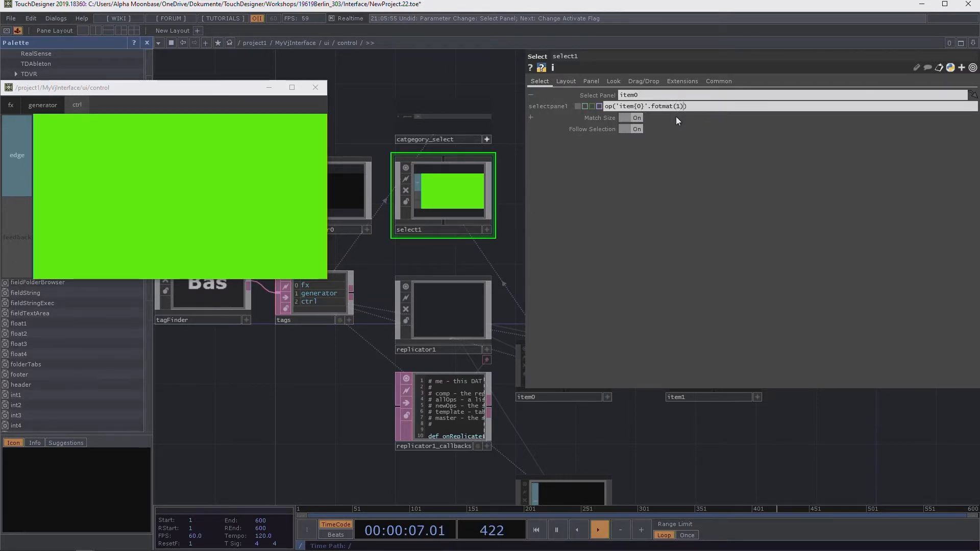
key(Return)
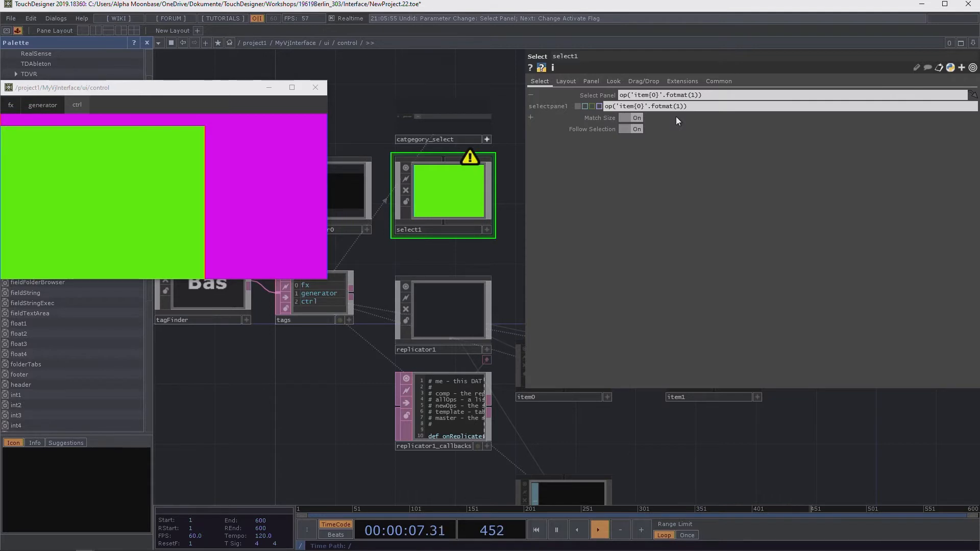
click(583, 106)
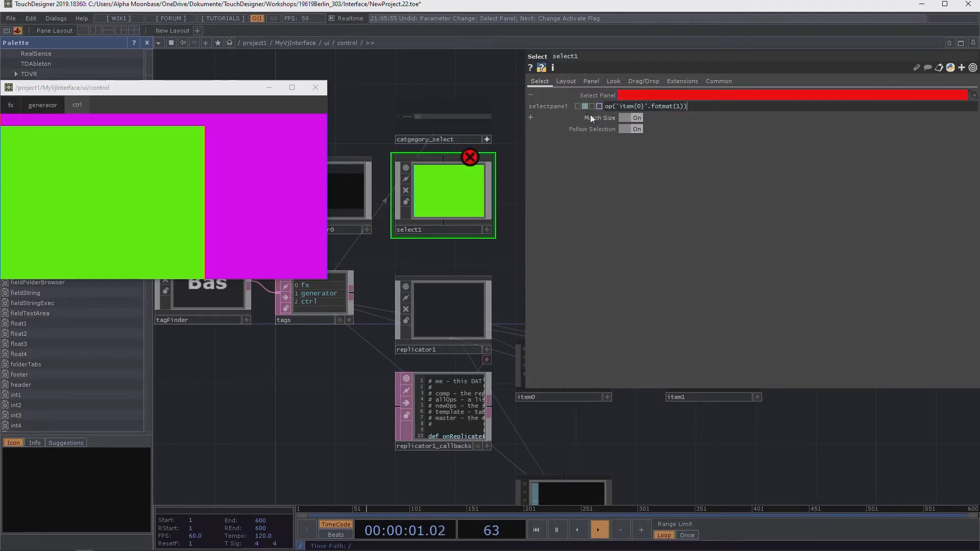
Step: Correct the misspelled method name so the Select Panel expression reads op('item{0}'.format(1))
click(674, 106)
text(')
key(BackSpace)
key(Left)
key(BackSpace)
key(Left)
key(Left)
key(Left)
key(Left)
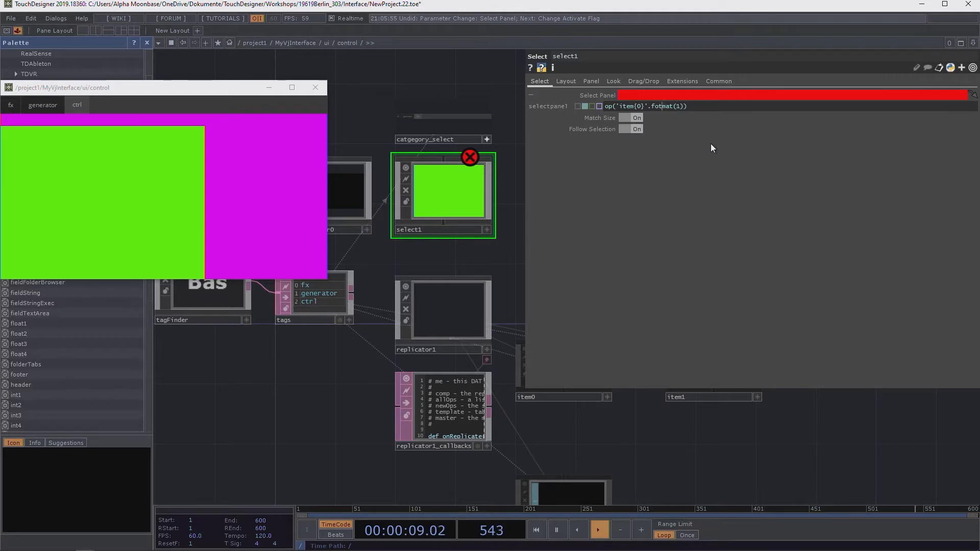
key(BackSpace)
text(r)
key(Return)
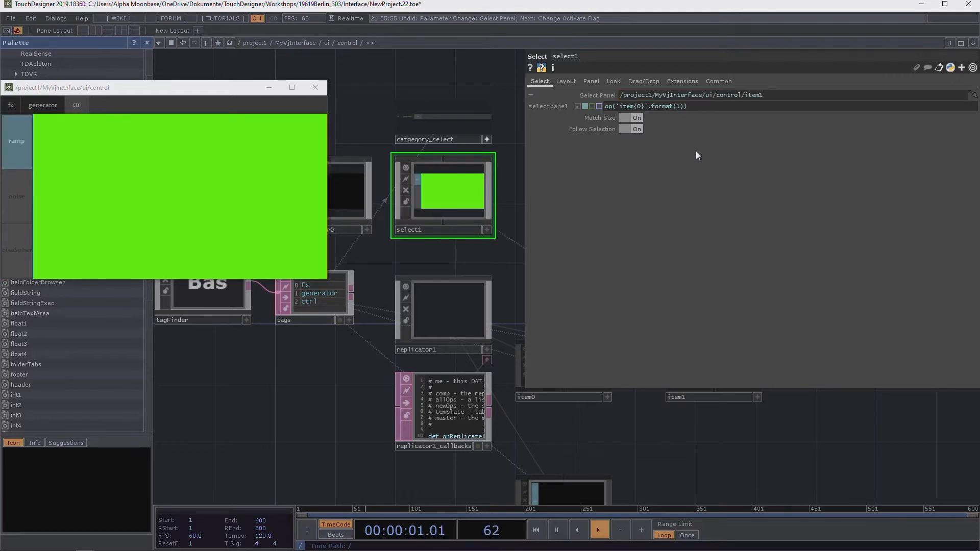
Step: Replace the format argument 1 in select1's Select Panel expression with a reference to 'category_select' using .par.Value0.val
scroll(727, 137, up, 2)
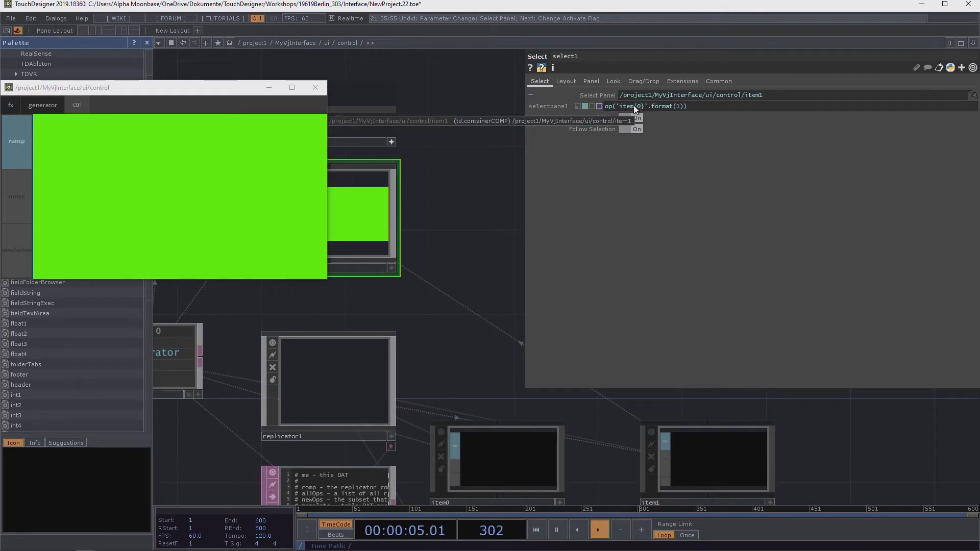
drag(633, 105, 642, 106)
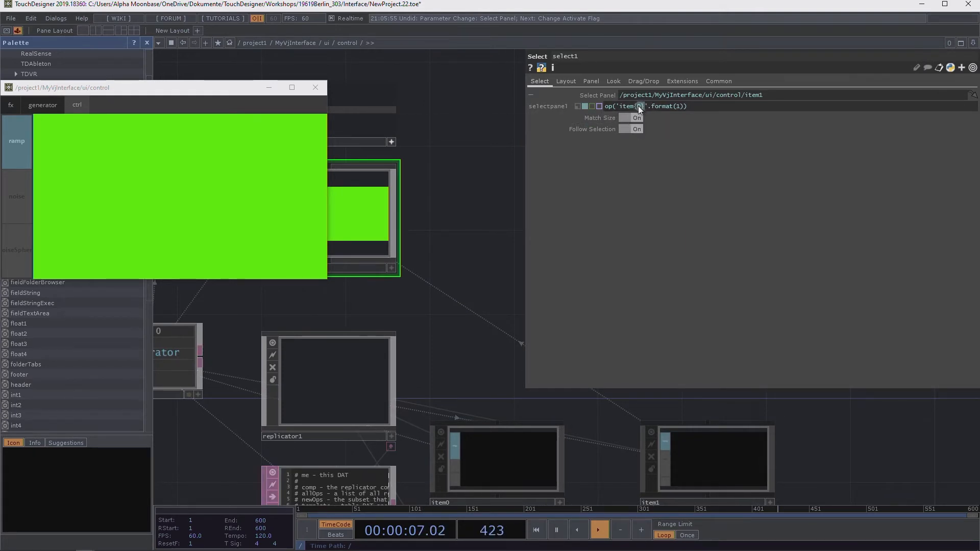
double_click(676, 105)
drag(471, 152, 541, 176)
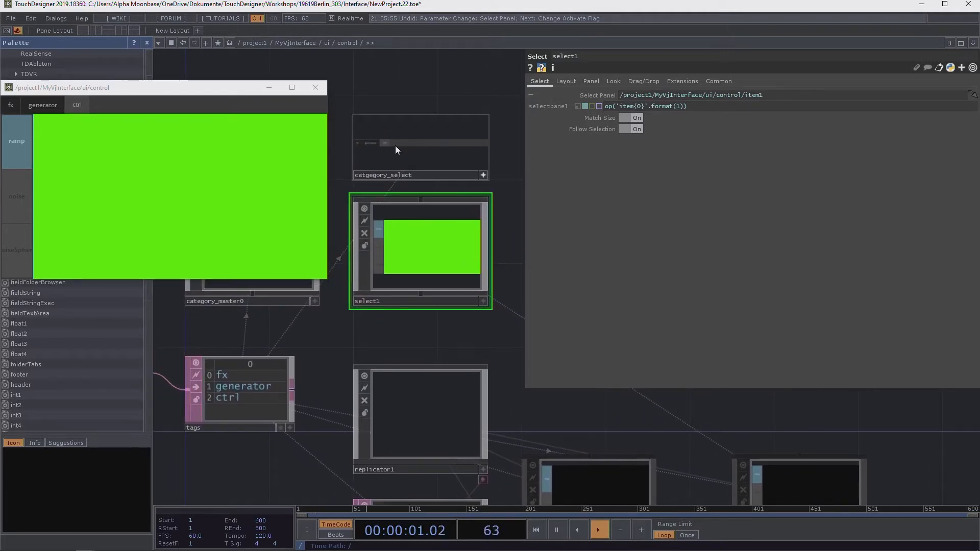
scroll(392, 145, up, 2)
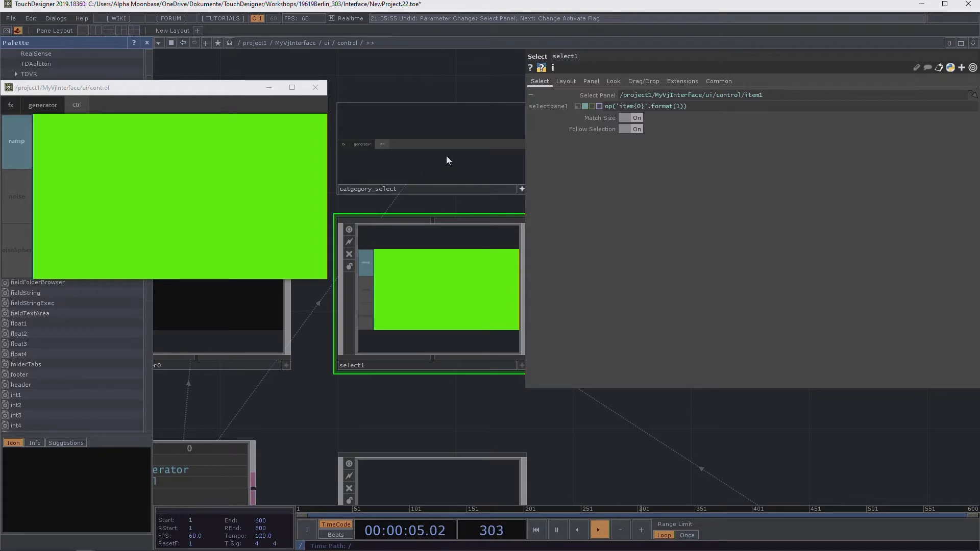
double_click(677, 106)
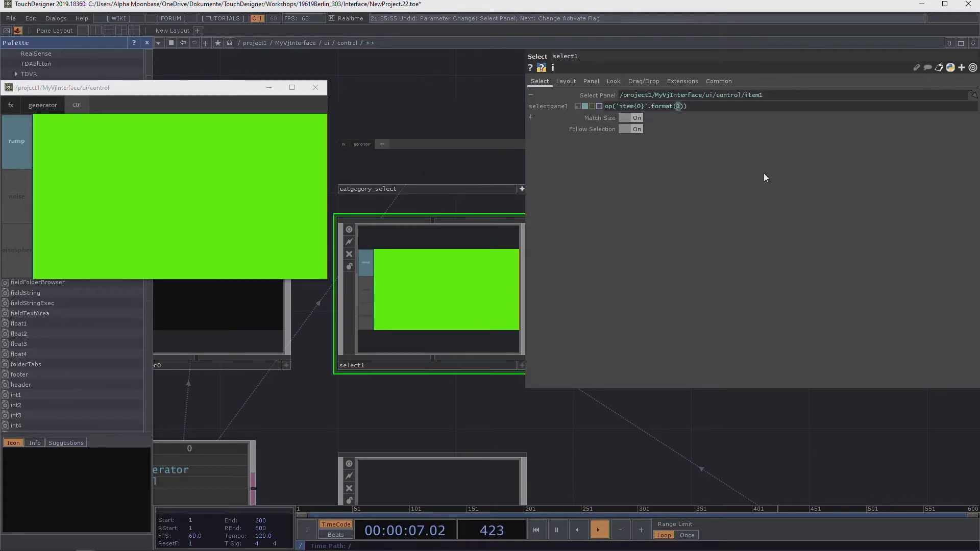
text(op('cyt)
key(BackSpace)
key(BackSpace)
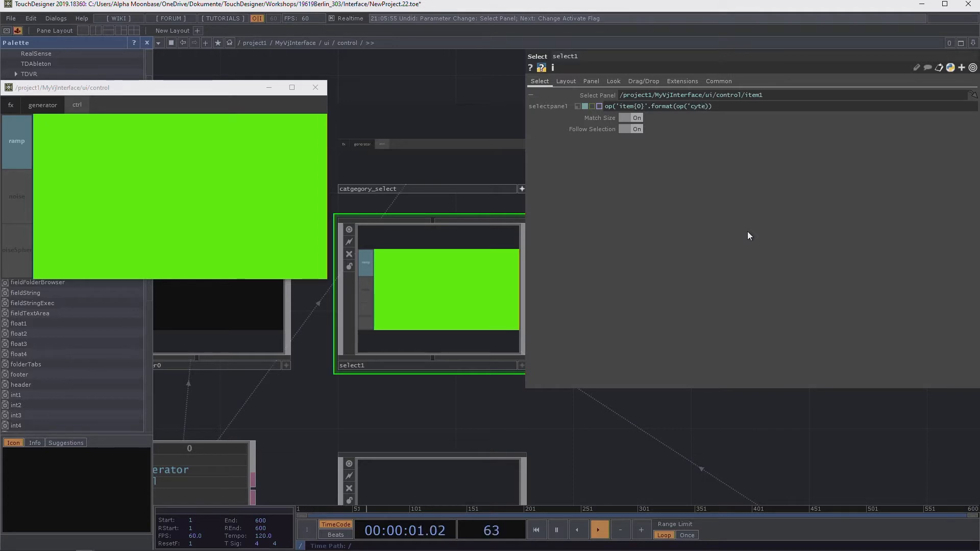
text(ategory_s)
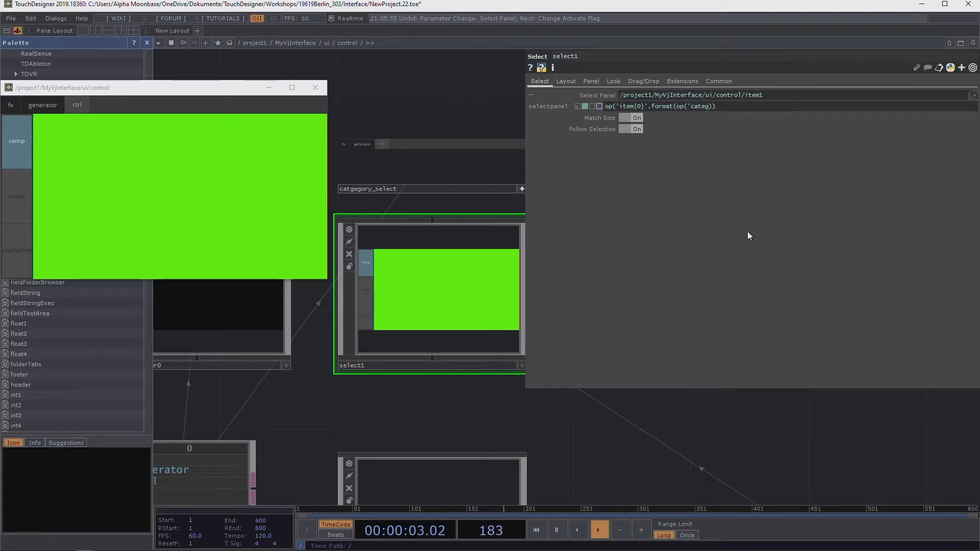
text(elect')
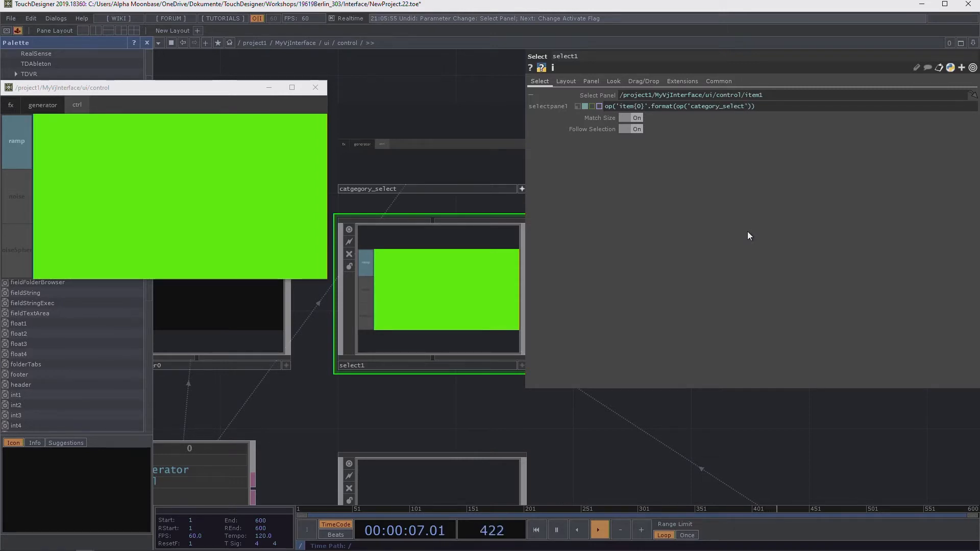
text(.par.)
text(Value0)
text(.val)
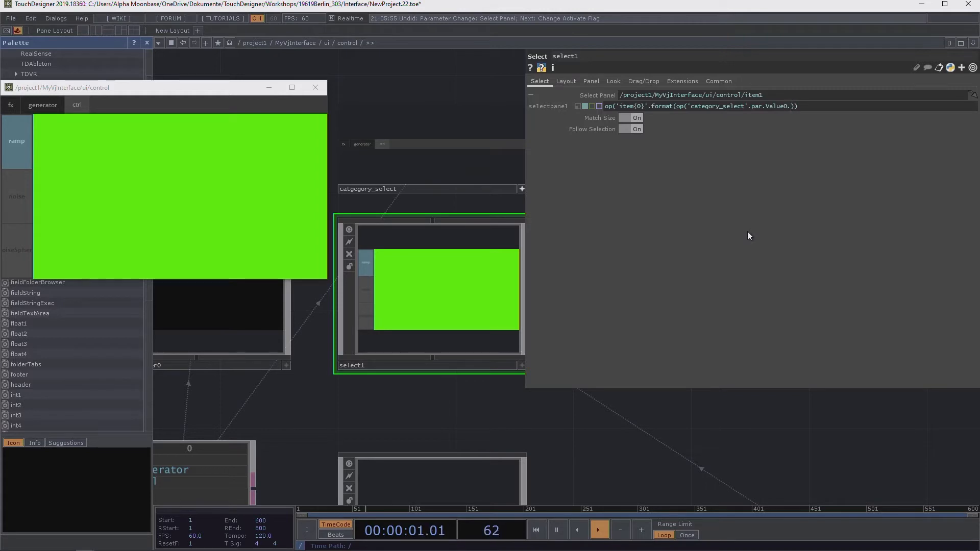
key(Return)
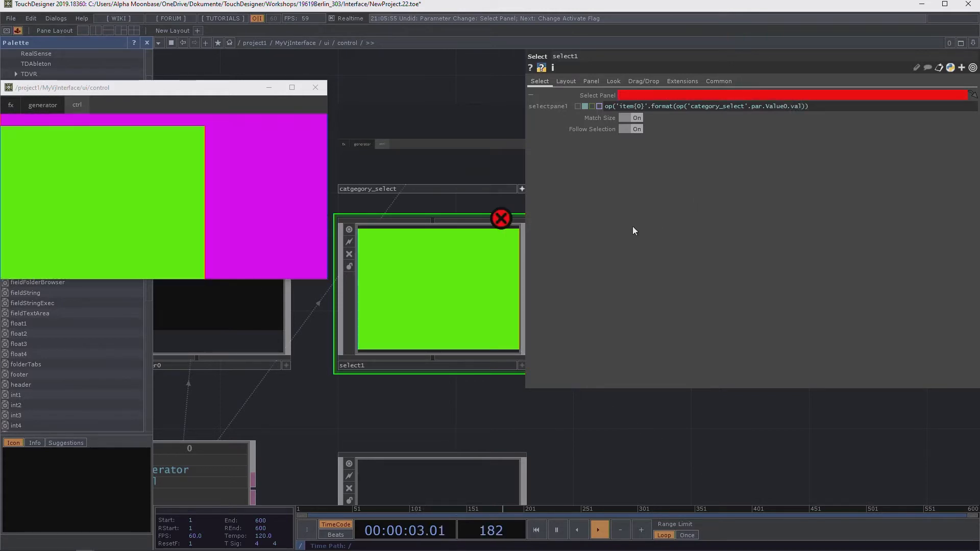
Step: Add the missing closing parenthesis after 'category_select' in select1's Select Panel expression
mouse_move(500, 219)
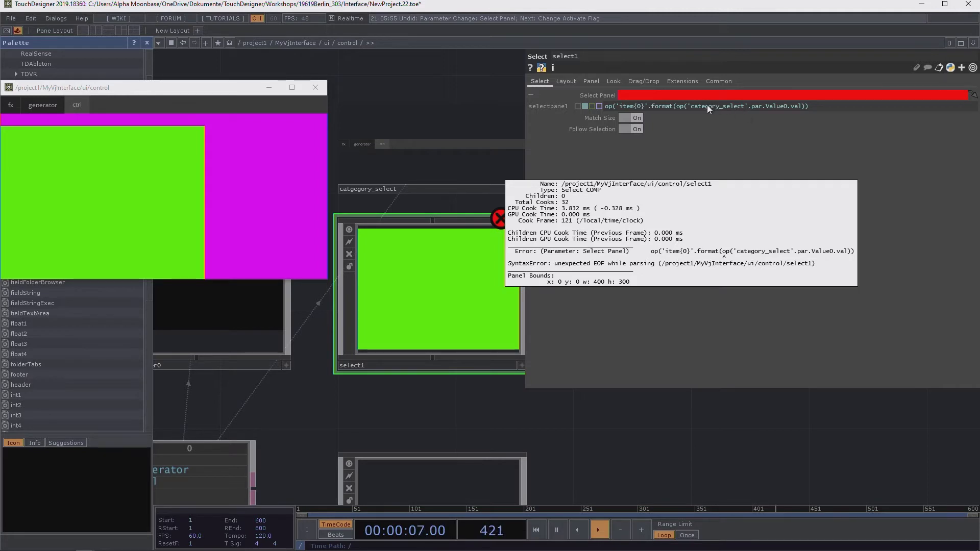
click(749, 106)
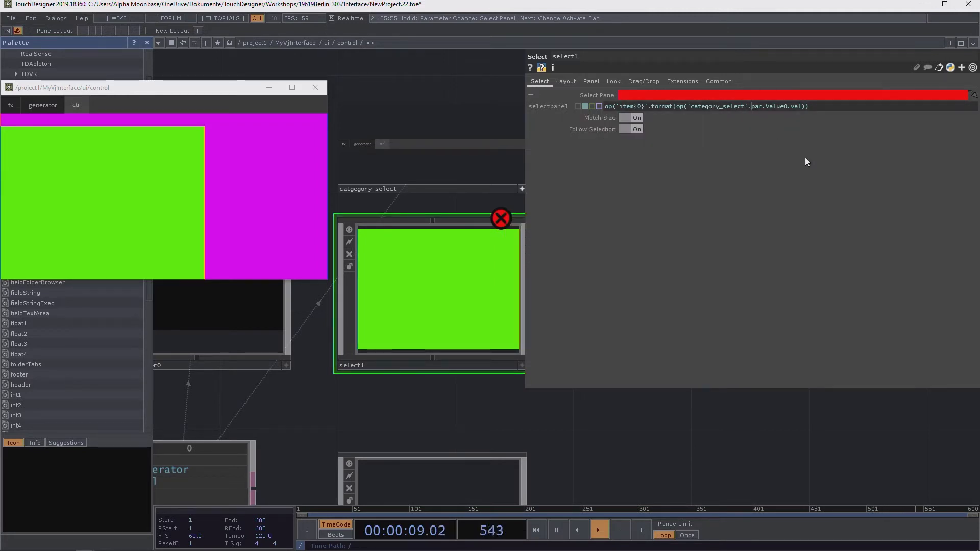
text())
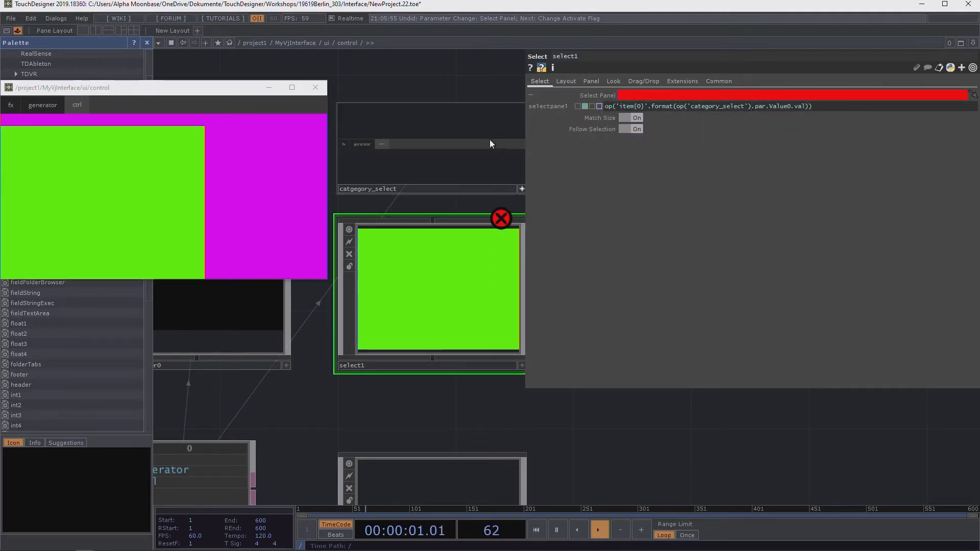
Step: Check the tab widget's exact name and correct the operator reference in select1's Select Panel expression to 'catgegory_select'
drag(461, 82, 431, 100)
click(478, 244)
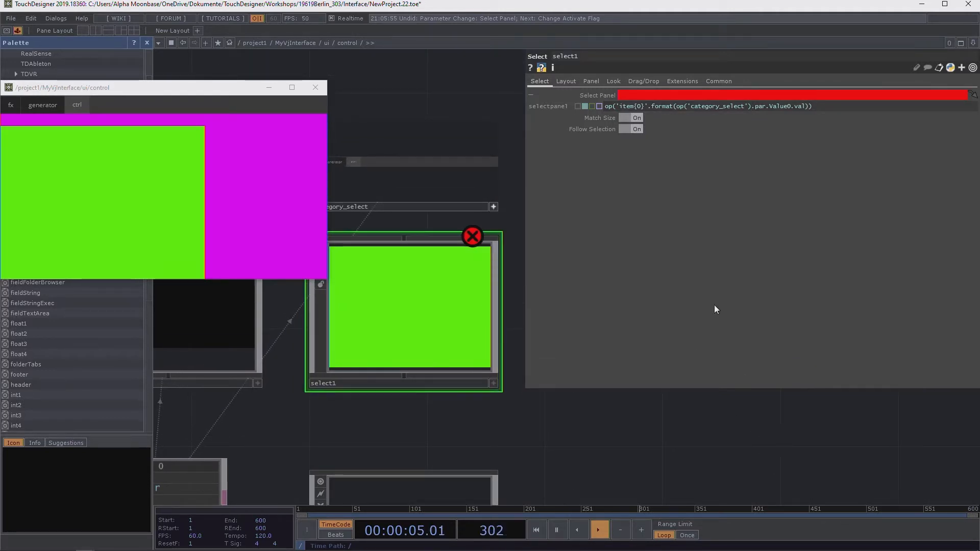
click(396, 206)
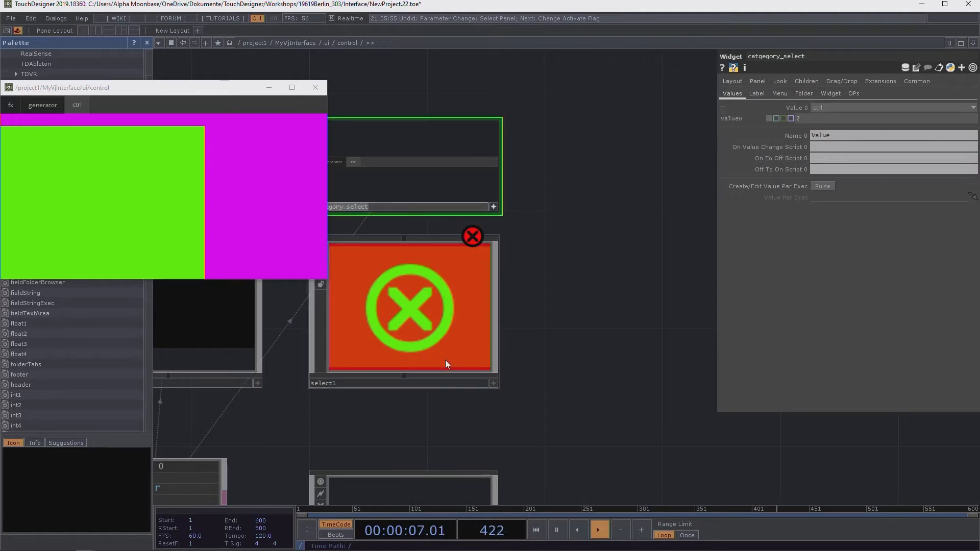
click(470, 324)
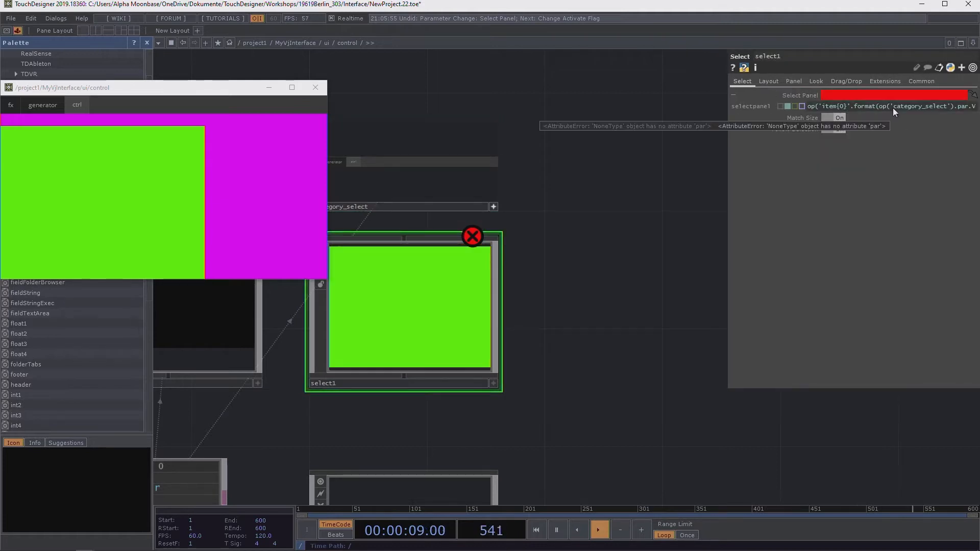
drag(893, 109, 903, 108)
text(catgegory_select)
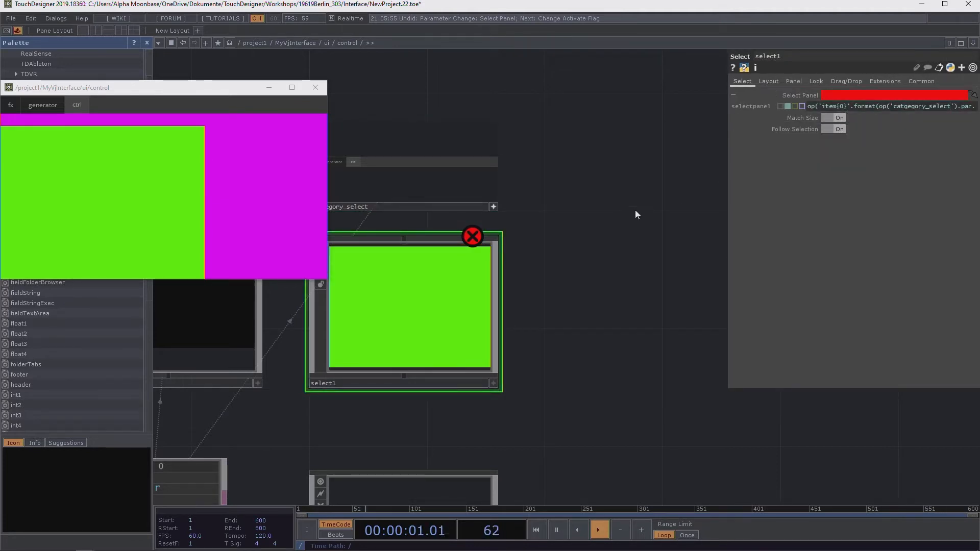
key(Return)
Step: Widen the parameter display of select1 so the whole Select Panel expression can be read
drag(591, 232, 624, 252)
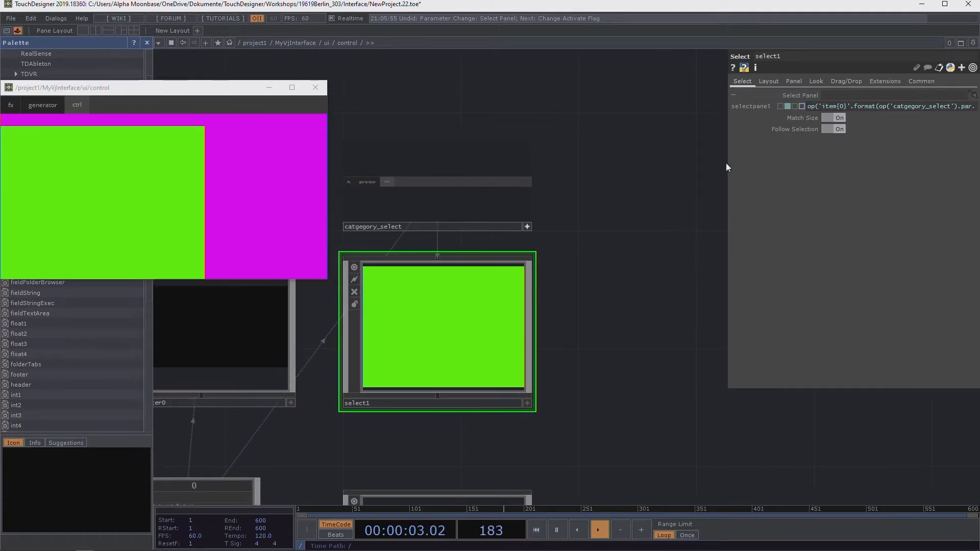
drag(727, 167, 515, 177)
drag(708, 433, 678, 442)
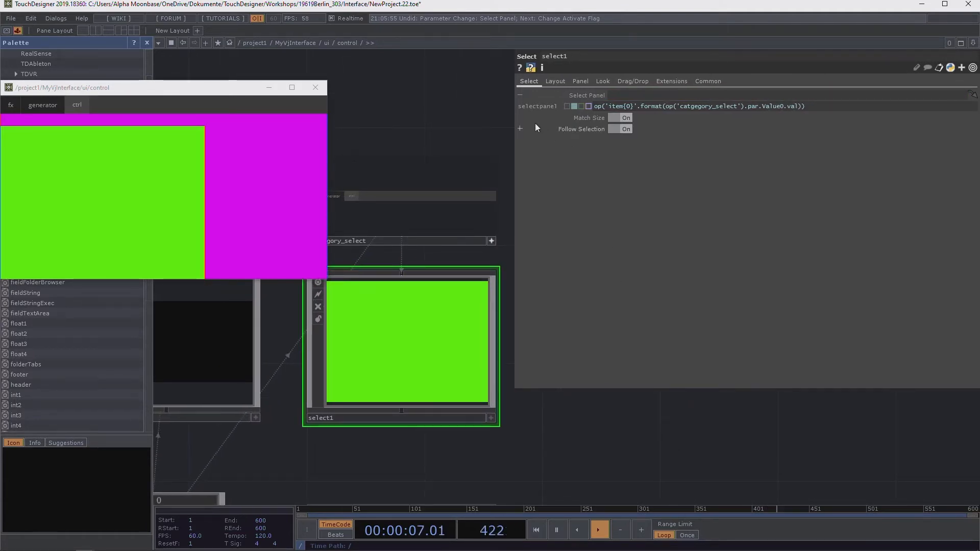
drag(515, 114, 467, 116)
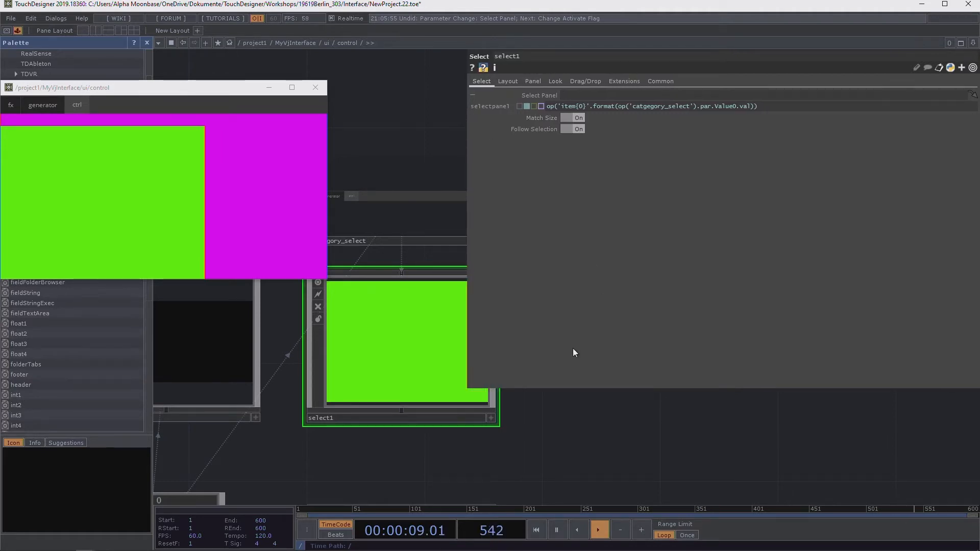
Step: Switch to Notepad++ and decline reloading the externally changed file
key(super)
key(super)
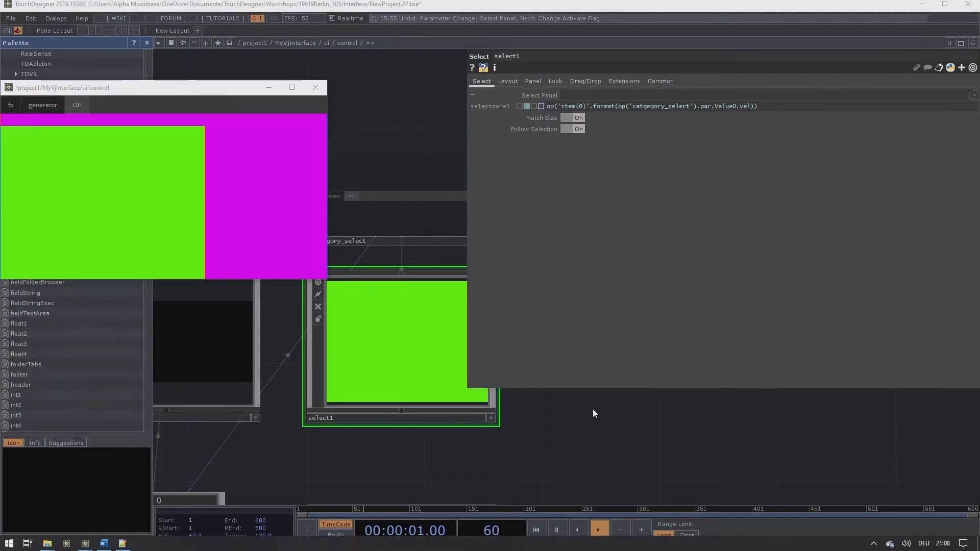
key(super)
text(note)
key(Return)
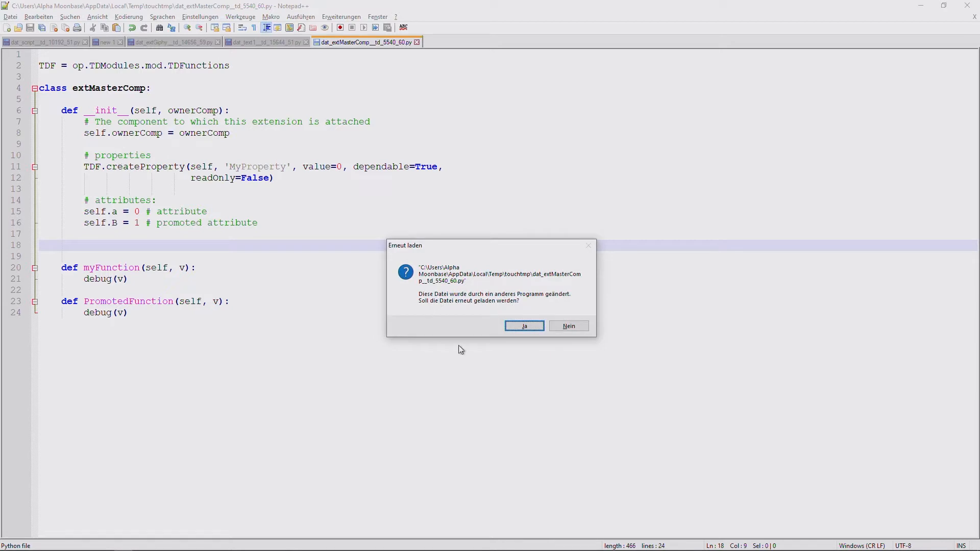
click(569, 326)
Step: Create a new document and set its language to Python
click(10, 17)
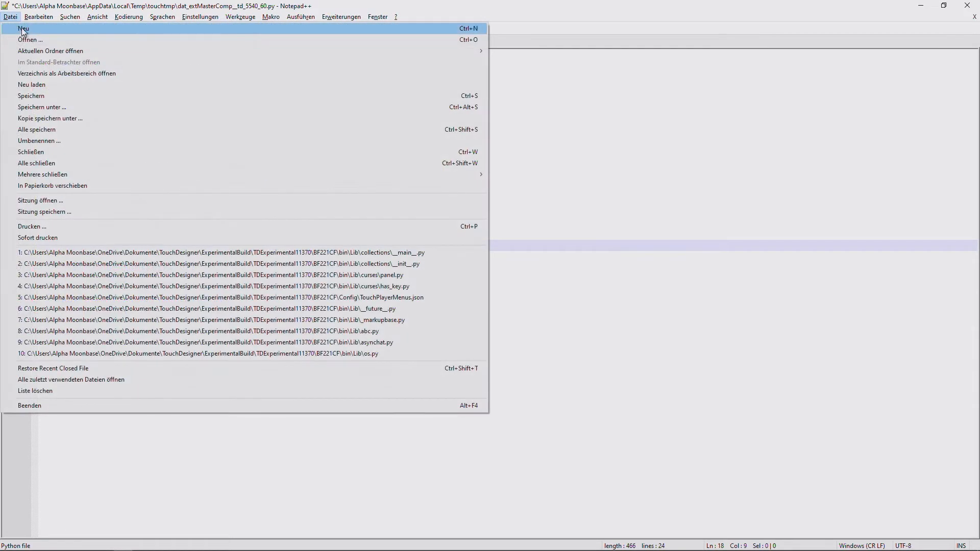
click(163, 30)
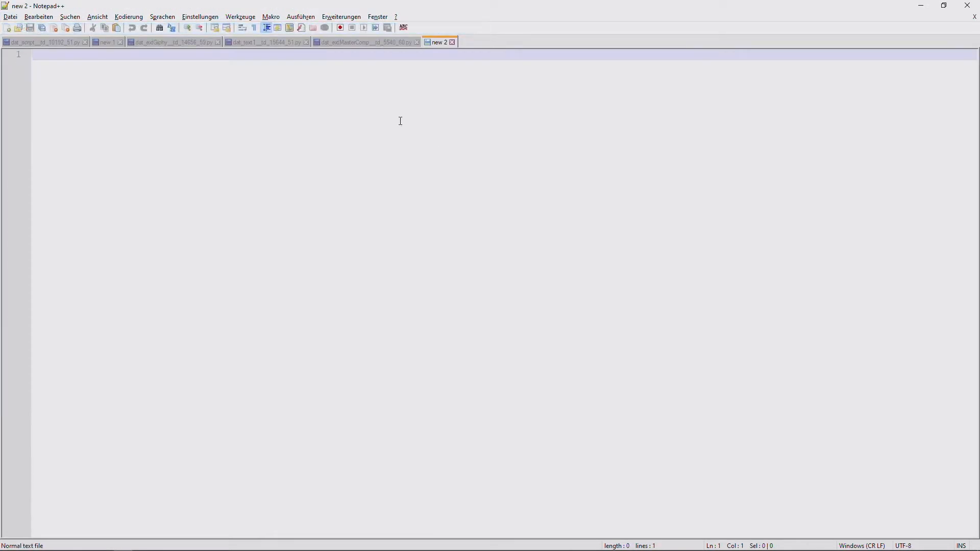
click(158, 18)
mouse_move(204, 197)
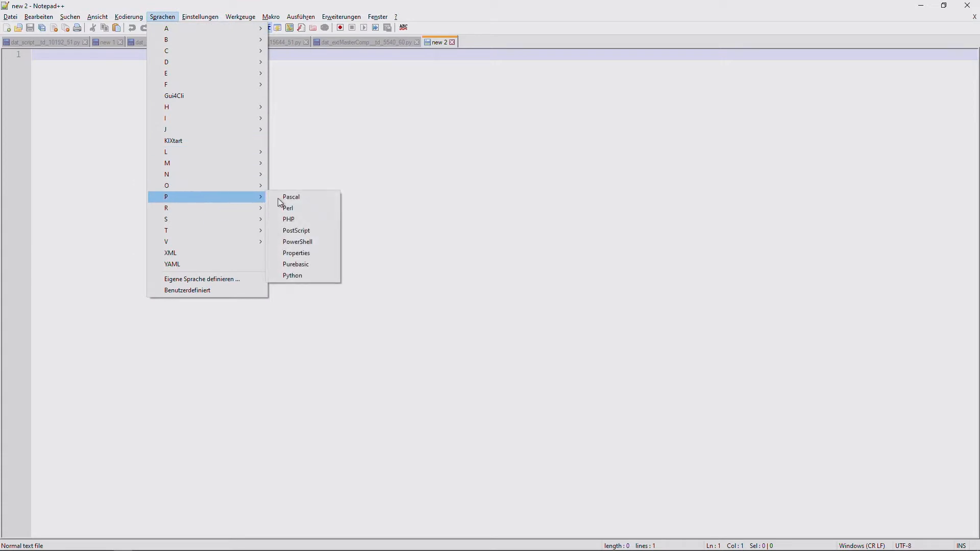
click(305, 275)
Step: Copy select1's Select Panel expression from TouchDesigner into the new Notepad++ document
key(alt+Tab)
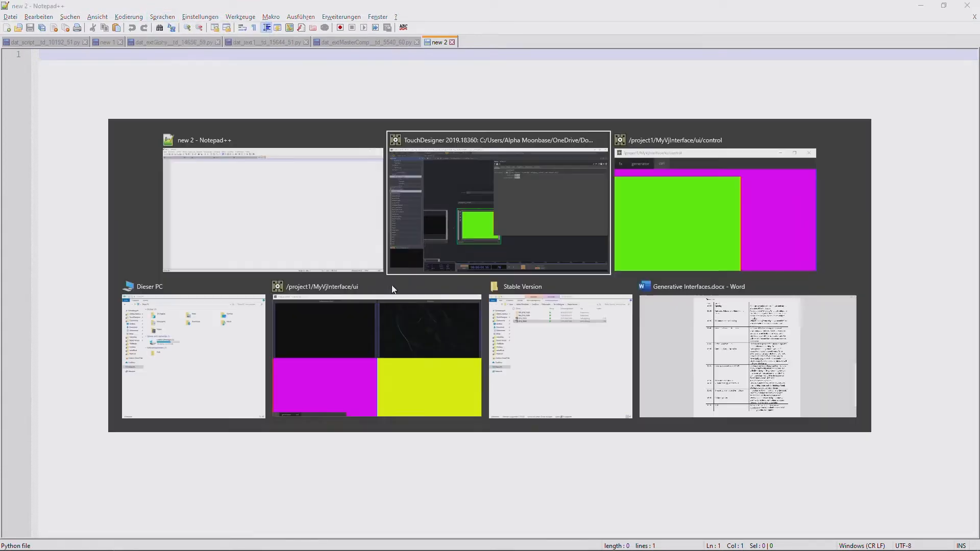
click(771, 108)
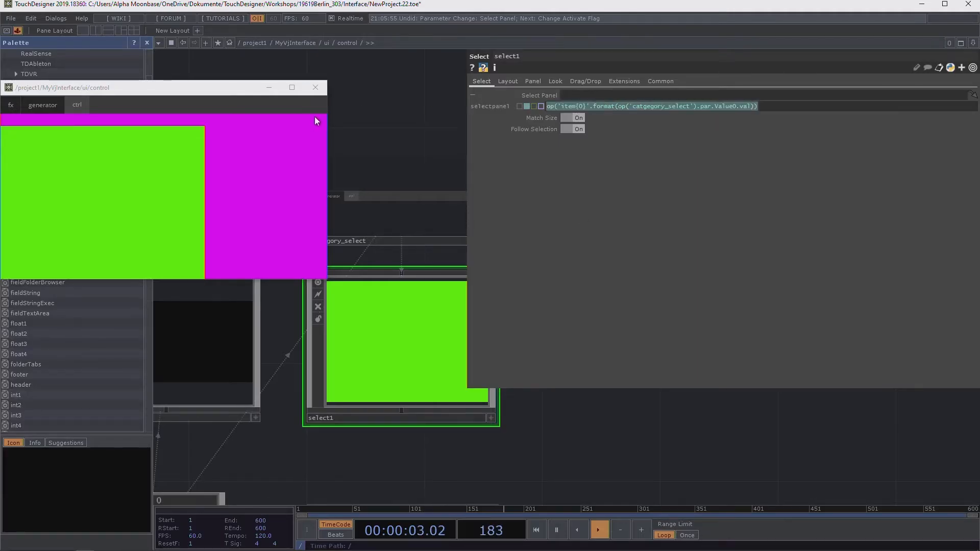
key(ctrl+c)
key(alt+Tab)
key(ctrl+v)
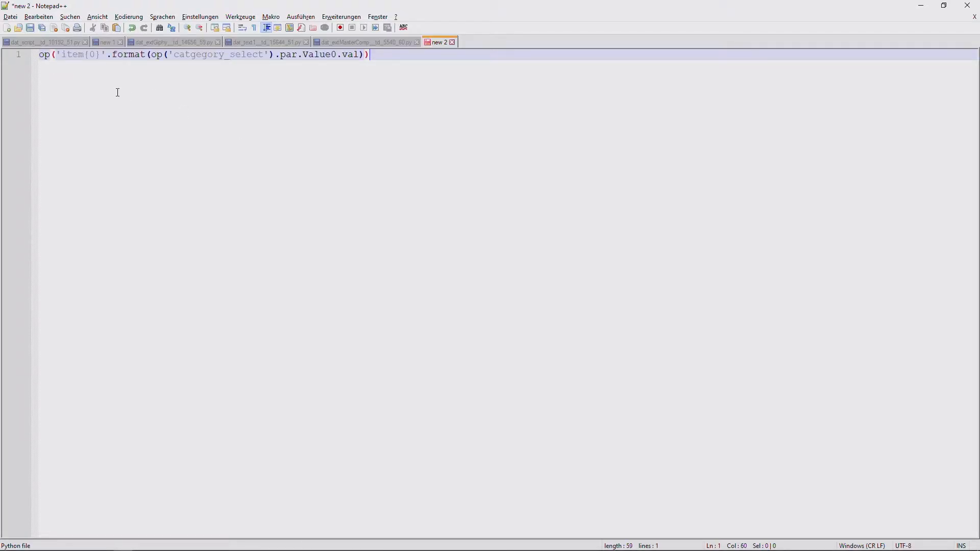
Step: Insert a space before and after op('catgegory_select').par.Value0.val inside the format parentheses
click(108, 70)
click(153, 55)
click(372, 54)
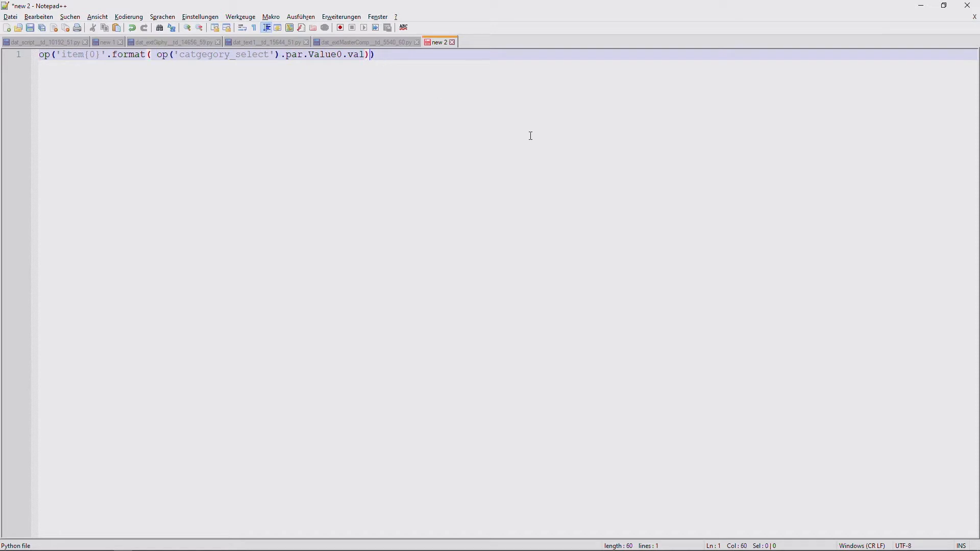
key(Left)
Step: Examine the op('catgegory_select').par.Value0.val argument that is passed to the format call
drag(156, 55, 364, 54)
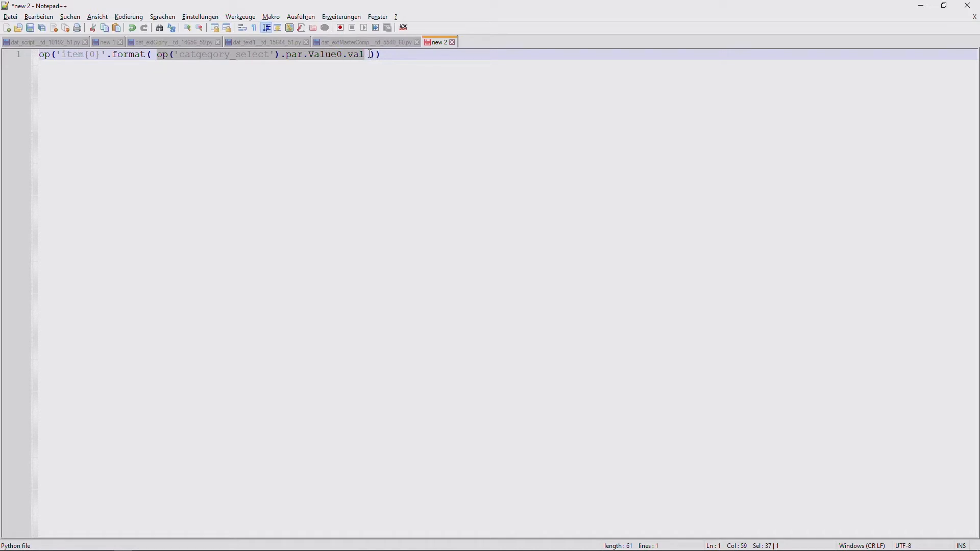
click(366, 55)
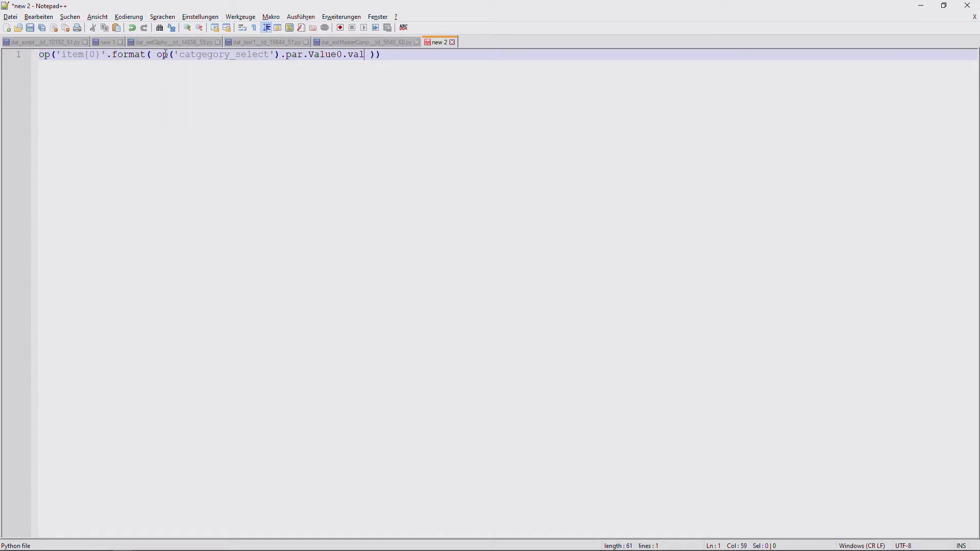
drag(157, 55, 368, 54)
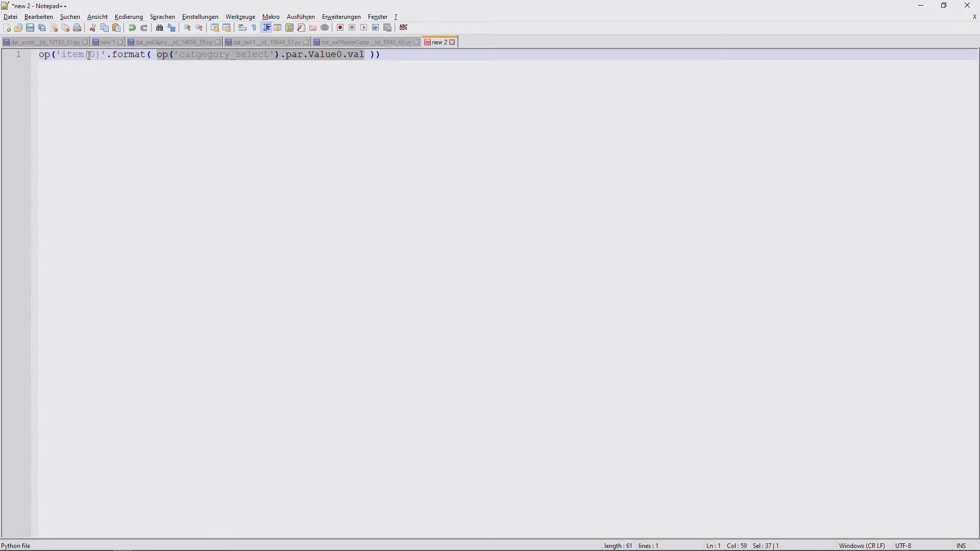
drag(157, 55, 366, 54)
click(173, 65)
drag(157, 55, 372, 78)
Step: Switch back to TouchDesigner and cut the format part from select1's Select Panel expression, making it op('item0')
key(alt+Tab)
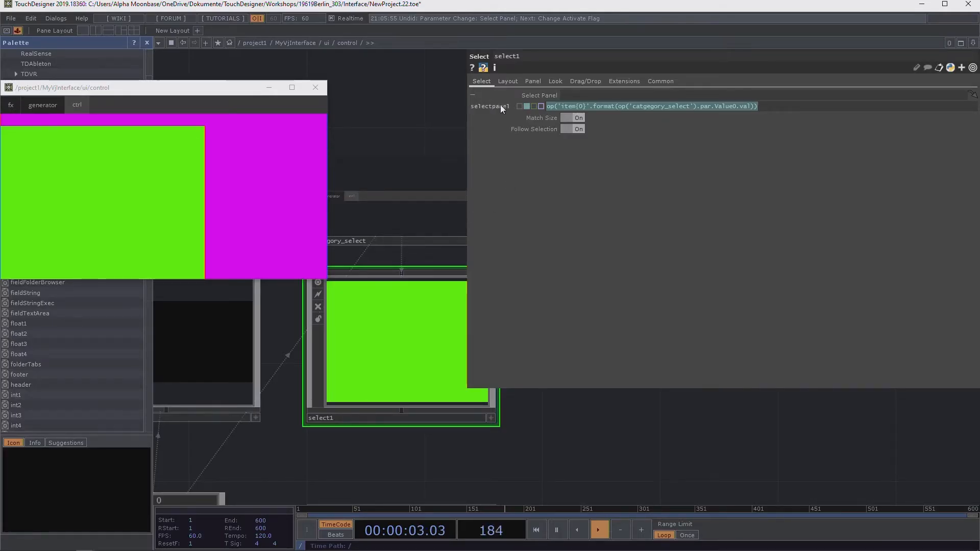
mouse_move(621, 109)
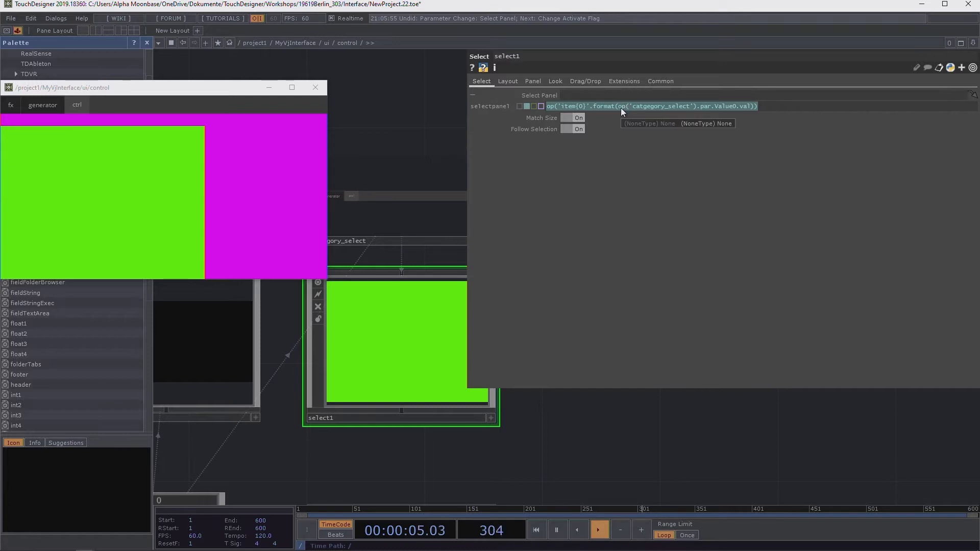
click(440, 119)
mouse_move(577, 109)
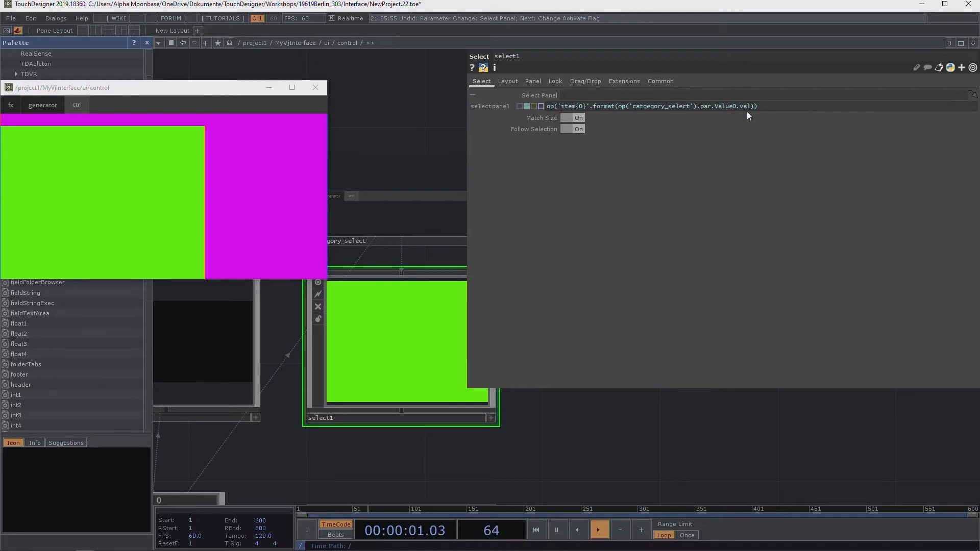
drag(745, 108, 568, 115)
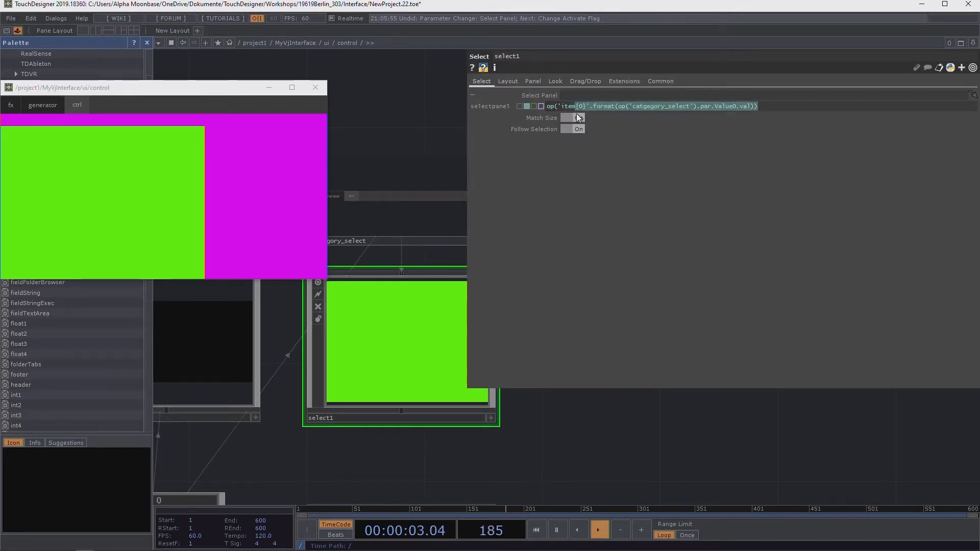
key(BackSpace)
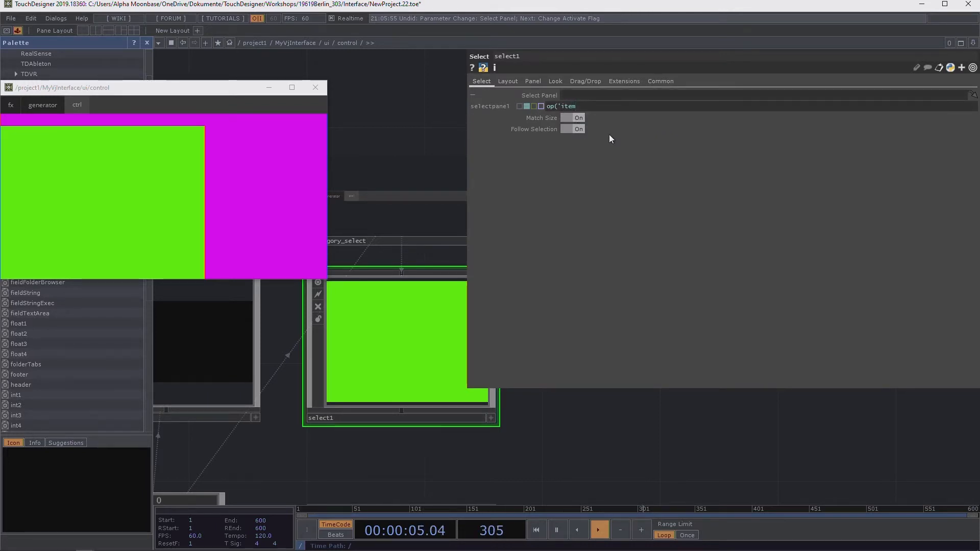
text(0'))
key(Return)
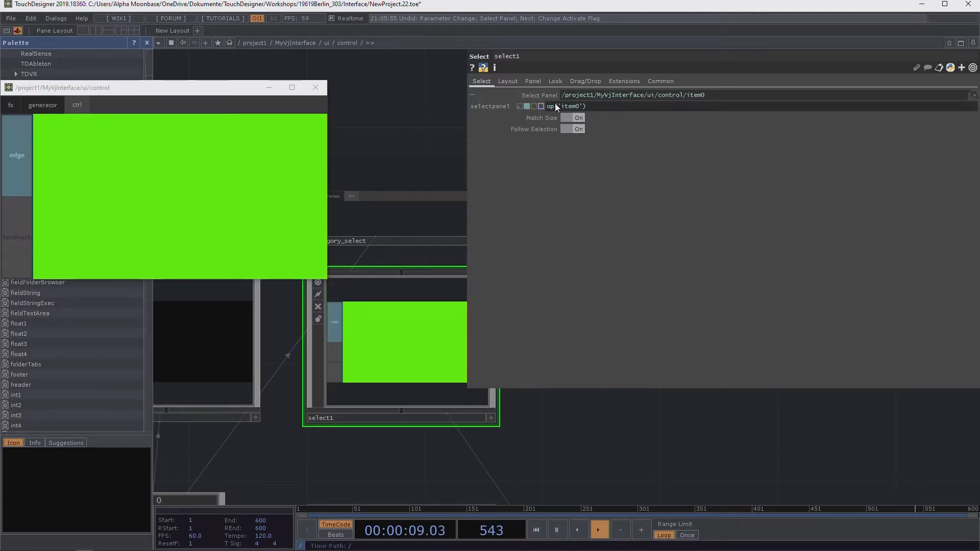
Step: Try the string concatenation op('item' + 1) as select1's Select Panel expression
mouse_move(557, 107)
mouse_move(529, 96)
key(BackSpace)
text(+ )
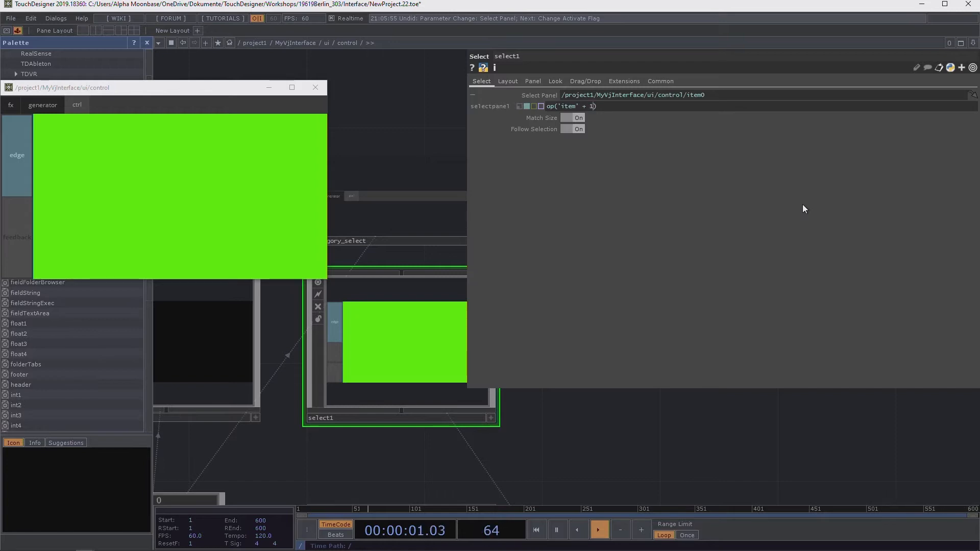
text(1)
key(Return)
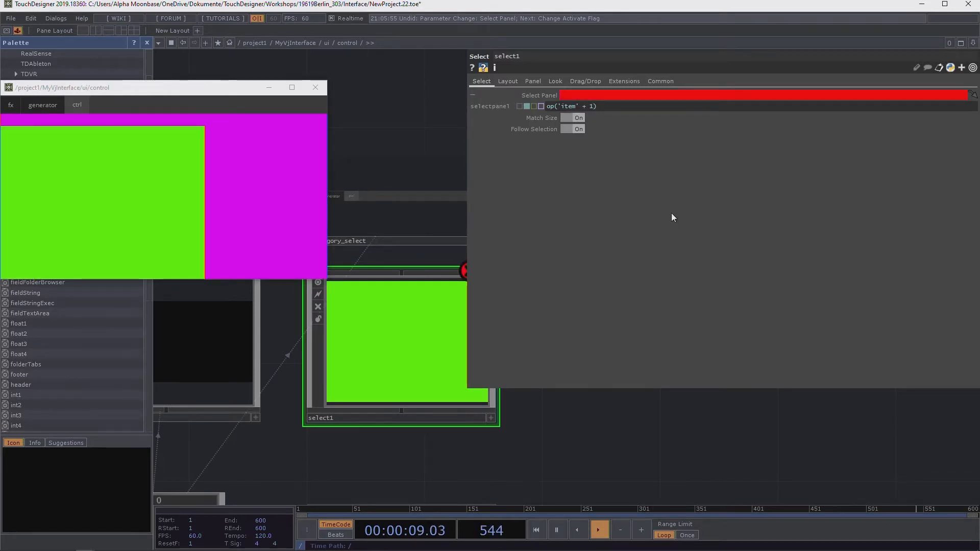
Step: Wrap the number in a string conversion so the expression reads op('item' + str(1))
click(587, 106)
text(str()
key(Right)
text())
key(Return)
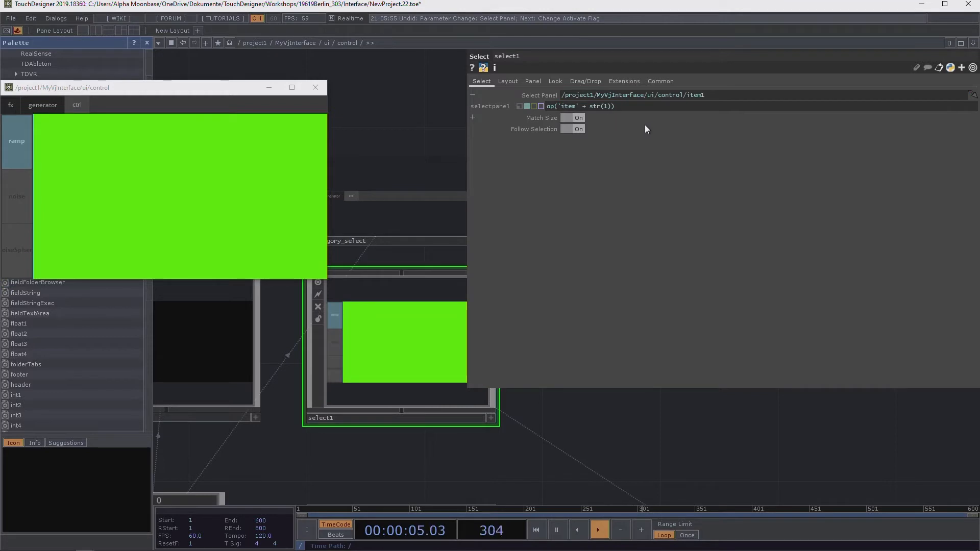
Step: Replace the 1 in select1's Select Panel expression so it reads op('item' + str(op('catgegory_select').par.Value0.val))
double_click(605, 106)
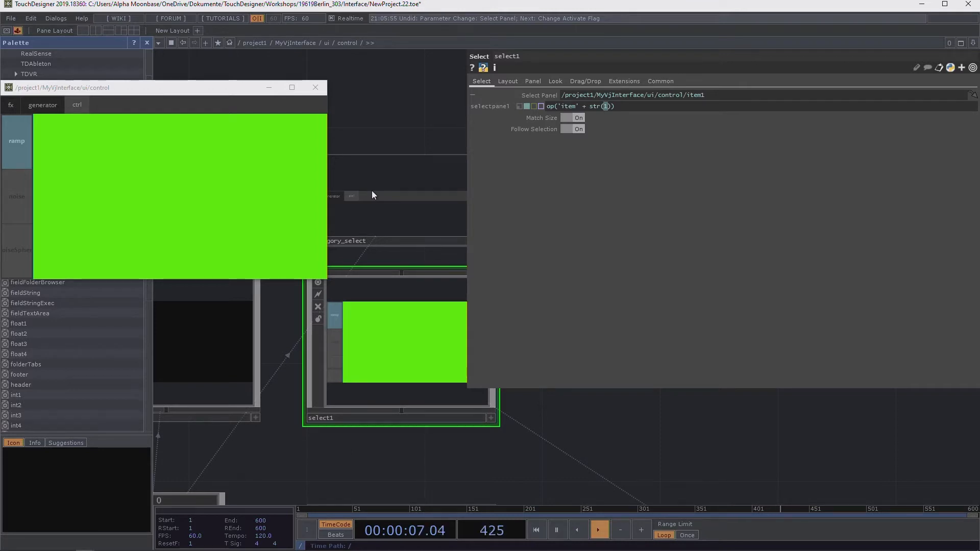
key(ctrl+v)
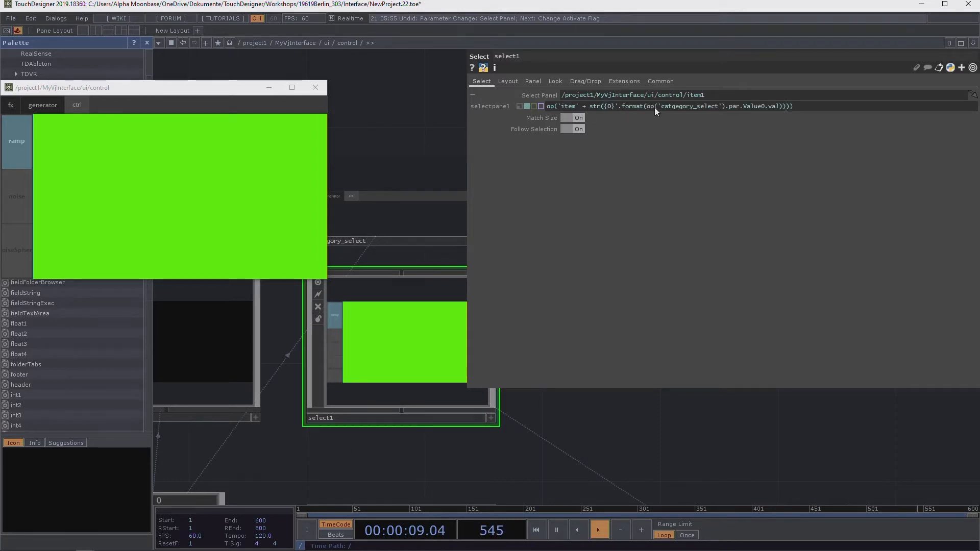
drag(646, 106, 603, 107)
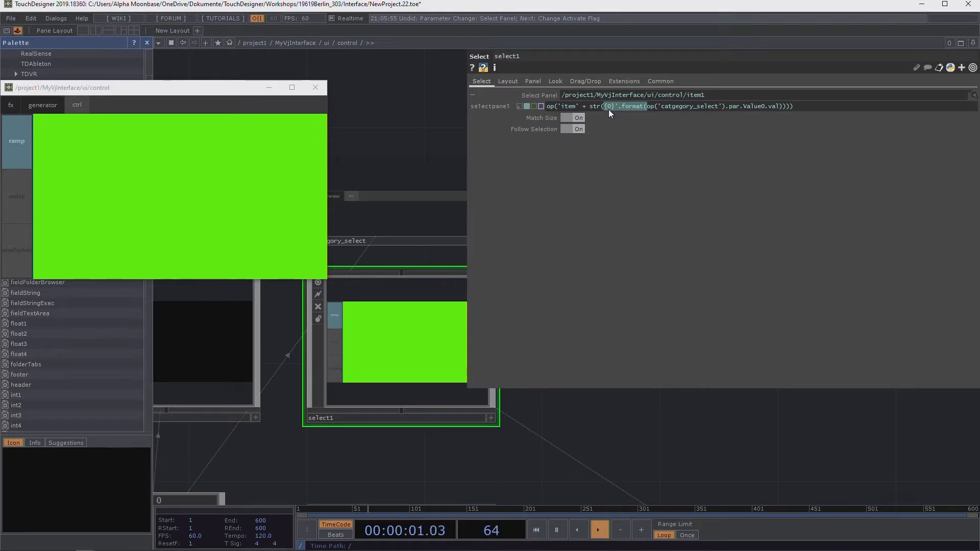
key(BackSpace)
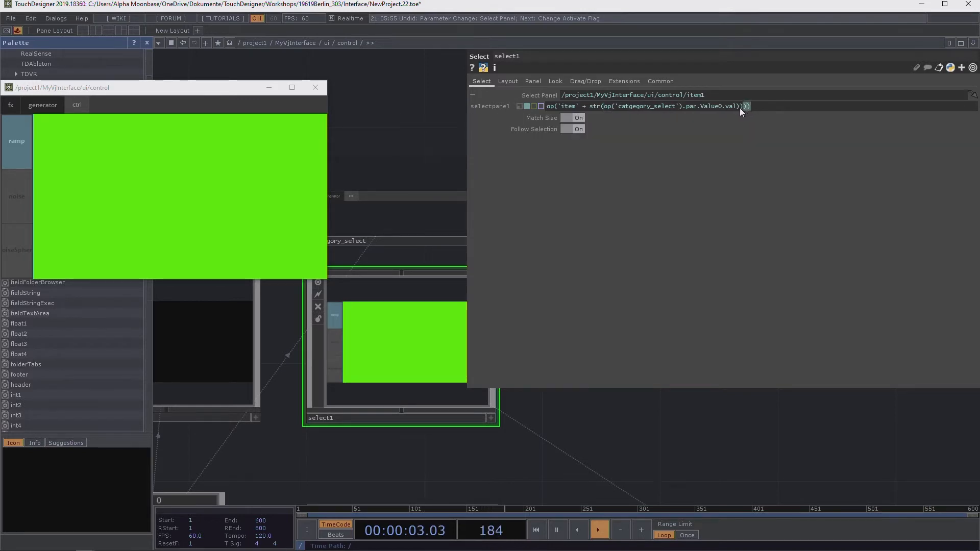
key(BackSpace)
text())
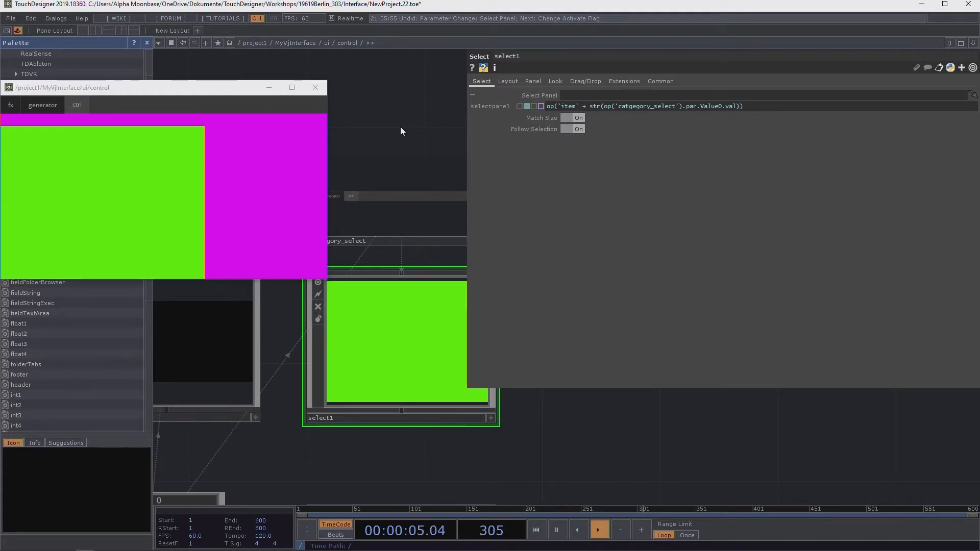
Step: Switch the catgegory_select widget's Value 0 to generator and then to fx to test the expression
drag(407, 159, 395, 208)
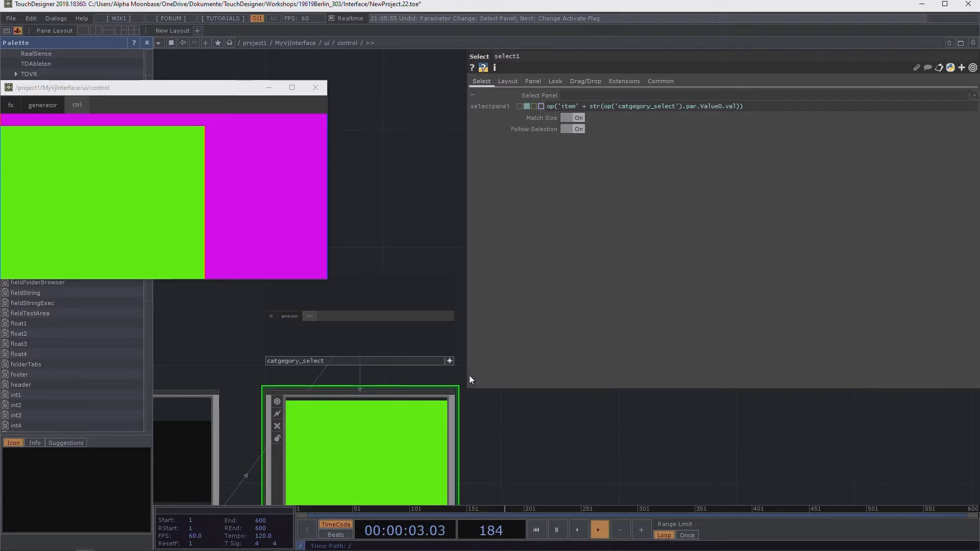
click(399, 335)
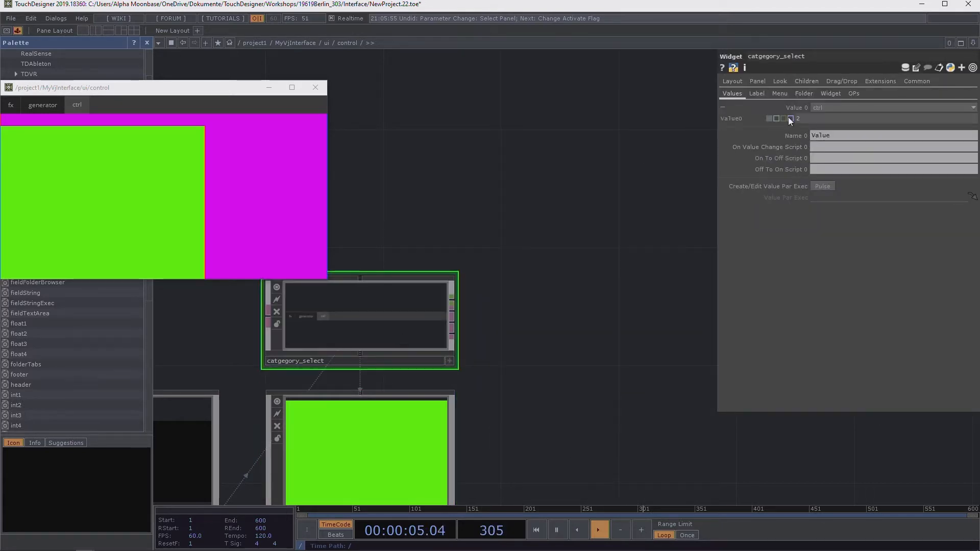
click(825, 107)
click(829, 125)
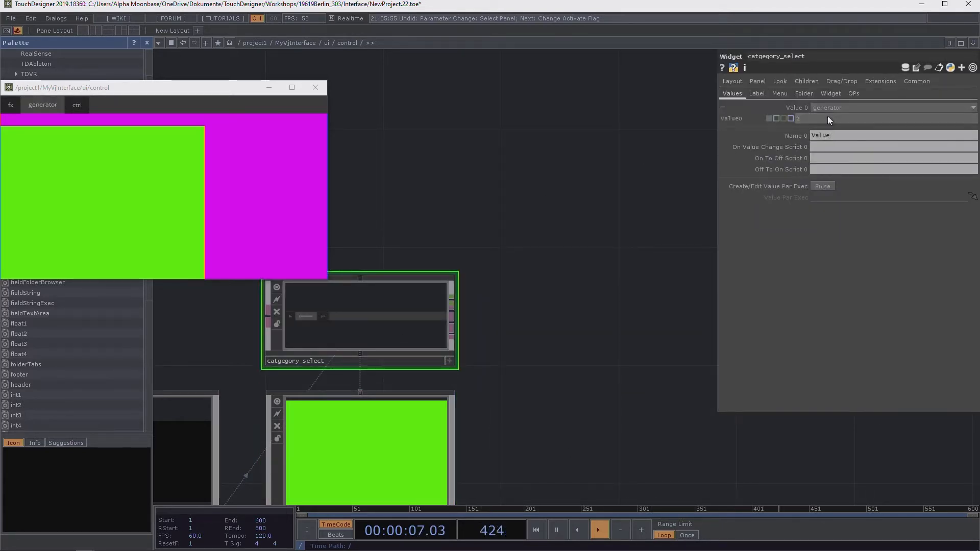
click(830, 110)
click(825, 118)
Step: Try wrapping the category value in int() inside select1's Select Panel expression and read the node's error information
drag(457, 426, 497, 342)
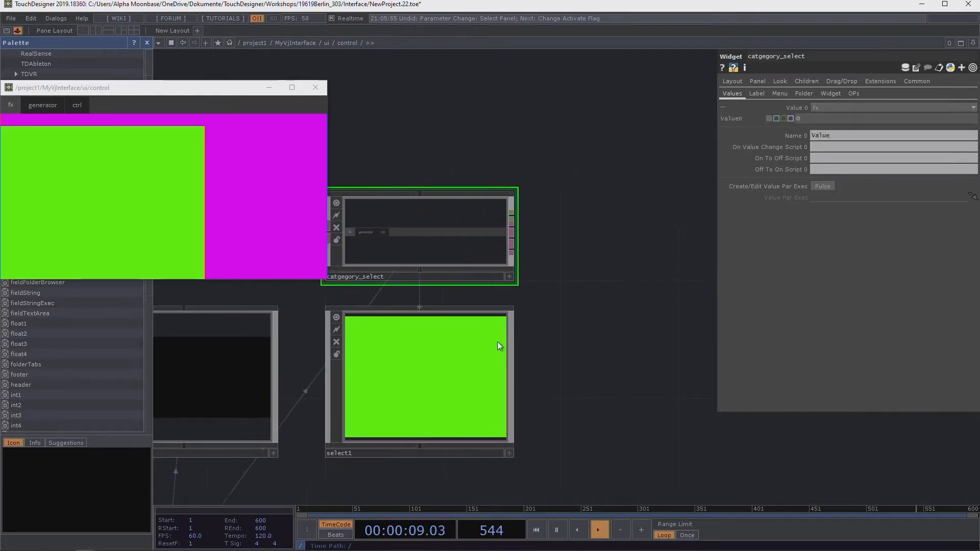
click(498, 339)
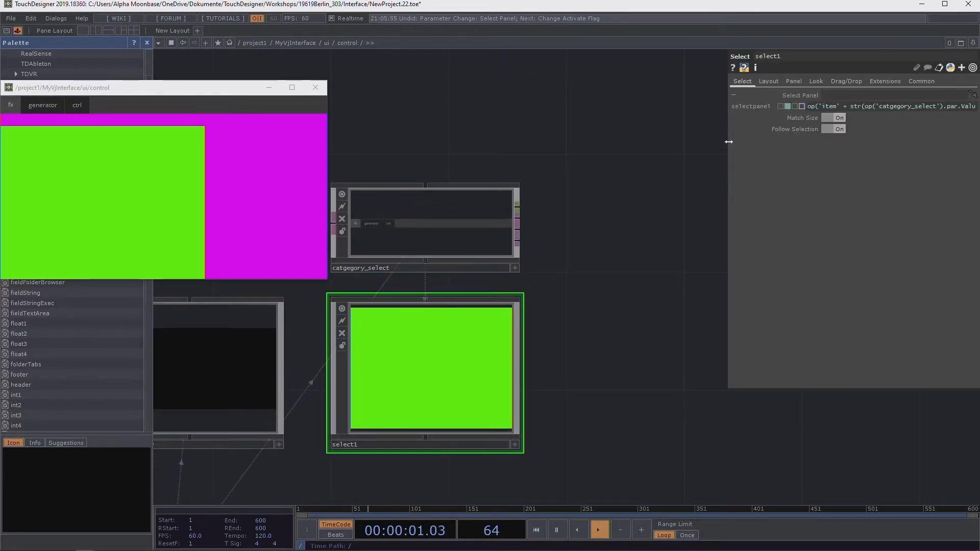
drag(729, 142, 370, 166)
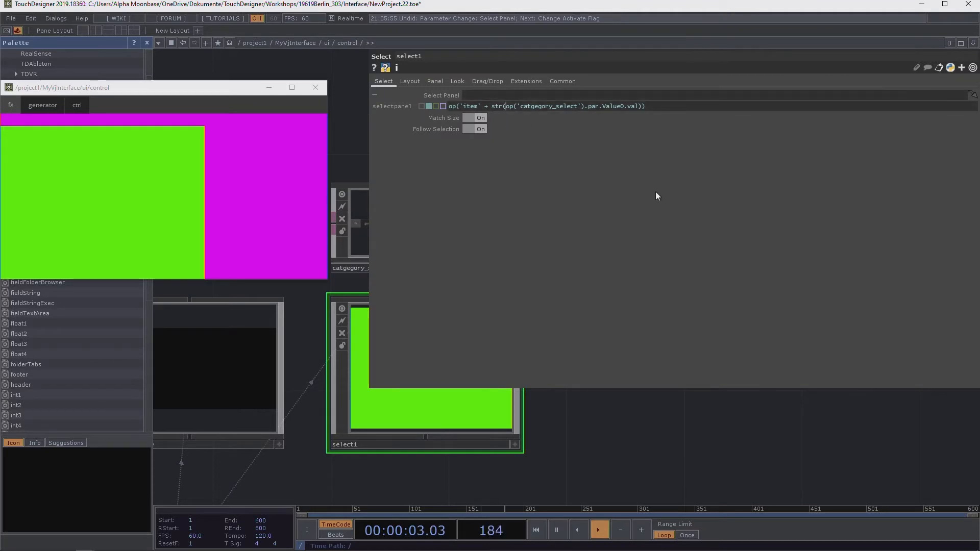
text(int8)
key(BackSpace)
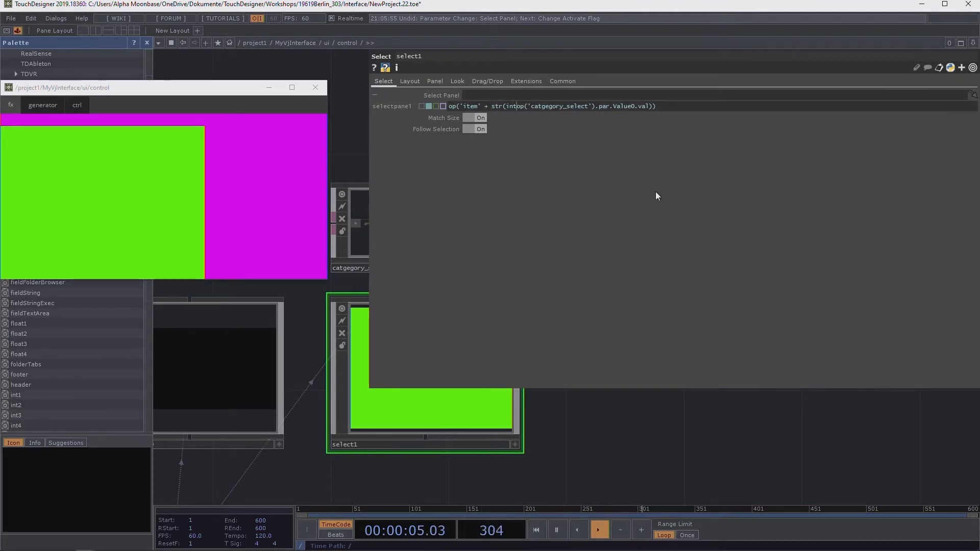
text(()
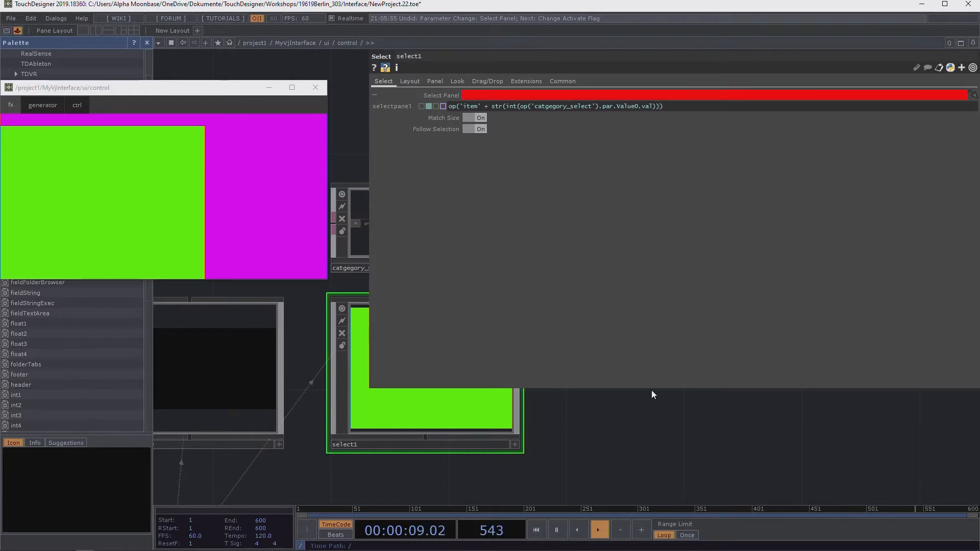
text())
drag(617, 435, 561, 484)
drag(466, 459, 393, 497)
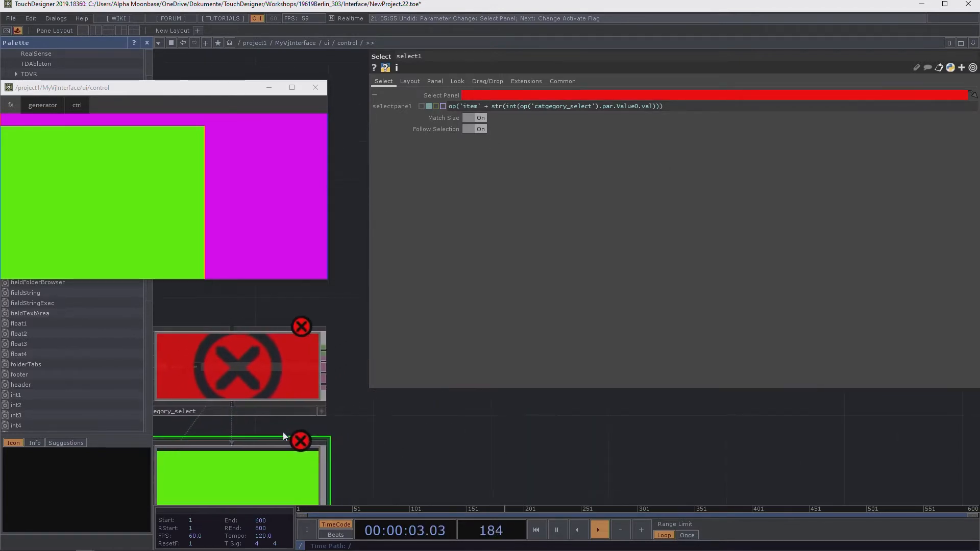
middle_click(295, 441)
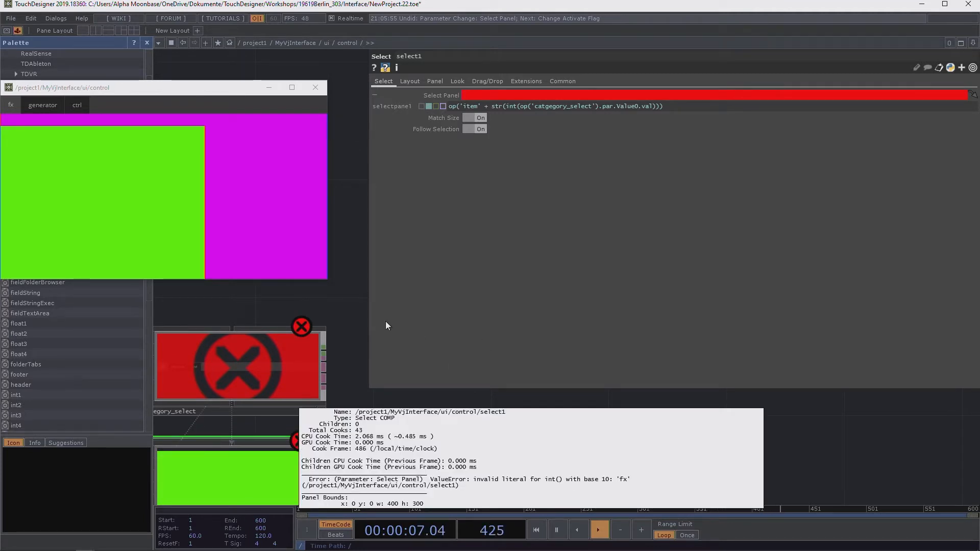
click(355, 287)
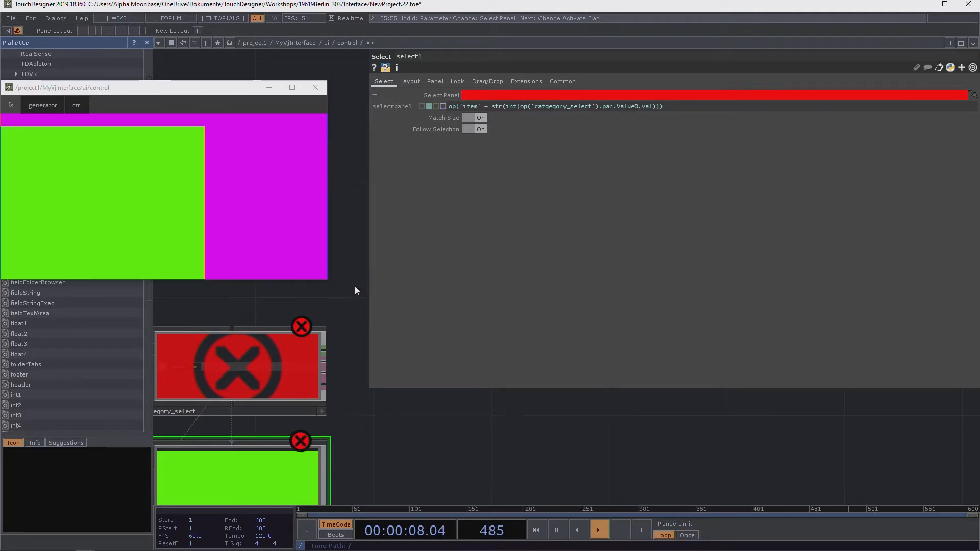
Step: Remove the int() conversion from select1's expression, leaving op('item' + str(op('catgegory_select').par.Value0.val))
click(521, 107)
key(BackSpace)
key(BackSpace)
key(BackSpace)
key(BackSpace)
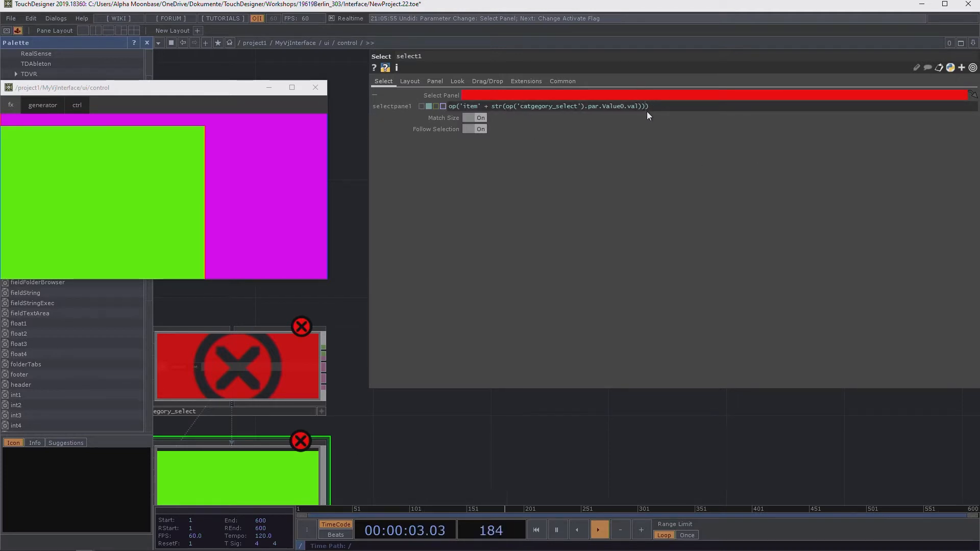
key(Return)
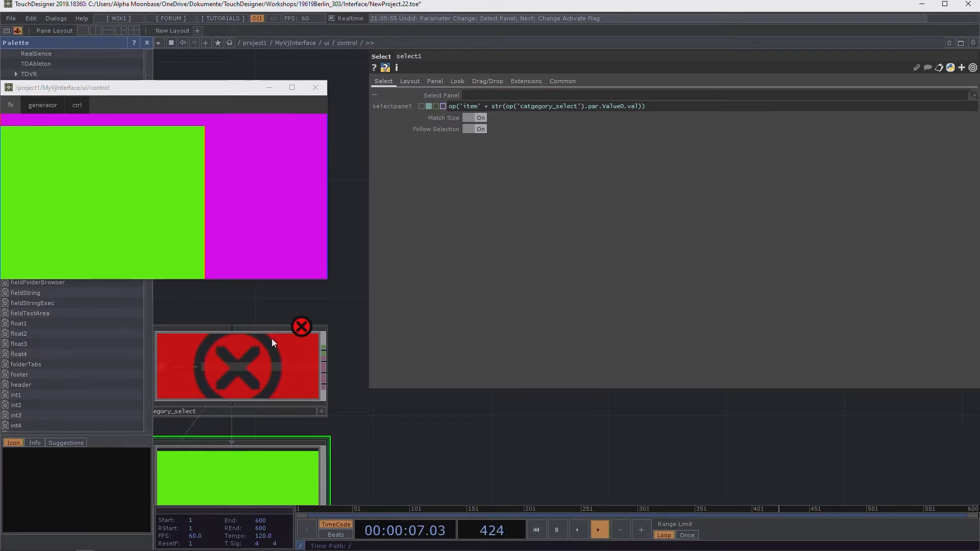
Step: Switch catgegory_select's Value 0 through generator to ctrl to compare the menu entries with their values
click(260, 352)
click(838, 106)
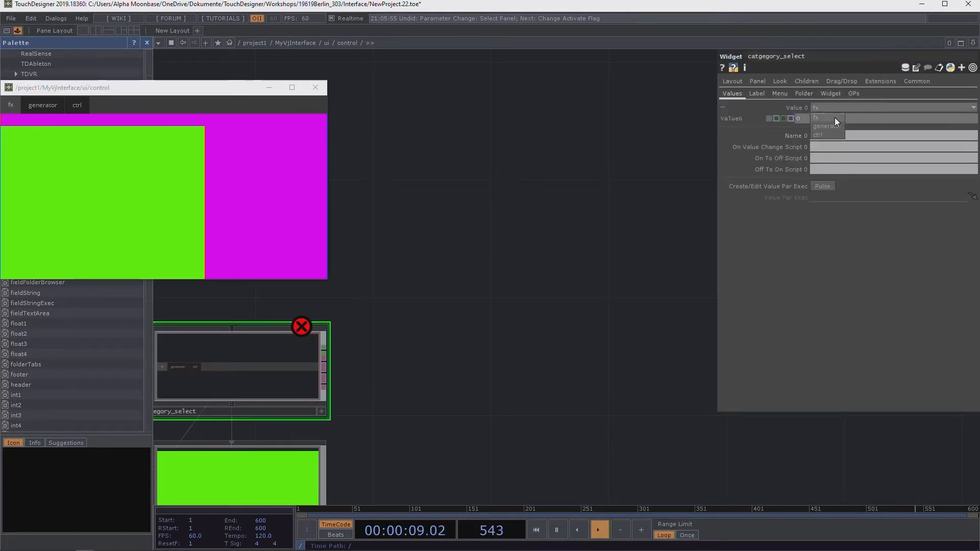
click(831, 126)
click(828, 117)
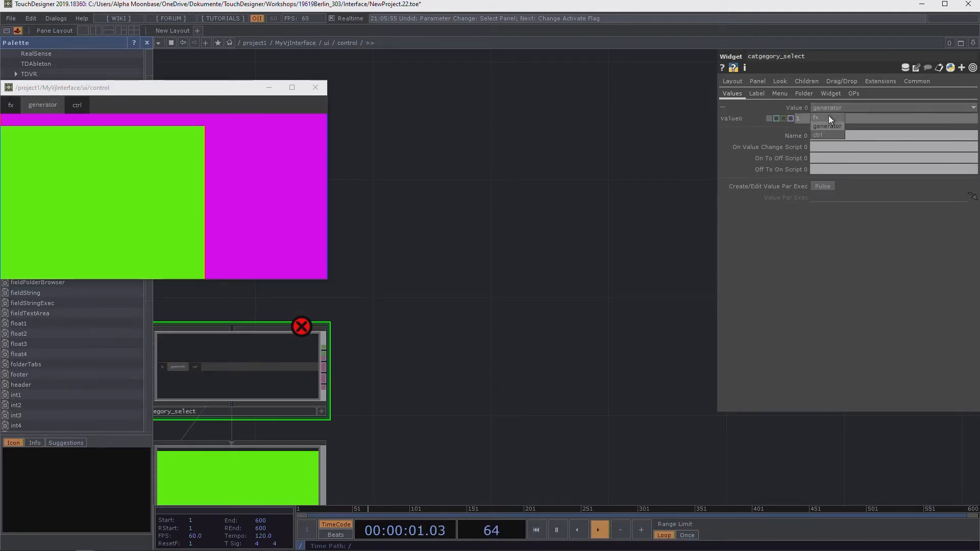
click(827, 134)
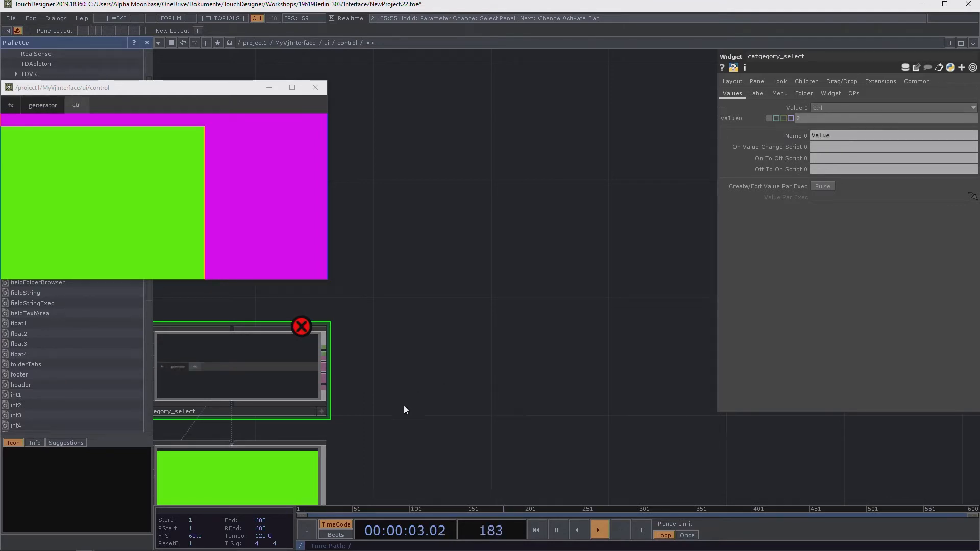
Step: Replace val with menuIndex in select1's Select Panel expression, giving op('item' + str(op('catgegory_select').par.Value0.menuIndex))
drag(403, 405, 526, 365)
drag(481, 407, 493, 390)
click(393, 421)
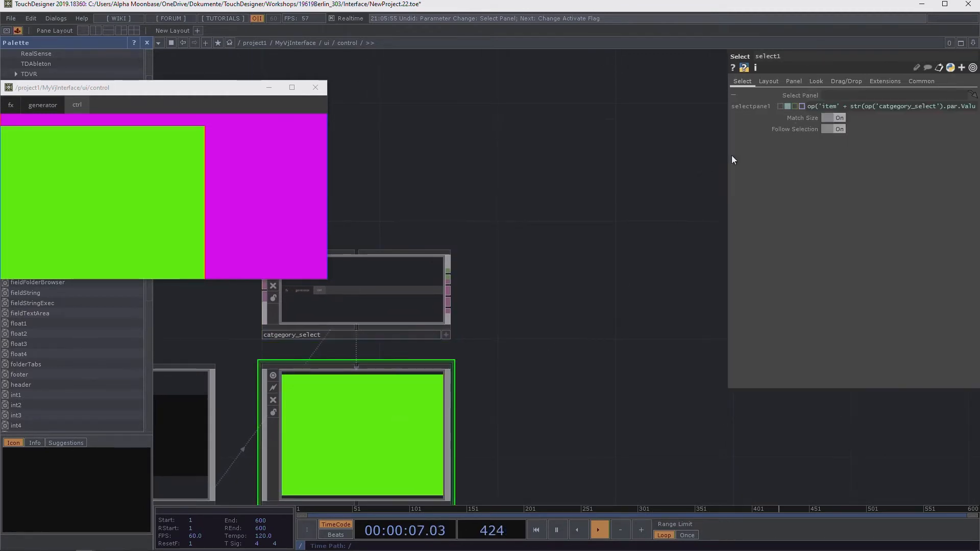
drag(726, 159, 305, 163)
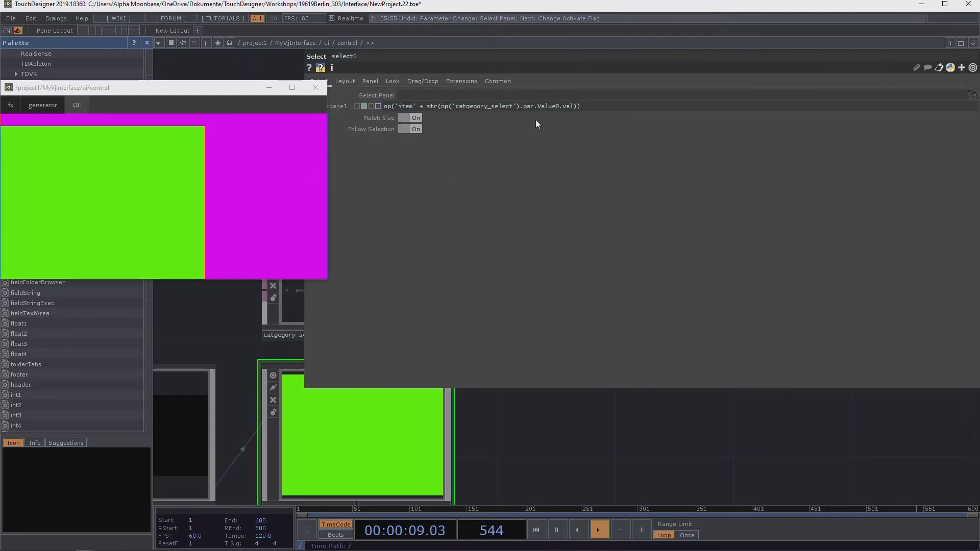
double_click(568, 106)
text(menuInde)
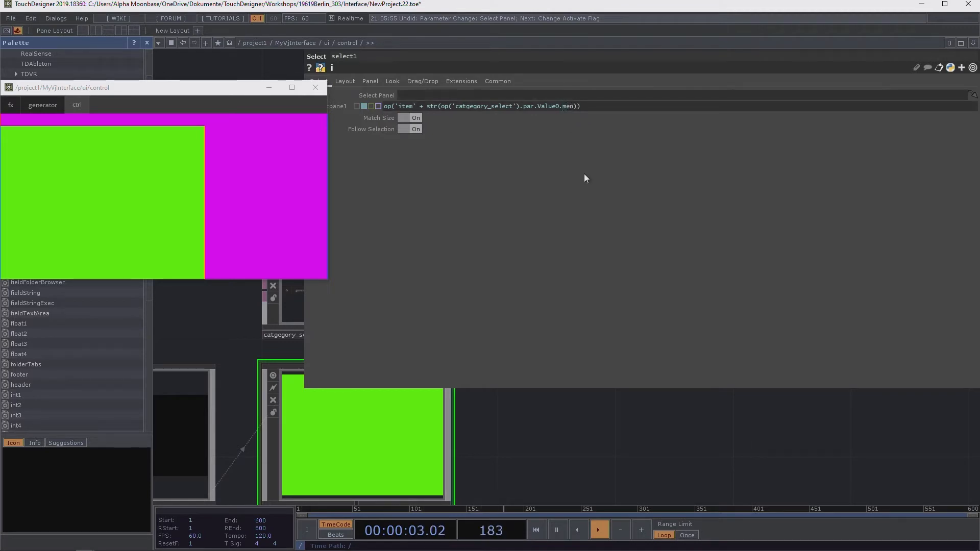
text(xy)
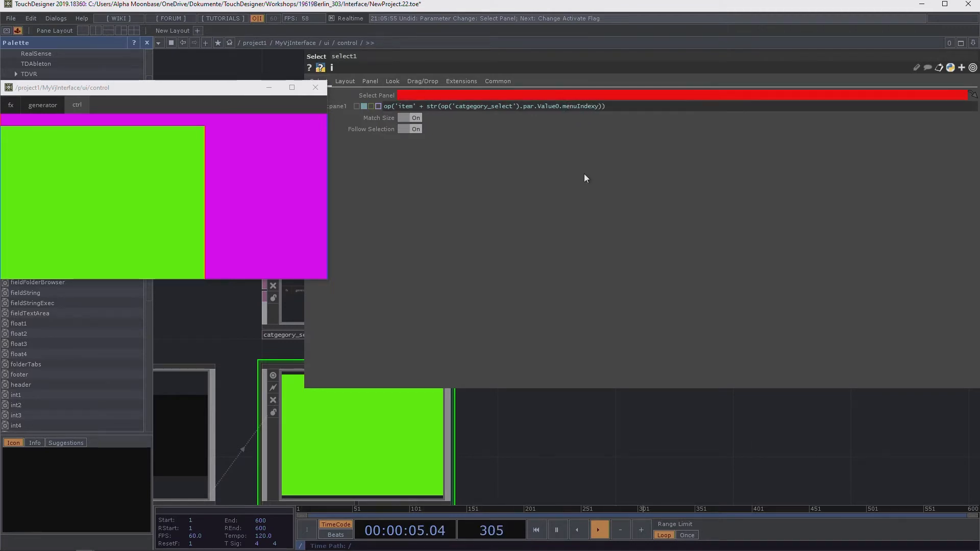
click(601, 105)
key(BackSpace)
click(637, 155)
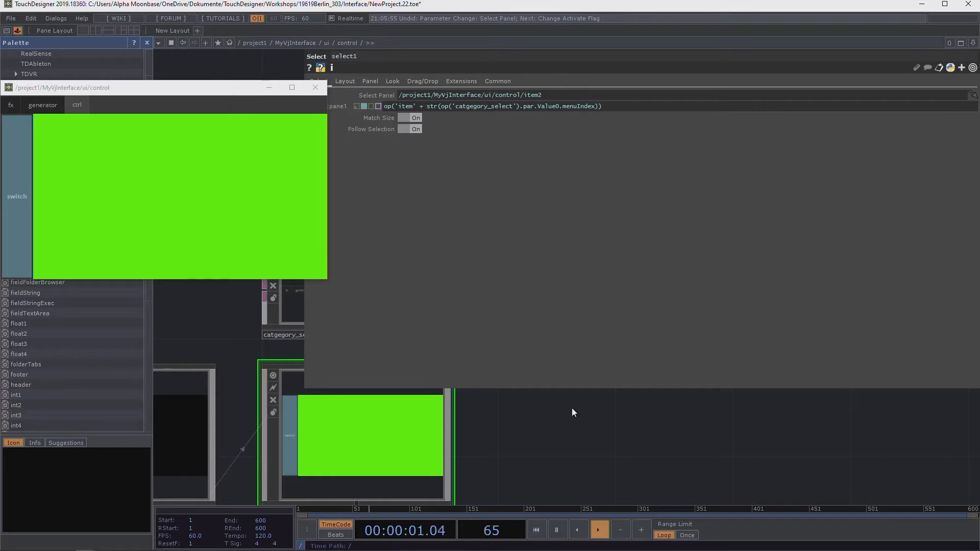
Step: Copy select1's full expression into Notepad++, replacing the old format expression, and enlarge the text for reading
drag(602, 107, 254, 108)
key(ctrl+c)
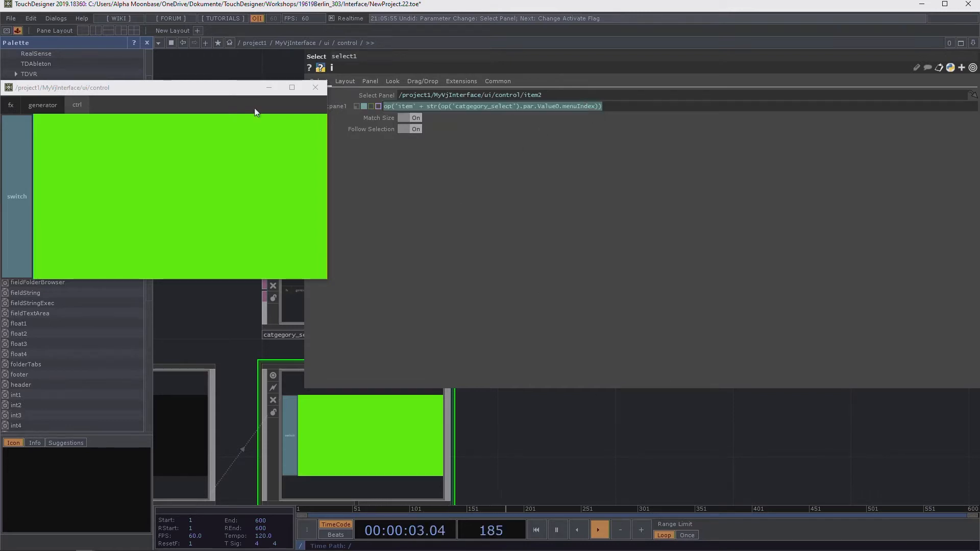
key(alt+Tab)
key(ctrl+a)
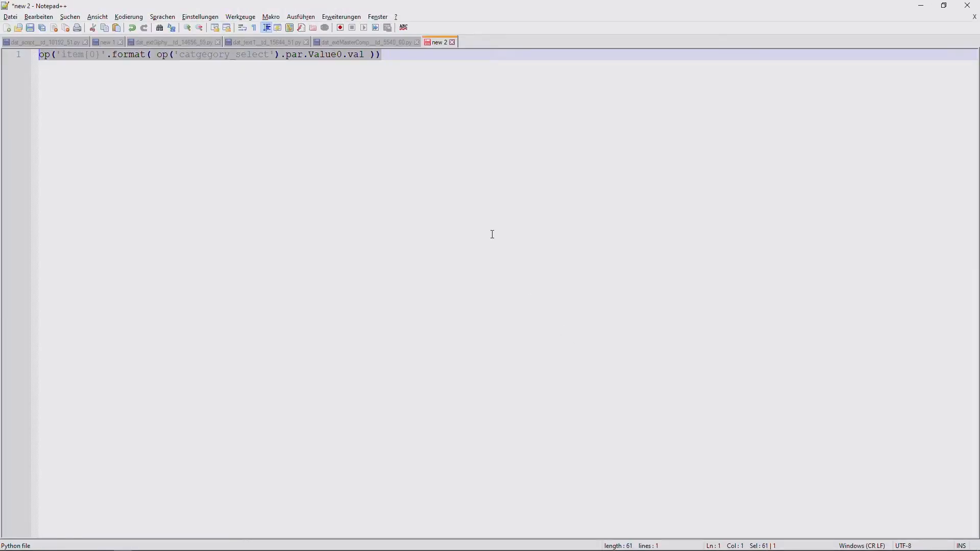
key(ctrl+v)
key(ctrl+plus)
key(ctrl+plus)
key(ctrl+plus)
key(BackSpace)
key(BackSpace)
key(BackSpace)
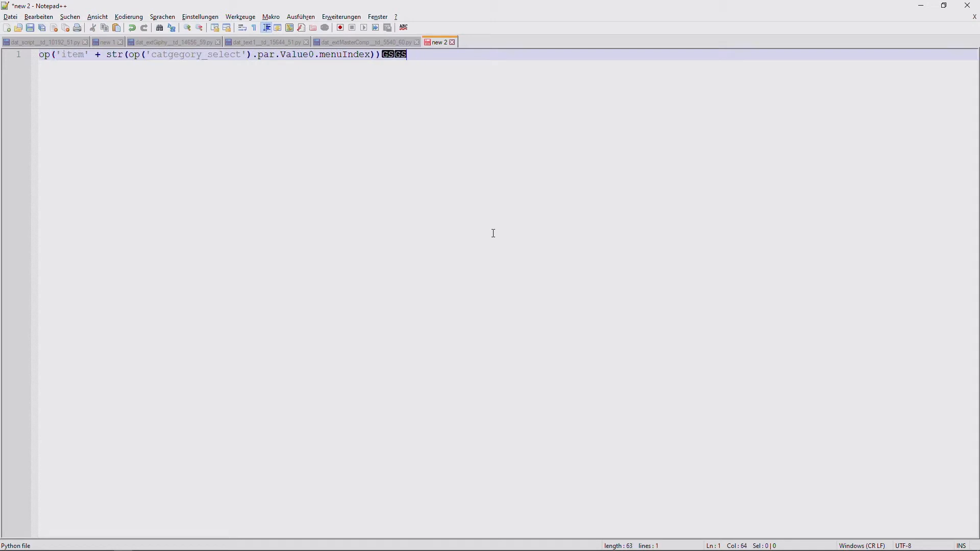
ctrl+scroll(357, 173, up, 5)
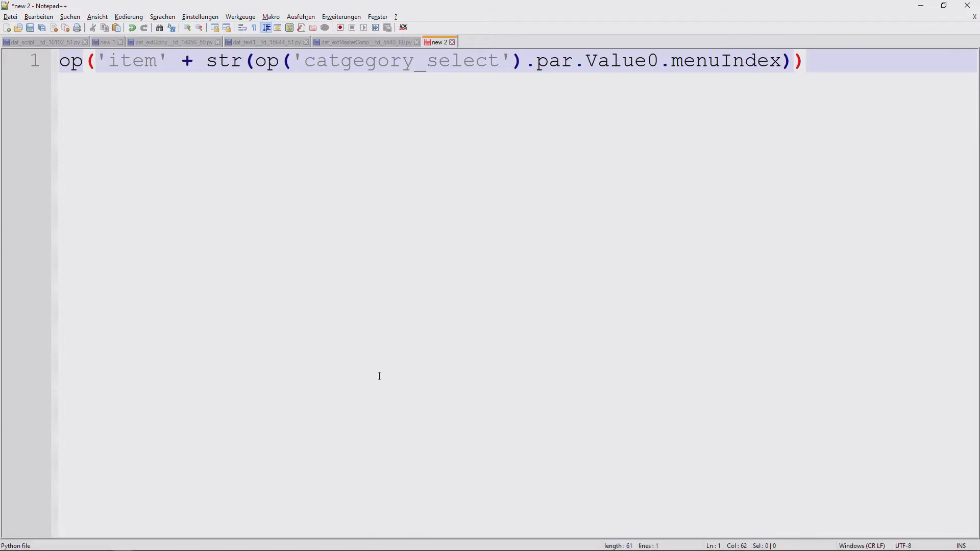
Step: Switch back to TouchDesigner and try the expression without str(), as op('item' + op('catgegory_select').par.Value0.menuIndex)
key(alt+Tab)
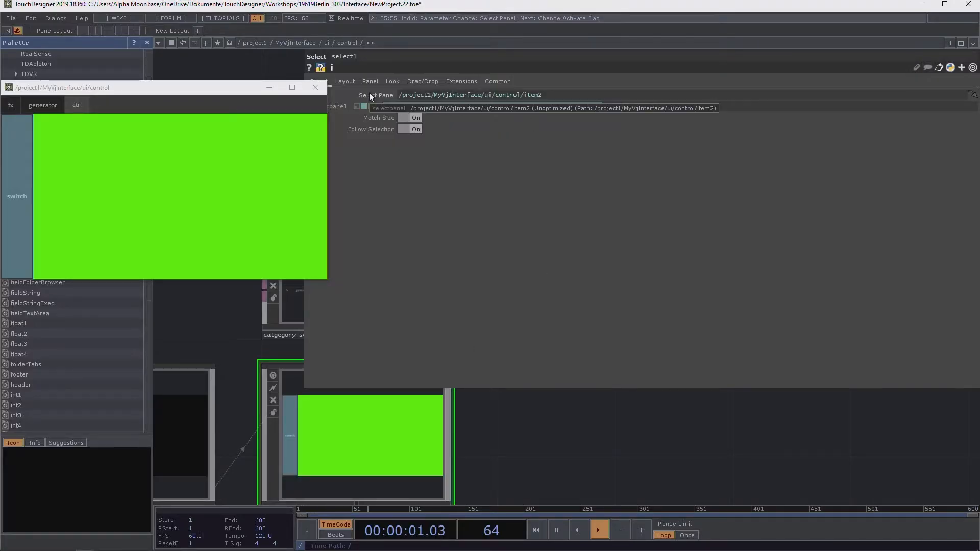
key(ctrl+v)
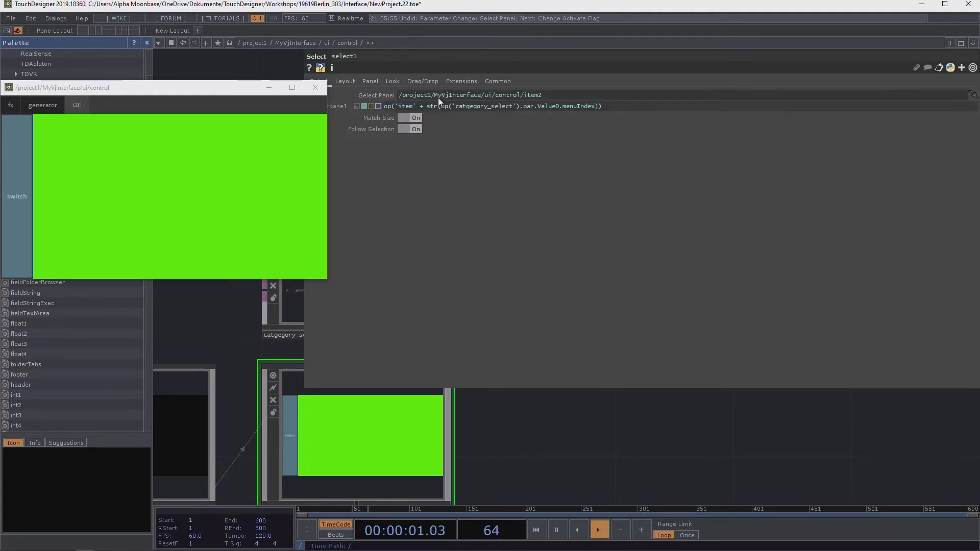
key(BackSpace)
key(BackSpace)
key(BackSpace)
key(BackSpace)
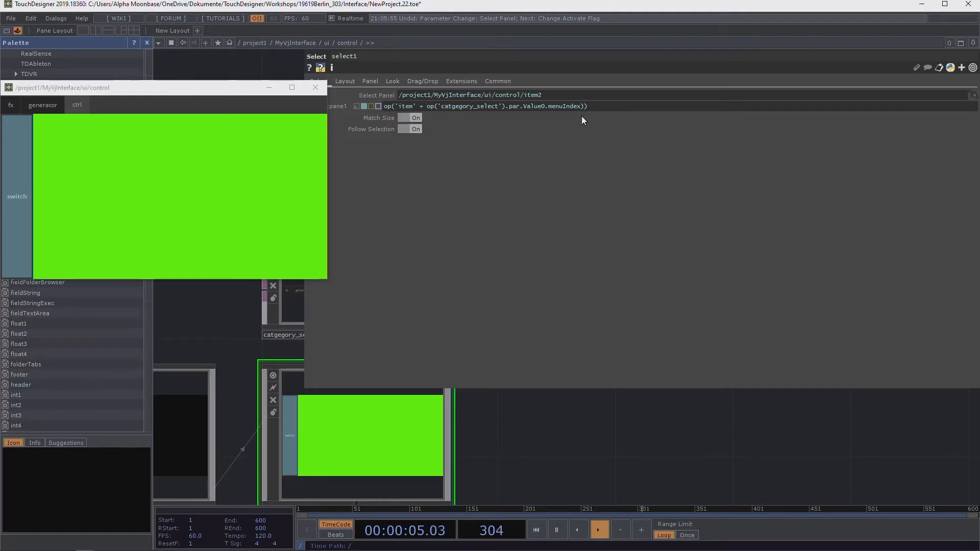
key(BackSpace)
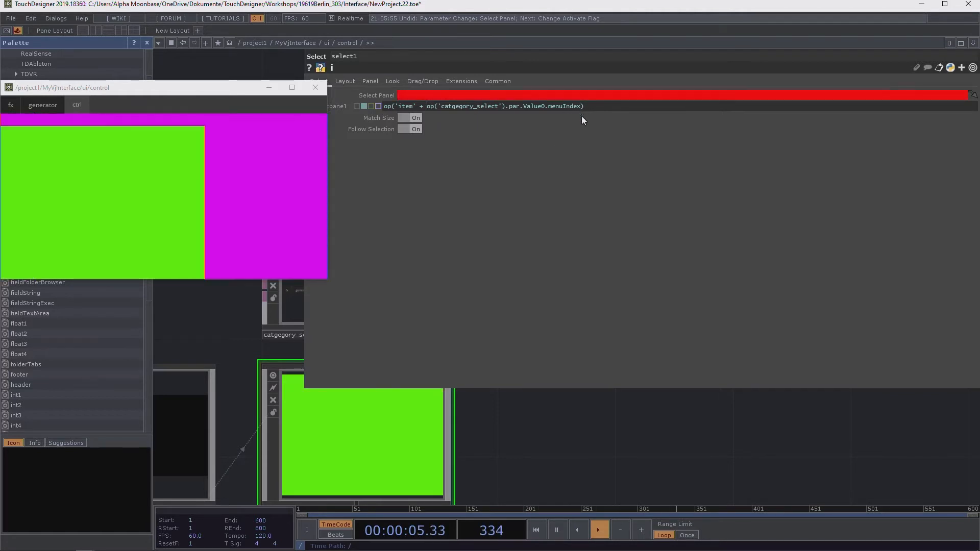
Step: Wrap the operator reference in str() again in select1's Select Panel expression, giving op('item' + str(op('catgegory_select').par.Value0.menuIndex))
click(427, 106)
text(str()
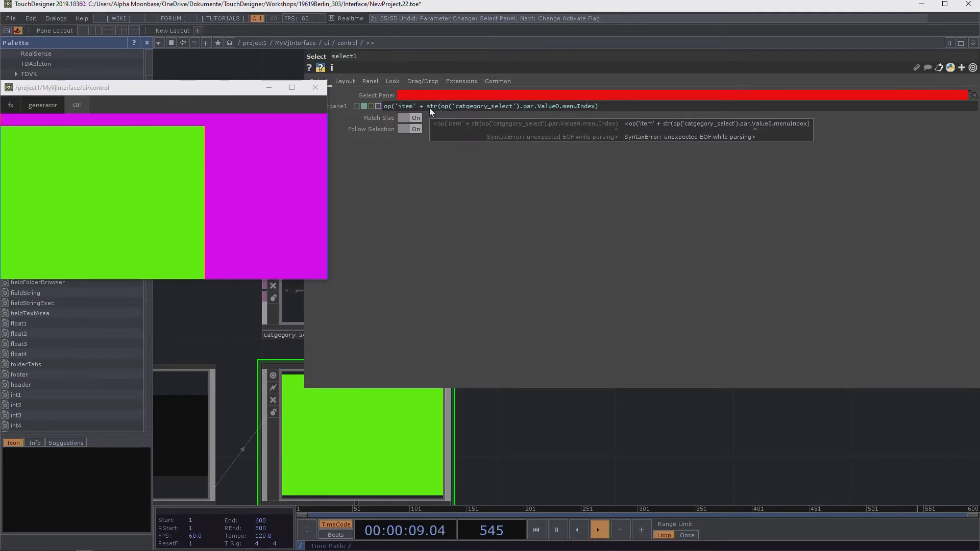
text())
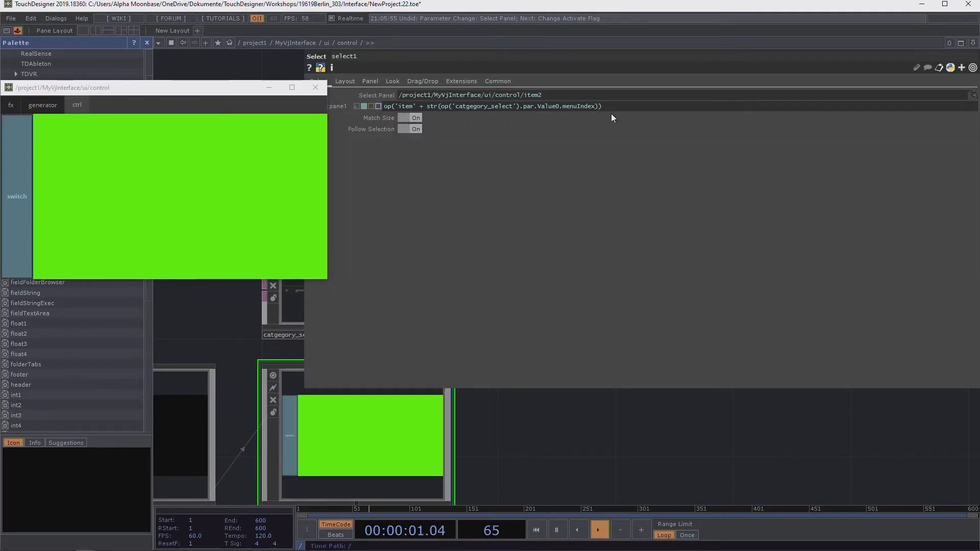
Step: Switch to Notepad++, highlight the full op('item' + str(...)) expression to review it, and return to TouchDesigner
key(alt+Tab)
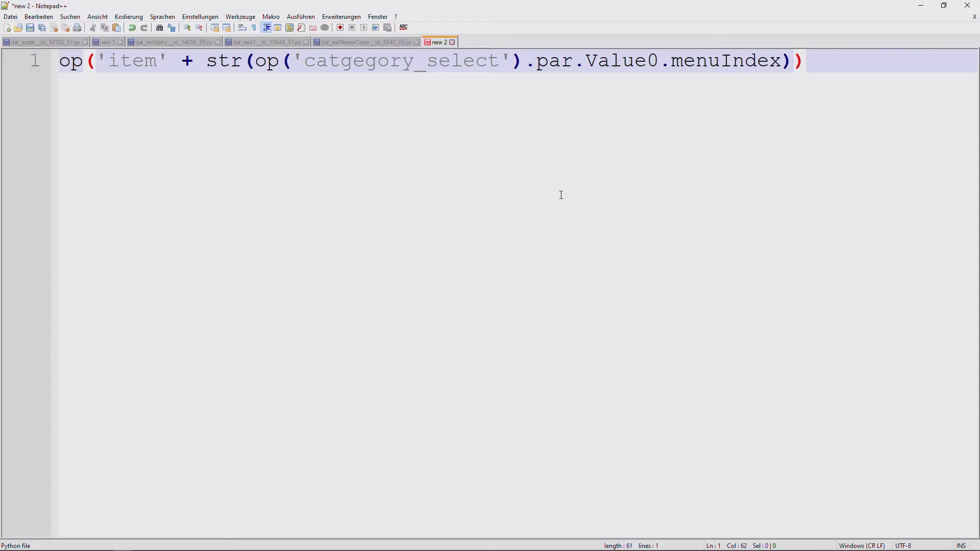
drag(813, 66, 3, 48)
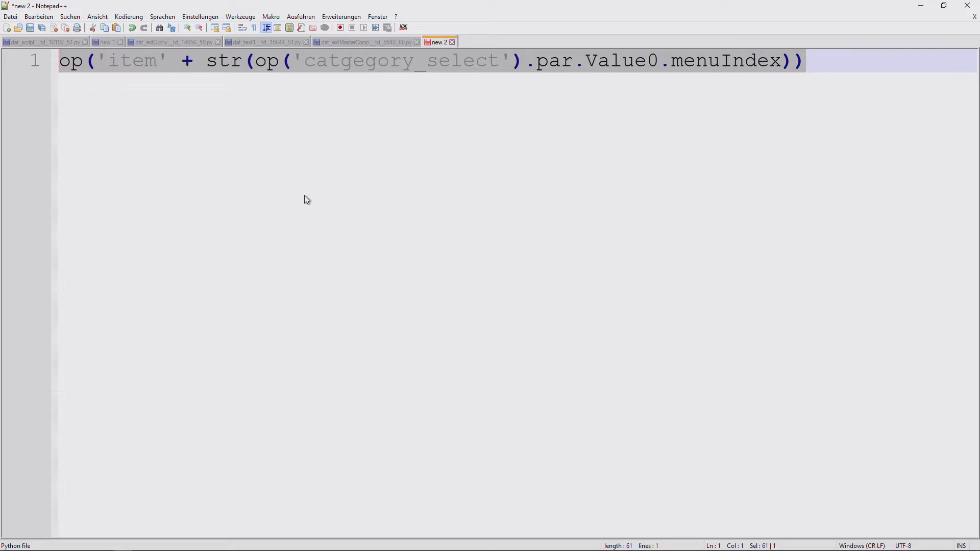
key(alt+Tab)
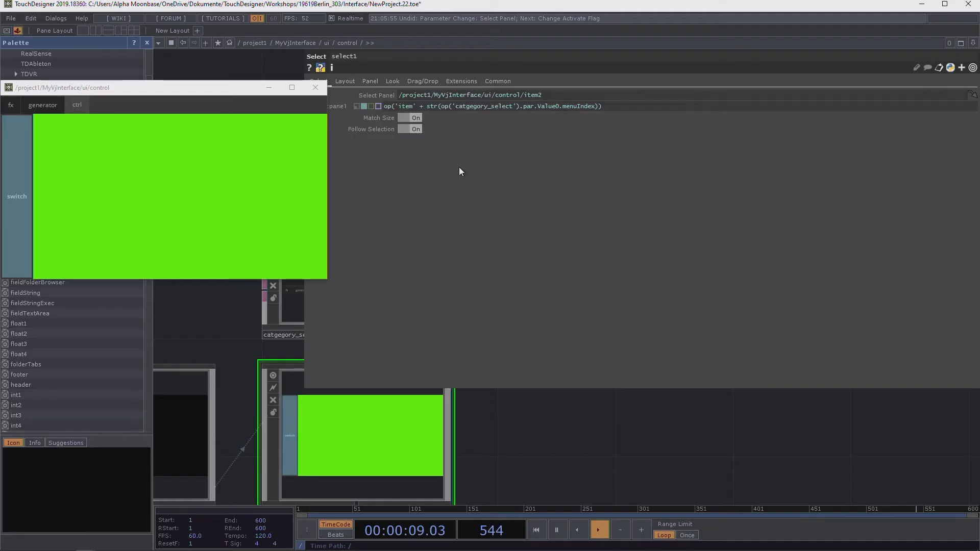
Step: Maximize the control panel's viewer window and test the category tabs by switching repeatedly between fx, generator and ctrl
drag(640, 427, 694, 451)
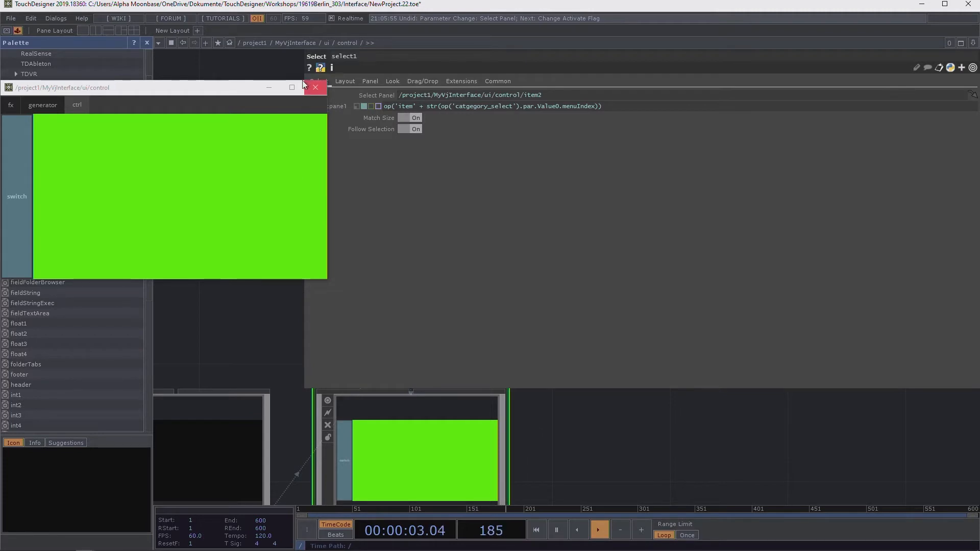
drag(130, 91, 501, 90)
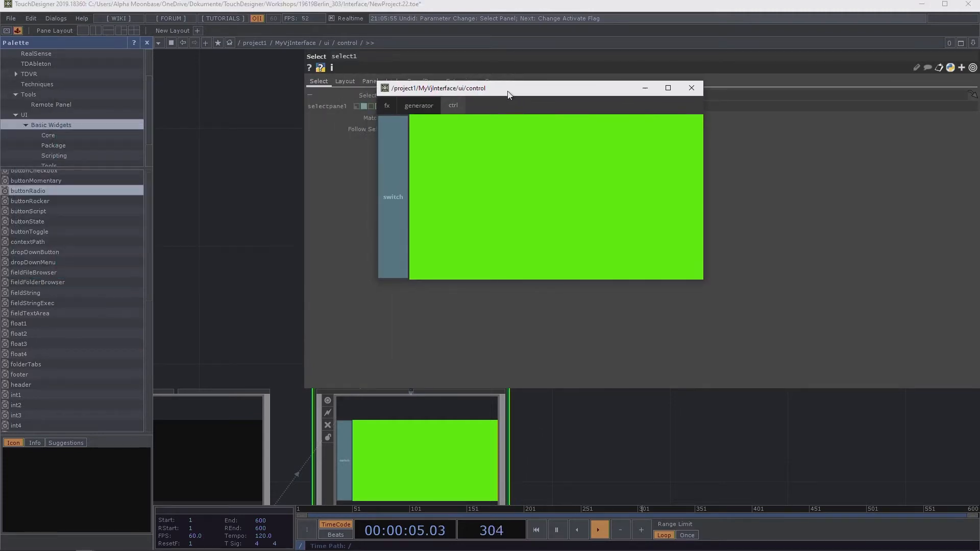
double_click(501, 91)
click(157, 47)
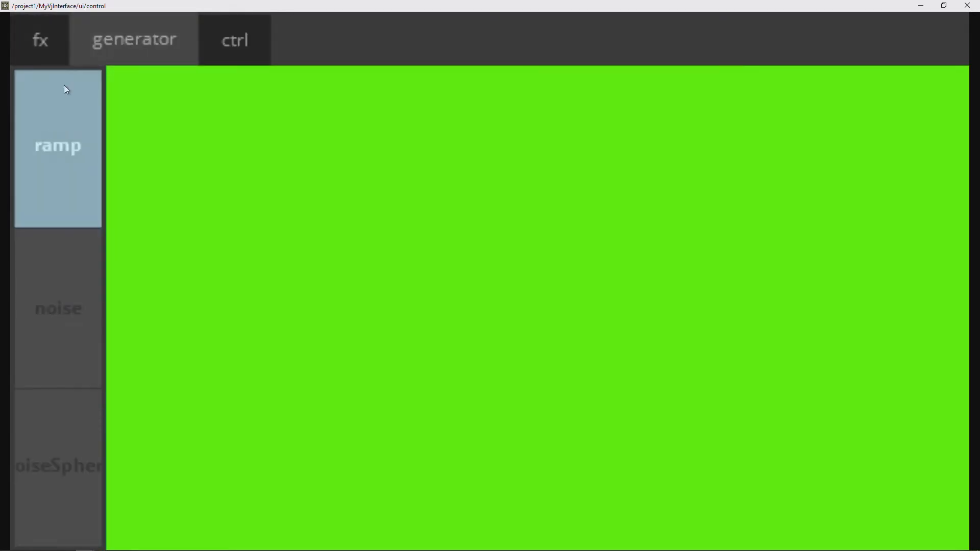
click(263, 43)
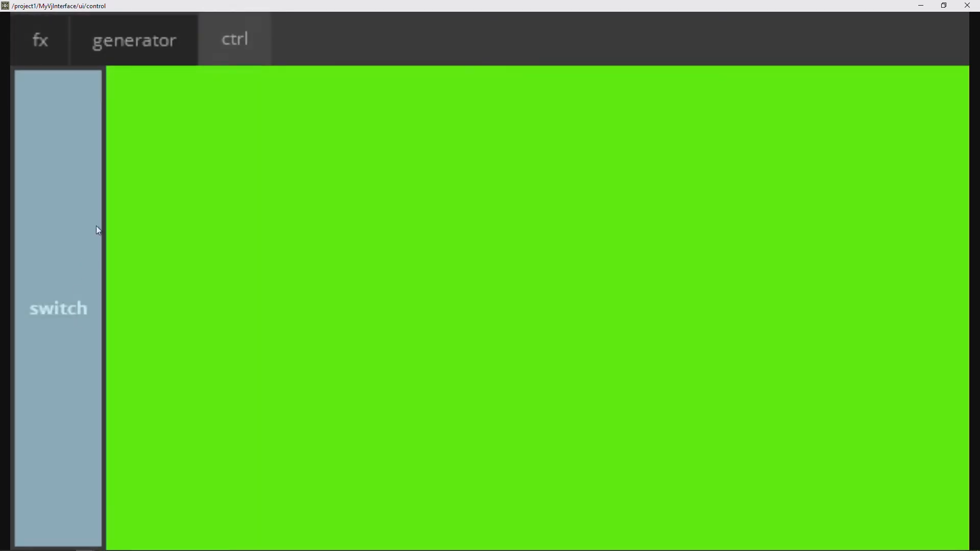
click(155, 54)
click(45, 40)
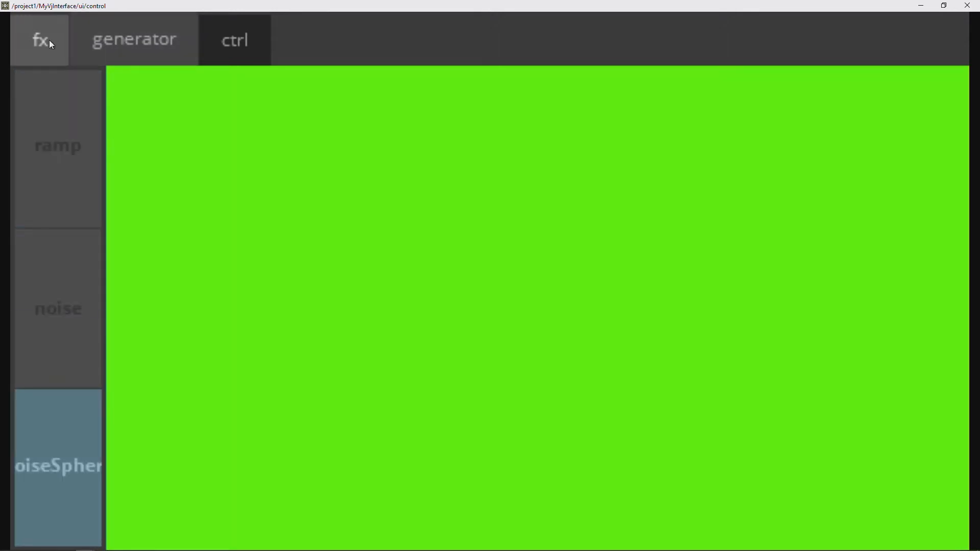
click(129, 34)
click(234, 40)
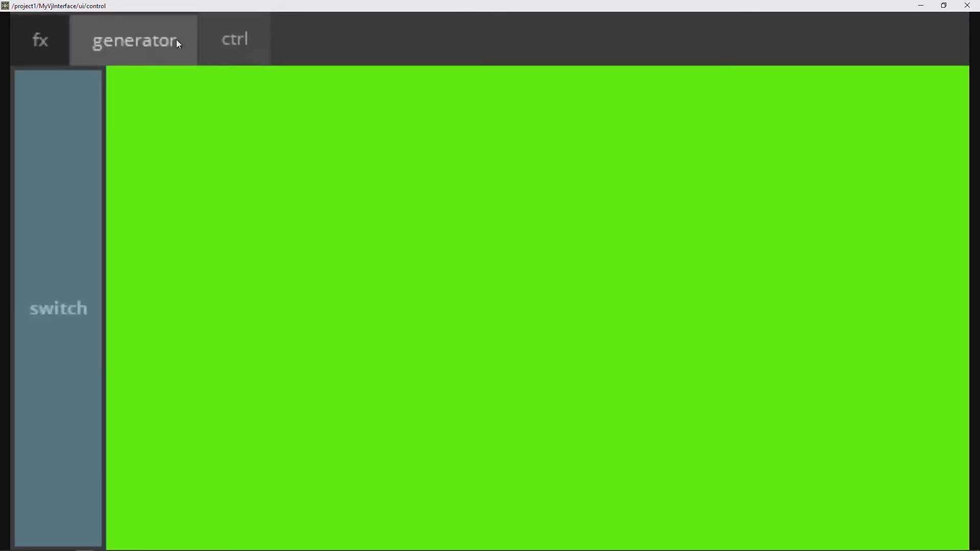
click(136, 38)
click(224, 39)
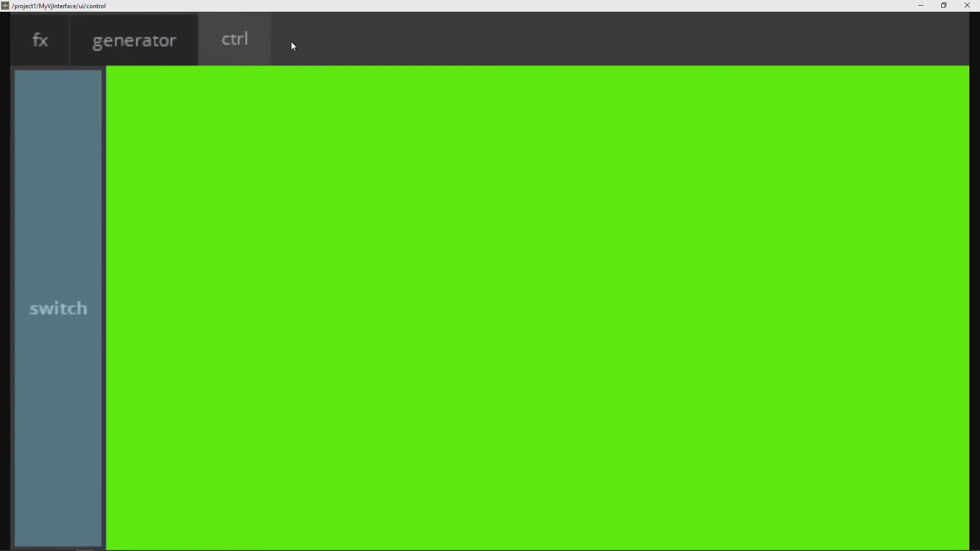
click(151, 46)
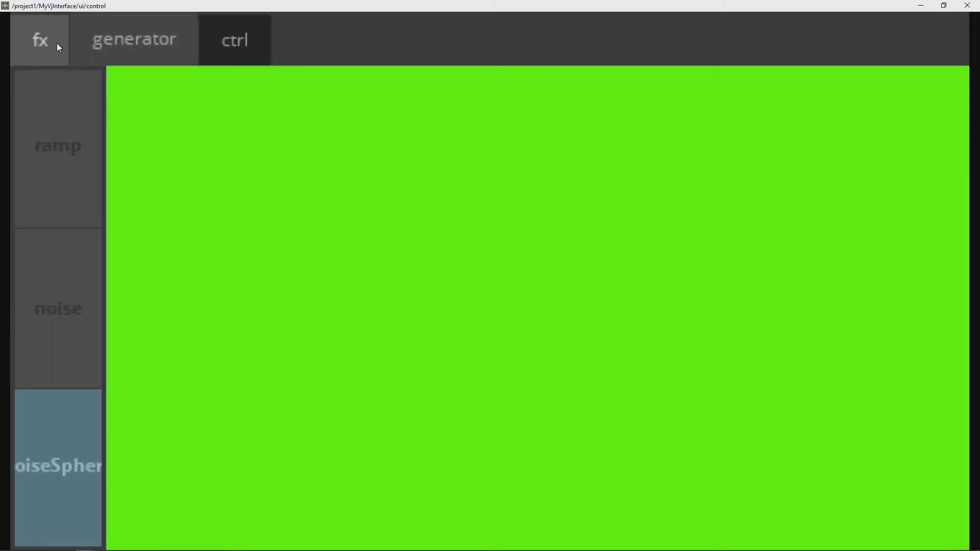
click(56, 44)
click(137, 41)
click(239, 42)
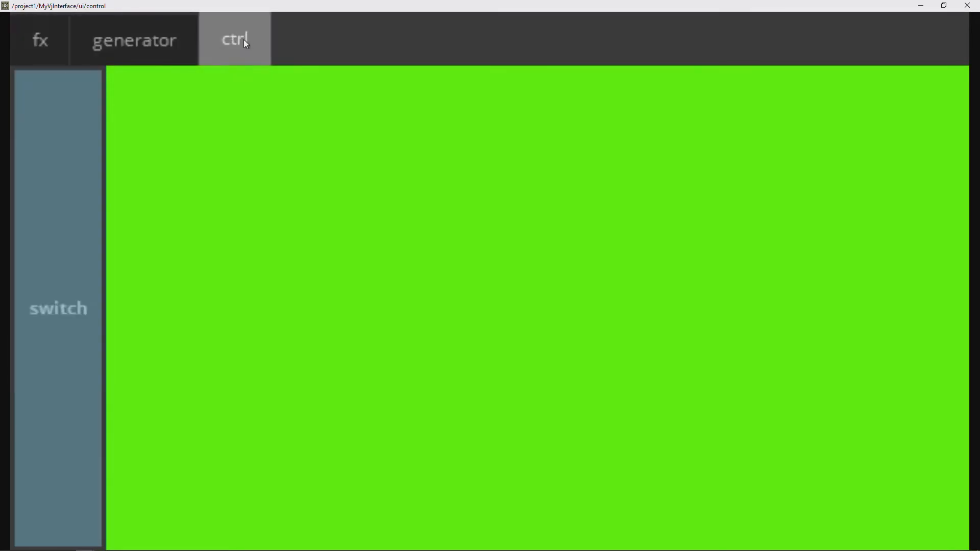
click(169, 41)
click(45, 38)
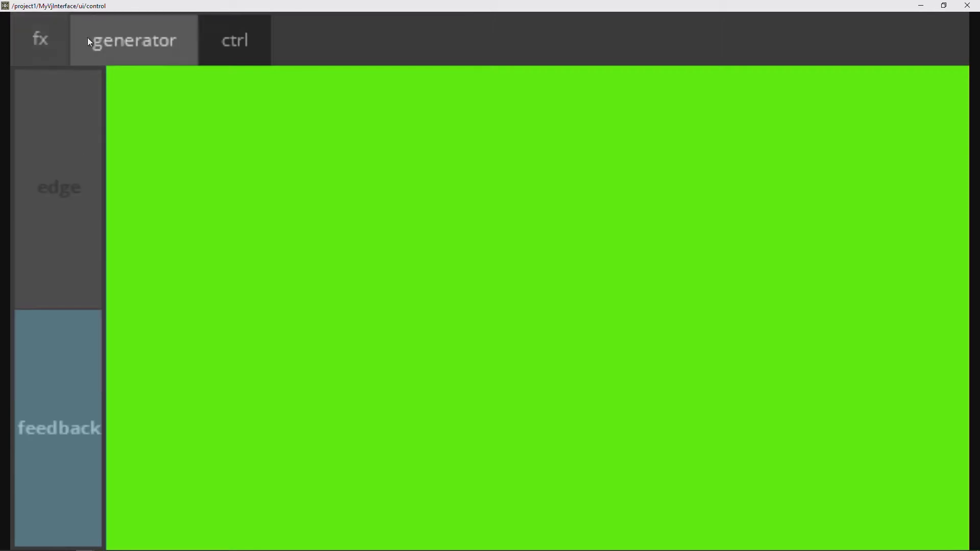
click(90, 38)
click(214, 37)
click(97, 41)
Step: Test the ramp, noise and noiseSphere buttons under generator and edge under fx, finish on the fx category, and close the viewer
click(90, 300)
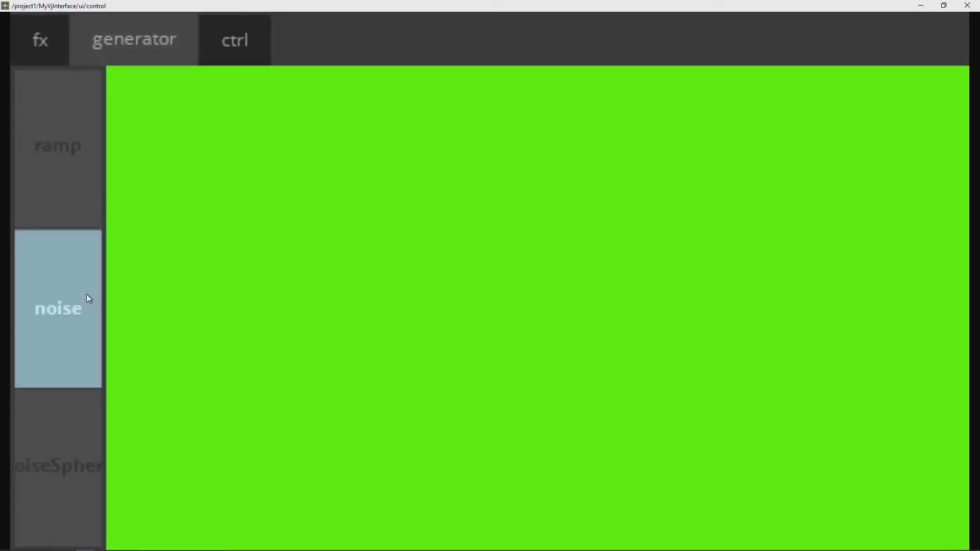
click(66, 72)
click(60, 49)
click(79, 221)
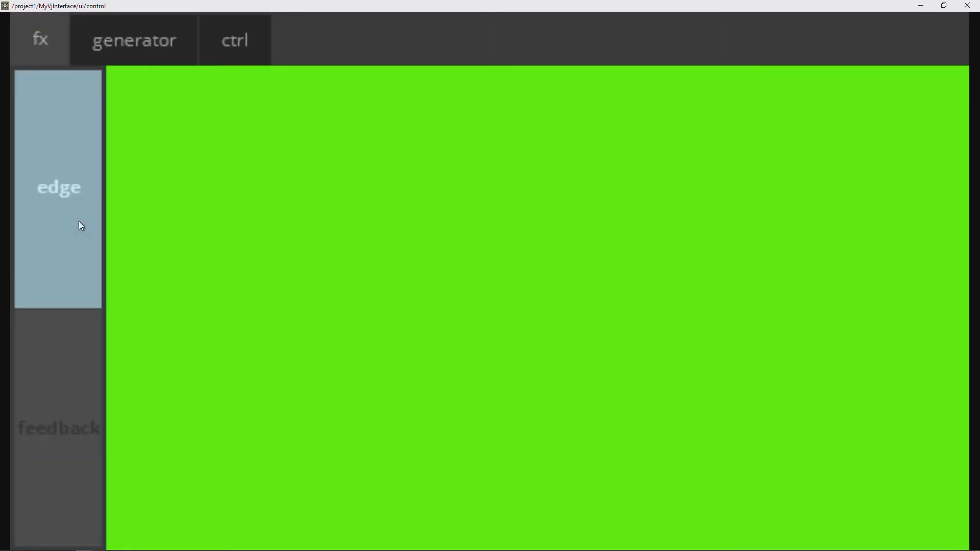
click(229, 39)
click(153, 47)
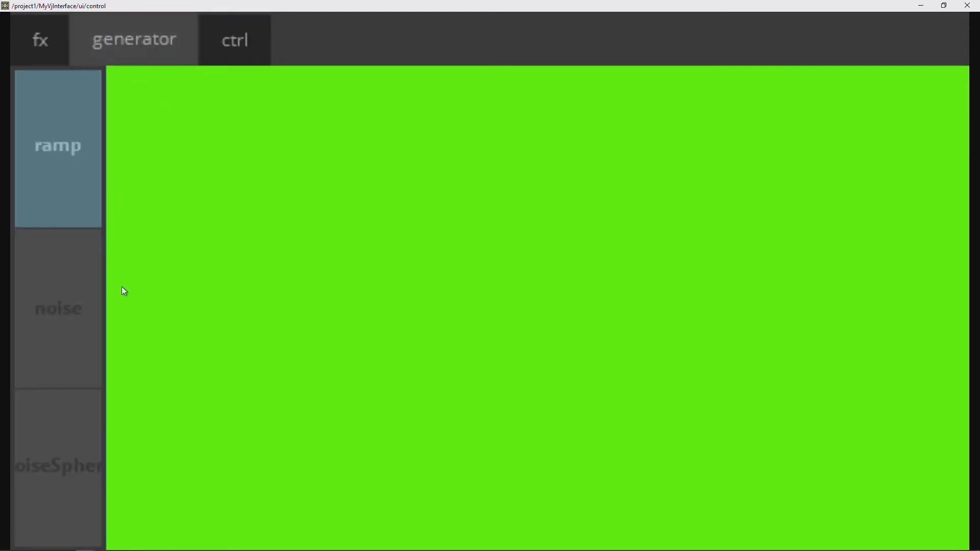
click(76, 347)
click(46, 444)
click(63, 363)
click(56, 74)
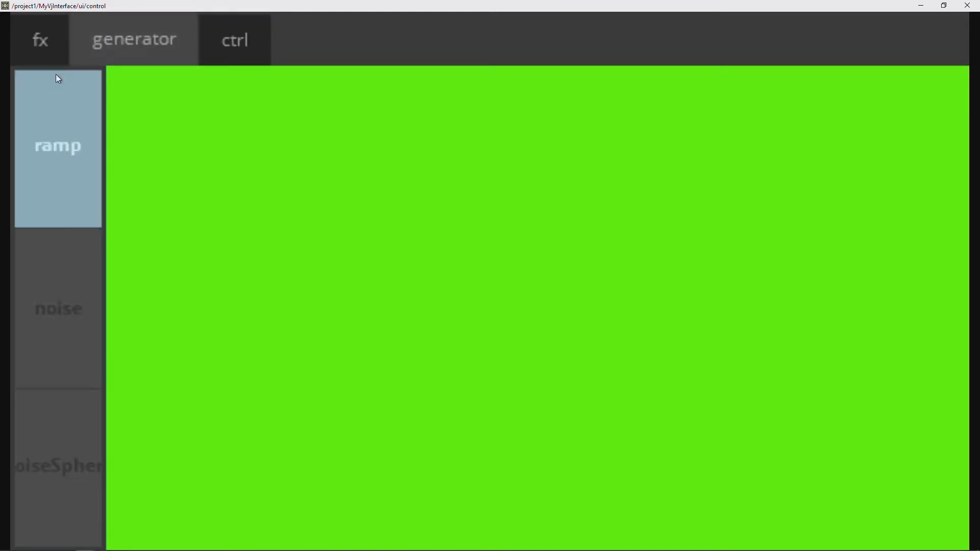
click(72, 449)
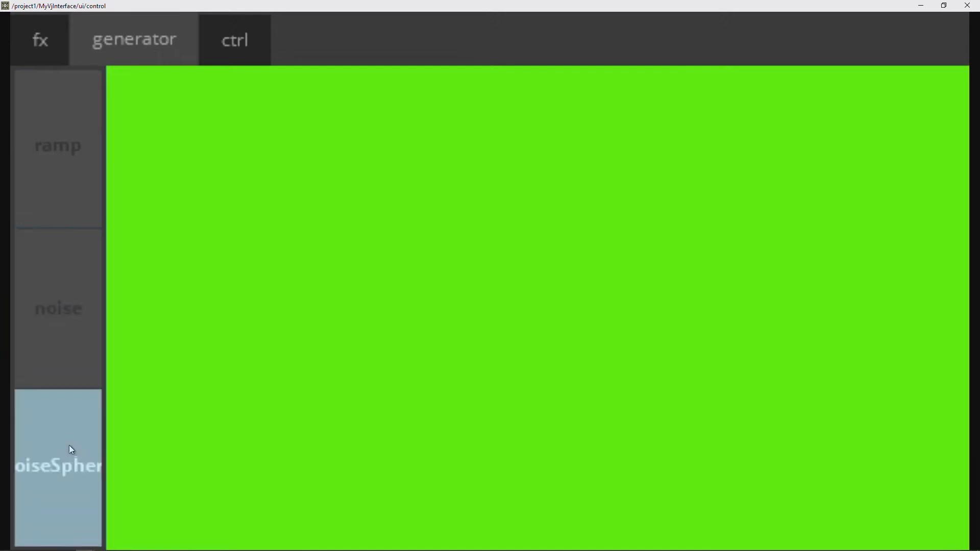
click(232, 41)
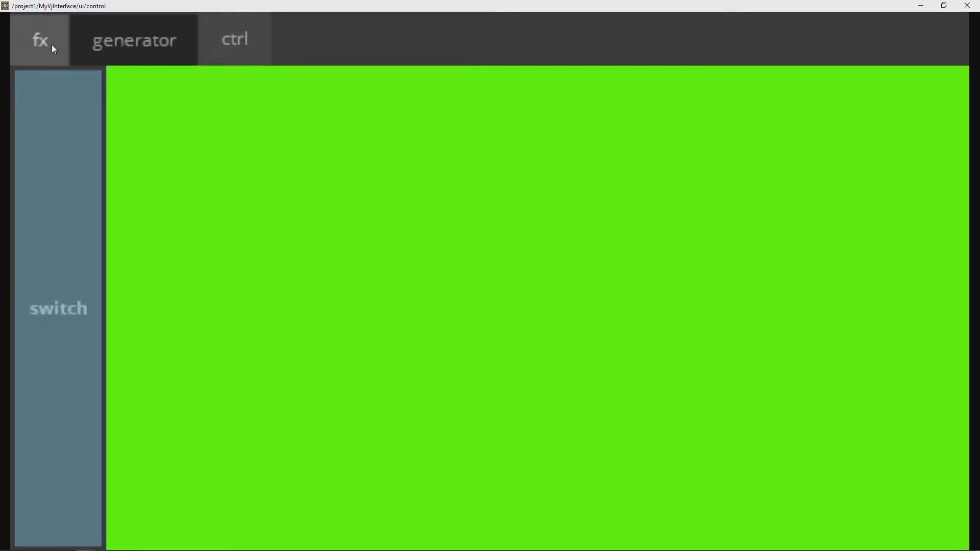
click(50, 45)
key(Escape)
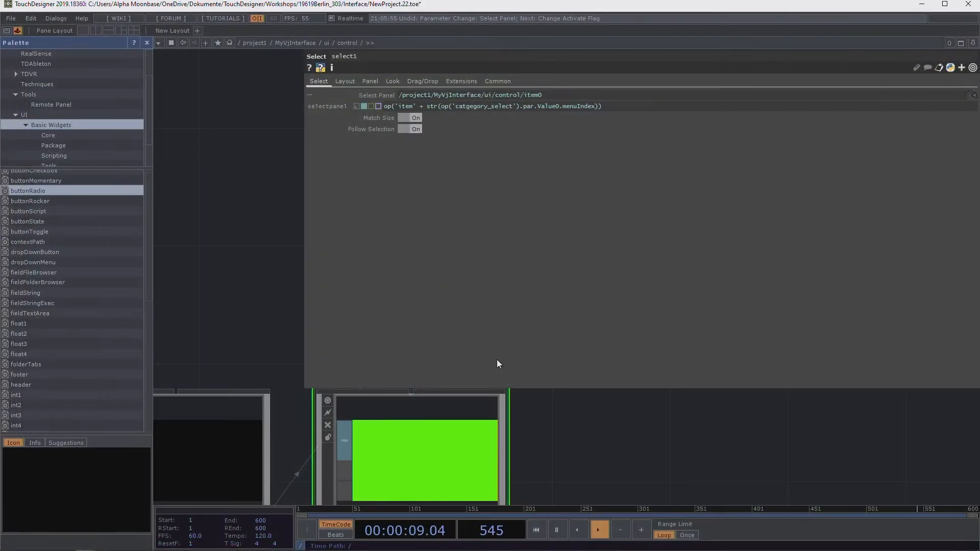
Step: Hide select1's parameter window and select the catgegory_select component in the network
drag(579, 439, 519, 319)
key(p)
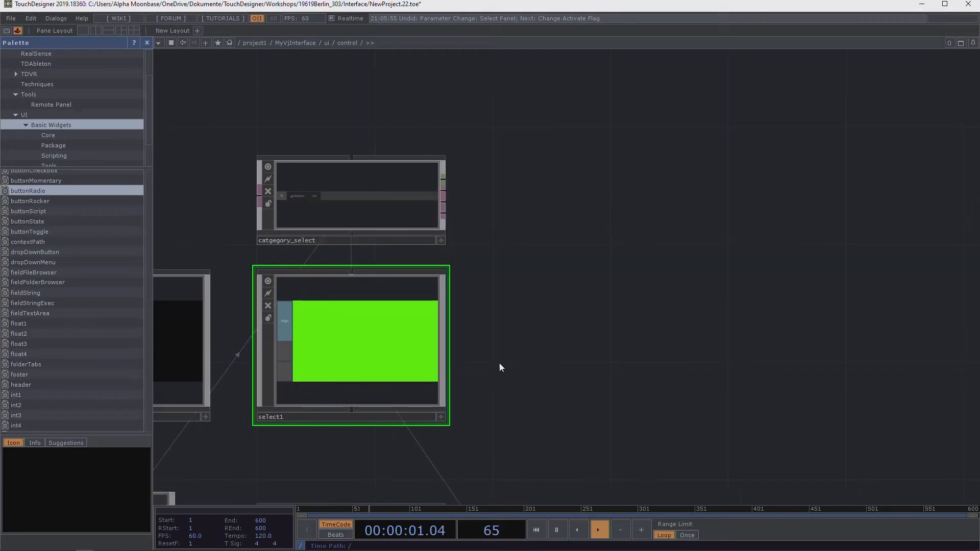
scroll(312, 241, up, 3)
click(386, 179)
Step: Turn off the node viewer of category_master0
drag(586, 292, 656, 223)
scroll(656, 223, down, 6)
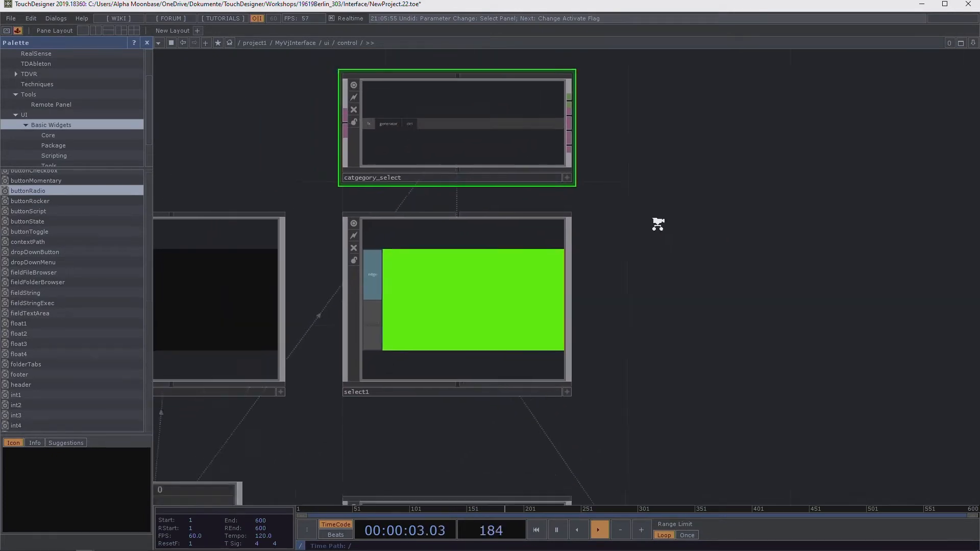
scroll(686, 264, down, 5)
drag(746, 318, 689, 252)
scroll(566, 275, up, 5)
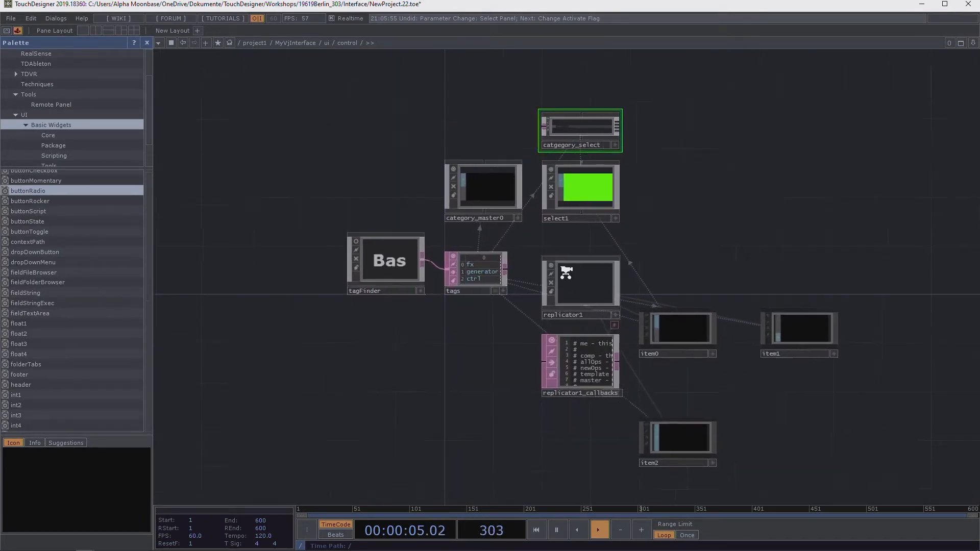
drag(585, 349, 587, 380)
drag(566, 320, 529, 447)
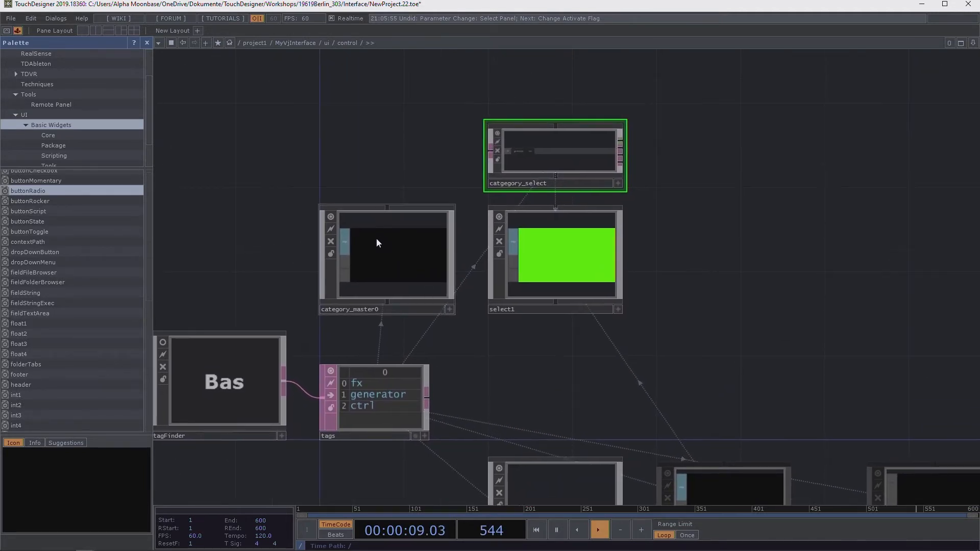
drag(724, 210, 577, 138)
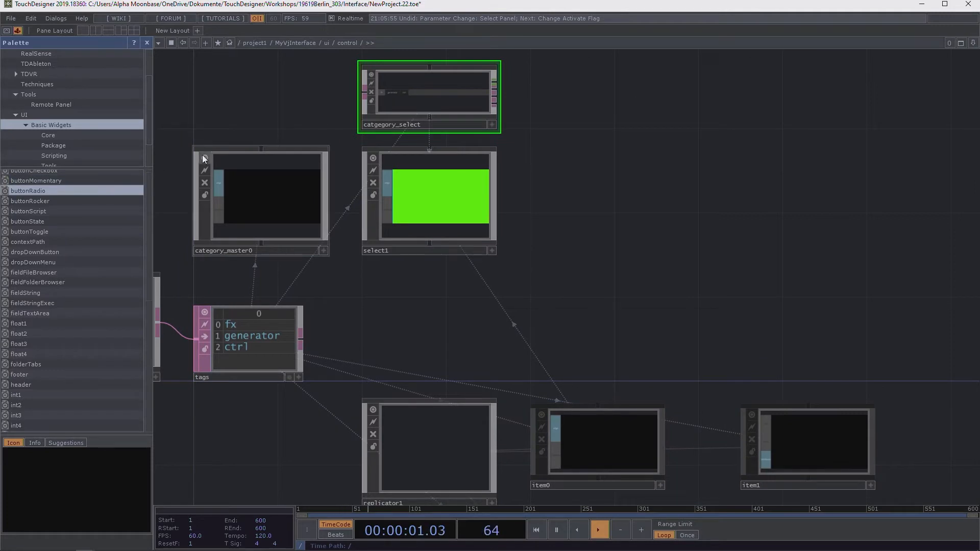
drag(621, 253, 607, 214)
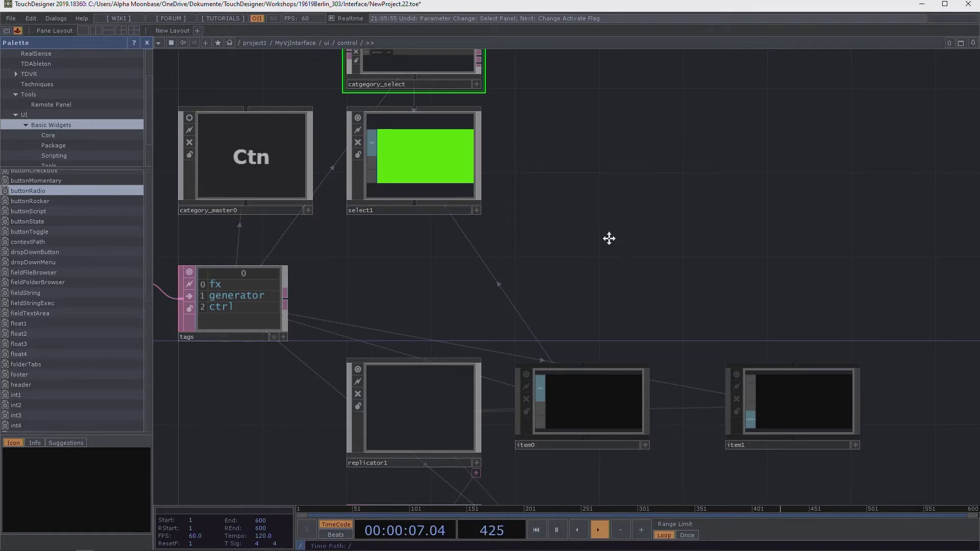
Step: Close the Palette to give the control network the full window width
drag(609, 238, 553, 237)
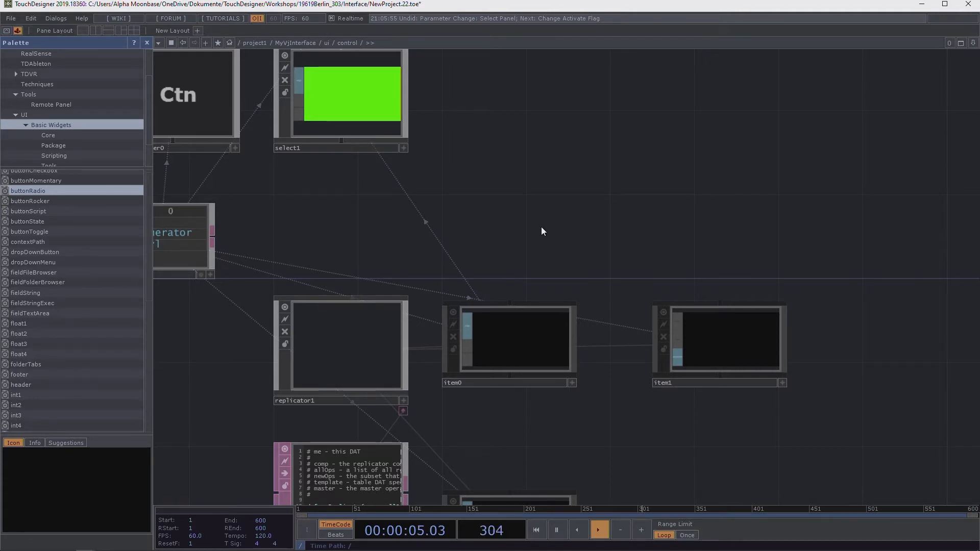
drag(556, 235, 578, 249)
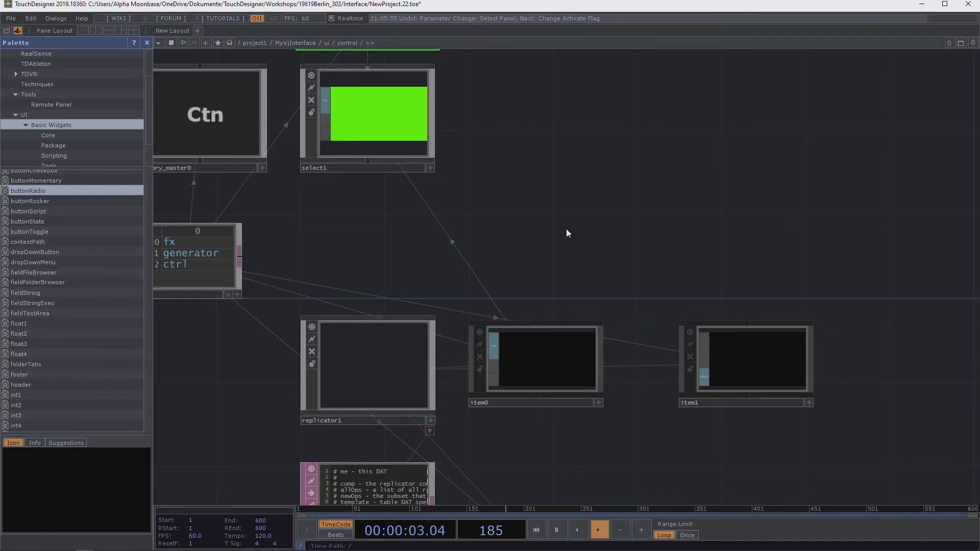
drag(567, 232, 650, 236)
scroll(582, 181, down, 2)
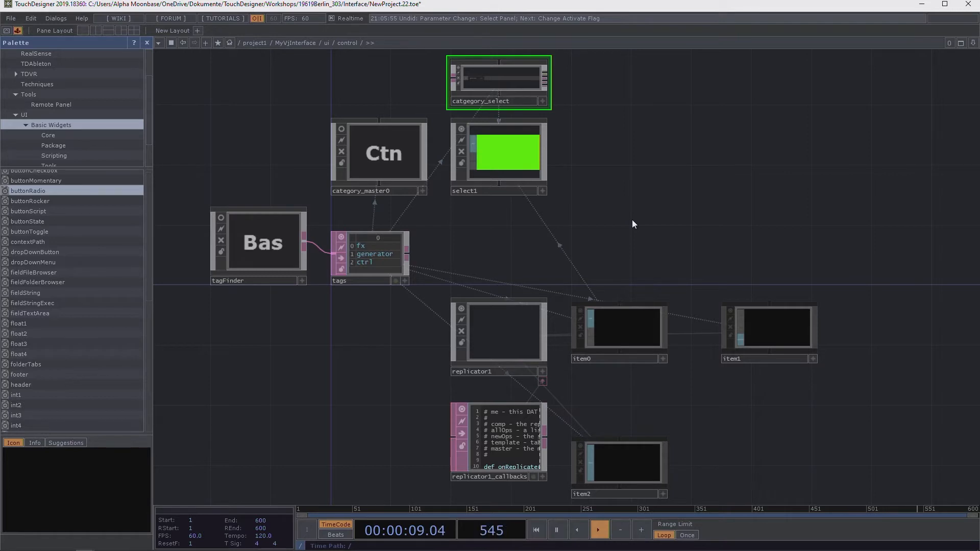
drag(633, 223, 607, 221)
click(148, 44)
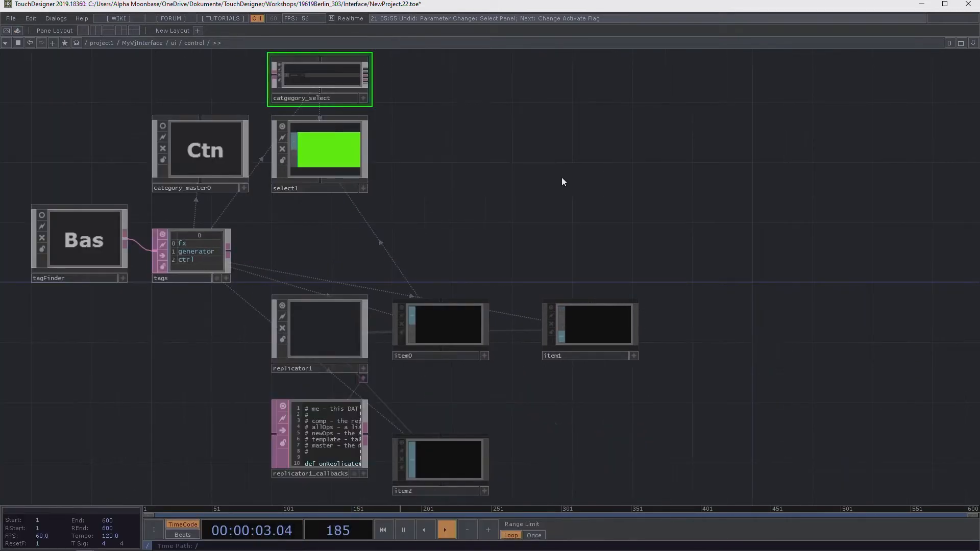
drag(561, 177, 552, 178)
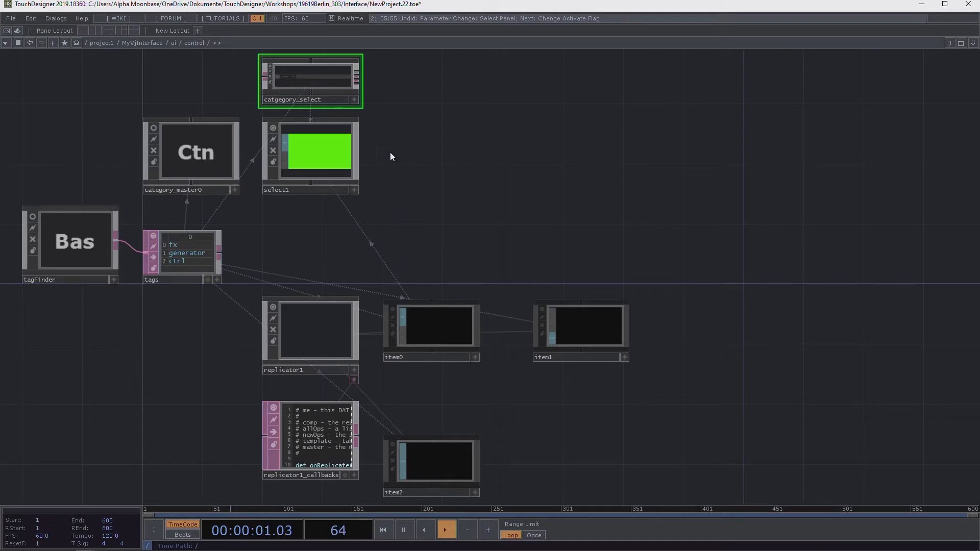
scroll(273, 91, up, 5)
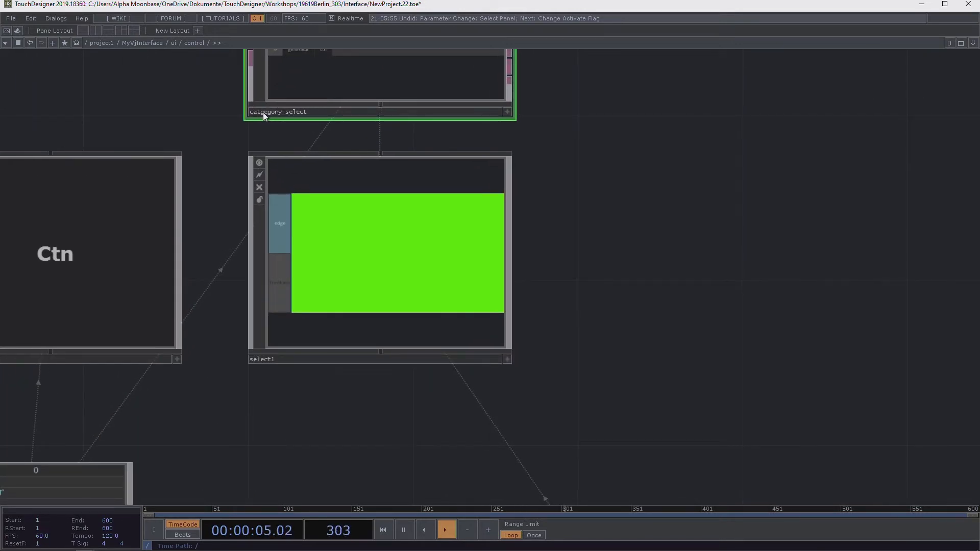
drag(630, 164, 595, 243)
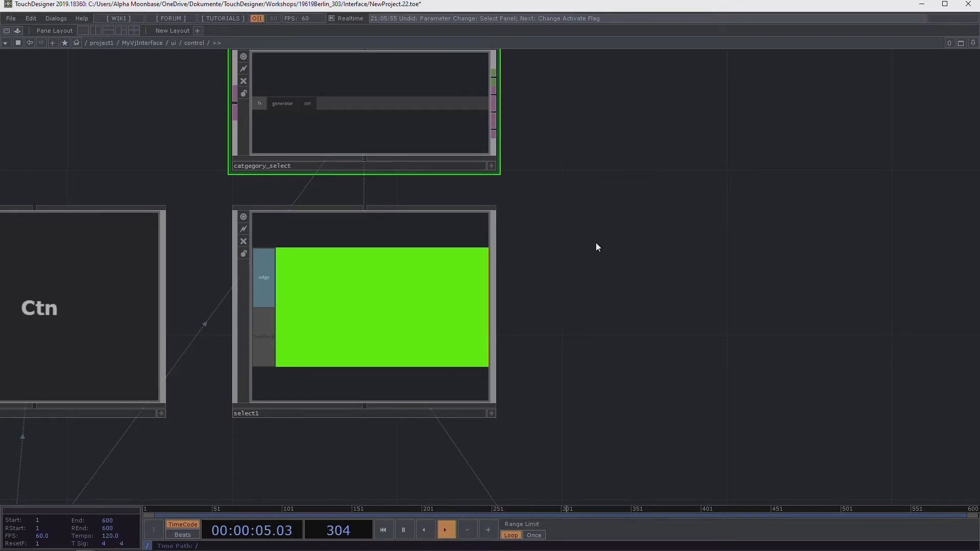
Step: Turn on viewer interaction for catgegory_select and correct the misspelled component name to category_select
click(491, 167)
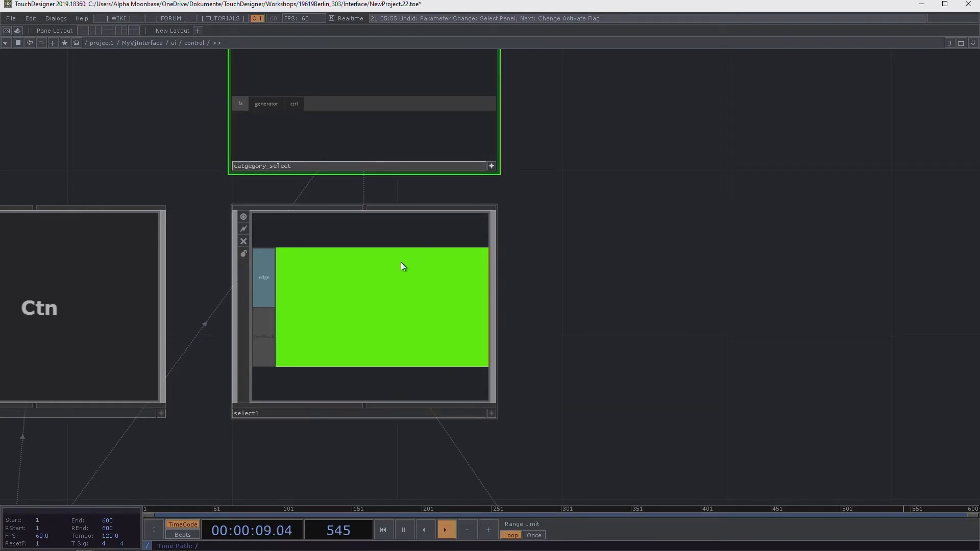
key(BackSpace)
key(Return)
Step: Check select1's Select Panel expression in its parameters while switching category_select to generator and ctrl
click(435, 301)
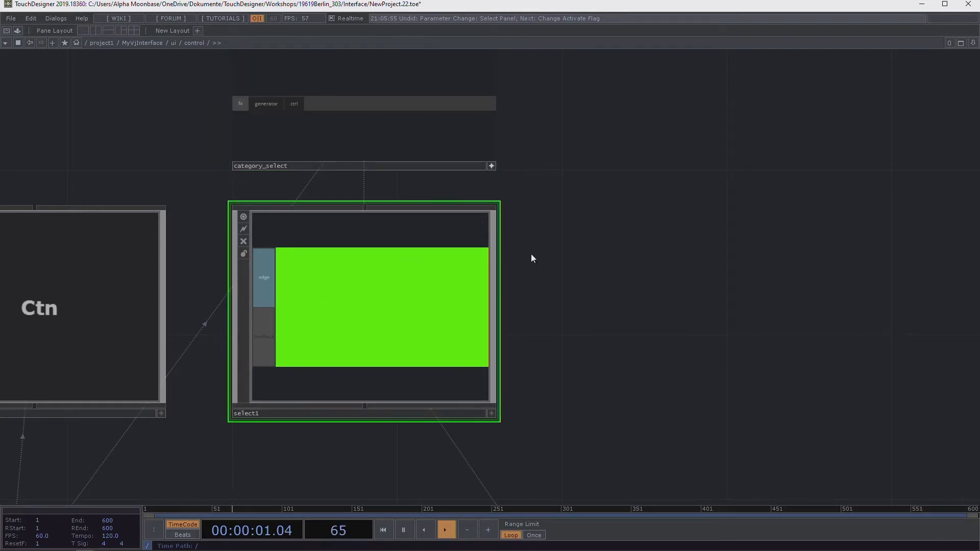
key(p)
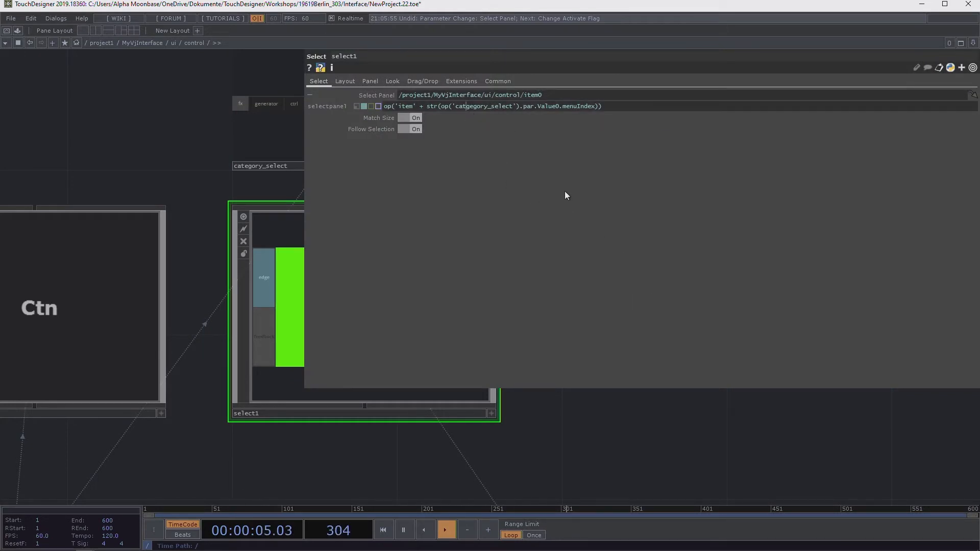
drag(647, 472, 571, 474)
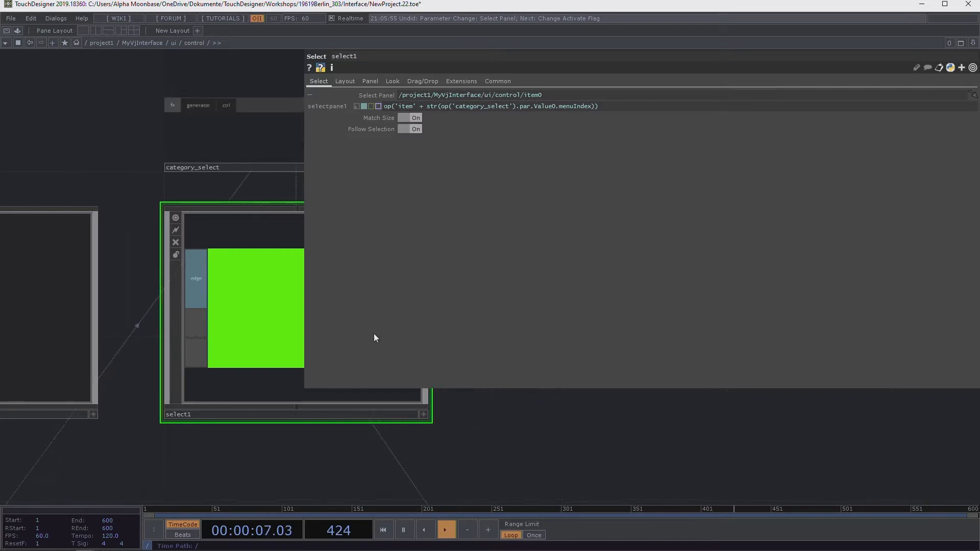
click(175, 111)
click(203, 112)
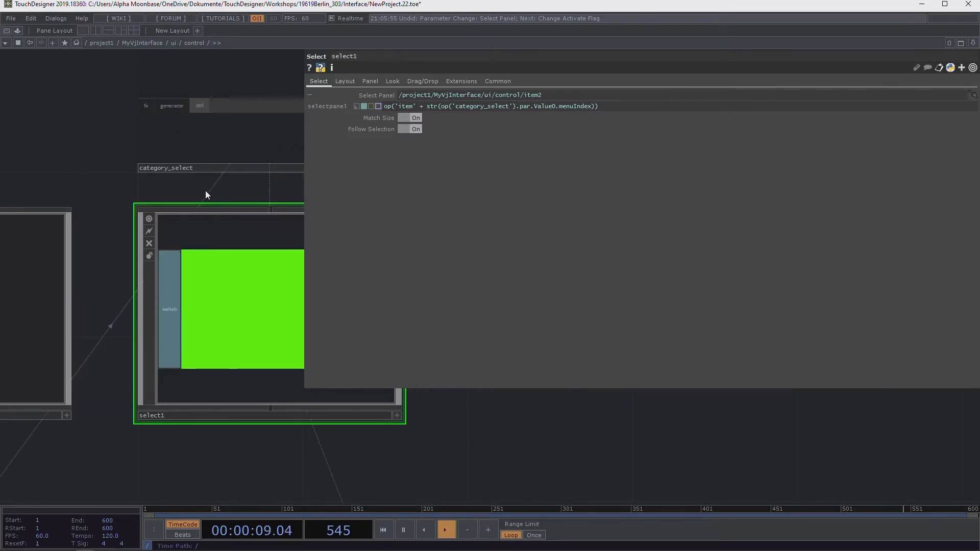
key(p)
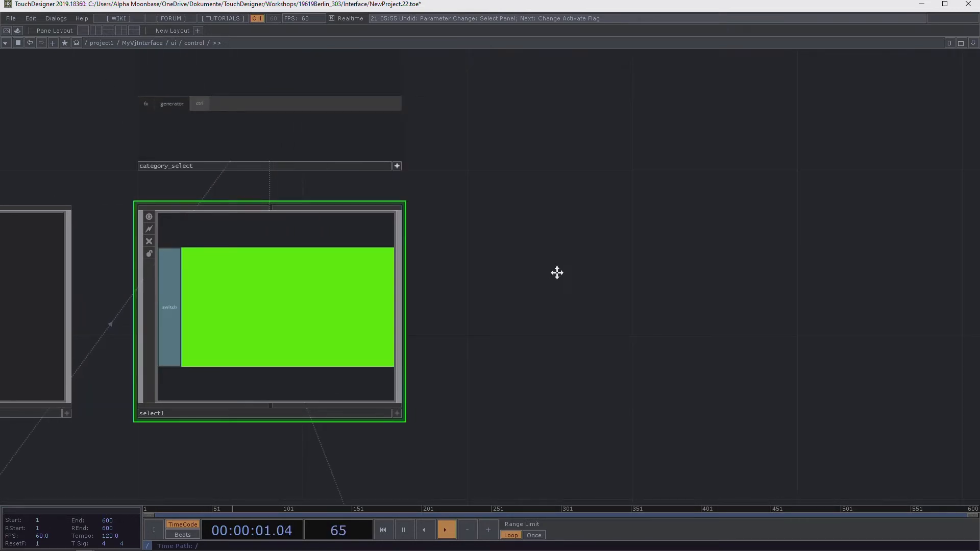
Step: Test select1's panel switching by cycling category_select through fx, generator and ctrl, finishing on fx
drag(557, 273, 580, 278)
click(200, 111)
click(174, 112)
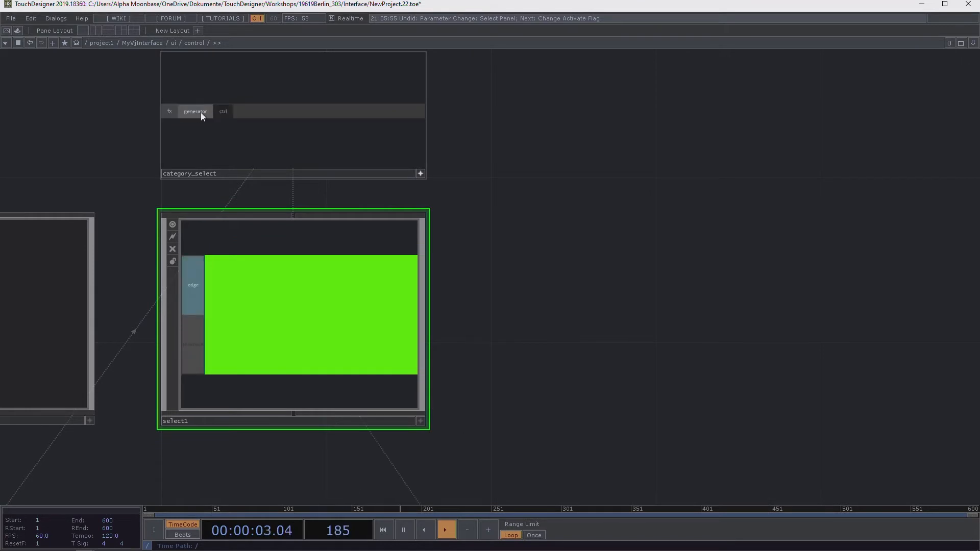
click(201, 112)
click(225, 112)
click(184, 113)
click(168, 112)
scroll(459, 194, down, 5)
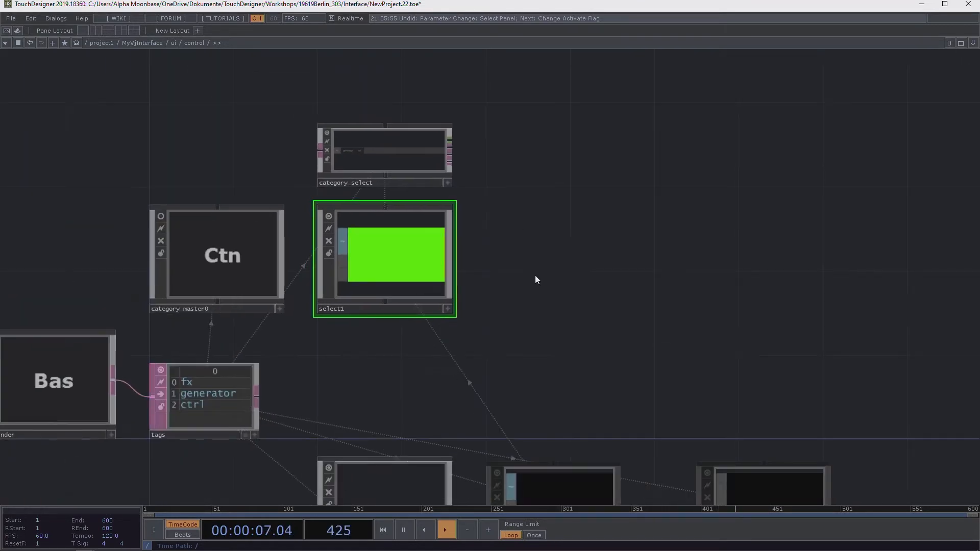
Step: Show select1's parameters and narrow the parameter window to free space for the network
drag(509, 211, 512, 228)
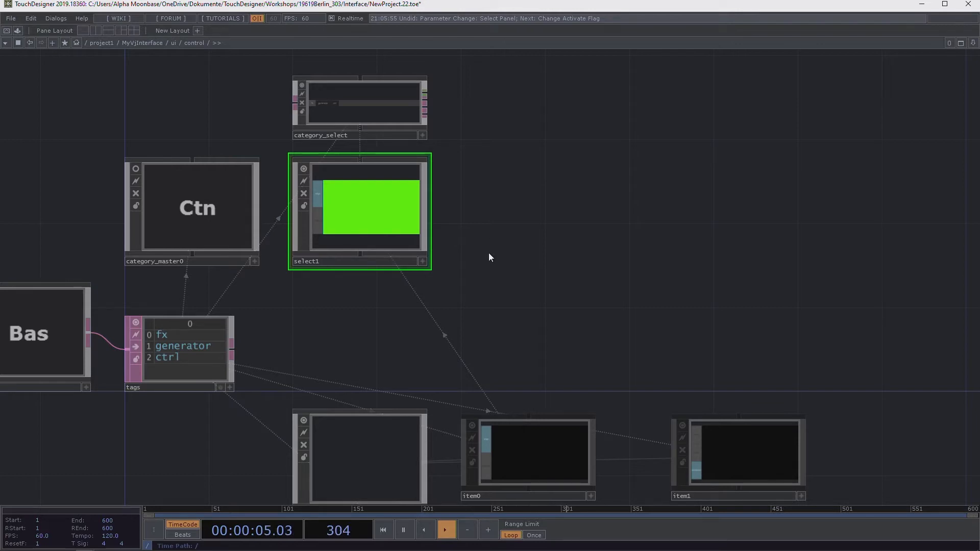
key(p)
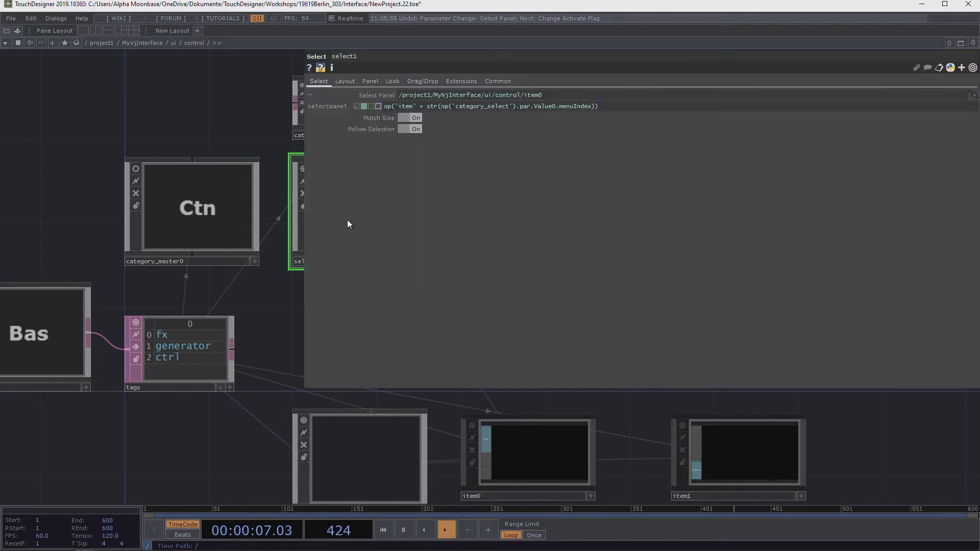
drag(645, 395, 519, 397)
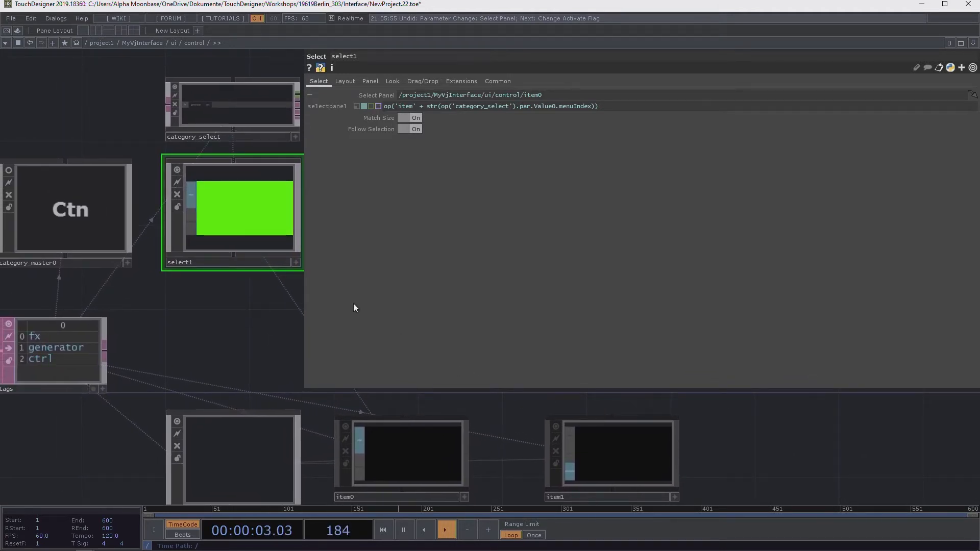
drag(304, 315, 503, 317)
drag(377, 313, 392, 320)
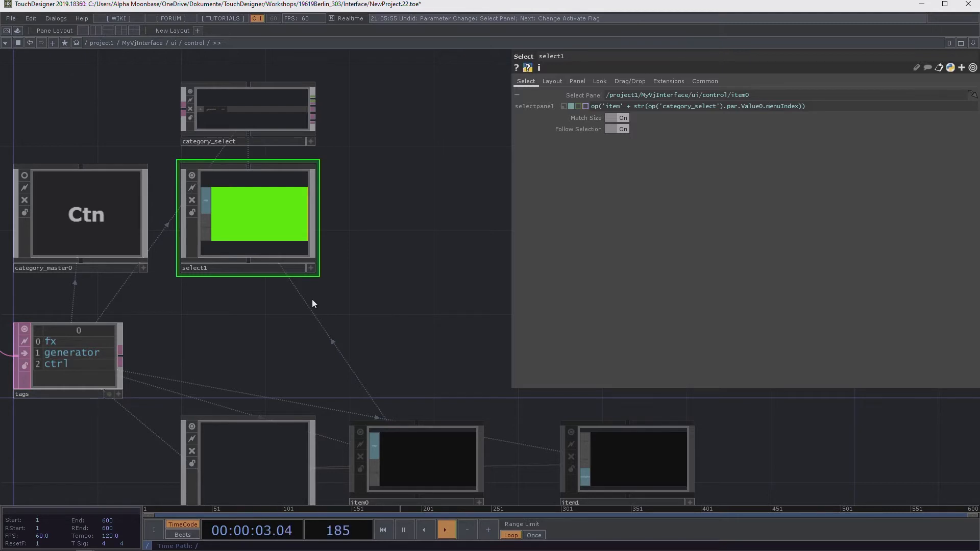
Step: Select the item0 container and examine the Tag expression among its custom parameters
drag(389, 311, 317, 127)
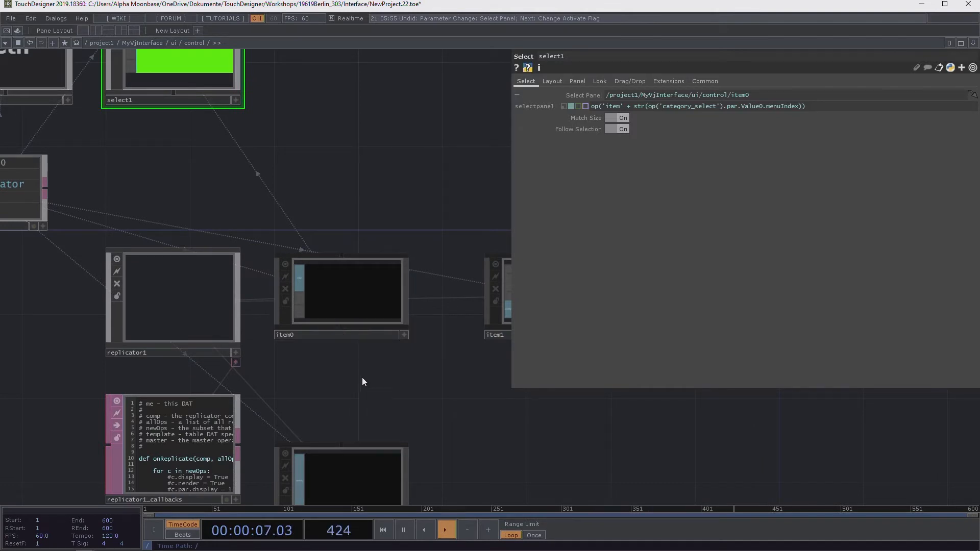
scroll(383, 345, up, 5)
click(316, 288)
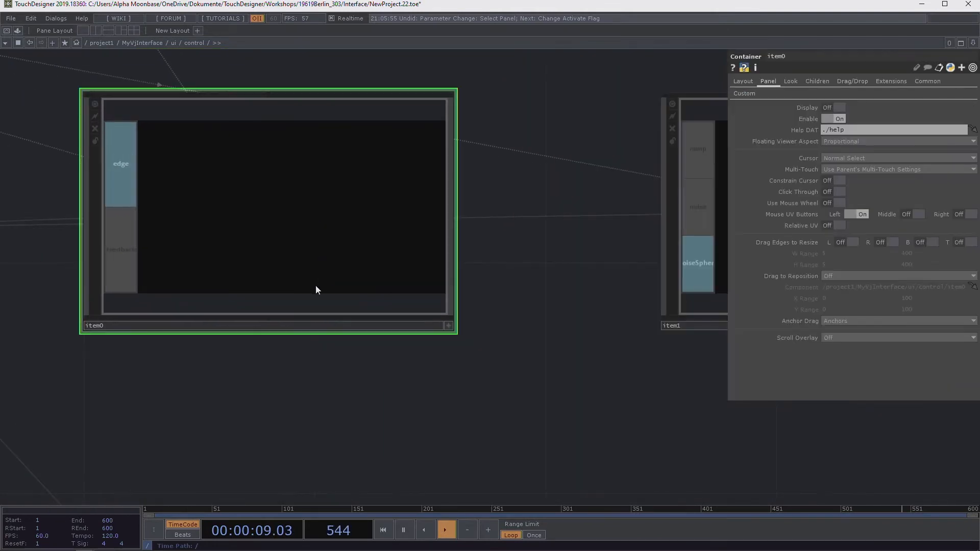
click(743, 94)
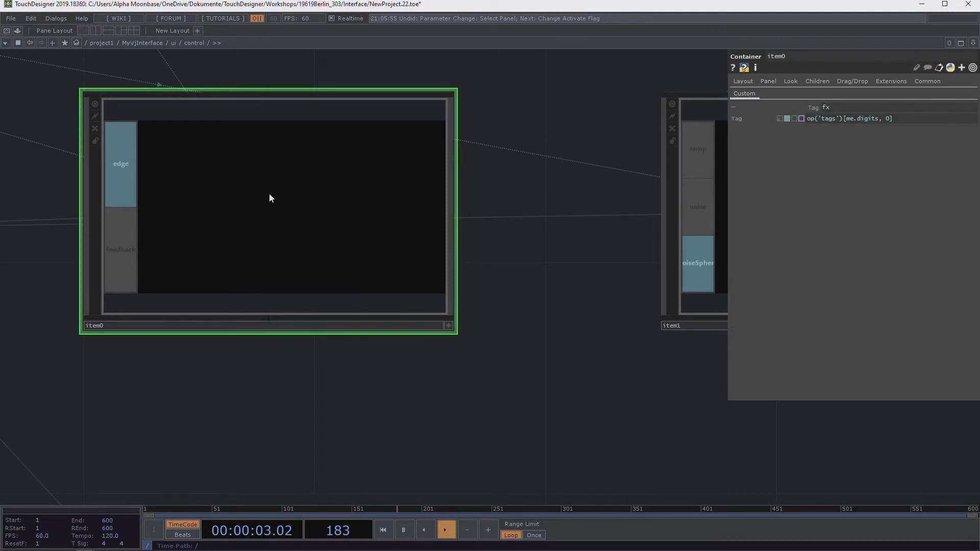
Step: Turn on the node viewer of category_master0 and enter its network
scroll(271, 198, down, 5)
scroll(278, 159, up, 5)
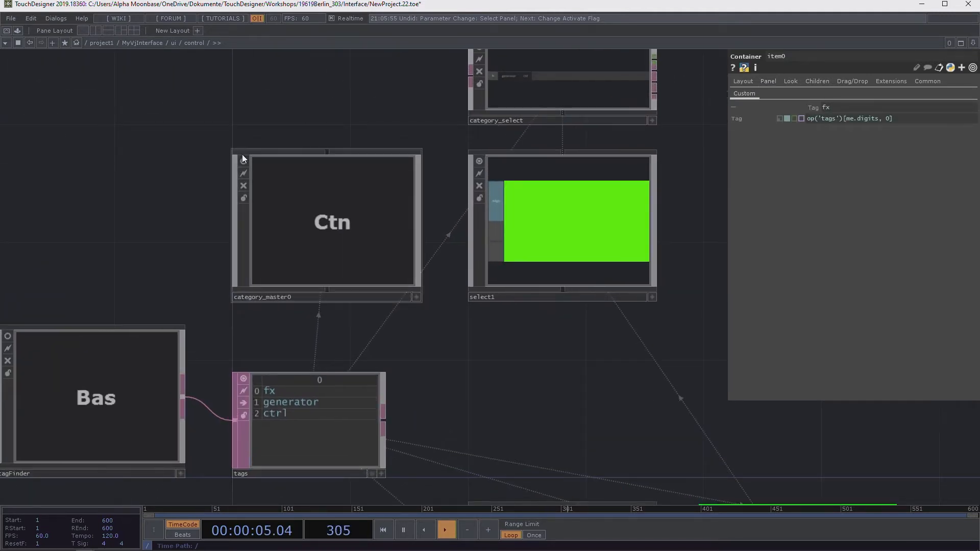
click(244, 160)
scroll(360, 245, up, 2)
click(313, 238)
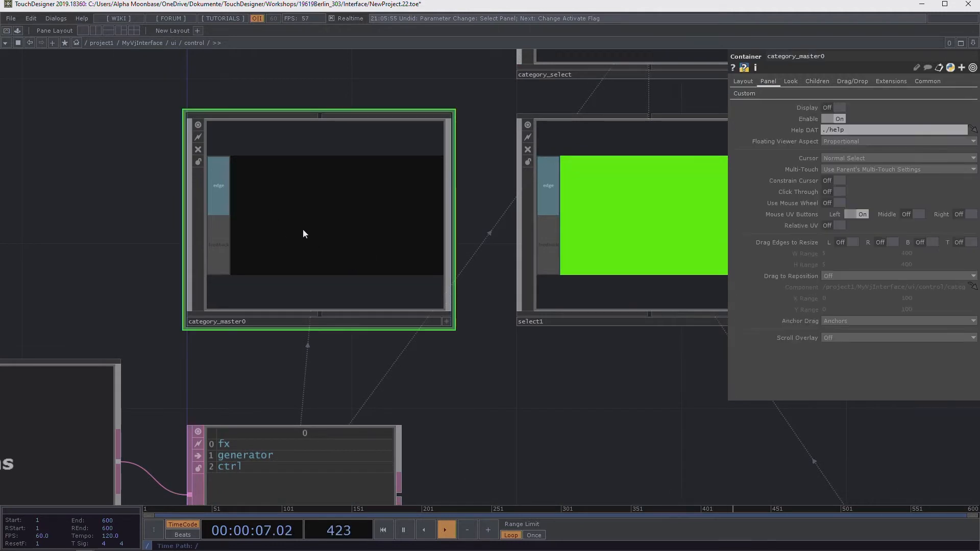
key(i)
Step: Move the buttonRadio widget up and to the right of the ops table, making room above the tables
drag(403, 357, 383, 241)
scroll(514, 291, down, 2)
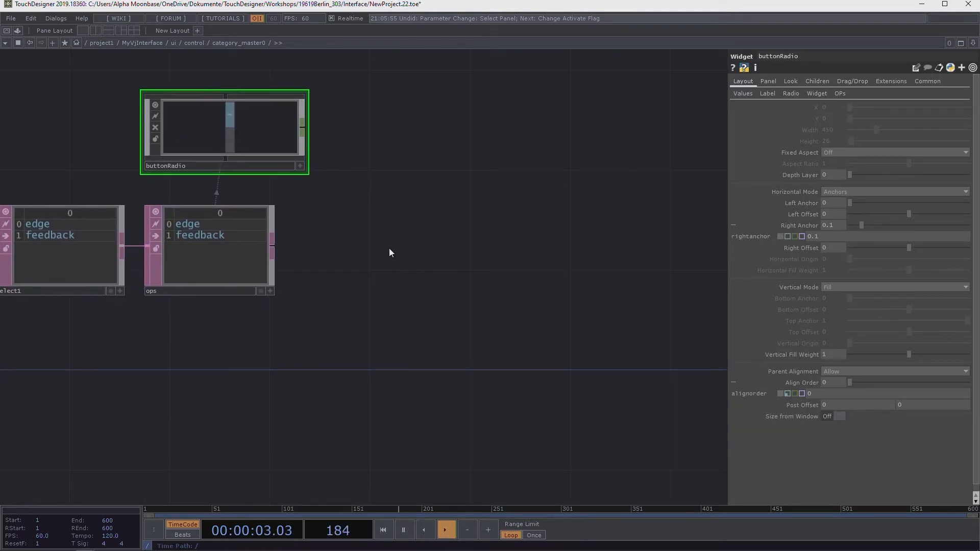
drag(236, 124, 412, 125)
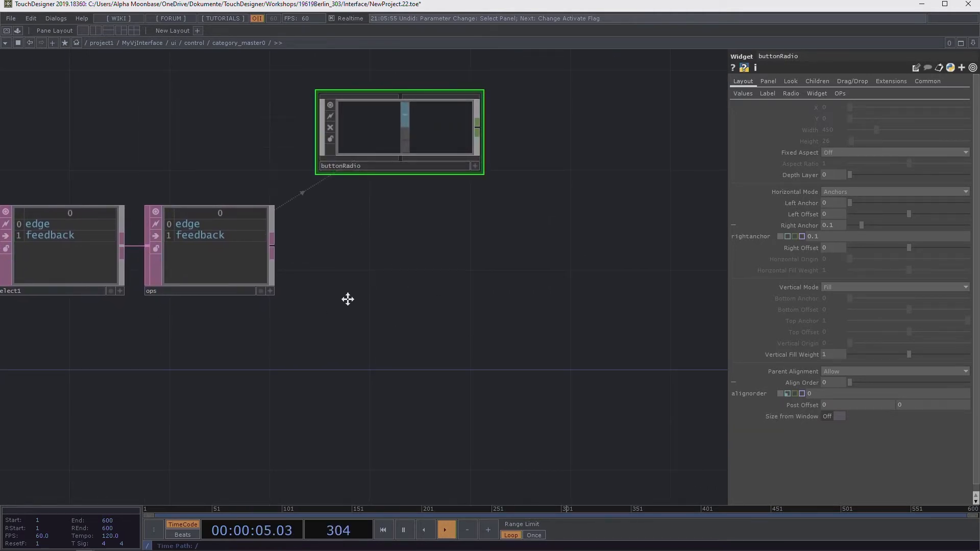
drag(348, 299, 469, 193)
scroll(427, 230, down, 3)
drag(385, 294, 278, 350)
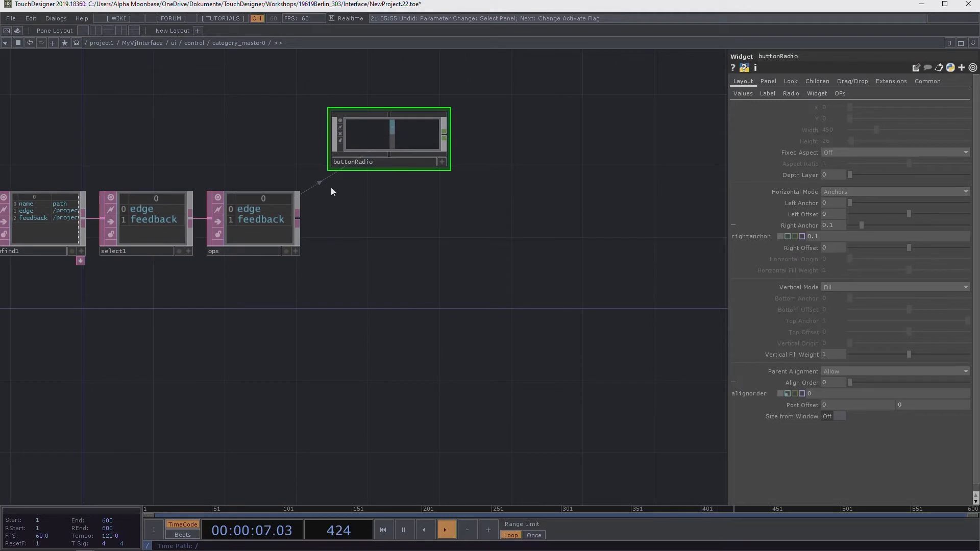
Step: Create a Container COMP above the select1 table and name it ui_container
drag(198, 123, 205, 144)
key(Tab)
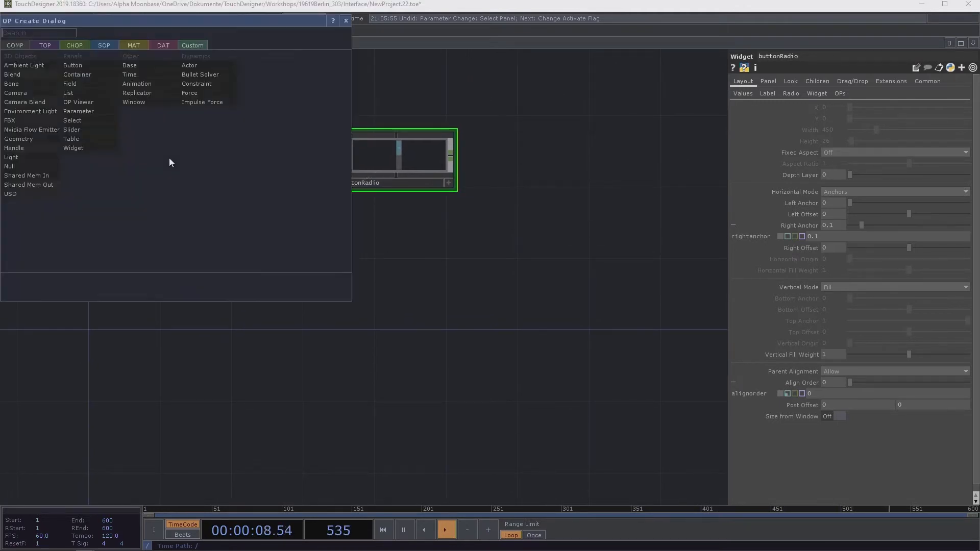
click(79, 74)
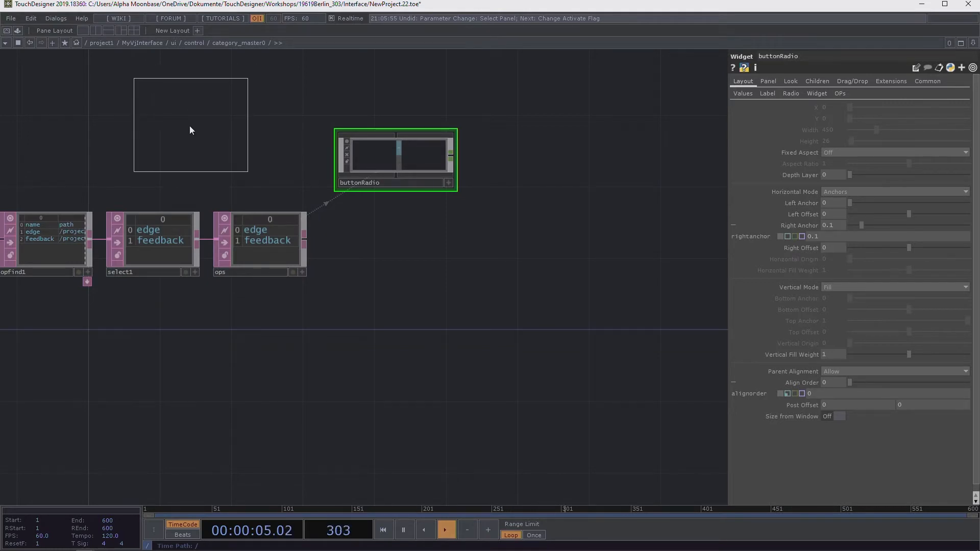
click(189, 125)
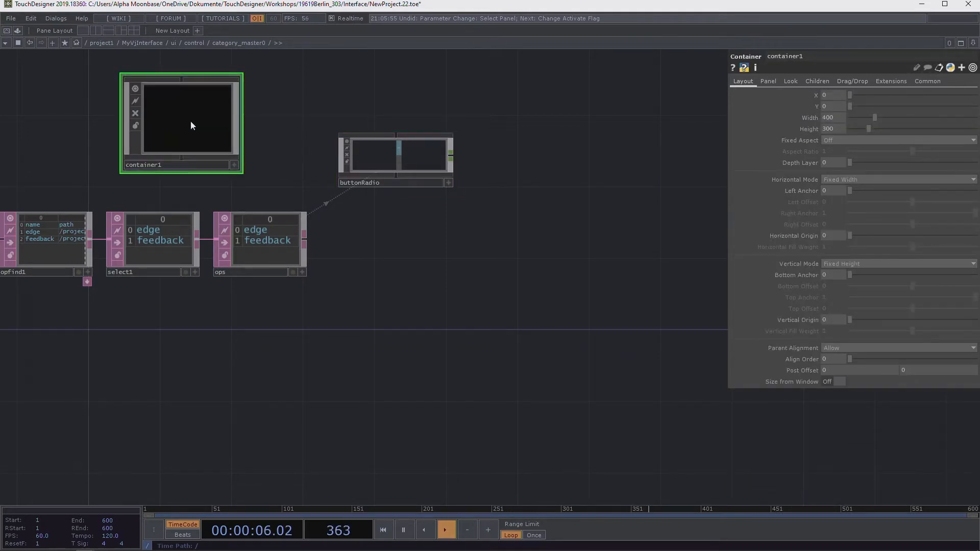
click(182, 166)
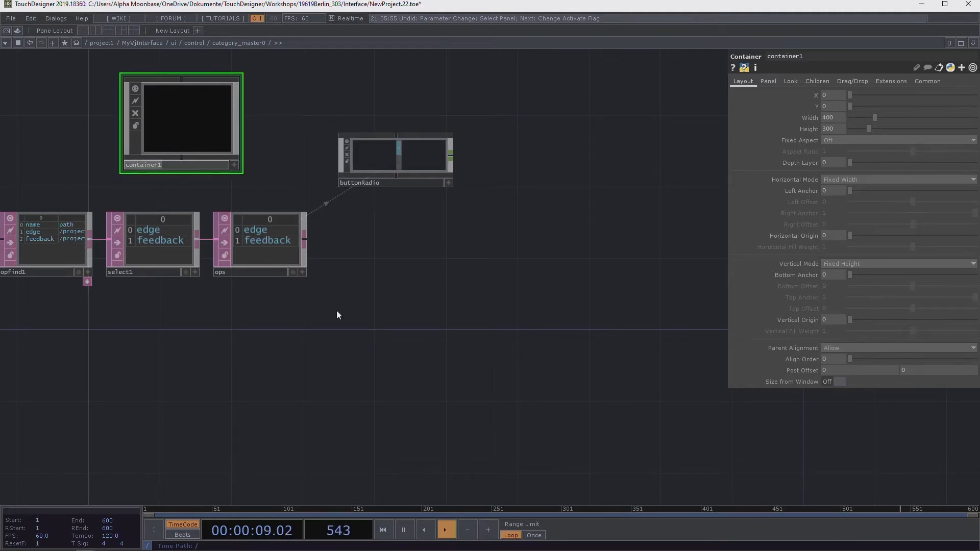
text(ui_container)
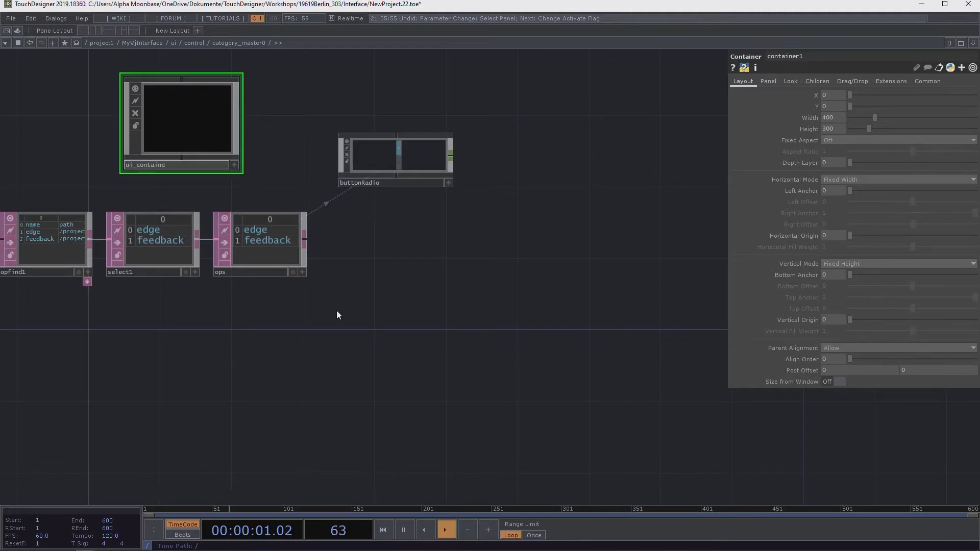
key(Return)
drag(201, 137, 183, 155)
Step: Try setting ui_container's Horizontal Mode to Fill and its Vertical Mode to Anchors
click(852, 180)
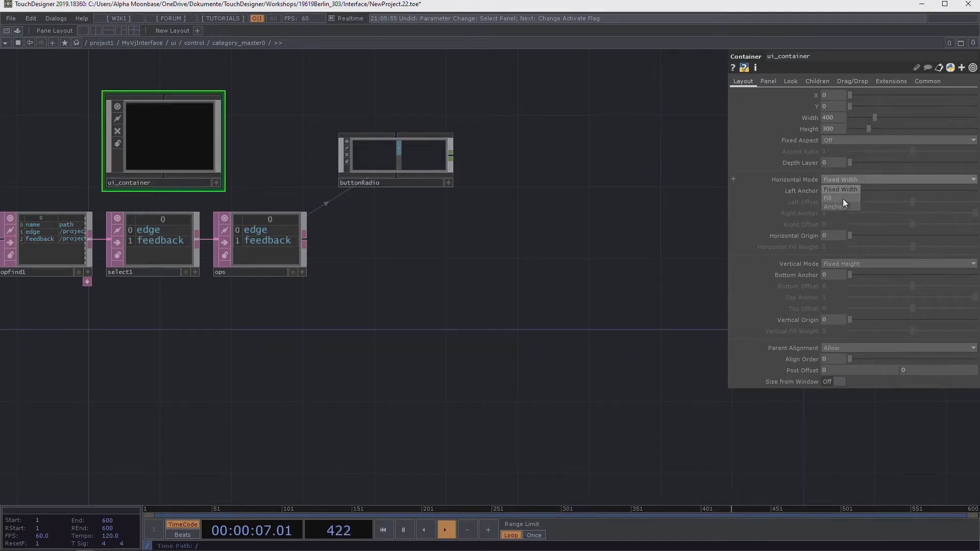
click(843, 197)
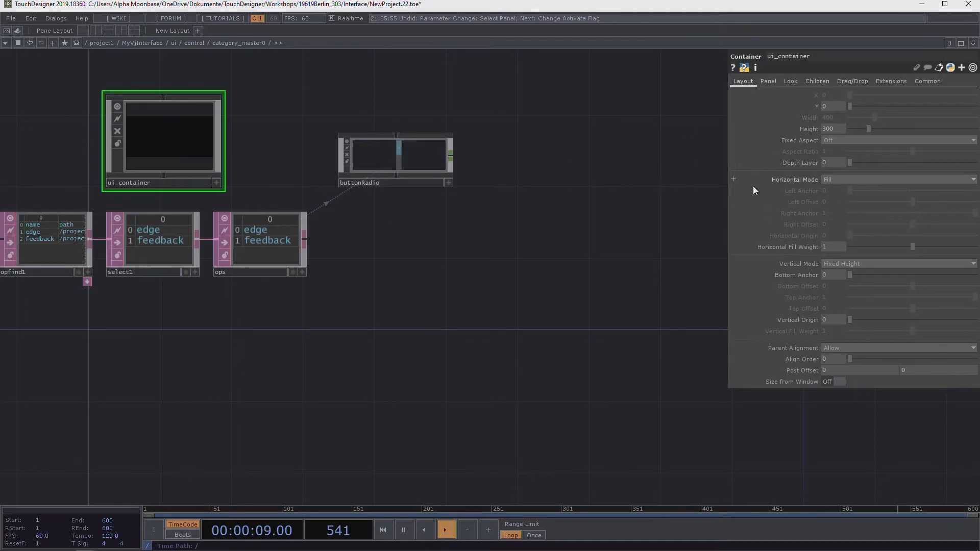
click(847, 263)
click(840, 289)
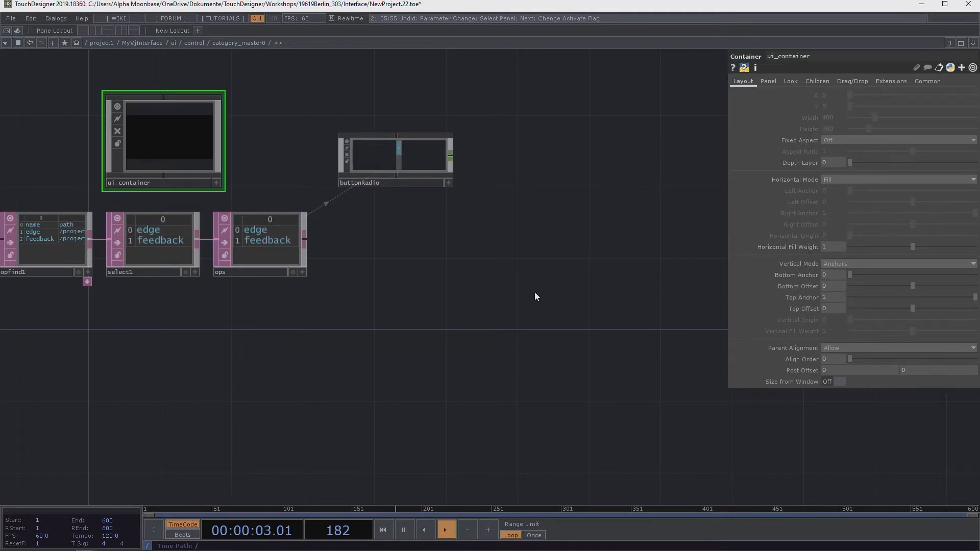
scroll(444, 264, up, 2)
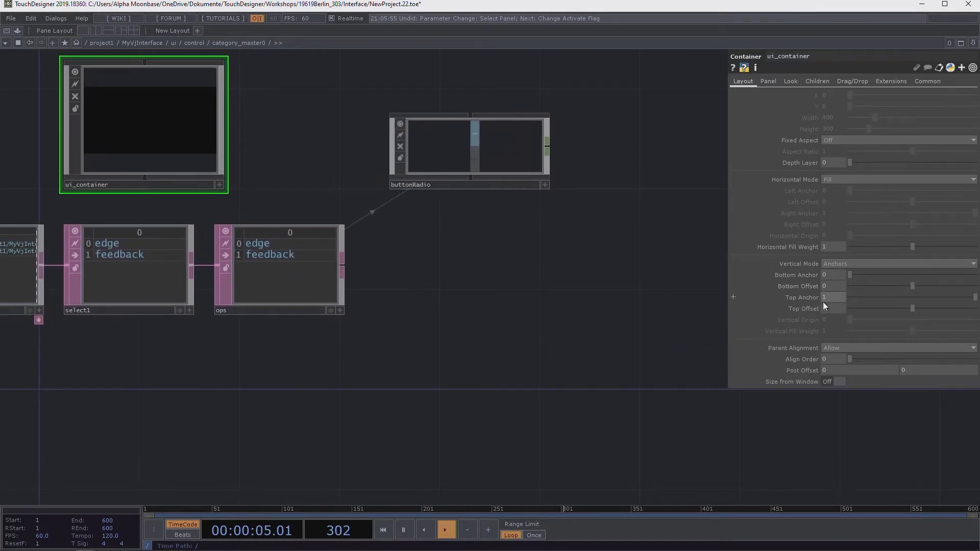
Step: Set ui_container's Vertical Mode to Fill and Horizontal Mode to Anchors with Left Anchor 0.1, and move the node closer to buttonRadio
click(840, 264)
click(833, 277)
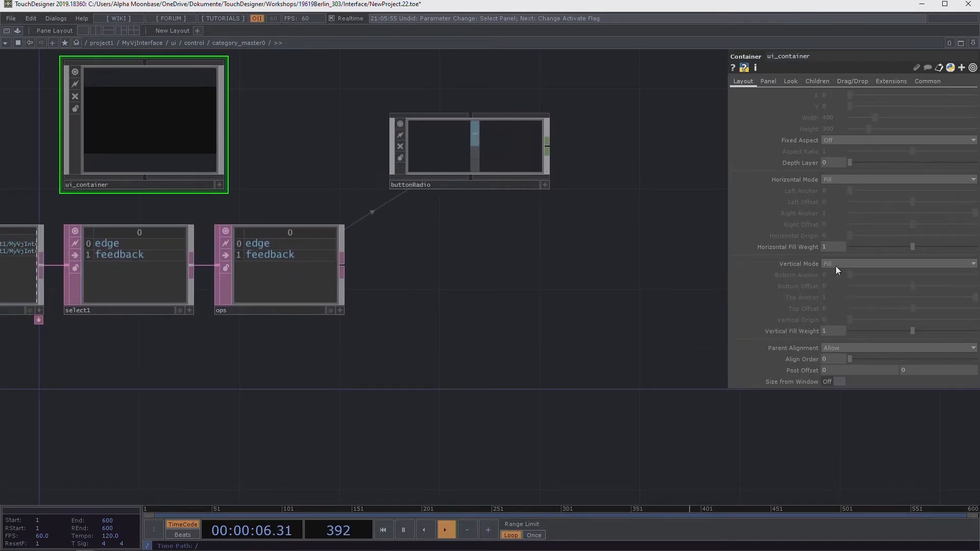
click(843, 180)
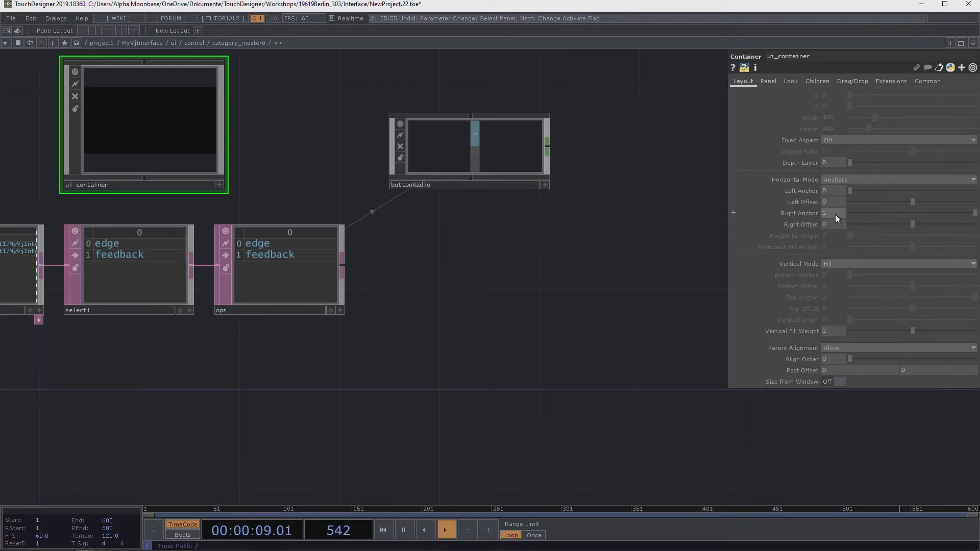
click(836, 191)
text(.1)
key(Return)
drag(286, 150, 304, 179)
drag(175, 148, 275, 148)
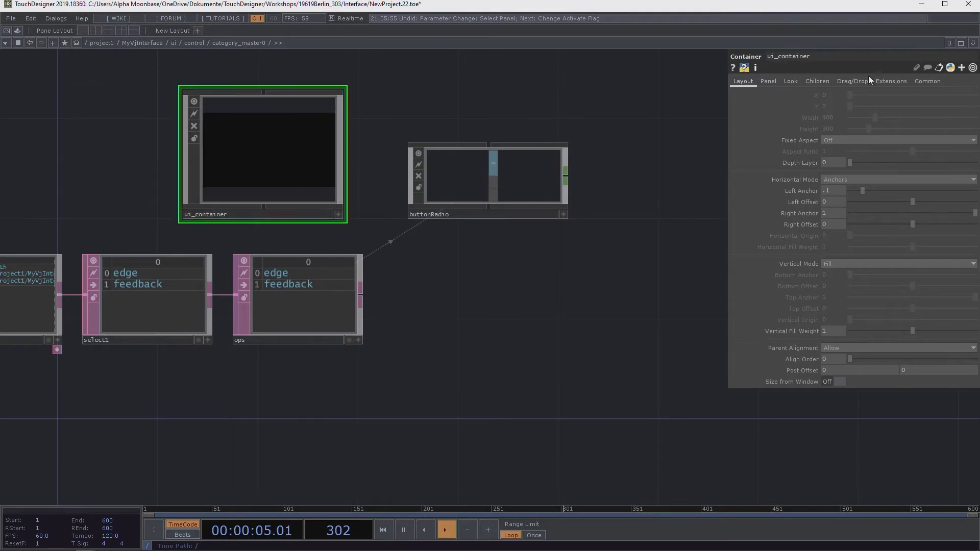
Step: Give ui_container an orange background (1, 0.545098, 0) with Background Alpha 1, and return to the control network
click(790, 81)
click(833, 95)
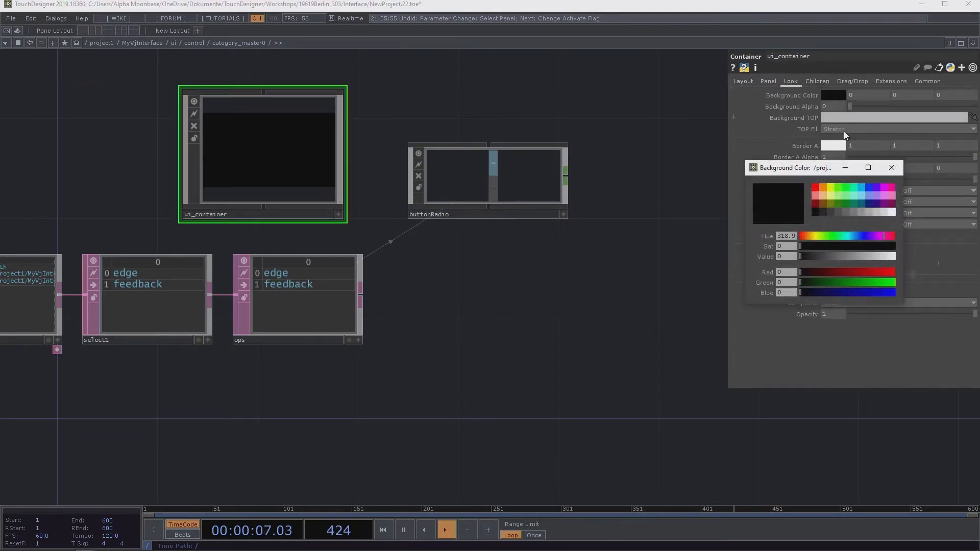
click(823, 188)
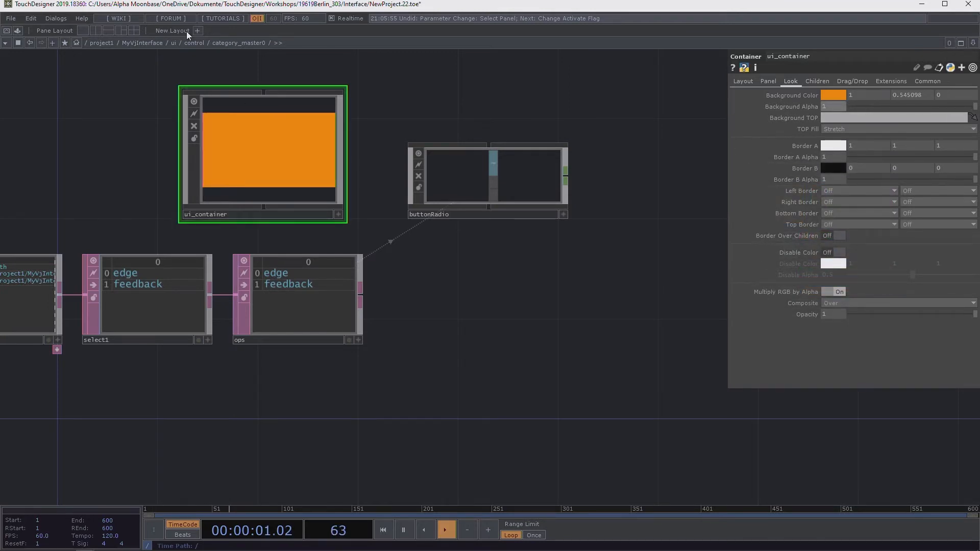
click(197, 42)
scroll(338, 225, up, 2)
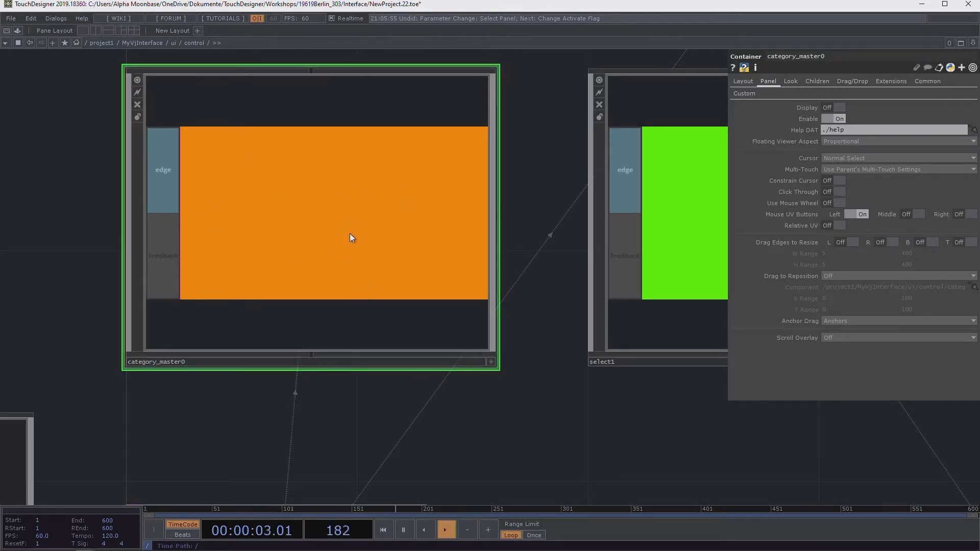
Step: Enter category_master0 and add a Replicator COMP below buttonRadio
key(i)
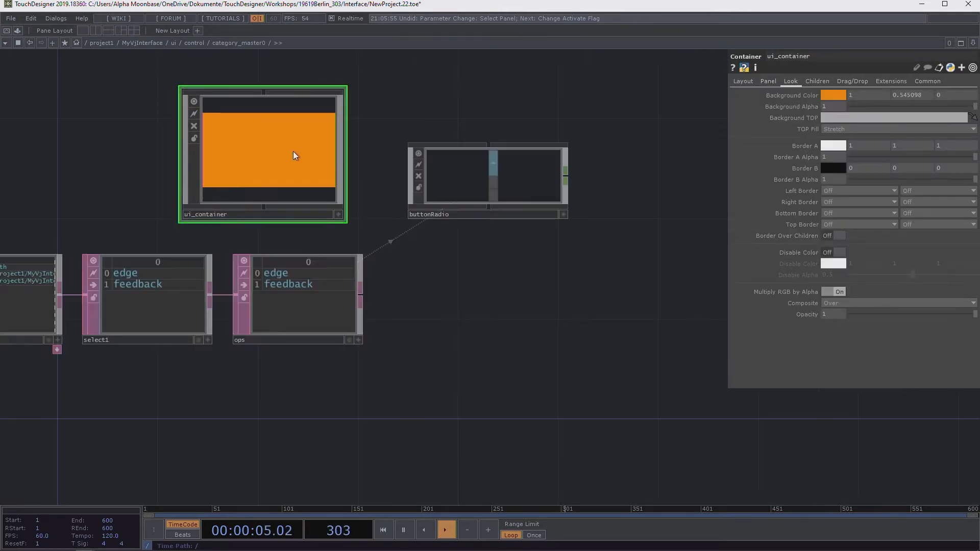
drag(411, 303, 350, 247)
drag(420, 274, 505, 270)
scroll(479, 270, down, 2)
scroll(480, 271, up, 2)
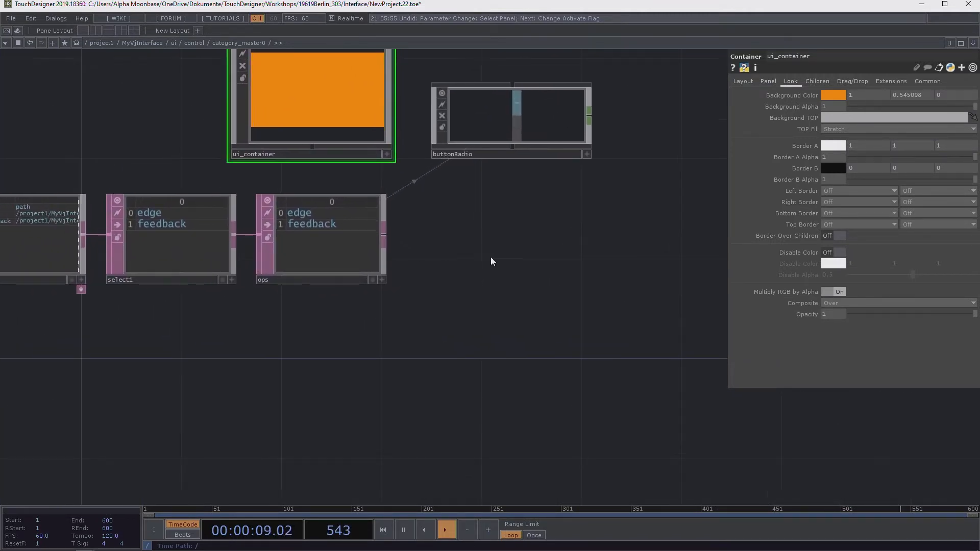
key(Tab)
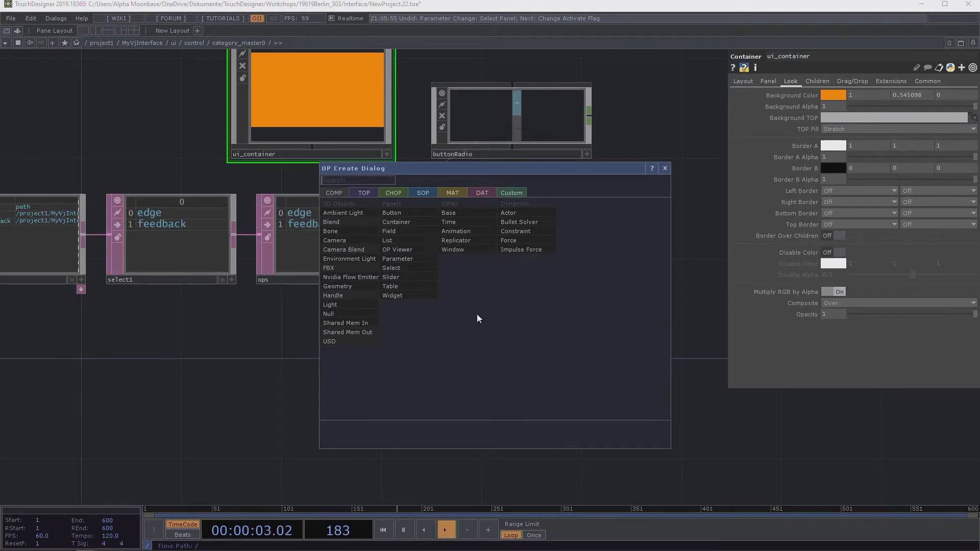
text(repli)
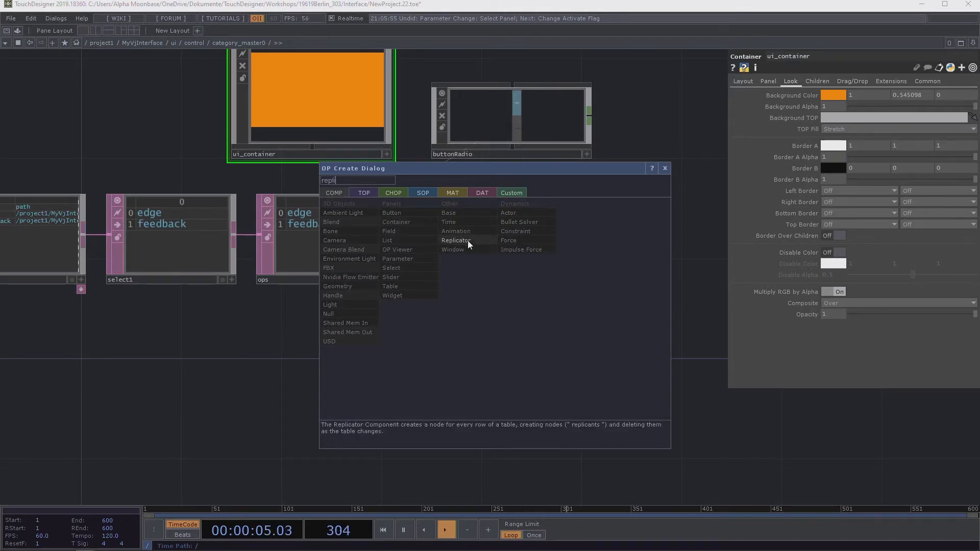
click(467, 240)
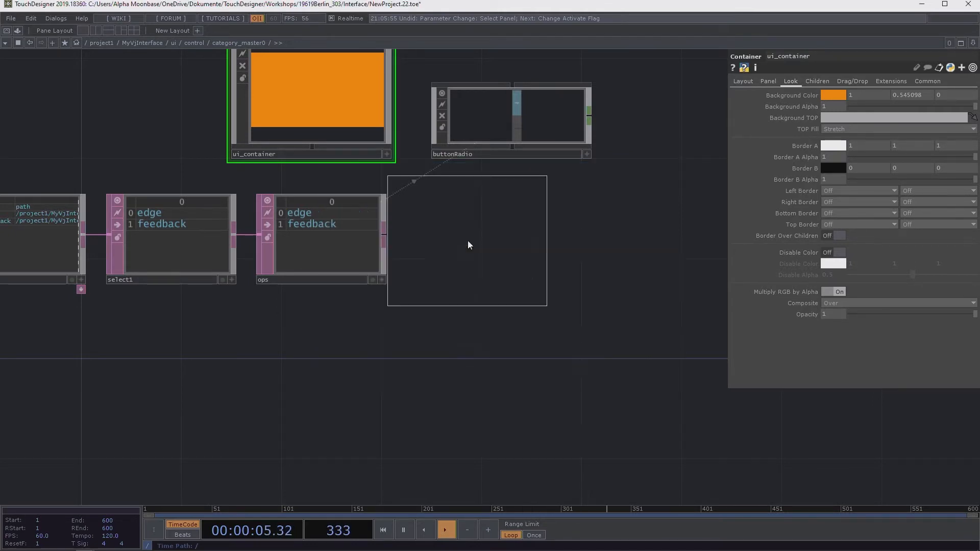
click(510, 263)
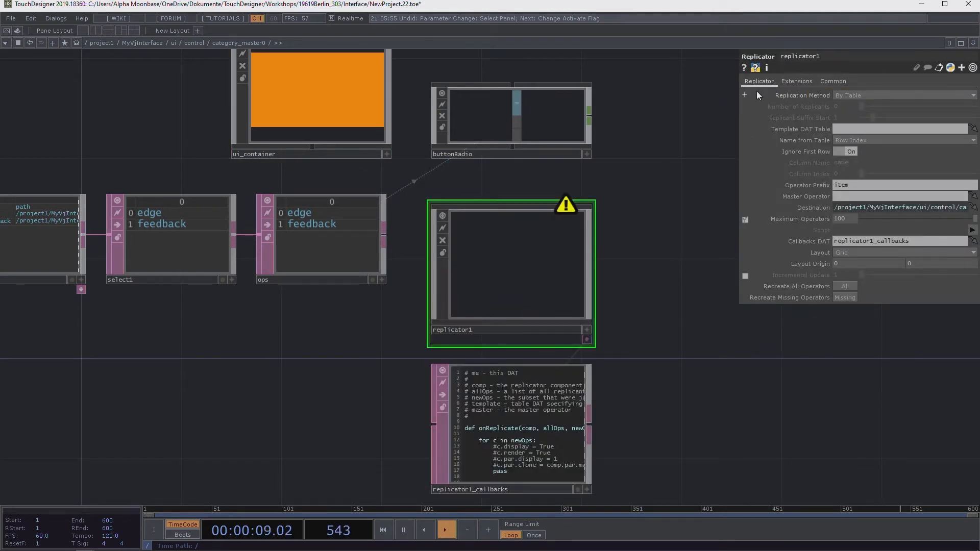
Step: Assign ui_container as the replicator's Master Operator
drag(629, 178, 679, 209)
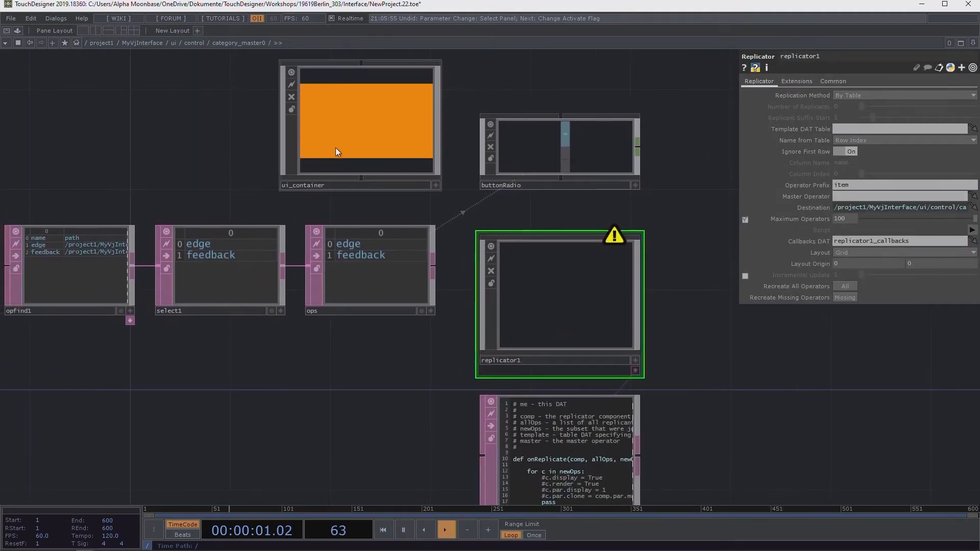
drag(345, 148, 861, 193)
drag(146, 170, 361, 160)
scroll(318, 167, up, 3)
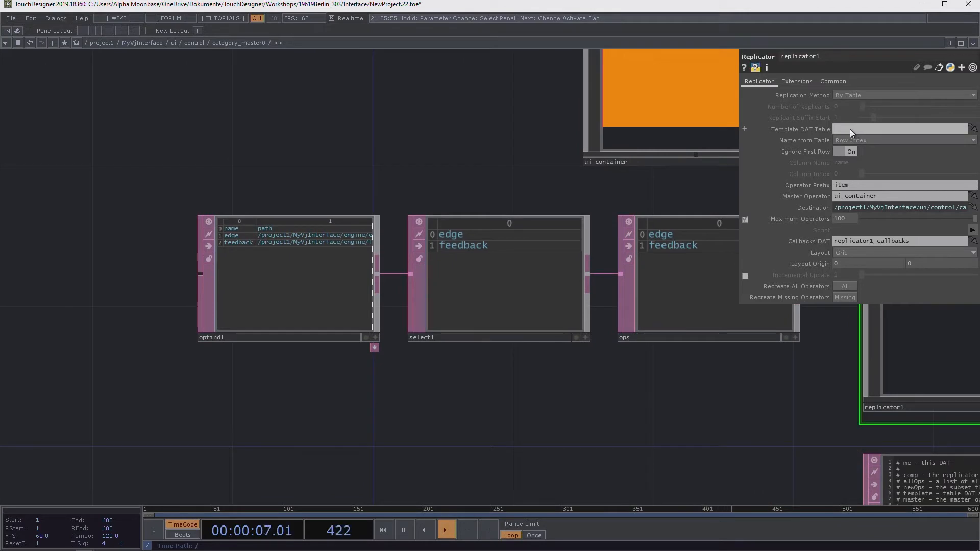
Step: Set the replicator's Template DAT Table to opfind1 and its horizontal Layout Origin to 560
drag(485, 201, 445, 200)
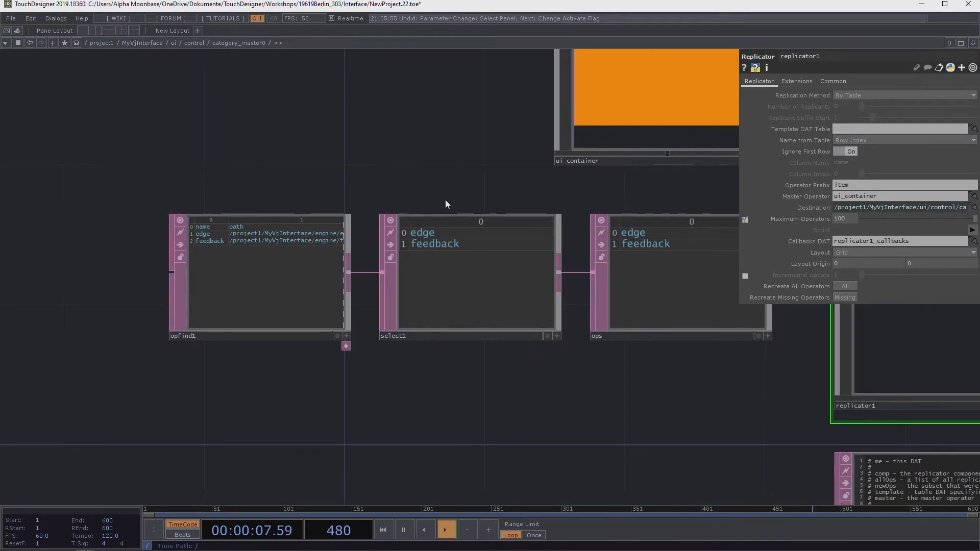
click(261, 275)
drag(548, 400, 864, 388)
click(708, 349)
drag(310, 275, 908, 129)
drag(449, 134, 158, 53)
scroll(286, 115, down, 5)
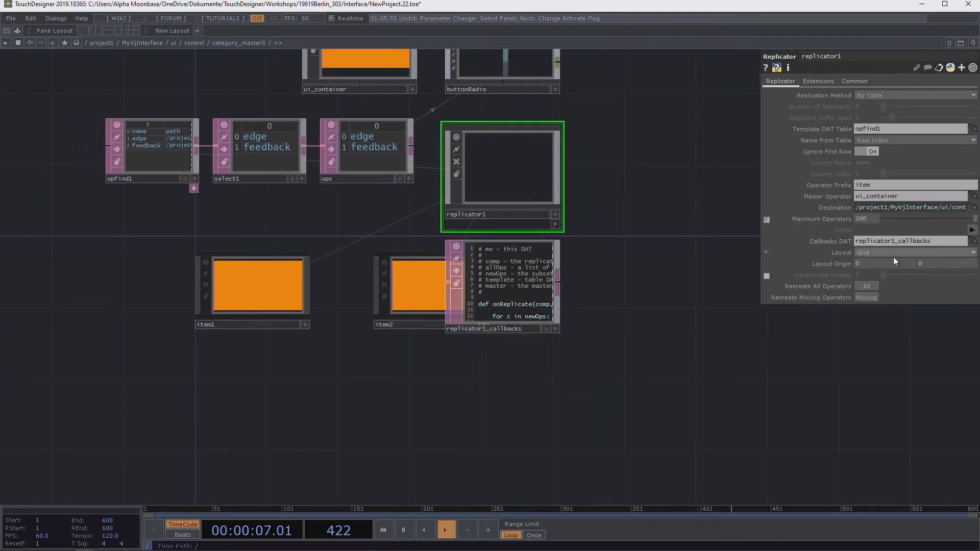
middle_drag(892, 264, 890, 245)
drag(679, 174, 723, 249)
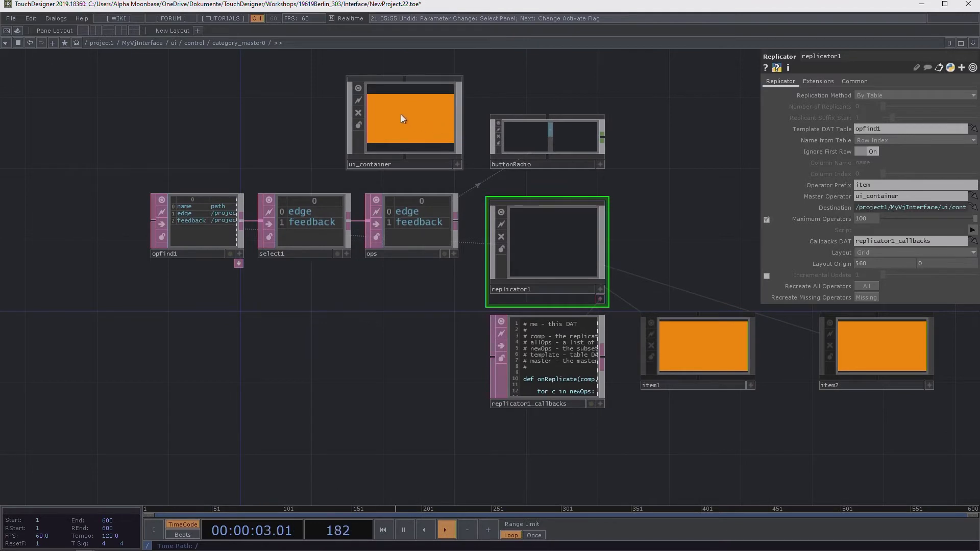
scroll(378, 133, up, 3)
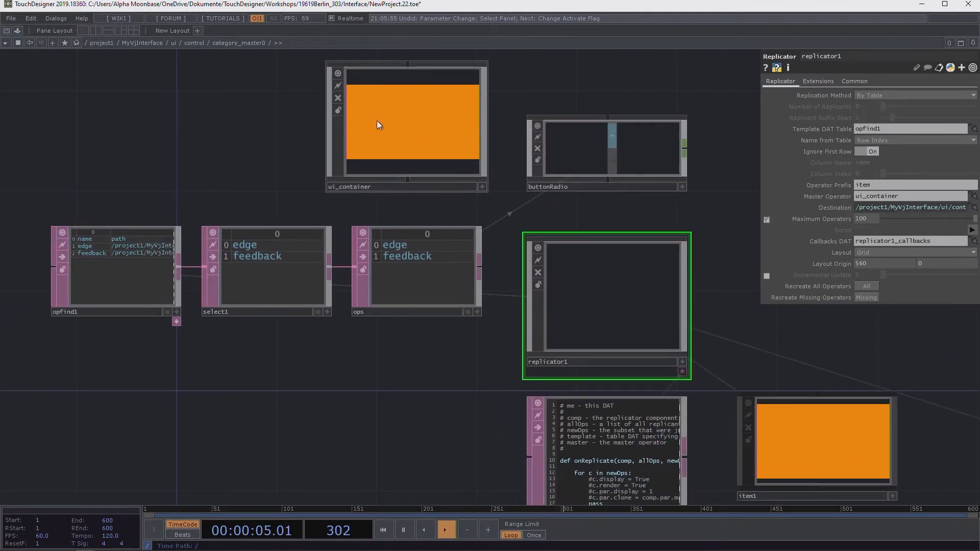
scroll(425, 152, down, 3)
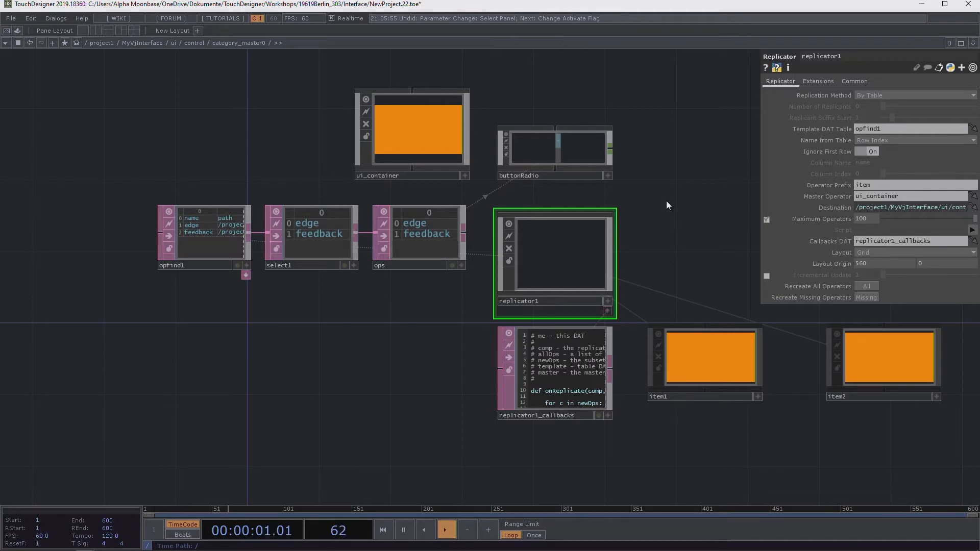
drag(695, 240, 636, 247)
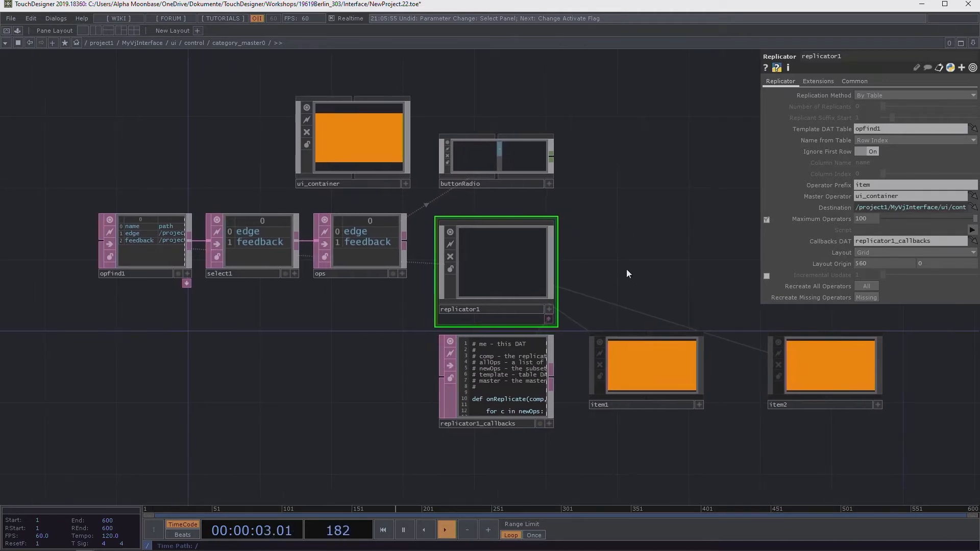
scroll(631, 376, up, 3)
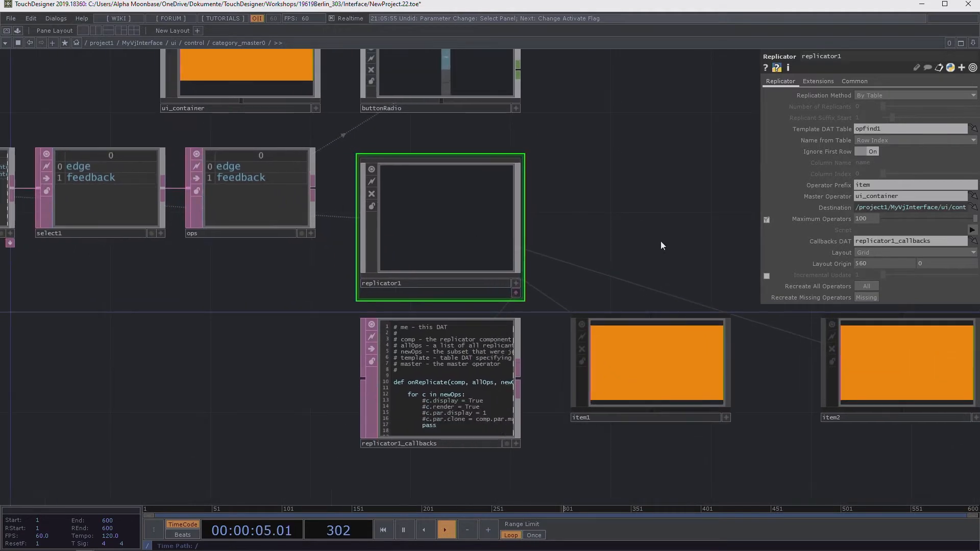
drag(658, 243, 585, 284)
scroll(585, 285, down, 2)
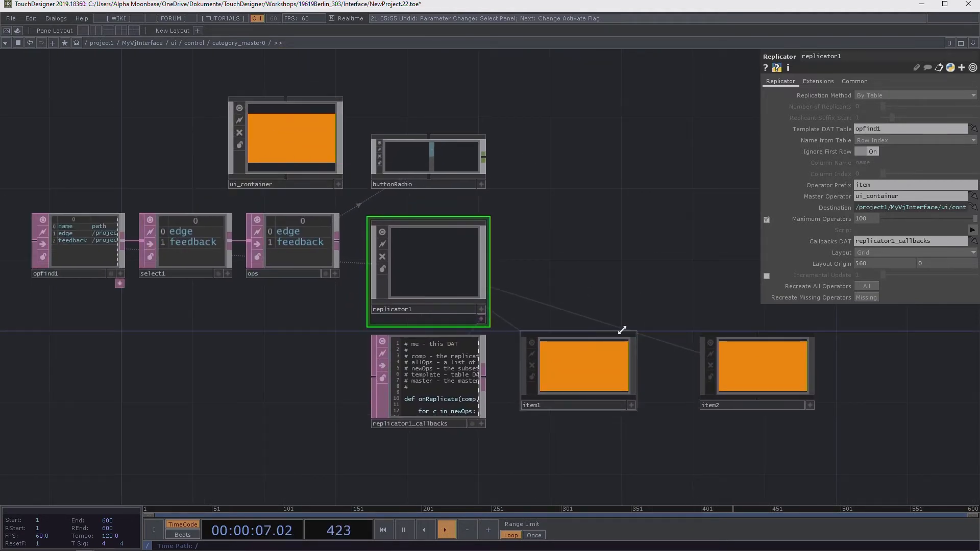
Step: Compare the horizontal anchor settings of ui_container and buttonRadio
drag(572, 266, 562, 249)
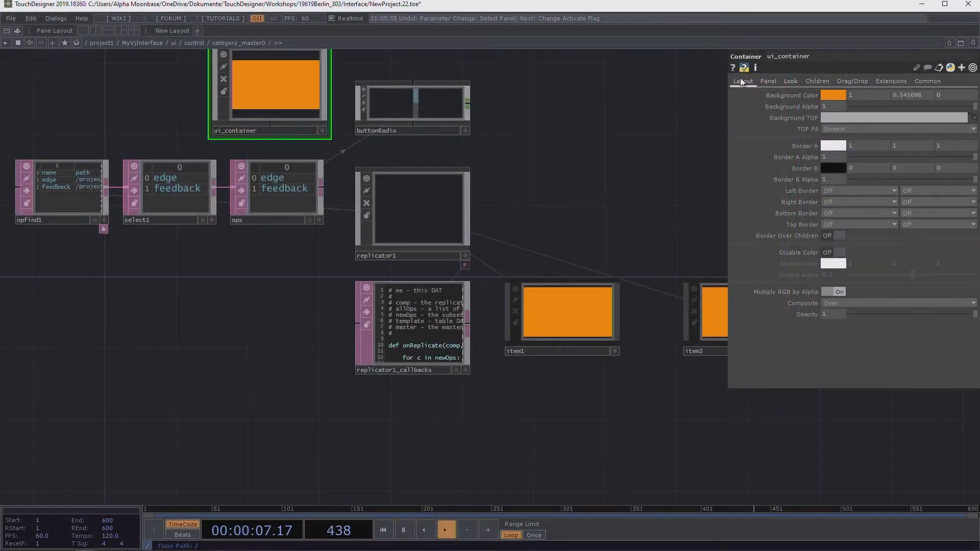
click(742, 80)
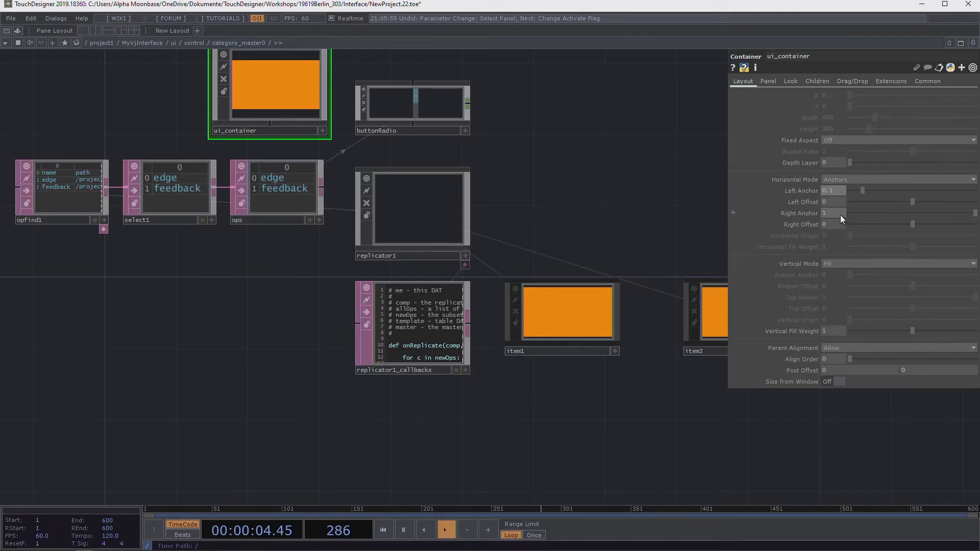
scroll(415, 91, up, 5)
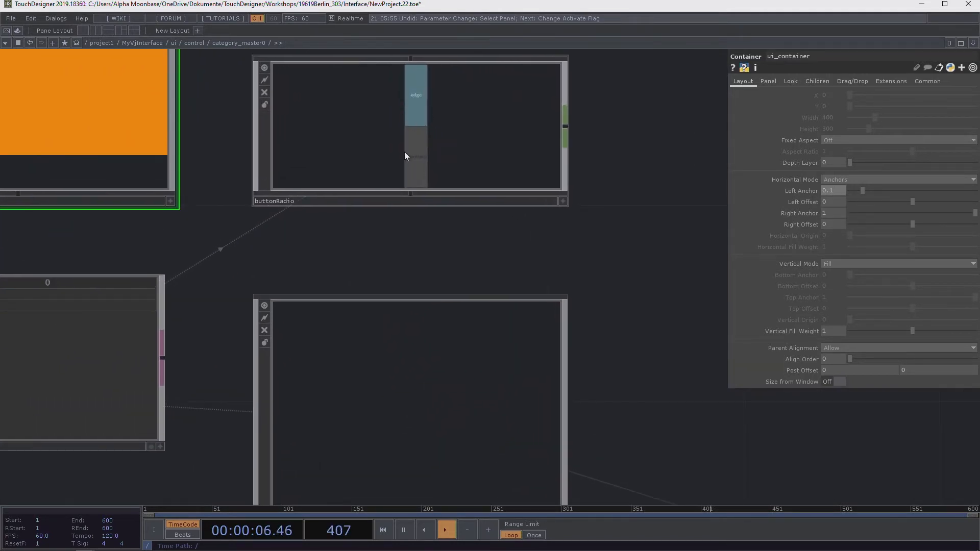
click(510, 191)
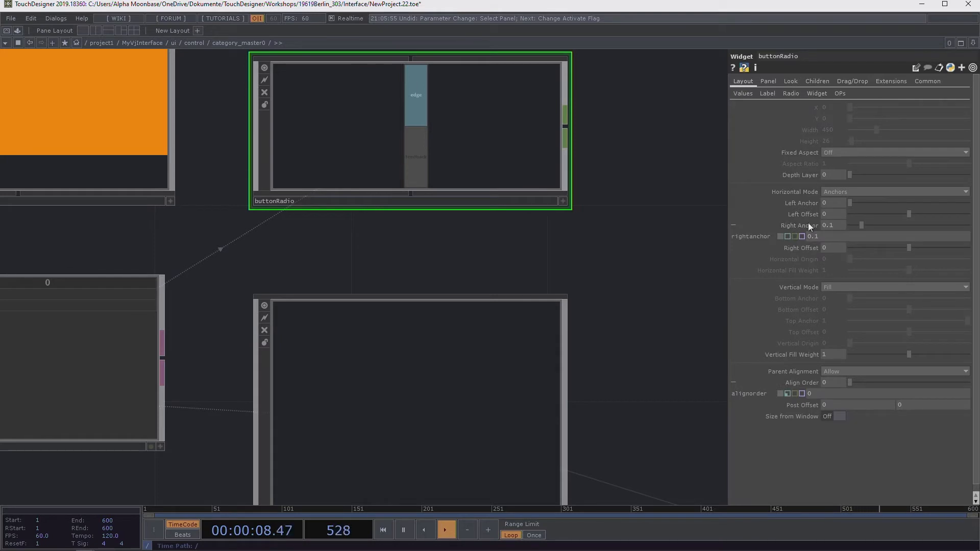
click(771, 225)
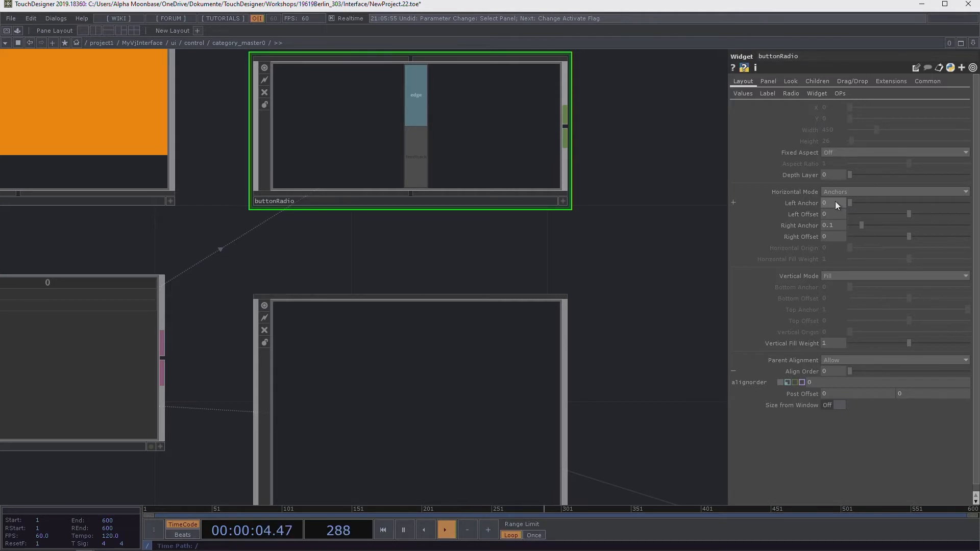
scroll(556, 278, down, 5)
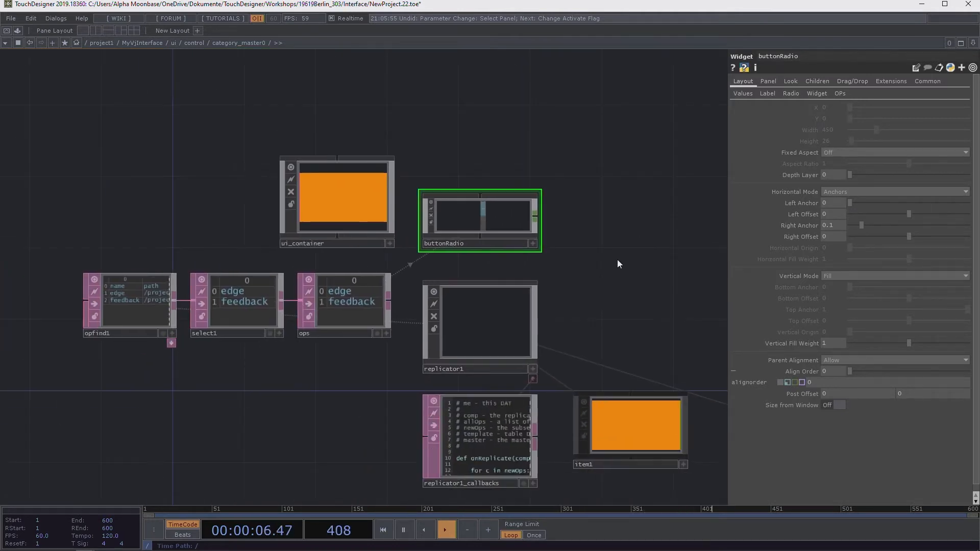
Step: Move the buttonRadio node up above ui_container's level, aligned with the replicator's column
drag(617, 263, 482, 206)
scroll(483, 206, down, 3)
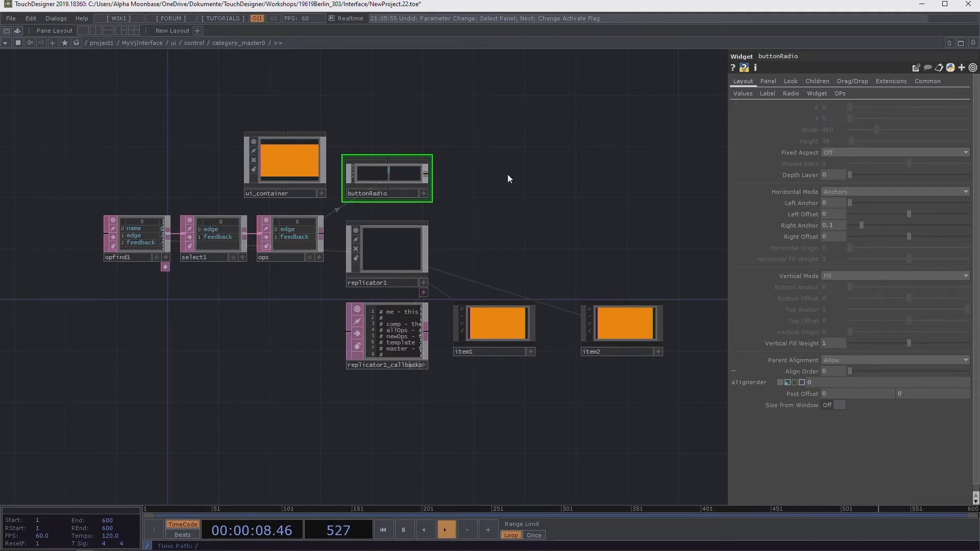
scroll(497, 194, up, 3)
drag(476, 216, 505, 186)
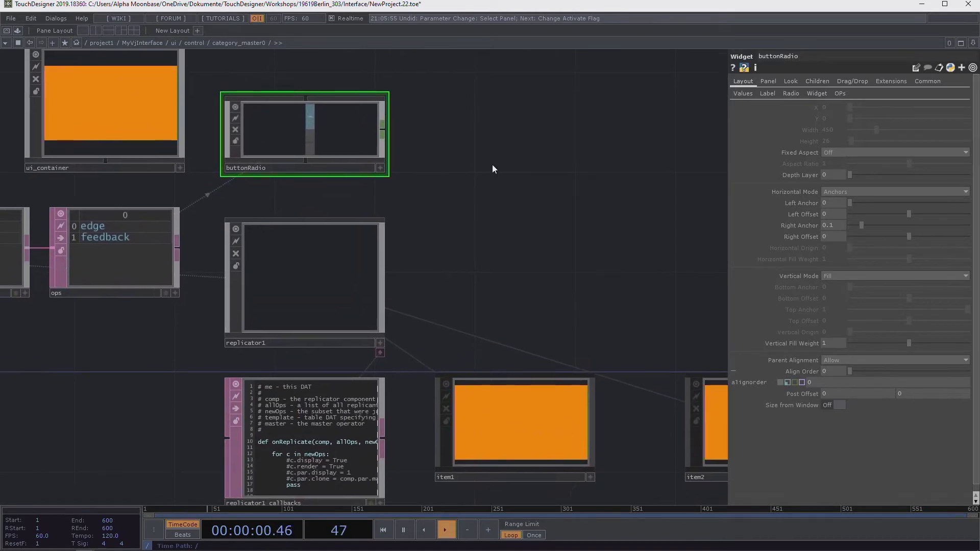
drag(487, 147, 495, 296)
scroll(495, 296, down, 3)
drag(401, 295, 412, 235)
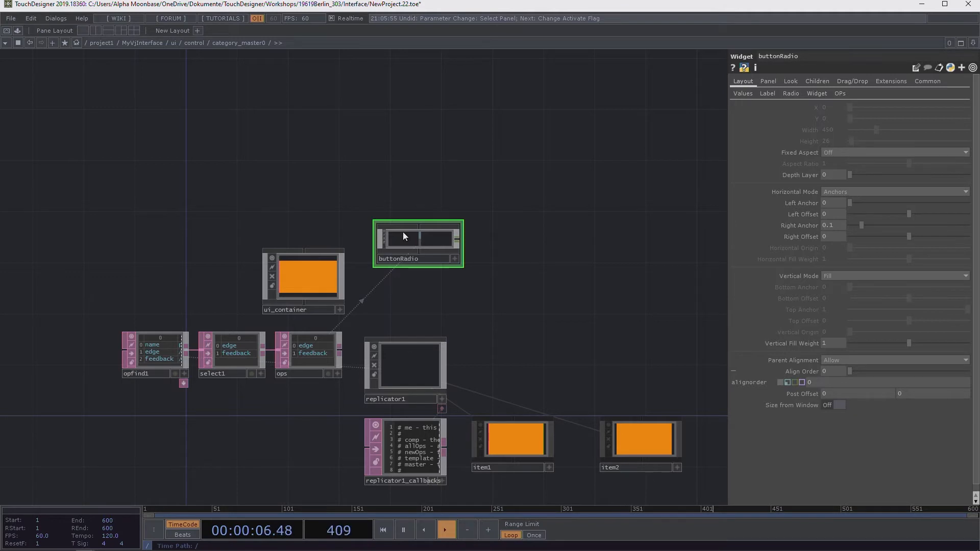
drag(403, 236, 391, 239)
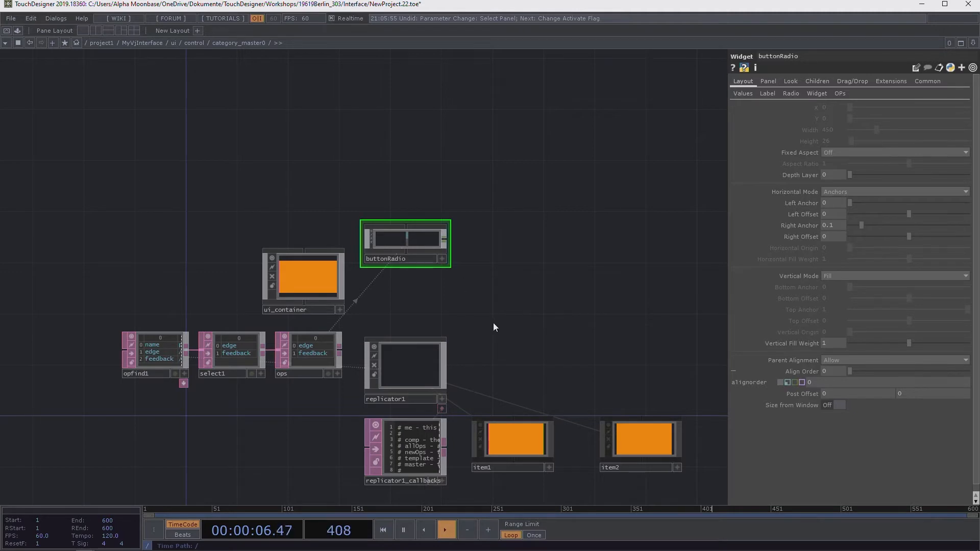
Step: Examine ui_container's Panel parameters
scroll(493, 323, up, 3)
click(163, 234)
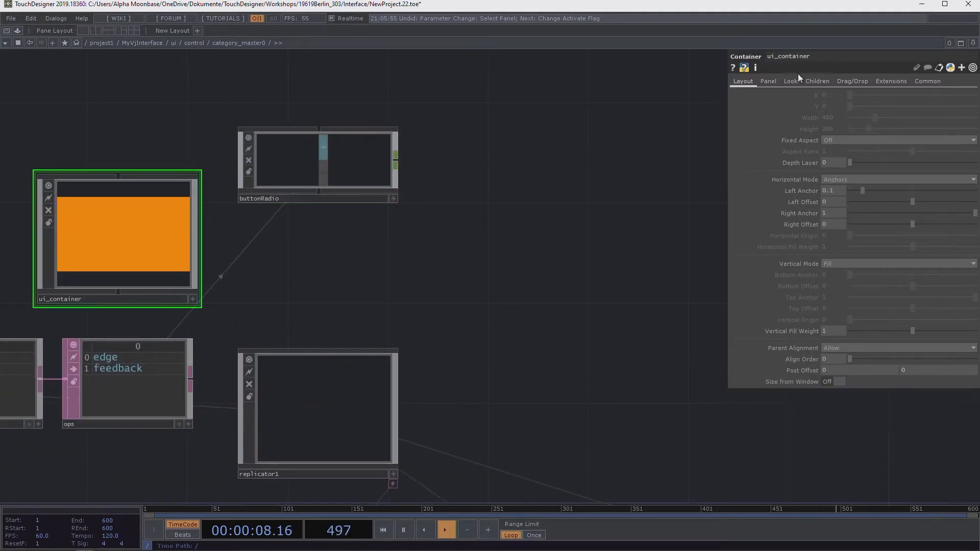
click(768, 81)
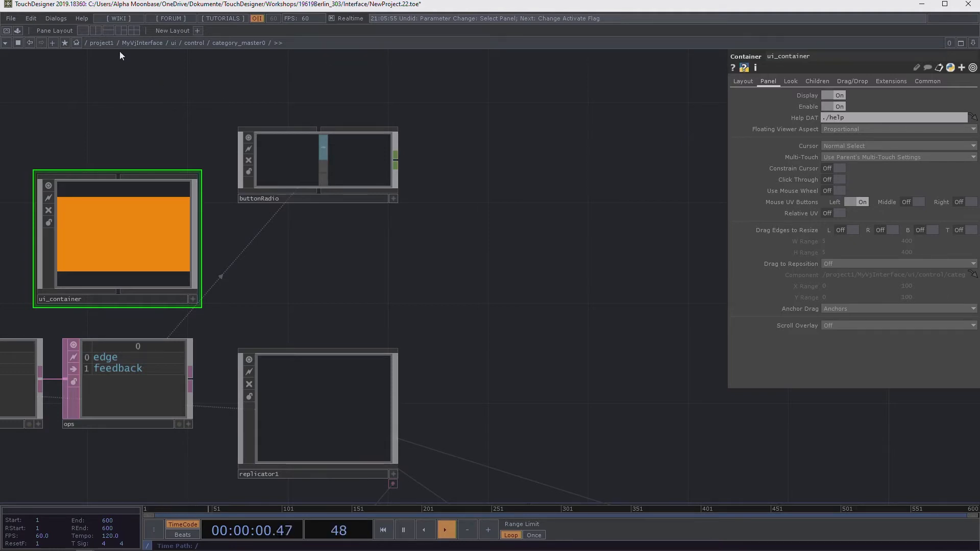
Step: Go up to project1, locate myVjEngine and open its ui network
click(102, 43)
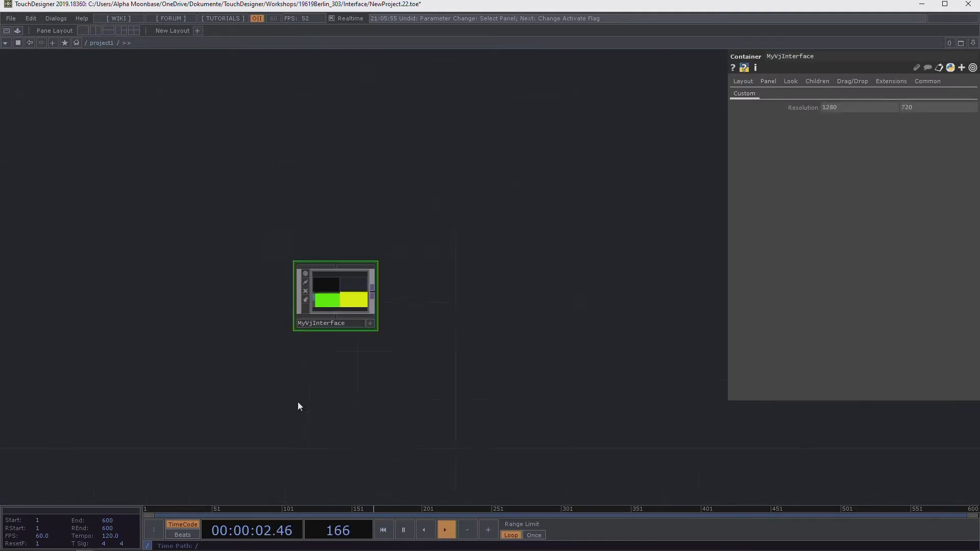
scroll(525, 249, down, 5)
drag(315, 382, 892, 203)
scroll(411, 290, up, 5)
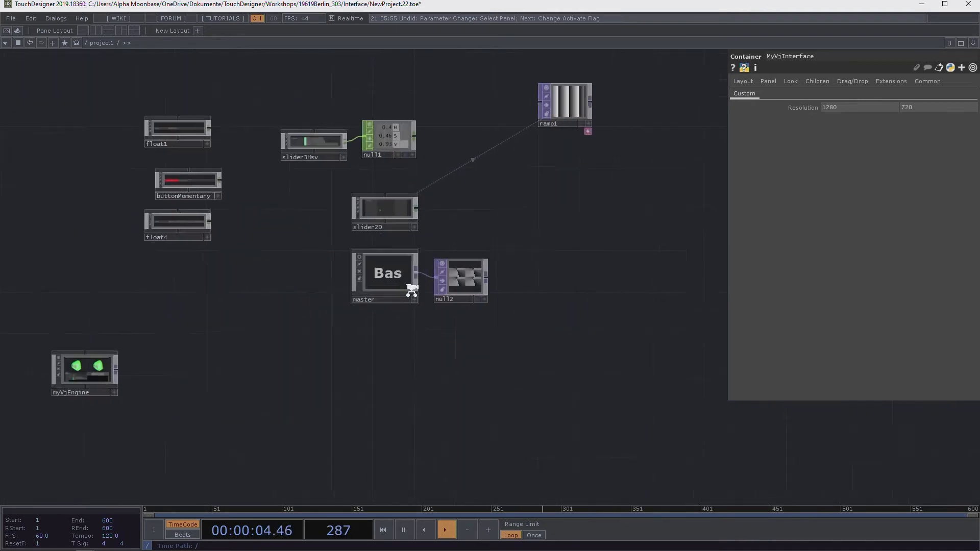
scroll(411, 291, up, 4)
click(323, 212)
scroll(546, 334, down, 5)
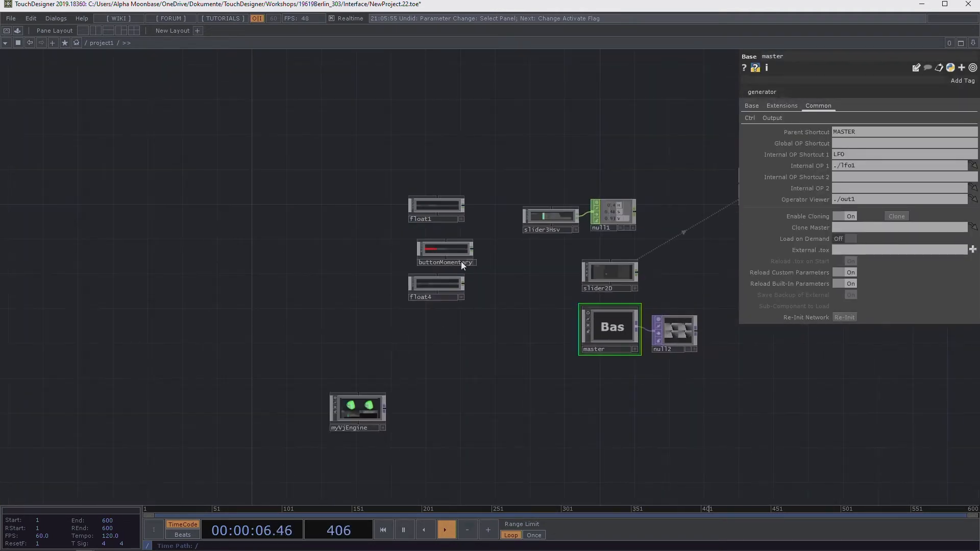
scroll(345, 442, up, 8)
double_click(430, 204)
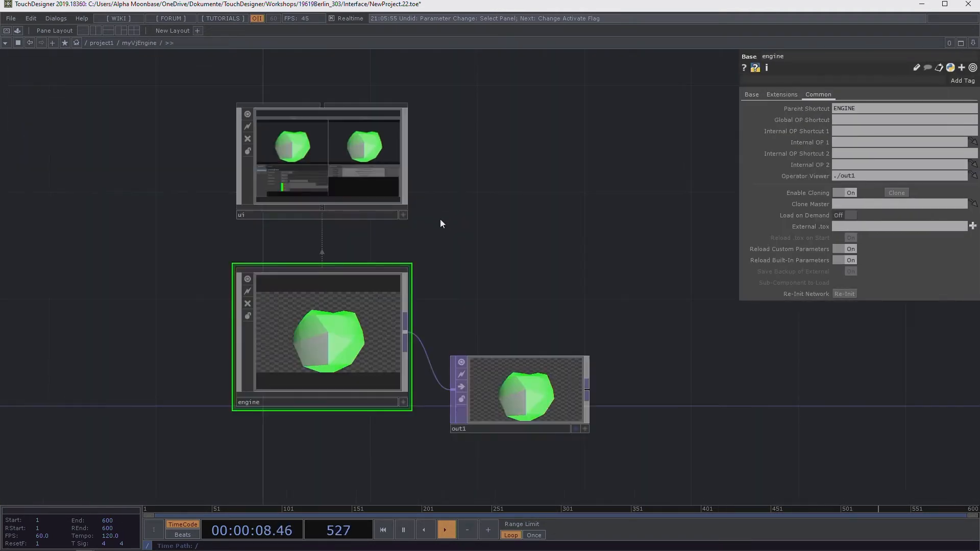
scroll(442, 249, down, 4)
double_click(378, 189)
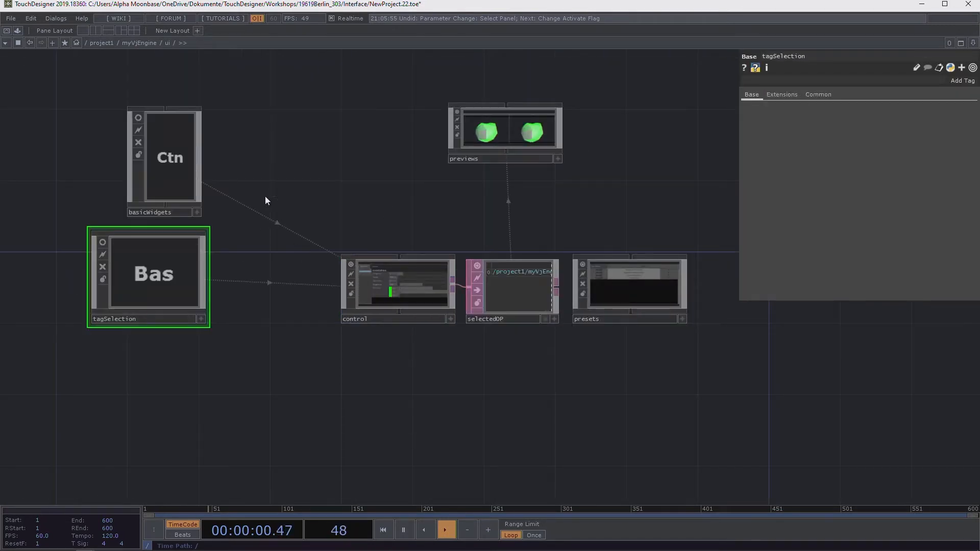
drag(220, 235, 298, 240)
Step: Remove the basicWidgets container from myVjEngine's ui network and return to project1
click(250, 161)
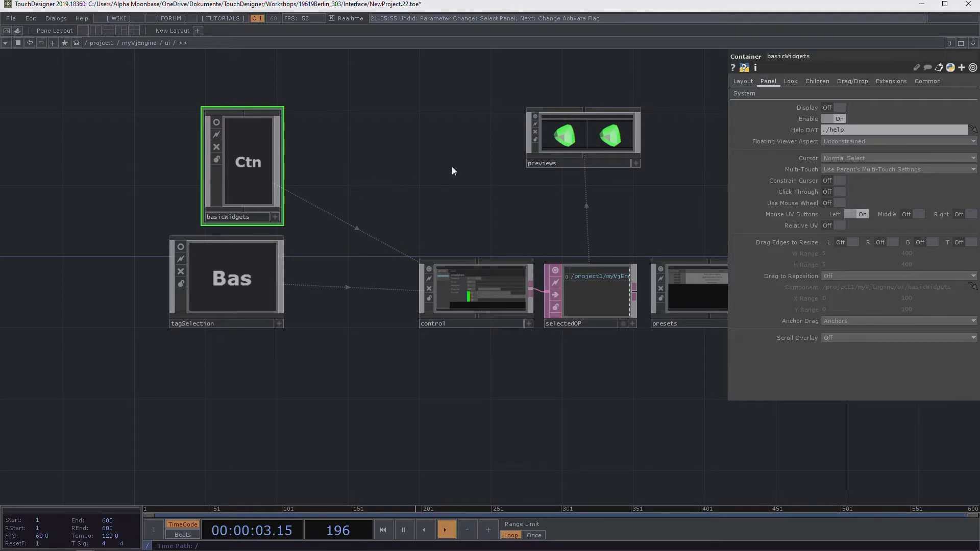
key(Delete)
key(h)
click(101, 43)
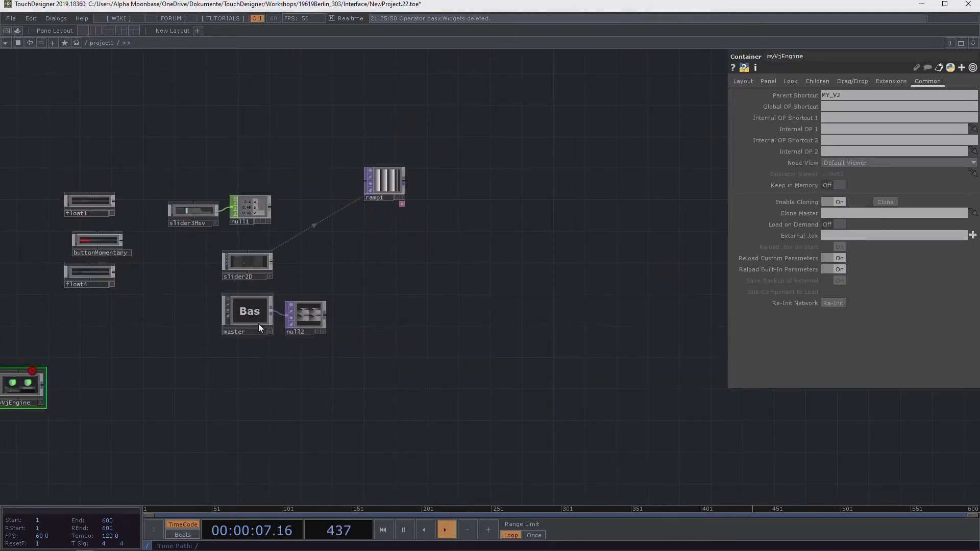
Step: Locate the MyVjInterface container in project1 and open its network
drag(439, 271, 21, 322)
scroll(286, 270, down, 5)
scroll(414, 220, up, 5)
scroll(416, 230, up, 5)
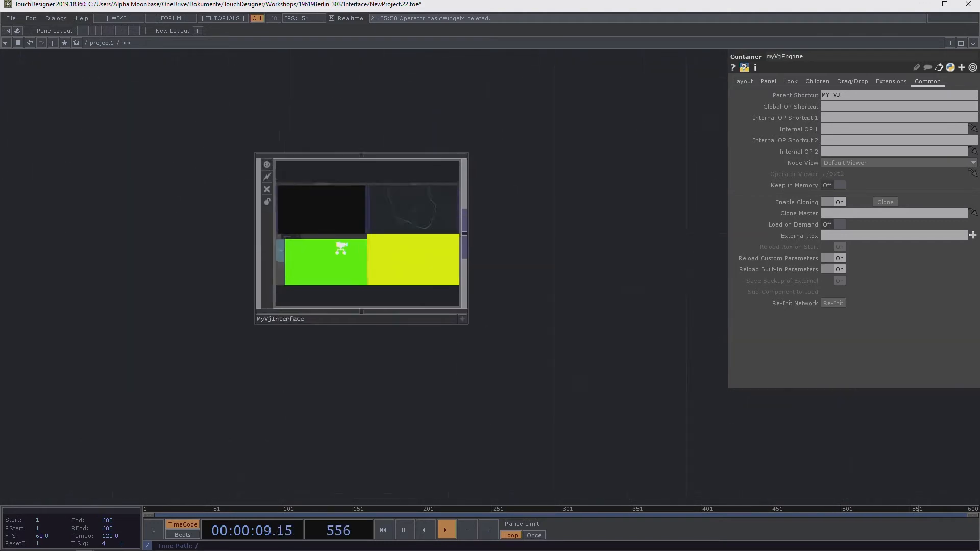
click(428, 246)
scroll(428, 246, up, 2)
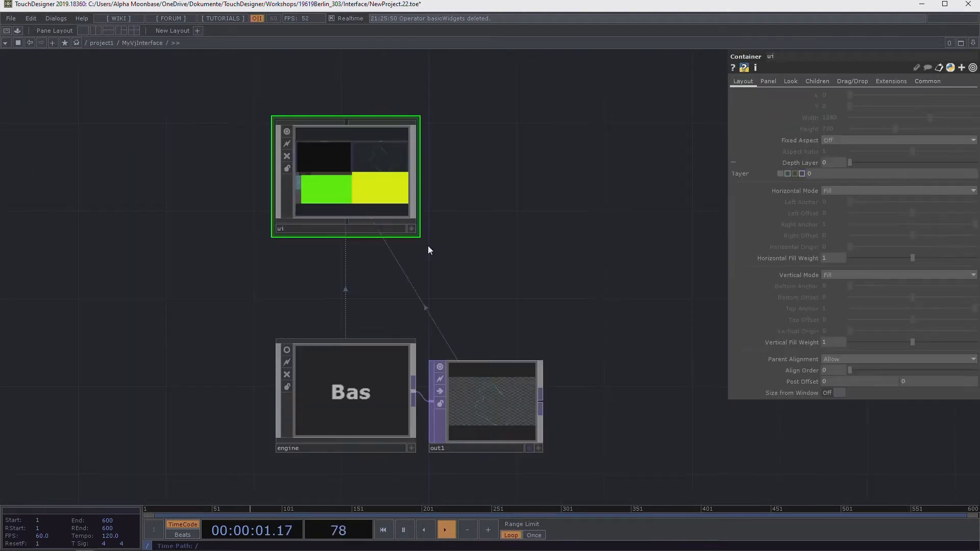
Step: Look into the engine component, return to MyVjInterface and open its ui network
drag(473, 232, 485, 184)
double_click(366, 337)
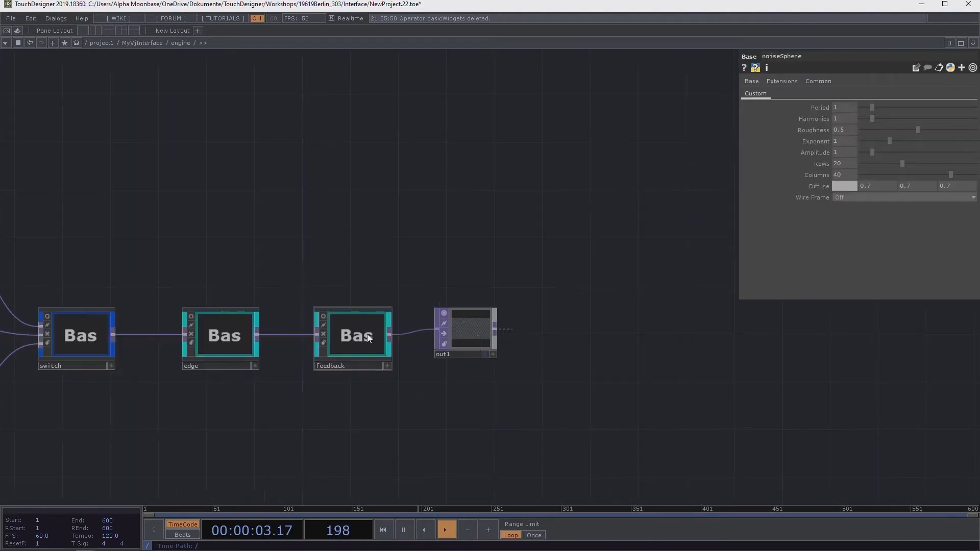
click(145, 44)
double_click(350, 127)
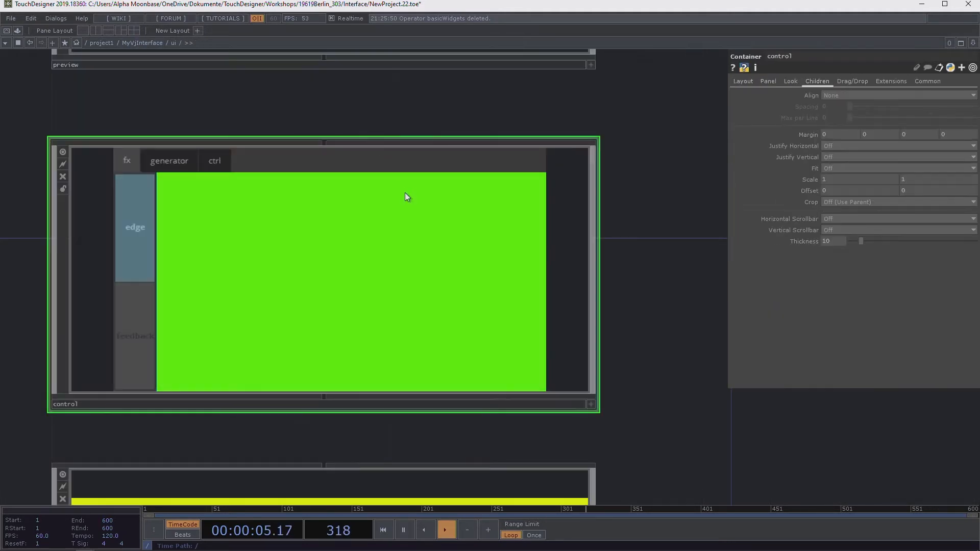
Step: Go into the control container and open category_master0's network
scroll(390, 113, down, 5)
drag(534, 147, 539, 255)
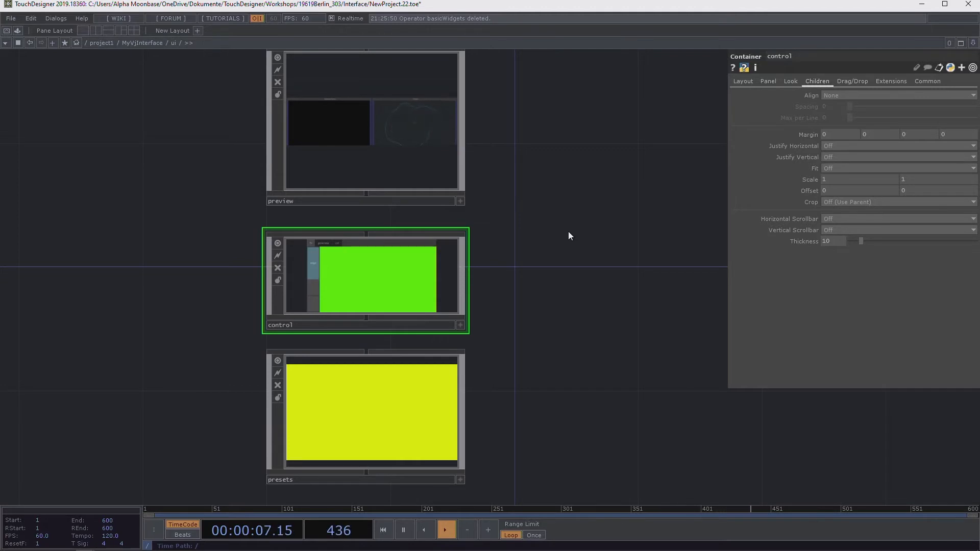
scroll(558, 290, down, 1)
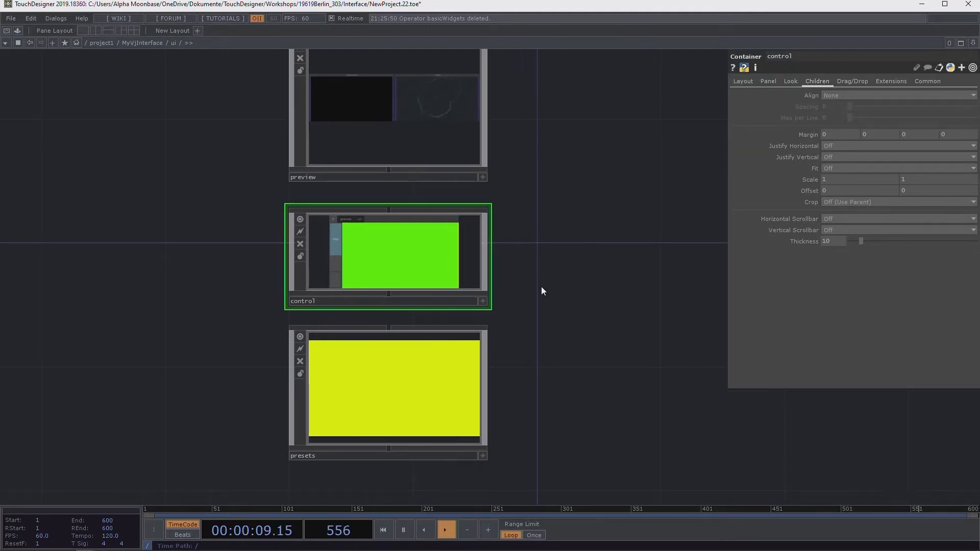
scroll(541, 286, down, 4)
scroll(522, 306, up, 5)
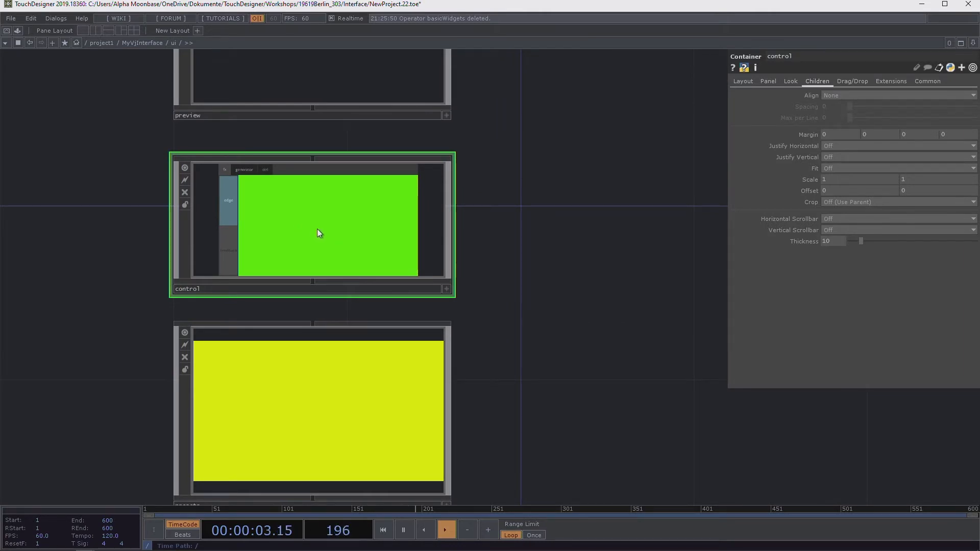
double_click(317, 229)
scroll(398, 228, down, 3)
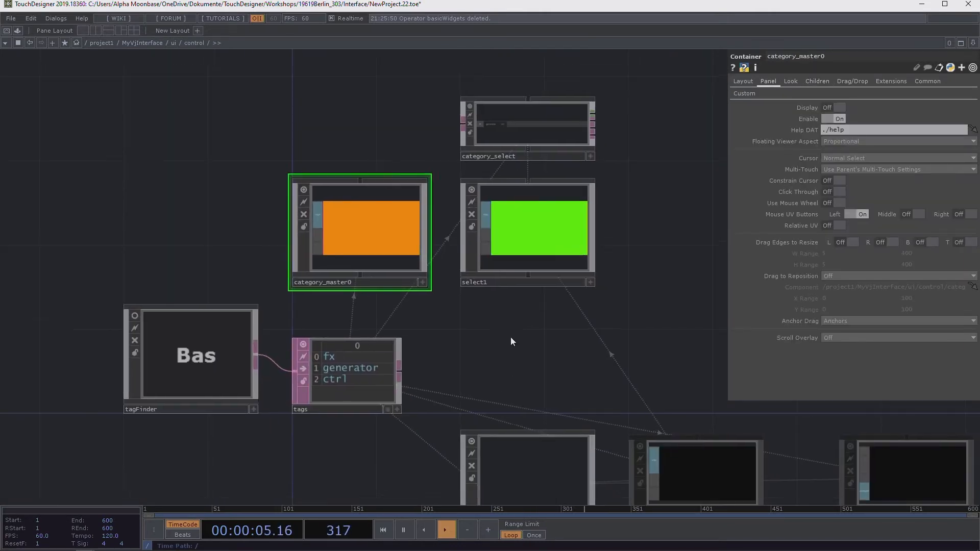
scroll(318, 257, up, 2)
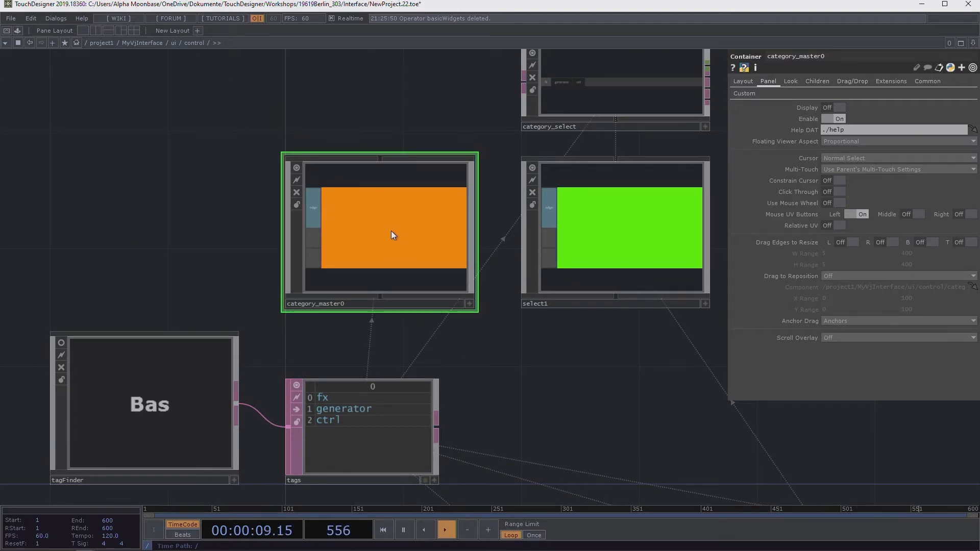
key(i)
drag(395, 234, 463, 236)
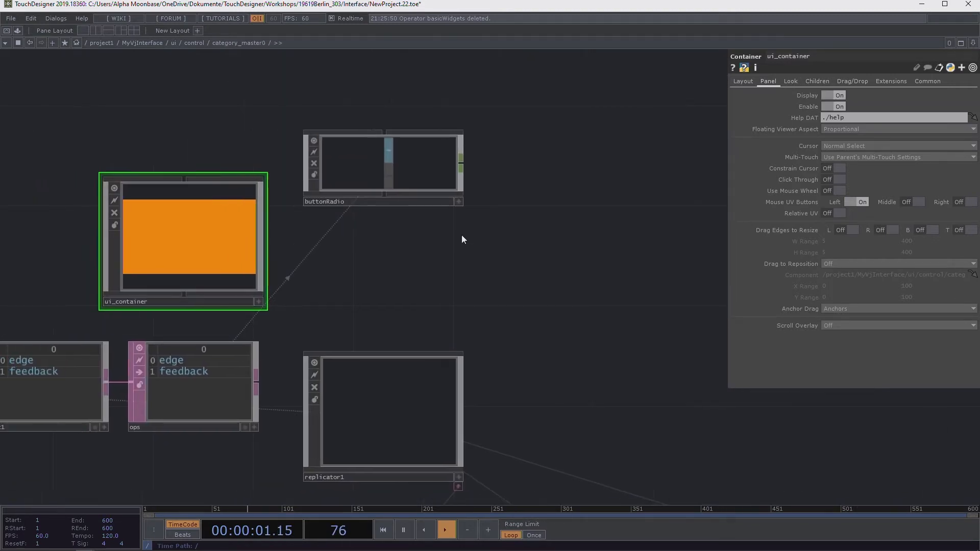
Step: Add a Select COMP beside ui_container, between buttonRadio and replicator1
scroll(243, 274, up, 3)
scroll(243, 269, down, 3)
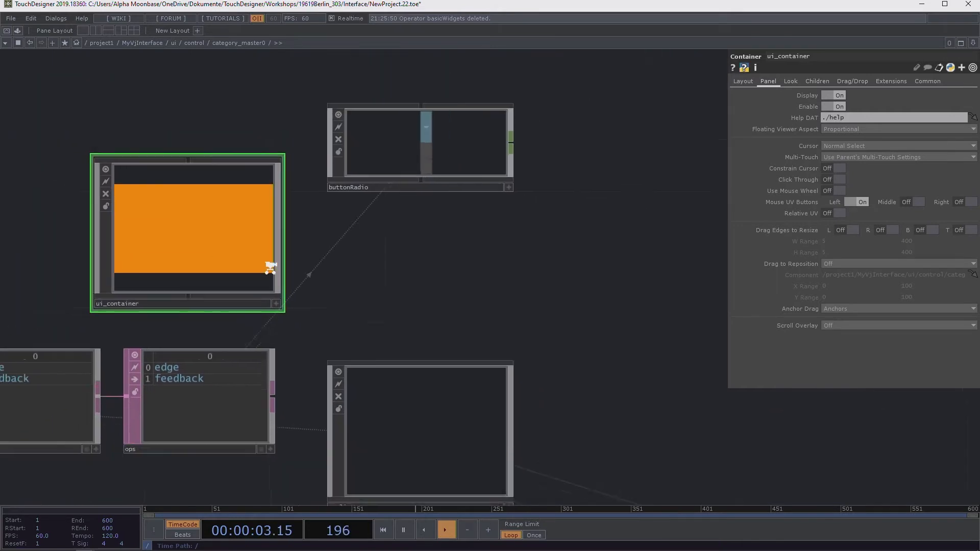
drag(490, 259, 585, 182)
scroll(576, 174, down, 2)
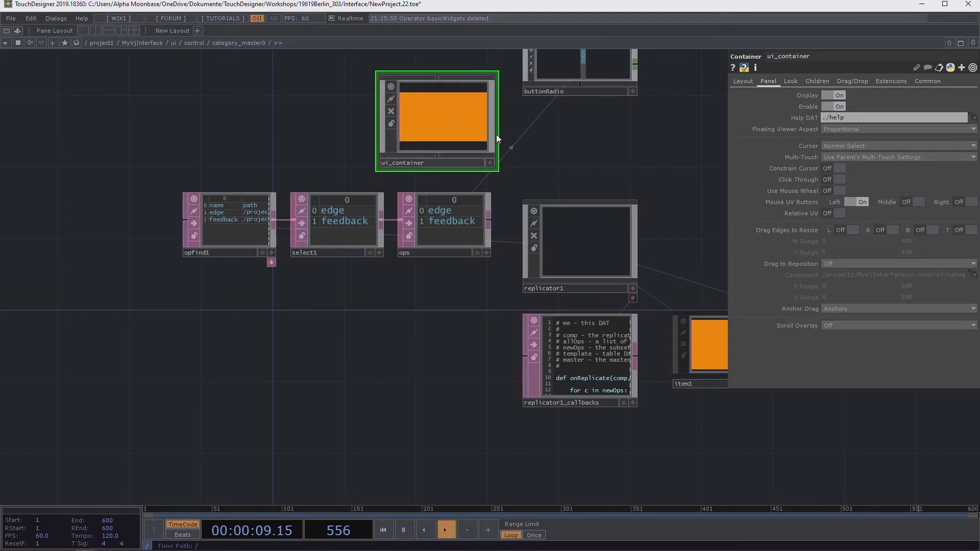
drag(583, 148, 495, 243)
drag(503, 158, 502, 107)
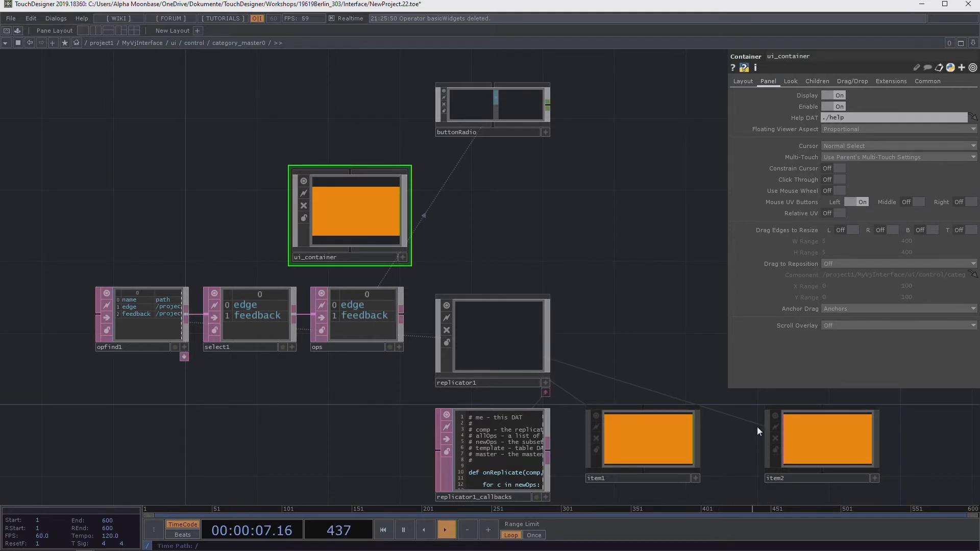
drag(521, 246, 443, 237)
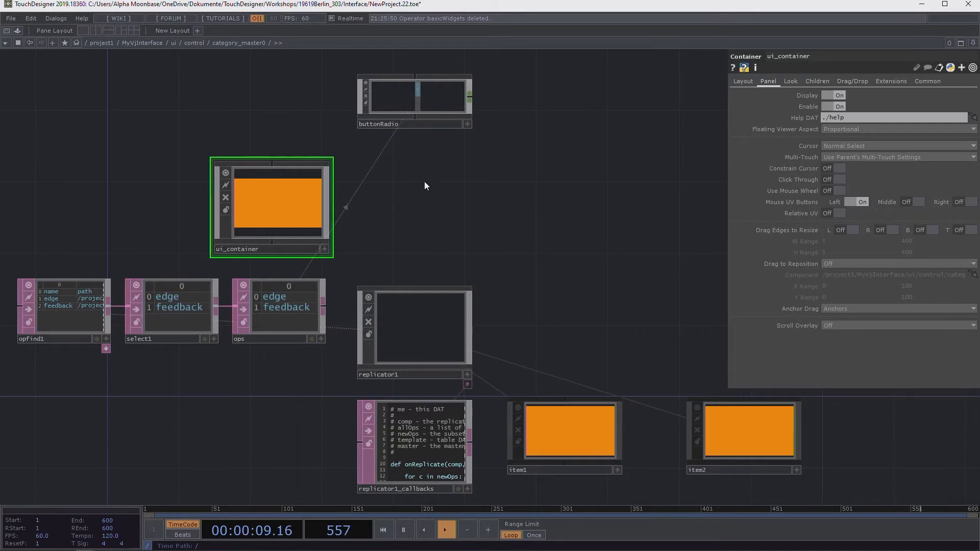
key(Tab)
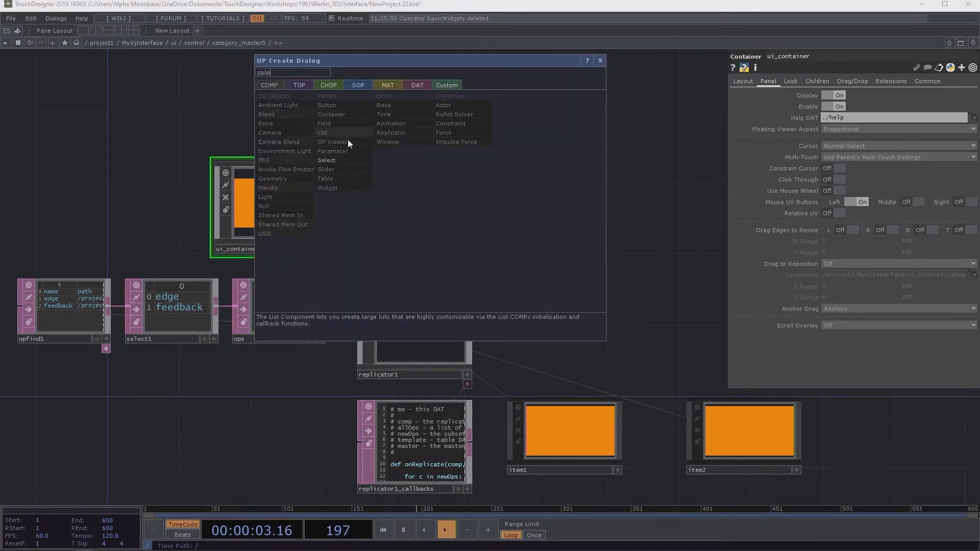
click(341, 153)
click(410, 211)
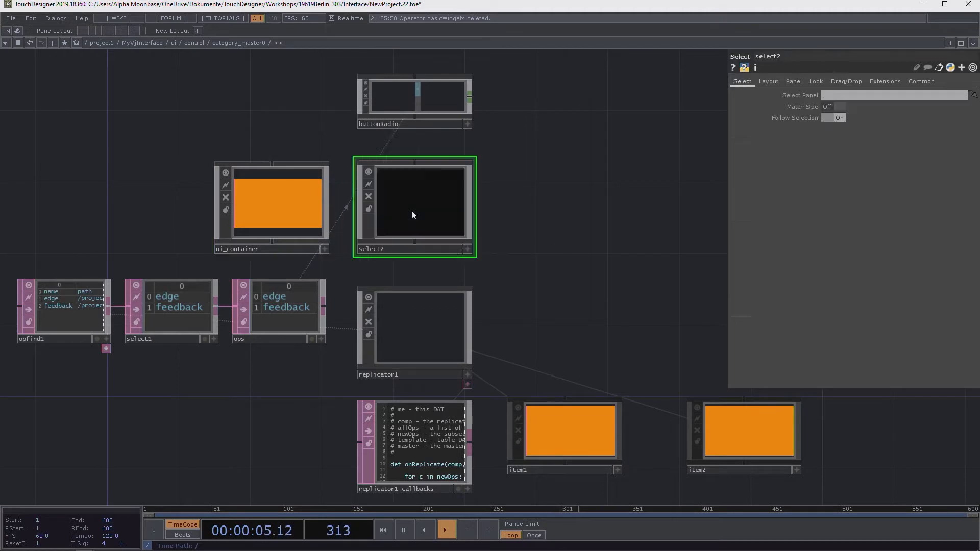
Step: Begin the new Select component's Select Panel expression with op('item' +
drag(644, 215, 610, 216)
click(753, 98)
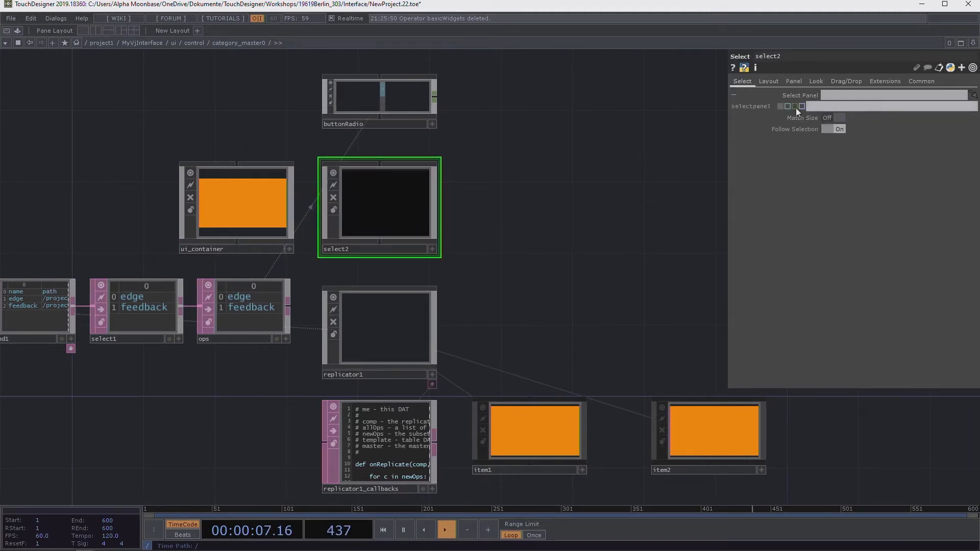
click(836, 106)
text(o)
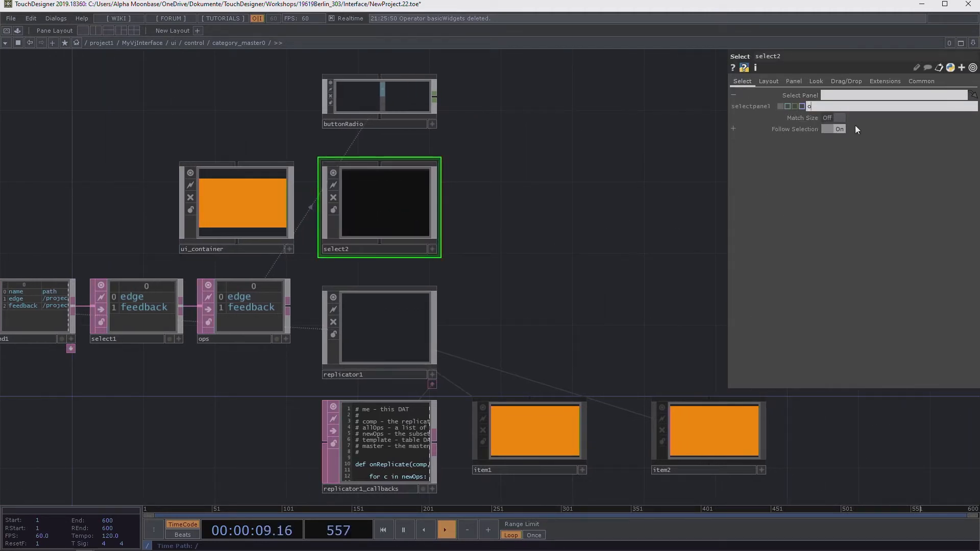
text(p('item' +)
Step: Rename the buttonRadio widget as comp_select
click(378, 121)
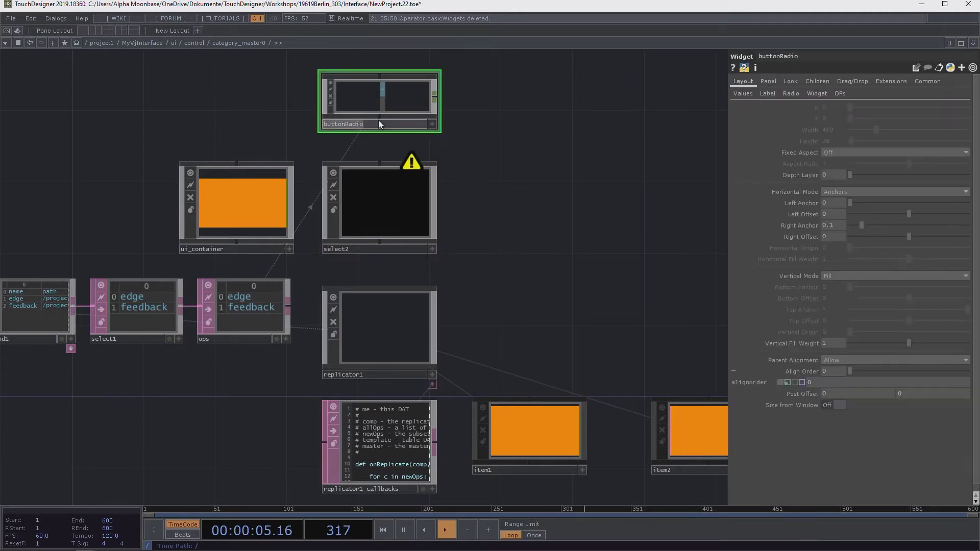
text(comp_select)
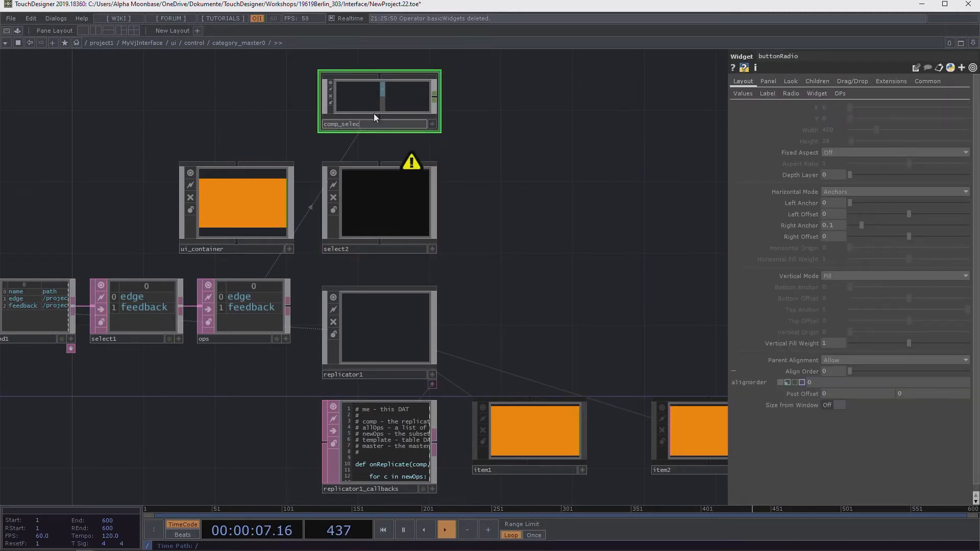
key(Return)
Step: Complete select2's Select Panel expression as op('item' + op('comp_select').par.Value0.val) and evaluate it as an expression
click(373, 213)
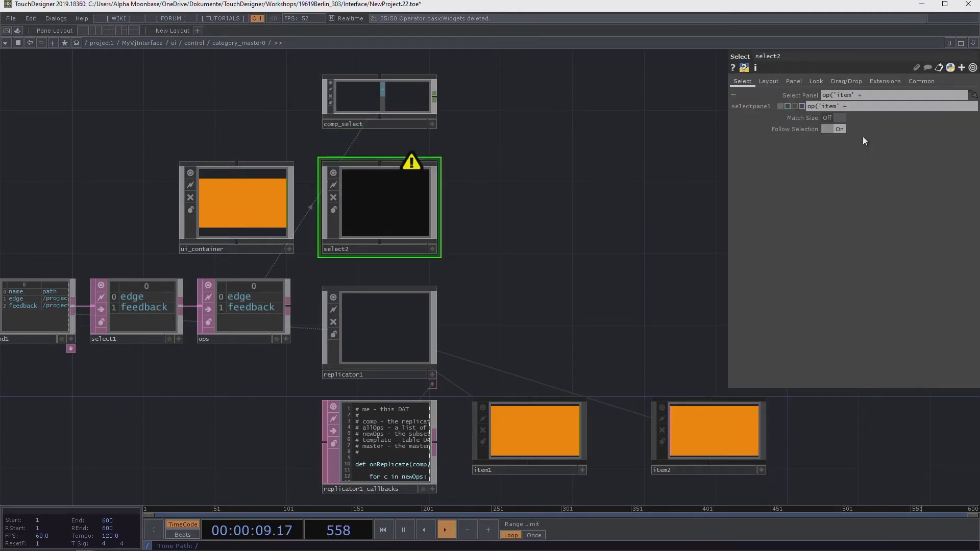
text(op)
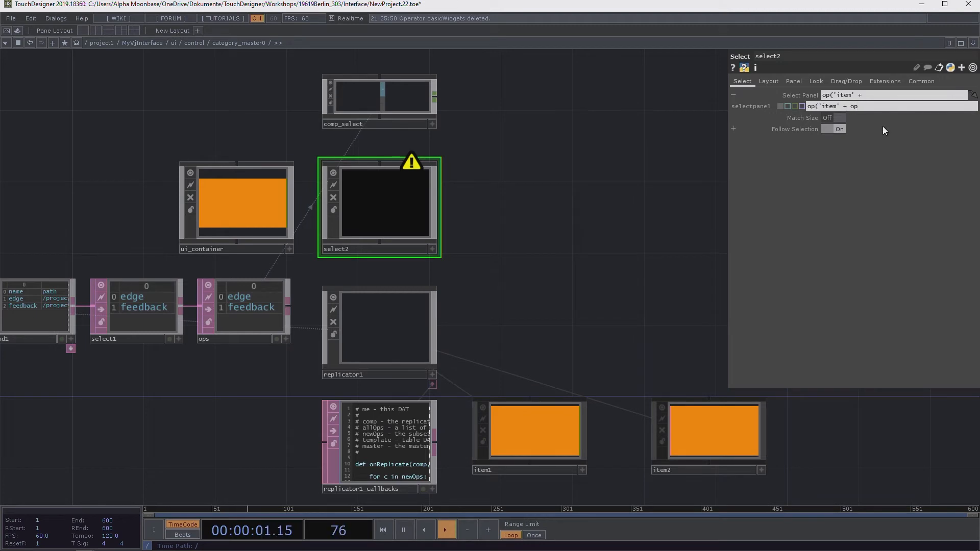
text(('comp_select').par.Value)
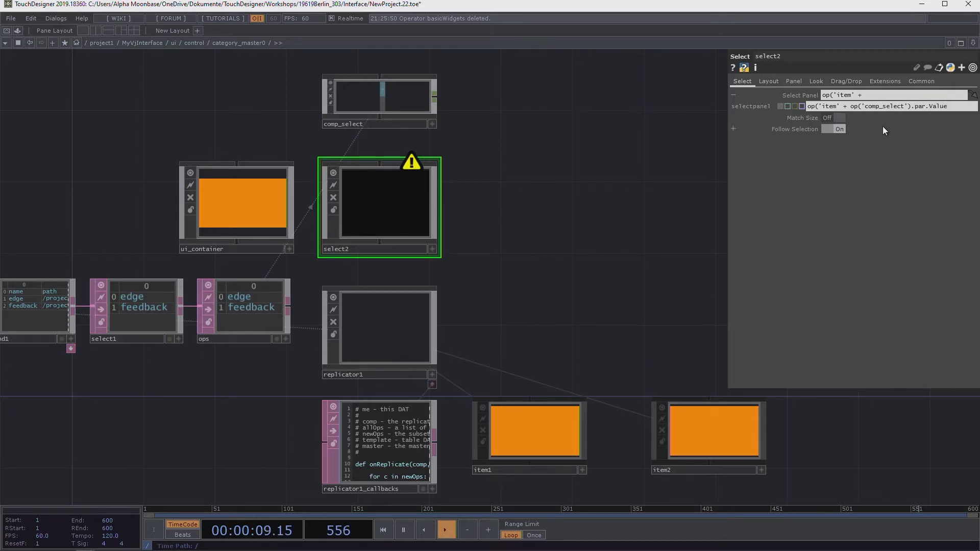
text(0.val))
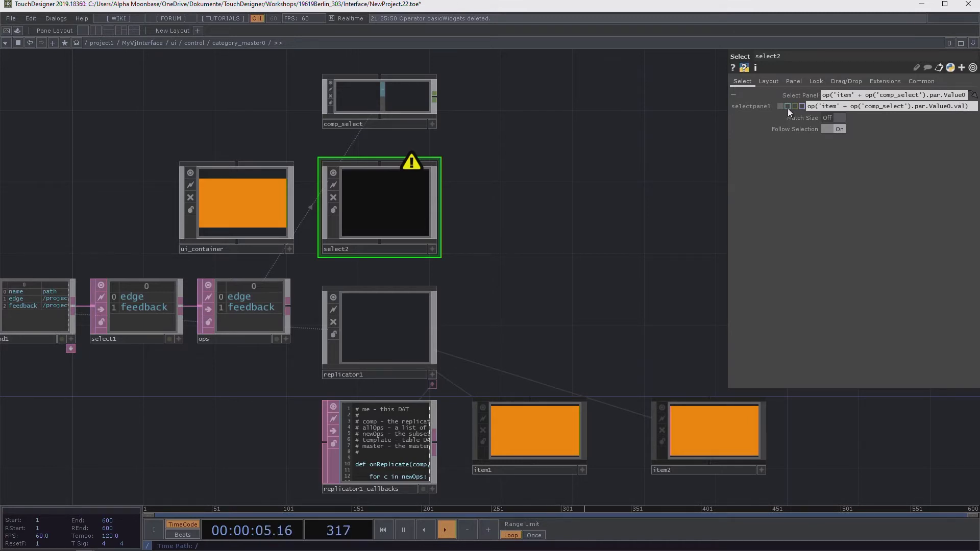
key(Return)
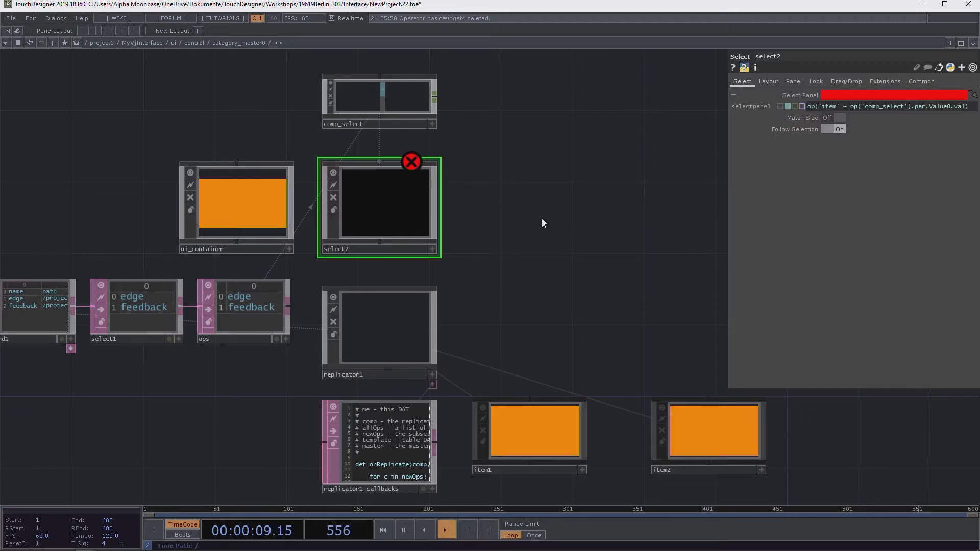
Step: Check select2's error and wrap the comp_select value in str() in the Select Panel expression
drag(728, 171, 539, 174)
drag(477, 247, 428, 286)
scroll(382, 201, up, 3)
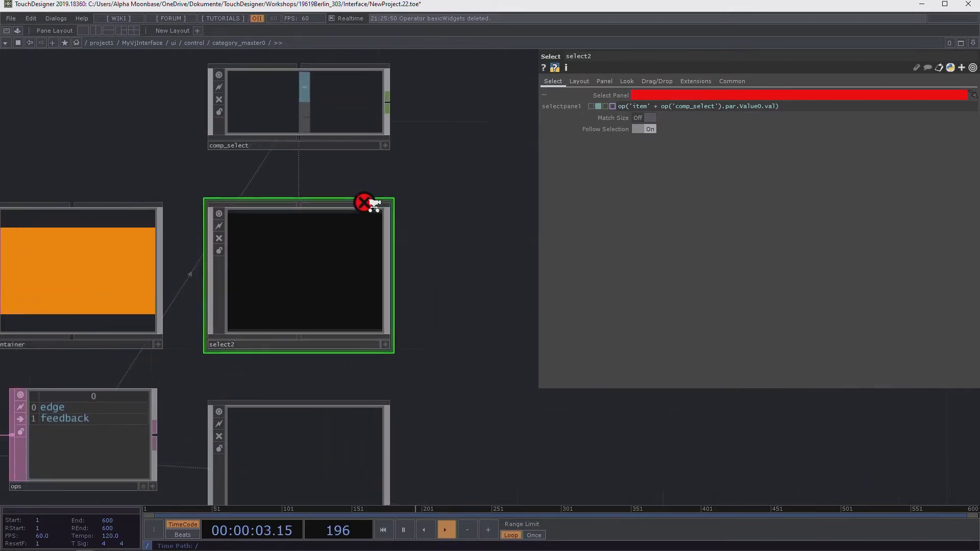
mouse_move(364, 204)
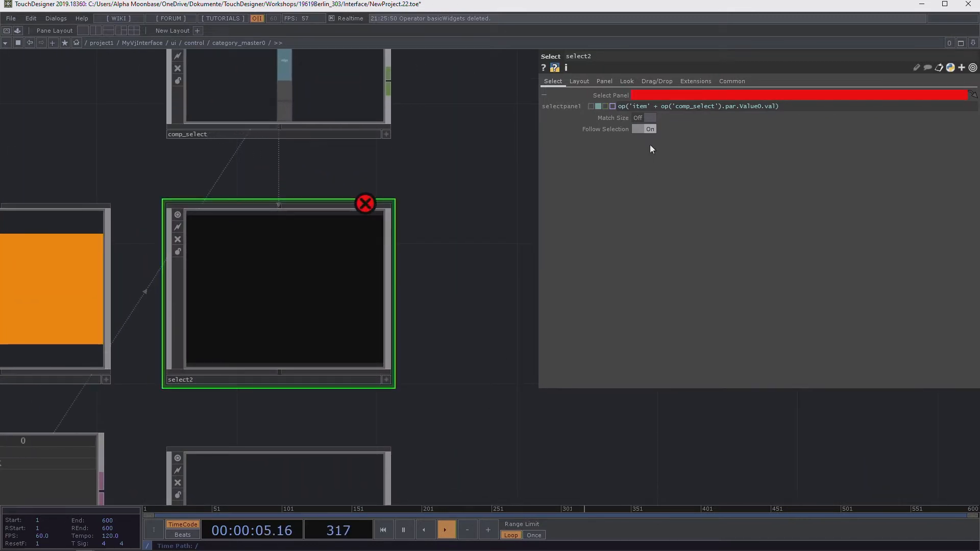
text(str()
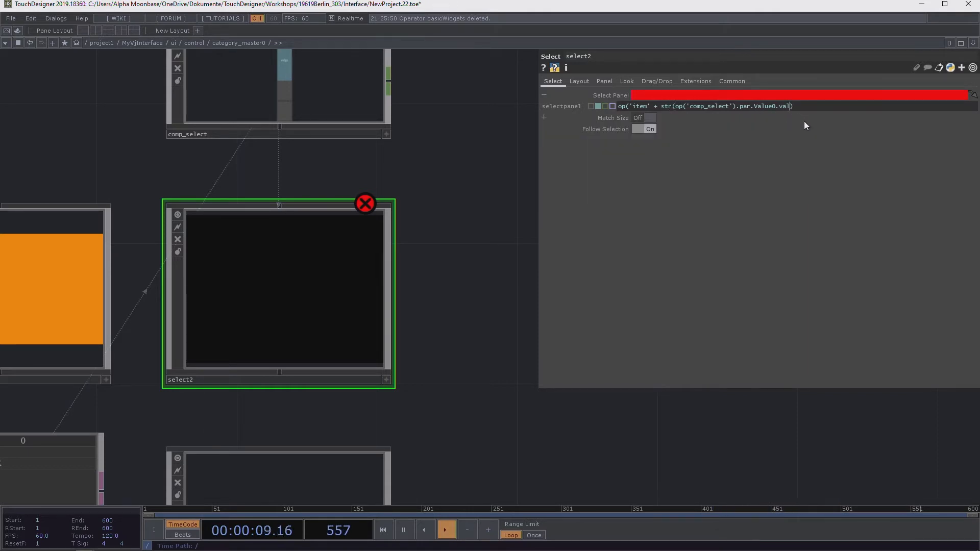
text())
key(Return)
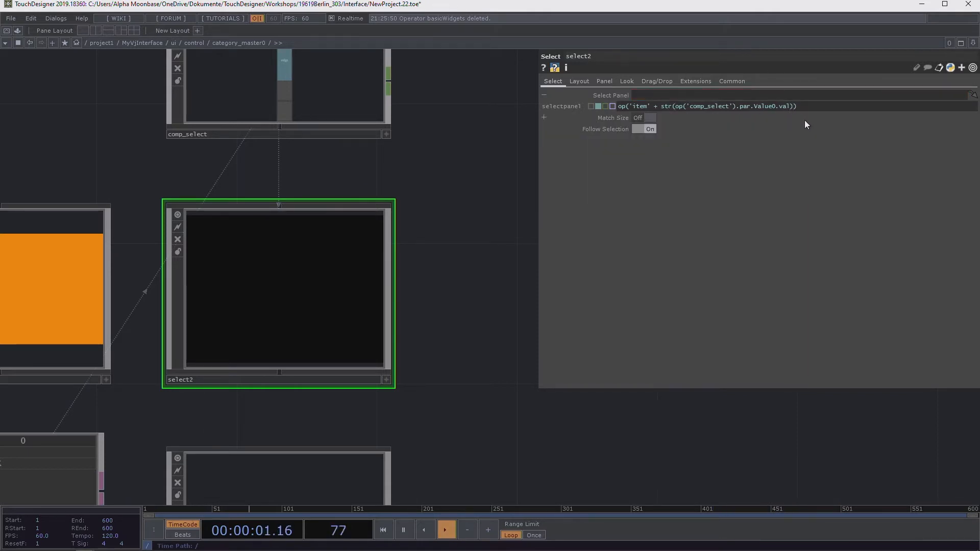
Step: Compare the replicated item names and add + 1 after Value0.val inside str() in select2's Select Panel expression
drag(470, 273, 477, 266)
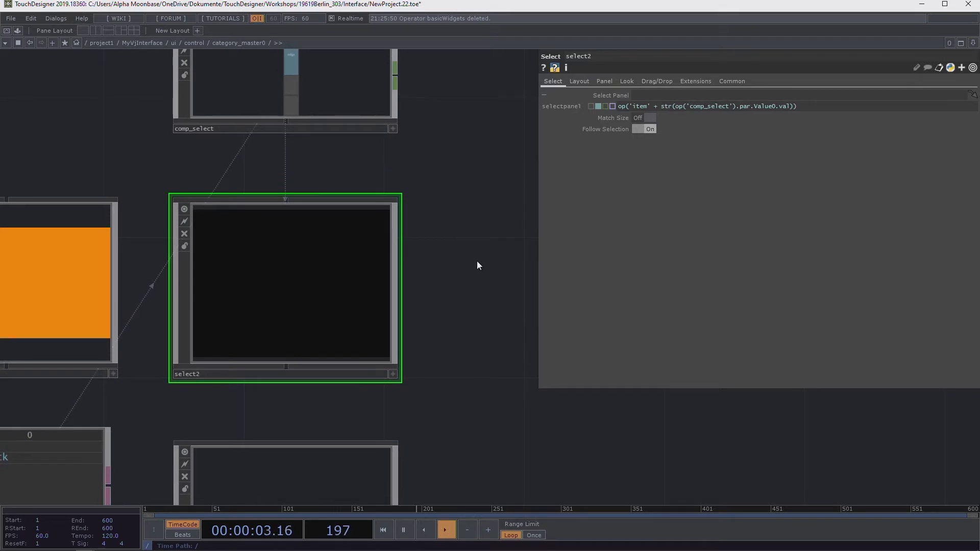
drag(450, 207, 452, 242)
scroll(456, 235, down, 3)
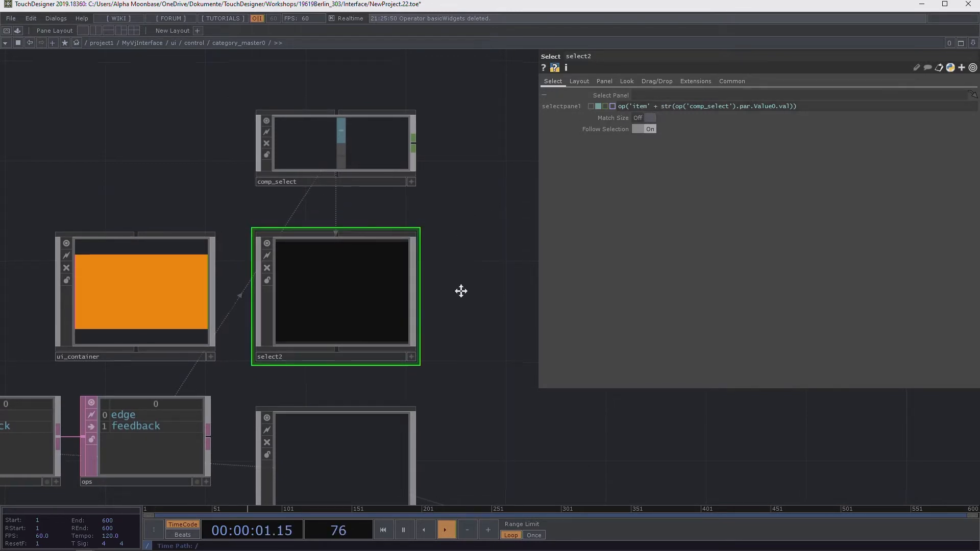
drag(459, 290, 344, 111)
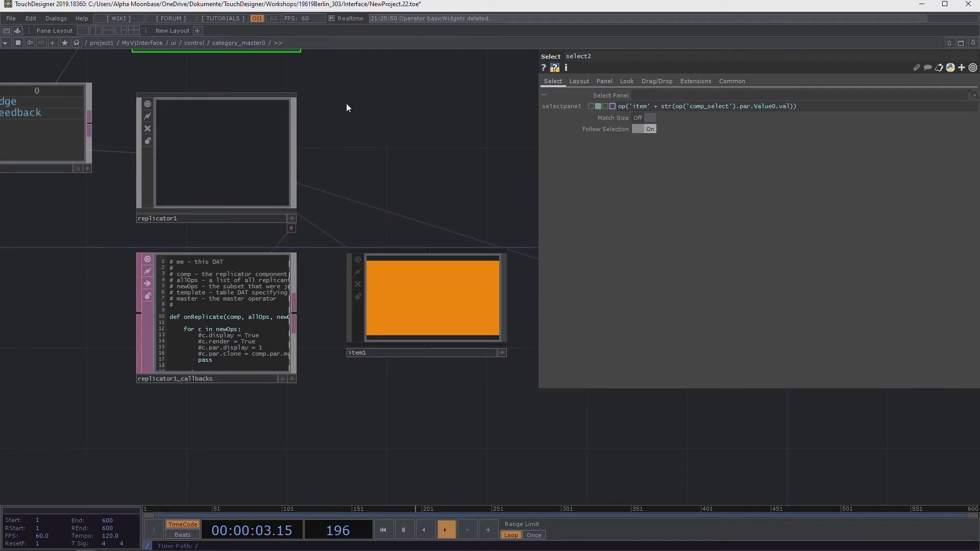
click(788, 107)
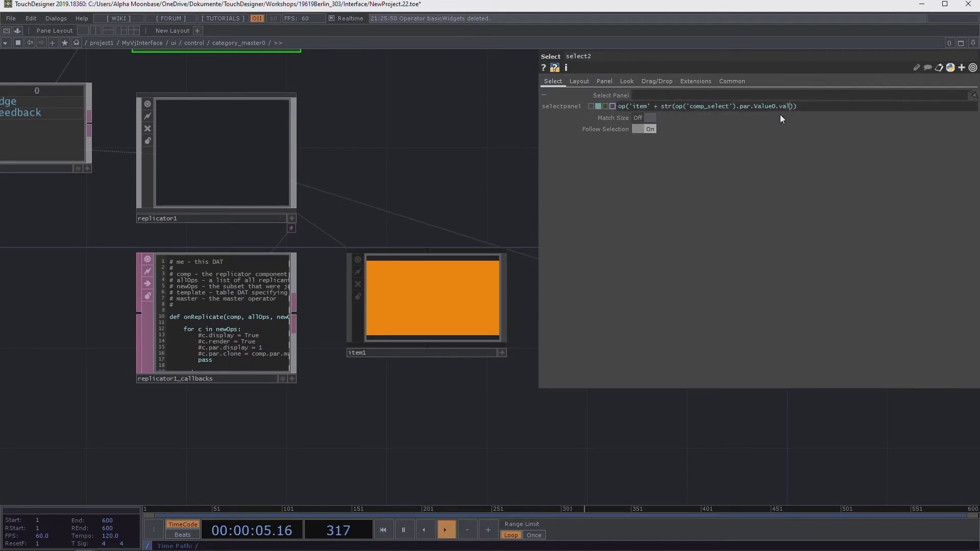
text(+ 1)
key(Return)
drag(464, 183, 440, 299)
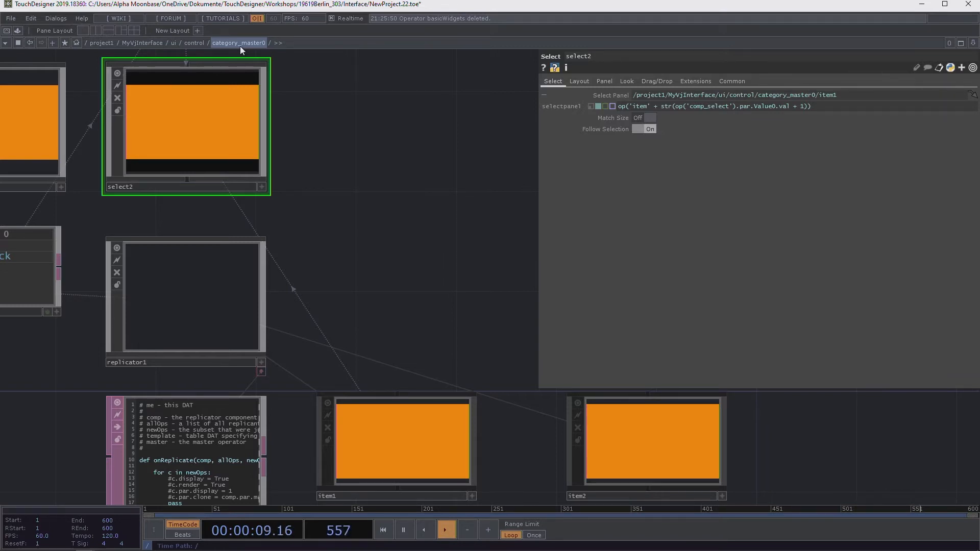
drag(392, 204, 385, 330)
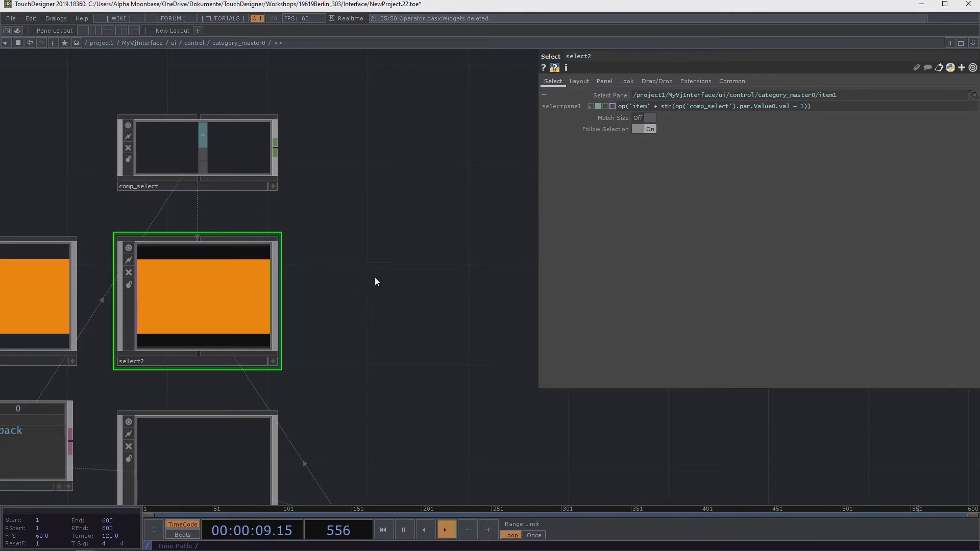
Step: Test the comp_select buttons by switching between both options and check which replicated item select2 displays
drag(385, 258, 411, 226)
click(313, 164)
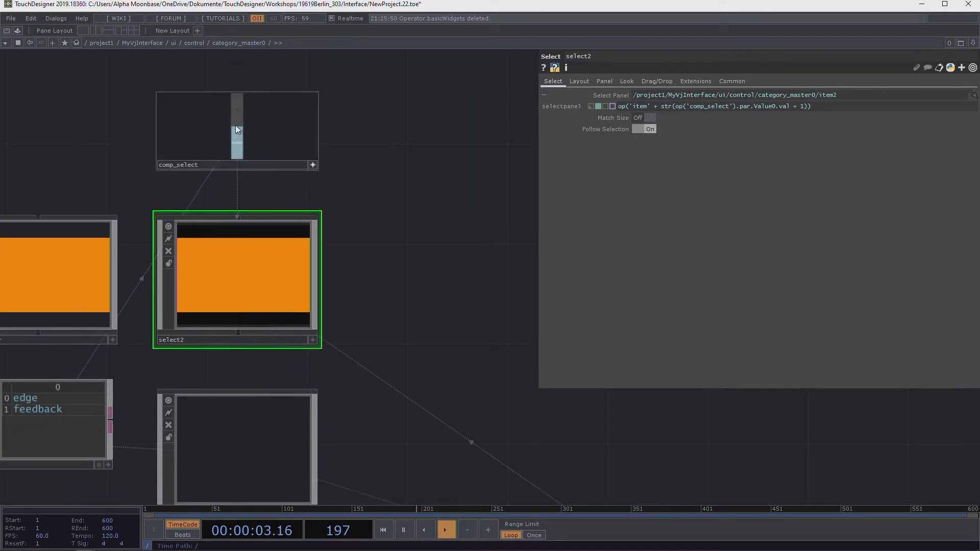
mouse_move(237, 118)
mouse_down()
mouse_move(237, 139)
mouse_move(238, 99)
mouse_move(234, 149)
mouse_move(238, 111)
mouse_up()
scroll(302, 148, down, 5)
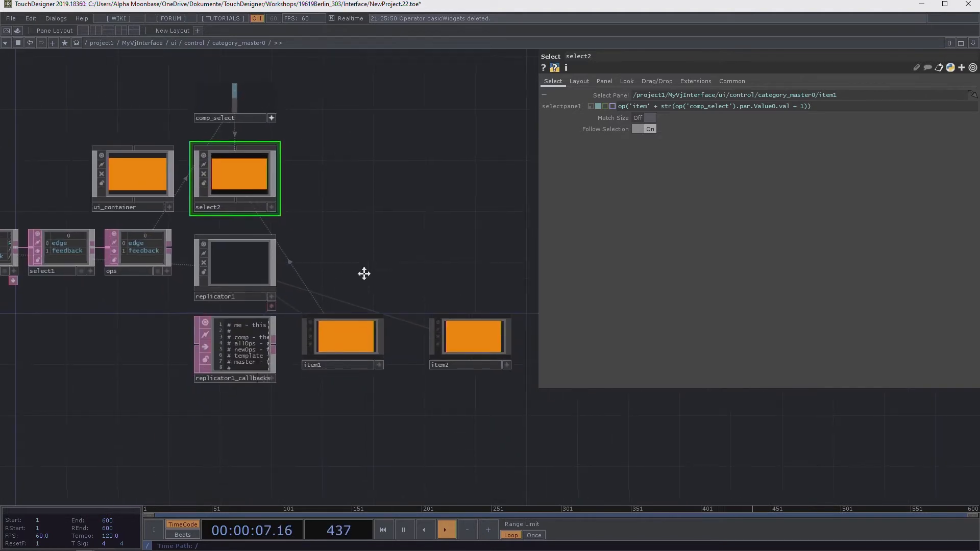
click(250, 166)
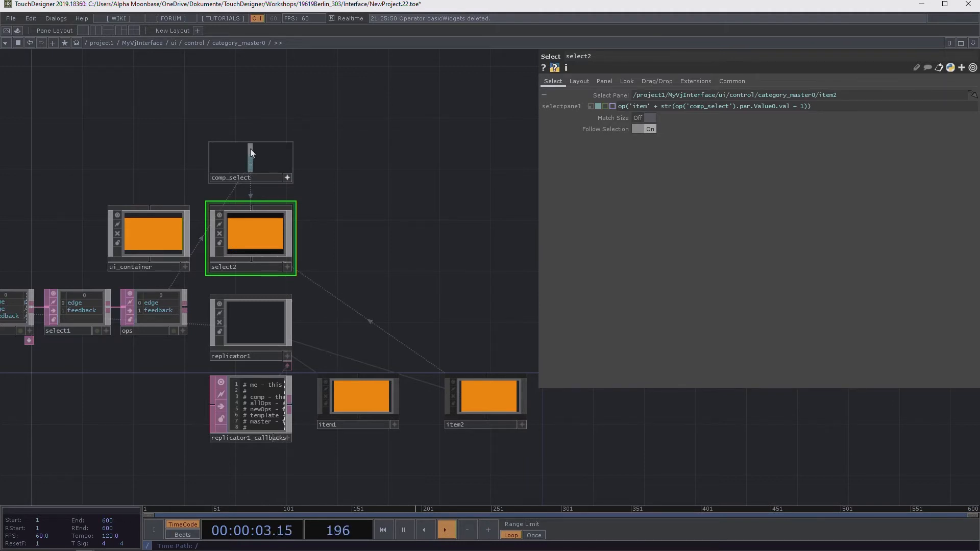
click(253, 157)
click(253, 172)
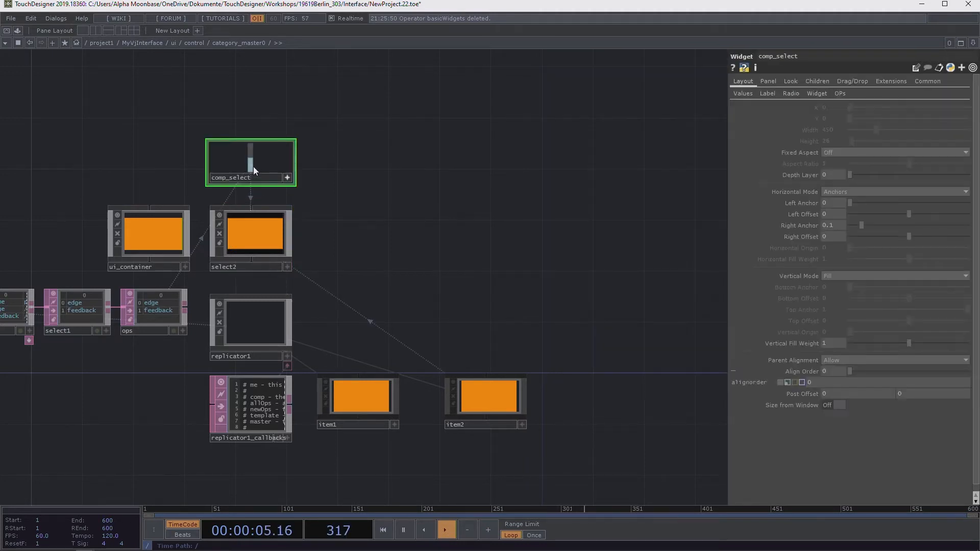
Step: Add the autoUI component from the Basic Widgets Tools palette to category_master0, placing it below the ops DAT
scroll(407, 234, up, 3)
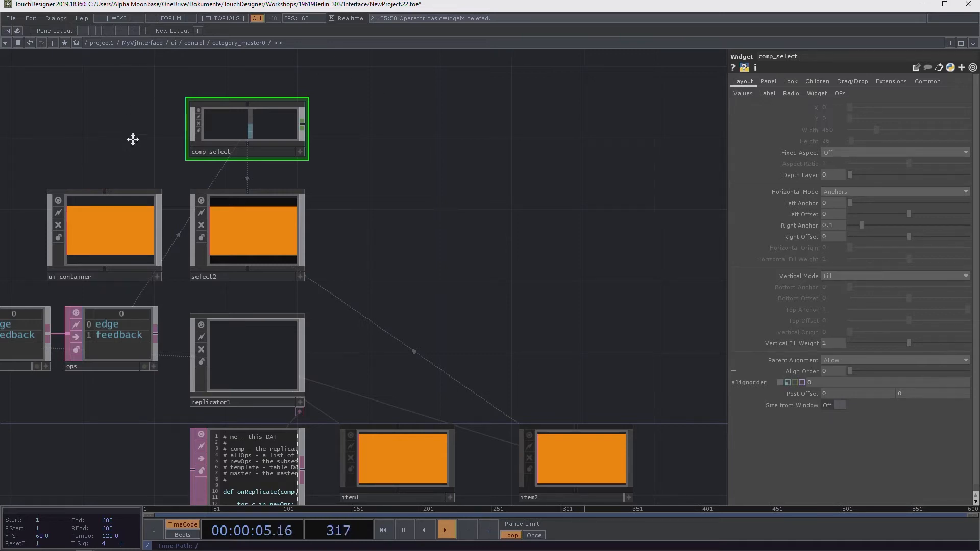
drag(131, 137, 239, 102)
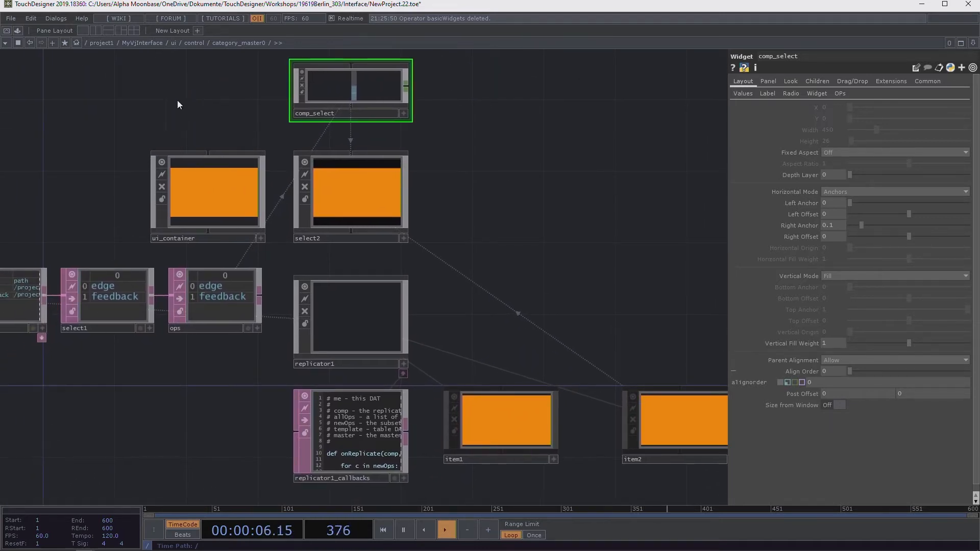
click(19, 29)
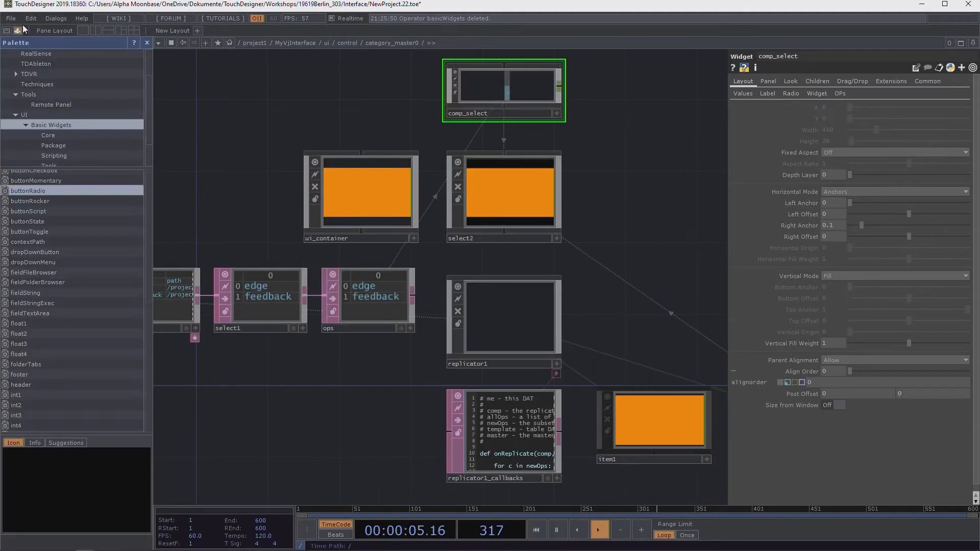
scroll(50, 116, down, 1)
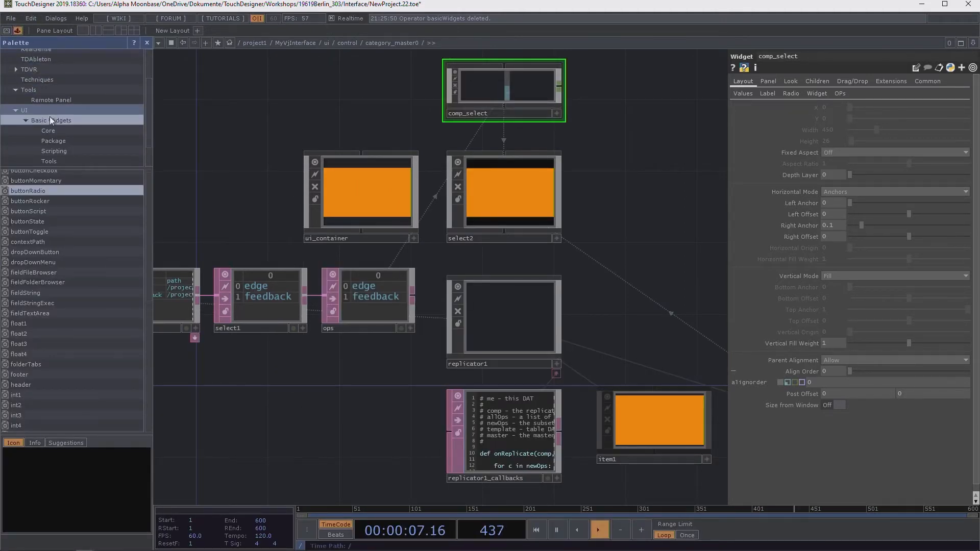
scroll(51, 119, down, 1)
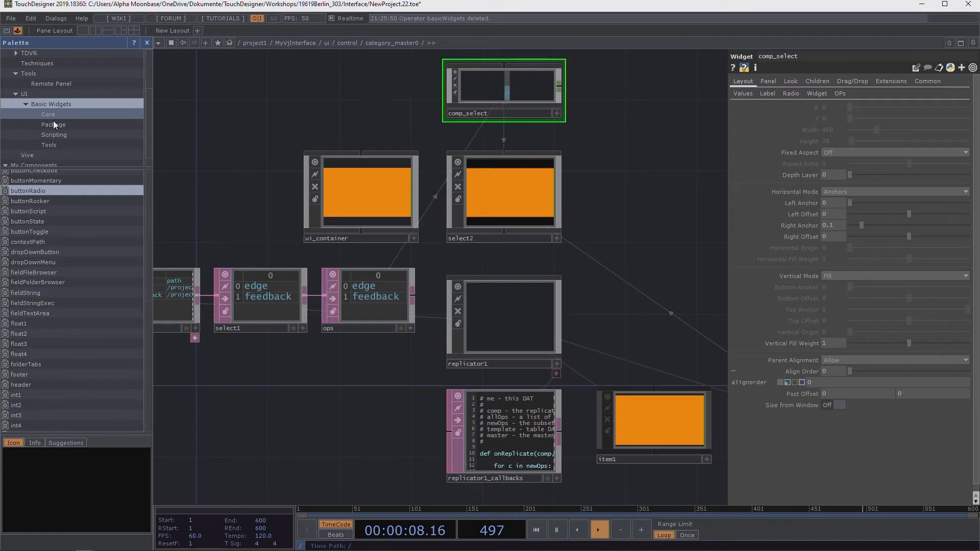
click(65, 146)
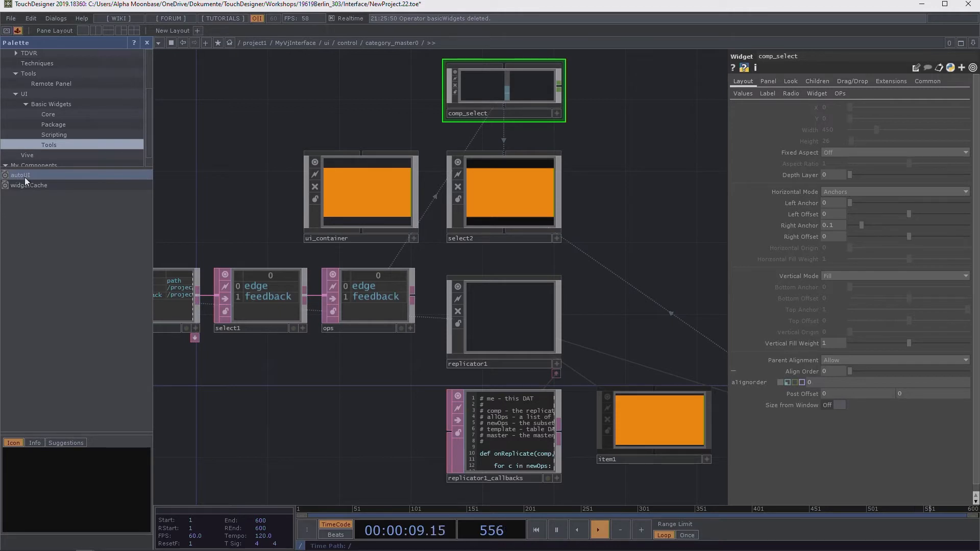
drag(25, 173, 350, 431)
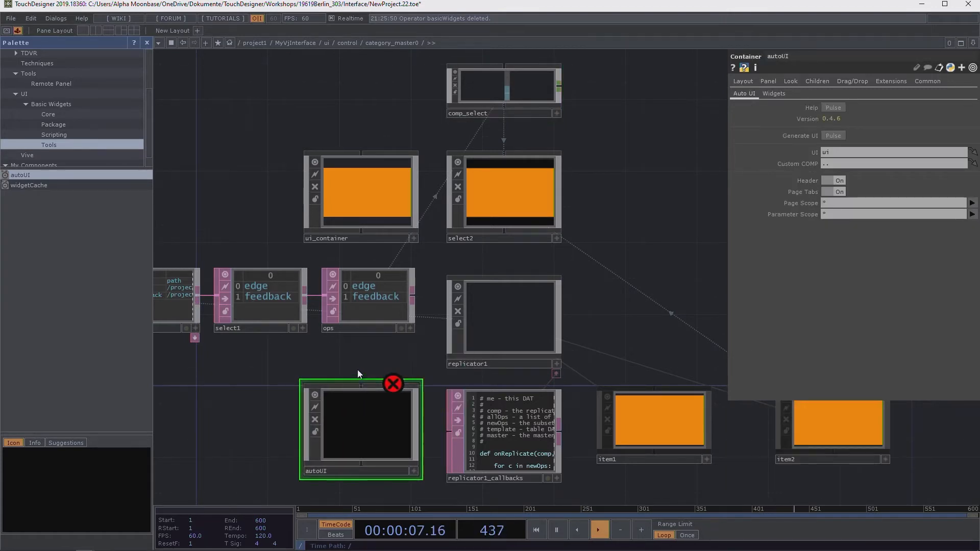
middle_drag(357, 354, 321, 298)
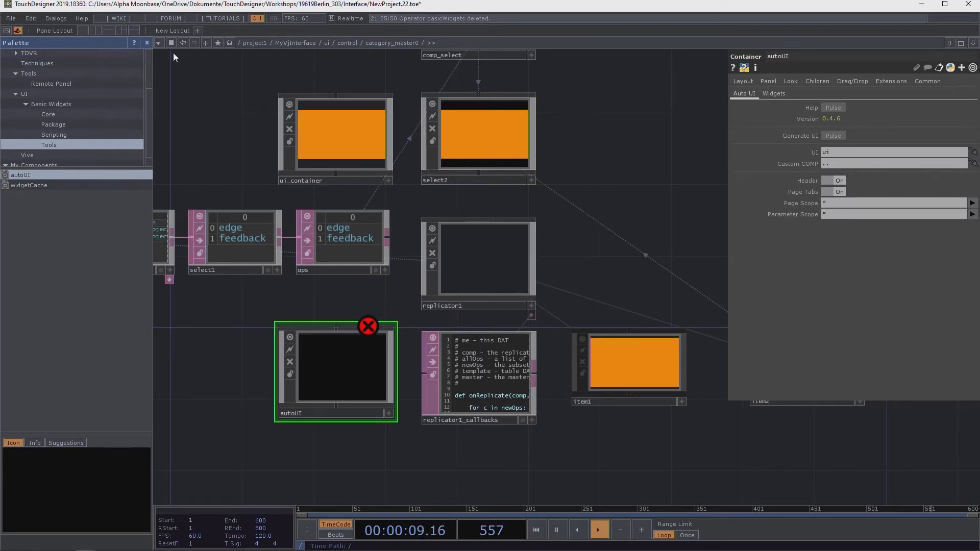
click(147, 43)
Step: Split the network editor into two side-by-side panes and enter MyVjInterface's engine component in the second pane
drag(498, 219, 492, 243)
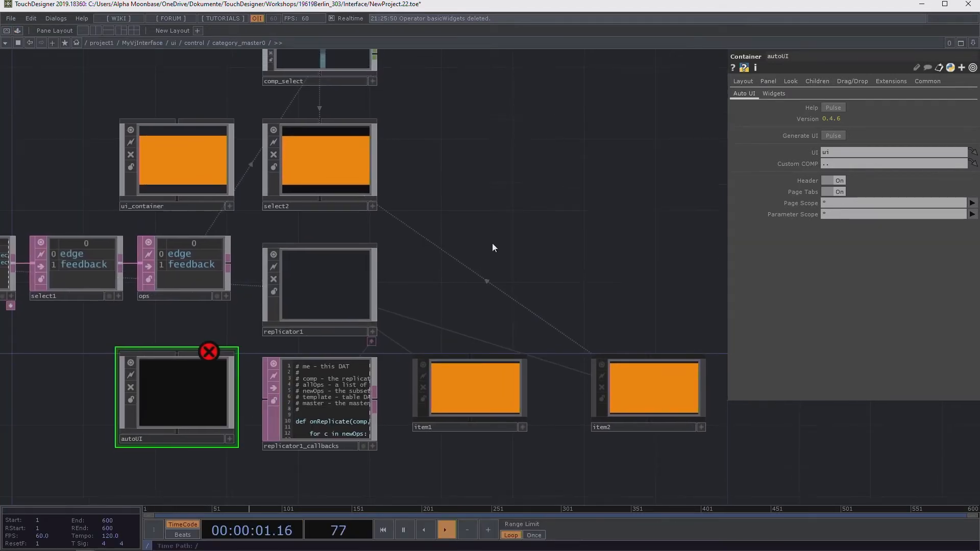
click(972, 43)
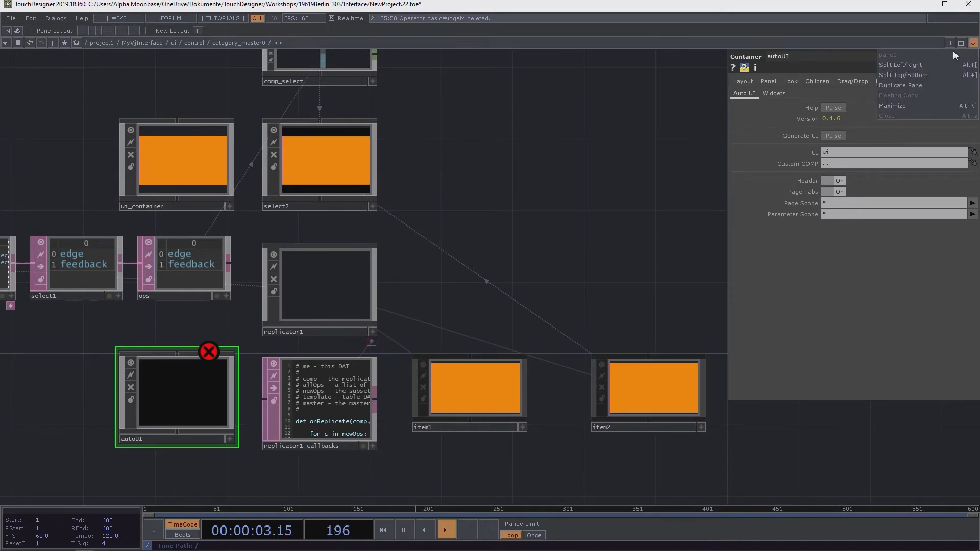
click(930, 63)
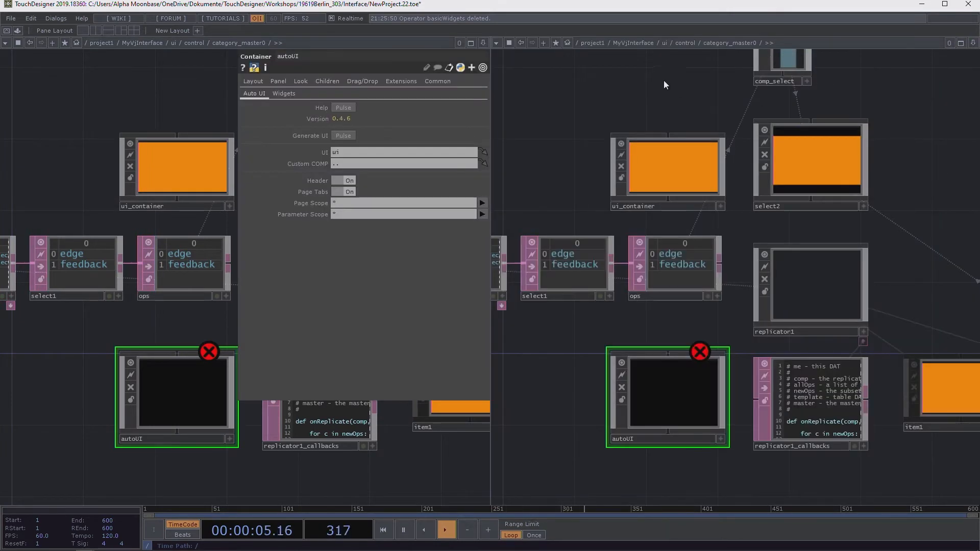
click(629, 43)
drag(724, 219, 544, 154)
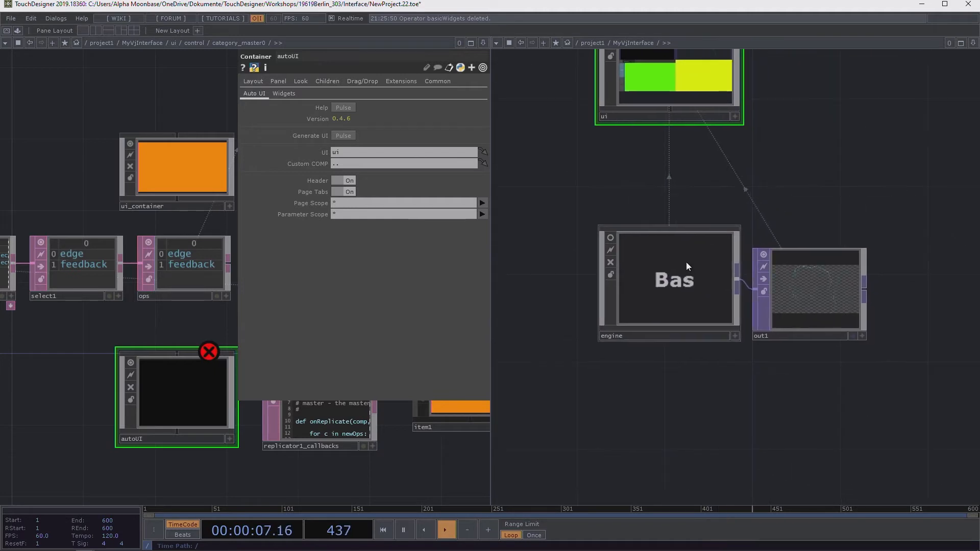
click(686, 263)
key(i)
drag(594, 269, 791, 222)
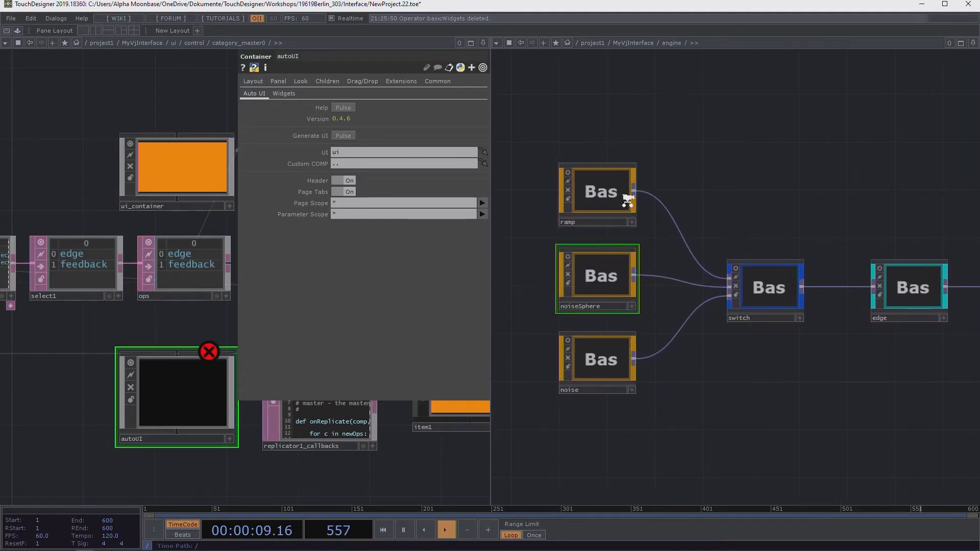
scroll(626, 196, up, 5)
Step: Set autoUI's Custom COMP to the engine's ramp component, /project1/MyVjInterface/engine/ramp
click(559, 195)
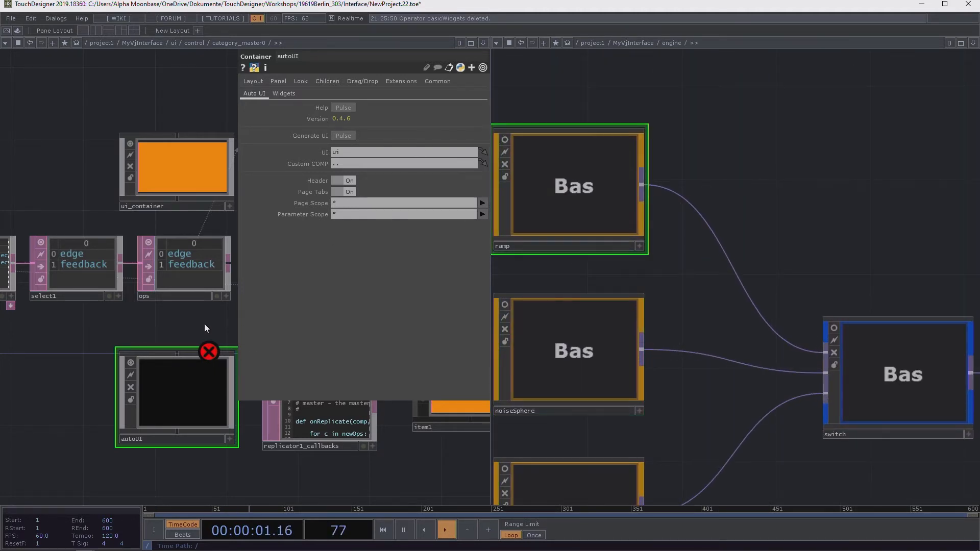
key(p)
key(p)
scroll(138, 307, down, 6)
drag(769, 195, 814, 204)
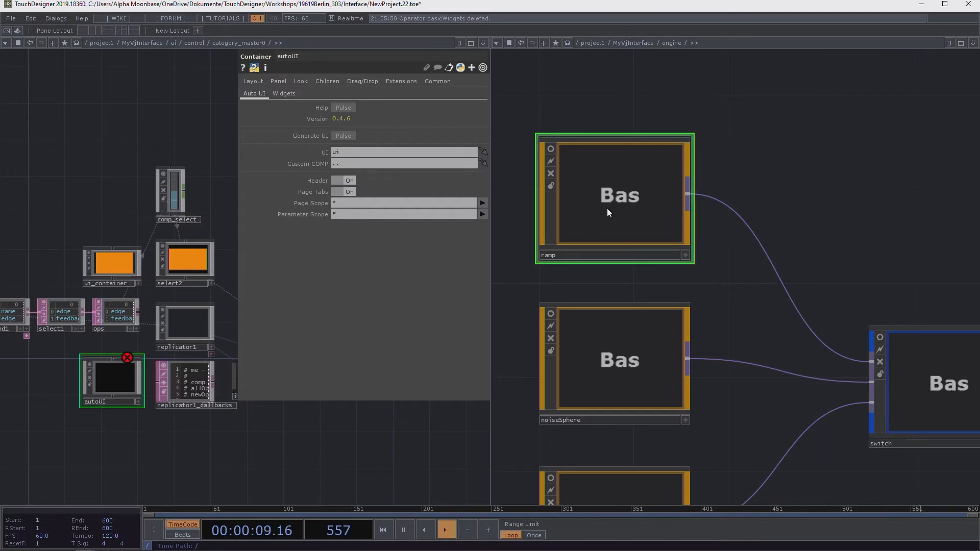
drag(608, 207, 357, 164)
Step: Set autoUI's UI reference to the replicated container item1
drag(323, 428, 226, 394)
scroll(157, 372, up, 3)
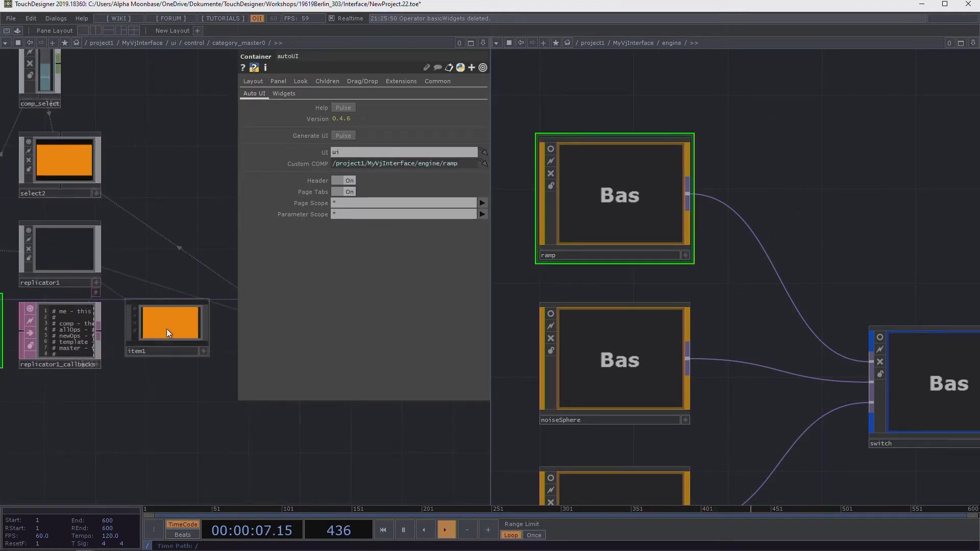
drag(349, 152, 280, 152)
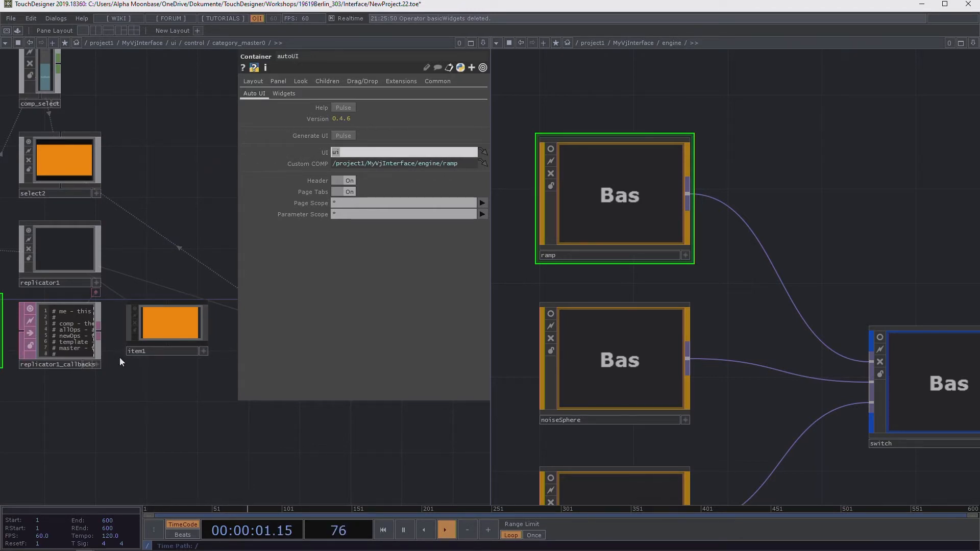
drag(173, 330, 347, 152)
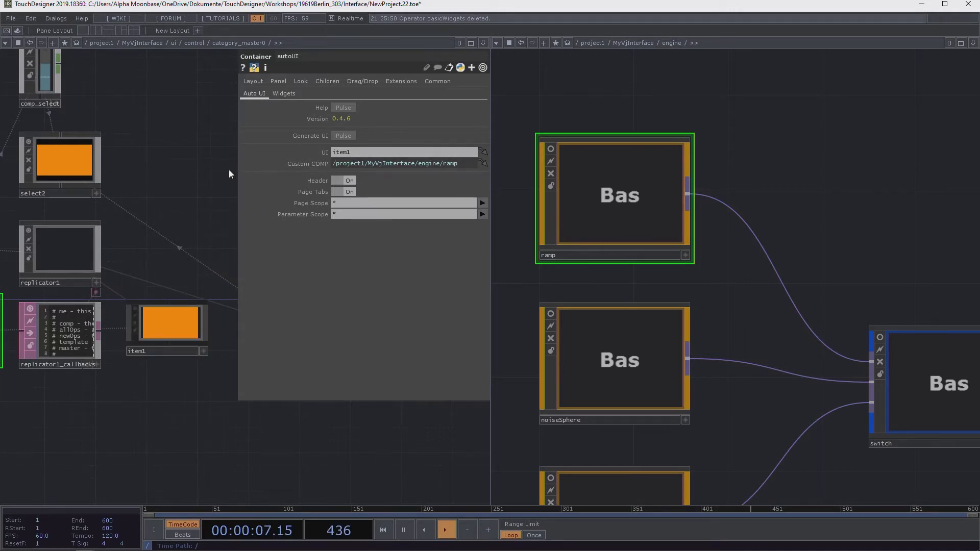
mouse_move(207, 173)
mouse_down()
mouse_move(220, 146)
mouse_move(213, 164)
mouse_up()
scroll(213, 164, down, 3)
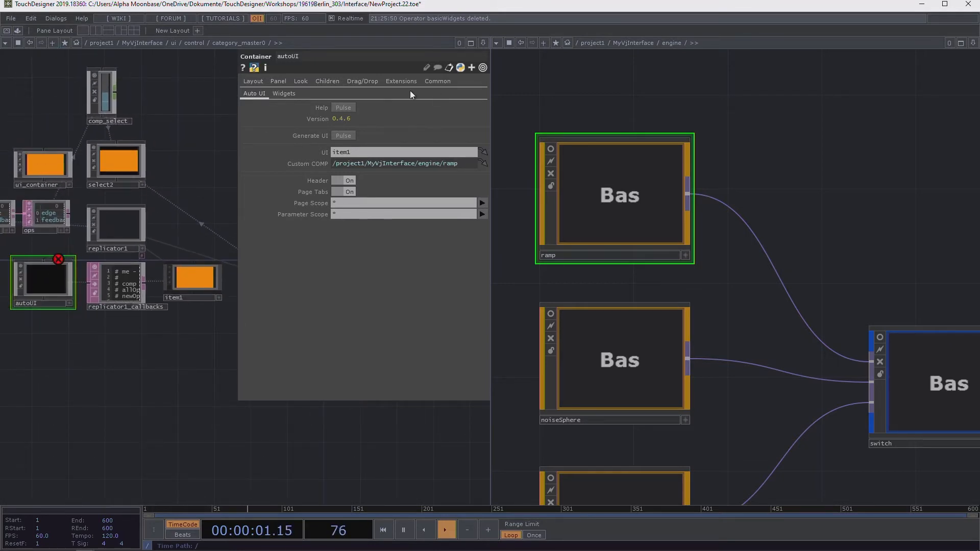
Step: Inspect autoUI's widget settings, expanding the Auto UI DAT and Widget Container parameters to read their expressions
click(440, 81)
click(259, 94)
click(283, 93)
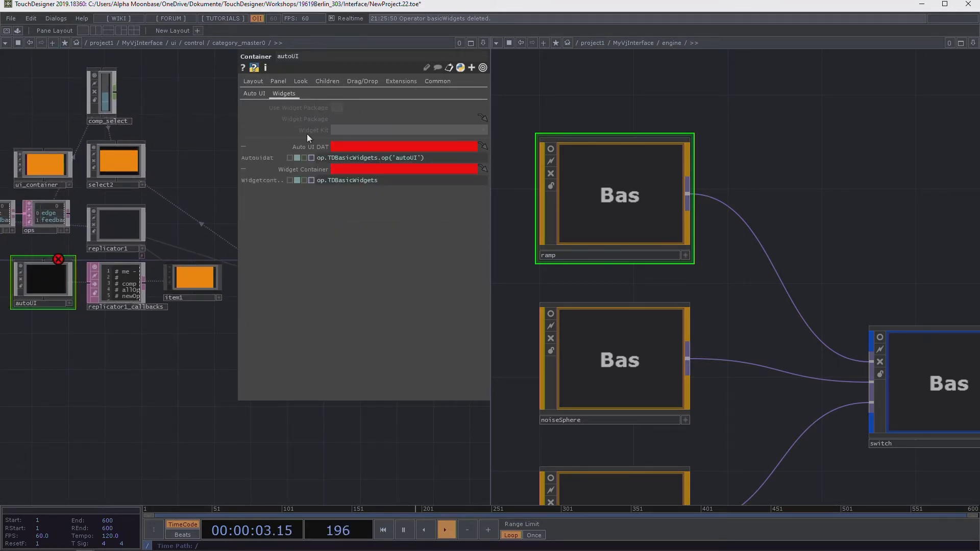
click(292, 147)
click(276, 157)
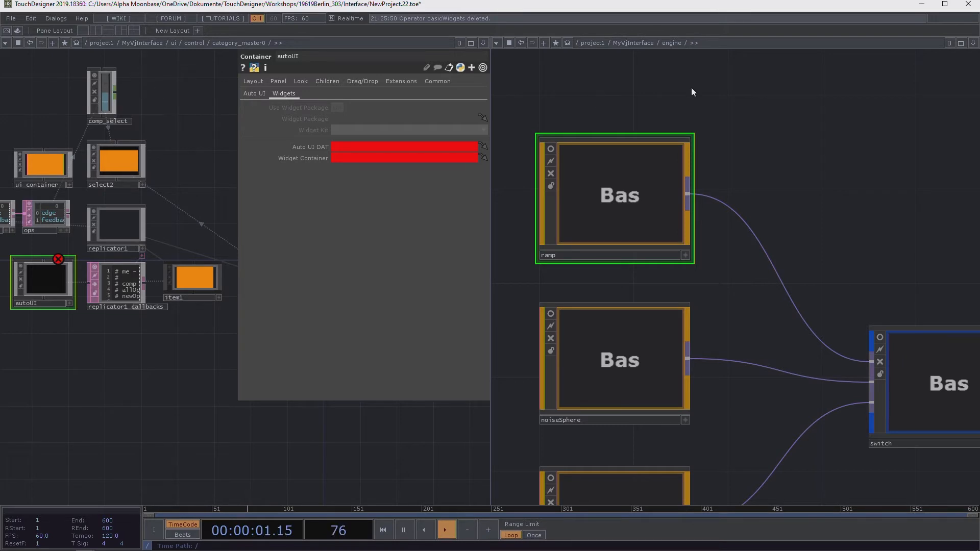
Step: Go up to the ui network and add the basicWidgets package from the Basic Widgets palette beside the control container
click(175, 45)
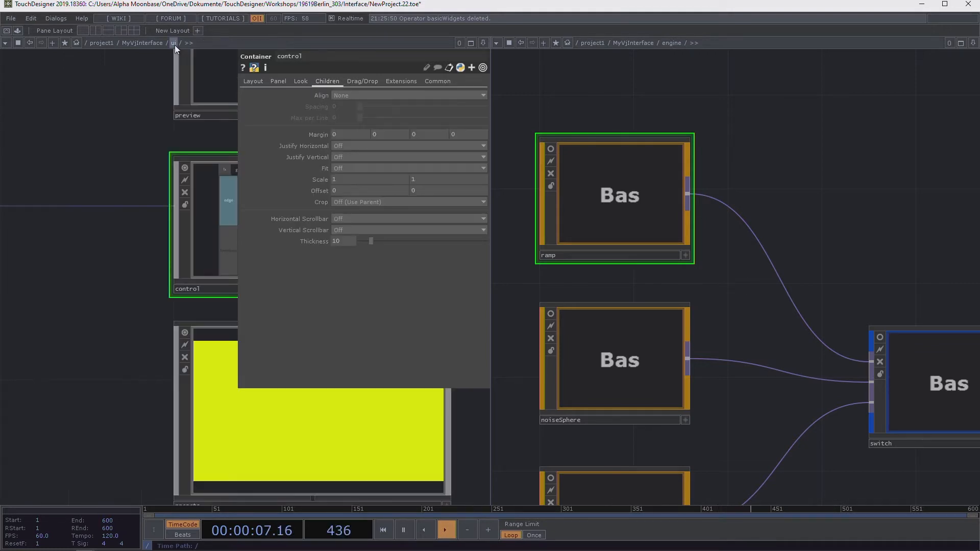
key(p)
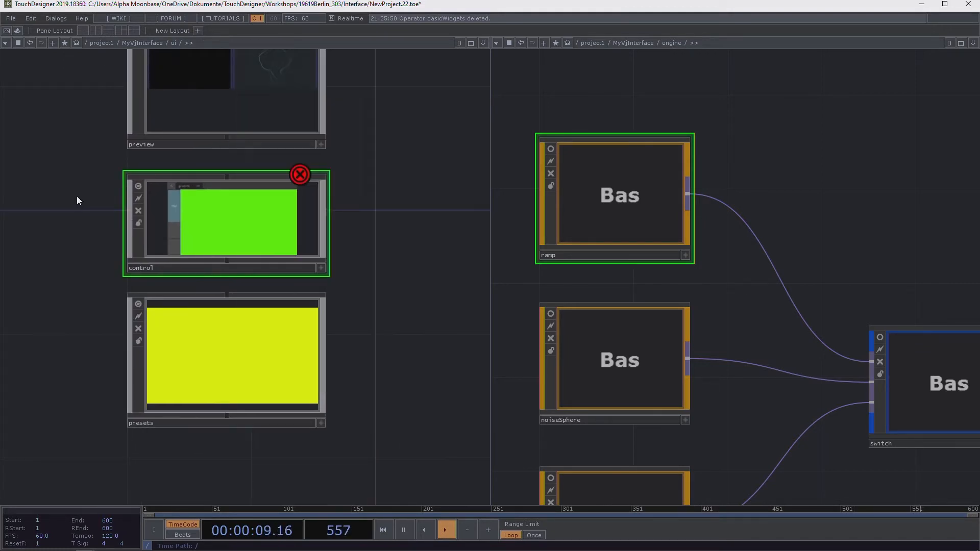
drag(75, 159, 110, 169)
click(18, 32)
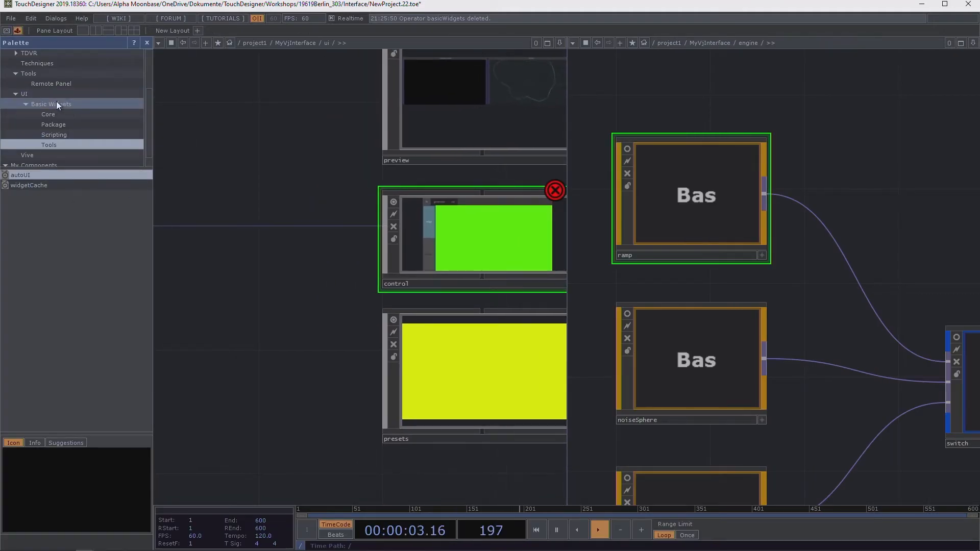
click(55, 102)
click(46, 96)
click(48, 105)
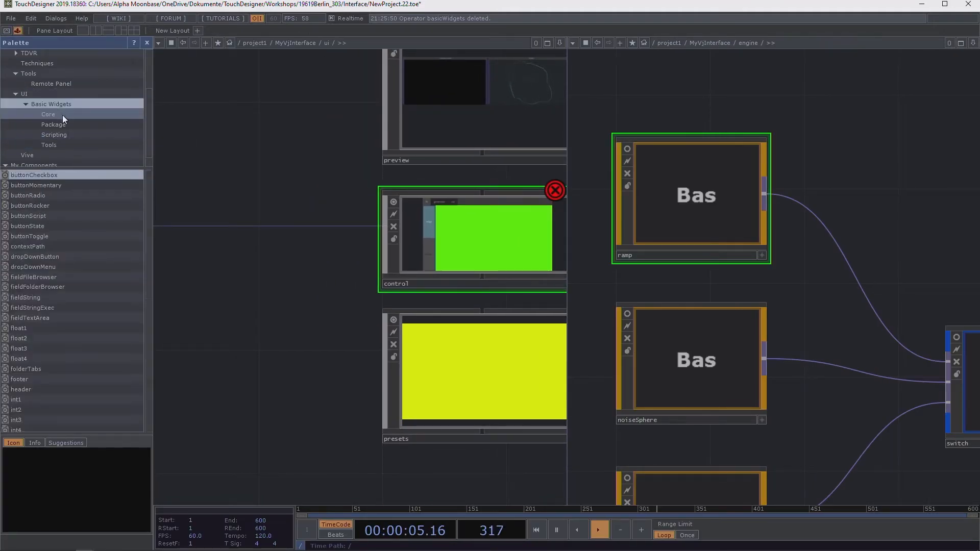
click(61, 125)
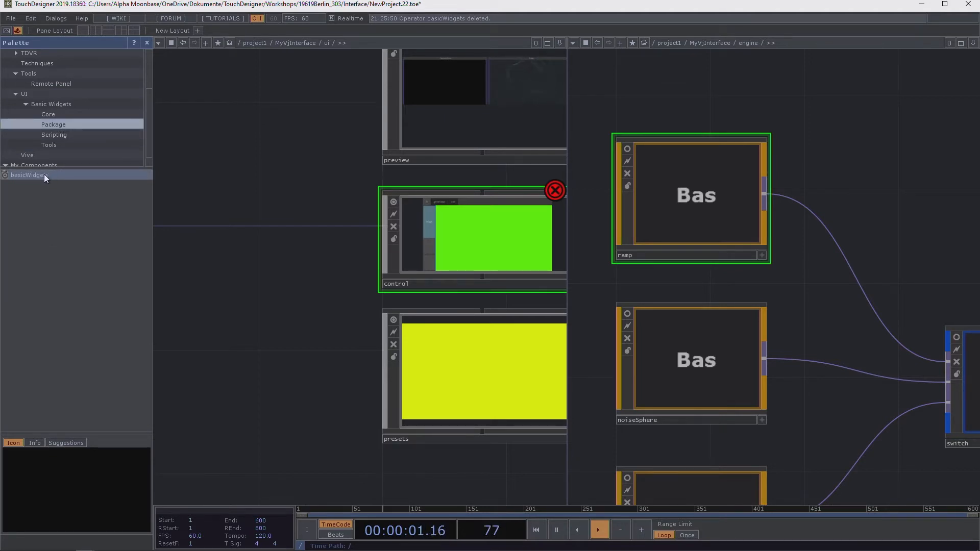
drag(44, 173, 247, 195)
drag(279, 155, 237, 276)
drag(276, 135, 331, 146)
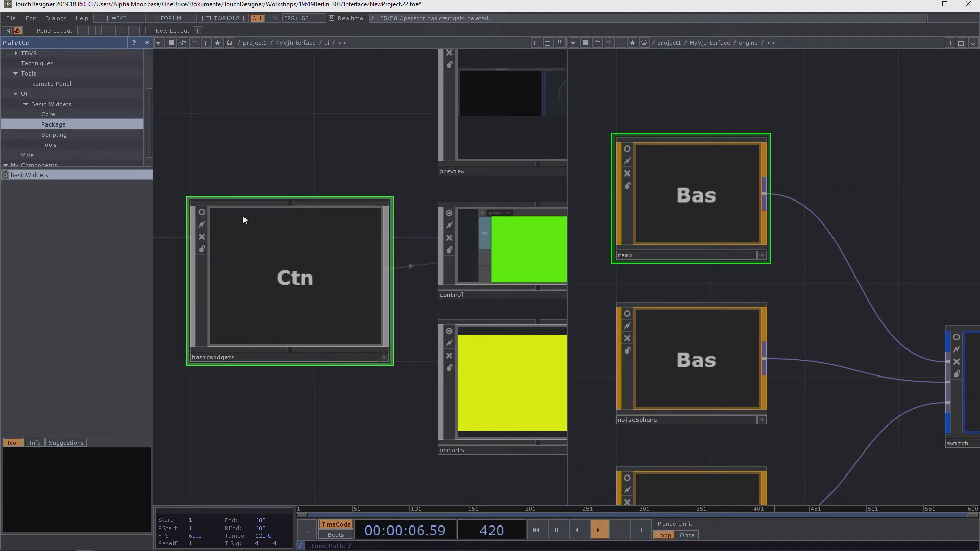
Step: Turn off Display for the basicWidgets container and hide its parameters
key(p)
click(360, 81)
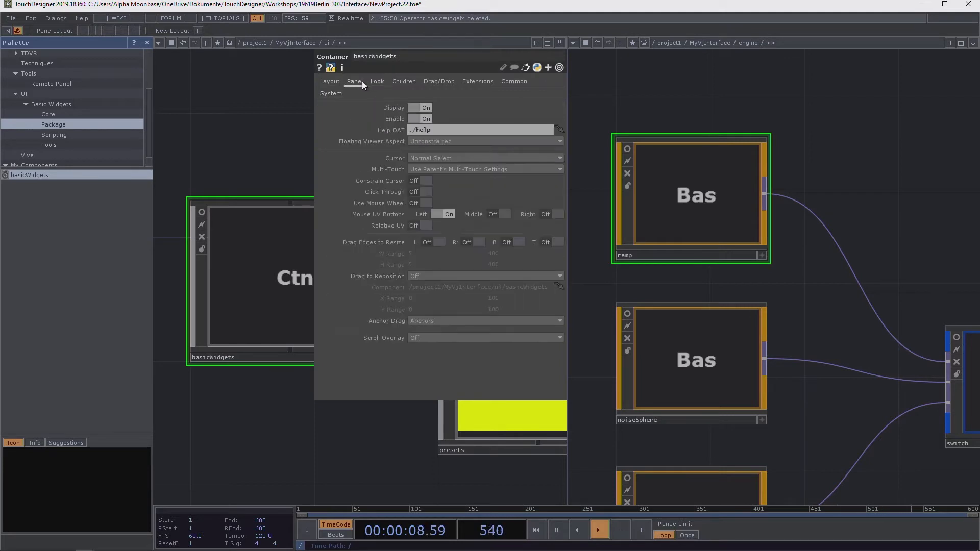
click(423, 107)
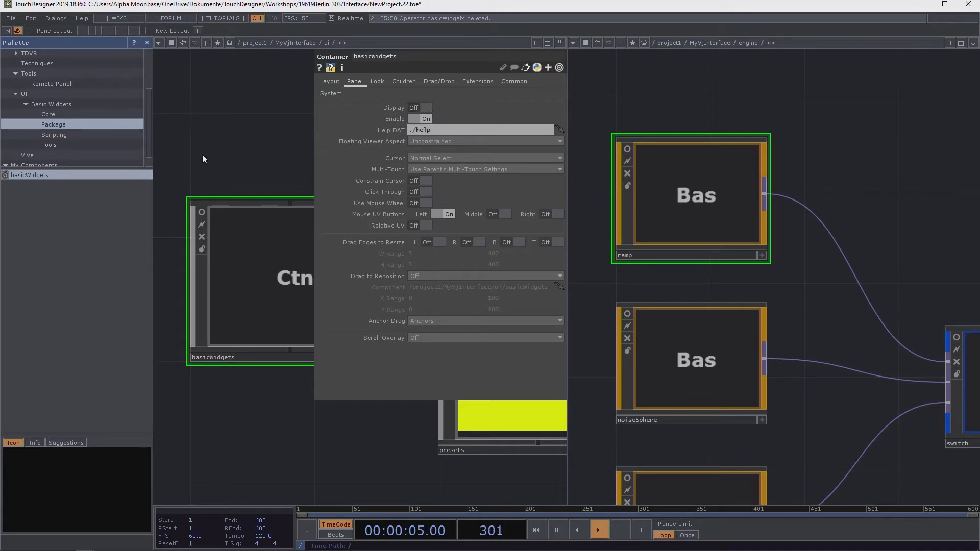
drag(213, 148, 206, 152)
key(p)
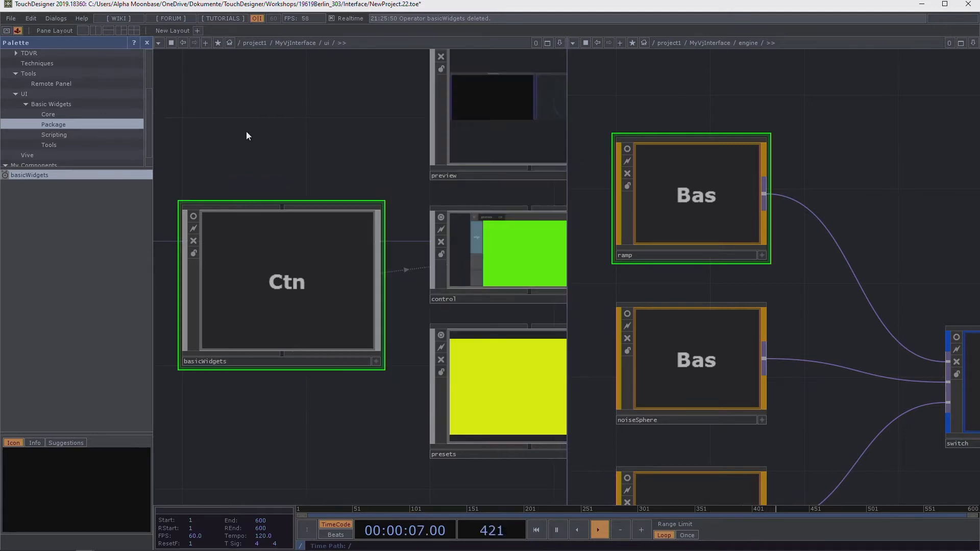
drag(290, 123, 265, 142)
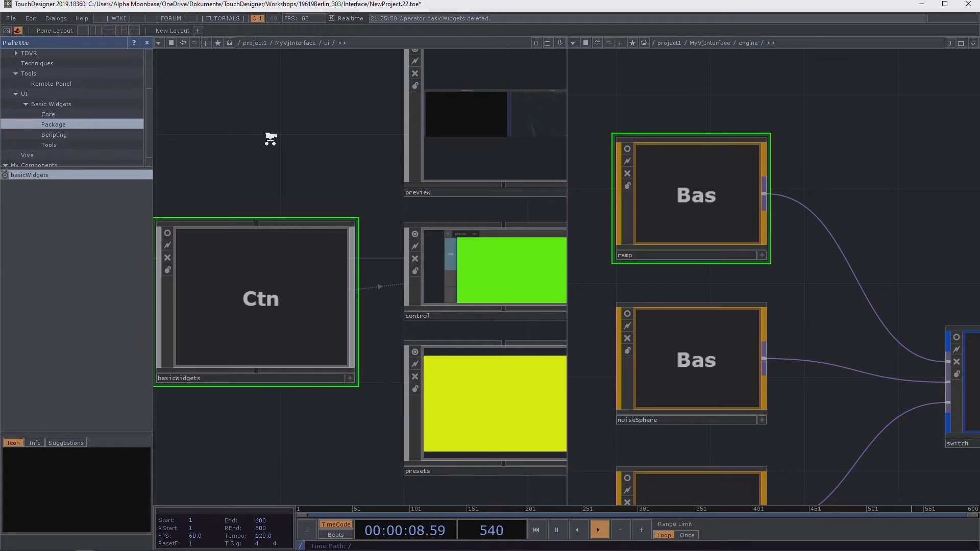
Step: Go into the control container's category_master0 network and show the parameters of autoUI
scroll(269, 138, down, 3)
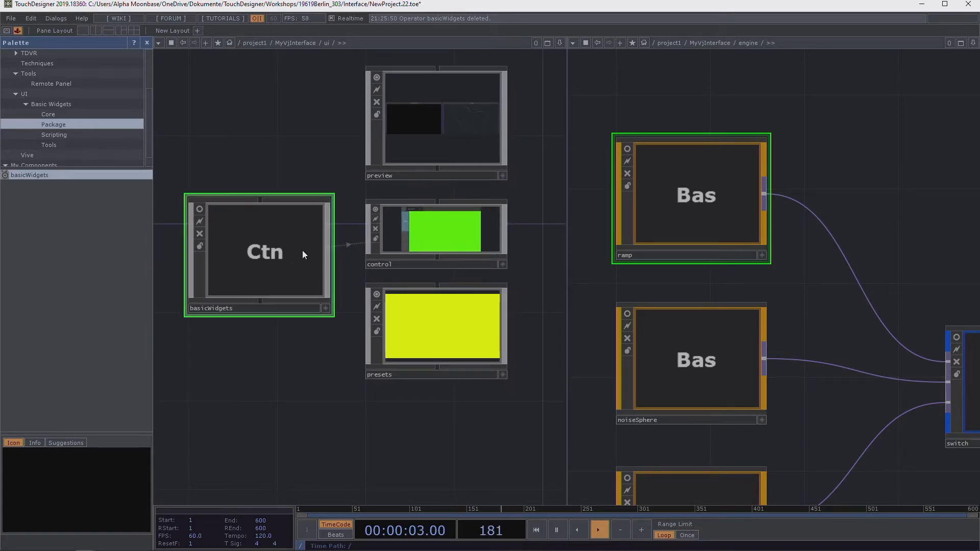
double_click(432, 231)
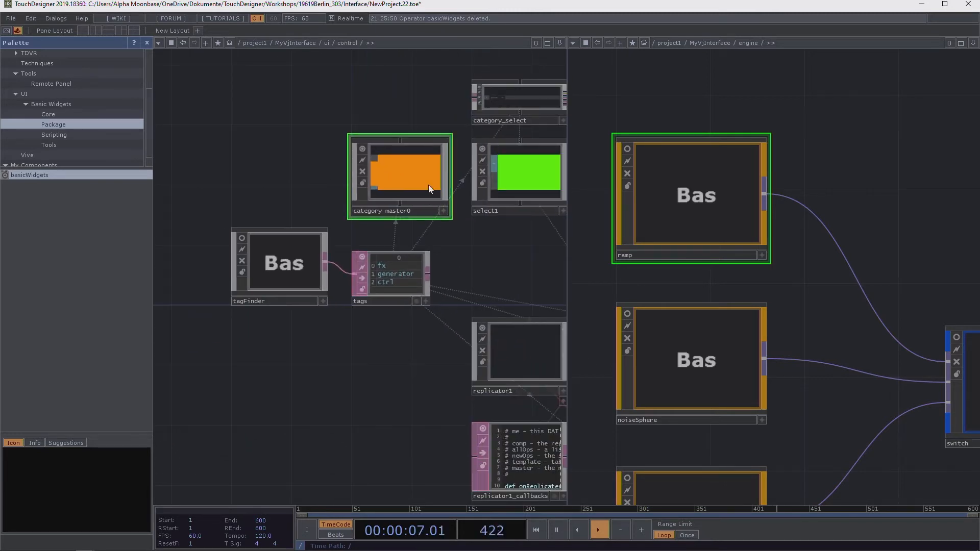
double_click(412, 177)
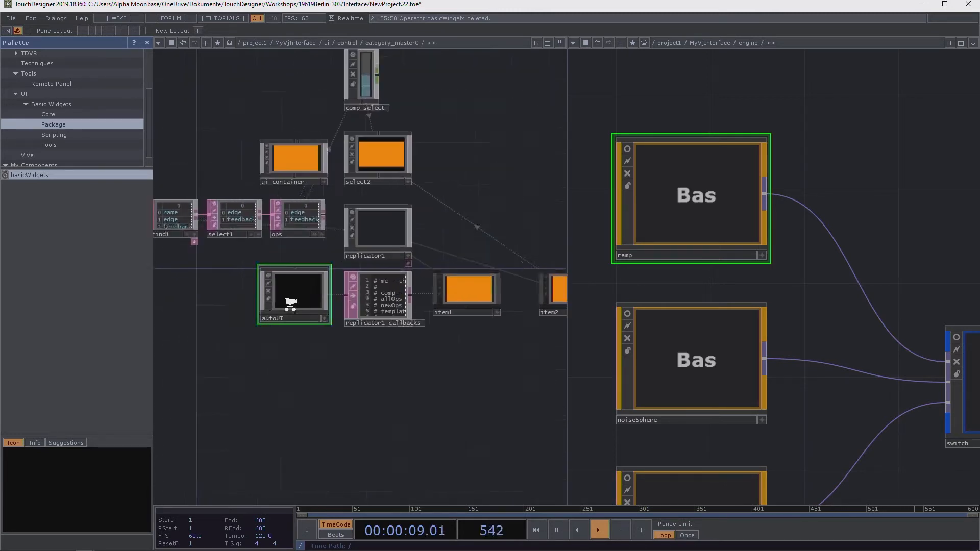
key(p)
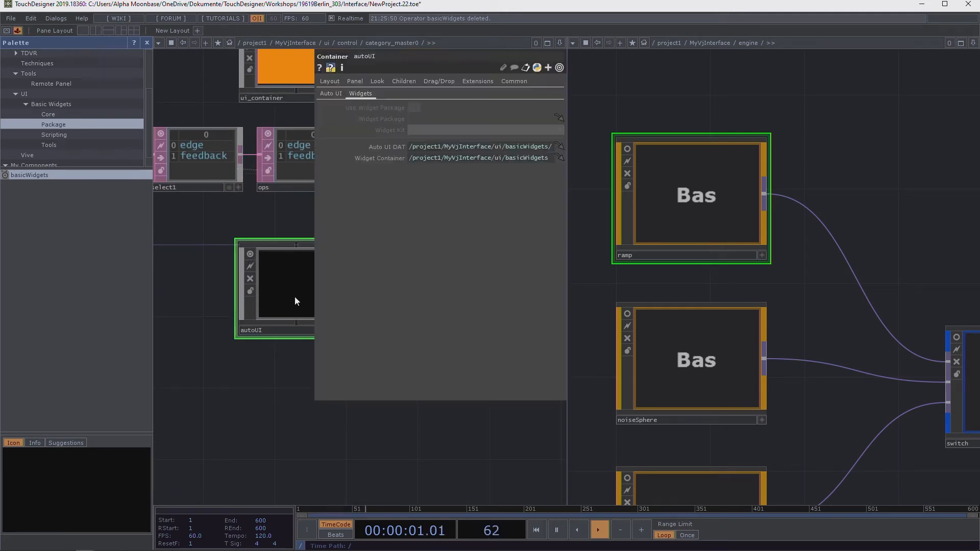
Step: Check the expressions behind autoUI's Auto UI DAT and Widget Container parameters
click(370, 146)
click(366, 169)
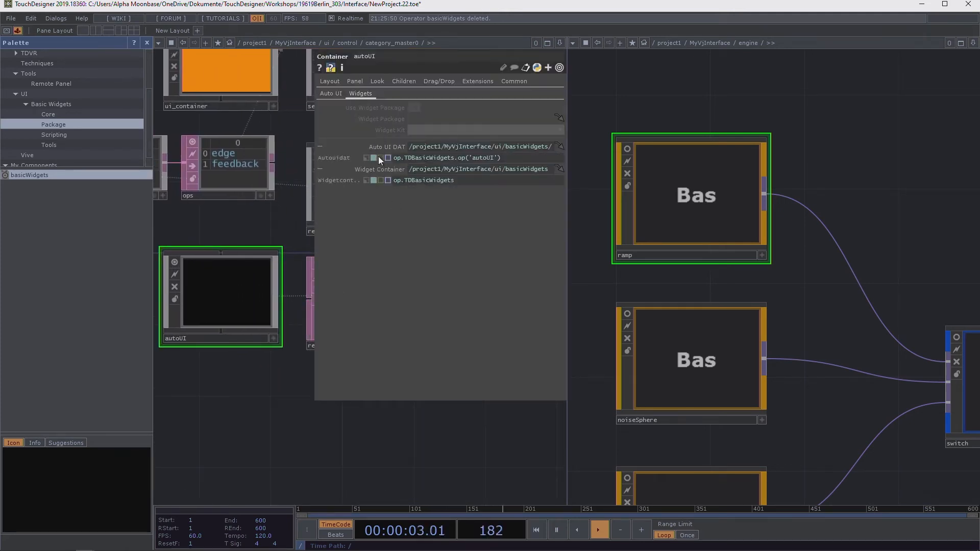
click(381, 145)
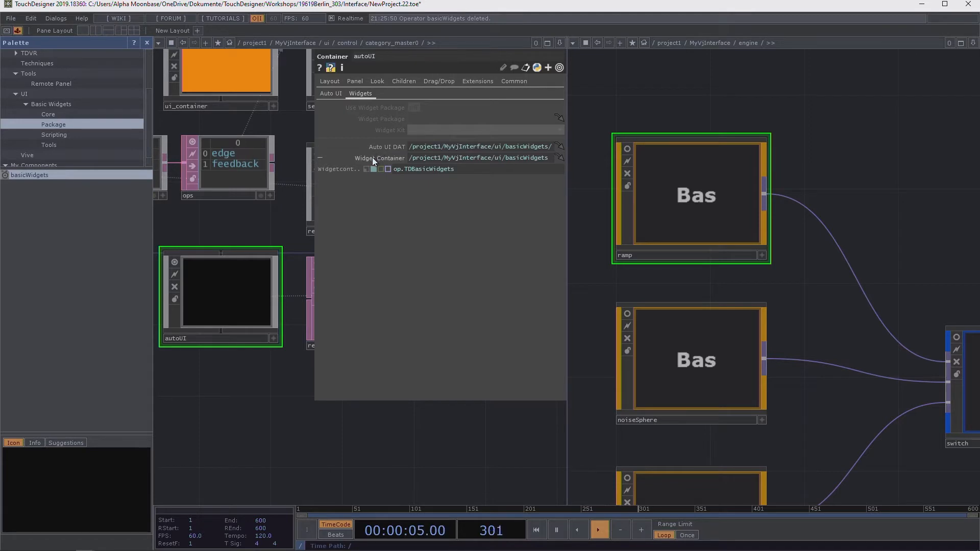
click(372, 157)
Step: Bring up autoUI's Auto UI settings and close the engine network pane
click(331, 94)
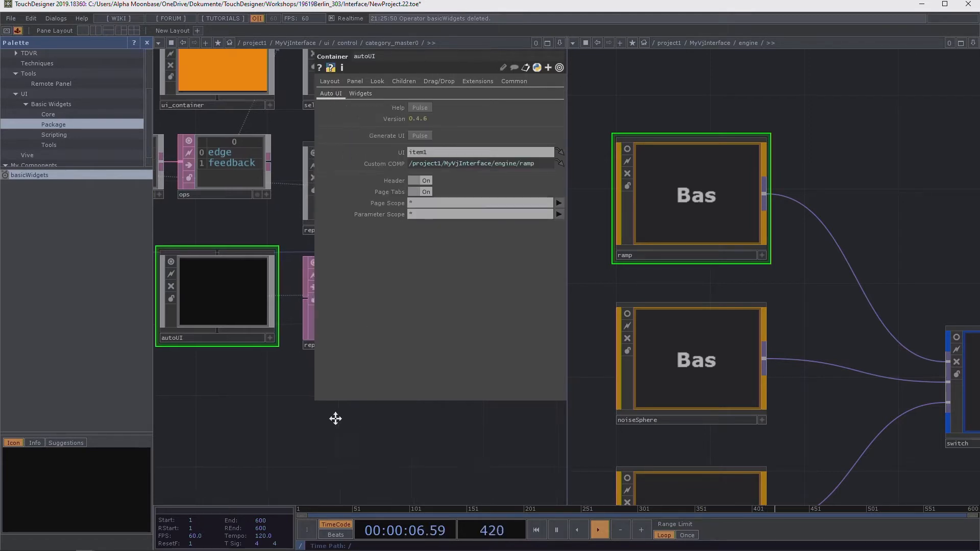
mouse_move(246, 412)
mouse_down()
mouse_move(266, 418)
mouse_move(228, 415)
mouse_up()
scroll(228, 415, down, 2)
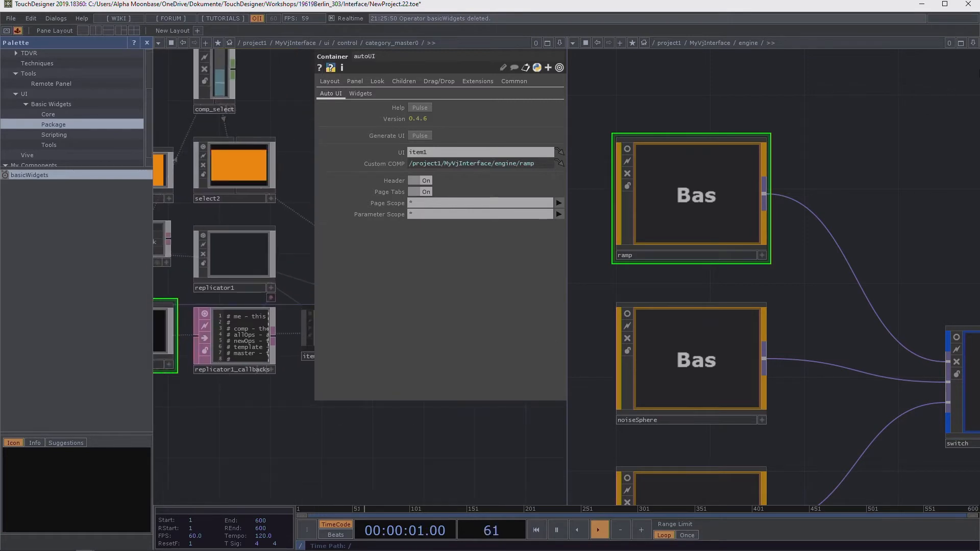
click(971, 44)
click(901, 116)
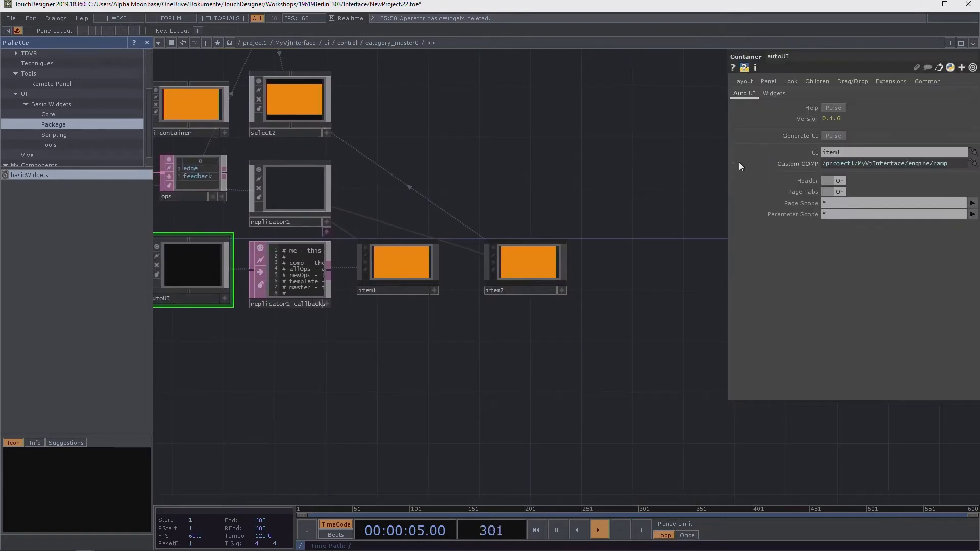
Step: Reveal autoUI's Custom COMP expression and generate the UI for engine/ramp inside item1
click(734, 164)
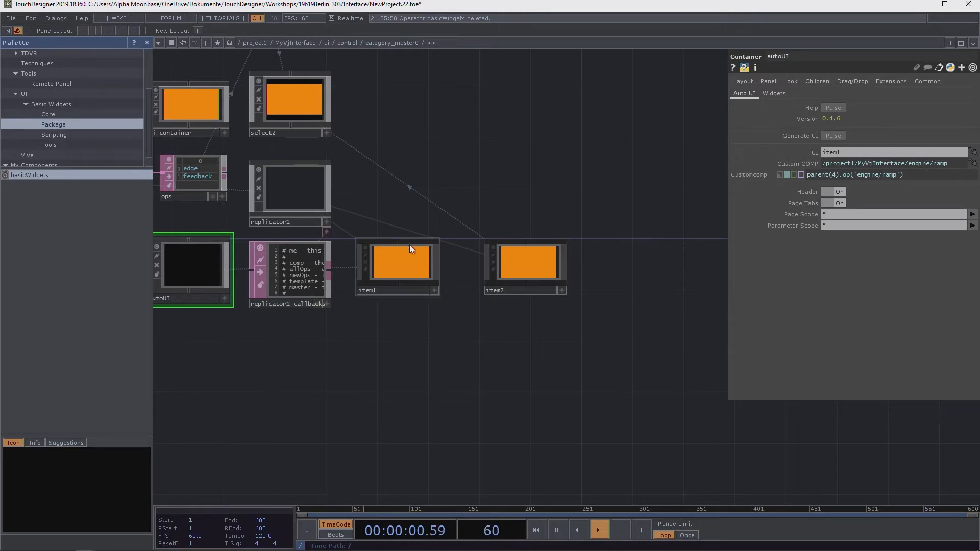
scroll(409, 245, up, 2)
drag(569, 166, 683, 142)
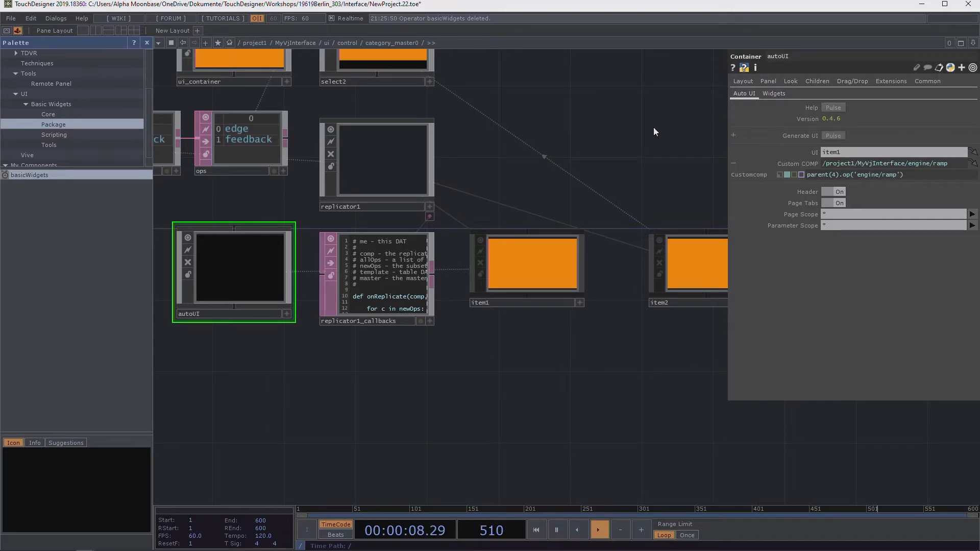
scroll(581, 285, up, 5)
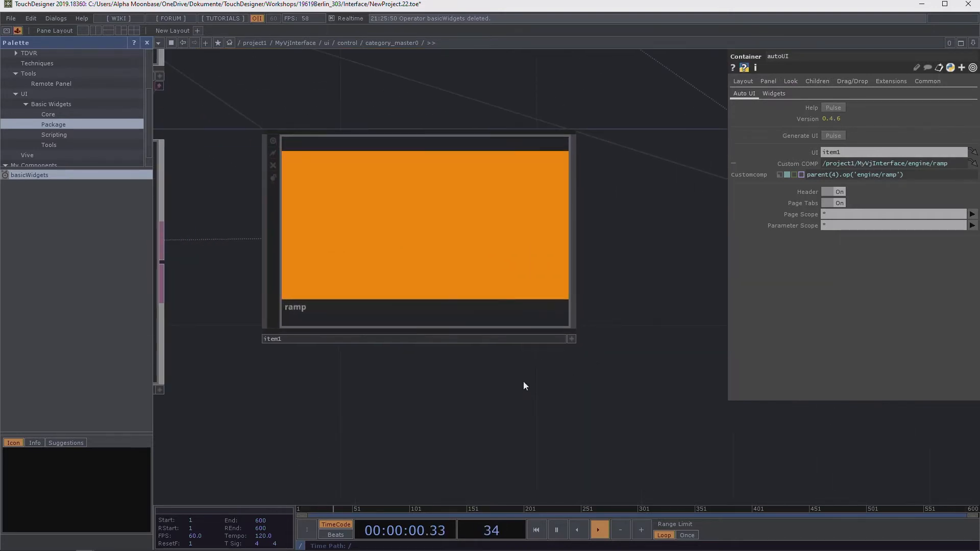
Step: Set the Children Align parameter of item1 to Top to Bottom
click(411, 305)
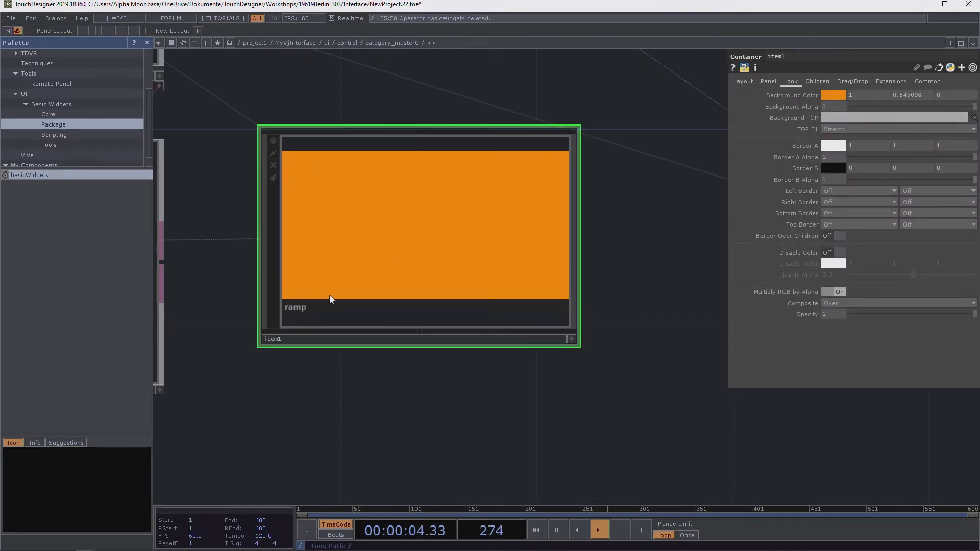
click(819, 82)
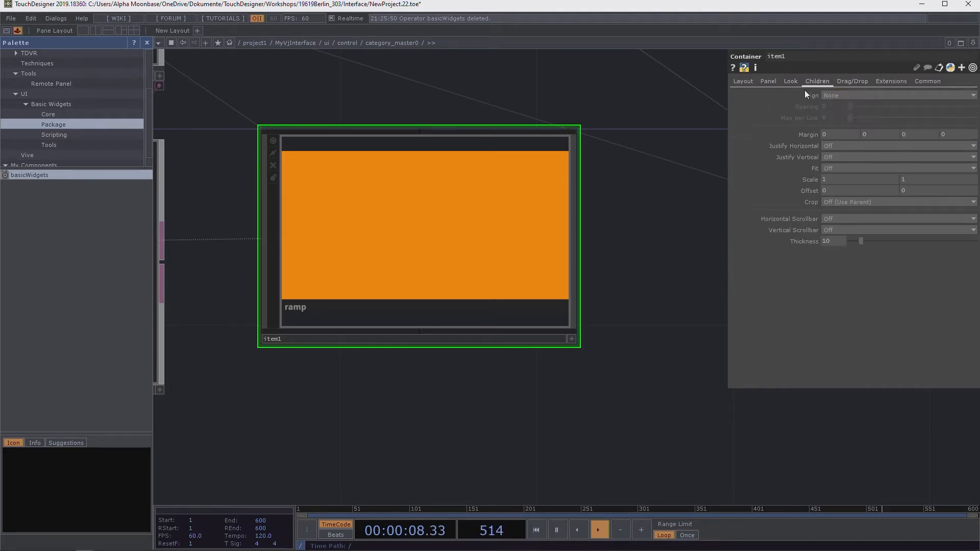
click(841, 93)
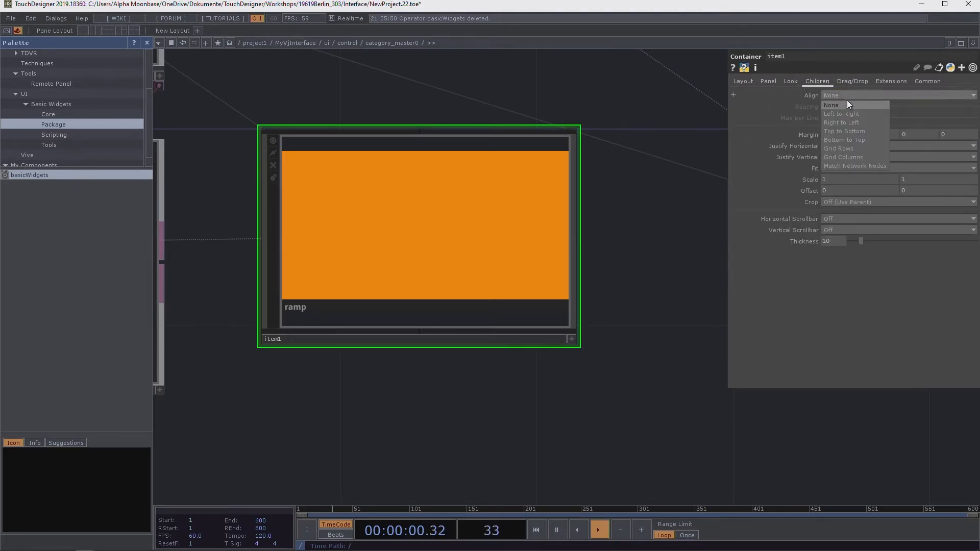
click(858, 131)
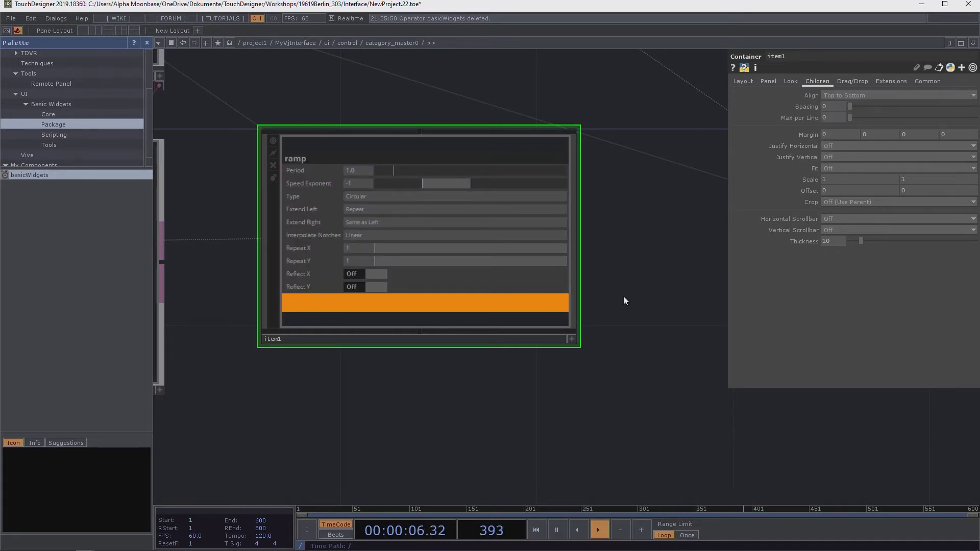
Step: Try the generated Period, Speed Exponent and Repeat X sliders in item1's active viewer, setting Period to 1.08
click(571, 339)
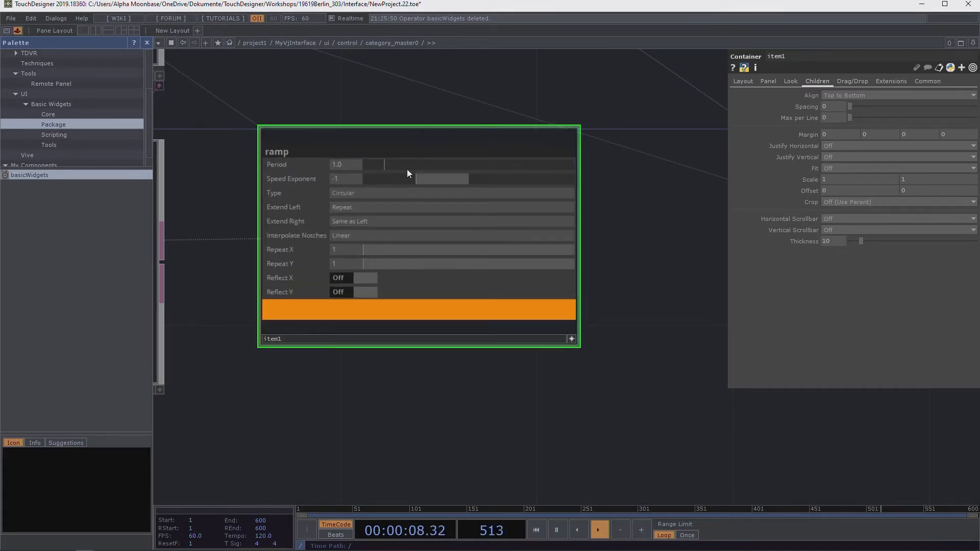
drag(407, 165, 385, 160)
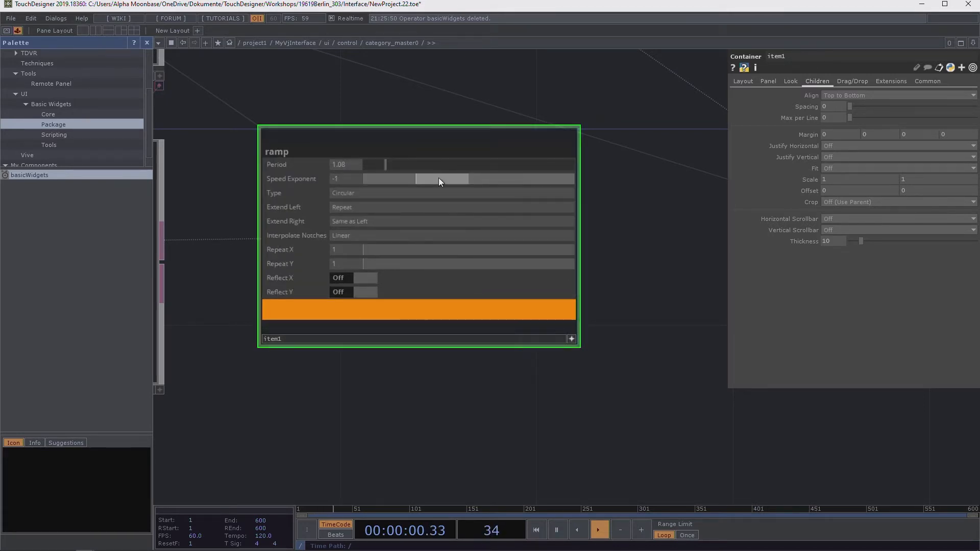
drag(439, 179, 549, 176)
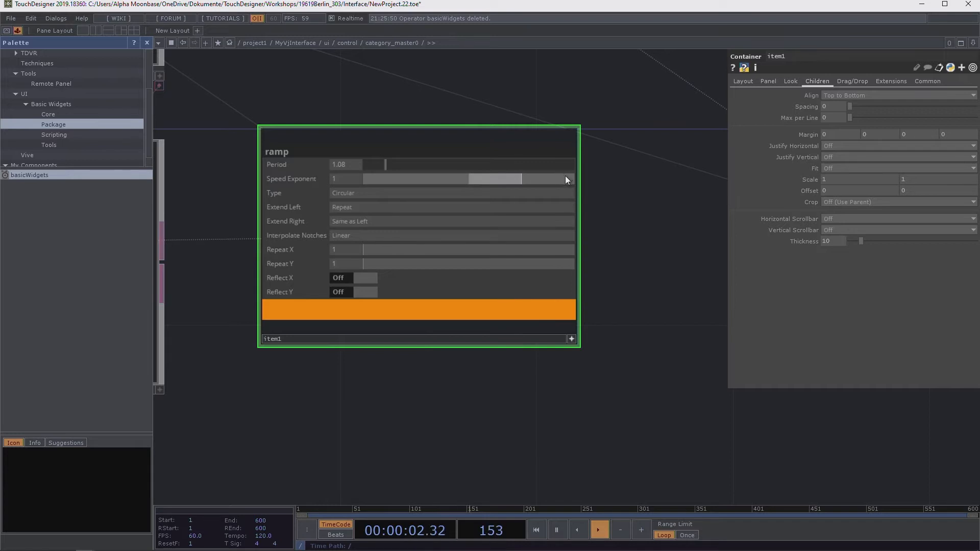
drag(423, 249, 393, 246)
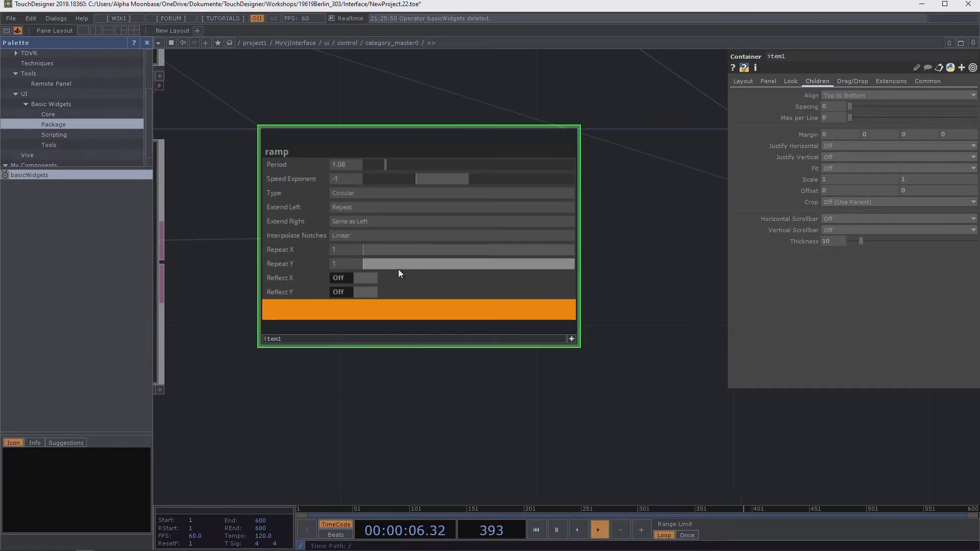
click(571, 338)
Step: Turn on the Vertical Scrollbar for item1
middle_drag(580, 333, 576, 326)
scroll(576, 326, down, 3)
scroll(576, 367, up, 5)
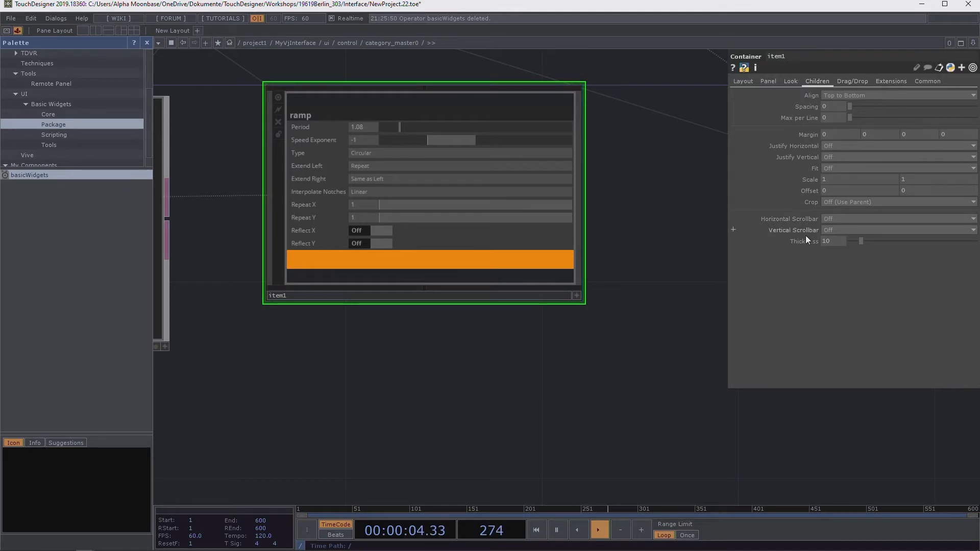
click(834, 230)
click(835, 247)
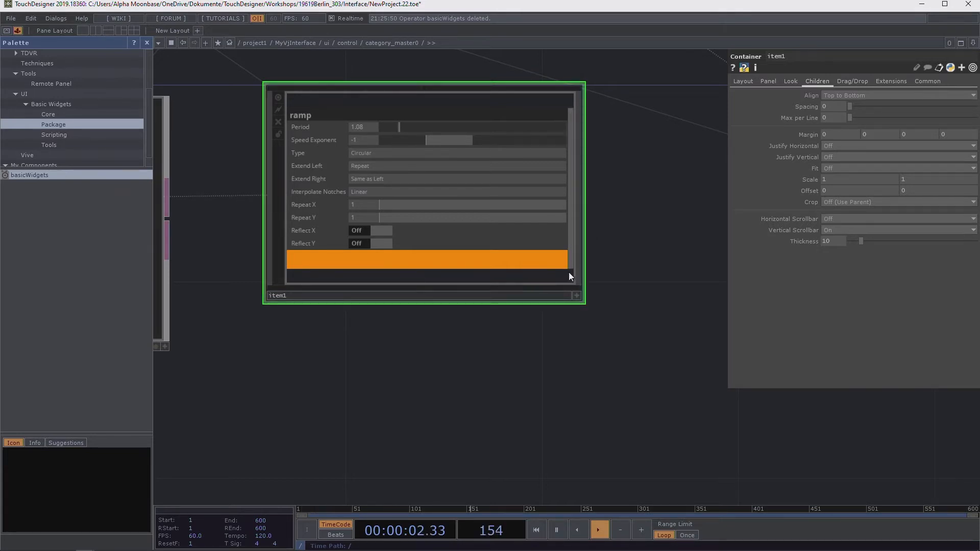
Step: Recreate all replicated operators from replicator1
scroll(644, 199, down, 4)
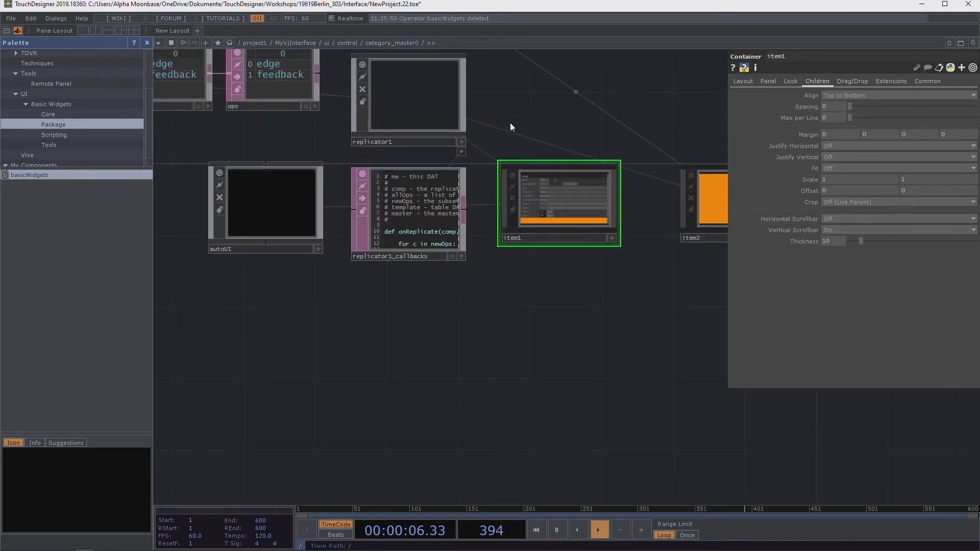
drag(533, 148, 547, 234)
click(448, 185)
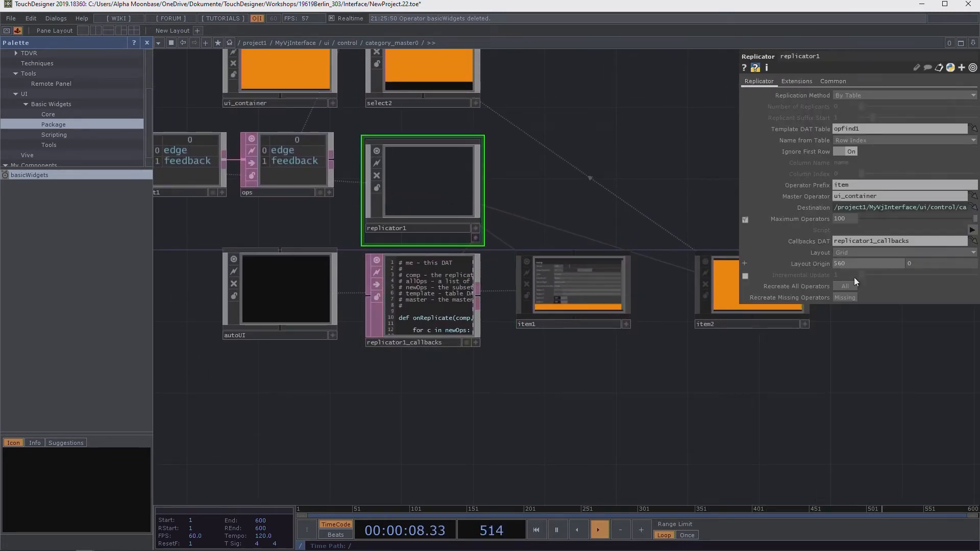
click(840, 284)
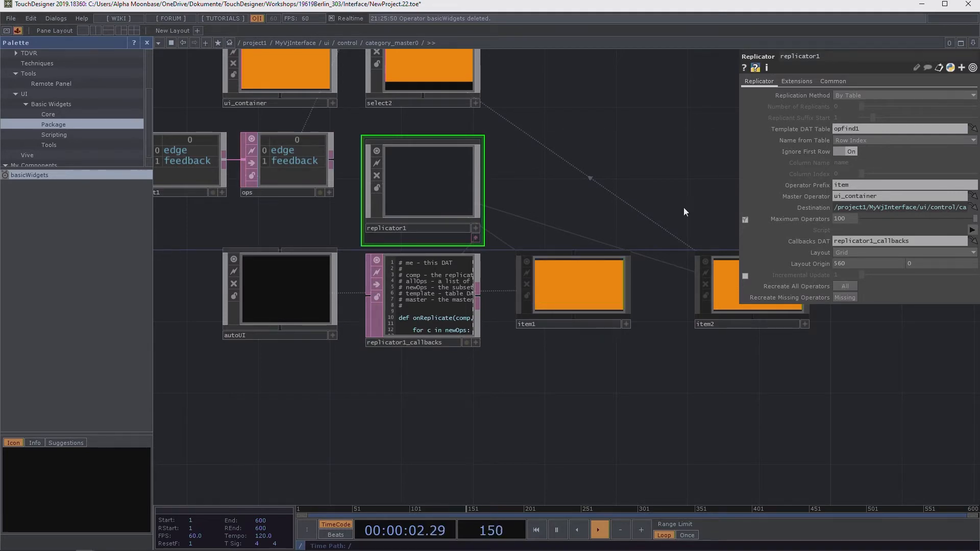
Step: Set the Children Align parameter of the master operator ui_container to Top to Bottom
drag(594, 129, 596, 169)
click(326, 123)
scroll(309, 133, up, 2)
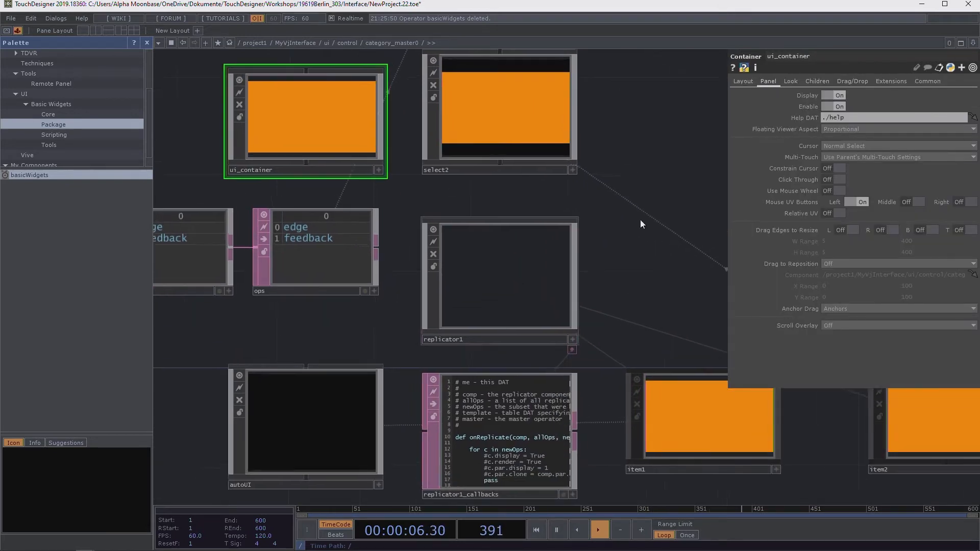
drag(640, 219, 591, 278)
scroll(589, 277, down, 3)
drag(635, 180, 562, 188)
drag(485, 284, 460, 186)
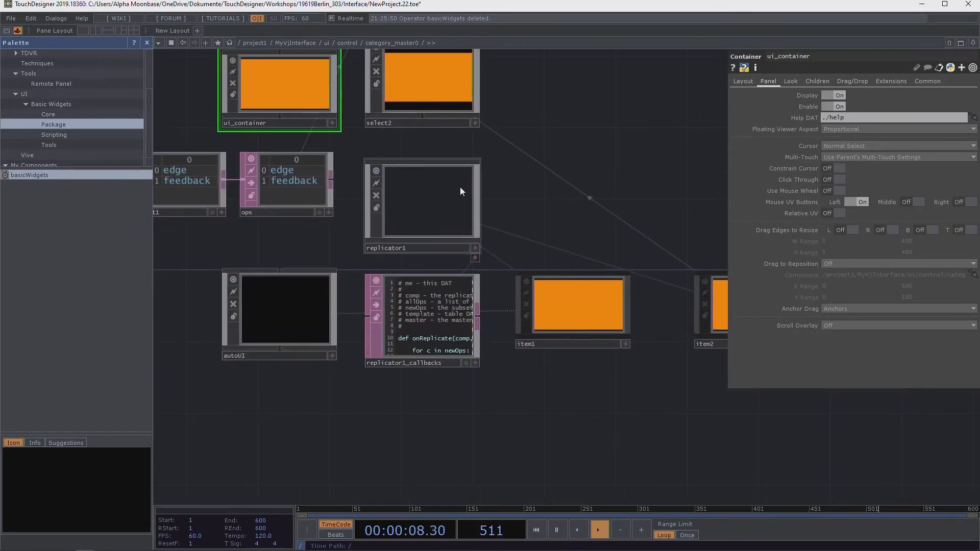
click(817, 82)
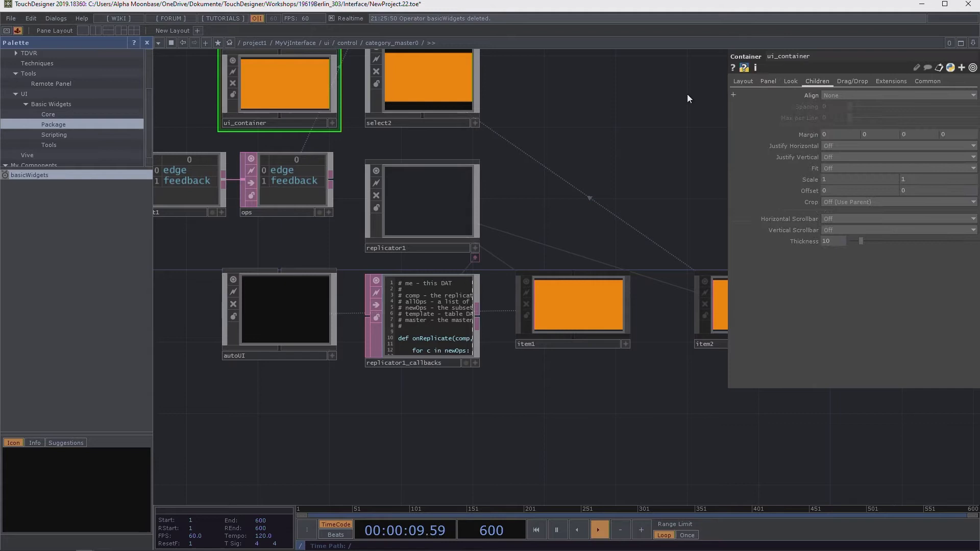
click(846, 94)
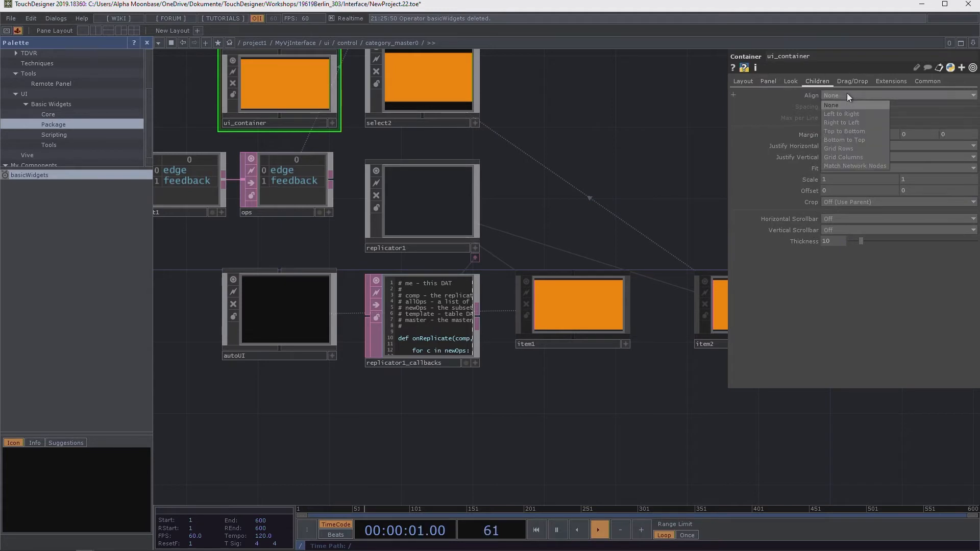
click(854, 131)
Step: Turn on the Vertical Scrollbar for ui_container
drag(650, 157, 730, 202)
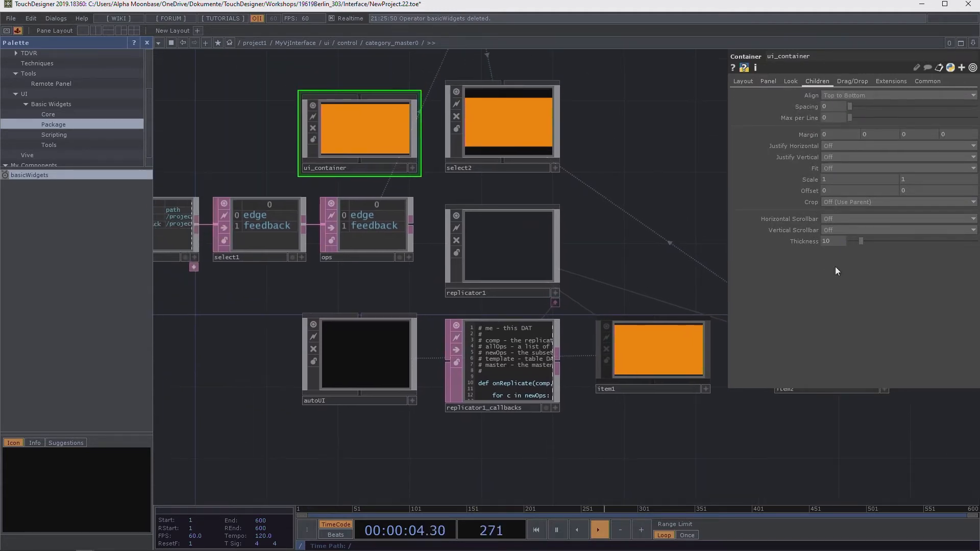
click(837, 231)
click(837, 241)
scroll(396, 119, up, 1)
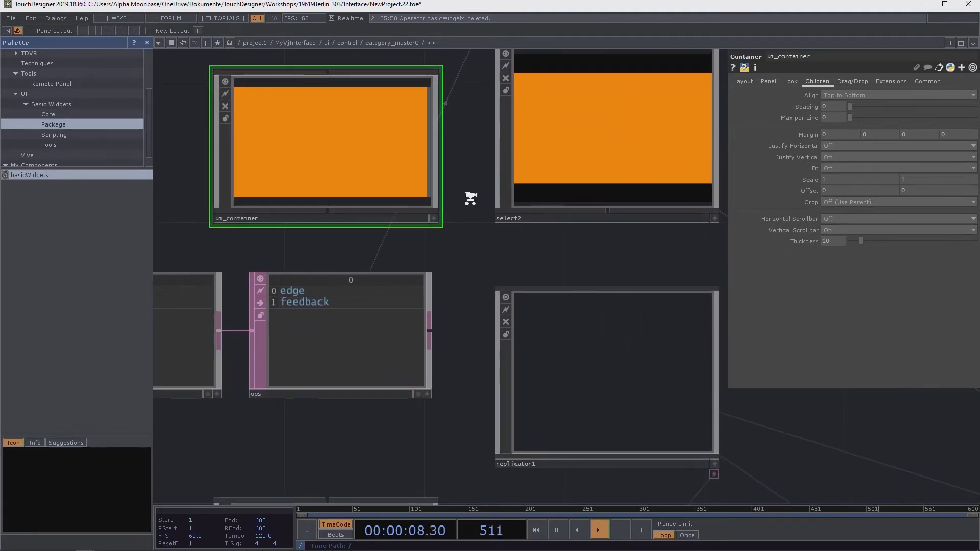
Step: Show autoUI's Auto UI parameters with the Custom COMP entry collapsed, beside the replicator callbacks
scroll(541, 206, down, 2)
drag(617, 189, 612, 137)
scroll(428, 284, up, 2)
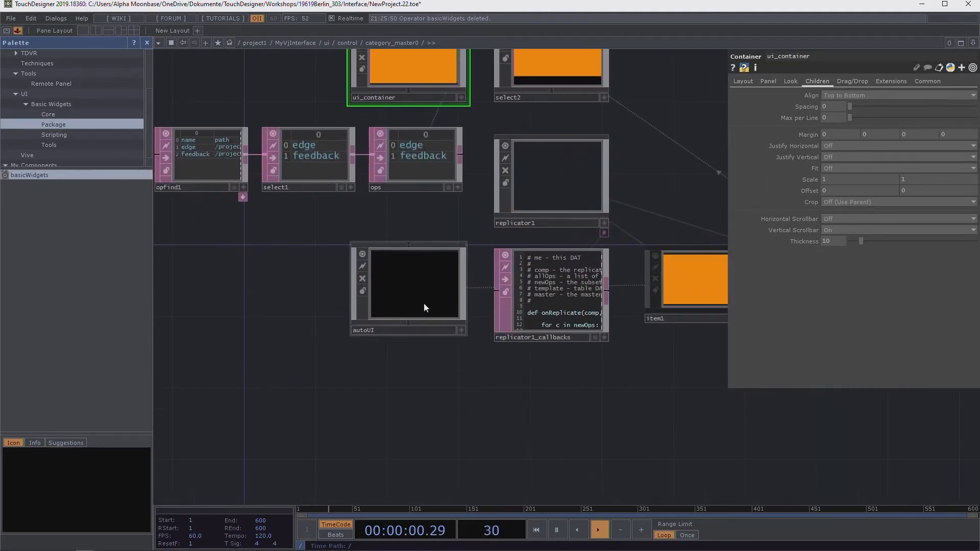
drag(440, 427, 361, 426)
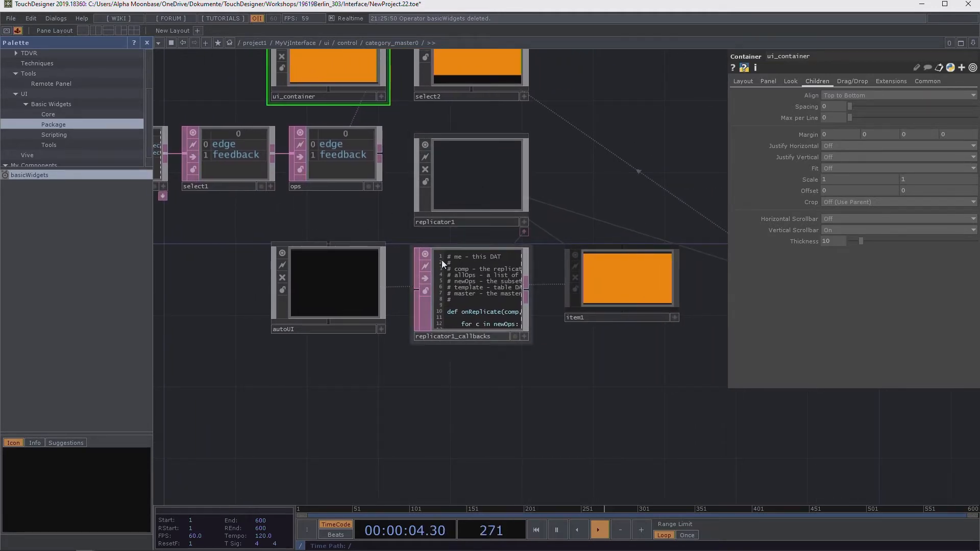
scroll(461, 300, up, 1)
click(277, 271)
drag(335, 175, 260, 159)
click(784, 164)
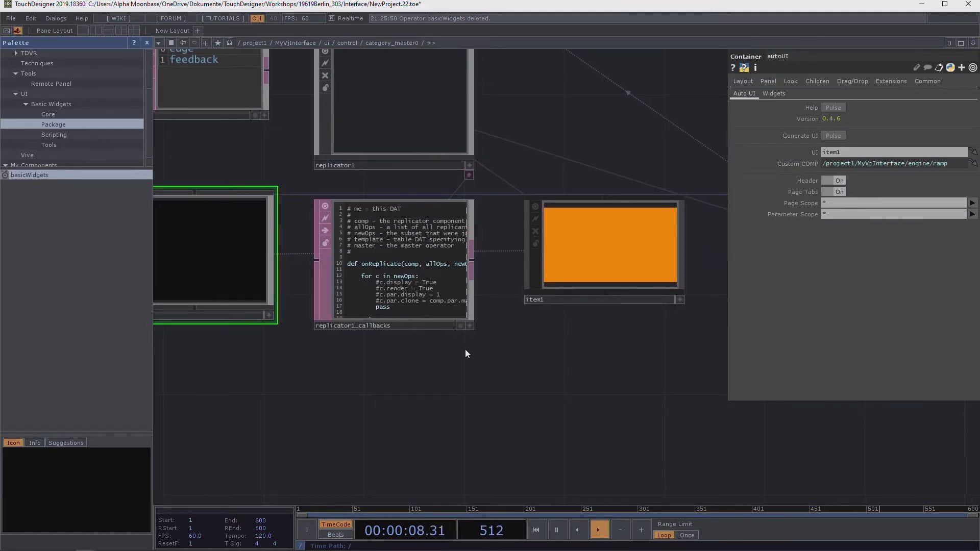
drag(467, 363, 566, 394)
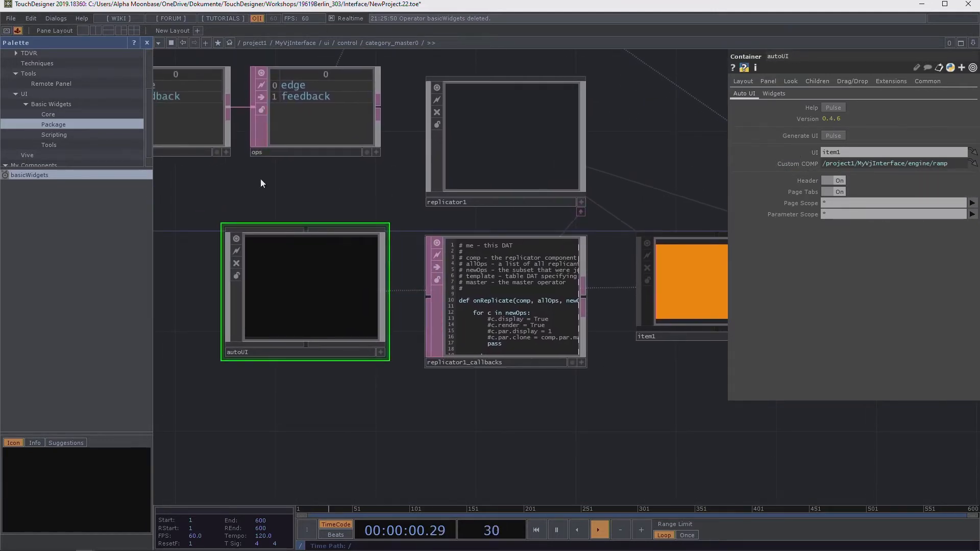
Step: Close the palette and make the onReplicate for loop in replicator1_callbacks iterate over allOps
click(147, 43)
drag(247, 207, 387, 254)
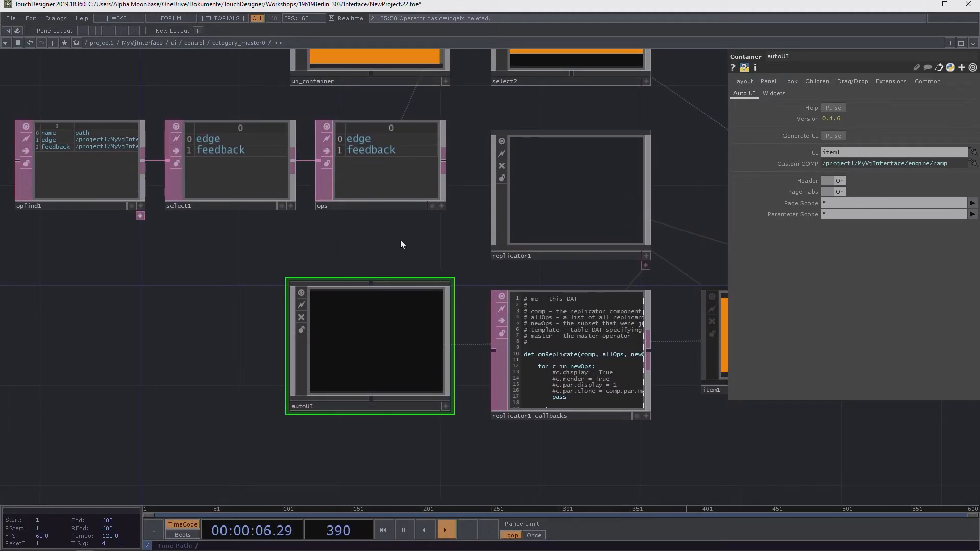
drag(404, 237, 393, 271)
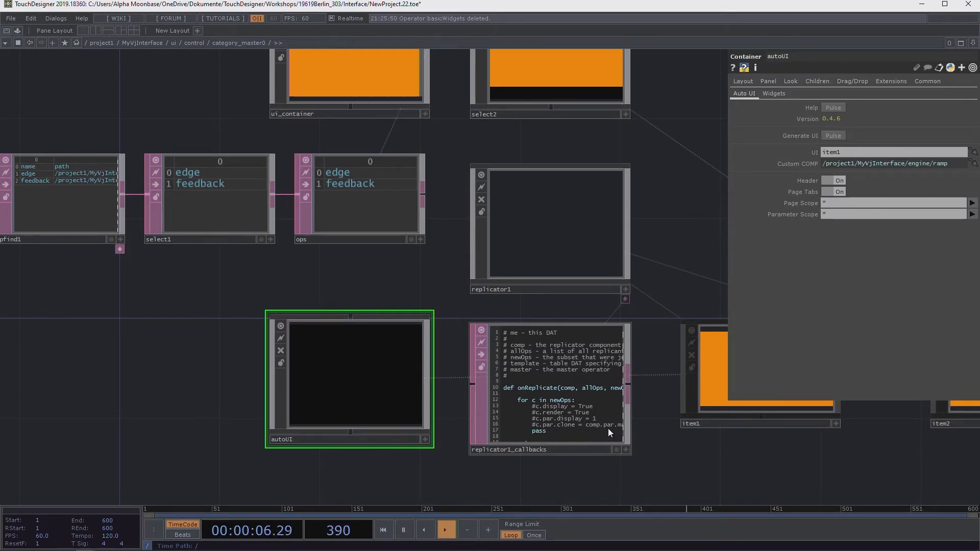
scroll(570, 417, up, 5)
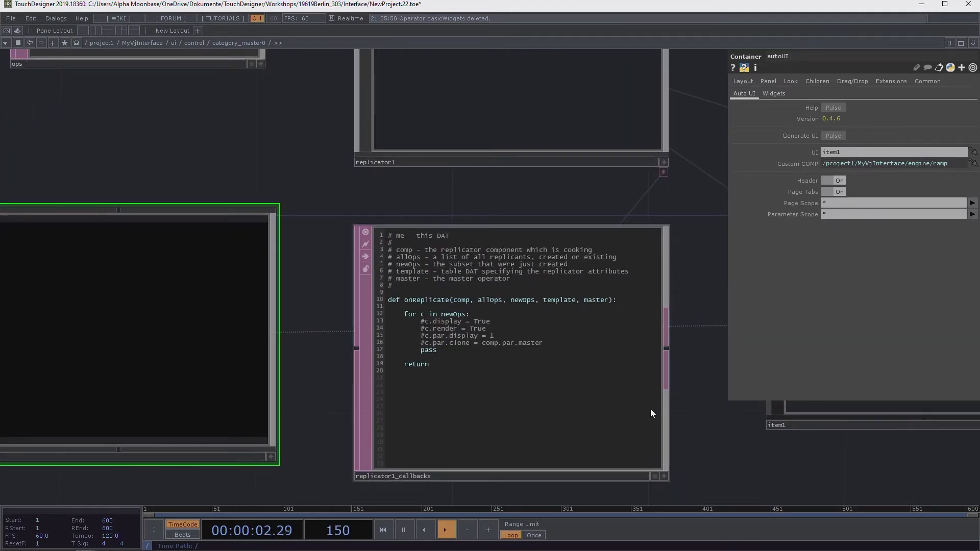
click(663, 476)
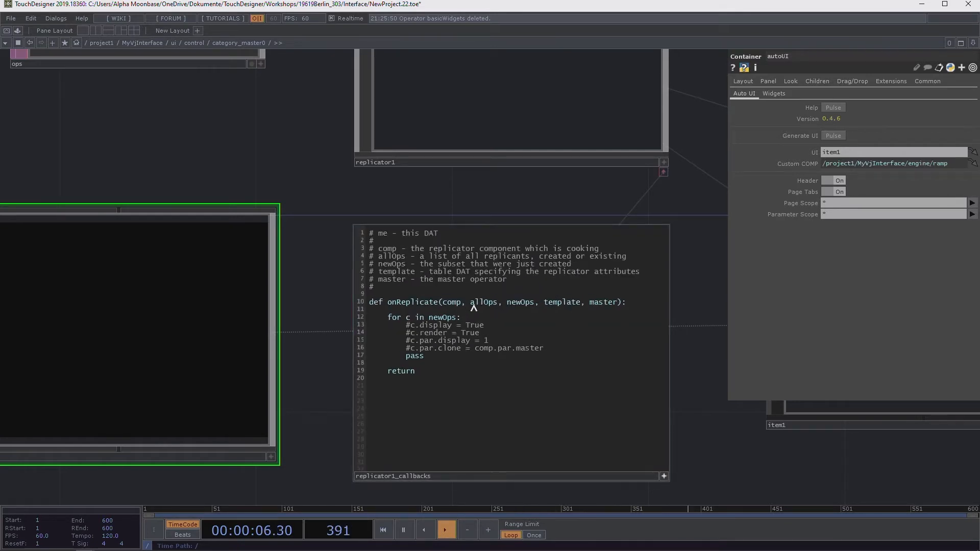
drag(470, 306, 625, 305)
click(496, 311)
drag(429, 318, 442, 318)
text(all)
click(463, 319)
Step: Add a print(c) line as the first statement in the loop and recreate all operators from replicator1
key(Return)
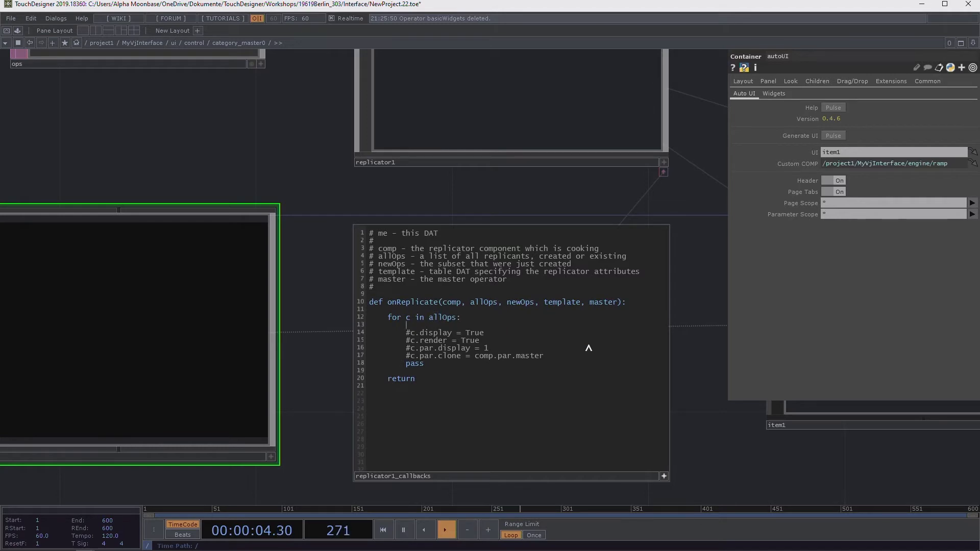
text(print(c))
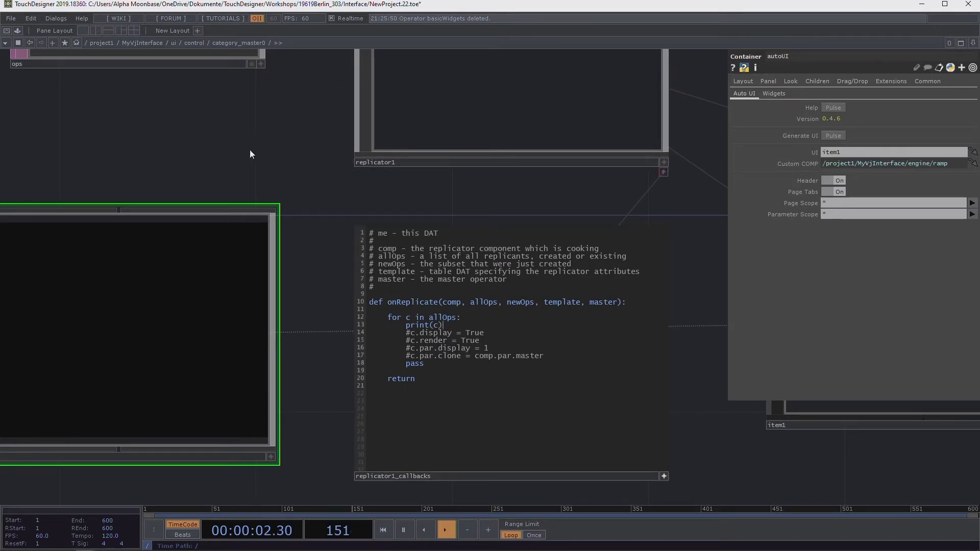
drag(270, 143, 230, 165)
click(323, 156)
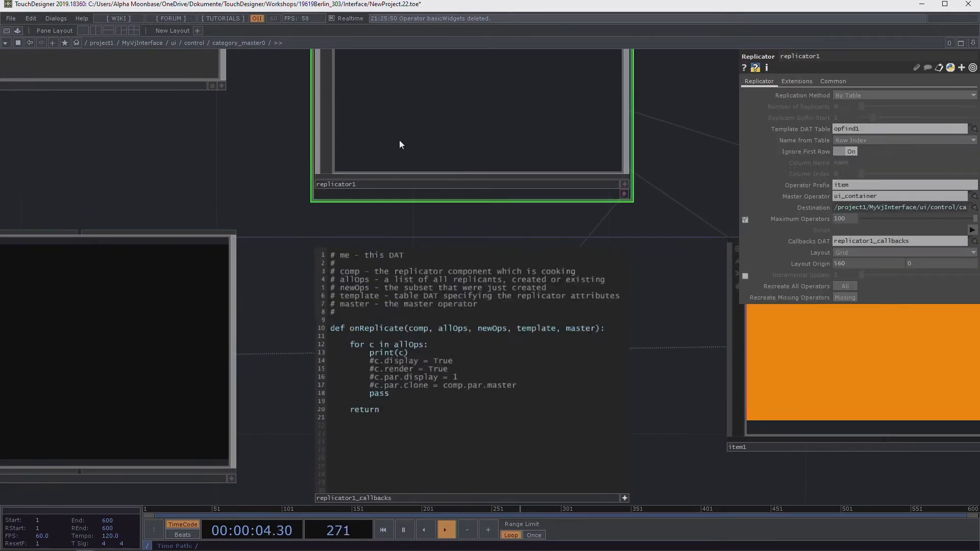
click(845, 284)
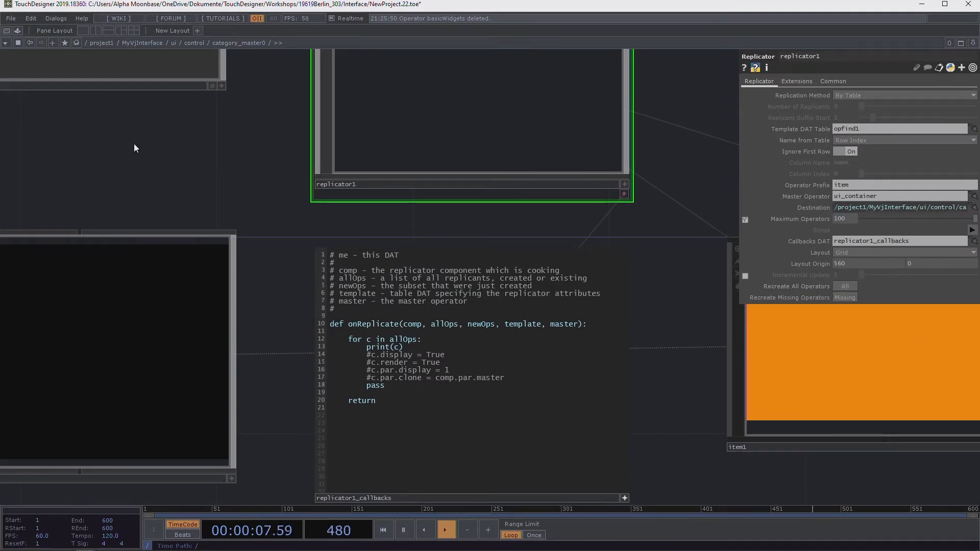
Step: Open the Textport, clear its output and move it away from the callback script
click(57, 18)
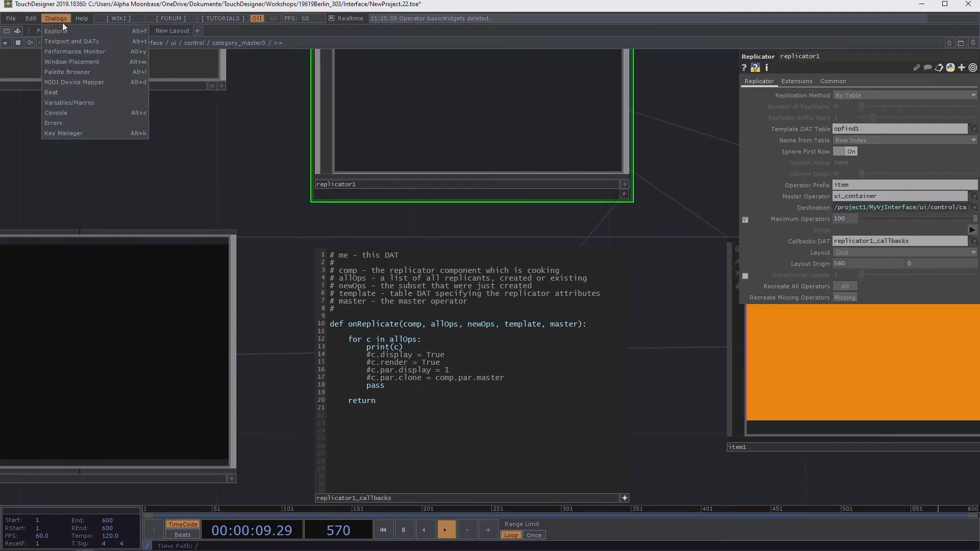
click(96, 41)
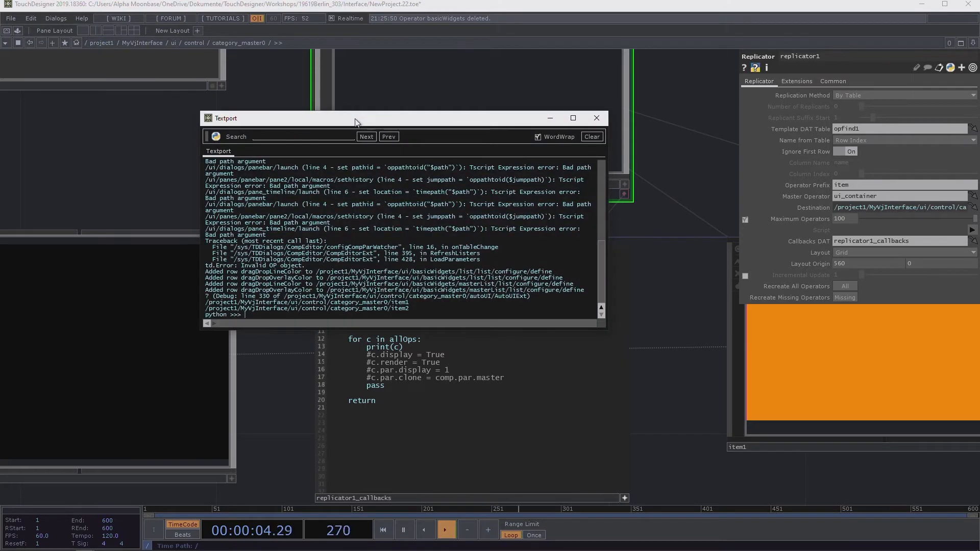
drag(360, 123, 325, 96)
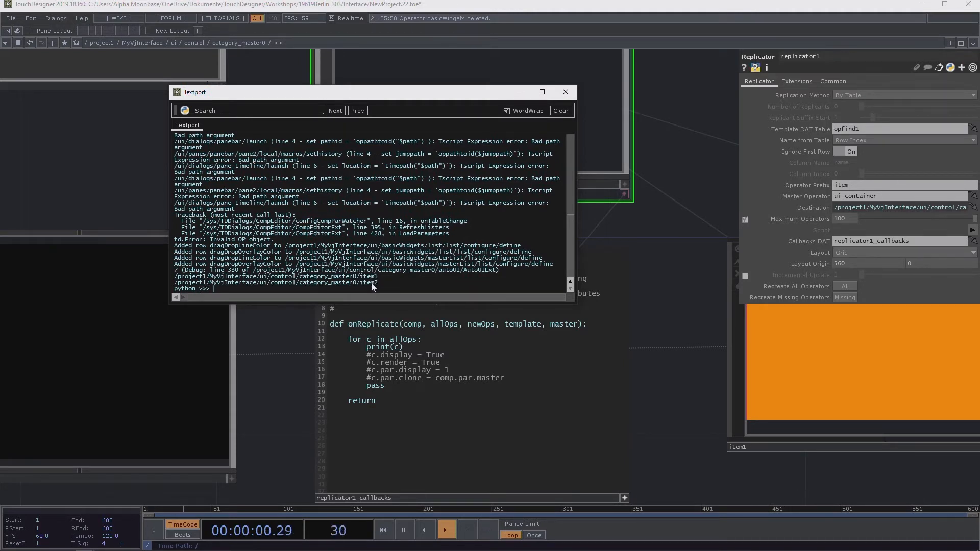
click(560, 111)
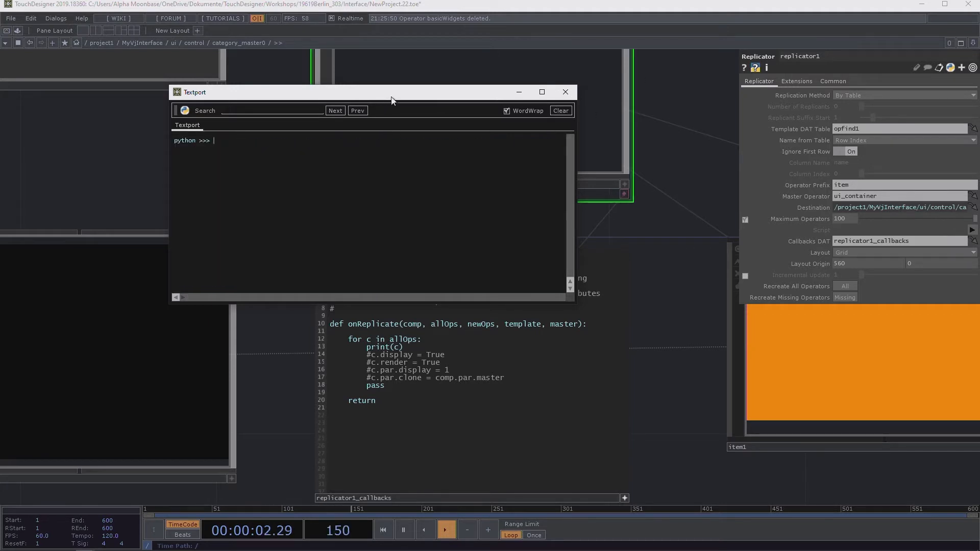
drag(430, 94, 320, 115)
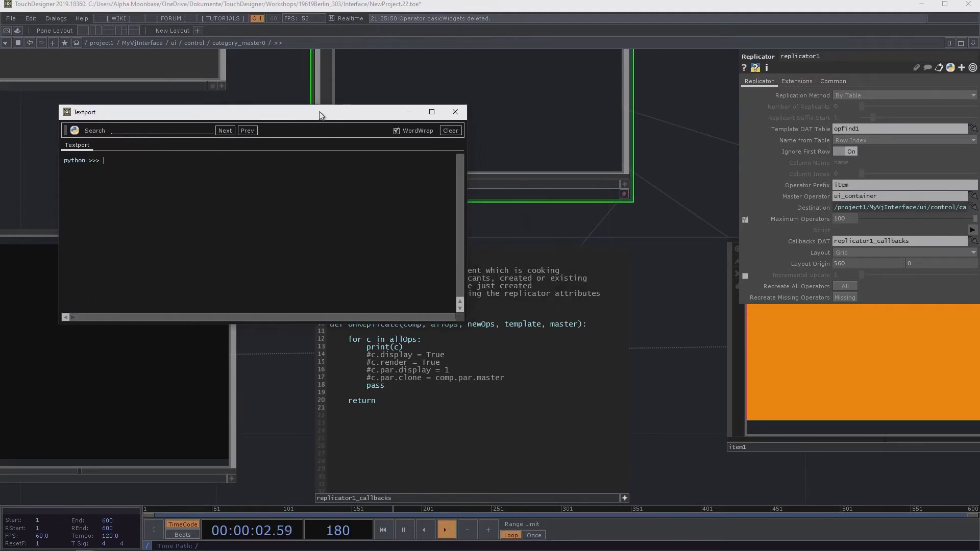
Step: Recreate all operators from replicator1 and check the printed operator paths in the Textport beside the callback script
click(846, 286)
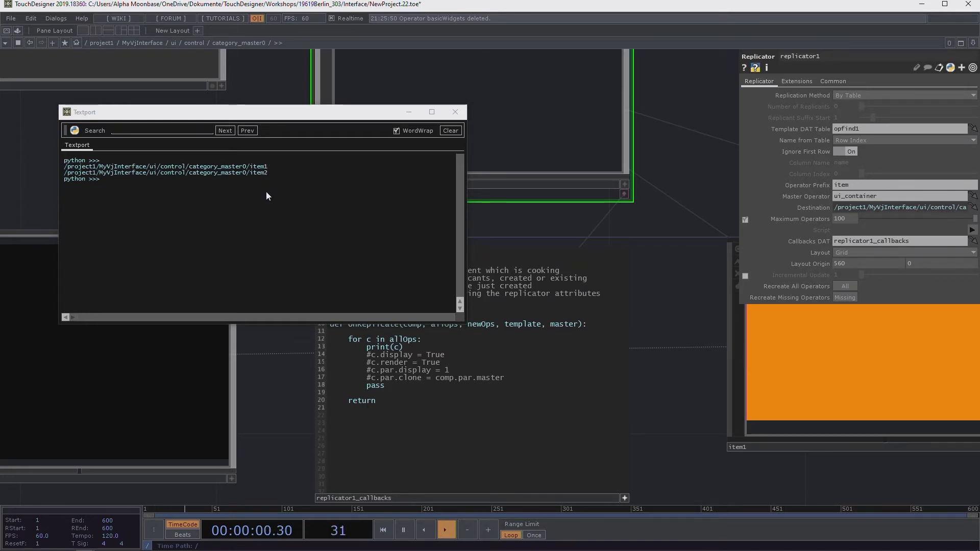
drag(547, 226, 550, 276)
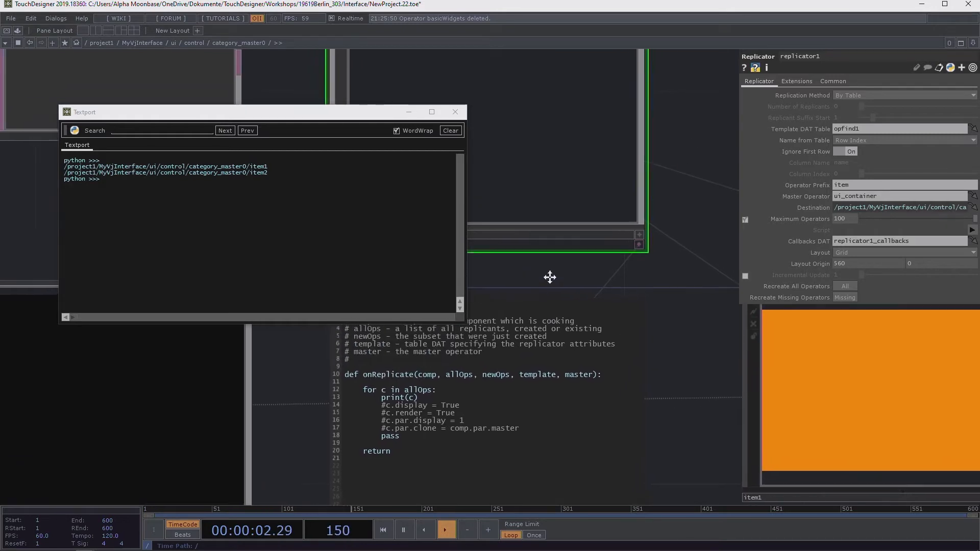
drag(215, 106, 172, 53)
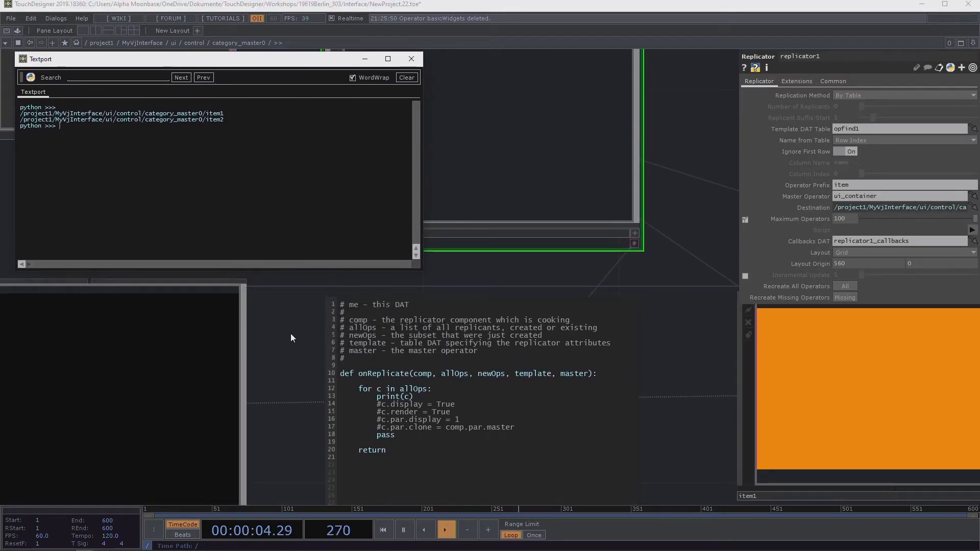
drag(307, 323, 357, 309)
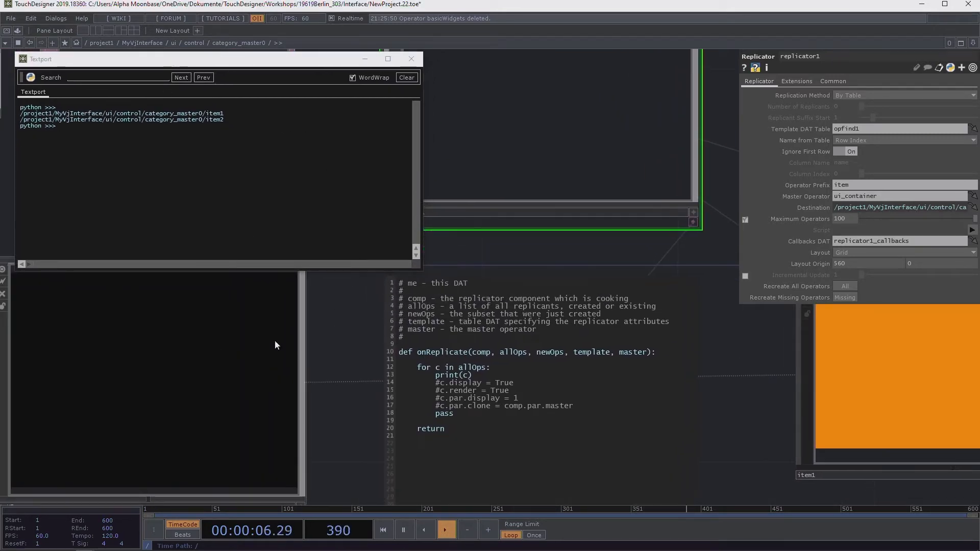
Step: Add the line op('autoUI').par.Ui = c below print(c) in the replicator callbacks, with autoUI's parameters shown for reference
click(195, 397)
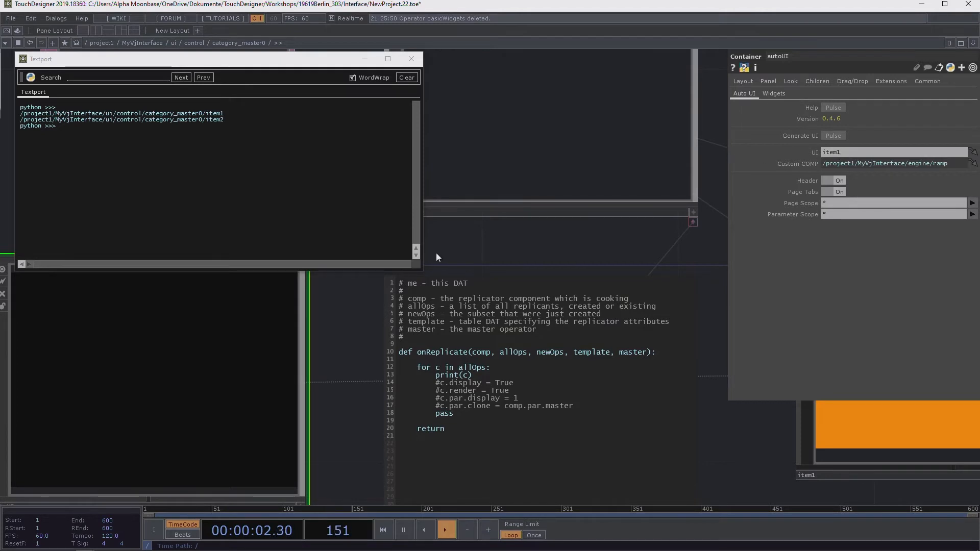
drag(435, 253, 509, 231)
scroll(509, 230, down, 2)
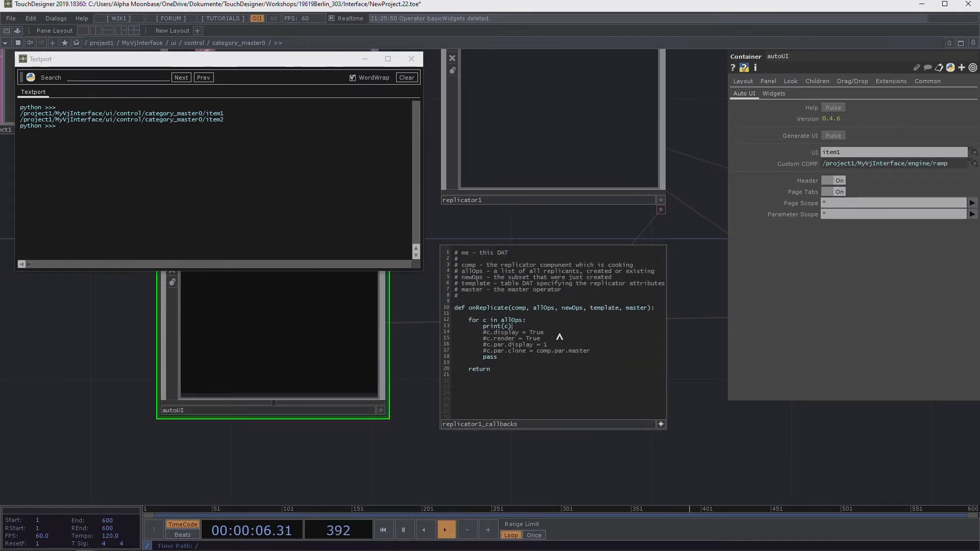
key(Return)
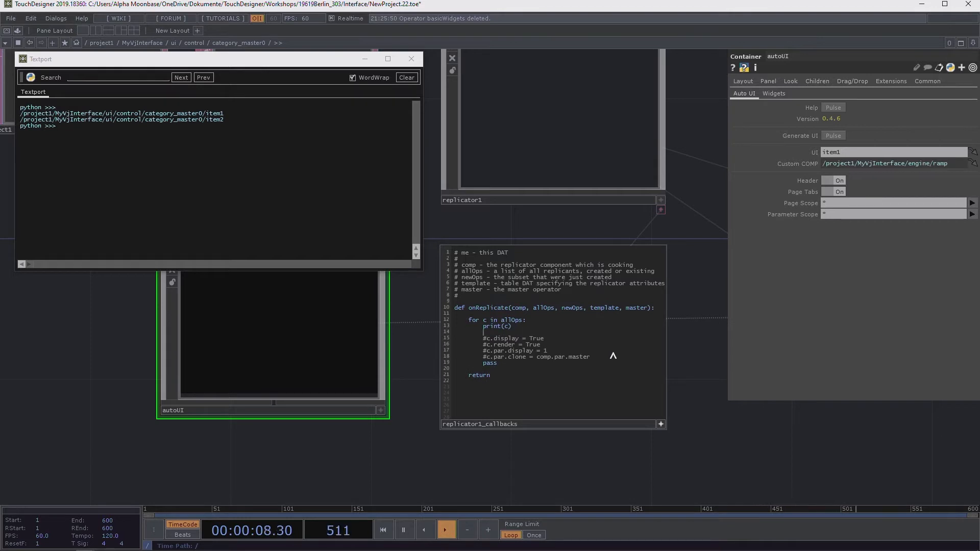
text(op('autoU)
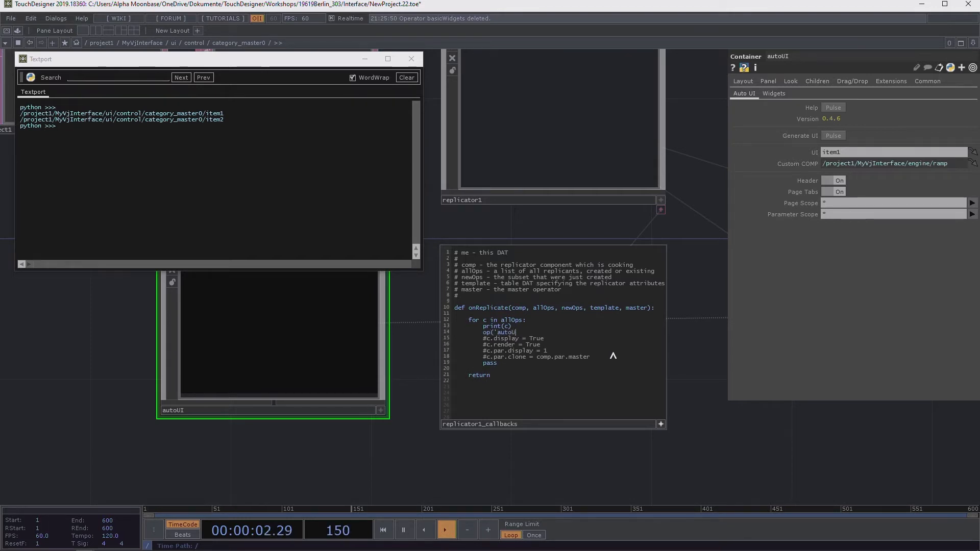
text(I'))
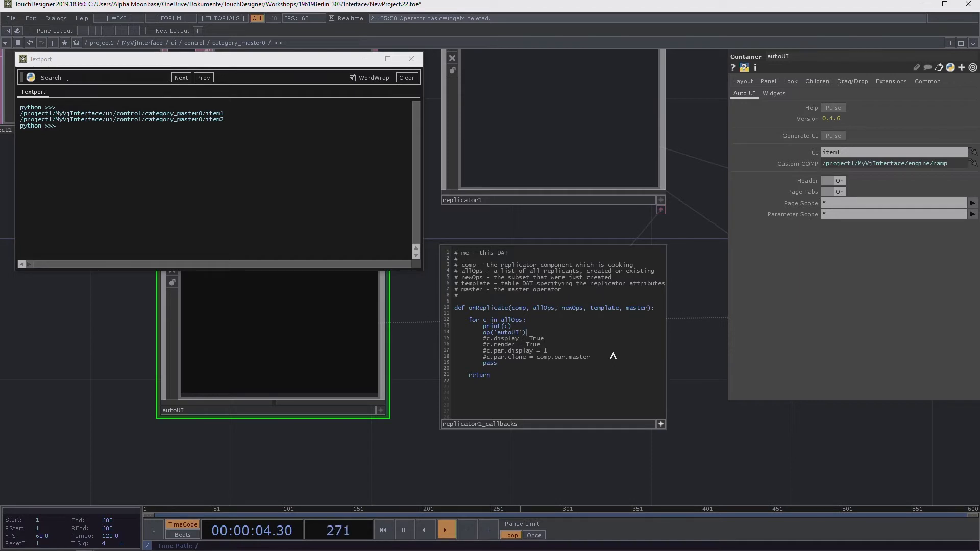
text(.par.Ui)
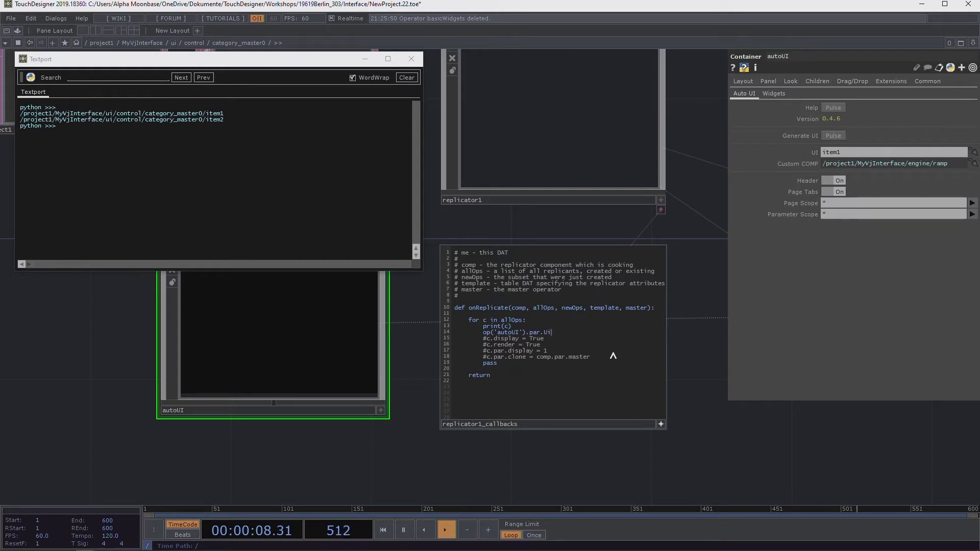
text( = c)
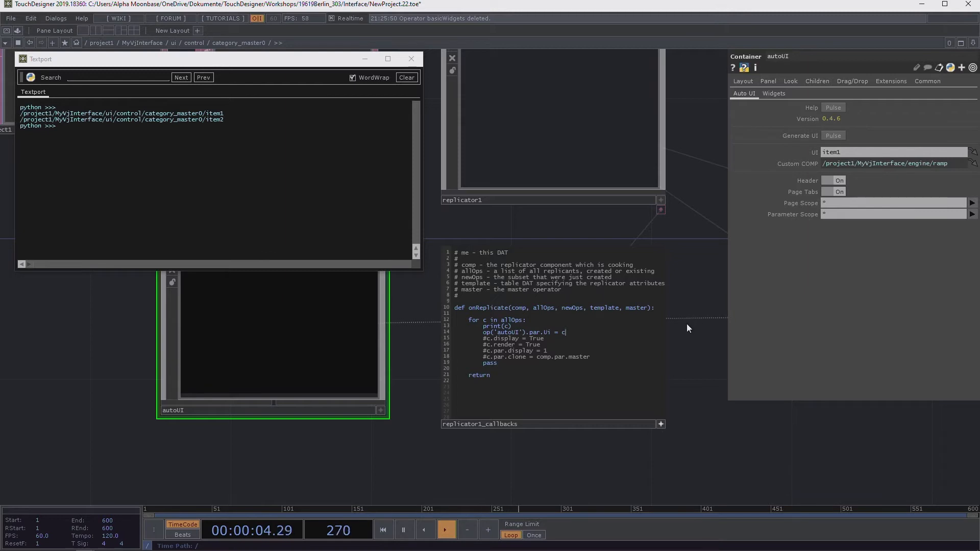
Step: Start another loop line reading op('autoUI').par.Customcomp = below the Ui assignment
click(591, 330)
key(Return)
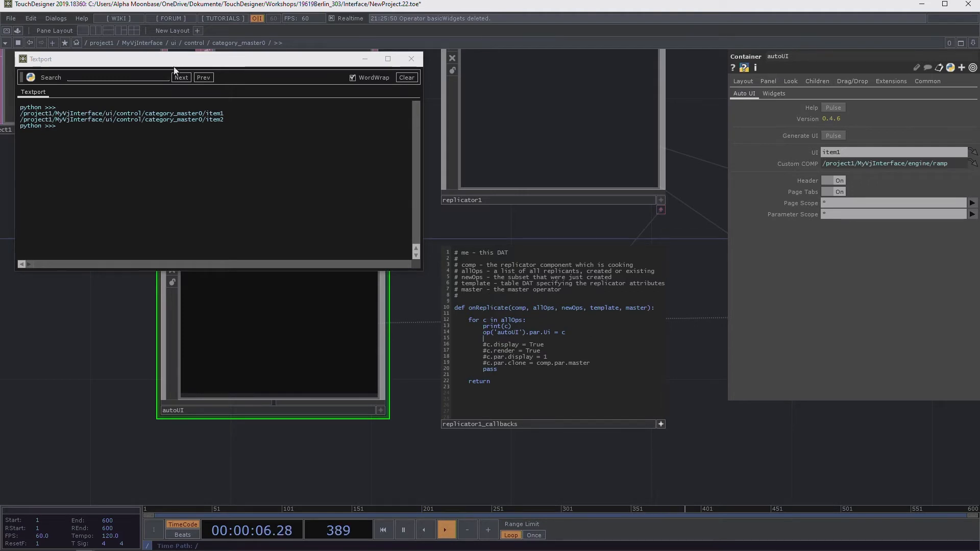
drag(195, 59, 246, 291)
drag(222, 168, 441, 242)
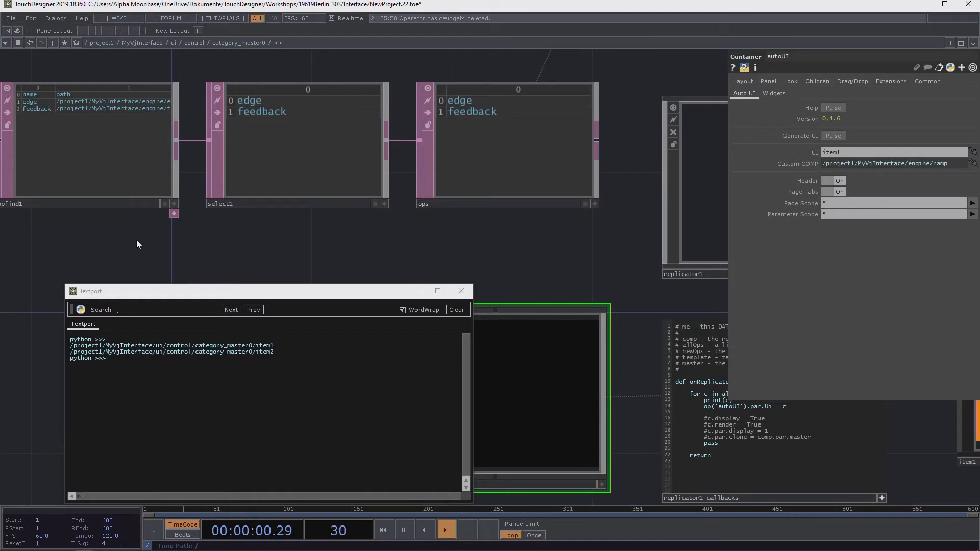
drag(149, 230, 64, 169)
click(613, 341)
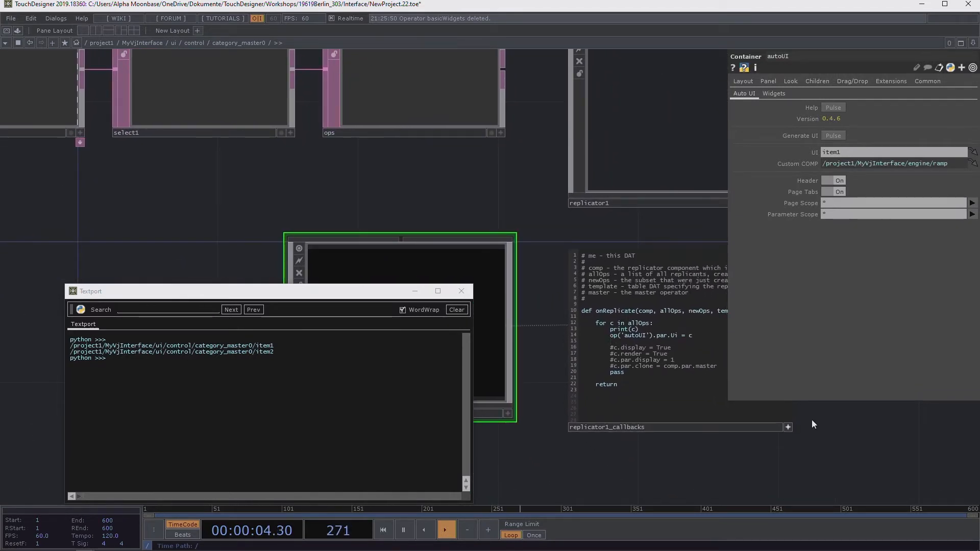
text(op('au)
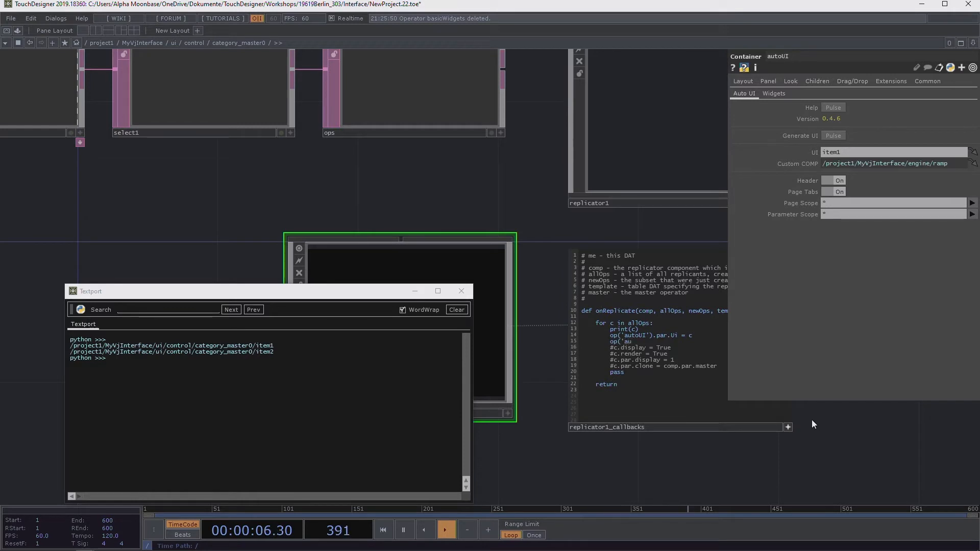
text(toUI'))
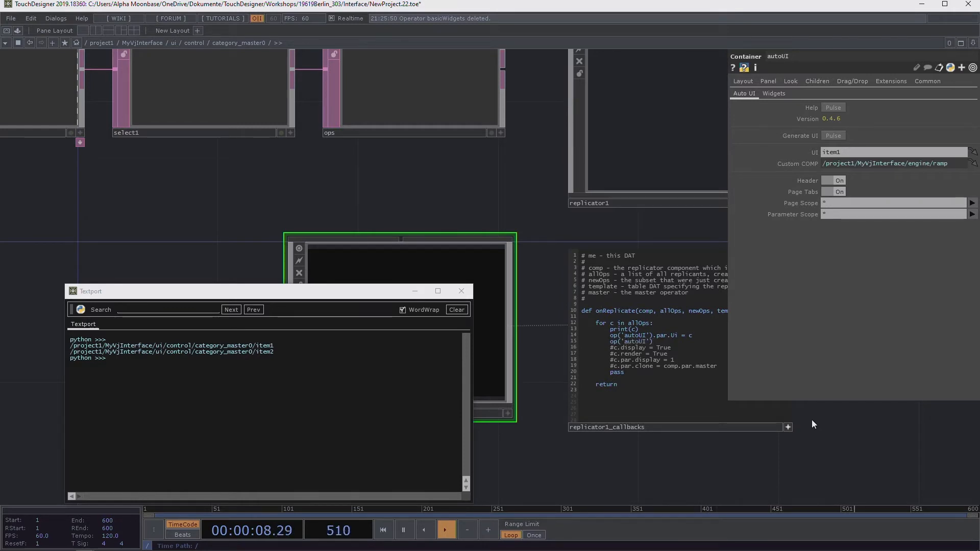
text(.par.Customcomp =)
Step: Open replicator1_callbacks in the external editor Notepad++ and tile it beside the TouchDesigner network
drag(186, 213, 264, 231)
scroll(491, 216, down, 2)
drag(491, 216, 442, 206)
click(683, 333)
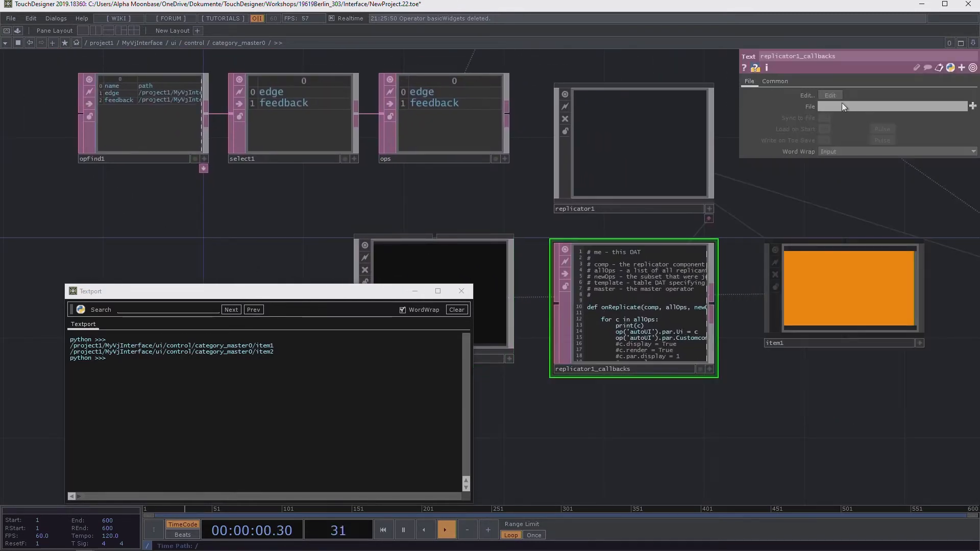
click(829, 95)
key(super+Right)
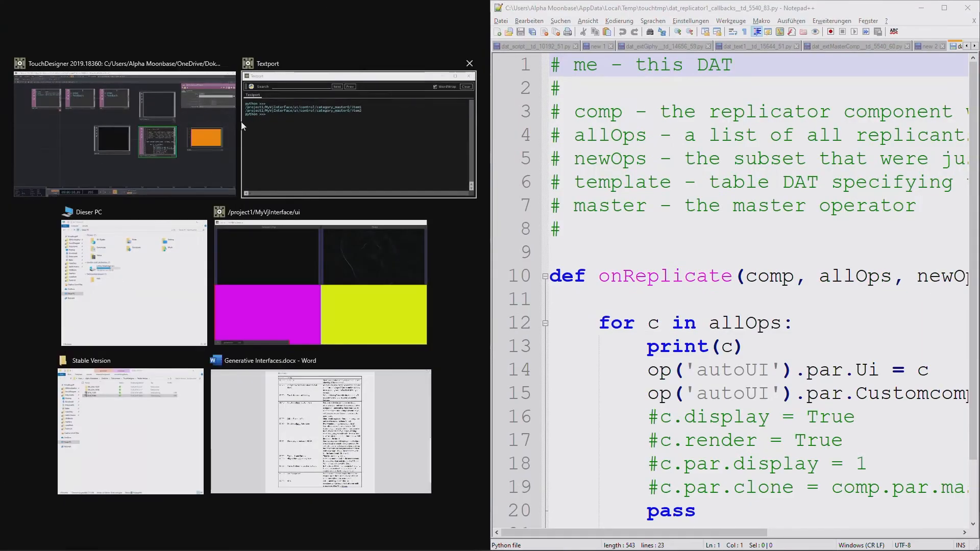
click(62, 69)
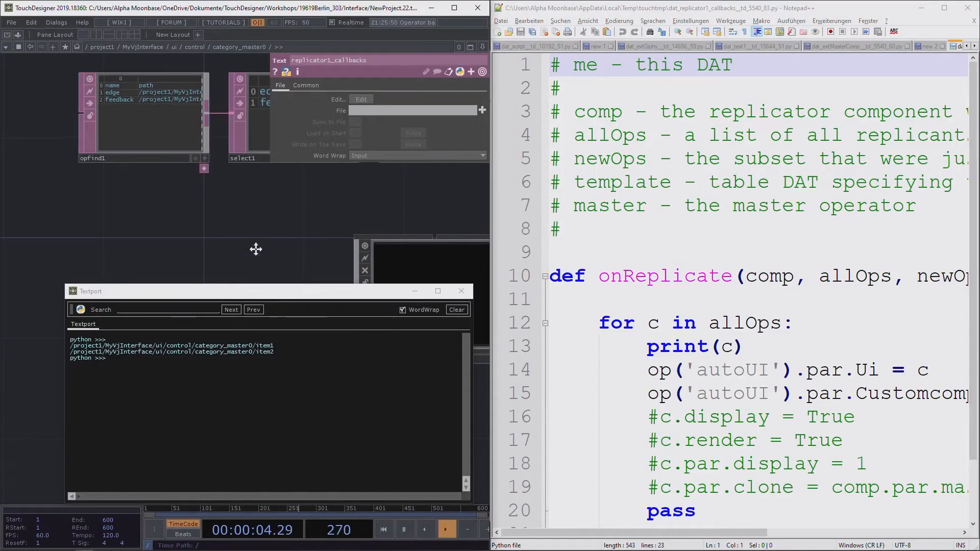
Step: Close the Textport and show the opfind1 table next to the script's Customcomp line at a smaller text size
scroll(206, 234, up, 3)
click(461, 289)
drag(339, 277, 366, 332)
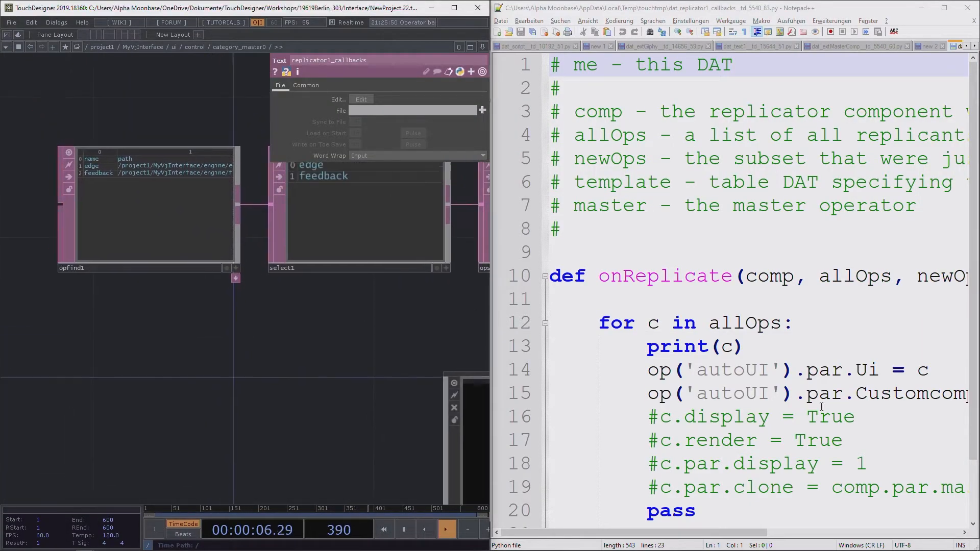
scroll(818, 425, down, 1)
drag(742, 534, 800, 537)
ctrl+scroll(794, 404, down, 2)
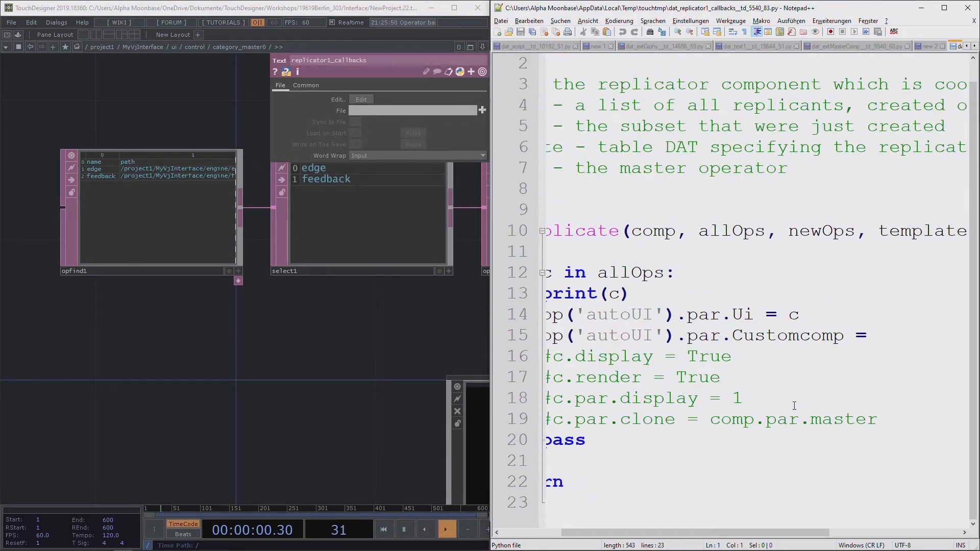
ctrl+scroll(794, 405, down, 1)
mouse_move(775, 536)
mouse_down()
mouse_move(788, 536)
mouse_move(761, 540)
mouse_up()
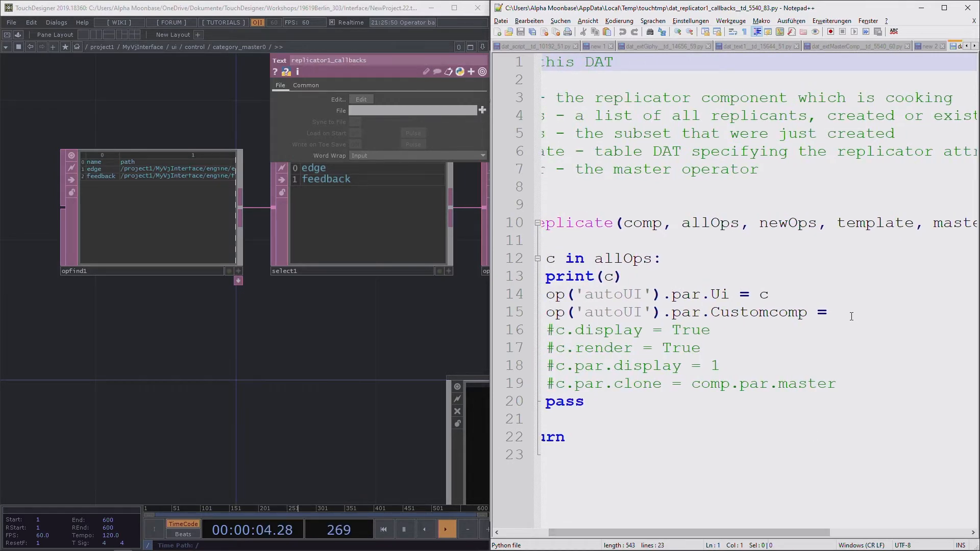
Step: Complete the Customcomp assignment on line 15 with op('opfind1')[c.digits, 1] and reduce the editor's text size
click(908, 312)
text(op()
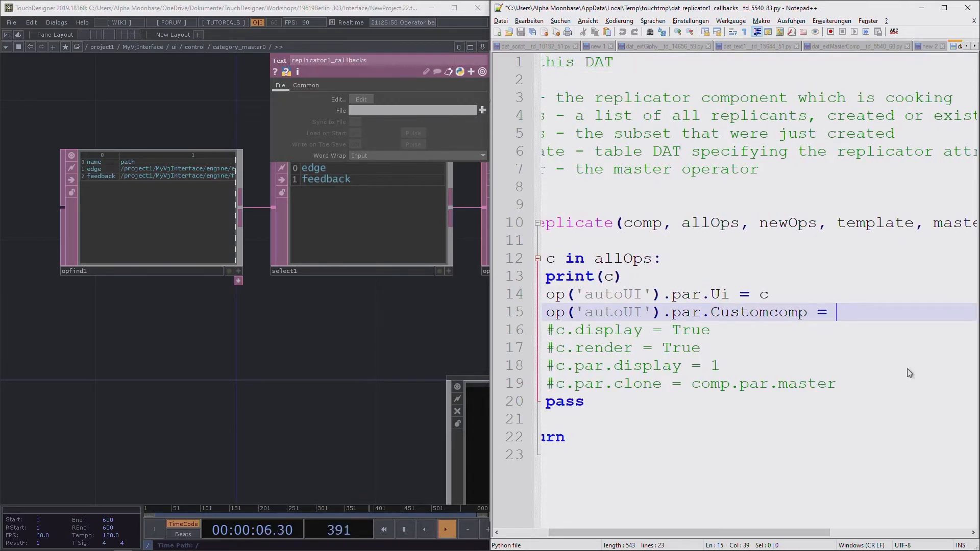
text('opfi)
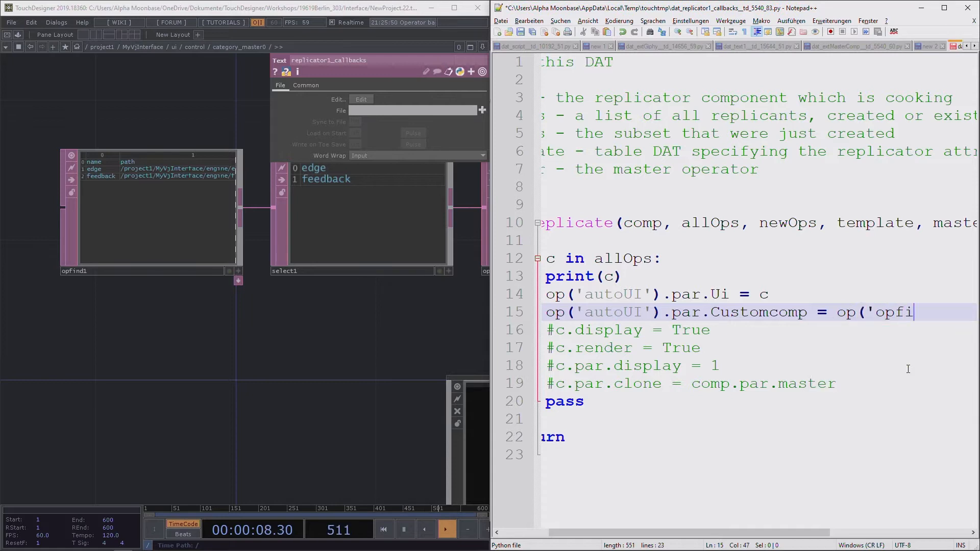
text(nd1'))
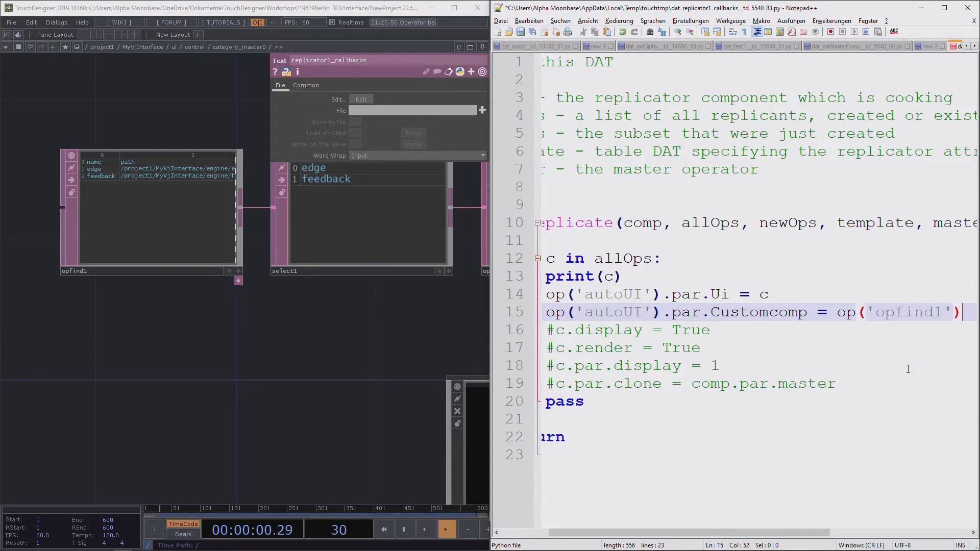
text([)
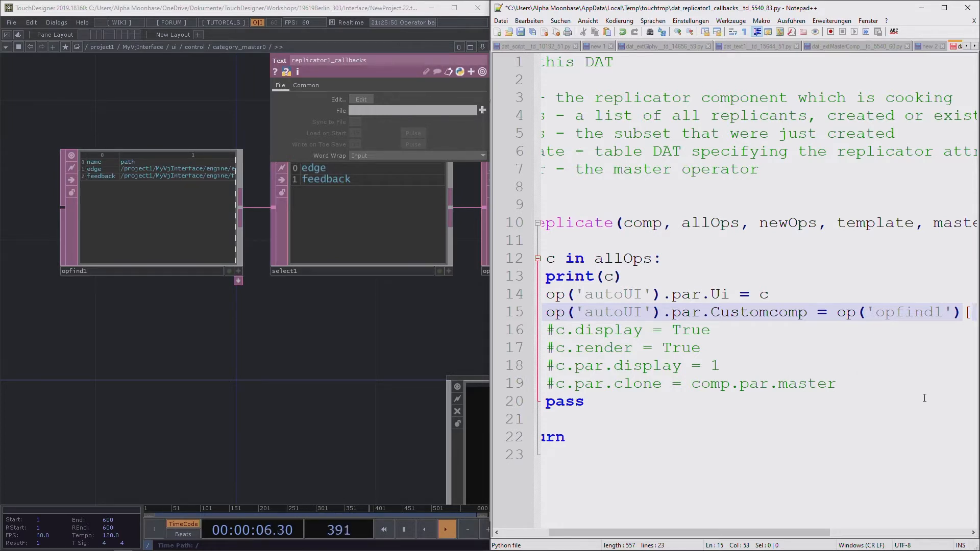
text(c.digits)
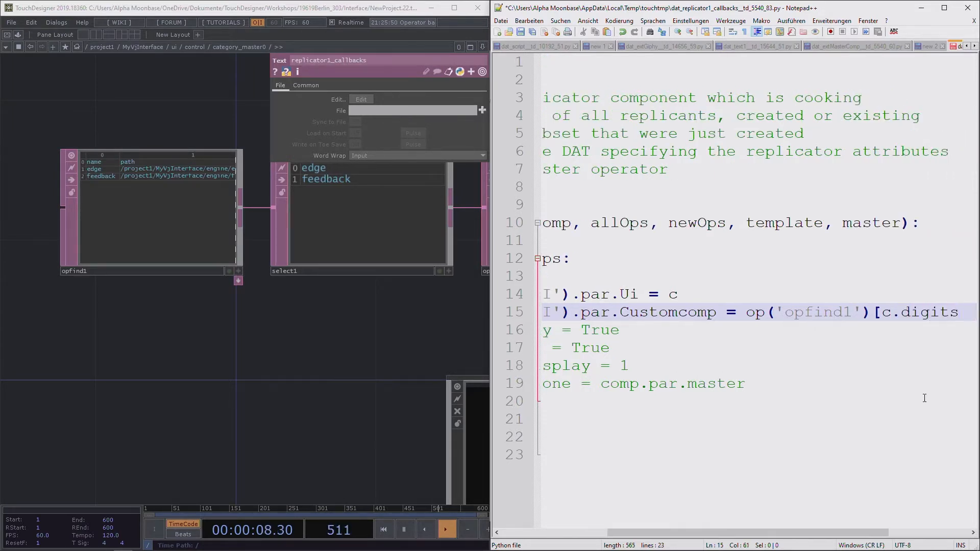
text(,)
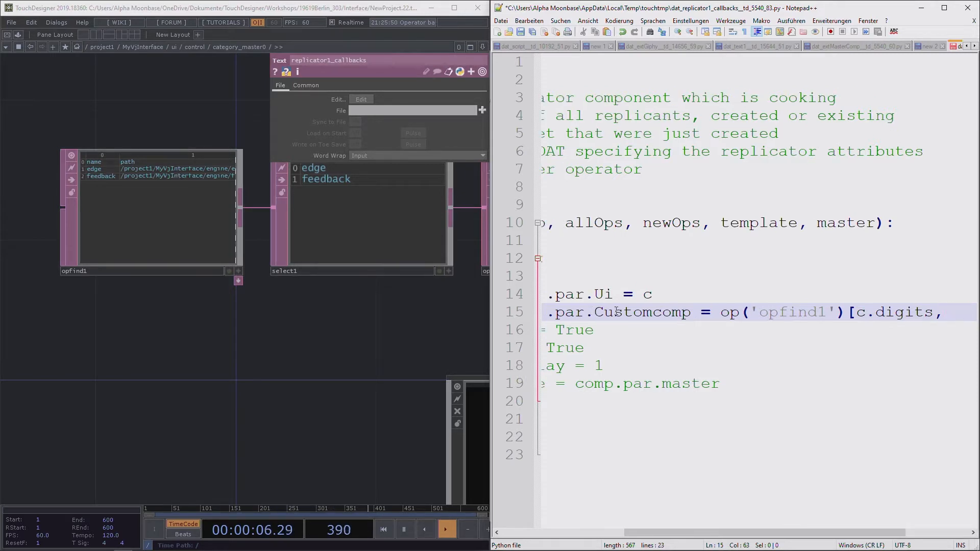
text(1])
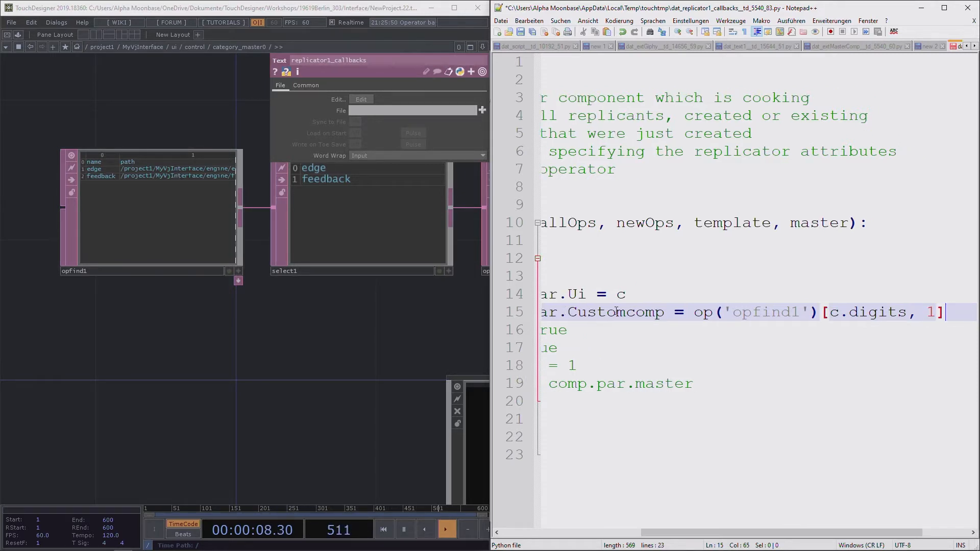
ctrl+scroll(753, 364, down, 1)
ctrl+scroll(754, 363, down, 1)
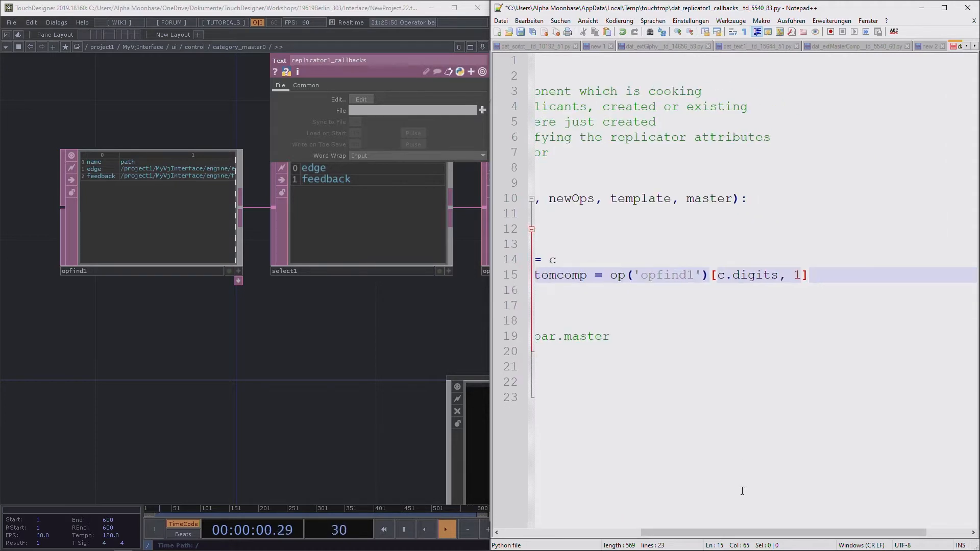
drag(742, 533, 635, 535)
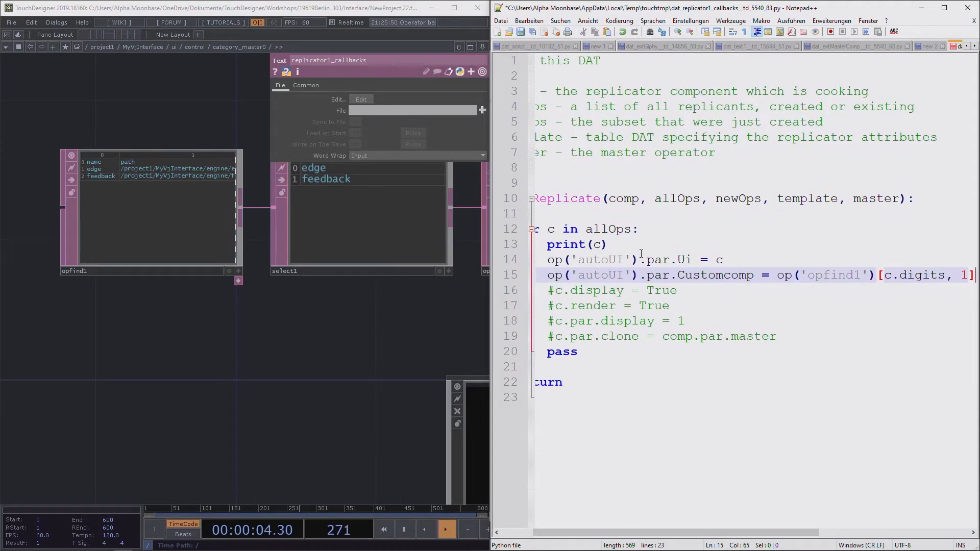
Step: Add the line op('autoUI').par.Createui.pulse() below the Customcomp assignment in the loop
key(Return)
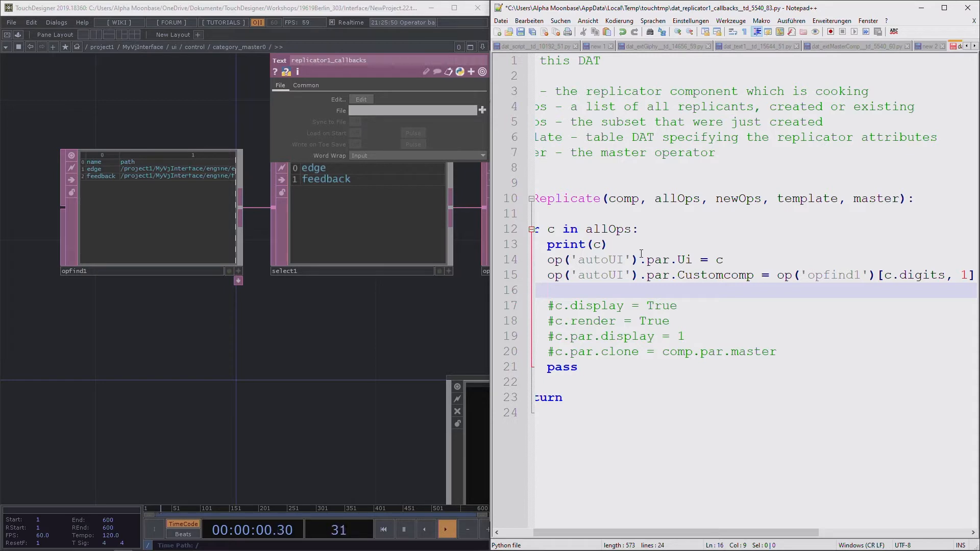
text(op()
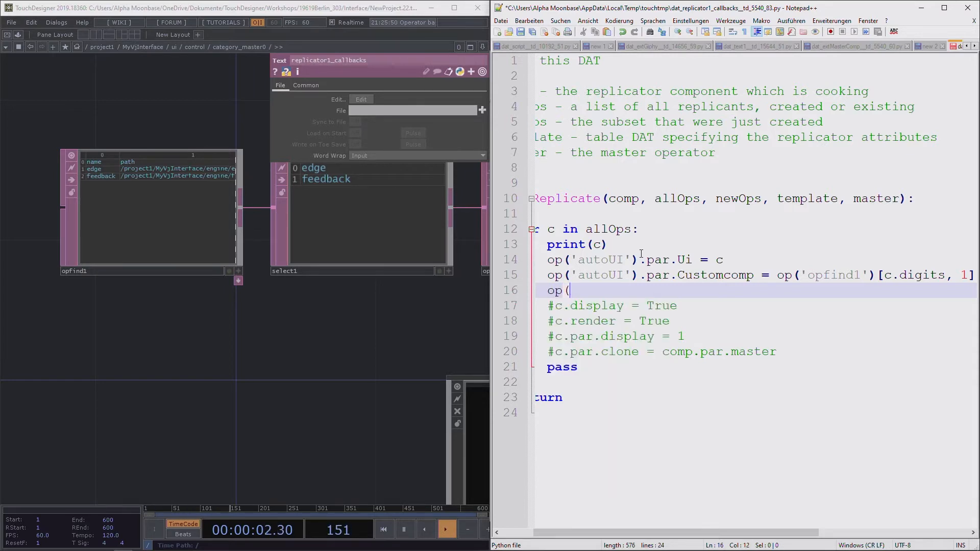
text('autoUI)
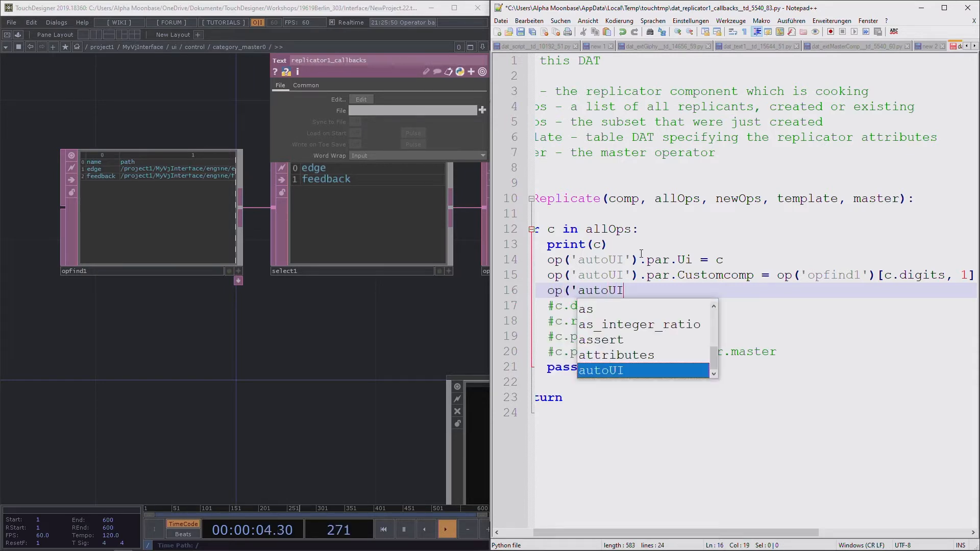
text('))
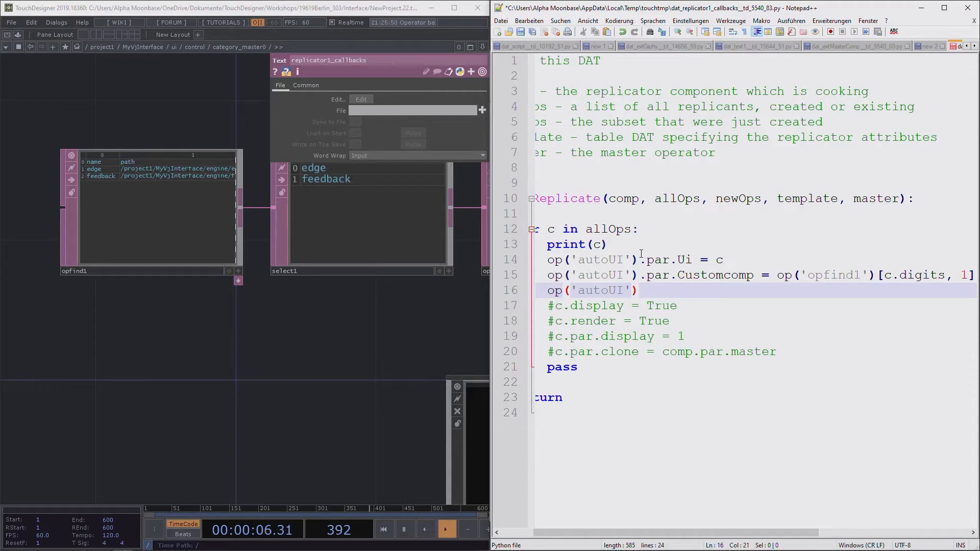
text(.par.Createui)
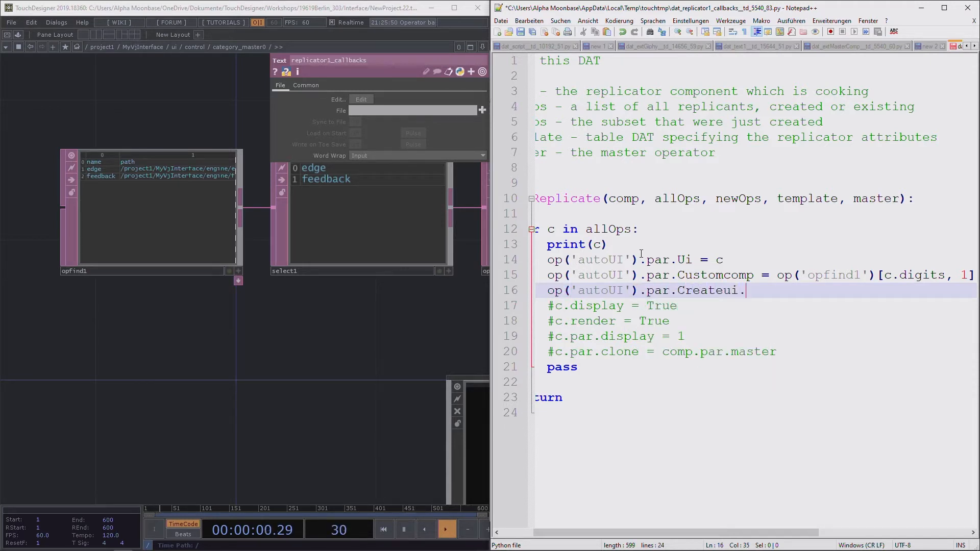
text(.pulse())
Step: Look up the script name of autoUI's Generate UI parameter and change Createui to Generateui in the pulse line
click(242, 352)
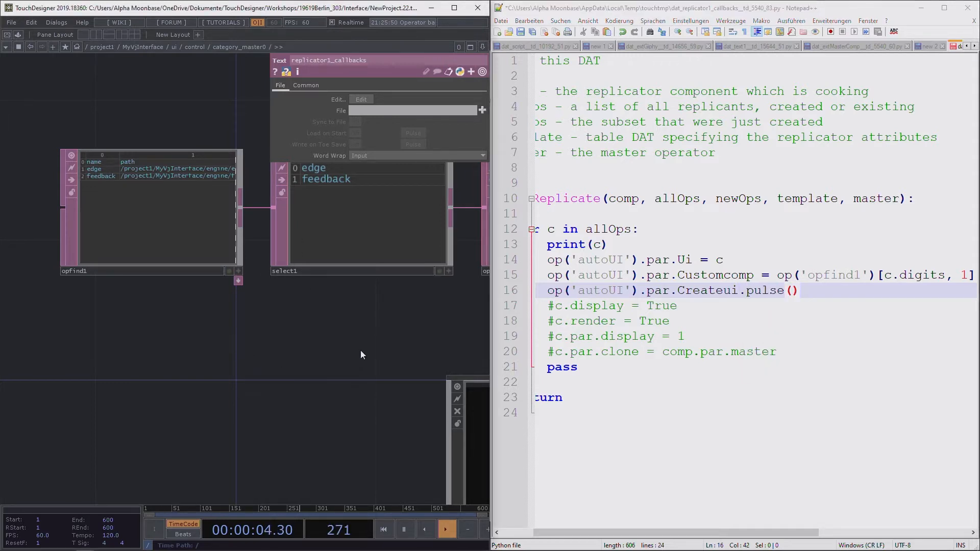
scroll(265, 344, down, 5)
click(309, 387)
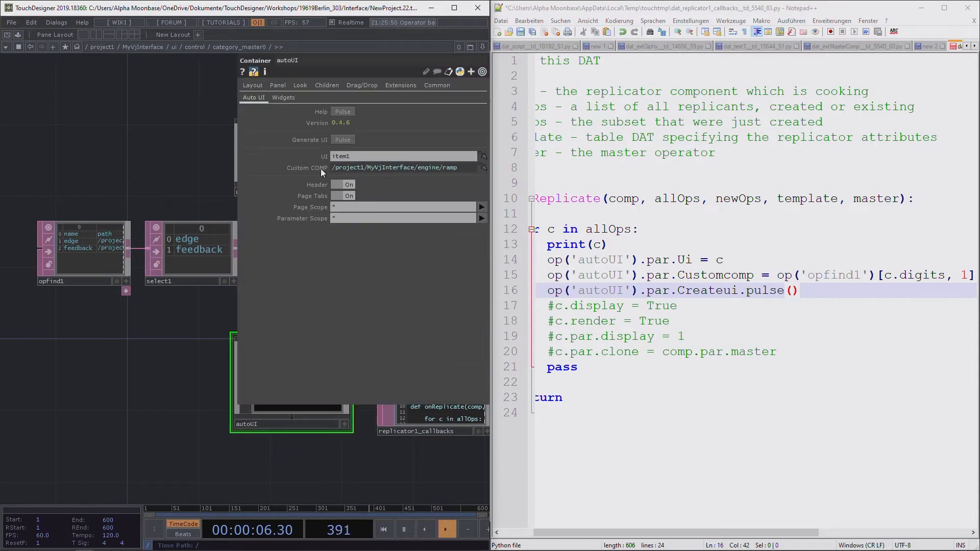
click(285, 139)
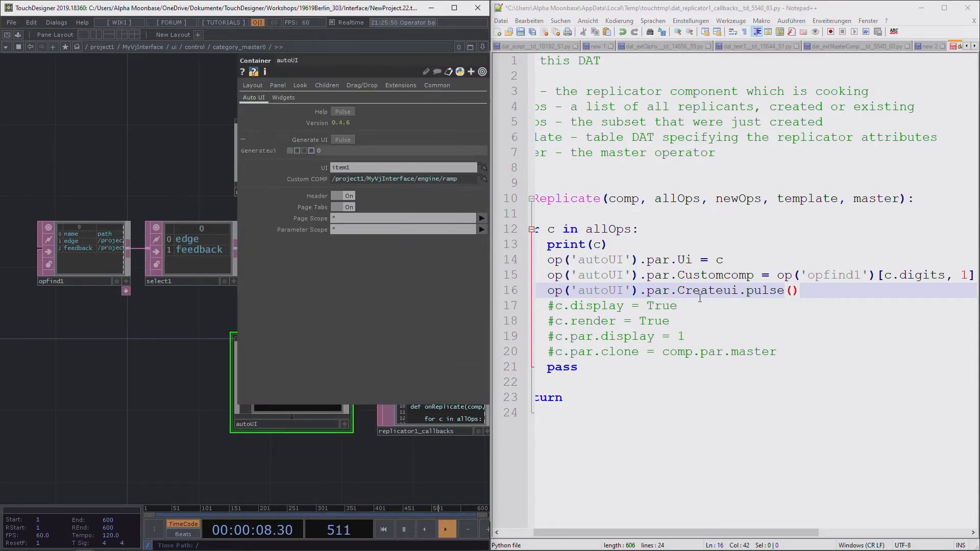
drag(679, 290, 721, 292)
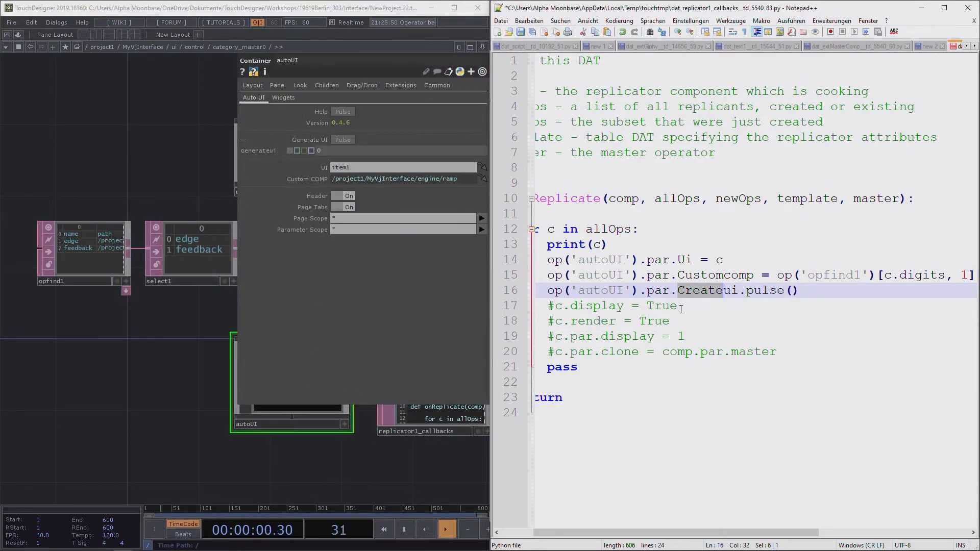
text(Generate)
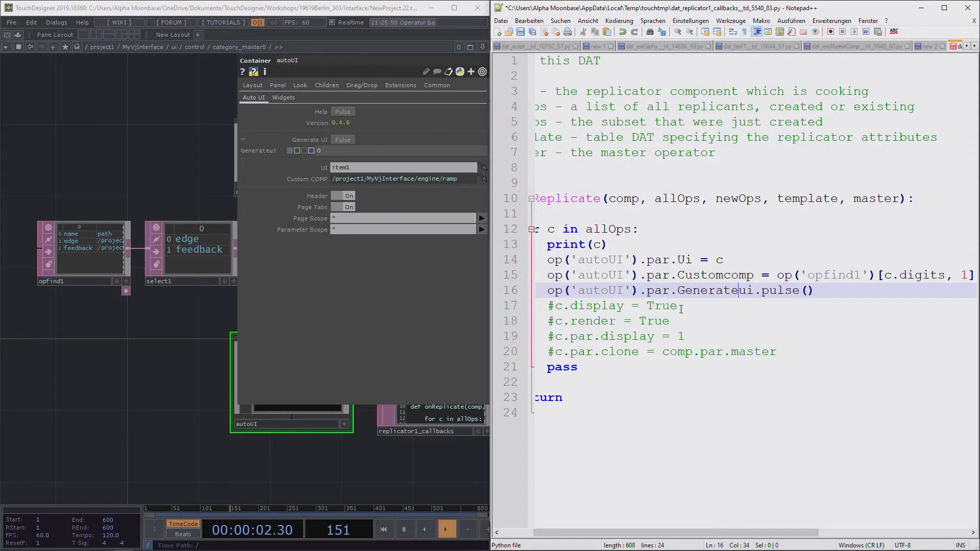
drag(181, 348, 175, 362)
key(p)
Step: Recreate all operators of replicator1 from its parameters
scroll(188, 354, up, 3)
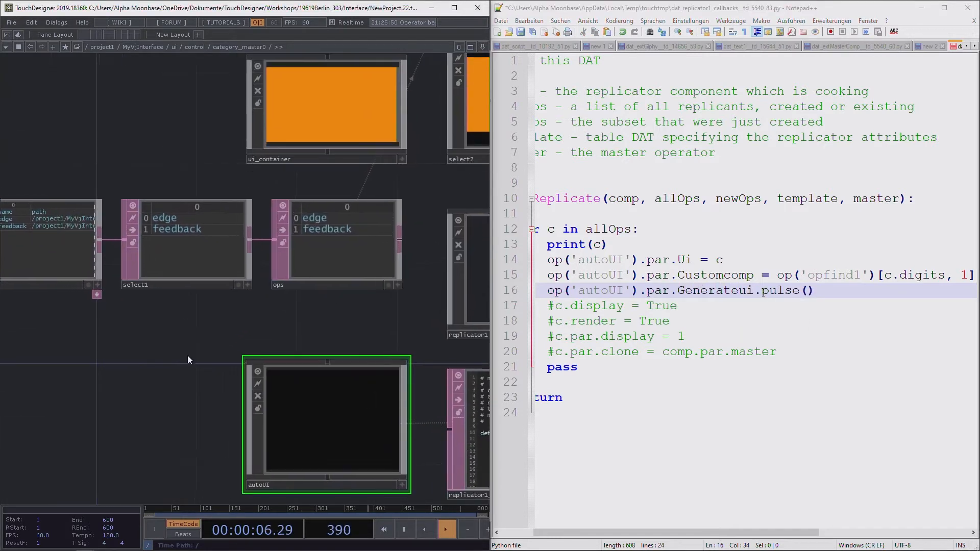
drag(226, 339, 298, 355)
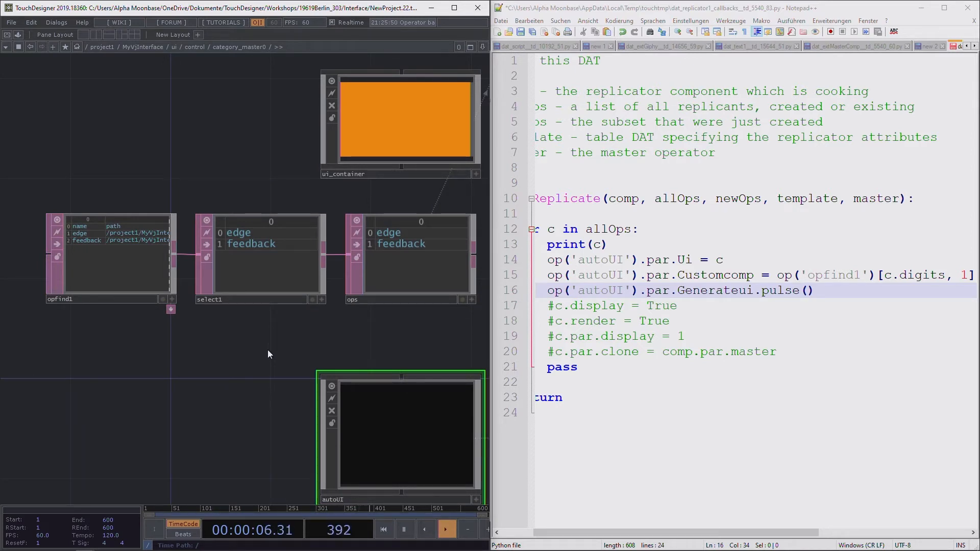
scroll(276, 347, down, 3)
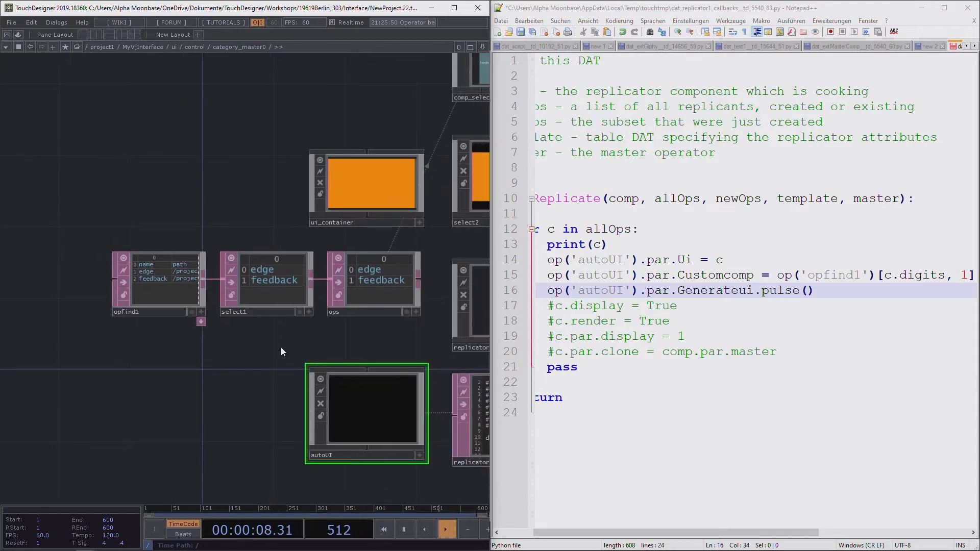
scroll(280, 347, up, 2)
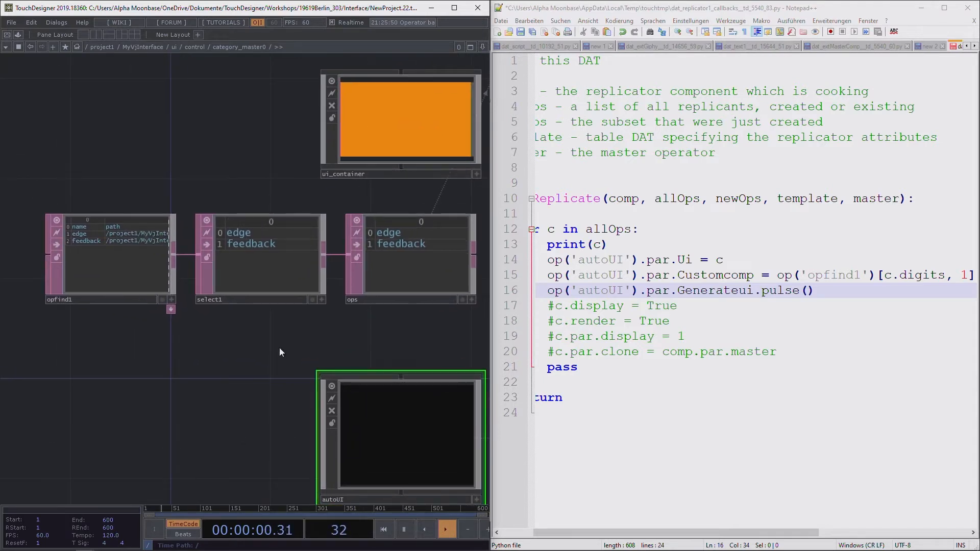
scroll(281, 347, down, 3)
drag(311, 340, 231, 333)
key(p)
key(p)
click(399, 309)
key(p)
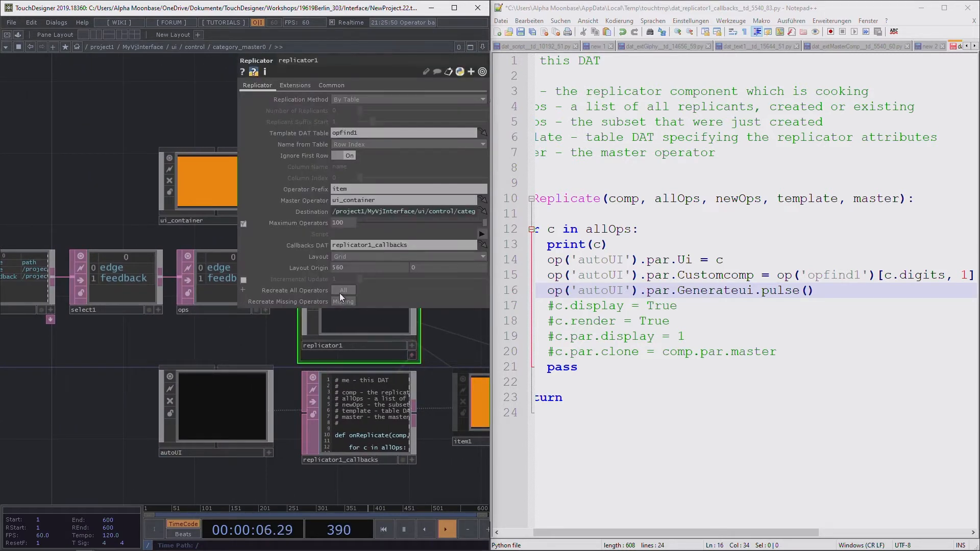
click(346, 292)
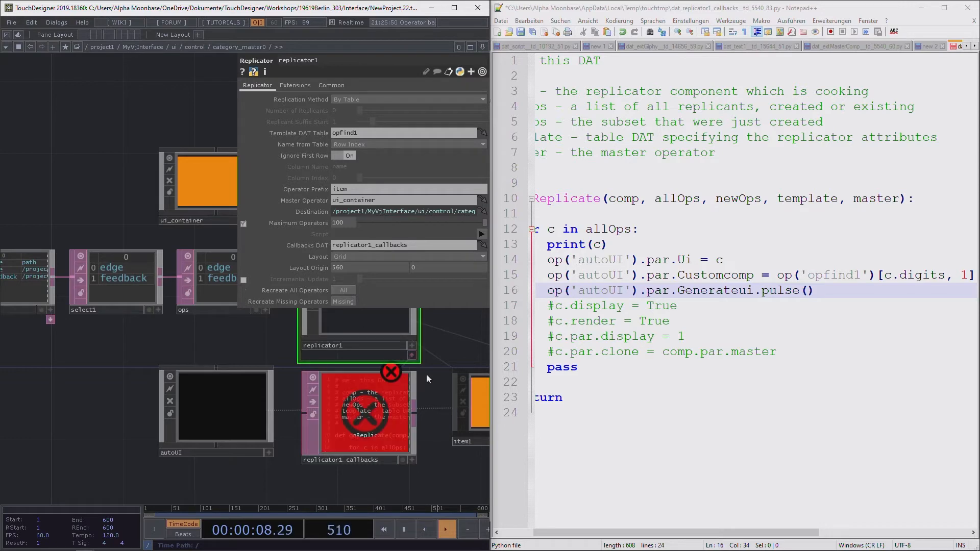
Step: Examine the script error on replicator1_callbacks and compare it with the Customcomp assignment on line 15 in the external editor
scroll(428, 412, up, 5)
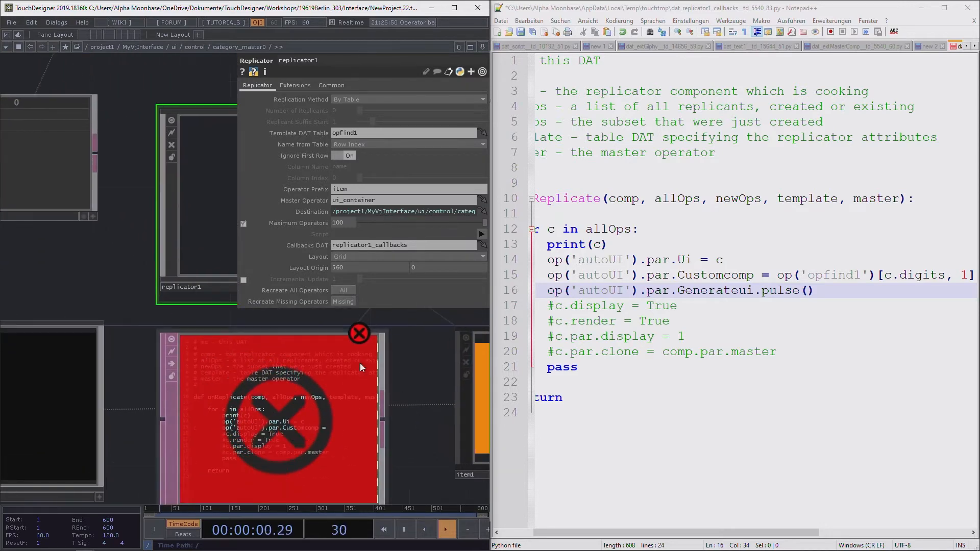
click(358, 335)
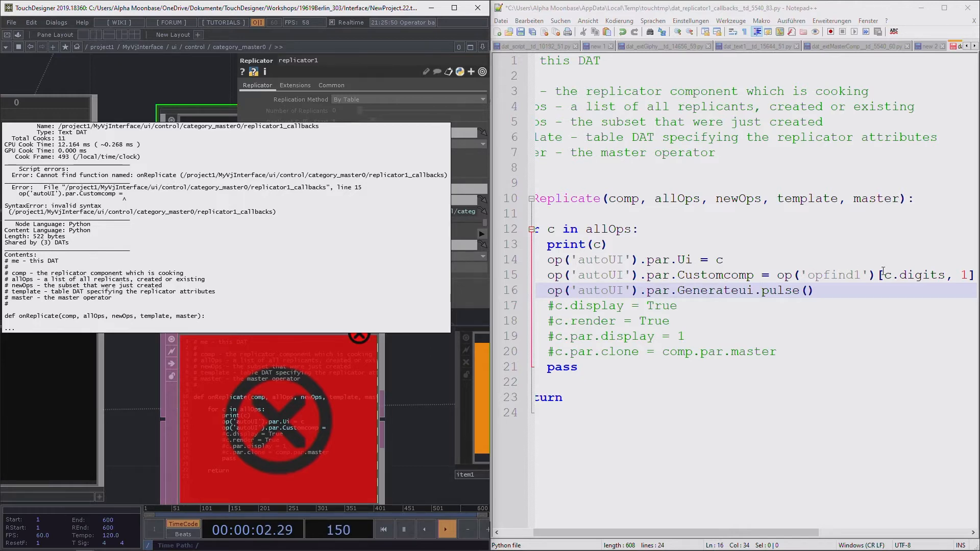
double_click(920, 277)
click(942, 289)
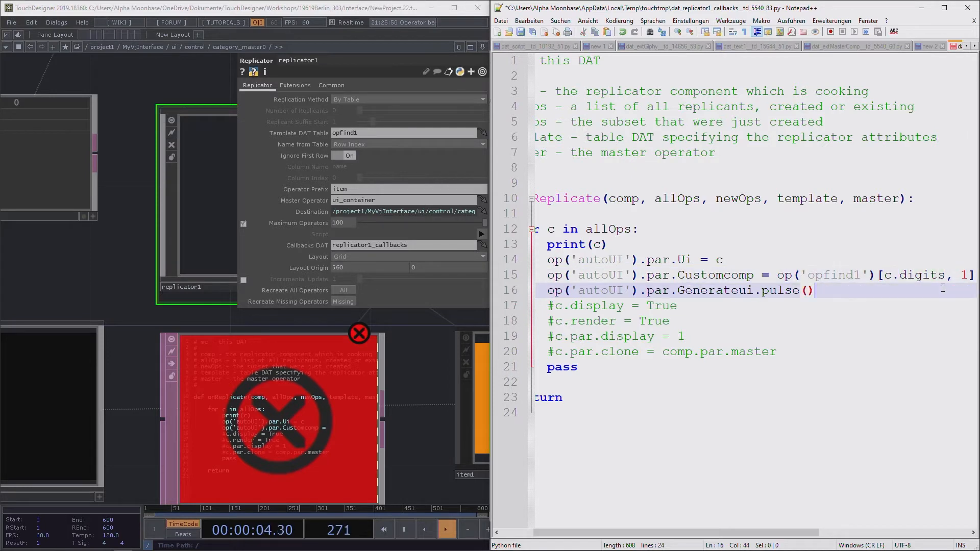
click(750, 261)
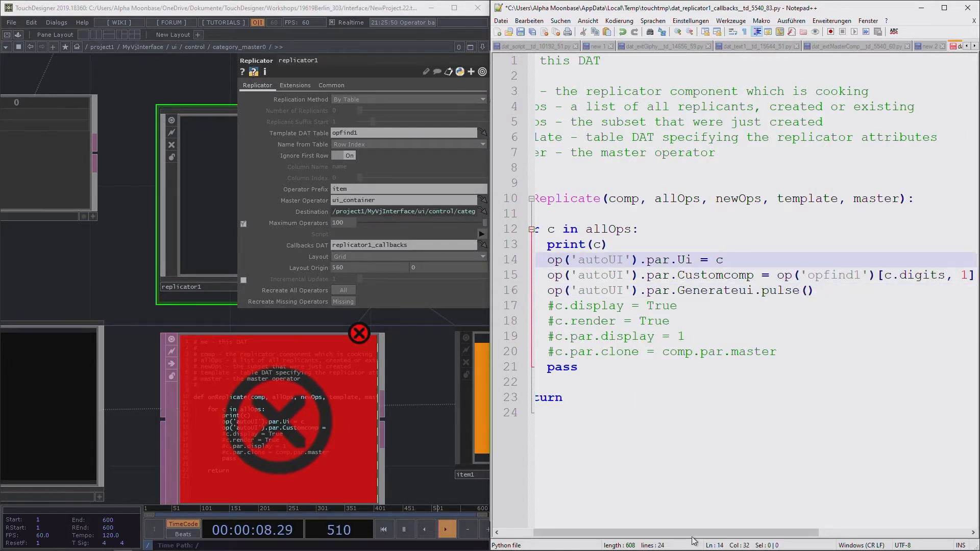
mouse_move(695, 532)
mouse_down()
mouse_move(755, 533)
mouse_move(704, 533)
mouse_up()
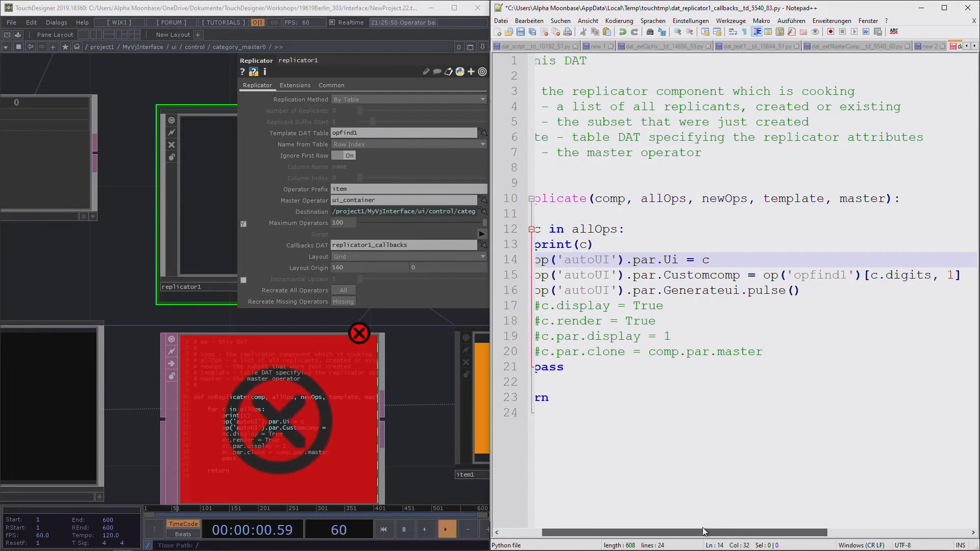
double_click(744, 275)
drag(686, 534, 675, 535)
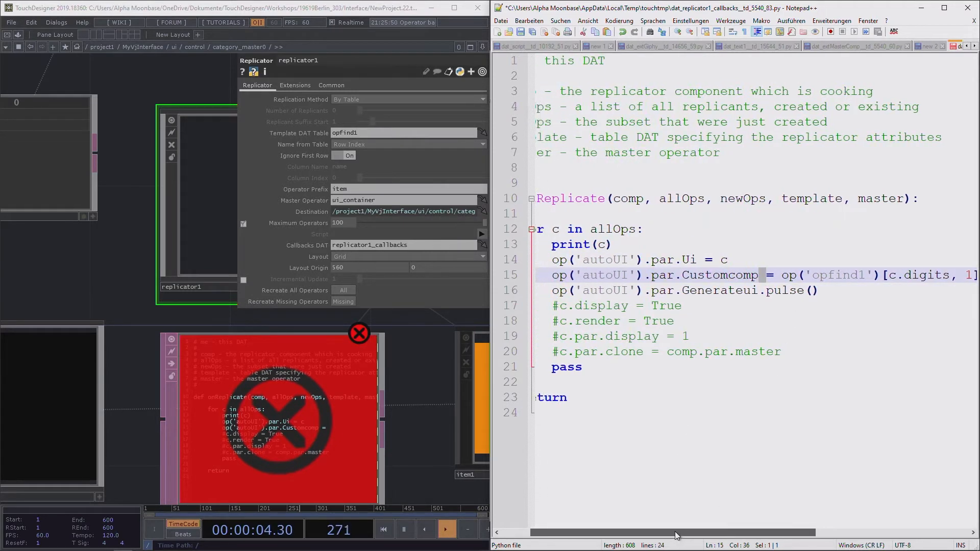
click(363, 330)
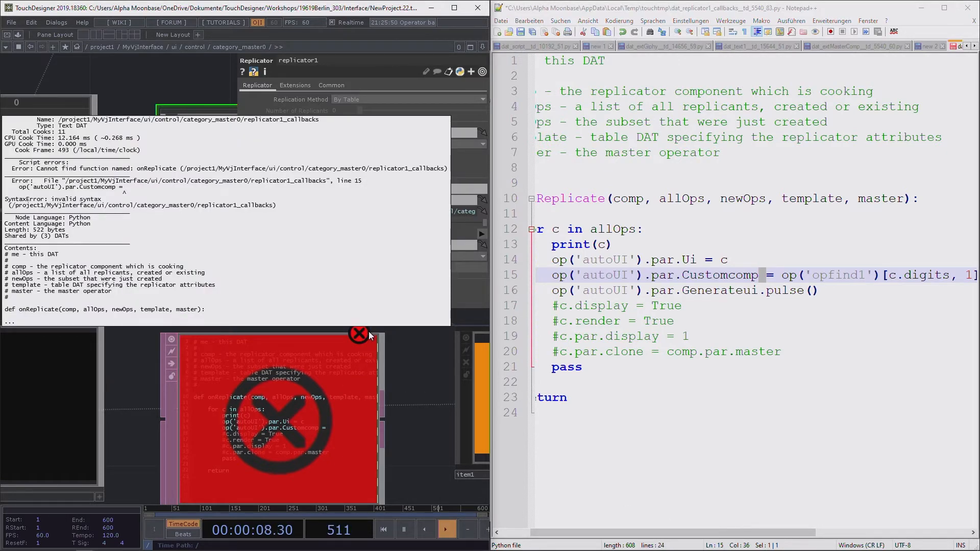
click(758, 275)
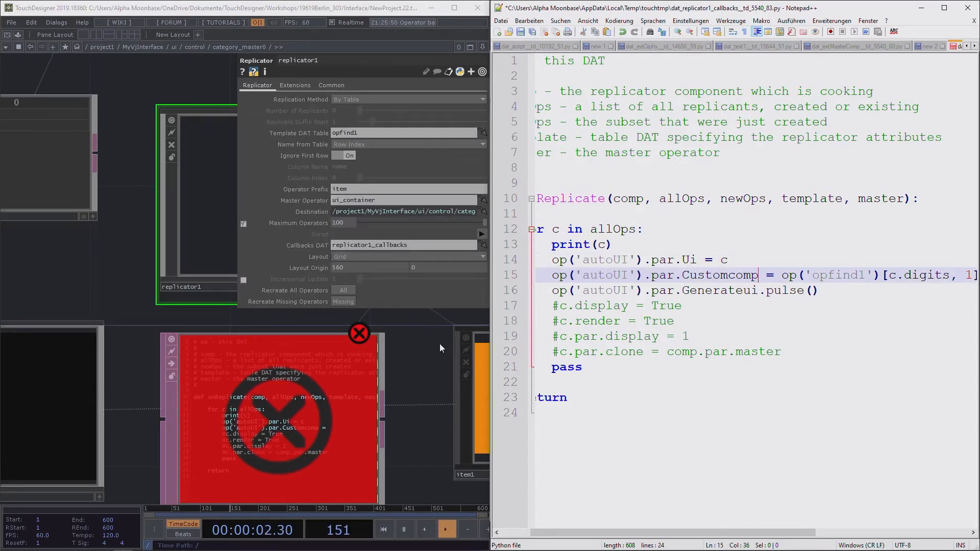
click(358, 333)
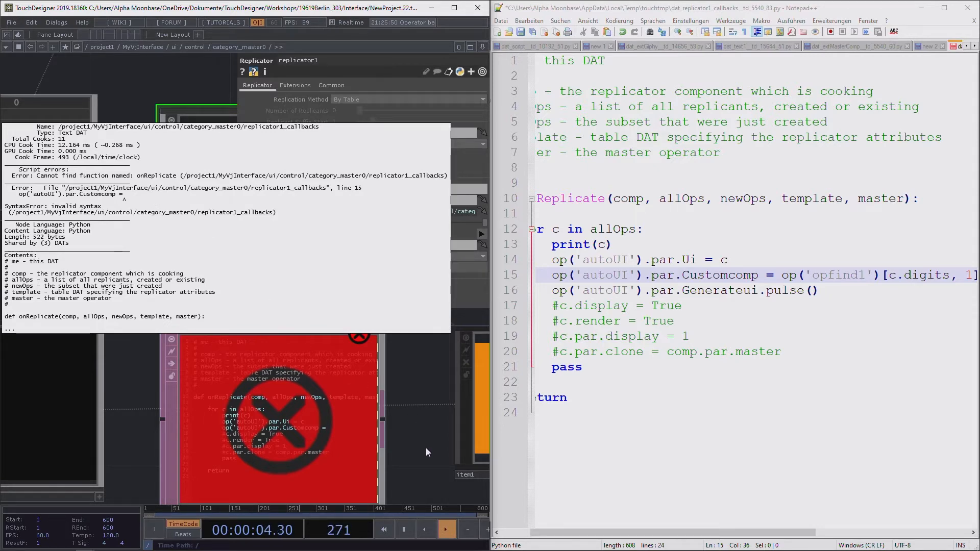
scroll(417, 442, down, 2)
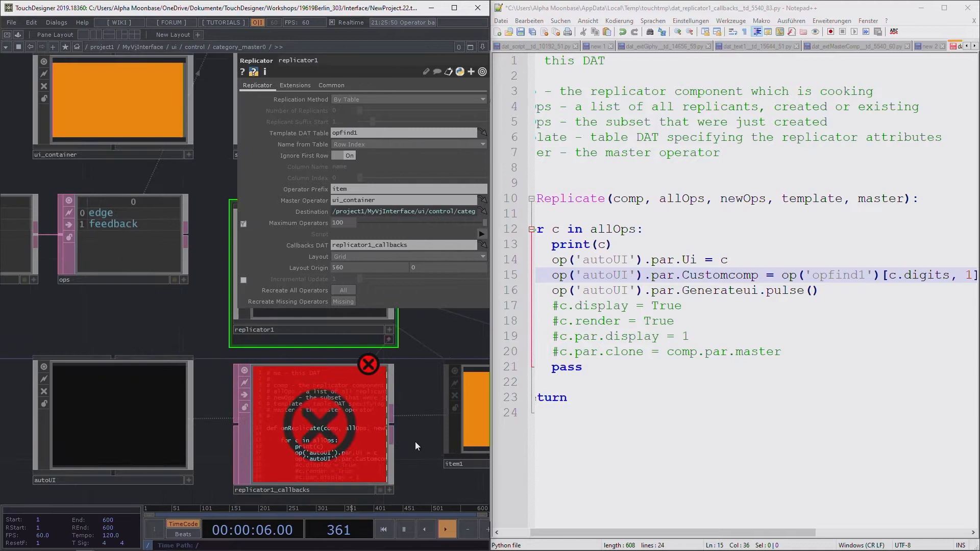
Step: Check the Customcomp assignment on line 15 against autoUI's Custom COMP parameter and save the callbacks script
click(151, 403)
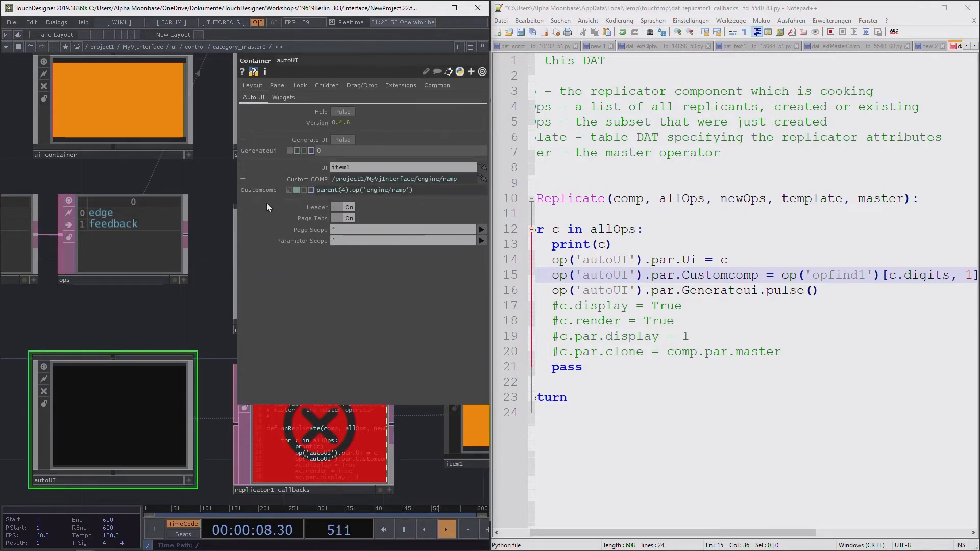
click(683, 276)
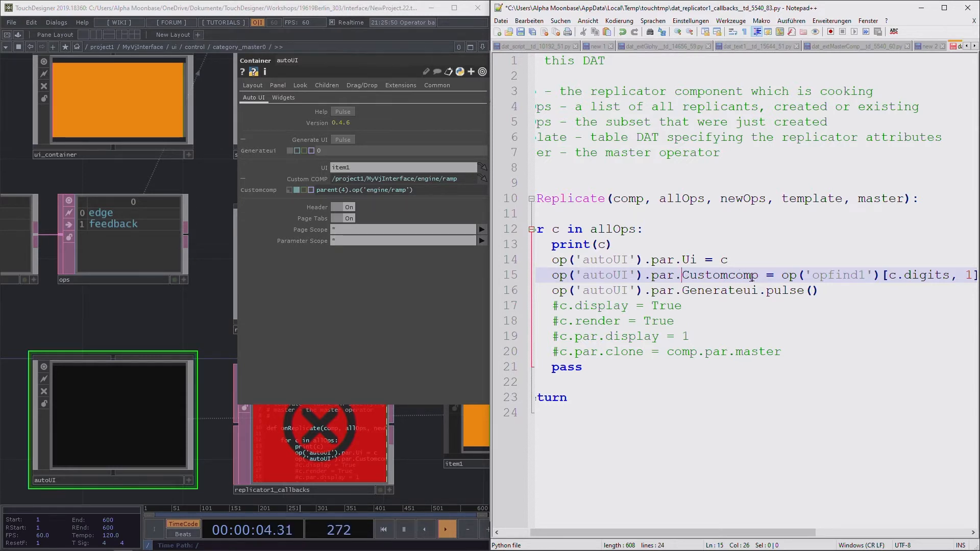
click(781, 276)
drag(975, 279, 977, 279)
drag(827, 533, 969, 533)
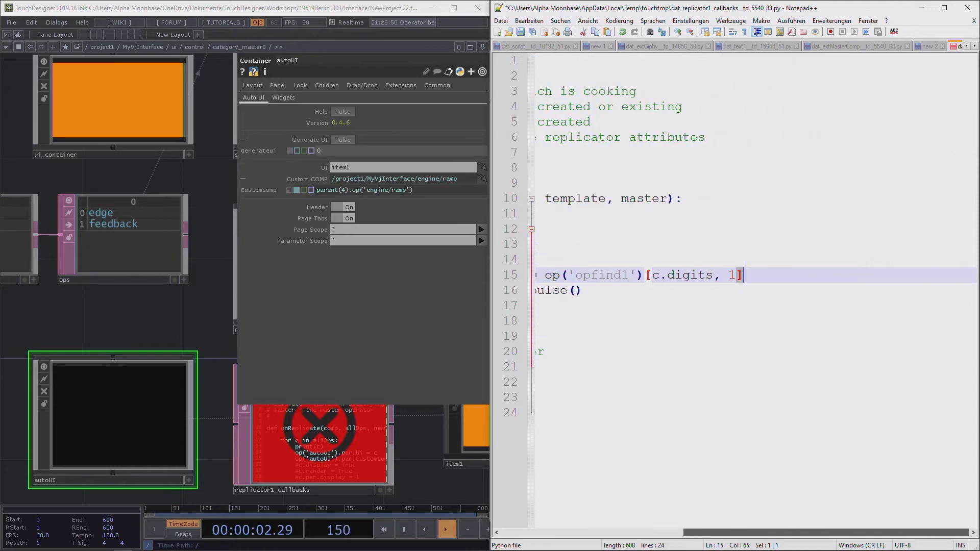
click(765, 276)
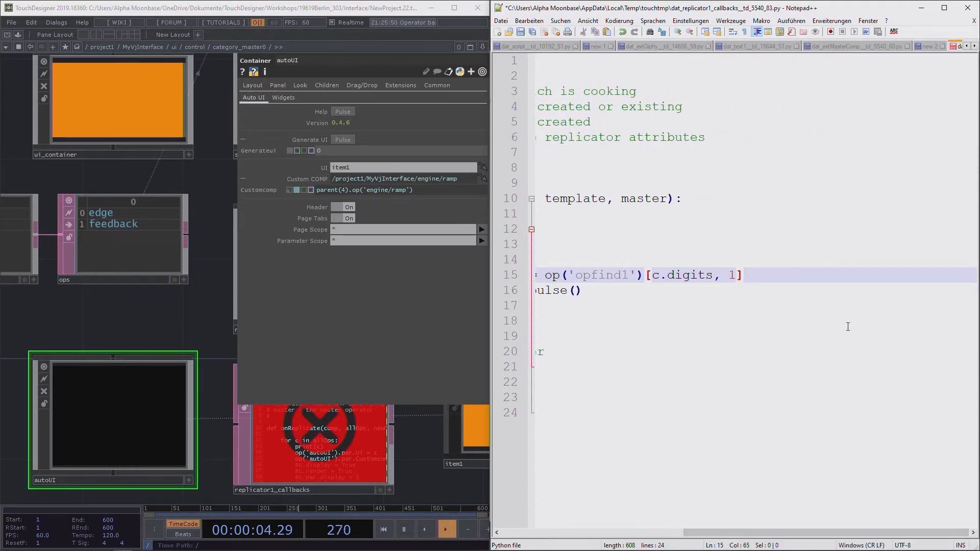
key(Delete)
key(Return)
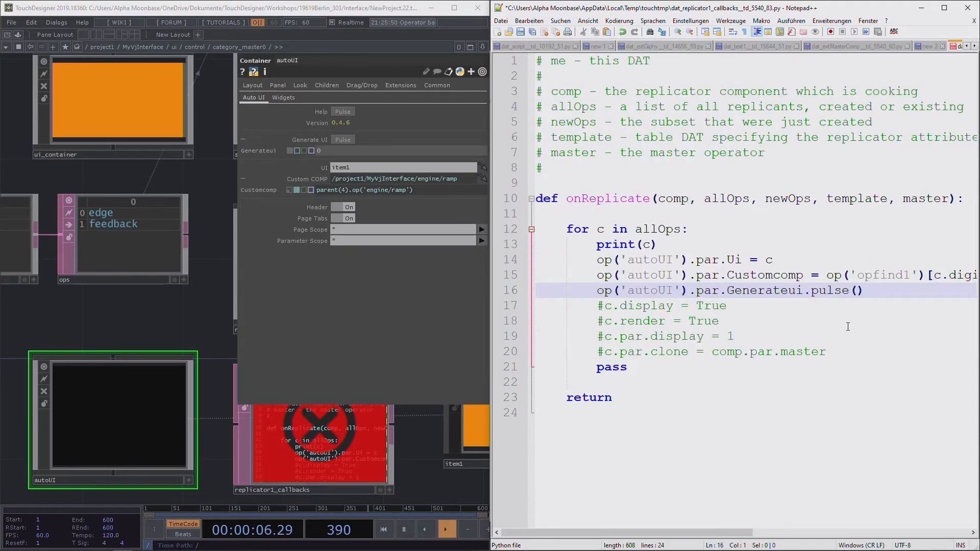
key(ctrl+s)
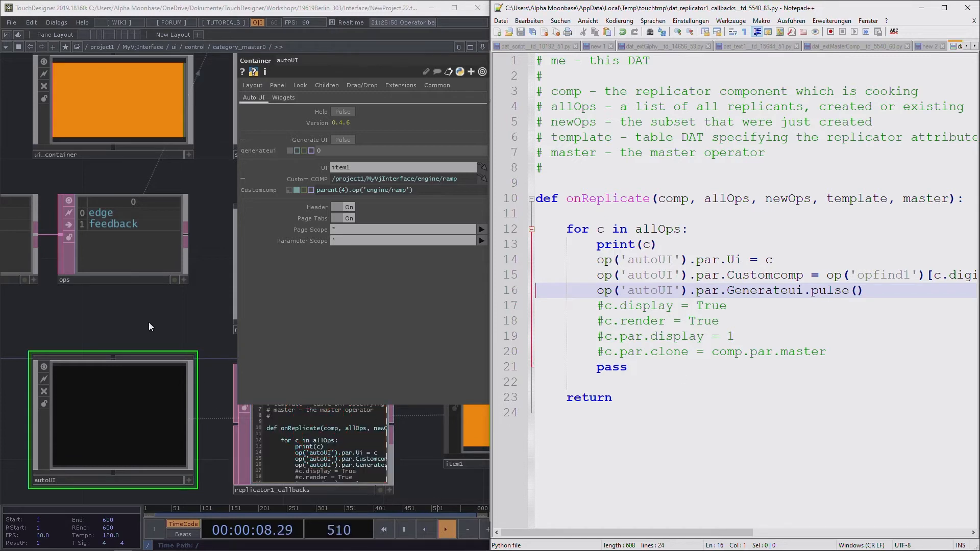
Step: Recreate all operators of replicator1 with the saved callbacks script and inspect the replicated item1 container
drag(219, 293, 79, 297)
click(232, 297)
click(351, 290)
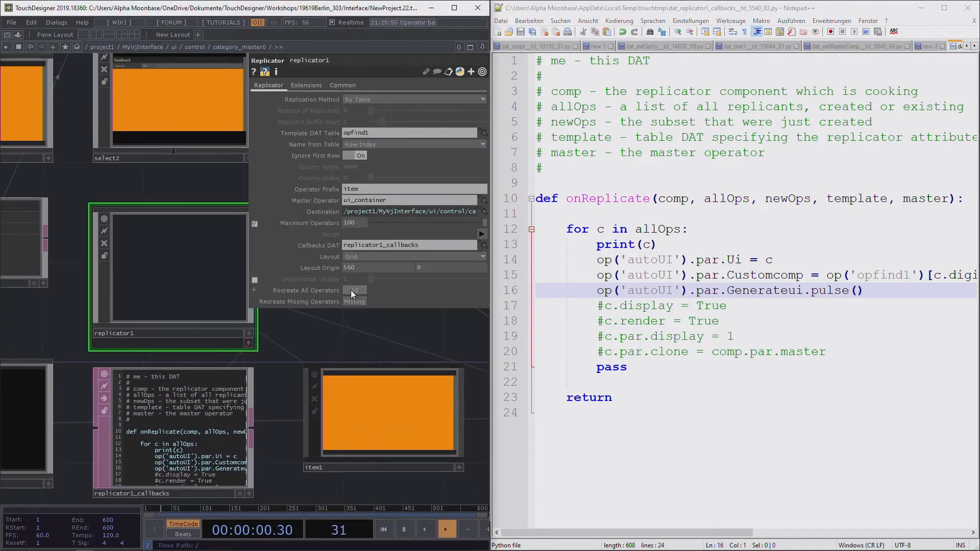
scroll(375, 363, down, 3)
drag(391, 334, 336, 364)
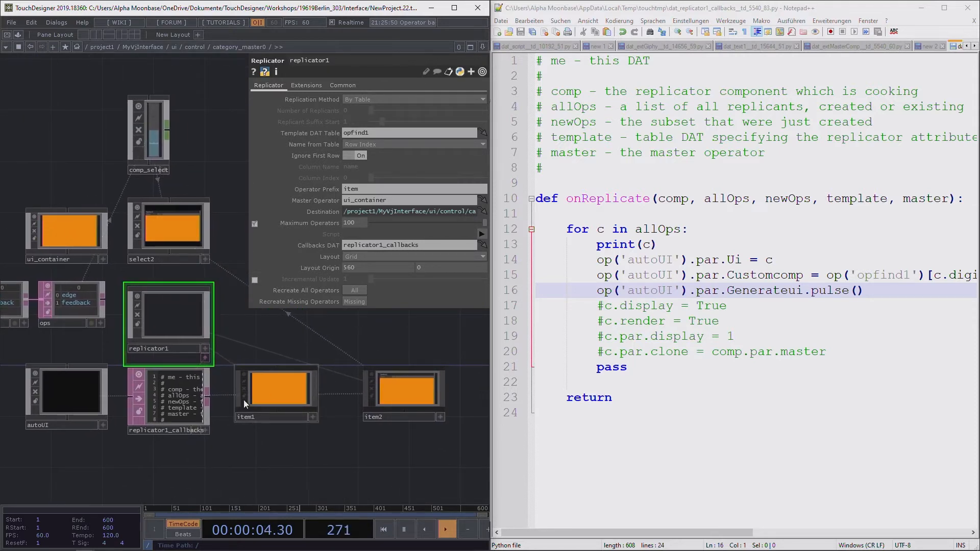
scroll(130, 370, up, 3)
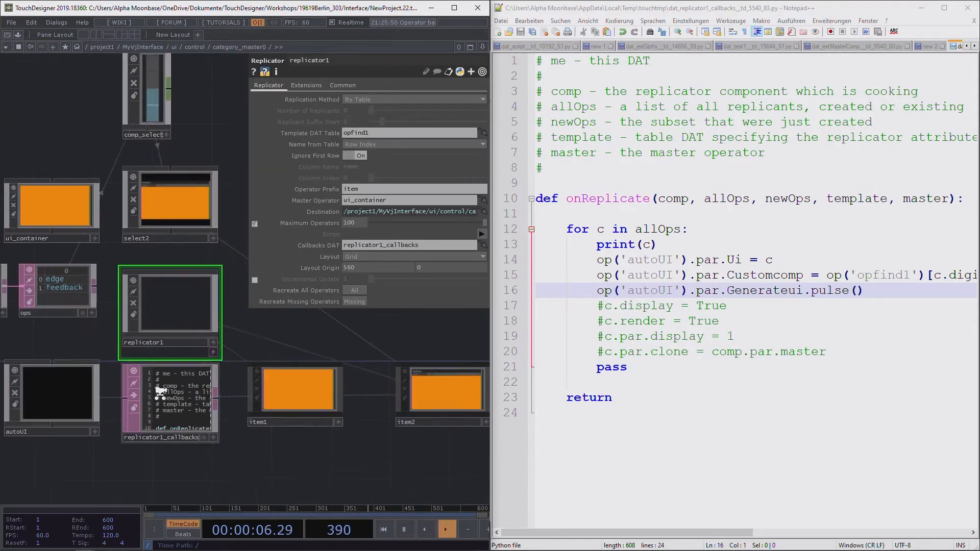
click(391, 394)
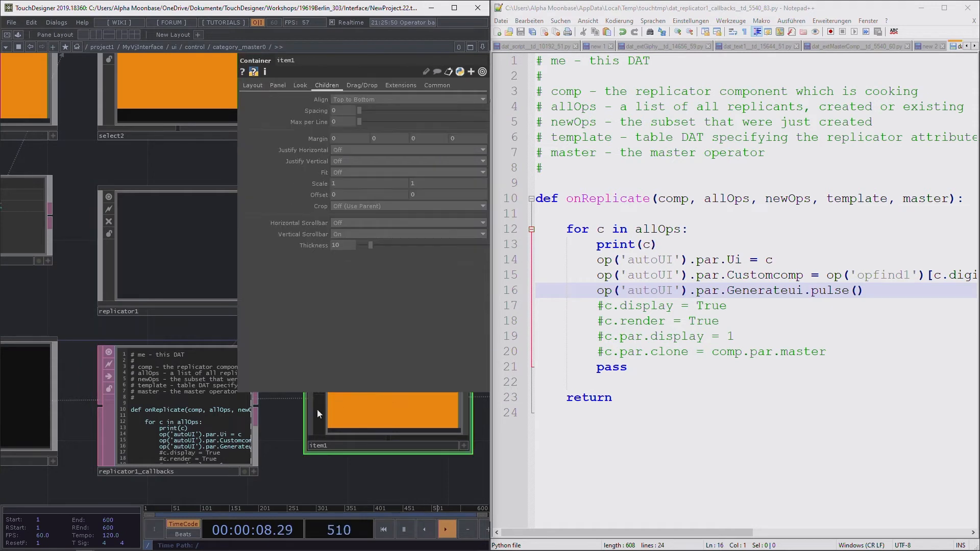
Step: Read the callback script's output in the Textport, clear it and close the window
drag(68, 310, 157, 325)
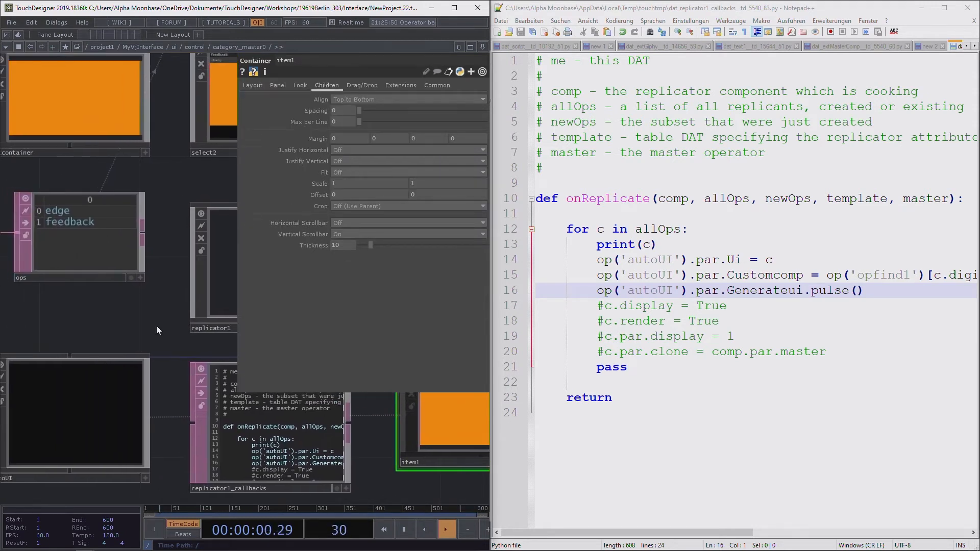
click(47, 22)
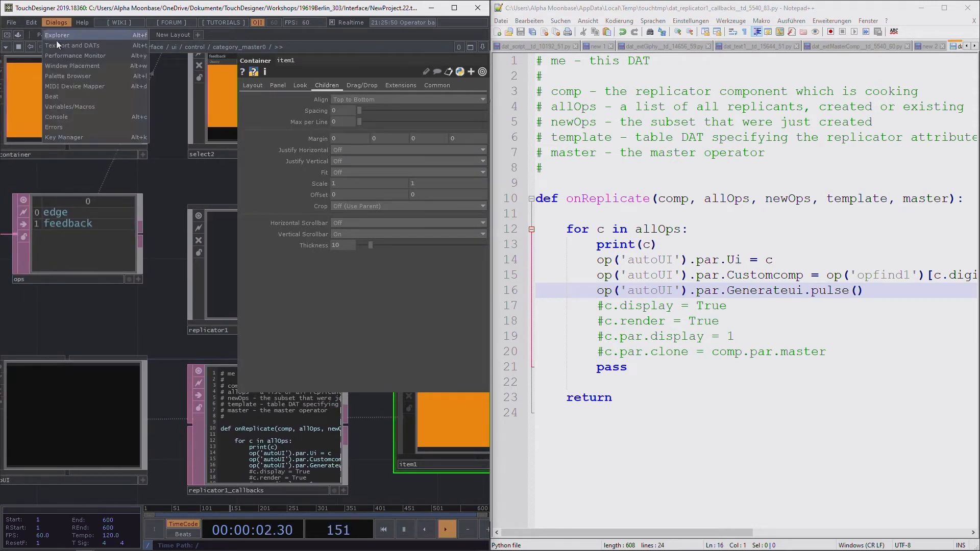
click(68, 46)
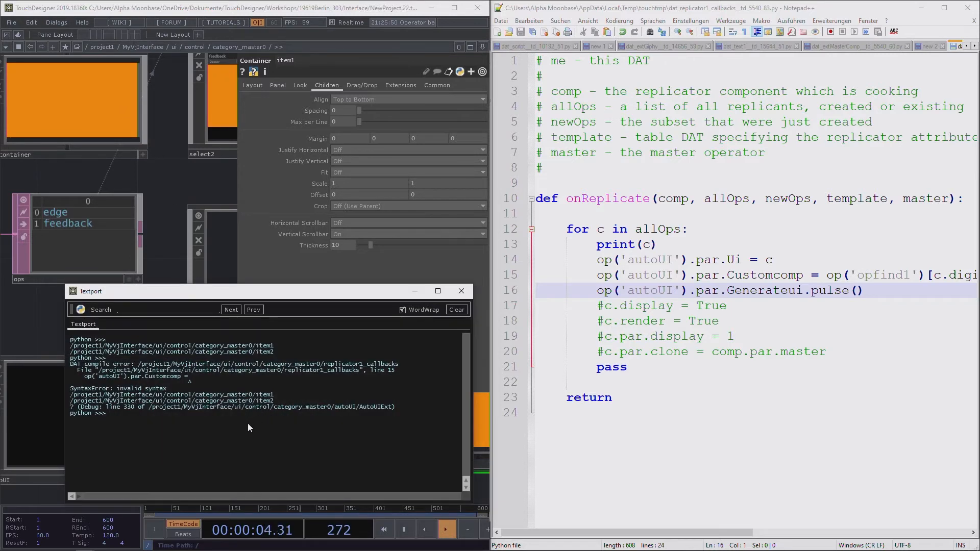
click(456, 310)
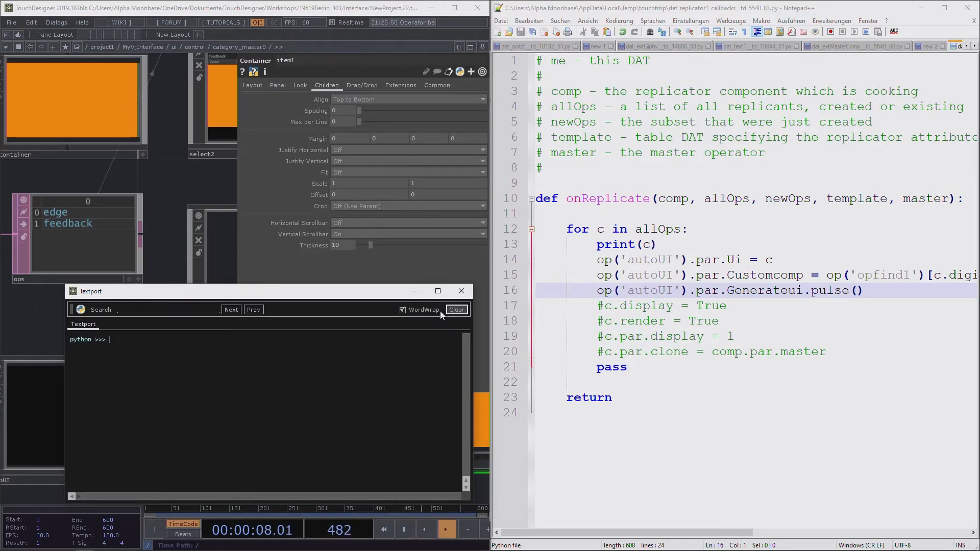
click(460, 291)
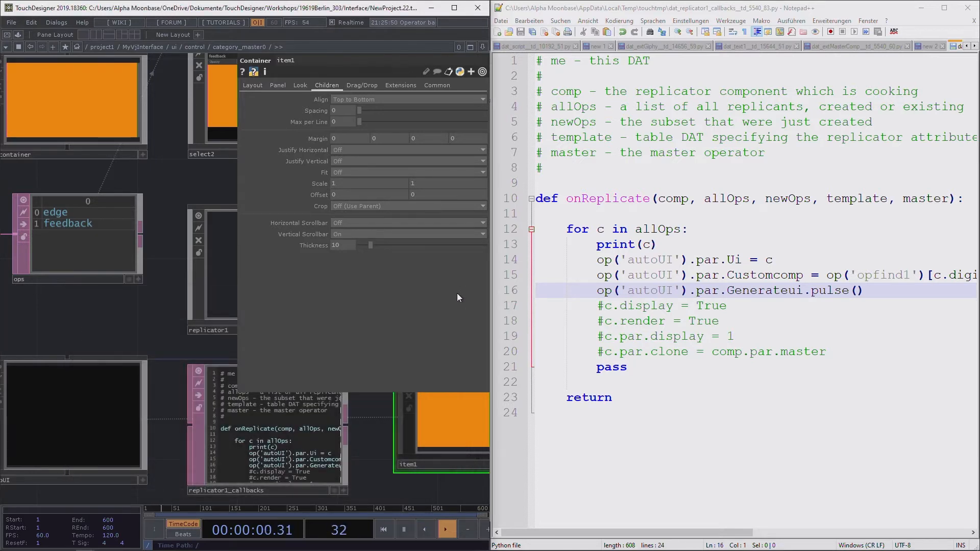
Step: Recreate all of replicator1's operators once more and compare the item1 and item2 containers
scroll(99, 350, down, 3)
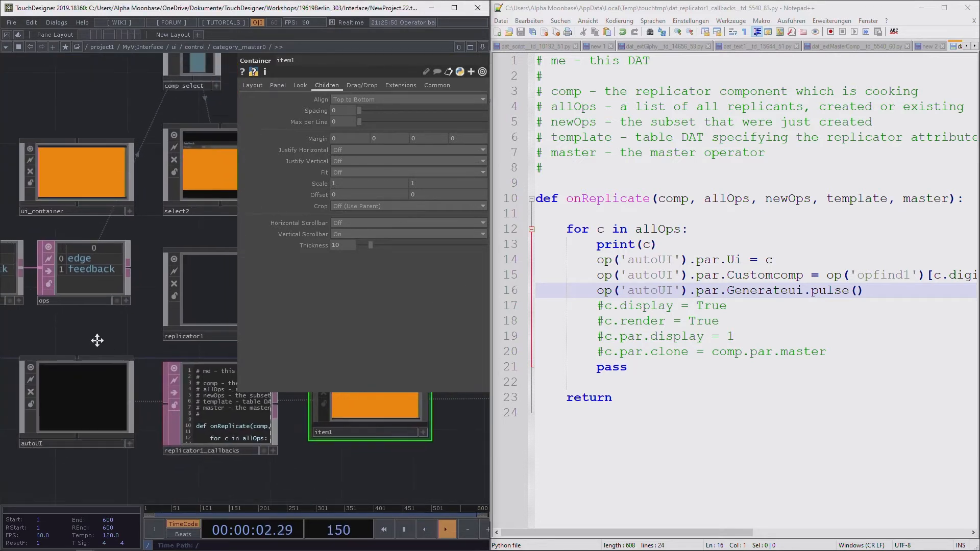
drag(97, 340, 22, 349)
click(135, 310)
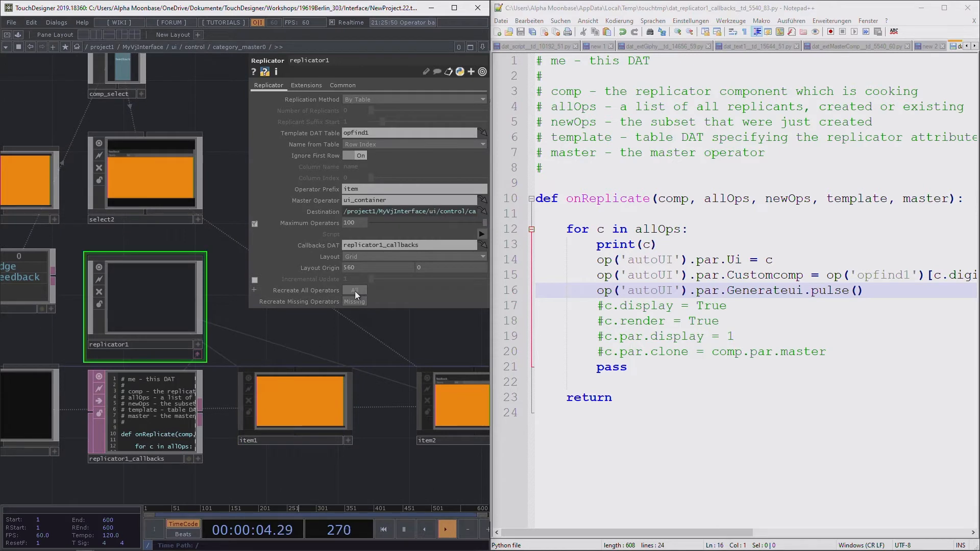
drag(303, 412, 235, 414)
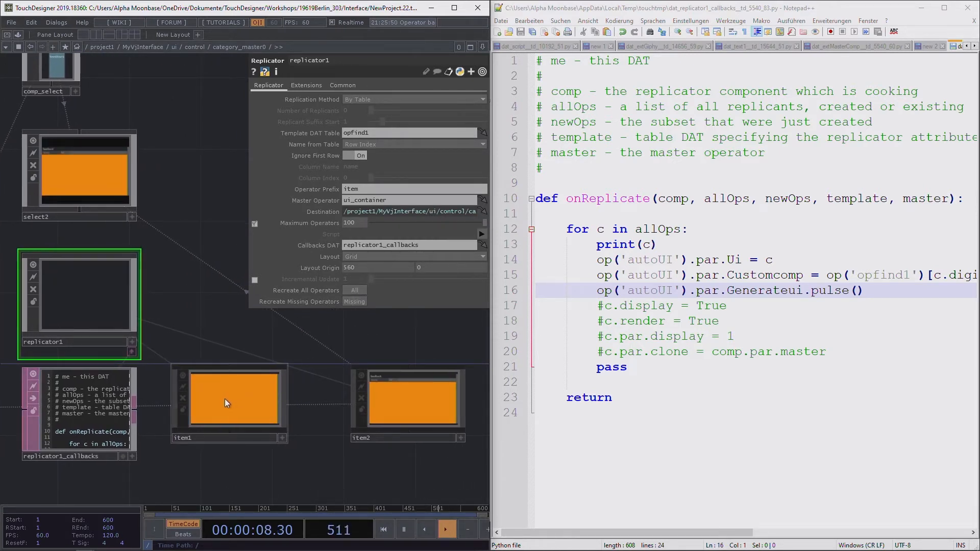
click(227, 399)
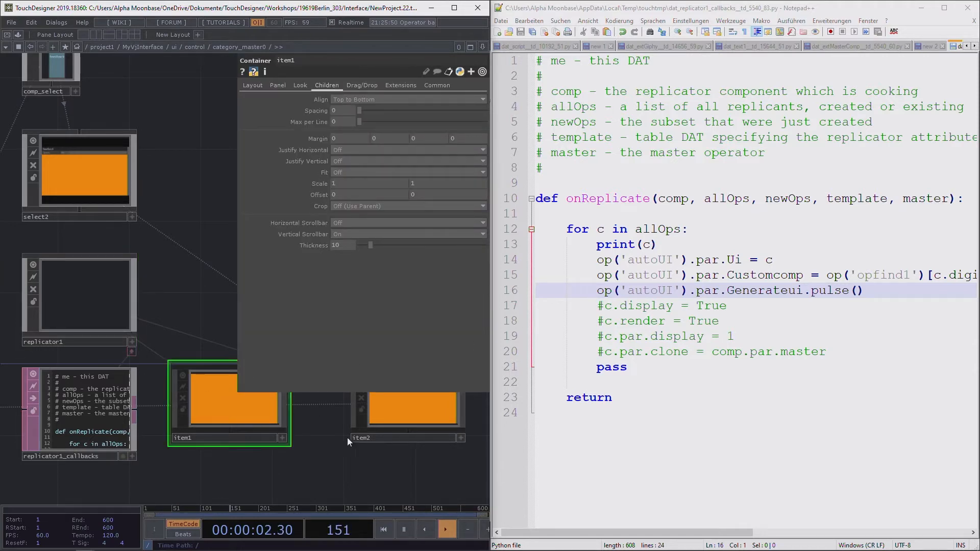
drag(382, 463, 366, 473)
drag(308, 411, 293, 431)
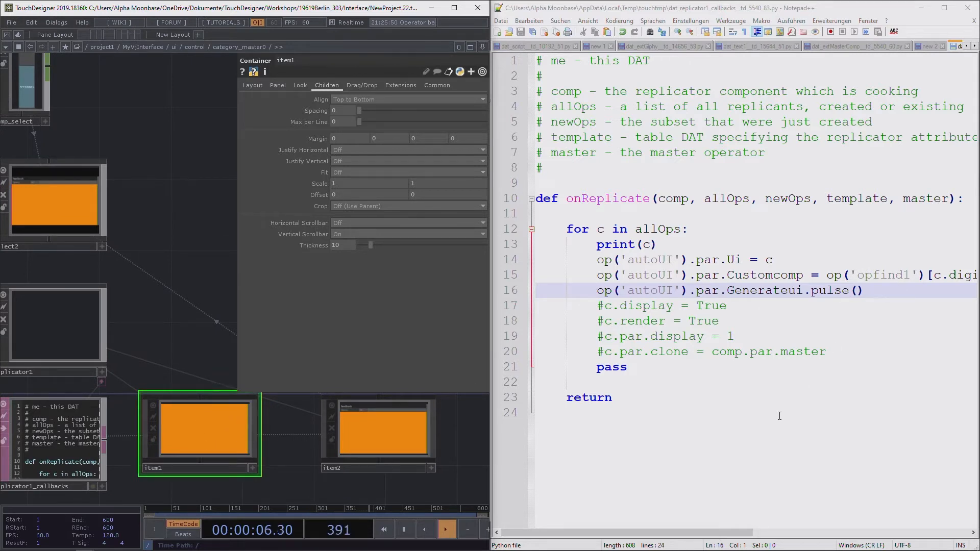
Step: Hide the parameter window and examine the Generateui.pulse() call on line 16 alongside the autoUI and replicated item operators
mouse_move(727, 533)
mouse_down()
mouse_move(763, 533)
mouse_move(741, 531)
mouse_up()
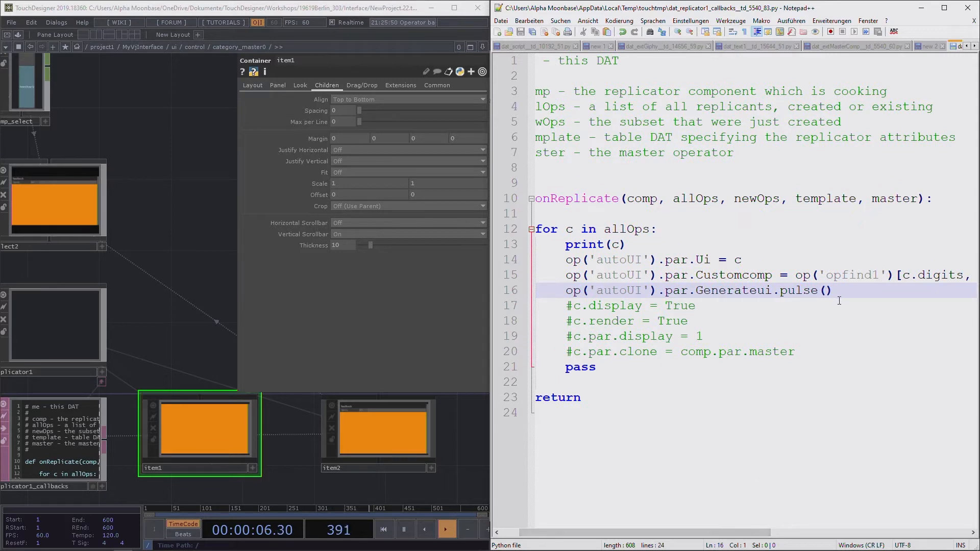
click(187, 240)
scroll(187, 244, up, 3)
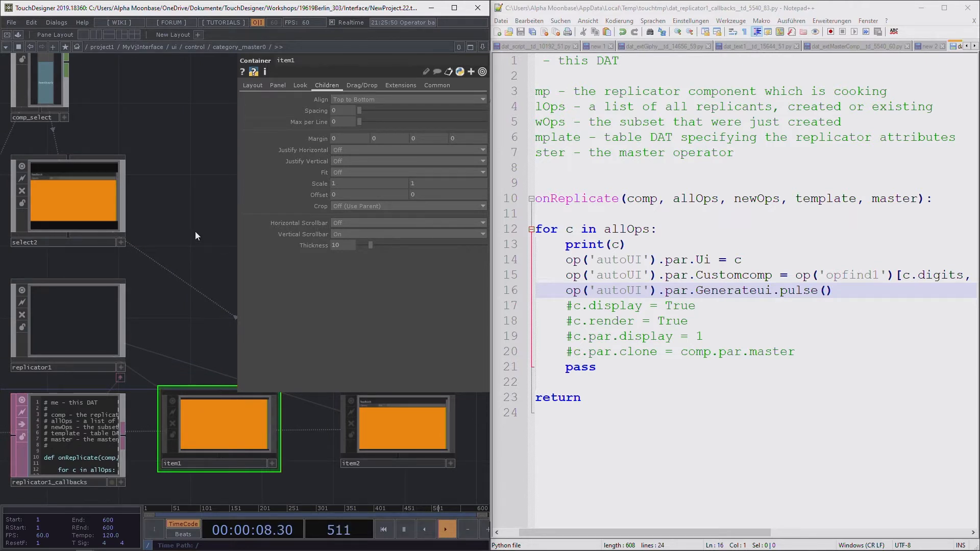
key(p)
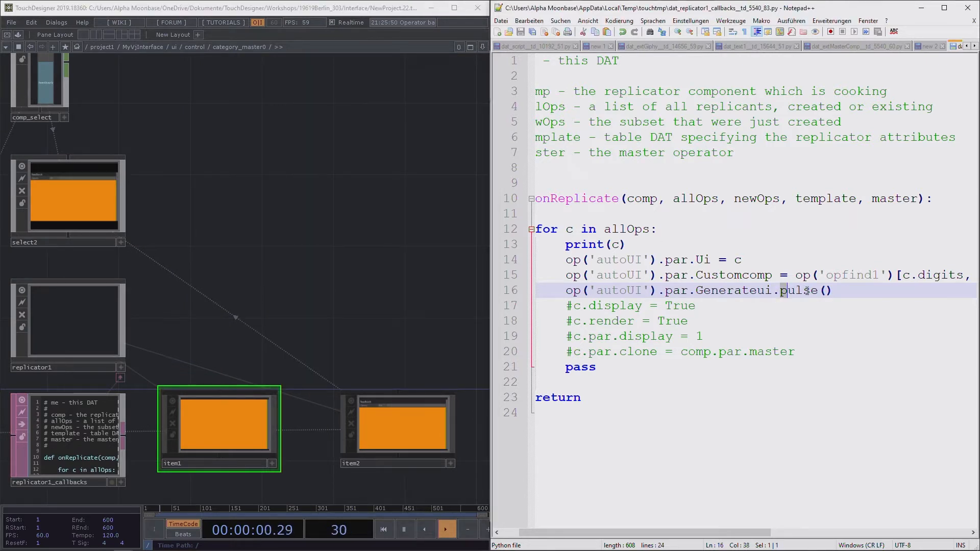
drag(780, 290, 833, 291)
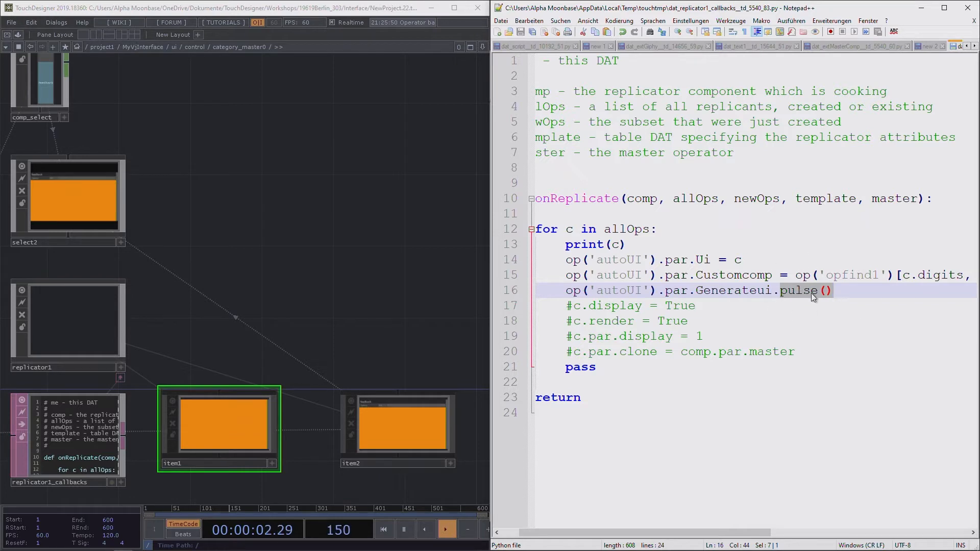
click(832, 292)
drag(286, 294, 314, 277)
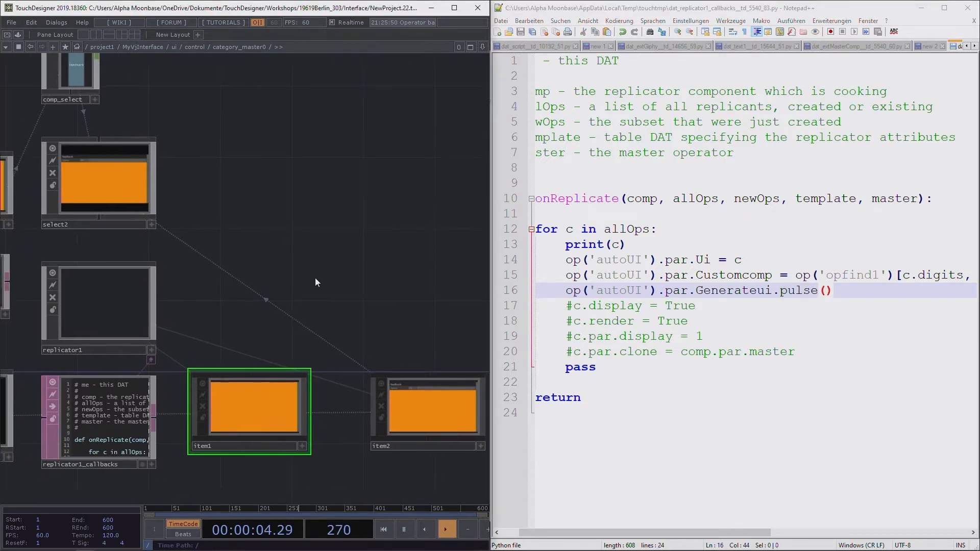
scroll(315, 278, down, 2)
scroll(314, 279, down, 3)
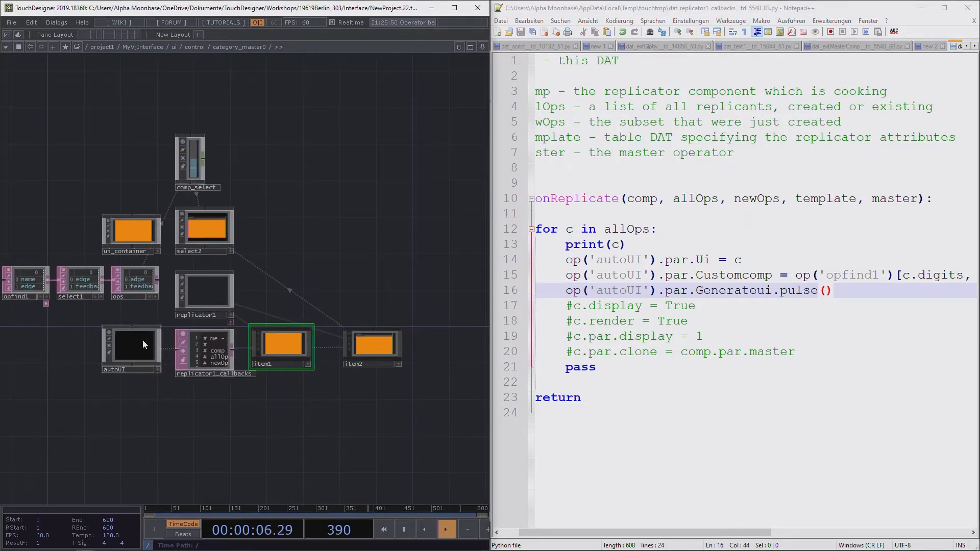
Step: Inspect the AutoUIExt extension code inside the autoUI component, focusing on GenerateUI, and return to the category_master0 network
scroll(143, 339, up, 2)
scroll(130, 350, up, 3)
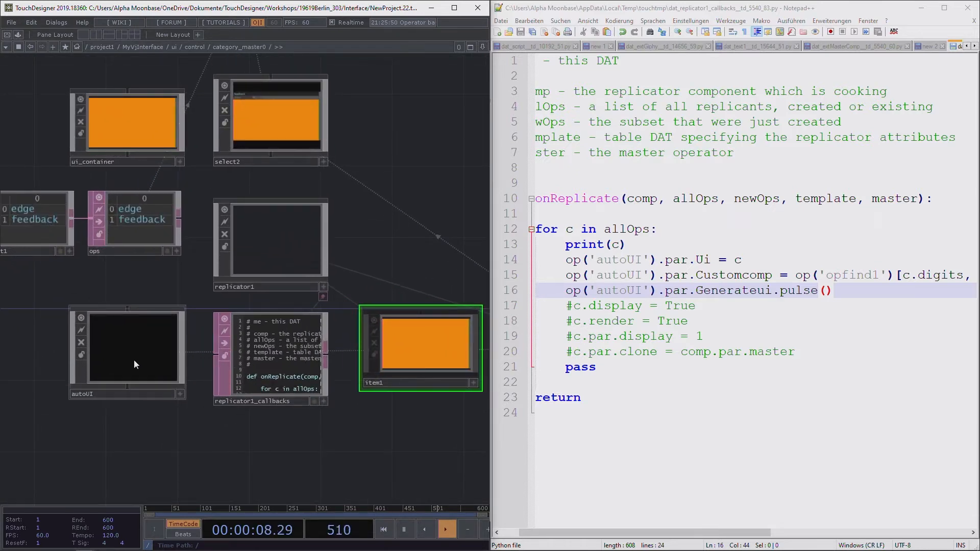
click(143, 343)
key(i)
drag(90, 373, 140, 360)
scroll(167, 238, up, 5)
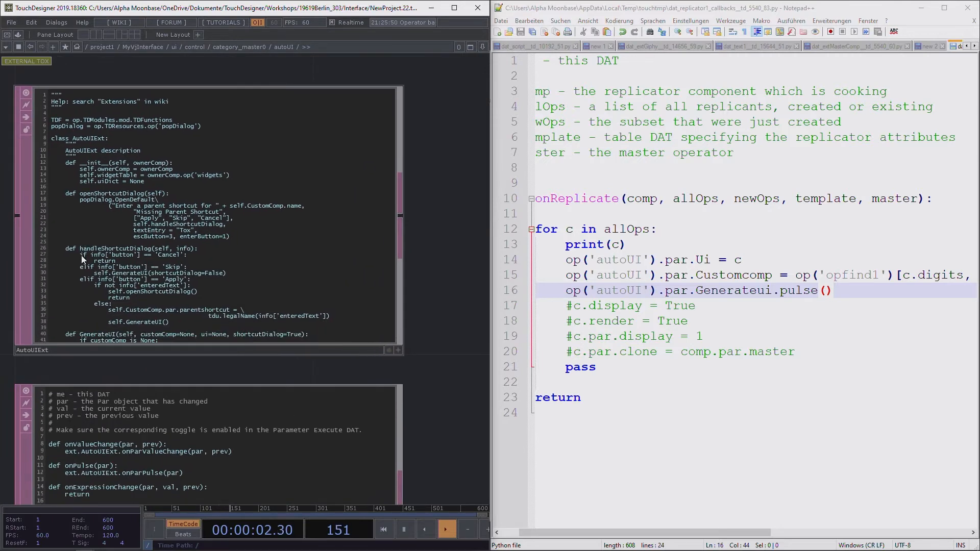
click(238, 47)
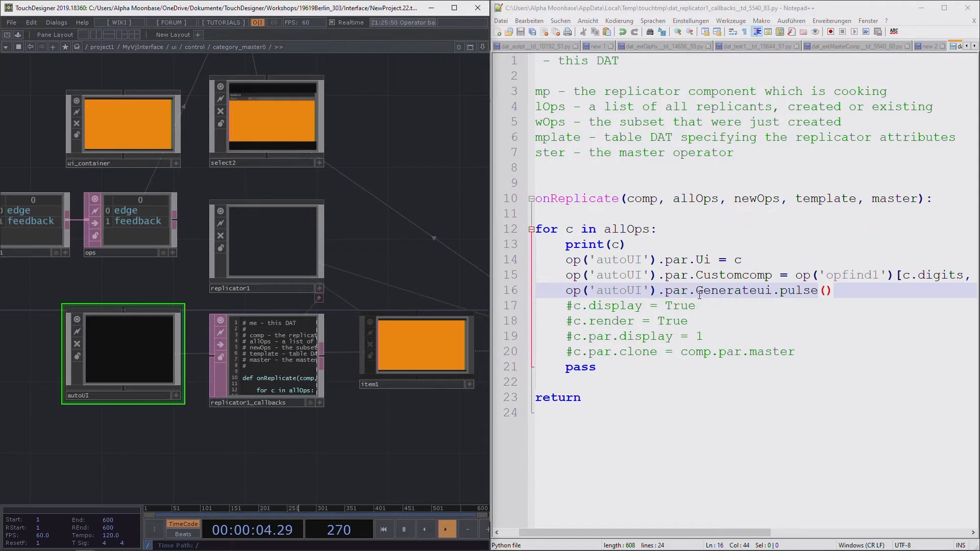
Step: Switch to Notepad++ and change line 16 of the replicator callbacks to op('autoUI').GenerateUI()
drag(696, 294, 866, 289)
text(G)
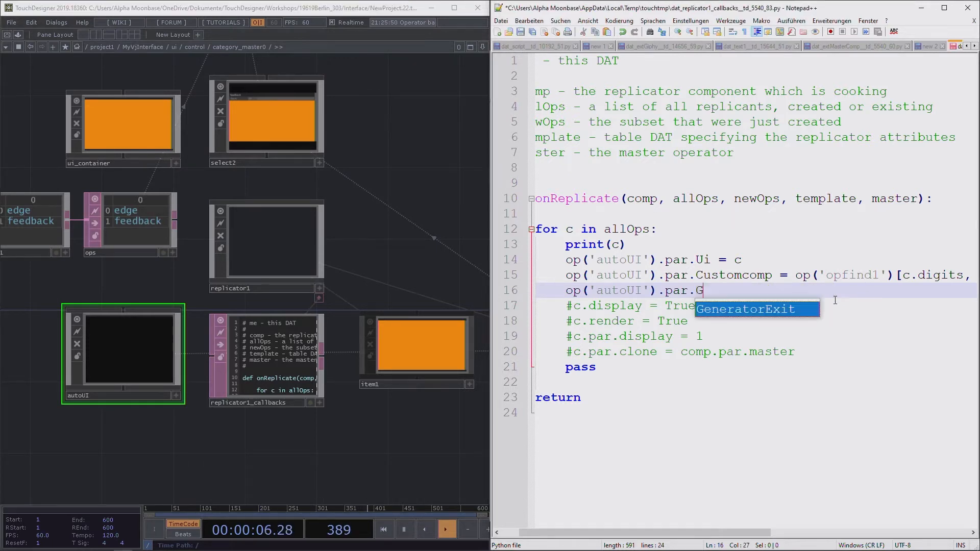
text(enerateUI())
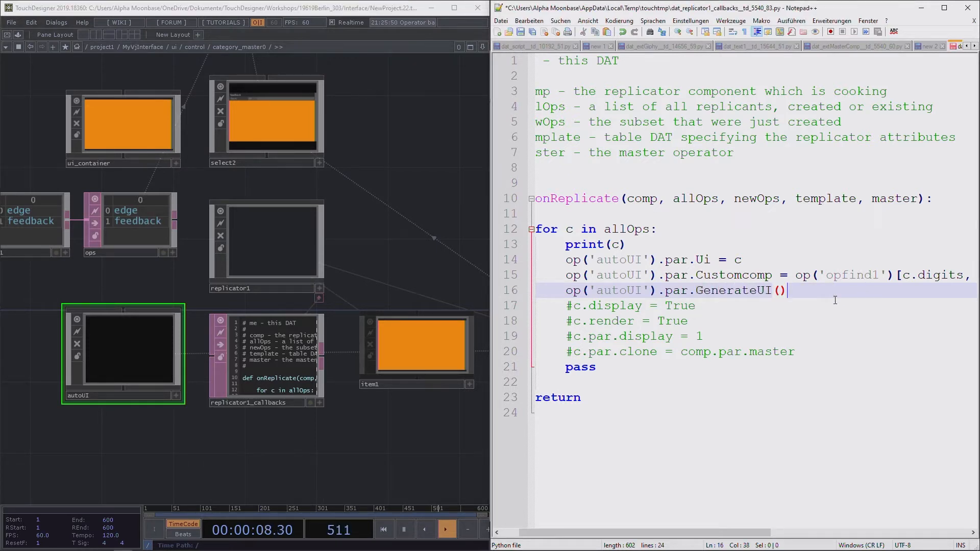
click(457, 181)
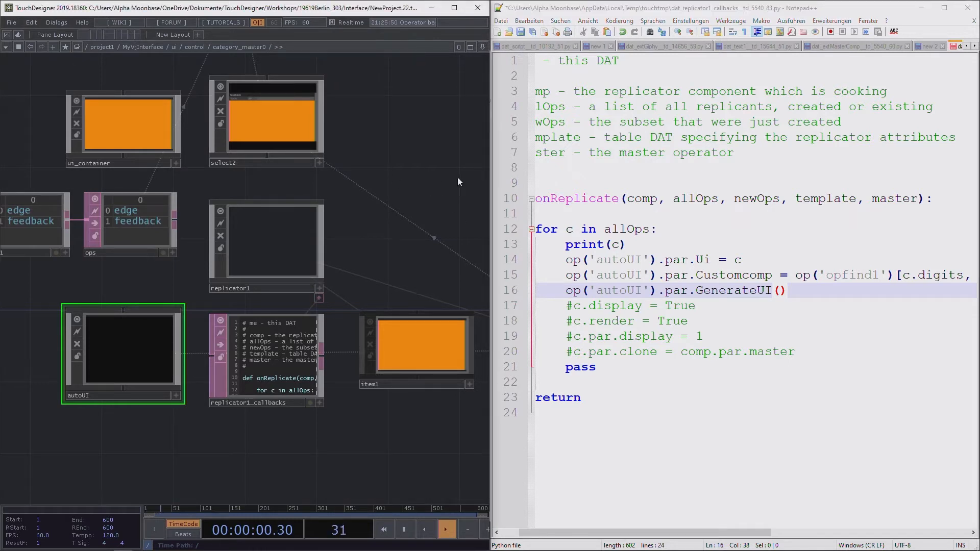
drag(389, 240, 335, 255)
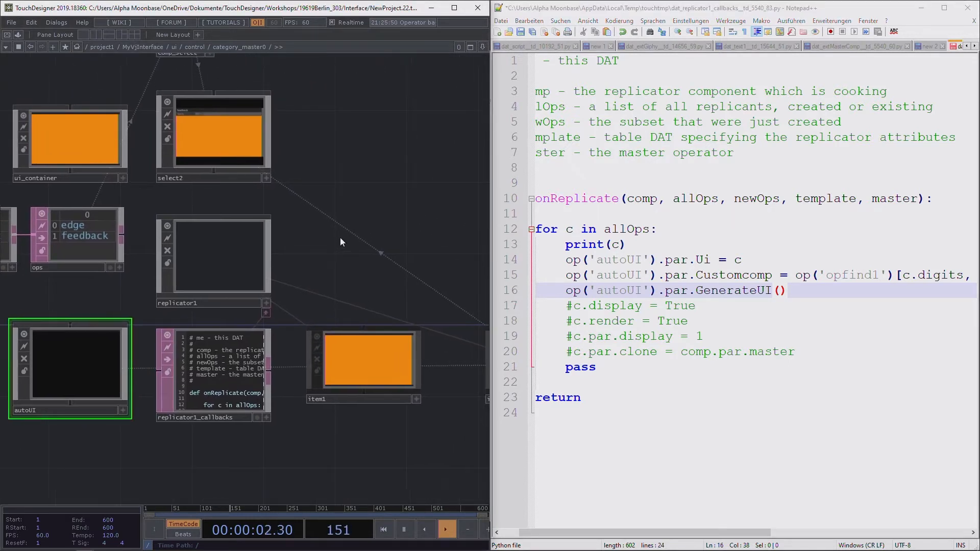
drag(681, 292, 658, 291)
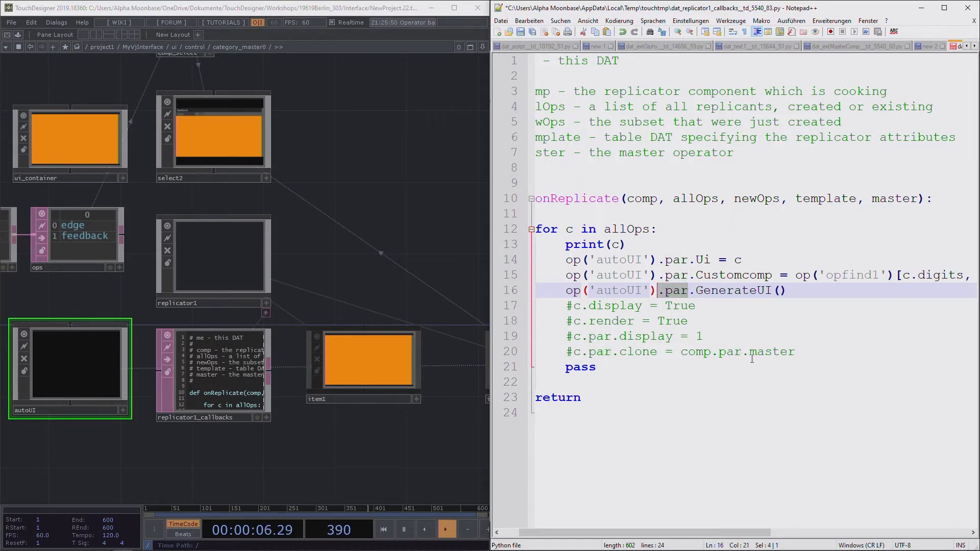
key(Delete)
click(367, 185)
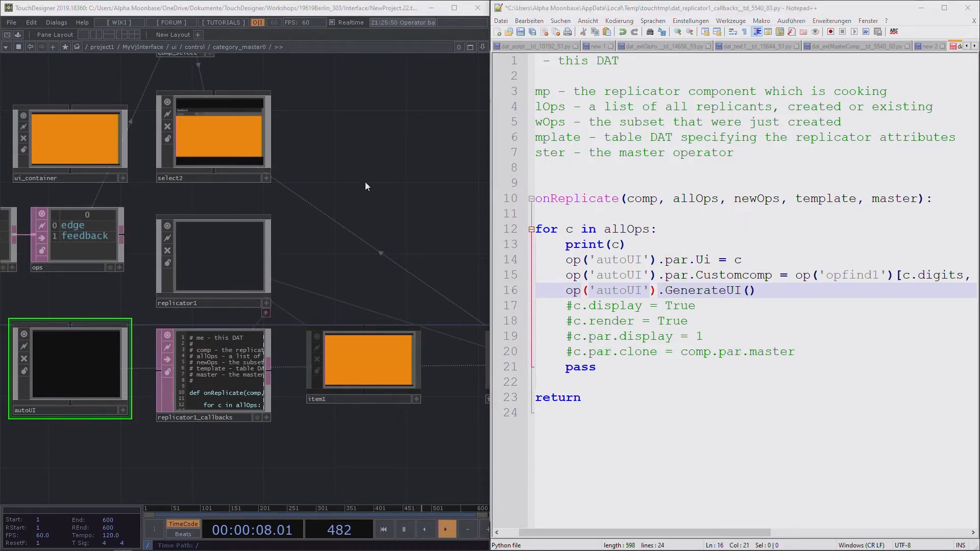
Step: Save the TouchDesigner project and open the parameters of replicator1
click(232, 264)
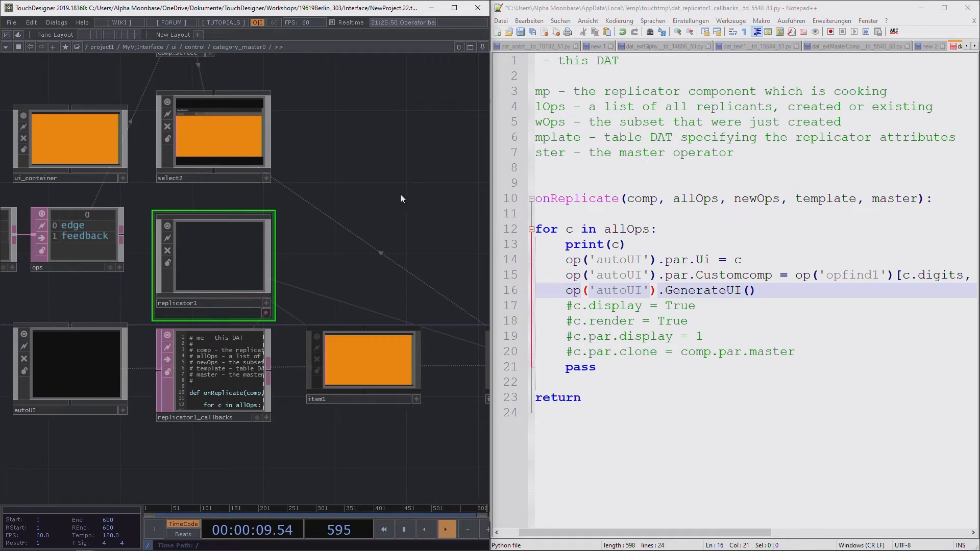
key(ctrl+s)
drag(377, 192, 326, 217)
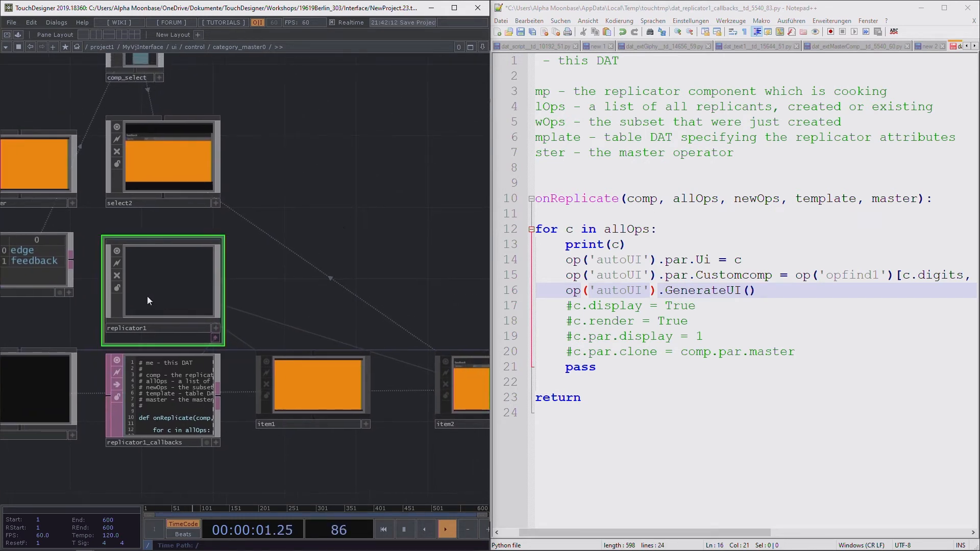
key(p)
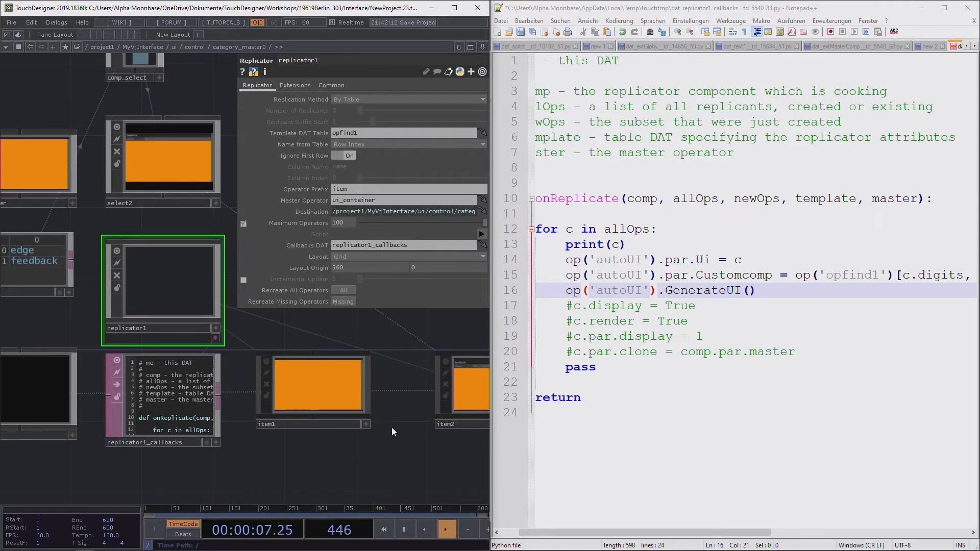
Step: Examine the replicated item1 container: its inner network, its parameters and its viewer image
double_click(332, 397)
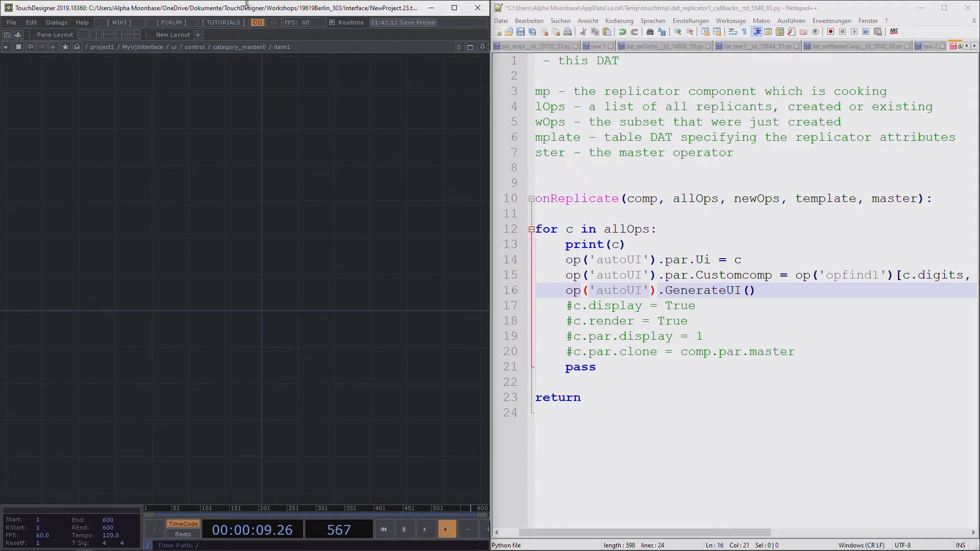
click(240, 47)
scroll(392, 454, down, 3)
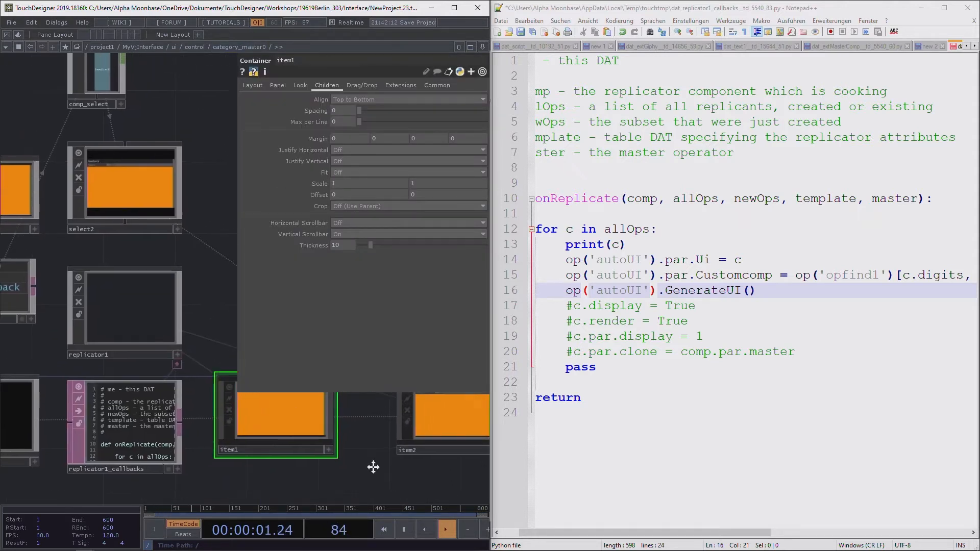
scroll(363, 464, down, 1)
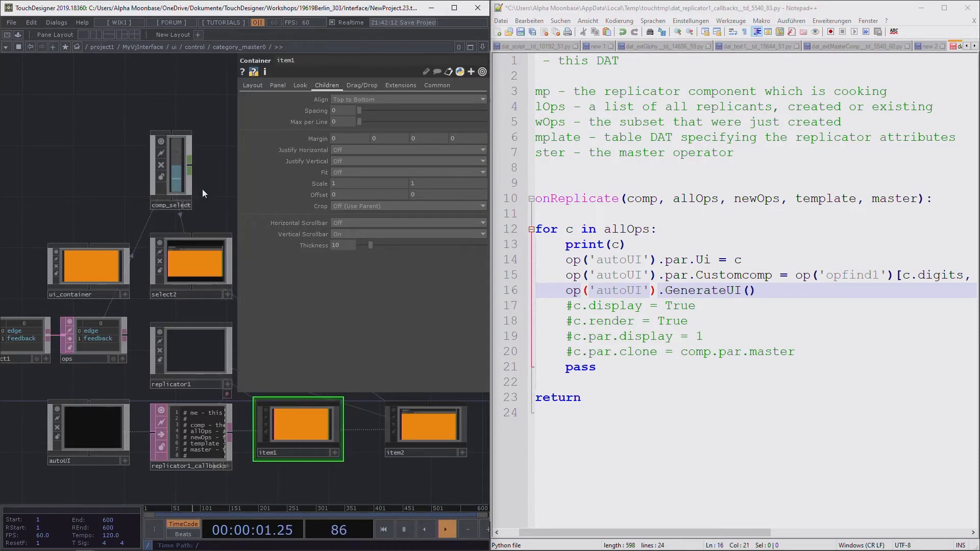
key(p)
drag(329, 305, 284, 232)
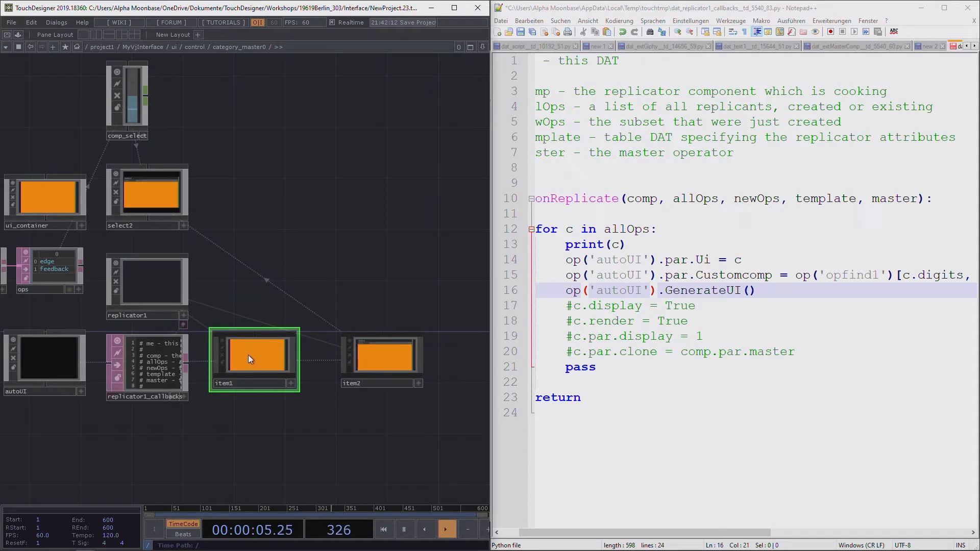
scroll(250, 356, up, 3)
scroll(251, 352, up, 4)
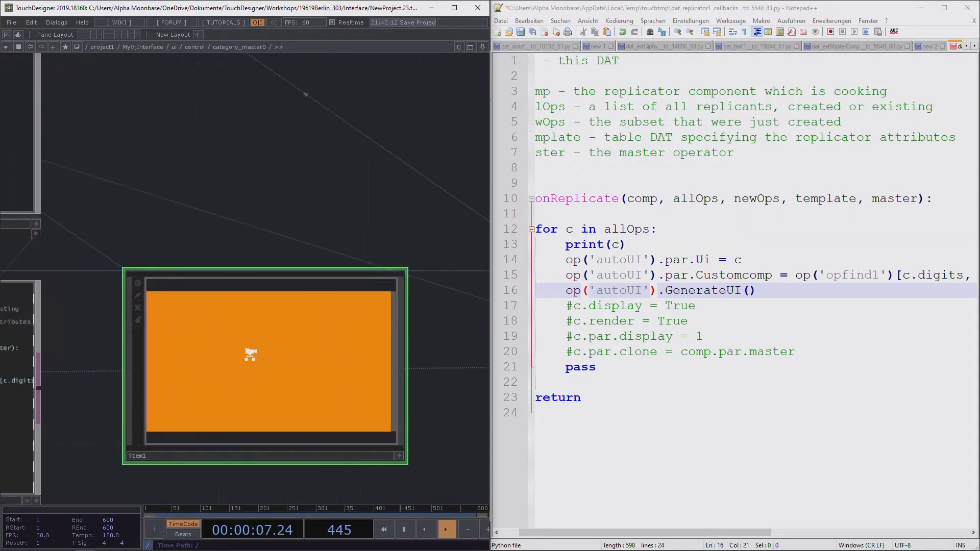
scroll(260, 321, down, 5)
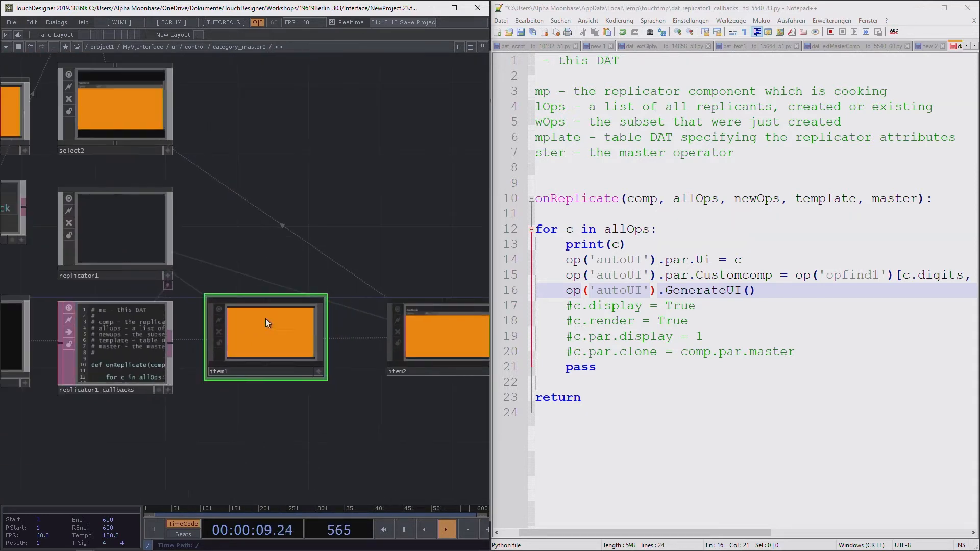
drag(372, 351, 434, 416)
scroll(367, 215, down, 5)
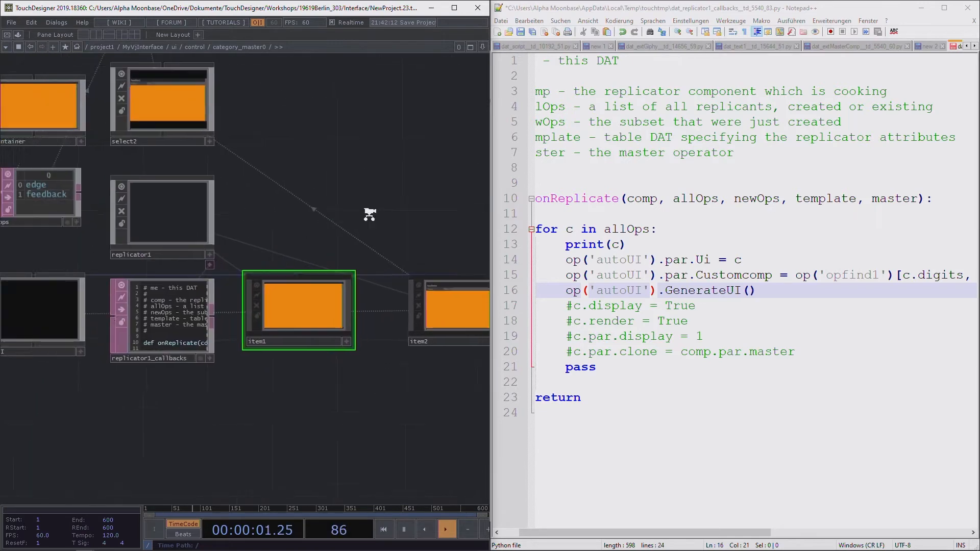
drag(388, 221, 442, 262)
Step: Check the onReplicate code held in the replicator1_callbacks DAT against the external script
scroll(304, 334, up, 7)
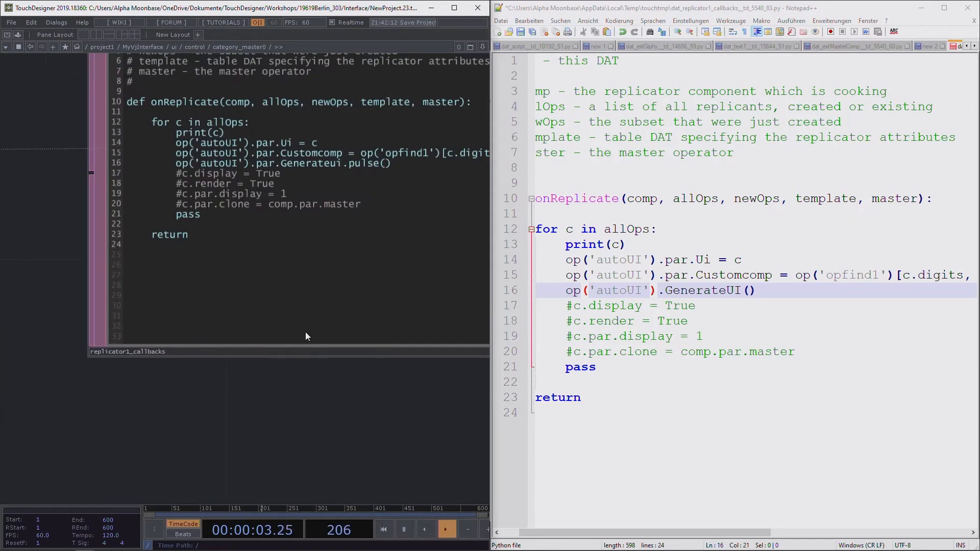
drag(353, 430, 246, 446)
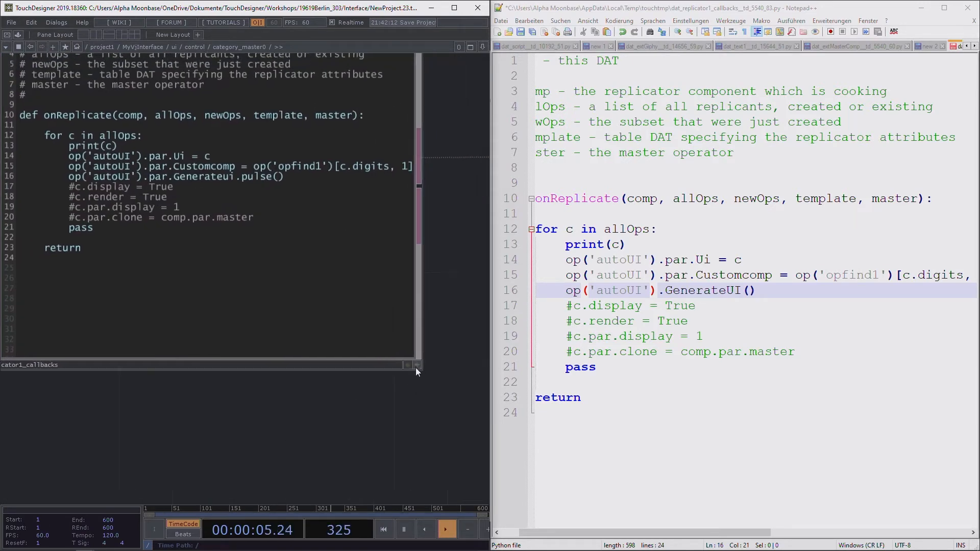
click(416, 367)
drag(81, 134, 97, 136)
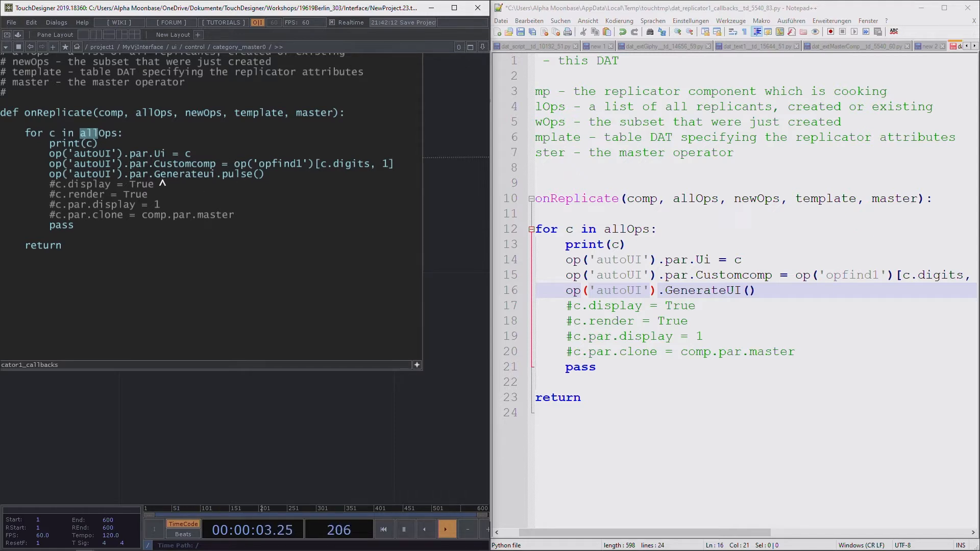
Step: Save the edited callbacks script in Notepad++
click(703, 290)
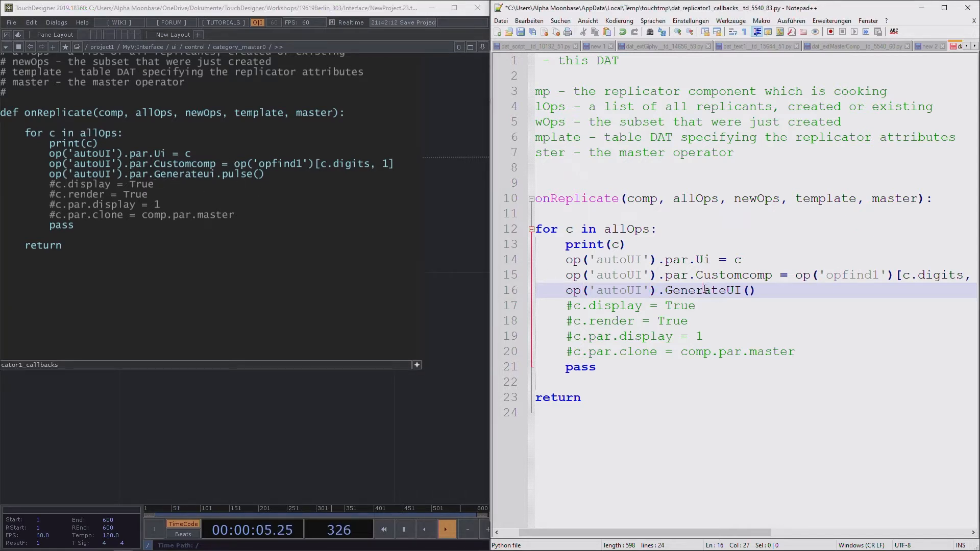
key(ctrl+s)
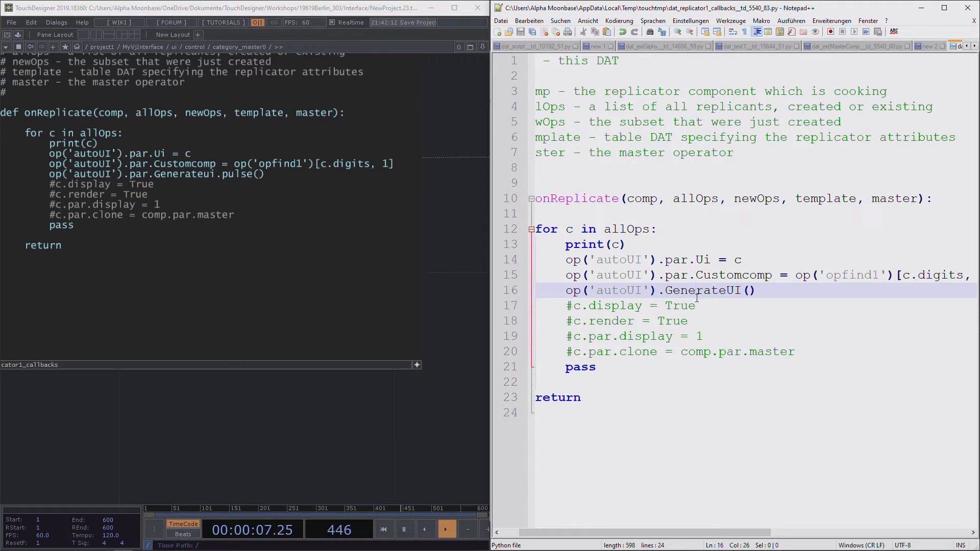
click(696, 292)
click(741, 214)
click(665, 245)
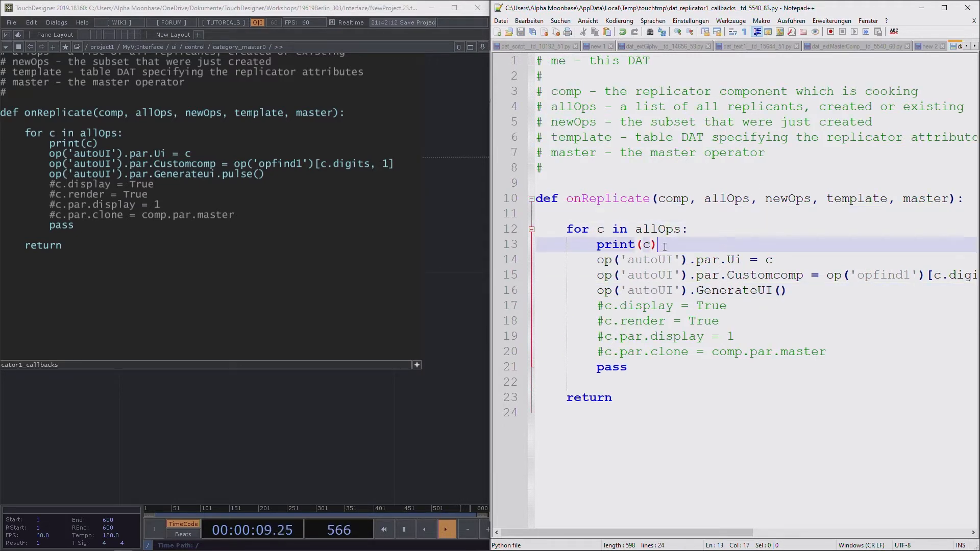
Step: Copy the whole onReplicate function from Notepad++ and paste it over the existing one in the replicator1_callbacks DAT
drag(529, 196, 612, 398)
key(ctrl+c)
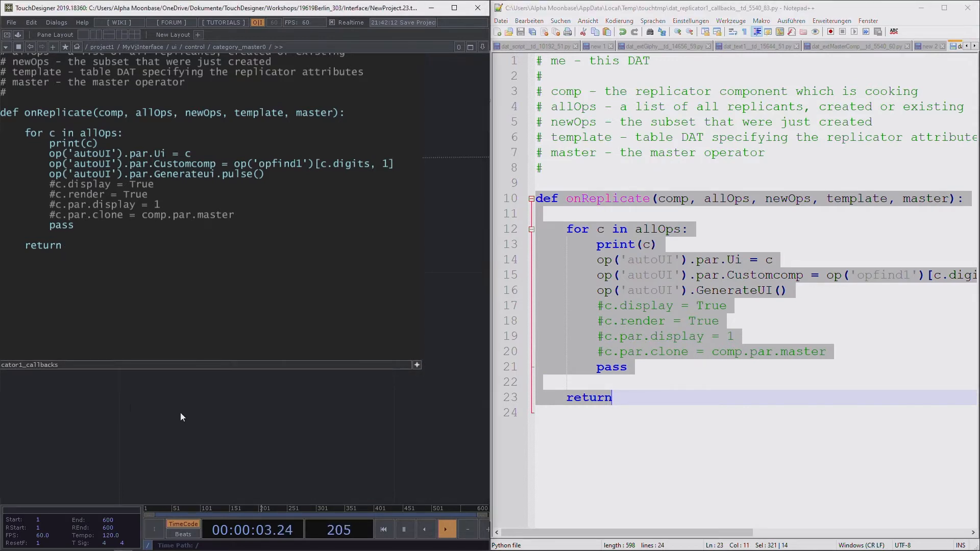
drag(181, 414, 278, 436)
drag(176, 266, 98, 123)
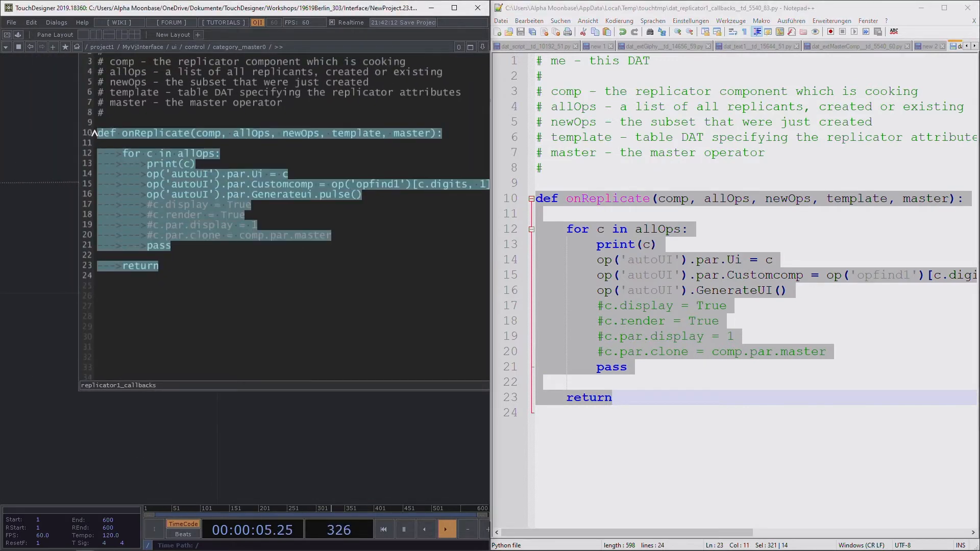
key(ctrl+v)
click(313, 439)
drag(306, 439, 192, 432)
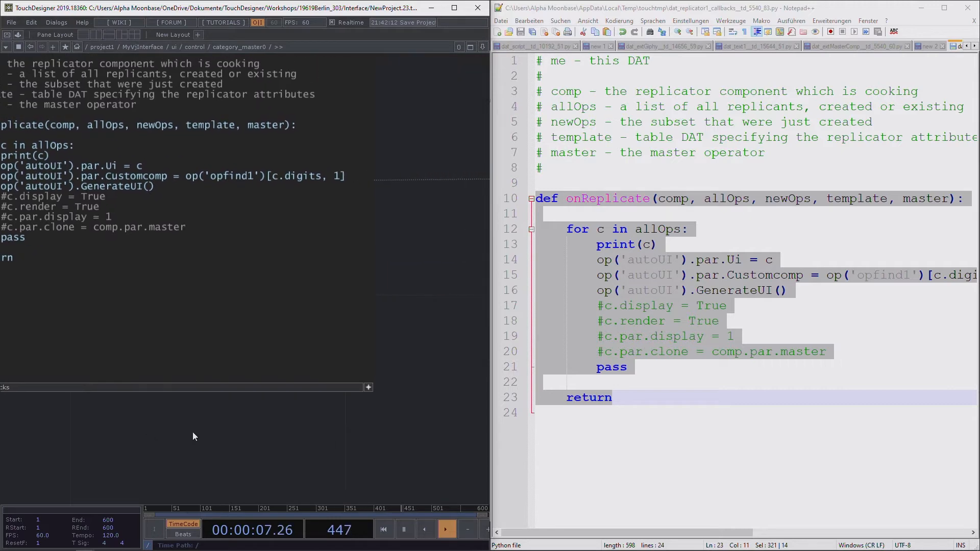
Step: Recreate all operators of replicator1 using the updated callbacks
scroll(187, 432, down, 4)
scroll(325, 450, down, 4)
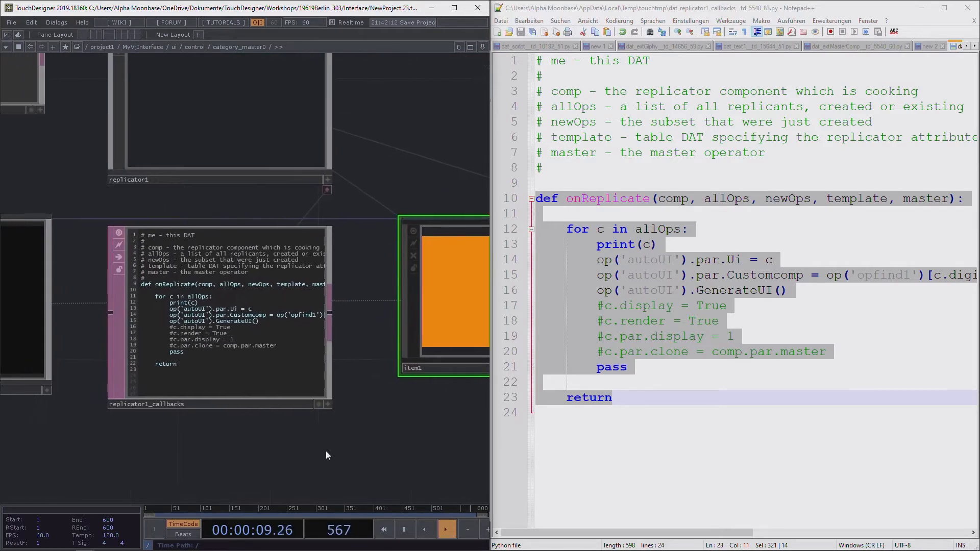
click(292, 281)
drag(402, 210, 321, 239)
key(p)
click(342, 290)
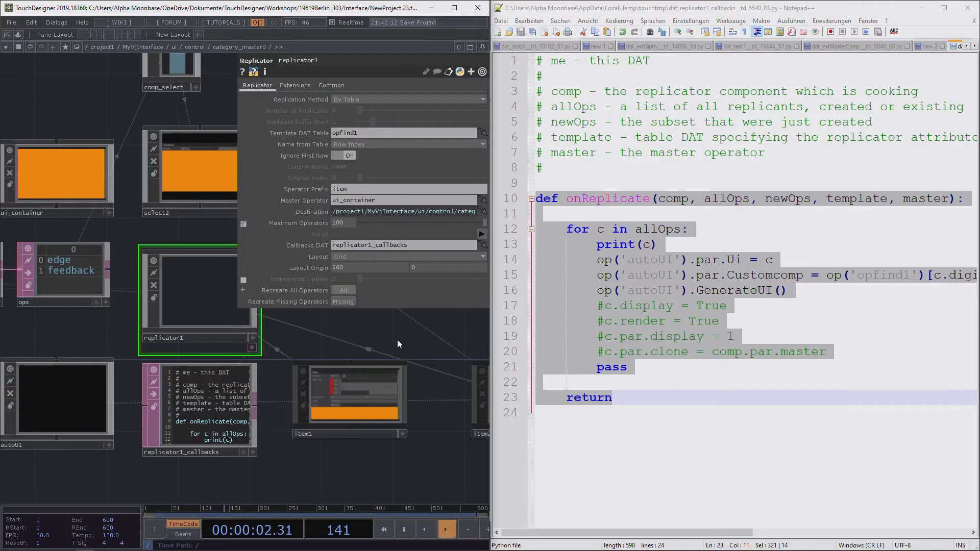
key(p)
Step: Pause the timeline and view the operator information of item1 and item2, including their number of children
drag(382, 249, 180, 182)
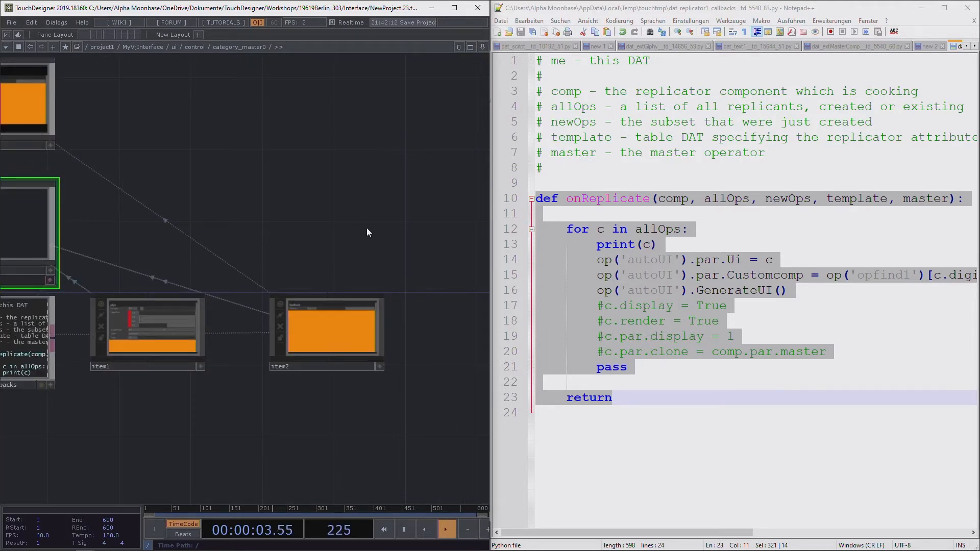
drag(315, 230, 367, 227)
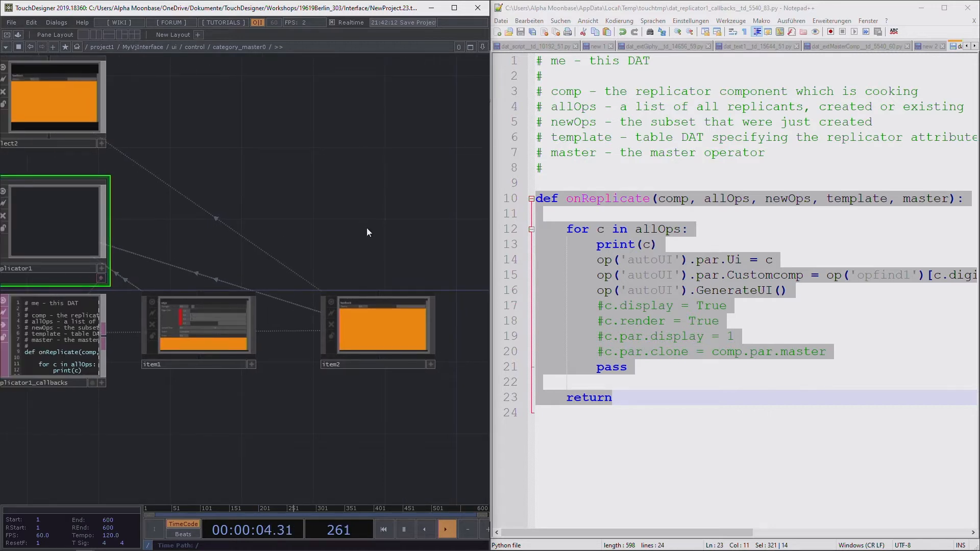
click(403, 529)
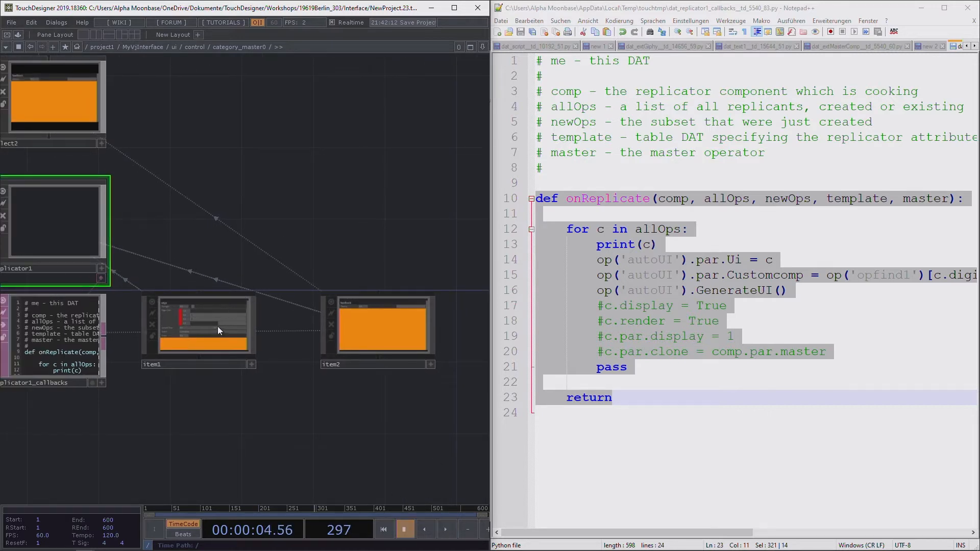
middle_click(197, 331)
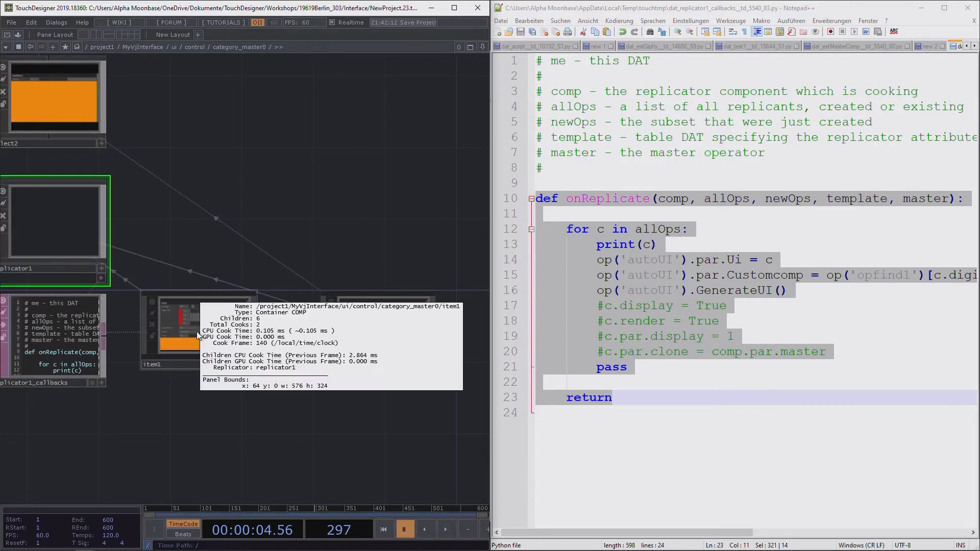
click(335, 205)
middle_click(360, 318)
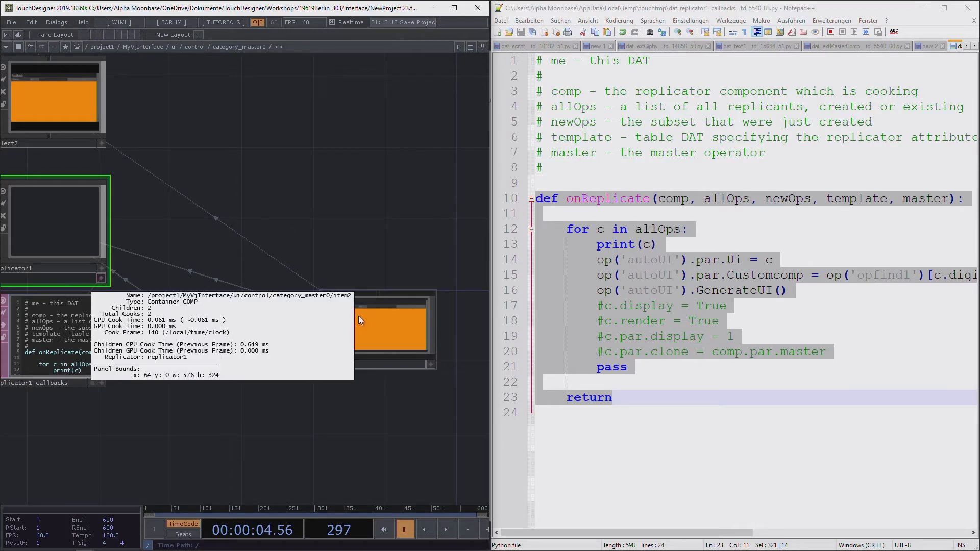
Step: Go inside item1 and view the operator information of the header, Strength and Edgecolorr widgets
click(369, 243)
drag(253, 289, 335, 278)
scroll(266, 321, up, 5)
click(295, 295)
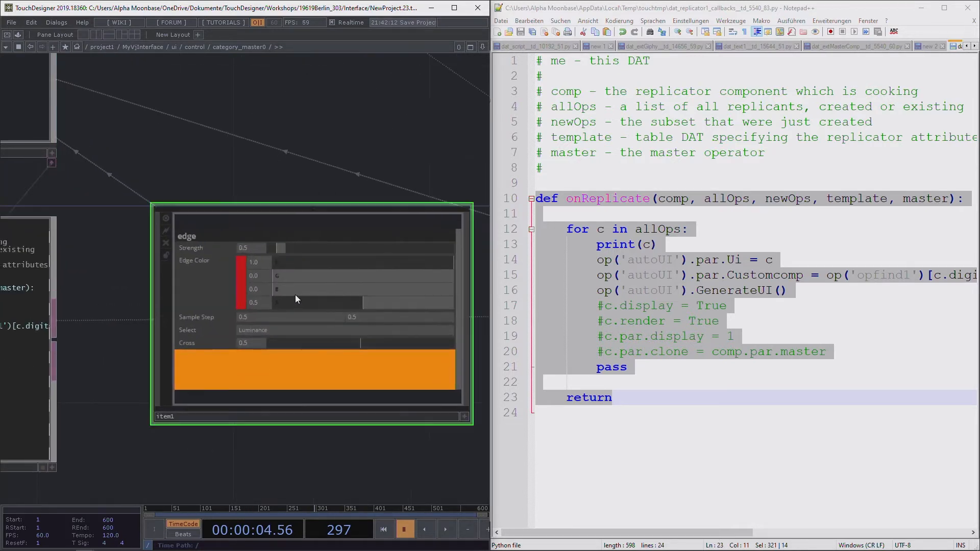
scroll(295, 295, up, 2)
middle_click(233, 109)
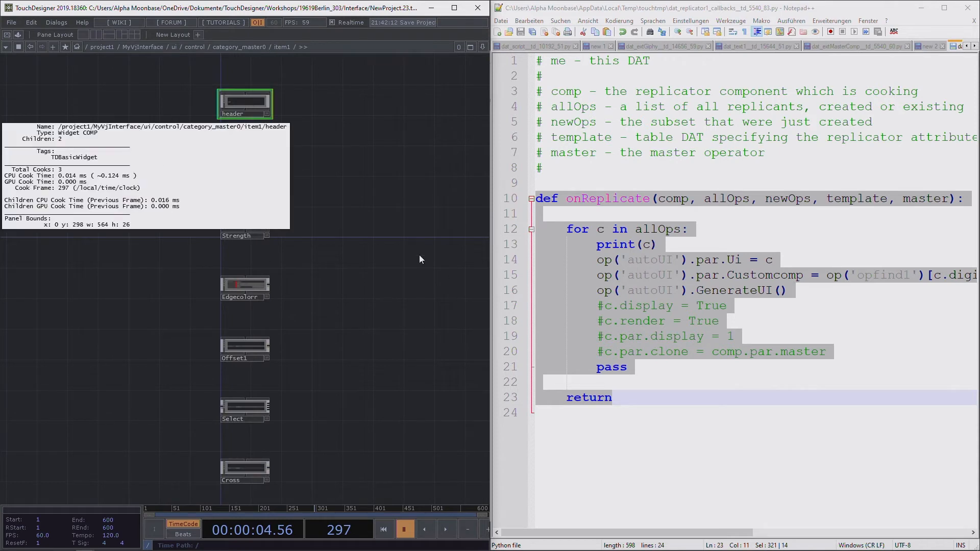
middle_click(241, 225)
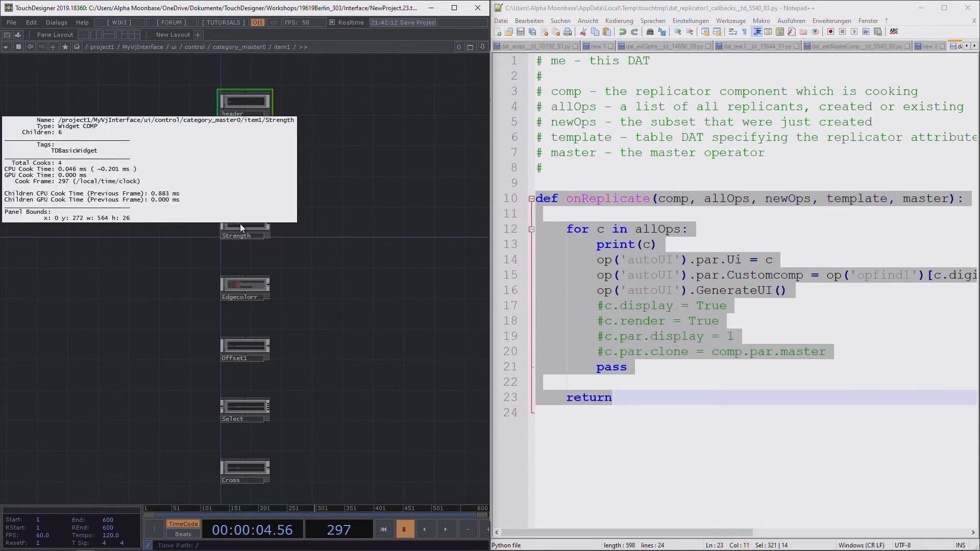
scroll(255, 284, up, 3)
middle_click(249, 276)
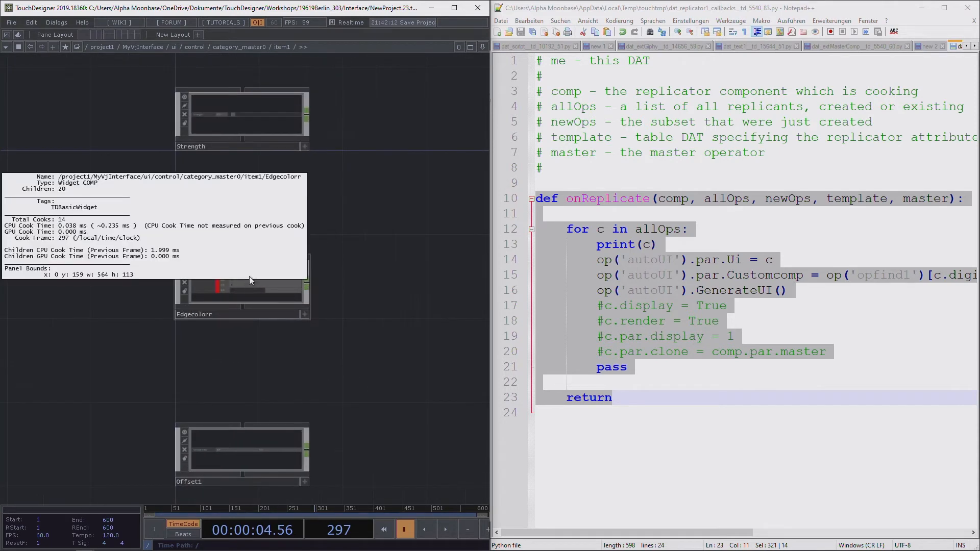
Step: Run the timeline briefly, pause it again, and return to the category_master0 network
key(space)
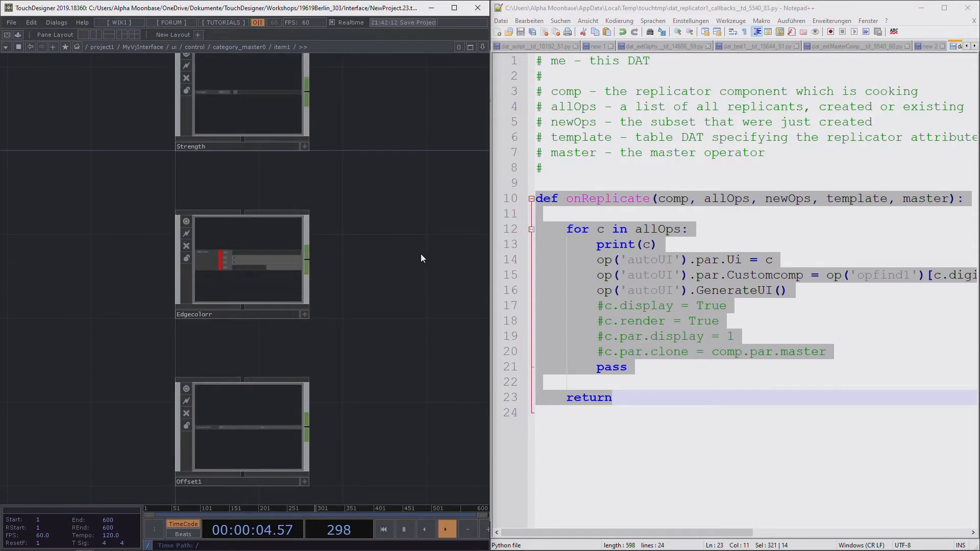
drag(409, 310, 325, 353)
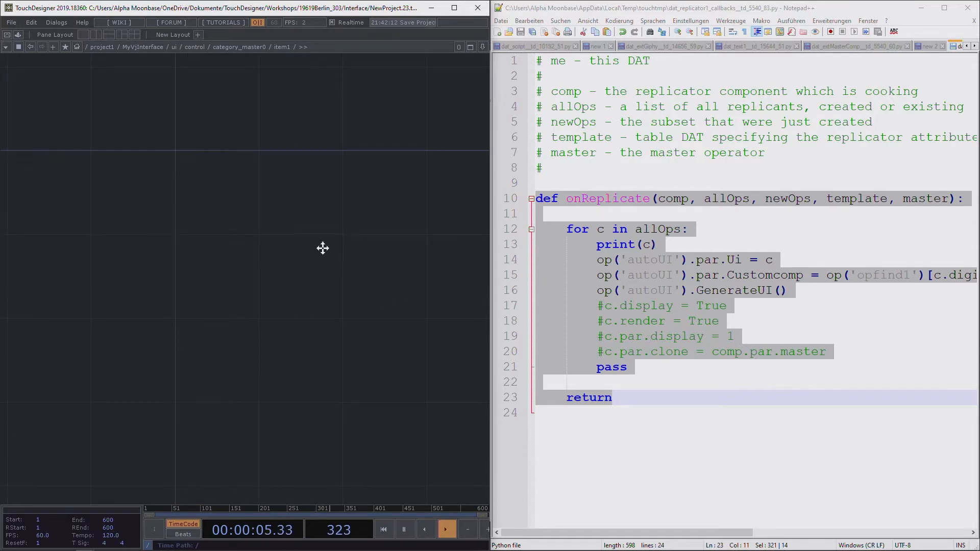
key(space)
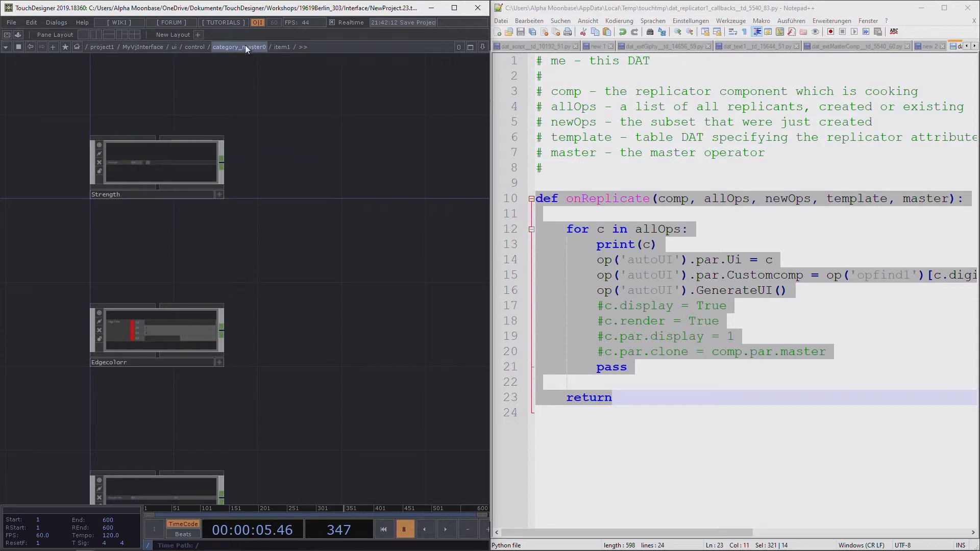
middle_drag(322, 261, 360, 257)
drag(360, 257, 332, 273)
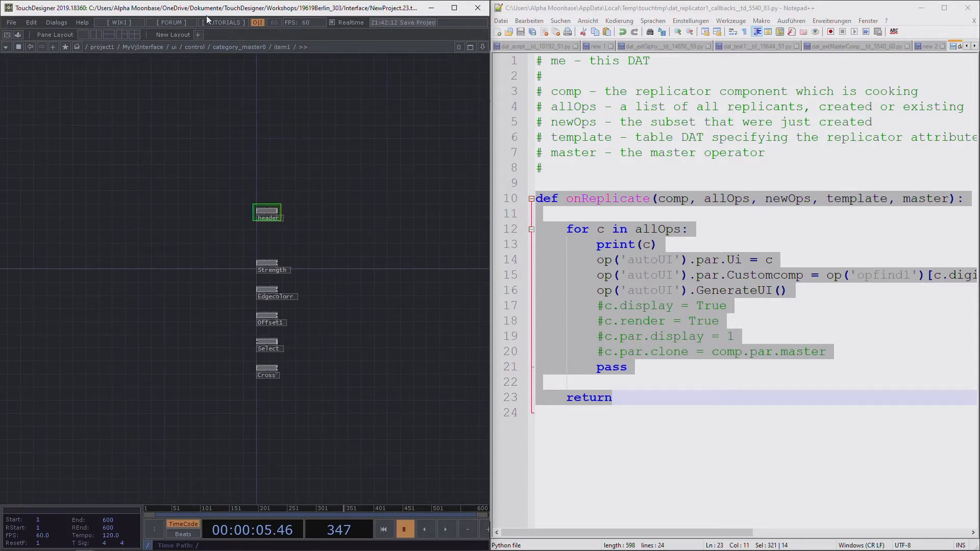
click(239, 47)
scroll(213, 172, down, 5)
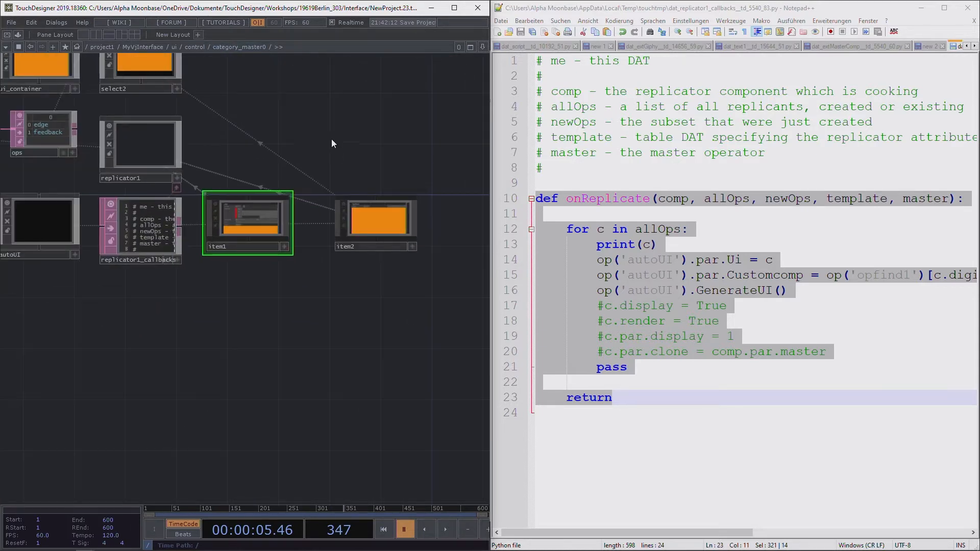
drag(332, 139, 314, 176)
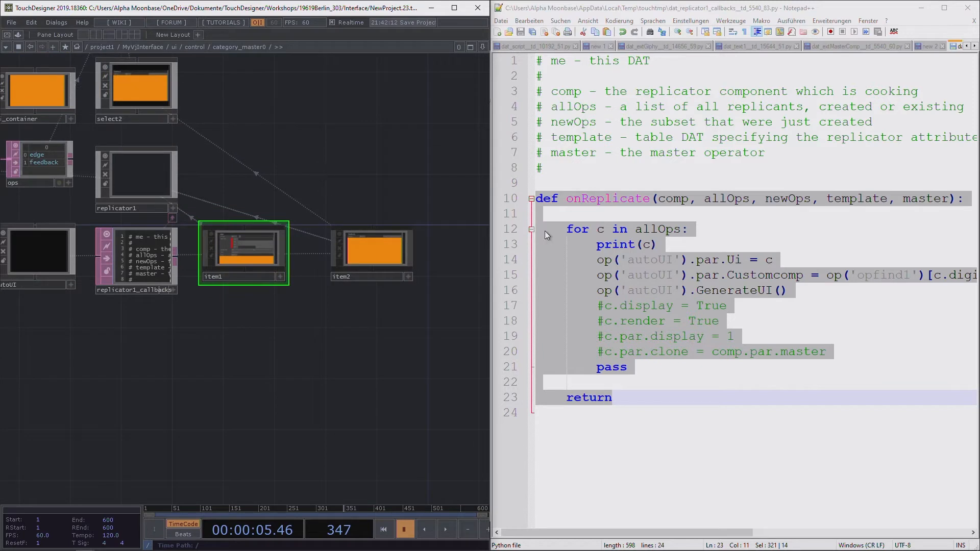
Step: Compare the GenerateUI call in the onReplicate function with the replicator1_callbacks DAT and the parameter UI in item1
click(741, 290)
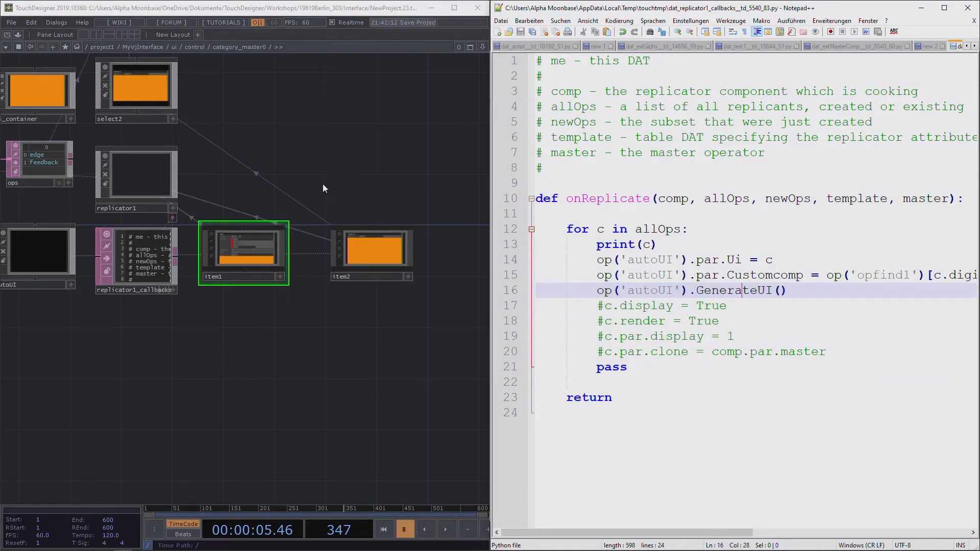
drag(295, 165, 367, 210)
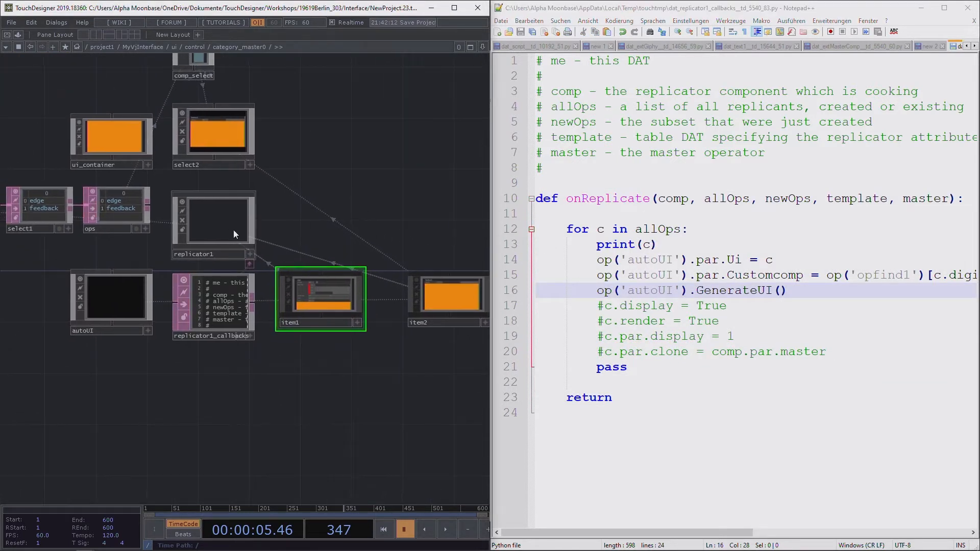
scroll(209, 313, up, 5)
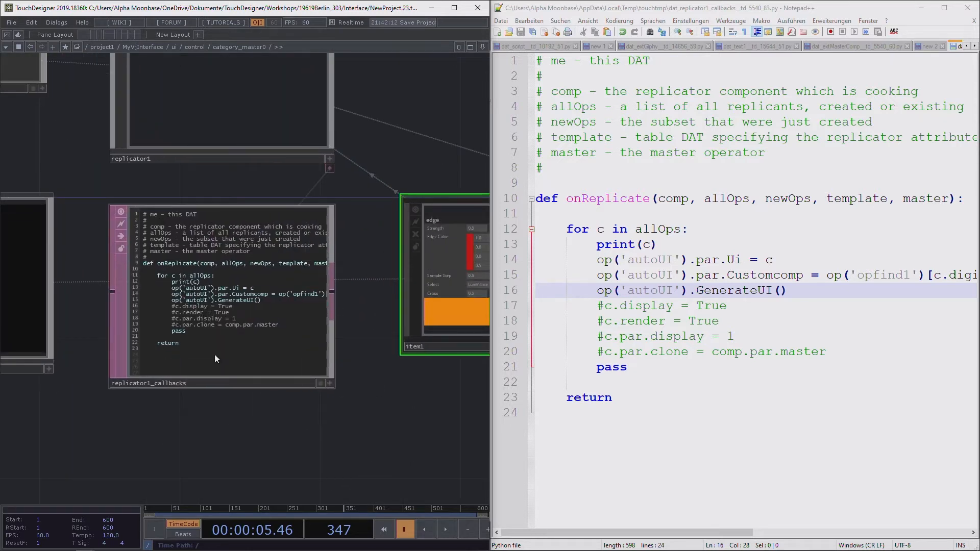
drag(370, 409, 239, 414)
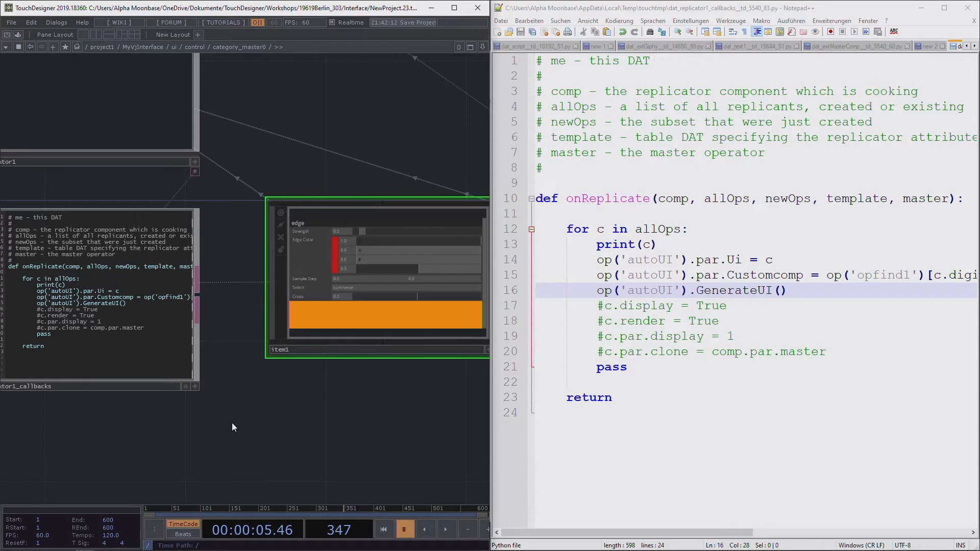
scroll(231, 422, down, 3)
drag(259, 394, 252, 391)
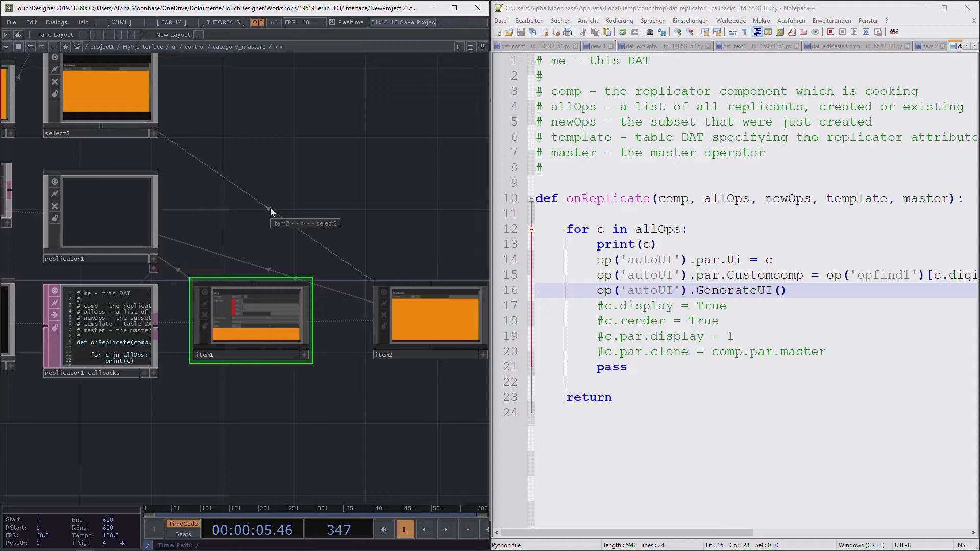
Step: Inspect replicator1's operator information and its replication parameters, including template table, master operator and callbacks DAT
middle_click(108, 225)
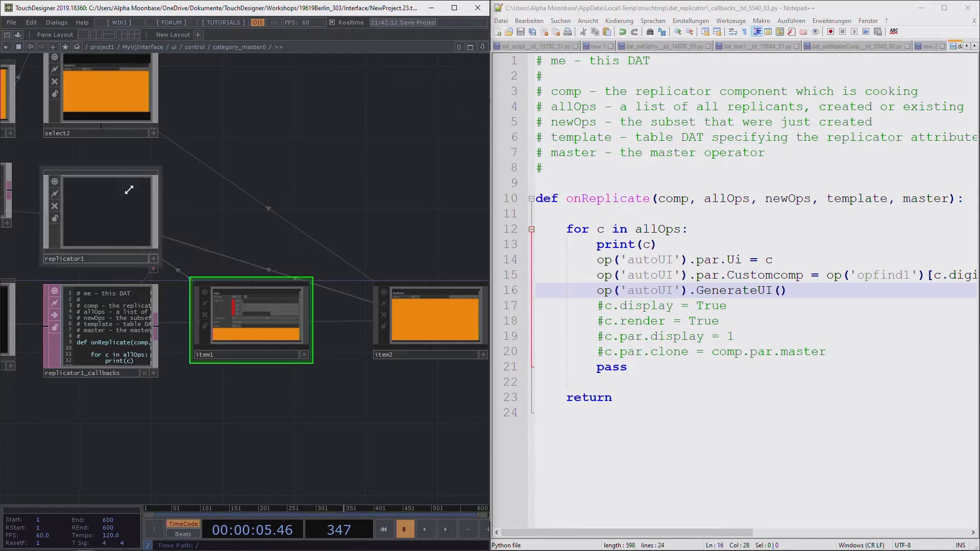
click(109, 201)
drag(330, 184, 392, 207)
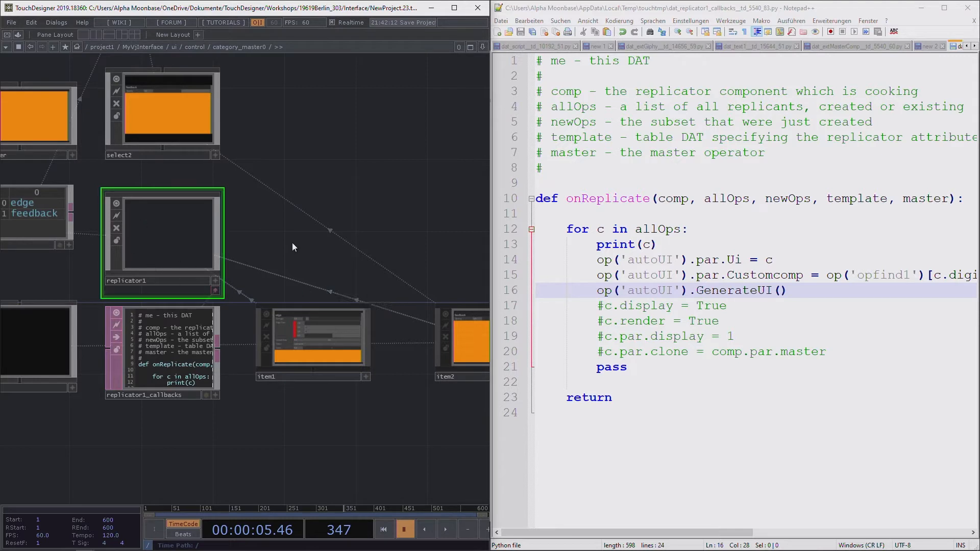
drag(291, 243, 314, 218)
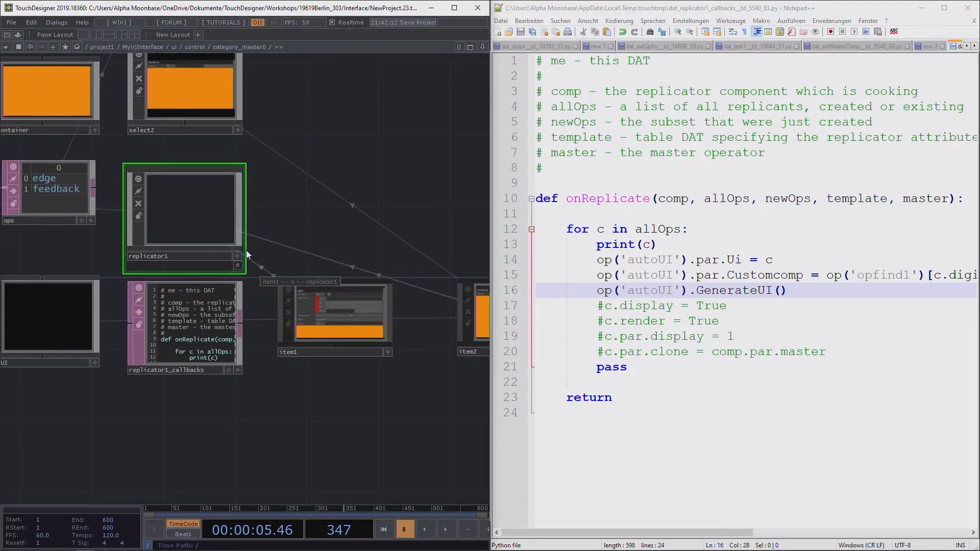
key(p)
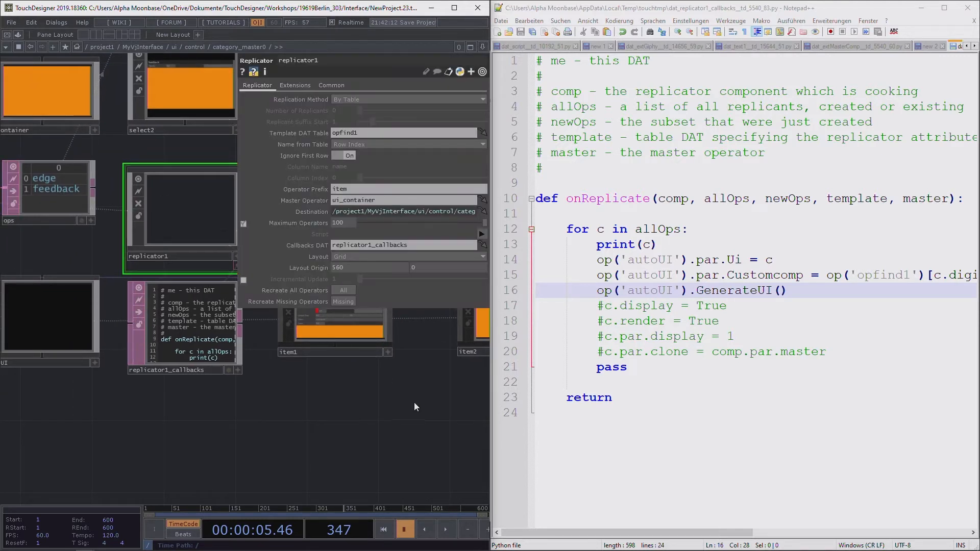
drag(415, 402, 324, 416)
scroll(323, 417, down, 3)
key(p)
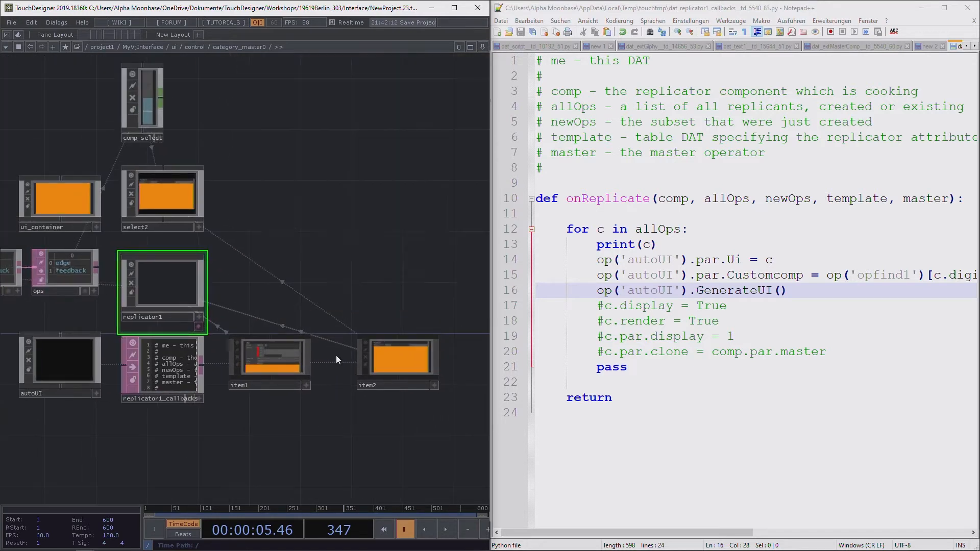
drag(338, 248, 341, 273)
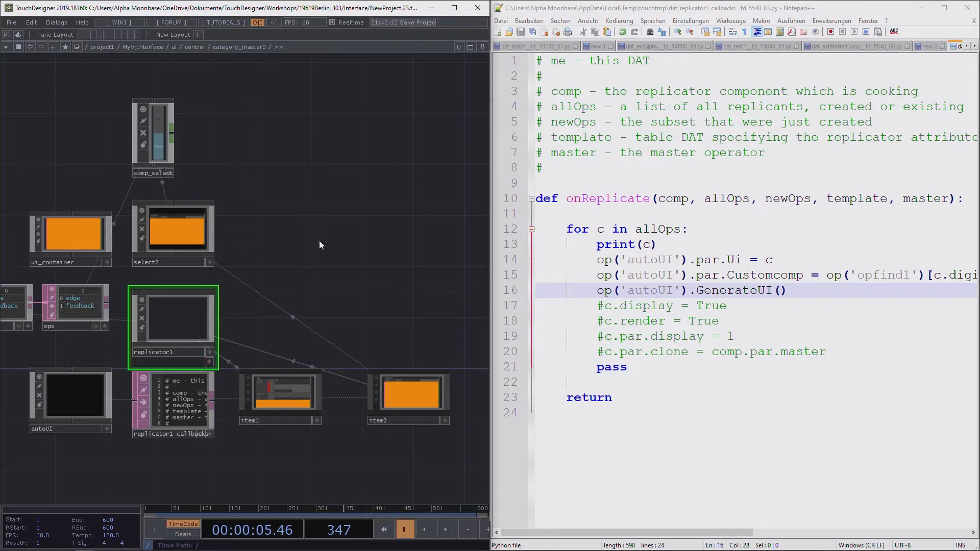
Step: Maximize the TouchDesigner window and display the Children parameters of ui_container
scroll(126, 232, up, 3)
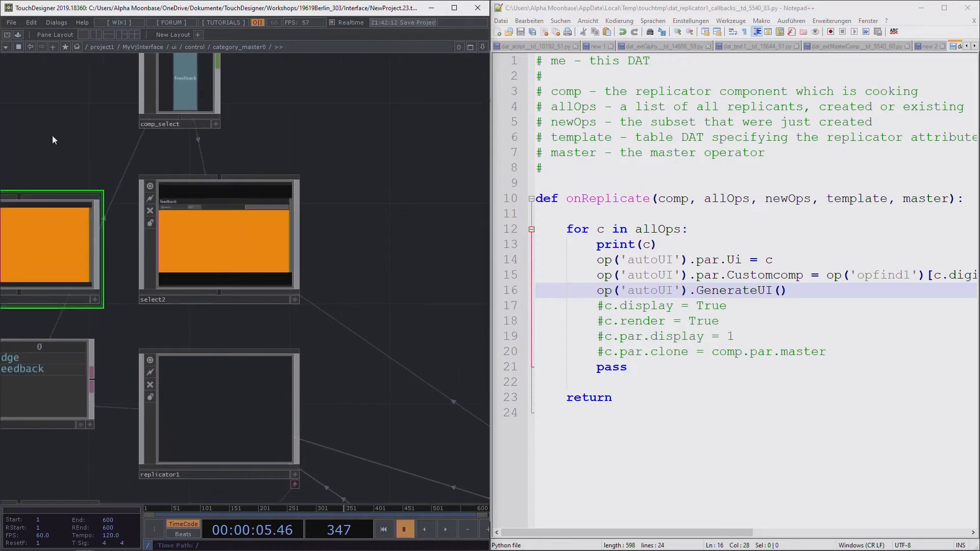
click(454, 7)
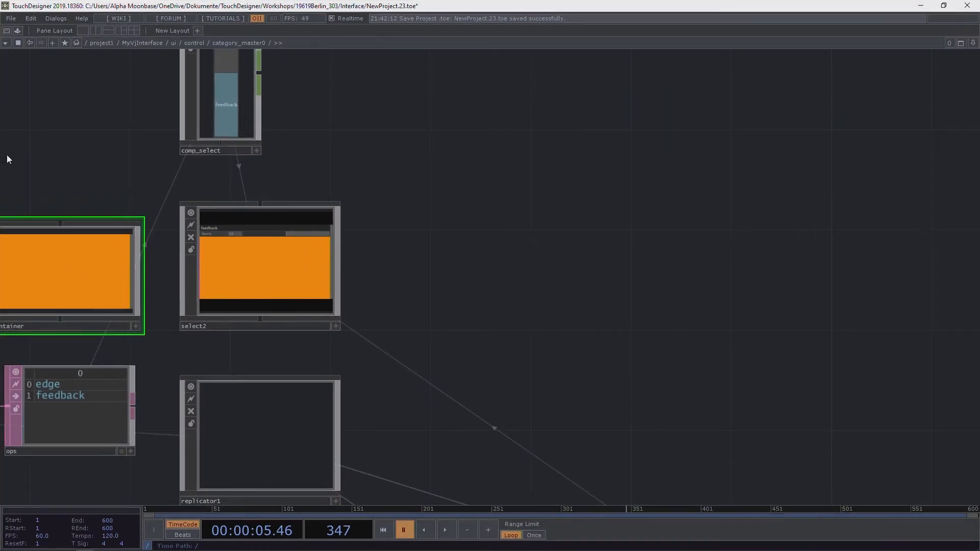
key(p)
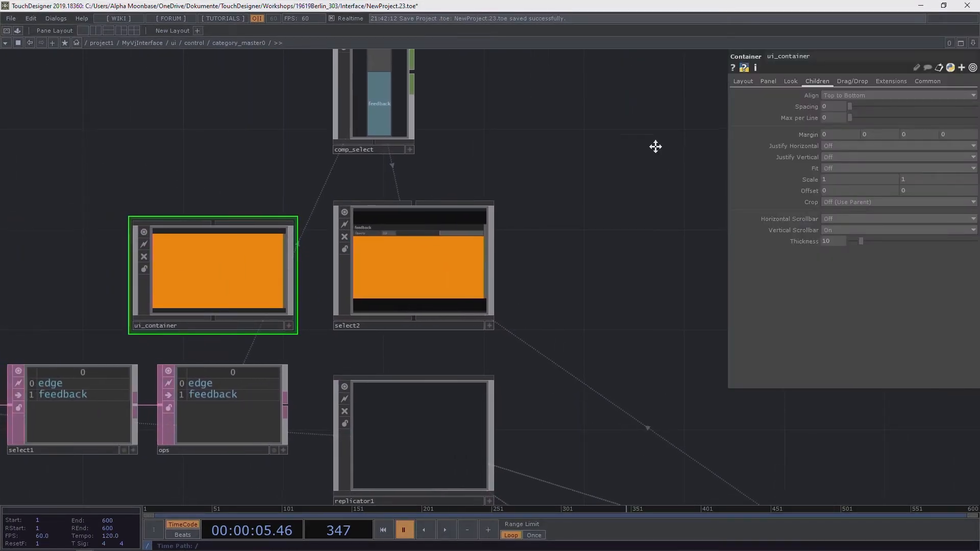
drag(655, 147, 660, 163)
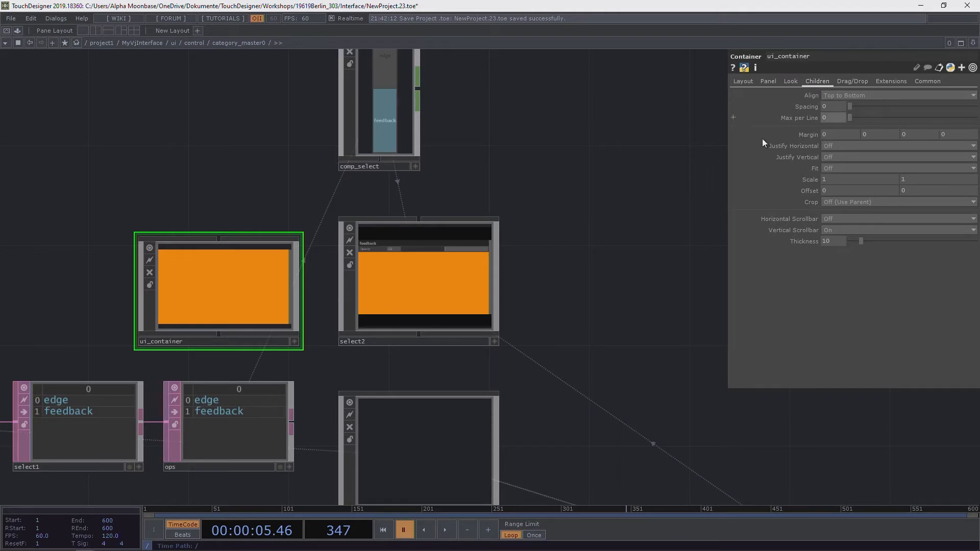
scroll(596, 230, down, 5)
drag(578, 215, 523, 189)
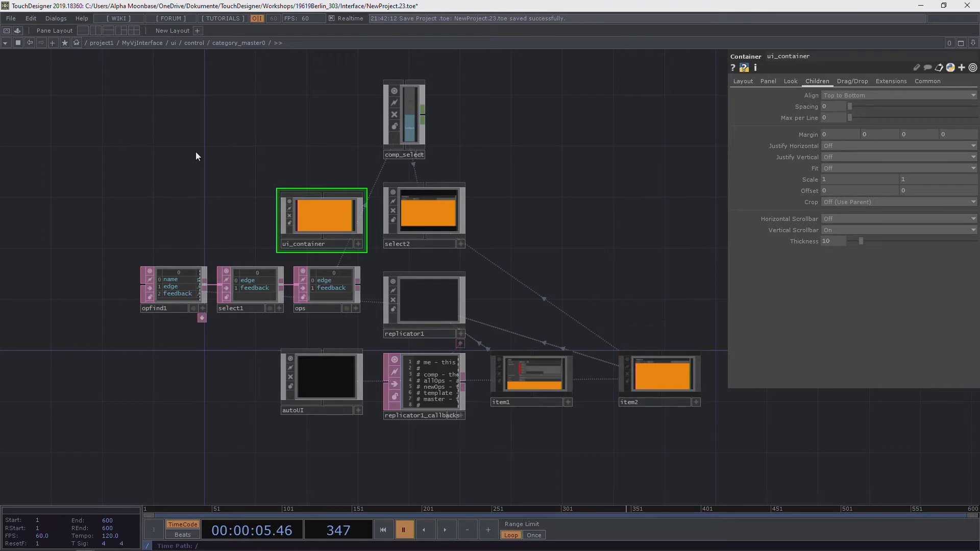
Step: Resume timeline playback and turn off cooking for replicator1
scroll(469, 480, up, 4)
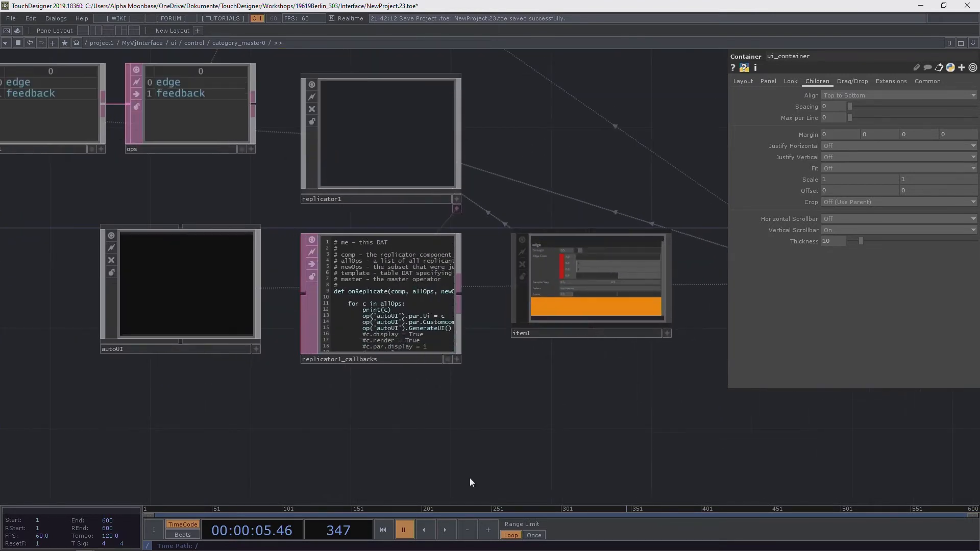
scroll(531, 403, down, 2)
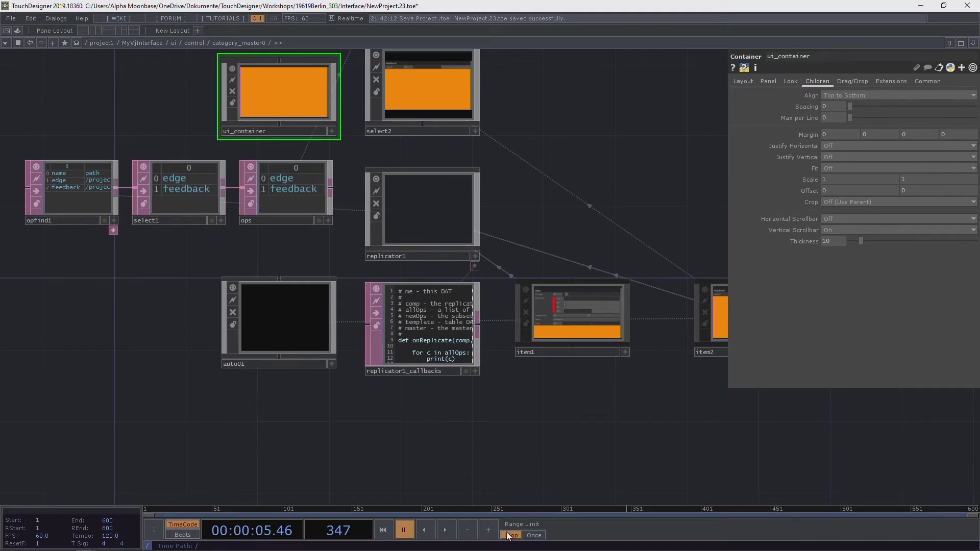
click(447, 530)
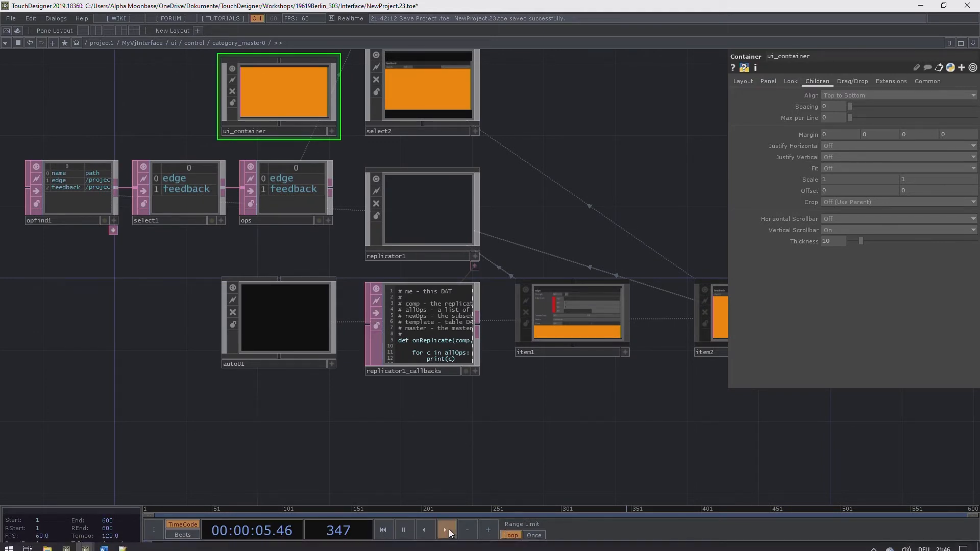
click(377, 199)
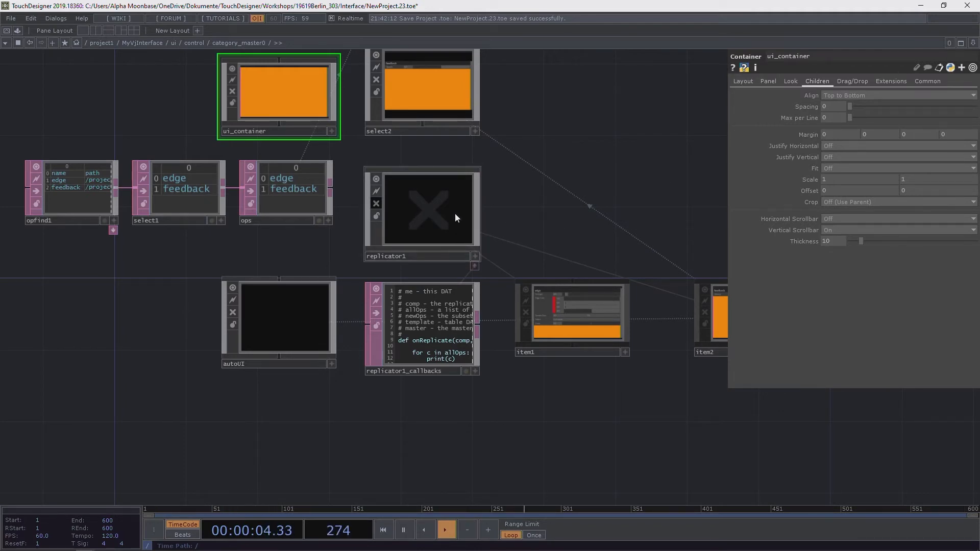
scroll(390, 389, up, 3)
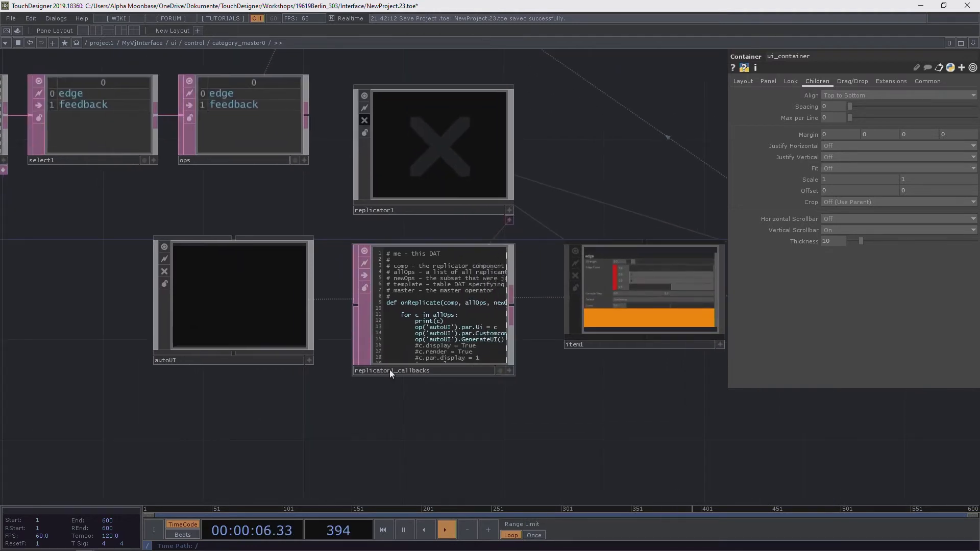
scroll(442, 351, down, 3)
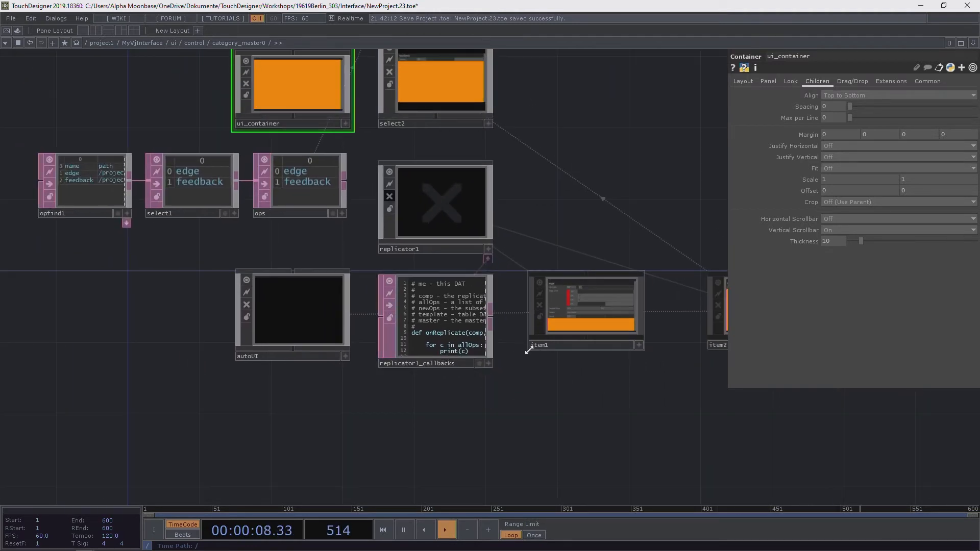
Step: Select the two replicated containers item1 and item2 together
drag(568, 394, 344, 396)
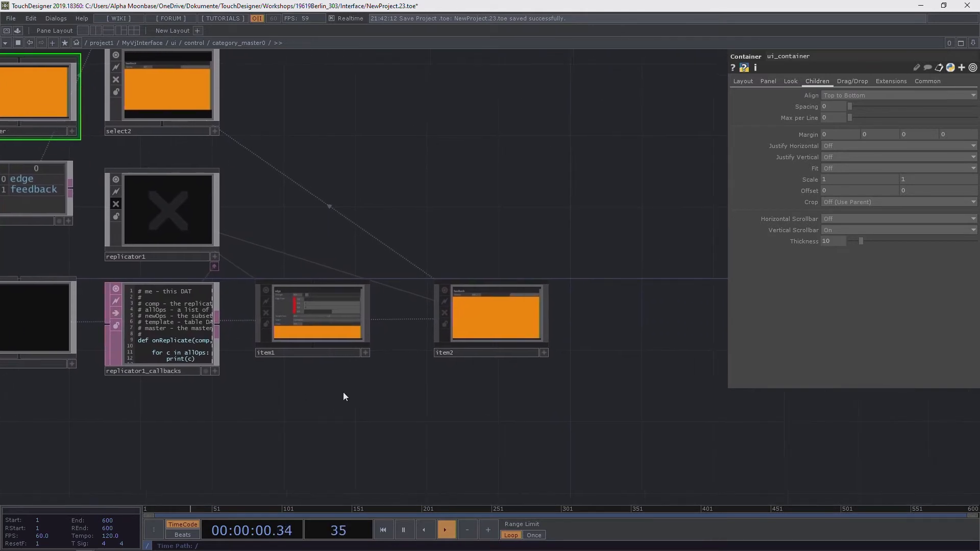
drag(342, 319, 559, 320)
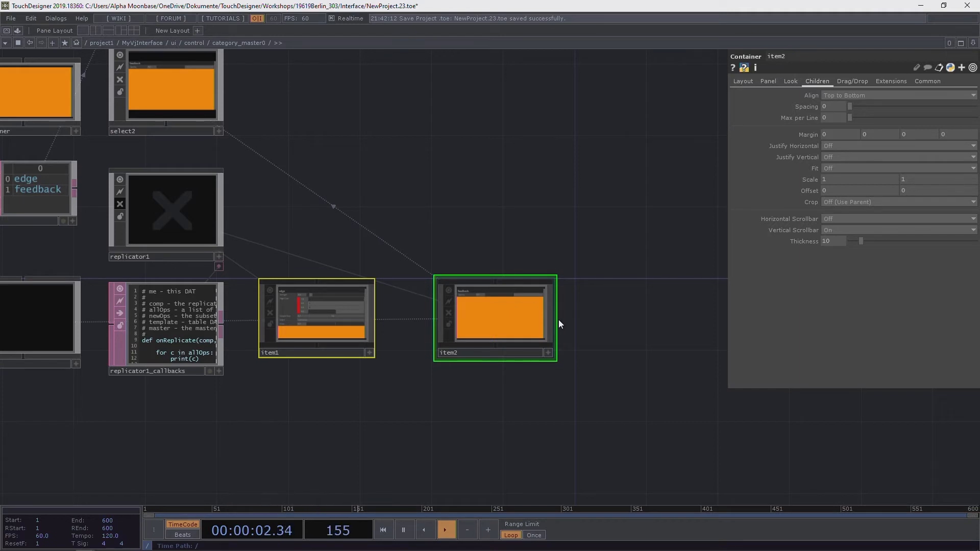
scroll(301, 184, up, 5)
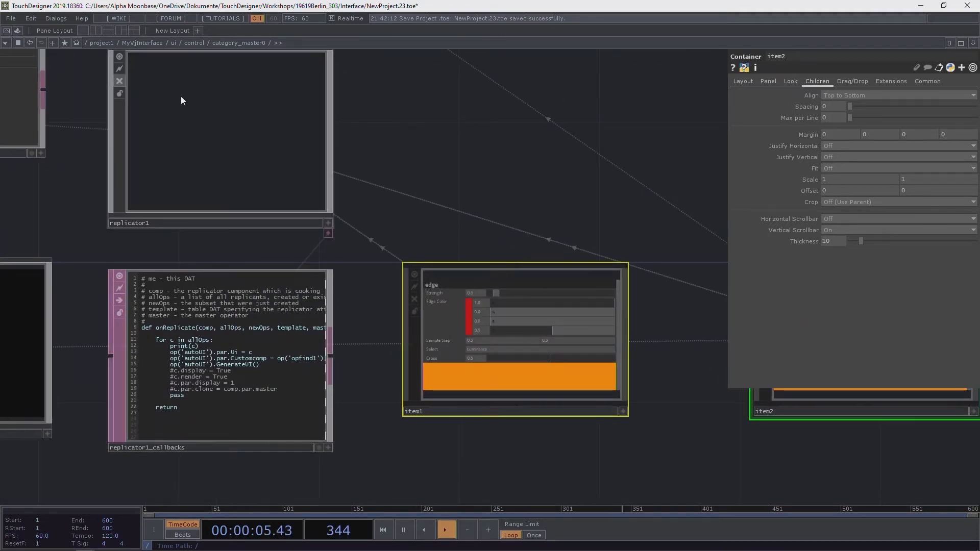
Step: Turn off cooking for replicator1
click(121, 80)
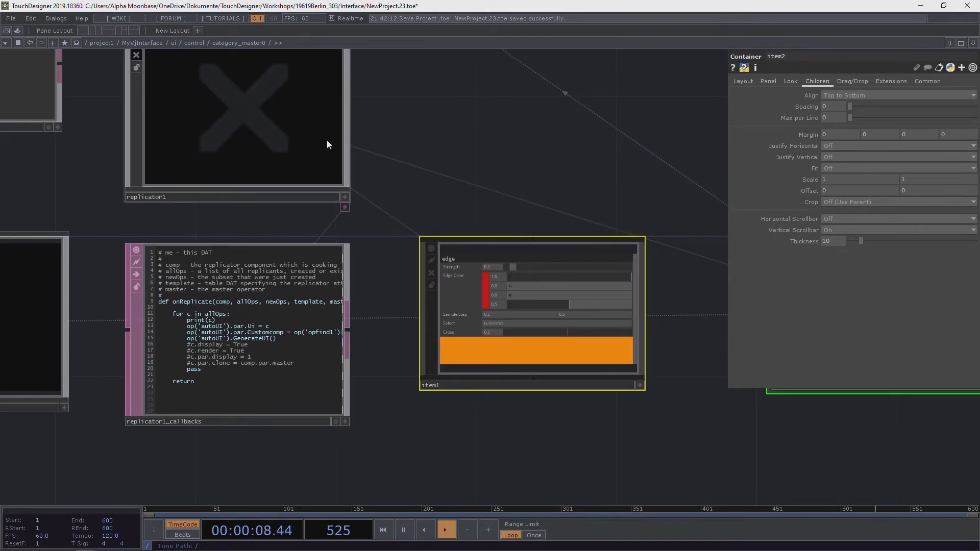
scroll(431, 164, down, 5)
drag(464, 175, 499, 192)
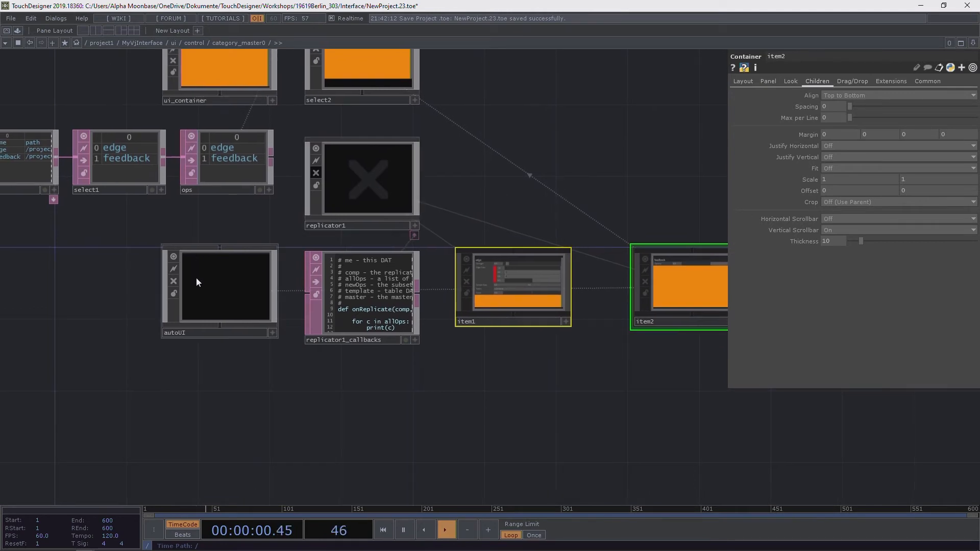
Step: Look inside the autoUI component at the GenerateUI method of the AutoUIExt extension, and return to the category_master0 network
scroll(213, 285, up, 5)
scroll(221, 270, down, 3)
click(238, 299)
key(i)
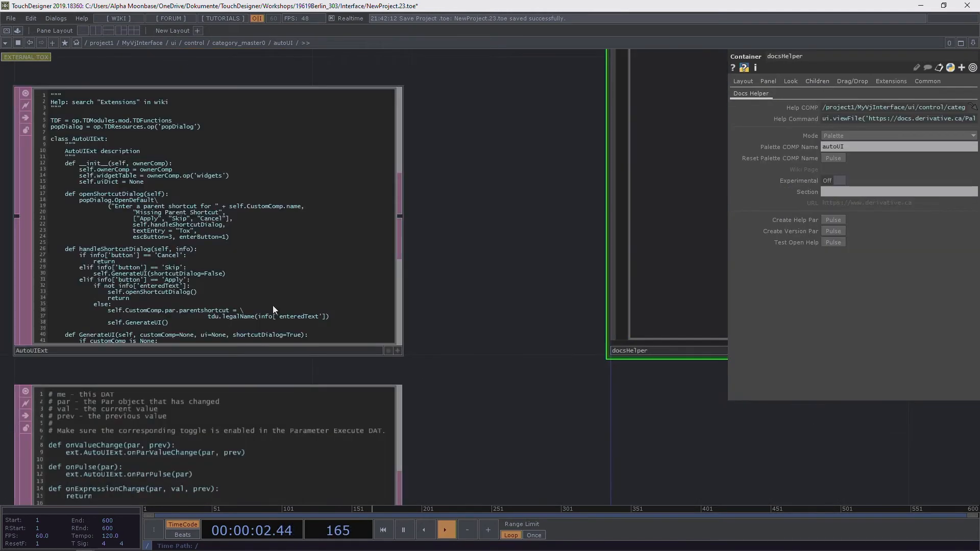
drag(459, 381, 611, 368)
scroll(136, 341, up, 4)
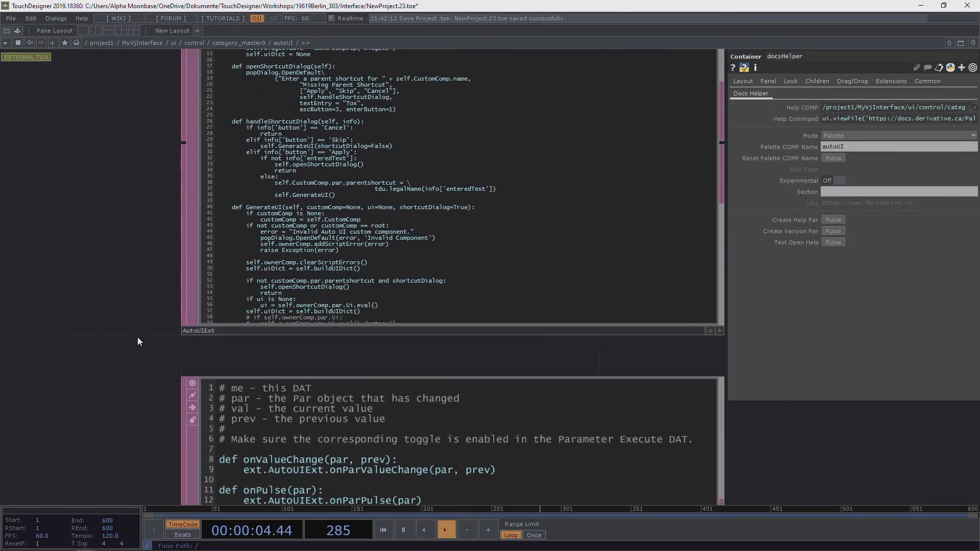
drag(471, 378, 80, 219)
drag(254, 228, 686, 456)
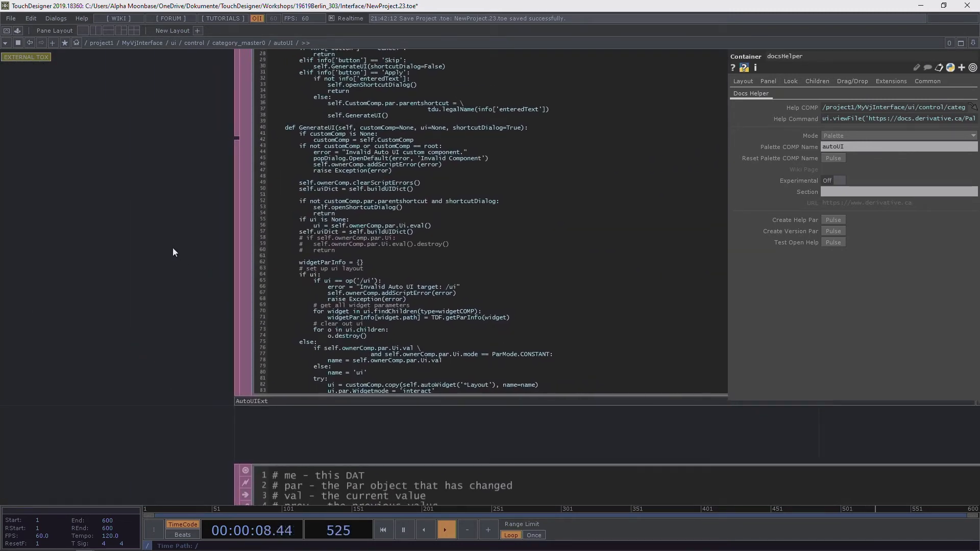
click(240, 42)
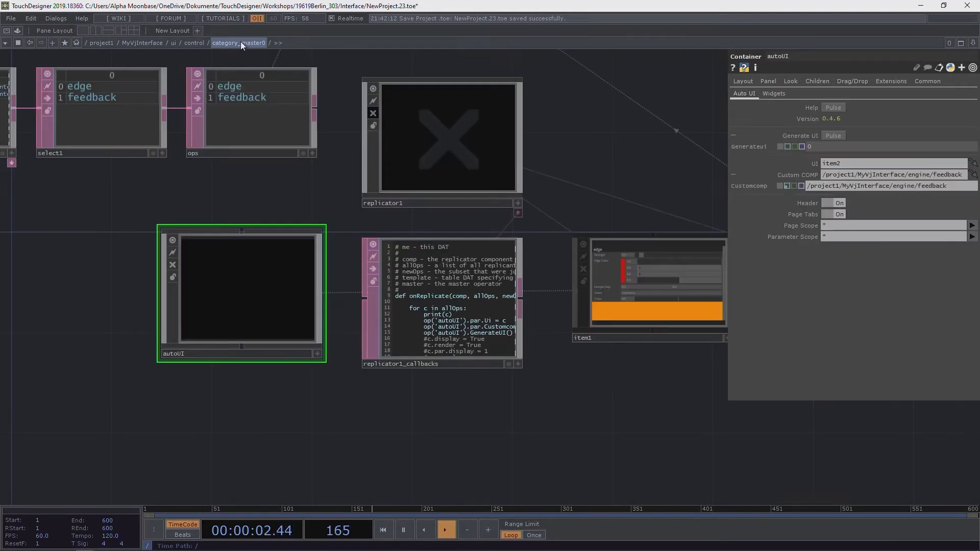
Step: Select replicator1 to display its parameters and make the replicator1_callbacks code editable in its viewer
scroll(488, 170, down, 3)
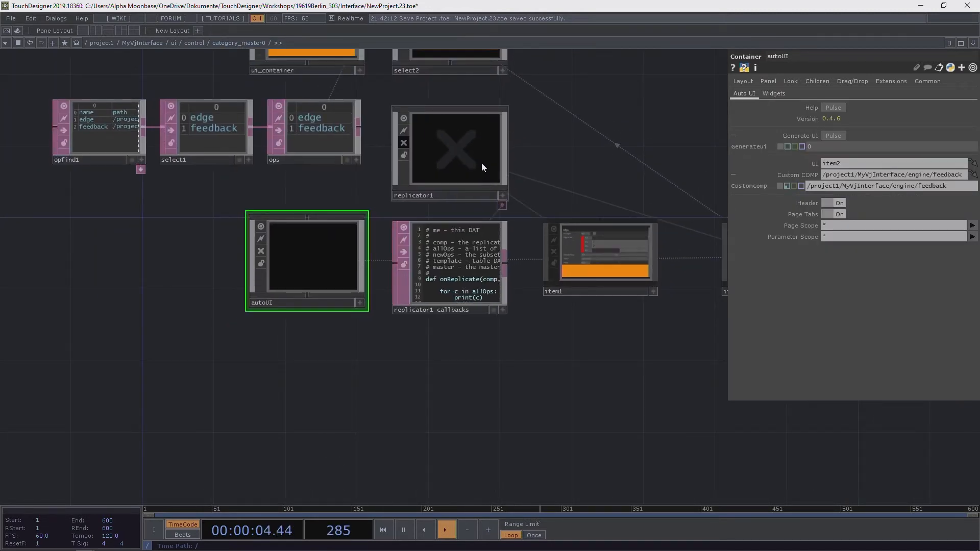
click(470, 163)
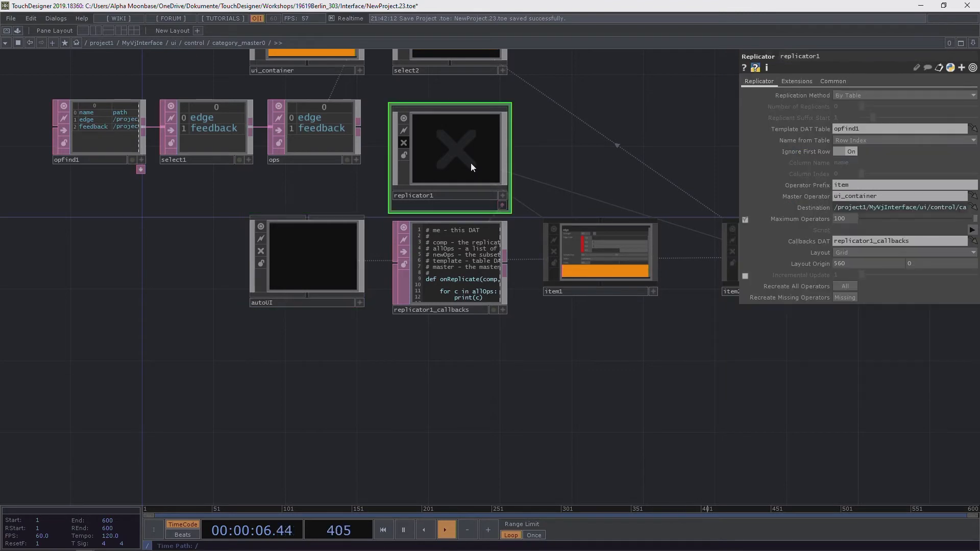
scroll(490, 266, up, 5)
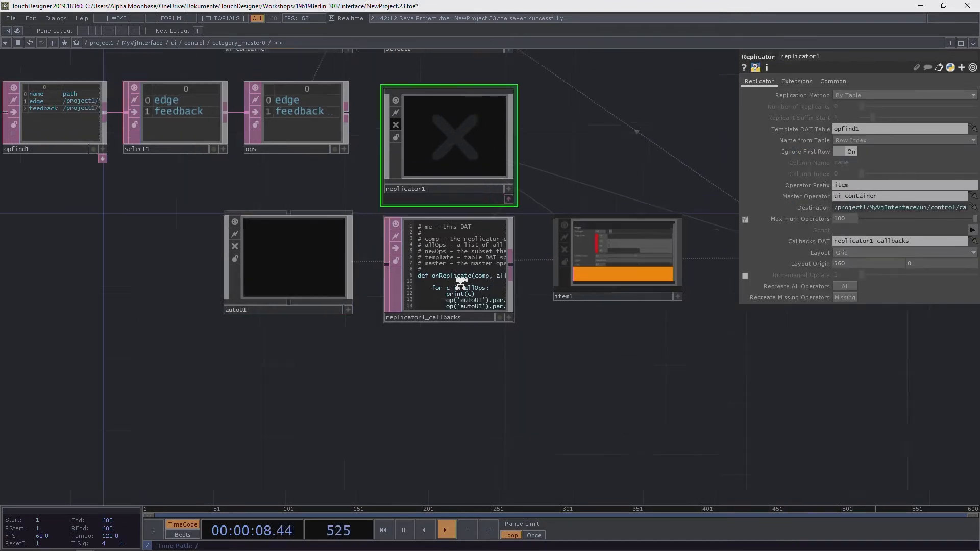
click(549, 362)
scroll(493, 400, up, 4)
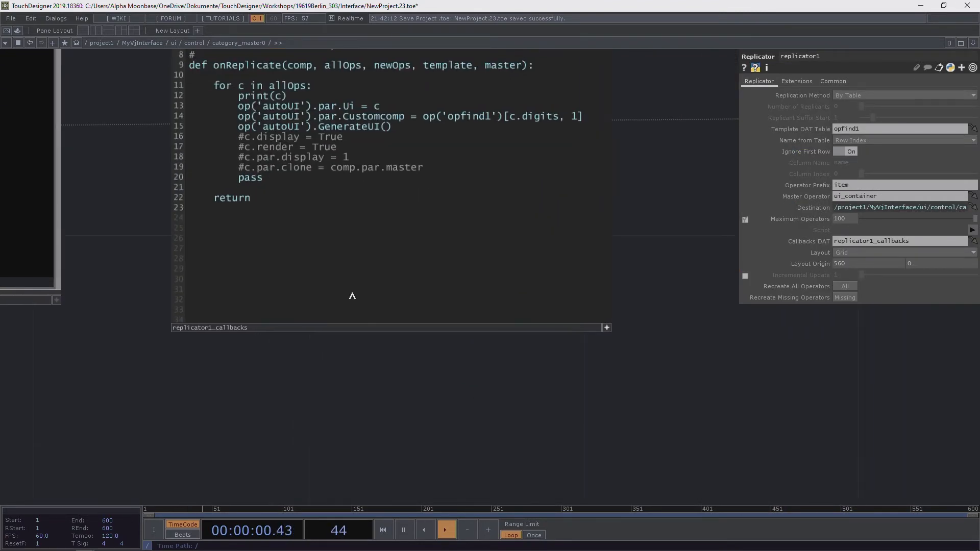
scroll(638, 203, down, 5)
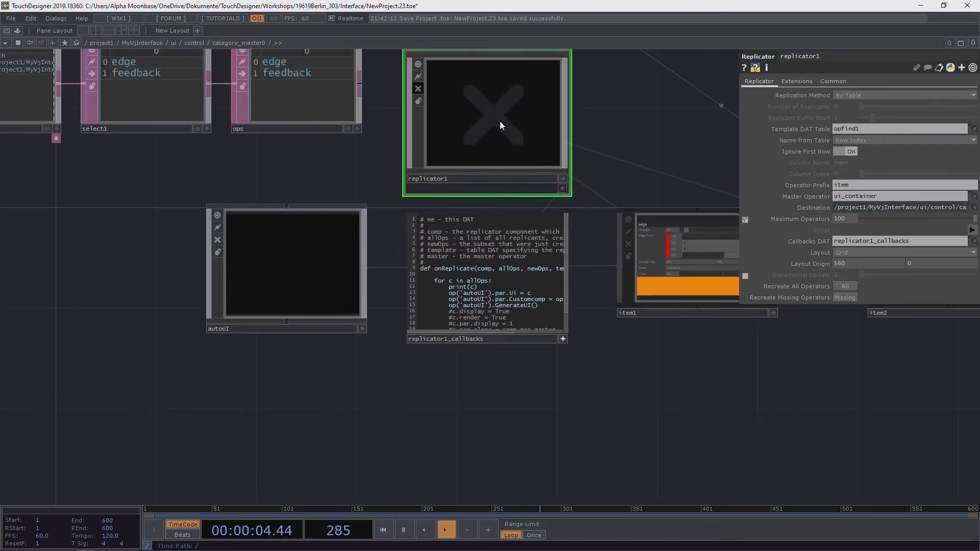
Step: Cut replicator1 and paste it back into the category_master0 network
key(ctrl+x)
key(ctrl+v)
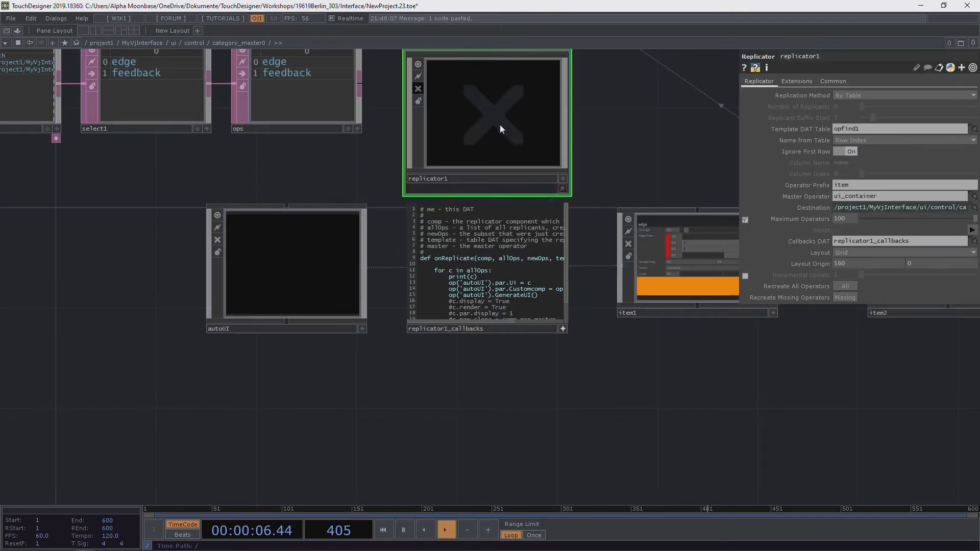
click(419, 90)
drag(608, 148, 494, 217)
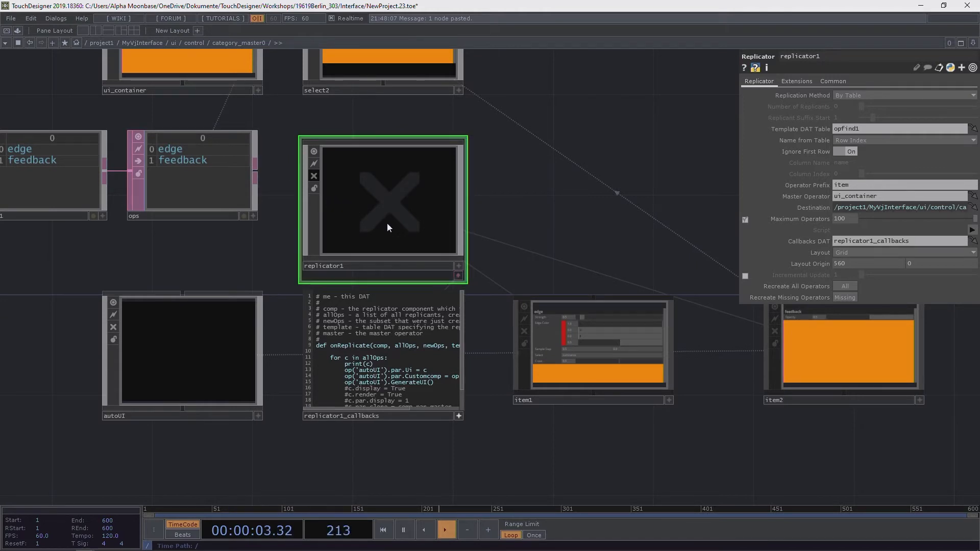
Step: Change the loop in onReplicate of replicator1_callbacks to iterate over newOps instead of allOps
drag(538, 248, 586, 218)
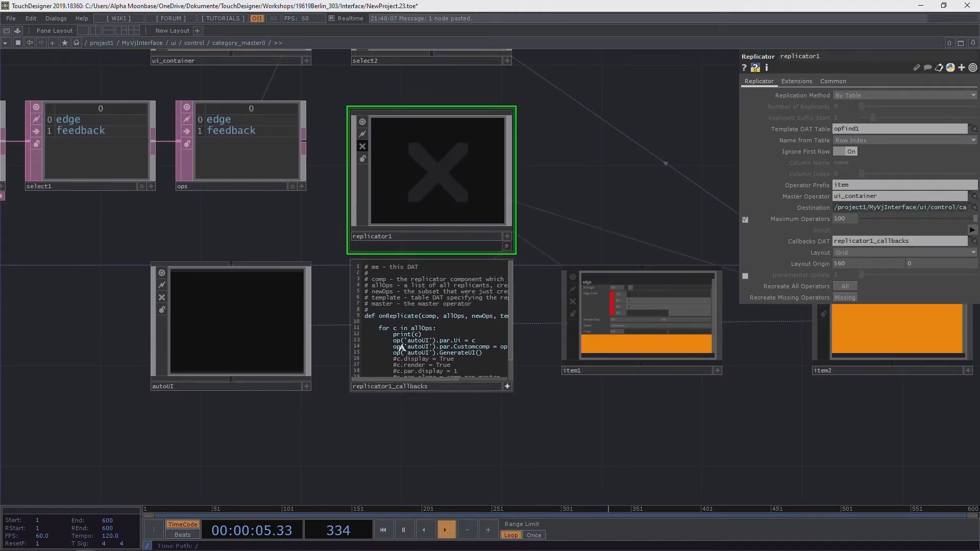
scroll(575, 225, up, 5)
drag(482, 363, 528, 297)
drag(254, 341, 267, 343)
text(new)
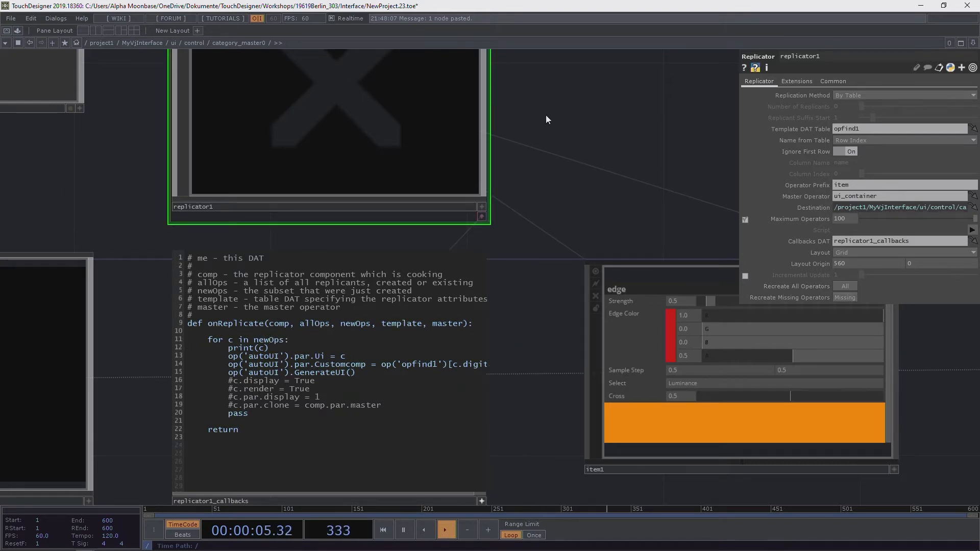
Step: Turn replicator1's cooking back on and recreate all of its replicated operators
drag(546, 114, 532, 195)
click(171, 72)
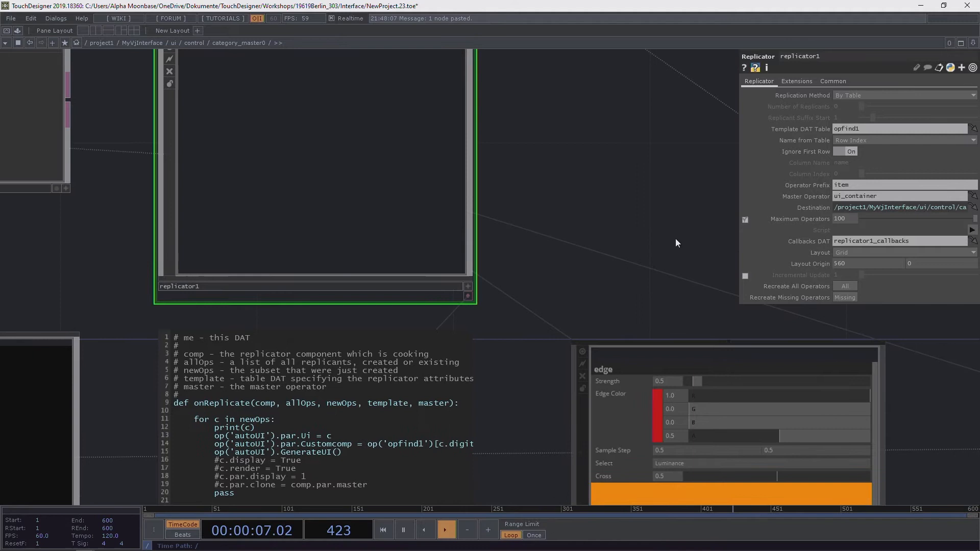
click(843, 286)
scroll(556, 165, down, 3)
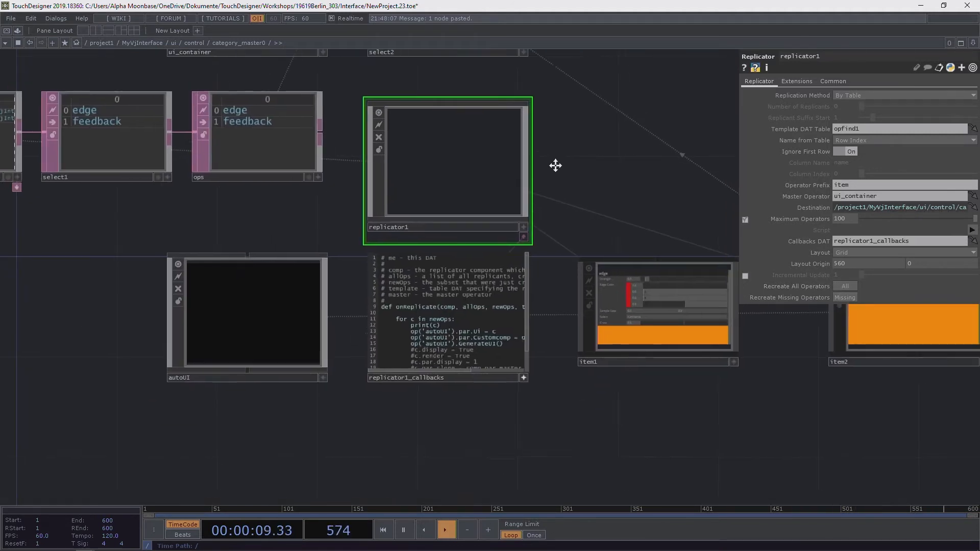
drag(555, 165, 505, 162)
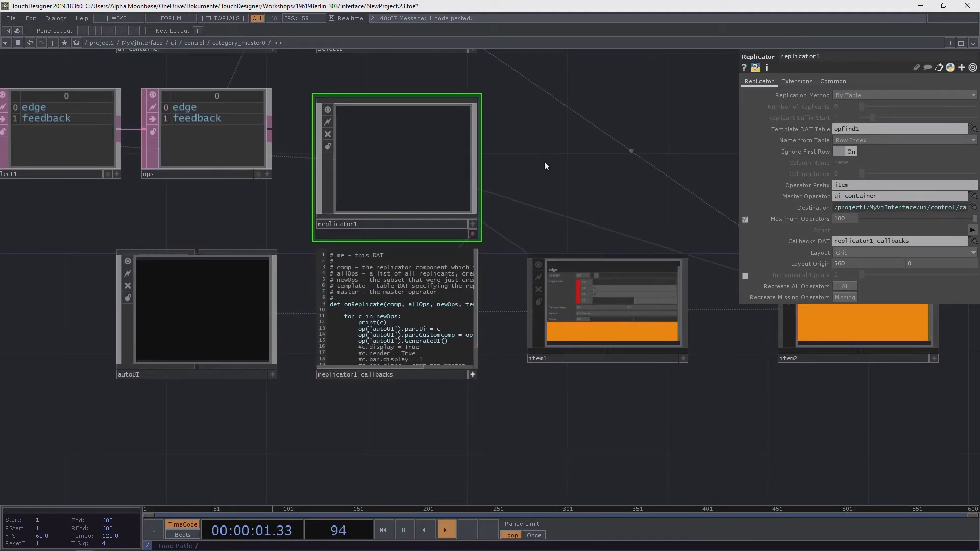
Step: Review the newOps loop in the callback code and recreate all replicants of replicator1 once more
drag(376, 317, 383, 320)
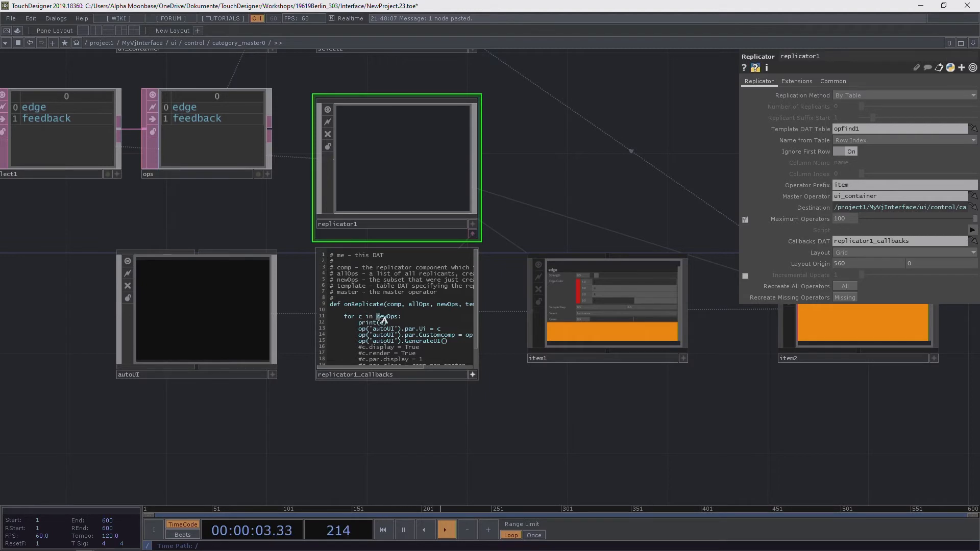
mouse_move(543, 198)
mouse_down()
mouse_move(559, 189)
mouse_move(554, 201)
mouse_up()
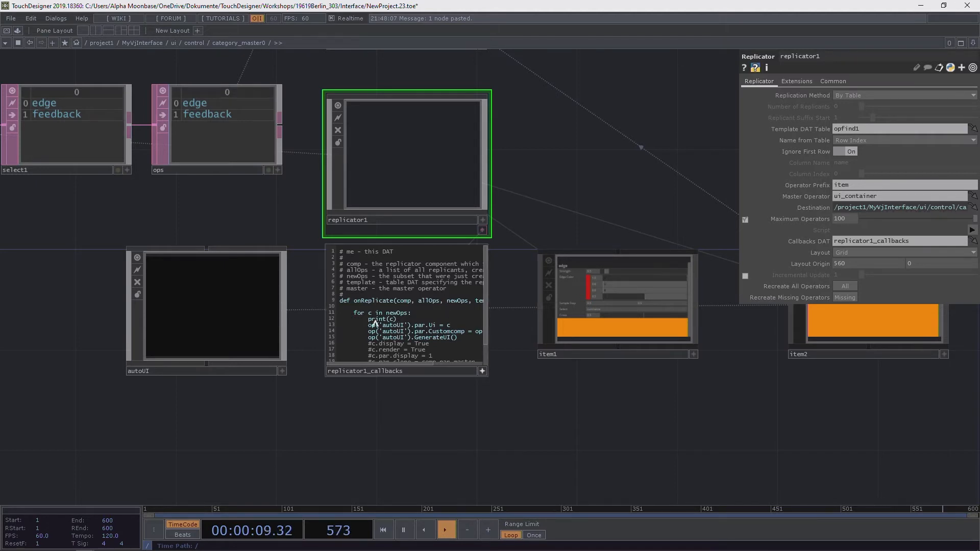
scroll(375, 323, up, 3)
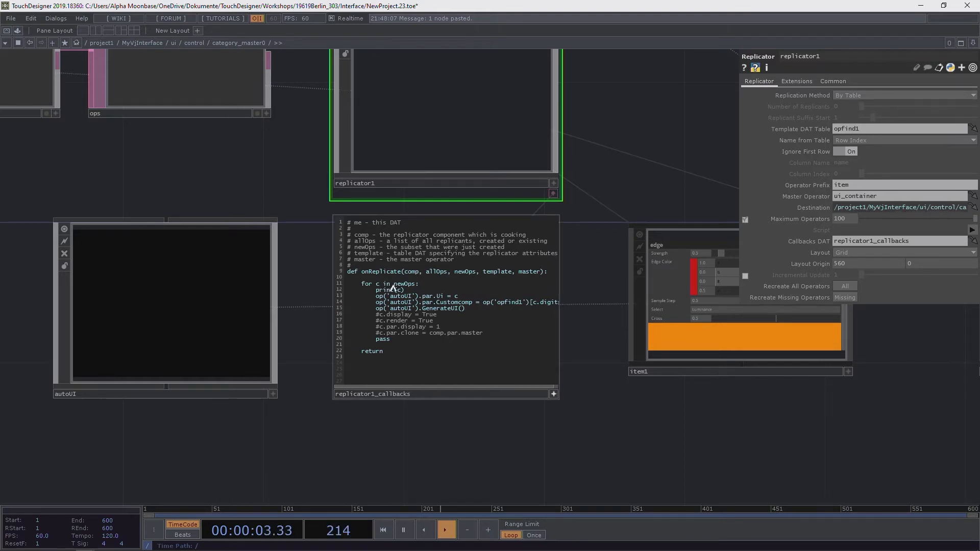
drag(393, 285, 405, 284)
click(406, 137)
click(851, 289)
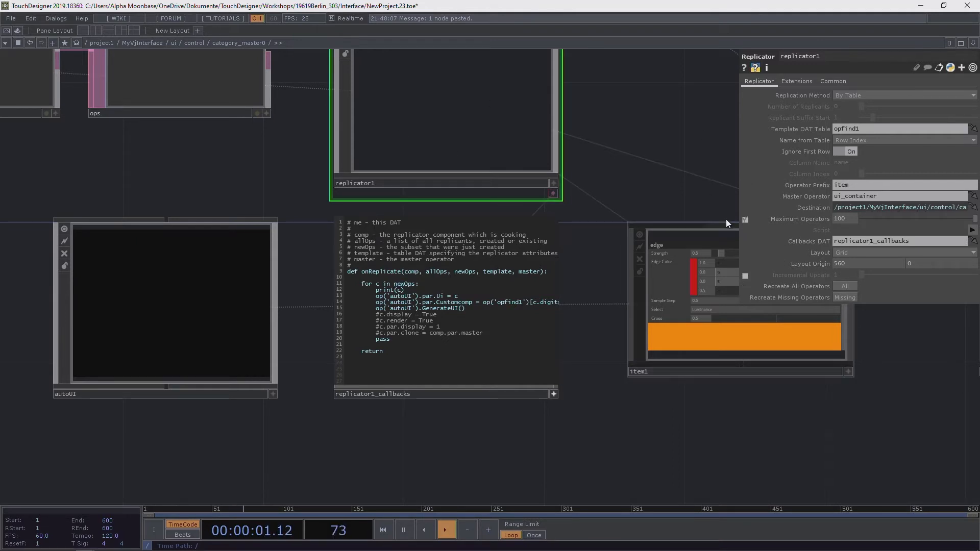
Step: Make the comp_select viewer interactive and switch repeatedly between edge and feedback to test select2, ending on edge
drag(663, 165, 411, 275)
scroll(405, 211, down, 3)
click(260, 376)
drag(436, 173, 600, 380)
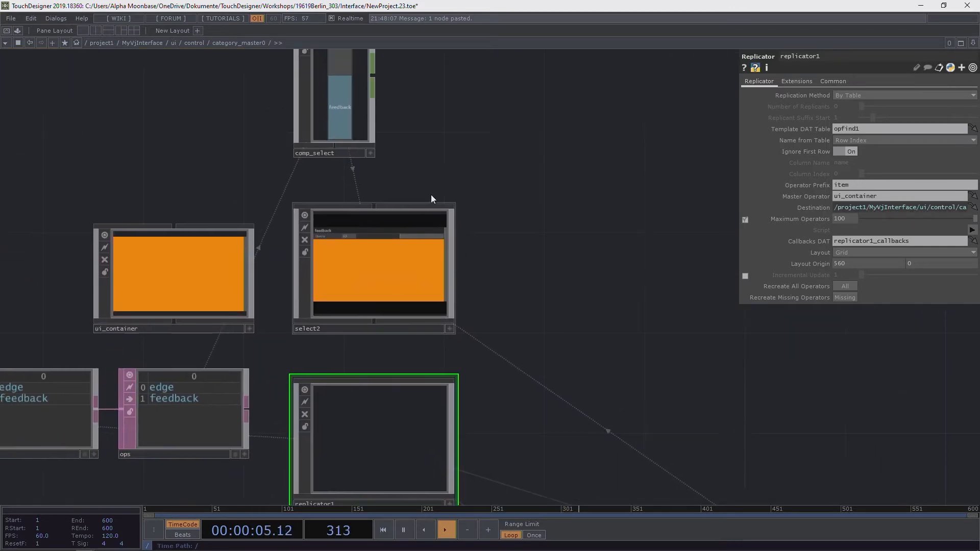
scroll(428, 190, up, 3)
drag(414, 144, 344, 226)
click(315, 173)
click(205, 93)
click(199, 164)
click(201, 79)
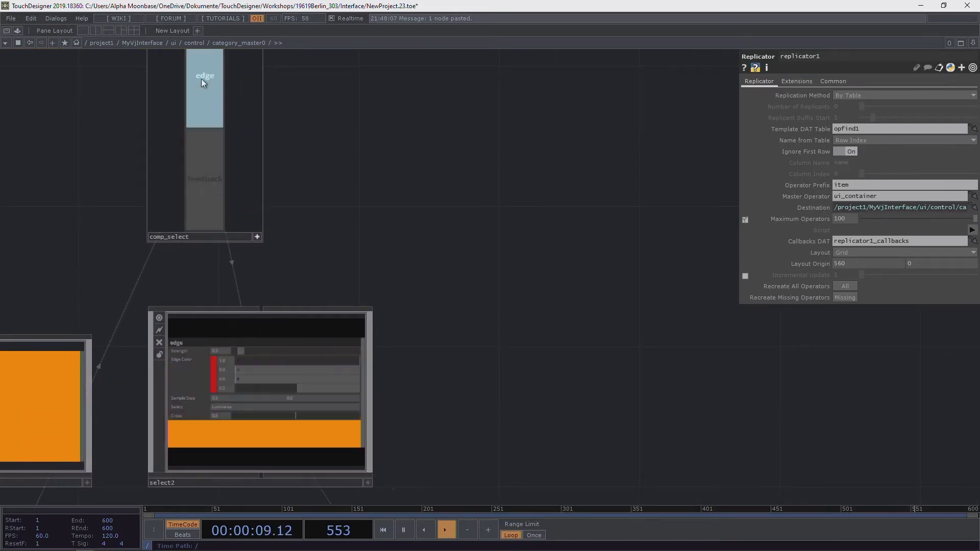
click(195, 203)
click(216, 90)
click(208, 195)
click(217, 98)
Step: Make the select2 viewer interactive and change the Edge Color of the edge component to a light orange
click(368, 483)
drag(236, 360, 374, 400)
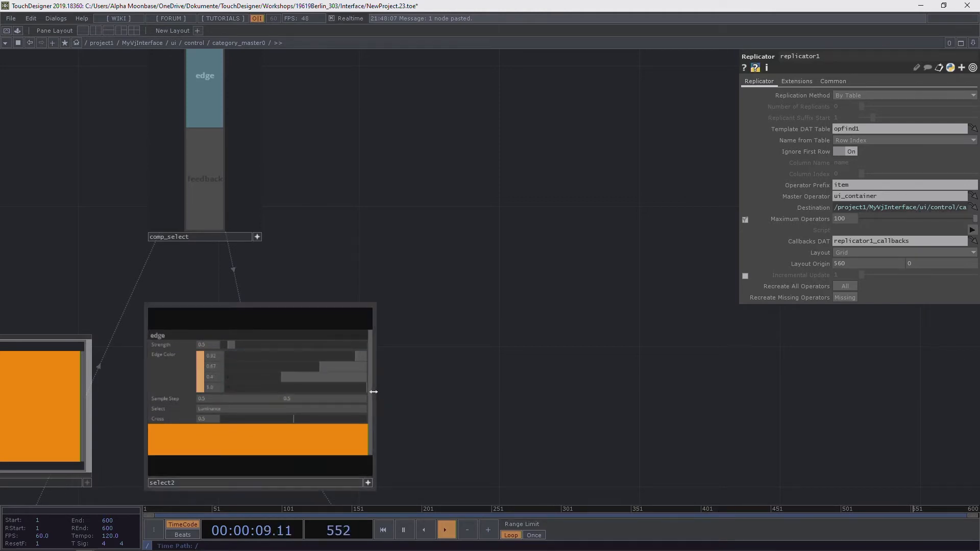
drag(250, 251, 356, 282)
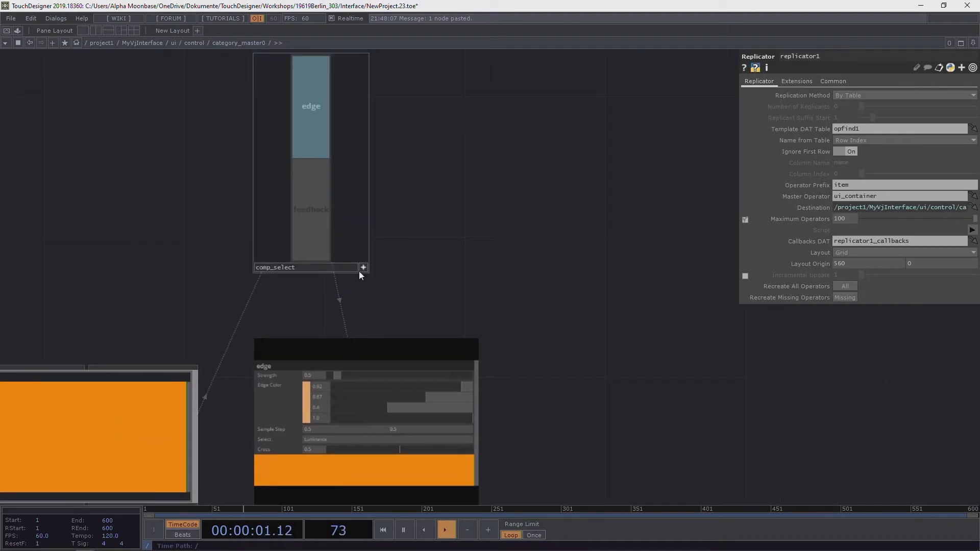
Step: Inspect the Look, Panel and Children parameters of the ui_container master component
scroll(568, 250, down, 5)
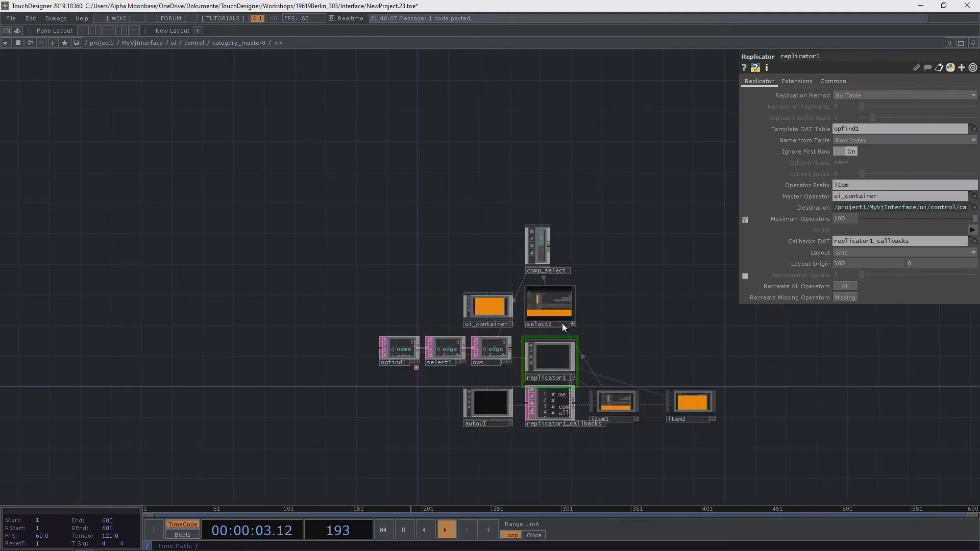
scroll(586, 317, up, 3)
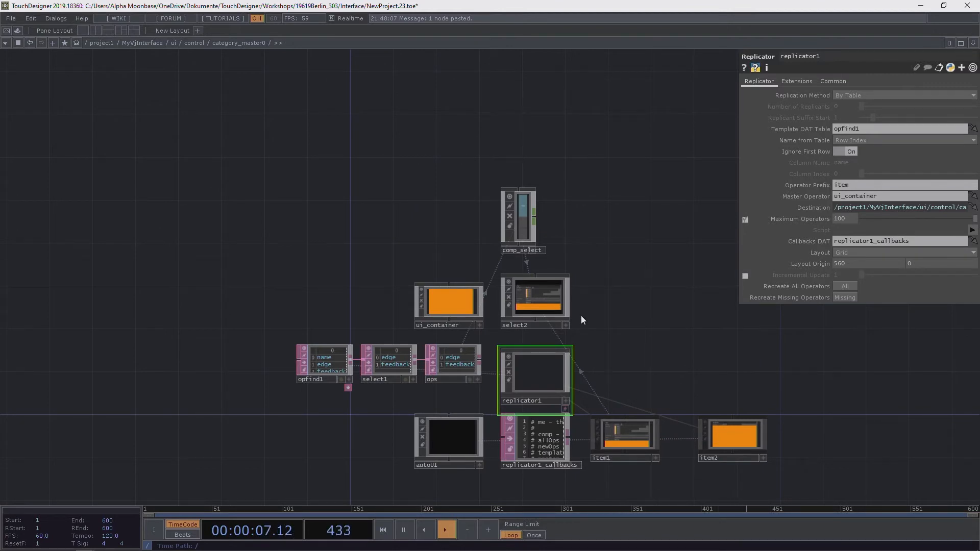
click(454, 297)
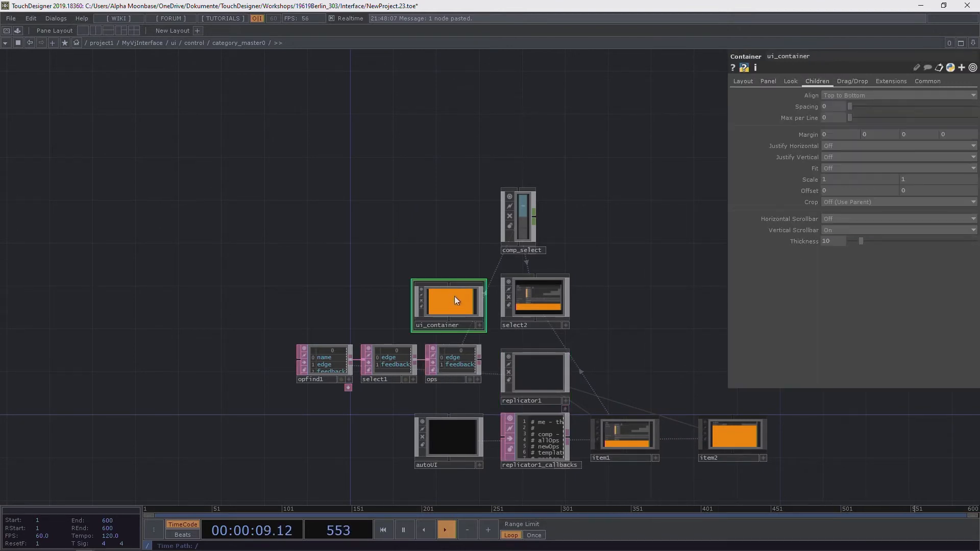
click(790, 81)
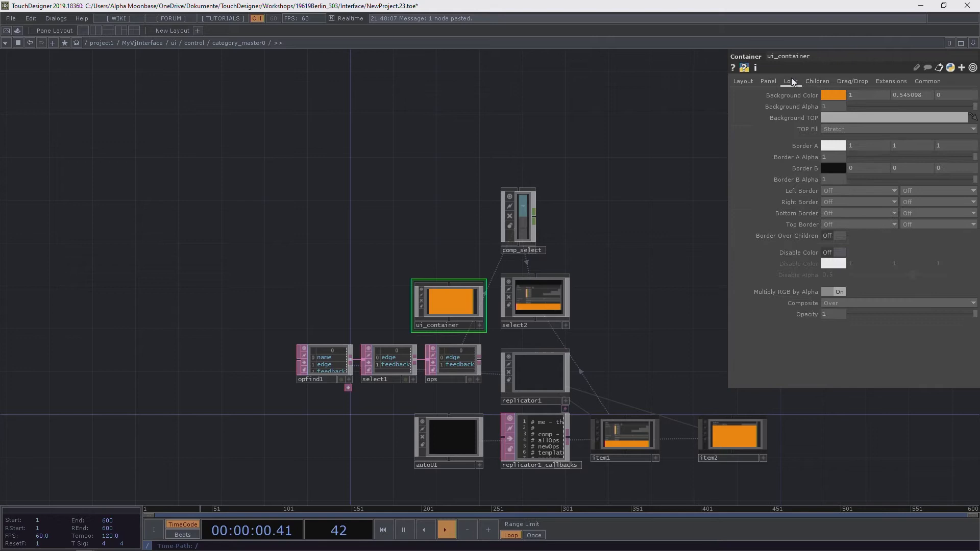
click(766, 82)
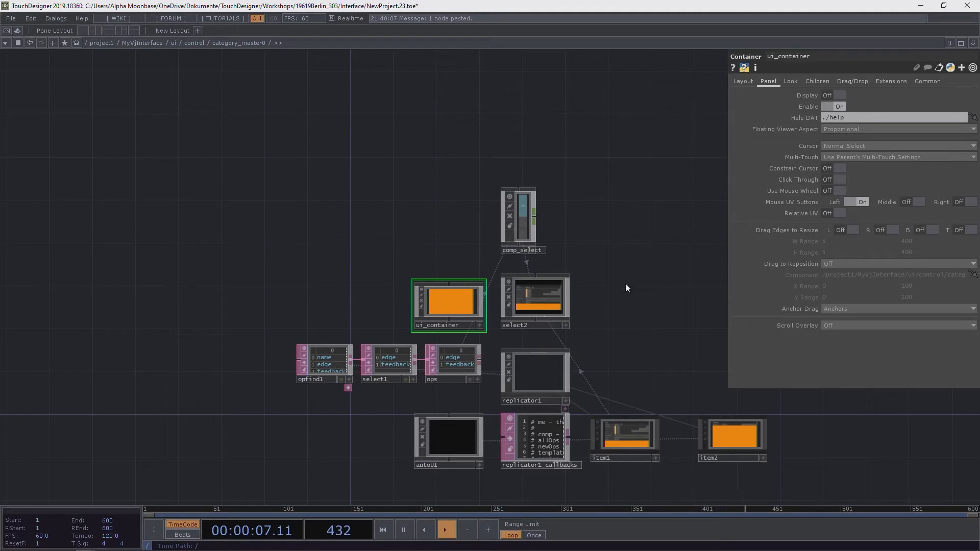
scroll(611, 337, up, 6)
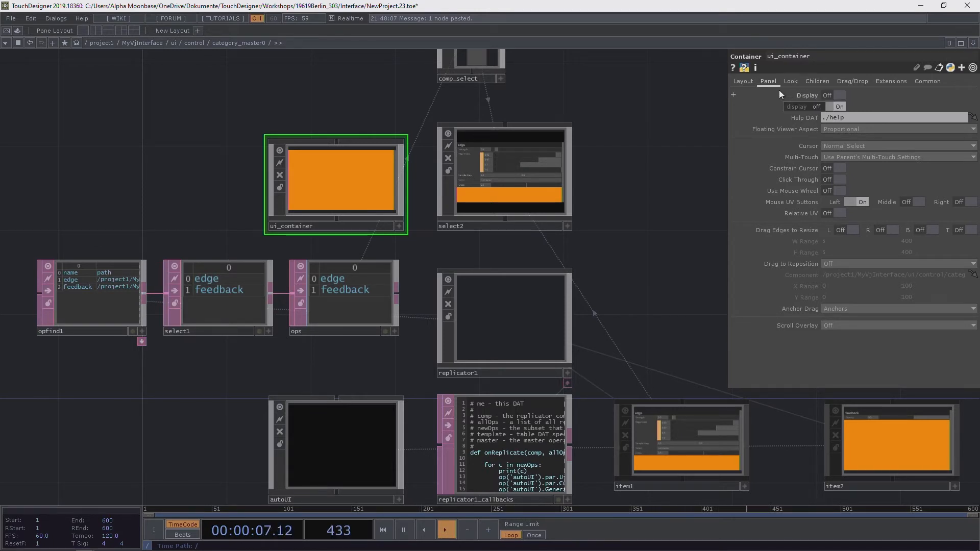
drag(655, 129, 622, 163)
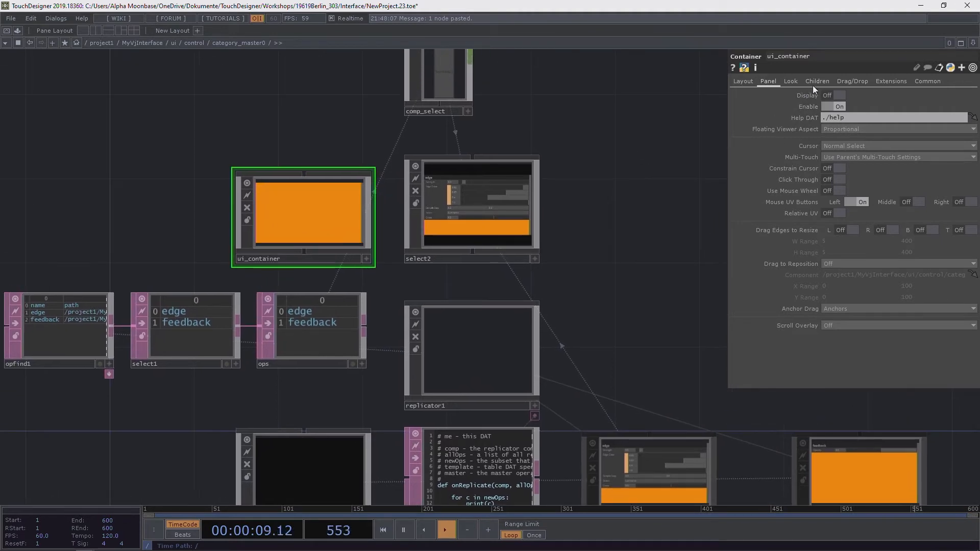
click(816, 82)
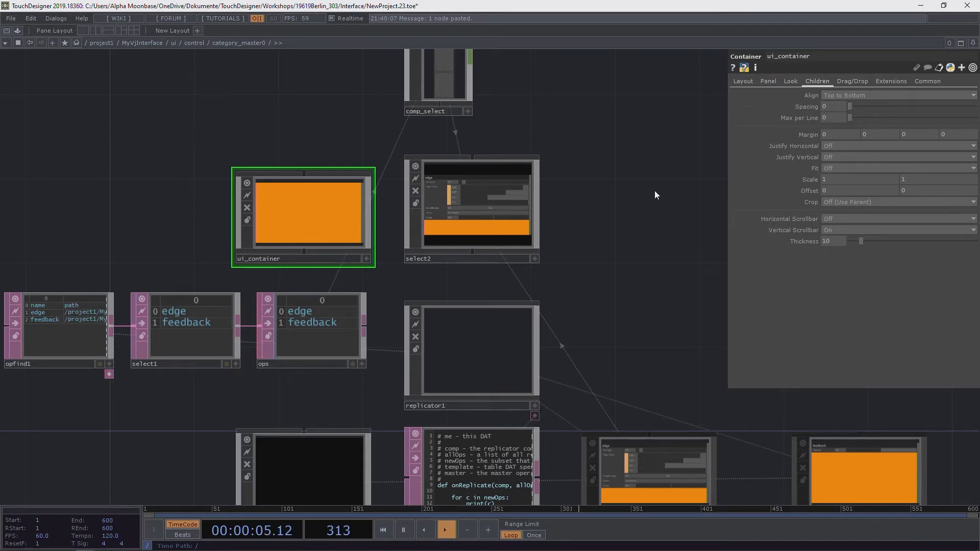
drag(617, 236, 615, 218)
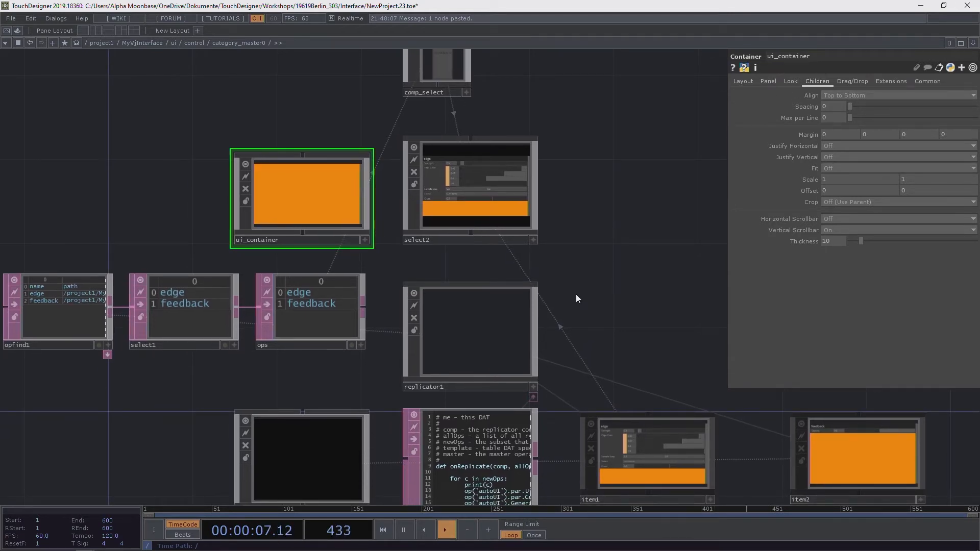
Step: Inspect replicator1's parameters, including its template table, operator prefix and master operator, alongside the opfind1 table
click(408, 342)
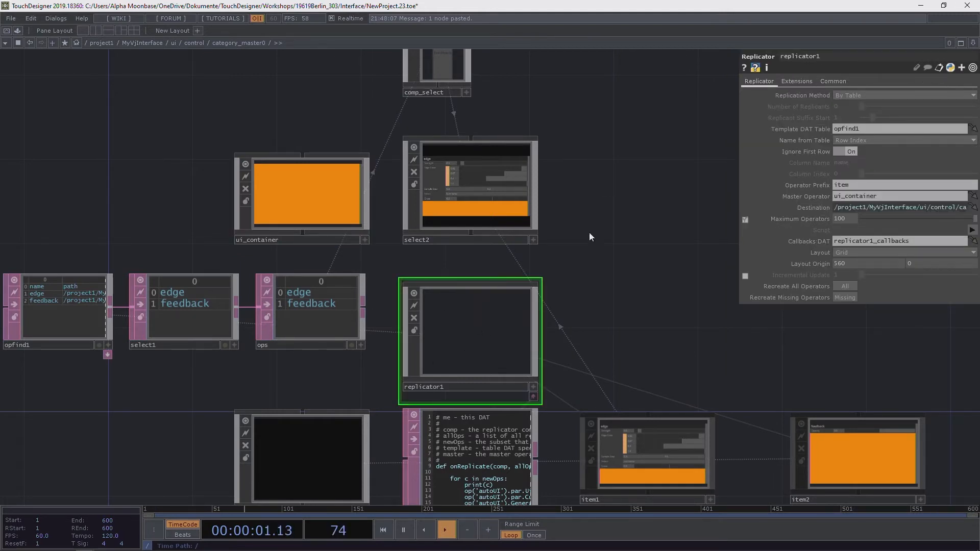
drag(589, 232, 619, 200)
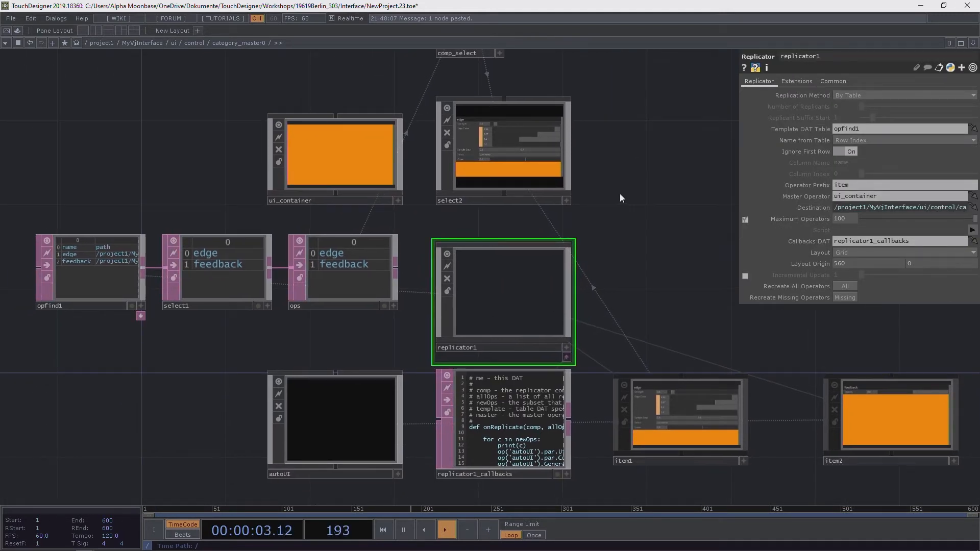
drag(676, 219, 714, 211)
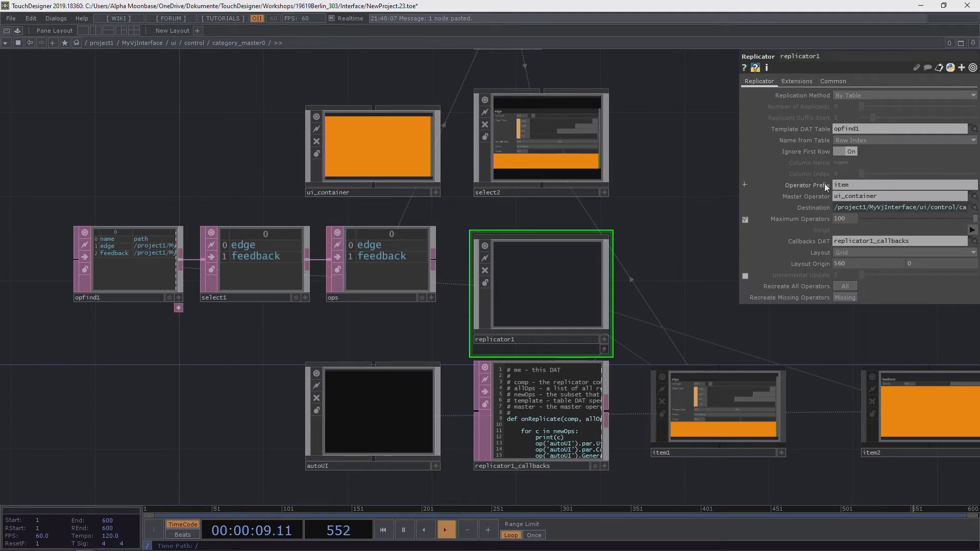
drag(174, 186, 221, 182)
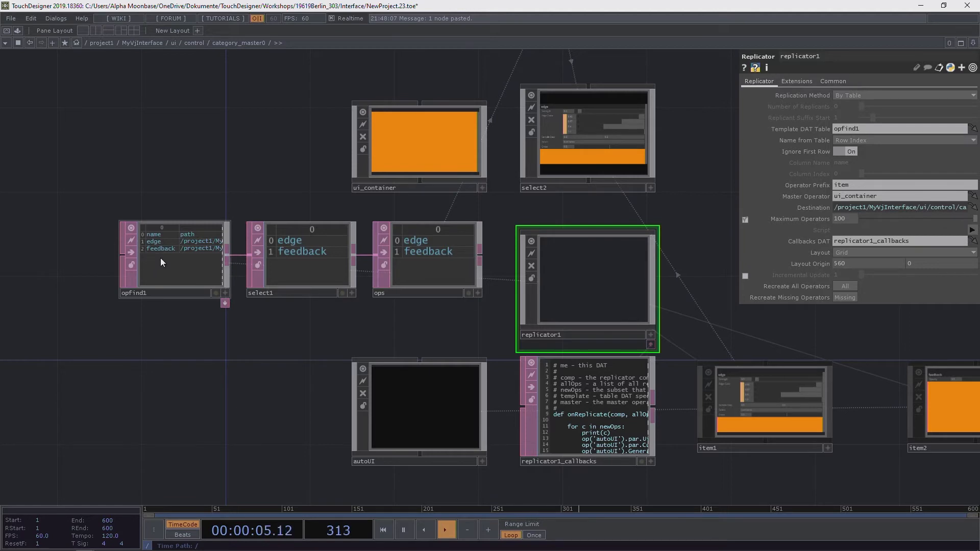
Step: Make the replicator1_callbacks viewer interactive and examine the newOps loop, the autoUI Ui and Customcomp assignments, and the GenerateUI() call
scroll(651, 450, up, 5)
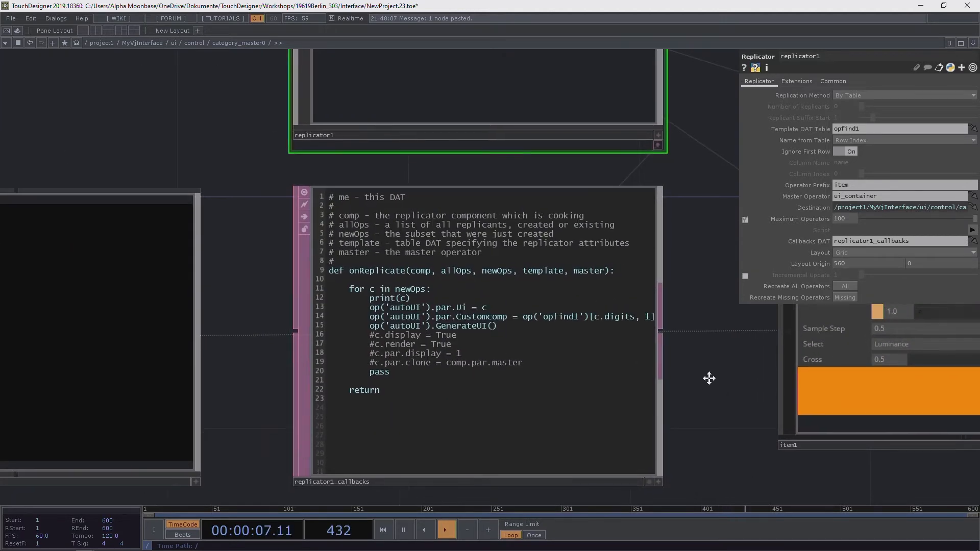
scroll(770, 376, up, 3)
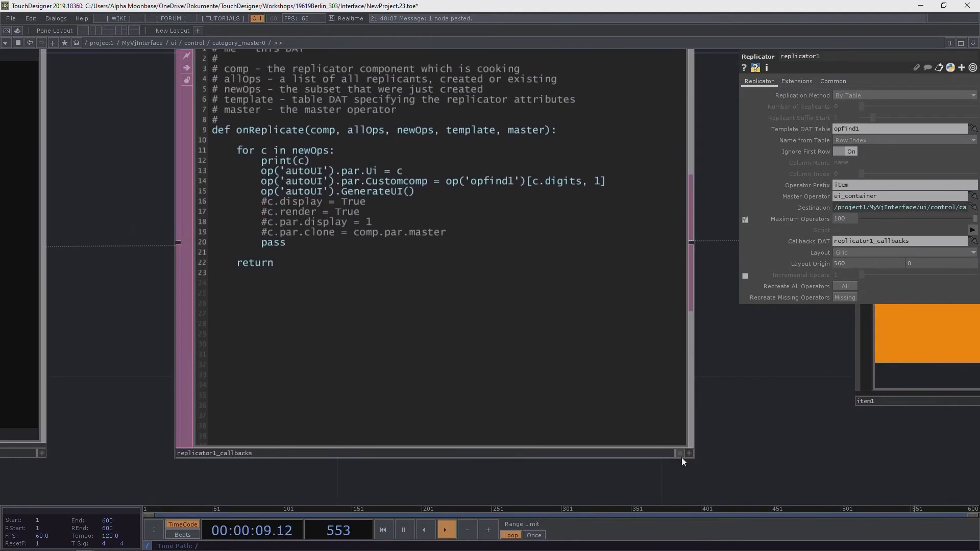
click(689, 452)
drag(747, 365, 728, 380)
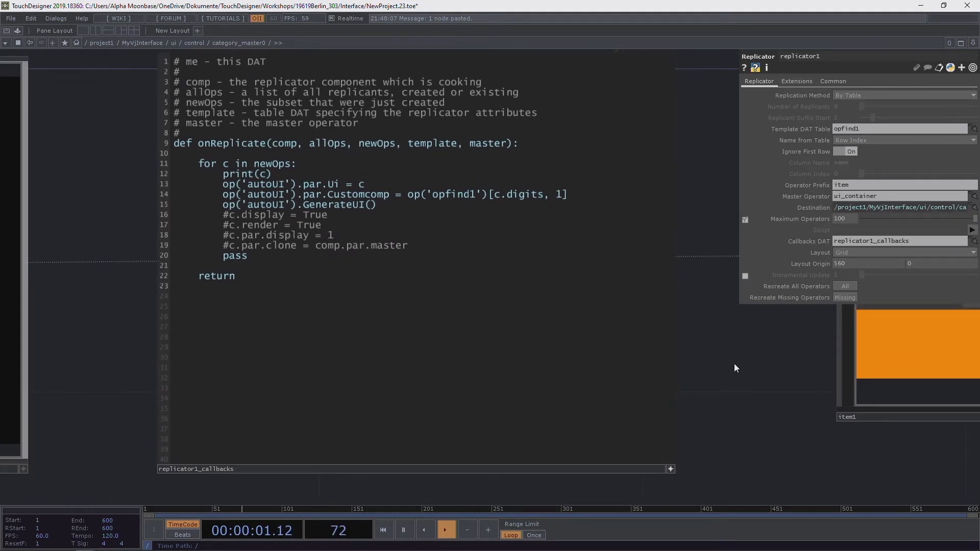
drag(253, 164, 292, 167)
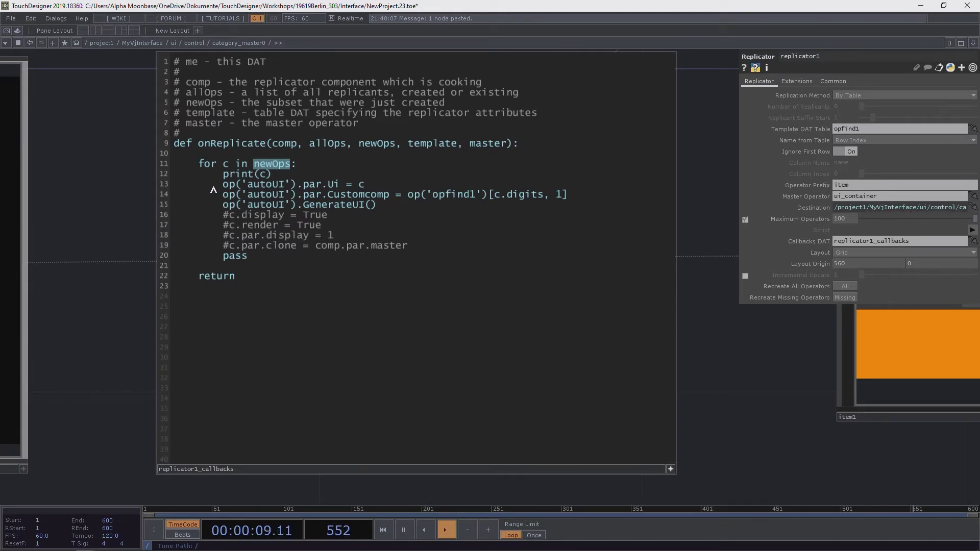
drag(222, 185, 365, 186)
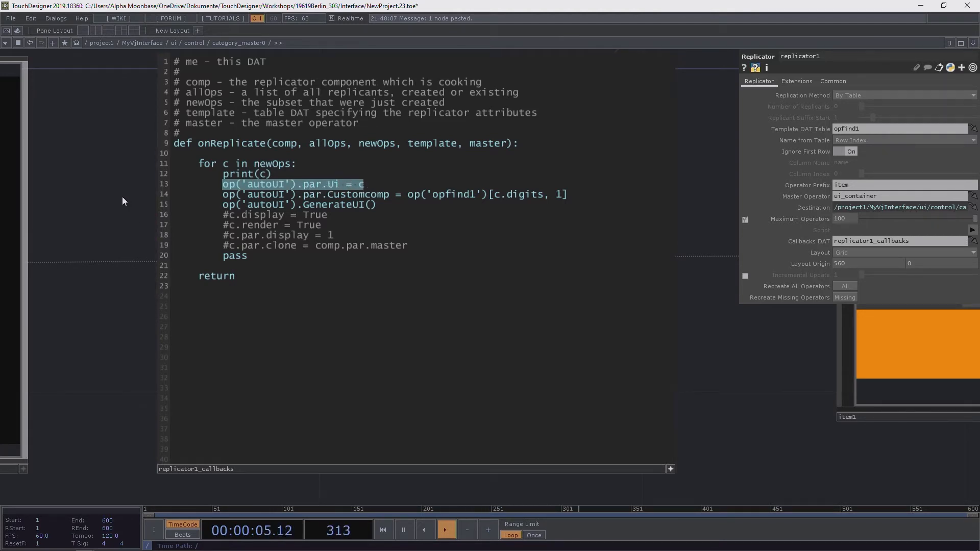
click(368, 189)
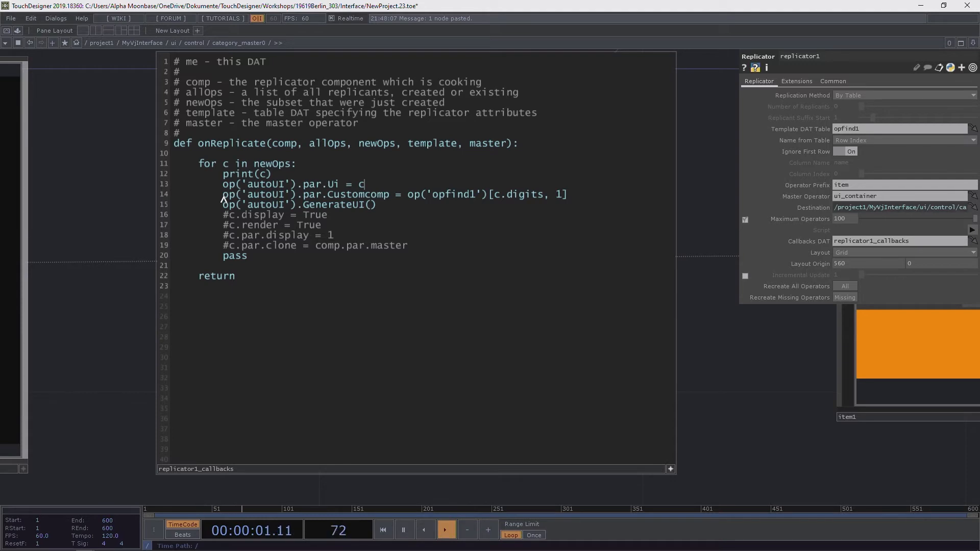
drag(327, 196, 386, 198)
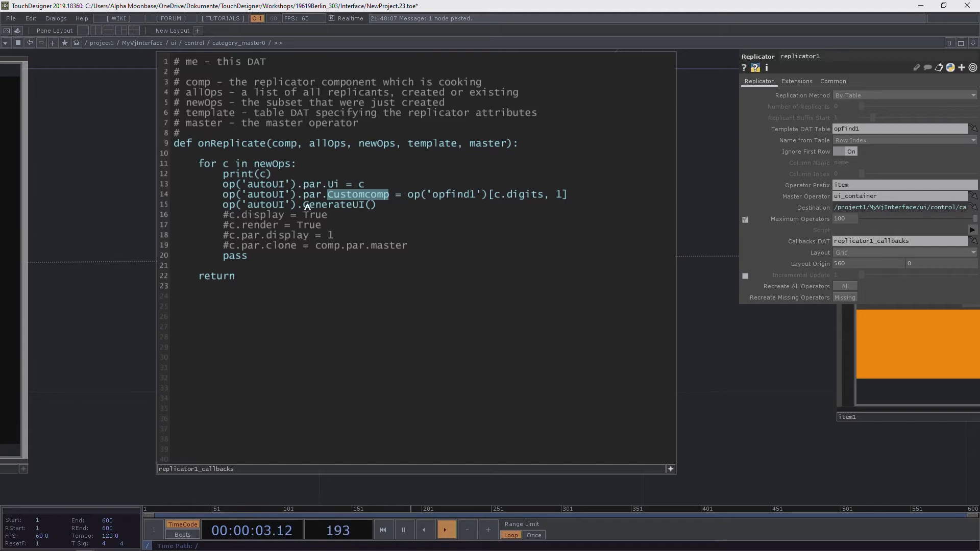
click(221, 206)
drag(240, 206, 408, 208)
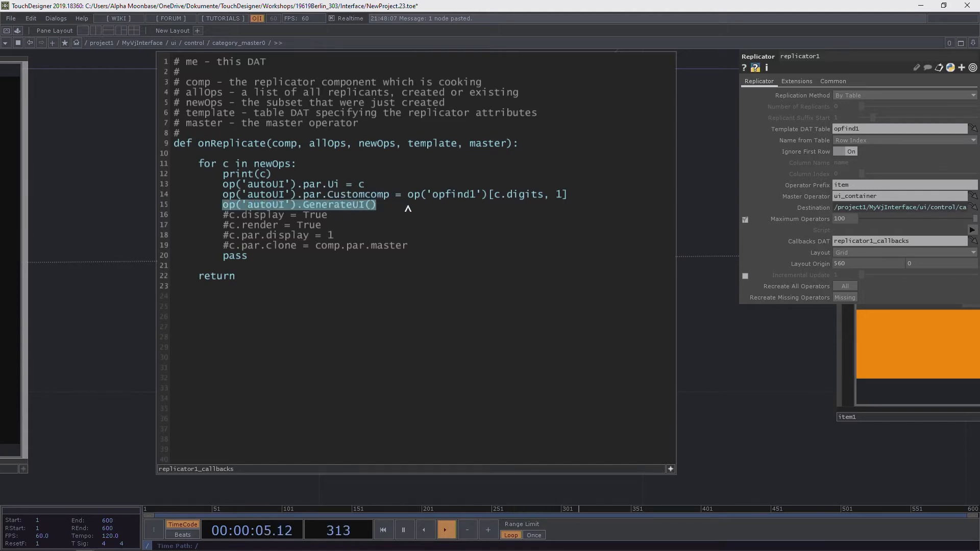
click(308, 209)
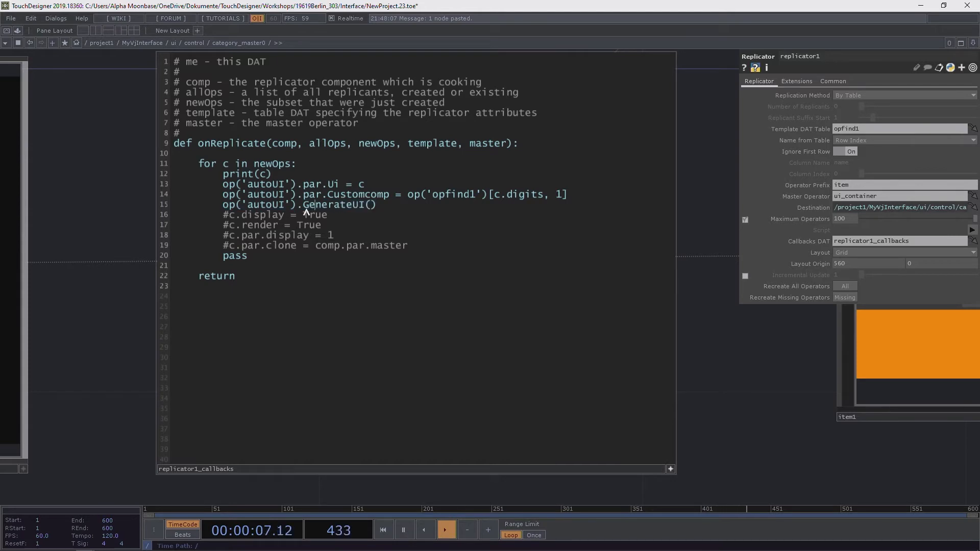
drag(303, 206, 378, 207)
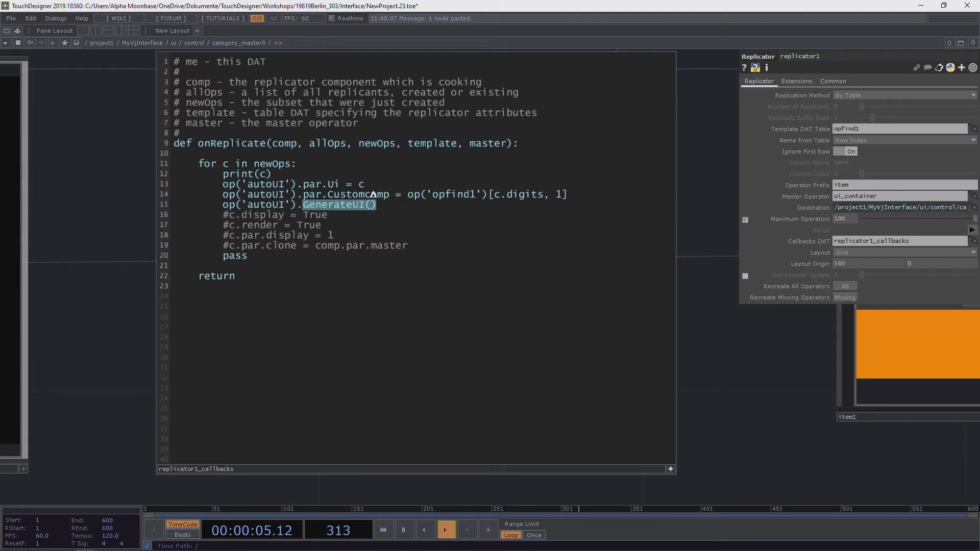
Step: Look over the replicated items and re-examine how the callback loop handles only newOps
scroll(548, 176, down, 5)
scroll(549, 186, down, 3)
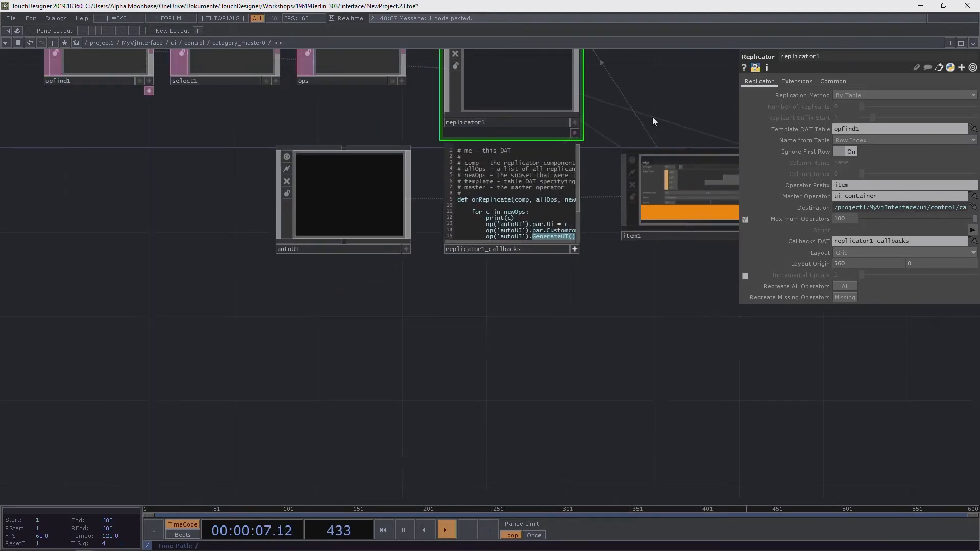
drag(666, 128, 436, 350)
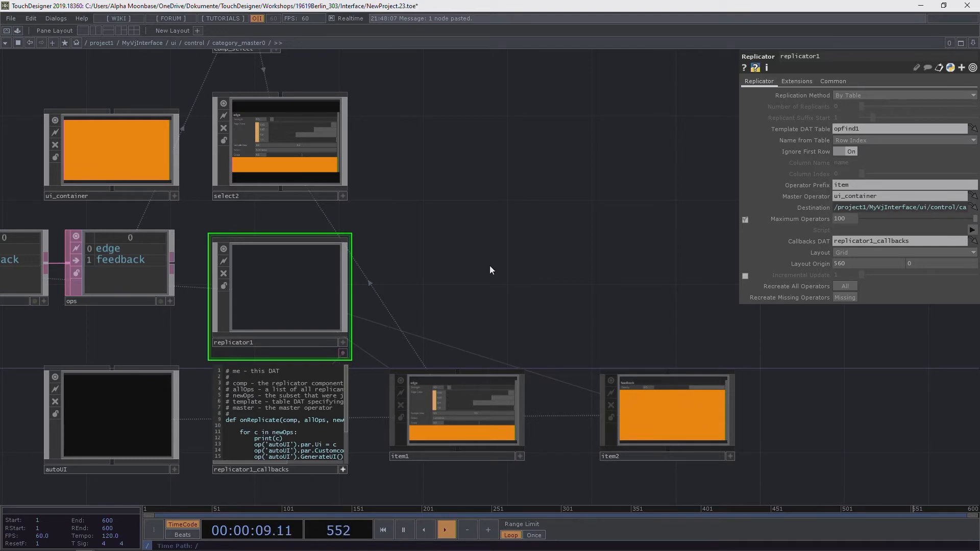
drag(526, 283, 613, 315)
scroll(515, 365, up, 3)
drag(519, 365, 668, 170)
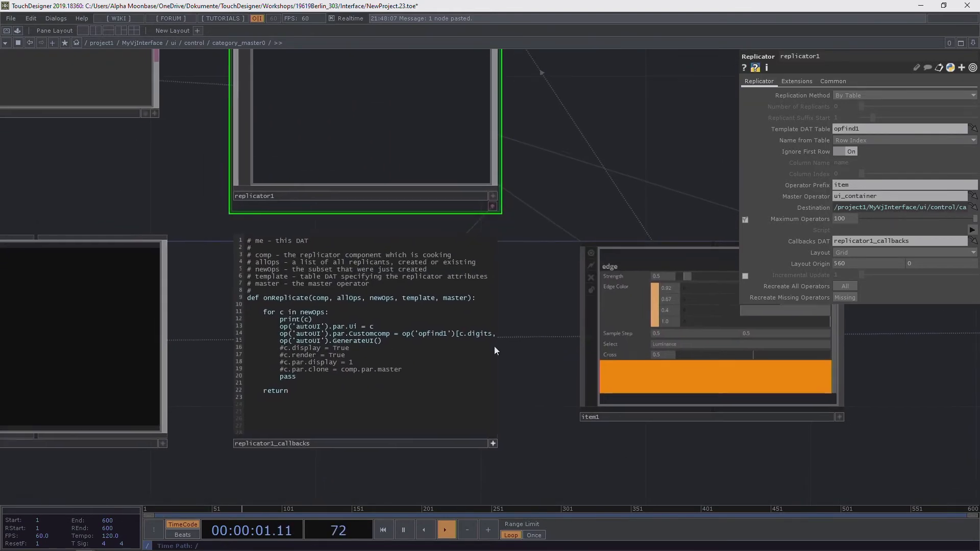
scroll(529, 391, up, 2)
drag(530, 391, 708, 393)
scroll(689, 365, up, 2)
scroll(614, 355, up, 1)
scroll(640, 350, down, 1)
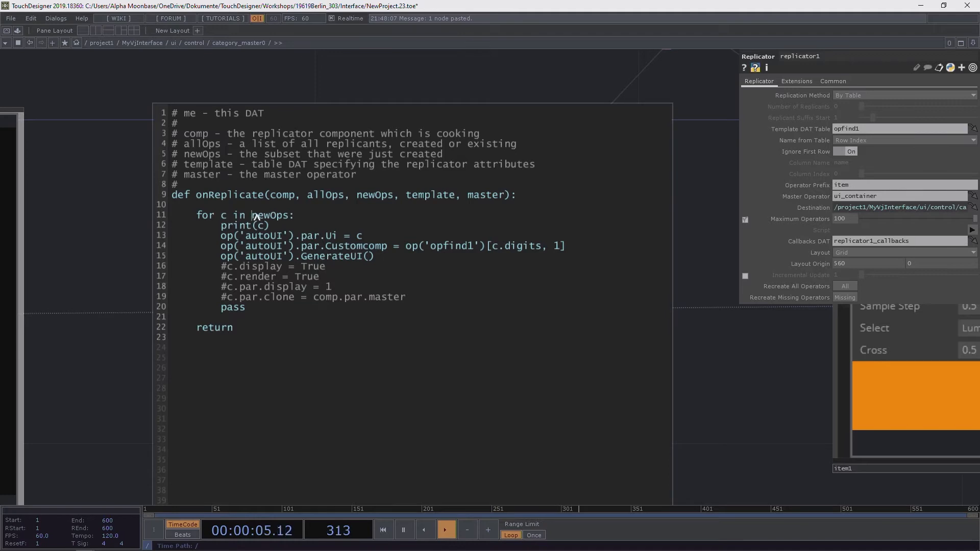
drag(251, 219, 269, 218)
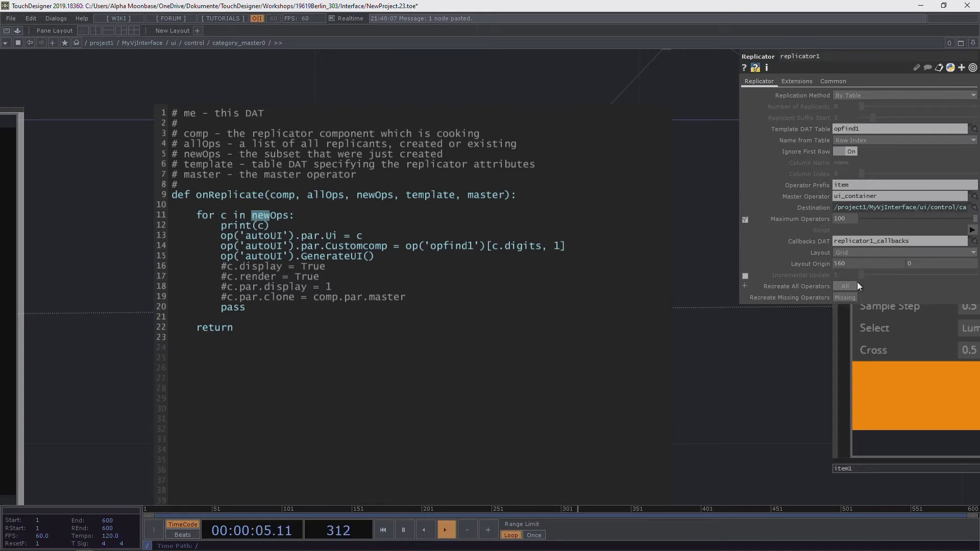
Step: Go up to the control network and examine how the component UIs are laid out in category_master0
drag(188, 92, 198, 111)
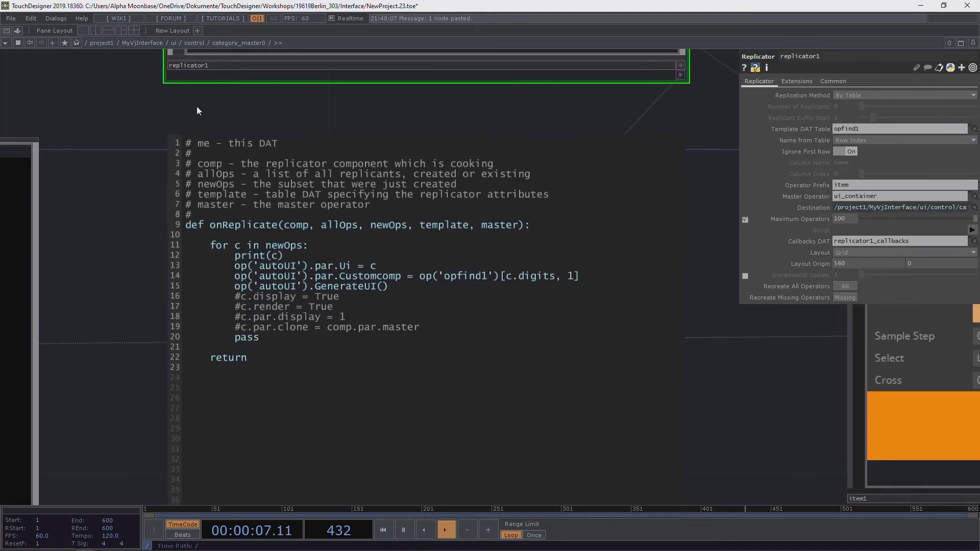
drag(122, 121, 107, 152)
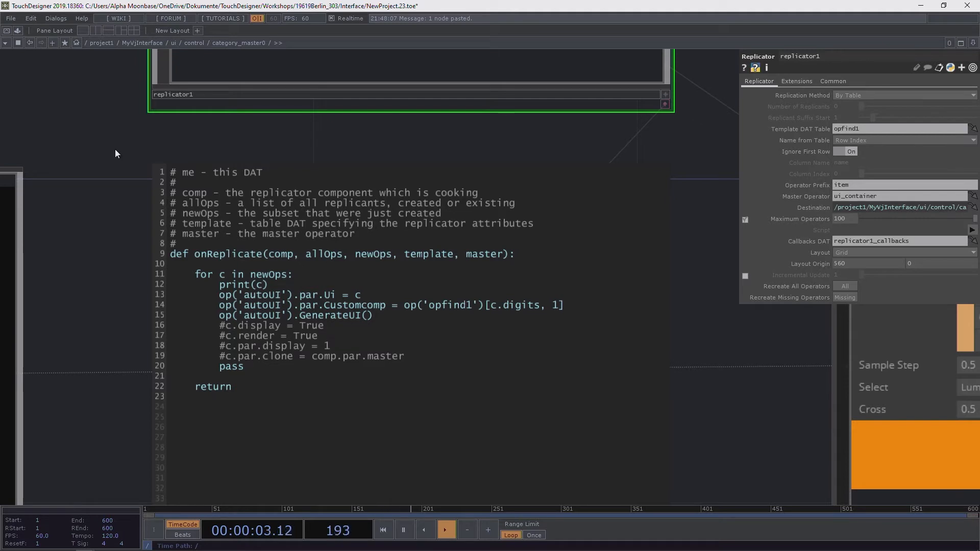
click(201, 41)
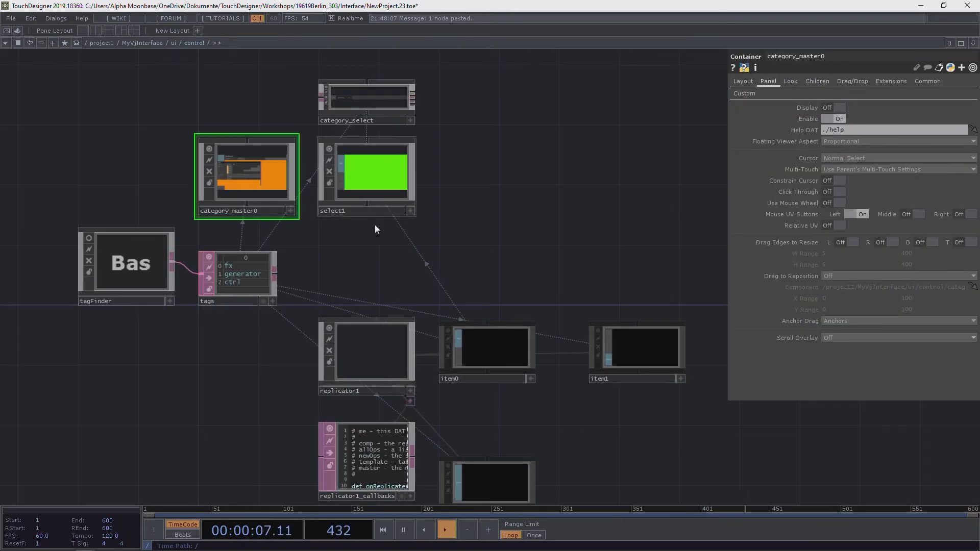
drag(495, 279, 494, 262)
scroll(248, 188, up, 4)
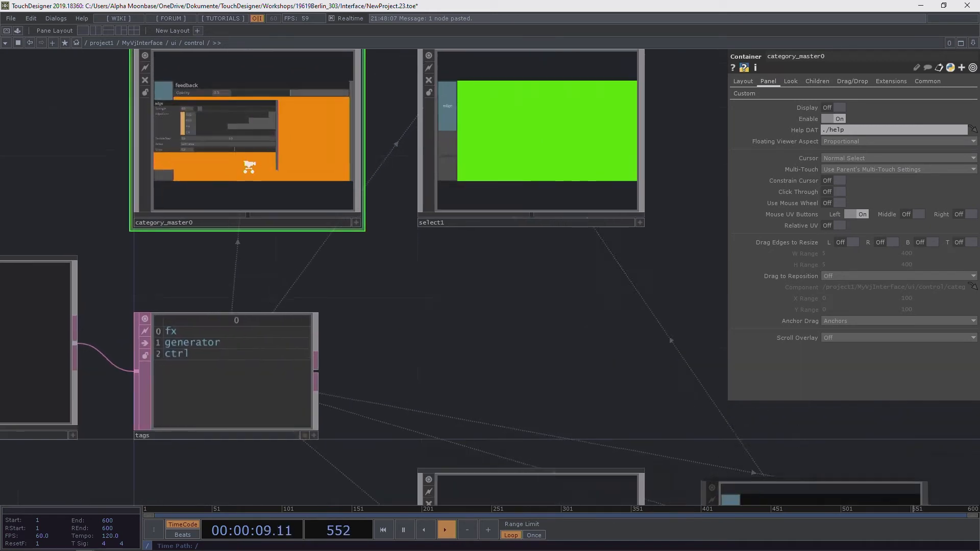
scroll(288, 141, up, 2)
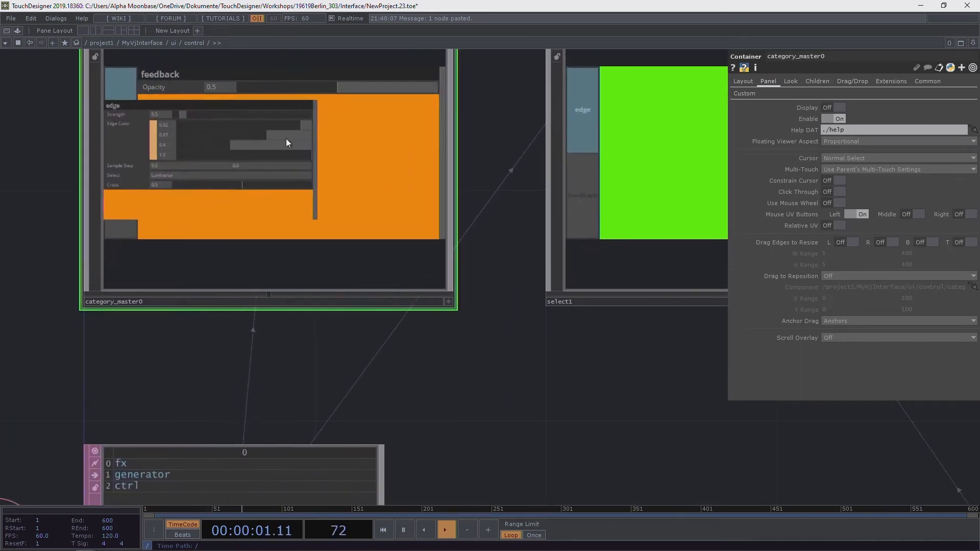
scroll(286, 161, up, 2)
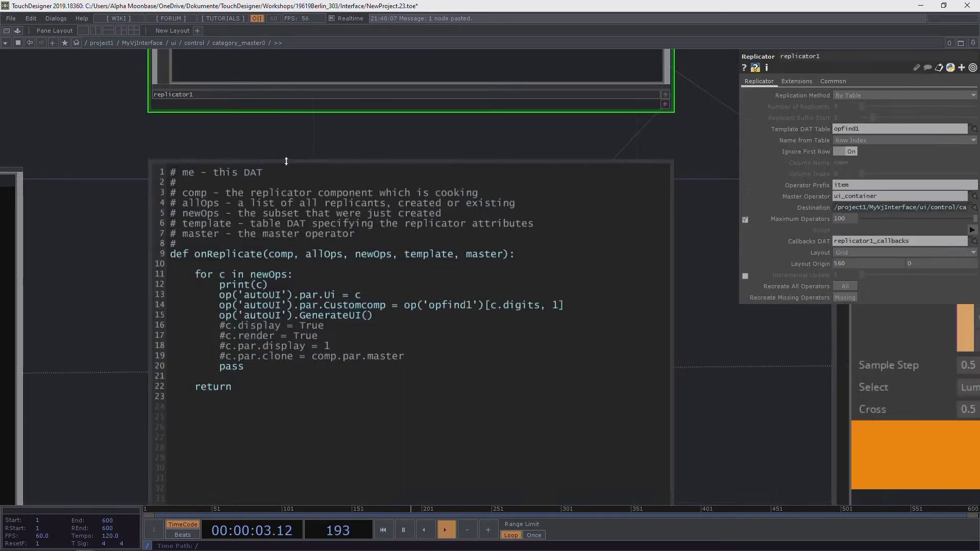
Step: Return inside category_master0 and turn on Match Size for the select2 component
scroll(493, 217, down, 8)
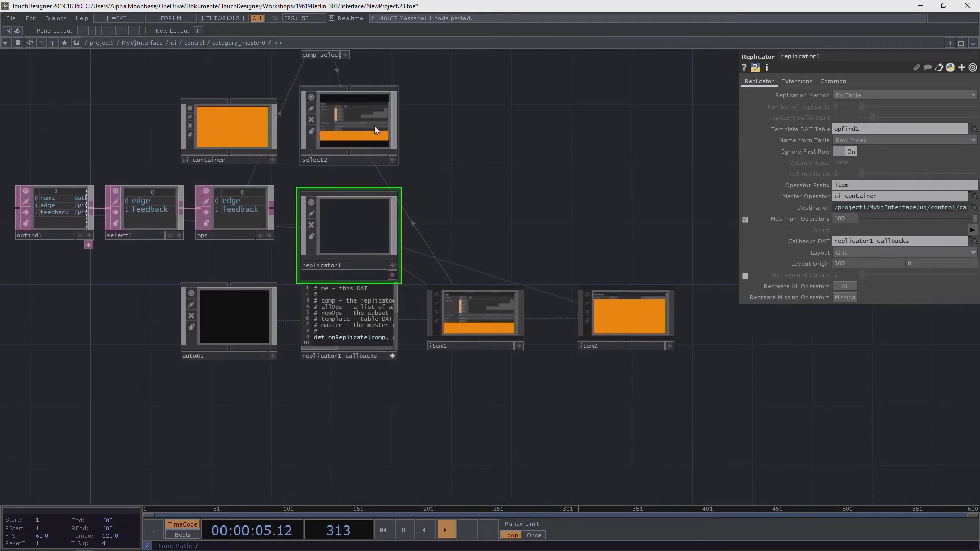
click(216, 119)
click(326, 118)
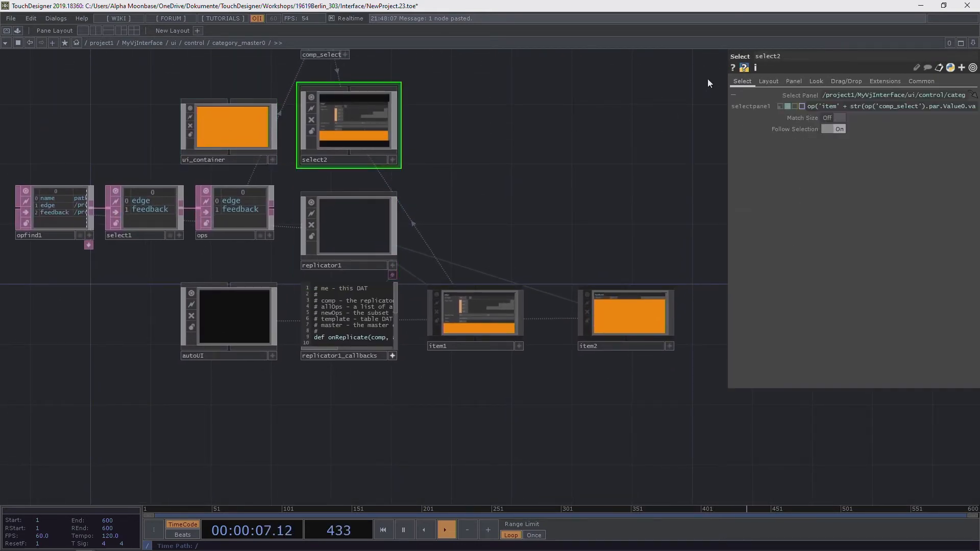
click(834, 118)
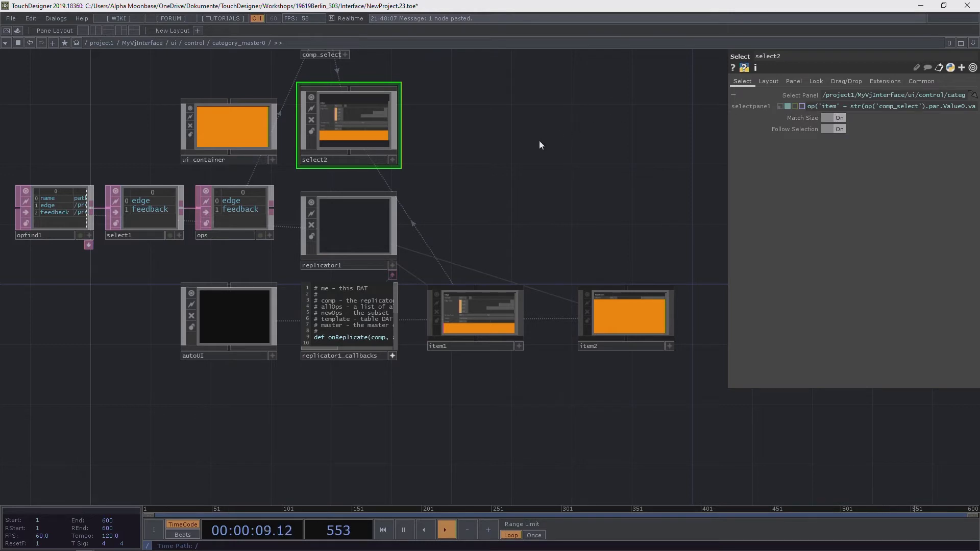
drag(447, 124, 481, 177)
scroll(262, 125, up, 2)
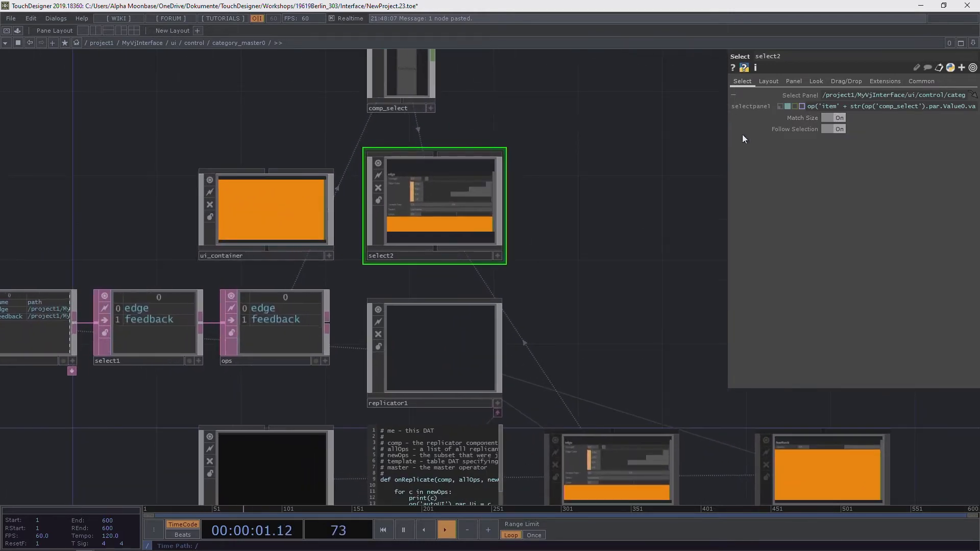
Step: Set the Left Anchor of select2 to 0.1 in its layout parameters
click(770, 82)
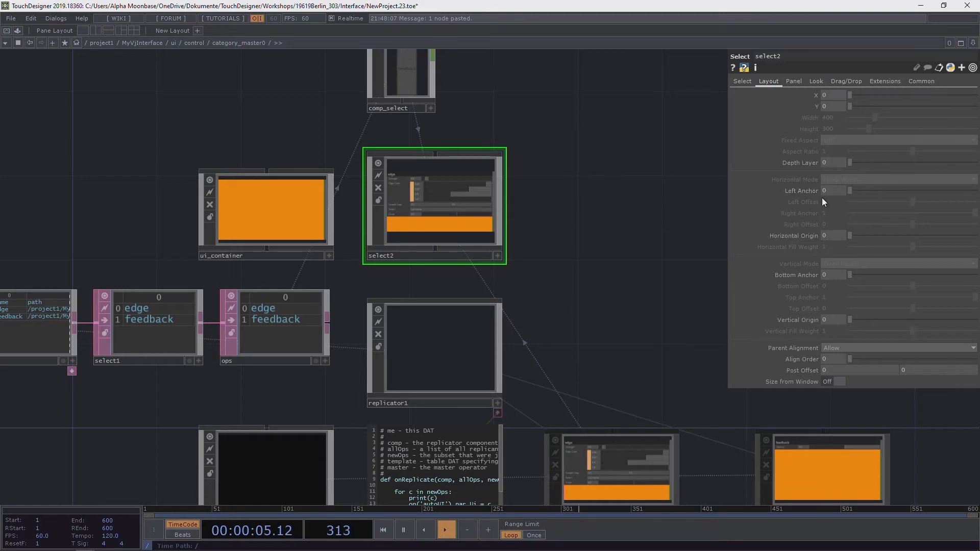
drag(582, 164, 598, 196)
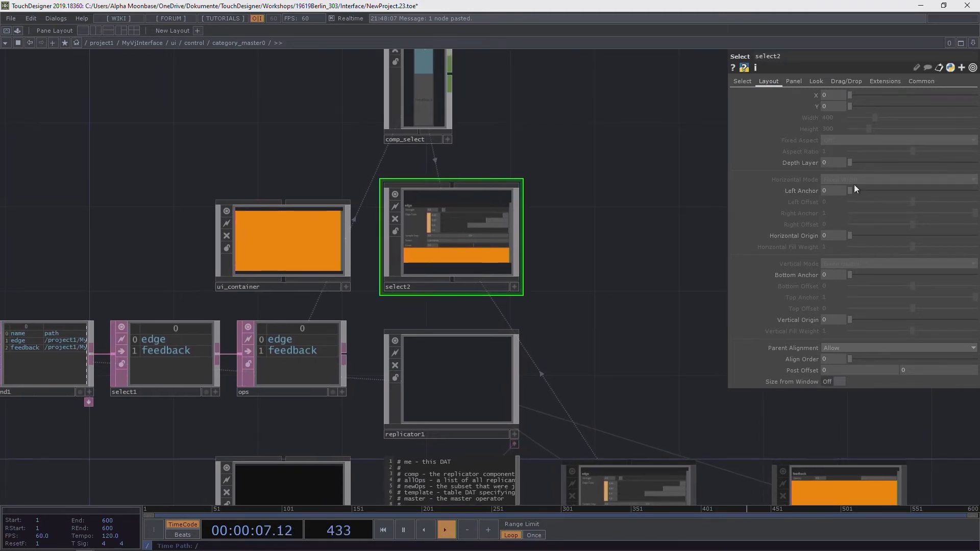
click(836, 193)
text(.1)
key(Return)
Step: Check the category_master0 panel from the control network, and return to select2's panel selection parameters
click(195, 42)
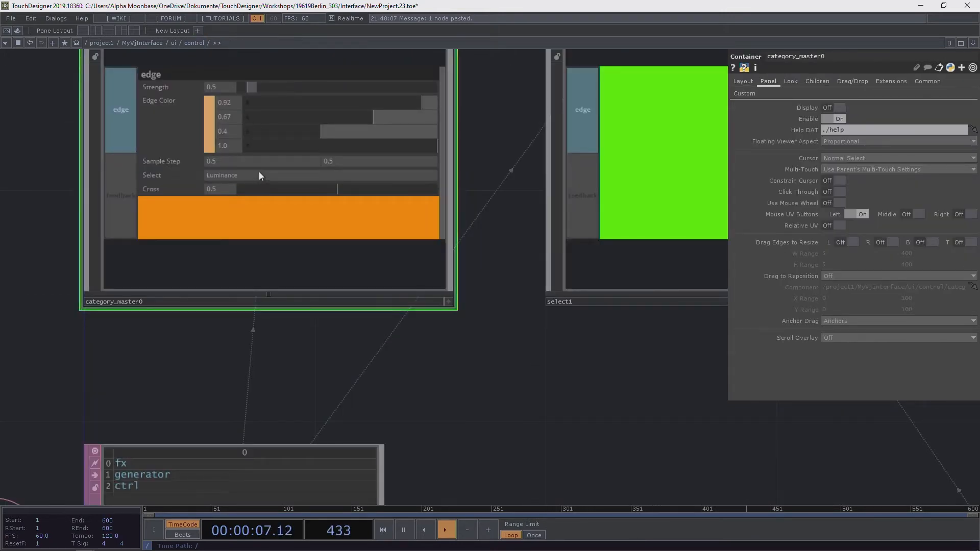
key(i)
drag(266, 160, 189, 166)
scroll(410, 201, up, 2)
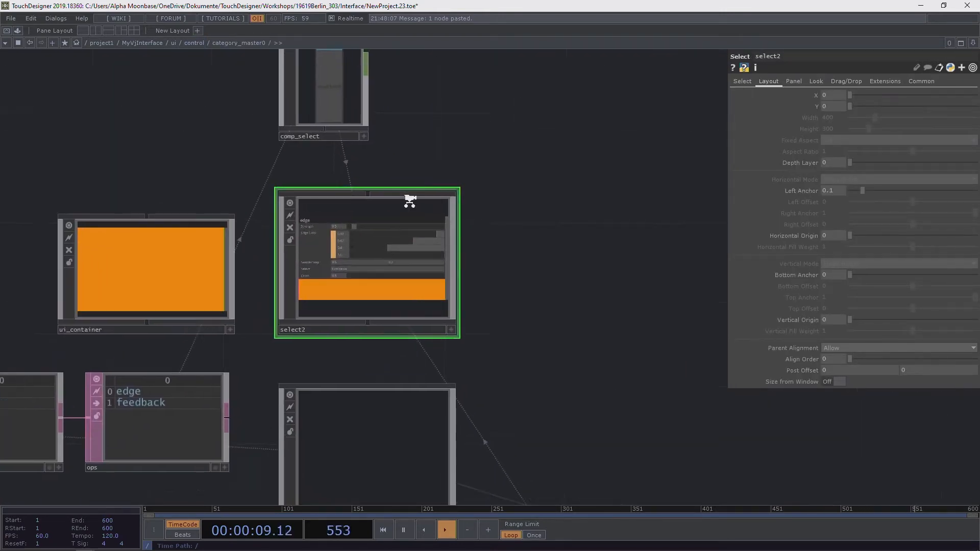
scroll(410, 201, up, 1)
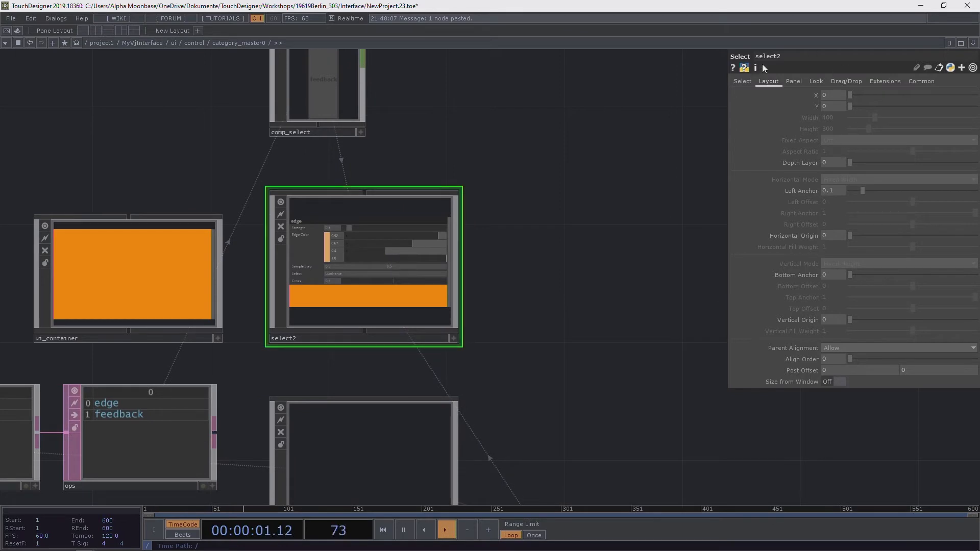
click(742, 81)
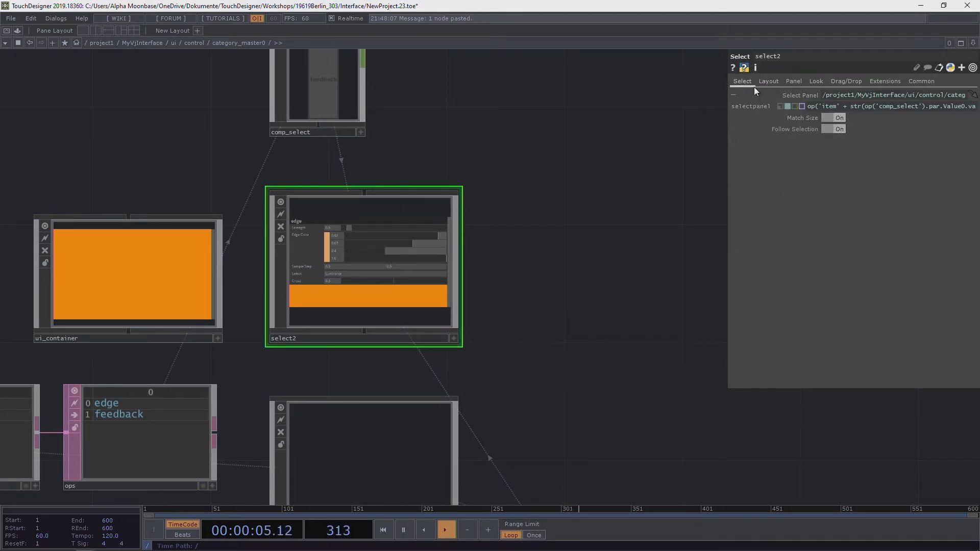
Step: Review select2's Select Panel expression and its Left Anchor layout setting with the parameter window widened
click(798, 95)
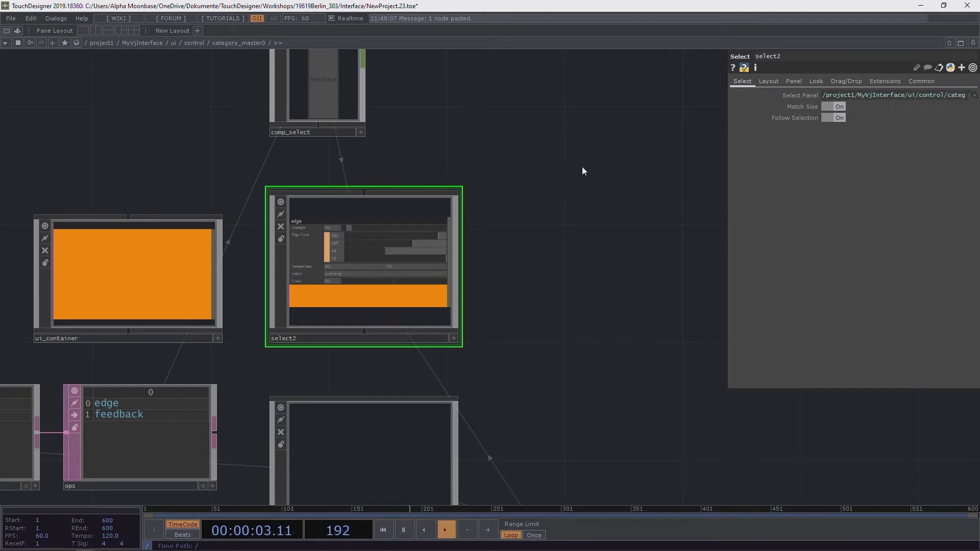
drag(727, 172, 502, 173)
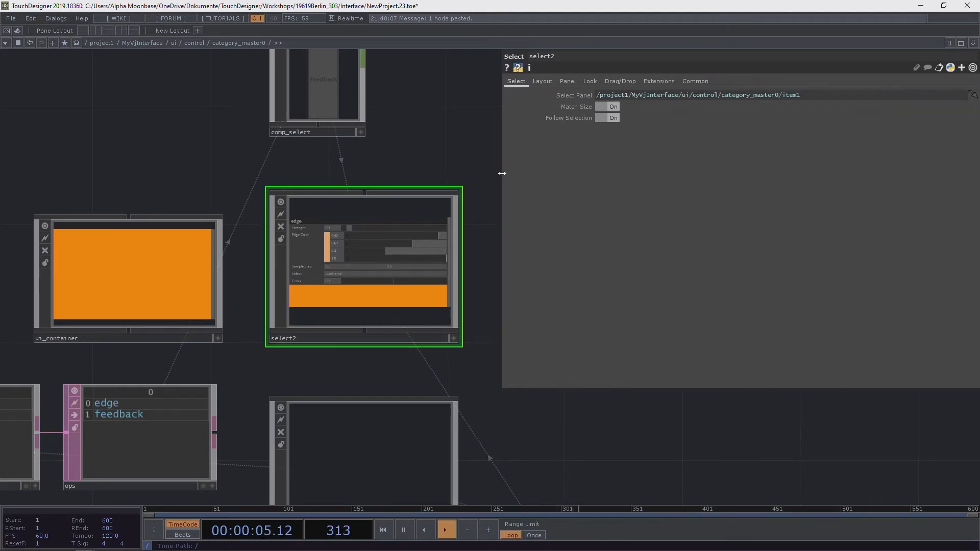
click(531, 92)
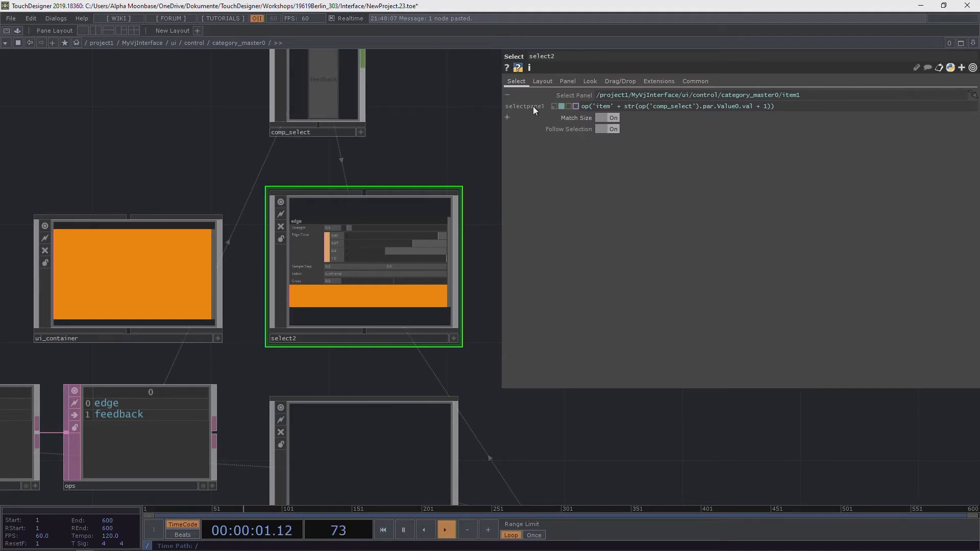
click(546, 82)
drag(424, 145, 437, 164)
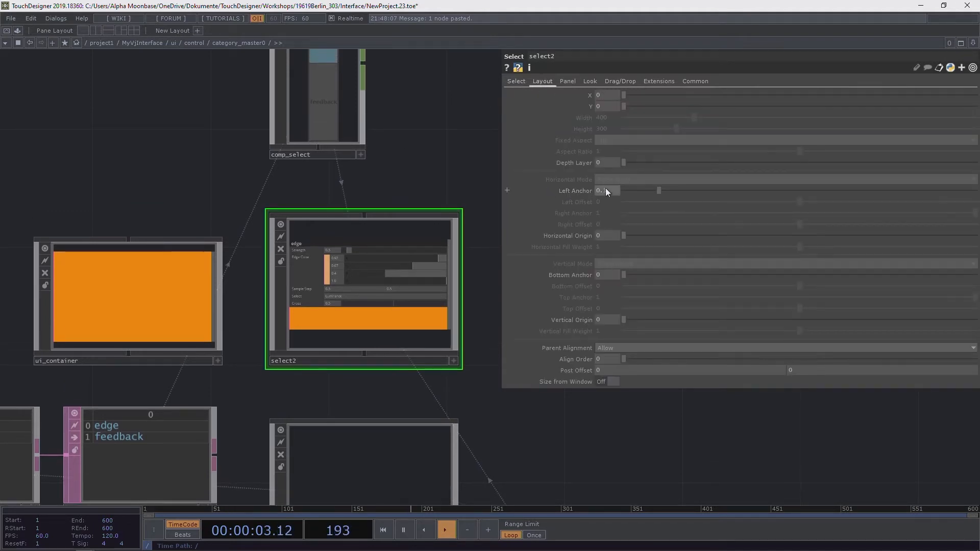
click(517, 82)
drag(454, 132, 453, 147)
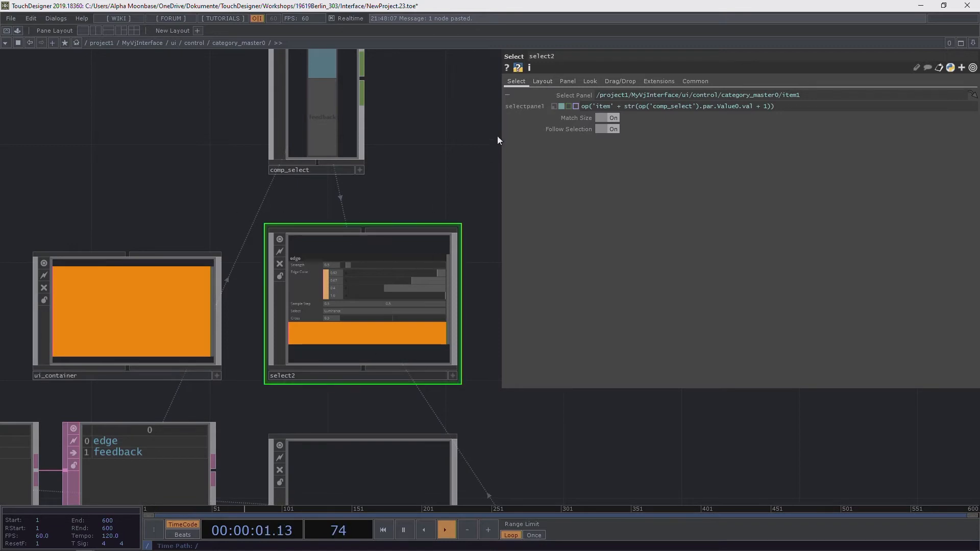
click(540, 81)
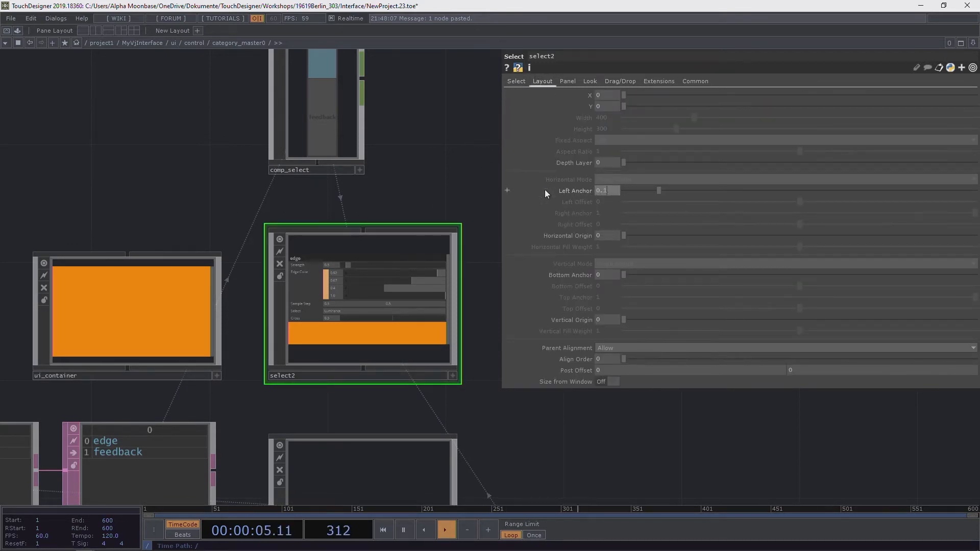
Step: Examine category_master0's panel from the control network, and compare it with select2's own panel and selection parameters inside it
click(166, 298)
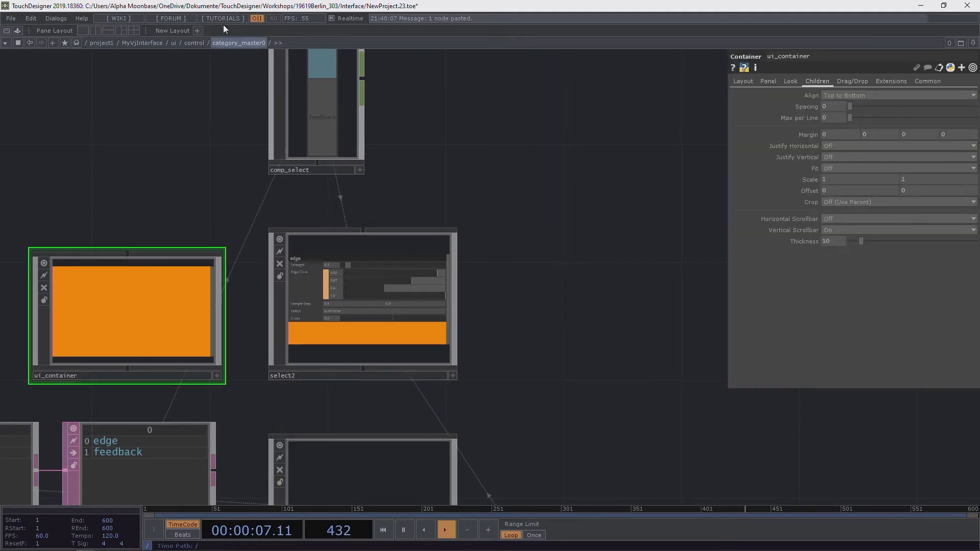
click(194, 43)
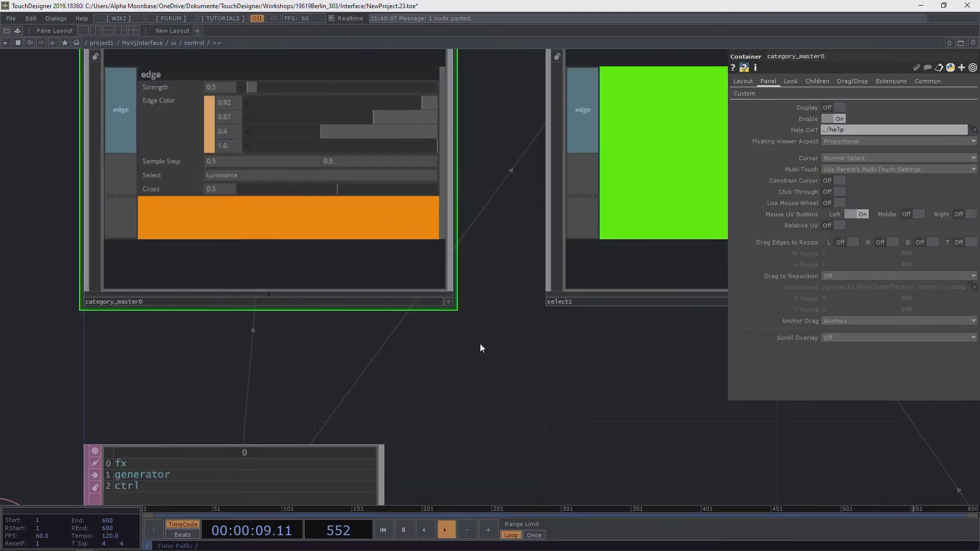
drag(481, 376, 566, 444)
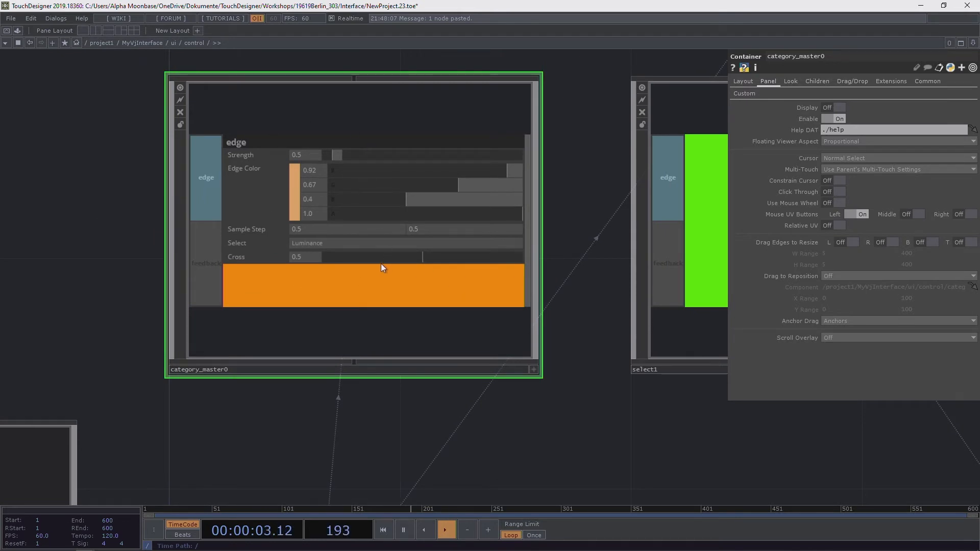
key(i)
scroll(428, 217, up, 3)
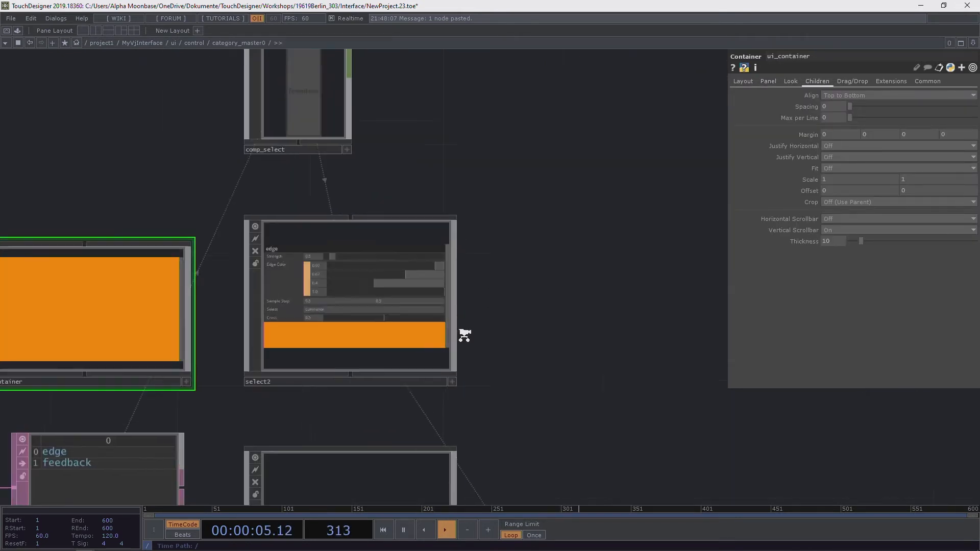
scroll(472, 390, up, 2)
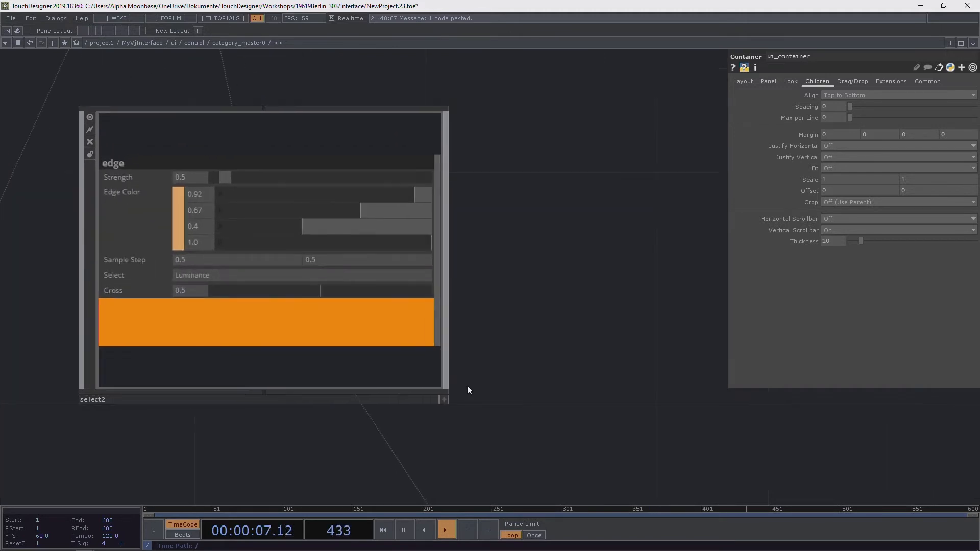
drag(468, 389, 548, 403)
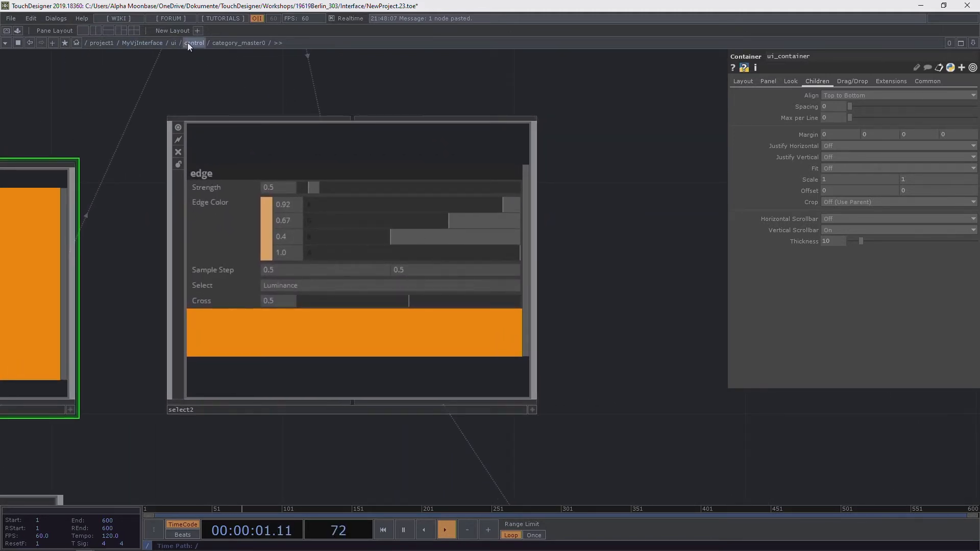
click(325, 301)
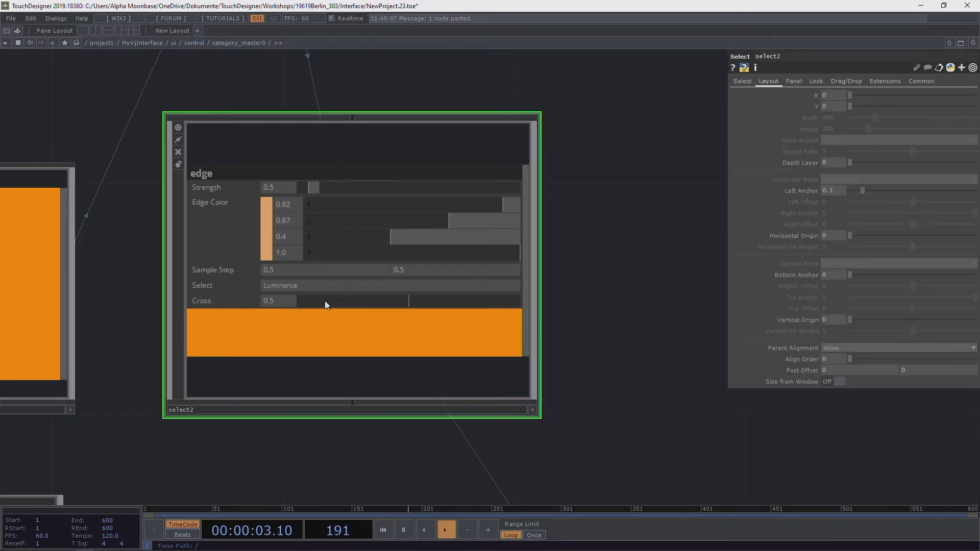
click(744, 82)
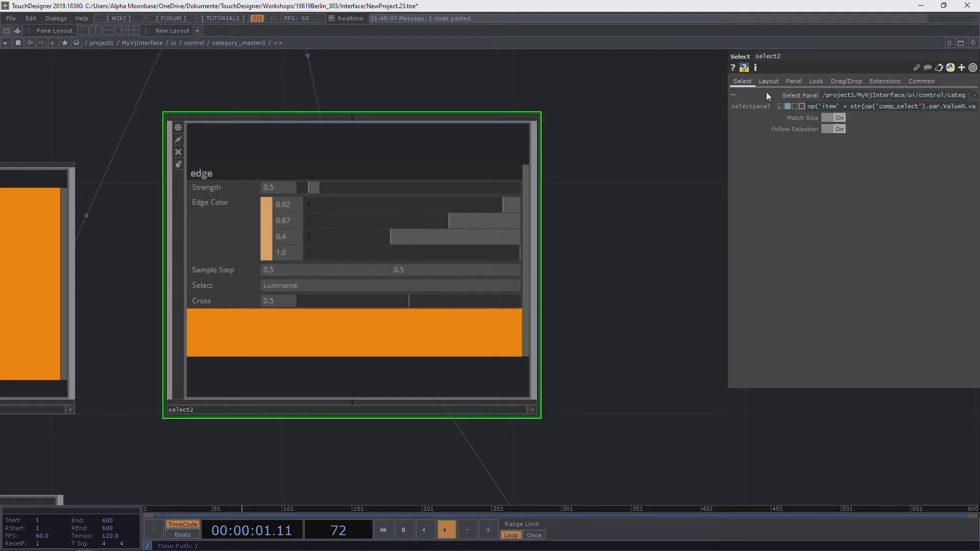
Step: Go up to the control network, recreate all of replicator1's items from category_master0 and save the project
click(193, 43)
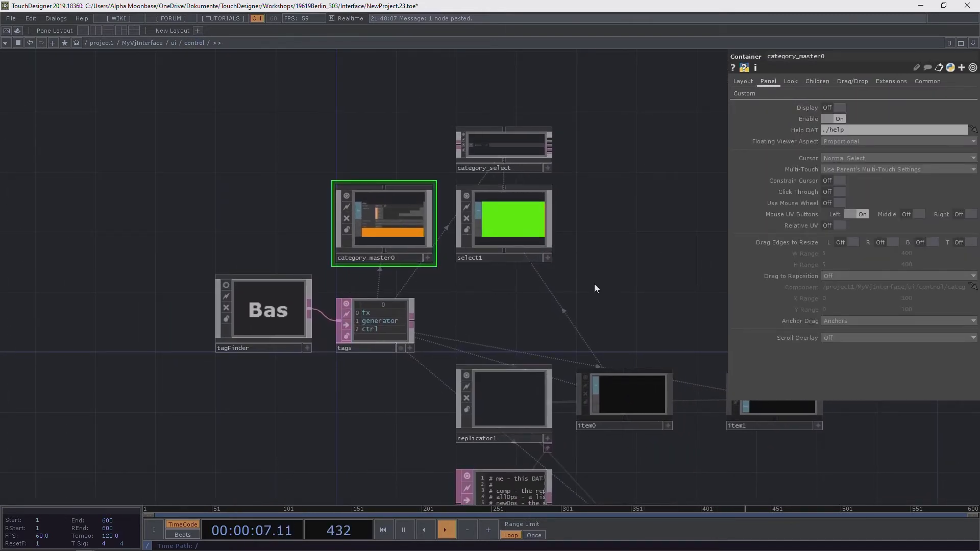
drag(675, 394, 481, 276)
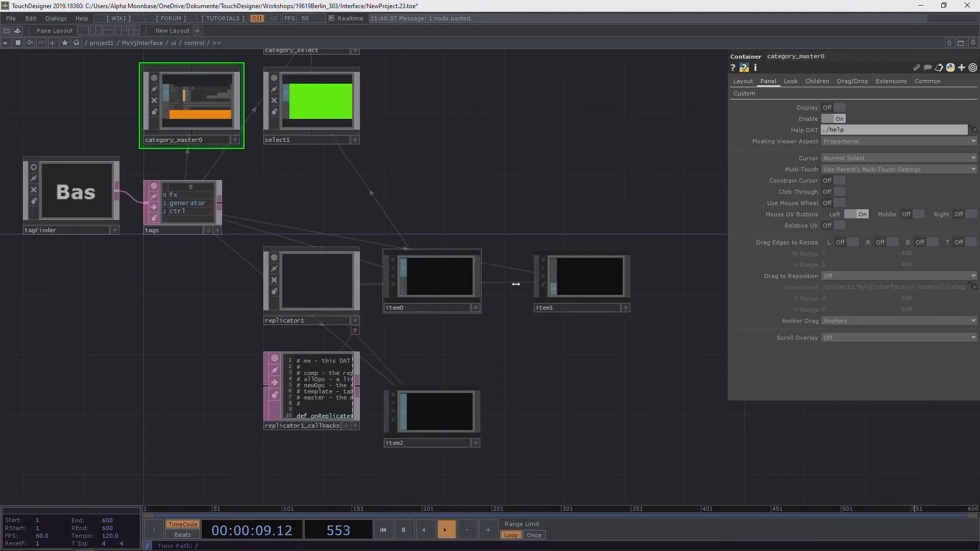
click(317, 276)
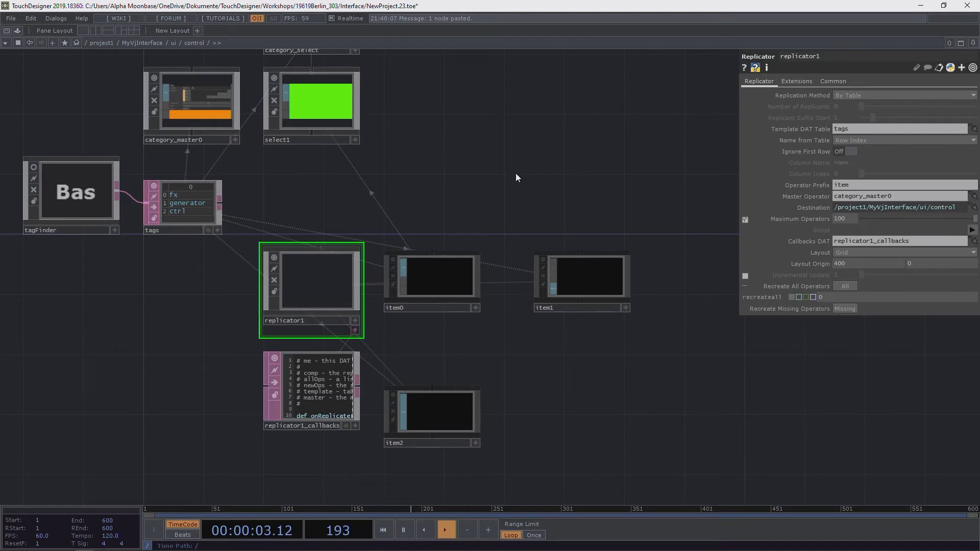
key(ctrl+s)
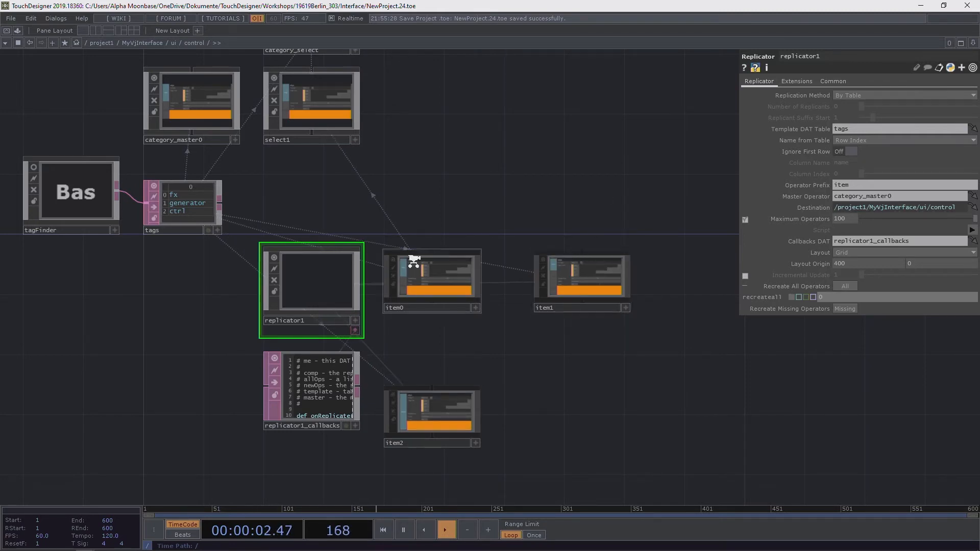
Step: Test the component selectors of the replicated item0 and item1 panels by switching between their listed components
scroll(413, 265, up, 5)
click(578, 401)
click(352, 347)
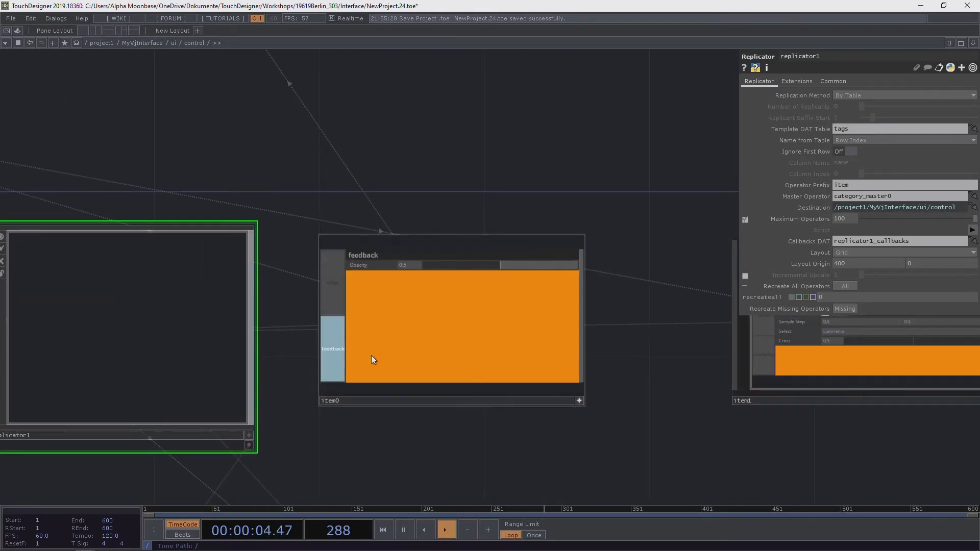
drag(490, 410, 203, 358)
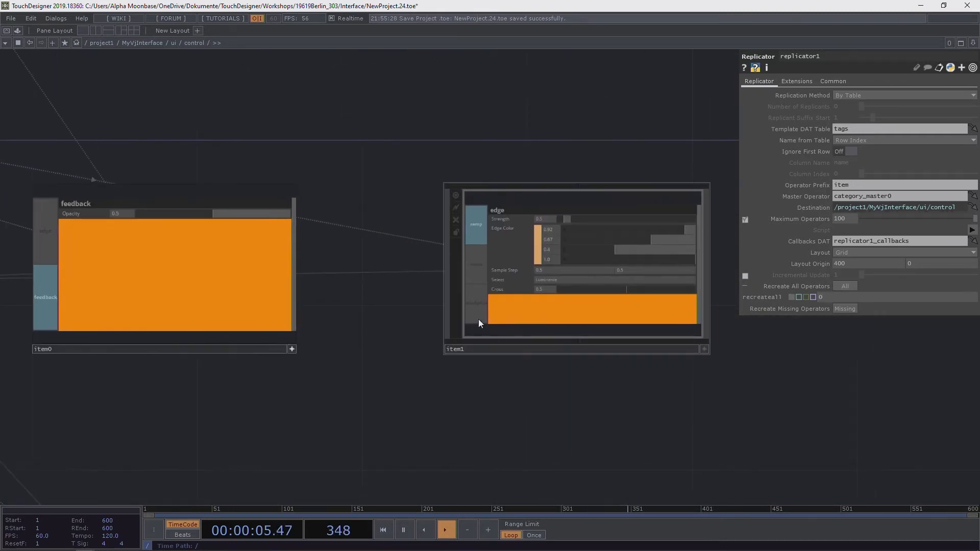
click(703, 351)
click(458, 271)
click(456, 304)
click(458, 267)
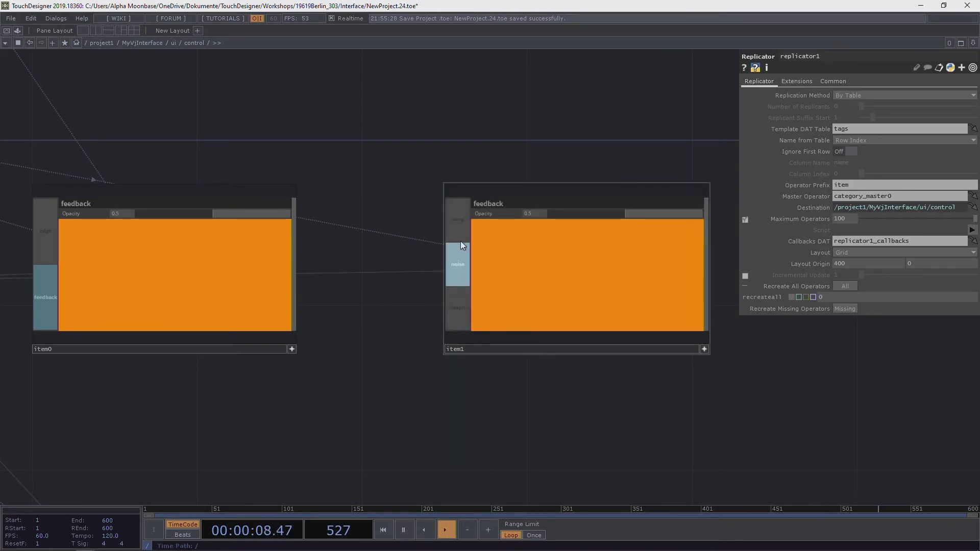
click(460, 228)
scroll(477, 332, down, 3)
drag(515, 384, 538, 283)
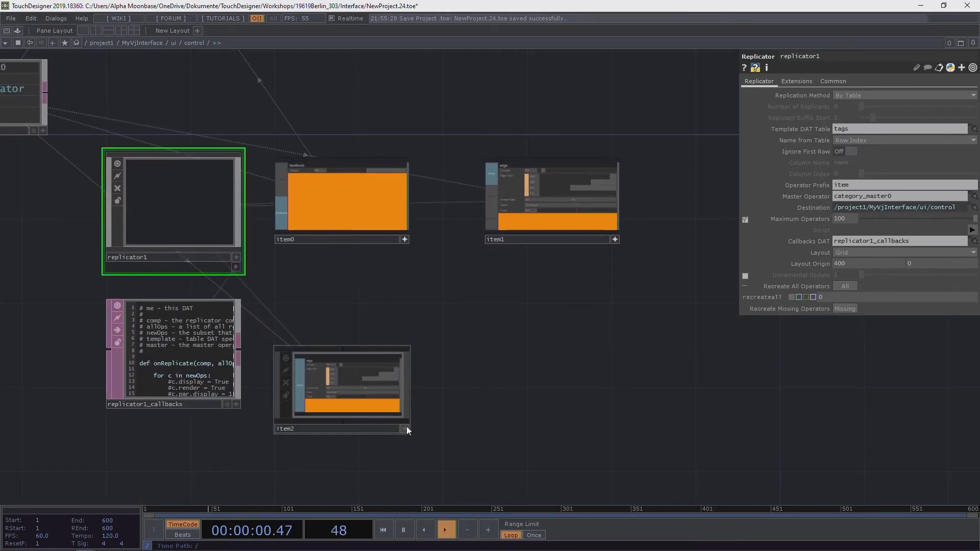
Step: Test category_select by switching between the generator and ctrl categories while watching the select1 panel
drag(363, 57, 594, 368)
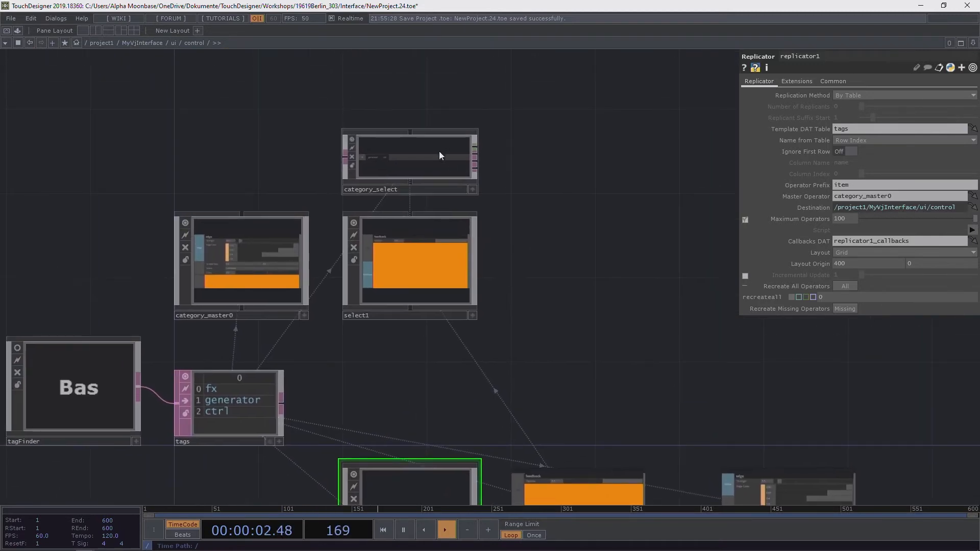
scroll(439, 150, up, 4)
click(510, 230)
click(292, 168)
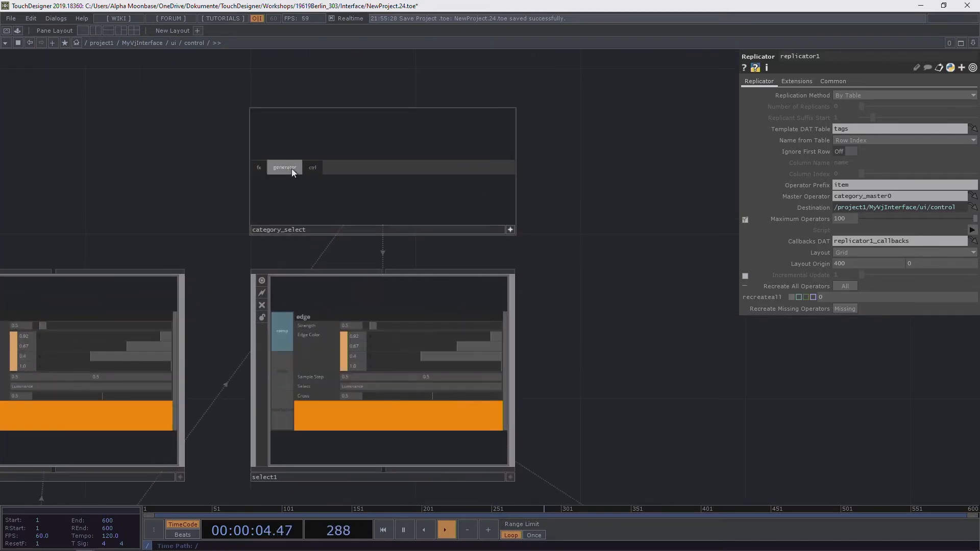
click(312, 167)
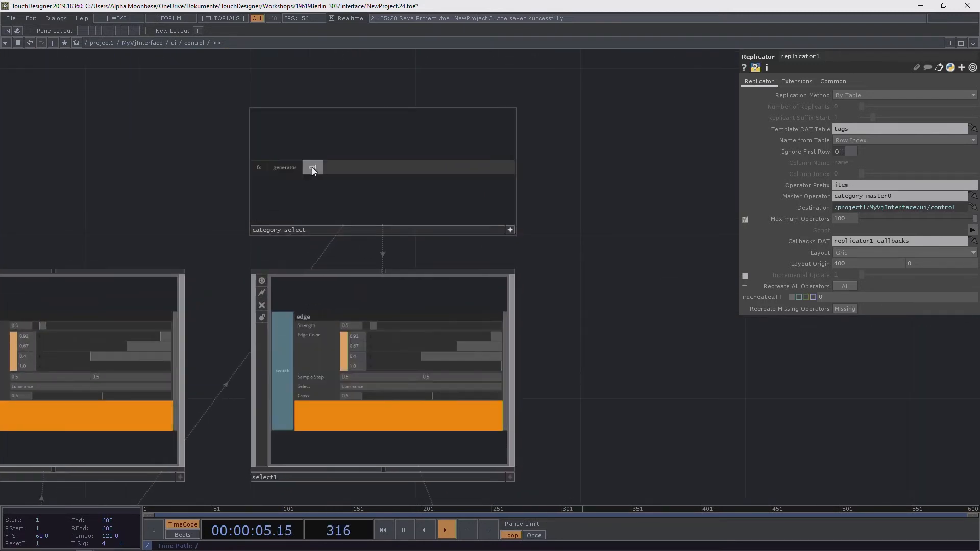
click(286, 164)
Step: Go up to the ui network and open the control container's panel in a floating viewer window
click(173, 43)
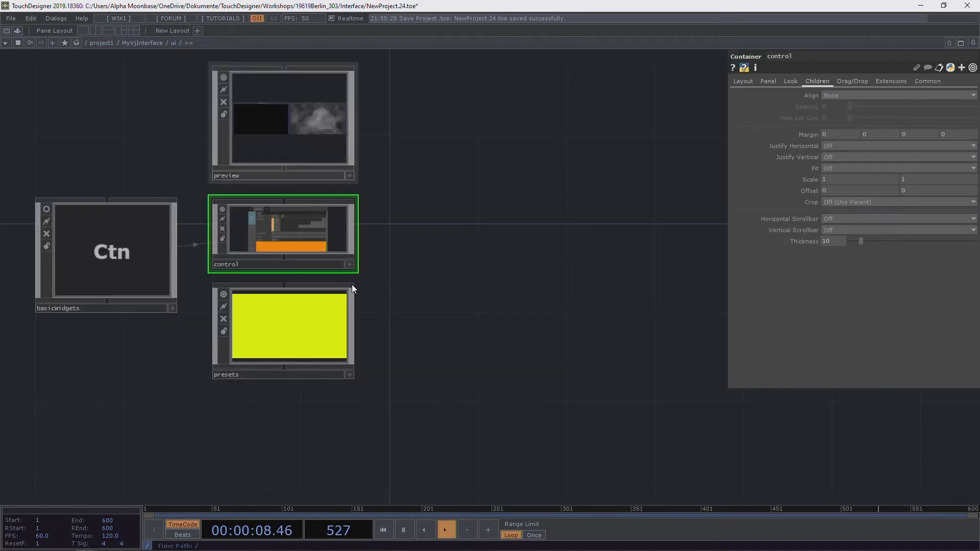
scroll(327, 256, up, 4)
scroll(311, 260, down, 3)
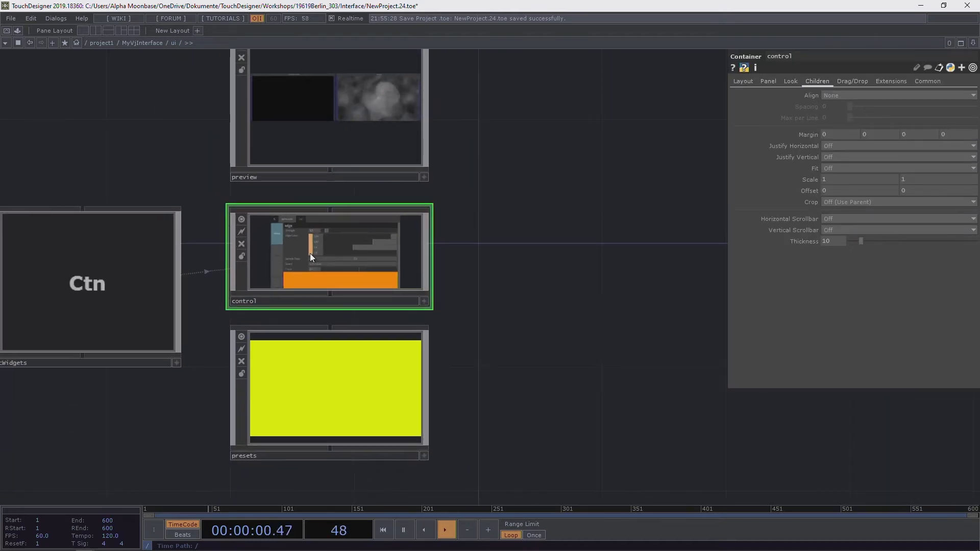
scroll(306, 250, up, 4)
right_click(322, 244)
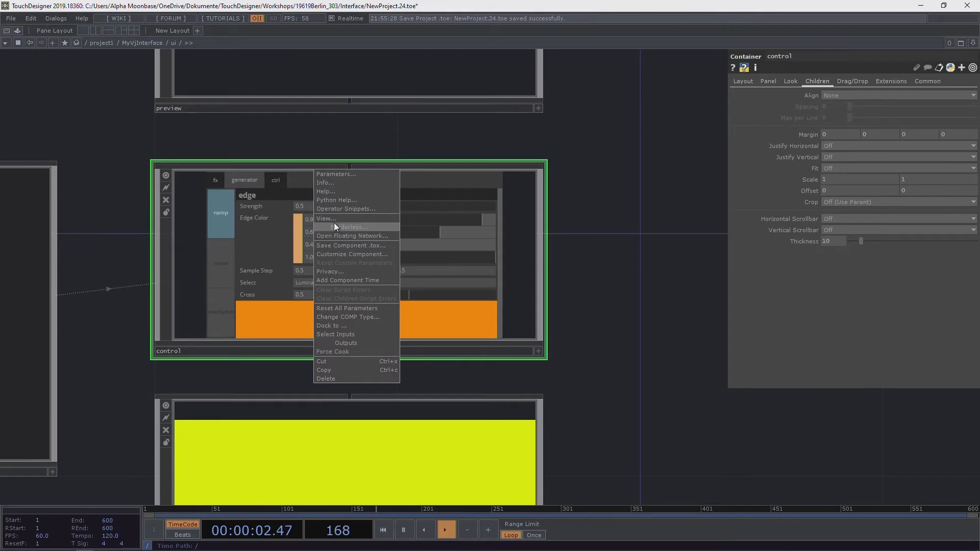
click(348, 218)
Step: Check the control panel by switching between the fx and generator categories and choosing different components in each
click(184, 144)
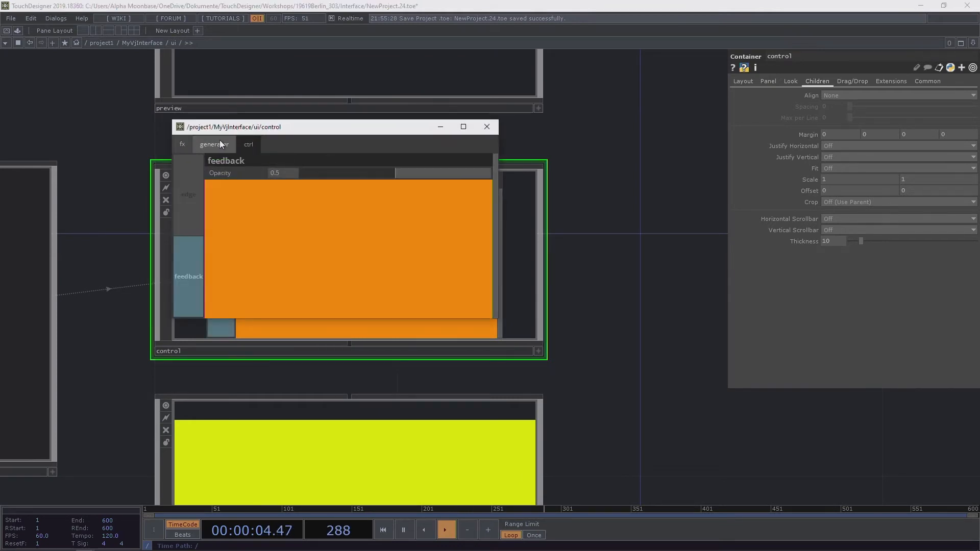
click(238, 144)
click(184, 255)
click(183, 278)
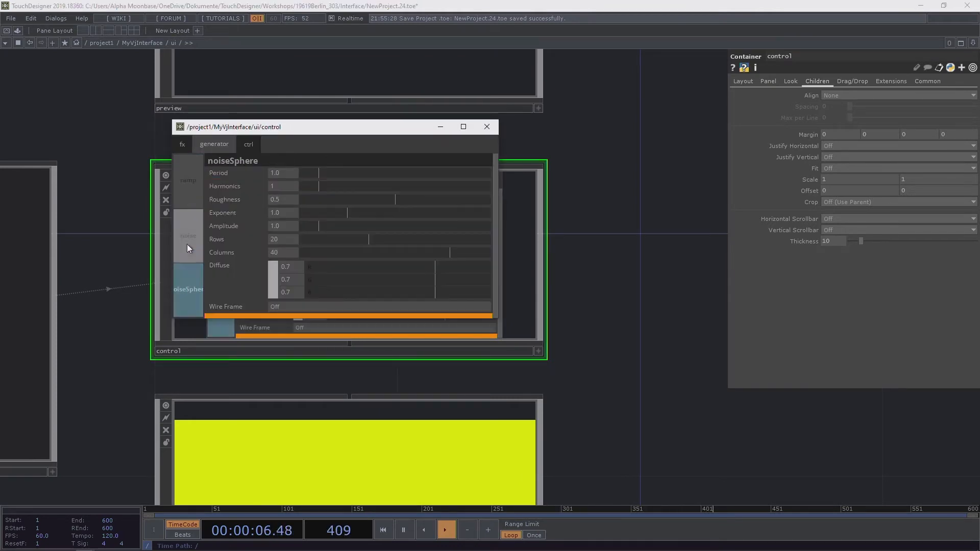
click(187, 241)
click(185, 164)
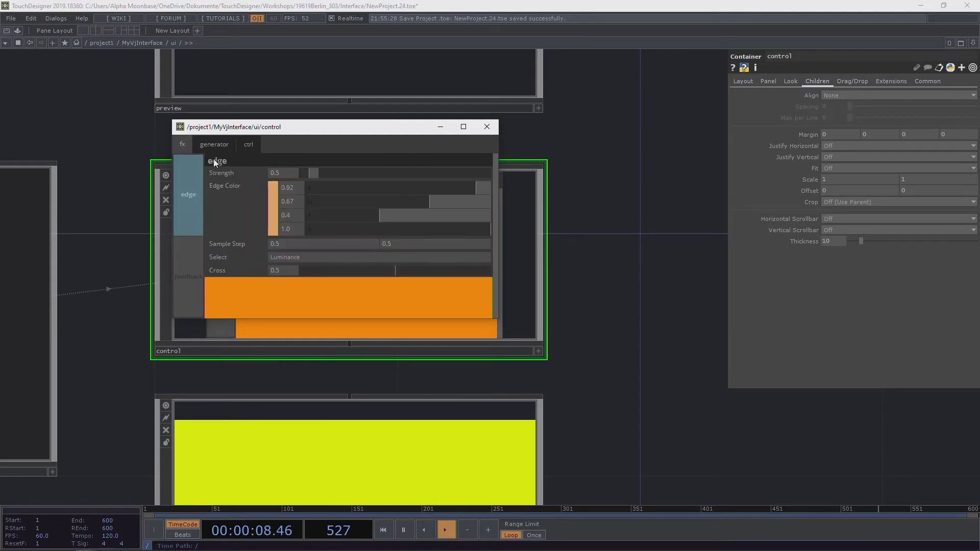
click(184, 144)
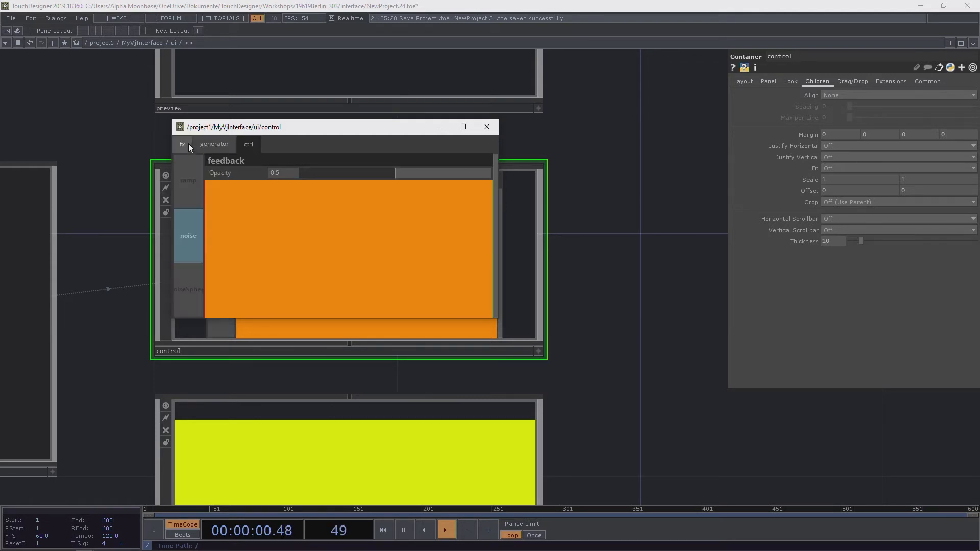
click(188, 173)
click(189, 264)
click(188, 194)
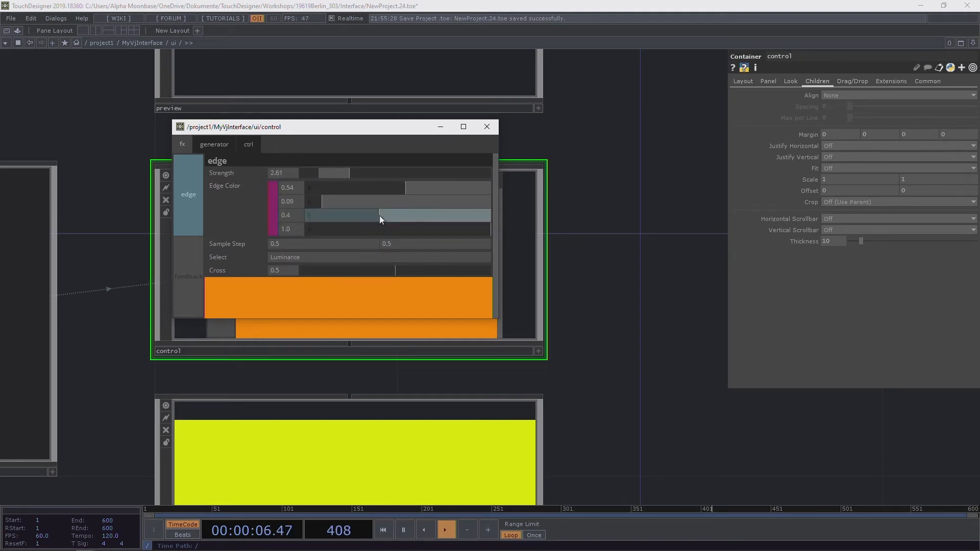
Step: Adjust the edge effect to Strength 2.61, Edge Color 0.54, 1.0, 0.0, and set Select to Green
drag(361, 205, 511, 203)
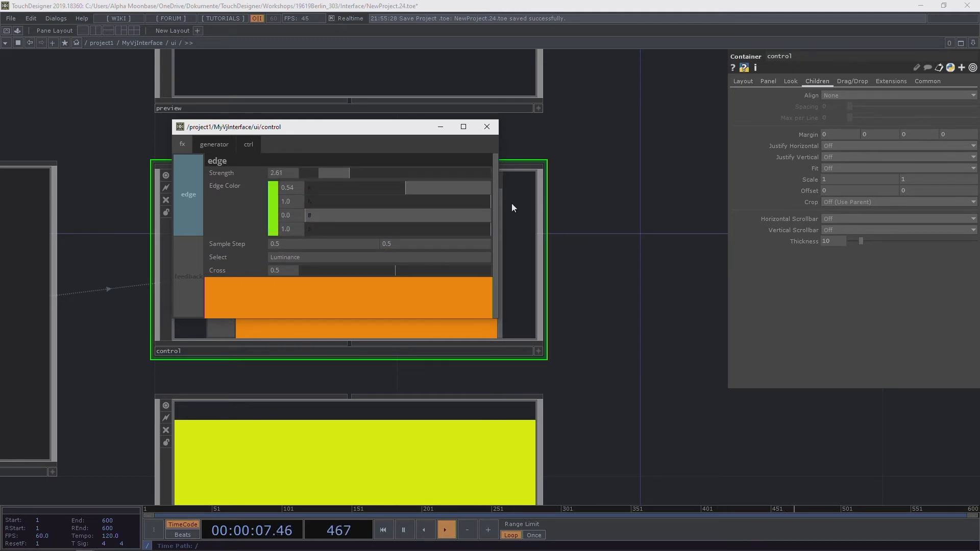
click(314, 257)
click(293, 290)
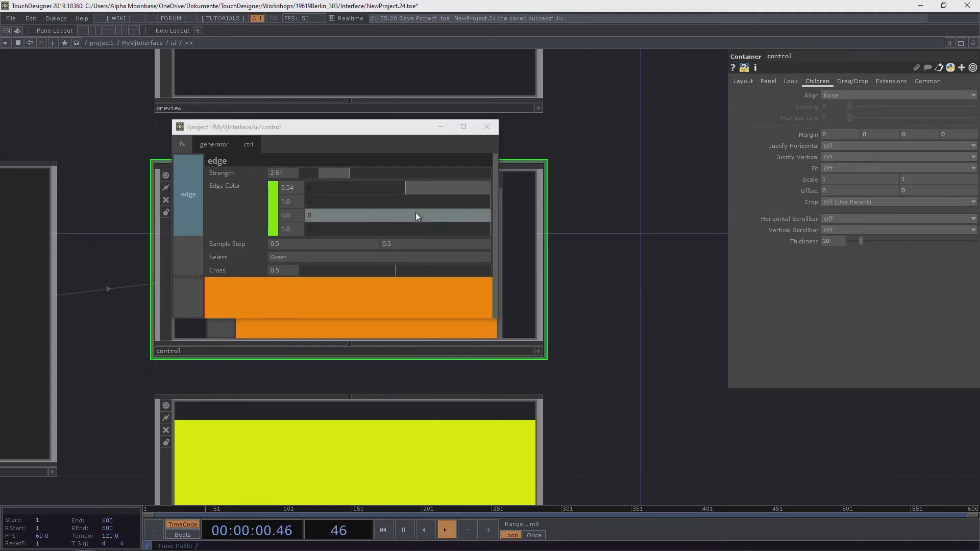
Step: Check the floating control panel by switching between the ctrl and generator categories, and close its window
click(189, 144)
click(256, 145)
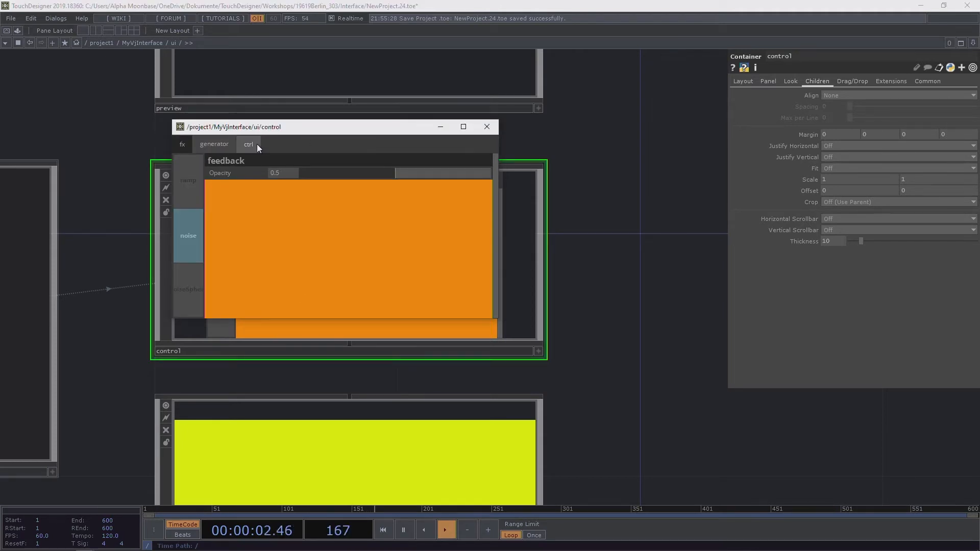
click(228, 145)
click(228, 145)
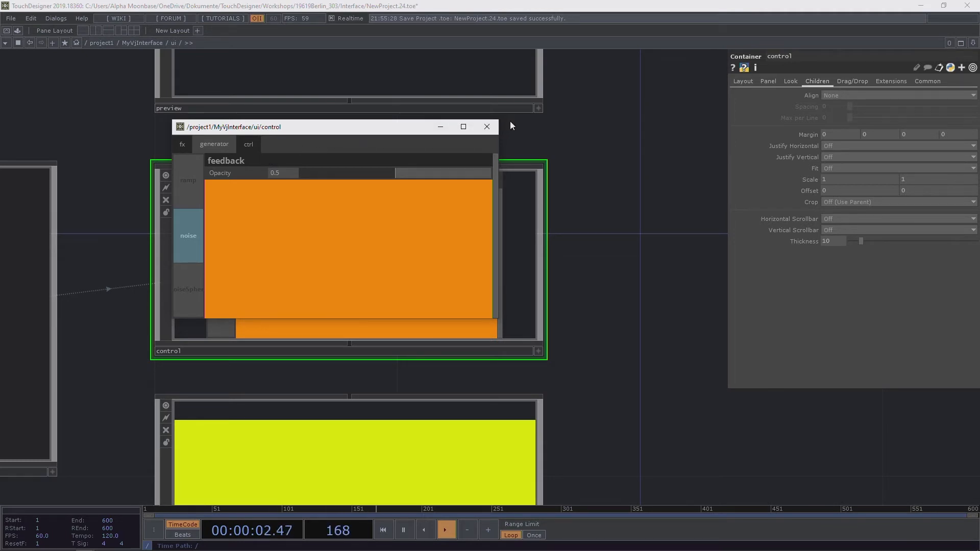
click(487, 126)
Step: Save the project with the updated control panel
drag(627, 208, 580, 256)
scroll(641, 174, down, 5)
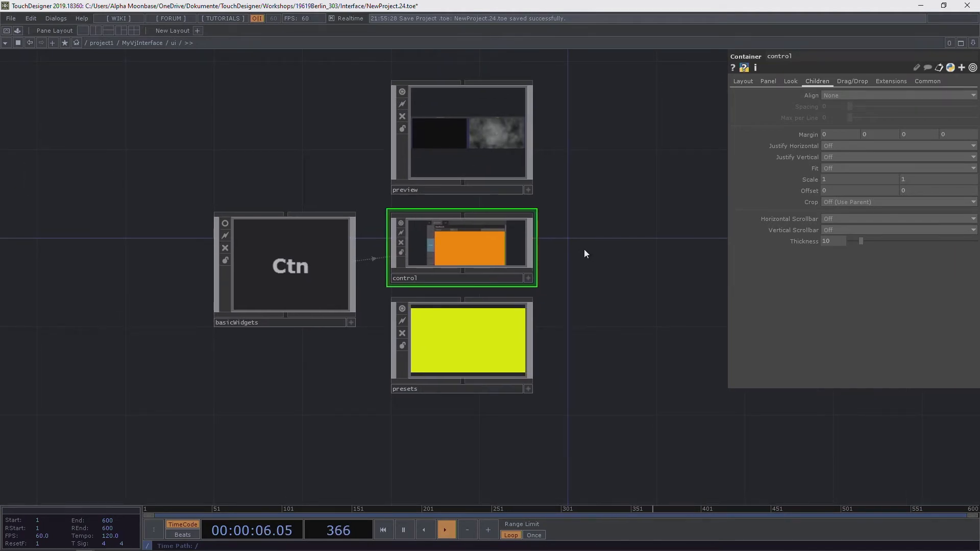
key(ctrl+s)
scroll(467, 279, up, 4)
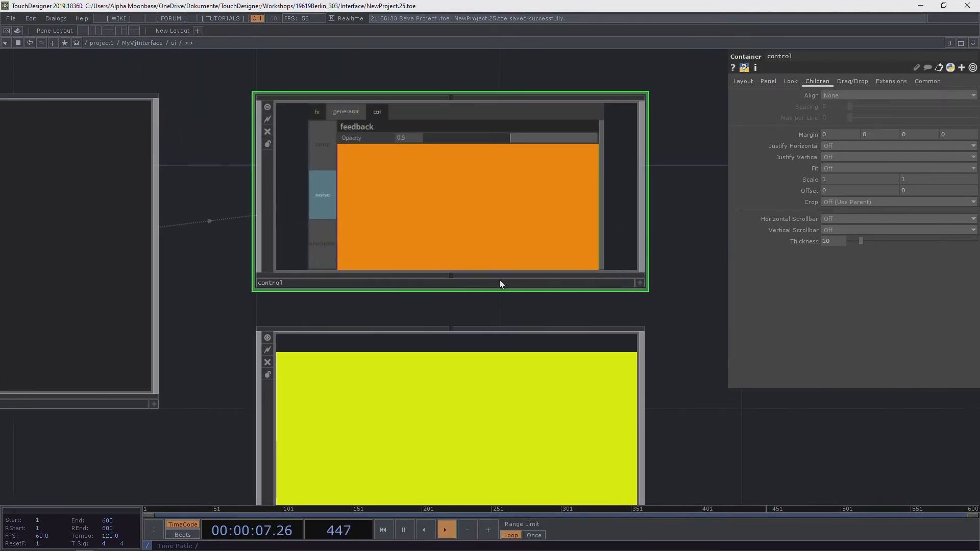
scroll(501, 276, down, 4)
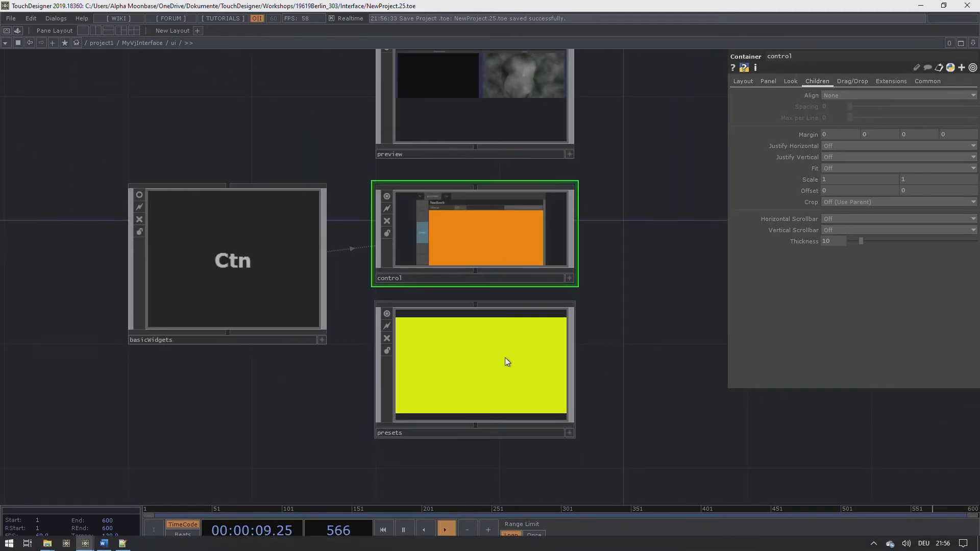
Step: Go up to project1 and save the MyVjInterface container as a renumbered .tox component file on USB-Laufwerk (D:)
click(105, 44)
right_click(387, 266)
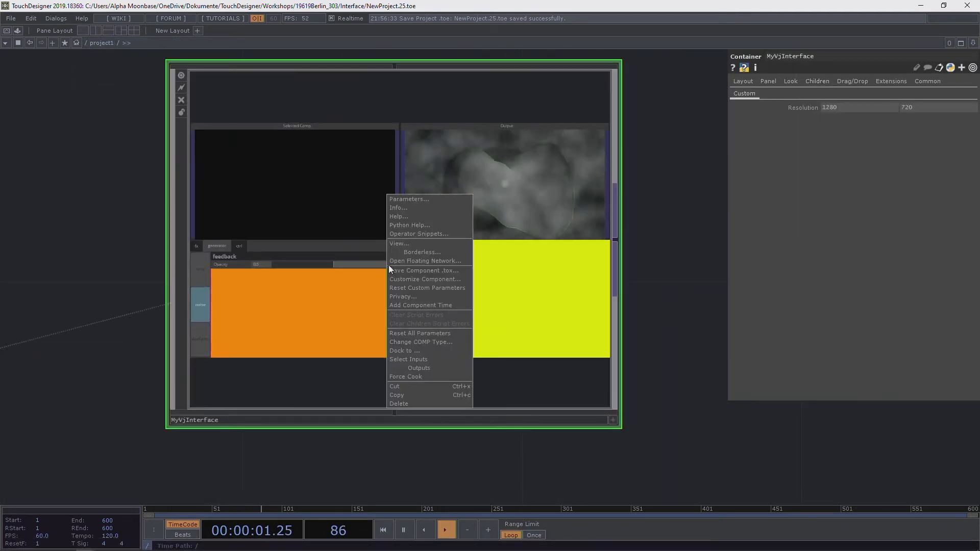
click(424, 271)
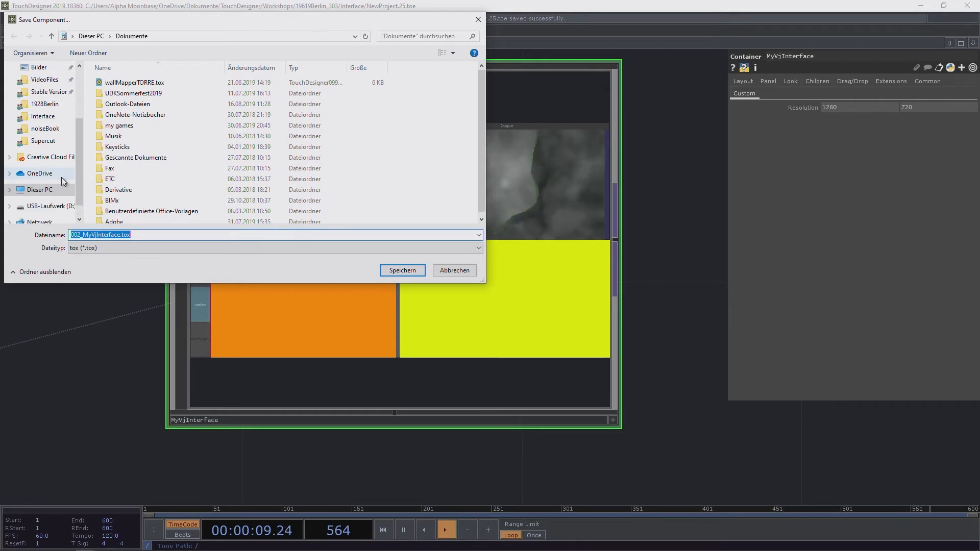
click(47, 206)
click(173, 158)
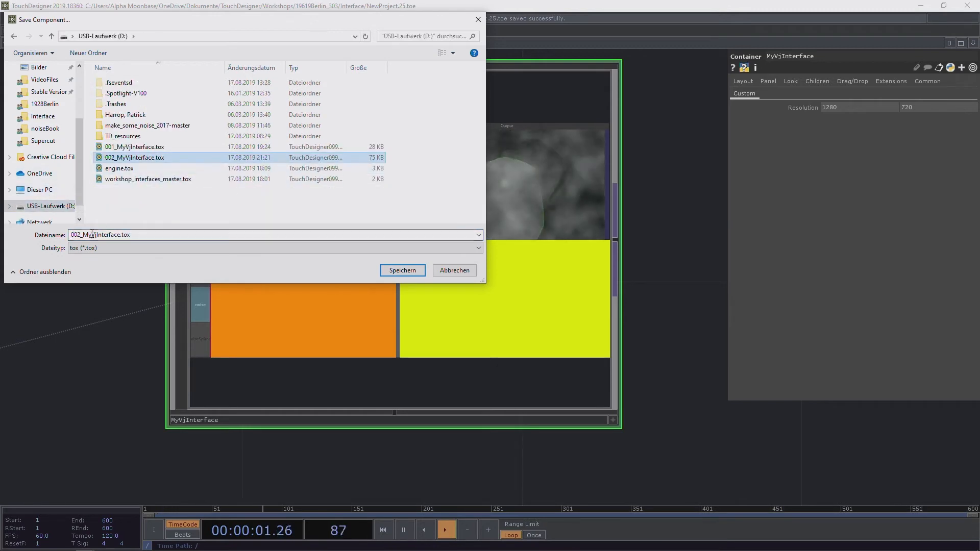
click(80, 235)
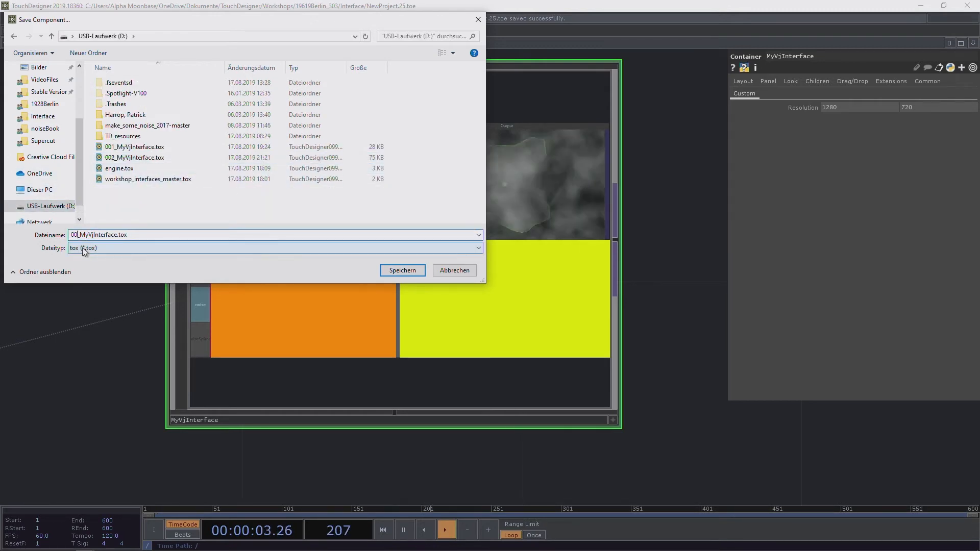
click(400, 273)
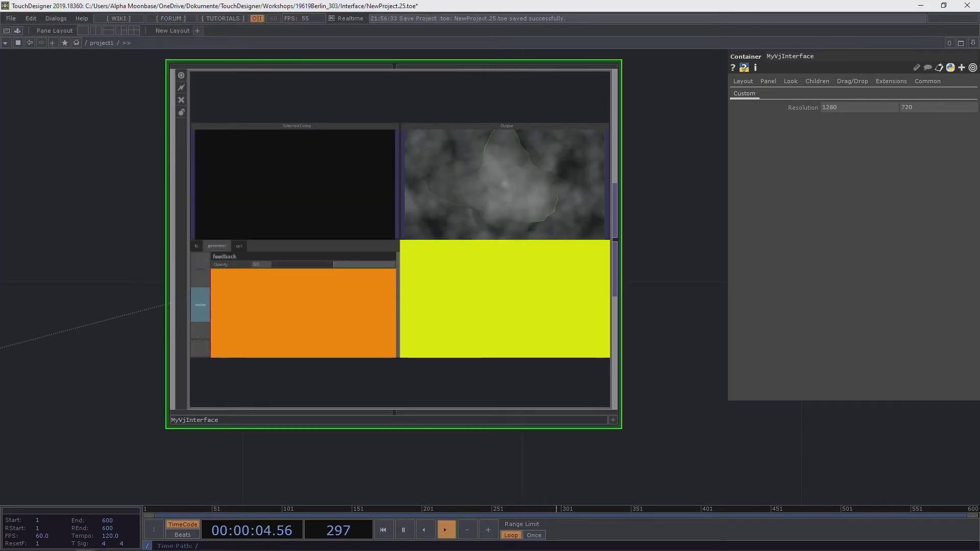
Step: Switch to File Explorer, eject USB-Laufwerk (D:), and return to TouchDesigner
mouse_move(51, 539)
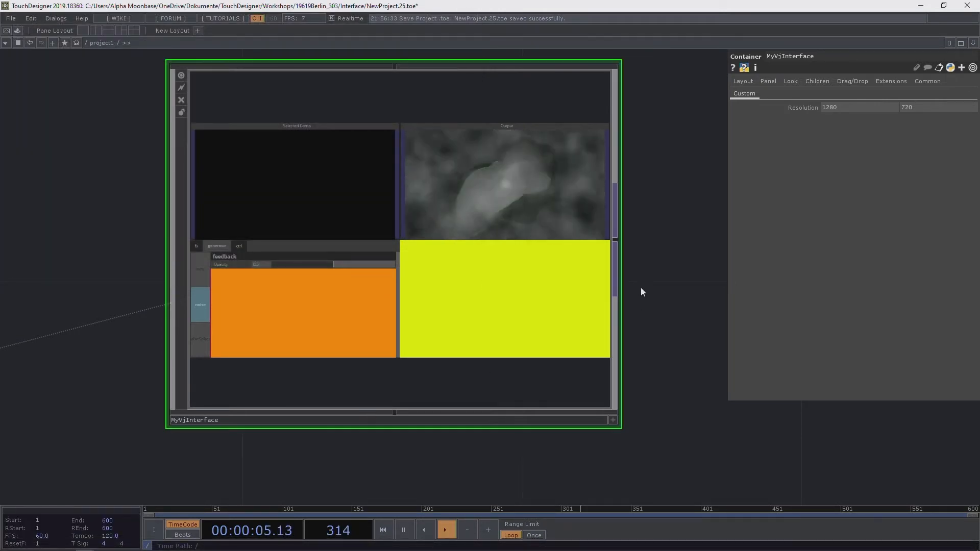
drag(642, 261, 622, 270)
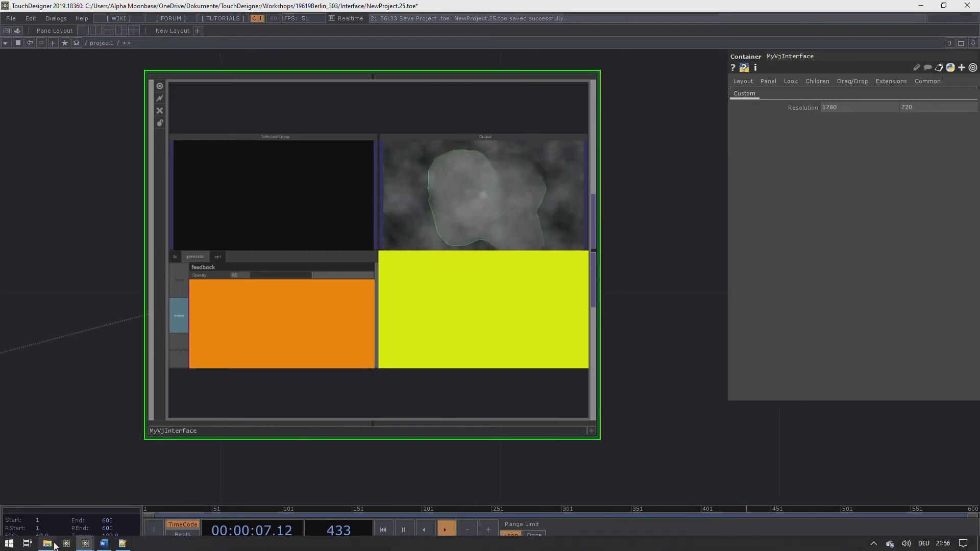
click(52, 544)
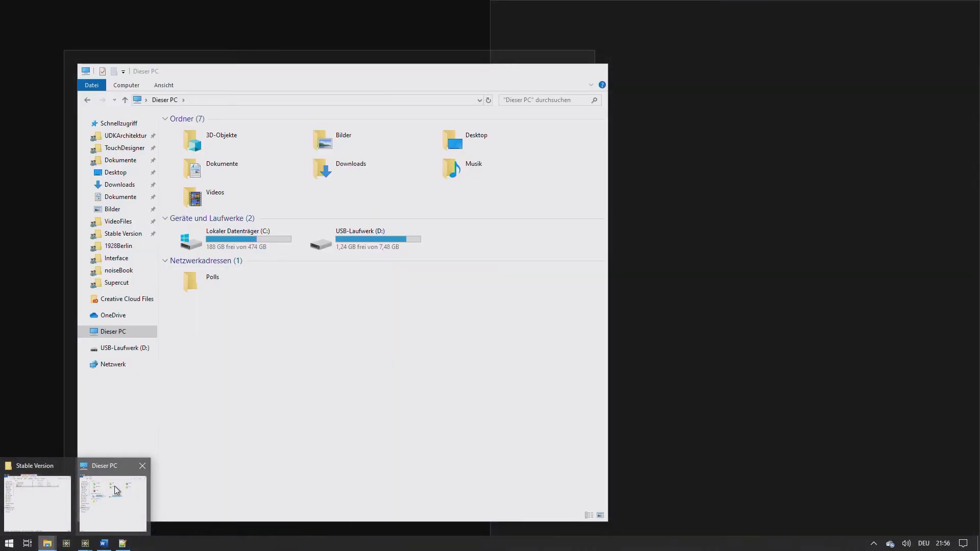
click(116, 490)
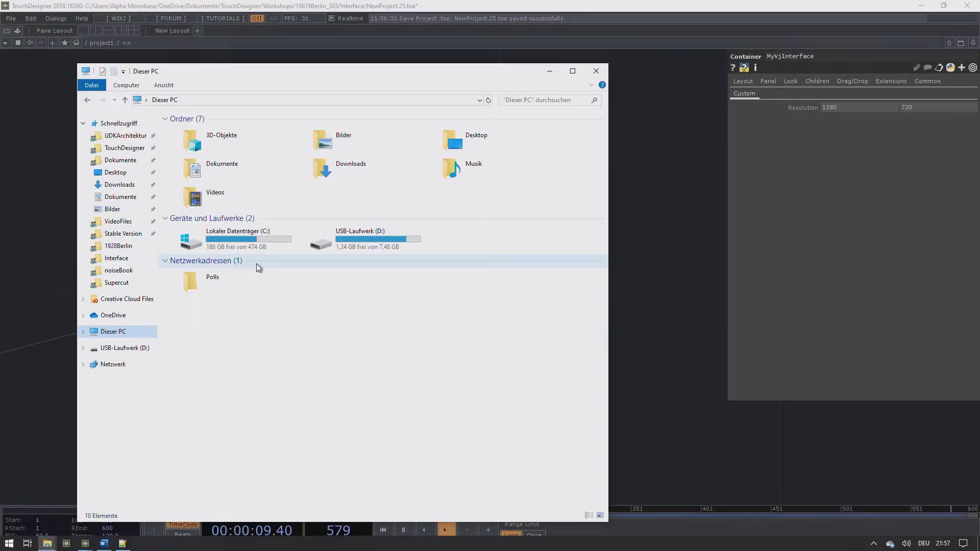
right_click(113, 350)
click(32, 266)
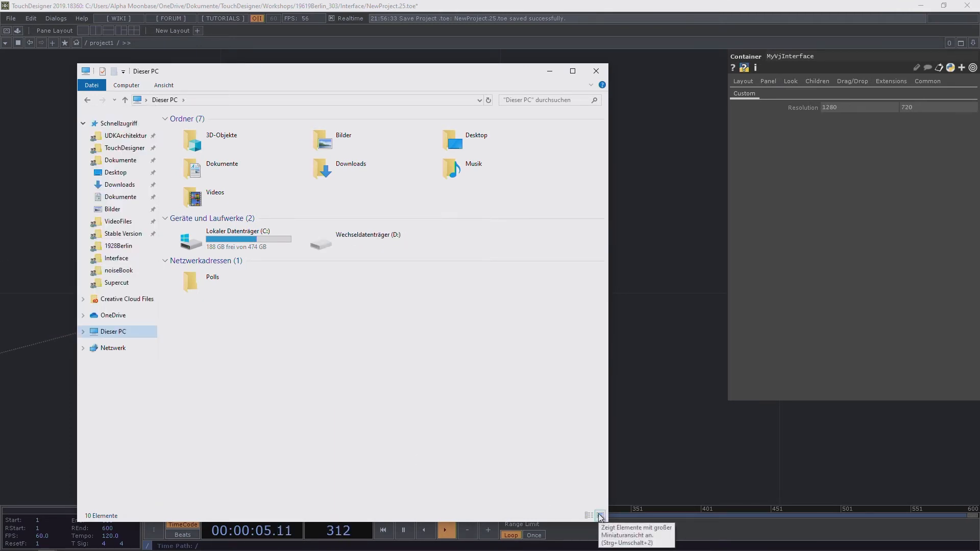
click(660, 333)
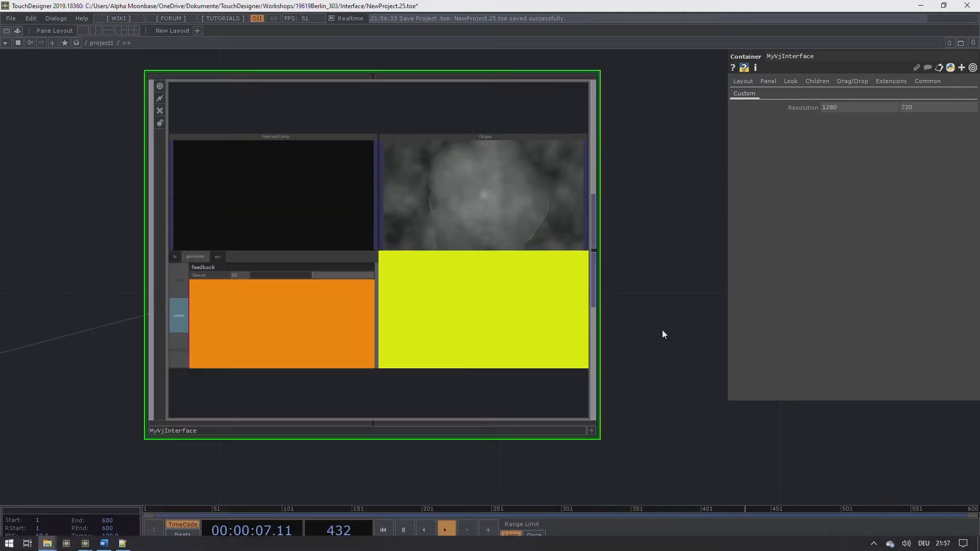
Step: Inspect the cook time information of the MyVjInterface container and of the engine and ui components inside it
scroll(635, 377, up, 3)
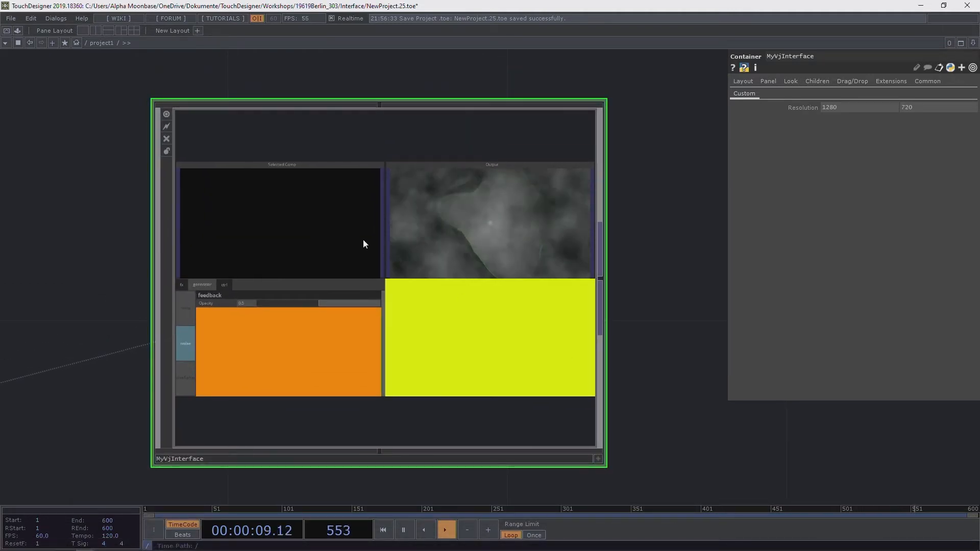
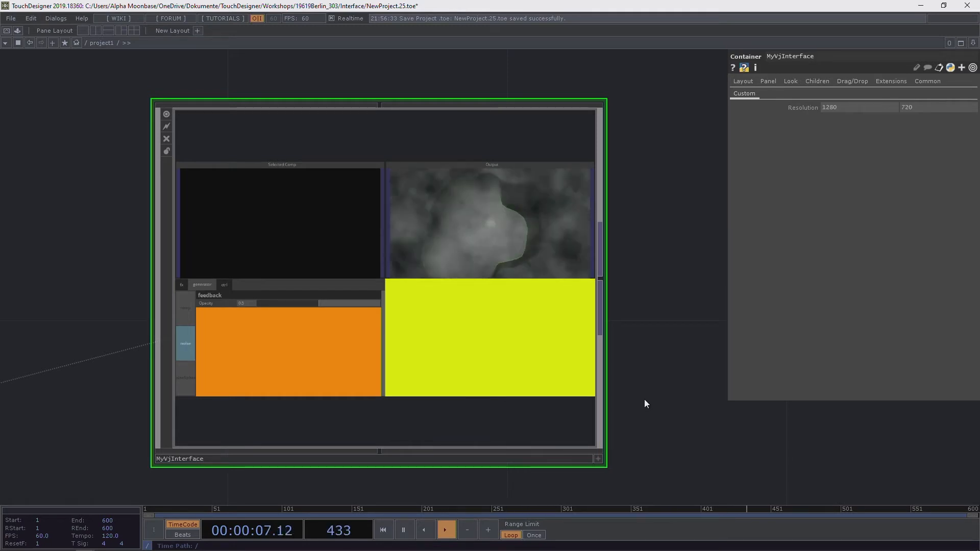
middle_click(542, 294)
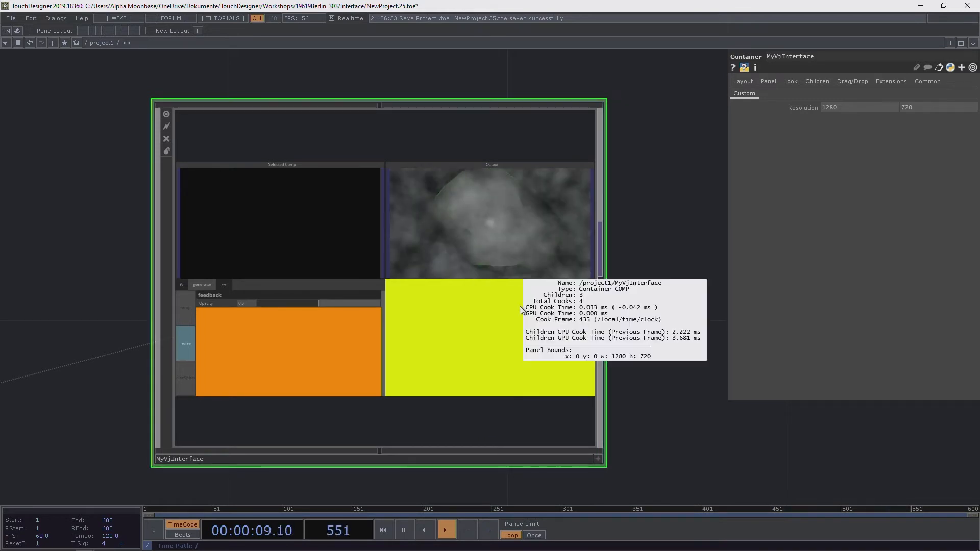
click(647, 212)
scroll(501, 325, up, 3)
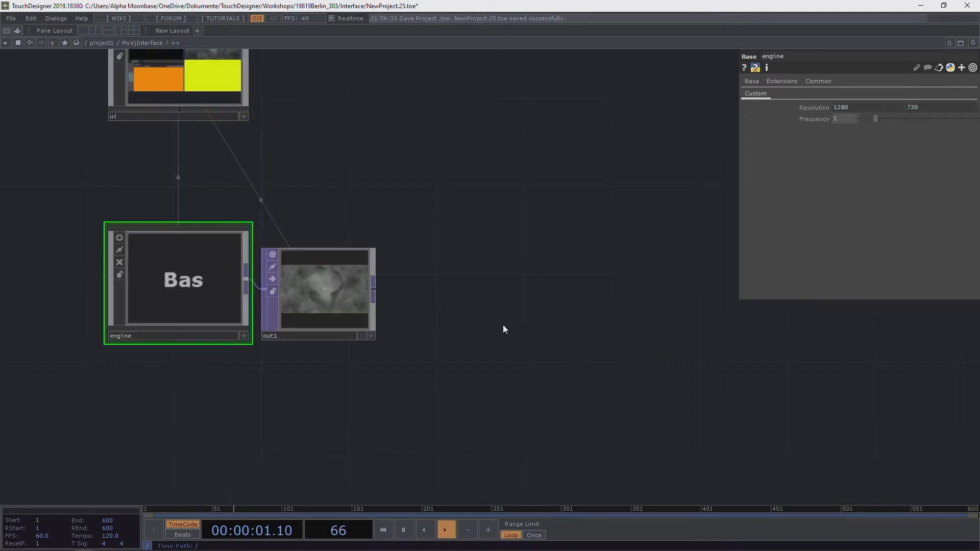
middle_click(170, 280)
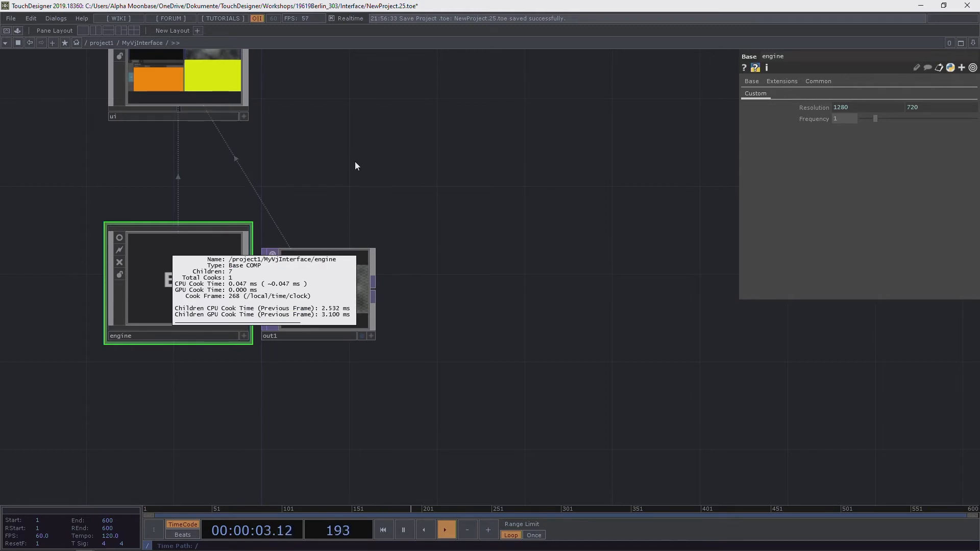
drag(423, 232, 555, 371)
middle_click(347, 206)
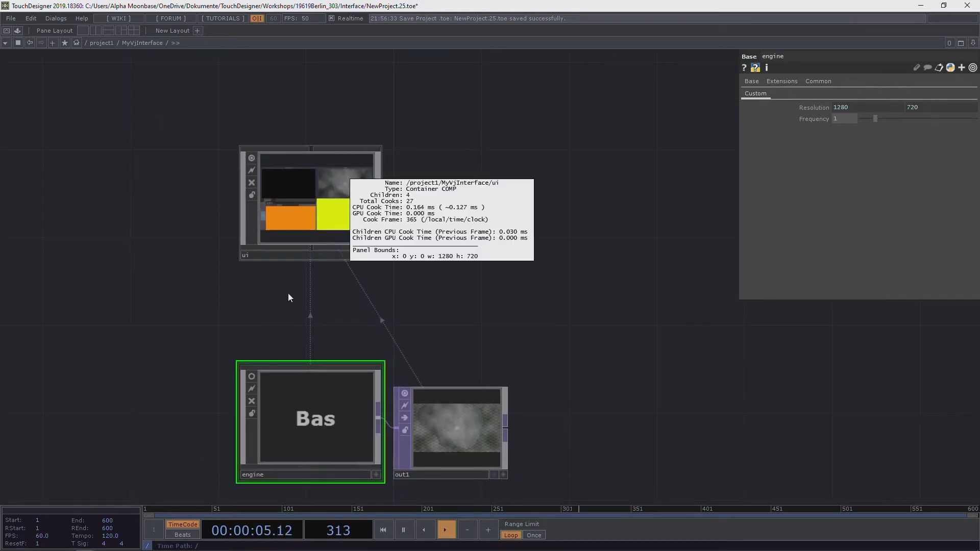
click(311, 208)
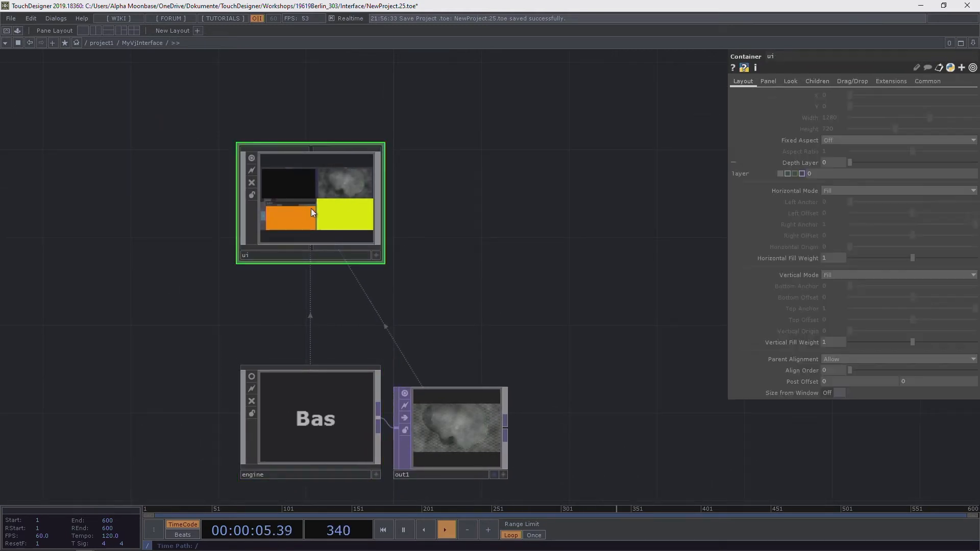
Step: Go up to project1 and open the MyVjInterface panel in a floating viewer window
click(104, 44)
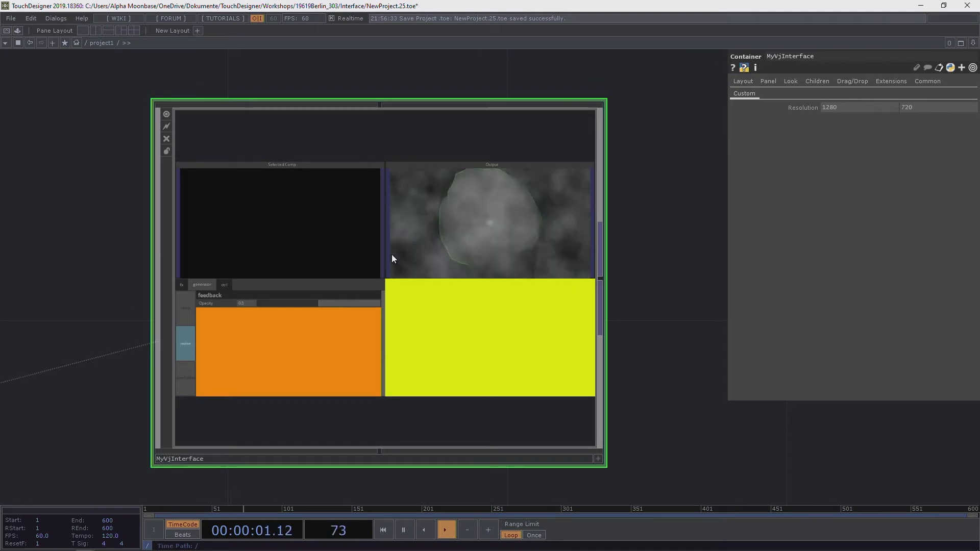
right_click(428, 202)
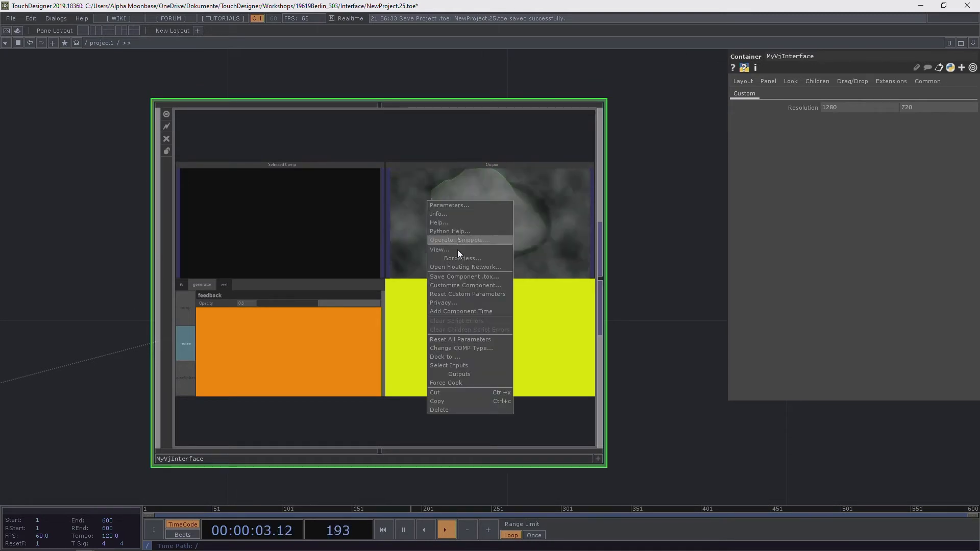
click(457, 250)
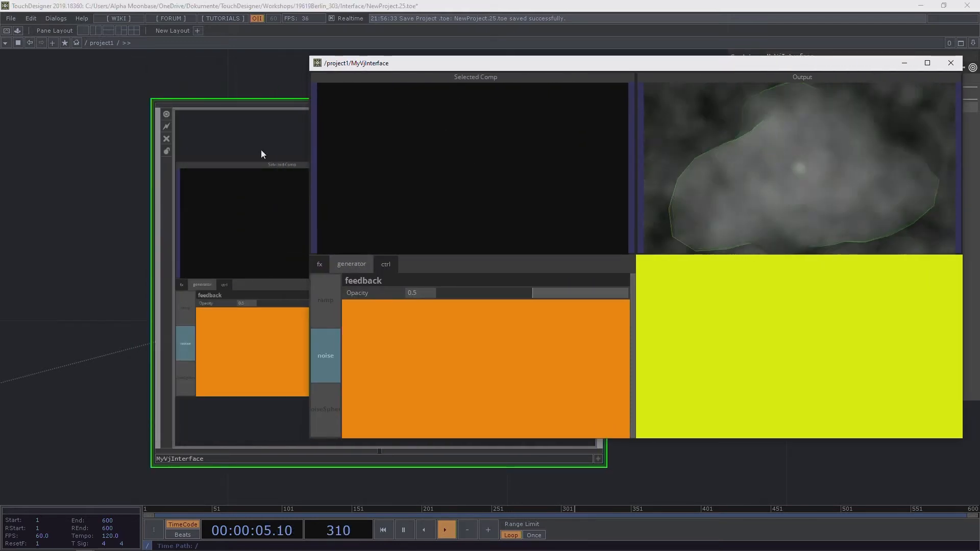
Step: Go into the engine network inside MyVjInterface and move the floating panel clear of the ramp component's parameters
scroll(123, 250, down, 6)
drag(233, 338, 168, 306)
scroll(137, 237, up, 2)
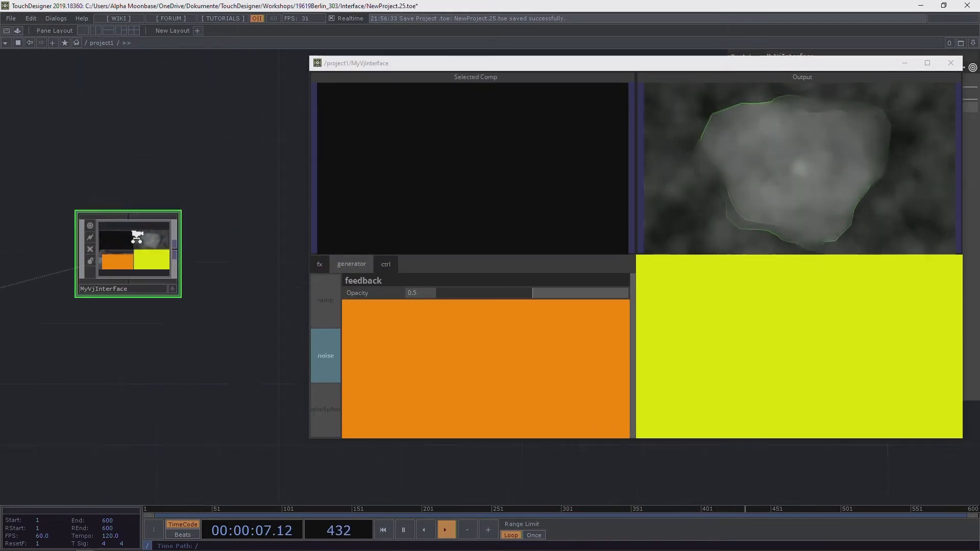
scroll(137, 236, up, 5)
scroll(121, 259, up, 3)
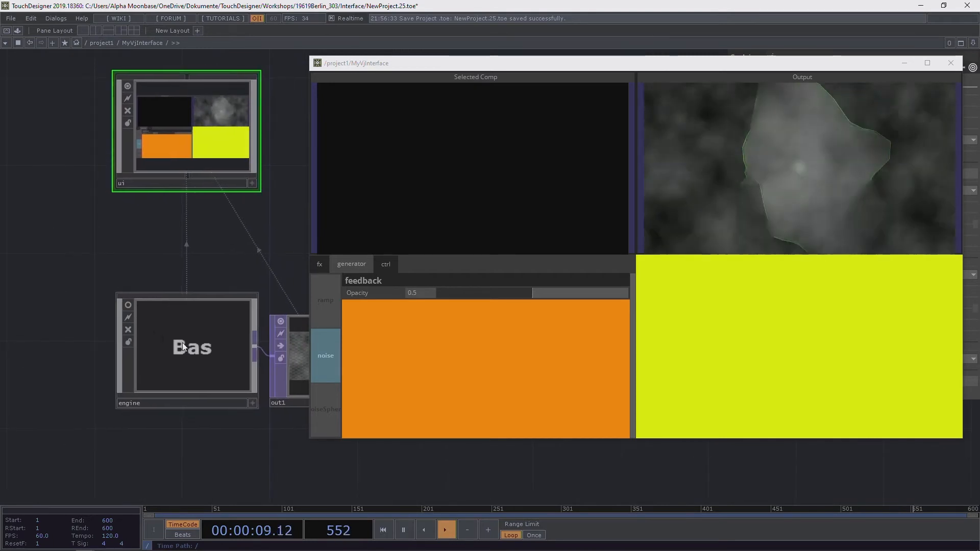
key(i)
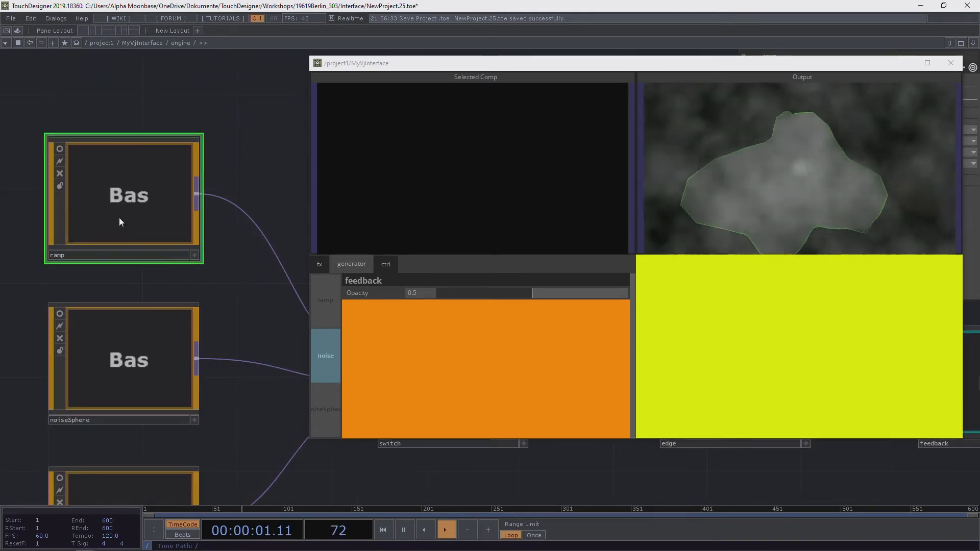
drag(367, 63, 189, 131)
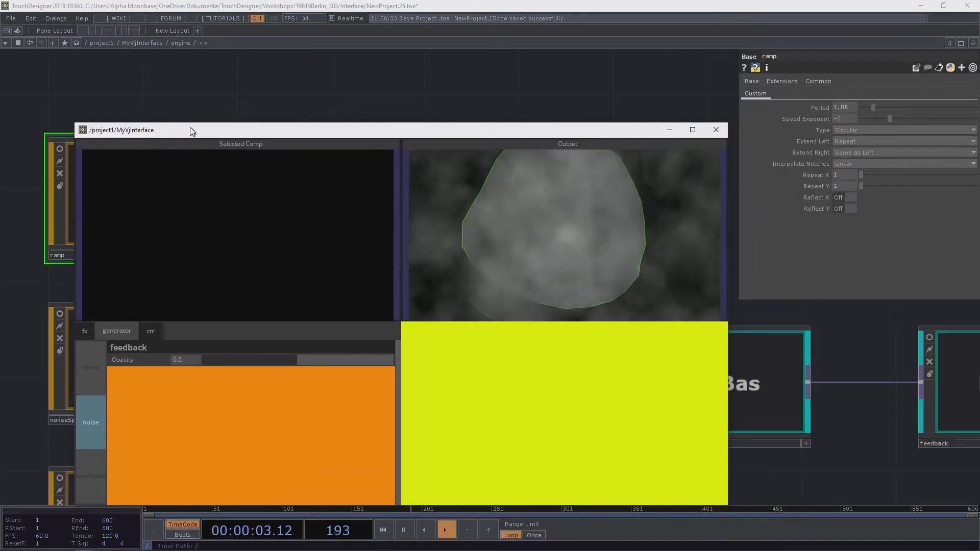
Step: Choose ramp in the panel's generator category, and set the ramp component's Period to 2.86 and Speed Exponent to 0
drag(883, 105, 906, 108)
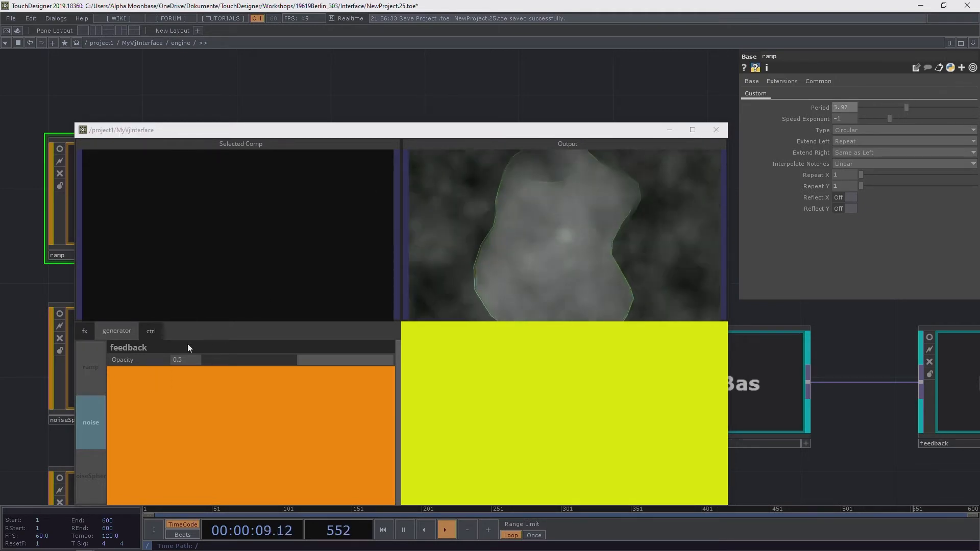
click(92, 367)
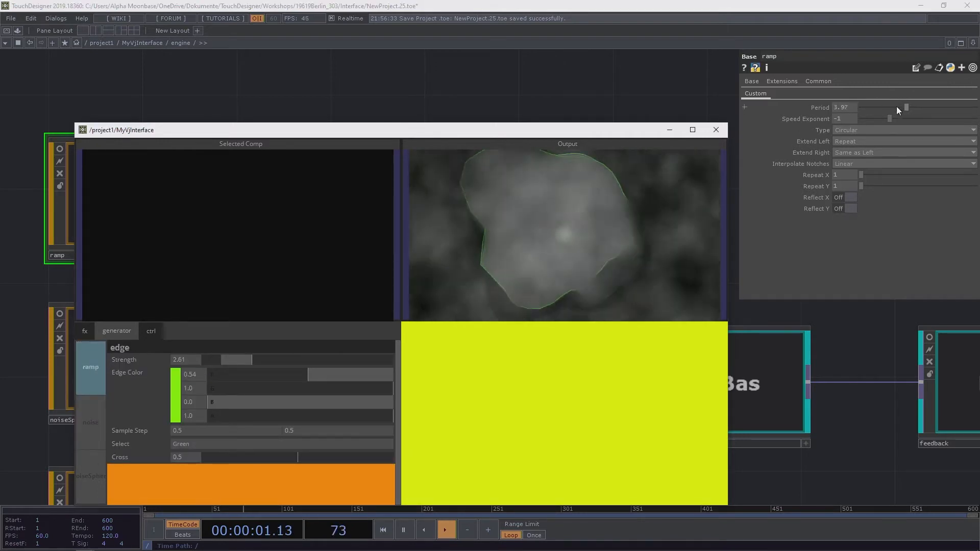
drag(896, 107, 918, 119)
Step: Check which component interface the panel loads by switching between noise and ramp and between the fx and generator categories
click(86, 406)
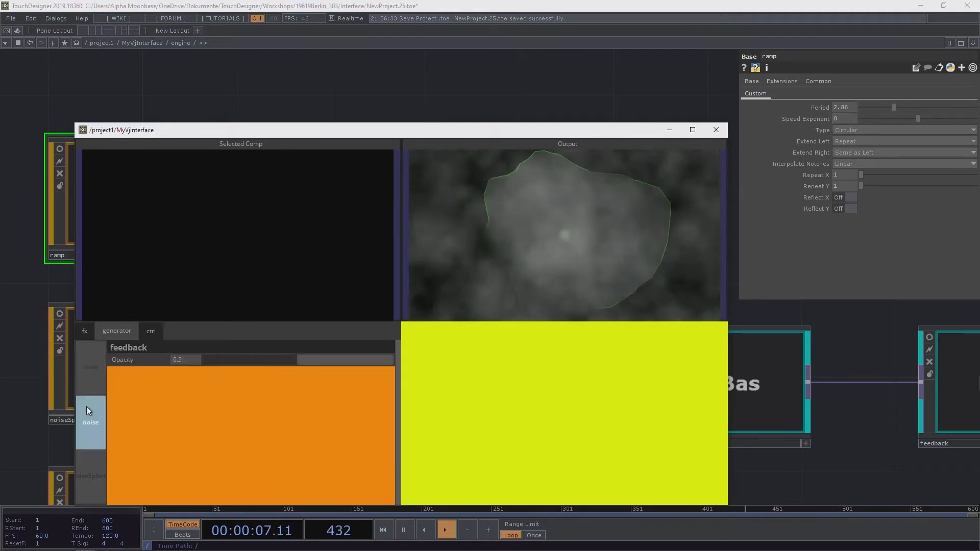
click(92, 366)
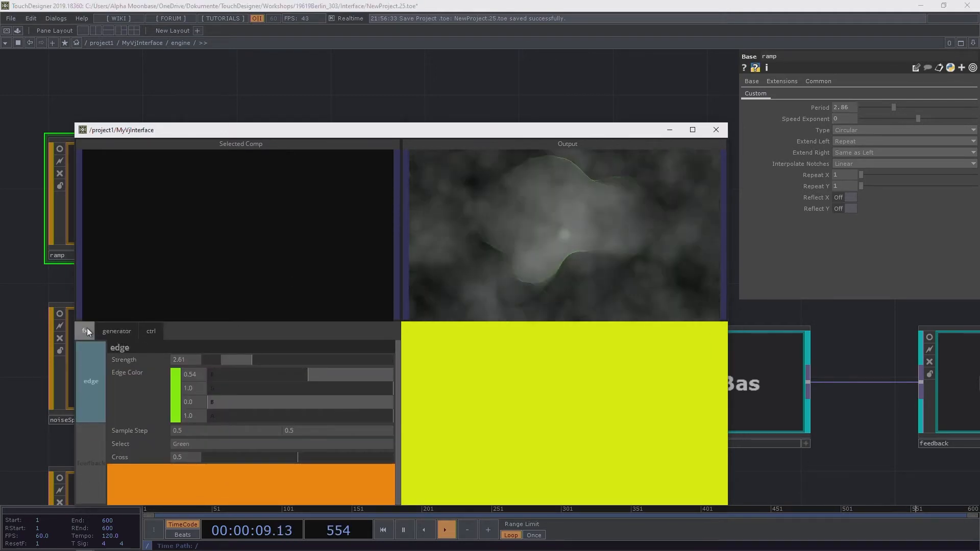
click(85, 454)
click(114, 334)
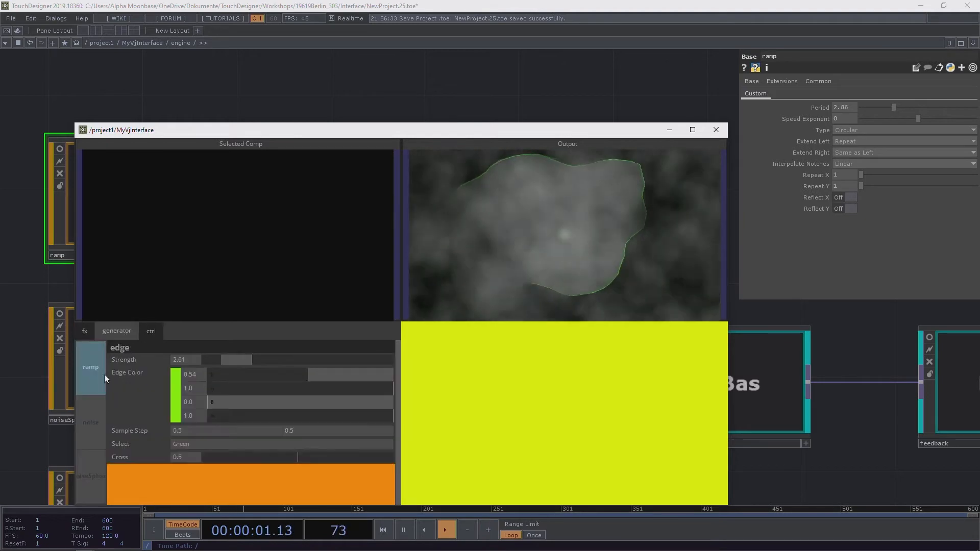
Step: Choose edge in the panel's fx category, and set the edge component's Strength to 4.55 in the engine network
click(86, 418)
click(100, 389)
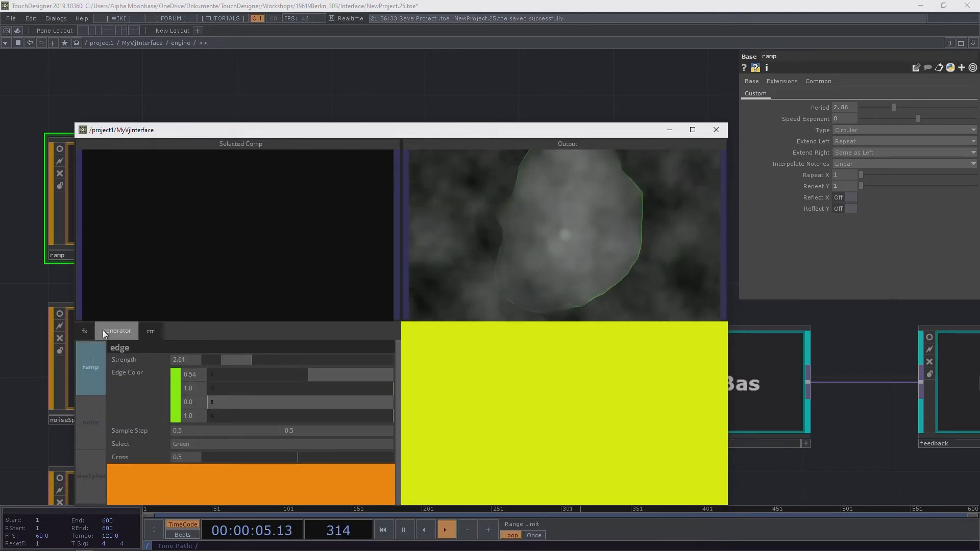
click(89, 330)
click(91, 375)
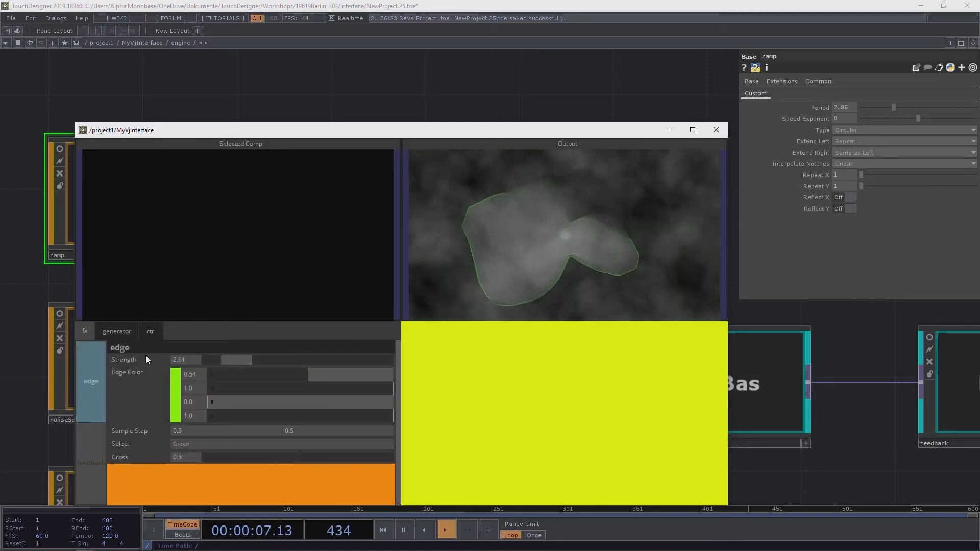
click(776, 385)
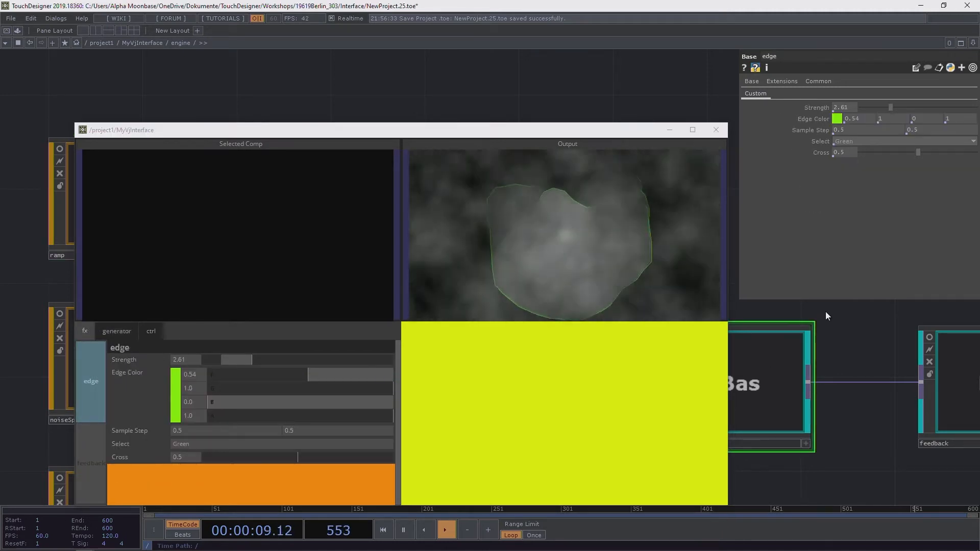
drag(874, 106, 913, 107)
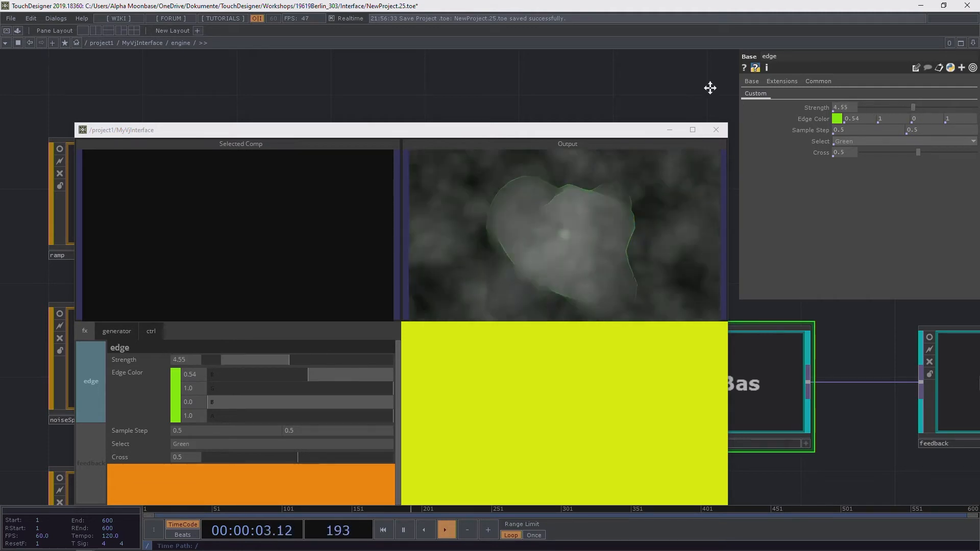
Step: Close the floating MyVjInterface panel and go into the control container inside ui
click(714, 130)
click(134, 43)
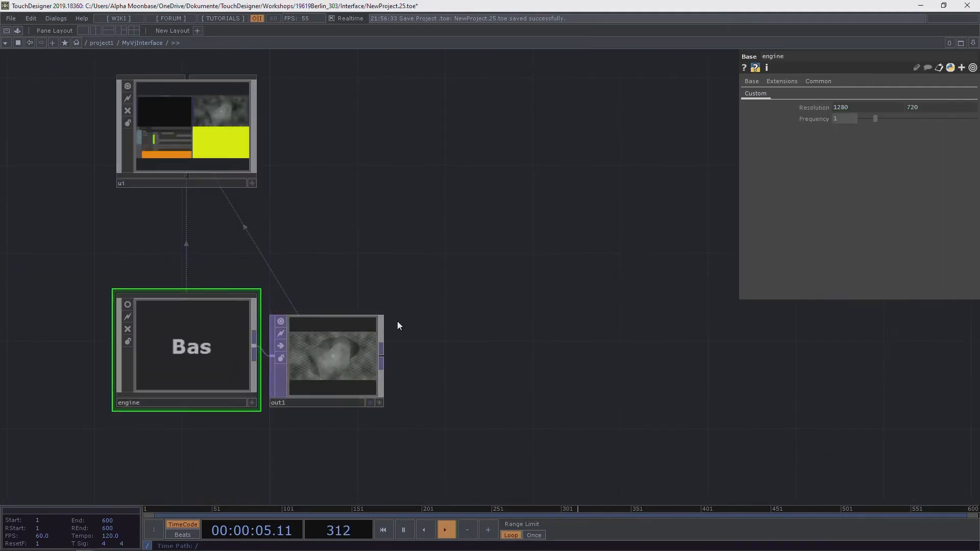
double_click(182, 159)
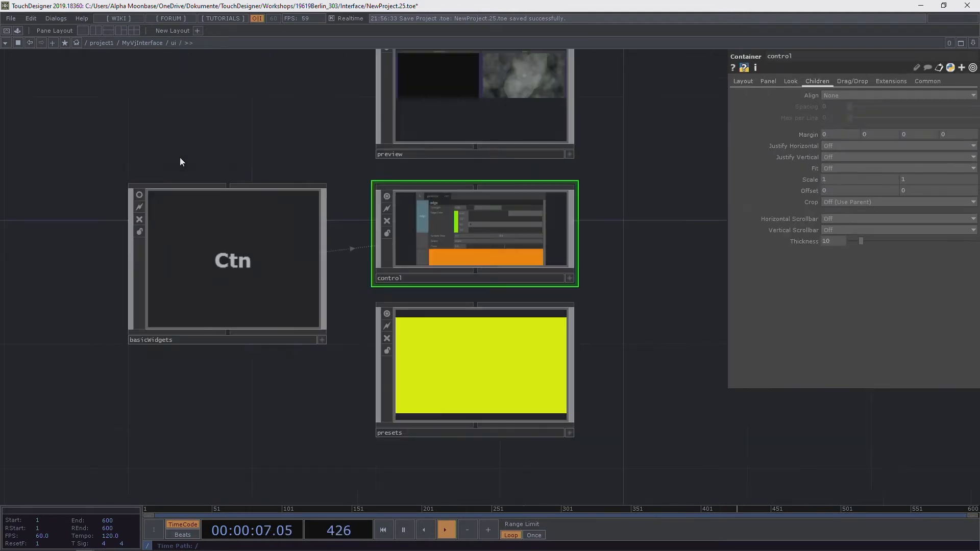
double_click(506, 240)
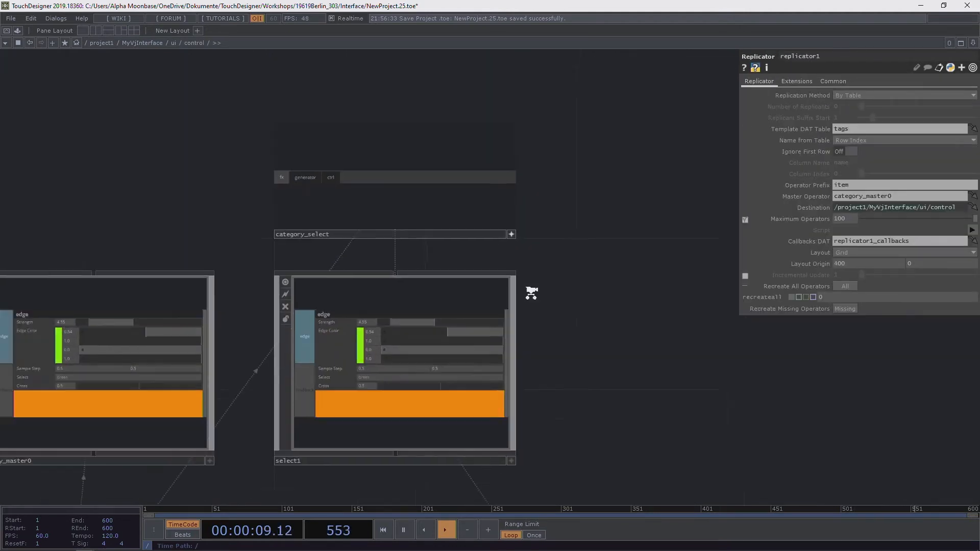
Step: Compare the replicated category panels item0, item1 and item2, and view item1's custom Tag parameter
scroll(528, 198, up, 5)
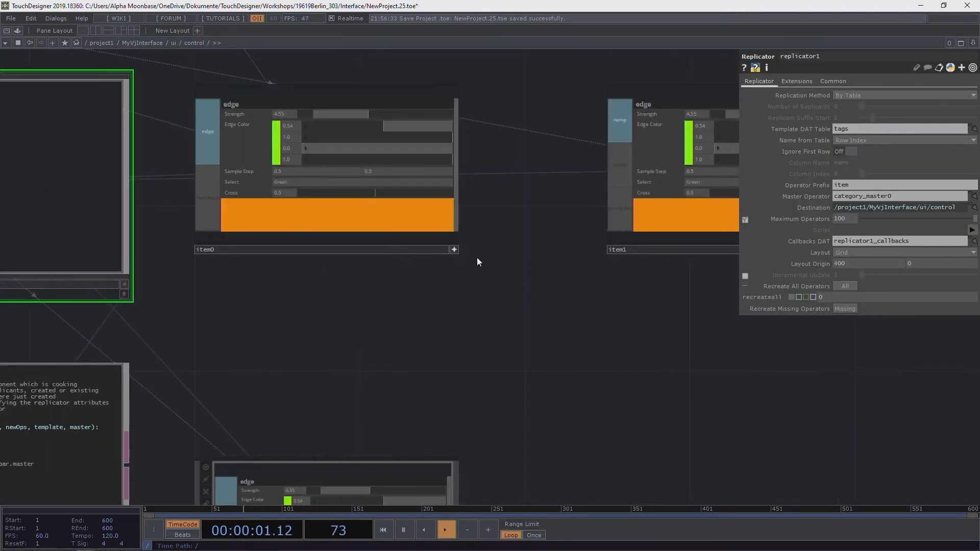
drag(306, 307, 39, 308)
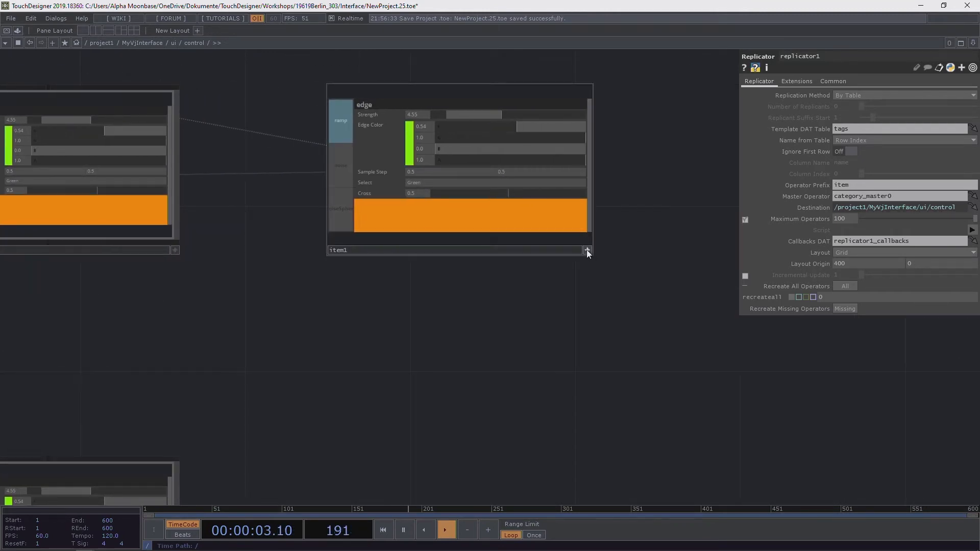
click(587, 249)
drag(480, 320, 613, 308)
scroll(551, 318, down, 2)
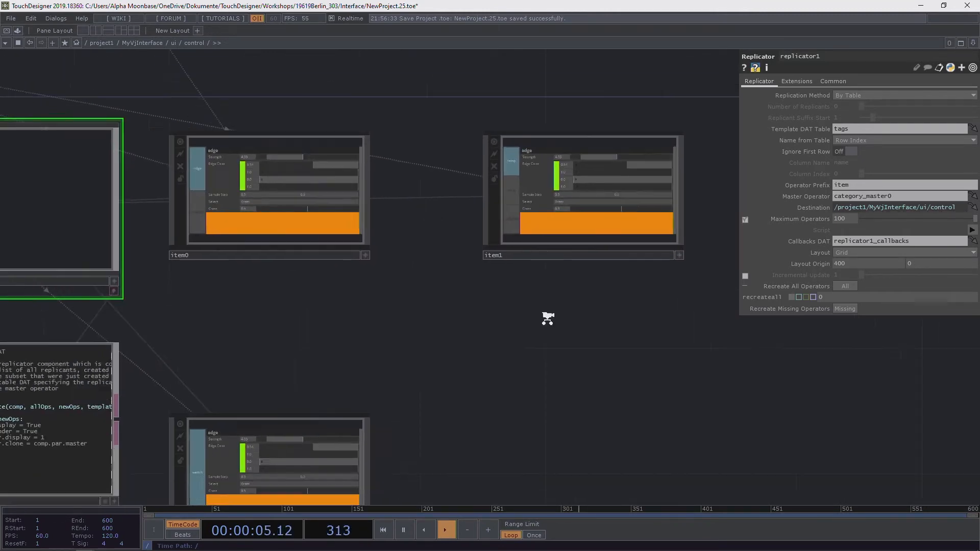
drag(357, 398, 364, 338)
click(319, 372)
drag(481, 313, 504, 384)
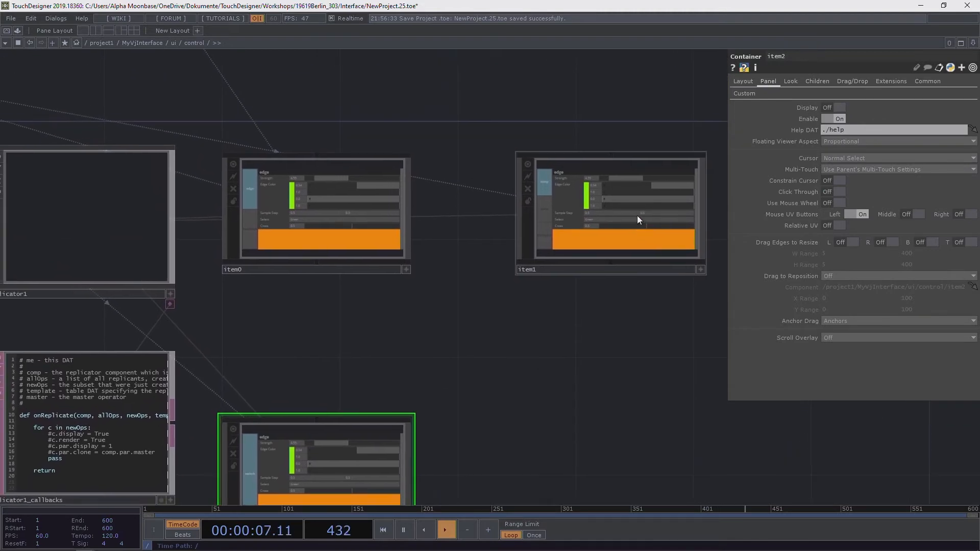
click(745, 95)
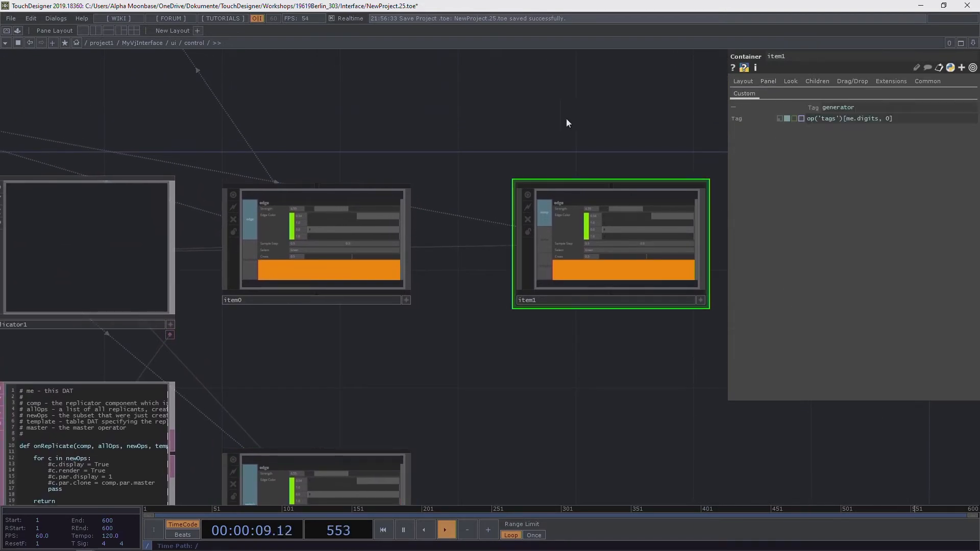
Step: Examine the tags table, the replicator1_callbacks script and replicator1's parameters in the control network
drag(439, 149, 811, 176)
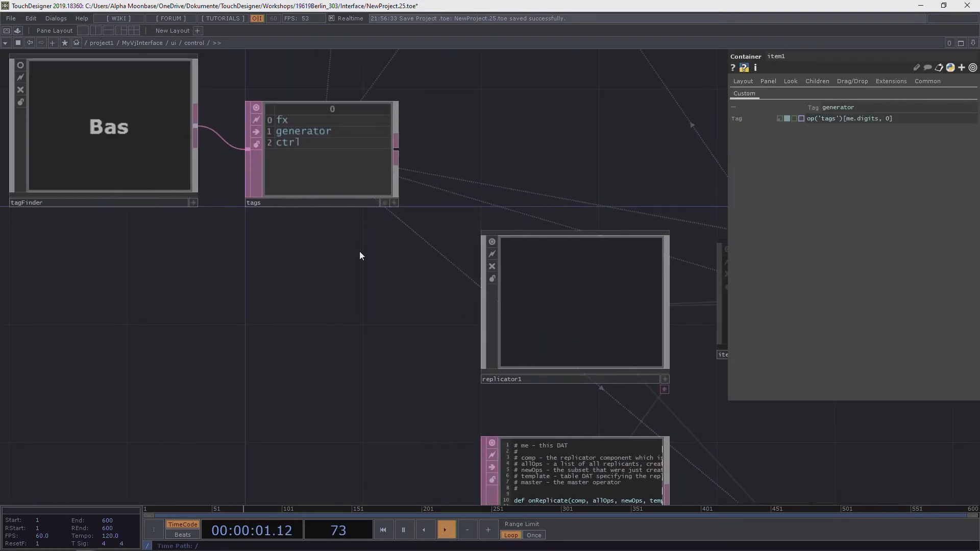
drag(339, 298, 254, 208)
scroll(409, 343, up, 4)
scroll(412, 344, down, 8)
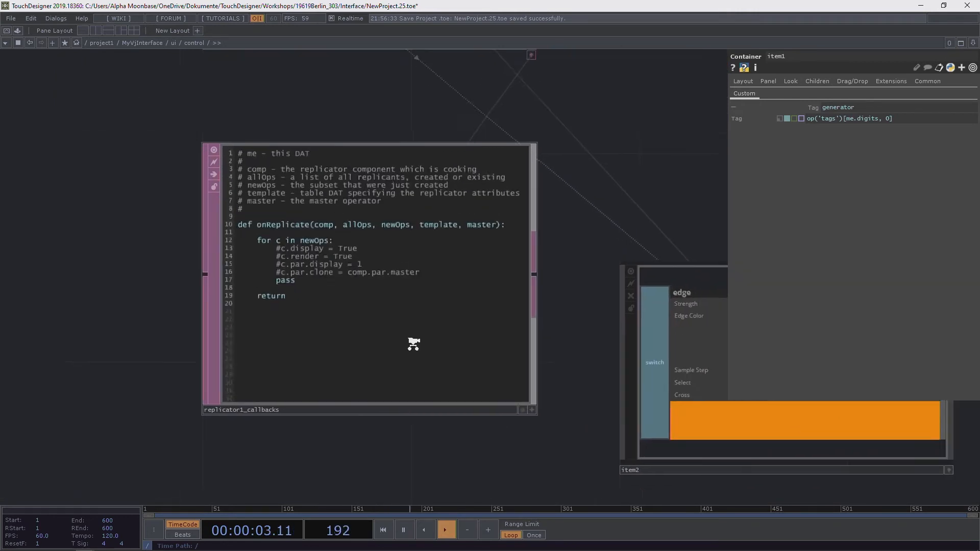
scroll(526, 278, up, 3)
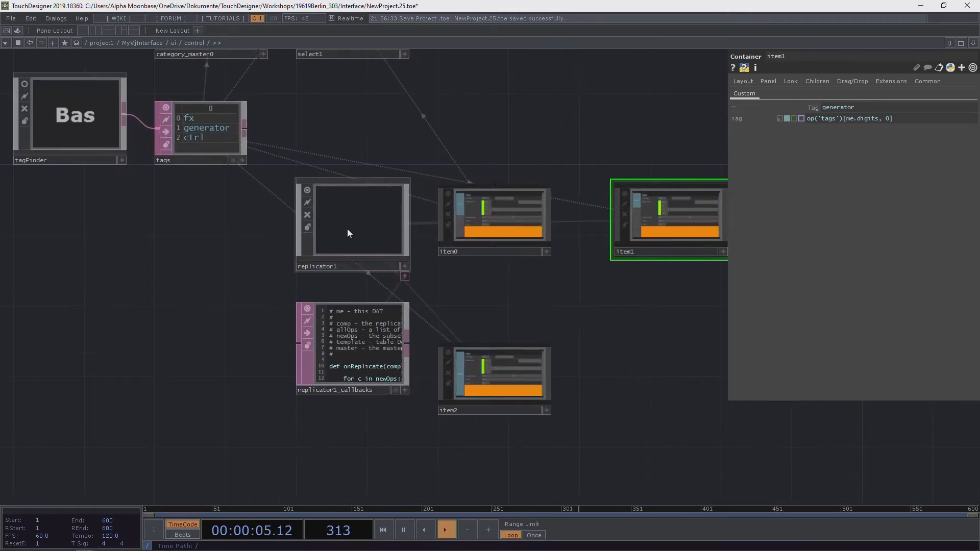
click(347, 228)
scroll(467, 280, up, 3)
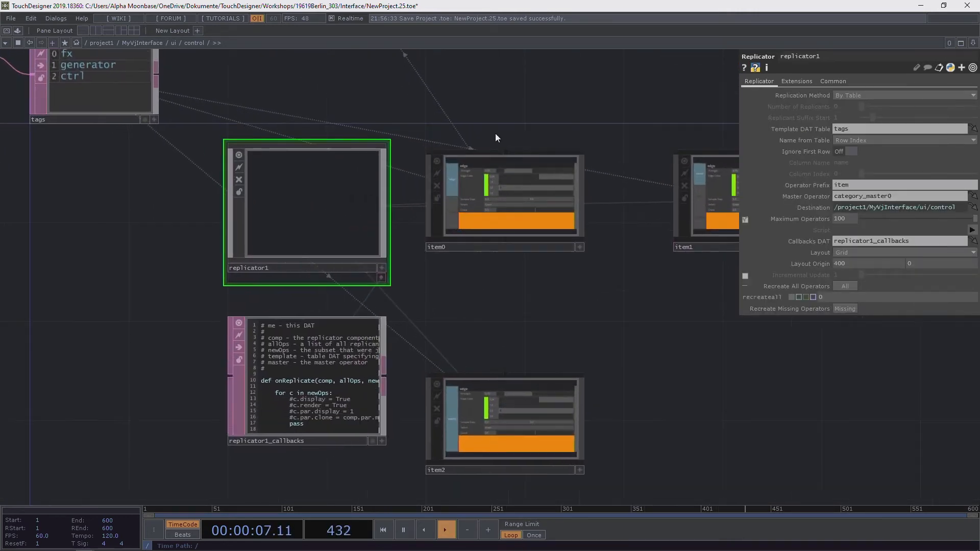
Step: Go into category_master0 and examine its select2 panel, operator tables and replicator network
drag(526, 259, 558, 512)
click(141, 156)
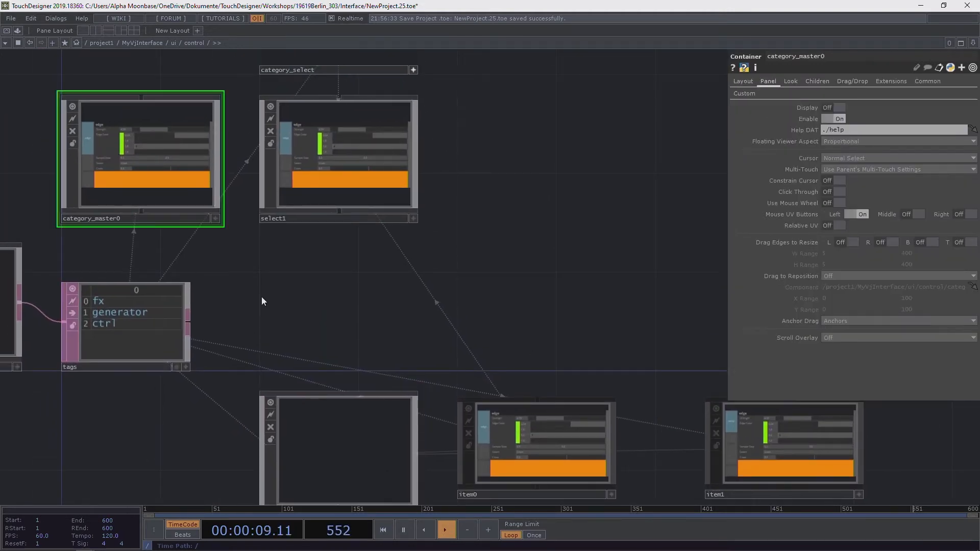
drag(272, 298, 370, 310)
key(i)
scroll(323, 243, down, 8)
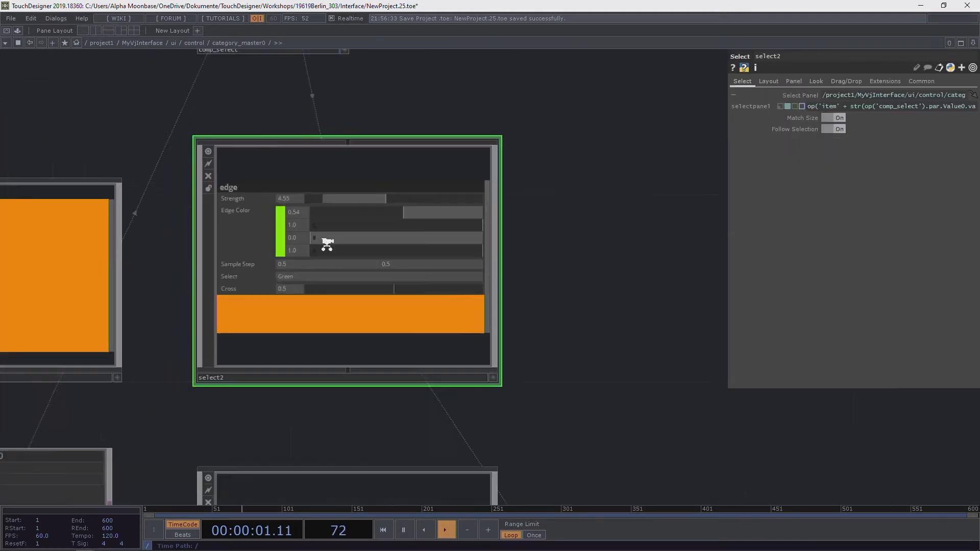
scroll(312, 195, up, 6)
scroll(286, 160, up, 4)
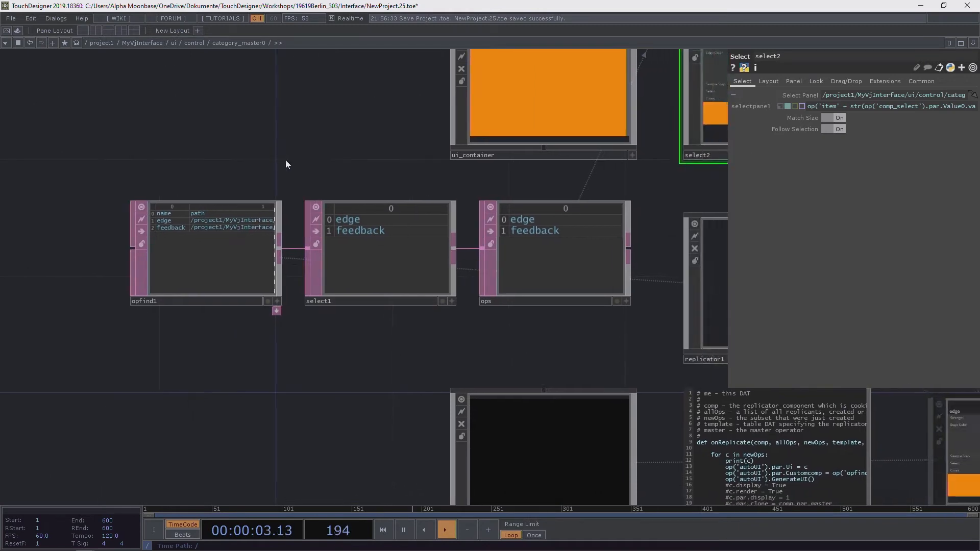
Step: Return to control, go into item0 and inspect its replicator network and replicator1_callbacks script
click(194, 43)
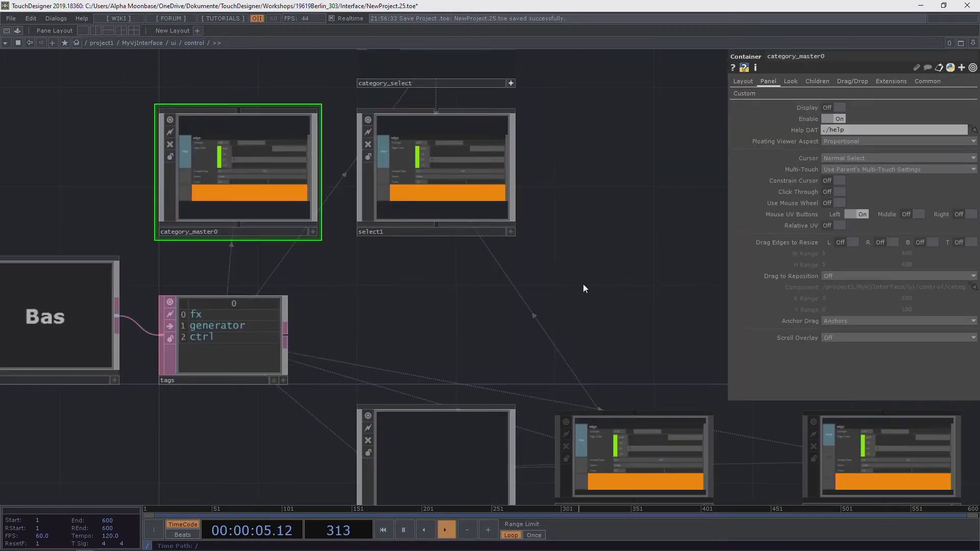
drag(585, 289, 400, 113)
click(449, 271)
key(i)
drag(479, 302, 488, 281)
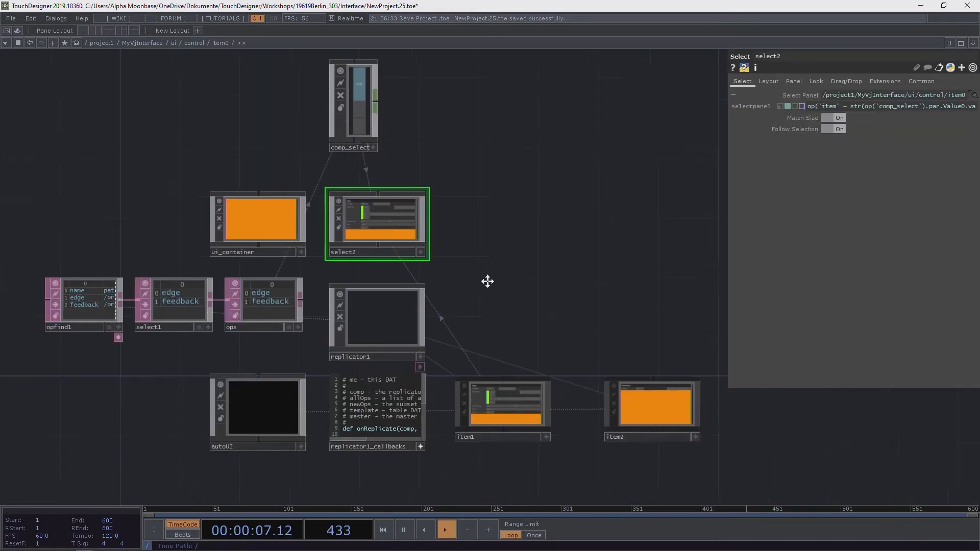
scroll(467, 291, up, 2)
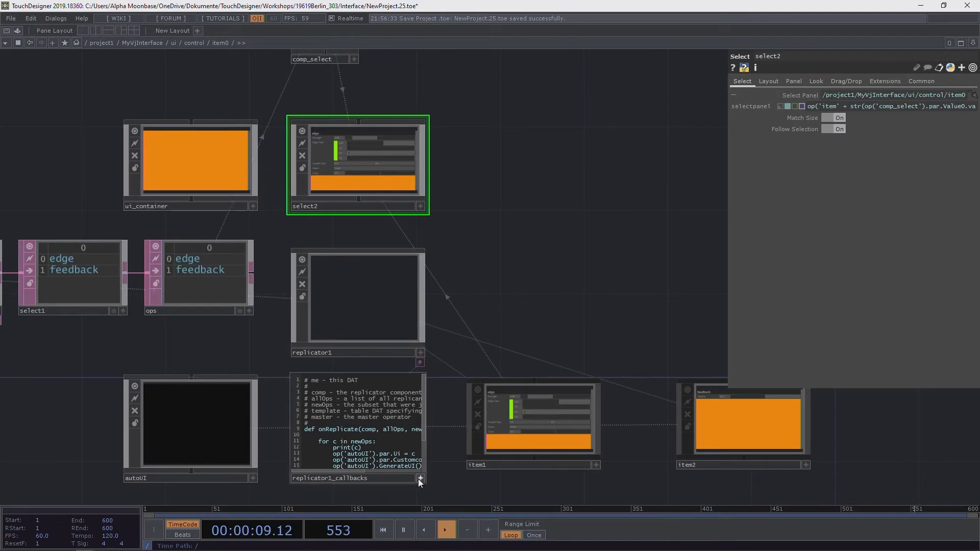
click(420, 478)
drag(520, 236, 547, 196)
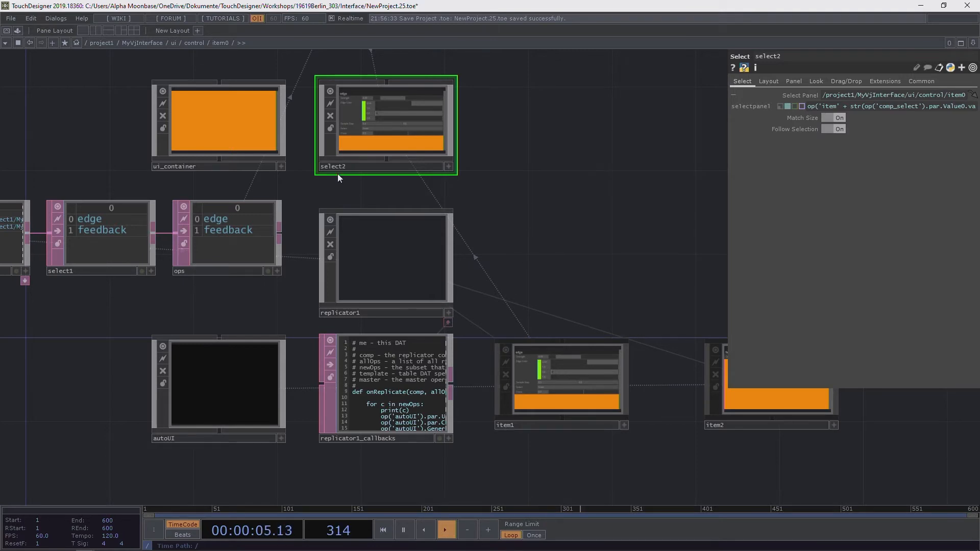
Step: Return to control and examine how item0, item1 and item2 relate to the tags table, replicator1 and select1
click(193, 42)
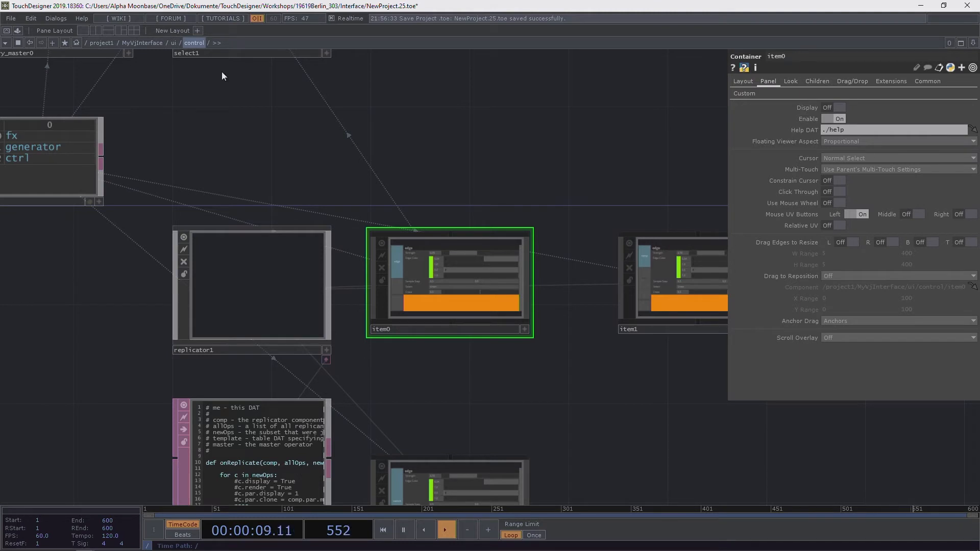
drag(370, 121, 496, 259)
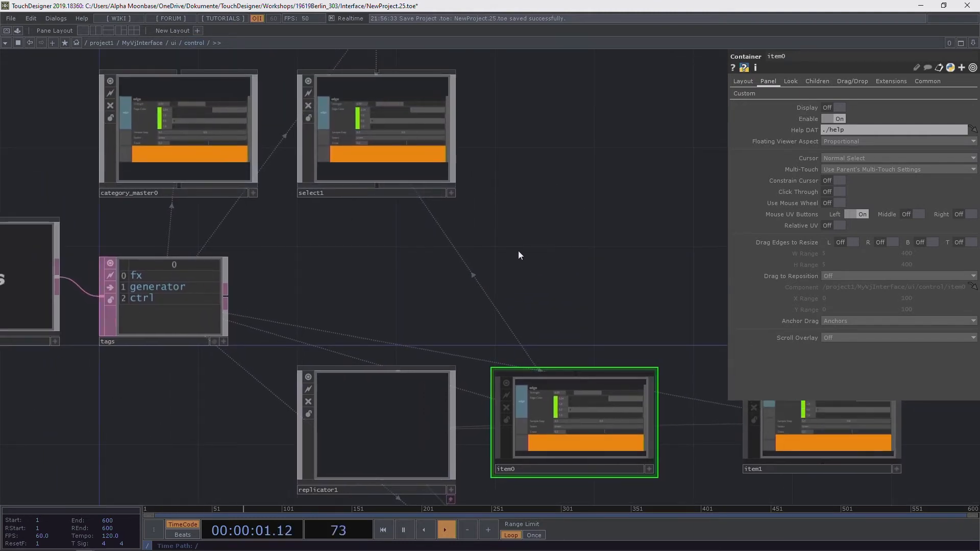
middle_drag(559, 245, 534, 197)
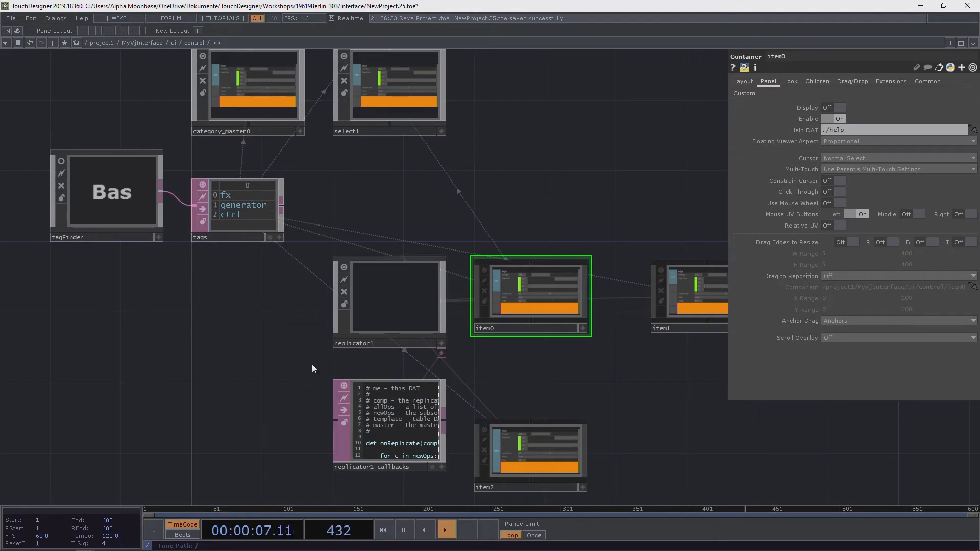
middle_drag(311, 363, 317, 361)
drag(606, 388, 458, 308)
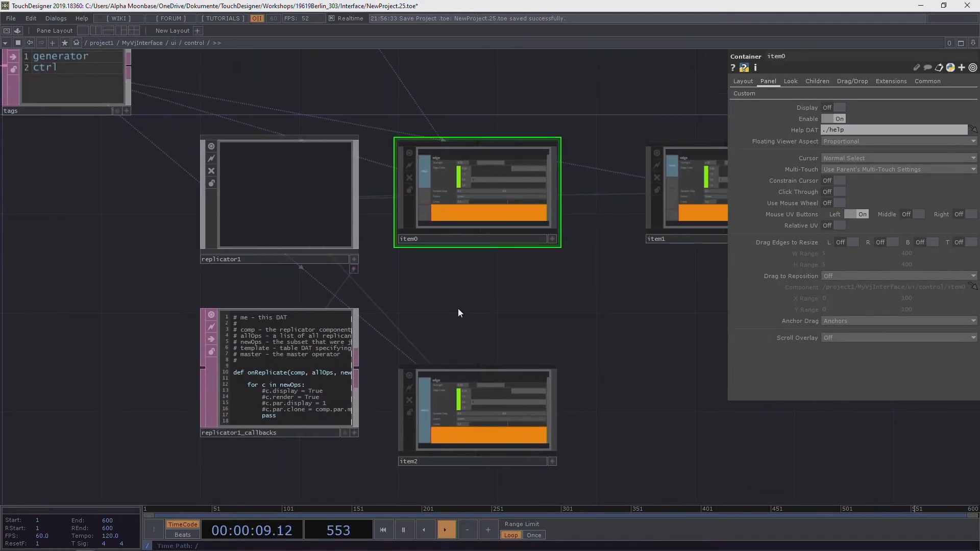
drag(525, 303, 360, 321)
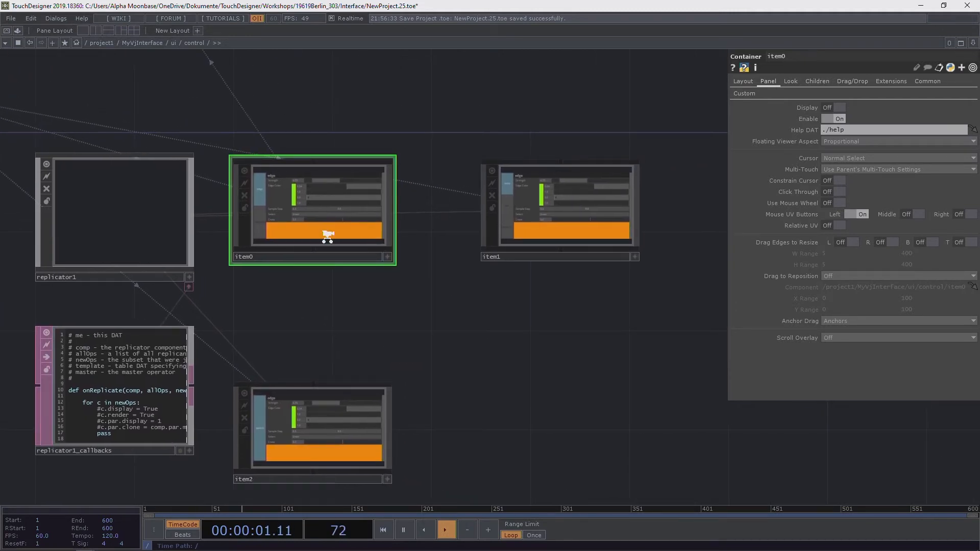
middle_drag(327, 234, 347, 243)
drag(355, 322, 310, 245)
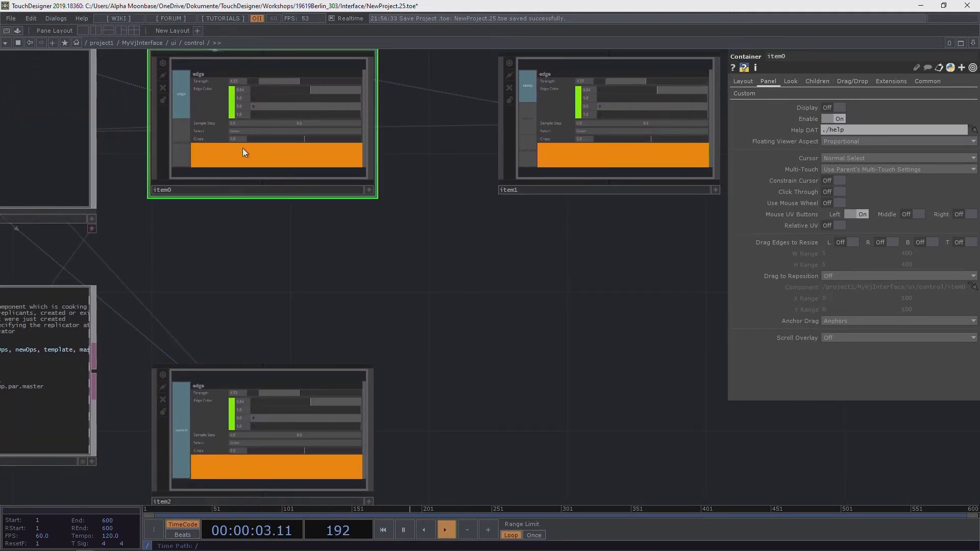
drag(475, 406, 420, 363)
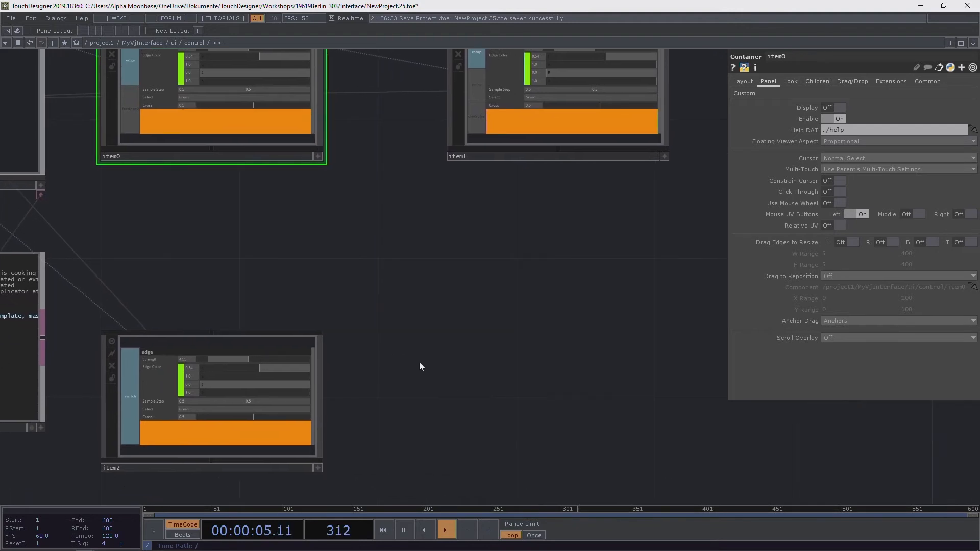
drag(423, 304, 351, 382)
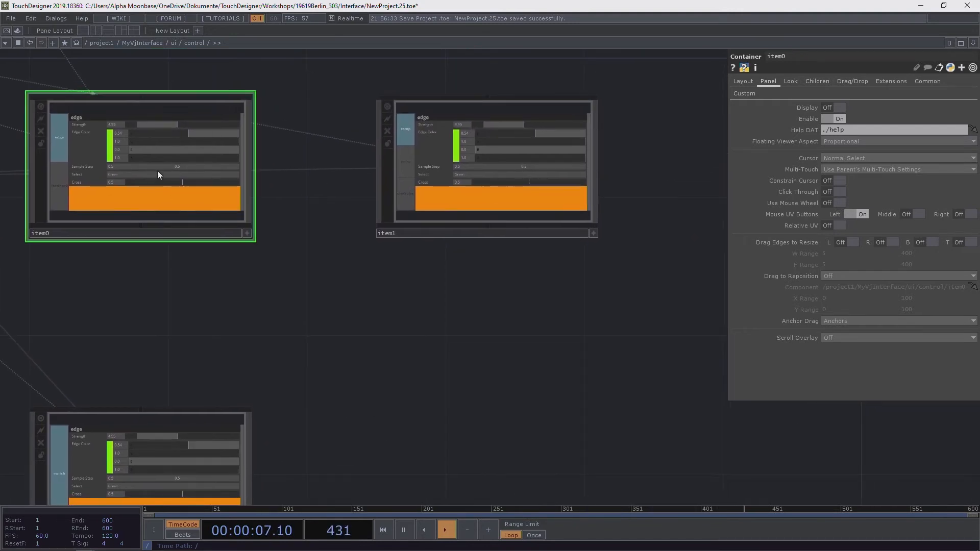
Step: Go into item0 and view the parameters of its replicator1
key(i)
drag(42, 147, 68, 211)
click(449, 293)
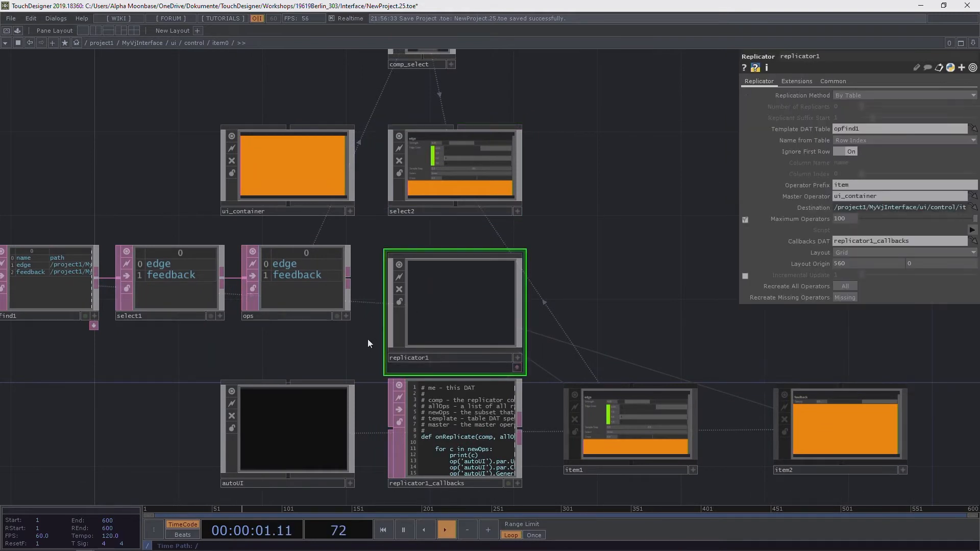
Step: Go up to control and into item1, and check its replicator1 parameters and replicated interface panels
click(193, 43)
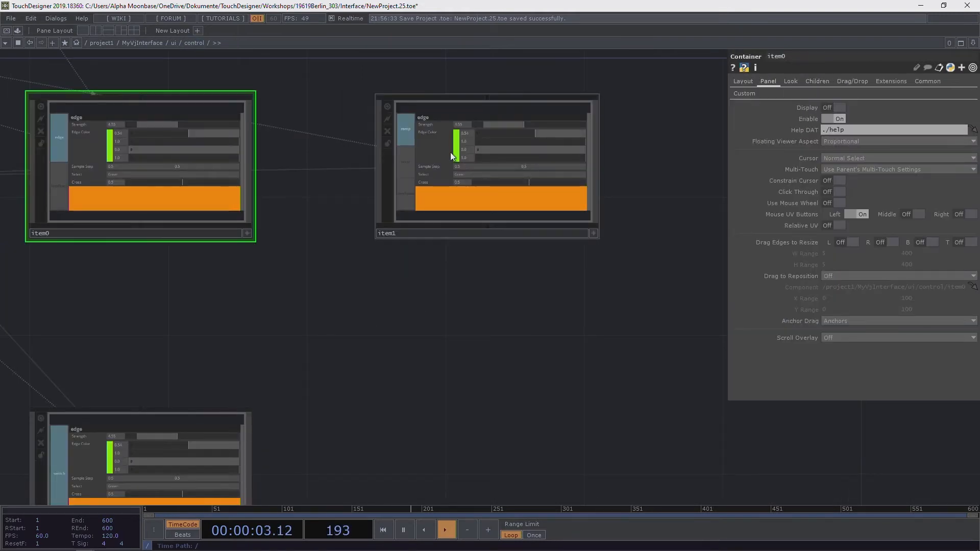
click(449, 169)
key(i)
scroll(337, 302, up, 3)
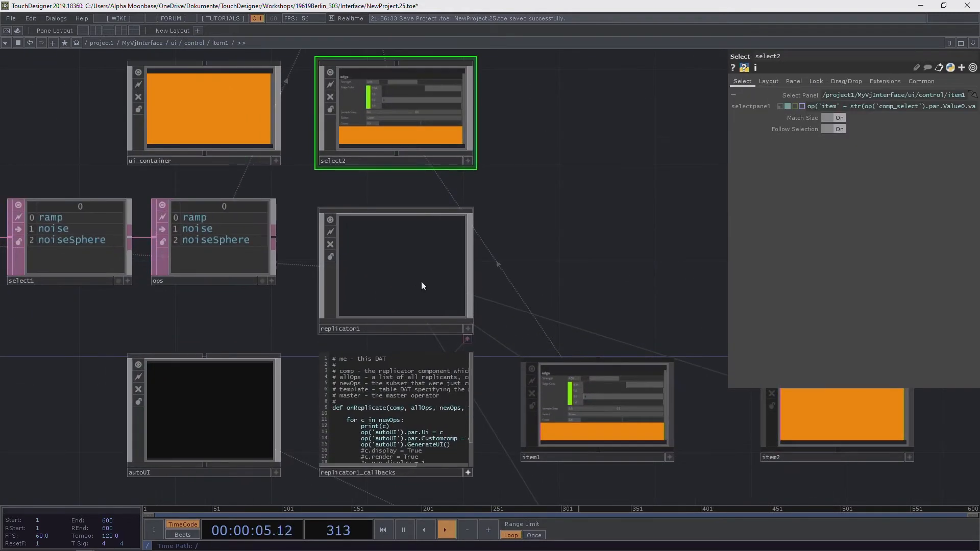
click(421, 280)
drag(619, 268, 430, 133)
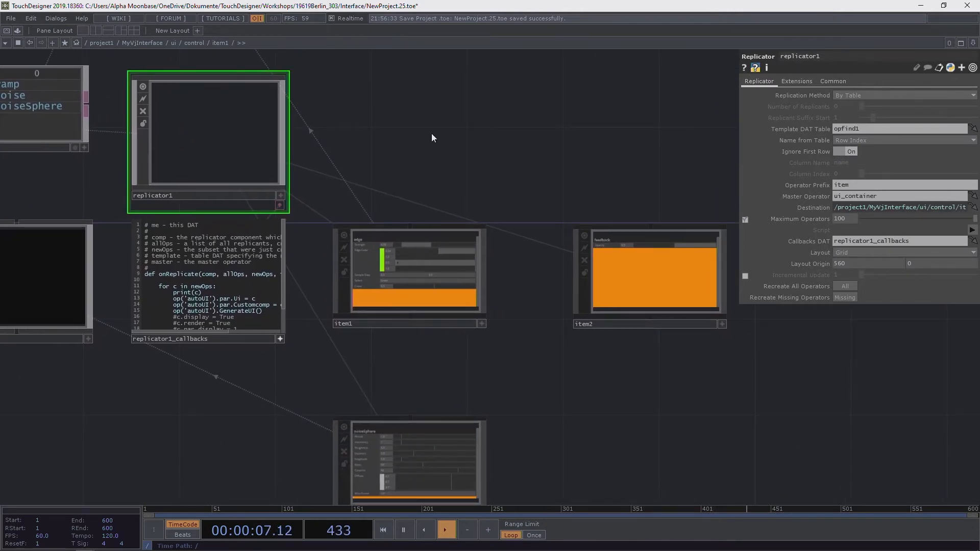
Step: Go up to control to view the item0, item1 and item2 panels, and re-enter item1
scroll(370, 250, up, 3)
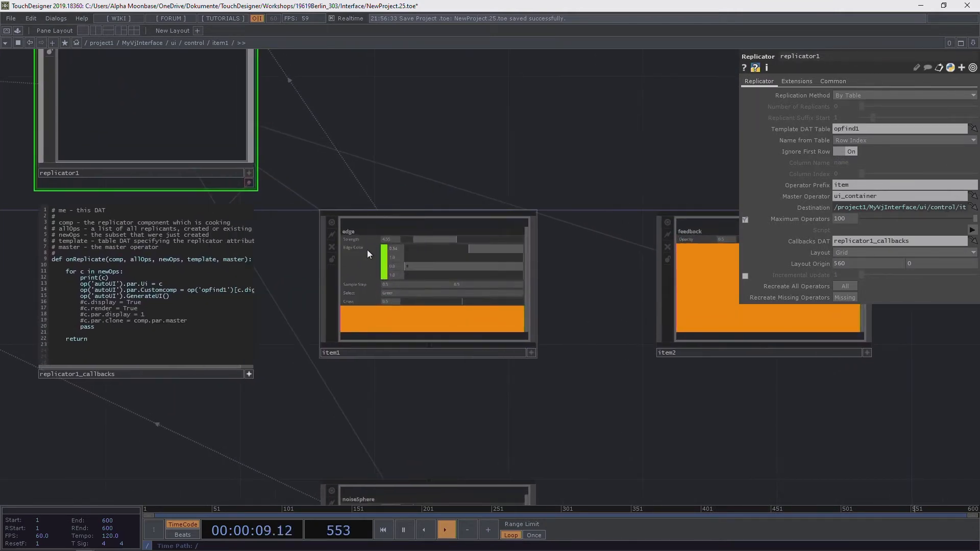
drag(472, 138, 509, 163)
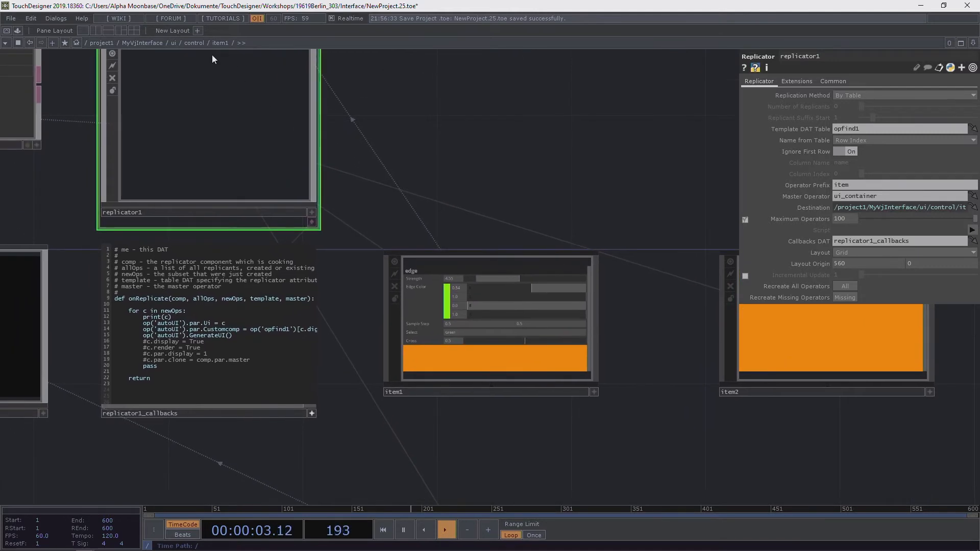
click(194, 43)
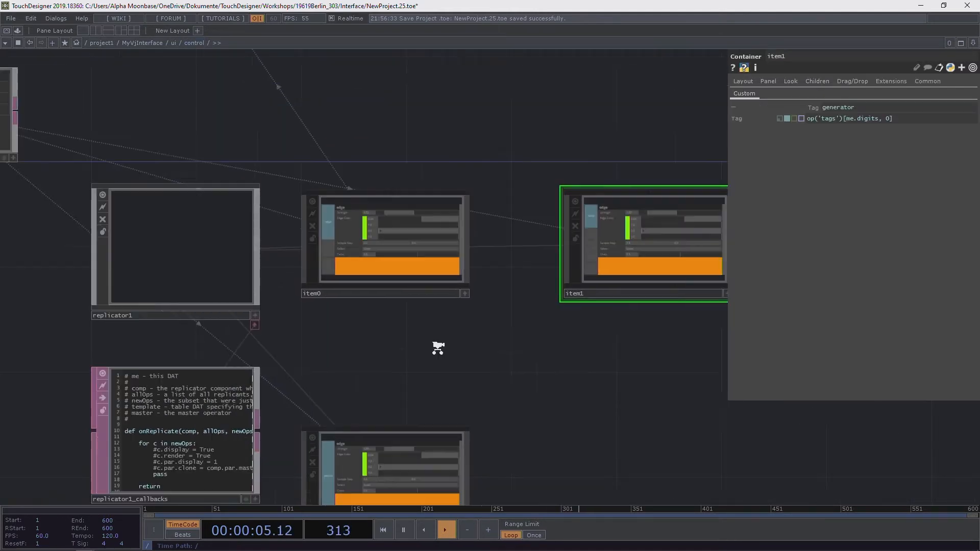
drag(430, 142, 443, 144)
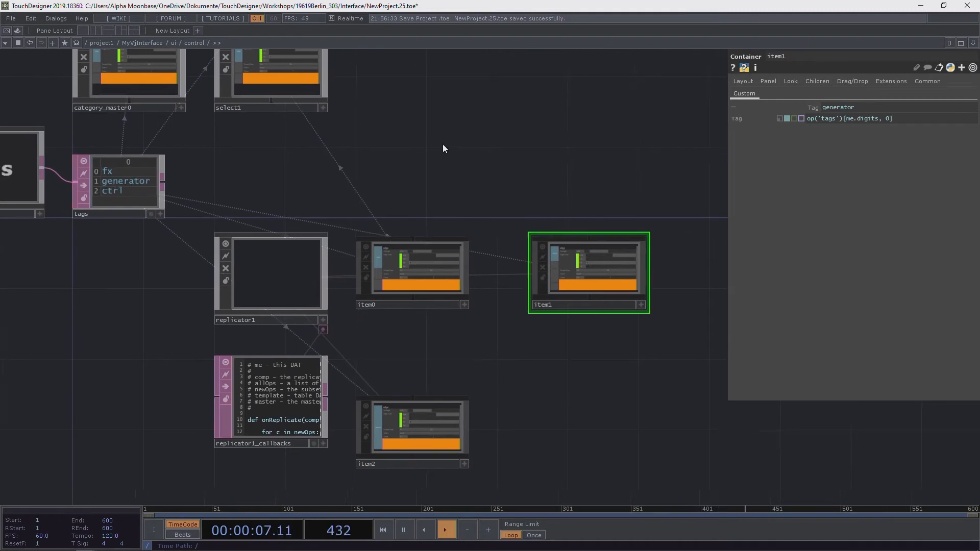
scroll(210, 360, up, 2)
drag(503, 351, 443, 316)
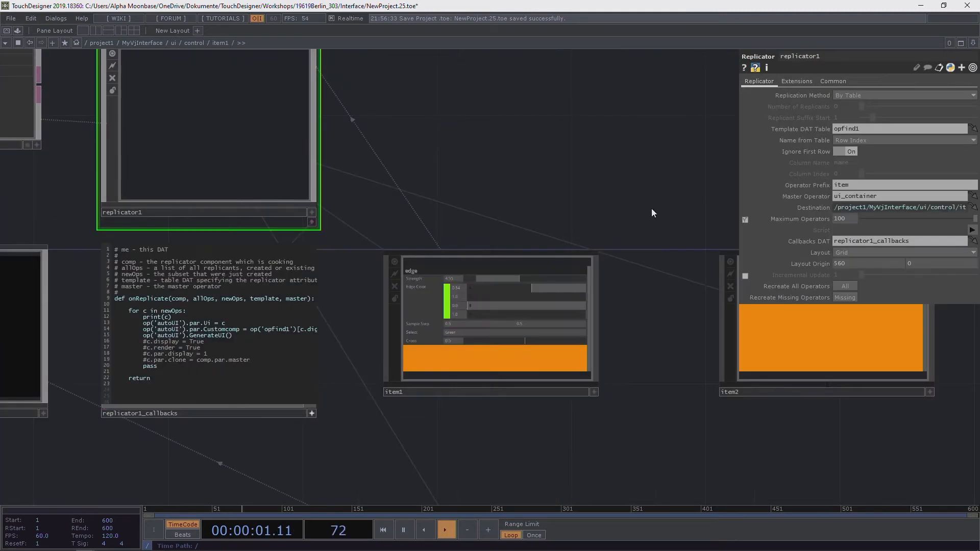
Step: Examine the edge, feedback and noiseSphere panels replicated inside item1
drag(574, 215, 480, 150)
drag(570, 406, 526, 354)
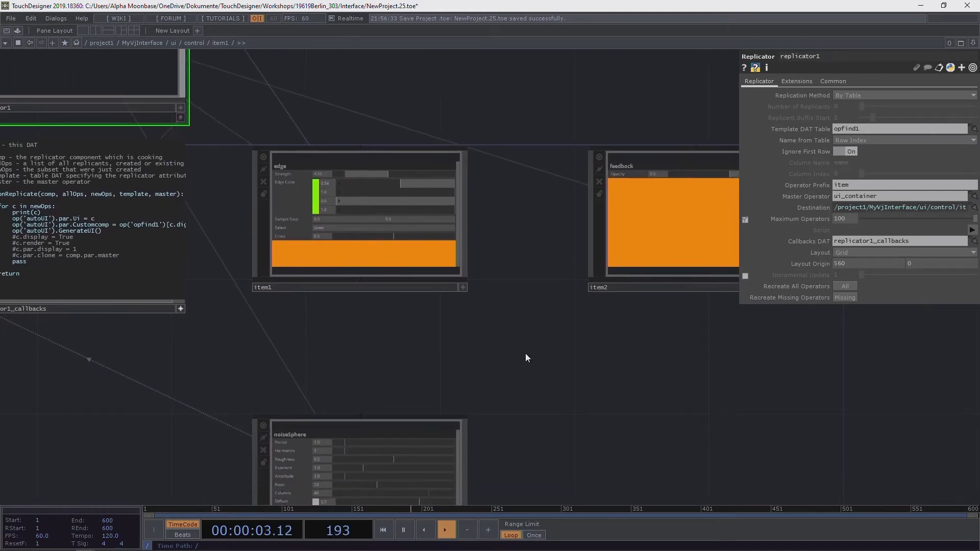
scroll(515, 352, up, 3)
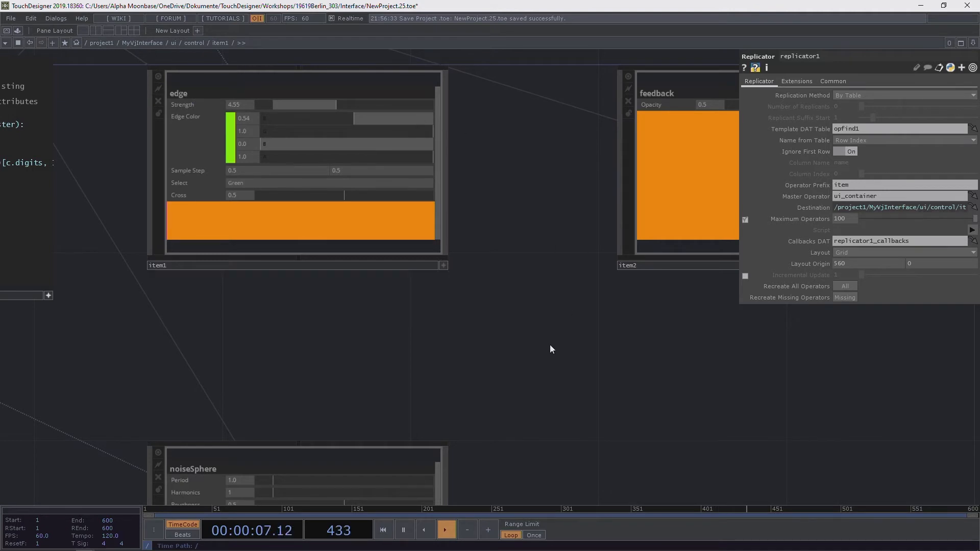
drag(550, 344, 385, 347)
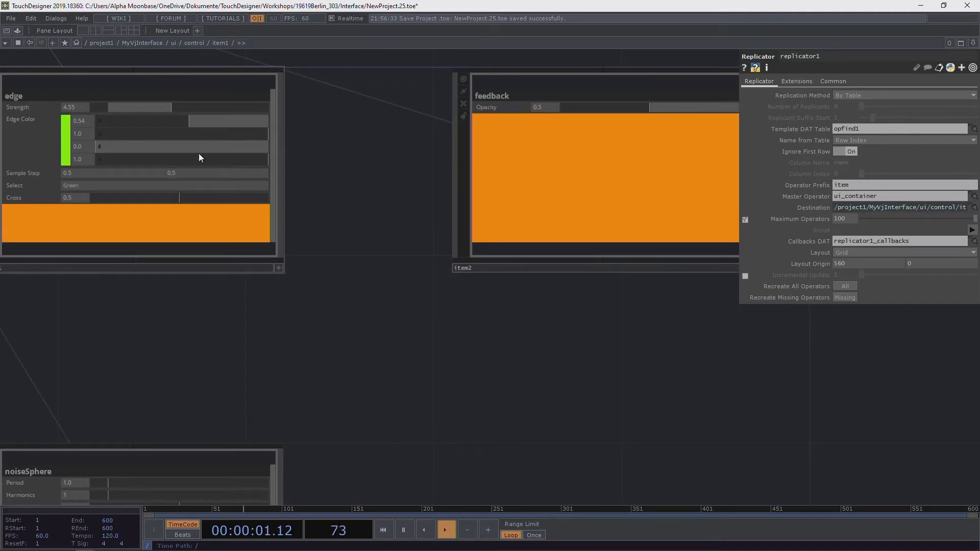
scroll(510, 258, down, 6)
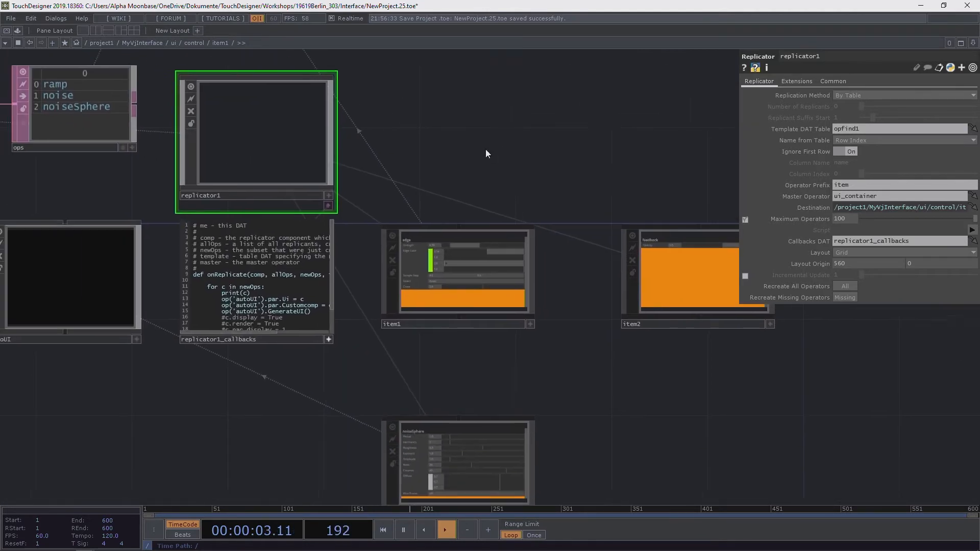
Step: Read the replicator1_callbacks script inside item1 and view the parameters of the replicated edge panel
drag(485, 149, 519, 155)
drag(444, 127, 511, 183)
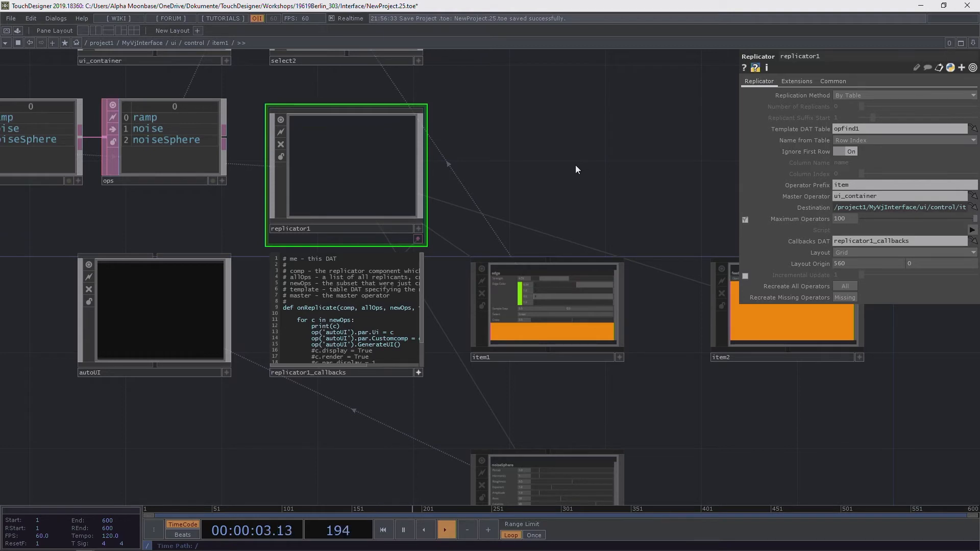
scroll(363, 406, up, 3)
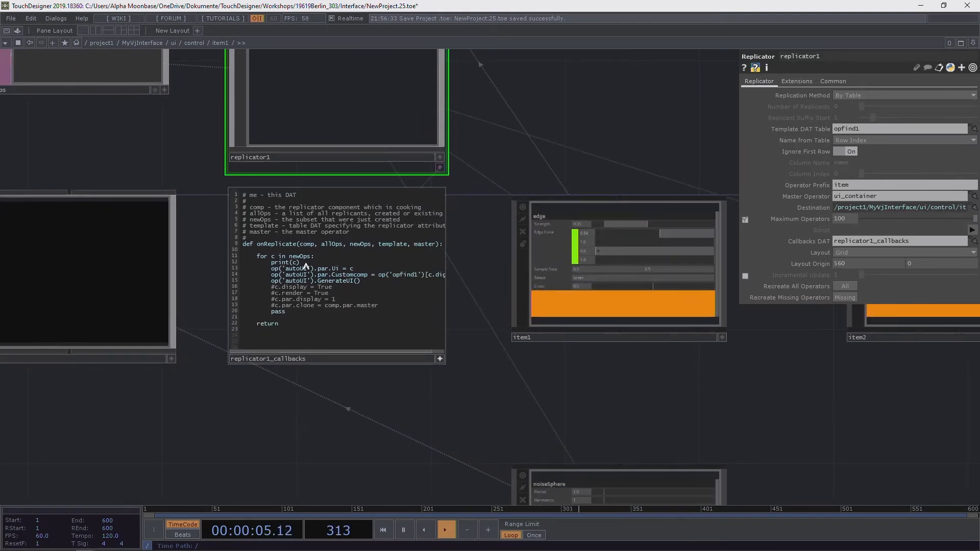
drag(289, 258, 300, 257)
drag(766, 405, 413, 308)
click(423, 163)
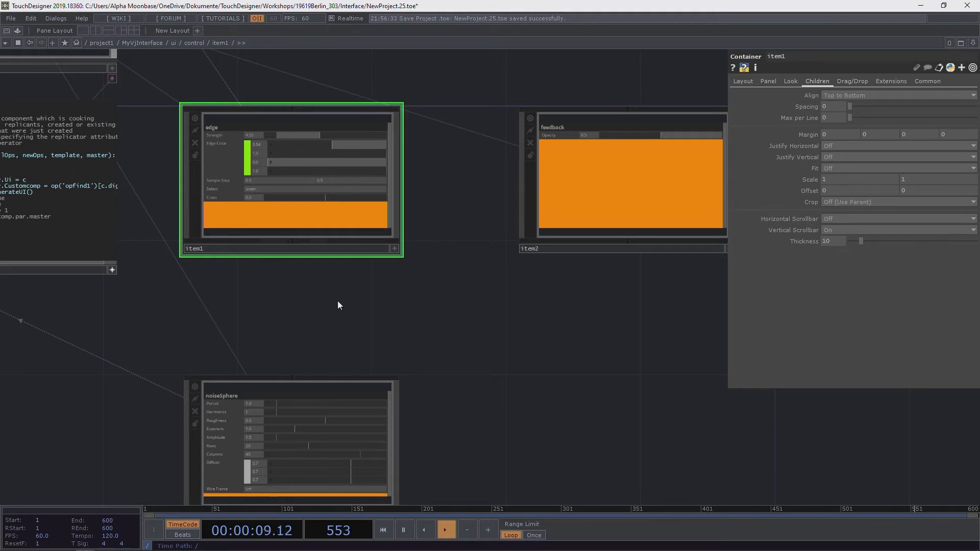
drag(337, 304, 212, 325)
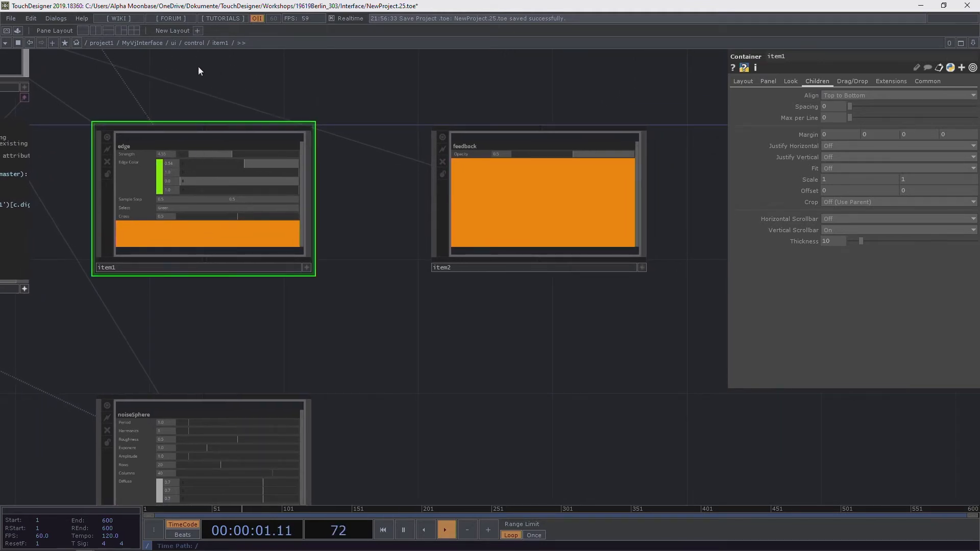
Step: Return to control and view the Custom parameters of category_master0
click(195, 43)
drag(453, 317, 633, 490)
middle_drag(633, 490, 541, 403)
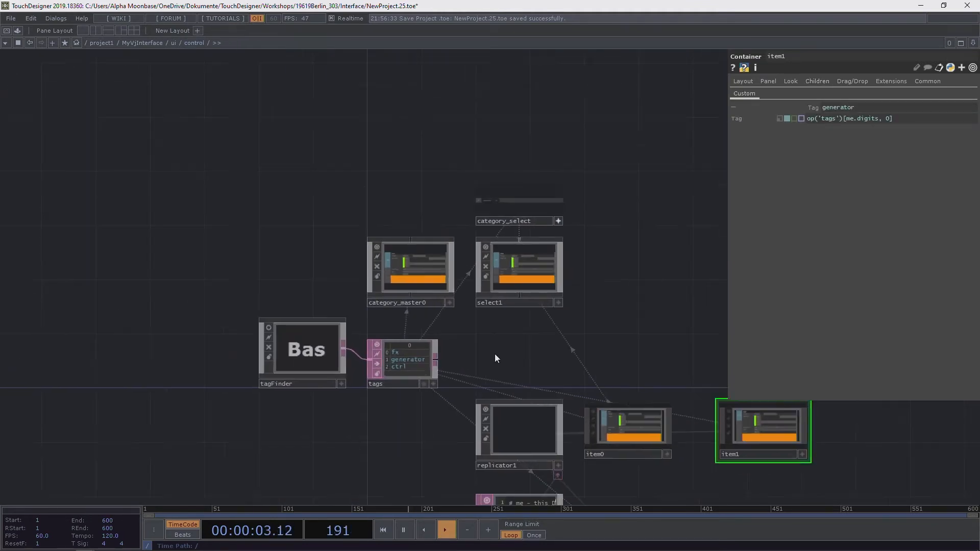
middle_drag(436, 292, 301, 216)
click(344, 250)
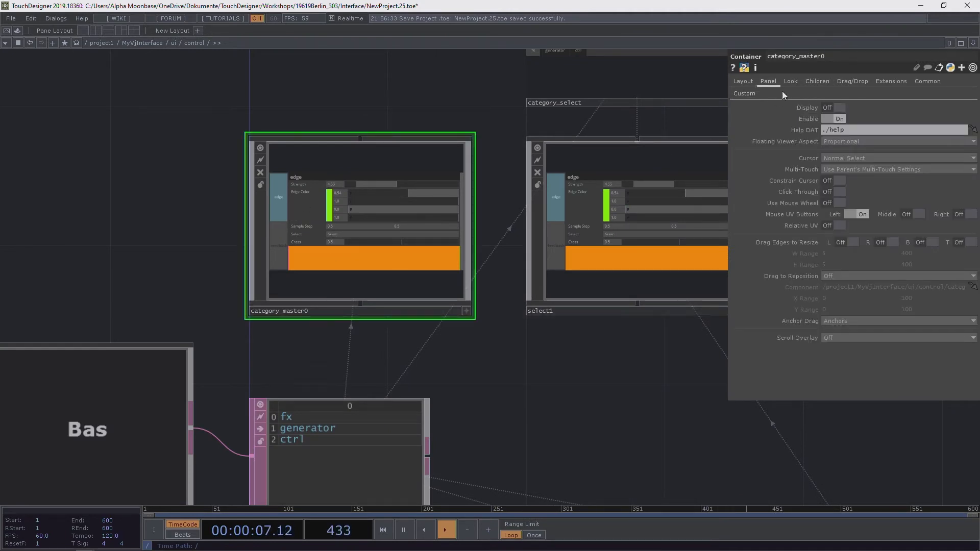
click(744, 93)
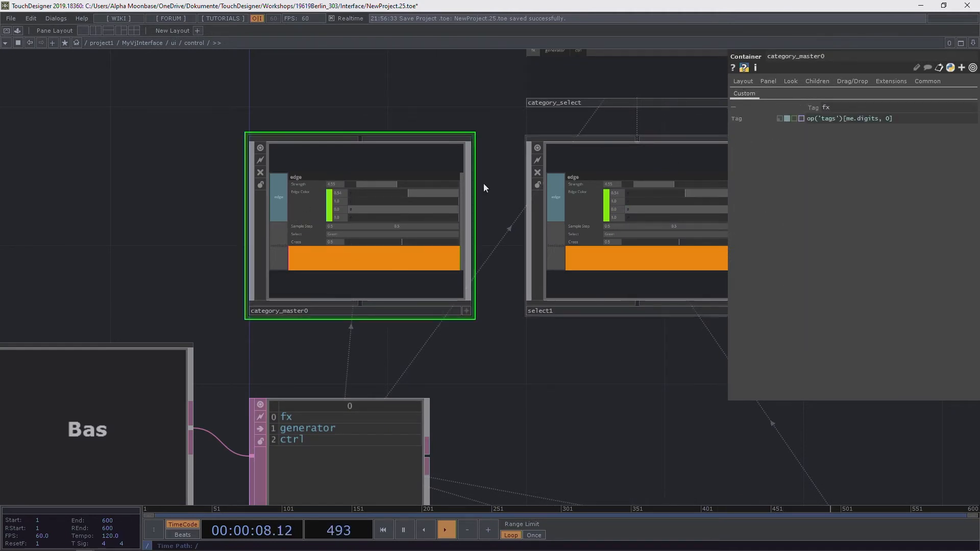
Step: Rename category_master0 as category_master and update all parameter references to the new name
click(320, 310)
key(BackSpace)
key(Return)
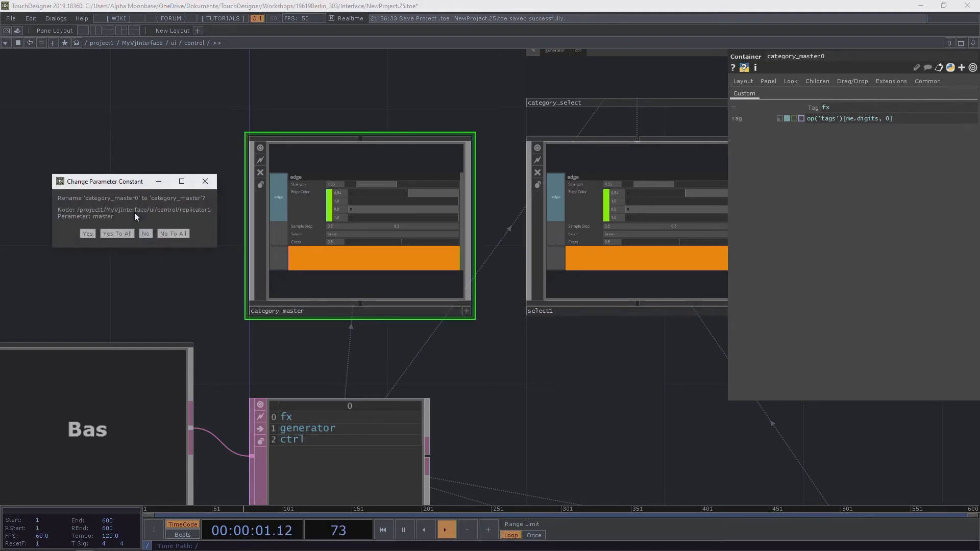
click(126, 234)
Step: Go into category_master, inspect its network and select the comp_select widget that carries the error flag
drag(437, 362, 228, 291)
scroll(287, 321, down, 3)
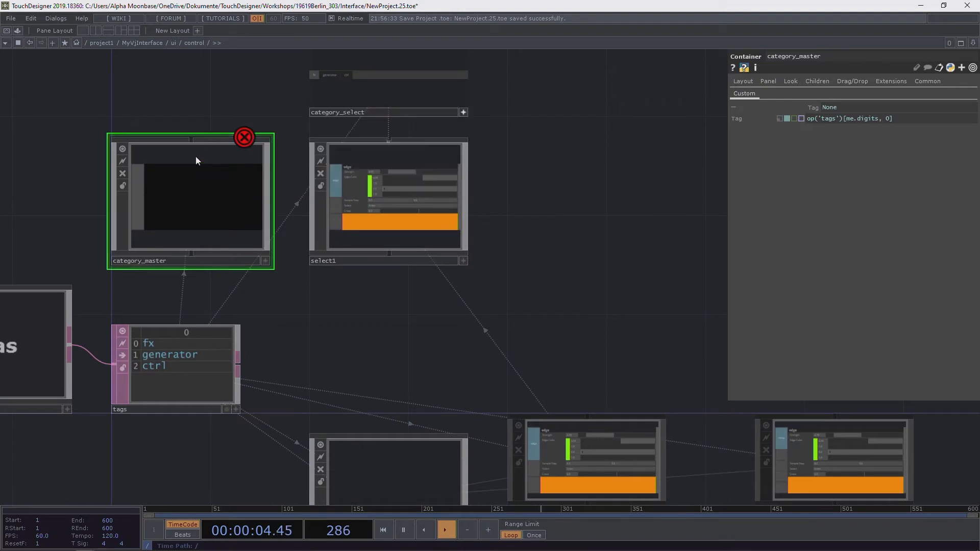
double_click(195, 197)
scroll(352, 208, down, 3)
drag(342, 182, 250, 230)
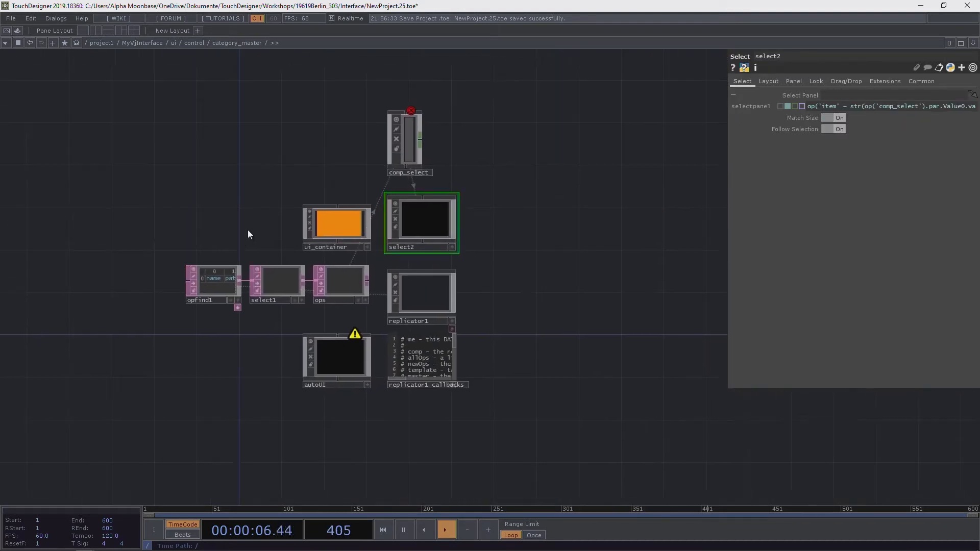
scroll(401, 149, up, 5)
click(370, 190)
scroll(488, 214, down, 4)
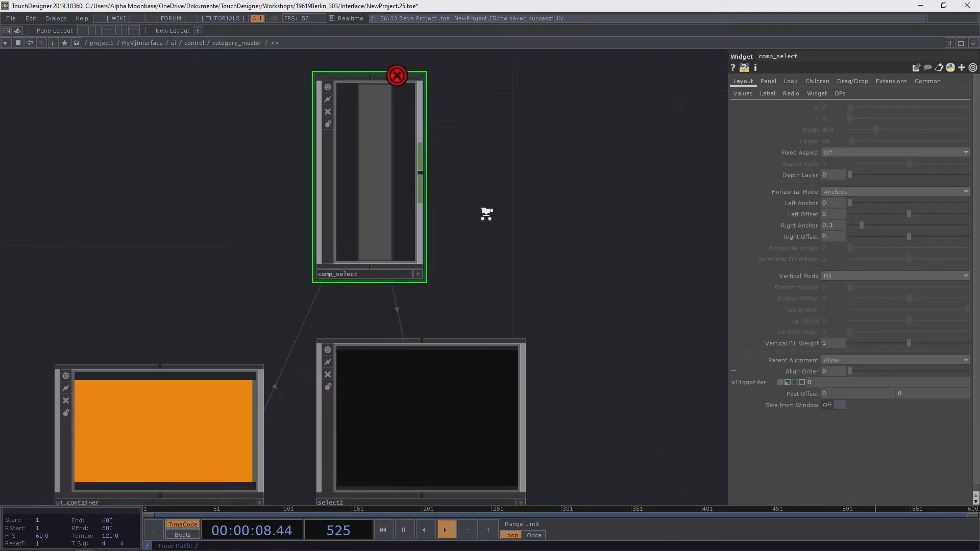
Step: Check comp_select's Values, Label and Radio parameters and its operator error information
click(744, 94)
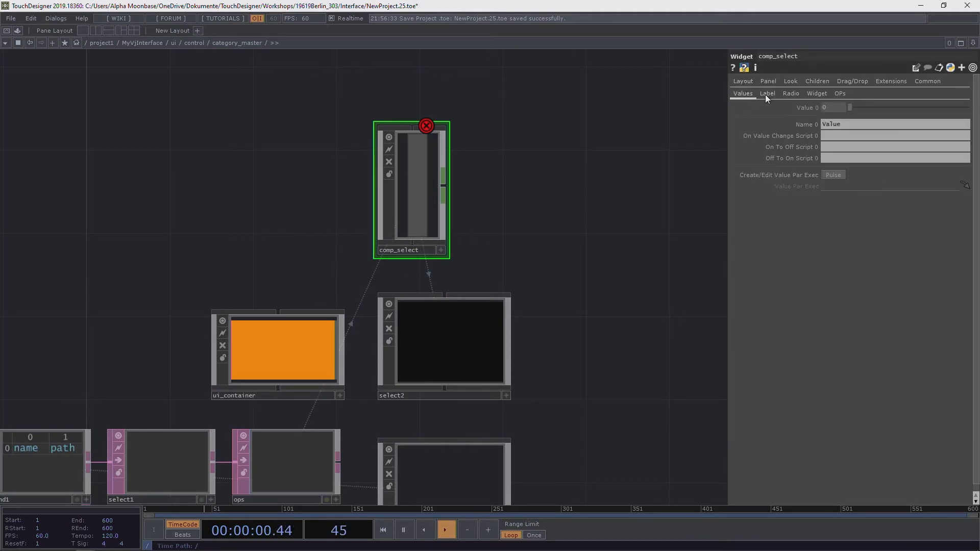
click(767, 94)
click(791, 94)
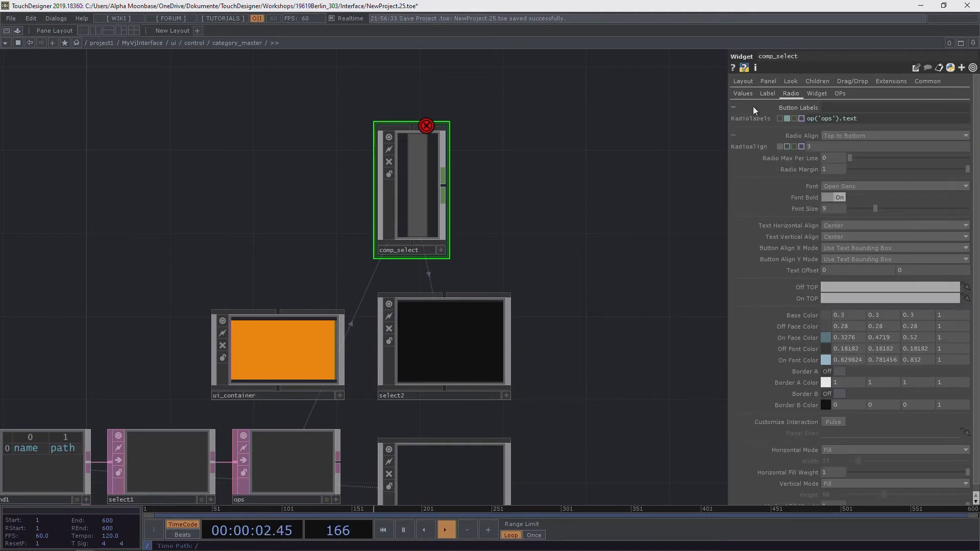
middle_click(424, 124)
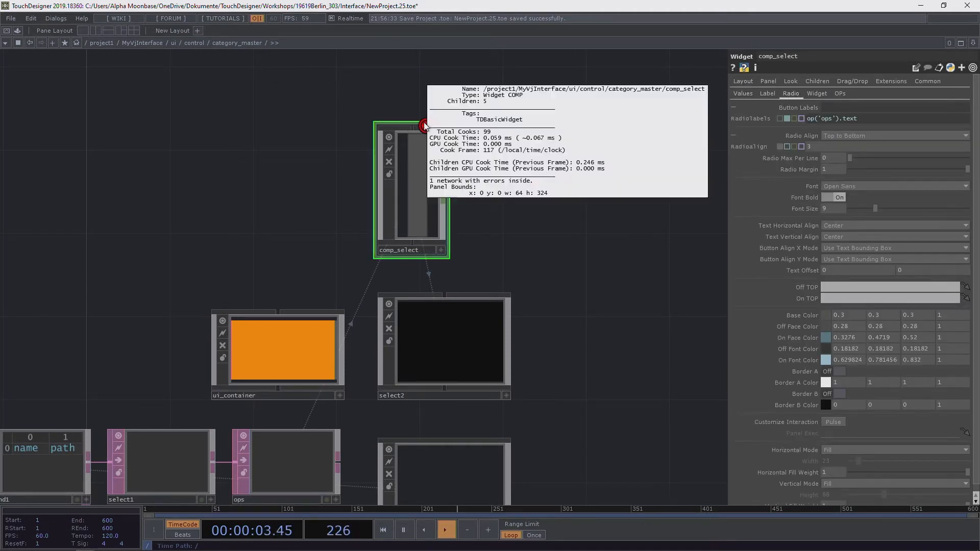
click(316, 124)
drag(311, 158, 330, 186)
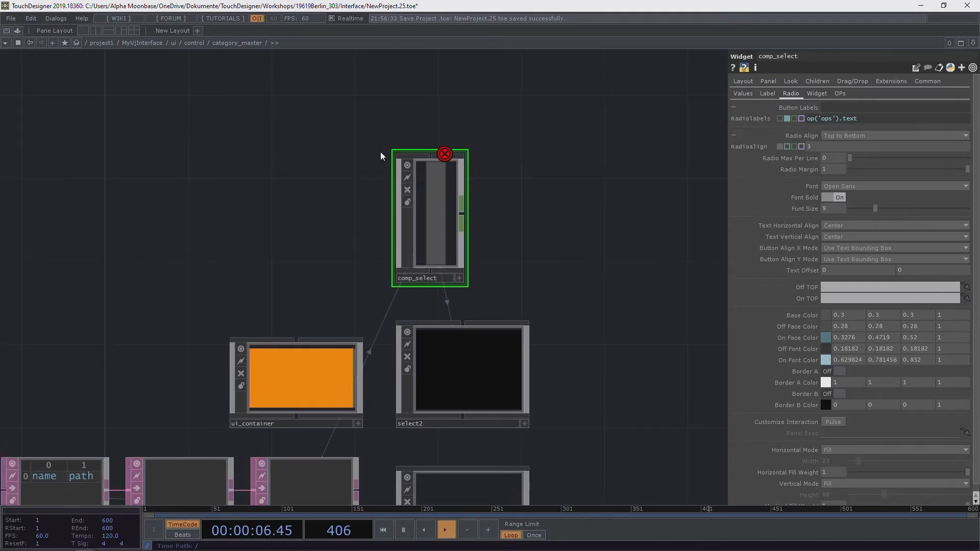
right_click(438, 210)
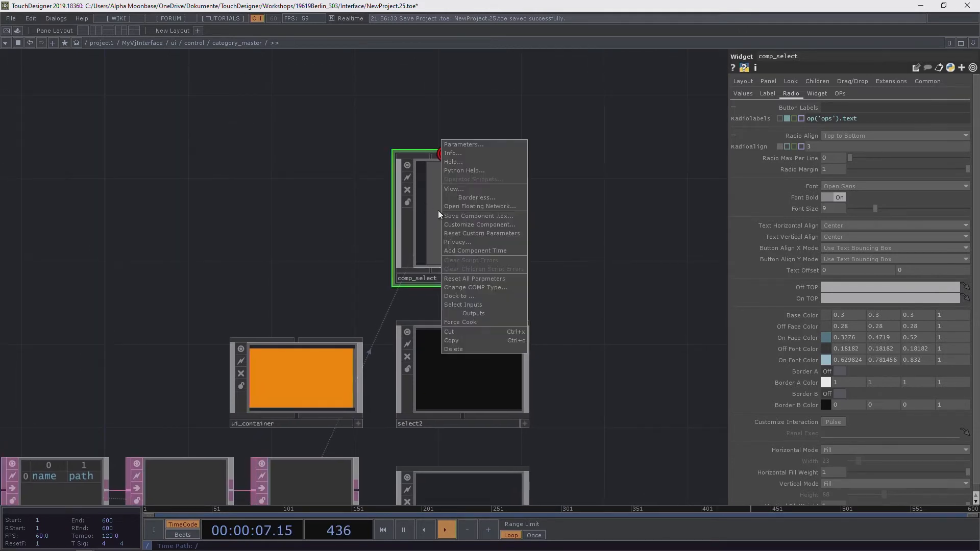
Step: Return to control and rename category_master as category_master0, updating all parameter references
click(196, 43)
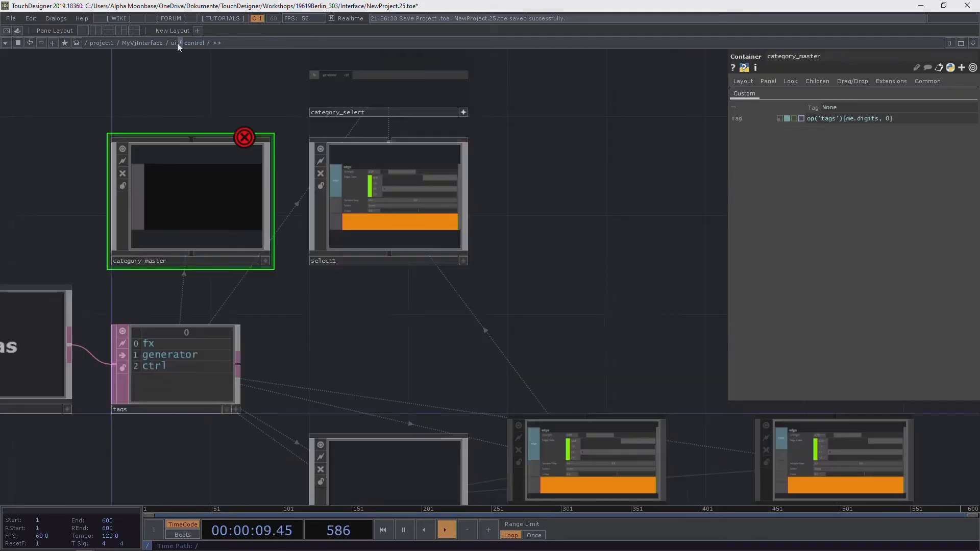
click(174, 260)
text(0)
key(Return)
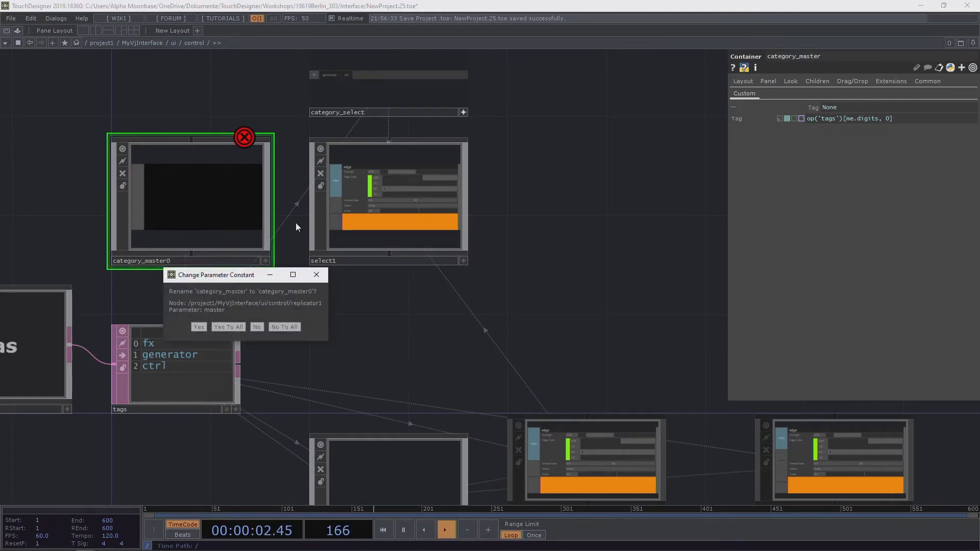
click(224, 327)
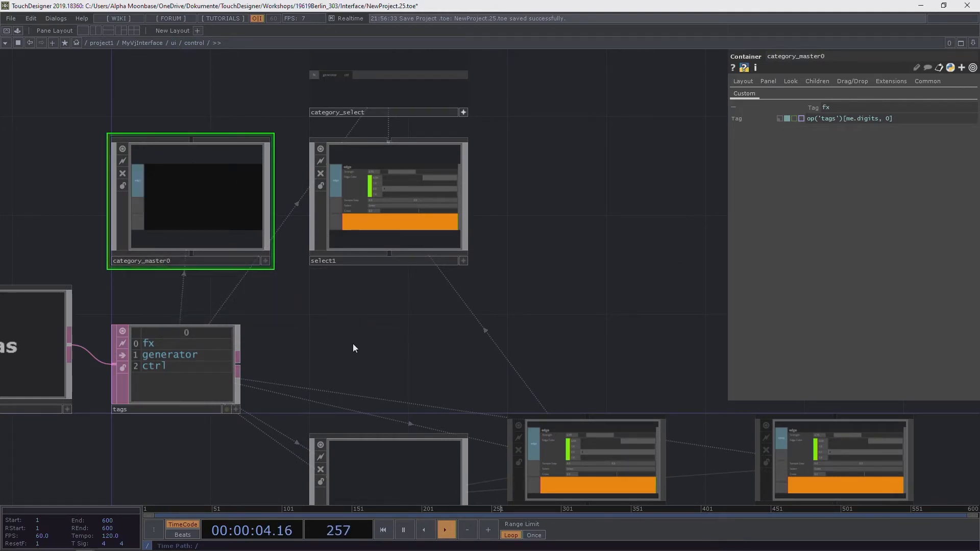
Step: Examine the category_master0 panel, the control network's replicator1_callbacks script and the replicated item2 panel
drag(353, 343, 409, 286)
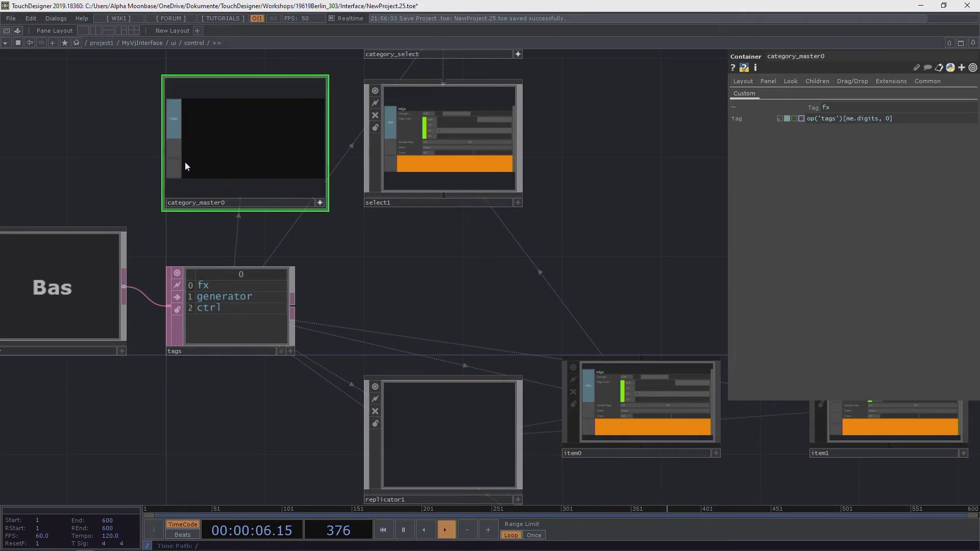
click(322, 203)
drag(397, 224, 328, 104)
scroll(538, 401, up, 3)
drag(538, 402, 534, 145)
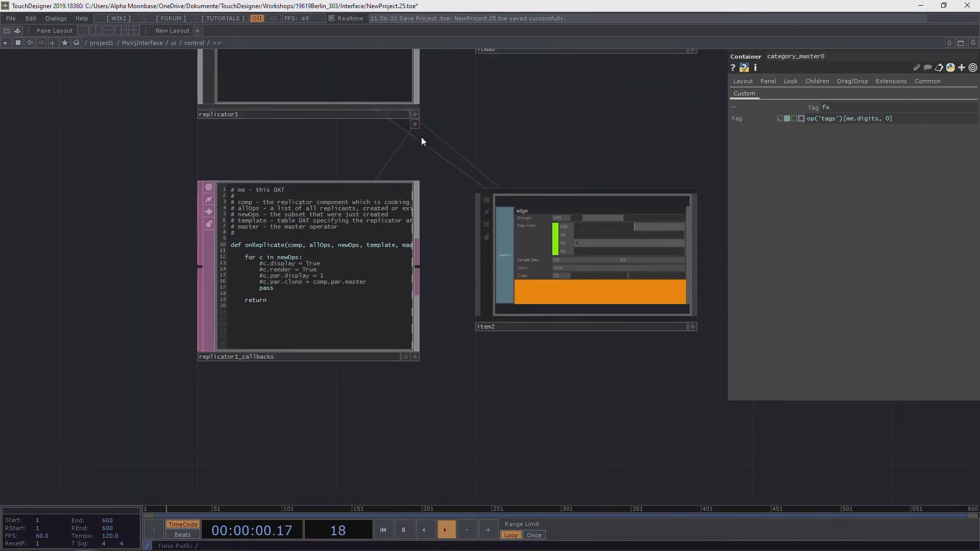
drag(421, 137, 421, 108)
scroll(420, 265, up, 3)
drag(466, 206, 468, 367)
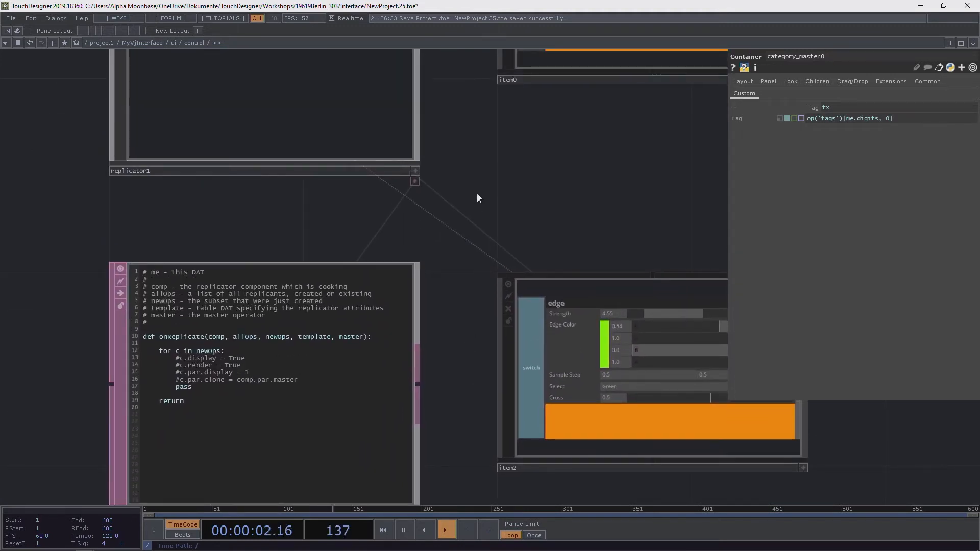
scroll(439, 326, down, 3)
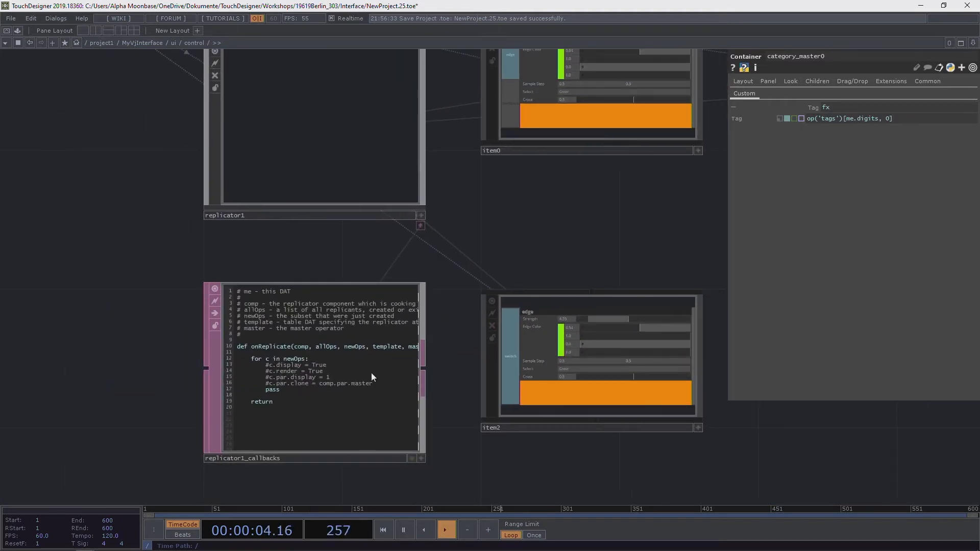
drag(522, 221, 296, 250)
drag(404, 281, 414, 314)
drag(326, 282, 465, 170)
Step: Add the line c.op('replicator1').par.recreateall.pulse() to the newOps loop in the control network's replicator1_callbacks
click(365, 419)
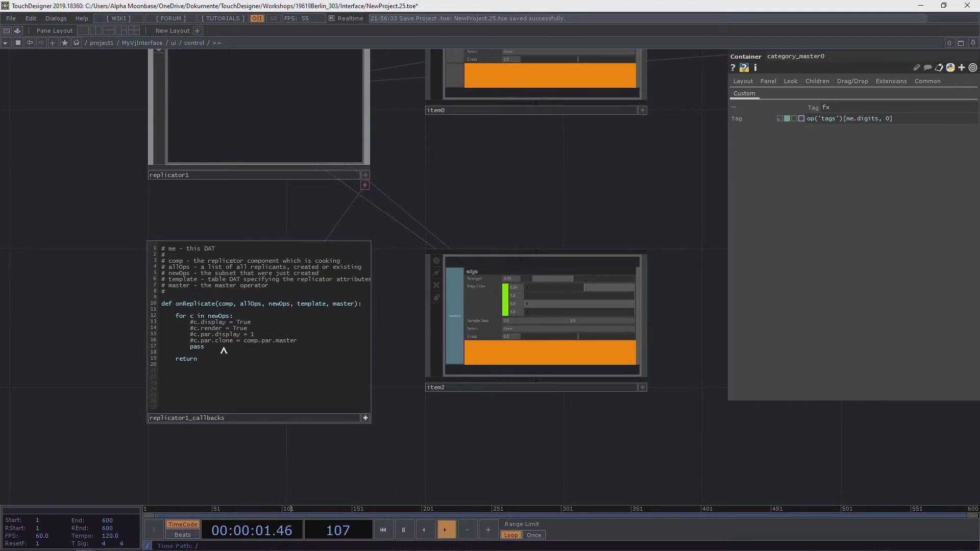
click(235, 318)
key(Return)
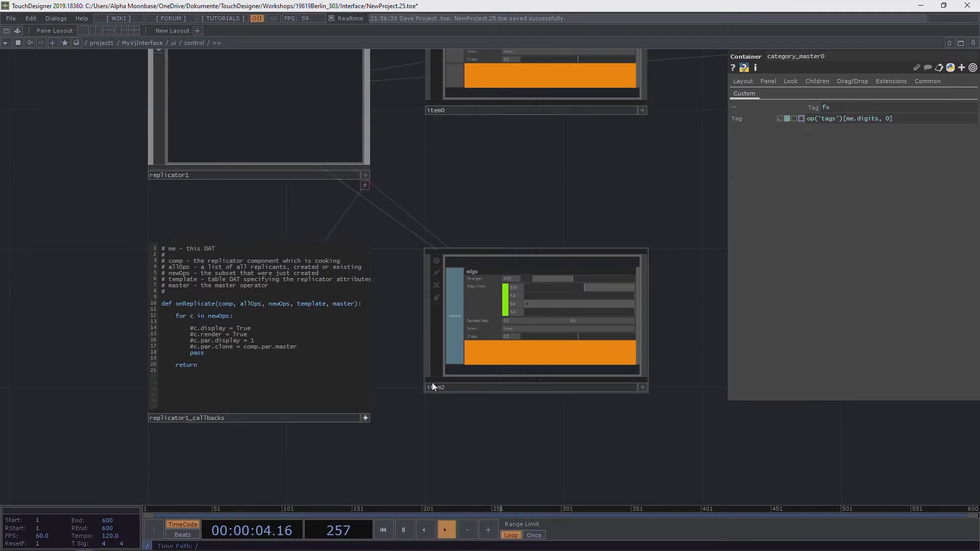
text(c.op('replicator1').)
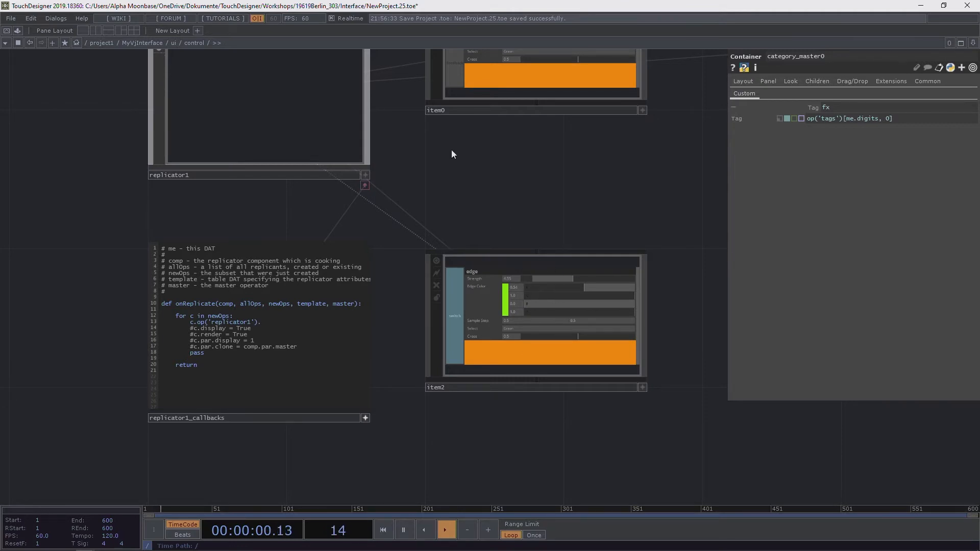
click(369, 144)
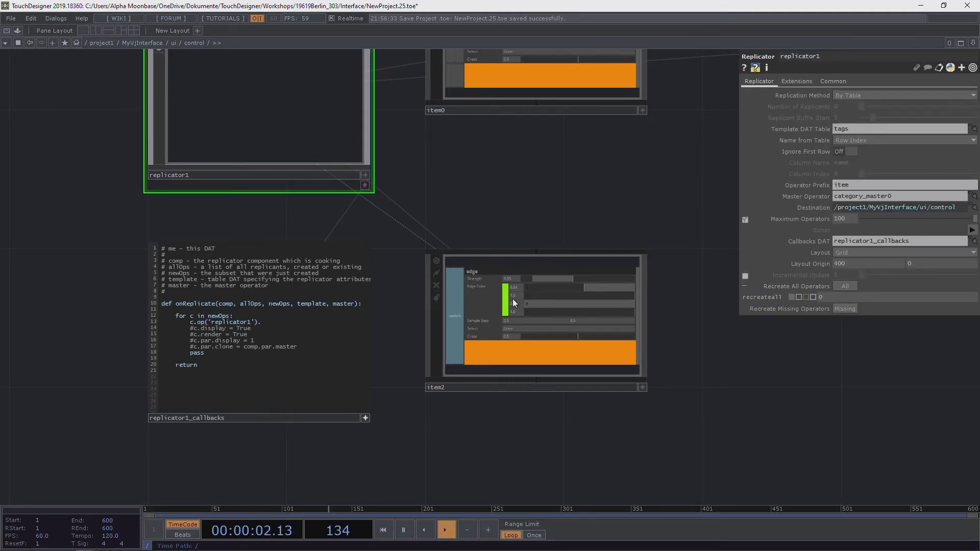
text(par.)
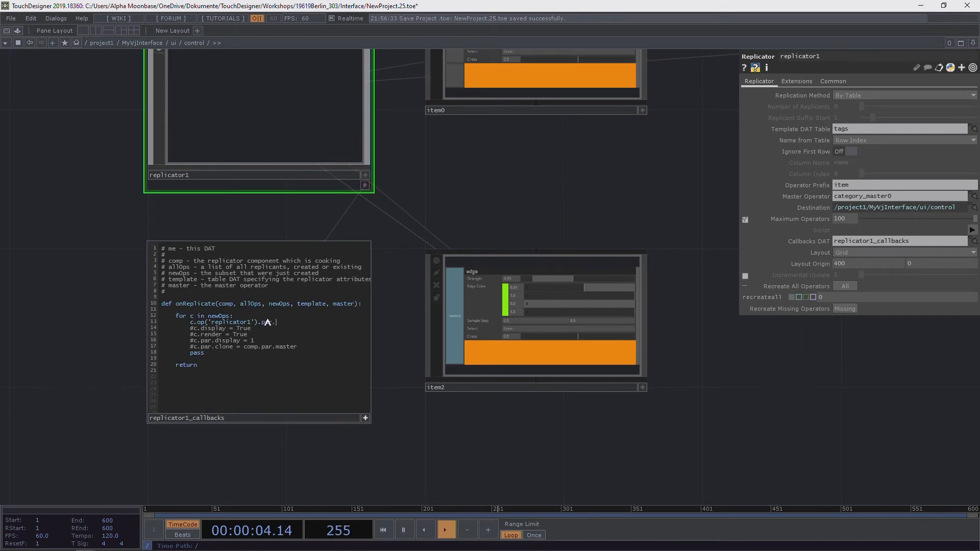
text(recreateall.pulse()
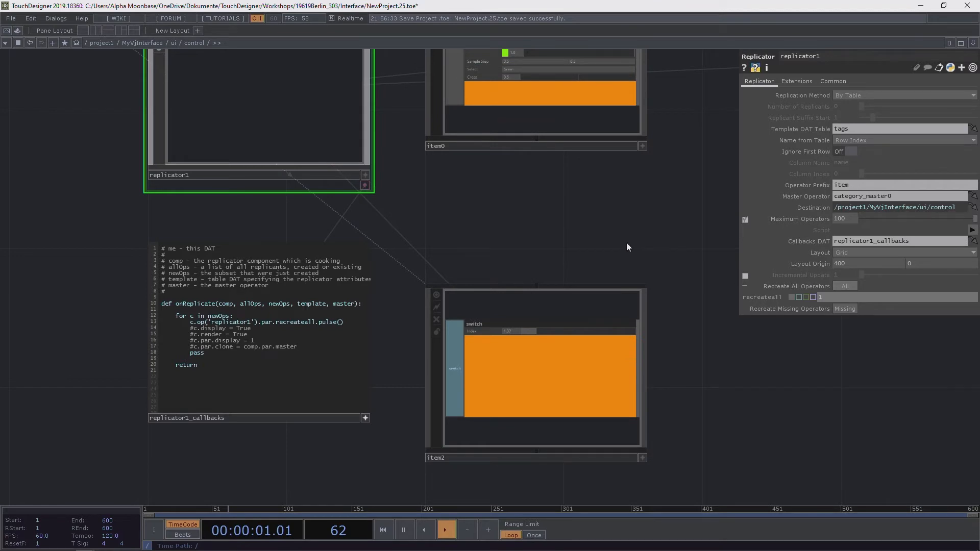
Step: Go into the replicated item0 that carries the error flag and inspect its opfind1, select1 and ops tables
drag(710, 135, 525, 214)
drag(448, 276, 462, 336)
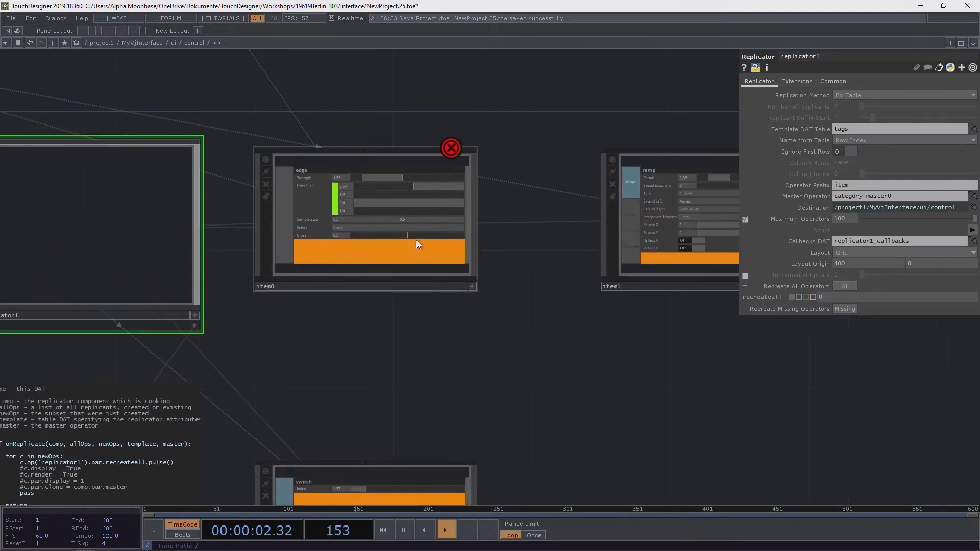
click(409, 226)
key(i)
click(353, 137)
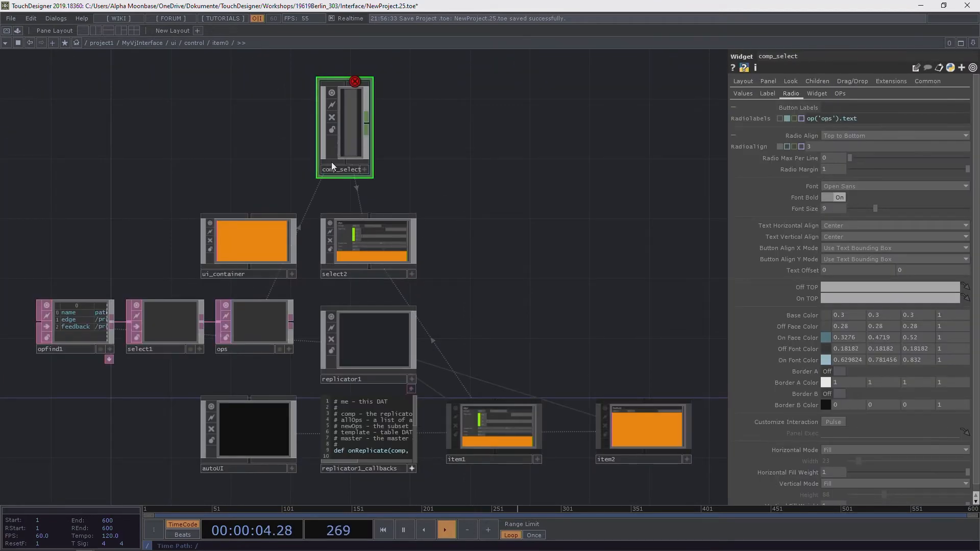
drag(110, 276, 164, 239)
scroll(163, 239, up, 5)
click(264, 321)
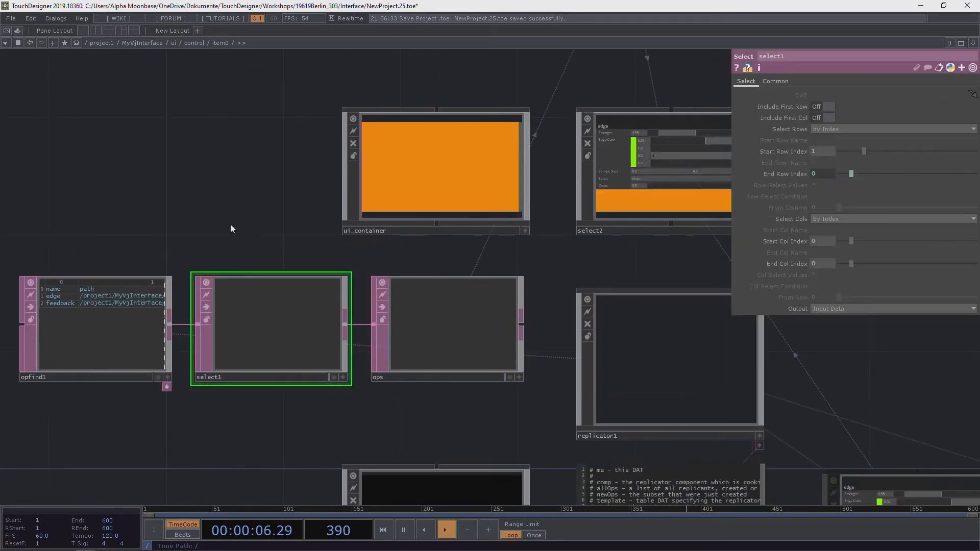
drag(230, 219, 320, 205)
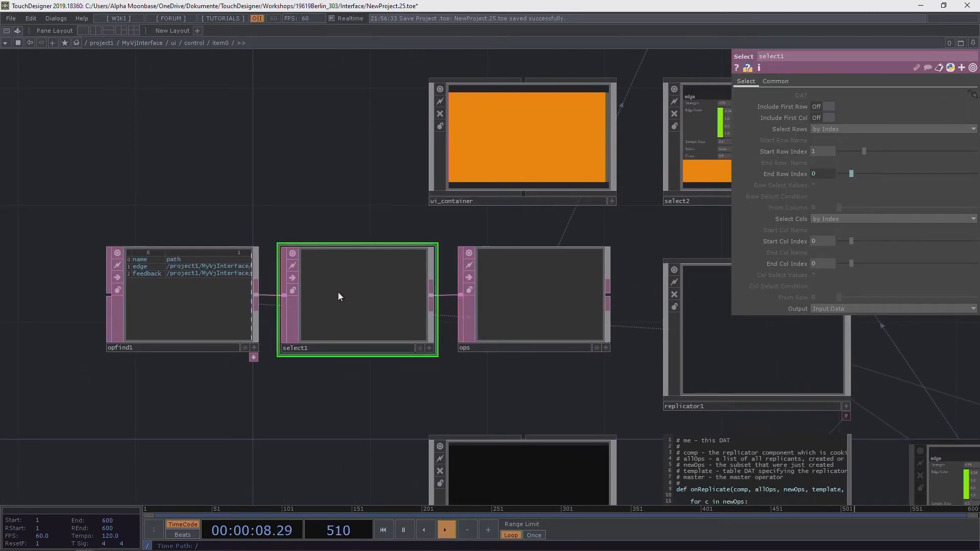
scroll(339, 305, up, 2)
mouse_move(339, 305)
mouse_down()
mouse_move(336, 199)
mouse_move(336, 312)
mouse_up()
drag(353, 167, 300, 238)
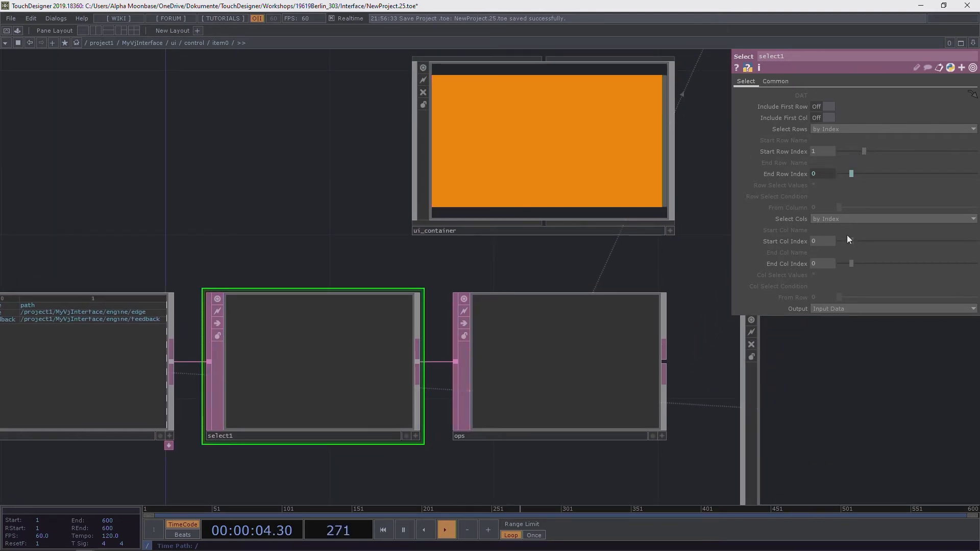
Step: Go into item1 from control and examine its select1 table and row index parameters for comparison
click(193, 44)
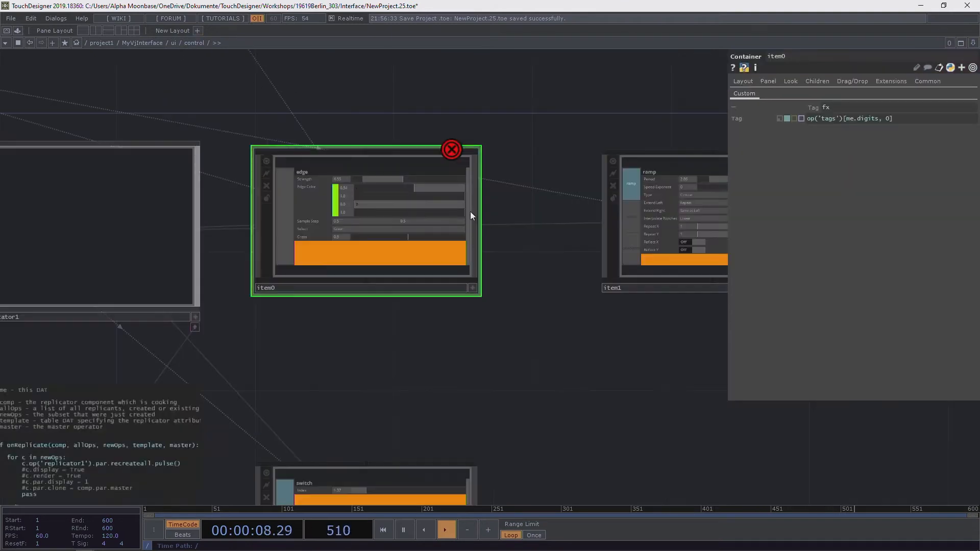
click(672, 204)
key(i)
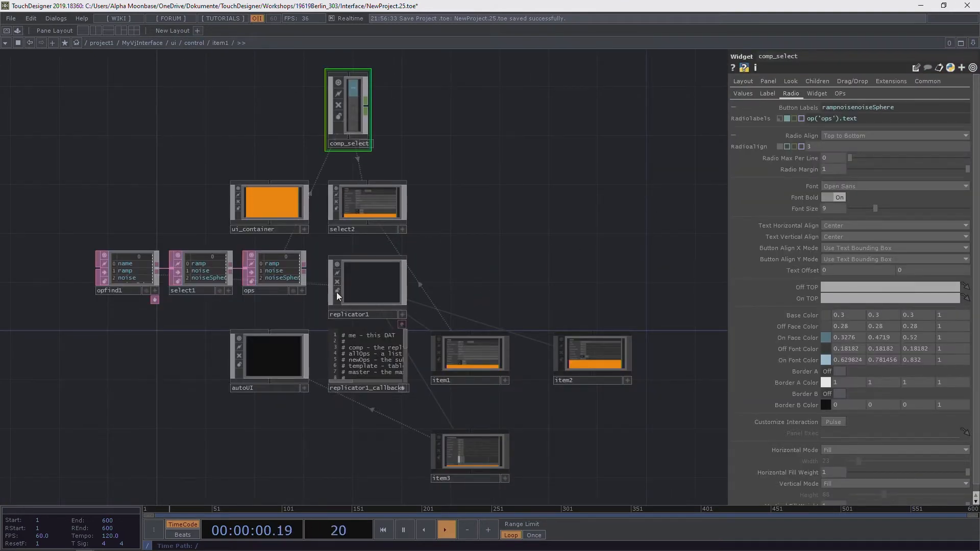
scroll(194, 276, up, 5)
click(218, 270)
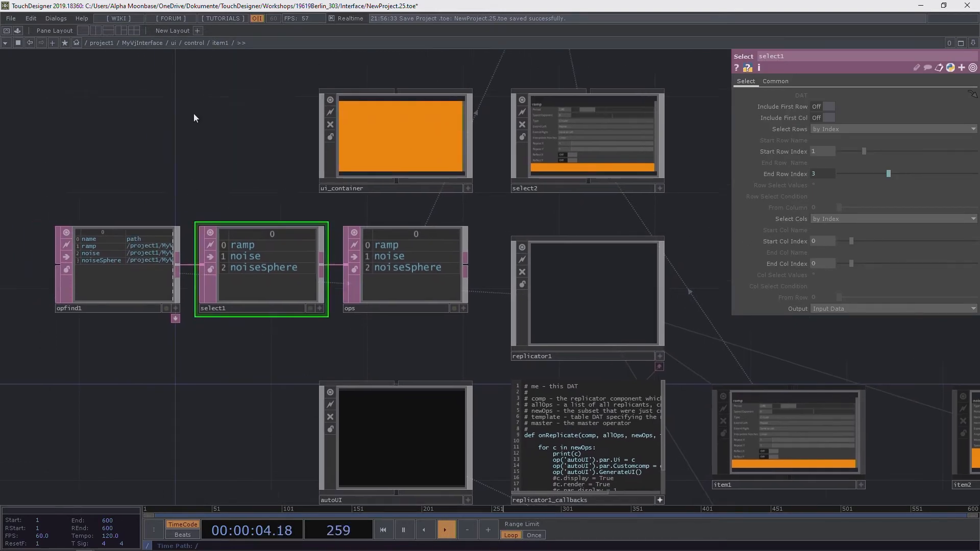
Step: Return to item0 and check the expressions behind select1's Start Row Index and End Row Index
click(201, 42)
click(445, 244)
key(i)
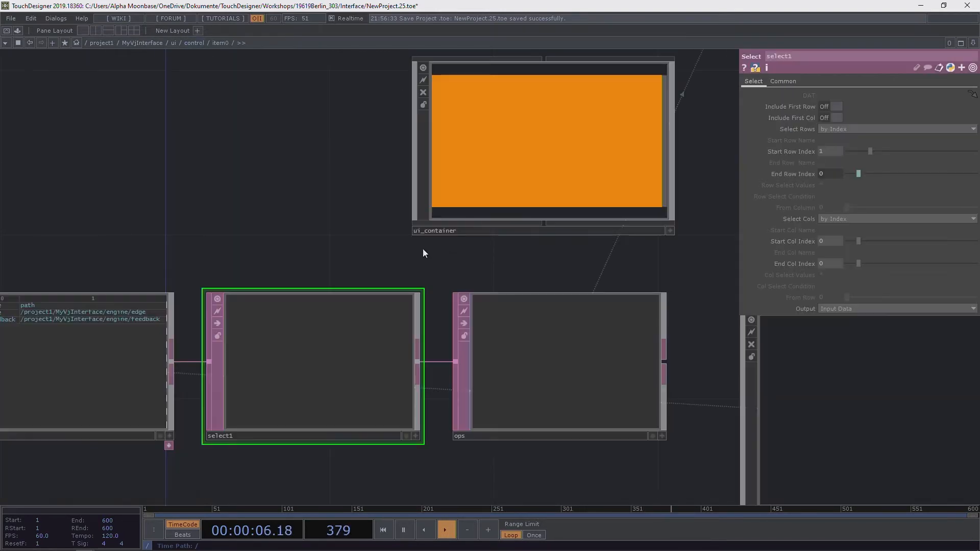
scroll(217, 349, down, 2)
drag(236, 278, 351, 219)
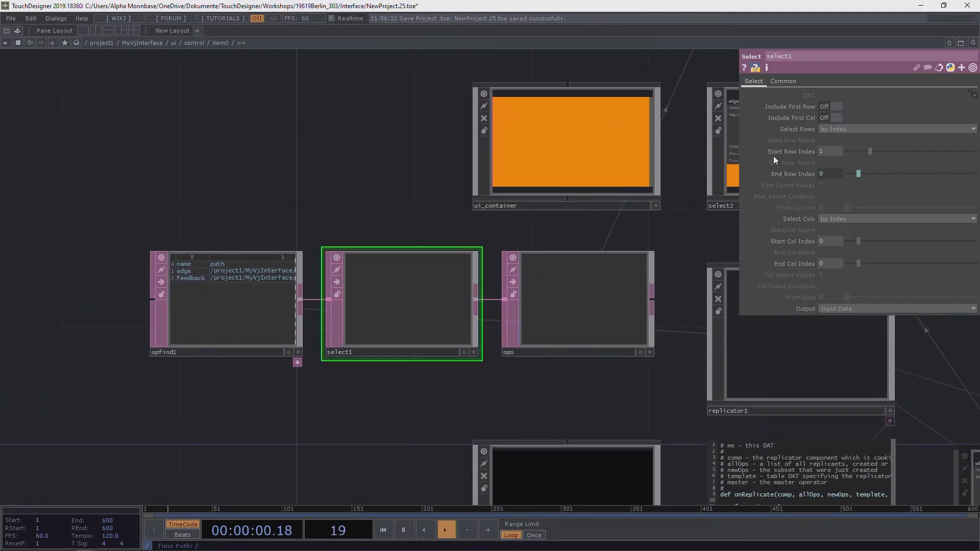
click(761, 173)
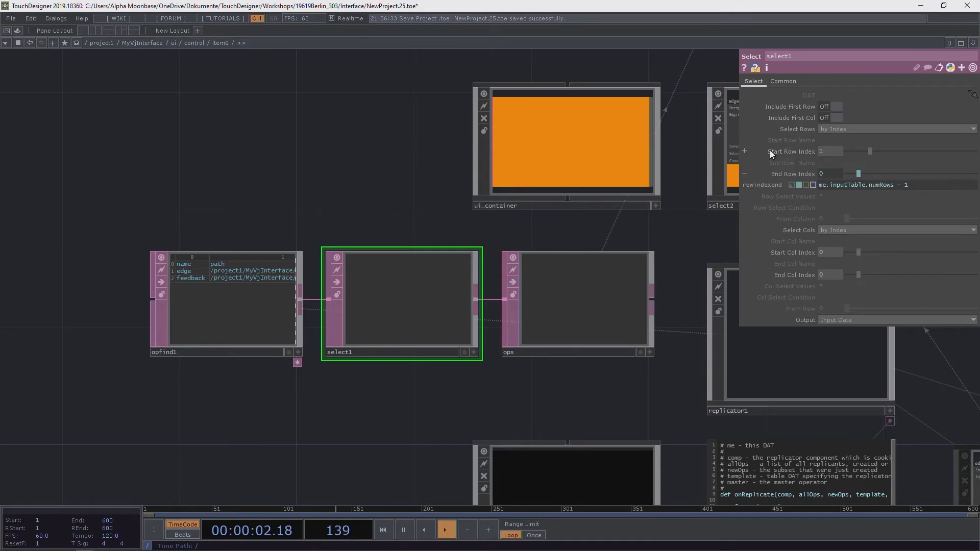
click(769, 150)
Step: Force cook item0's select1 and keep it in line between opfind1 and ops
drag(382, 280, 381, 222)
right_click(390, 256)
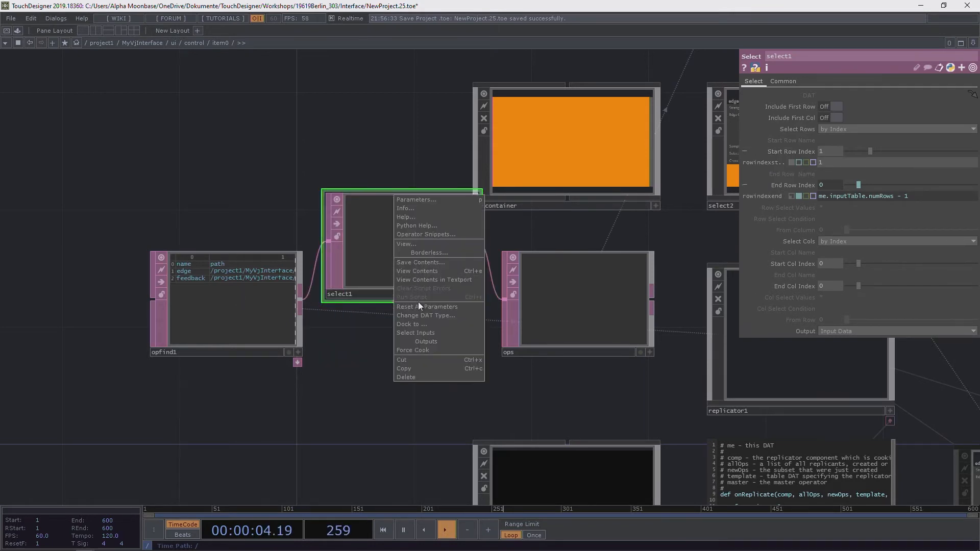
click(425, 348)
drag(422, 271, 420, 330)
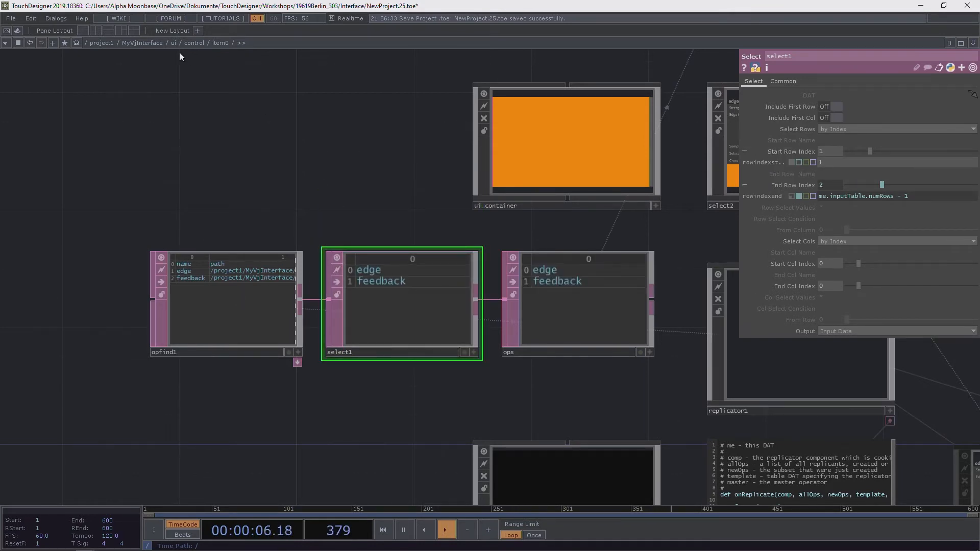
Step: Return to control and review the recreateall pulse line in replicator1_callbacks
click(193, 43)
drag(410, 108, 703, 154)
drag(650, 377, 535, 53)
scroll(261, 200, up, 5)
drag(52, 165, 46, 240)
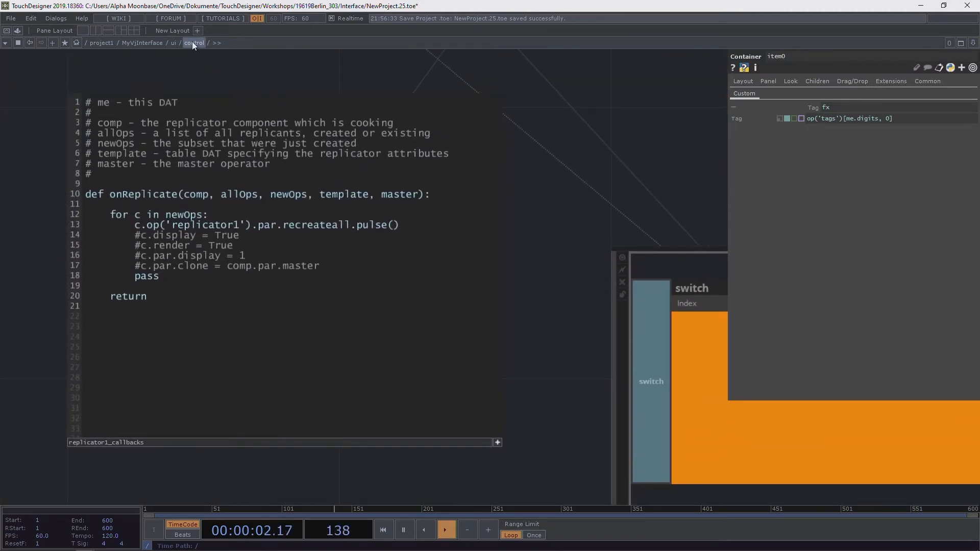
drag(605, 144, 555, 253)
scroll(555, 253, down, 3)
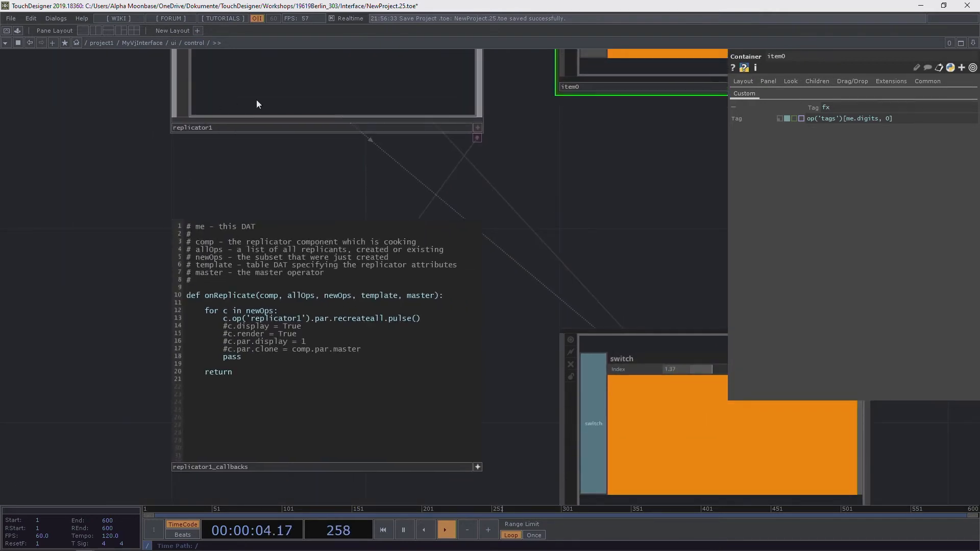
click(342, 400)
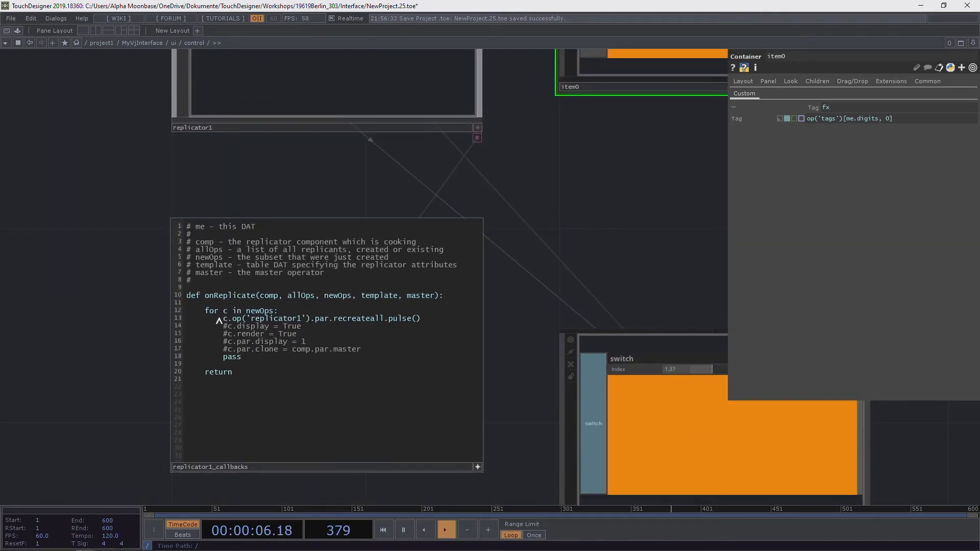
drag(223, 319, 428, 320)
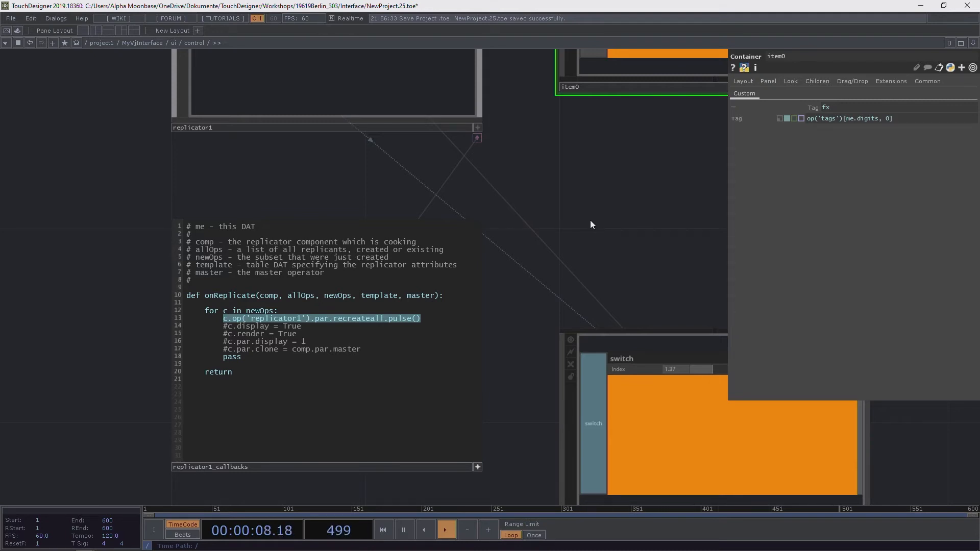
Step: Go into item0 again, force cook its select1 once more and return to control
scroll(521, 199, down, 6)
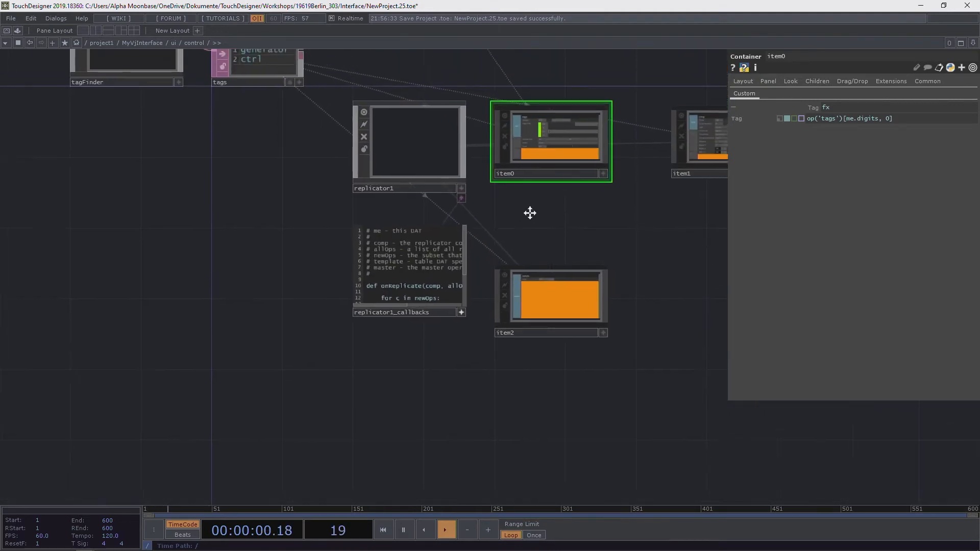
scroll(544, 160, up, 4)
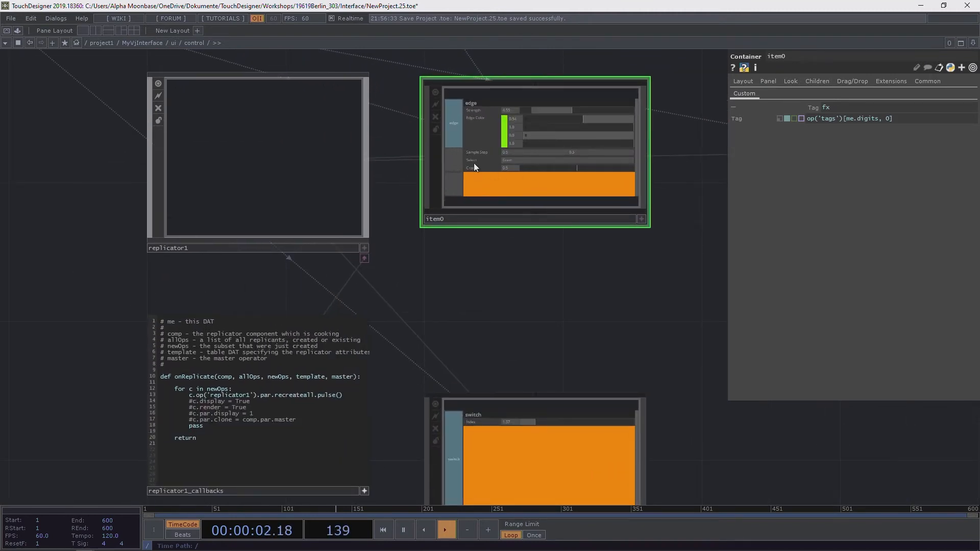
scroll(477, 165, up, 2)
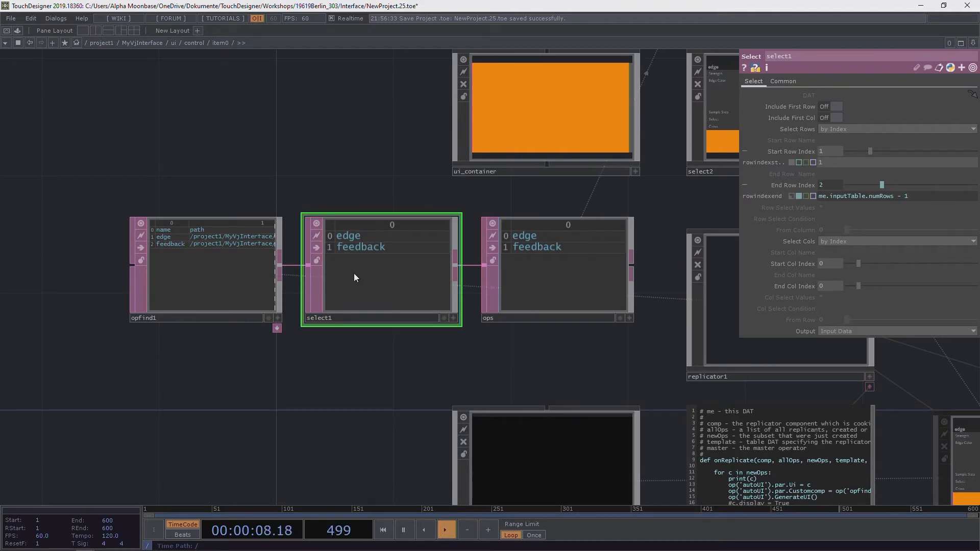
right_click(376, 257)
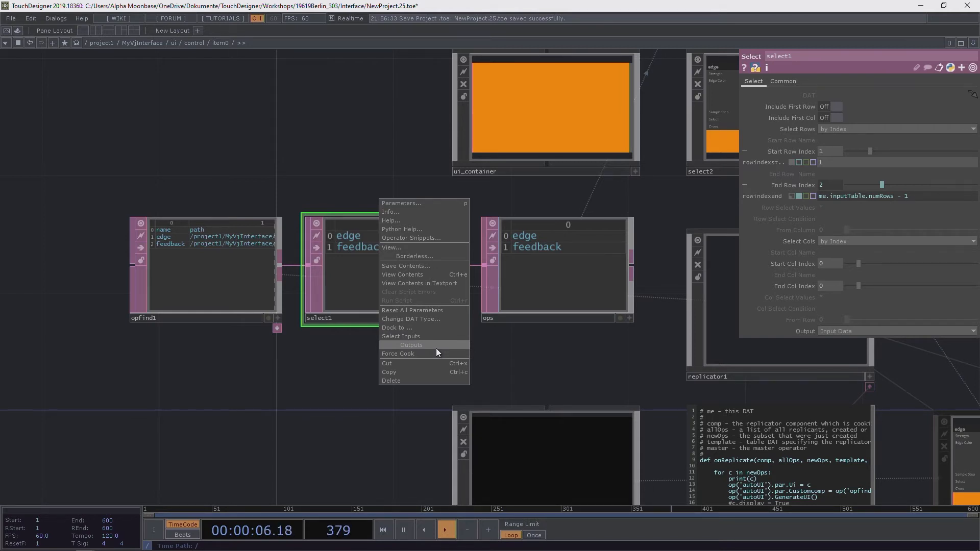
click(400, 354)
click(197, 43)
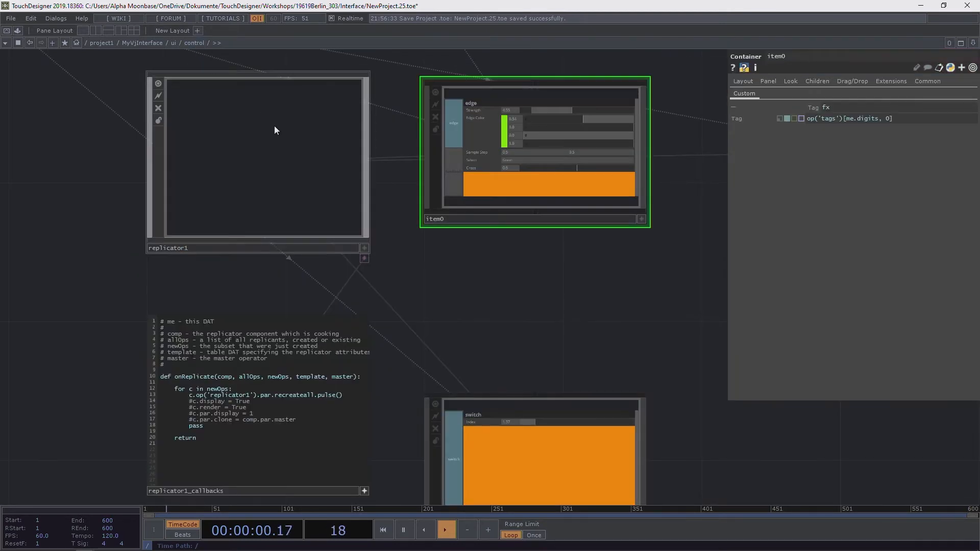
Step: Deactivate the interactive viewer of category_select in the control network
drag(484, 322, 490, 357)
drag(411, 145, 467, 209)
scroll(217, 179, up, 3)
drag(587, 217, 577, 309)
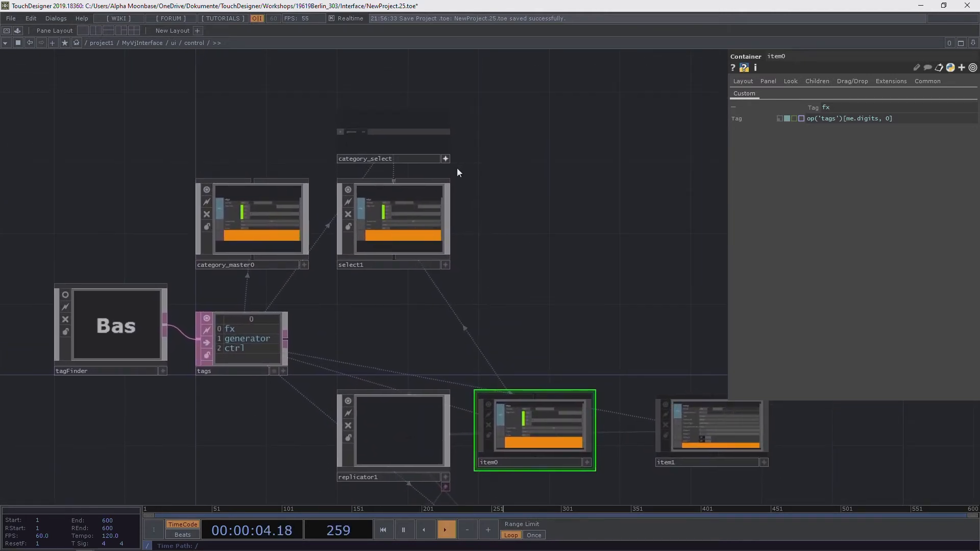
click(449, 158)
drag(562, 247, 545, 201)
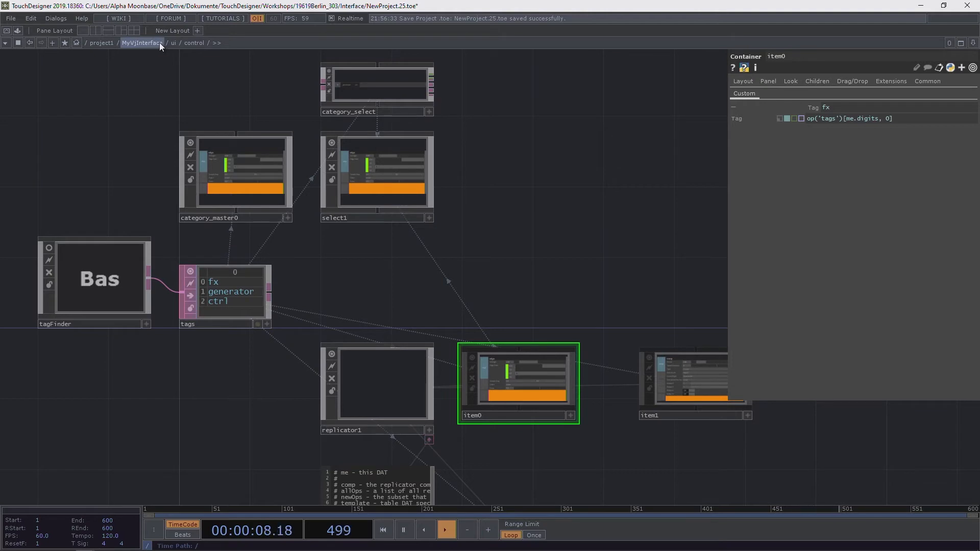
drag(538, 235, 545, 247)
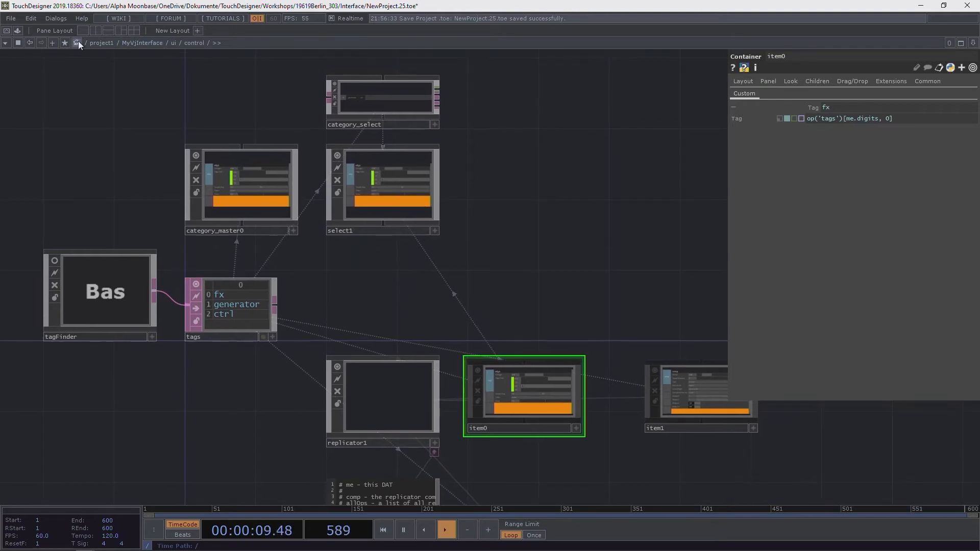
Step: Go up to MyVjInterface and open the ui container's panel in a separate window over the network
click(140, 42)
scroll(118, 68, up, 3)
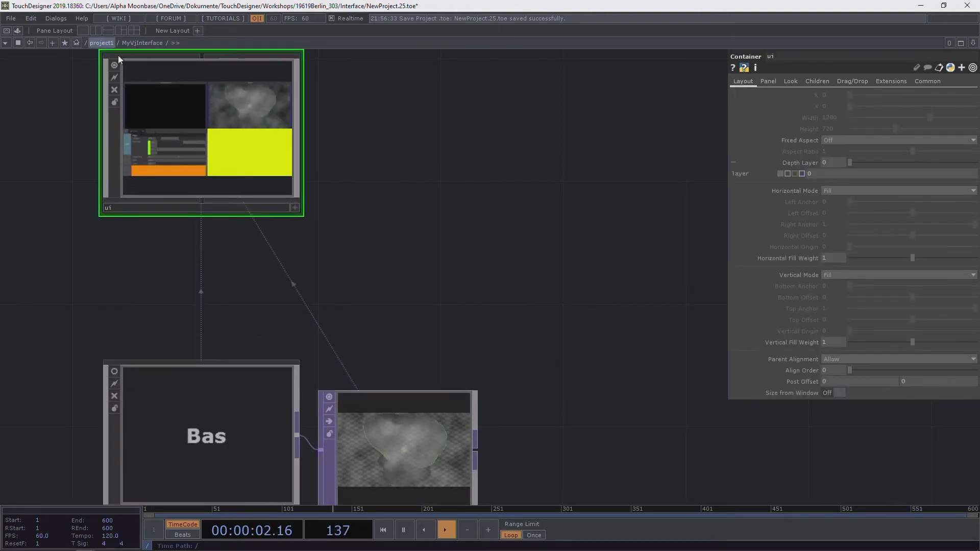
right_click(157, 105)
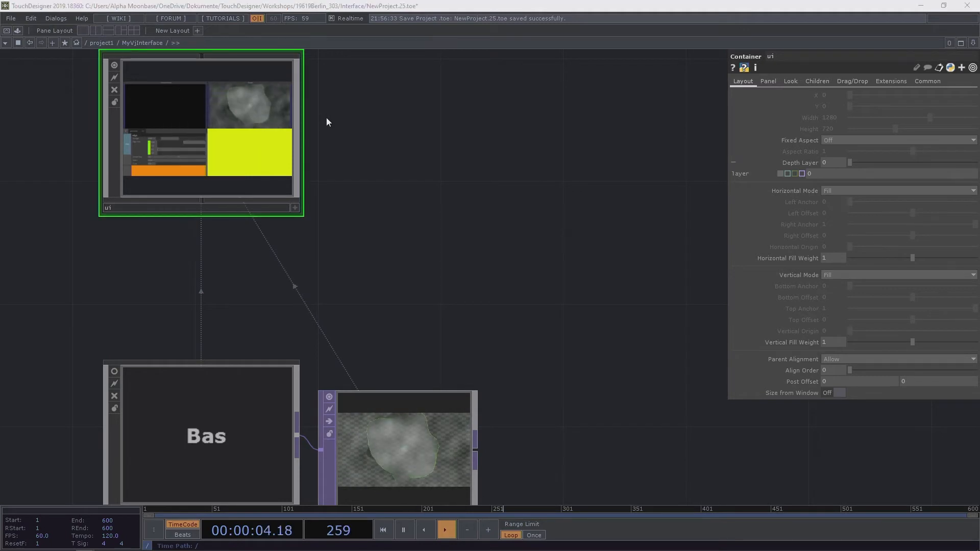
key(alt+Tab)
key(alt+Tab)
alt+click(196, 295)
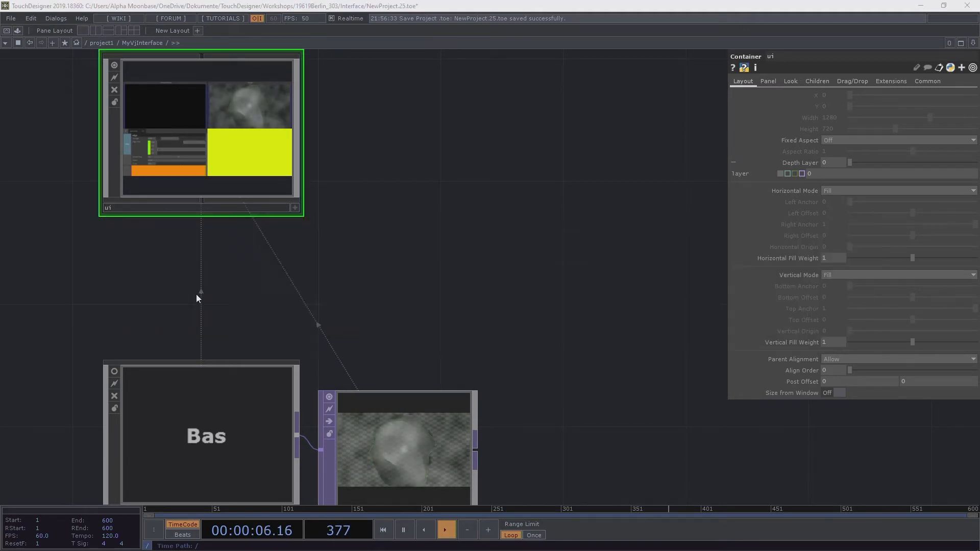
drag(445, 6, 530, 22)
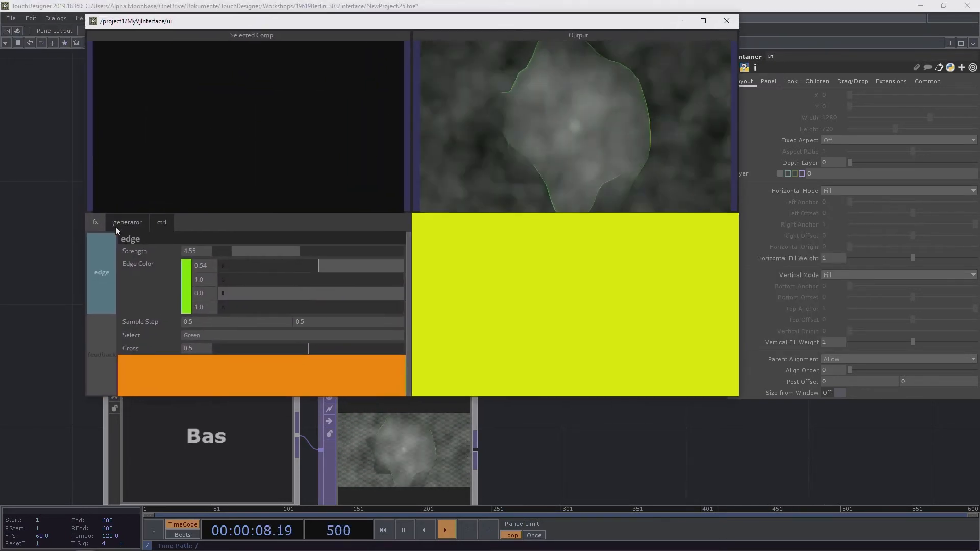
Step: Switch through the ctrl, generator and fx categories and check the component pages they show
click(161, 223)
click(110, 221)
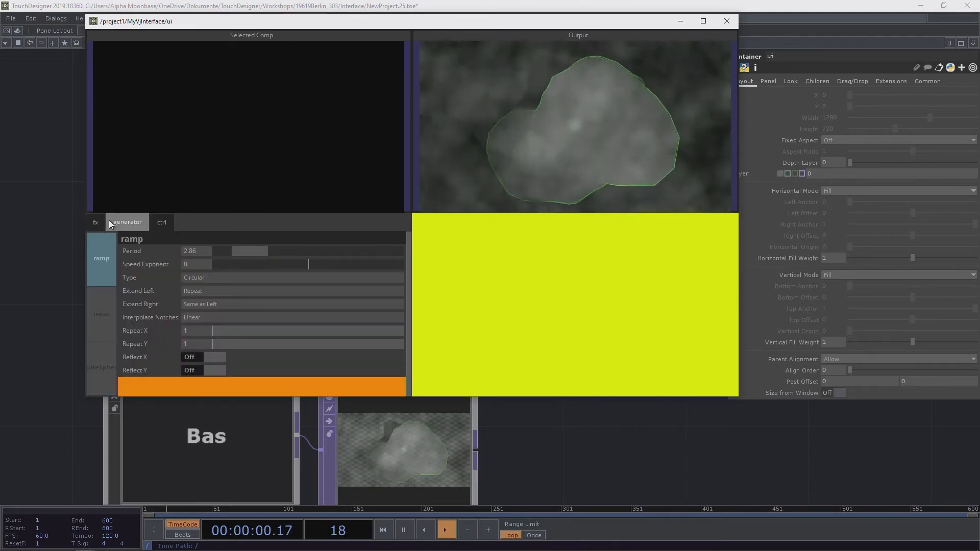
click(97, 221)
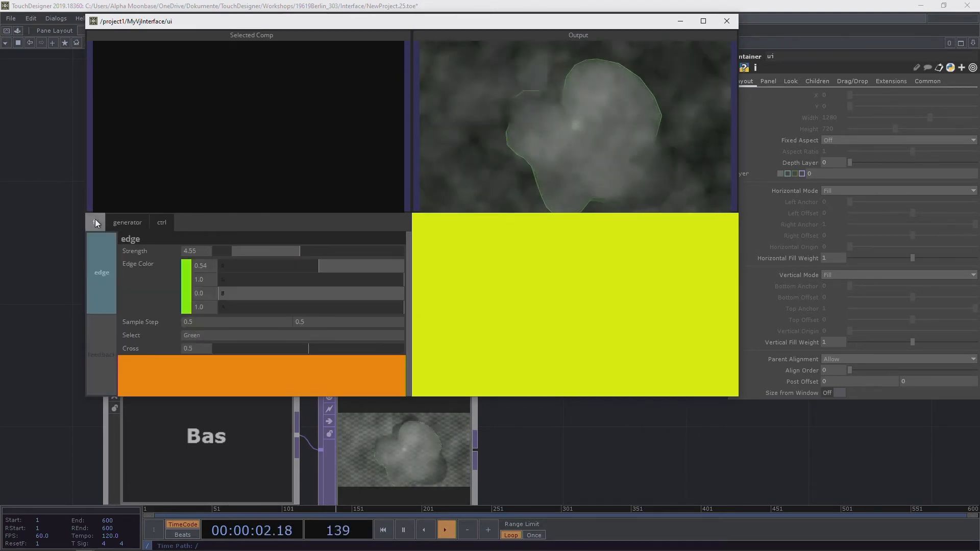
click(99, 318)
click(98, 287)
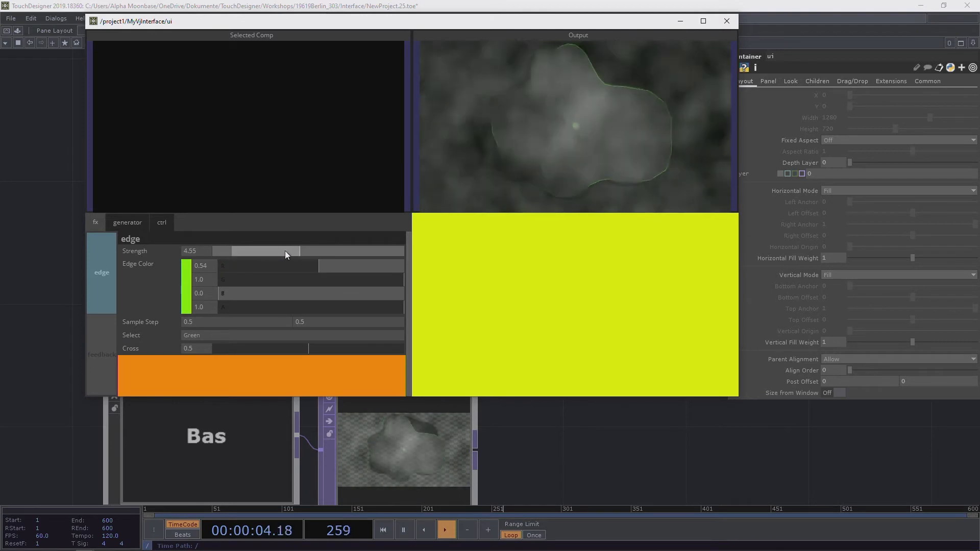
Step: In the fx category, set edge's Strength to 3.01 and Cross to 0, and raise feedback's Opacity to 1
mouse_move(285, 250)
mouse_down()
mouse_move(456, 255)
mouse_move(281, 253)
mouse_up()
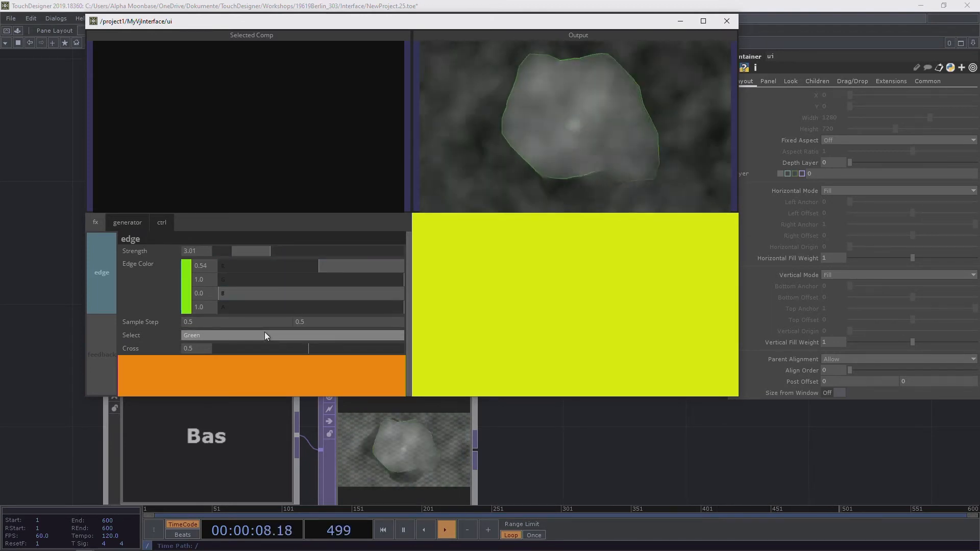
drag(296, 348, 140, 353)
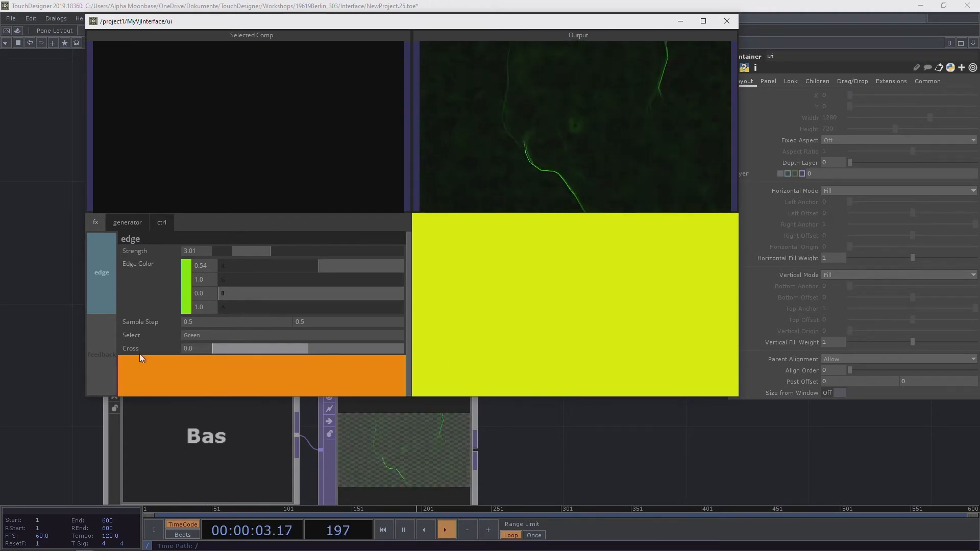
click(94, 348)
drag(236, 252, 518, 262)
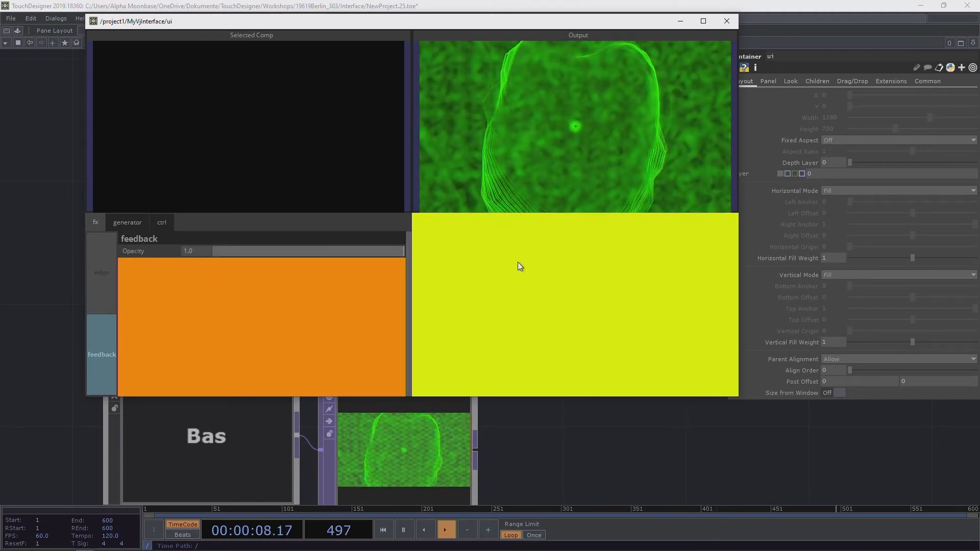
Step: Look through the edge page and the generator and ctrl categories, return to fx and set edge's Strength to 1.08
click(101, 276)
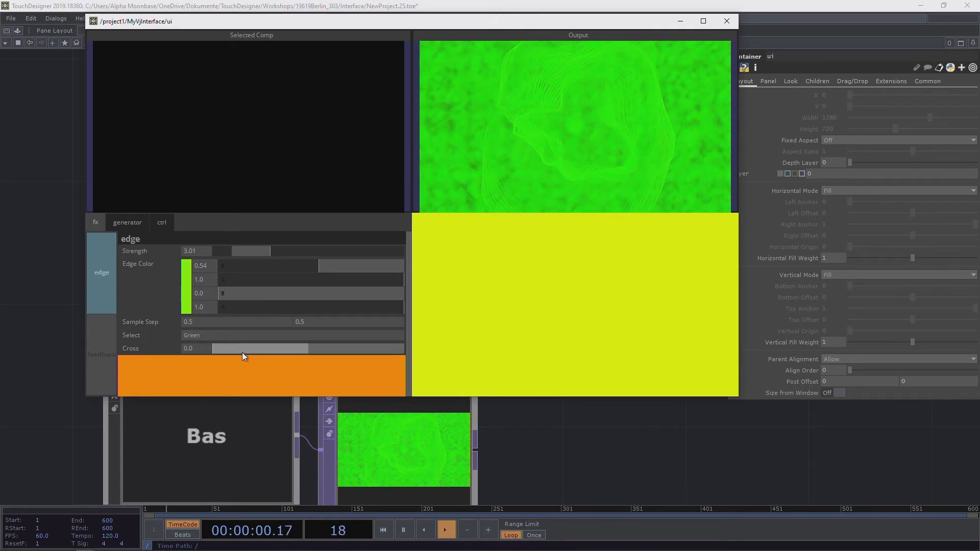
click(137, 223)
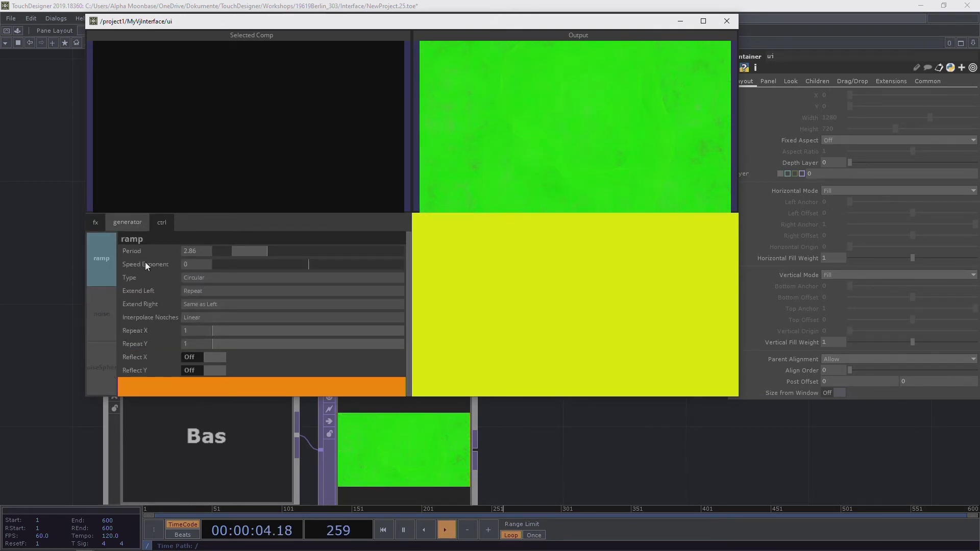
click(159, 220)
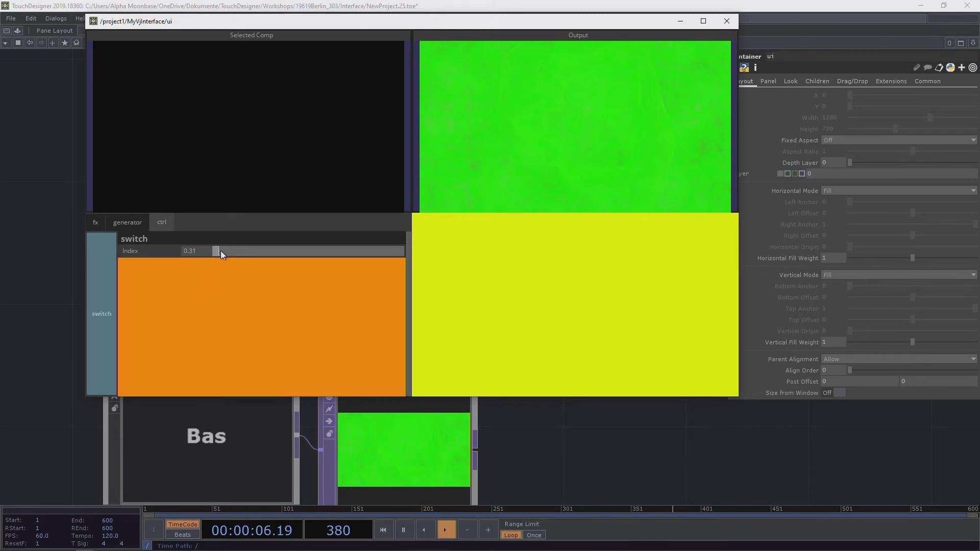
click(95, 223)
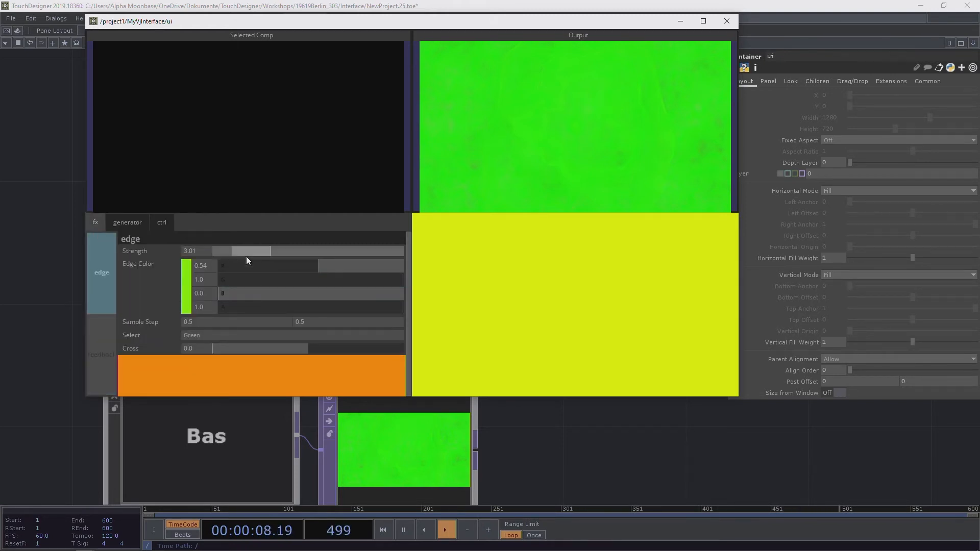
drag(251, 252, 235, 250)
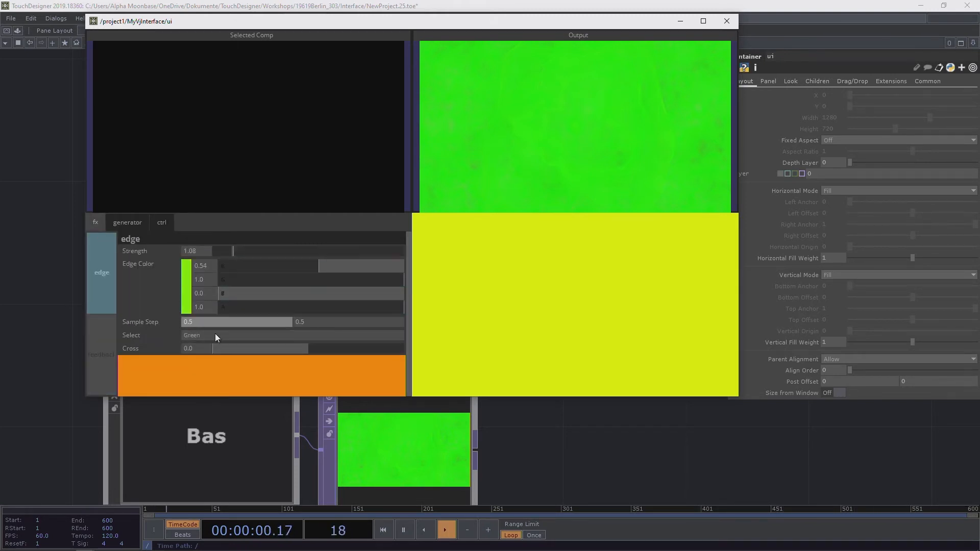
click(225, 336)
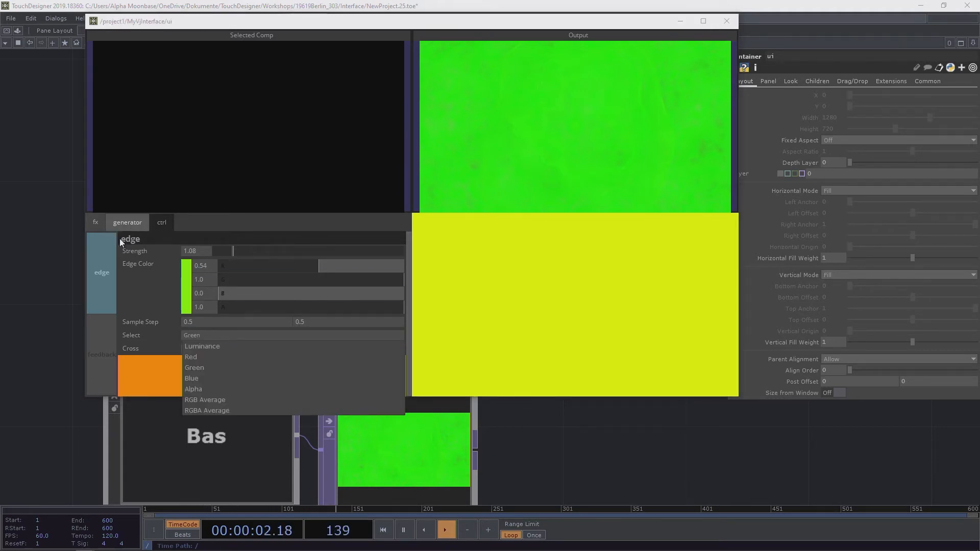
Step: Lower feedback's Opacity to 0 to clear the output and bring it back up to 0.89
click(101, 354)
drag(223, 253, 173, 253)
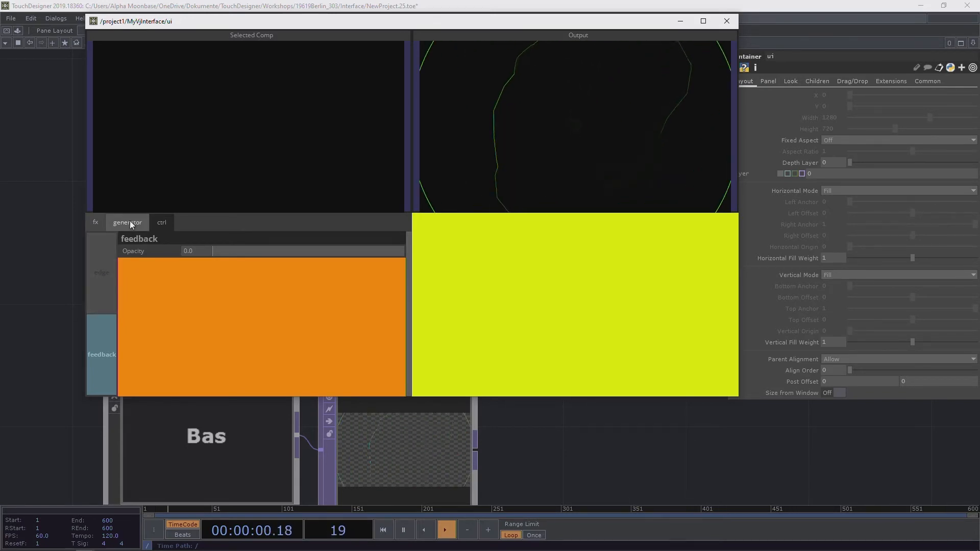
click(105, 271)
click(99, 345)
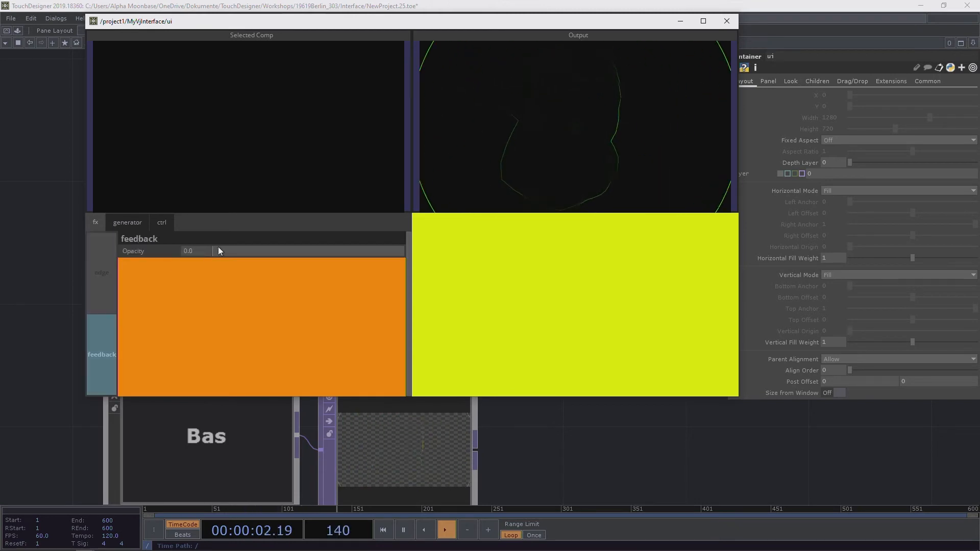
drag(219, 250, 383, 245)
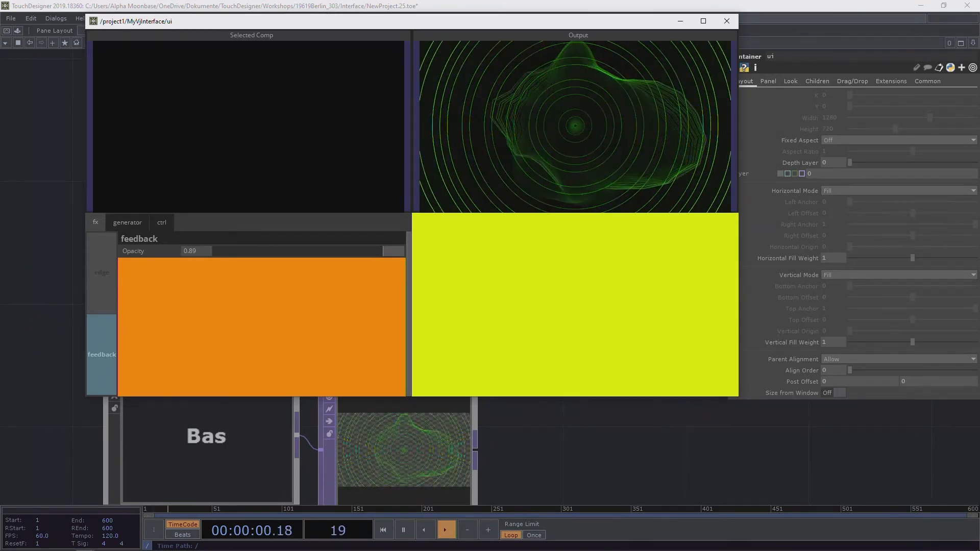
Step: Set the switch Index to 0.44 in the ctrl category and ramp's Speed Exponent to 2 in the generator category
click(131, 224)
click(158, 222)
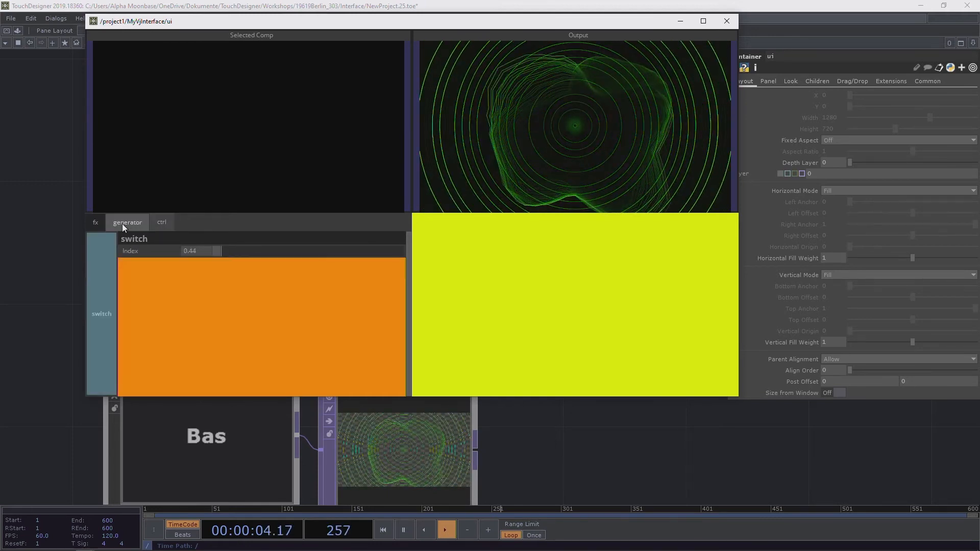
click(125, 223)
drag(287, 270, 476, 265)
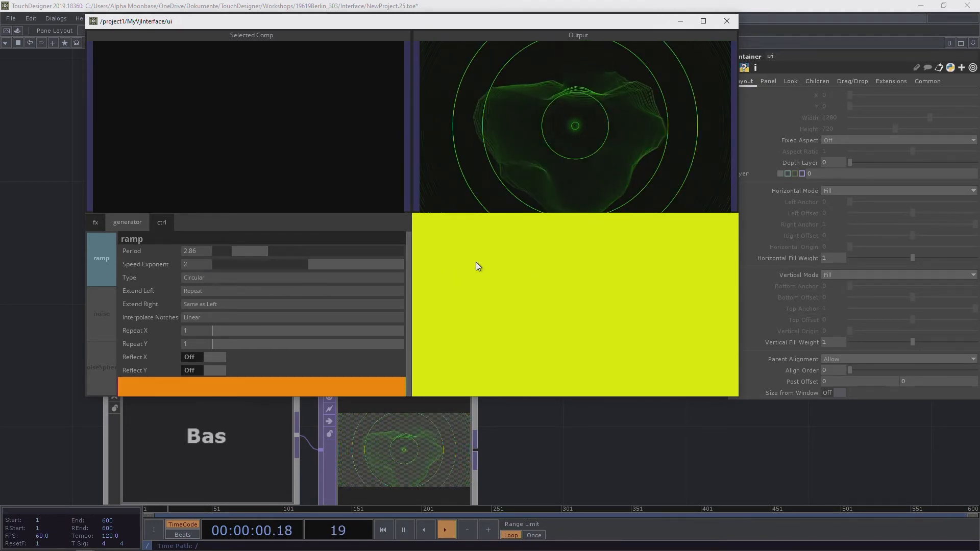
Step: Maximize the interface window and switch through the fx, generator and ctrl categories and their component pages
click(703, 21)
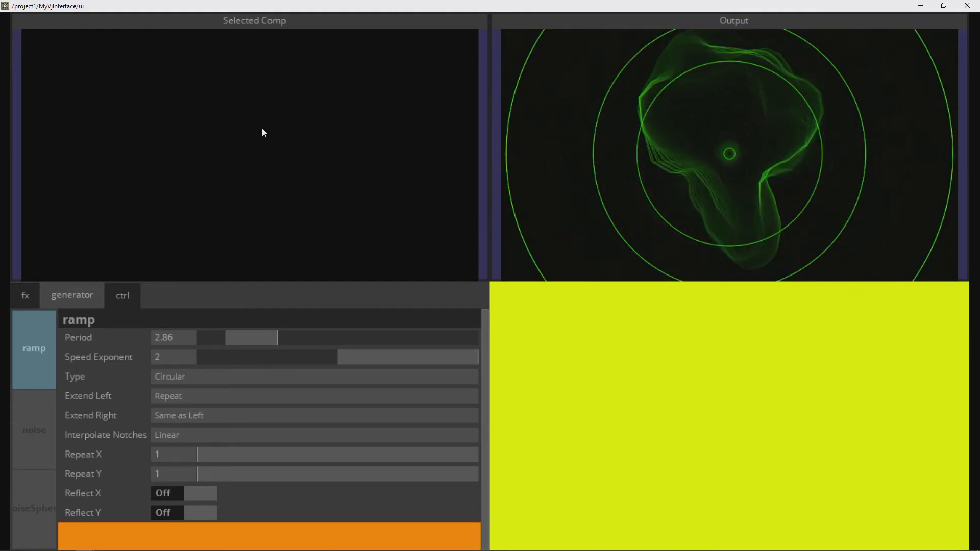
click(20, 295)
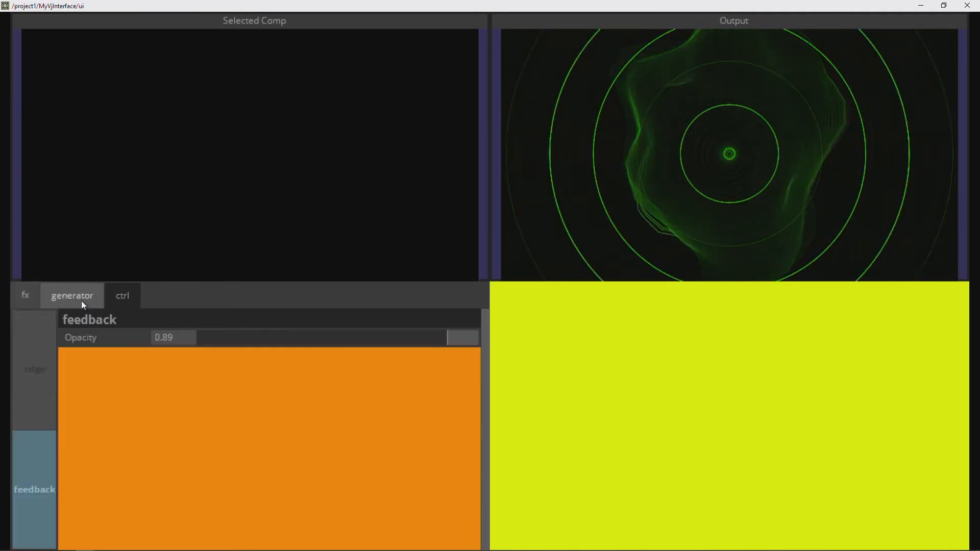
click(72, 295)
click(34, 430)
click(111, 300)
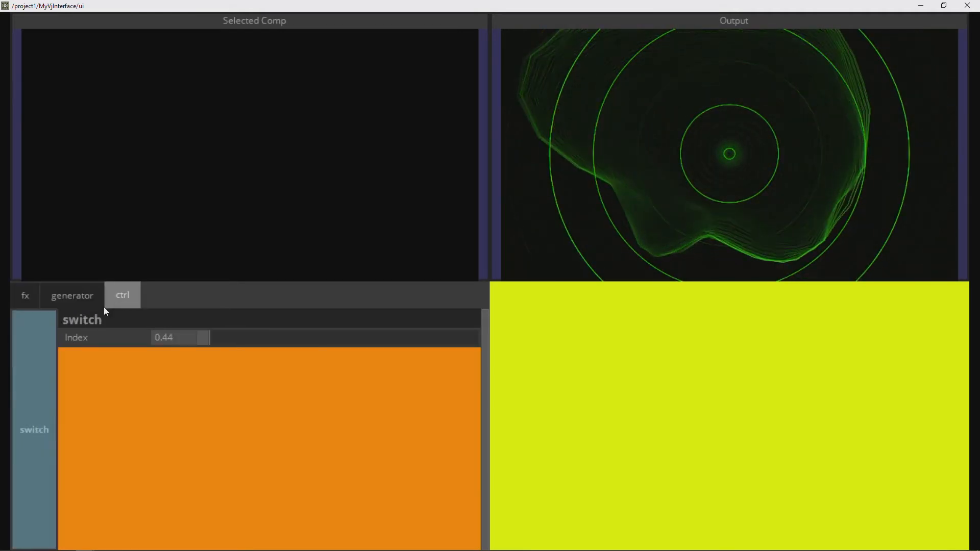
click(20, 295)
click(33, 408)
click(31, 446)
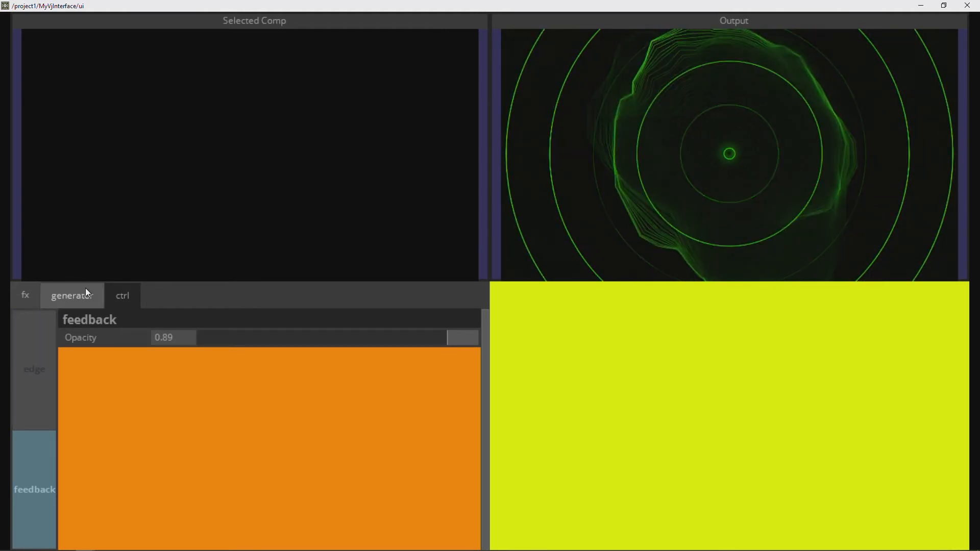
Step: Set the ctrl category's switch Index to 0.66 and switch between the categories once more
click(120, 295)
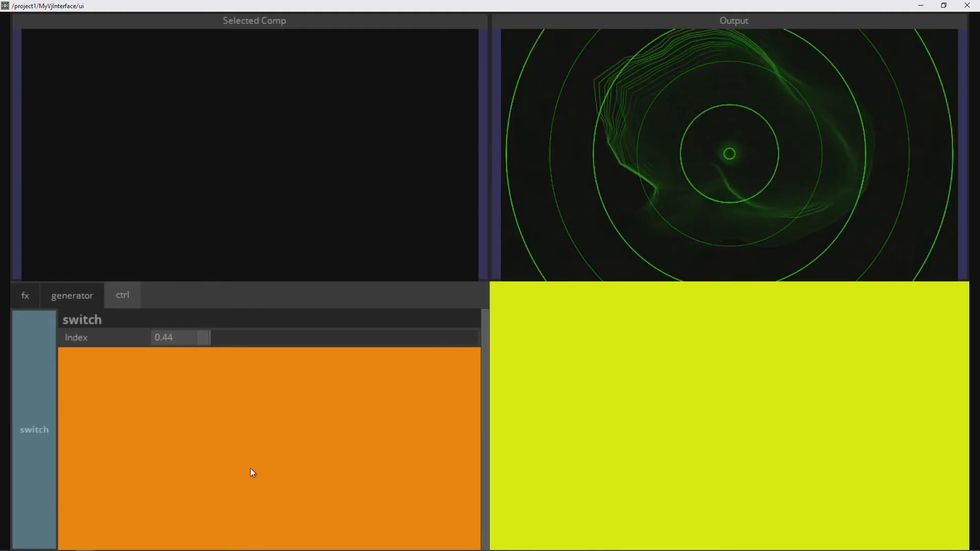
mouse_move(225, 341)
mouse_down()
mouse_move(436, 340)
mouse_move(189, 350)
mouse_move(219, 349)
mouse_up()
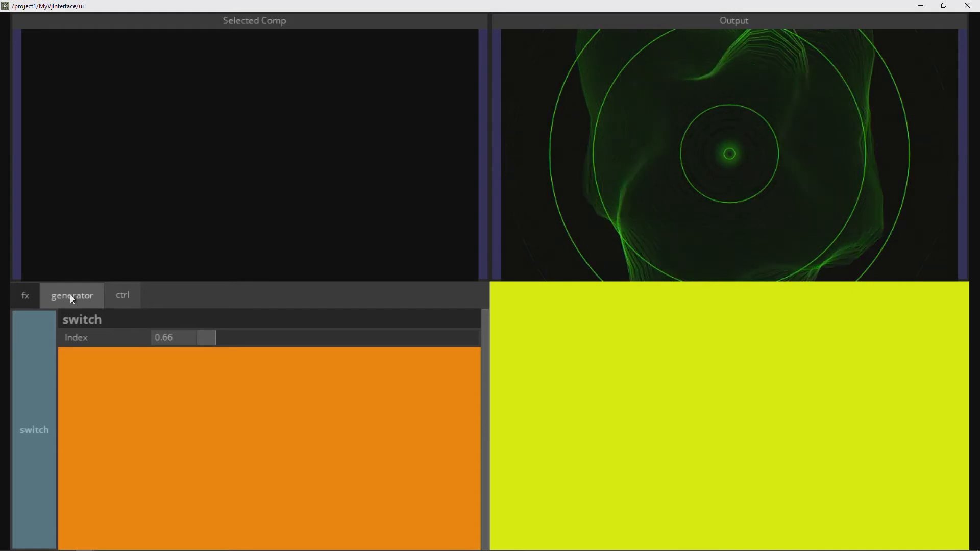
click(30, 293)
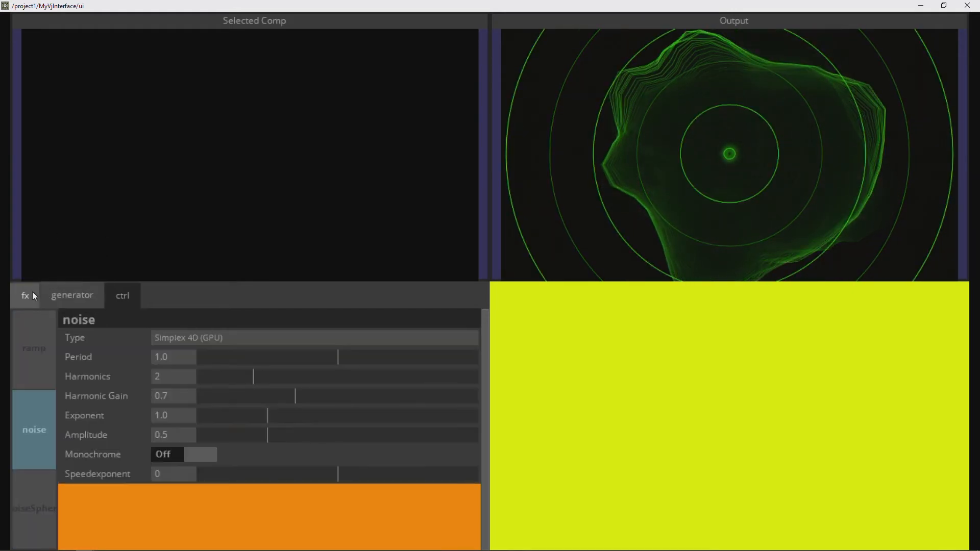
click(132, 291)
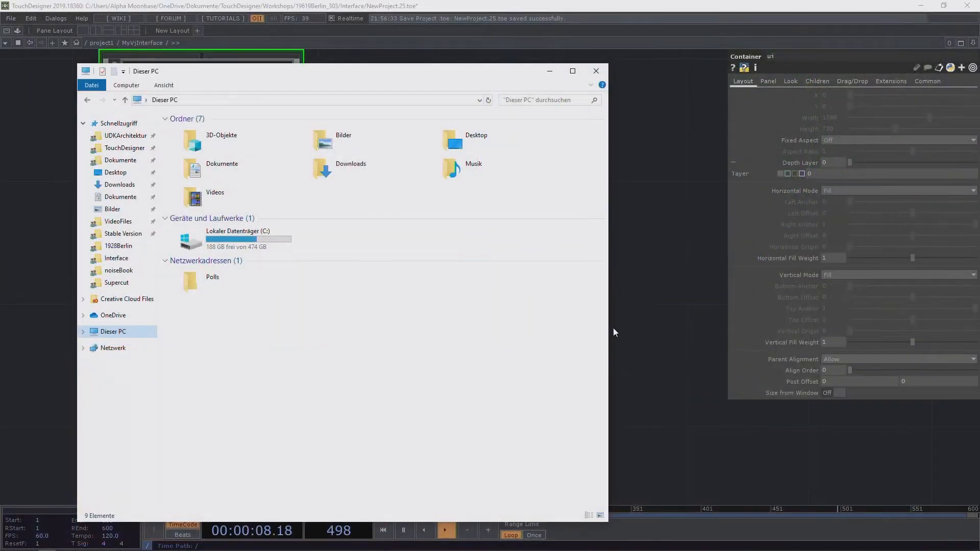
Step: Close the file explorer window and go through the ui container into the control network
click(596, 71)
drag(408, 304, 484, 215)
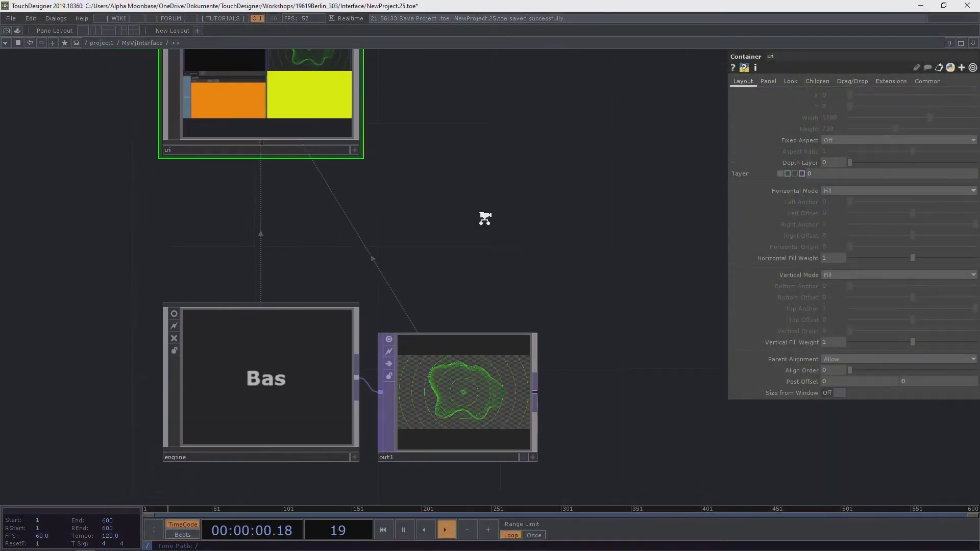
scroll(459, 236, down, 2)
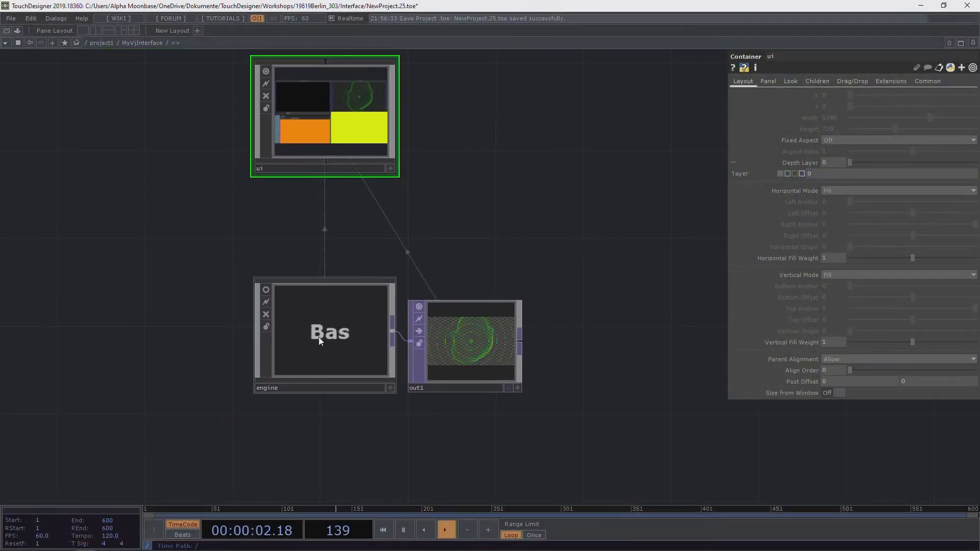
key(i)
drag(303, 167, 238, 224)
double_click(414, 301)
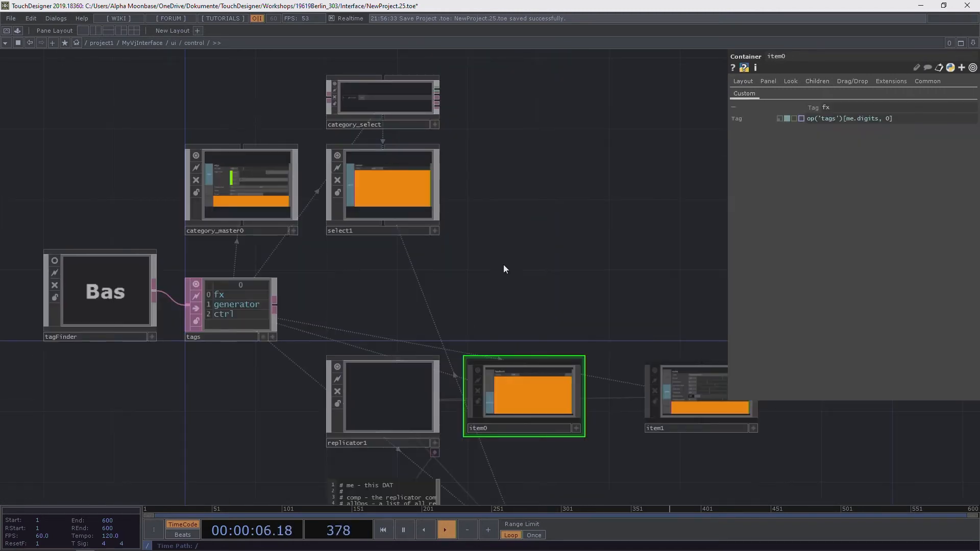
Step: Enter category_master0 and review the Values parameters of its comp_select widget
scroll(284, 176, up, 5)
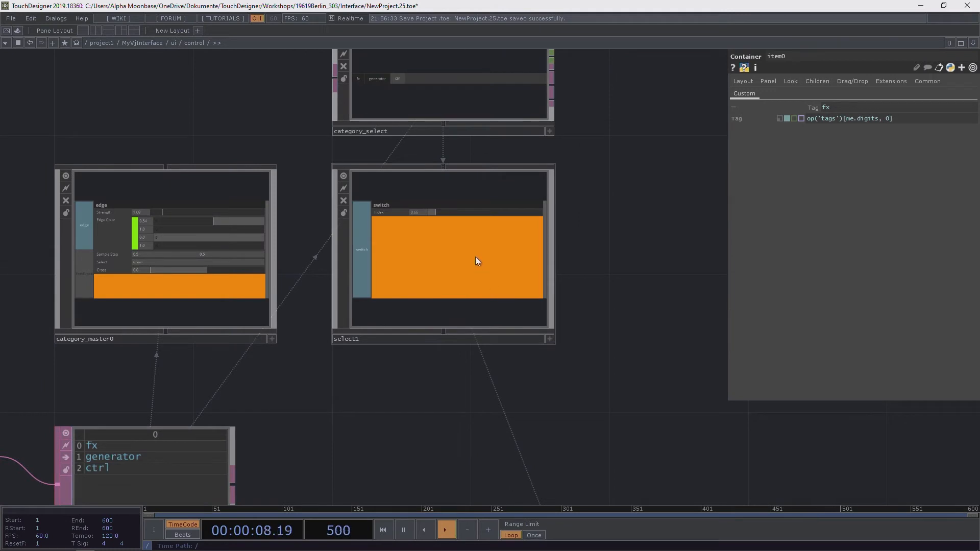
click(175, 247)
drag(352, 421, 470, 299)
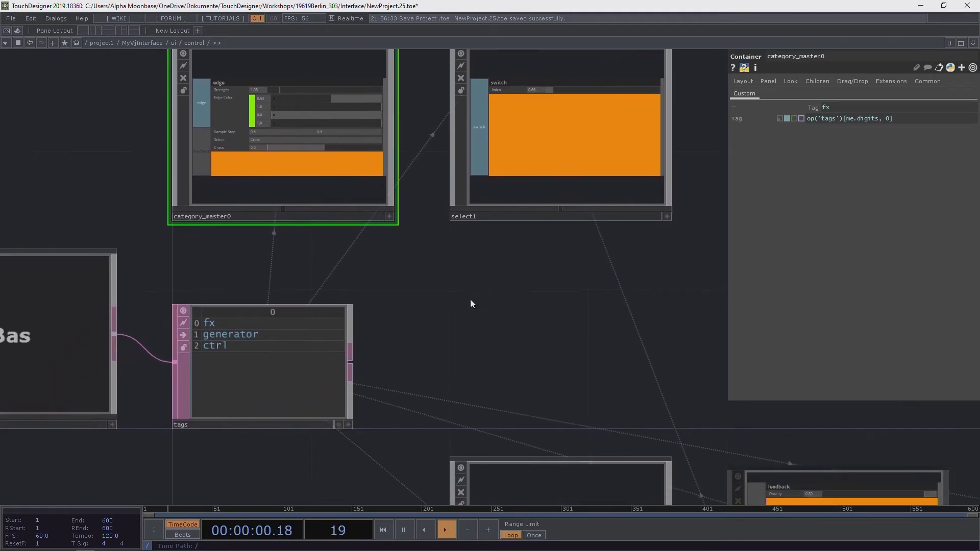
scroll(469, 306, down, 3)
scroll(383, 208, up, 10)
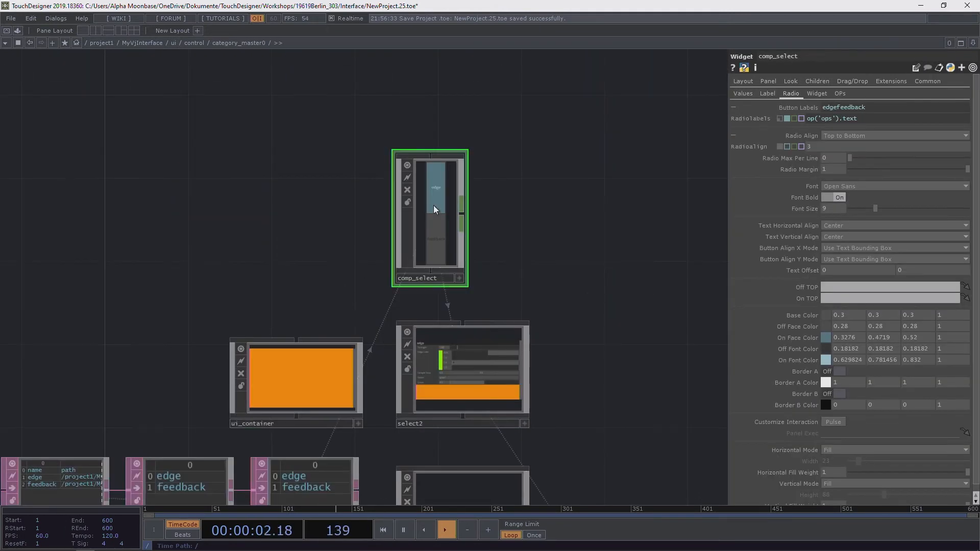
click(743, 93)
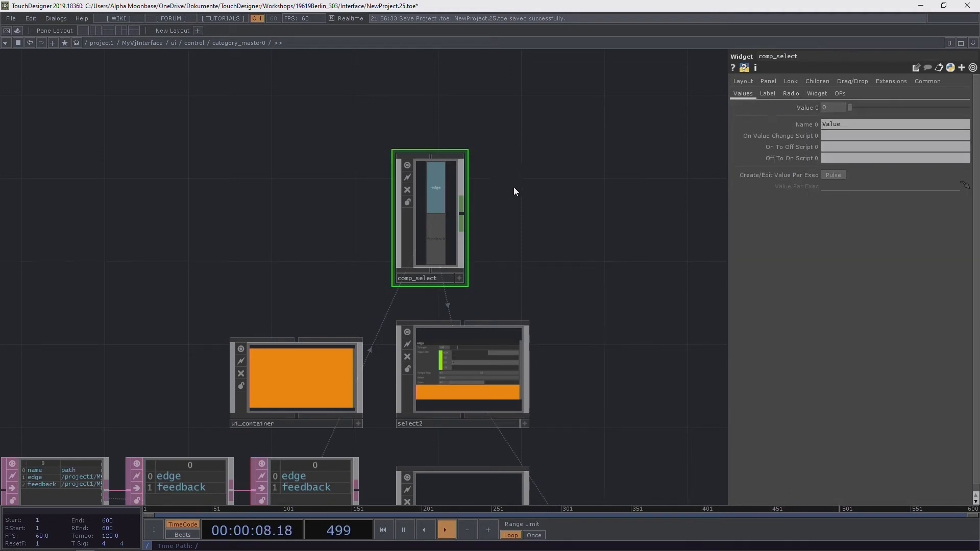
drag(514, 192, 519, 206)
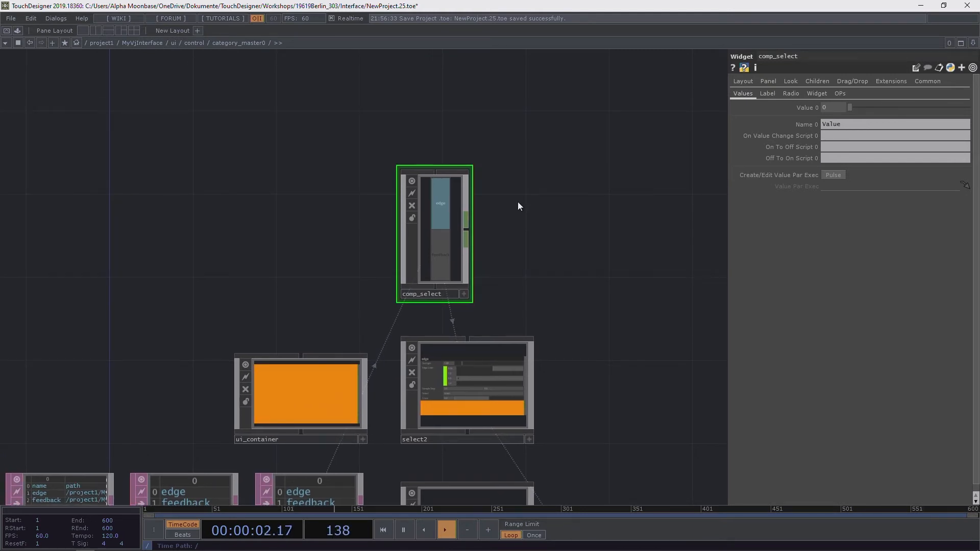
Step: Go back up to the ui network and select the basicWidgets container
click(197, 43)
click(174, 43)
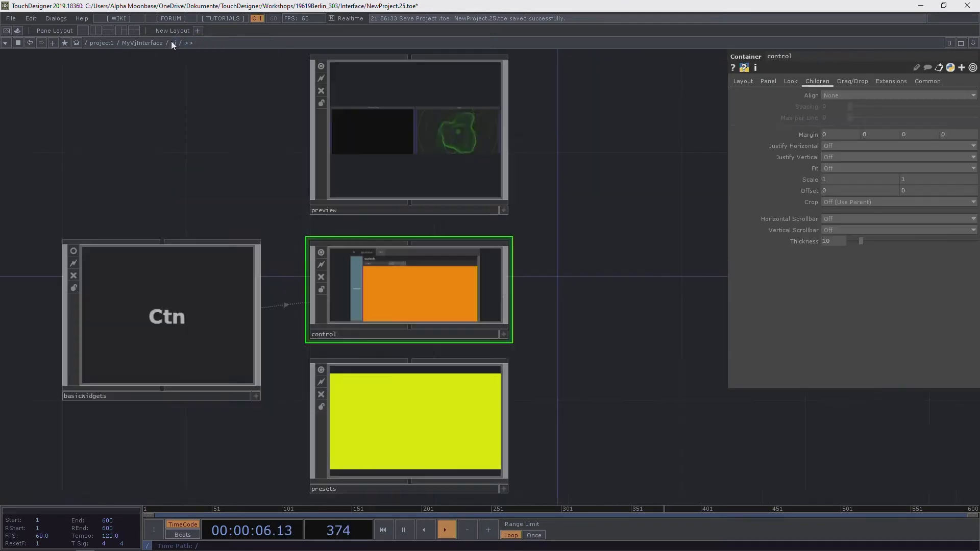
click(174, 308)
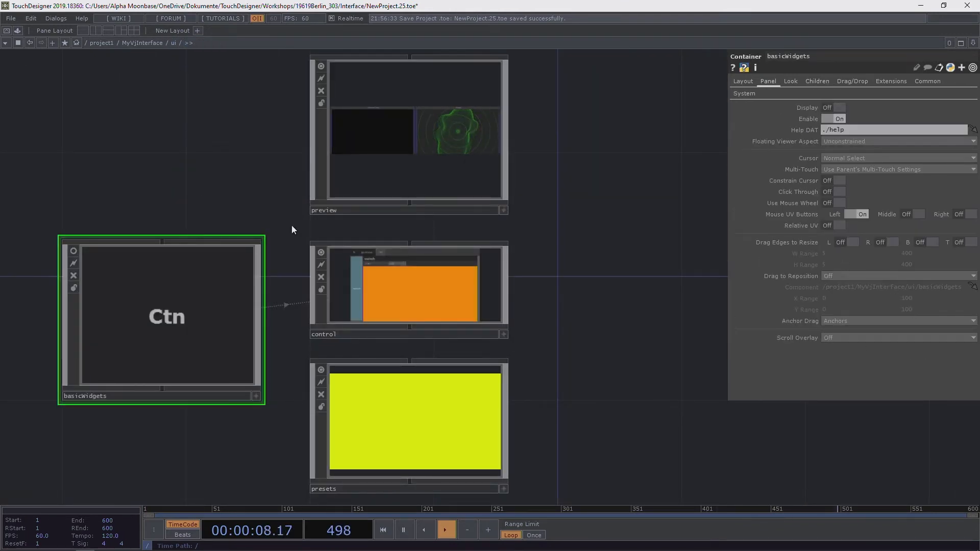
Step: Enter the control container's network and bring up the parameters of replicator1
click(388, 282)
key(i)
scroll(230, 205, down, 3)
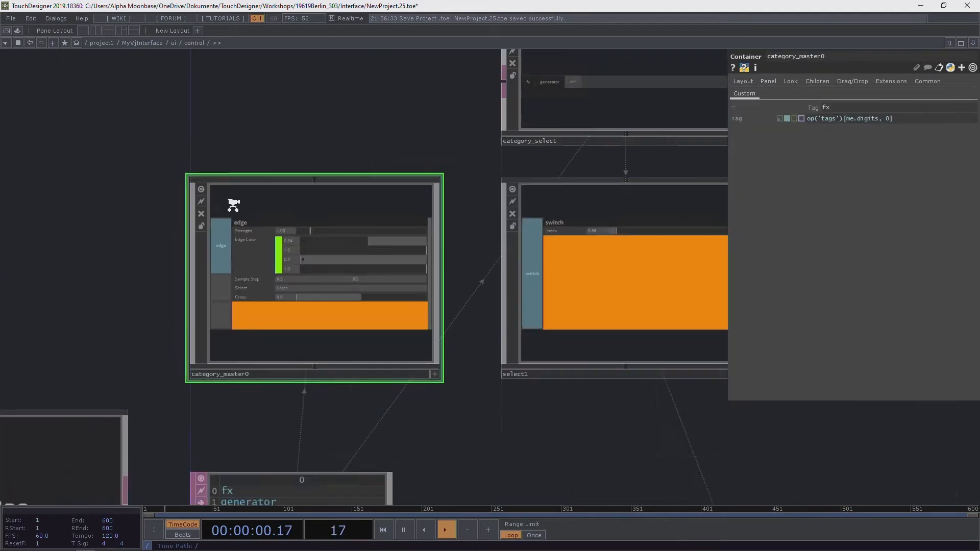
drag(140, 297, 366, 267)
click(305, 367)
drag(598, 347, 412, 373)
scroll(478, 368, down, 5)
drag(493, 452, 449, 383)
scroll(449, 383, up, 3)
click(496, 380)
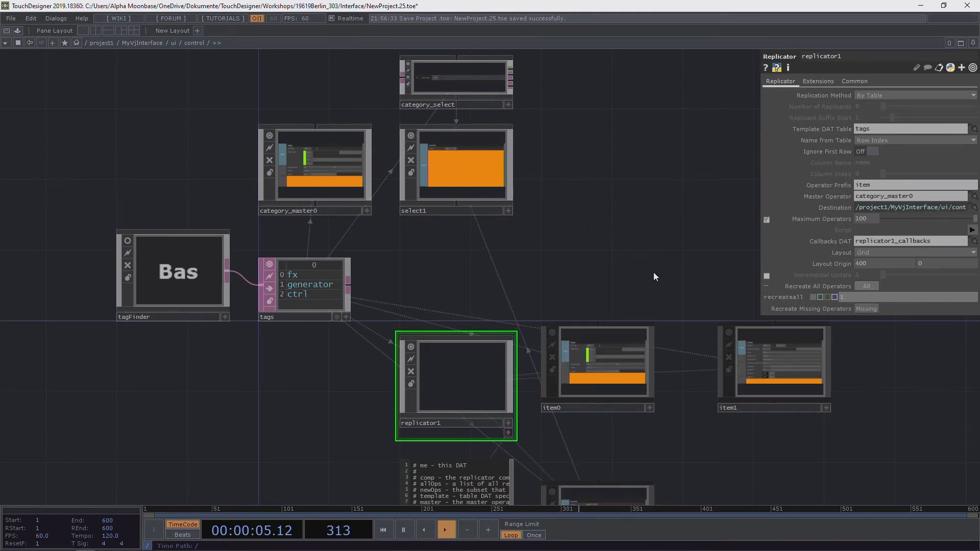
Step: Review the replicated category containers and enter the network of item0
drag(654, 225, 475, 278)
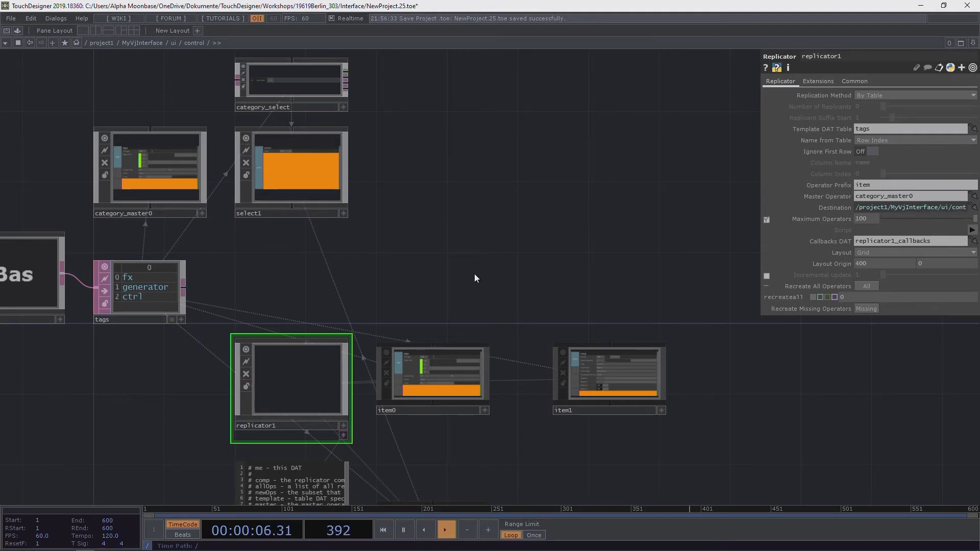
drag(517, 259, 484, 145)
mouse_move(562, 262)
mouse_down()
mouse_move(523, 342)
mouse_move(359, 338)
mouse_move(407, 348)
mouse_move(544, 259)
mouse_up()
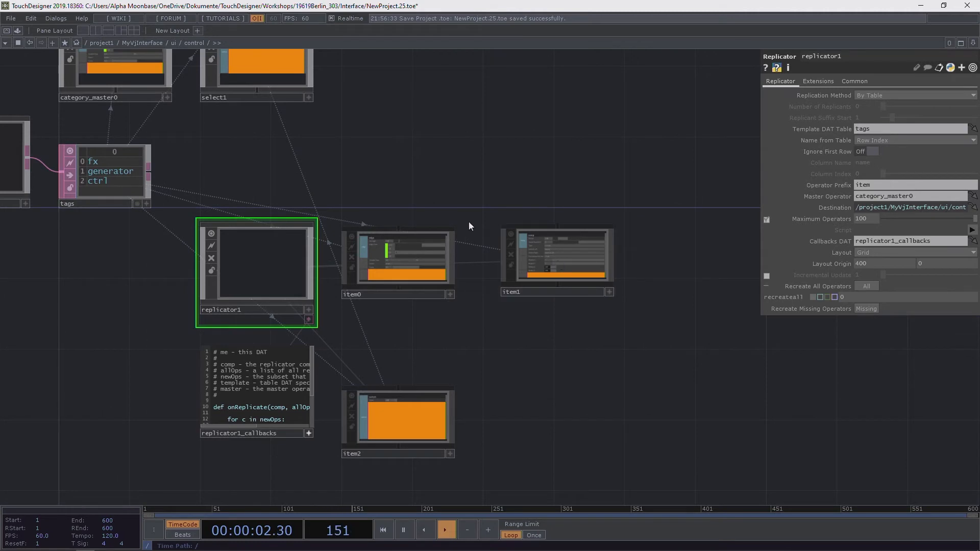
click(408, 260)
scroll(404, 269, up, 3)
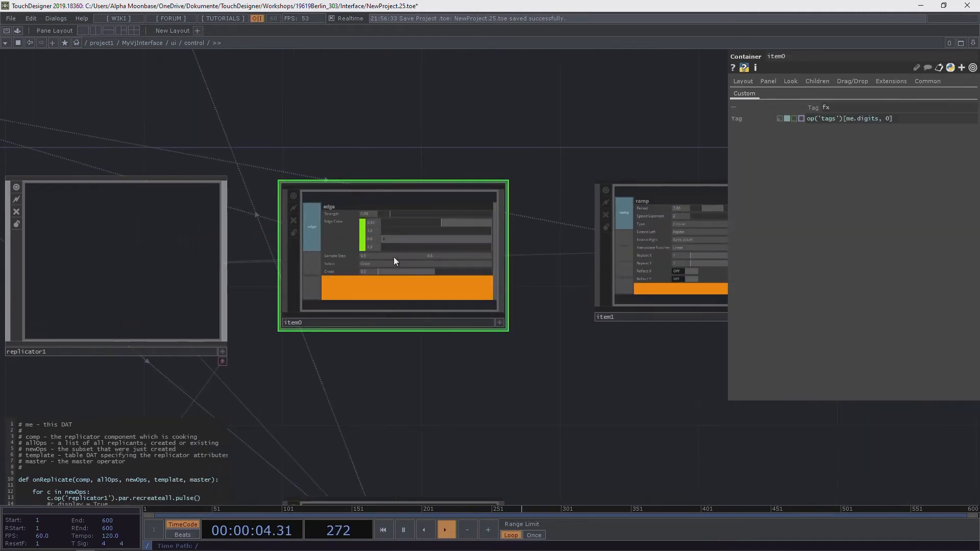
scroll(395, 253, up, 2)
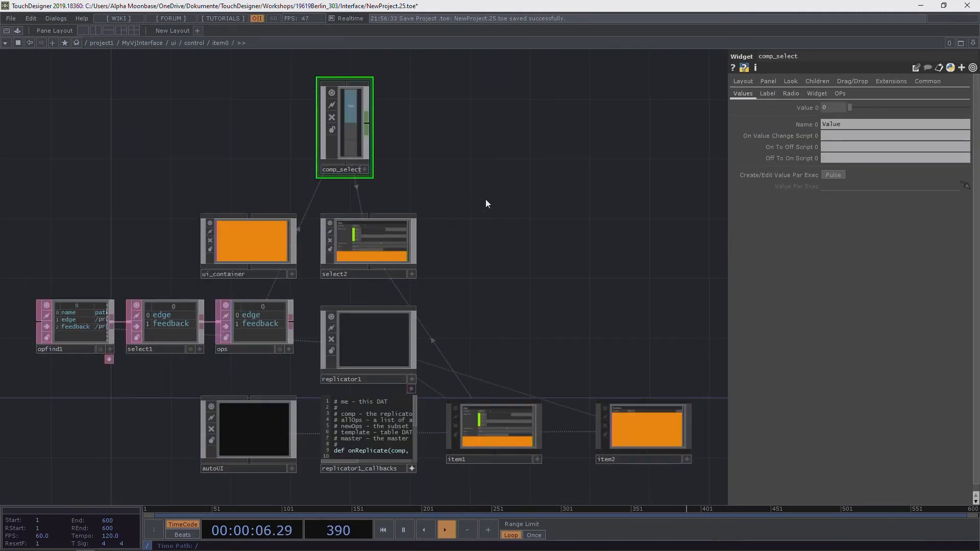
Step: Move opfind1 up out of its row and examine its name and path table and Component parameters
drag(529, 224, 578, 182)
scroll(131, 250, up, 3)
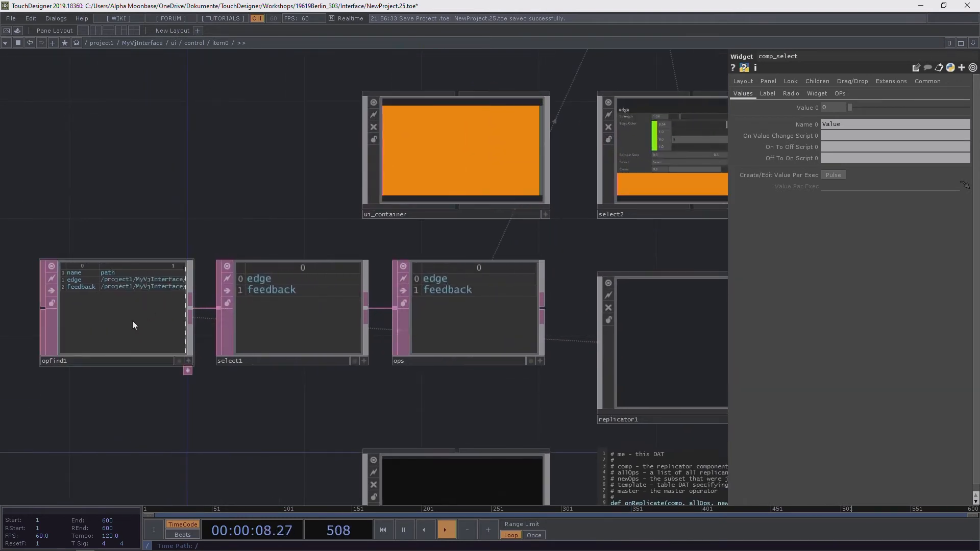
drag(133, 325, 130, 206)
scroll(153, 169, up, 3)
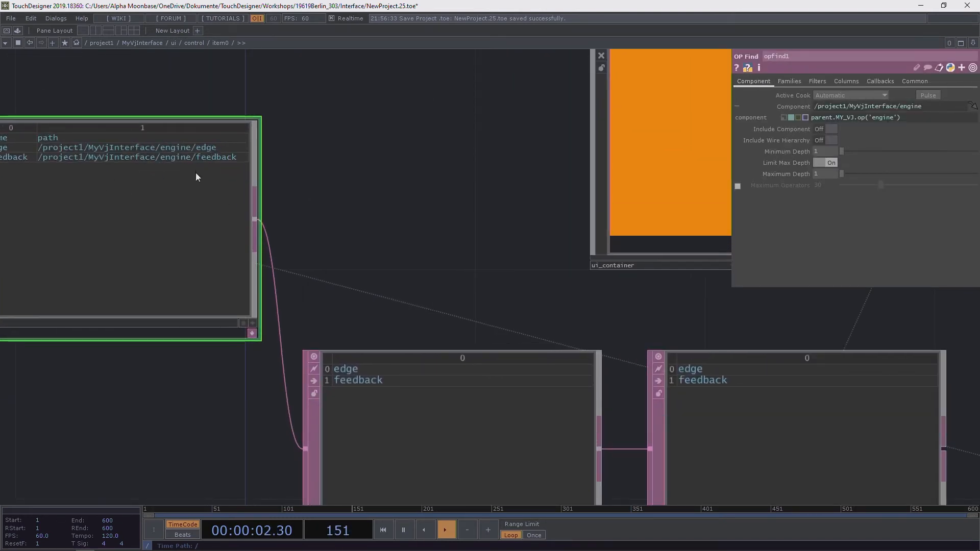
scroll(296, 179, down, 2)
scroll(300, 179, down, 2)
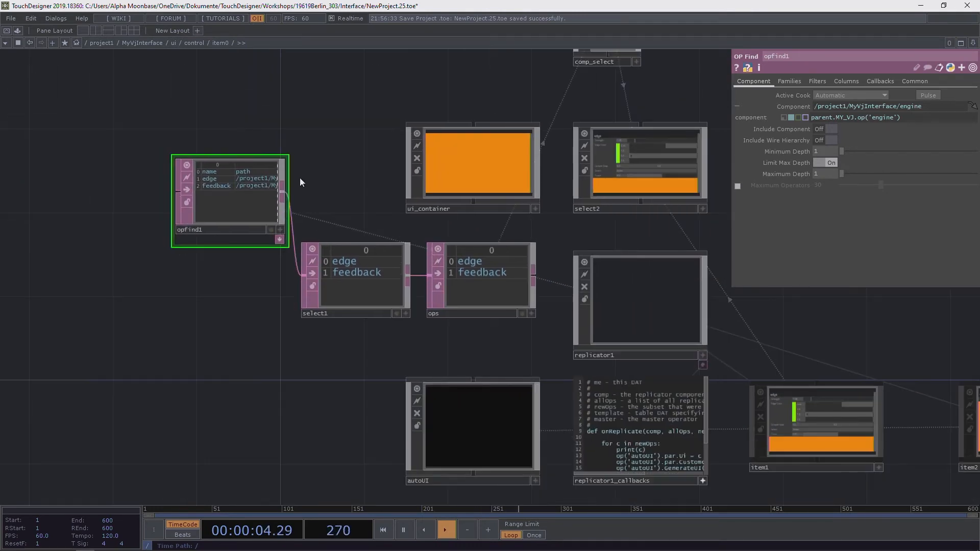
scroll(276, 183, up, 4)
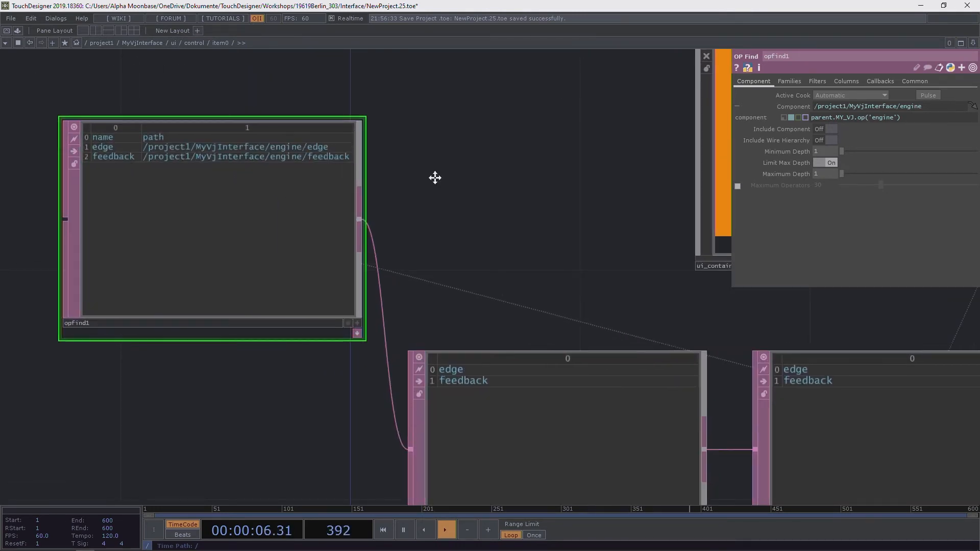
scroll(283, 229, down, 3)
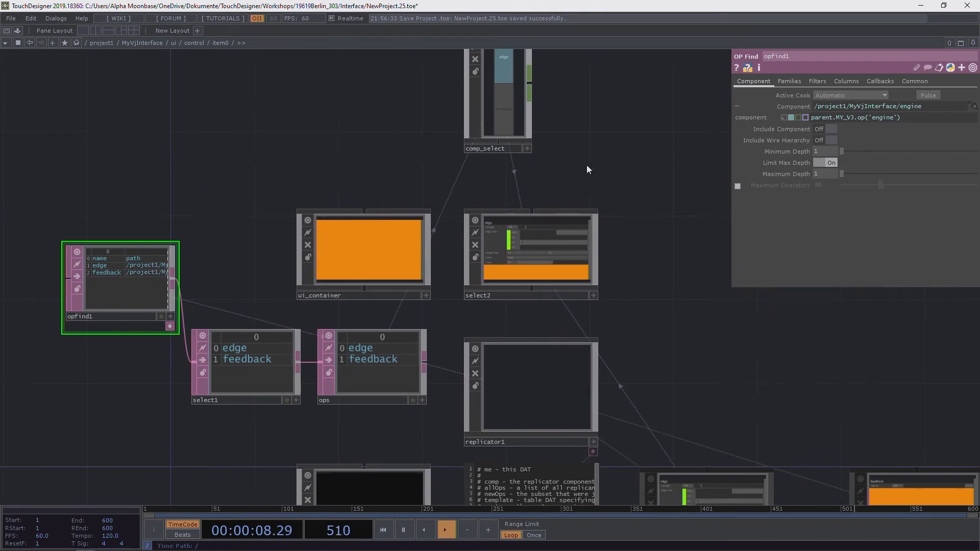
Step: Add a Select DAT above ui_container, wire opfind1's output into it, and move opfind1 back down beside select1
key(Tab)
click(588, 49)
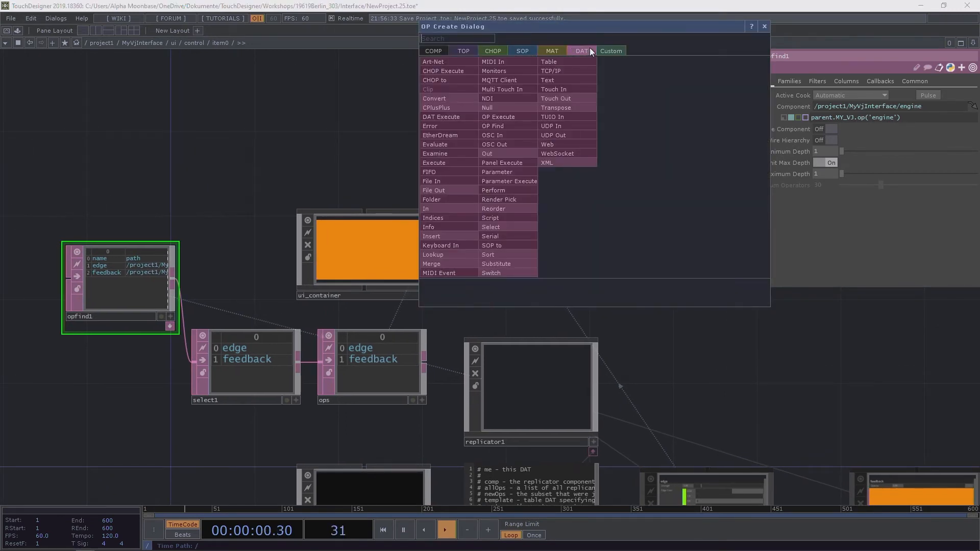
text(sele)
click(505, 226)
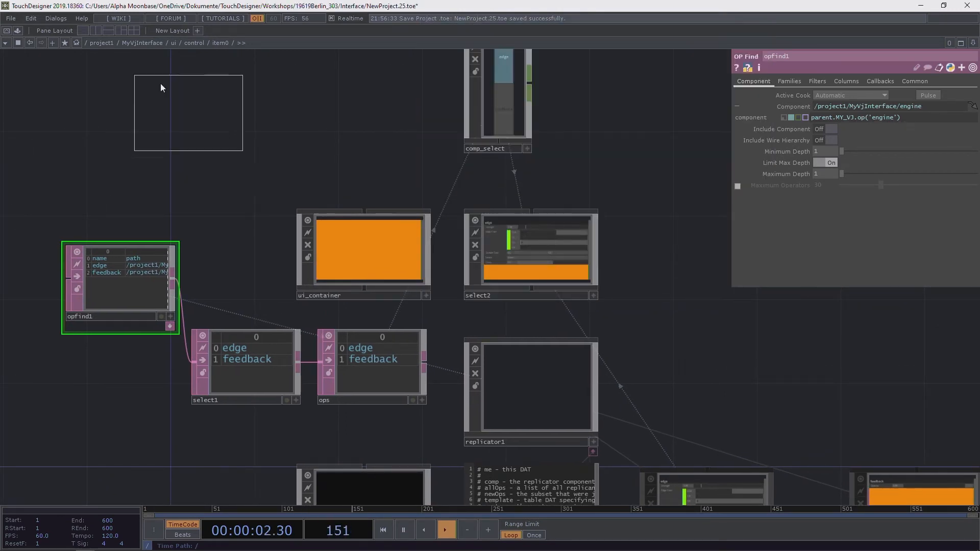
click(313, 136)
drag(176, 281, 256, 130)
drag(134, 303, 135, 353)
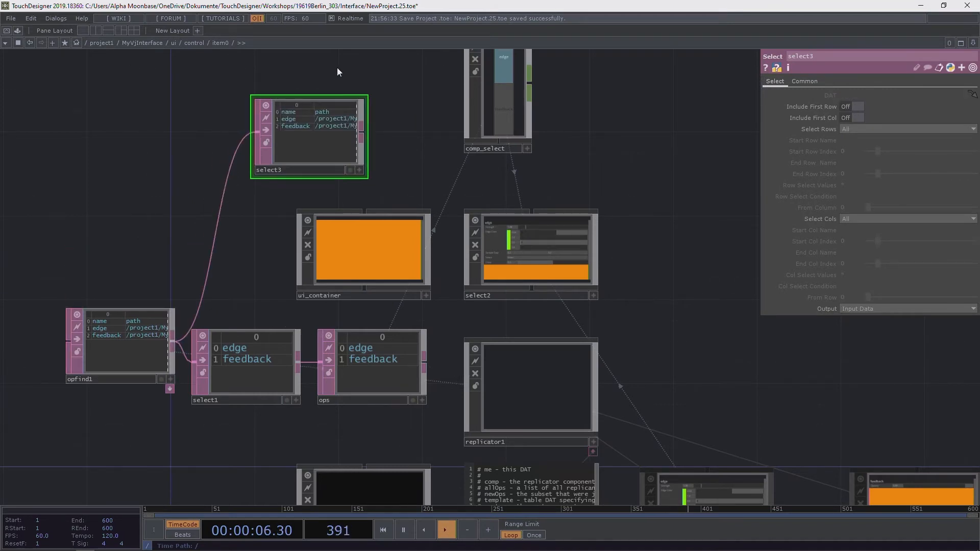
Step: Set the new Select DAT to select rows by Index, with Start Row Index 0 and End Row Index 2
scroll(372, 133, up, 4)
drag(502, 164, 374, 217)
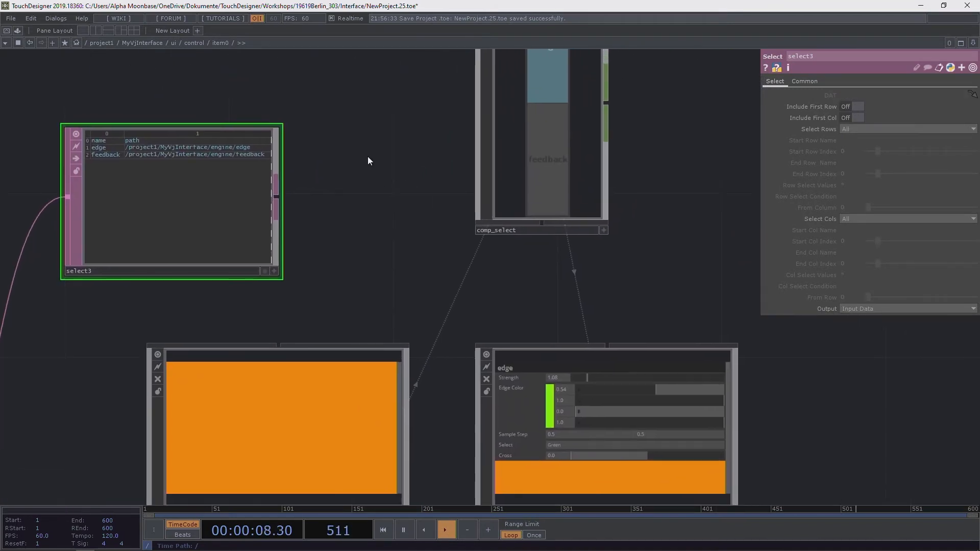
scroll(373, 157, up, 3)
drag(374, 156, 468, 249)
drag(686, 208, 689, 324)
drag(424, 278, 401, 281)
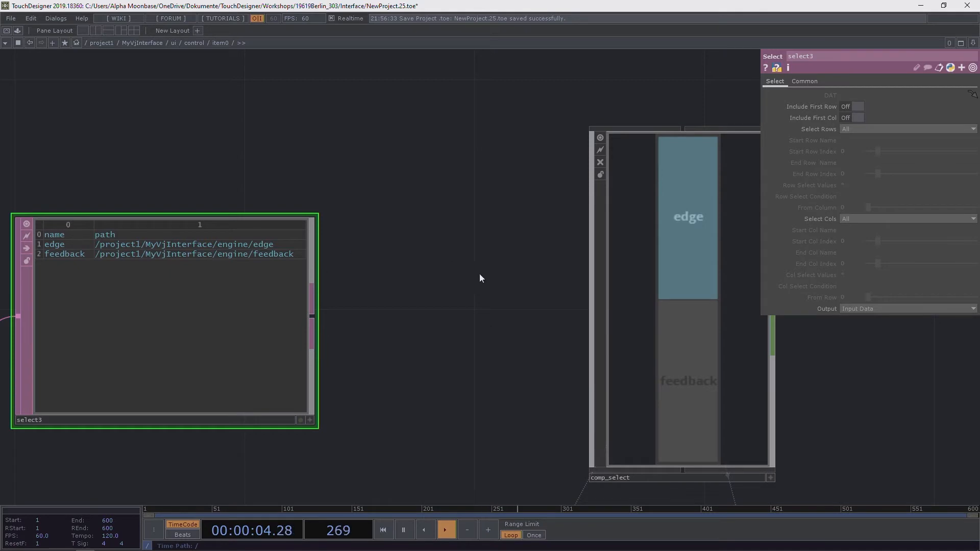
drag(477, 273, 473, 231)
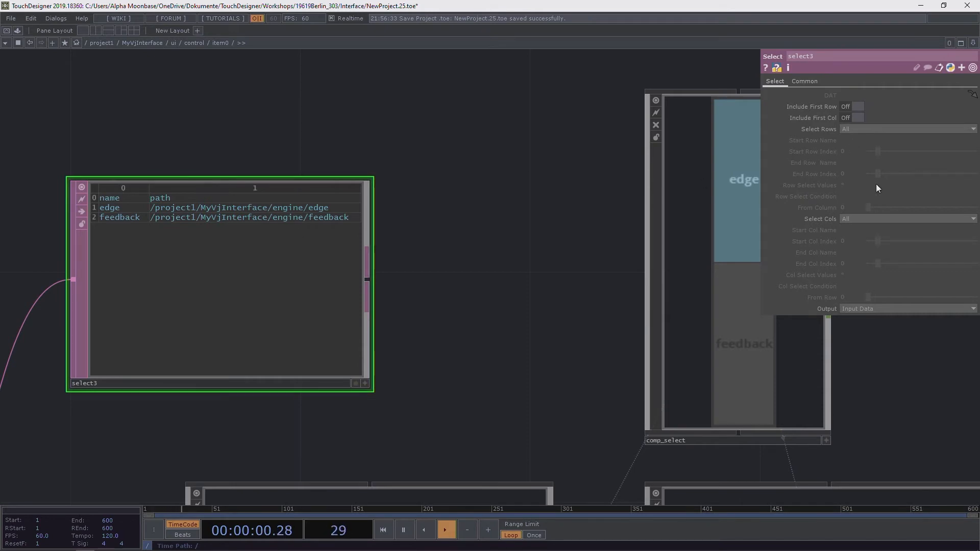
drag(485, 257, 396, 258)
drag(535, 256, 537, 264)
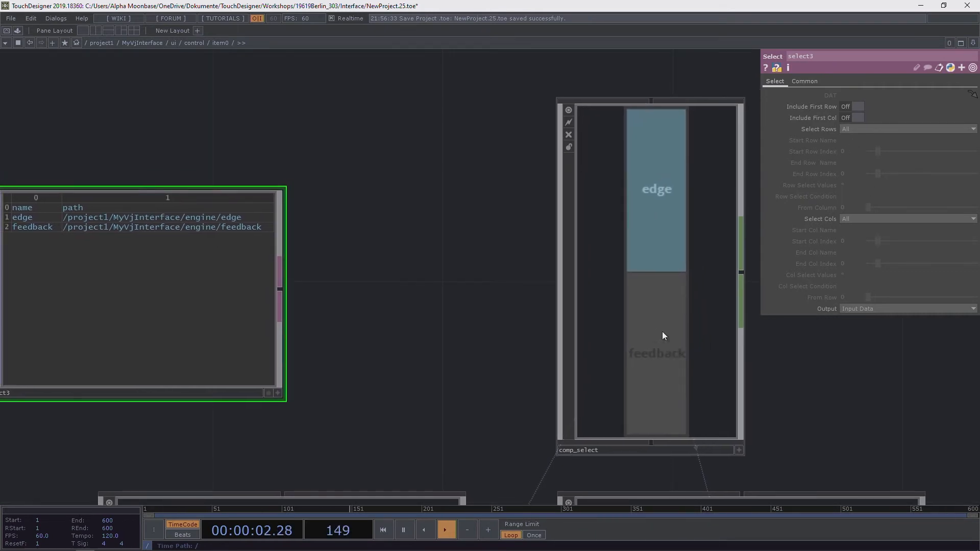
drag(489, 305, 535, 304)
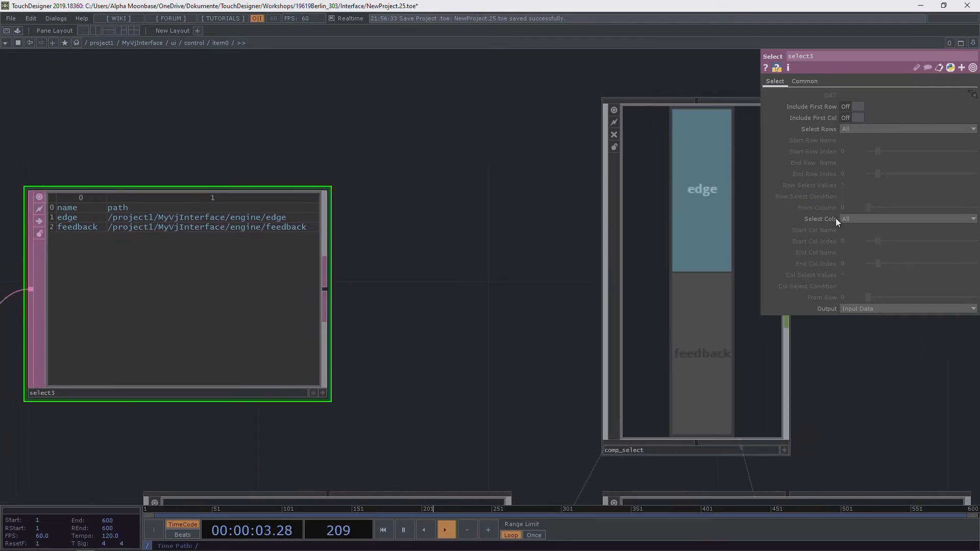
click(871, 127)
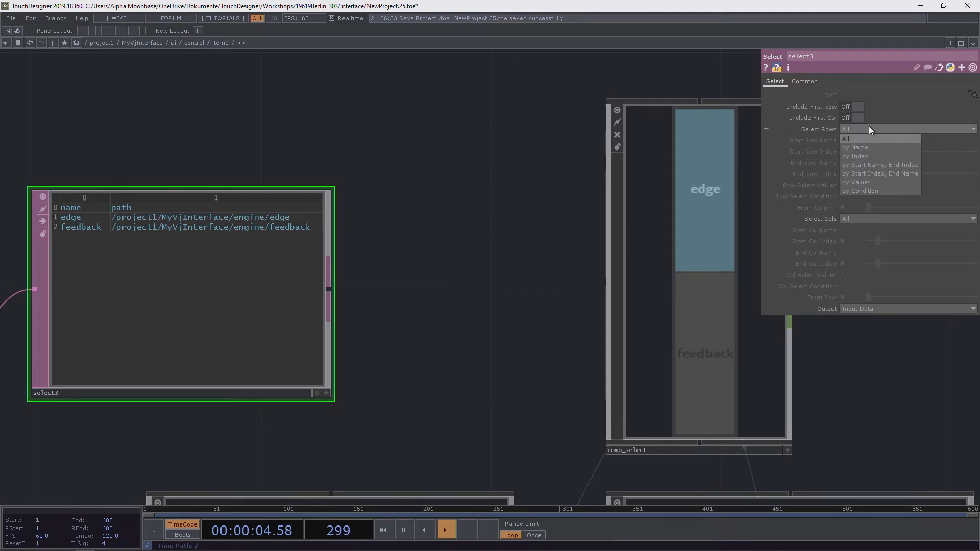
click(871, 155)
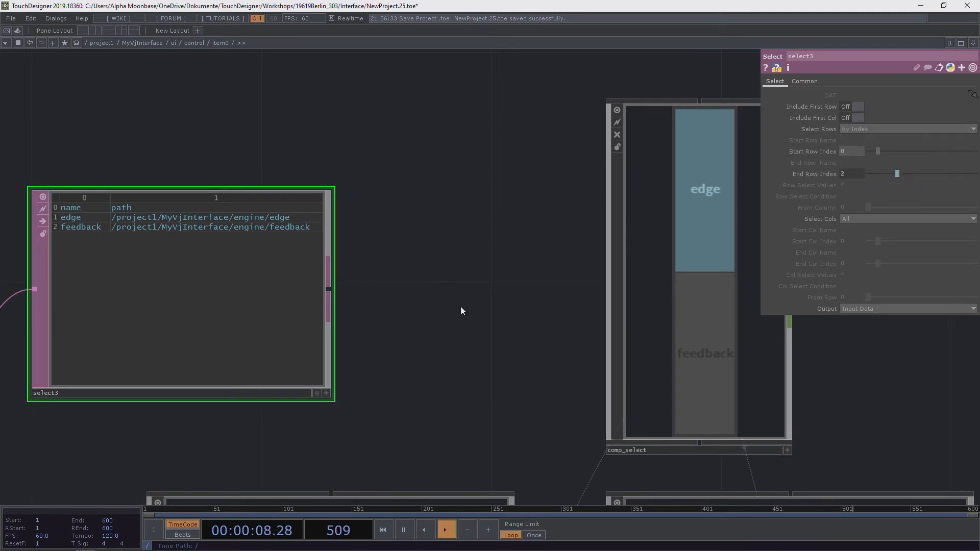
Step: Examine the layout of opfind1, its two Select DATs and the comp_select widget in item0
drag(825, 403, 770, 355)
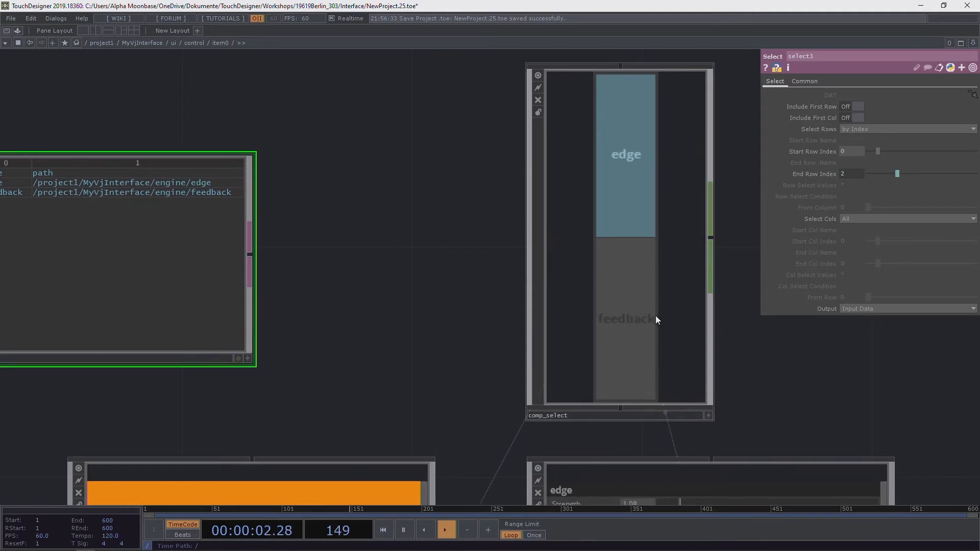
scroll(348, 233, down, 3)
drag(408, 219, 699, 44)
drag(210, 391, 178, 433)
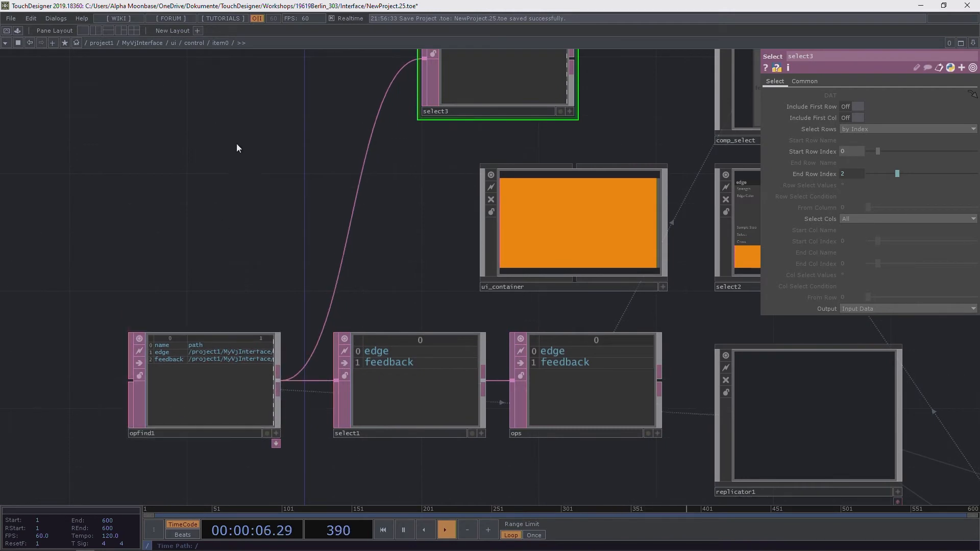
drag(237, 144, 204, 183)
drag(248, 245, 69, 279)
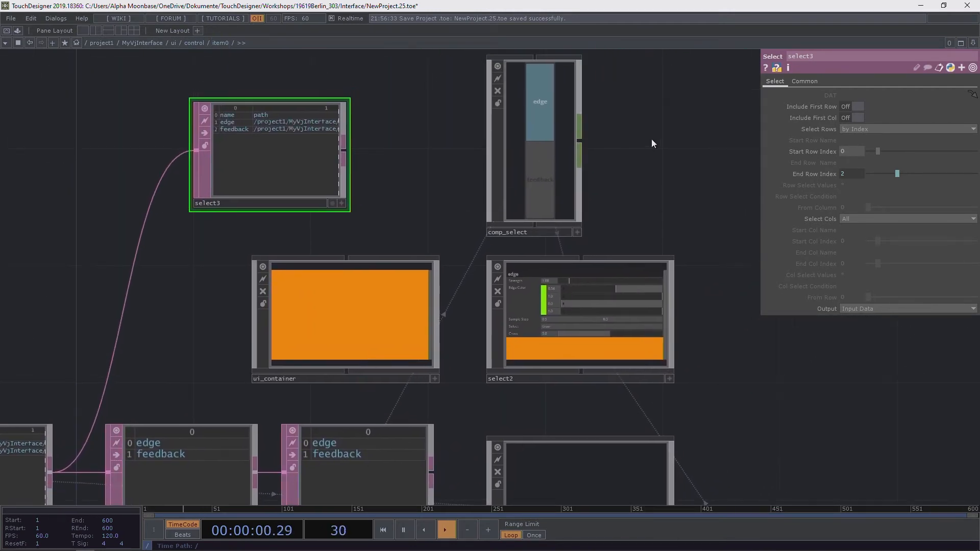
drag(657, 144, 688, 172)
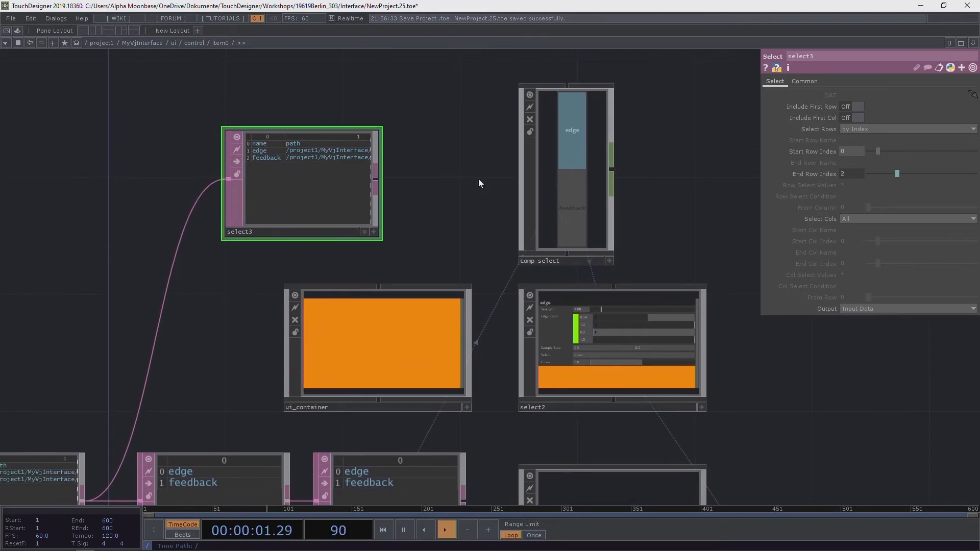
Step: Link the Start Row Index of the select3 DAT to comp_select's Value 0 parameter with op('comp_select').par.Value0
click(584, 184)
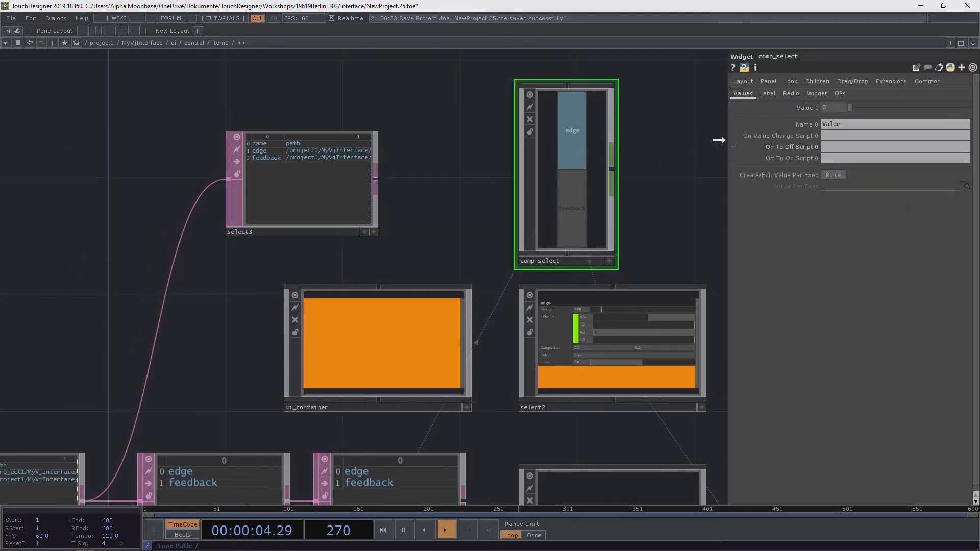
click(296, 175)
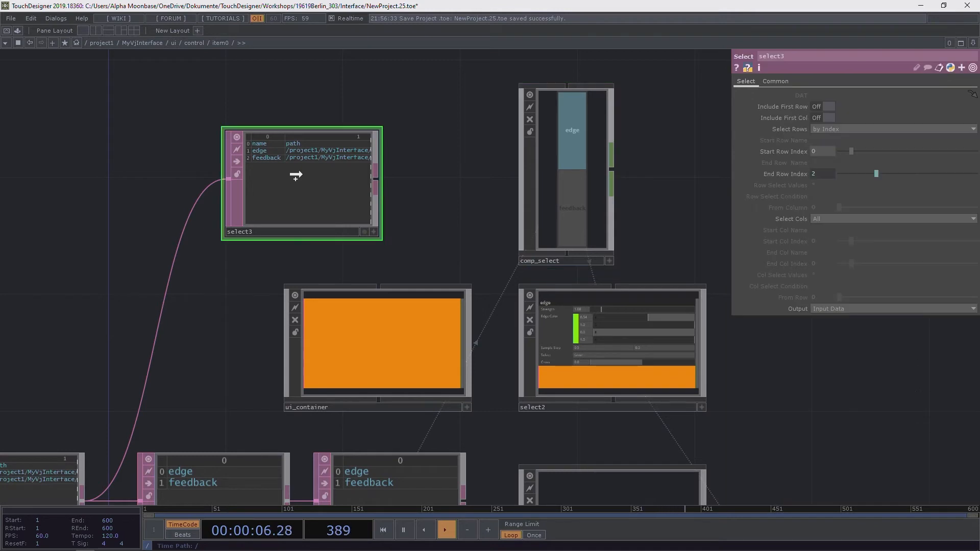
drag(820, 151, 822, 151)
click(827, 148)
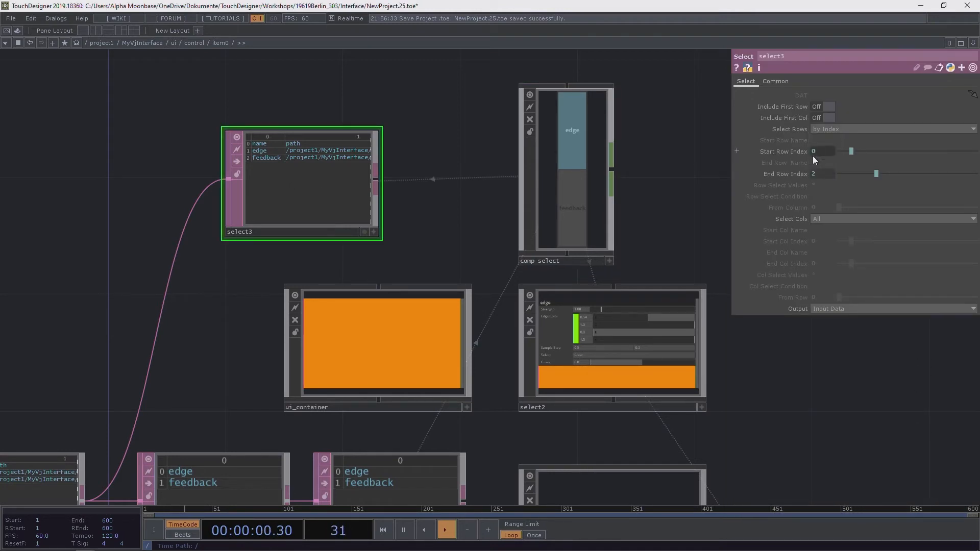
click(781, 152)
Step: Copy the Start Row Index expression into select3's End Row Index so it also reads op('comp_select').par.Value0
click(779, 185)
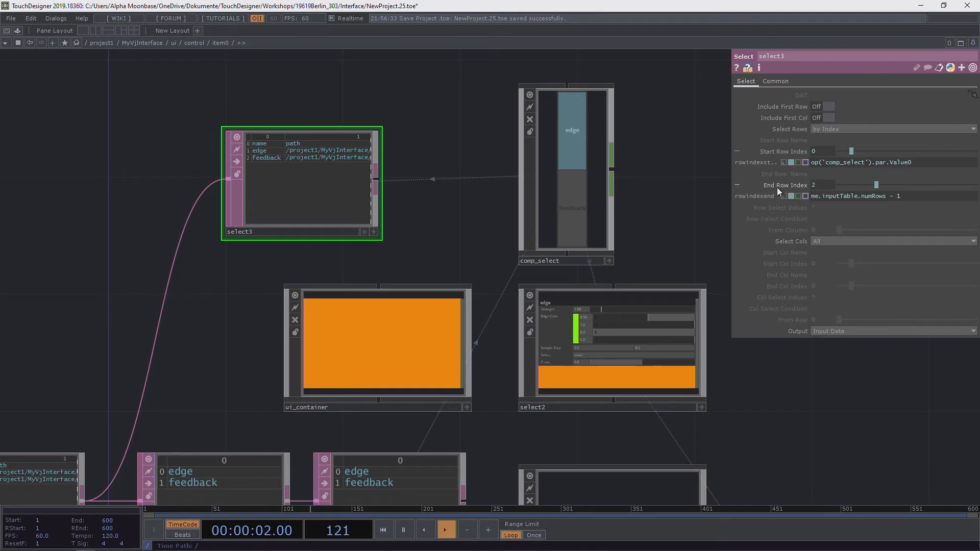
click(880, 162)
key(ctrl+c)
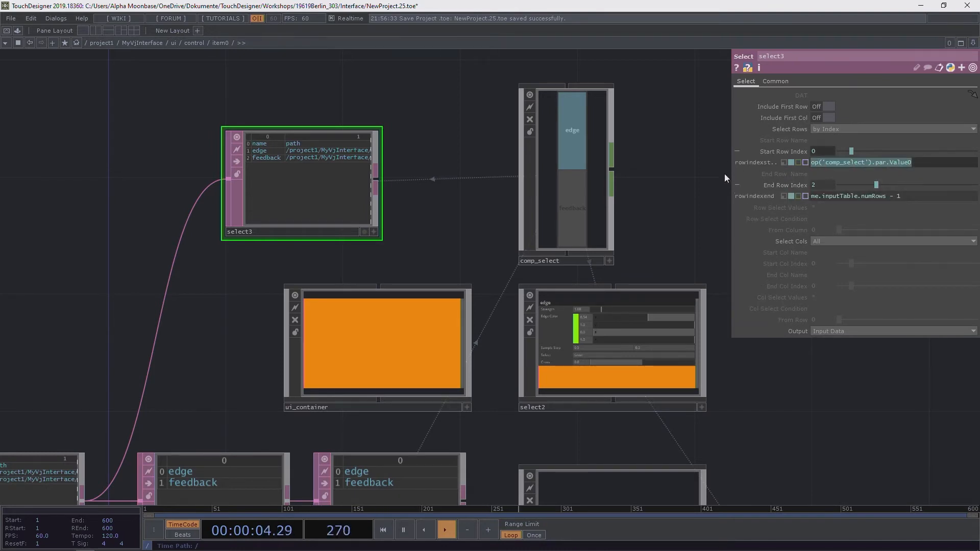
click(929, 196)
key(ctrl+v)
key(Return)
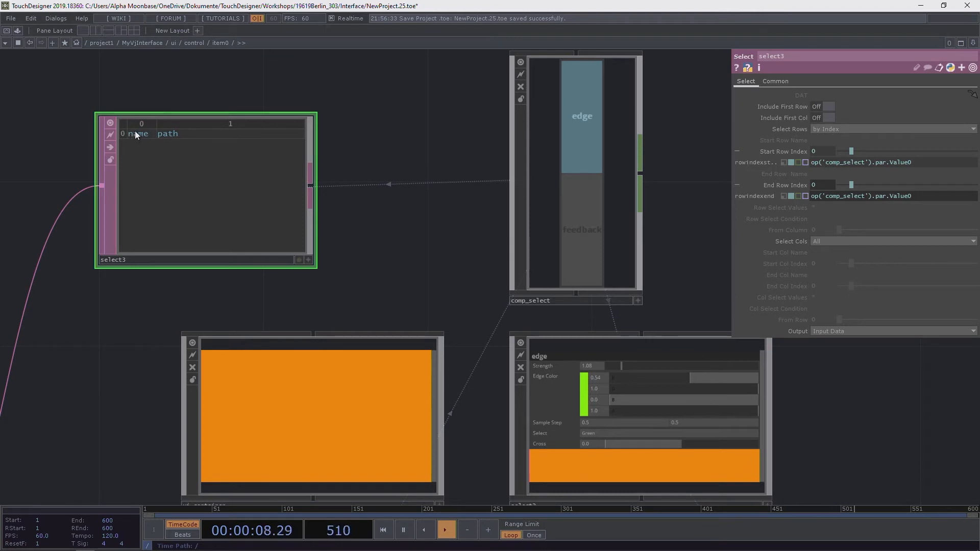
Step: Append + 1 to both the Start Row Index and End Row Index expressions of select3
mouse_move(931, 158)
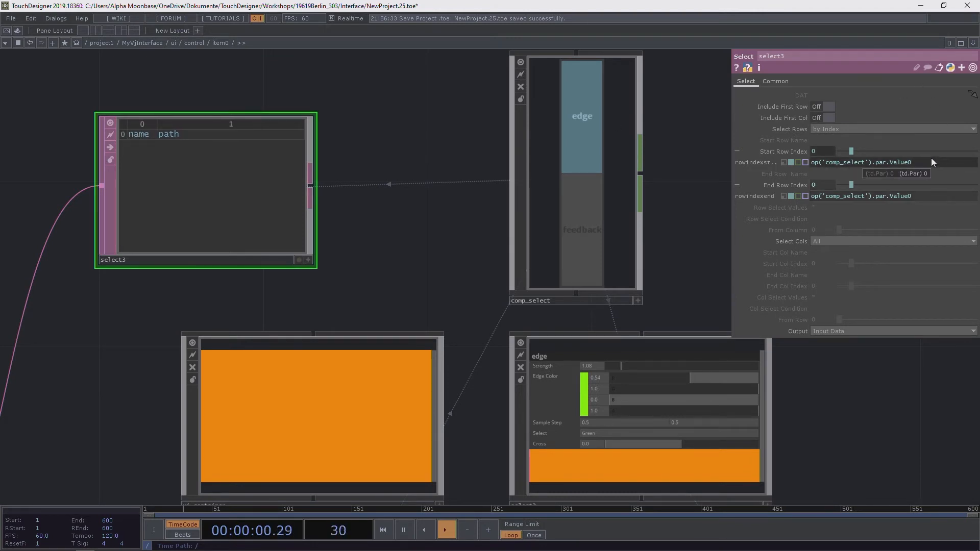
text(1)
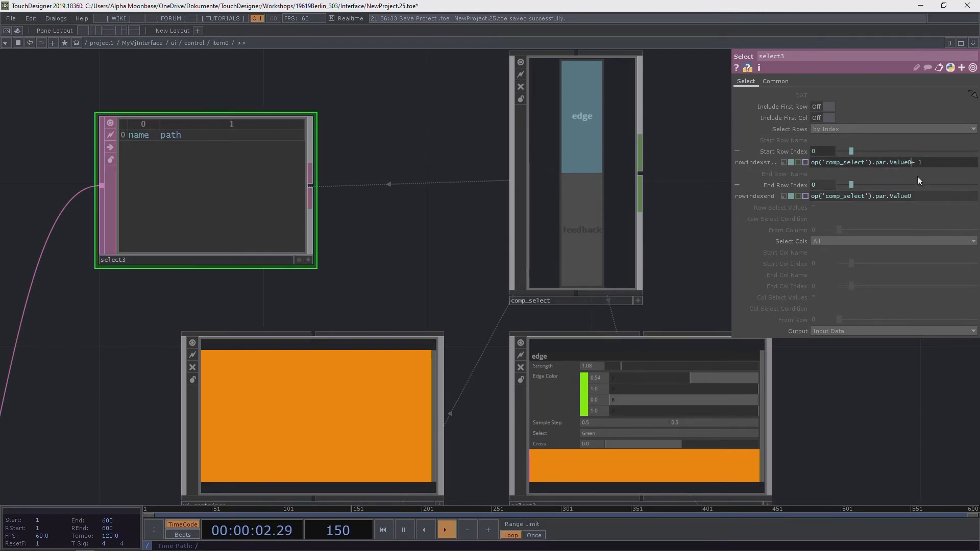
click(924, 196)
text(+ 1)
key(Return)
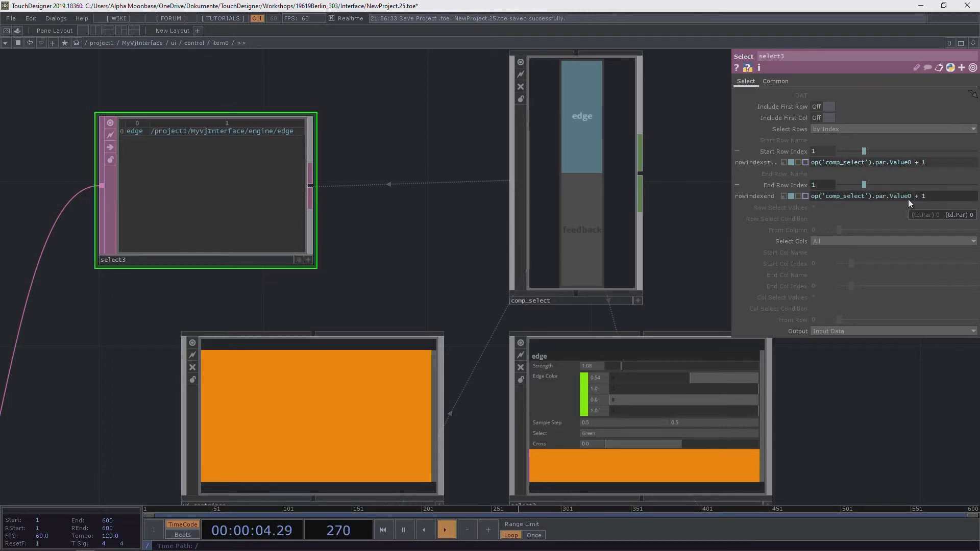
Step: Activate the comp_select widget and switch repeatedly between edge and feedback to check which row select3 outputs, ending on edge
click(637, 303)
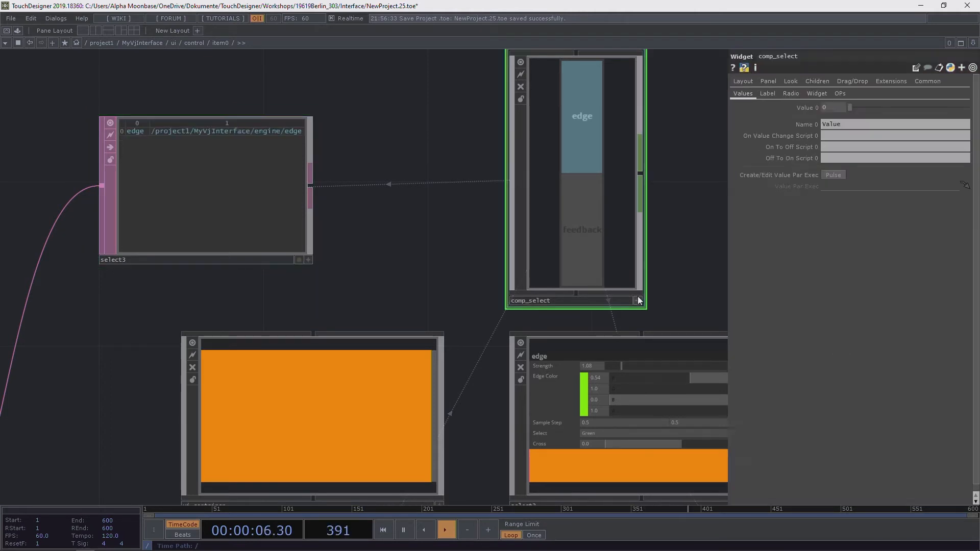
click(638, 301)
click(582, 246)
click(582, 140)
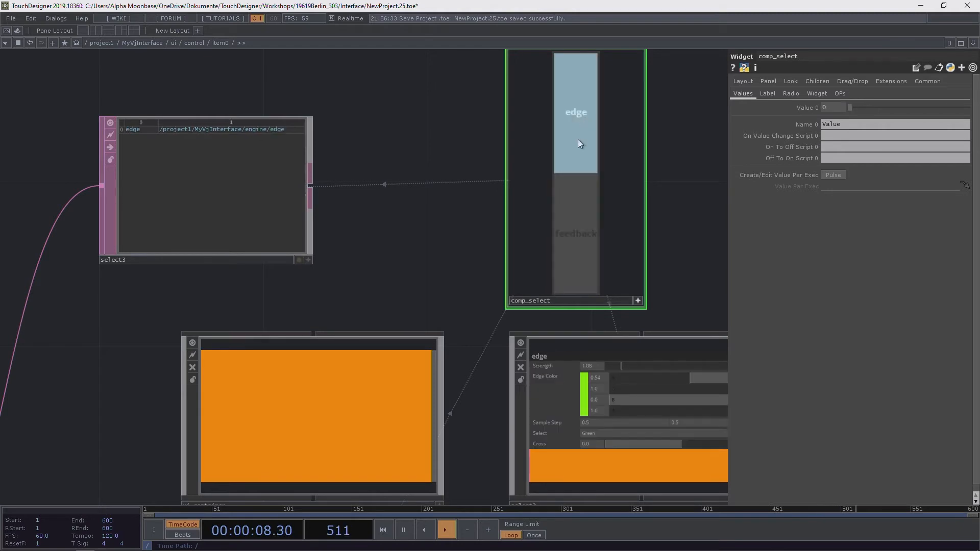
click(574, 187)
click(574, 153)
scroll(252, 105, up, 3)
scroll(481, 191, down, 3)
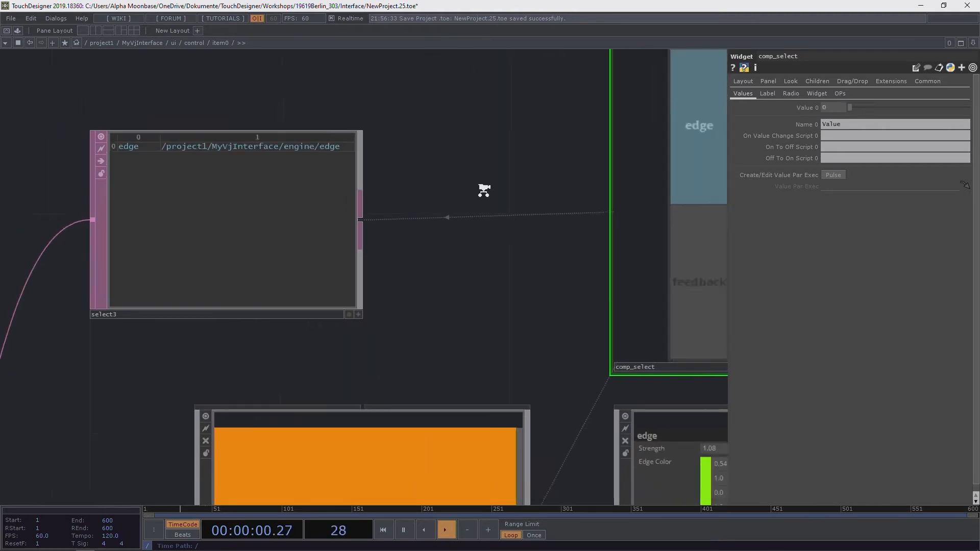
click(639, 248)
click(647, 174)
click(645, 227)
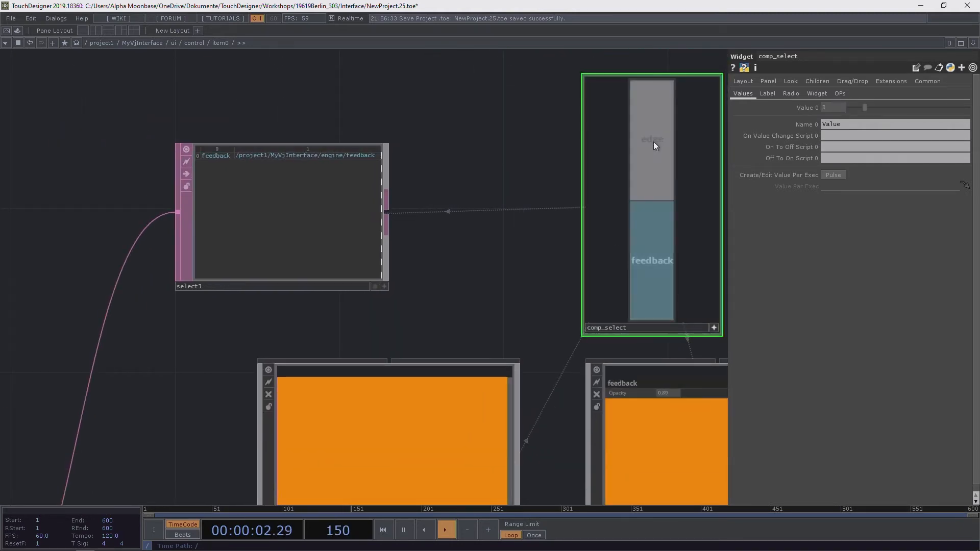
click(652, 142)
click(650, 228)
click(657, 165)
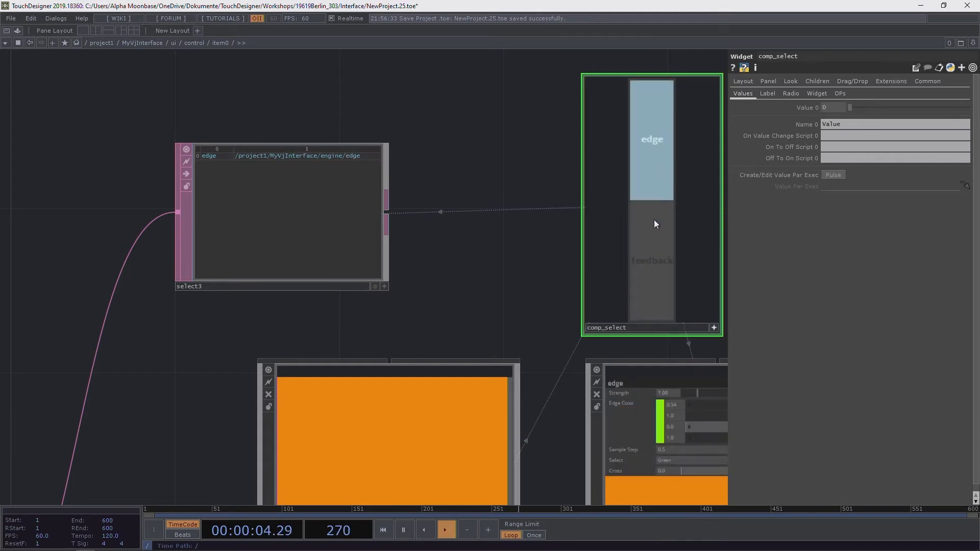
click(654, 219)
click(657, 172)
click(655, 242)
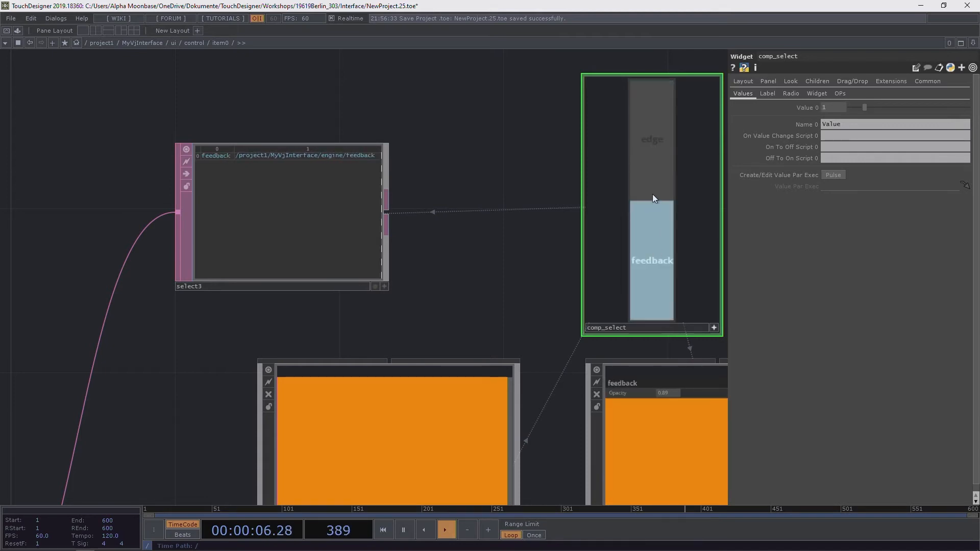
click(652, 189)
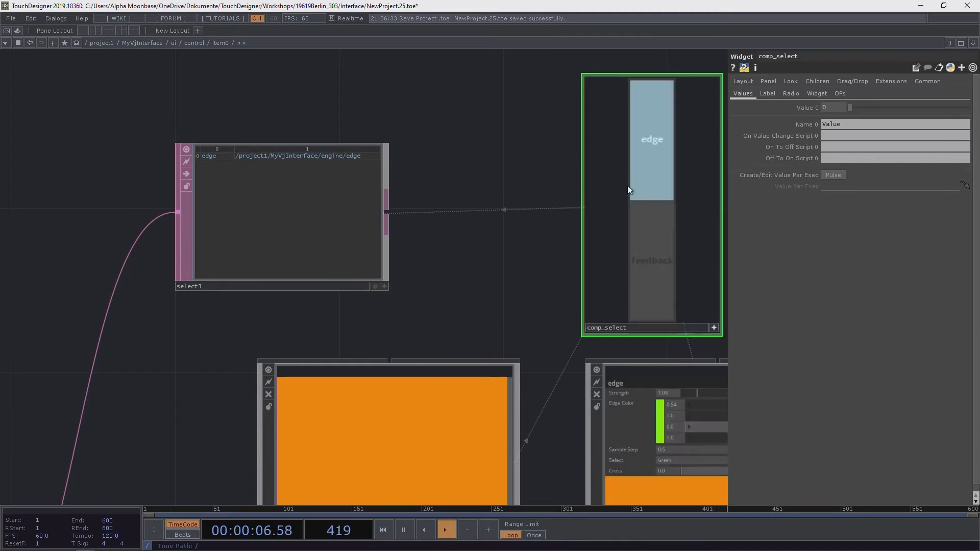
click(627, 228)
click(650, 163)
click(646, 233)
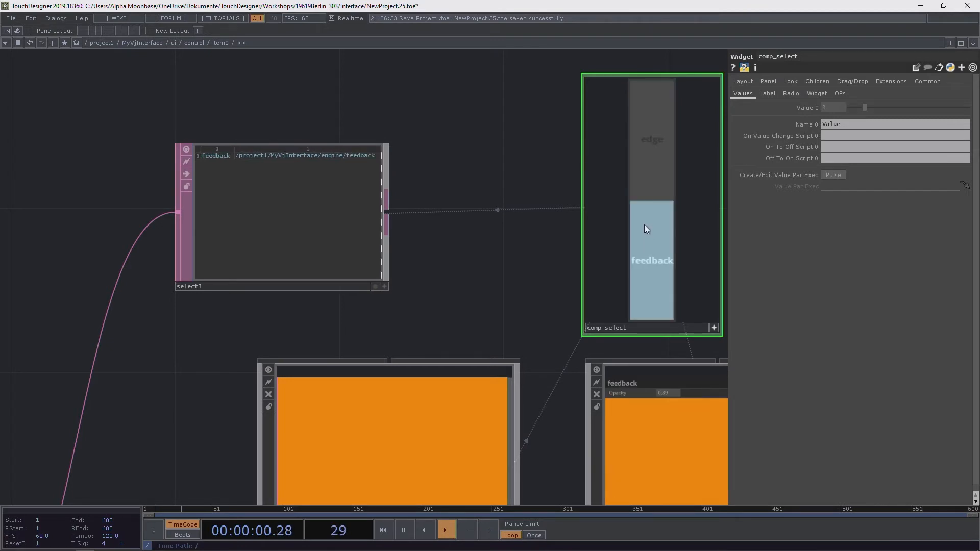
click(648, 183)
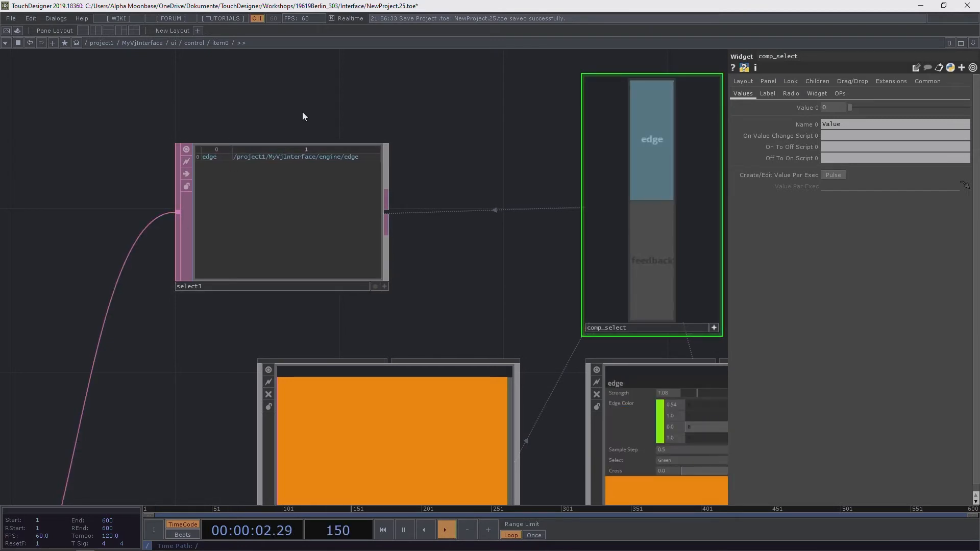
Step: Append a Null DAT to the output of select3 and name it selectOP
drag(363, 96, 249, 100)
drag(137, 218, 2, 195)
click(231, 290)
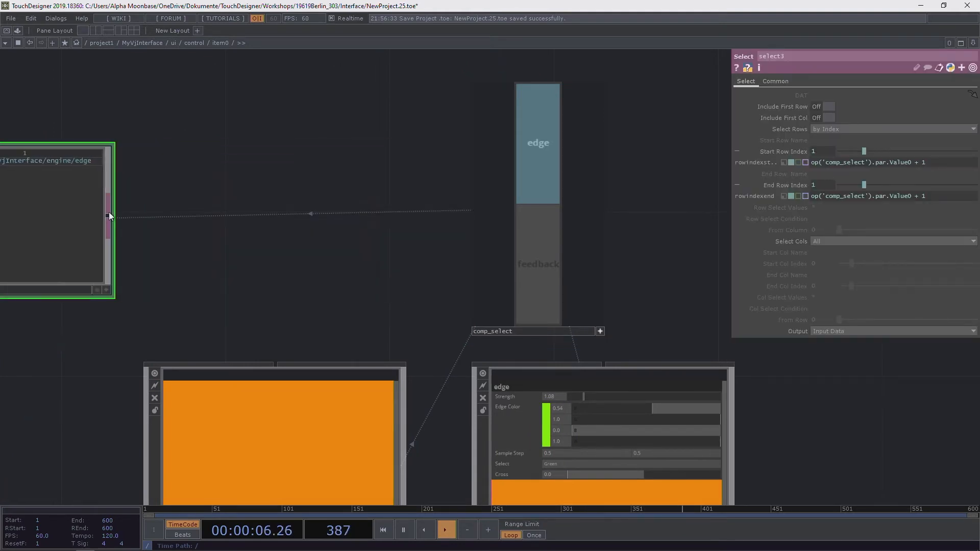
right_click(110, 216)
text(nu)
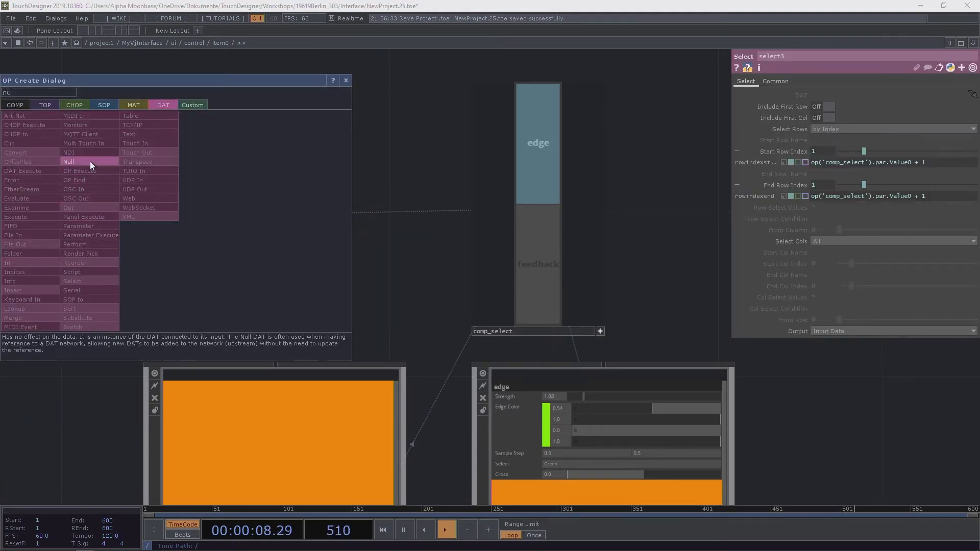
click(90, 161)
click(248, 214)
click(210, 289)
text(sel)
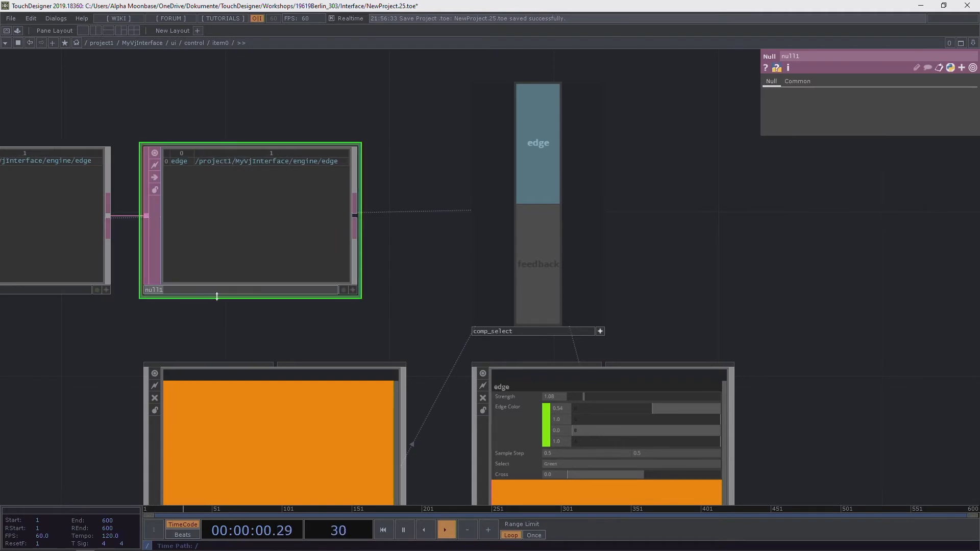
text(ectOP)
key(Return)
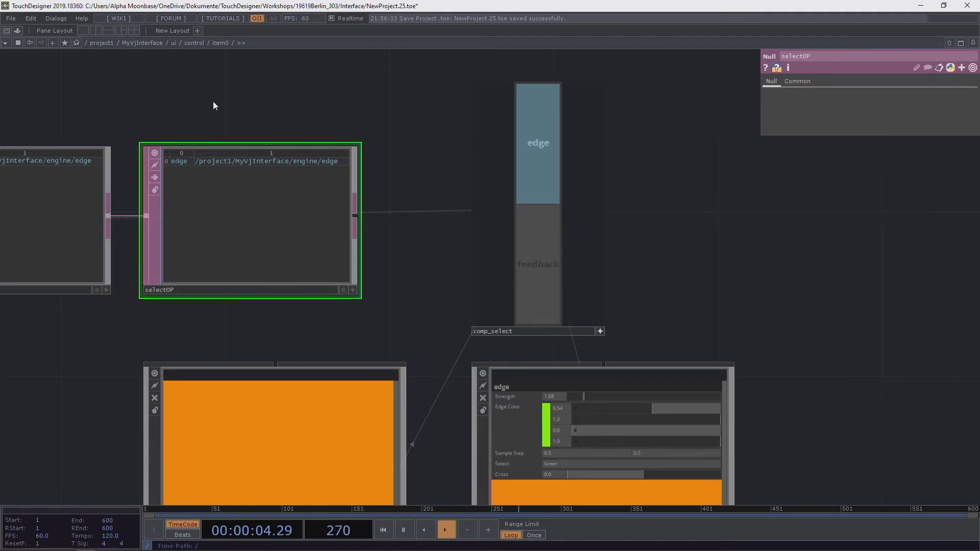
Step: Rename the Null DAT after select3 as selectedOP
drag(262, 120, 388, 127)
scroll(387, 127, down, 3)
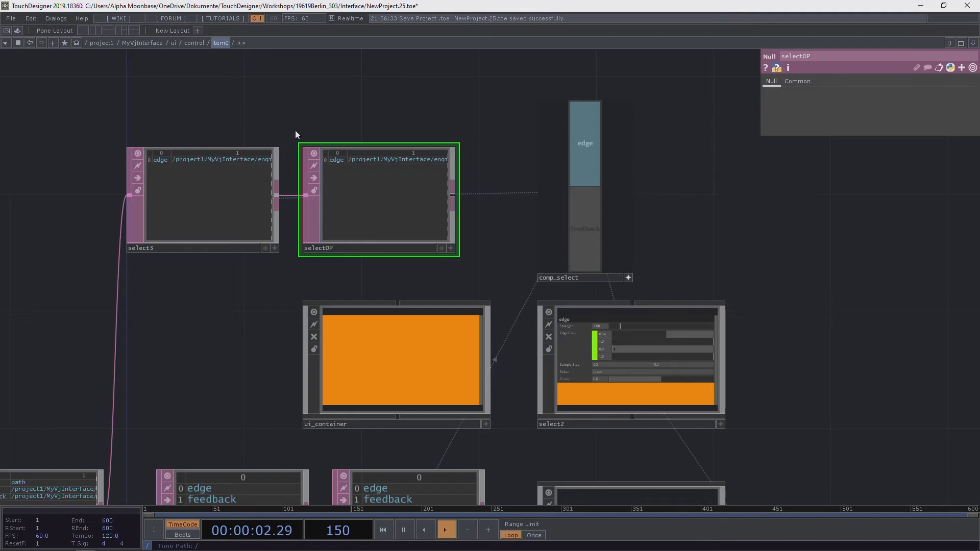
drag(113, 105, 397, 262)
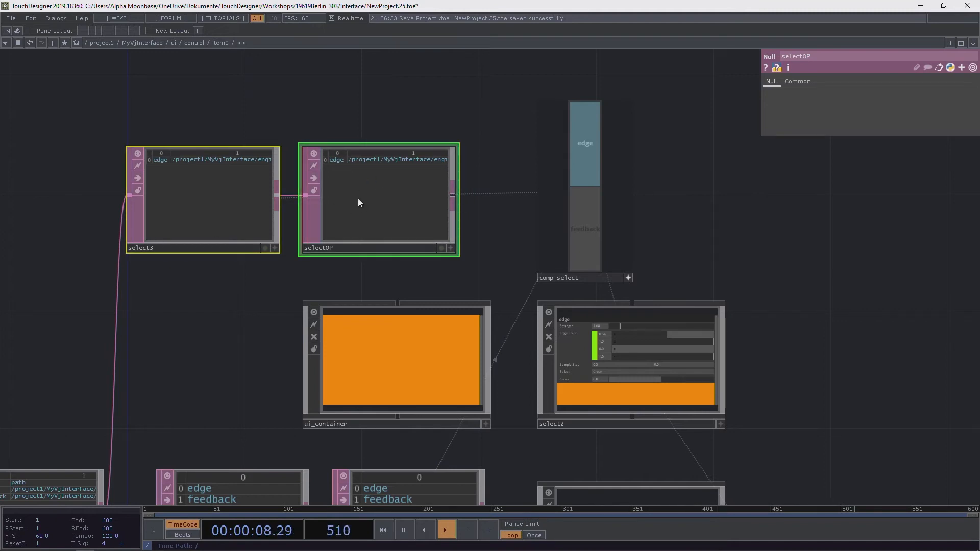
click(323, 250)
text(ed)
key(Return)
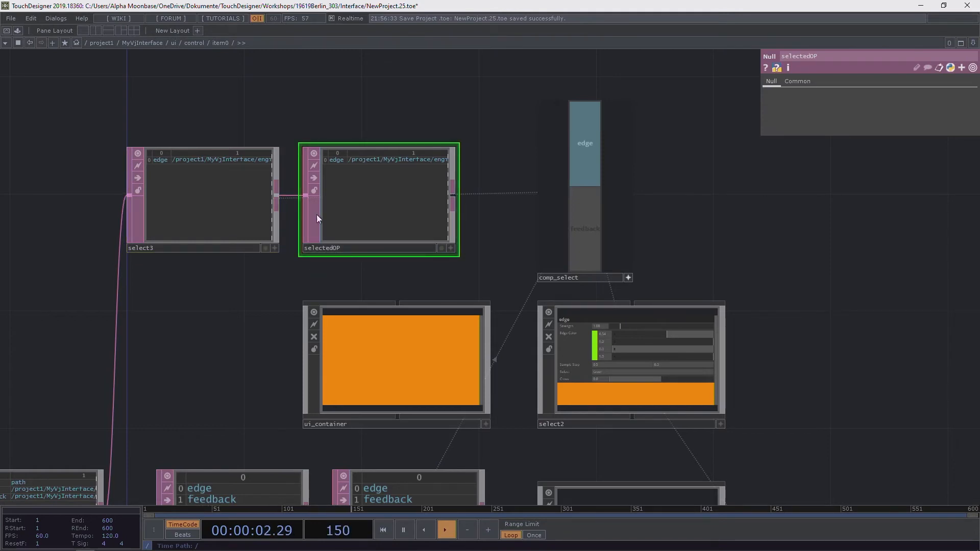
Step: Move select3 and selectedOP out of item0 into the category_master0 network and place them above select1 and ops
drag(66, 105, 499, 263)
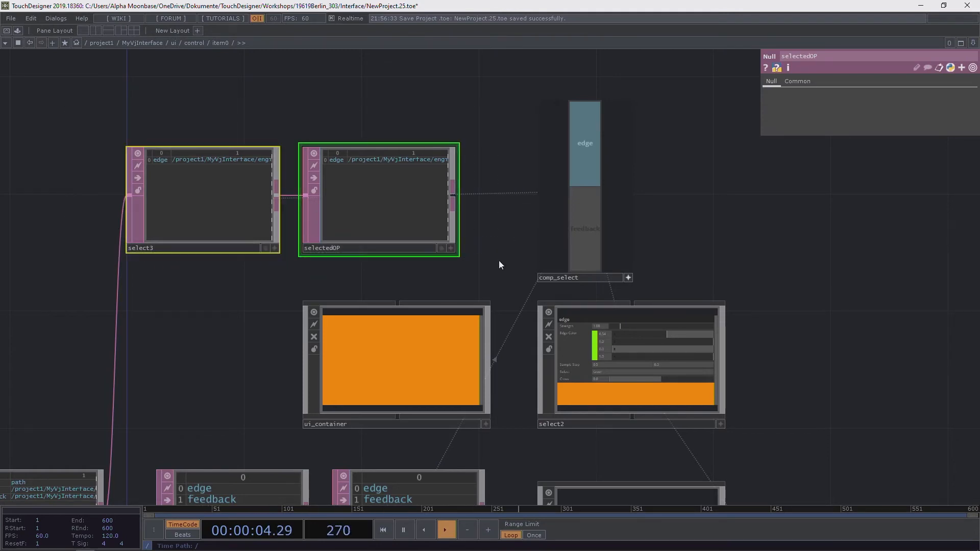
key(Delete)
click(194, 43)
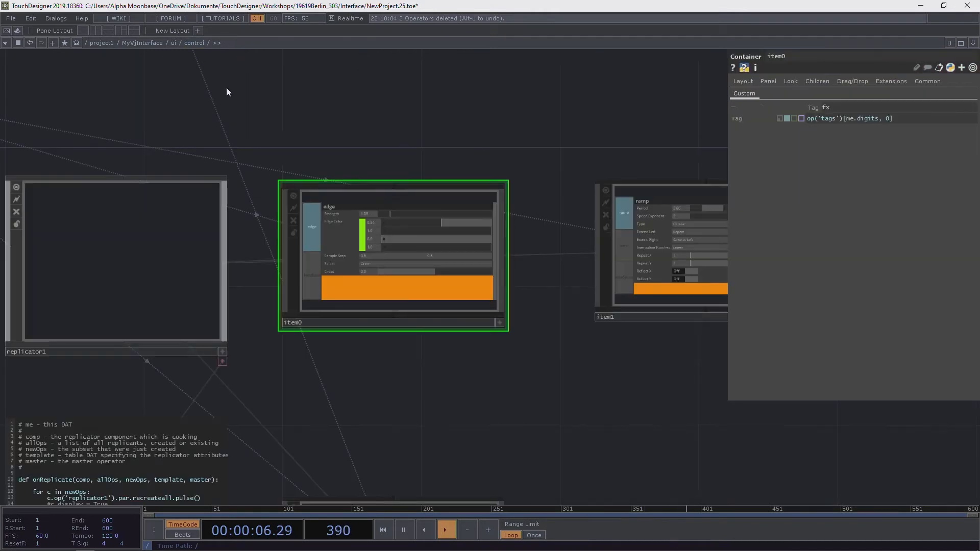
scroll(357, 214, up, 5)
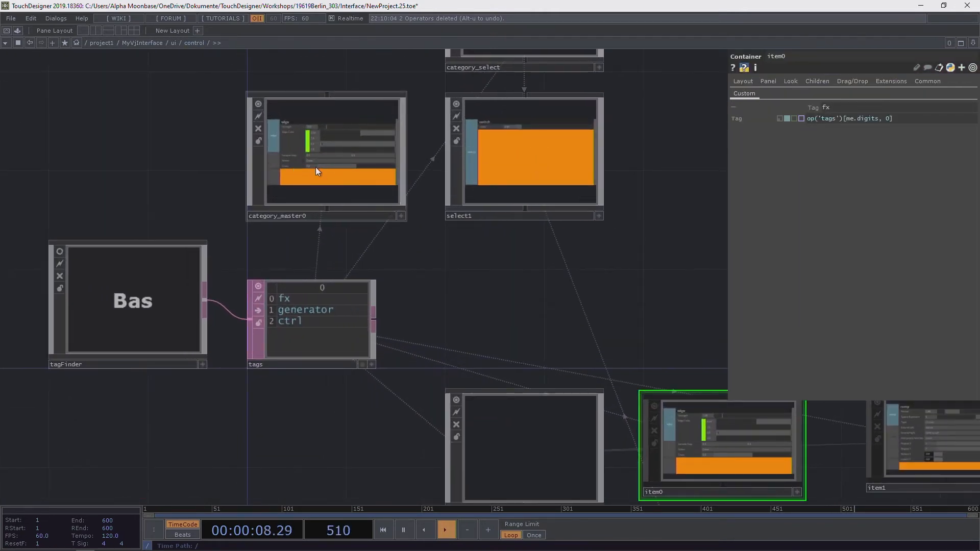
double_click(320, 171)
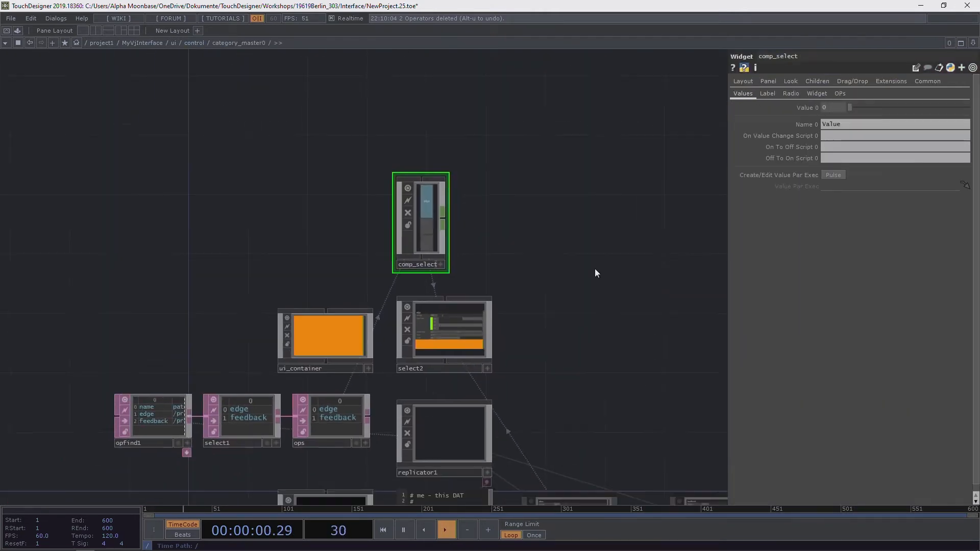
key(ctrl+v)
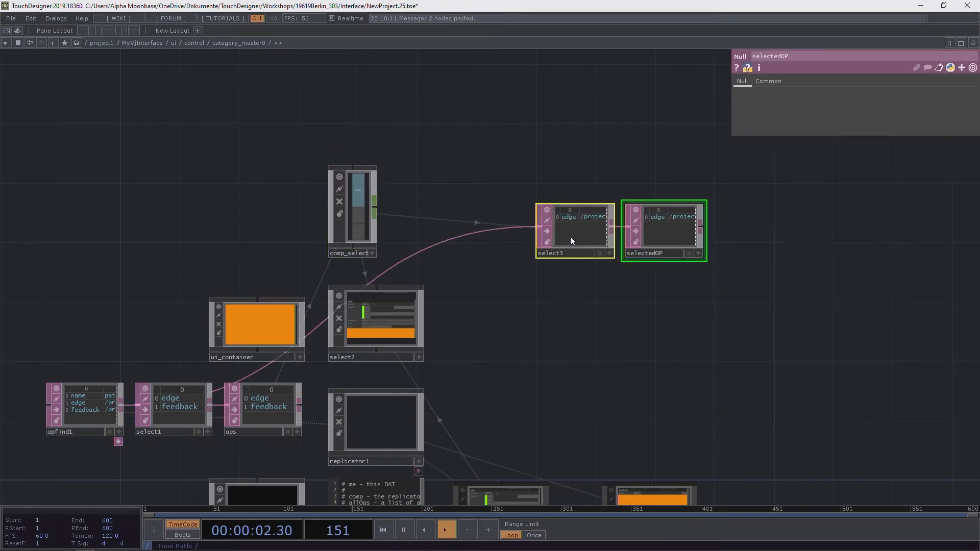
drag(571, 236, 142, 263)
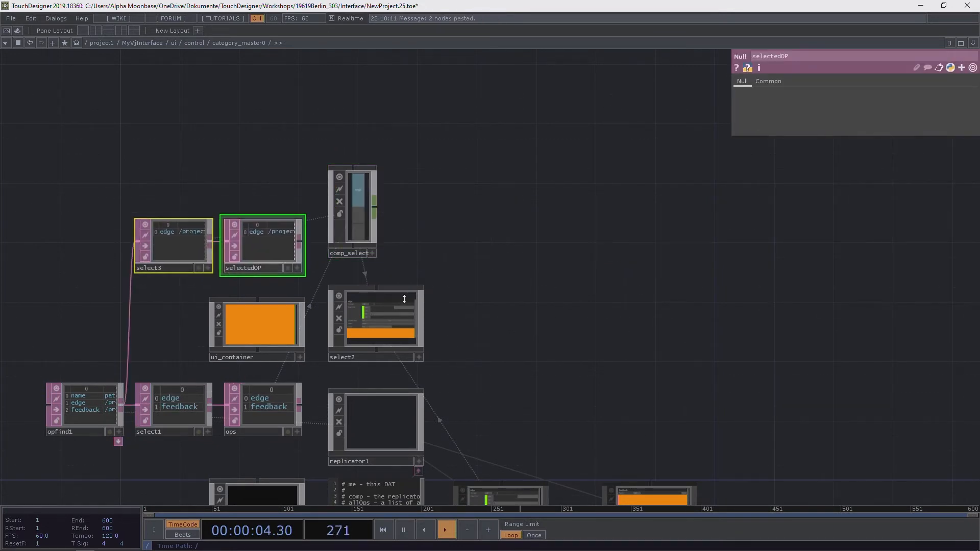
Step: Return to the control network and recreate all replicants of replicator1 from the updated category master
click(194, 43)
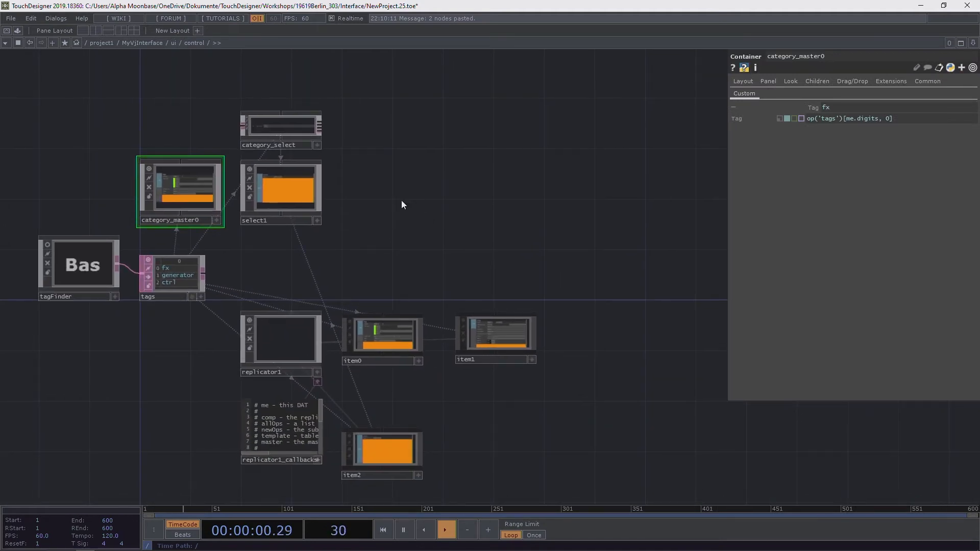
scroll(175, 208, up, 8)
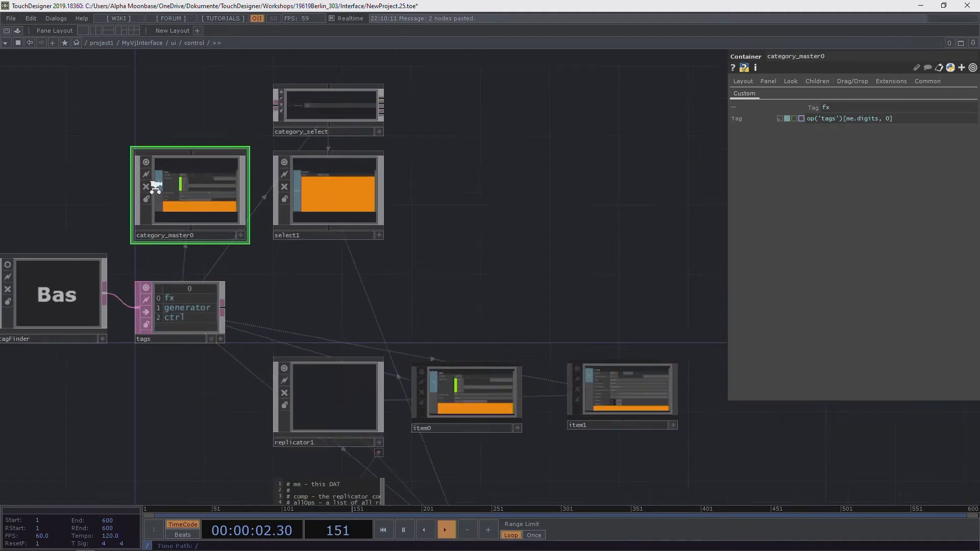
scroll(191, 225, down, 5)
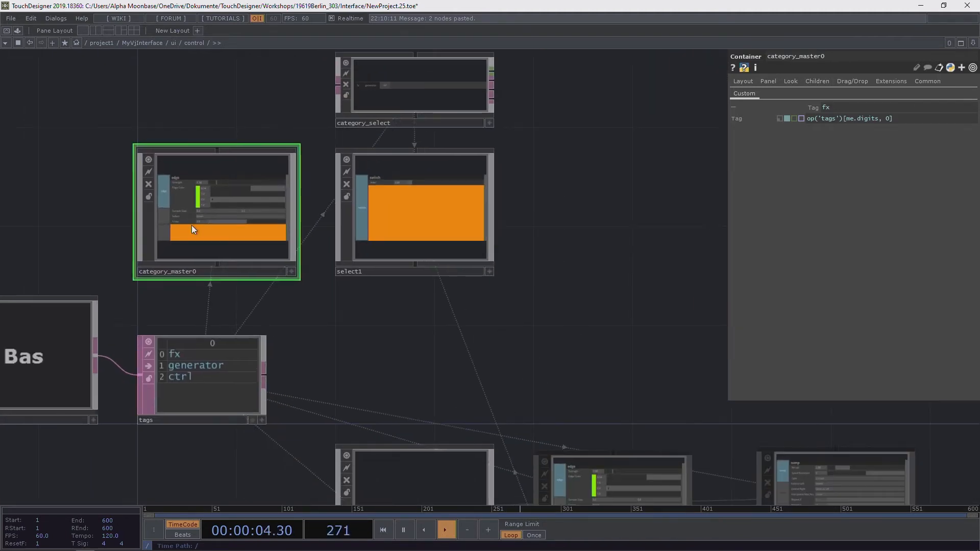
drag(474, 495, 397, 301)
click(335, 259)
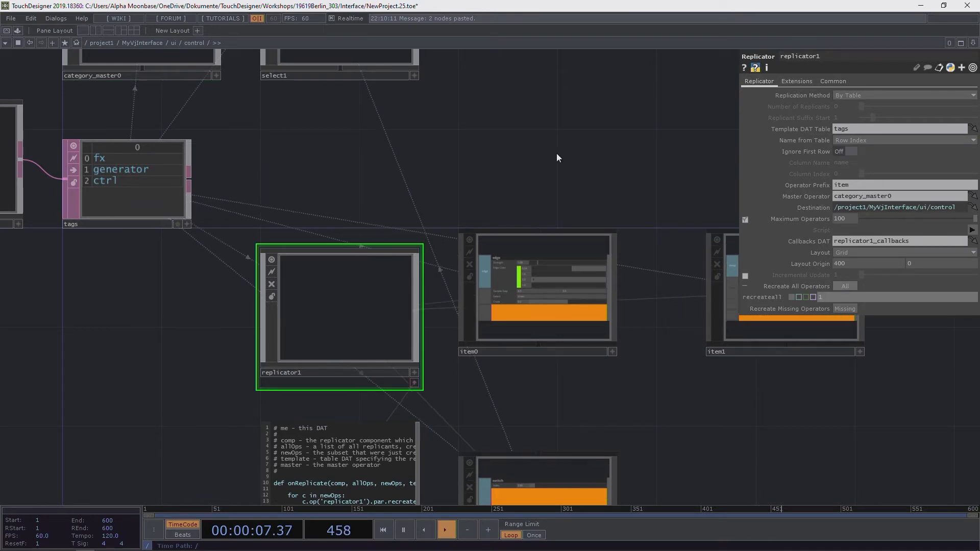
drag(709, 219, 559, 170)
drag(420, 186, 338, 269)
drag(474, 215, 468, 160)
scroll(468, 161, down, 4)
scroll(436, 221, up, 5)
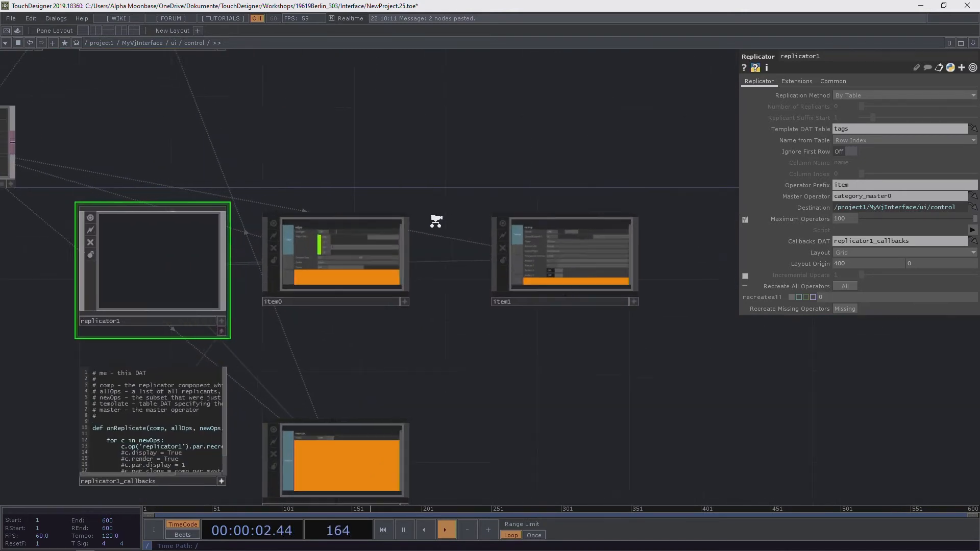
Step: Add a Merge DAT to the control network above item1
click(348, 269)
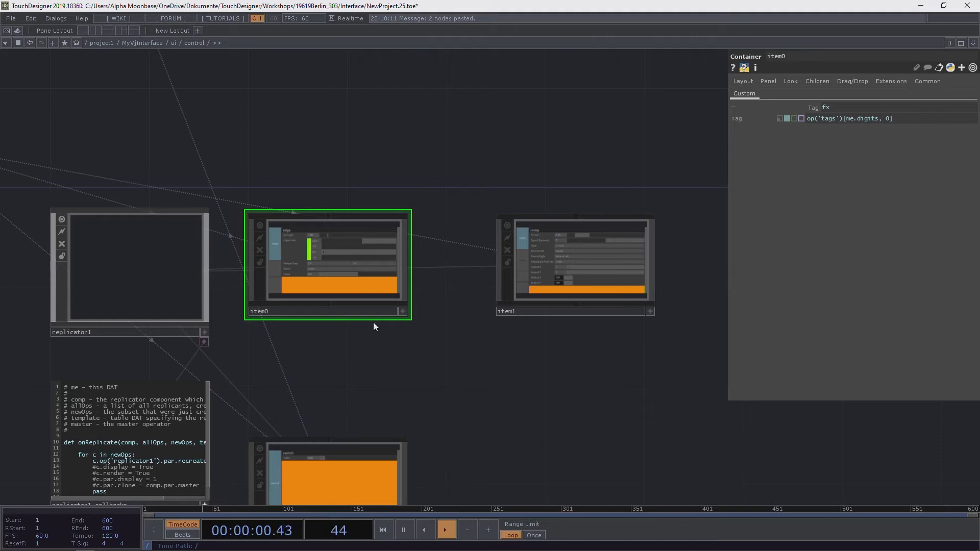
drag(516, 159, 375, 206)
key(Tab)
text(m)
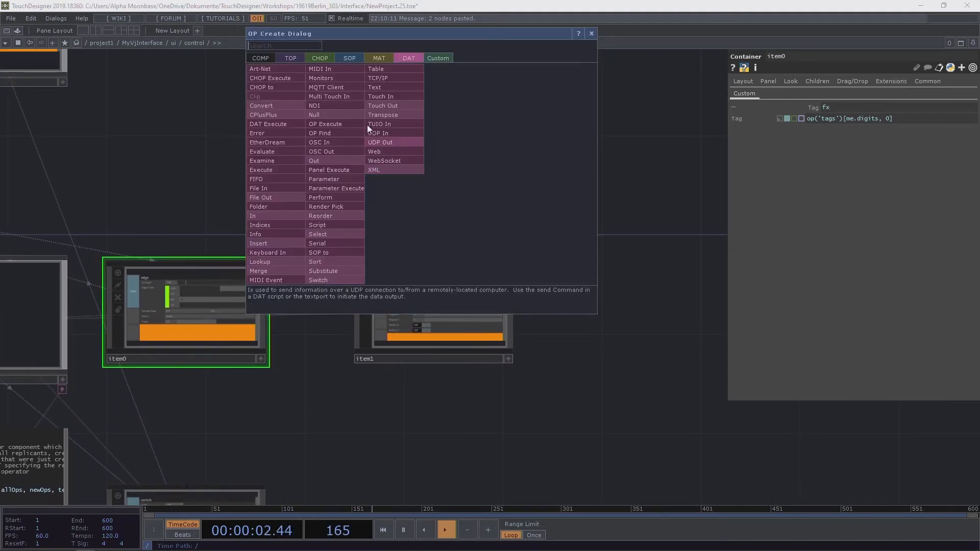
text(erge)
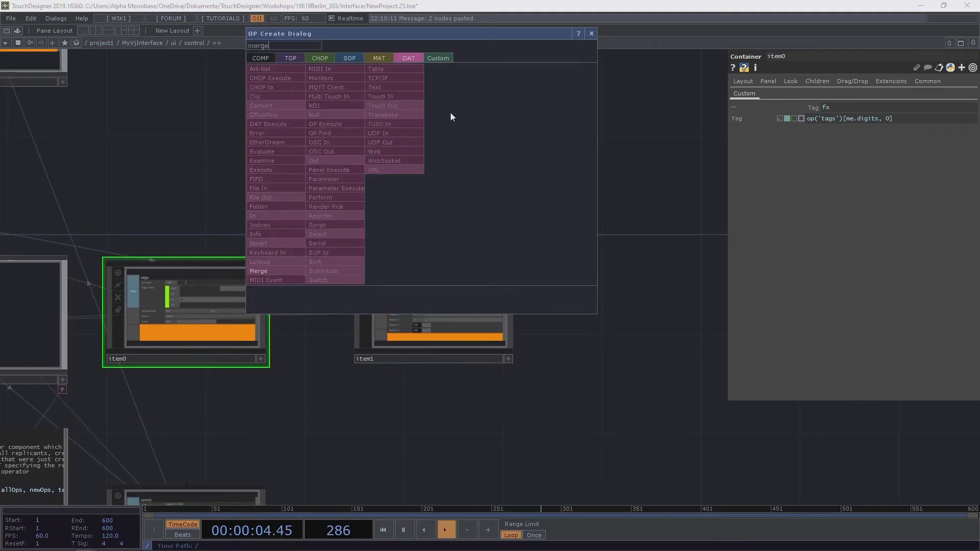
click(272, 273)
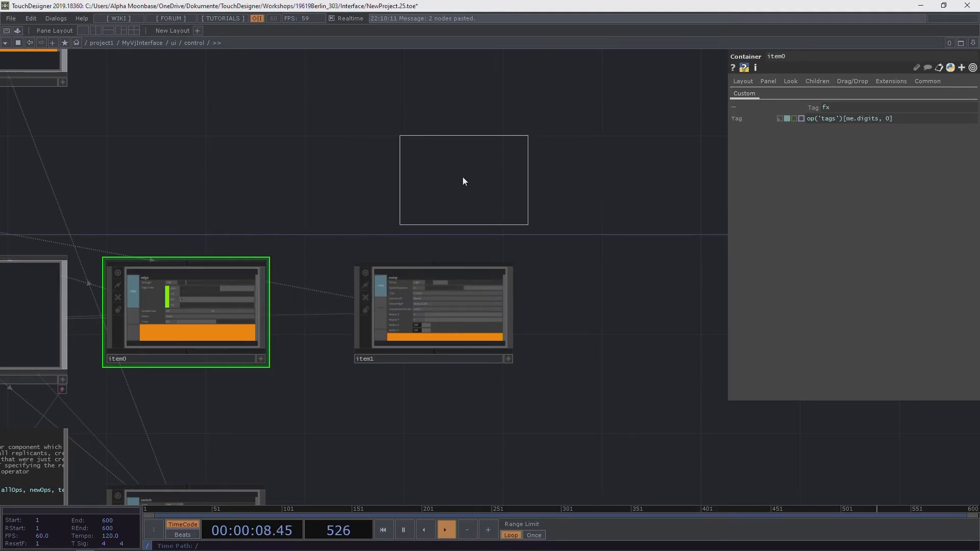
click(442, 167)
Step: Set merge1's DAT source to item0/selectedOP
click(857, 95)
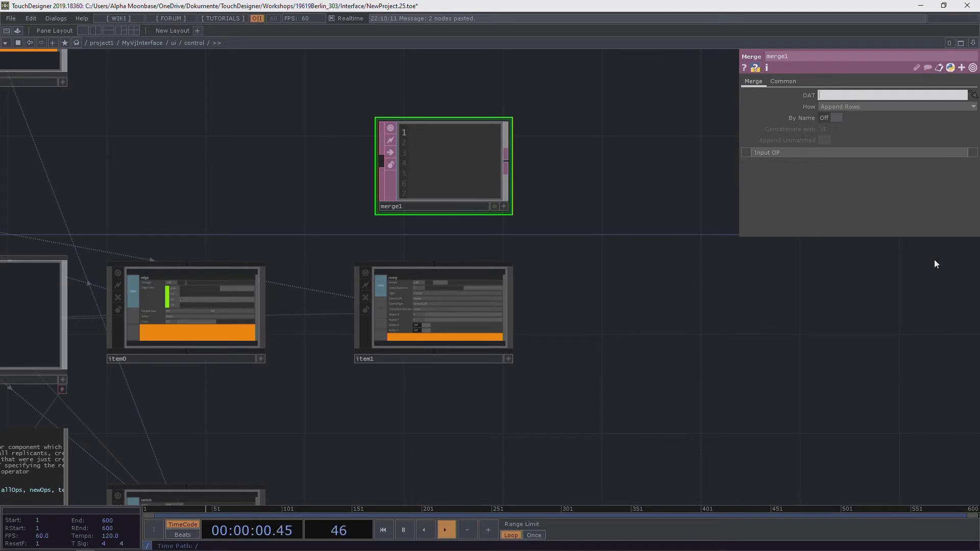
text(item0/selectedOP)
key(Return)
scroll(465, 131, up, 5)
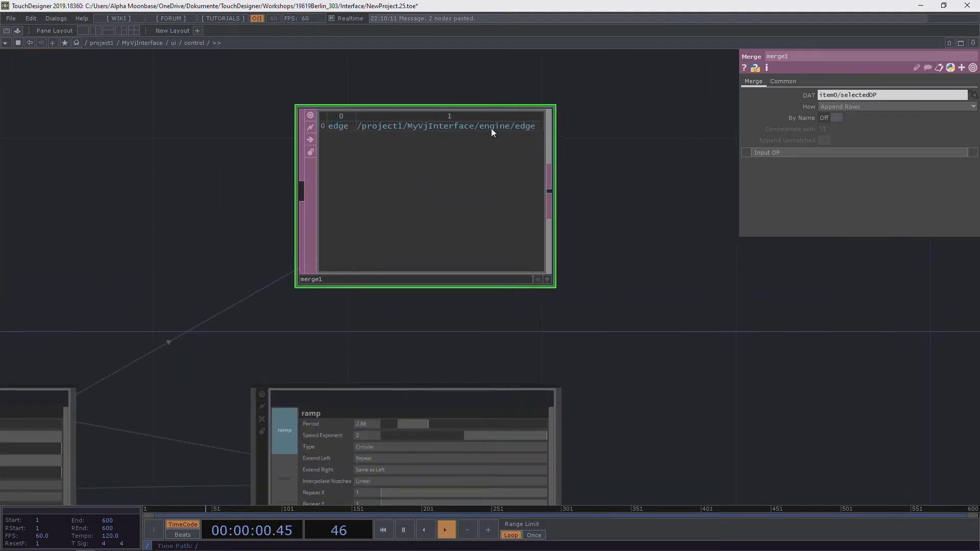
Step: Generalize merge1's DAT source to item*/selectedOP so it collects the output of every item
drag(896, 96, 791, 99)
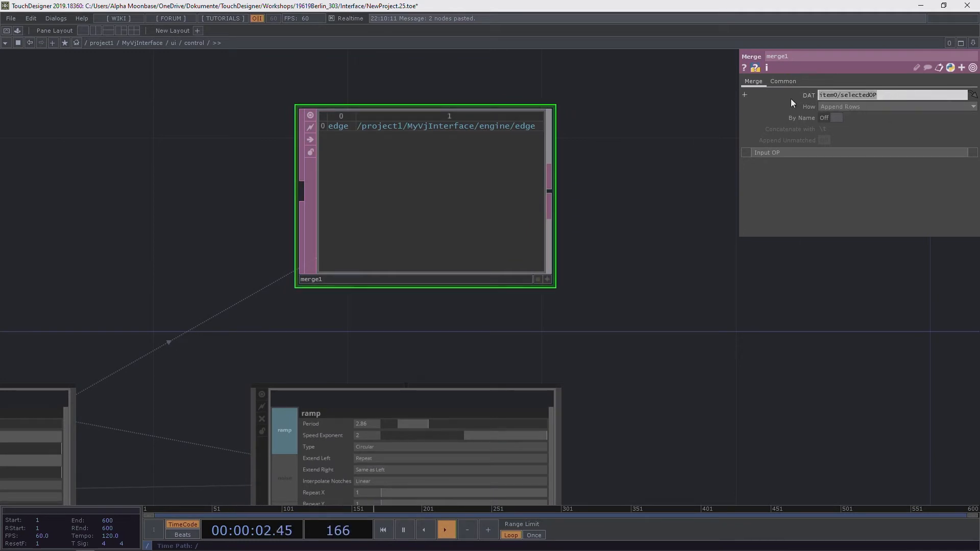
key(Left)
key(Left)
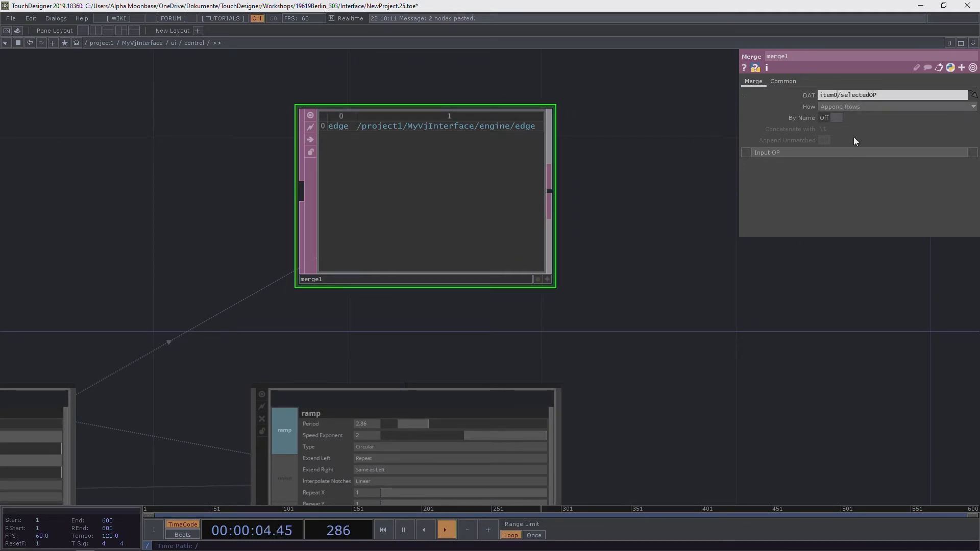
key(BackSpace)
text(1)
key(Return)
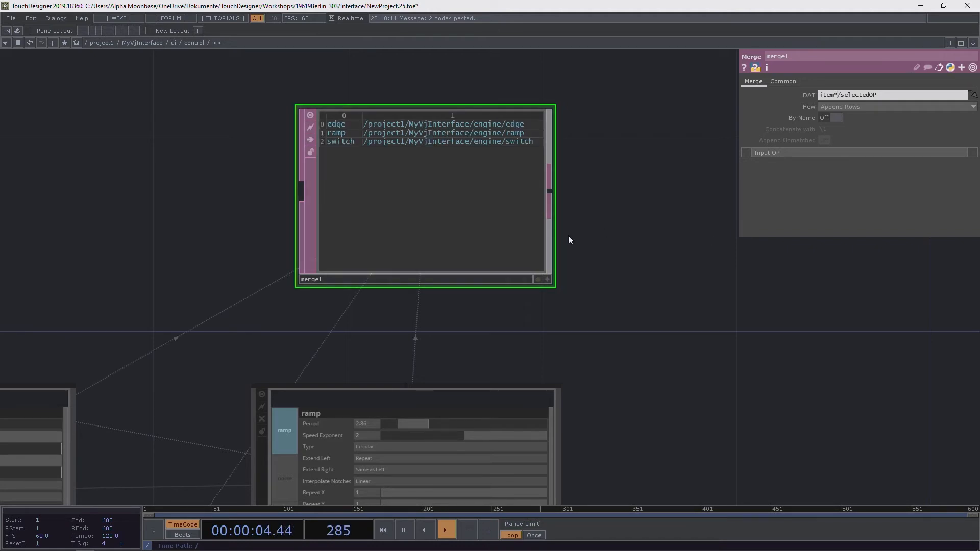
scroll(585, 233, down, 2)
scroll(632, 199, up, 2)
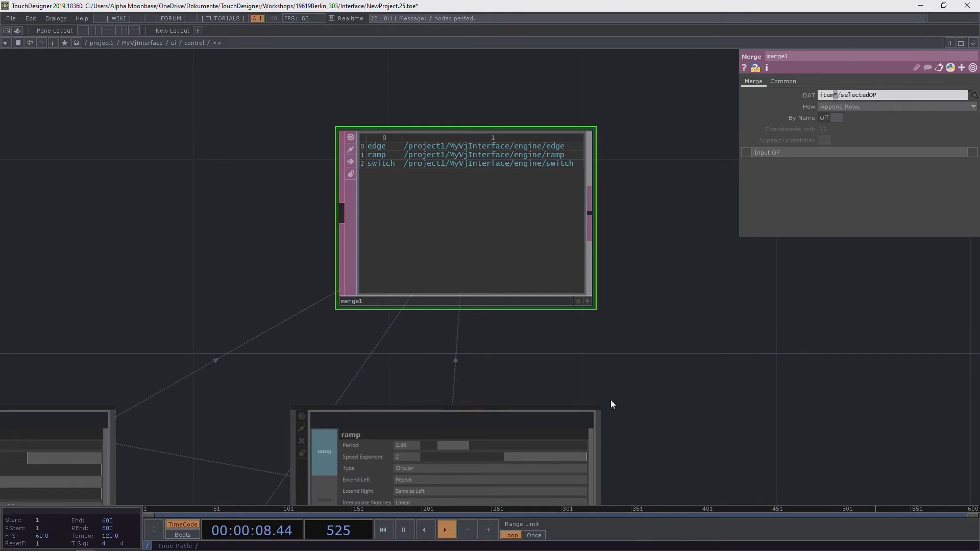
Step: Compare the rows of names and paths in merge1 with the replicated item containers that feed it
drag(614, 396, 685, 303)
scroll(666, 310, down, 3)
drag(386, 422, 357, 274)
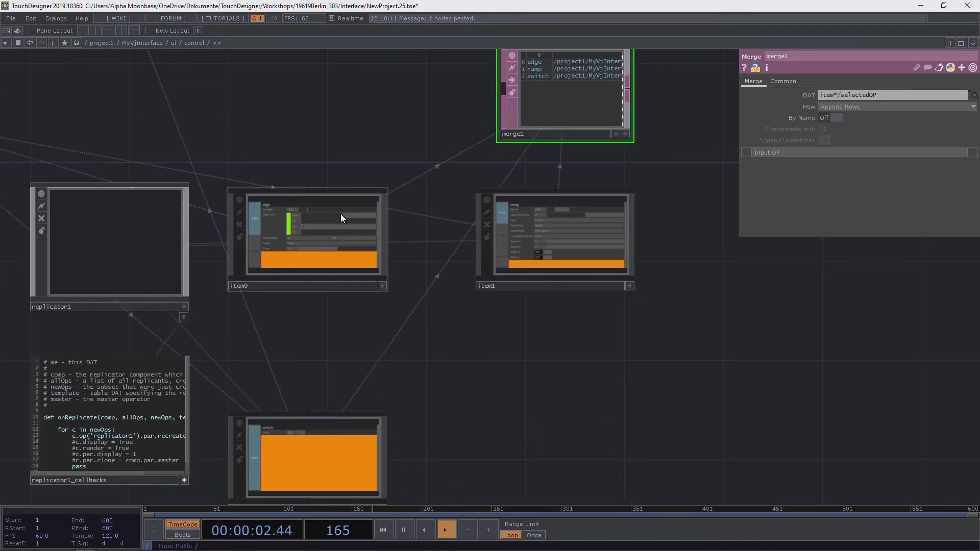
drag(523, 355, 459, 368)
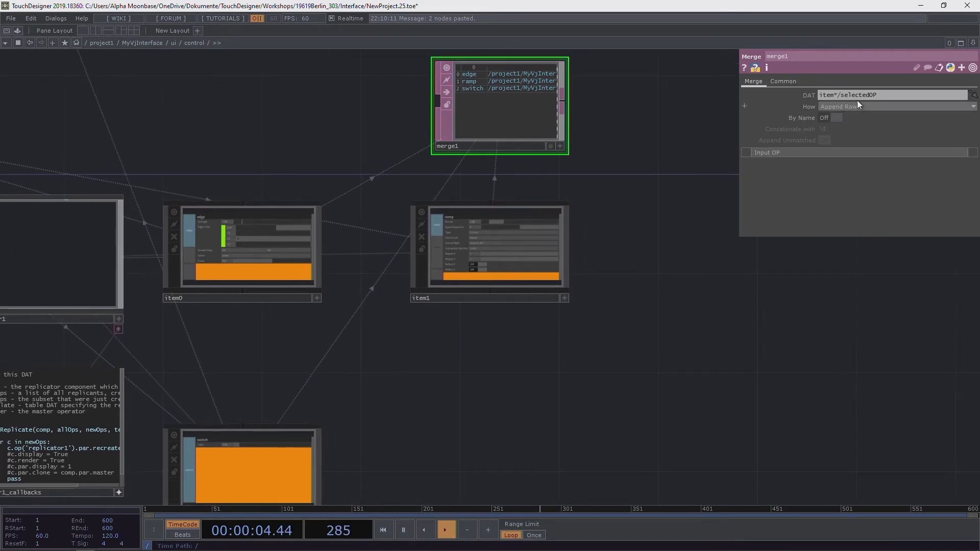
scroll(589, 92, up, 5)
drag(587, 110, 558, 221)
scroll(339, 139, up, 3)
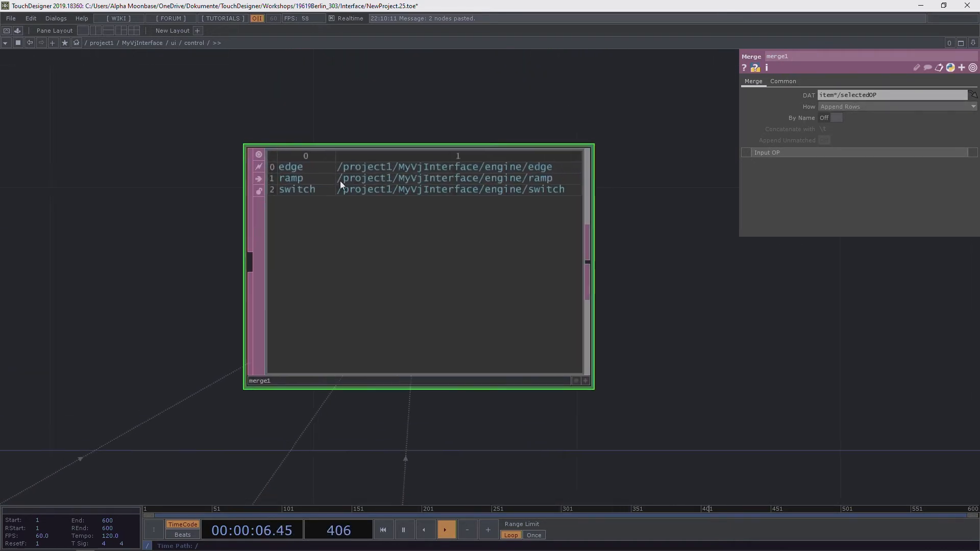
scroll(340, 181, up, 1)
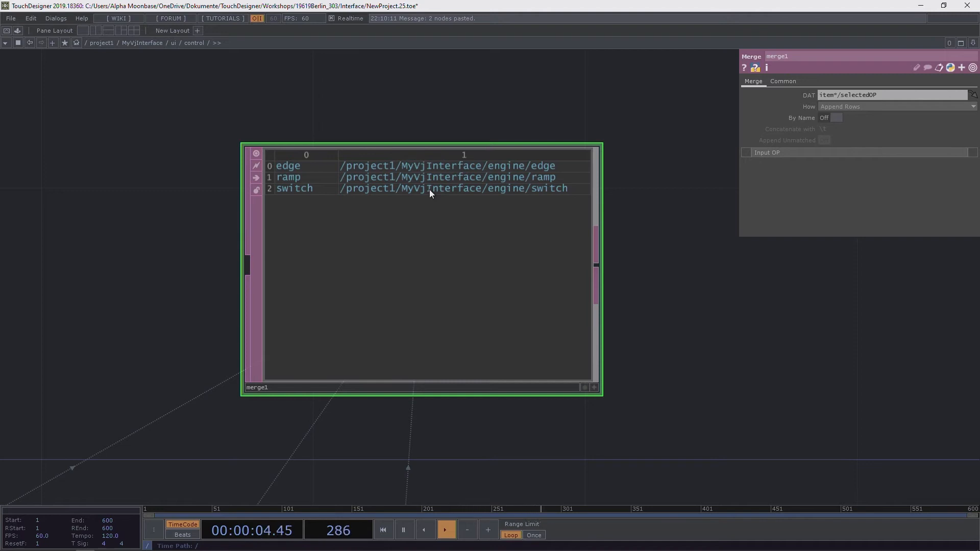
scroll(254, 333, down, 5)
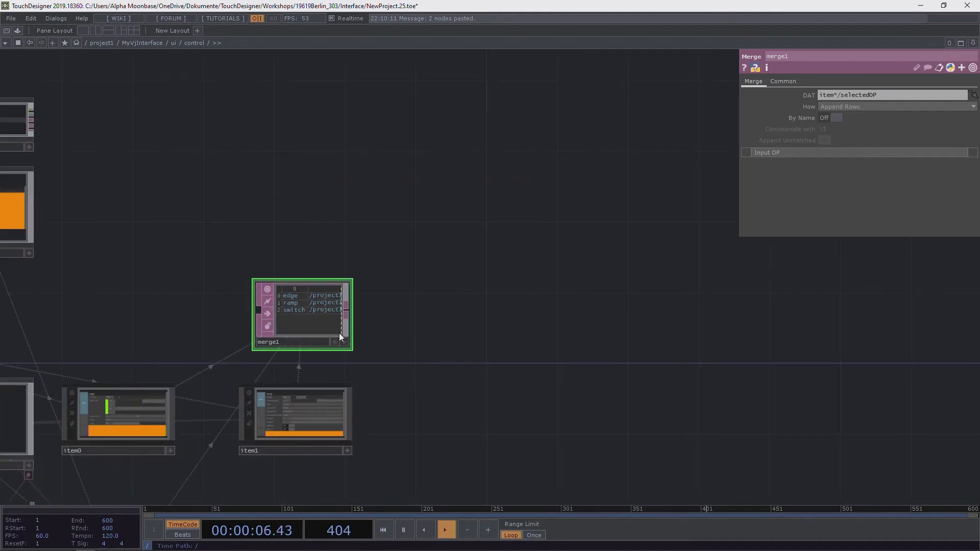
drag(409, 341, 470, 200)
scroll(237, 247, up, 3)
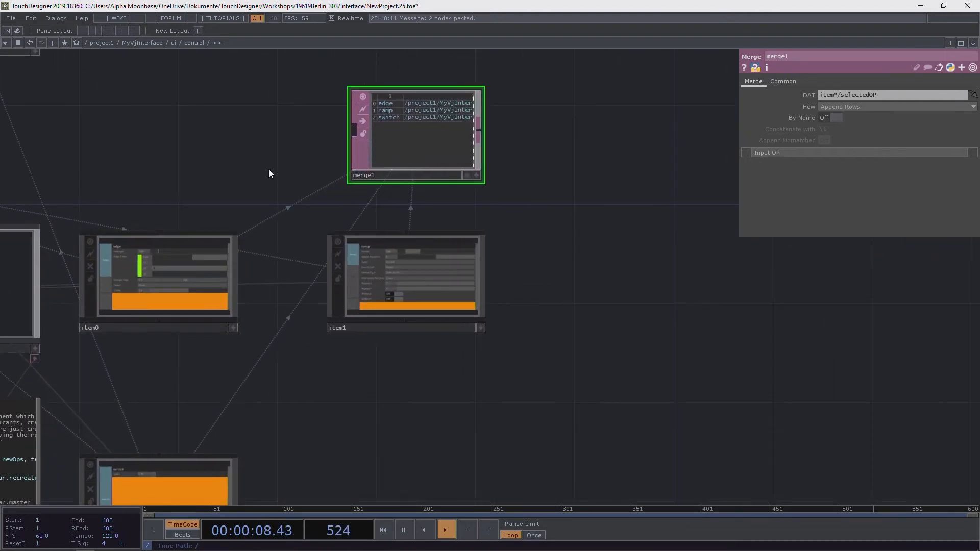
Step: Move merge1 directly above item0 in the control network
drag(169, 139, 488, 147)
drag(672, 149, 442, 145)
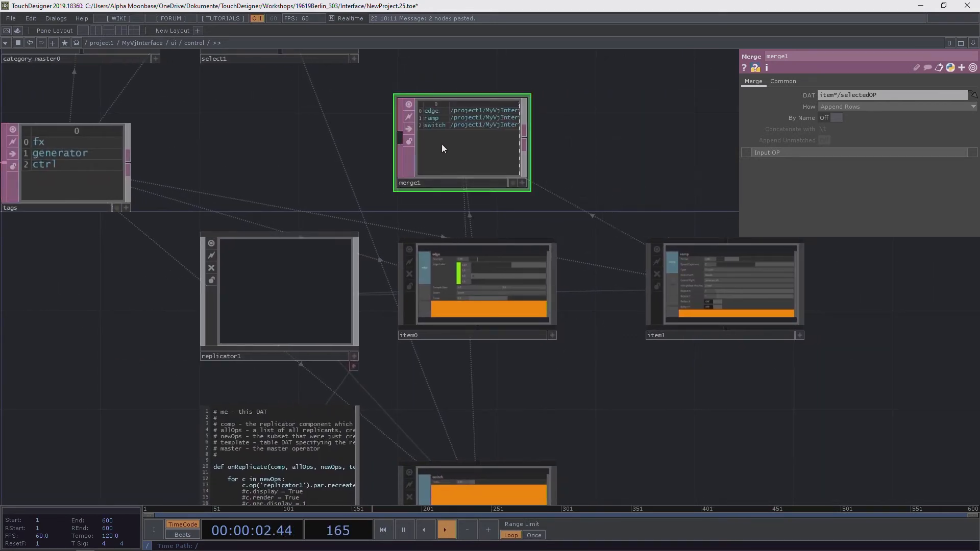
drag(602, 178, 588, 157)
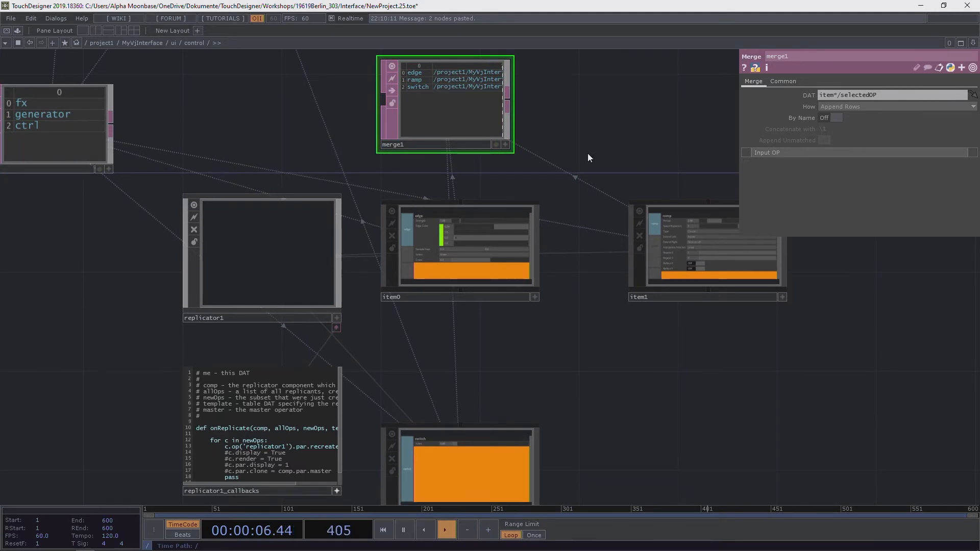
Step: Inside item0, activate comp_select, switch repeatedly between edge and feedback ending on feedback, and deactivate the widget
click(477, 236)
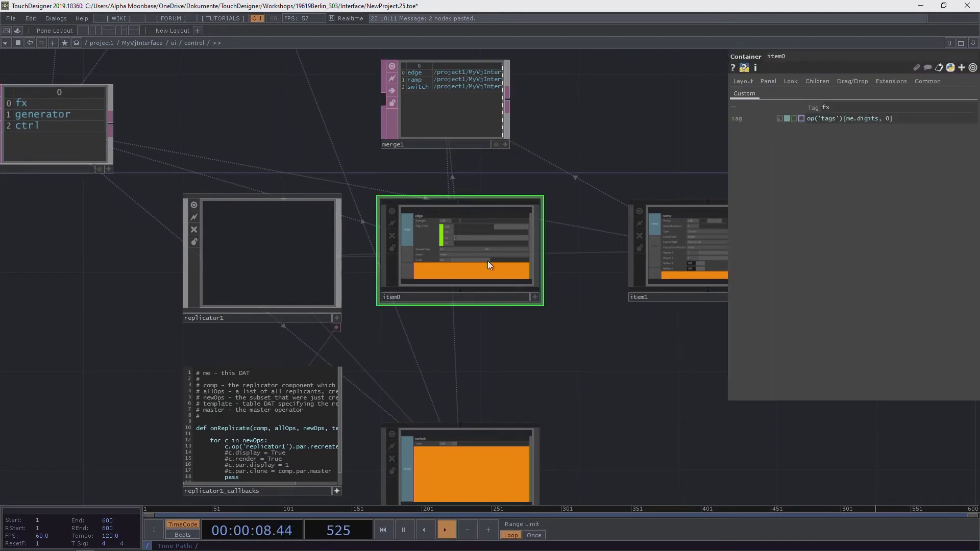
double_click(488, 261)
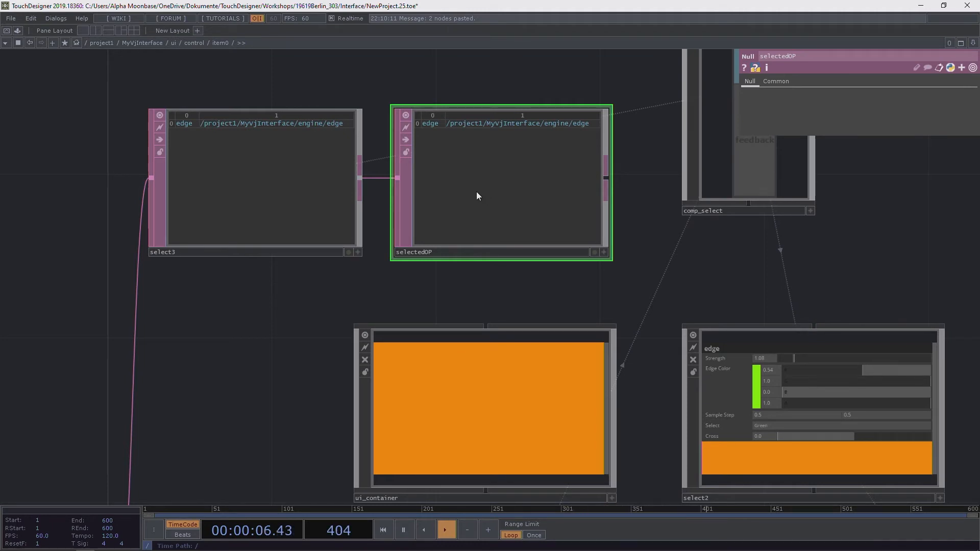
scroll(476, 191, down, 3)
click(698, 220)
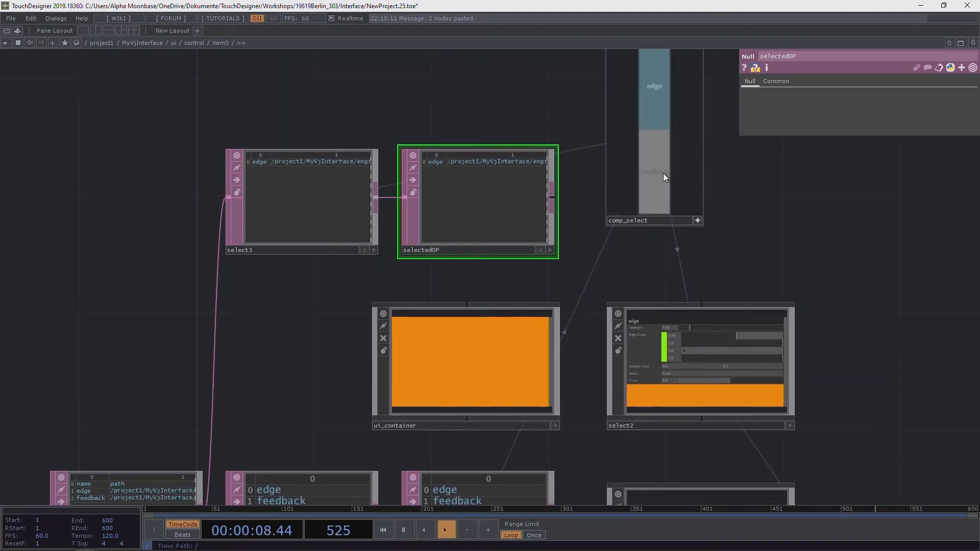
click(662, 173)
click(639, 91)
click(638, 145)
click(648, 101)
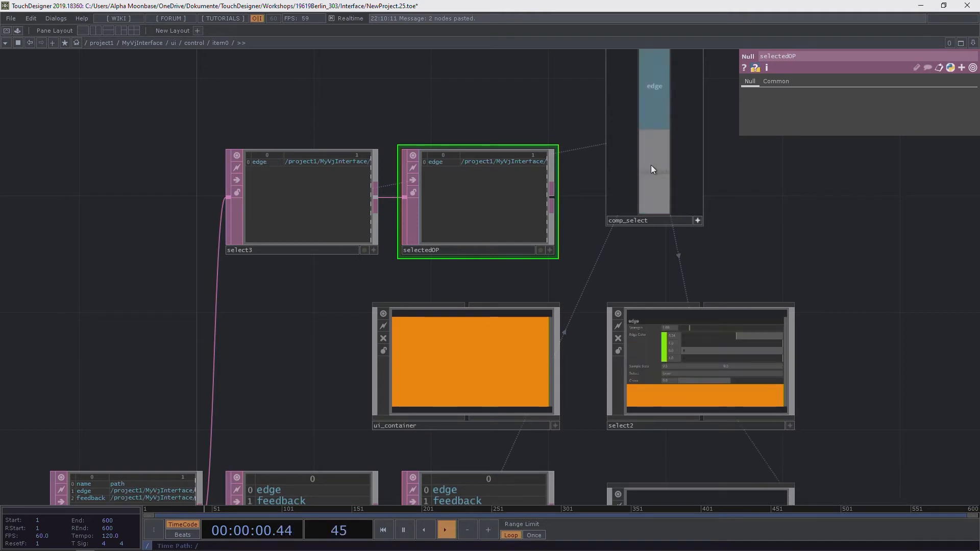
click(651, 164)
click(654, 104)
click(654, 153)
click(657, 109)
click(660, 146)
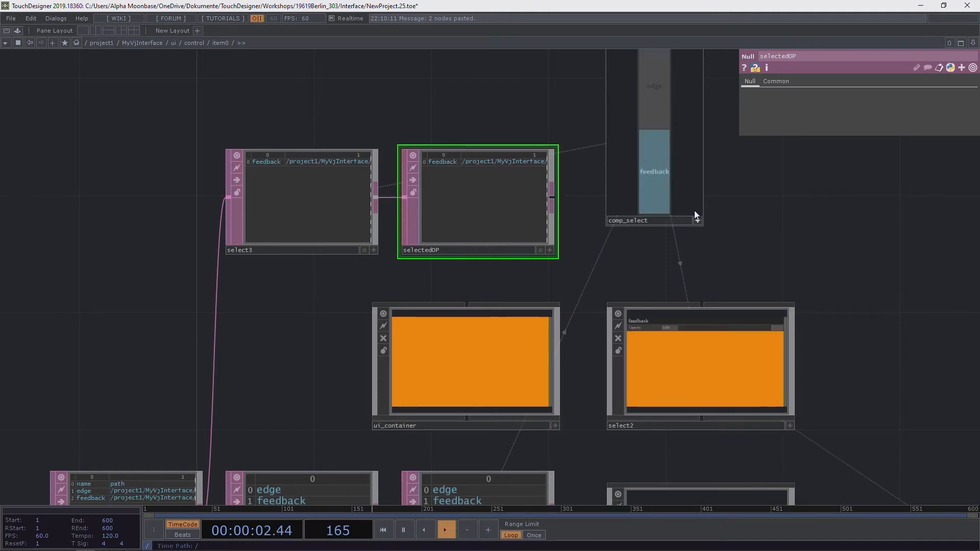
click(697, 220)
drag(734, 258, 722, 259)
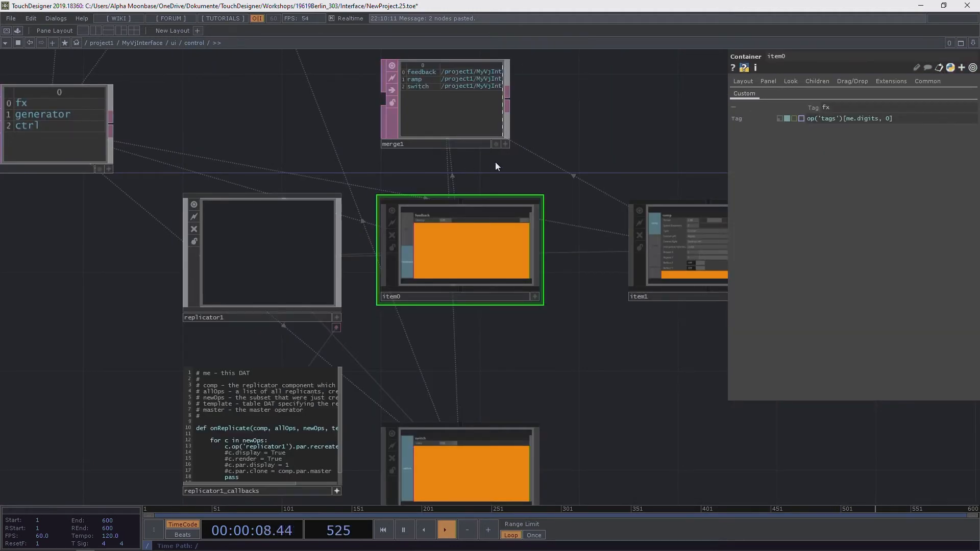
Step: Look inside category_master0 at the select3 and selectedOP operators, and return to the control network
drag(547, 133, 622, 215)
drag(319, 209, 364, 290)
click(206, 153)
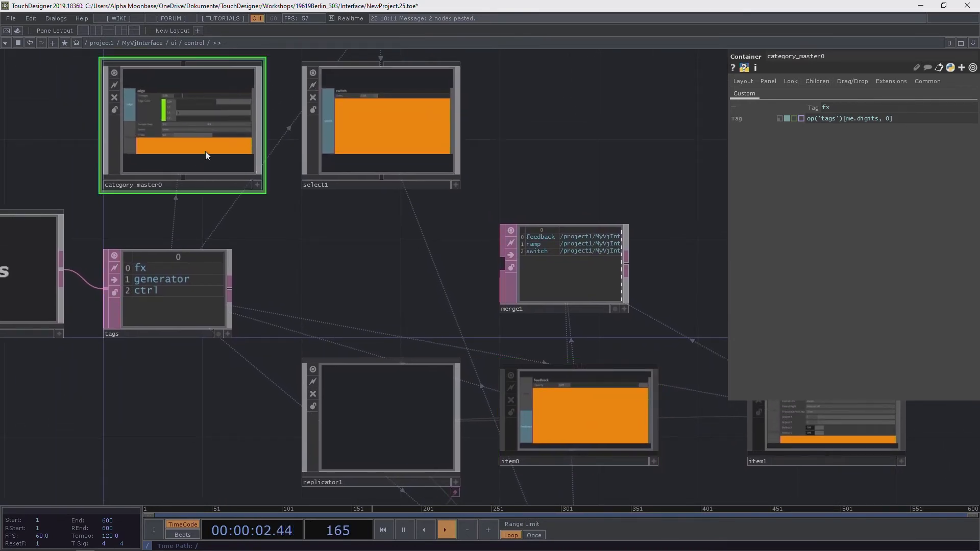
key(i)
right_drag(114, 204, 283, 284)
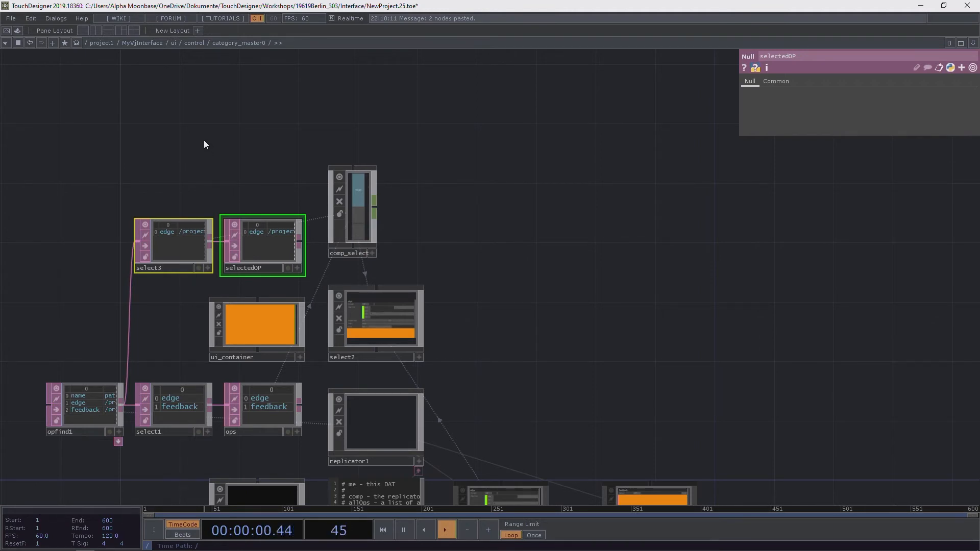
click(194, 43)
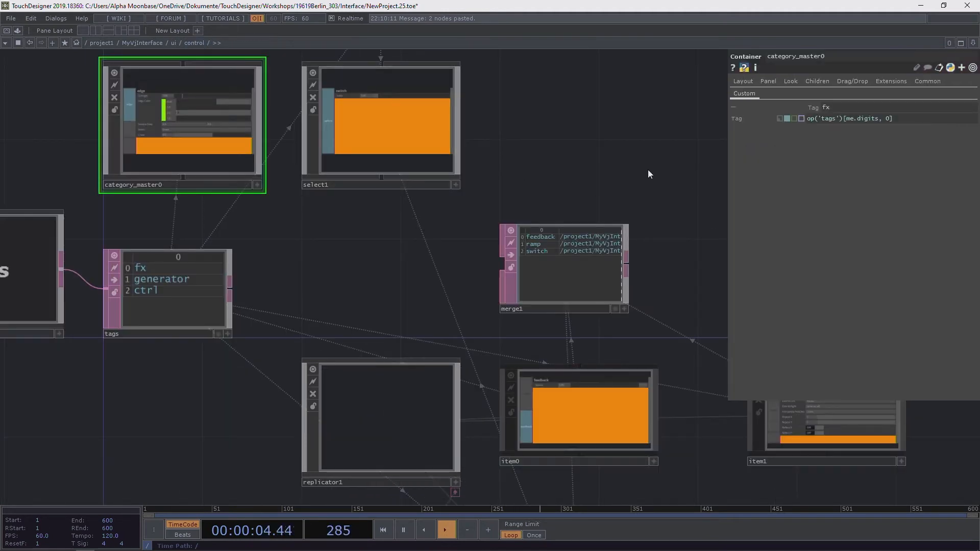
Step: Examine merge1's DAT pattern item*/selectedOP, the item containers it reads, and the merged rows of names and paths
click(458, 291)
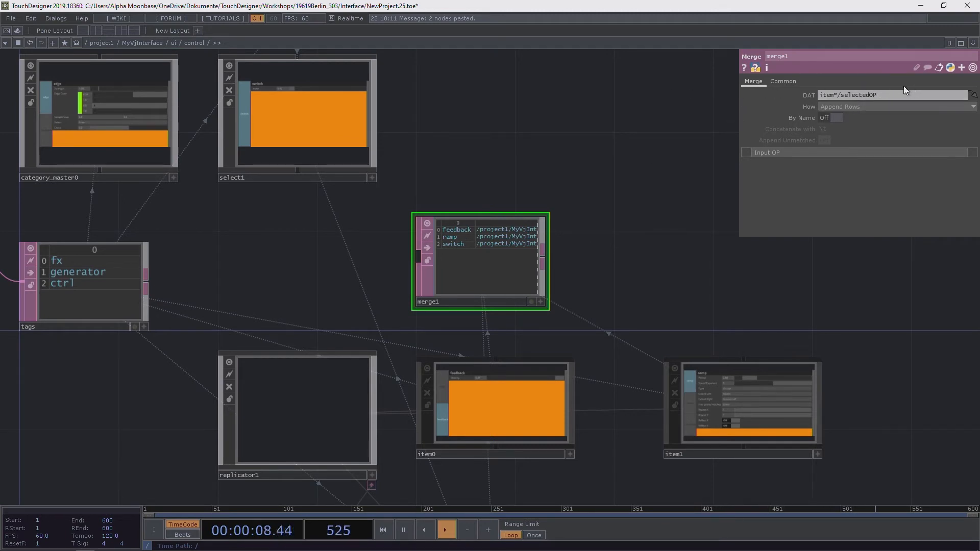
click(833, 96)
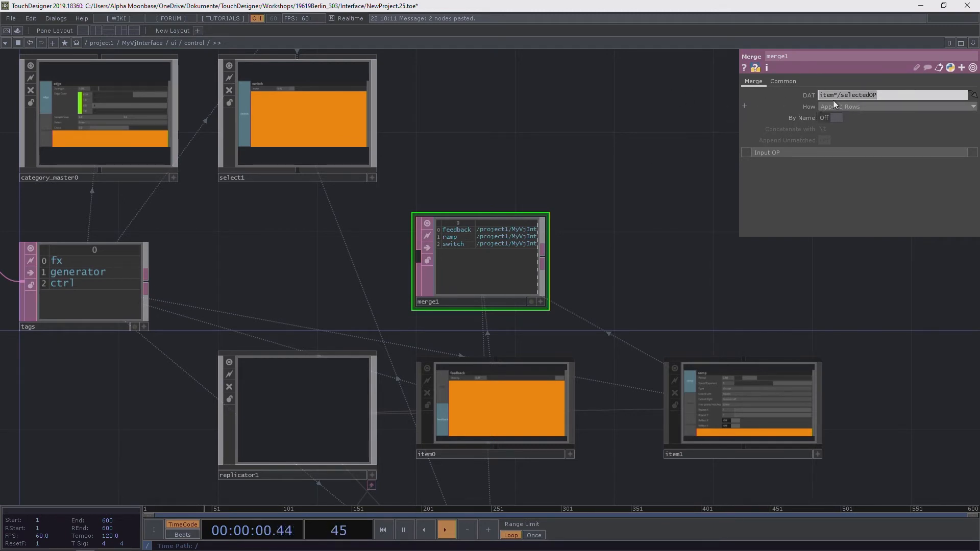
click(834, 95)
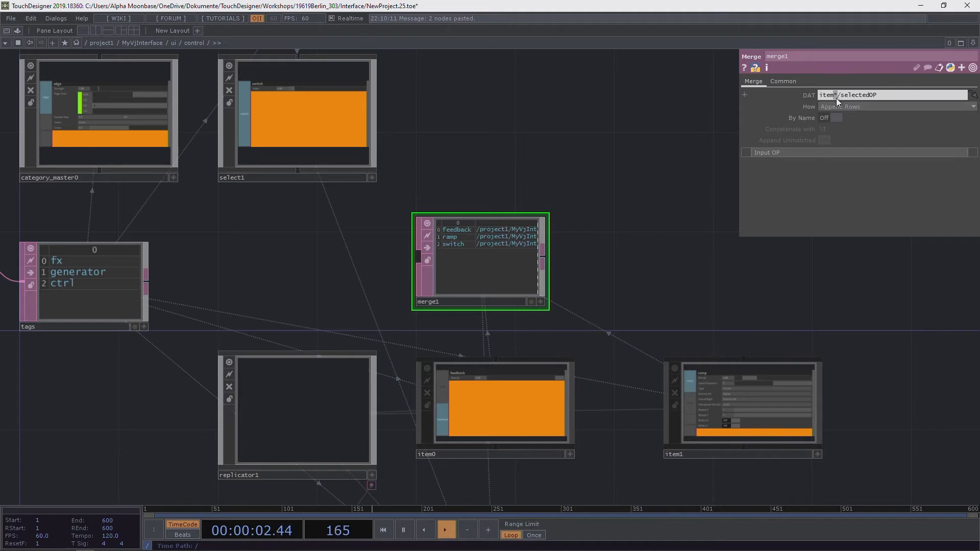
drag(658, 264, 501, 103)
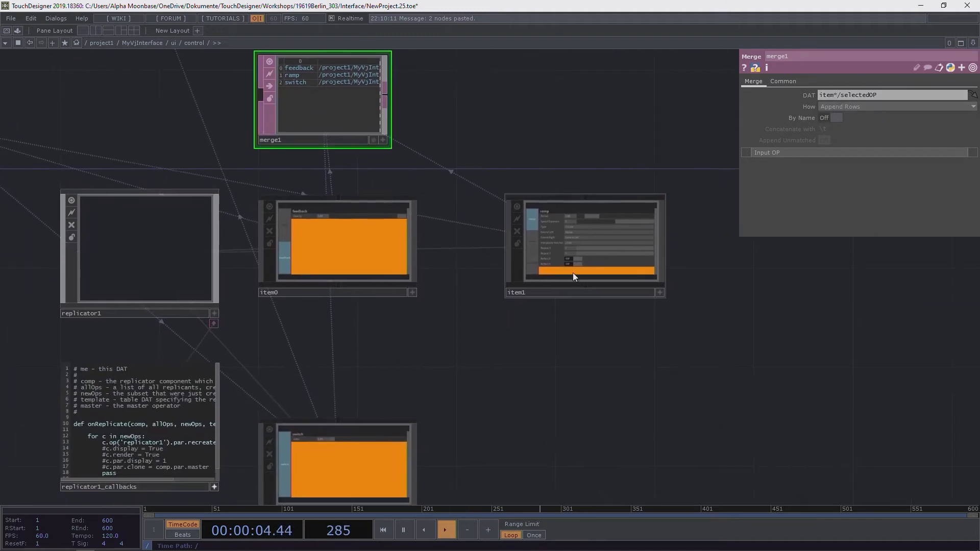
drag(536, 362, 562, 326)
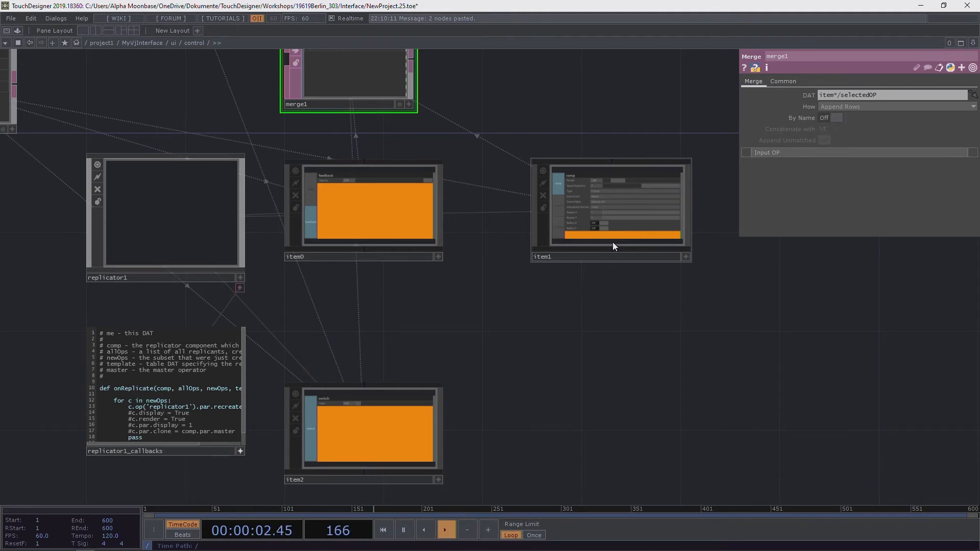
drag(595, 112, 603, 169)
scroll(332, 98, up, 5)
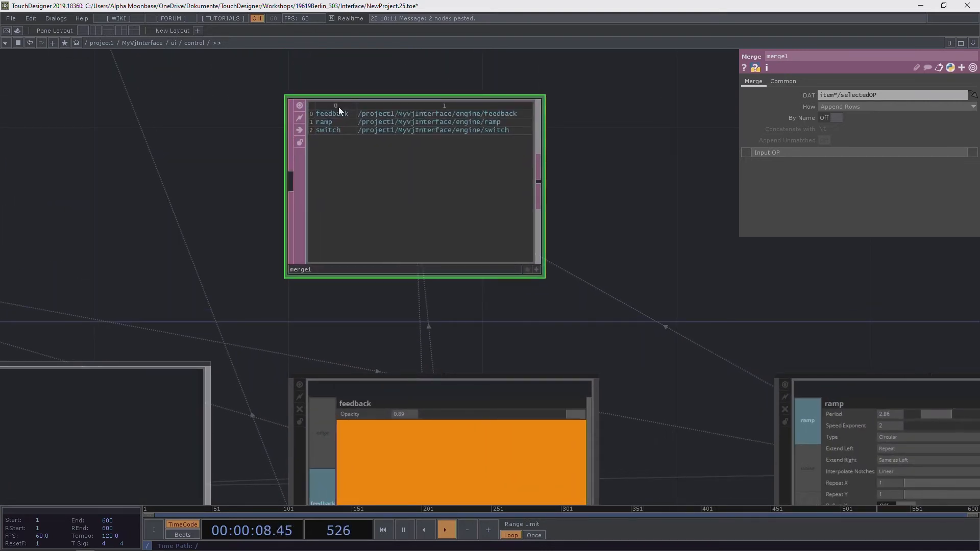
scroll(409, 96, down, 3)
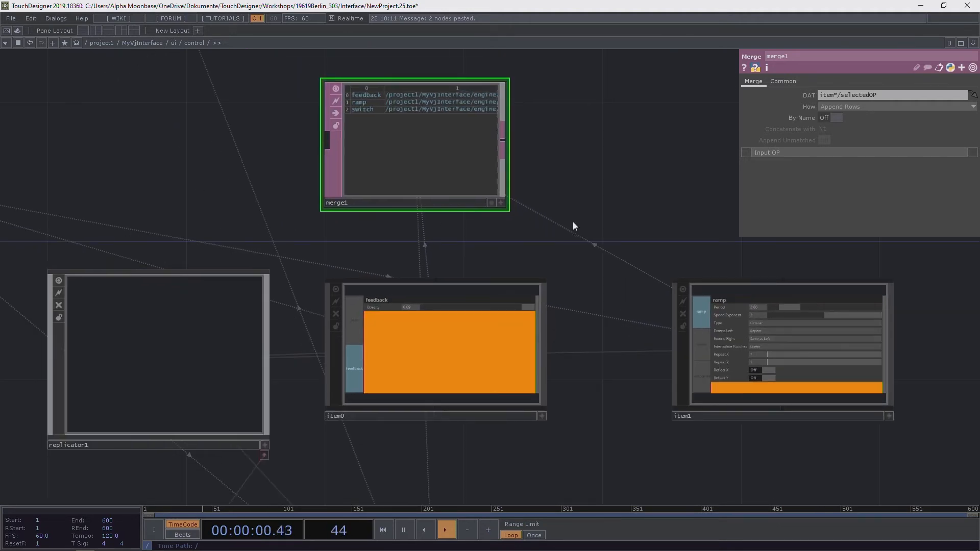
Step: Activate item0 in the control network and switch its component between edge and feedback, ending on edge
click(541, 416)
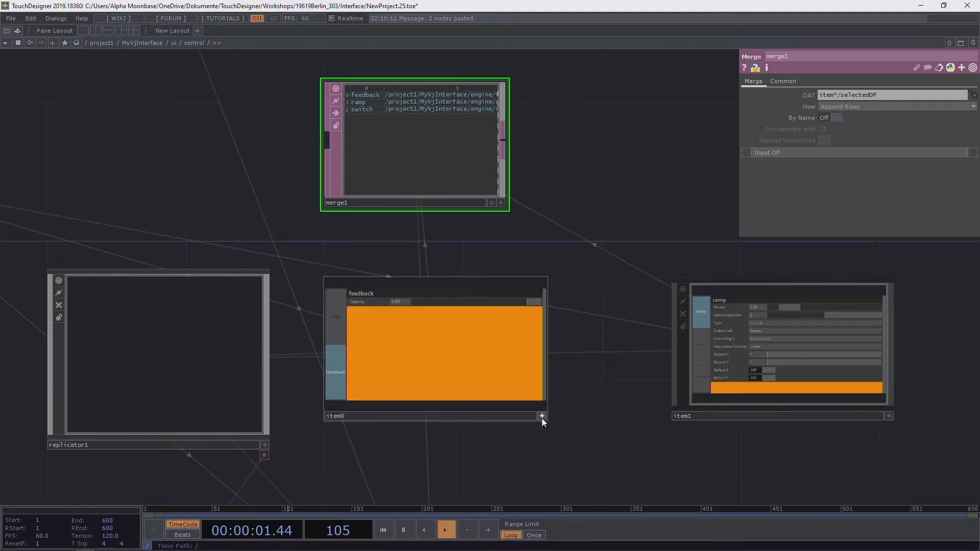
click(329, 319)
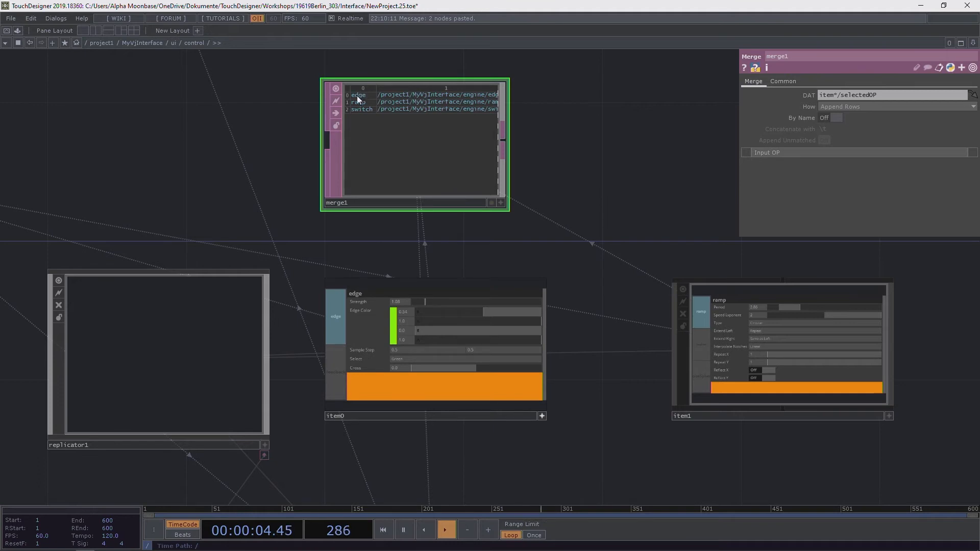
click(333, 360)
click(335, 327)
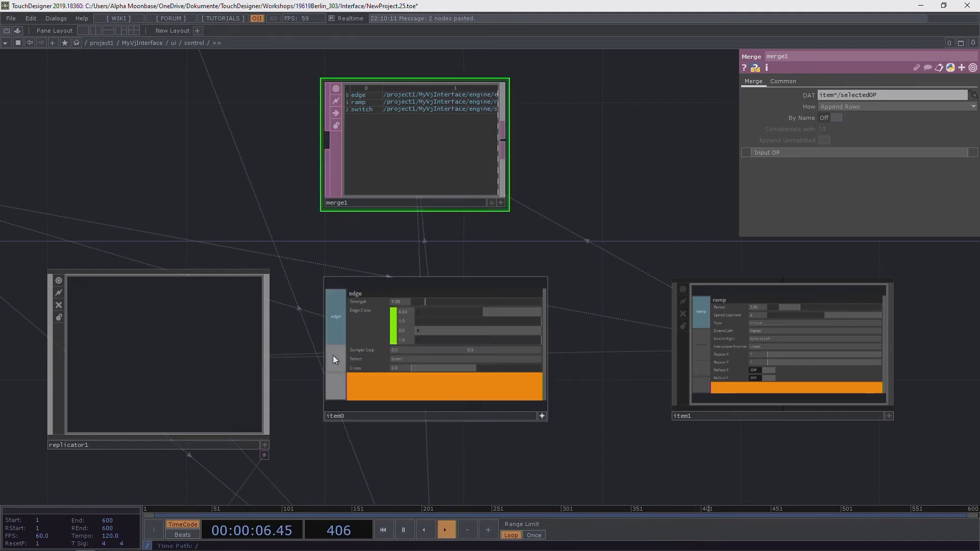
click(333, 355)
click(336, 329)
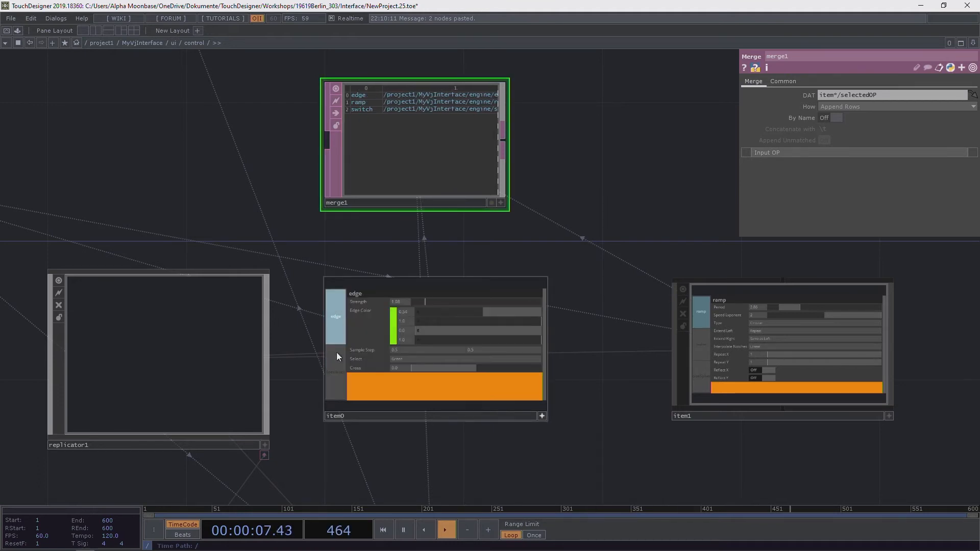
Step: Activate item1 and switch its component repeatedly among ramp, noise and noiseSphere, ending on ramp
click(888, 416)
click(683, 351)
click(683, 372)
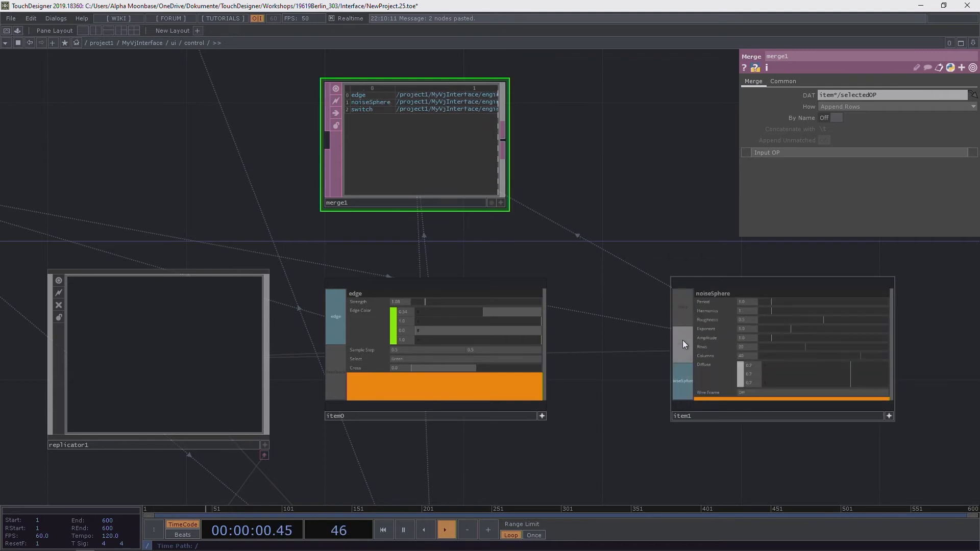
click(682, 340)
click(682, 311)
click(680, 338)
click(682, 374)
click(682, 345)
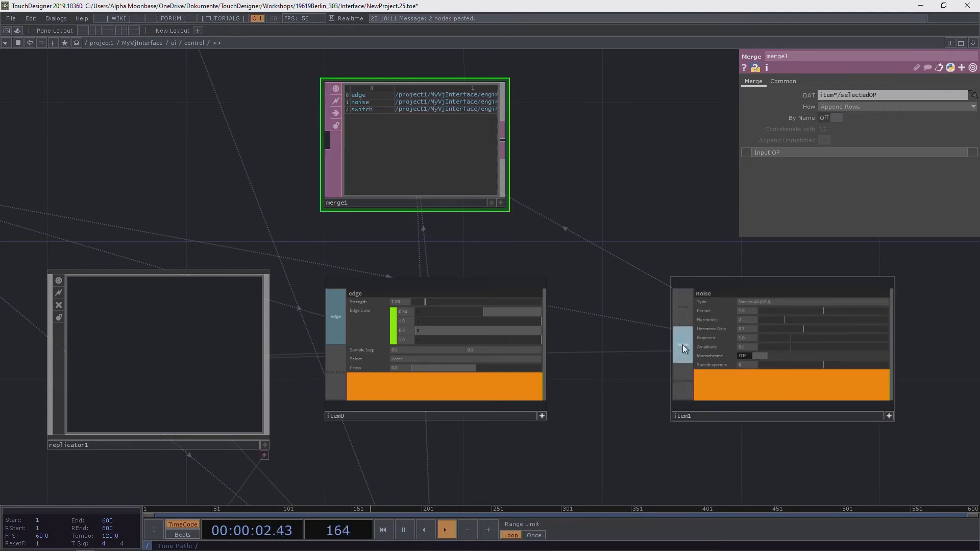
click(683, 318)
Step: Switch item0 to feedback and deactivate both item0 and item1
click(343, 376)
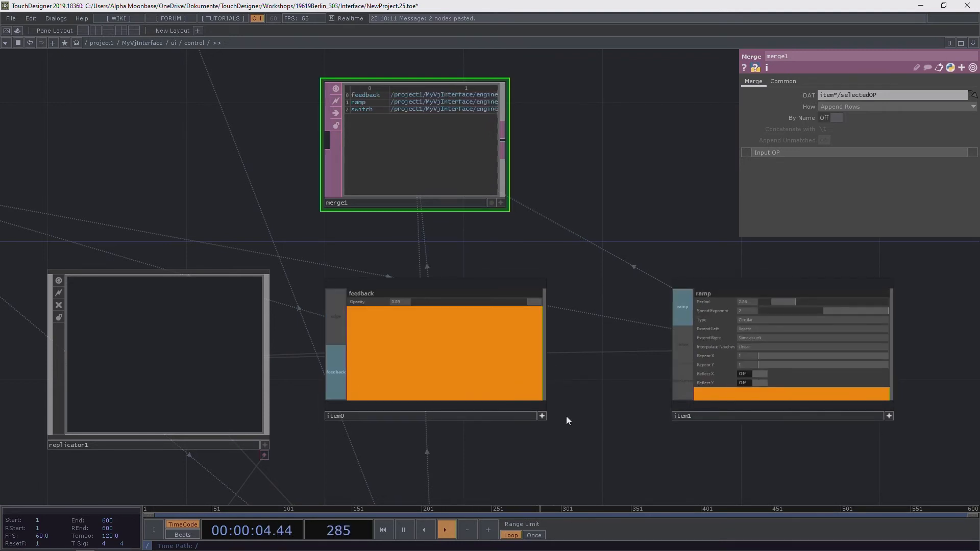
click(542, 416)
click(542, 416)
click(889, 416)
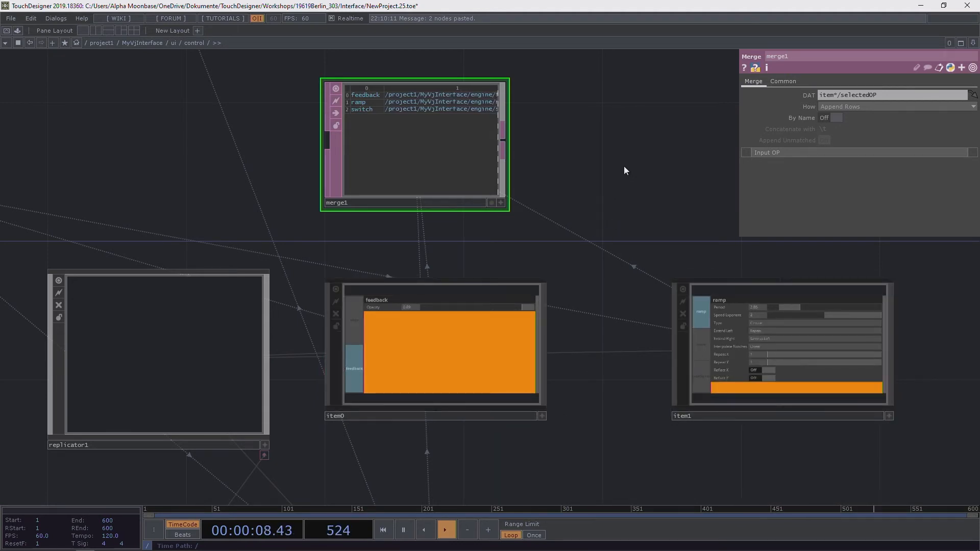
Step: Look over merge1 and go inside category_master0 to the select3 and selectedOP operators
drag(576, 175, 545, 242)
drag(684, 215, 713, 262)
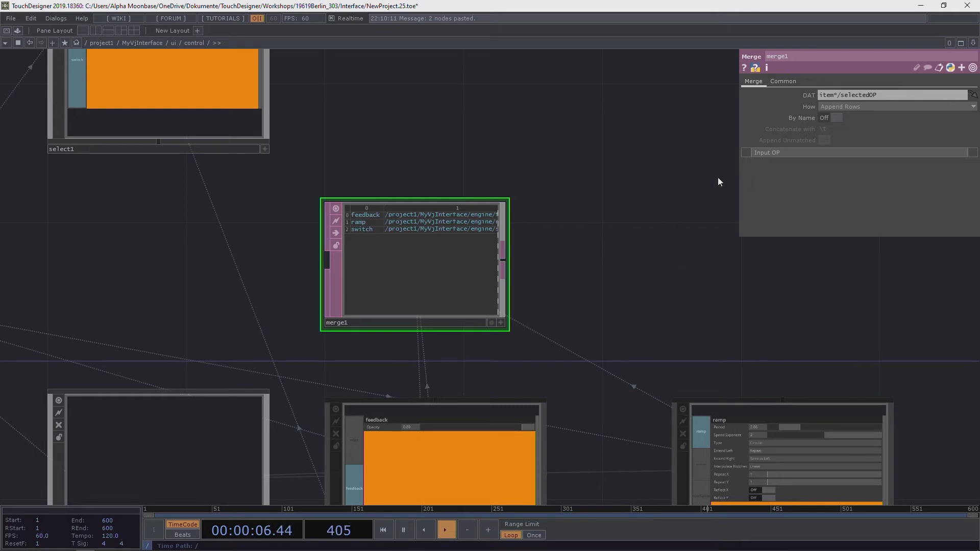
drag(675, 283, 751, 310)
scroll(381, 280, down, 3)
drag(284, 320, 360, 313)
key(i)
middle_drag(217, 248, 309, 261)
click(127, 158)
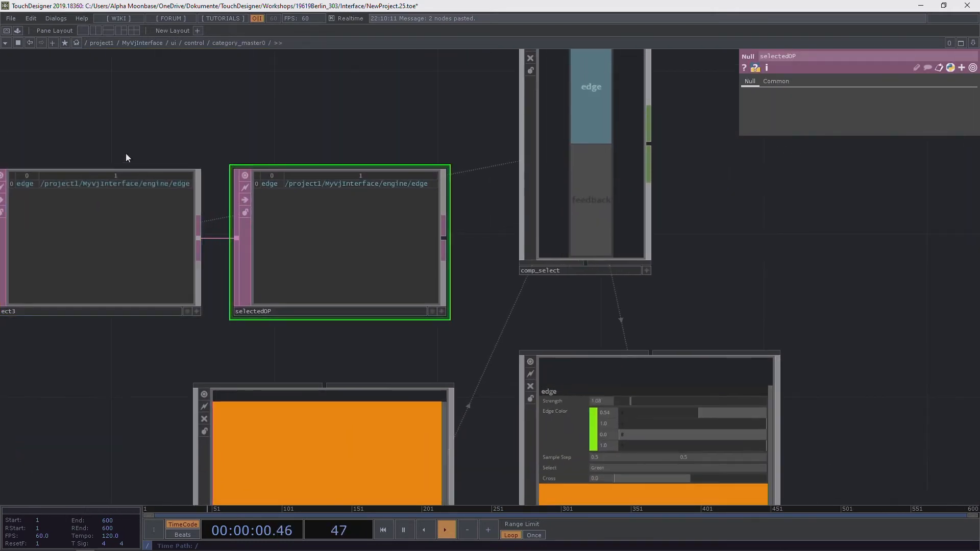
Step: Examine the start and end row index expressions of select3, which reference comp_select, in a widened parameter view
drag(126, 153, 287, 187)
click(287, 188)
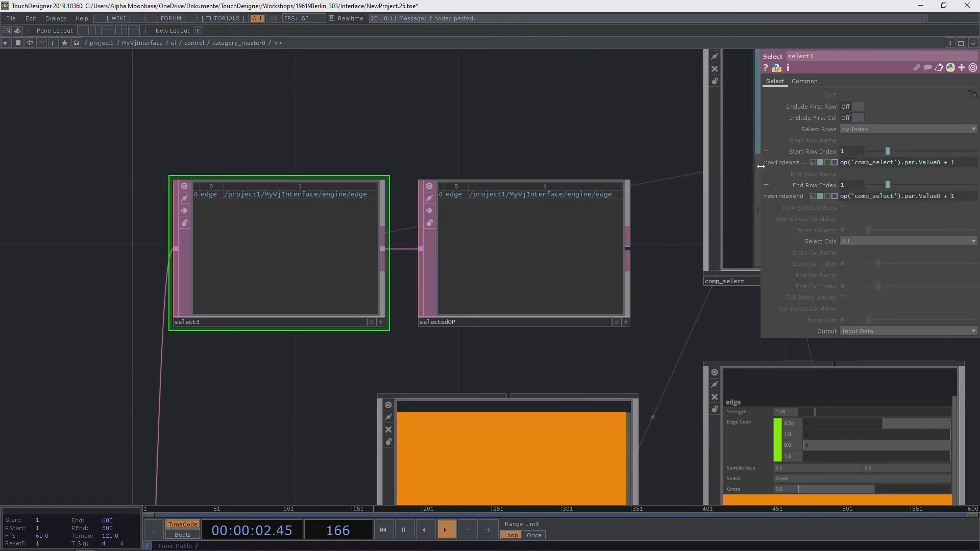
drag(762, 167, 612, 161)
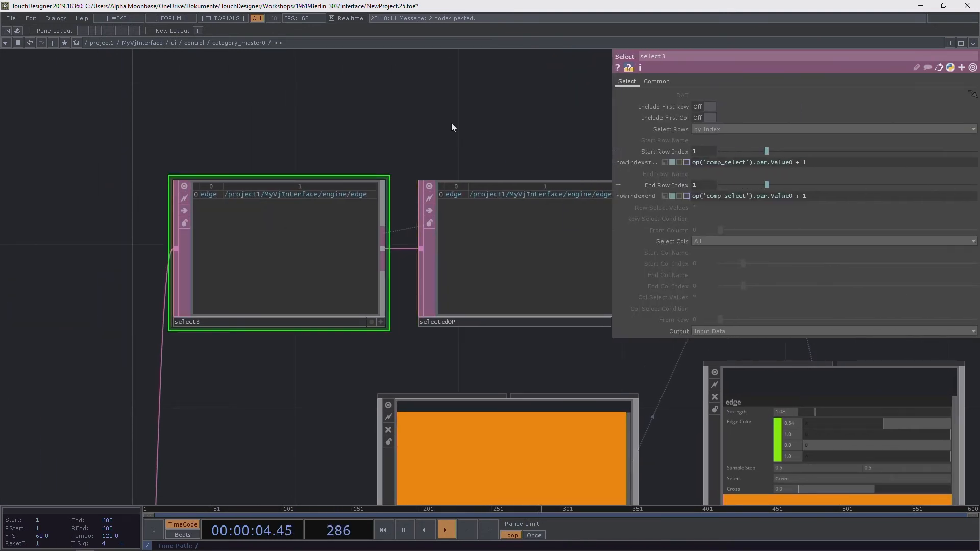
drag(453, 125, 216, 133)
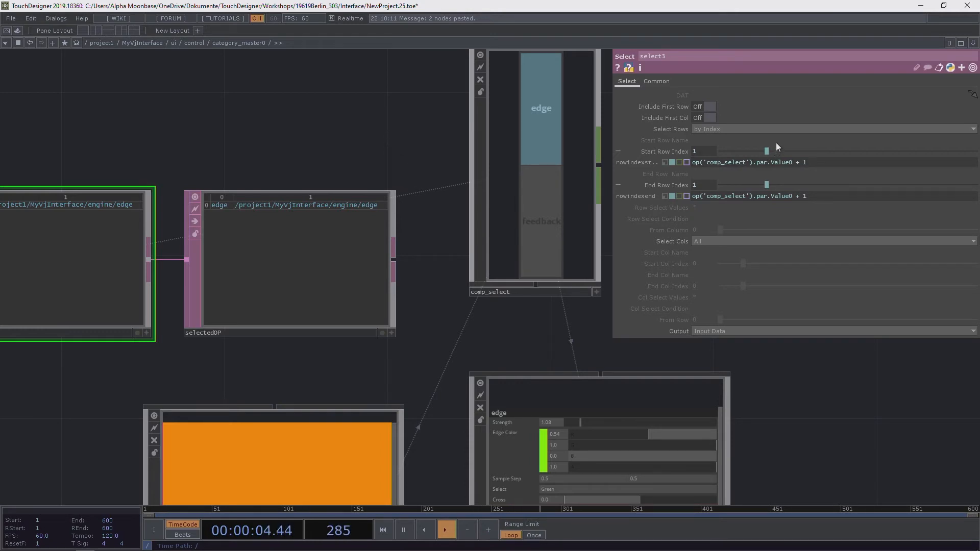
mouse_move(745, 167)
drag(323, 107, 322, 117)
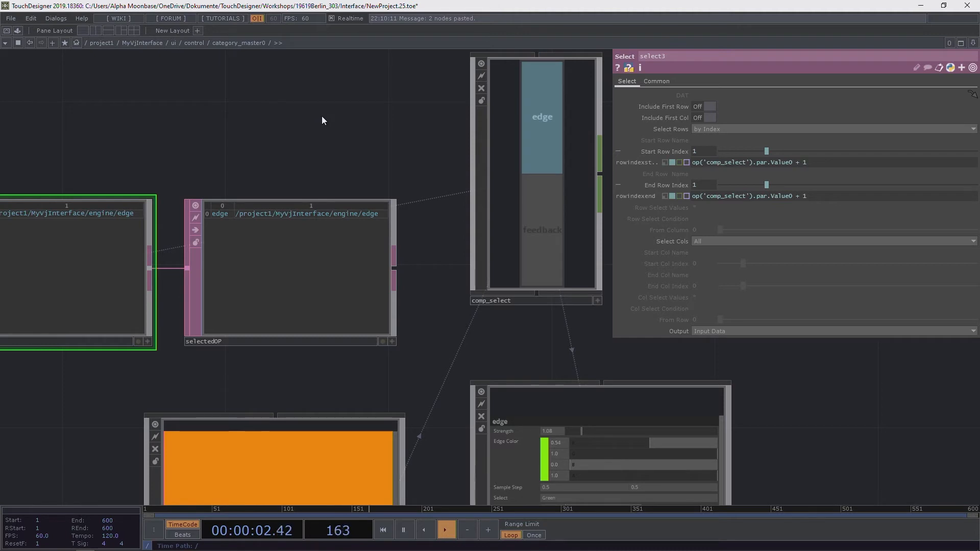
drag(818, 161, 681, 169)
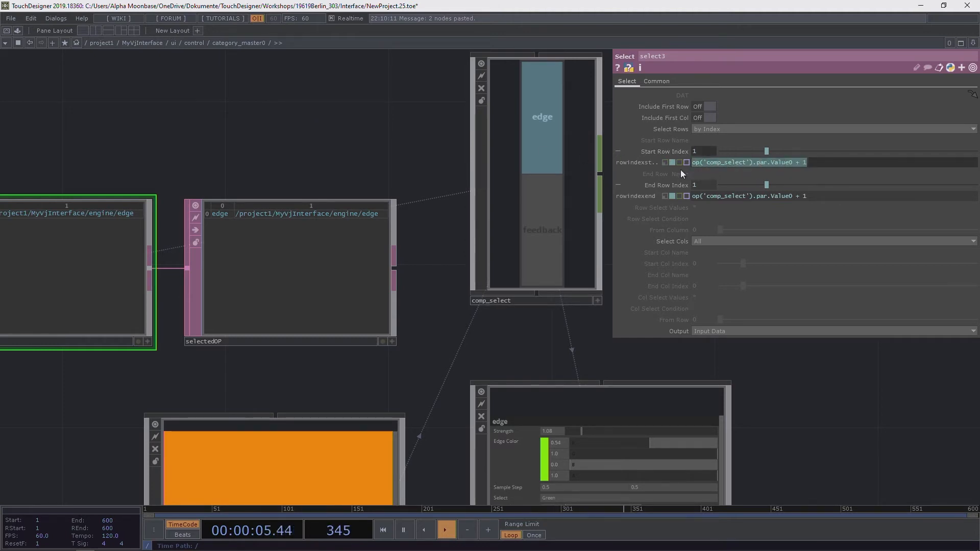
Step: Activate comp_select in category_master0, switch repeatedly between edge and feedback ending on feedback, and check select3's row indices
click(535, 173)
click(768, 106)
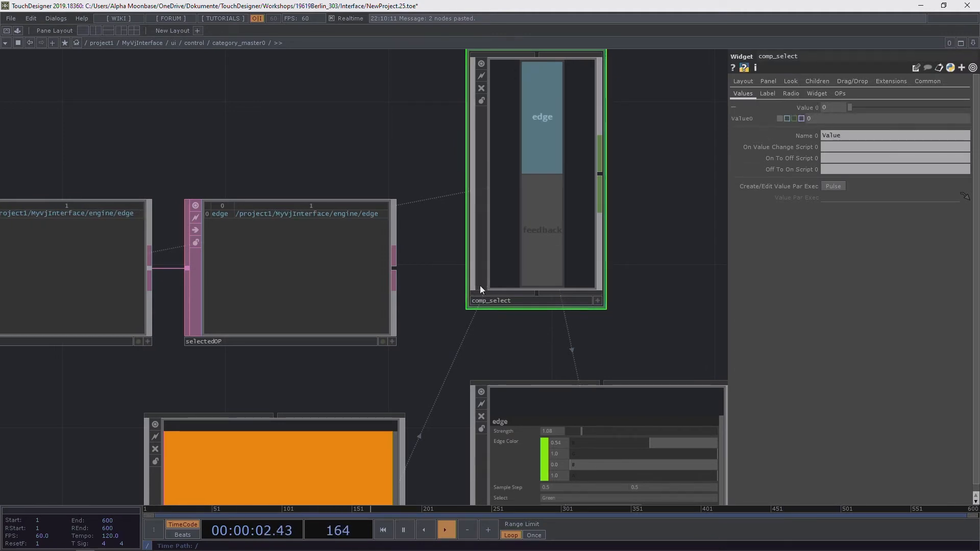
click(598, 301)
click(547, 255)
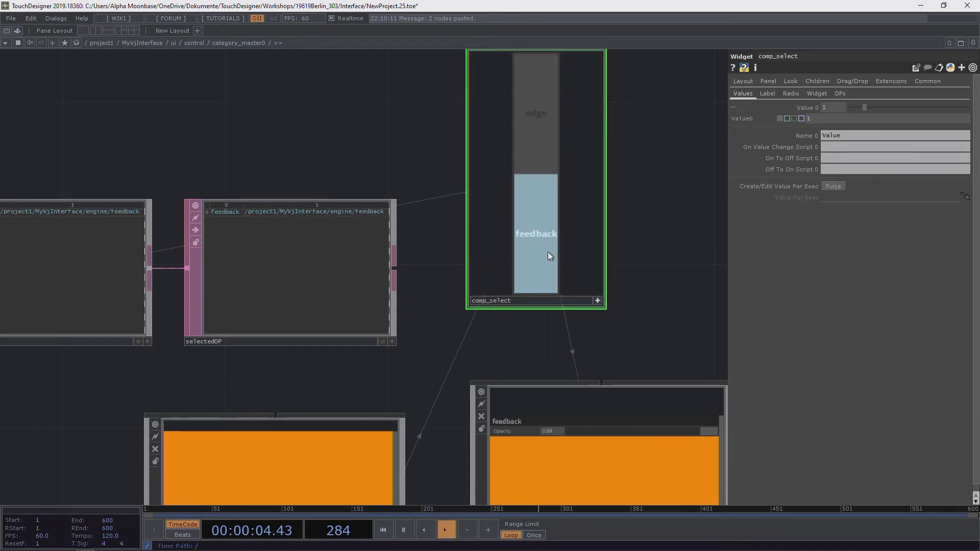
click(540, 162)
click(522, 255)
click(531, 106)
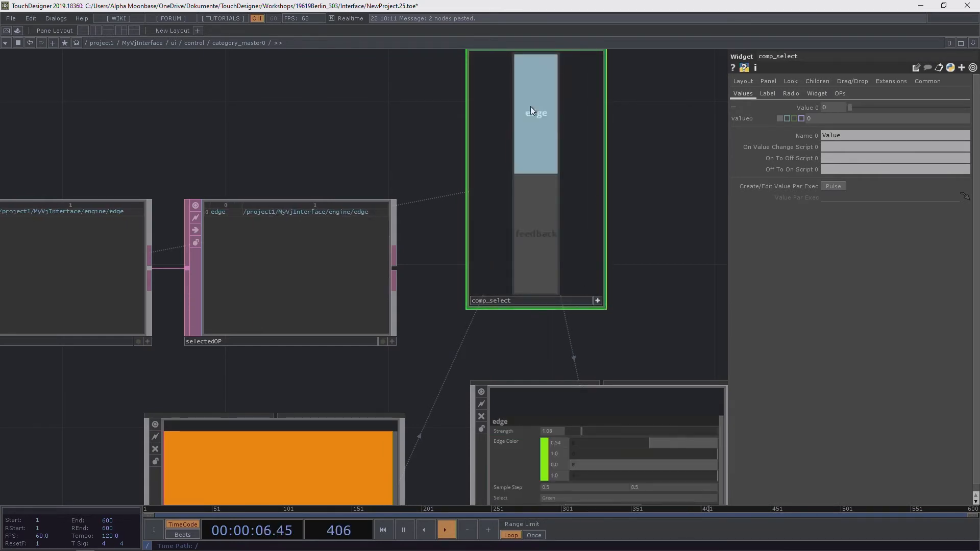
click(549, 225)
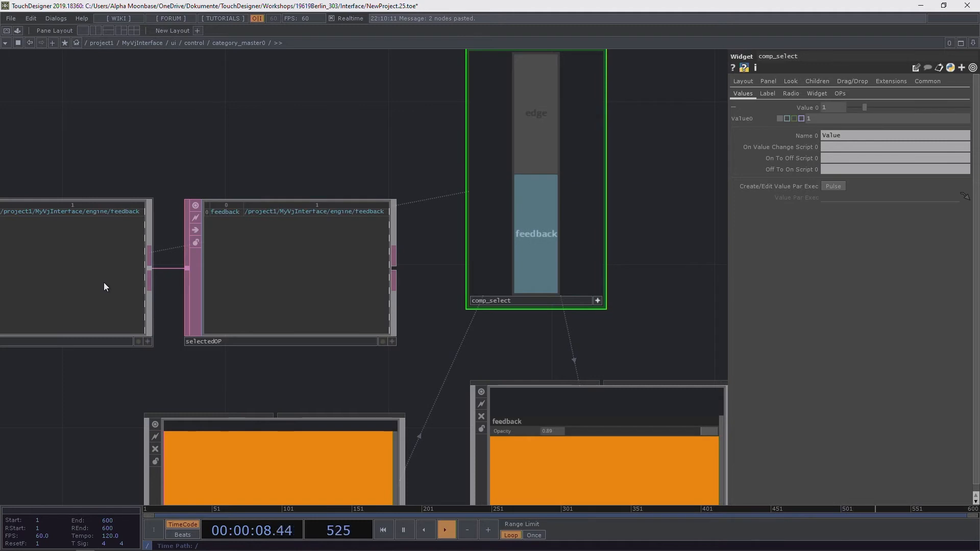
click(538, 120)
click(540, 212)
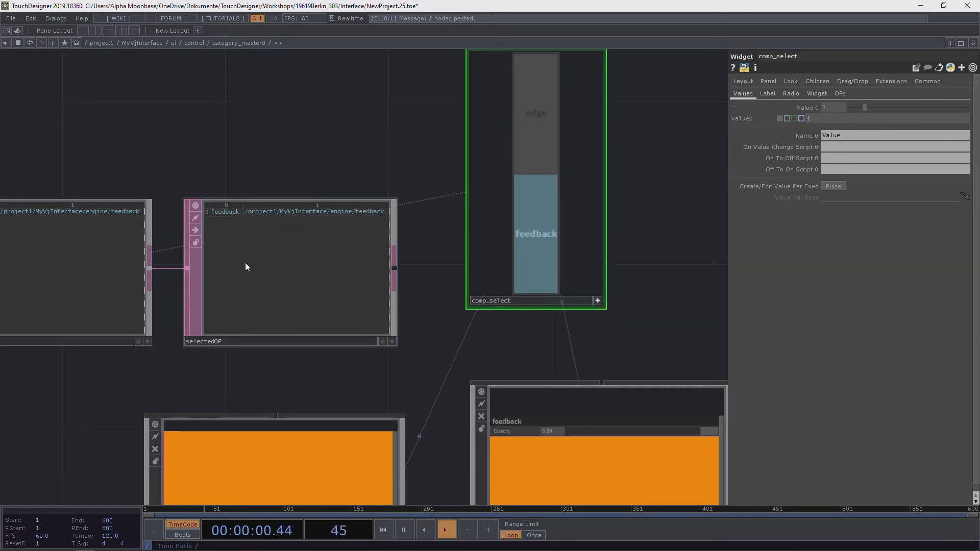
click(87, 284)
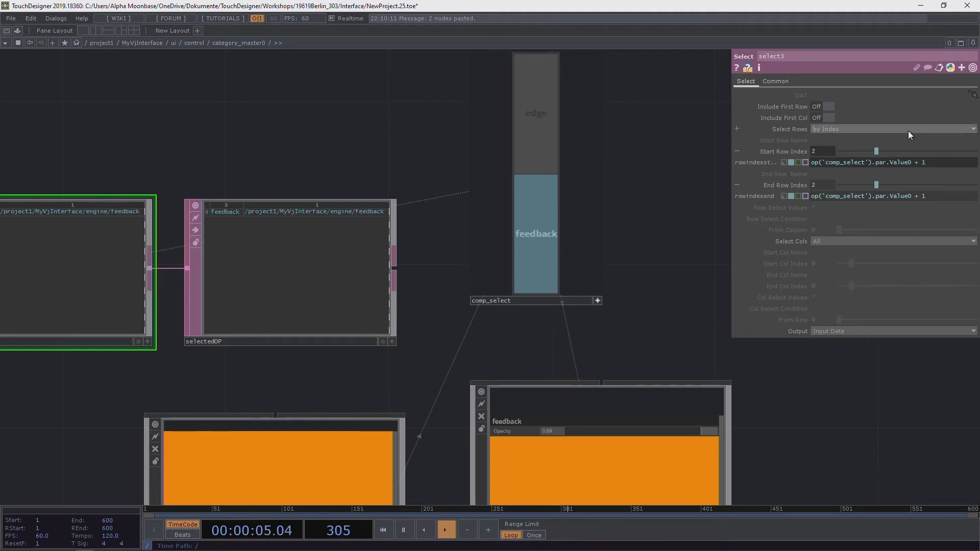
Step: Return to the control network and review merge1's DAT pattern in a widened parameter view
click(199, 43)
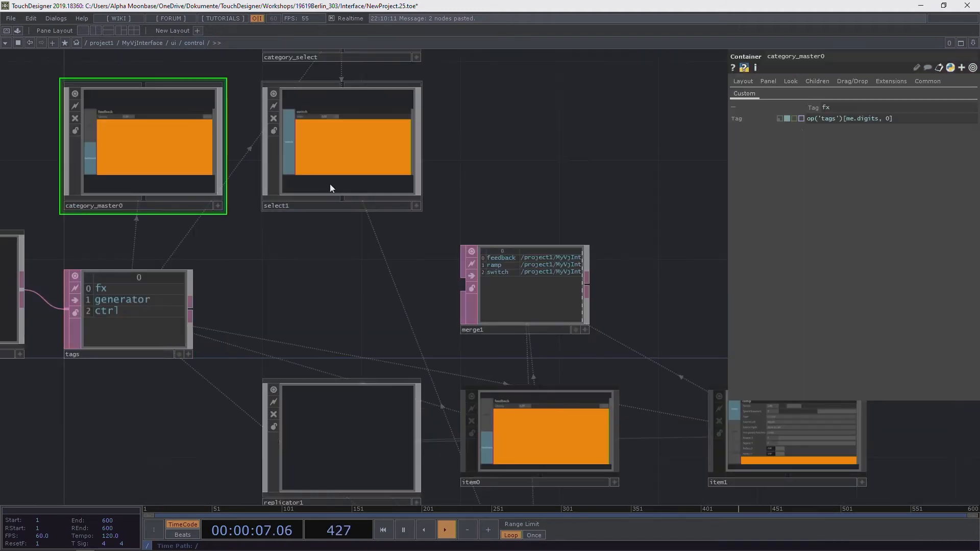
drag(506, 136, 406, 110)
click(439, 275)
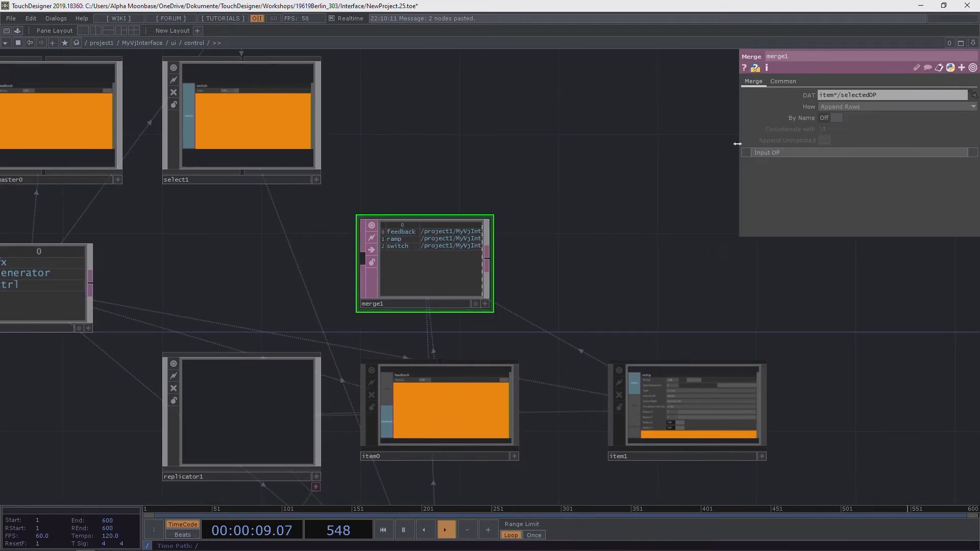
drag(737, 143, 559, 153)
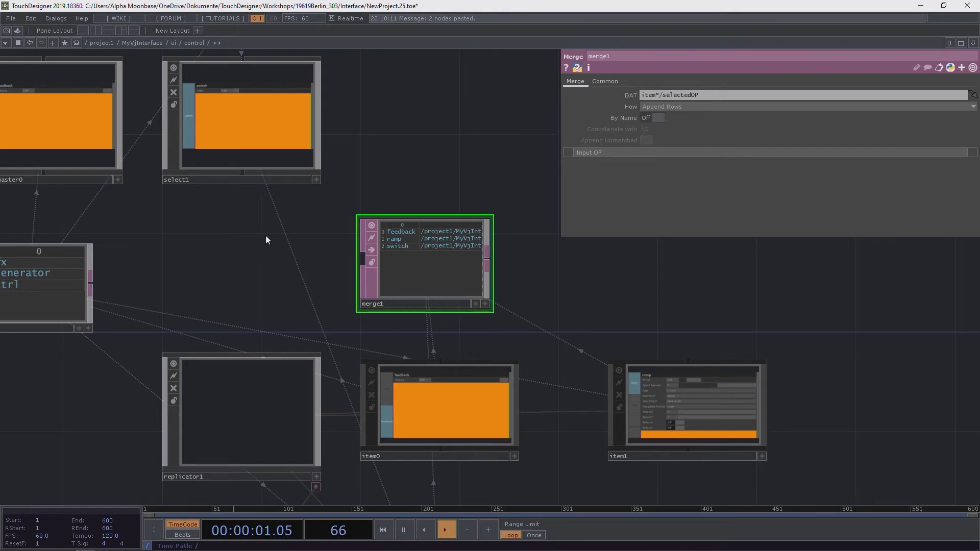
drag(252, 238, 291, 231)
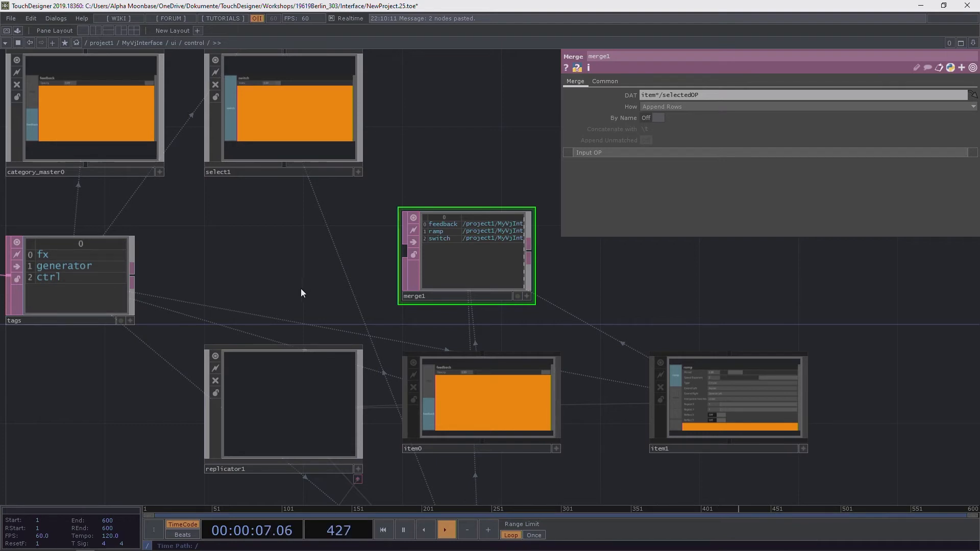
Step: Go back inside category_master0, deactivate the comp_select widget and select it to show its value parameters
mouse_move(307, 278)
mouse_down()
mouse_move(291, 262)
mouse_move(304, 278)
mouse_up()
scroll(84, 99, up, 5)
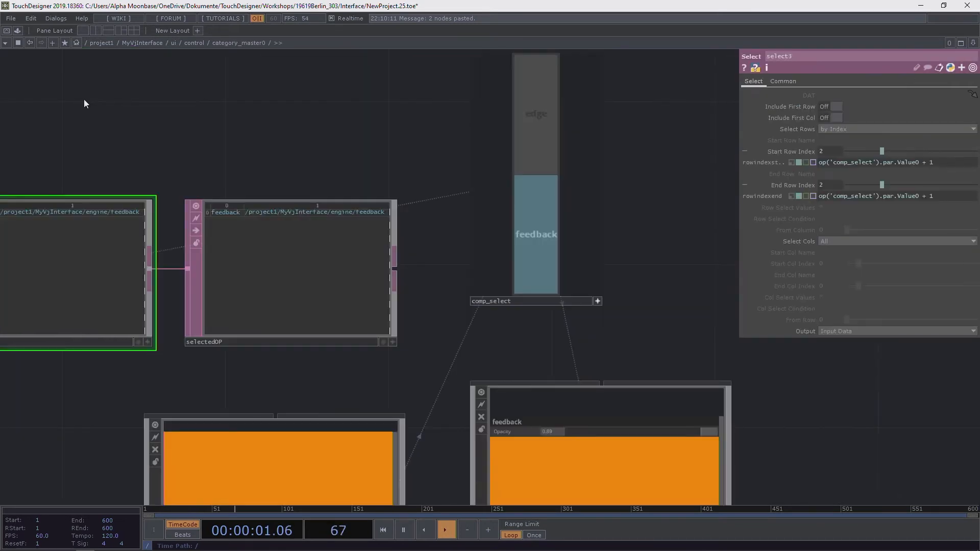
drag(638, 256, 616, 313)
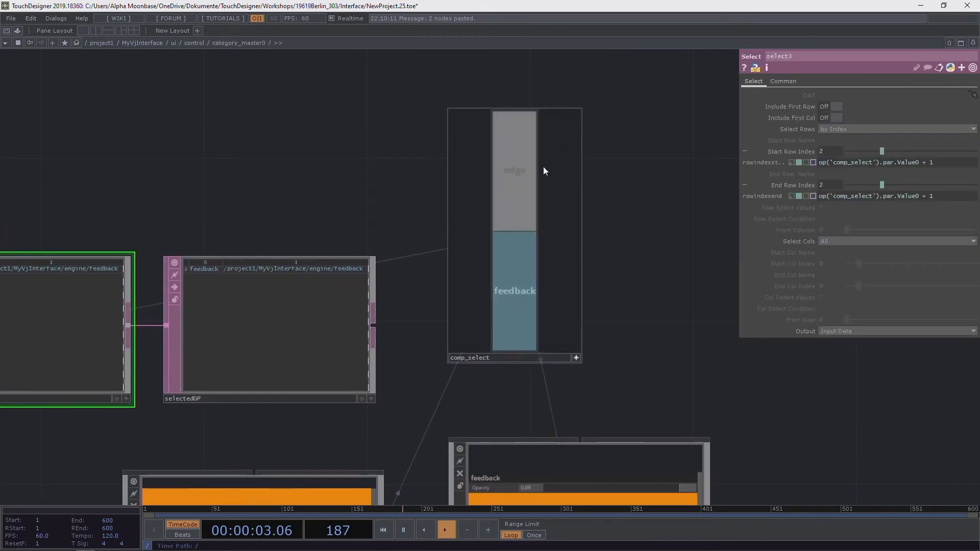
click(516, 271)
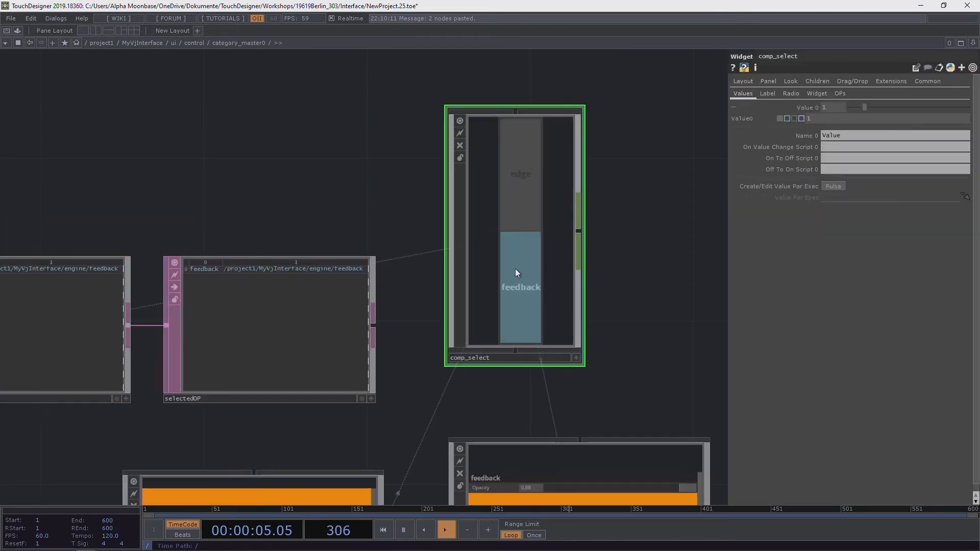
Step: Select the selectedOP null in category_master0 and look over the network from select3 down to replicator1 and its items
click(265, 349)
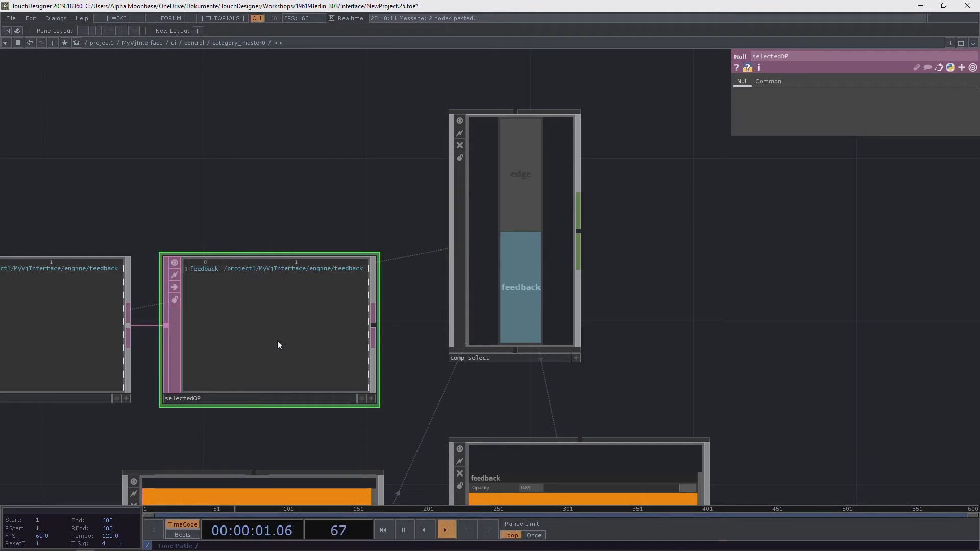
drag(200, 186, 288, 160)
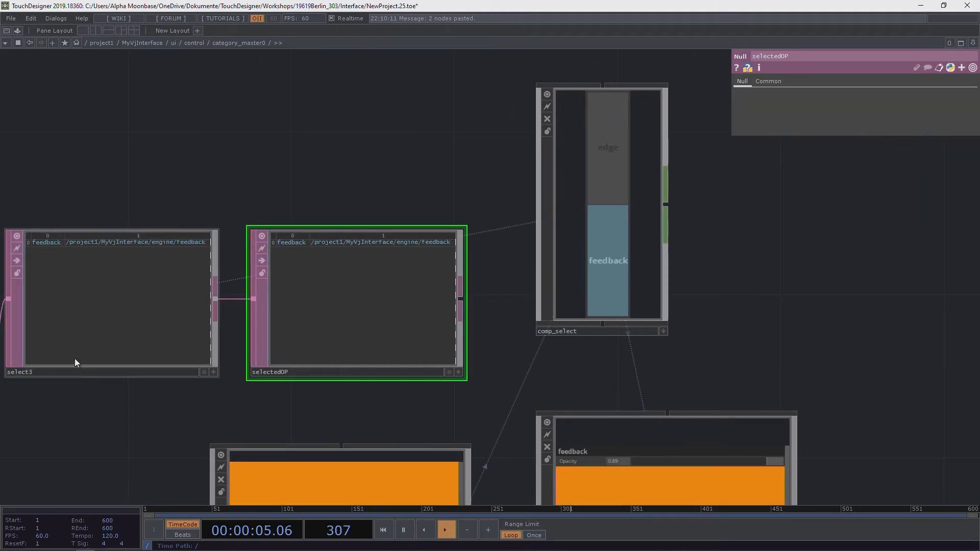
drag(396, 140, 313, 162)
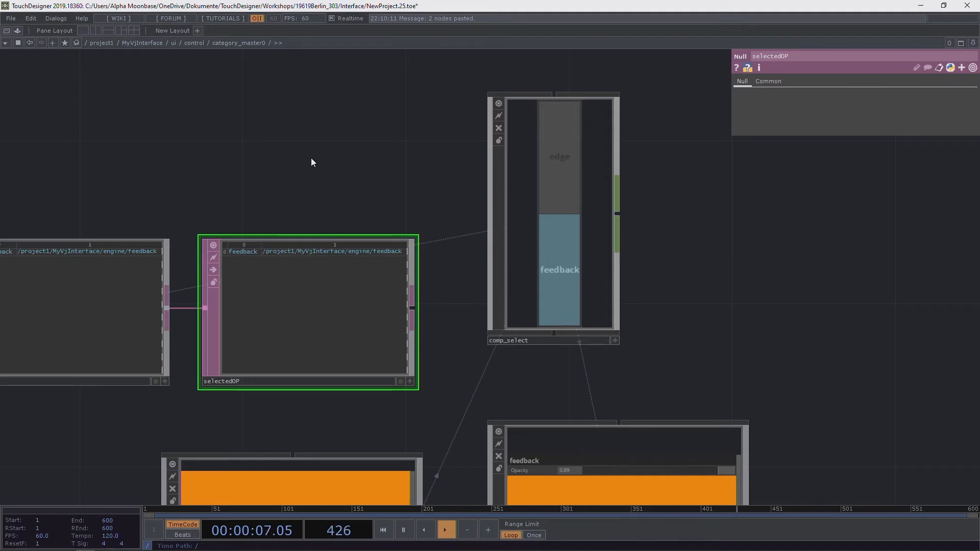
scroll(327, 137, down, 5)
drag(326, 135, 262, 91)
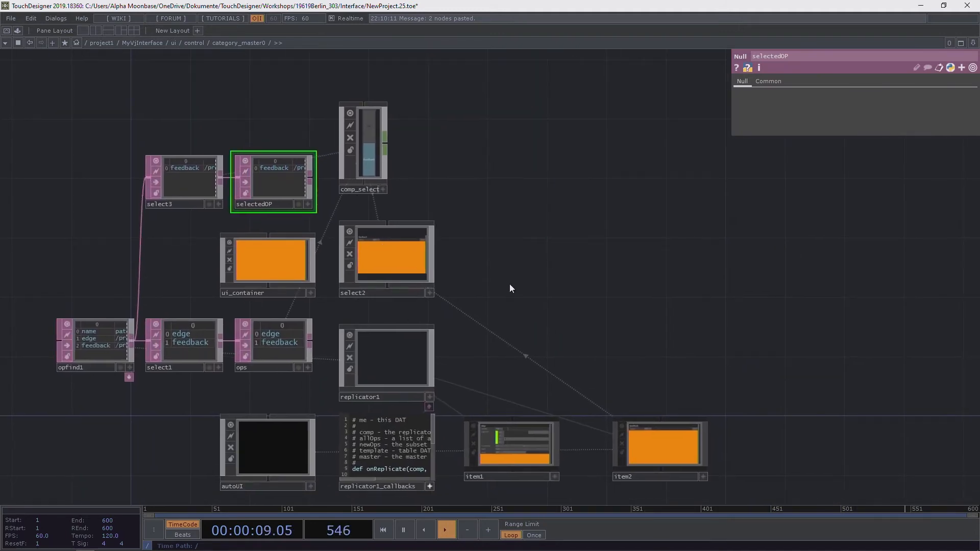
drag(509, 283, 448, 163)
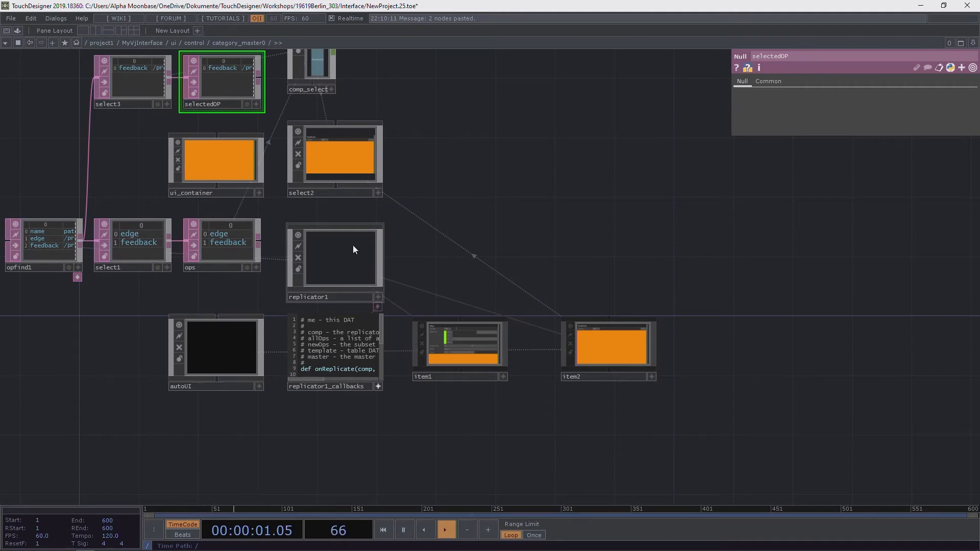
scroll(350, 247, up, 3)
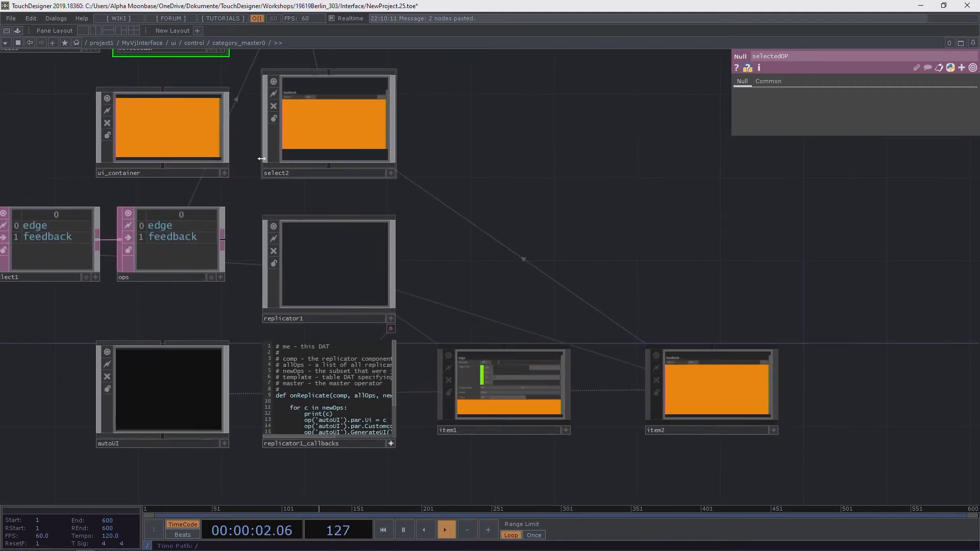
Step: Return to the control network and recreate all operators of replicator1
click(196, 43)
click(388, 304)
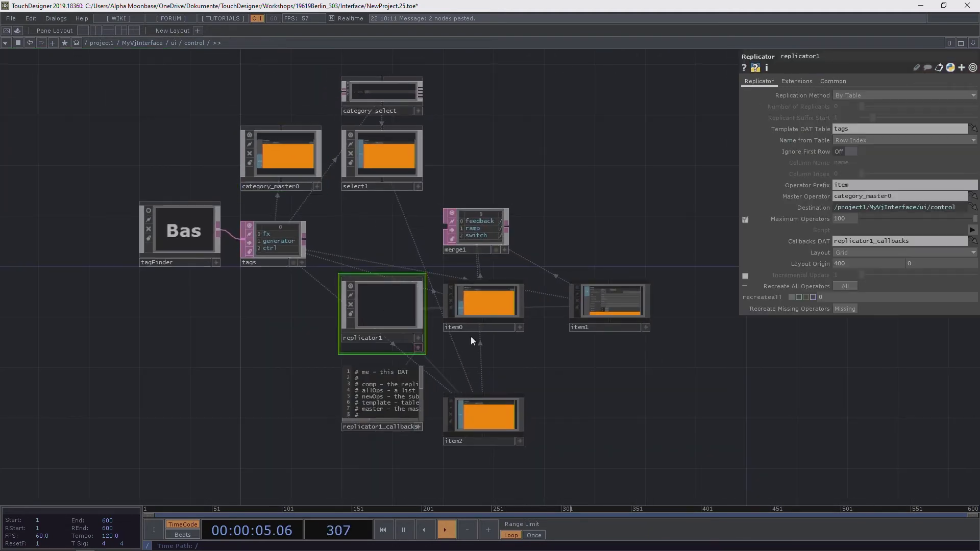
scroll(471, 336, up, 4)
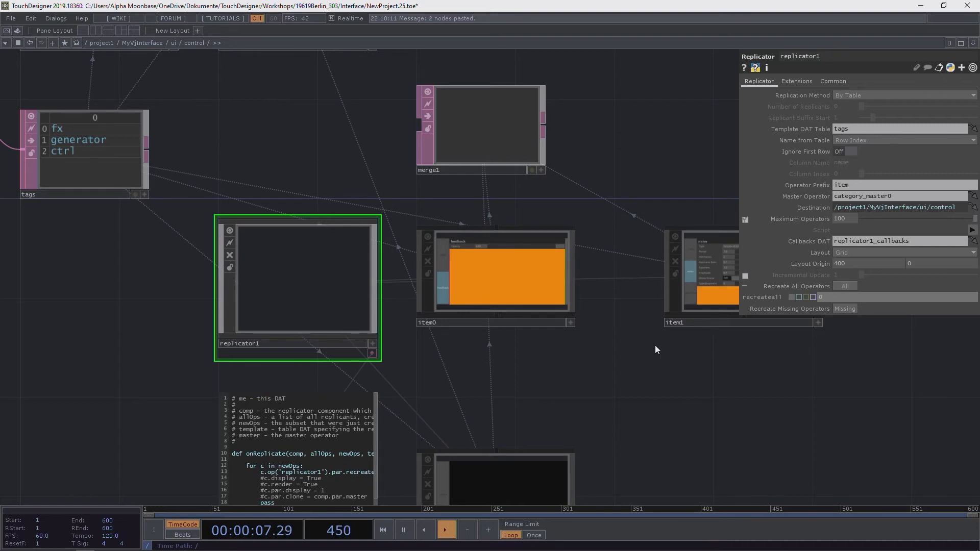
Step: Activate item0, choose edge in its component selector and deactivate its viewer again
scroll(480, 270, up, 4)
click(585, 391)
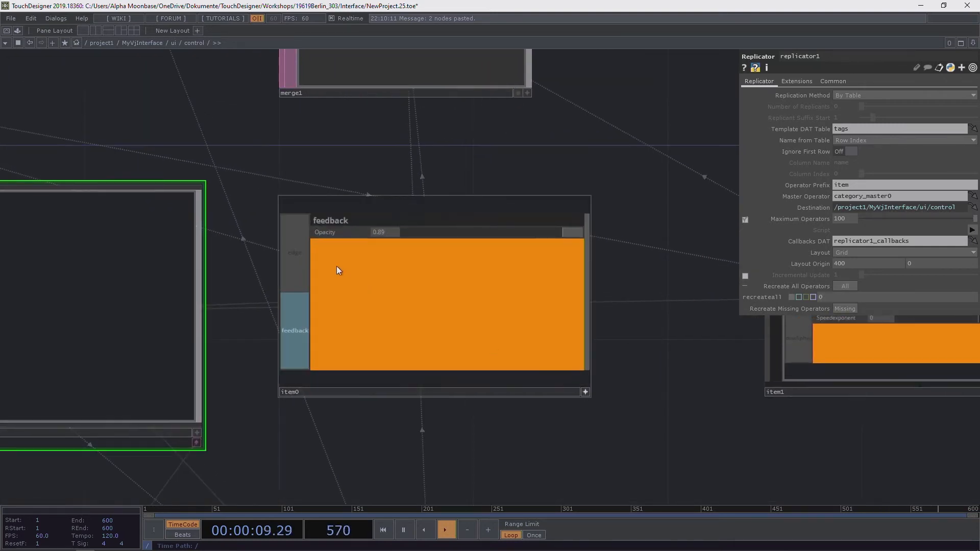
click(301, 254)
click(295, 303)
click(298, 281)
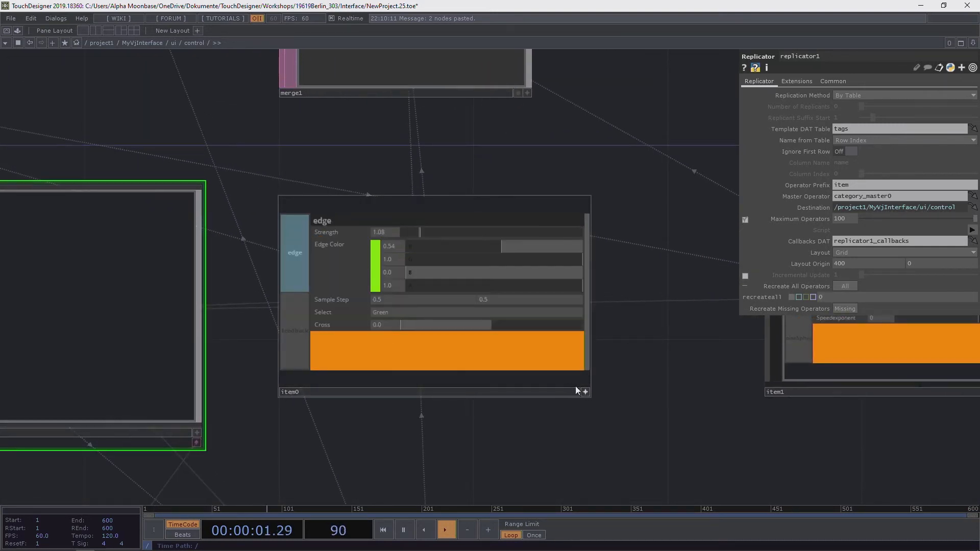
click(585, 392)
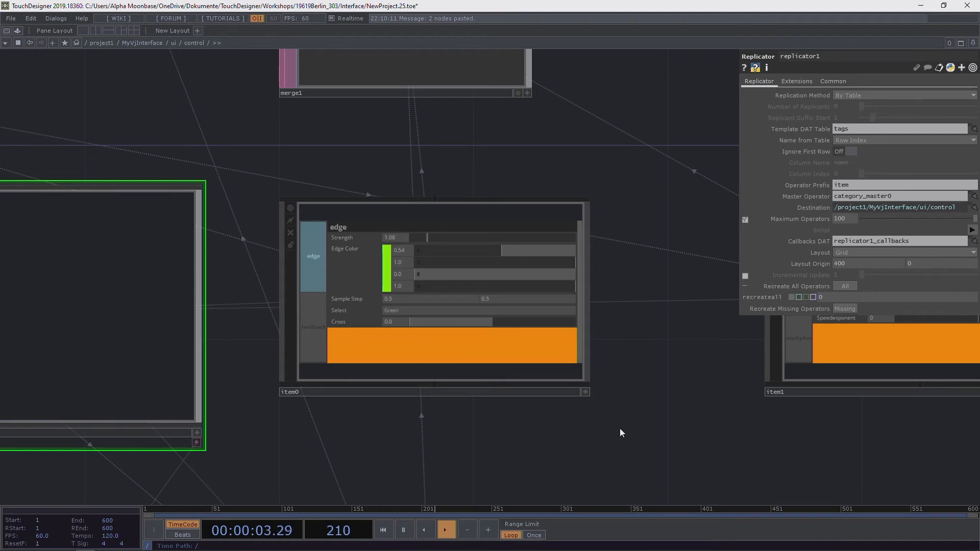
Step: Select merge1 to review its table, and choose switch in item2's component selector
scroll(625, 388, down, 5)
drag(675, 421, 519, 358)
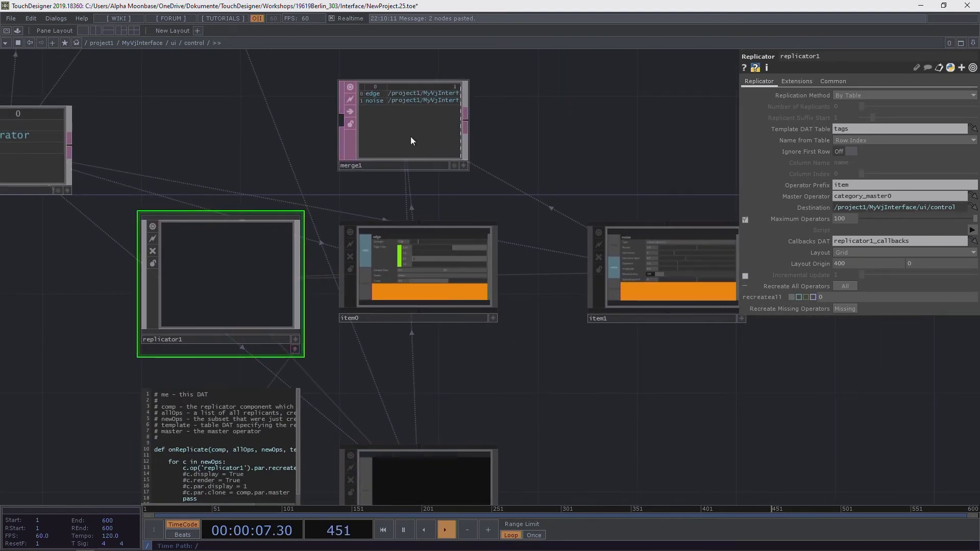
click(412, 138)
drag(536, 151, 558, 184)
drag(572, 355, 583, 253)
scroll(476, 400, up, 5)
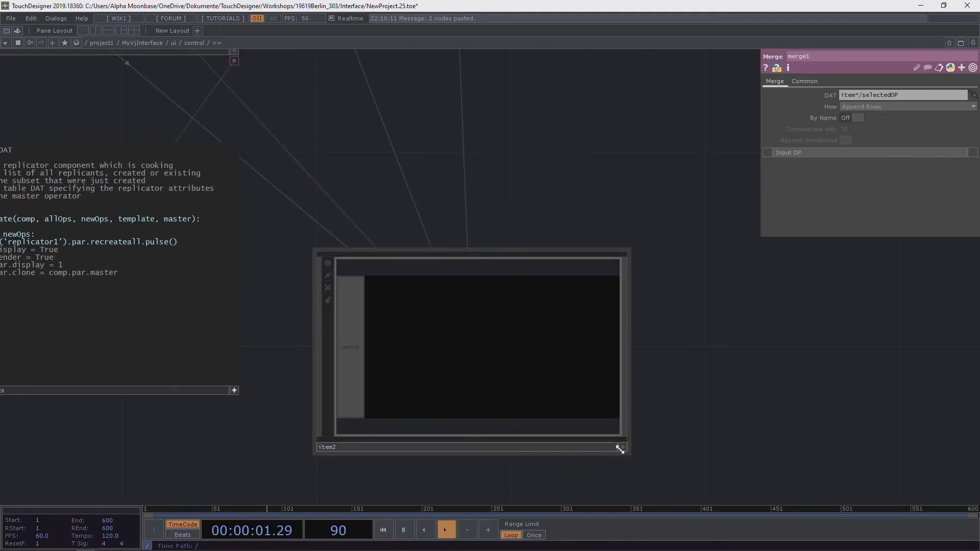
click(325, 343)
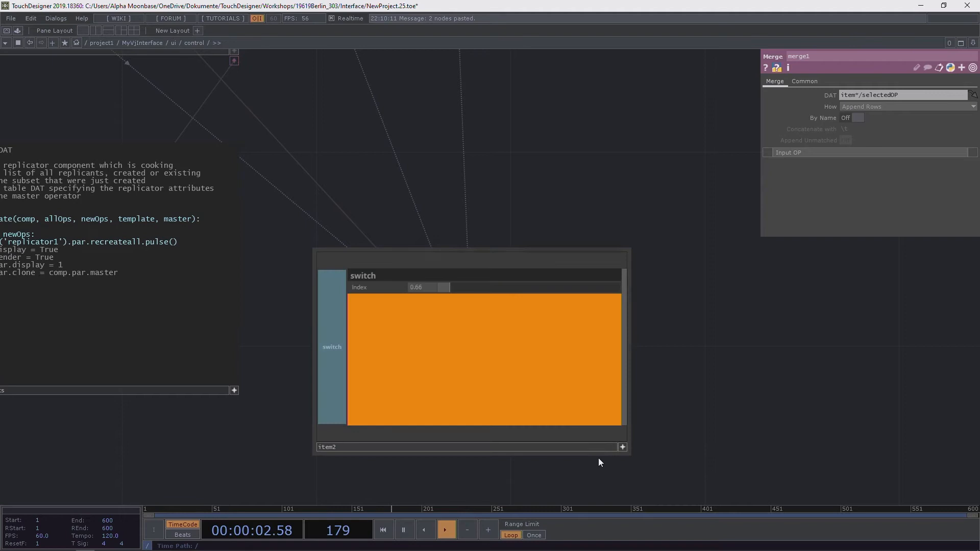
click(622, 447)
scroll(643, 307, down, 3)
scroll(648, 309, down, 4)
drag(606, 294, 553, 426)
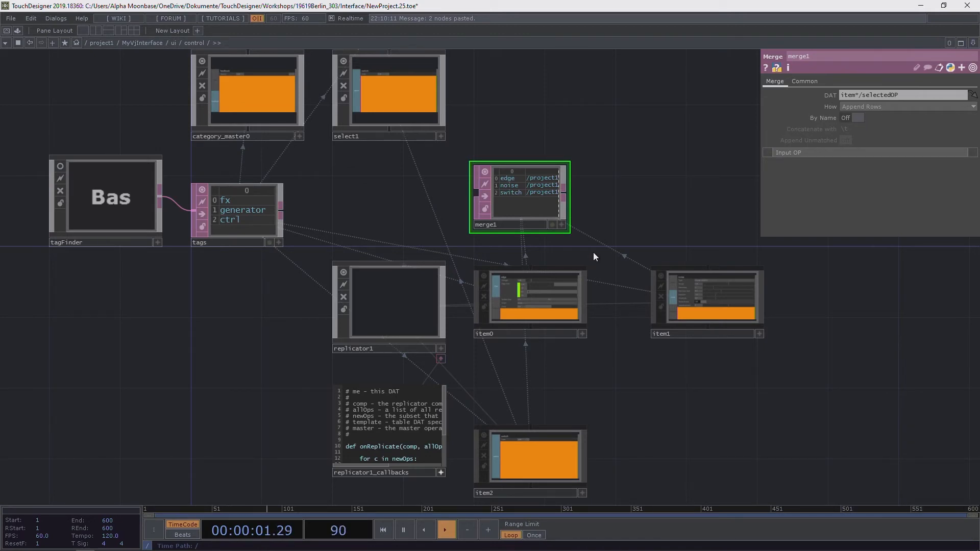
scroll(614, 215, down, 4)
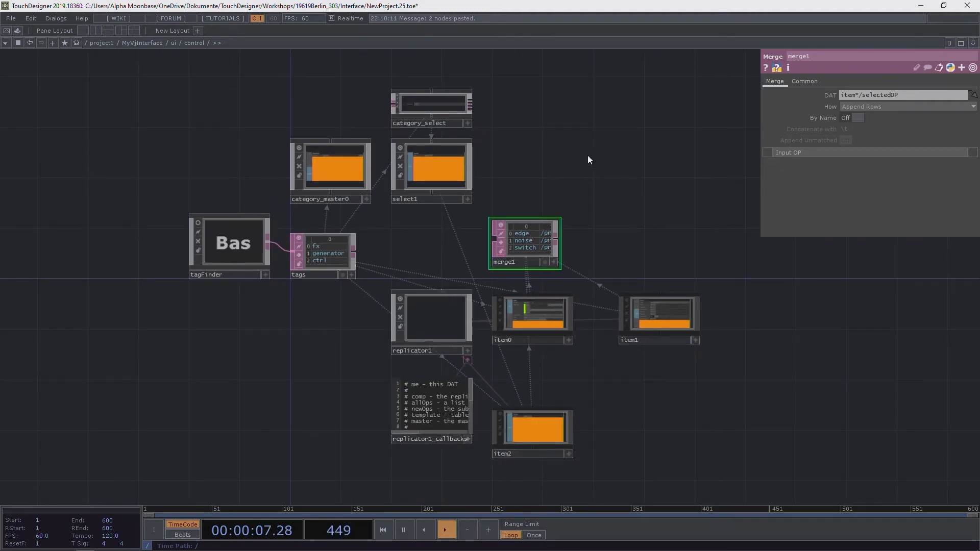
scroll(586, 158, up, 3)
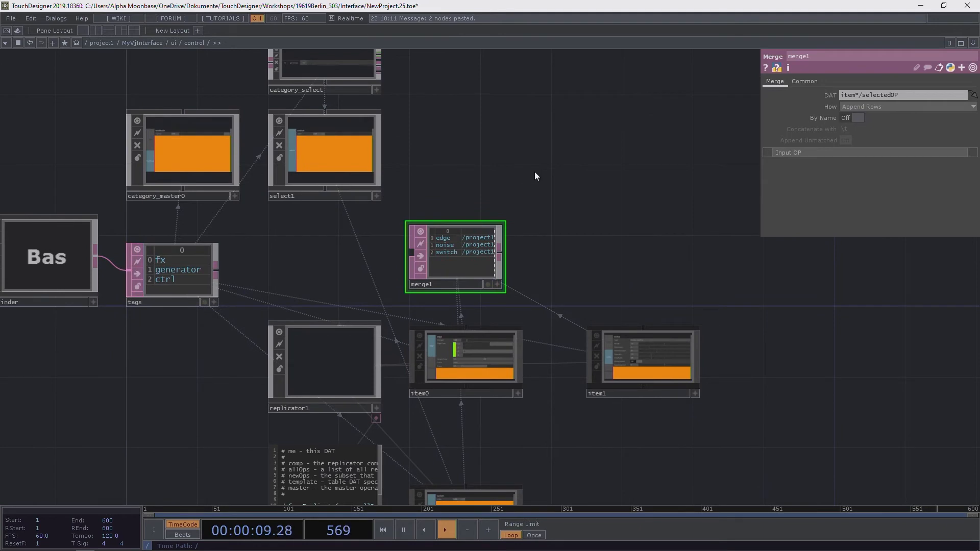
click(499, 252)
text(sele)
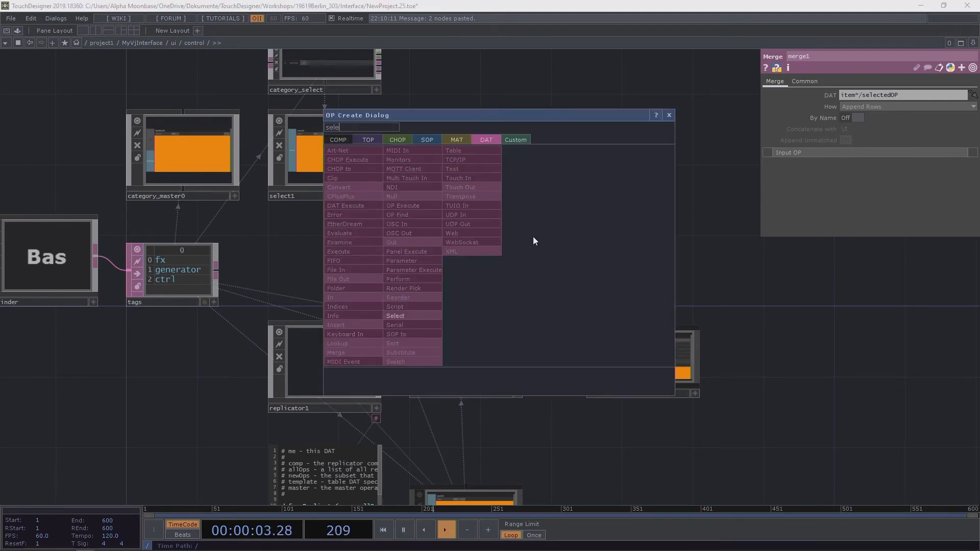
click(425, 322)
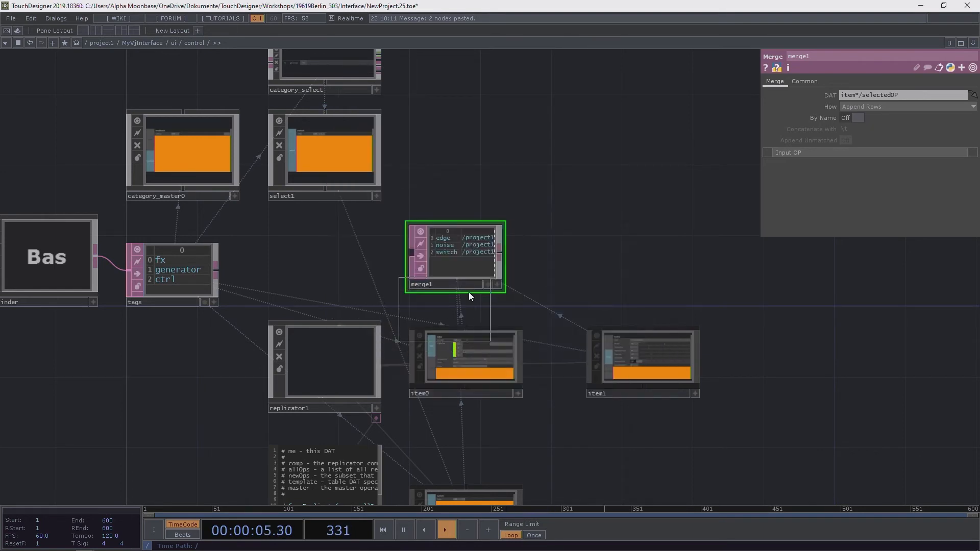
click(598, 245)
key(Delete)
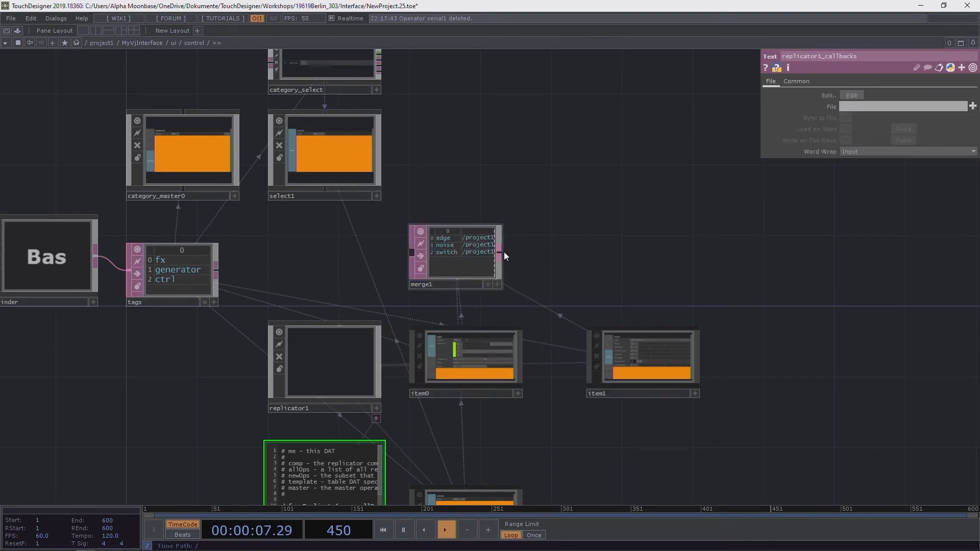
Step: Append a Select DAT to merge1 and set its row selection to by Index
right_click(498, 254)
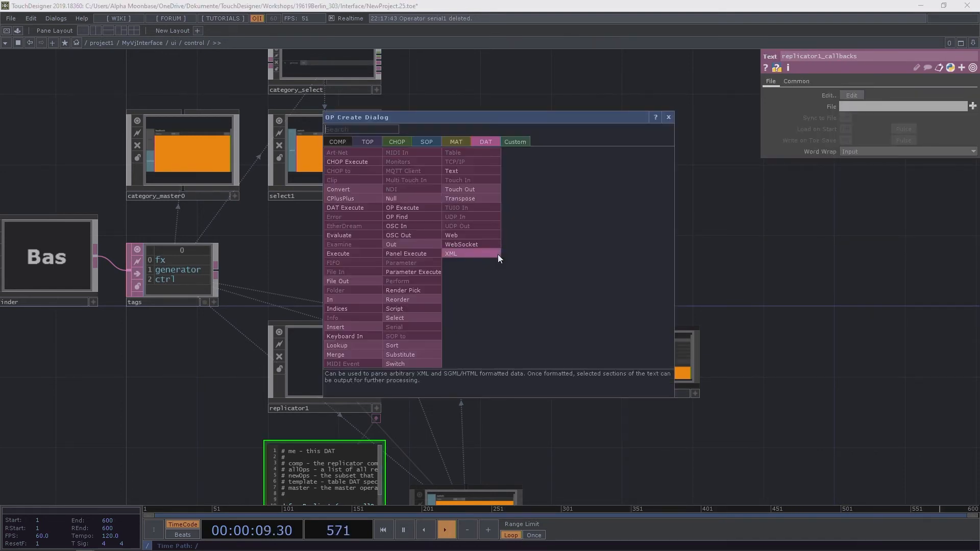
text(sele)
click(403, 318)
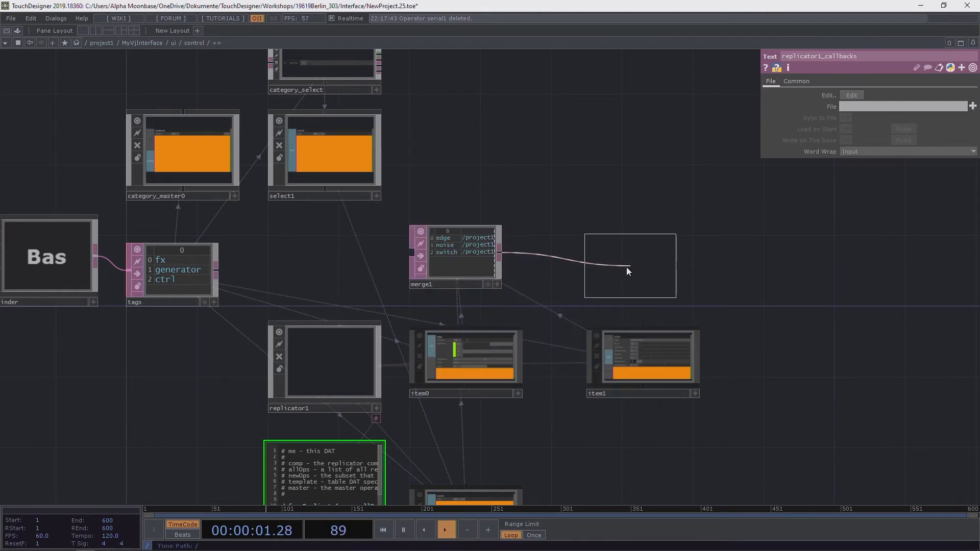
click(569, 264)
scroll(627, 156, up, 2)
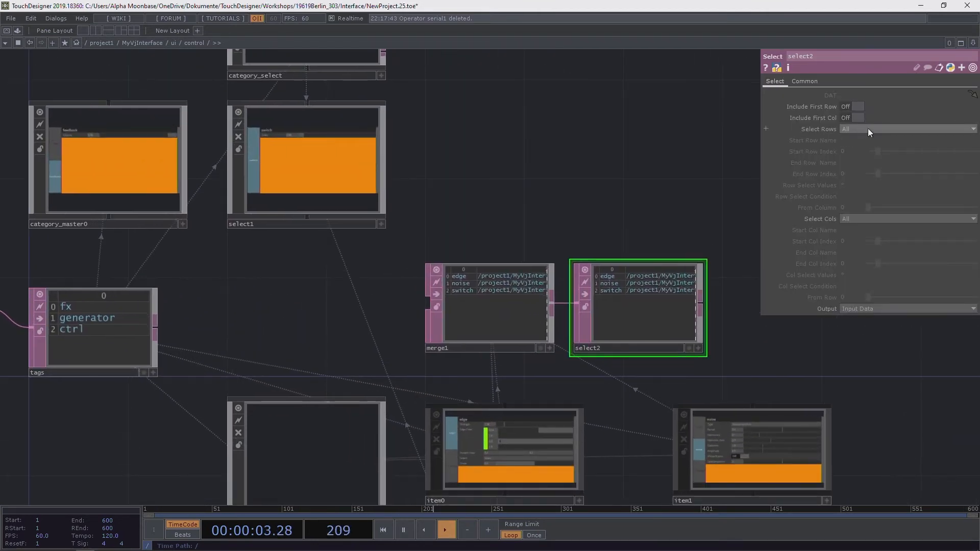
click(868, 128)
click(870, 154)
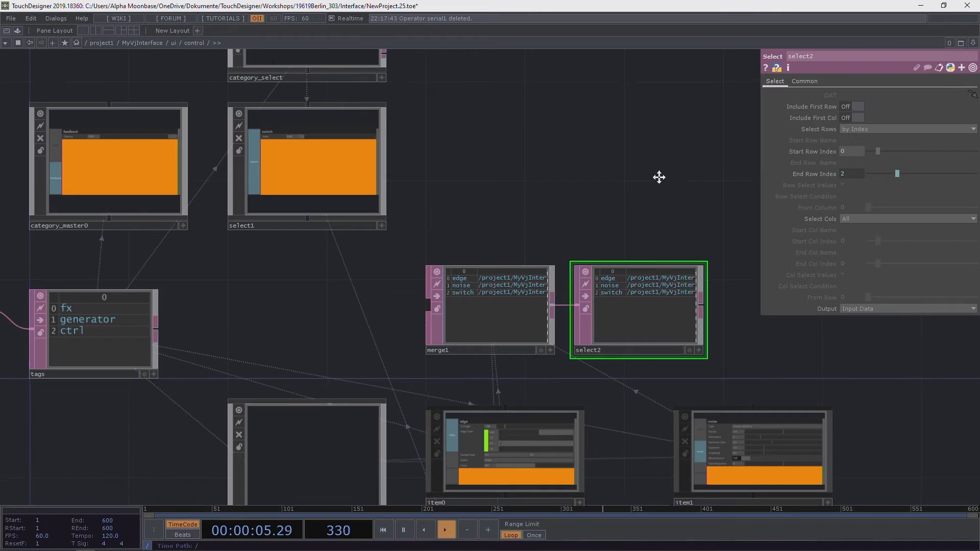
Step: Reference category_select's Value 0 parameter in select2's start row index
drag(658, 175, 607, 254)
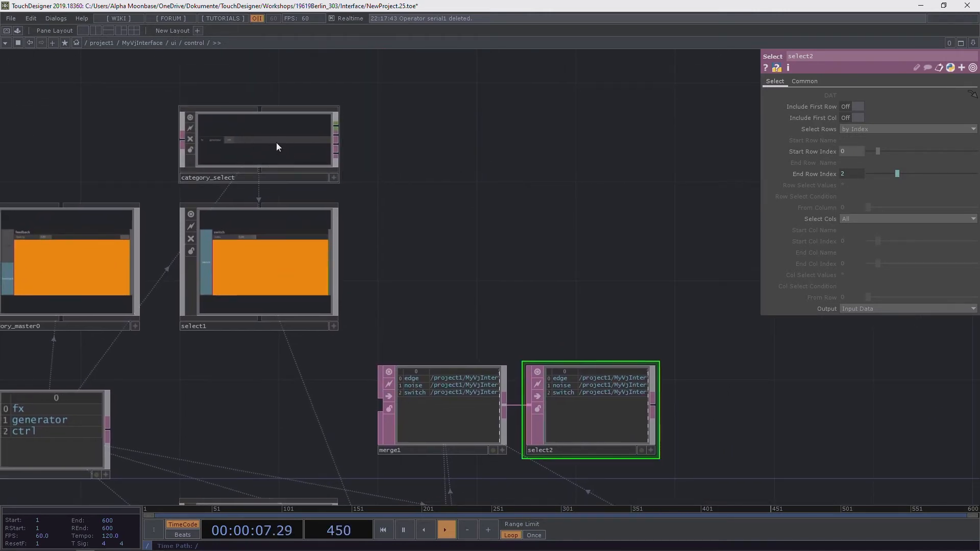
click(279, 143)
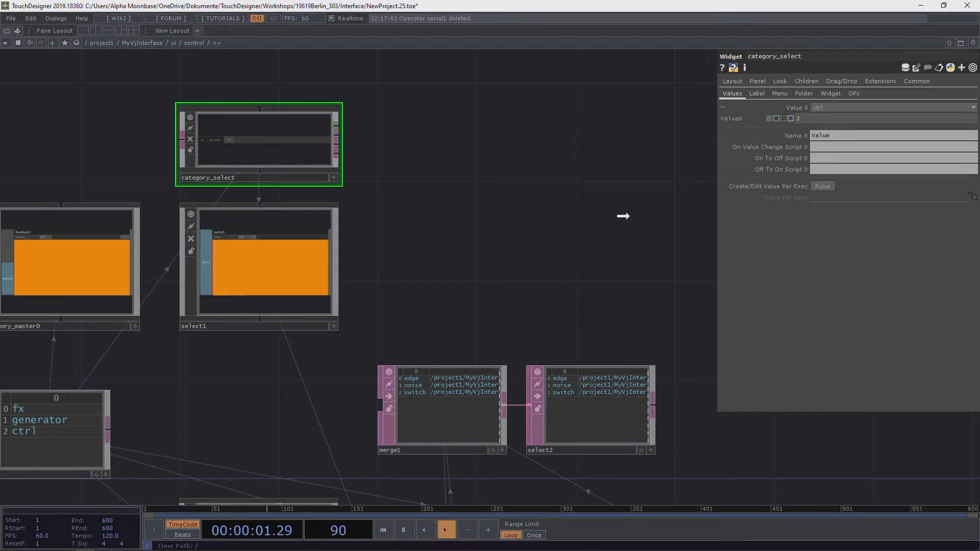
drag(601, 389, 820, 152)
click(828, 144)
click(778, 152)
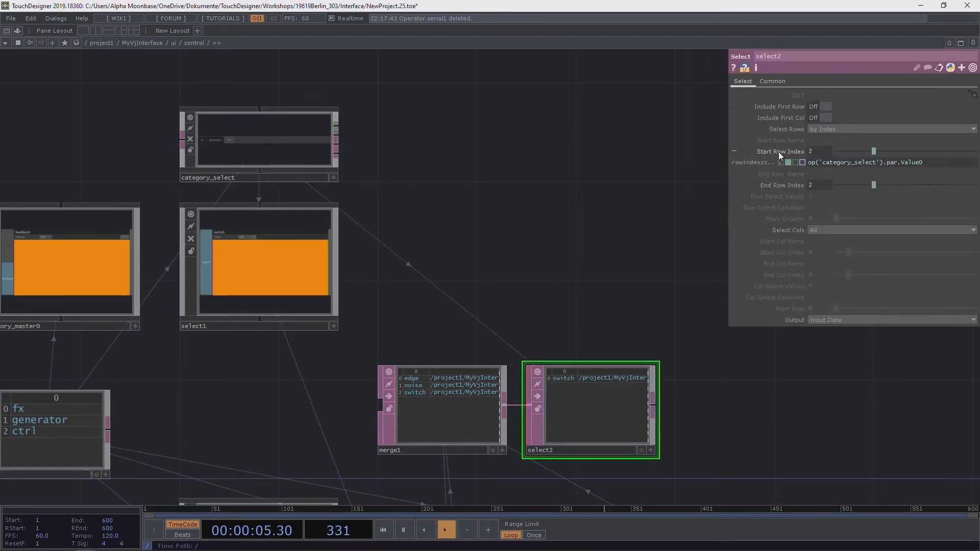
Step: Set select2's end row index to the same expression, op('category_select').par.Value0
click(776, 187)
drag(927, 162, 722, 162)
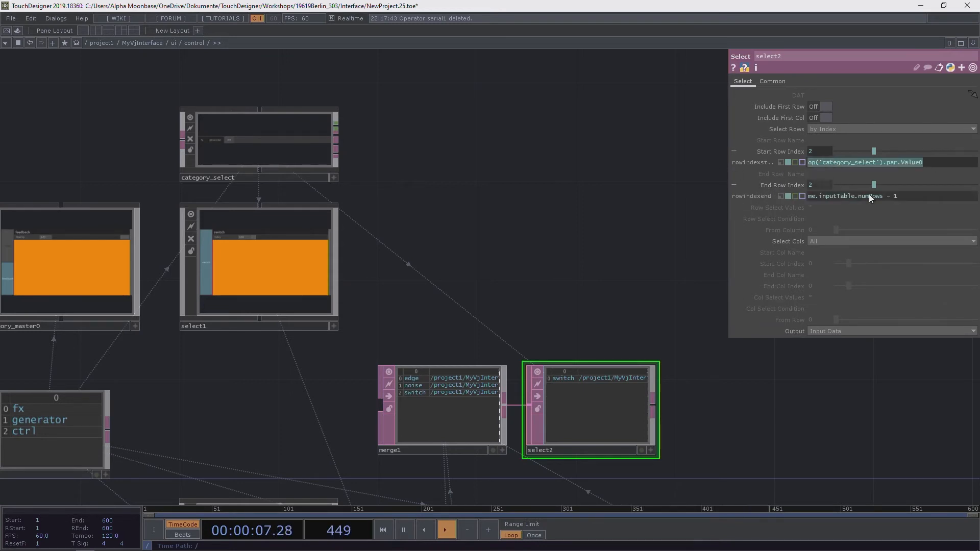
key(ctrl+c)
click(915, 196)
key(ctrl+v)
key(Return)
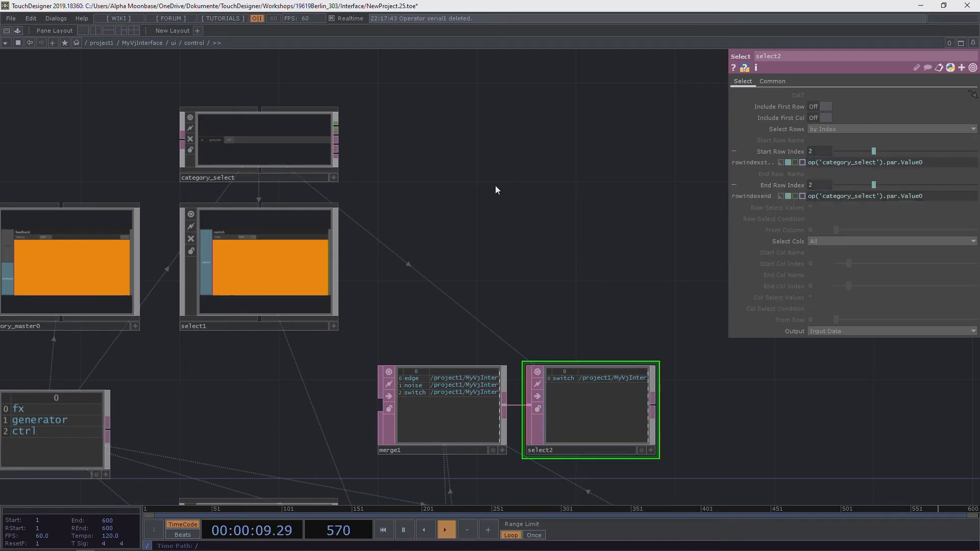
Step: Activate category_select and switch repeatedly between fx, generator and ctrl, ending on generator, to check the row picked by select2
drag(490, 201, 456, 162)
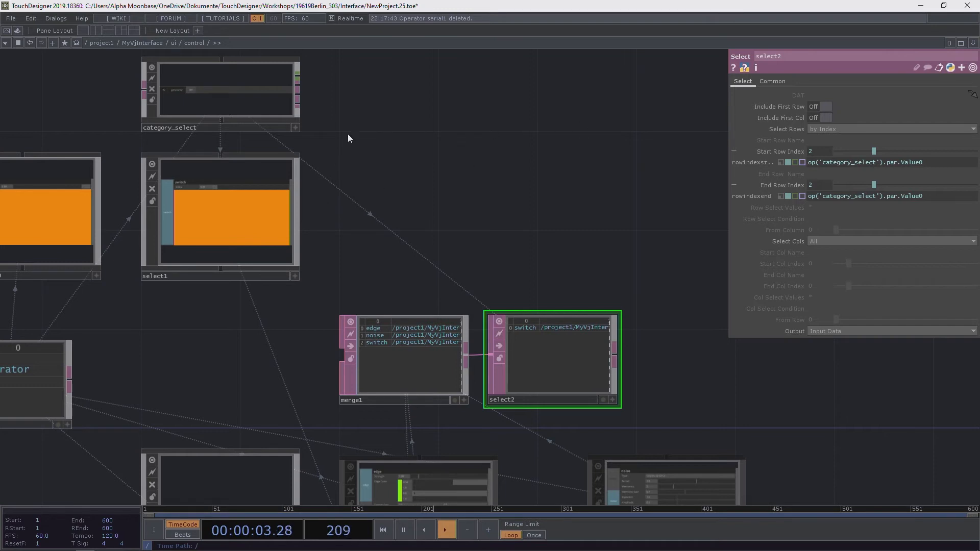
drag(393, 140, 399, 152)
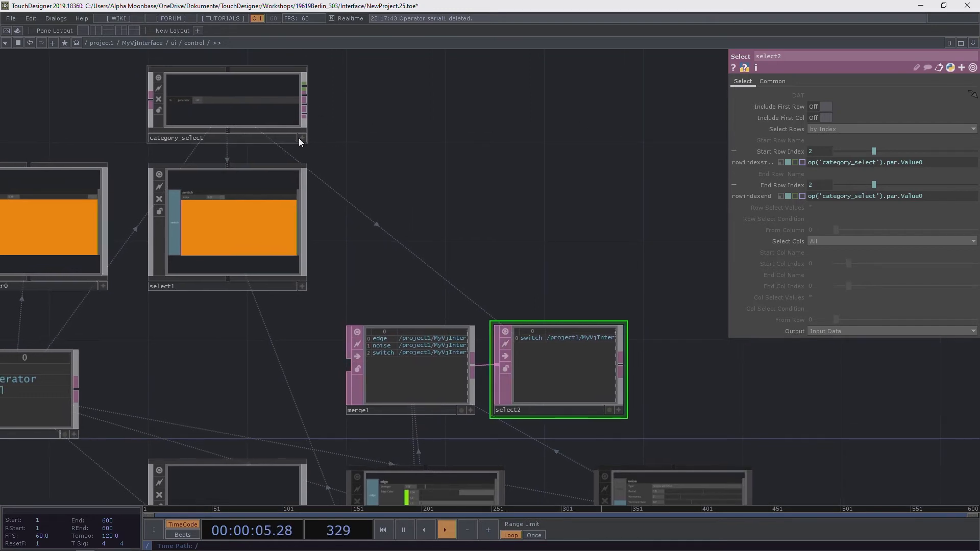
click(300, 137)
click(169, 101)
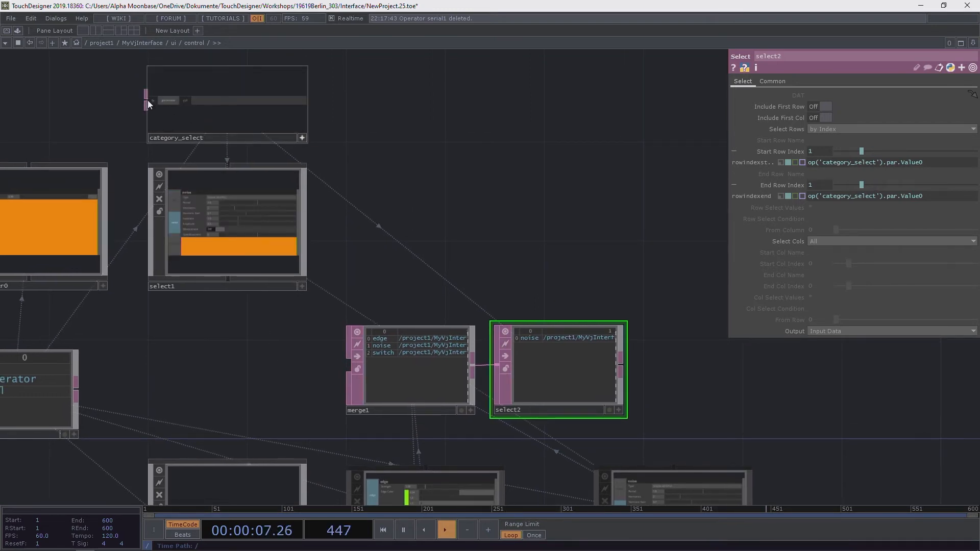
click(148, 100)
click(186, 100)
click(186, 100)
click(170, 100)
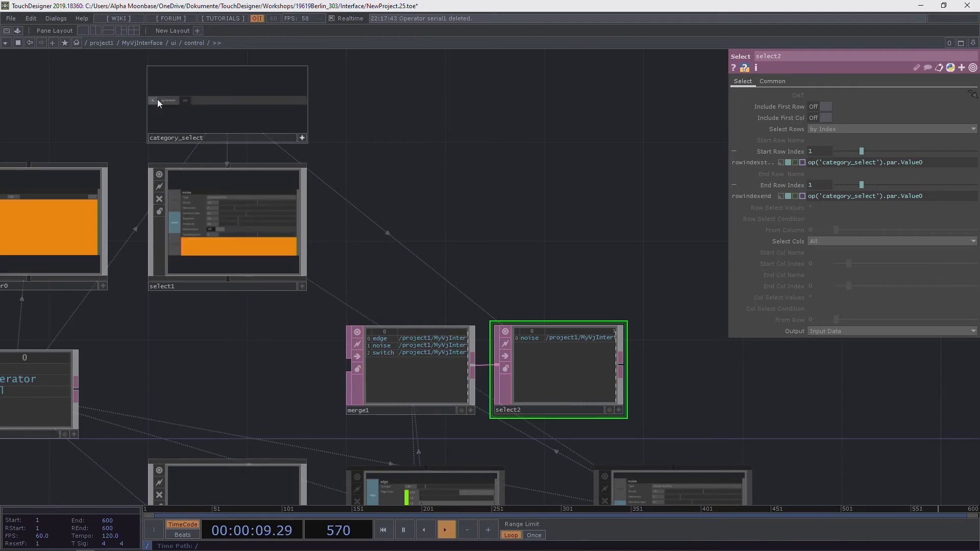
click(157, 99)
click(168, 99)
click(185, 99)
scroll(439, 207, up, 5)
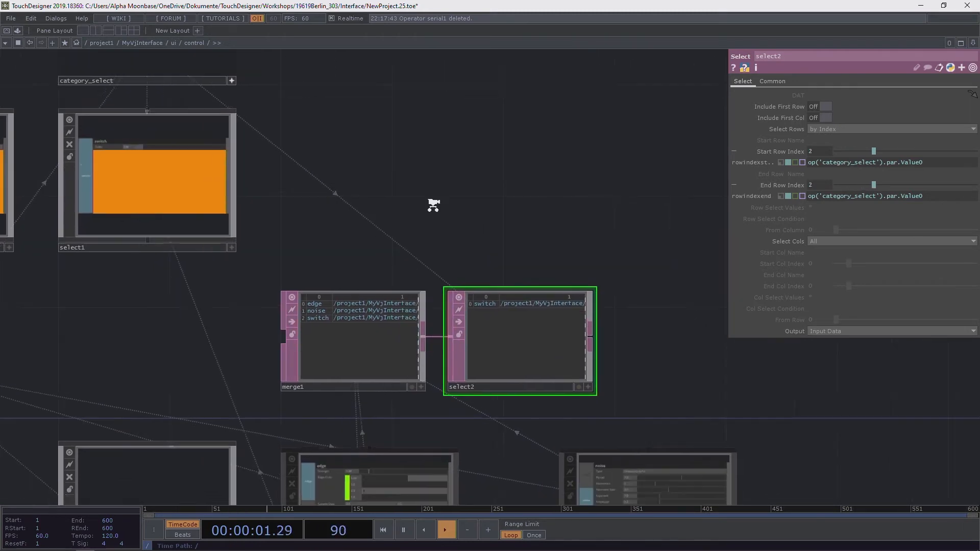
click(61, 66)
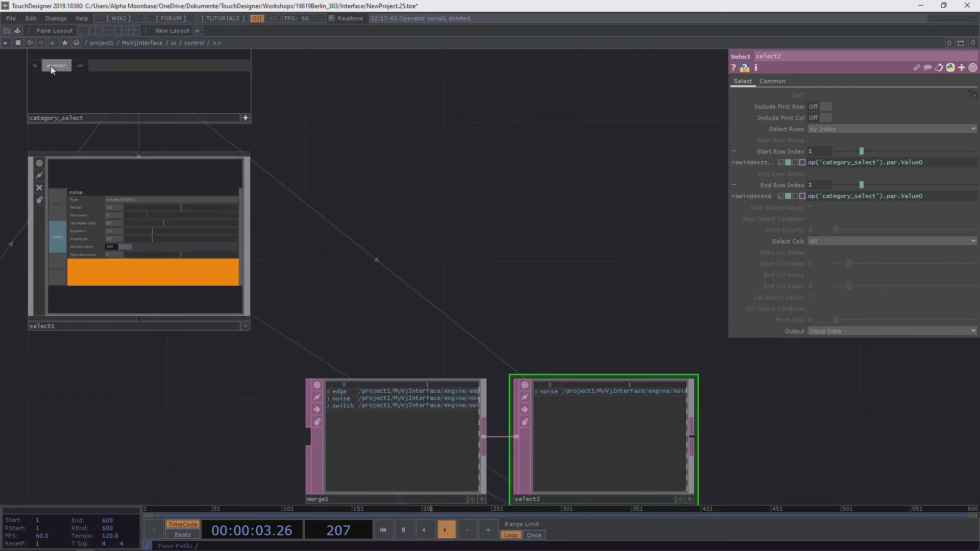
Step: Cycle category_select through fx, generator and ctrl once more, returning to generator, to examine the row select2 outputs
click(37, 66)
click(57, 66)
click(81, 65)
click(63, 66)
Step: Append a Null DAT to select2 and name it selectedOP
scroll(429, 175, down, 5)
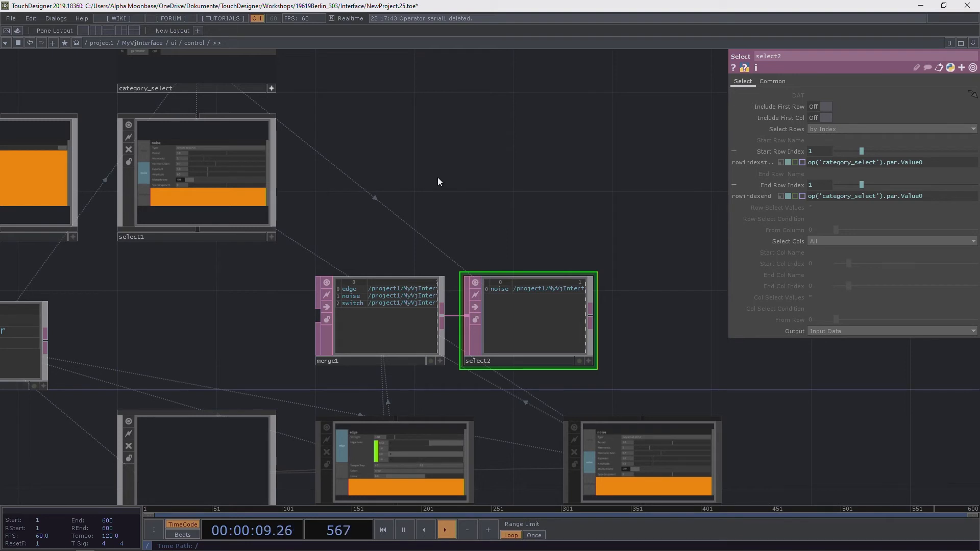
drag(480, 162, 474, 227)
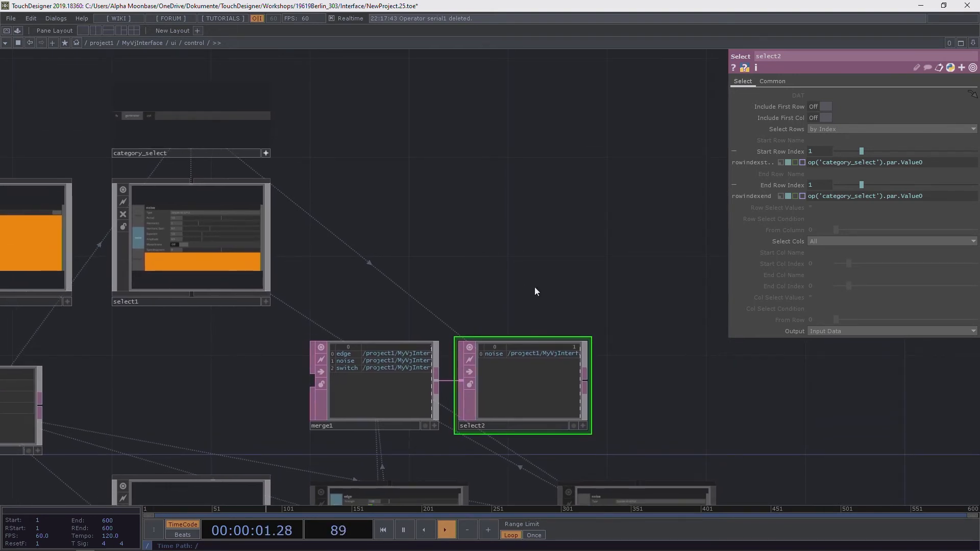
scroll(535, 287, down, 3)
drag(657, 335, 546, 243)
scroll(469, 264, up, 3)
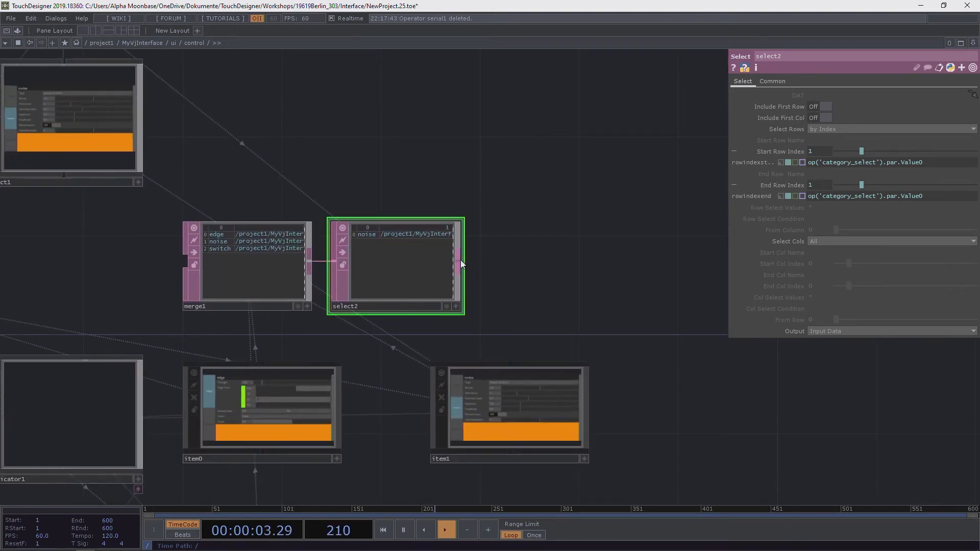
right_click(458, 261)
text(nu)
click(365, 200)
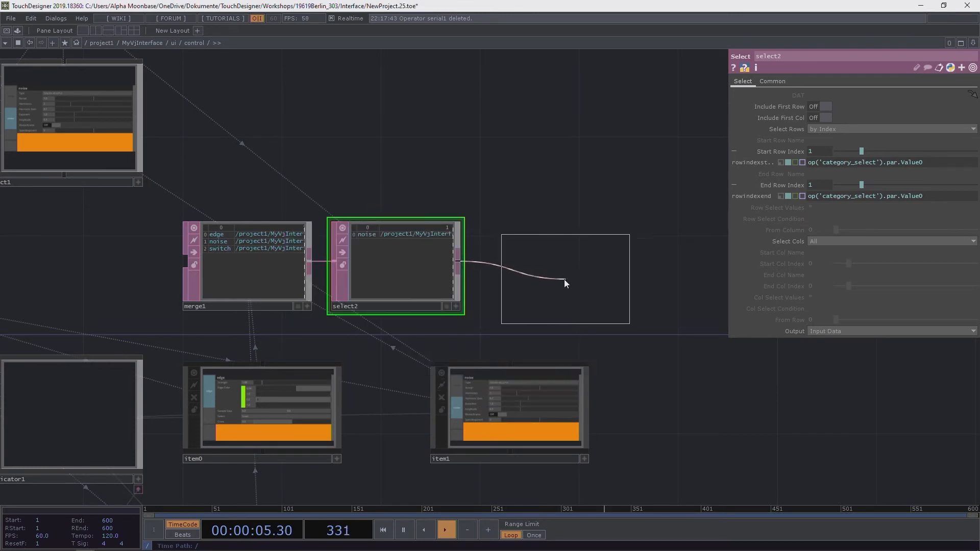
click(549, 277)
click(539, 306)
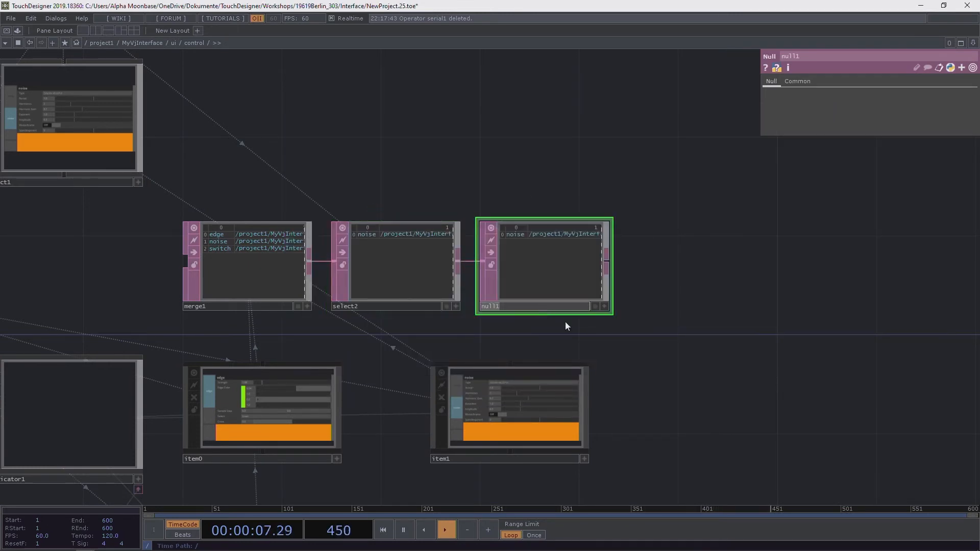
text(selectedOP)
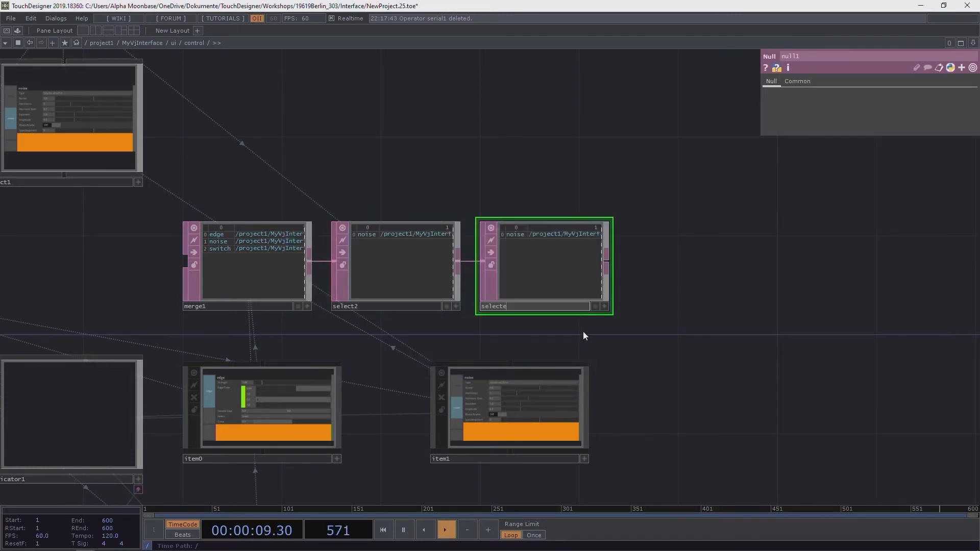
key(Return)
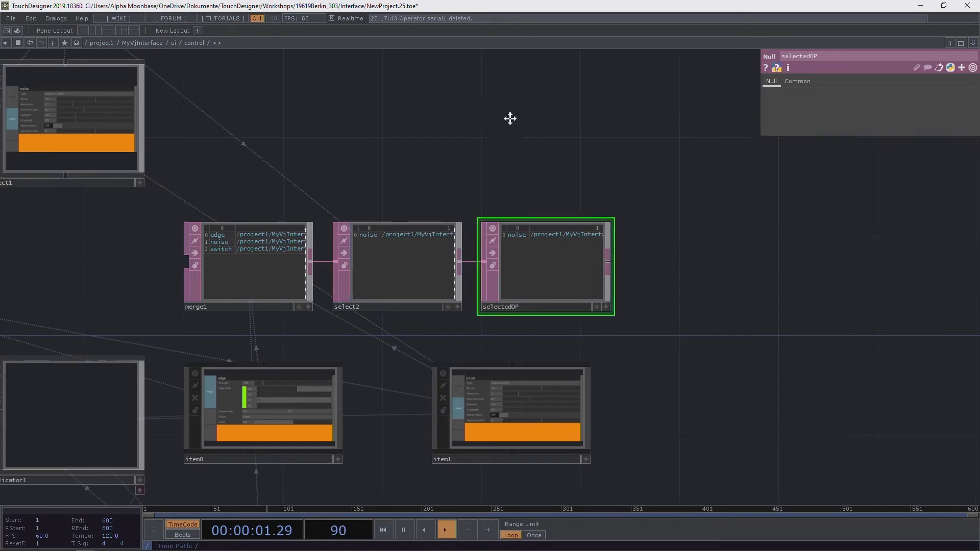
Step: Split the network editor into two side-by-side panes and enter the ui's preview container in the second one
drag(509, 115, 568, 144)
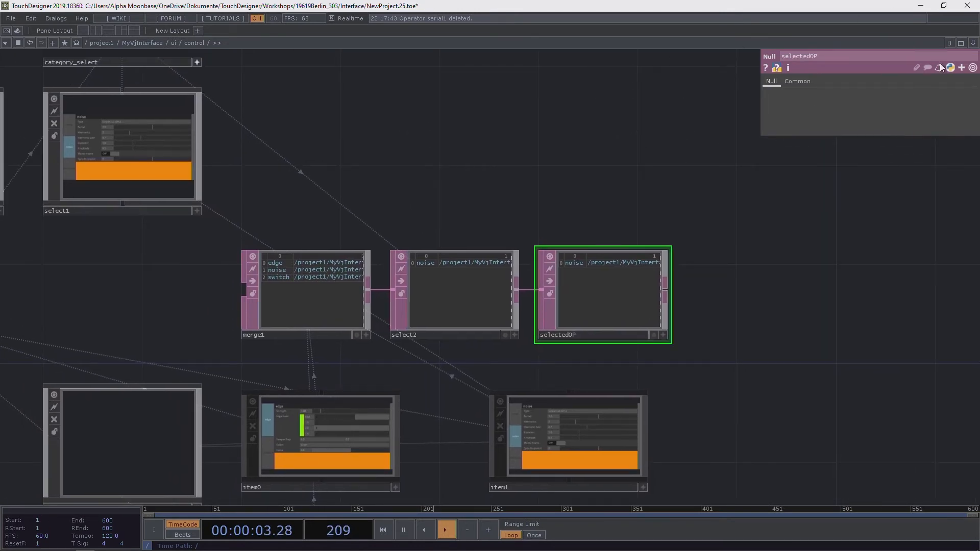
click(973, 43)
click(945, 65)
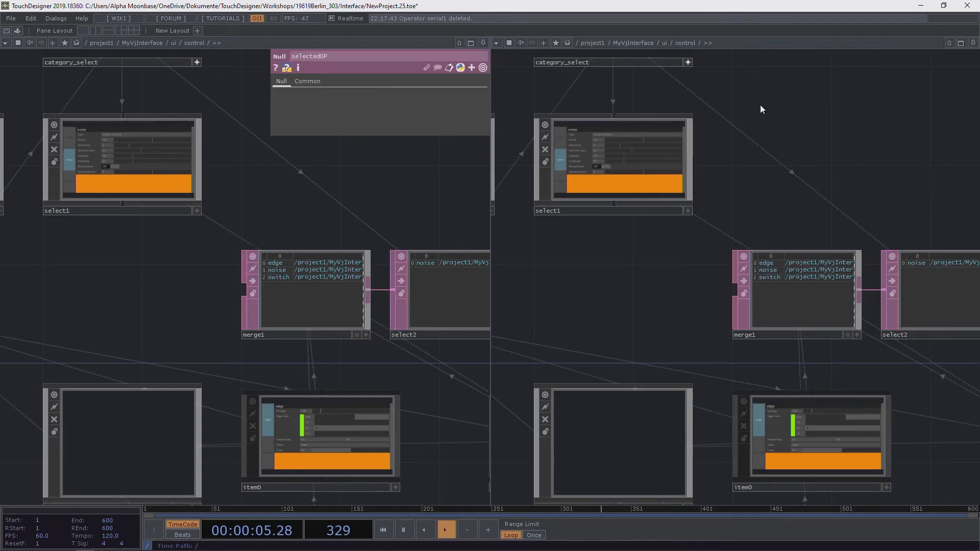
scroll(660, 145, down, 5)
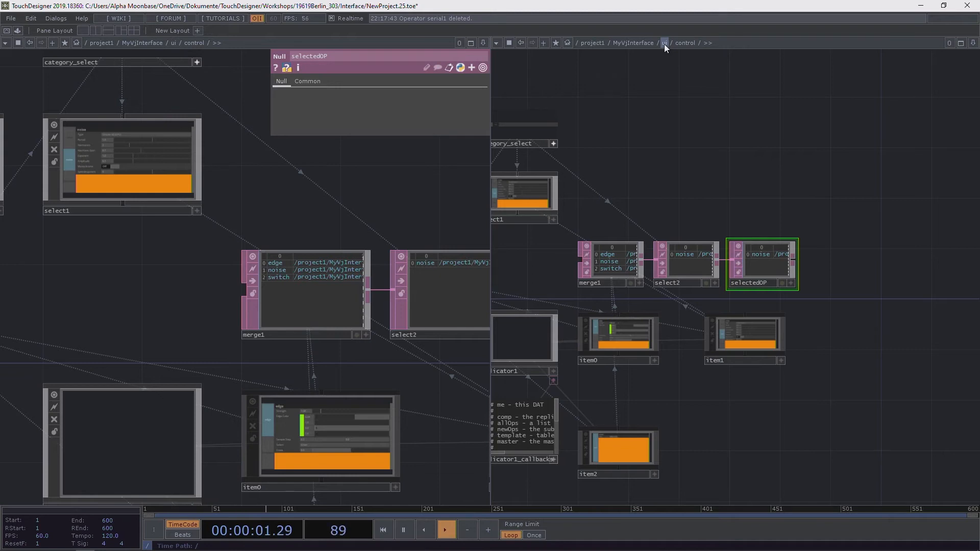
click(664, 44)
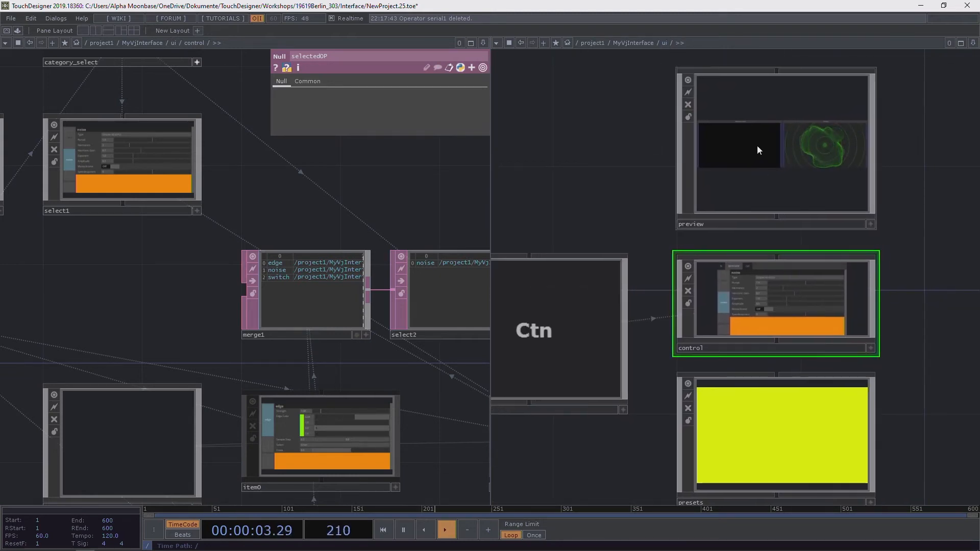
click(759, 144)
scroll(748, 152, up, 10)
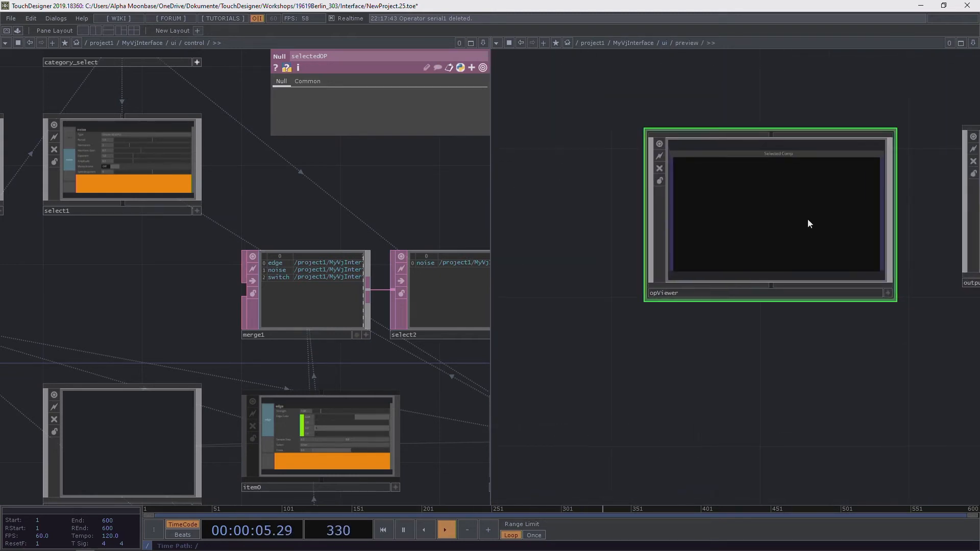
Step: Set opViewer's Operator Viewer parameter to the expression parent.MASTER_UI.op('control/selectedOP')[0,1]
key(p)
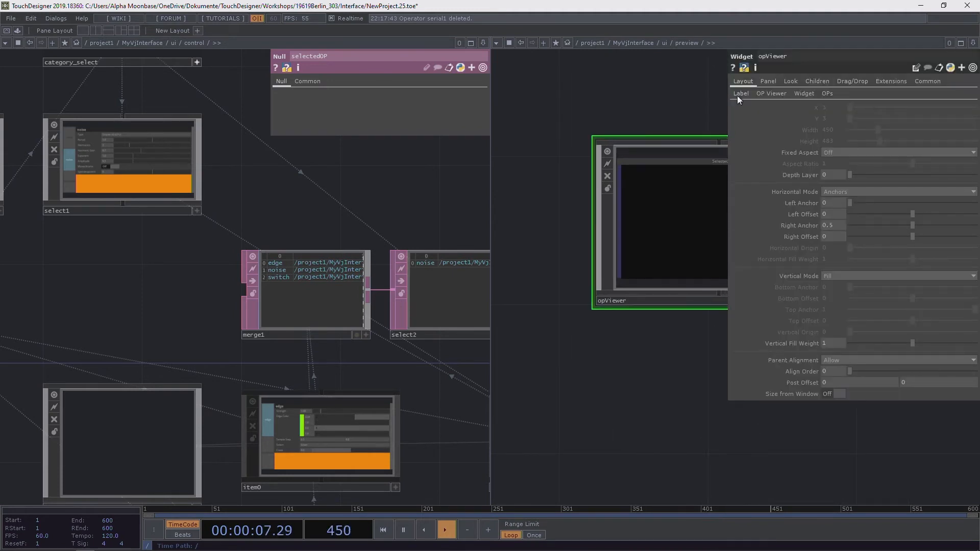
click(771, 94)
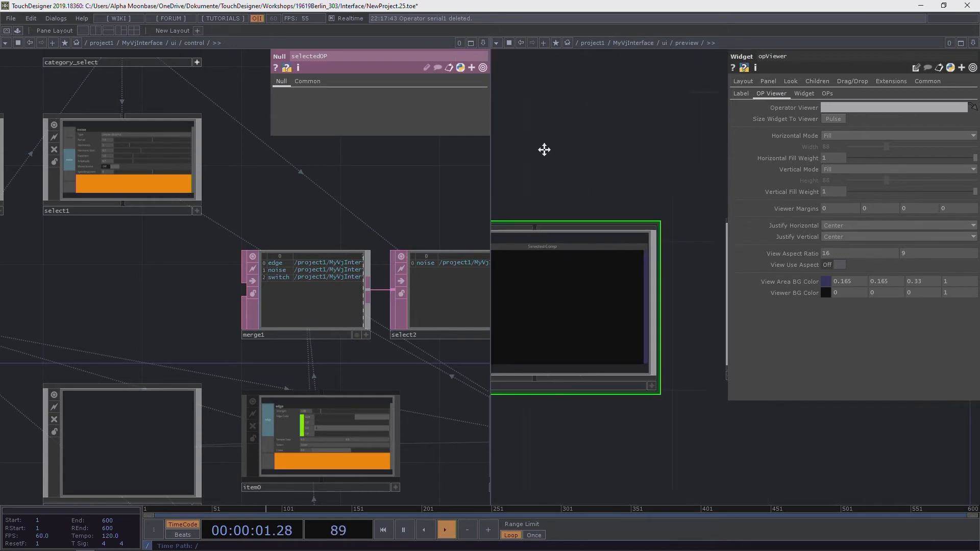
scroll(597, 201, up, 3)
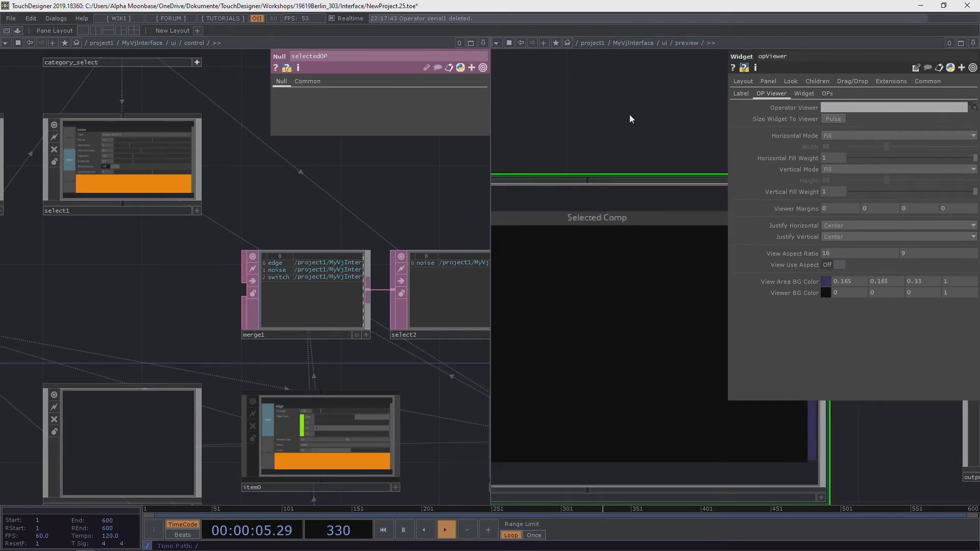
drag(644, 135, 671, 123)
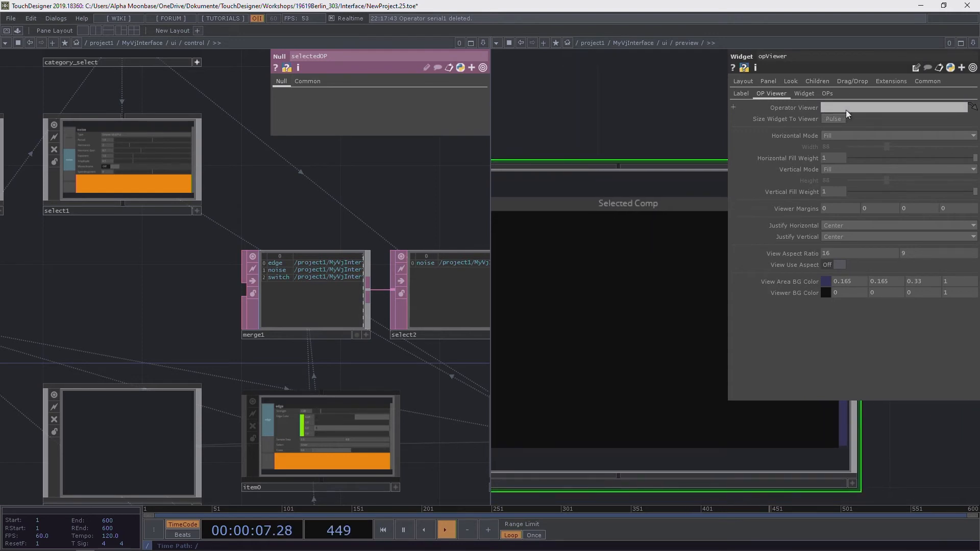
drag(389, 198, 213, 204)
scroll(338, 214, up, 3)
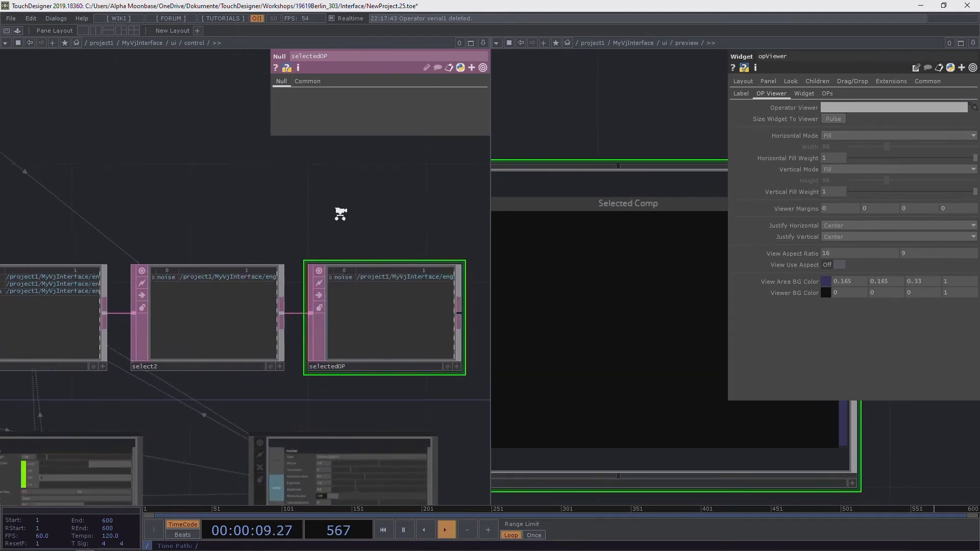
drag(339, 214, 311, 213)
mouse_move(321, 315)
mouse_down()
mouse_move(449, 285)
mouse_move(517, 233)
mouse_move(348, 247)
mouse_move(320, 307)
mouse_up()
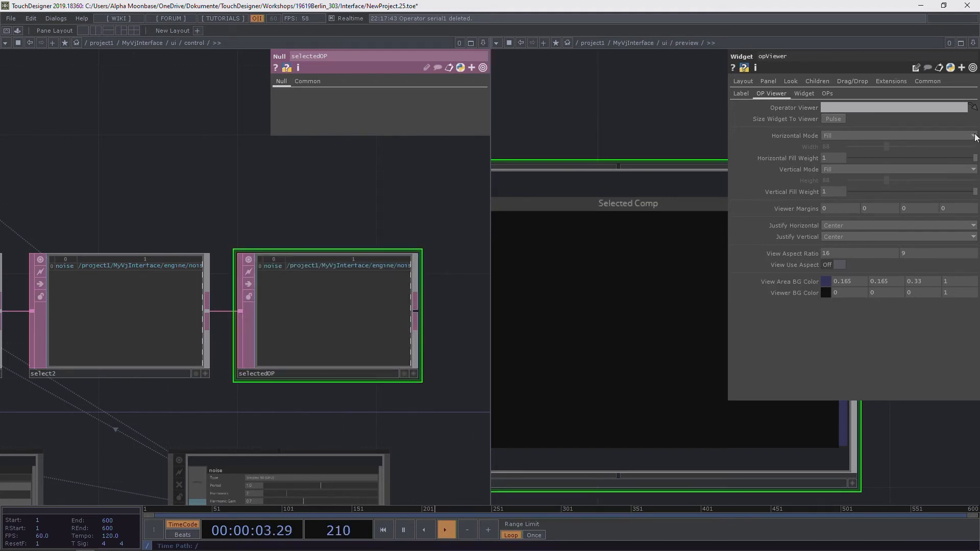
click(849, 107)
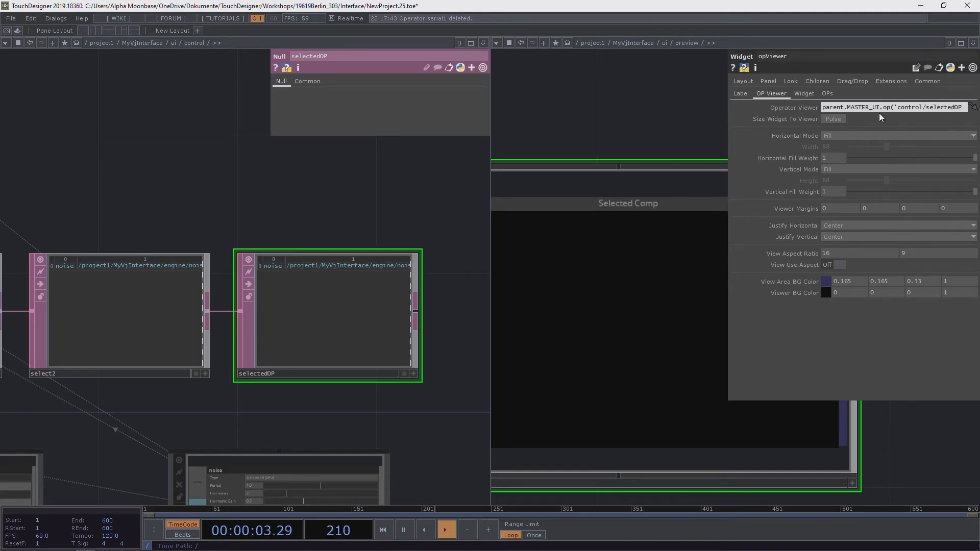
text()[)
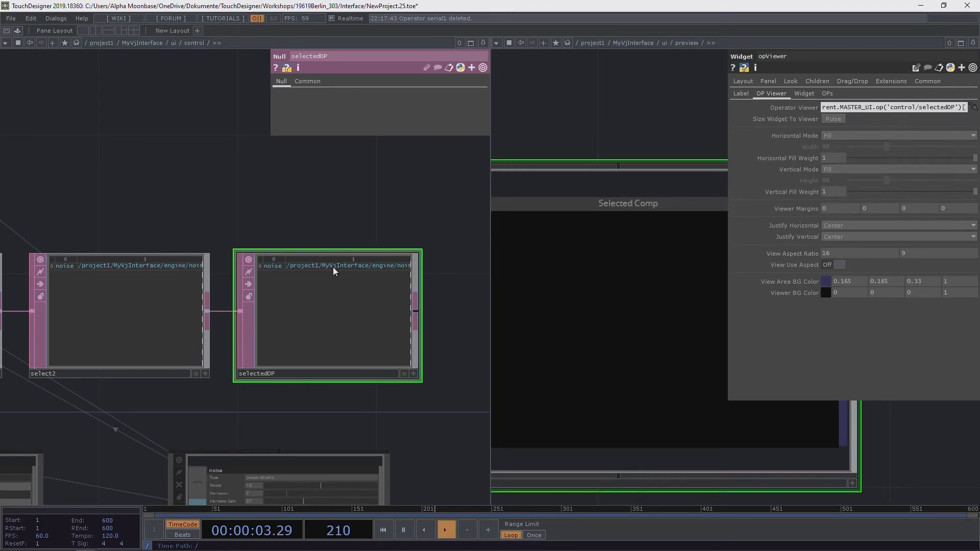
text(0)
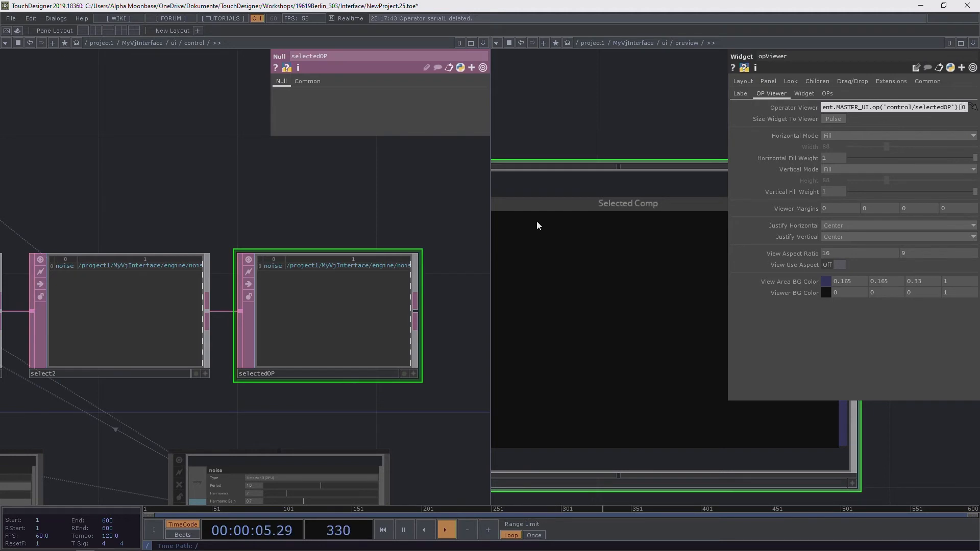
text(,1])
key(Return)
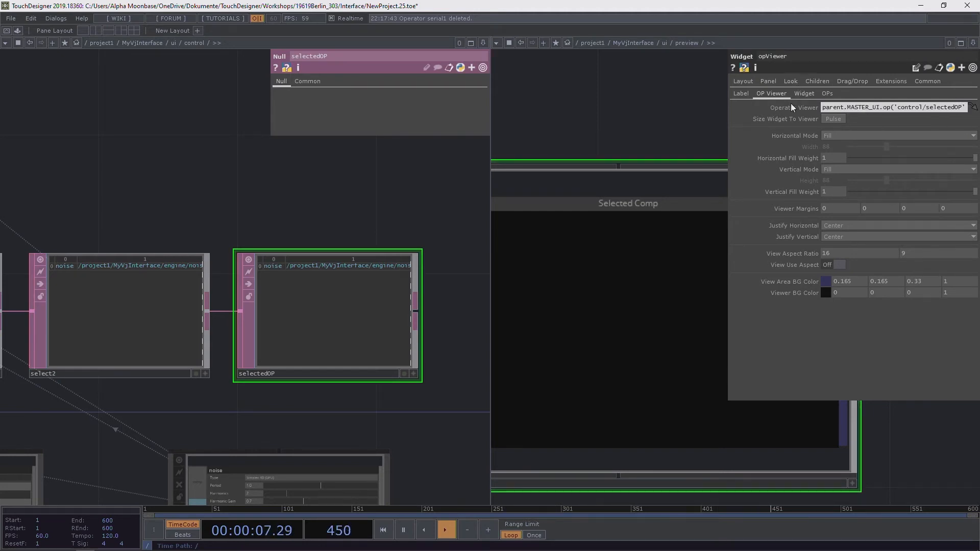
Step: Expand opViewer's Operator Viewer parameter and widen the parameter window to examine its full expression and the cell index
click(792, 108)
click(785, 119)
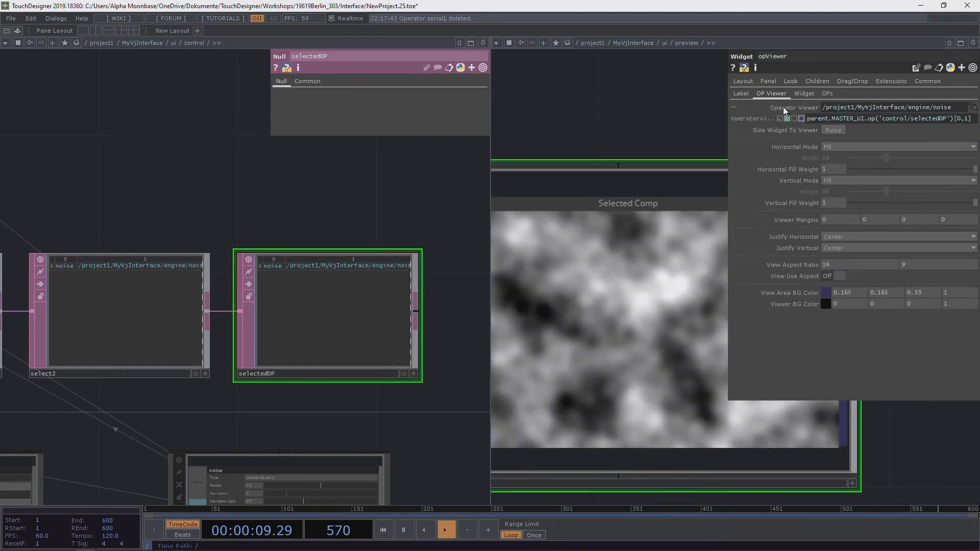
scroll(622, 122, down, 3)
mouse_move(640, 115)
mouse_down()
mouse_move(625, 124)
mouse_move(646, 125)
mouse_up()
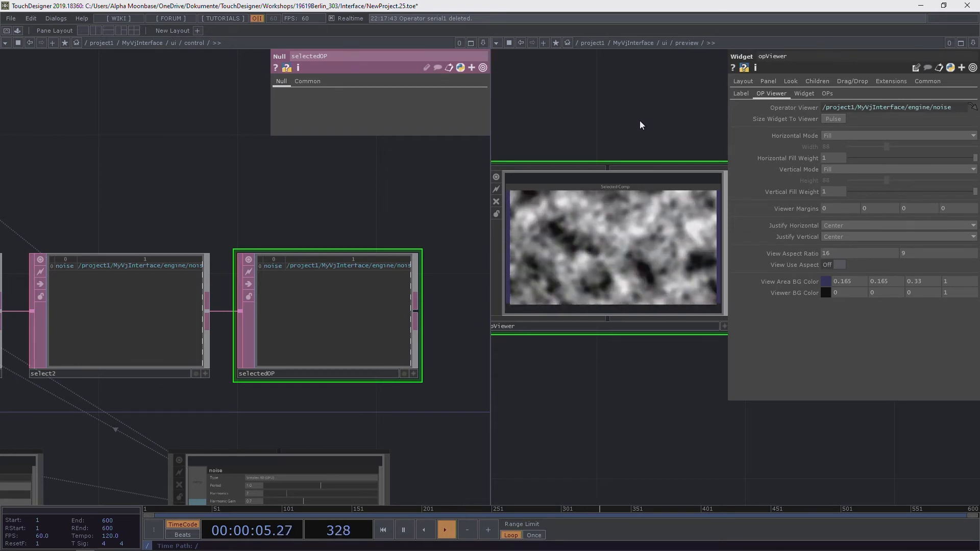
click(776, 108)
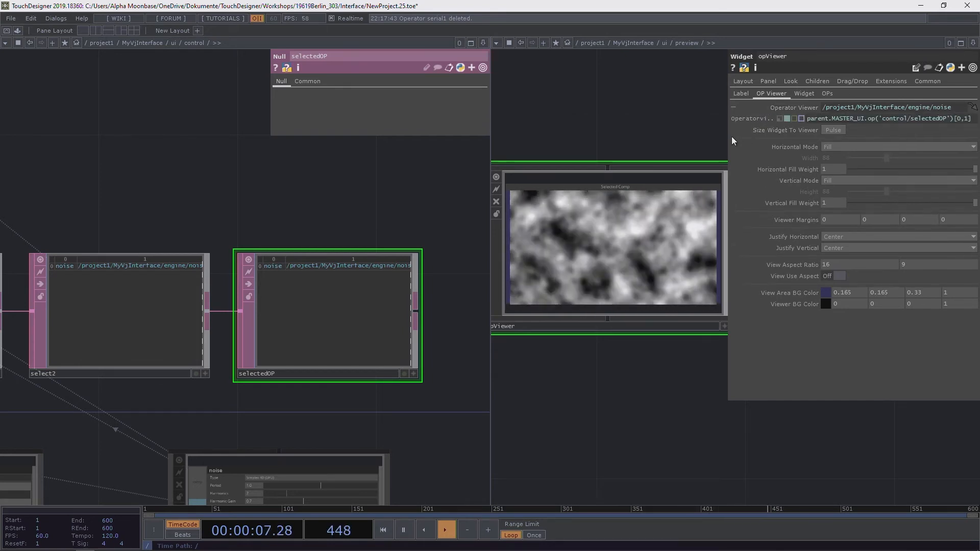
drag(729, 136, 666, 136)
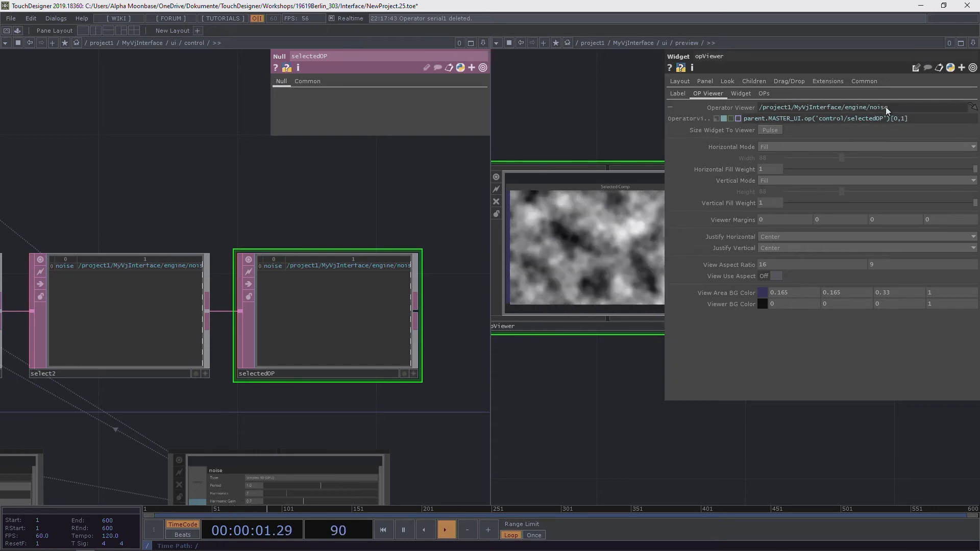
mouse_move(899, 118)
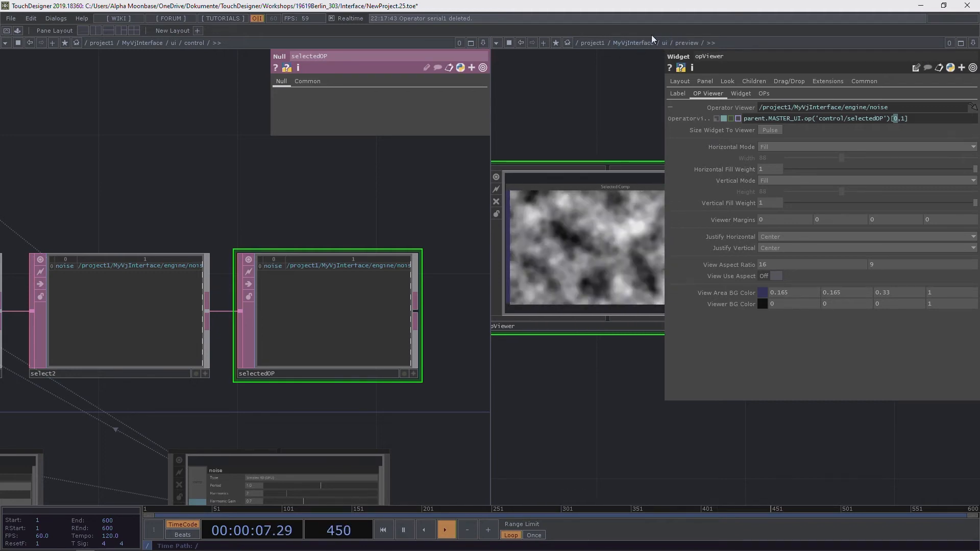
Step: Go up to MyVjInterface and inspect the Parent Shortcut of the ui container
click(633, 42)
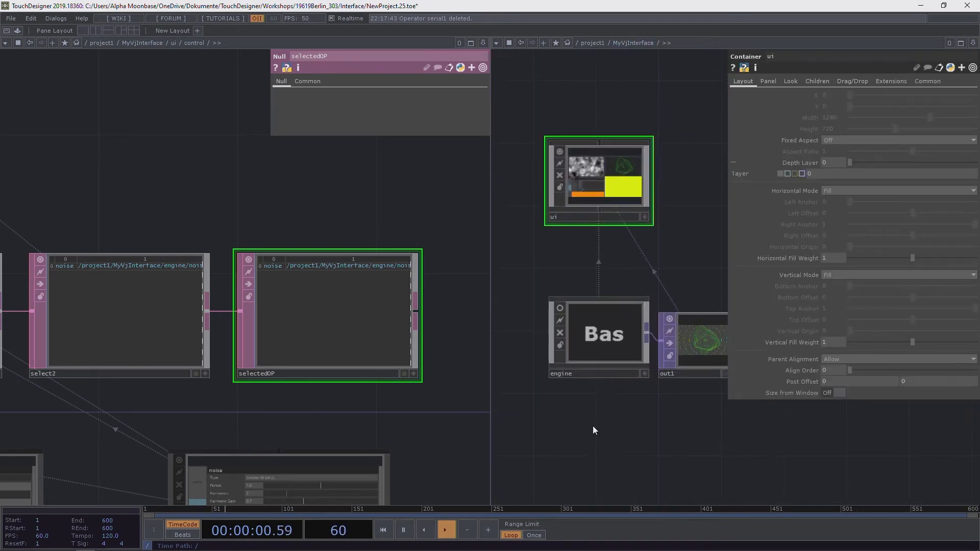
click(606, 336)
click(589, 198)
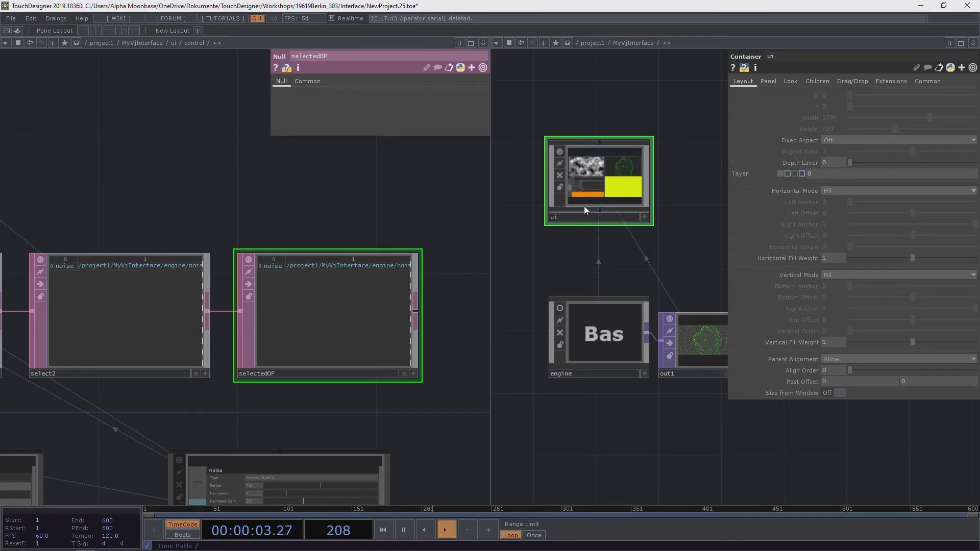
click(928, 81)
click(833, 94)
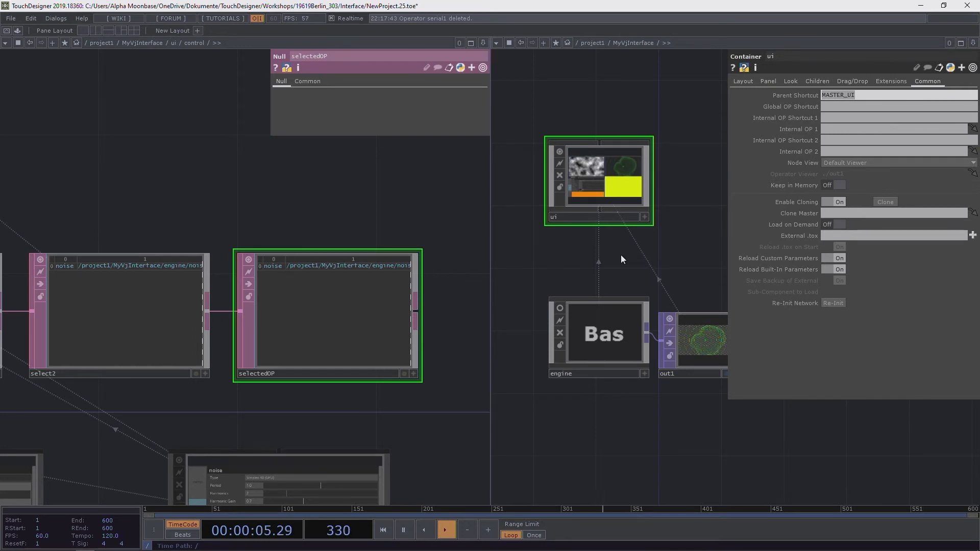
mouse_move(910, 546)
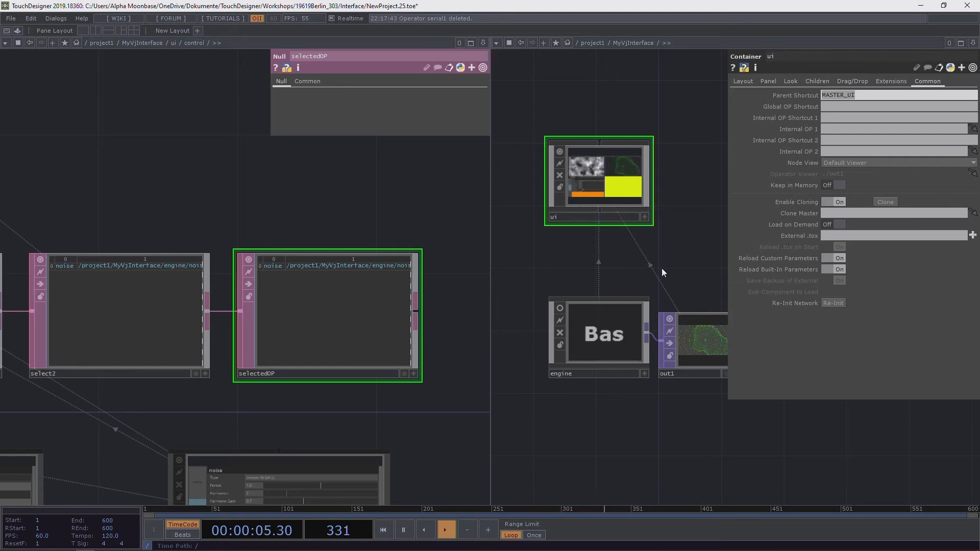
Step: Review the parameters of merge1, select2 and selectedOP in the control network
scroll(293, 234, down, 3)
drag(238, 215, 261, 212)
scroll(262, 211, up, 2)
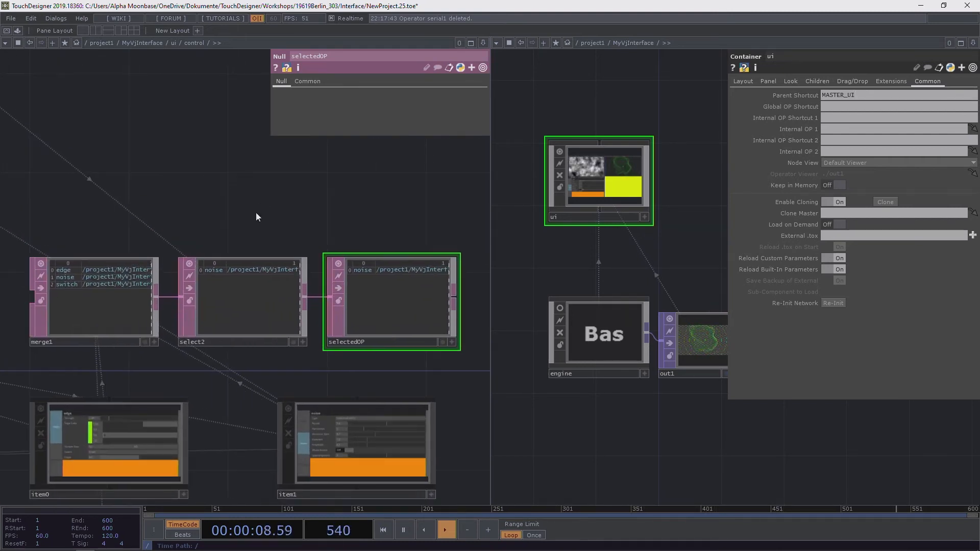
click(106, 276)
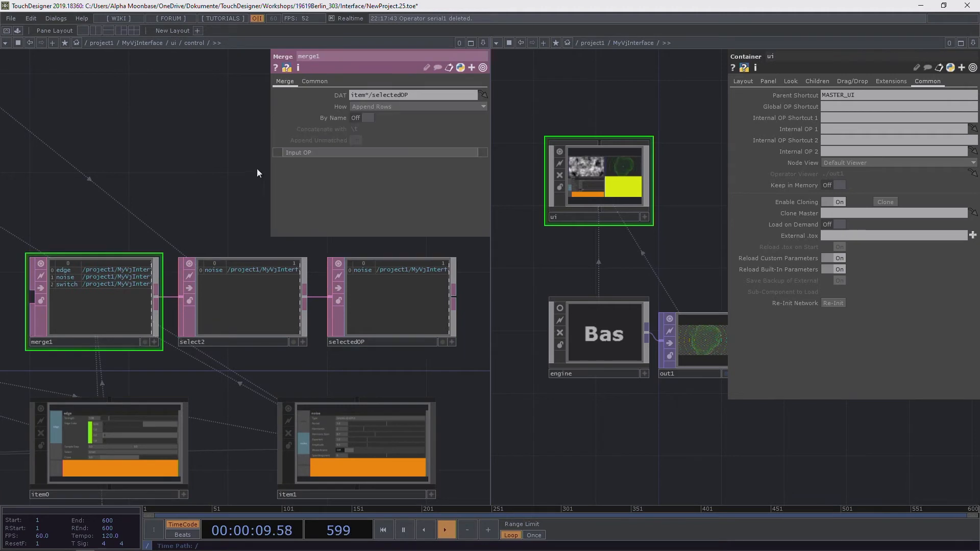
click(237, 298)
drag(204, 212, 188, 264)
scroll(188, 264, down, 1)
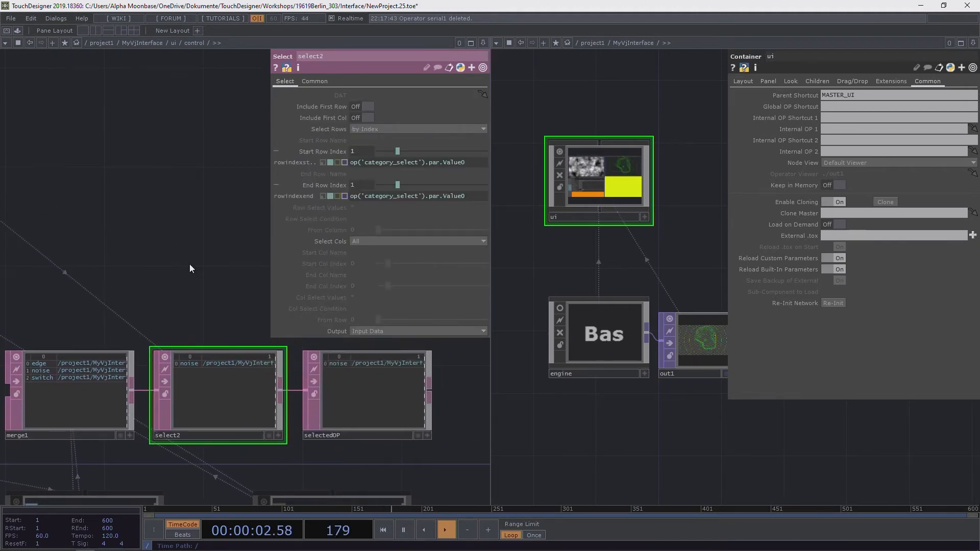
click(351, 377)
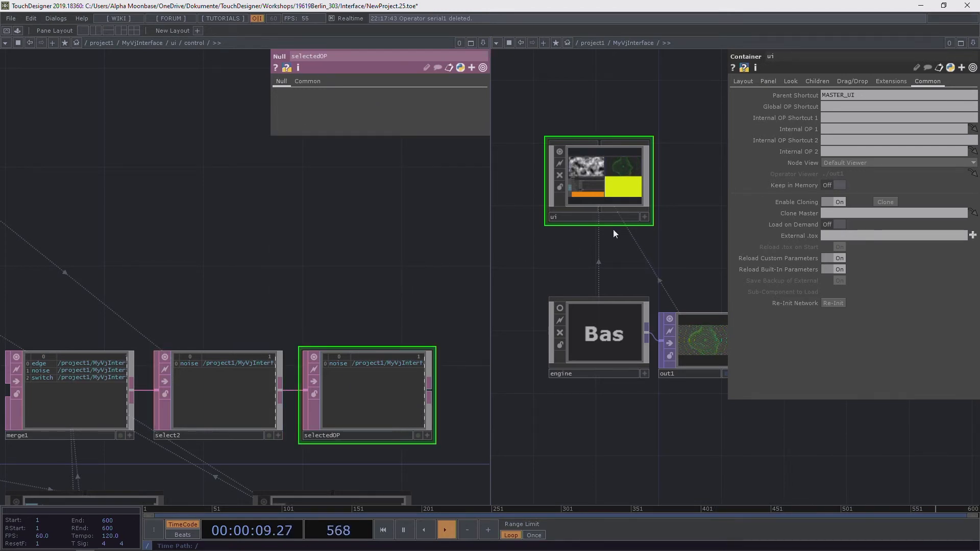
Step: Go up to project1 and open the MyVjInterface container in its own viewer window
middle_drag(667, 247, 659, 238)
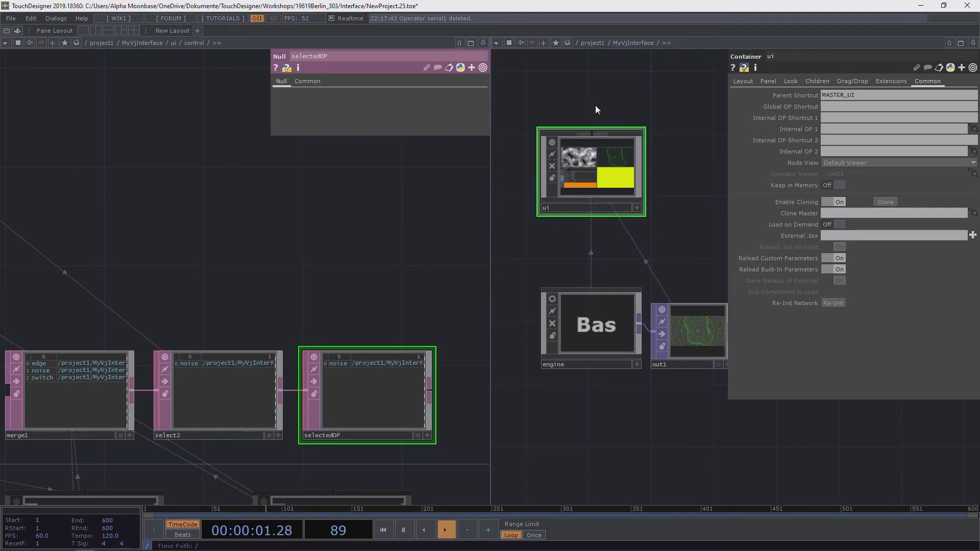
click(594, 43)
right_click(544, 272)
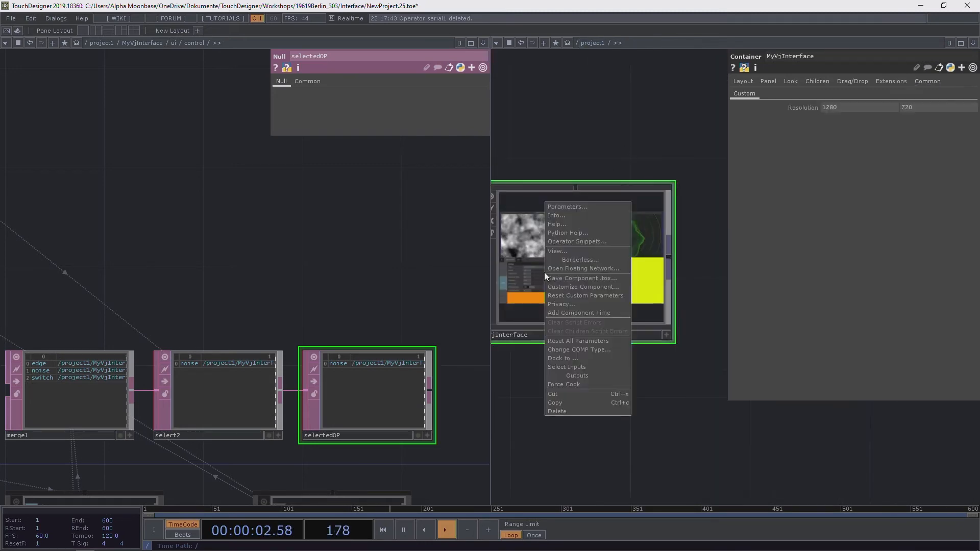
click(570, 250)
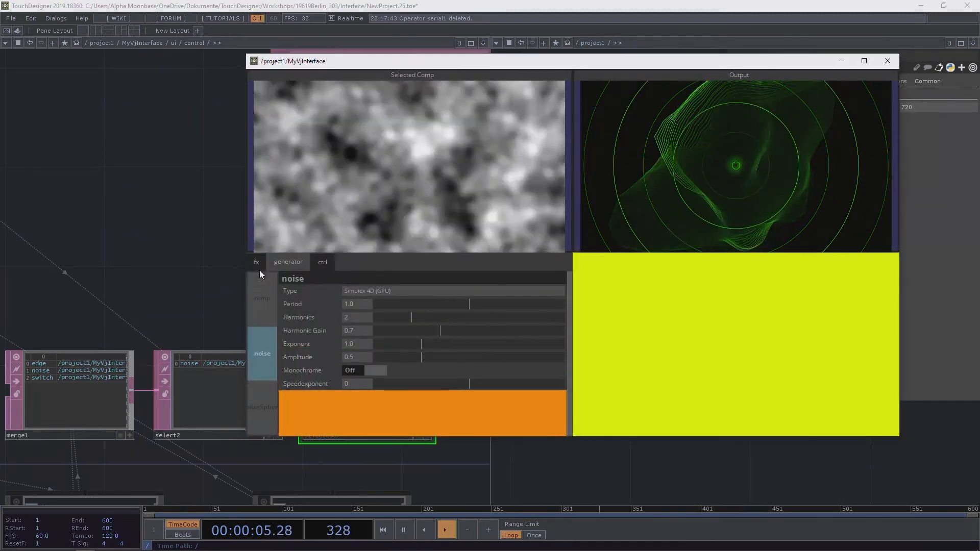
Step: Test the selected component preview by switching repeatedly between the ramp, noise and noiseSphere generators in the interface
click(258, 264)
click(286, 264)
click(271, 309)
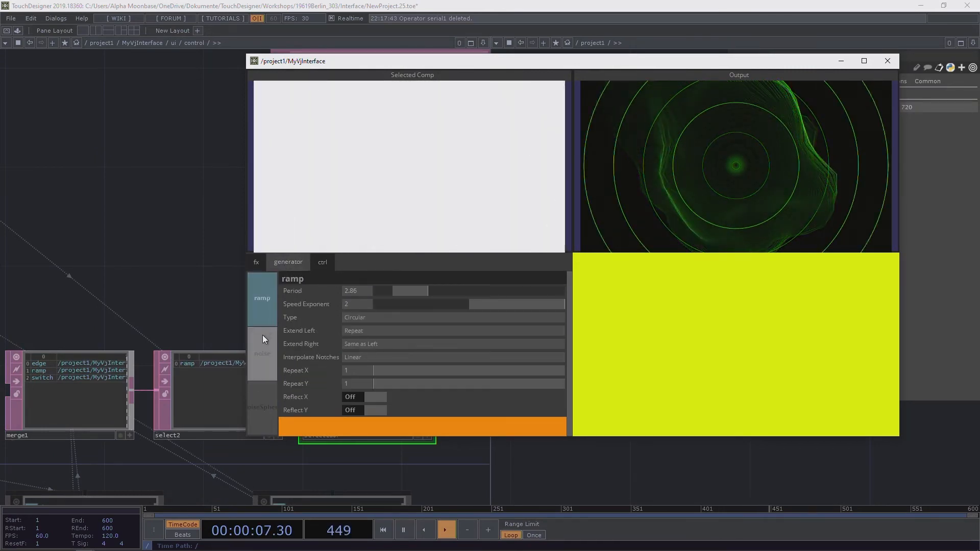
click(260, 348)
click(261, 391)
click(264, 348)
click(268, 317)
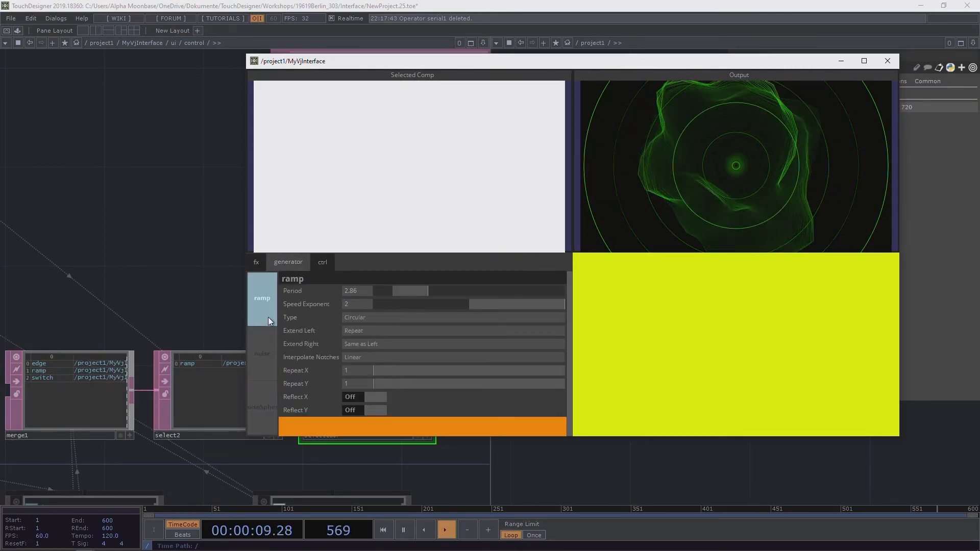
click(263, 342)
click(266, 289)
click(259, 347)
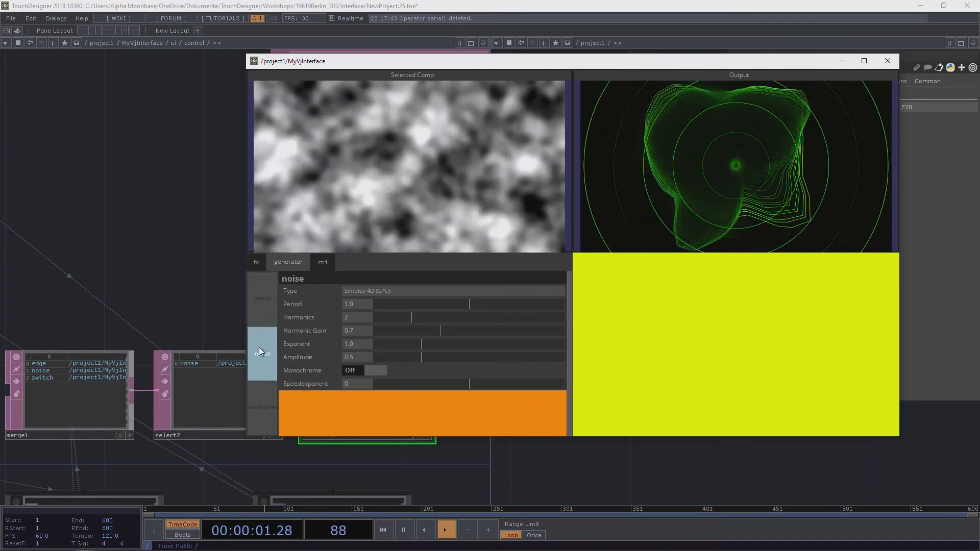
click(259, 389)
click(261, 350)
click(262, 311)
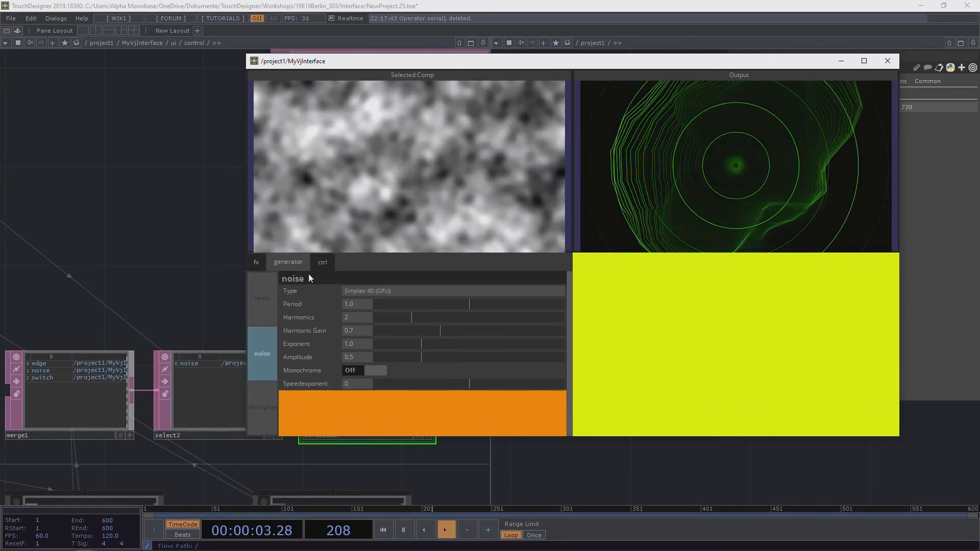
Step: Cycle through the fx, generator and ctrl categories to check that the selected component preview follows each category
click(322, 262)
click(298, 263)
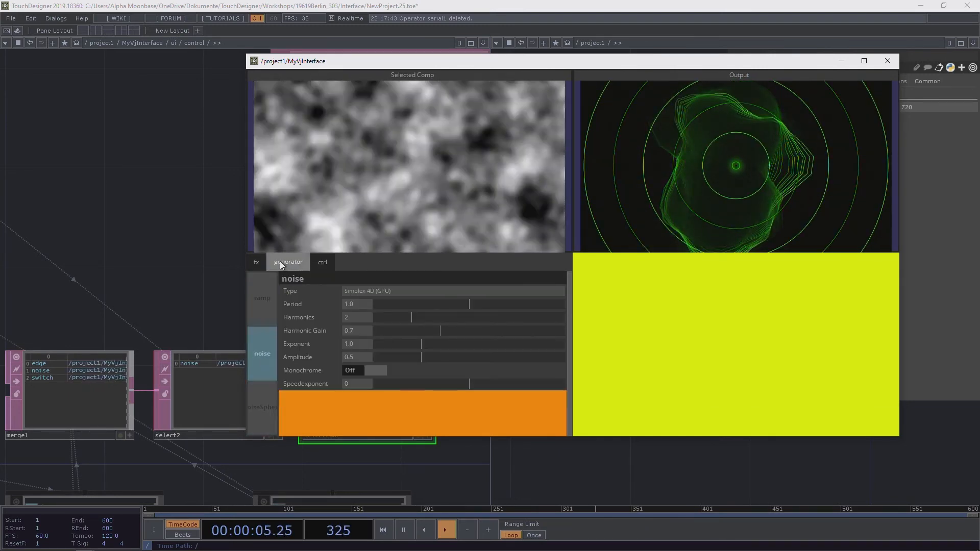
click(257, 261)
click(288, 261)
click(327, 261)
click(295, 264)
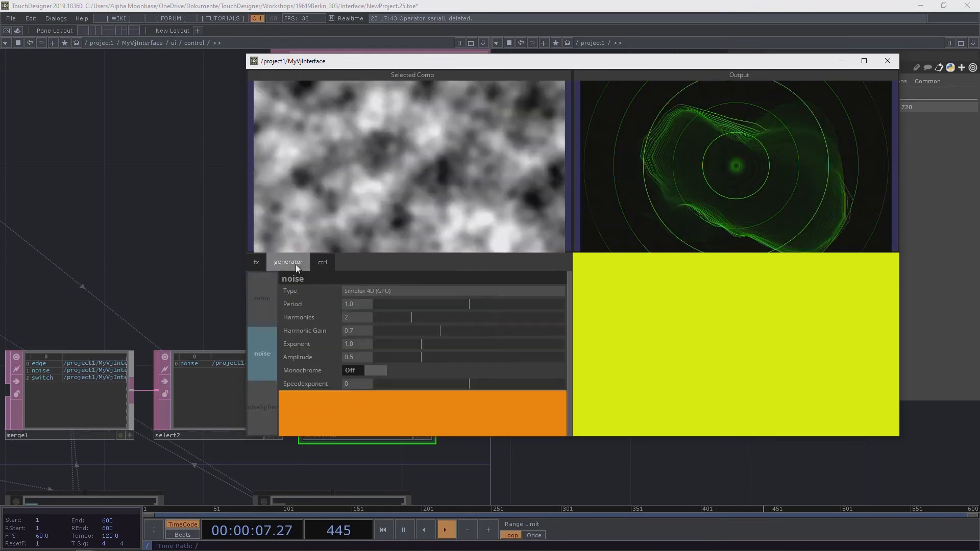
click(257, 263)
click(288, 262)
click(320, 262)
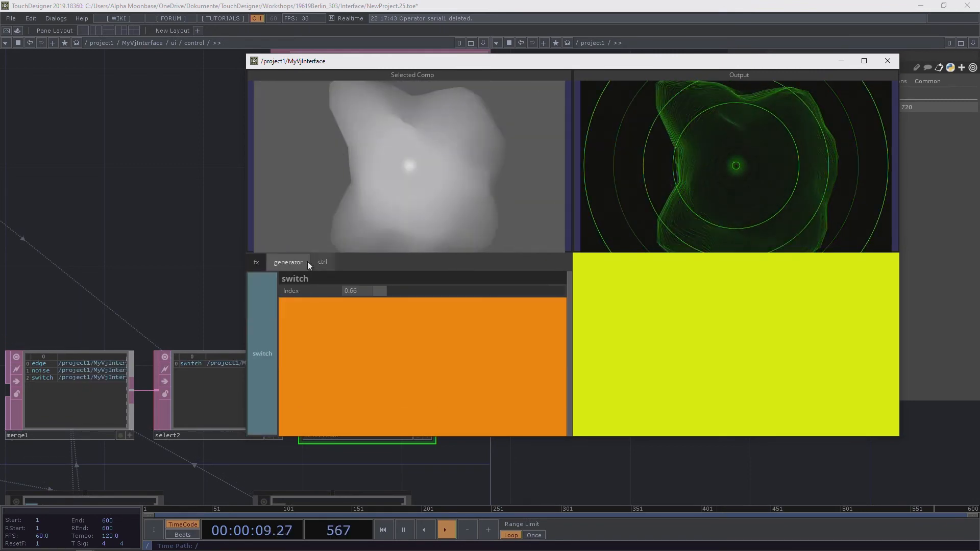
click(288, 262)
click(259, 262)
click(289, 263)
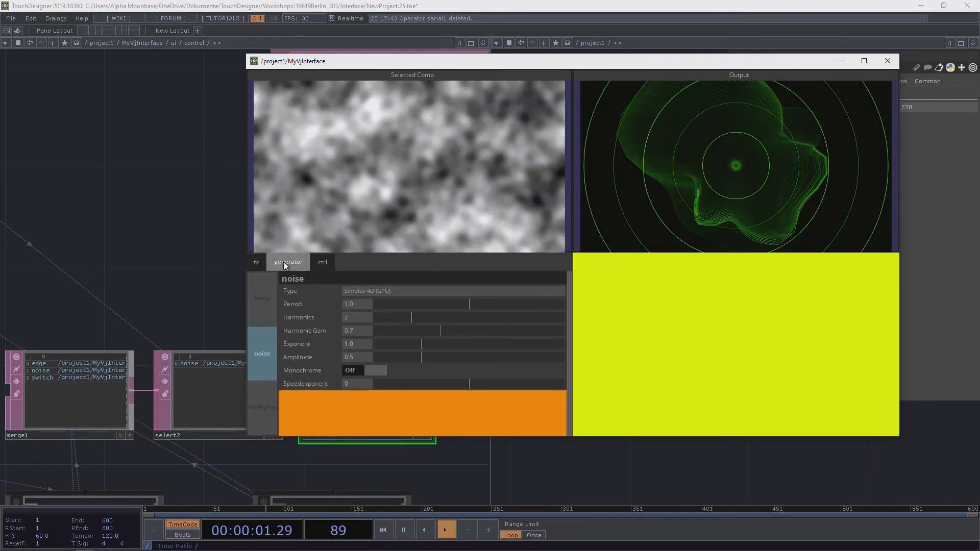
click(317, 263)
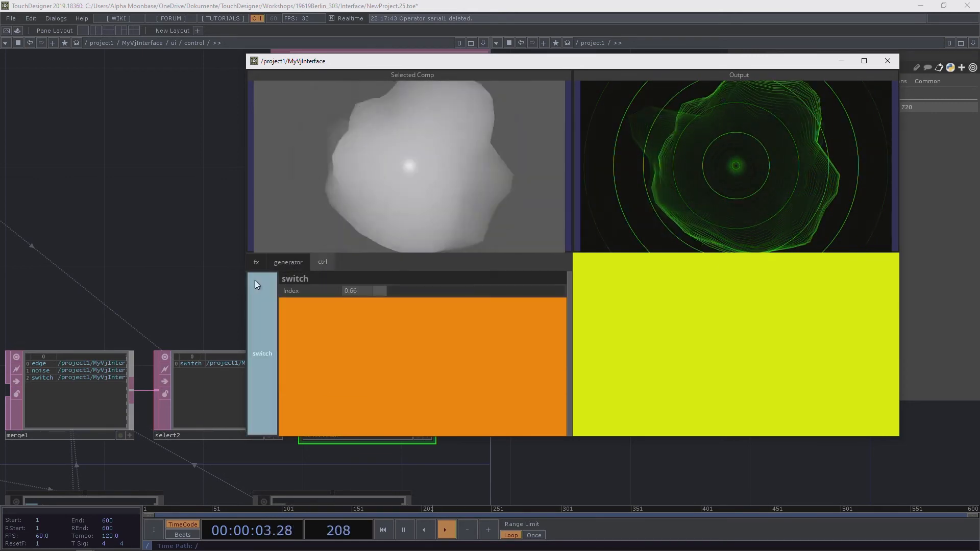
click(257, 264)
click(287, 265)
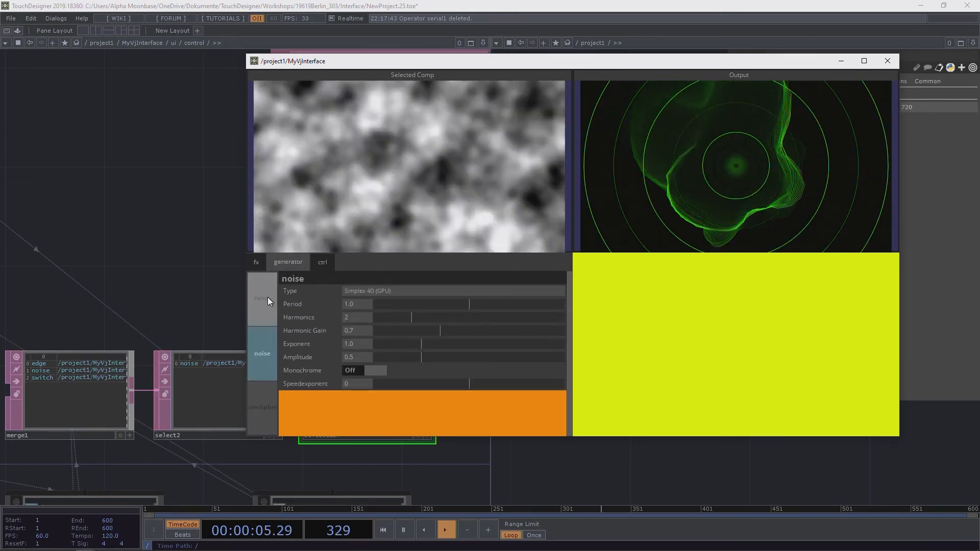
Step: Select the ramp generator in the interface and set its Type to Radial
click(263, 298)
click(323, 263)
click(295, 265)
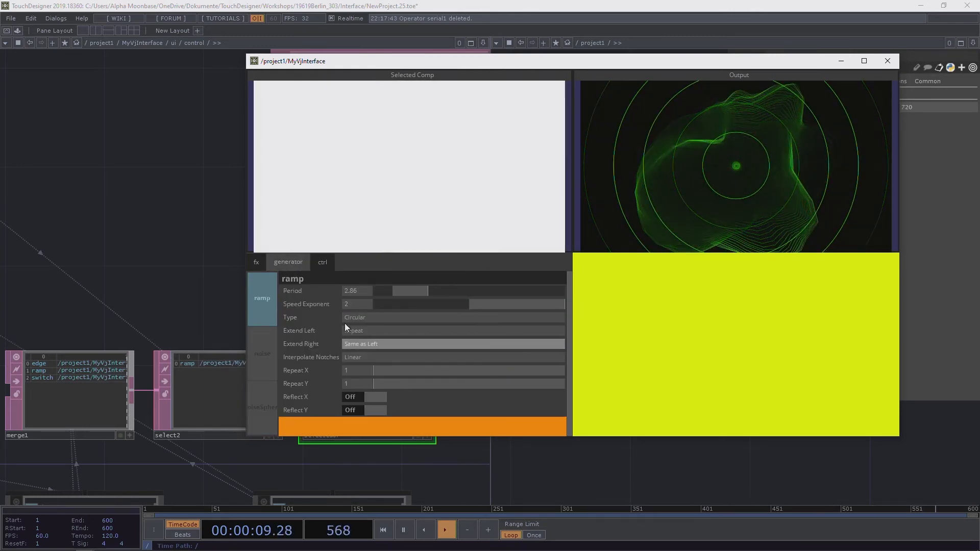
click(365, 317)
click(369, 349)
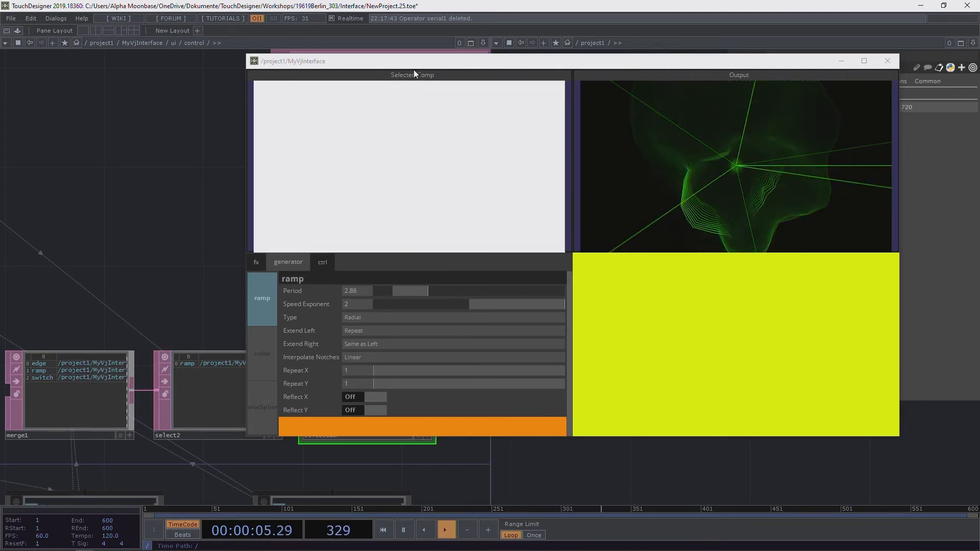
Step: Close the interface viewer, go into the ui's preview container and copy opViewer's Operator Viewer expression
key(Escape)
drag(632, 80, 668, 50)
key(i)
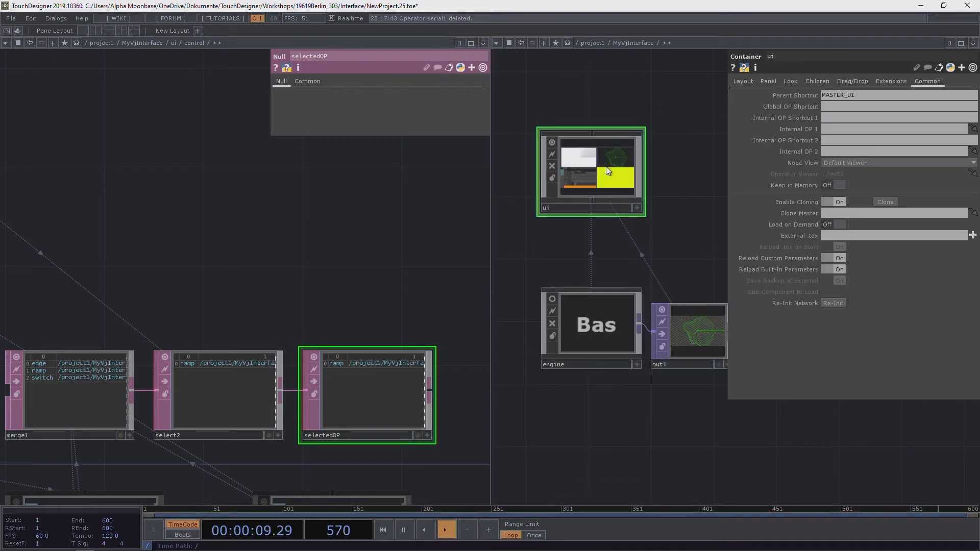
key(i)
drag(671, 177, 578, 201)
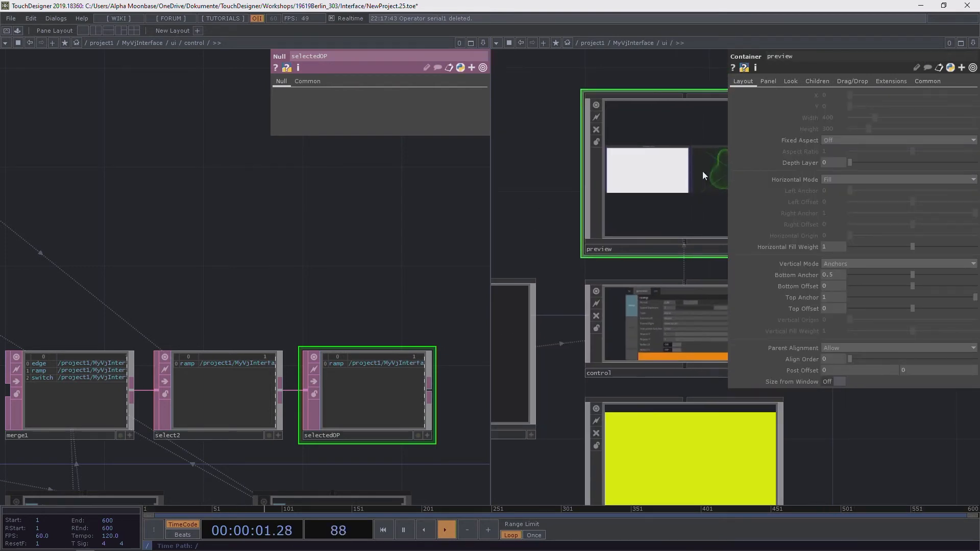
key(i)
drag(972, 120, 708, 124)
key(ctrl+c)
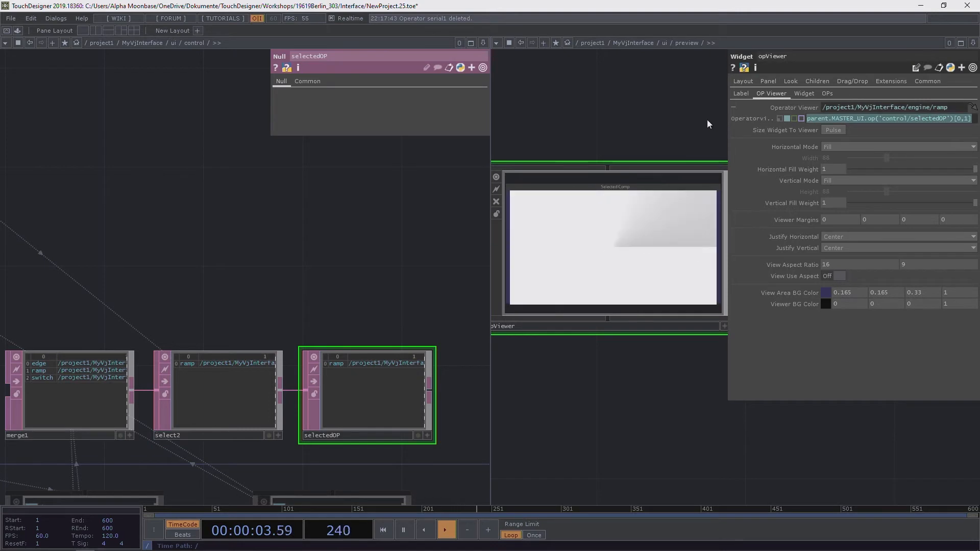
Step: Switch opViewer's Widget Label to expression mode and paste in parent.MASTER_UI.op('control/selectedOP')[0,1]
click(744, 94)
click(734, 108)
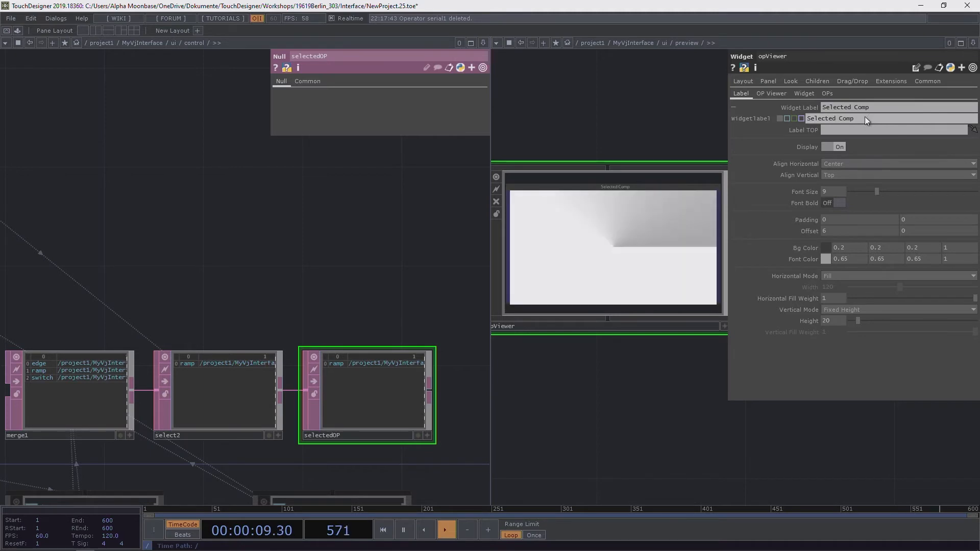
click(787, 118)
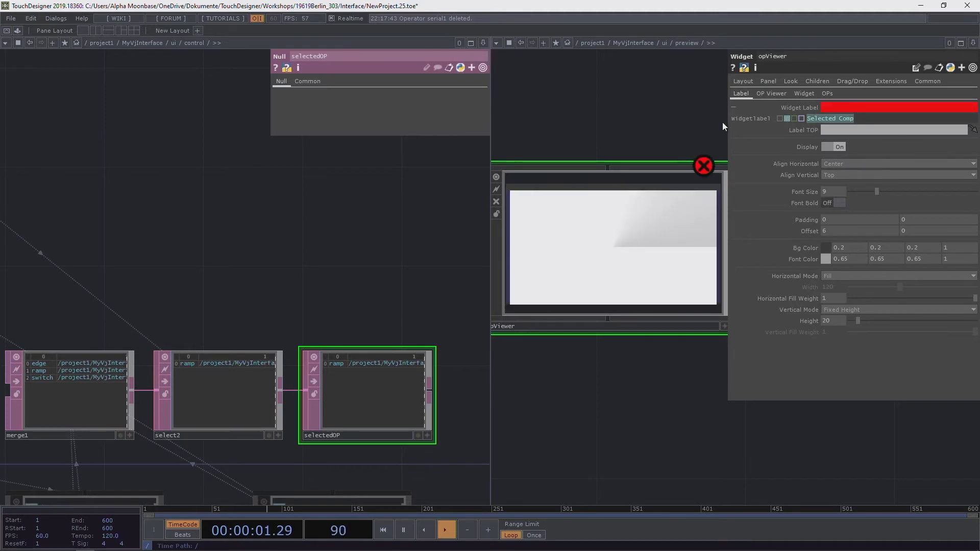
key(ctrl+v)
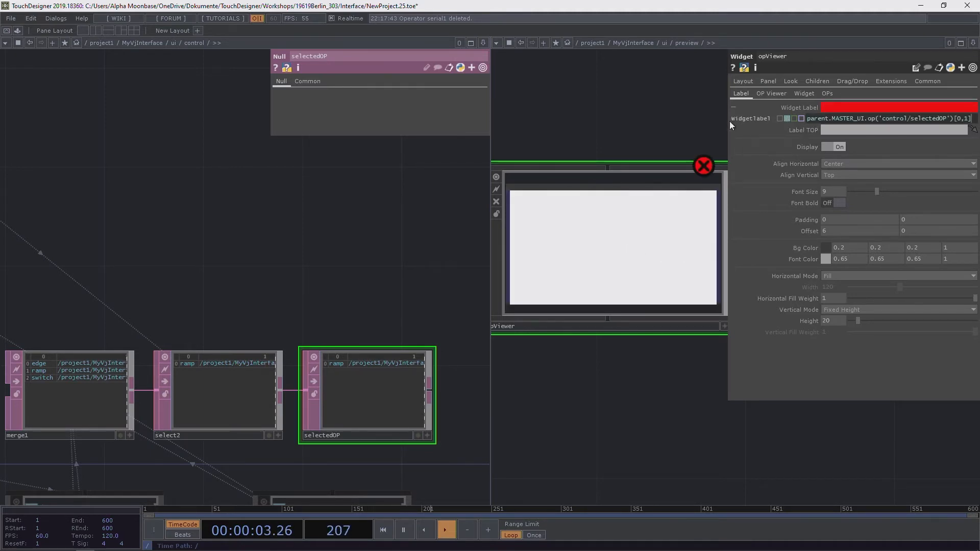
Step: Change the cell index in opViewer's Widget Label expression to [0,0] and save the project
drag(728, 121, 635, 129)
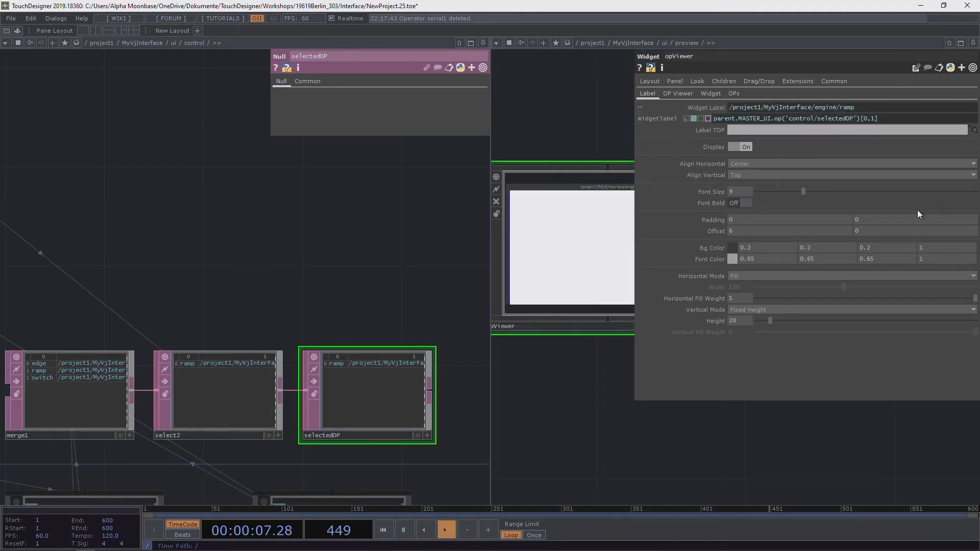
key(Right)
key(Right)
key(BackSpace)
text(0)
key(Return)
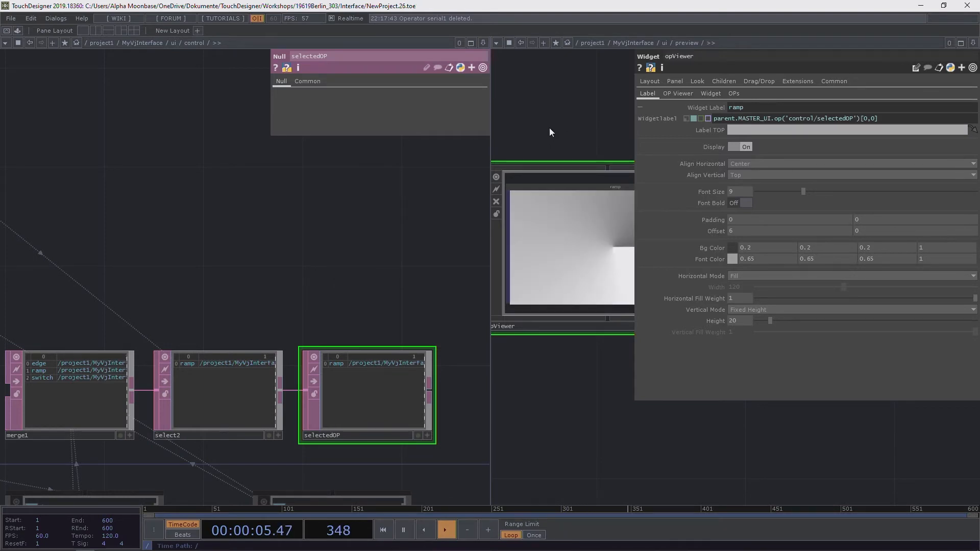
key(ctrl+s)
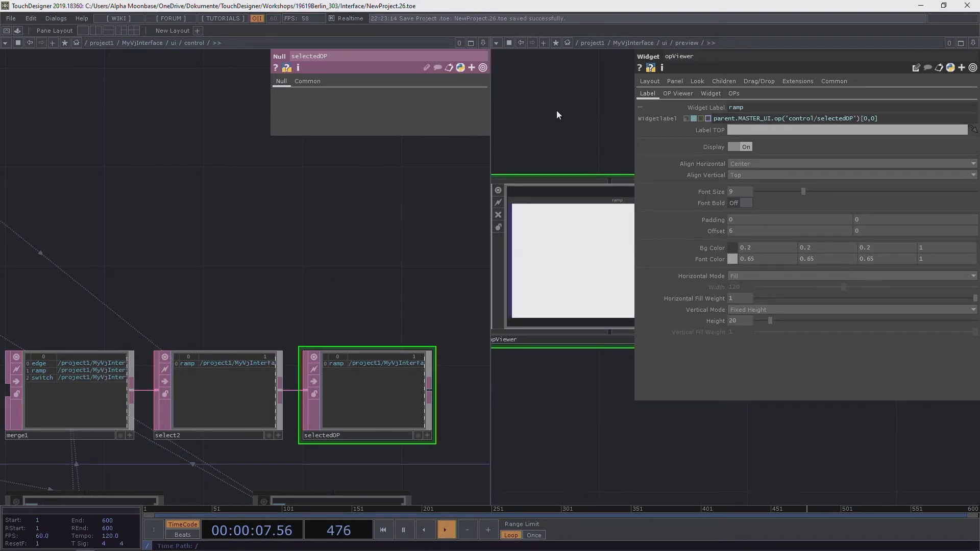
Step: Open the MyVjInterface viewer and switch between the noise, ramp and noiseSphere generators to check the preview label
right_click(636, 44)
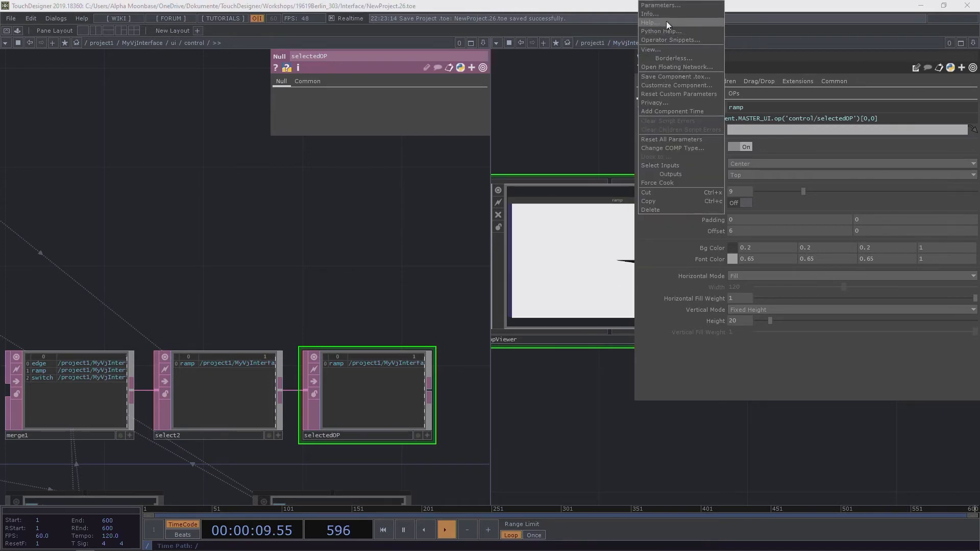
click(660, 51)
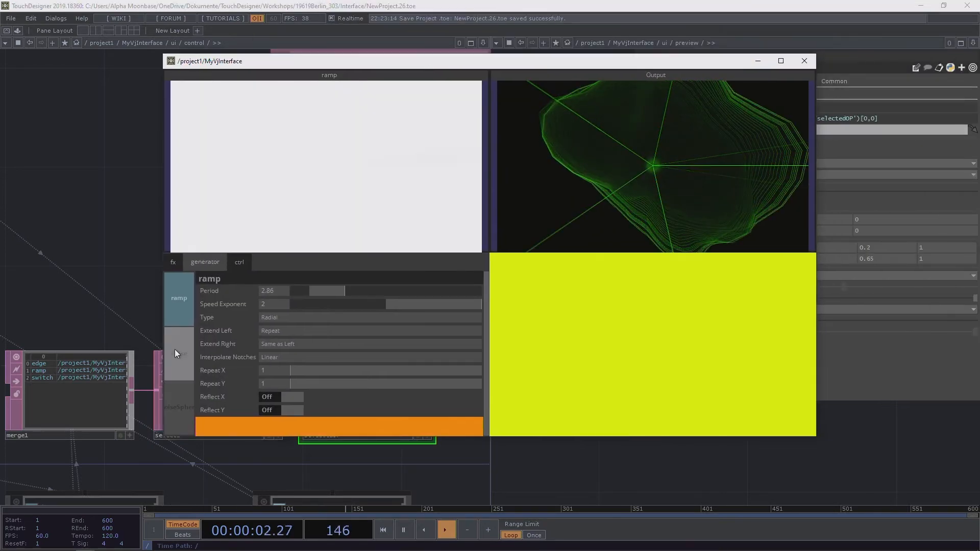
click(175, 349)
click(174, 388)
click(177, 369)
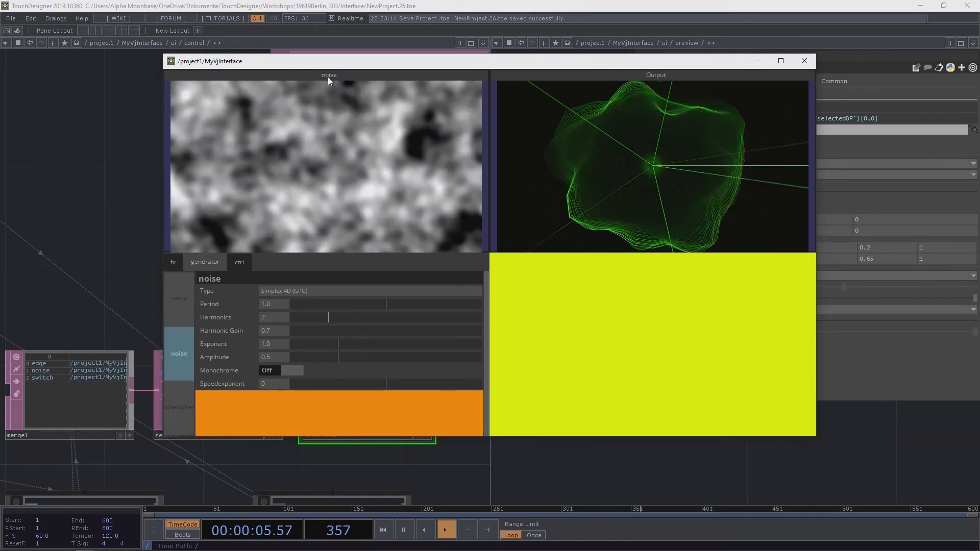
click(182, 317)
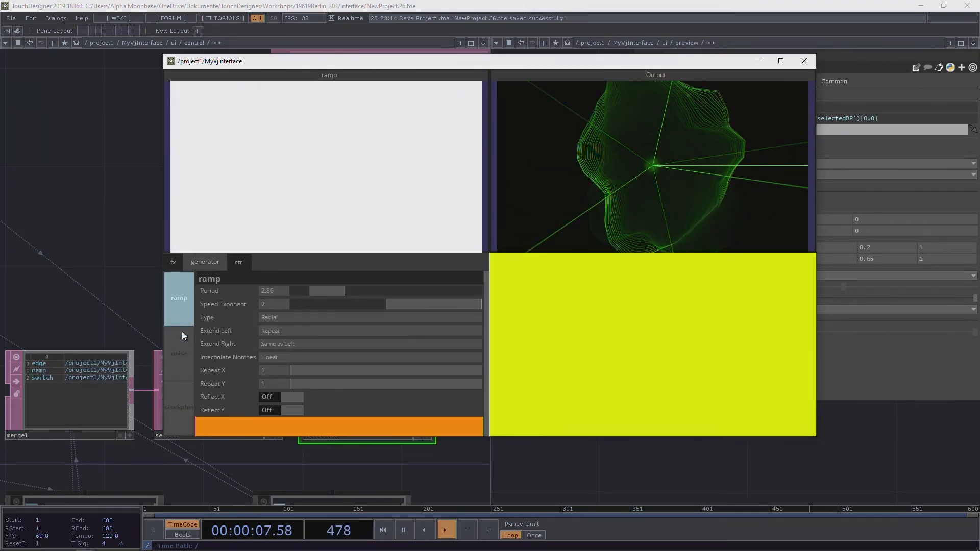
click(179, 405)
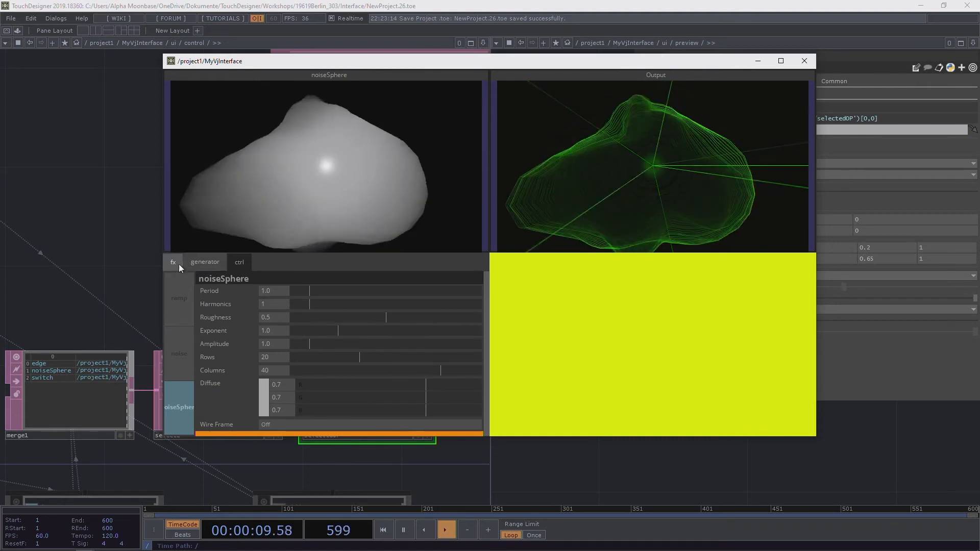
Step: Set noiseSphere's Amplitude to 4.53, Exponent to 0.42, Roughness to 1.0, Harmonics to 0 and the red Diffuse value to 0.0
mouse_move(309, 344)
mouse_down()
mouse_move(417, 343)
mouse_move(354, 331)
mouse_move(415, 332)
mouse_move(311, 331)
mouse_up()
drag(386, 317, 480, 315)
mouse_move(317, 302)
mouse_down()
mouse_move(333, 304)
mouse_move(307, 303)
mouse_up()
drag(367, 387, 298, 386)
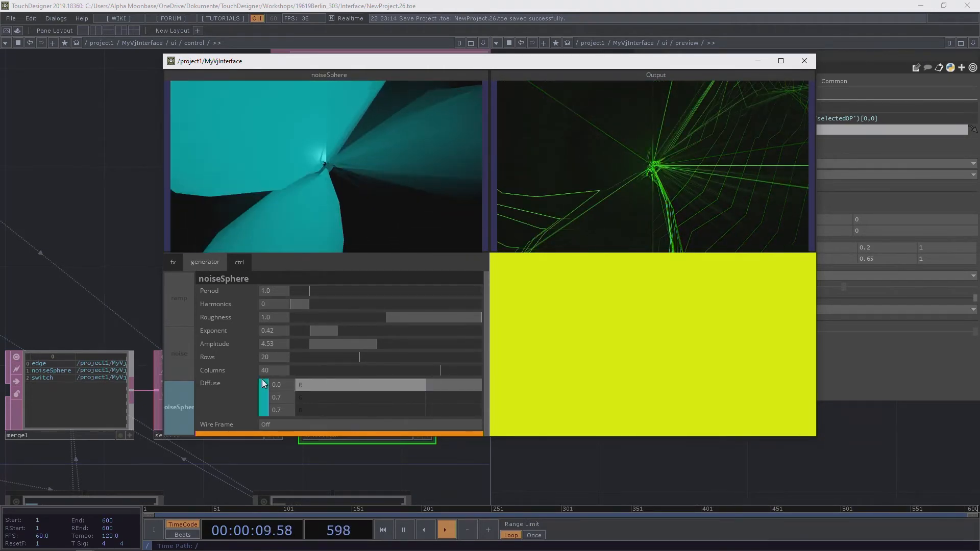
drag(385, 396, 431, 397)
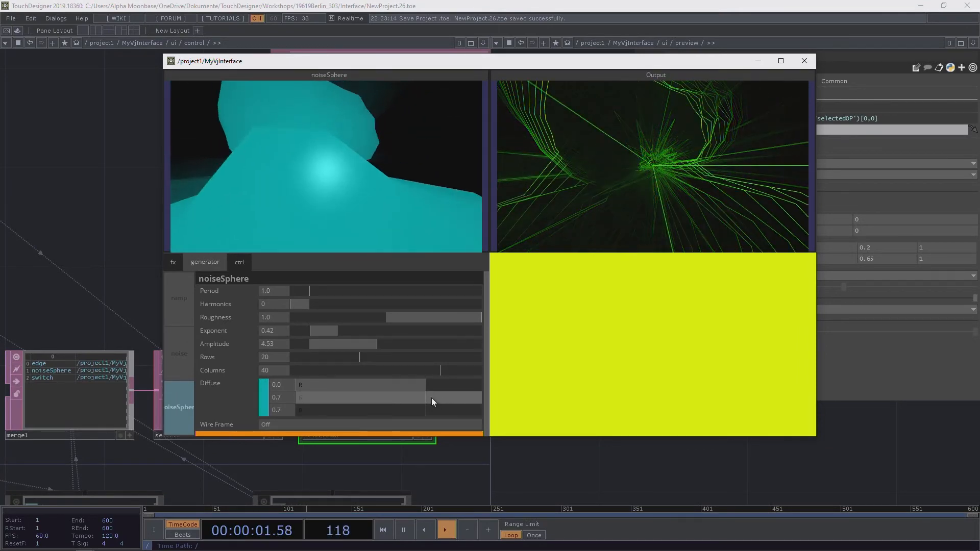
Step: Set the edge effect's Cross to 0.55 in the fx category, save the project and close the interface viewer
click(168, 264)
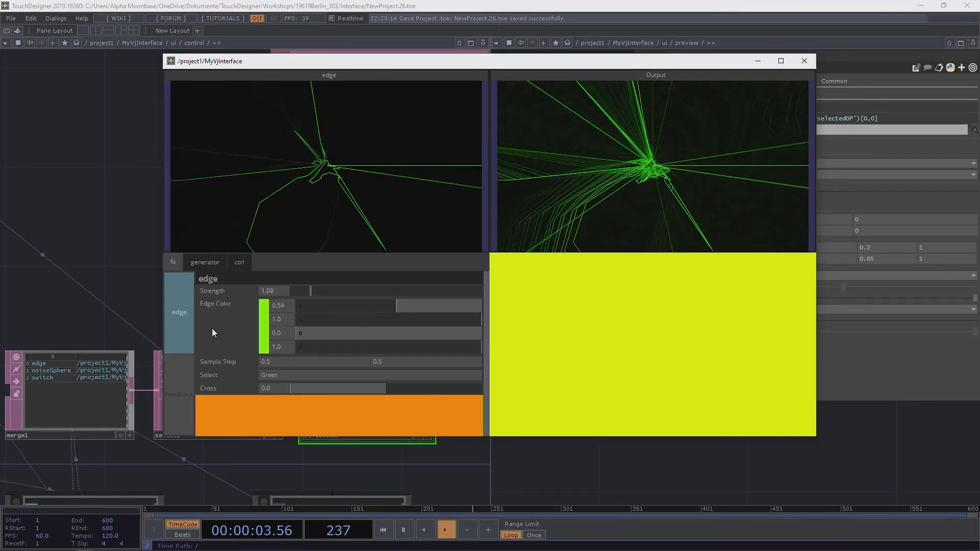
drag(304, 389, 393, 387)
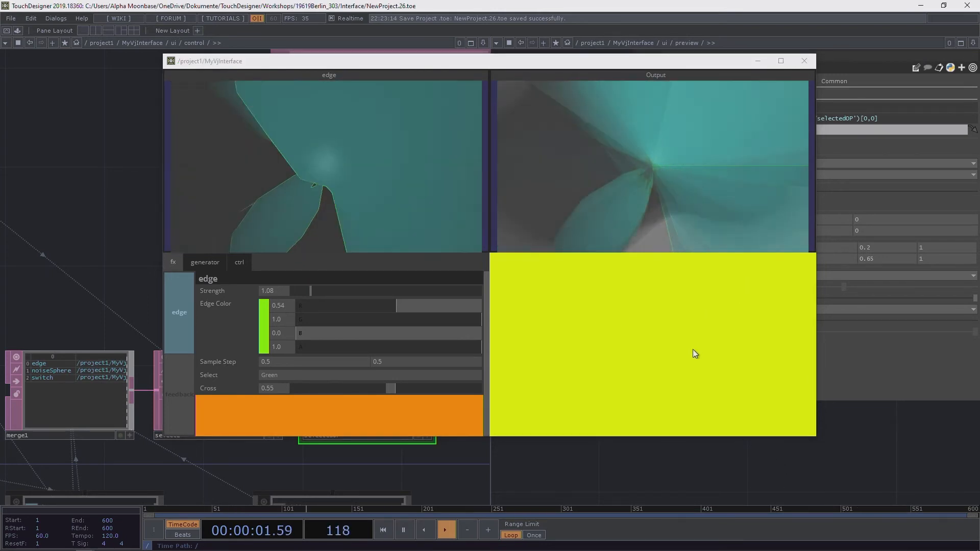
key(ctrl+s)
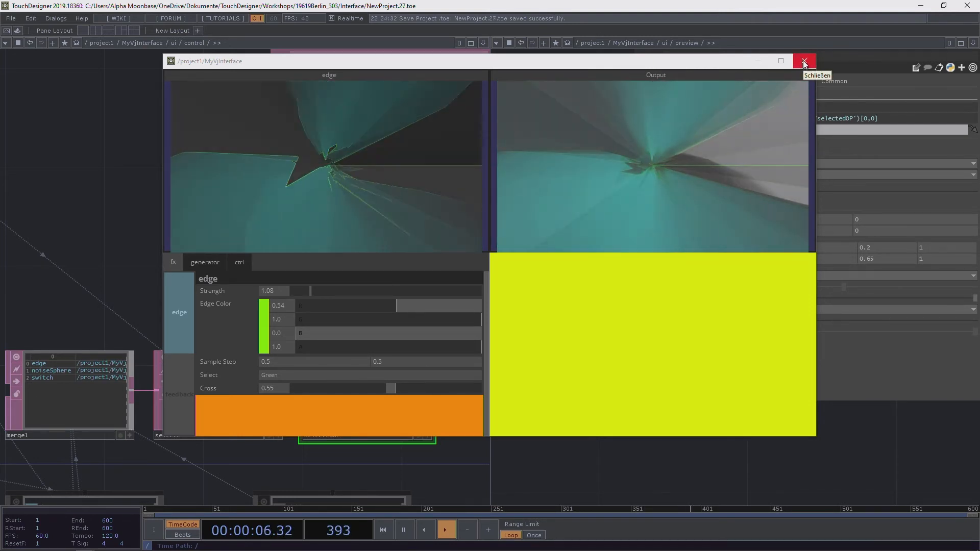
click(804, 63)
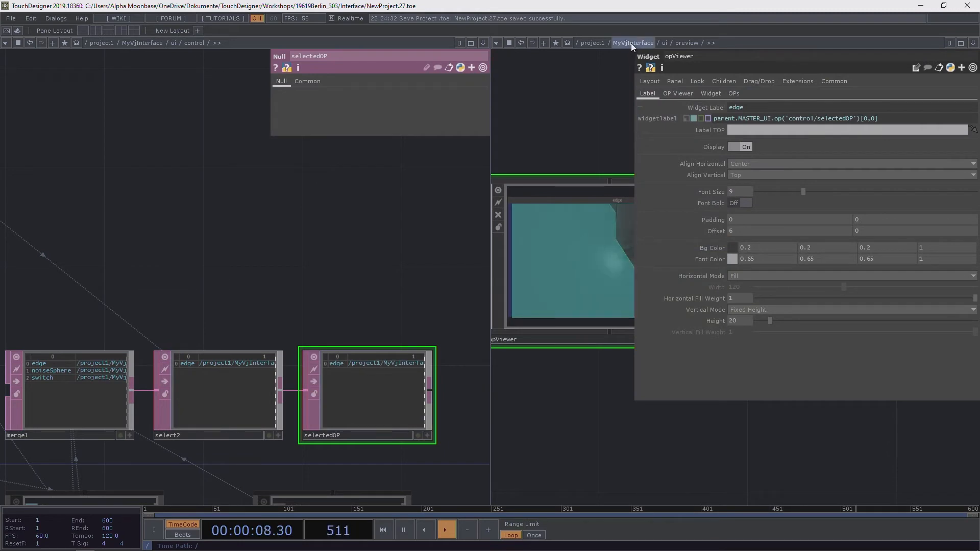
Step: Save the MyVjInterface container from project1 as 004_MyVjInterface.tox on the USB drive (D:)
click(631, 43)
click(600, 44)
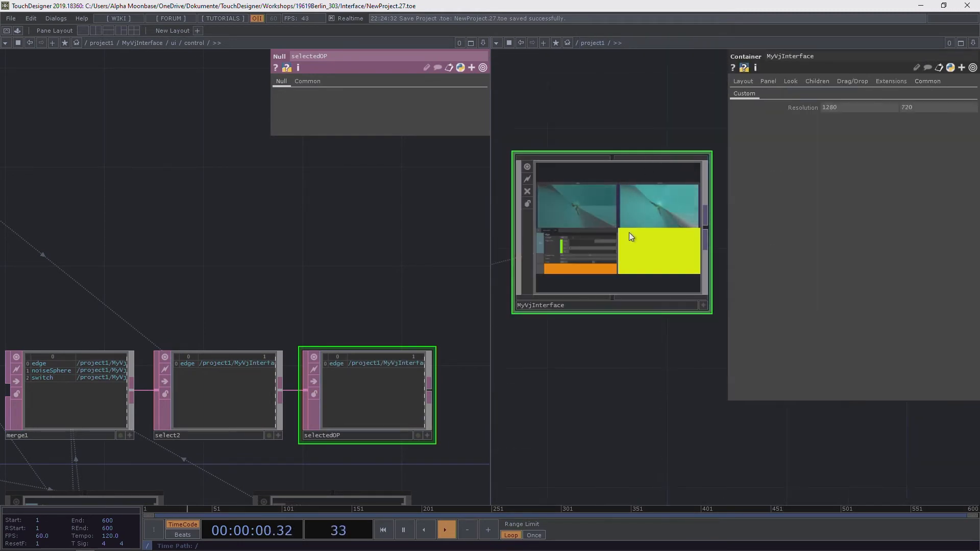
right_click(630, 244)
click(668, 247)
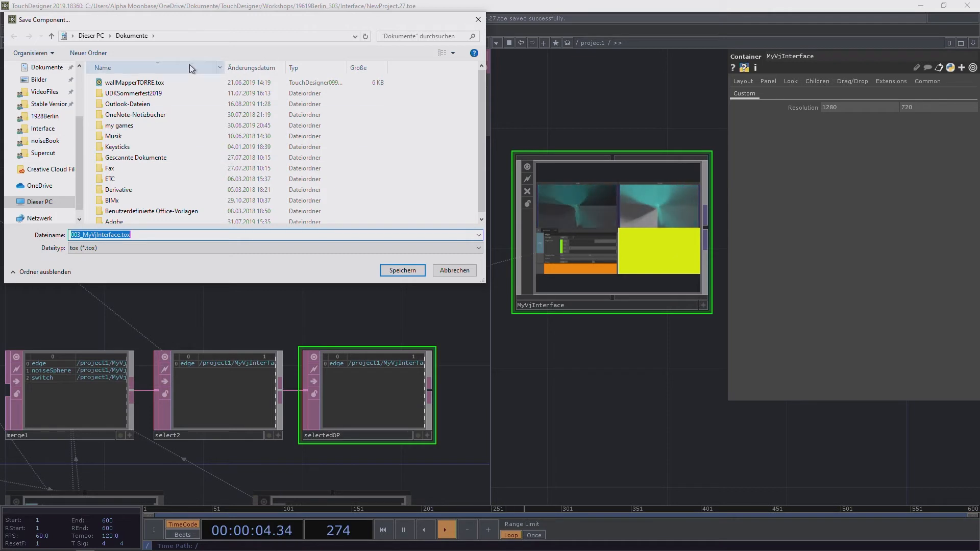
scroll(60, 171, down, 1)
click(50, 193)
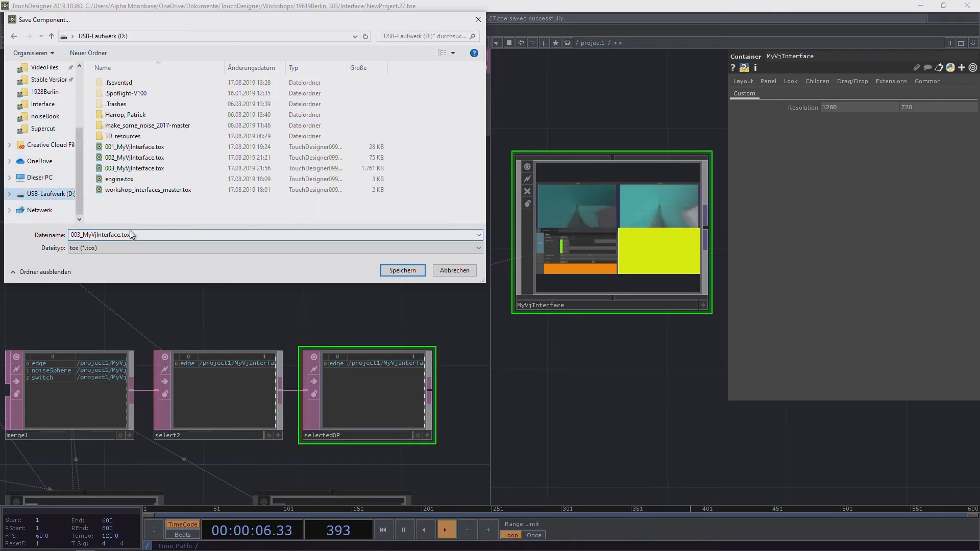
click(151, 169)
click(76, 238)
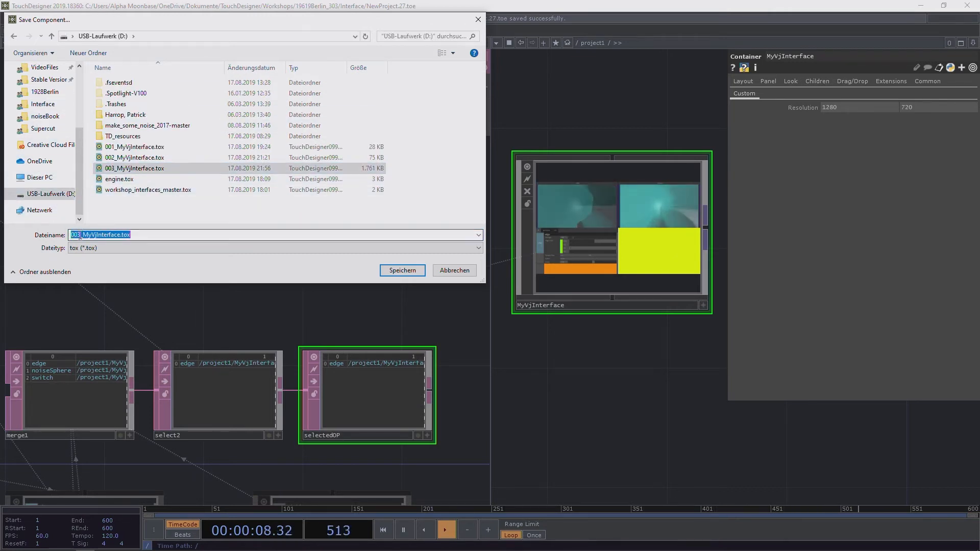
click(81, 236)
key(BackSpace)
text(4)
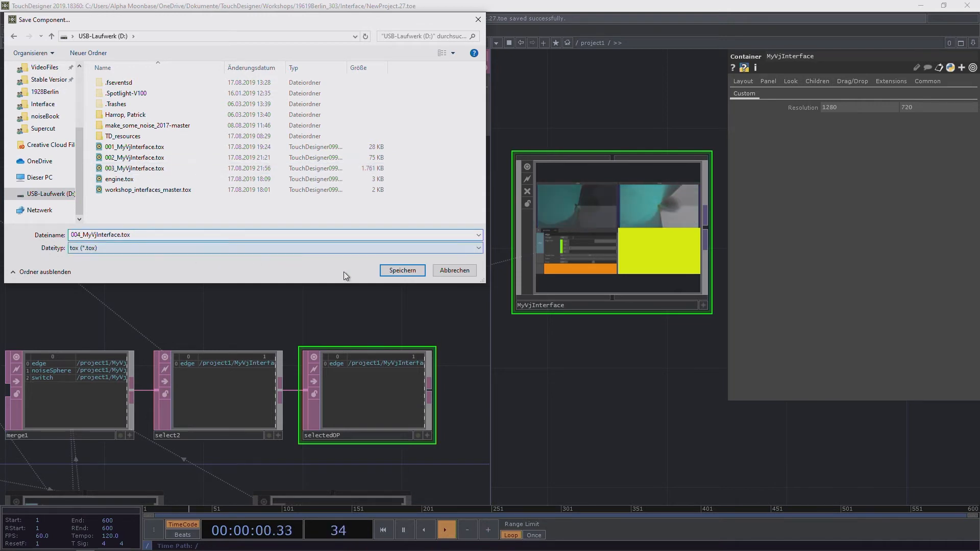
click(396, 270)
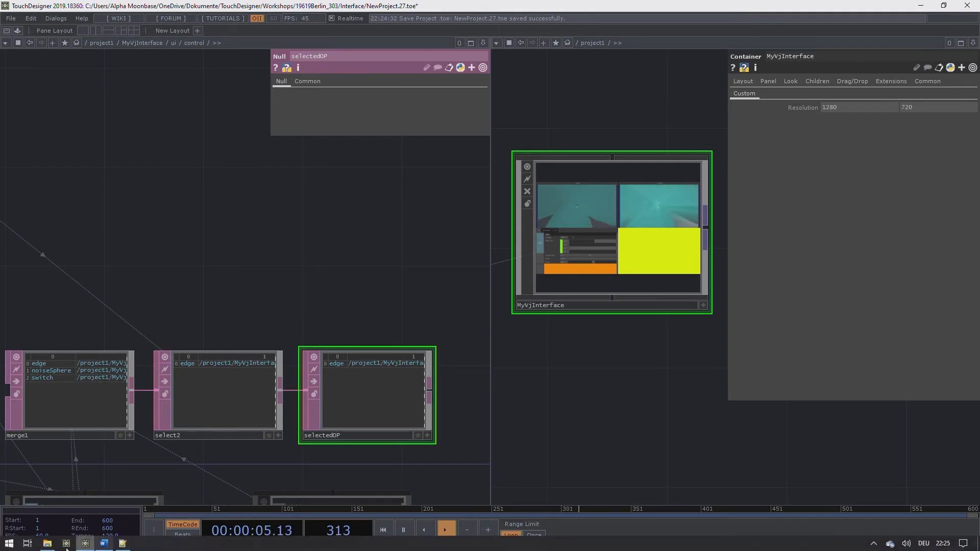
Step: Switch to File Explorer, eject the USB drive (D:) and minimize the Explorer window
click(50, 545)
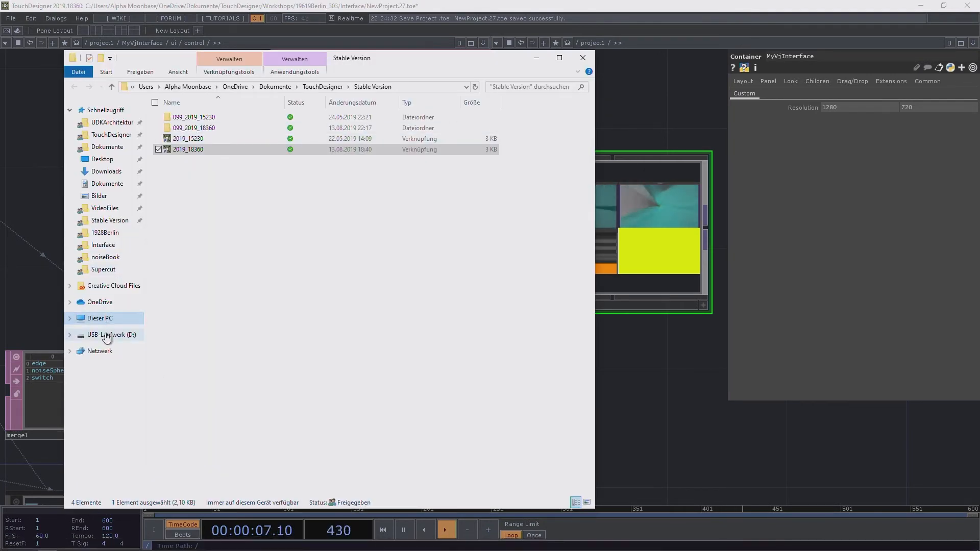
right_click(106, 336)
click(30, 254)
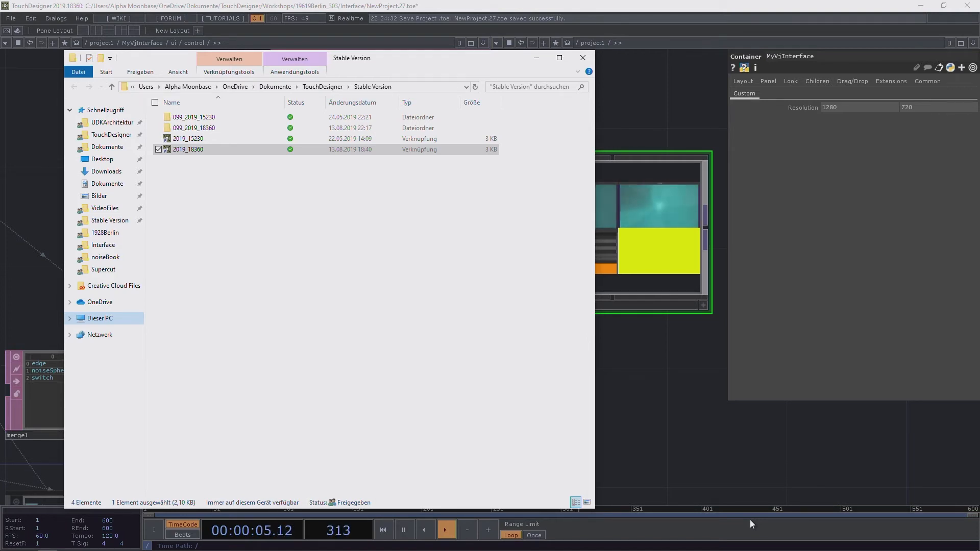
click(536, 60)
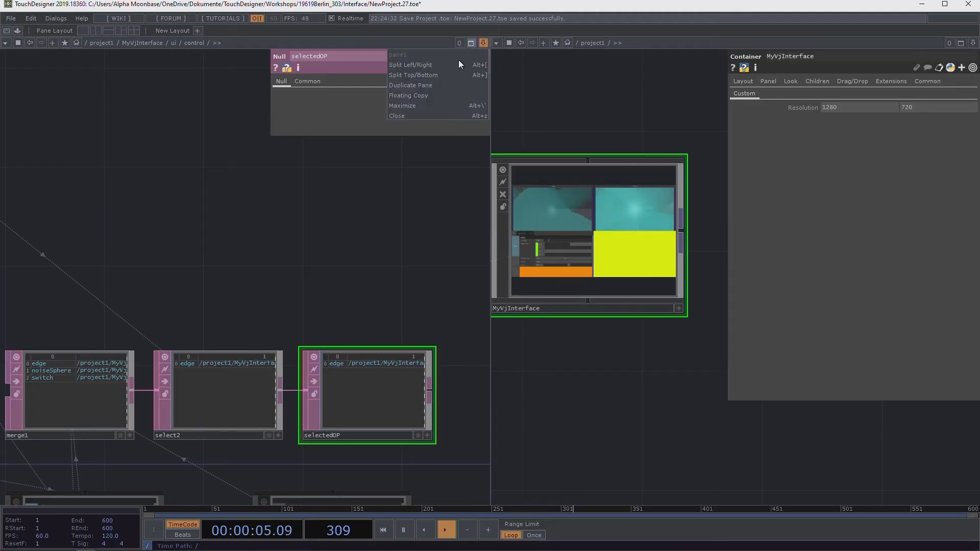
Step: Close the network pane showing the control network and open the viewer of MyVjInterface
click(435, 115)
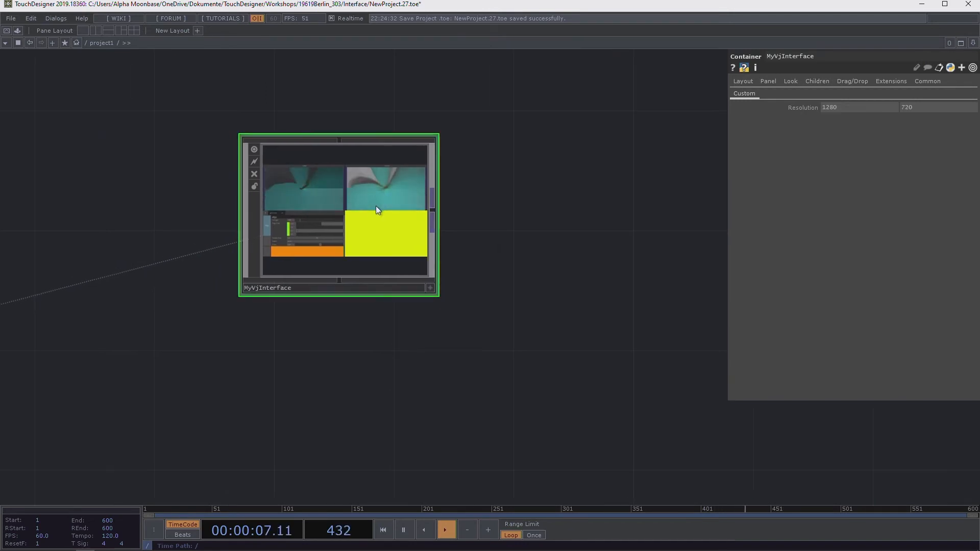
right_click(375, 206)
click(408, 185)
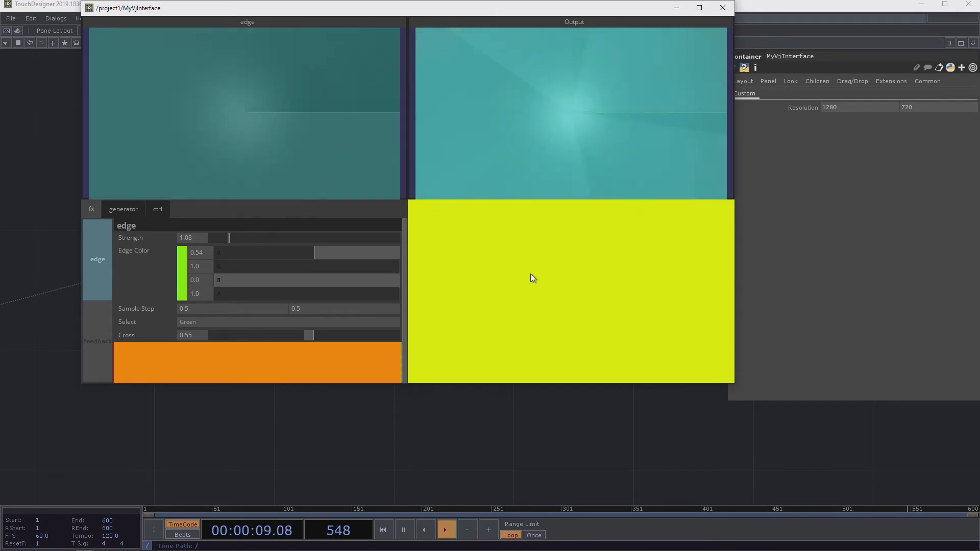
Step: Set the edge effect's Edge Color to red 1.0, green 0.0 and blue 0.0
drag(236, 279, 199, 298)
drag(314, 261, 158, 269)
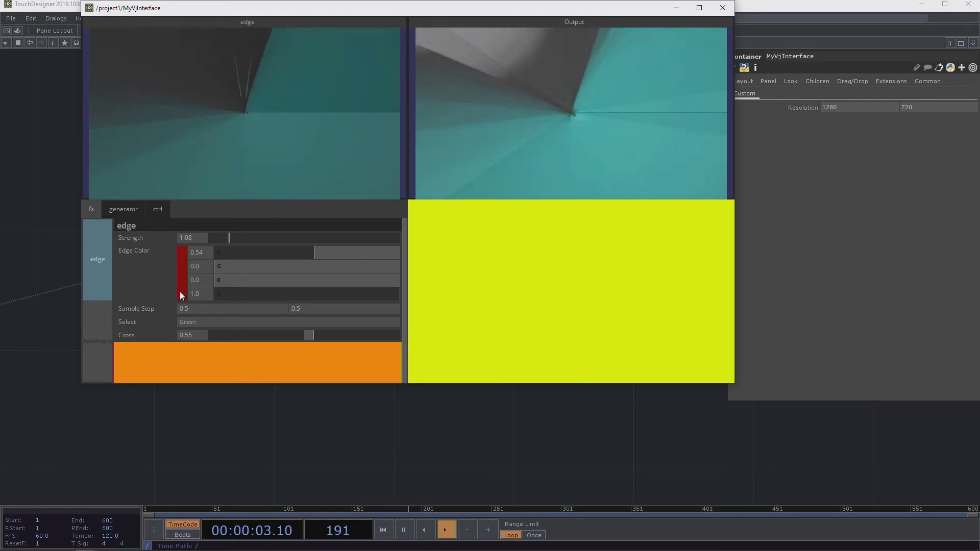
drag(288, 254, 504, 255)
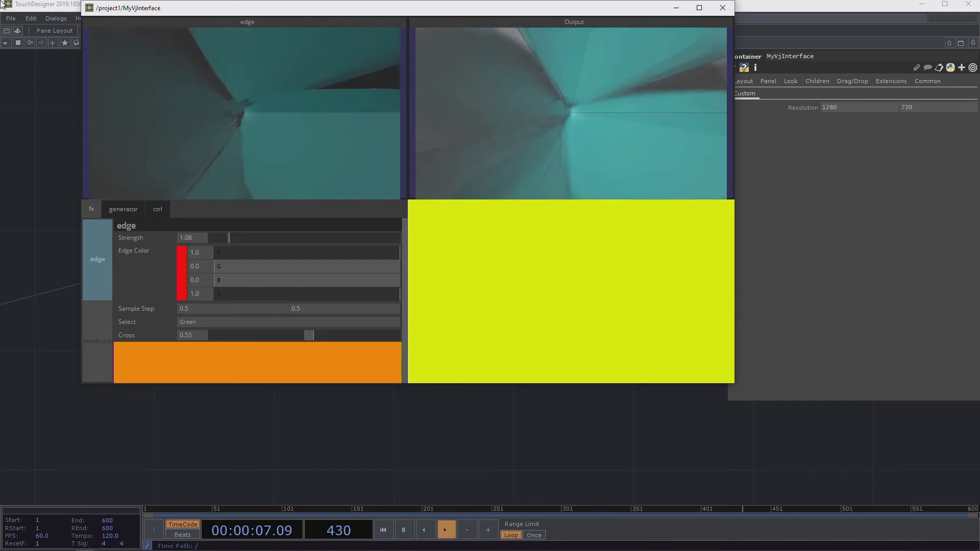
Step: Switch through the generator, ctrl and fx categories to check the preview, ending on the noise generator
click(136, 210)
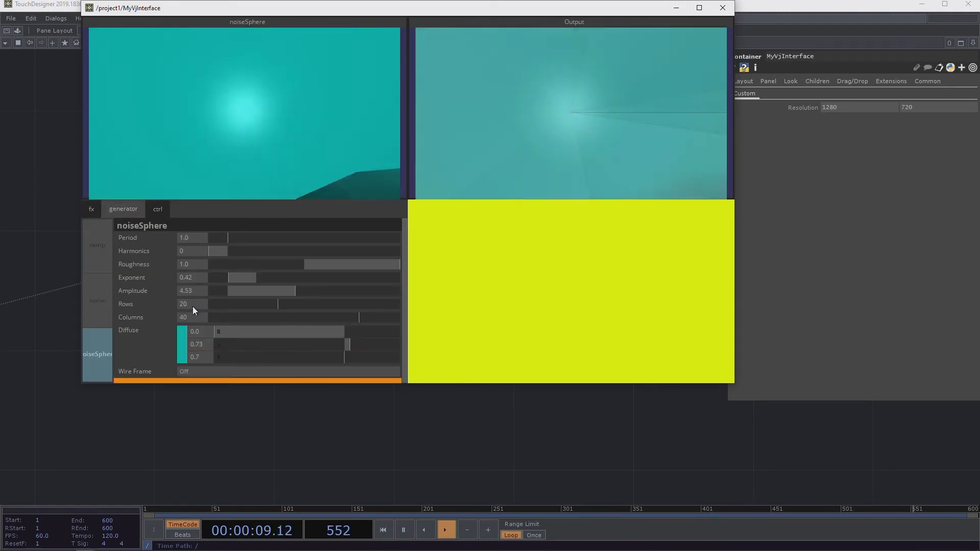
click(153, 206)
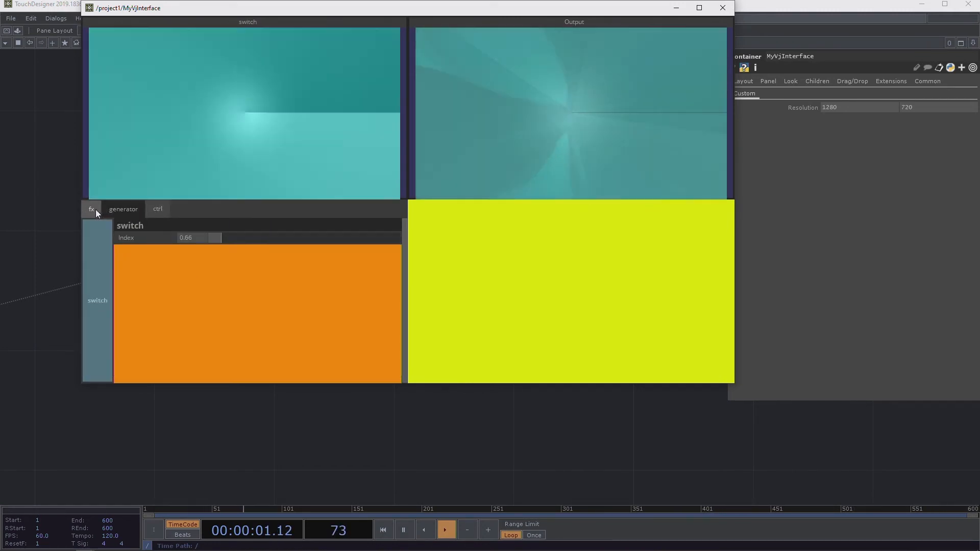
click(94, 209)
click(93, 318)
click(100, 276)
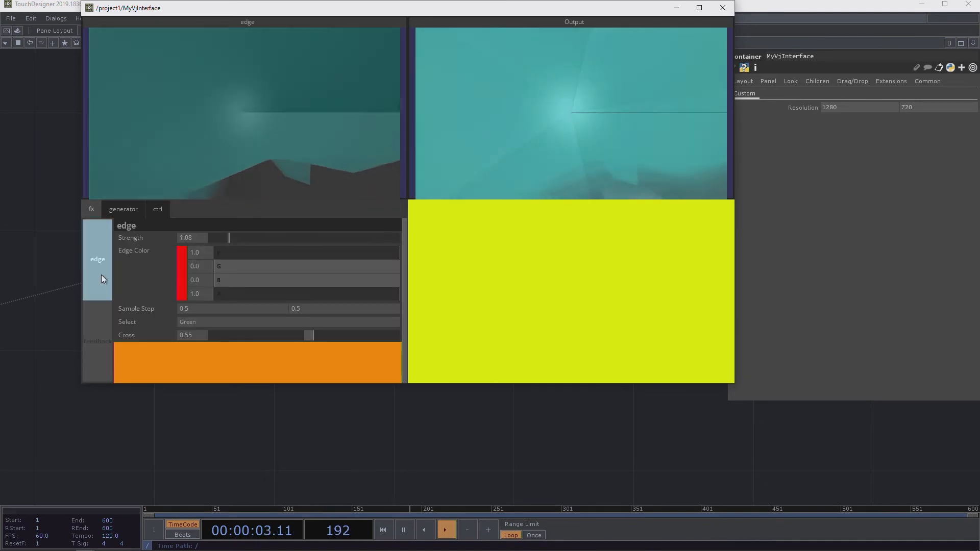
click(129, 209)
click(95, 278)
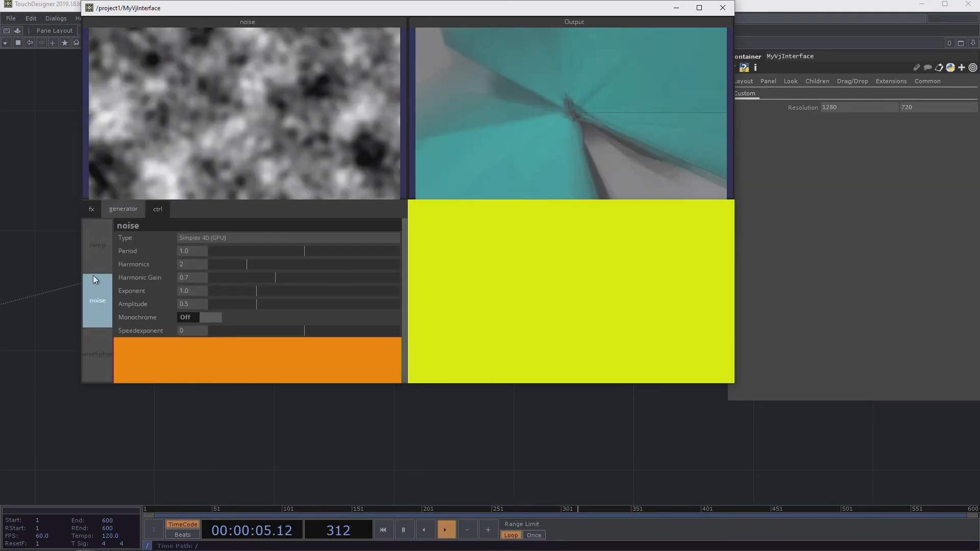
Step: Toggle the noise generator's Monochrome option repeatedly to compare colored and grayscale noise in the preview
click(209, 319)
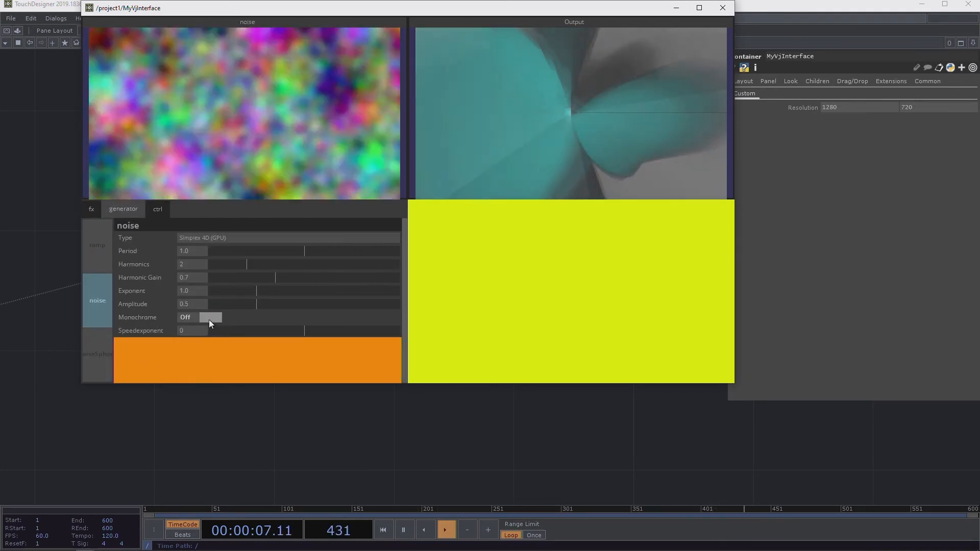
click(212, 316)
click(212, 316)
click(213, 317)
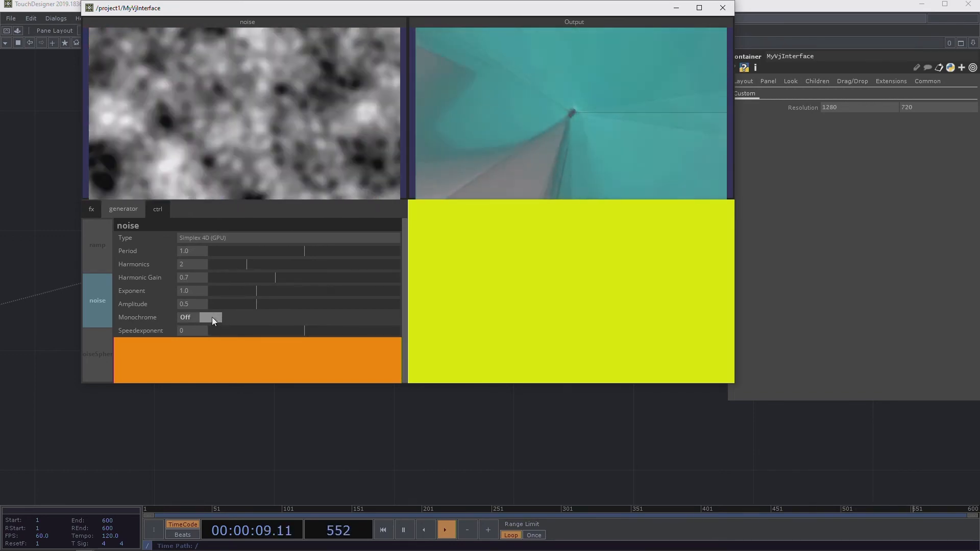
click(213, 317)
click(203, 320)
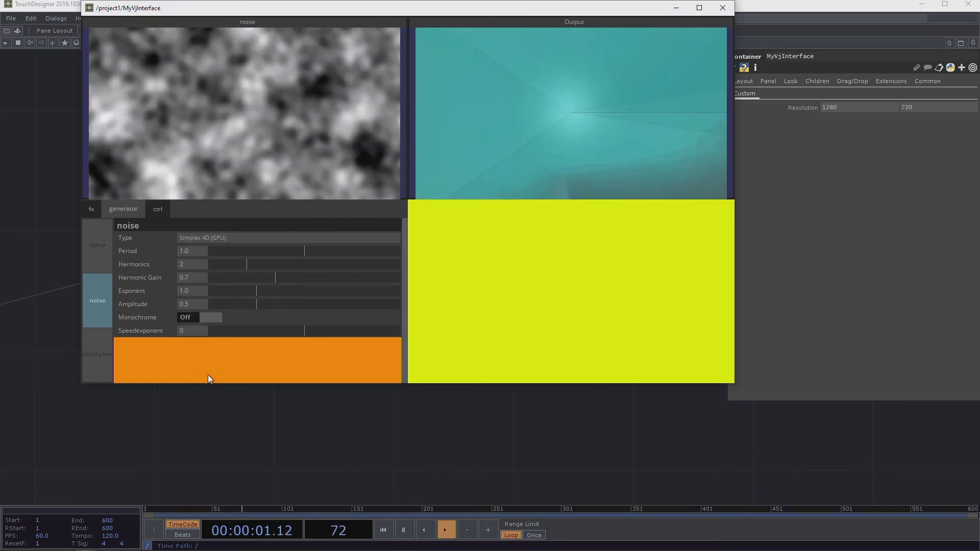
click(199, 318)
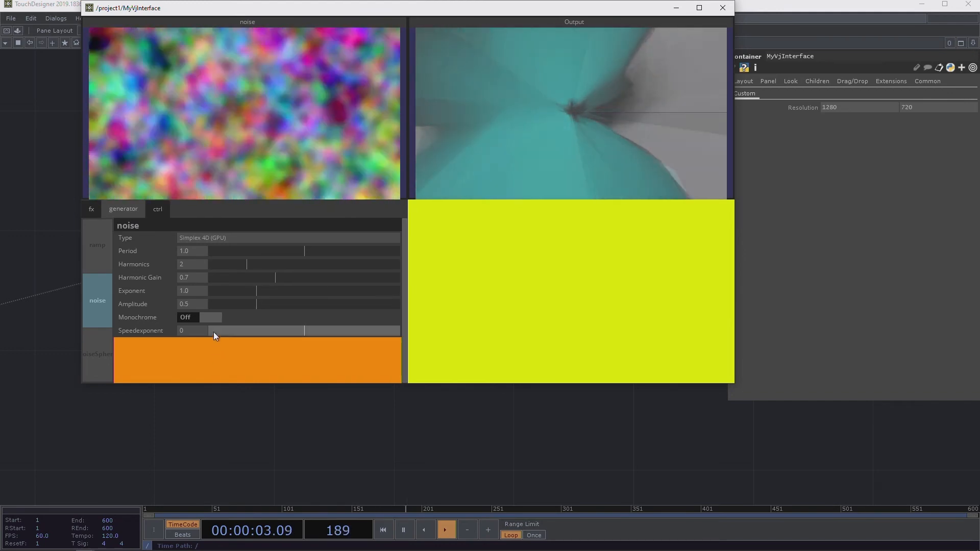
click(210, 317)
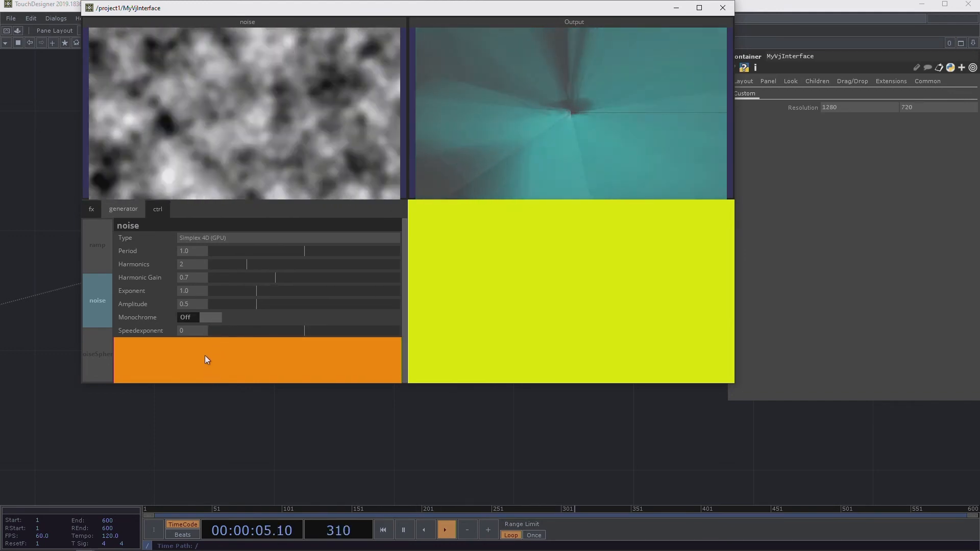
click(209, 318)
click(219, 318)
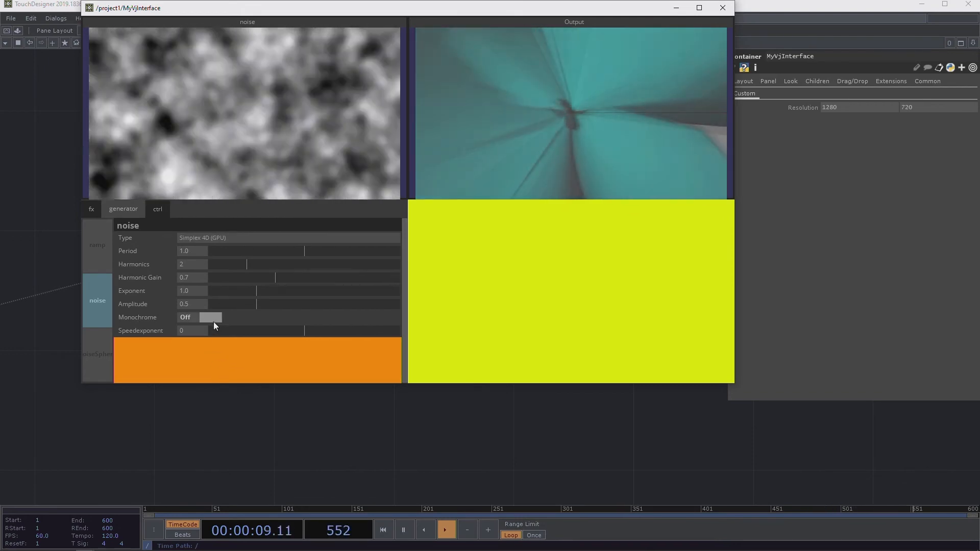
click(214, 320)
click(210, 322)
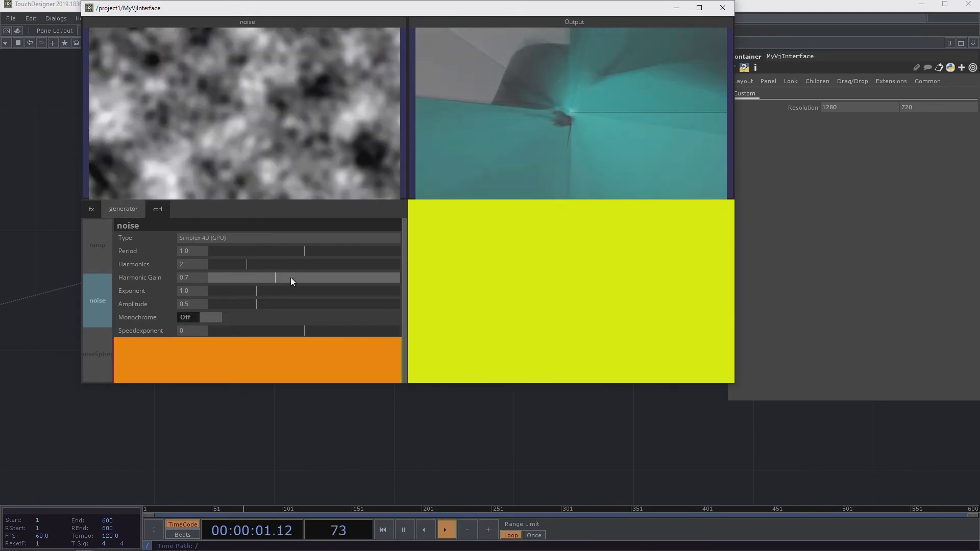
Step: Set the noise generator's Harmonic Gain to 1.69 and the switch's Index to 4.45
drag(291, 278, 370, 278)
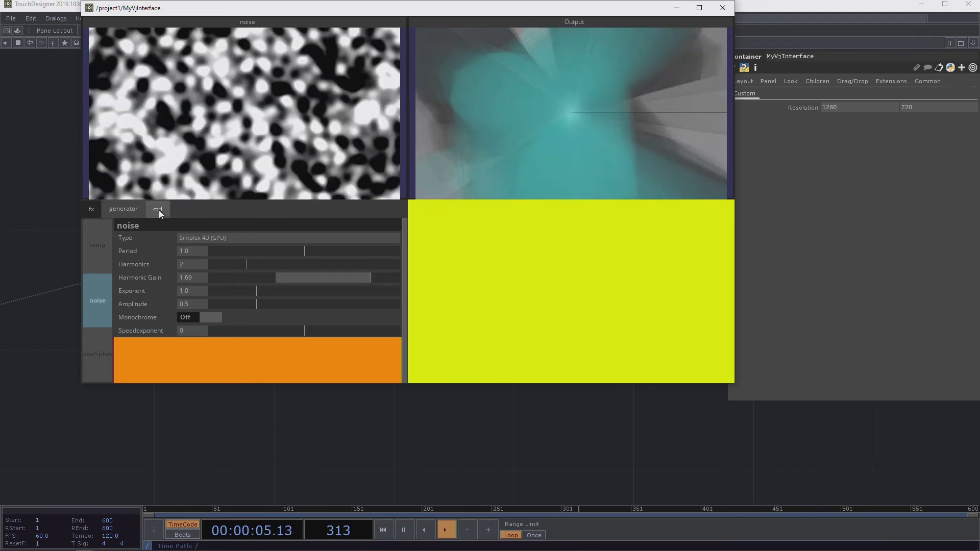
click(159, 209)
drag(220, 238, 294, 237)
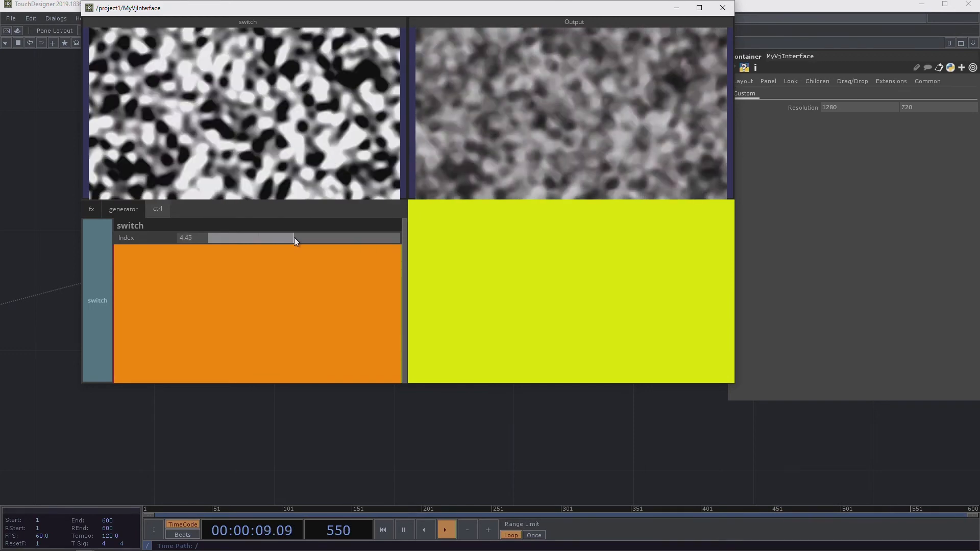
Step: Set the edge effect's Cross to 0.0 in the fx category
click(96, 213)
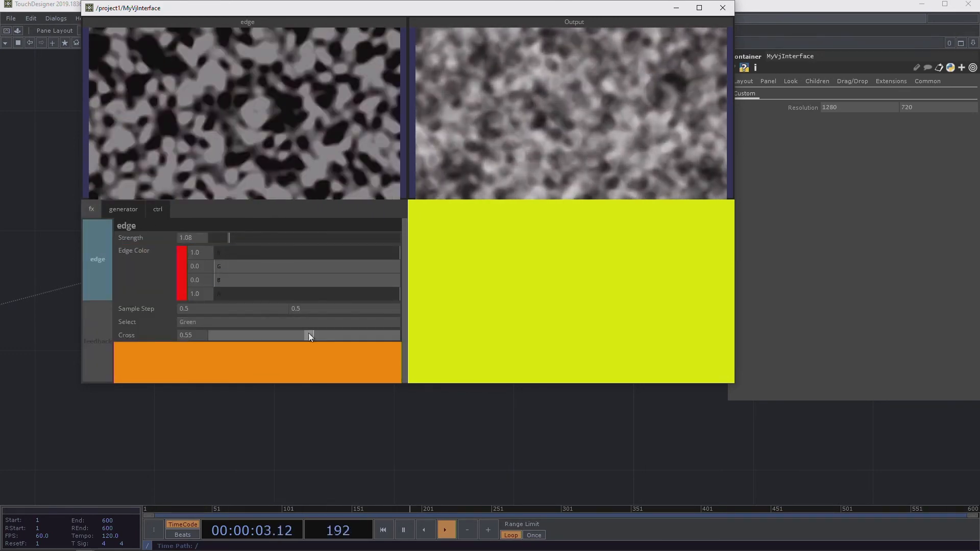
drag(309, 335, 162, 332)
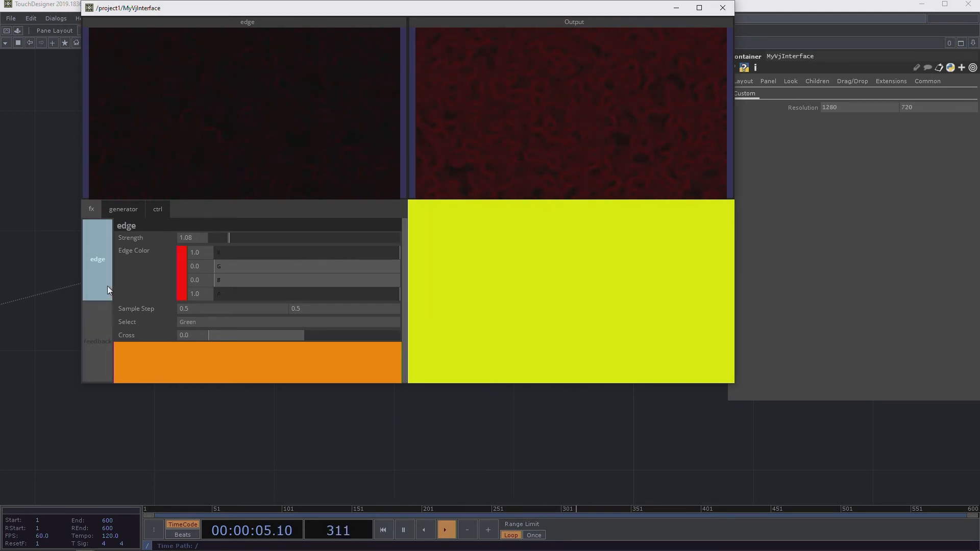
Step: Set the ramp generator's Repeat X and Repeat Y to 2, Speed Exponent to -2, Period to 0.5 and Interpolate Notches to Step
click(130, 209)
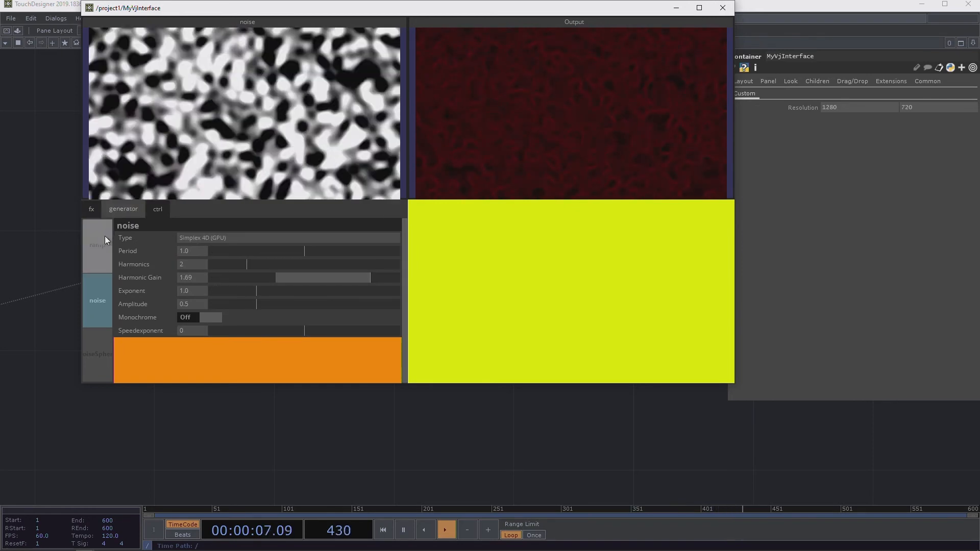
click(105, 238)
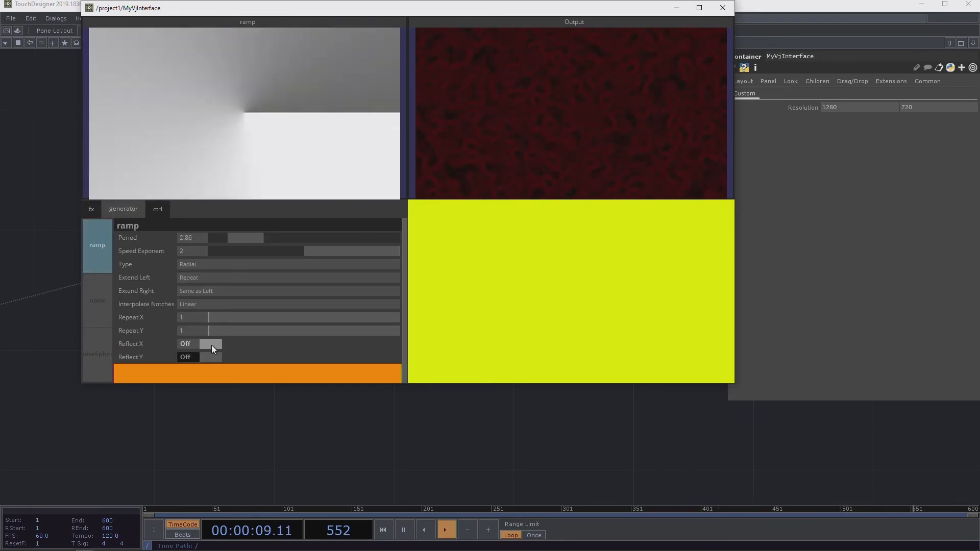
drag(218, 319, 520, 326)
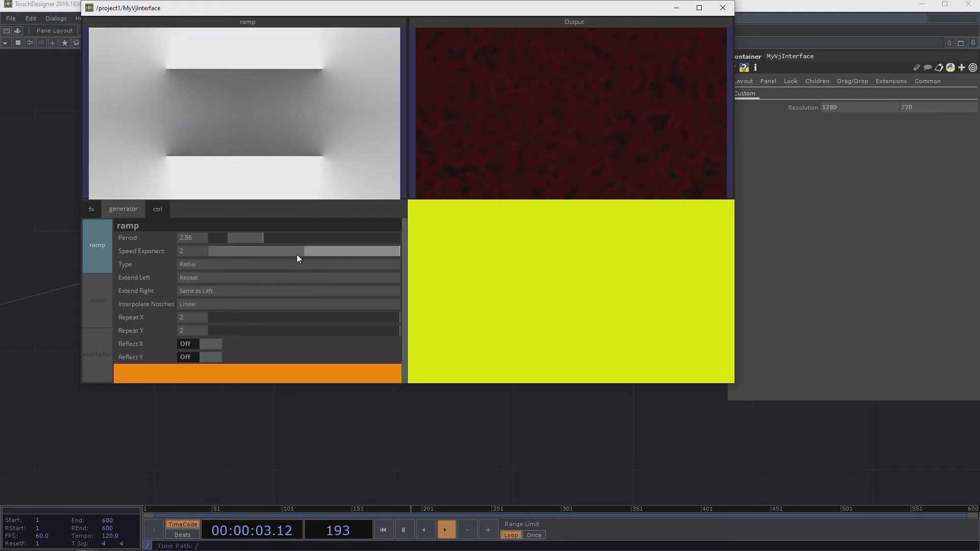
drag(296, 254, 202, 240)
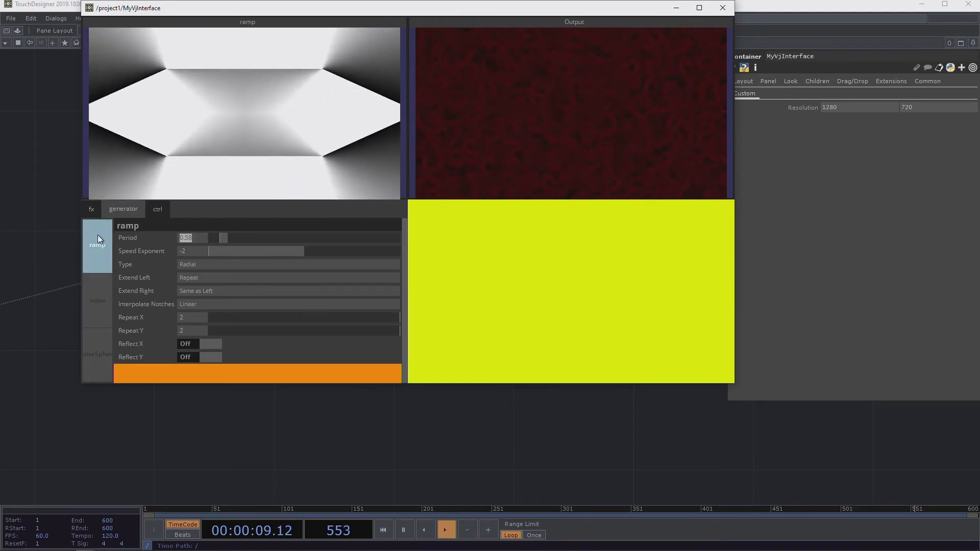
text(0.5)
key(Return)
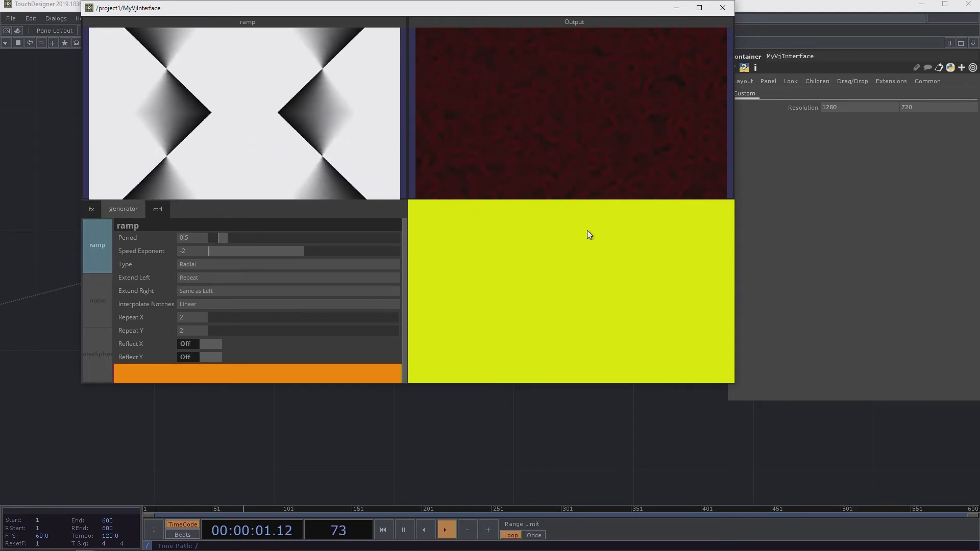
click(199, 303)
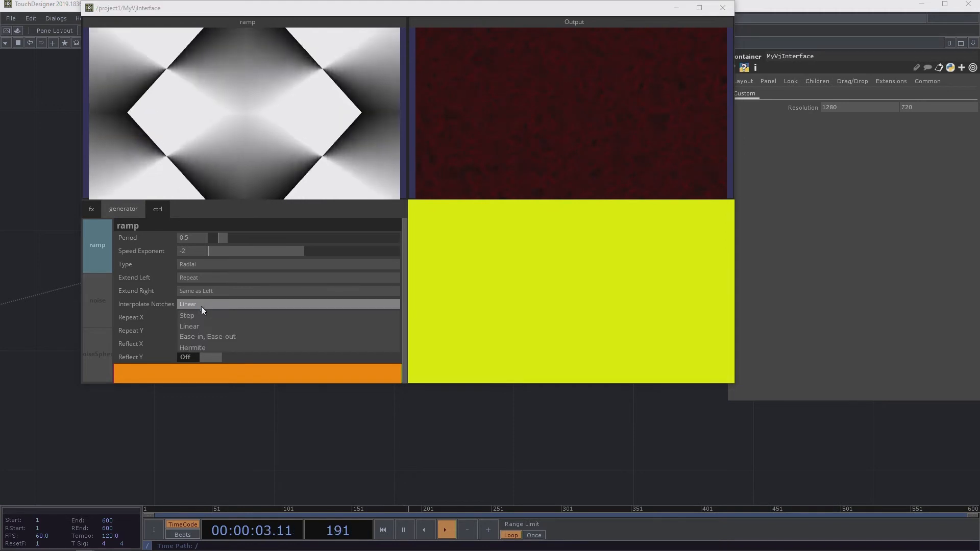
click(197, 318)
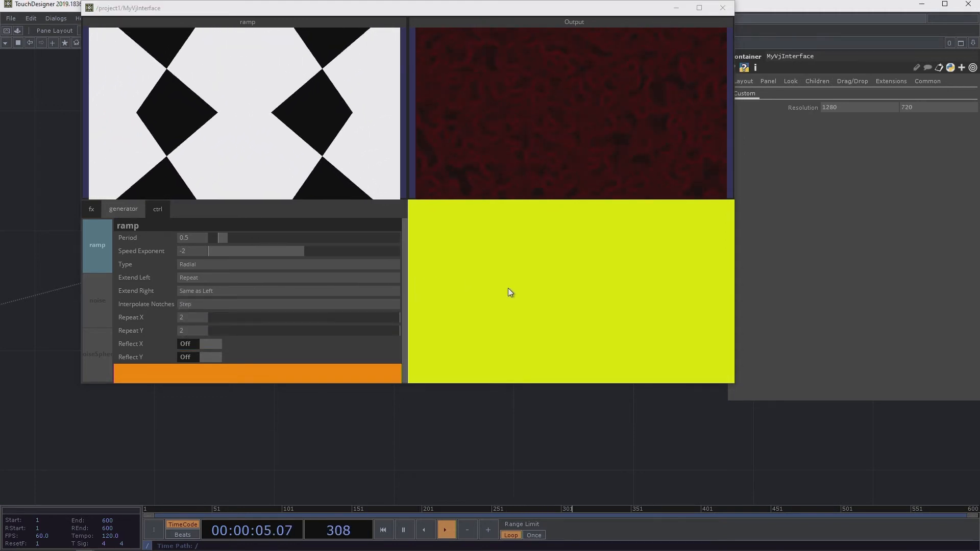
Step: Set the switch's Index to 0.5 and the edge effect's Edge Color to white, with green and blue at 1.0
click(155, 209)
mouse_move(215, 237)
mouse_down()
mouse_move(273, 239)
mouse_move(200, 240)
mouse_up()
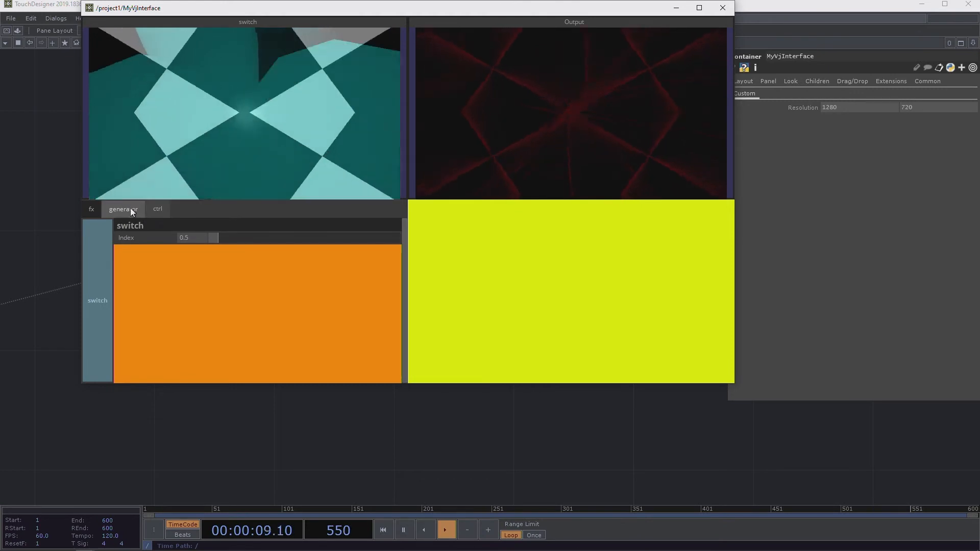
click(99, 209)
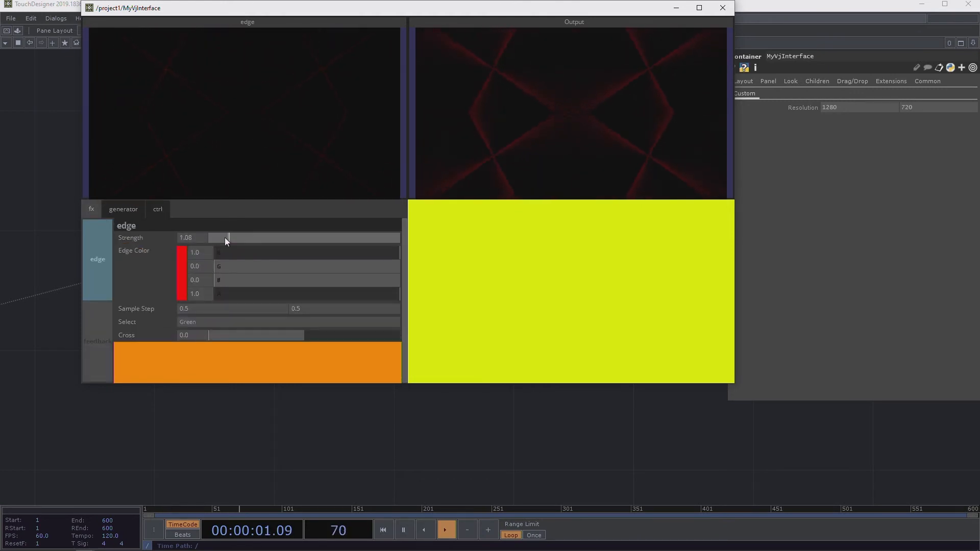
drag(299, 264, 425, 265)
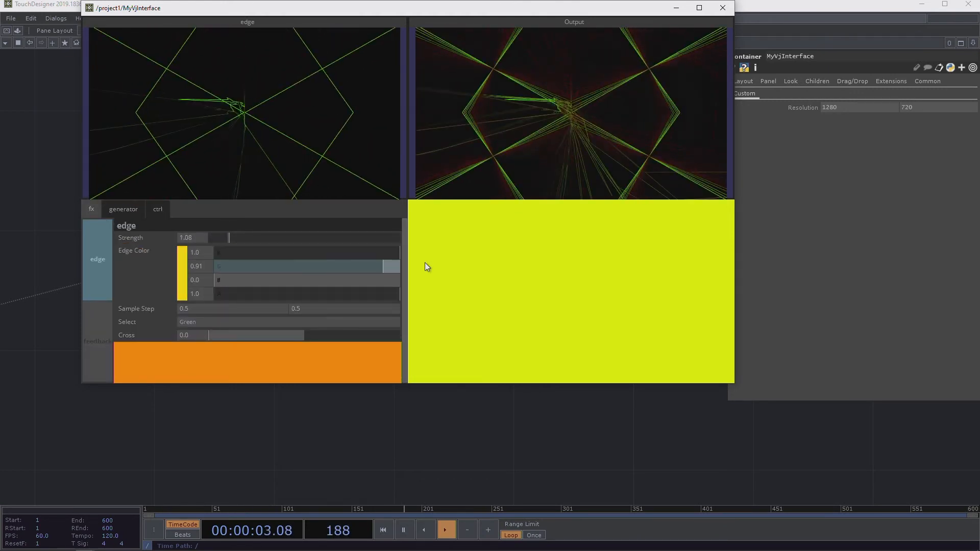
drag(363, 279, 383, 277)
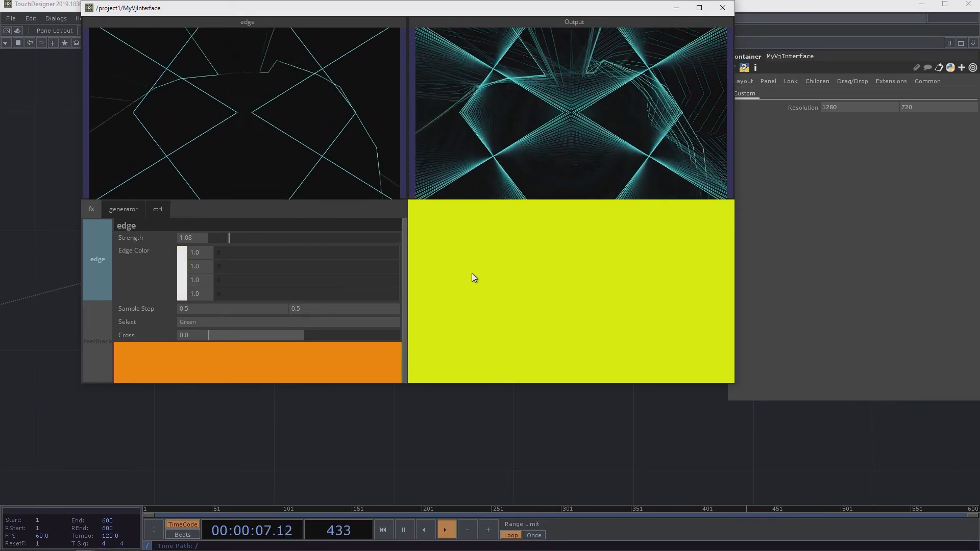
Step: Set the noiseSphere generator's Amplitude to 0.07 and close the interface viewer
click(125, 210)
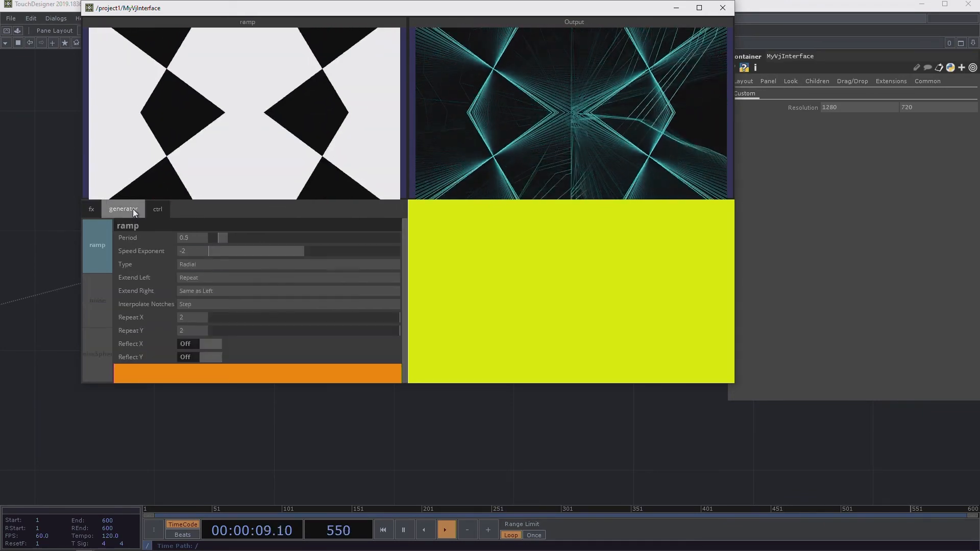
click(98, 299)
click(101, 341)
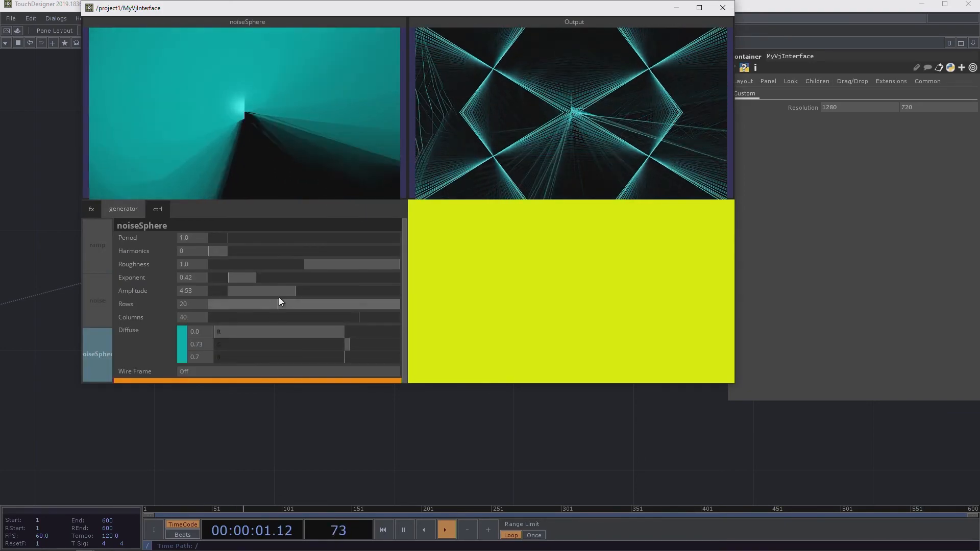
drag(279, 293, 210, 293)
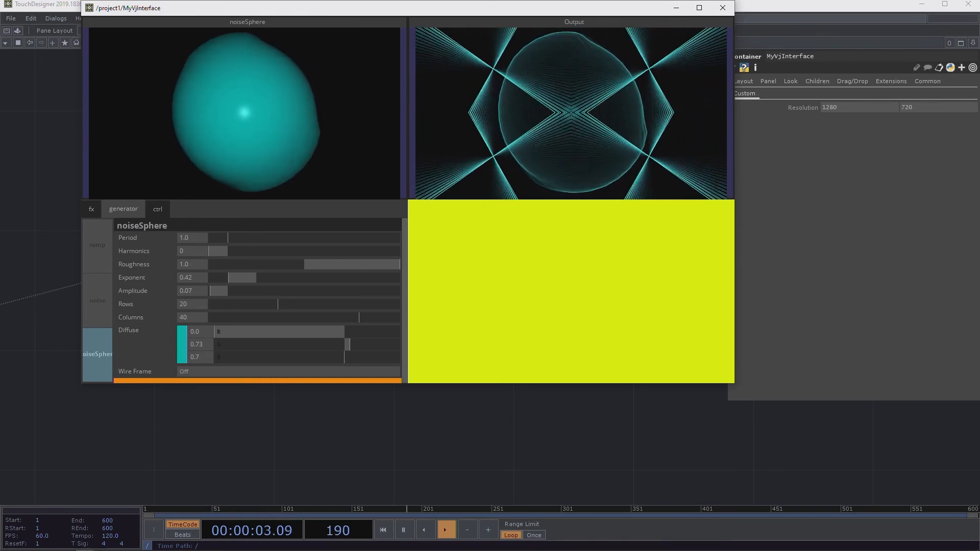
key(Escape)
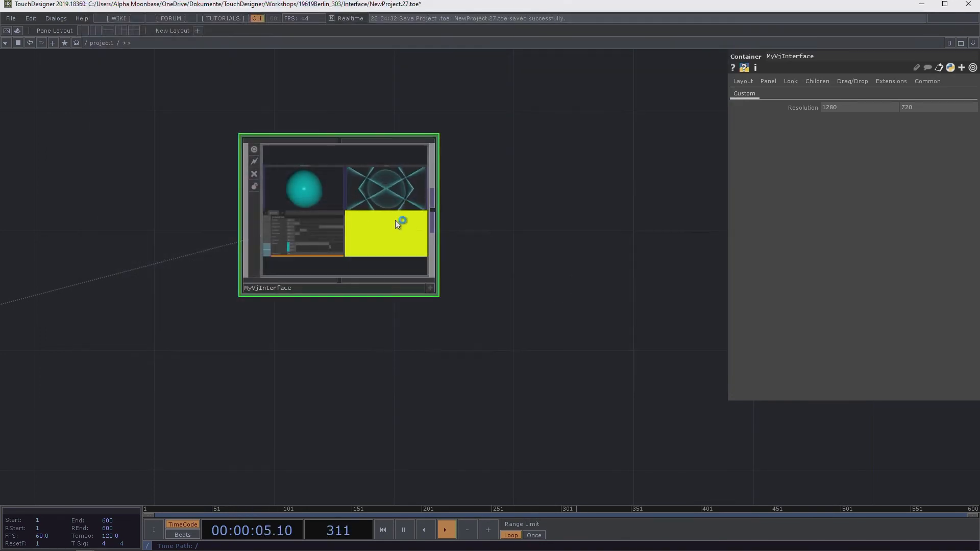
Step: Enter the network of the presets container inside the ui component of MyVjInterface
key(i)
key(i)
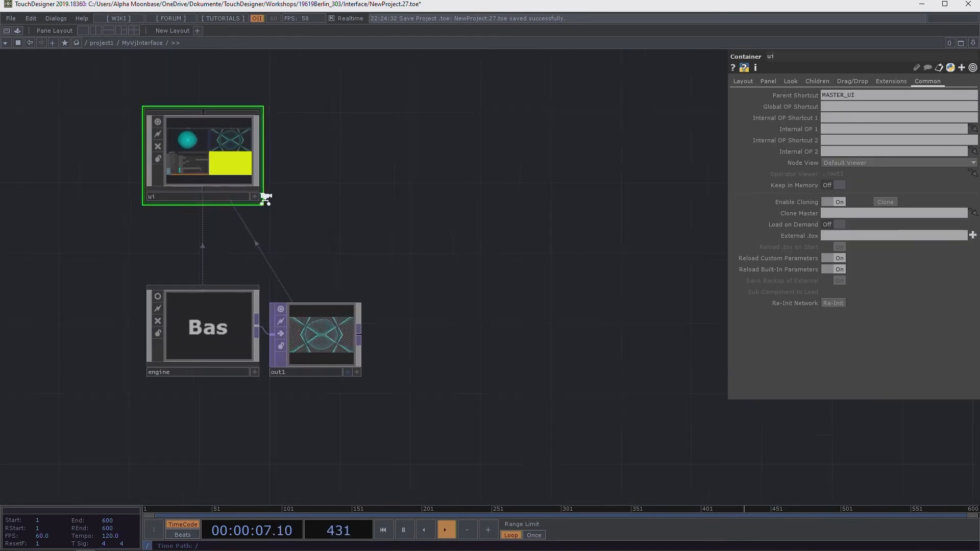
drag(380, 308, 504, 137)
scroll(504, 136, down, 2)
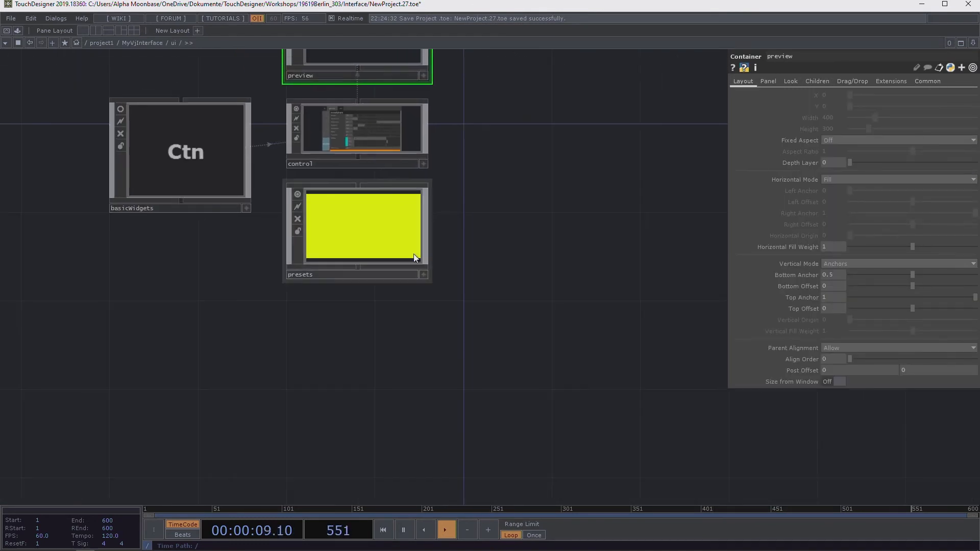
click(361, 256)
key(i)
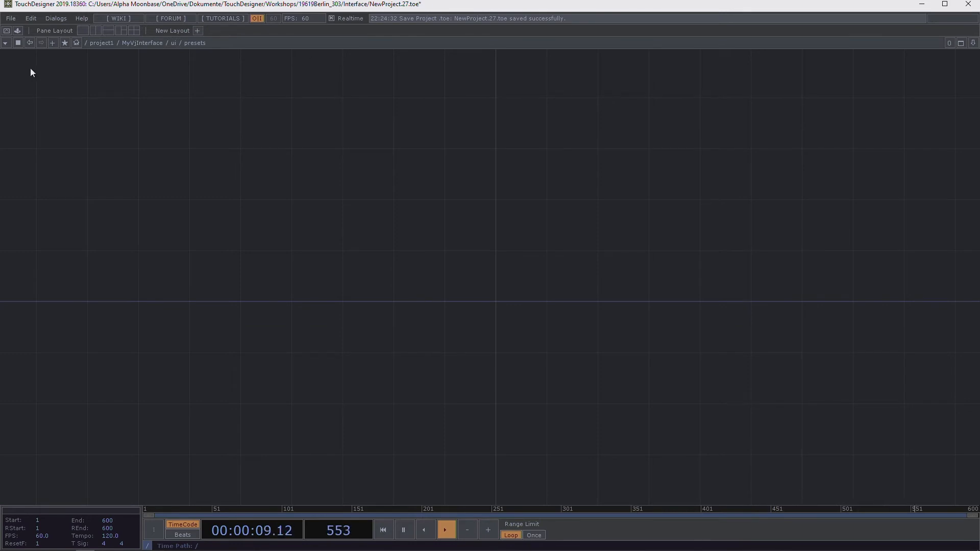
Step: Add a buttonMomentary widget from the palette's Basic Widgets to the presets network
click(18, 31)
click(72, 125)
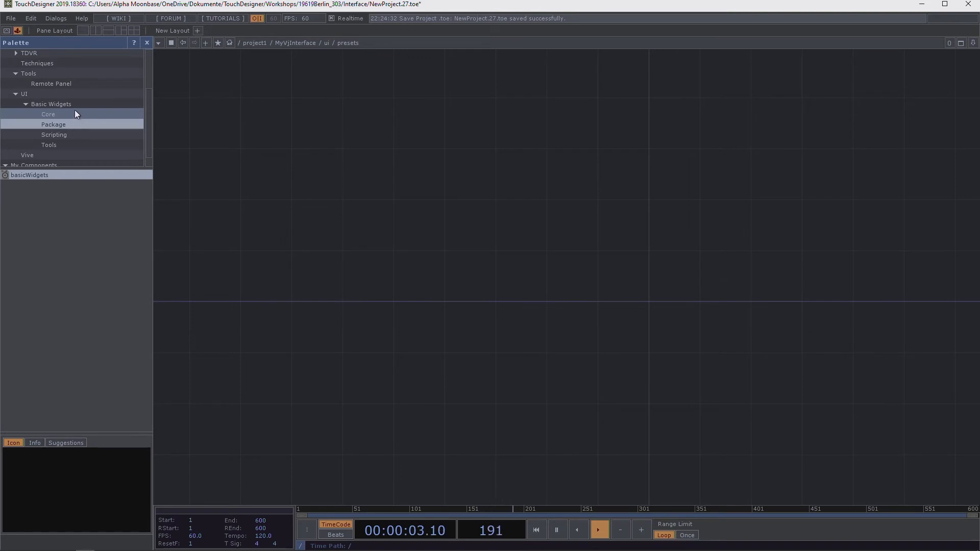
click(72, 105)
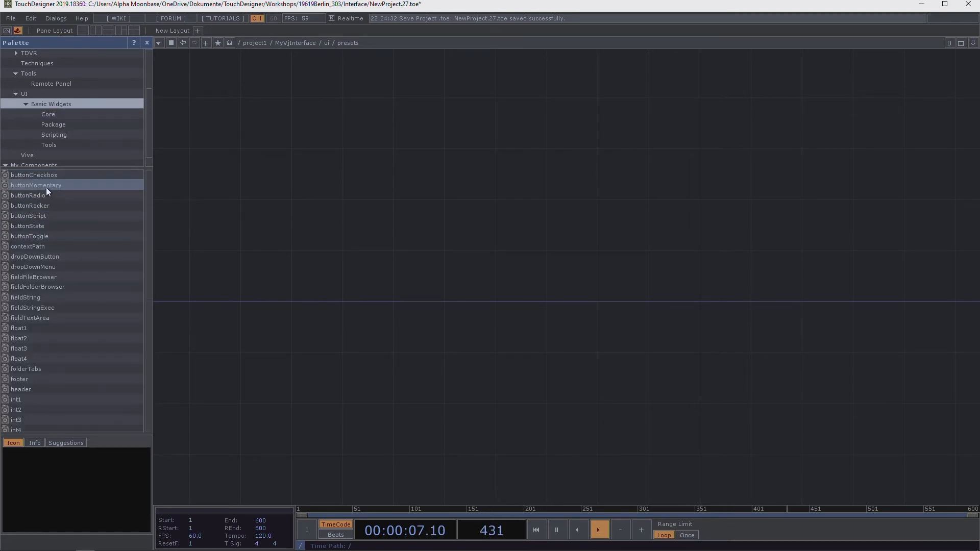
drag(46, 186, 562, 173)
scroll(563, 164, up, 5)
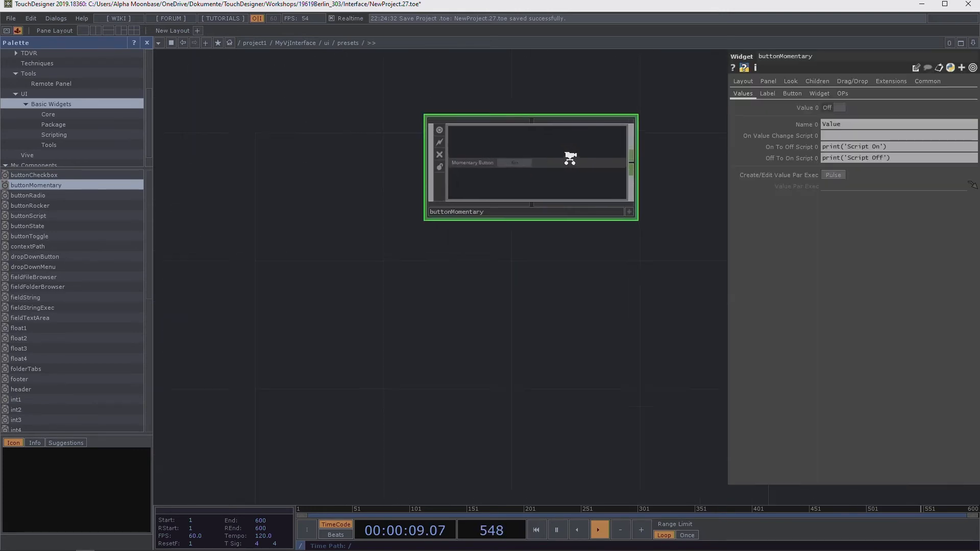
drag(557, 326, 502, 347)
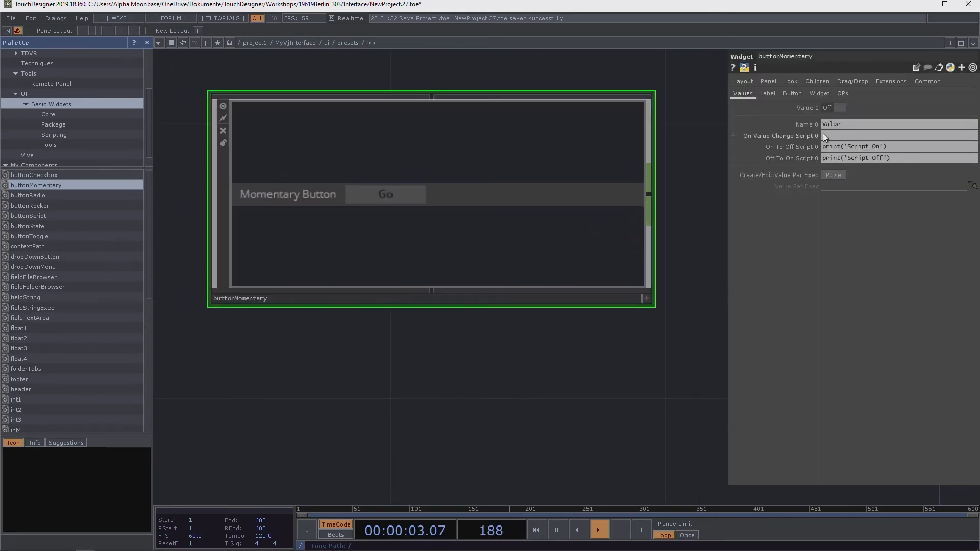
Step: Set the momentary button's Widget Label to Preset and both its Off Label and On Label to Store
click(766, 94)
click(862, 107)
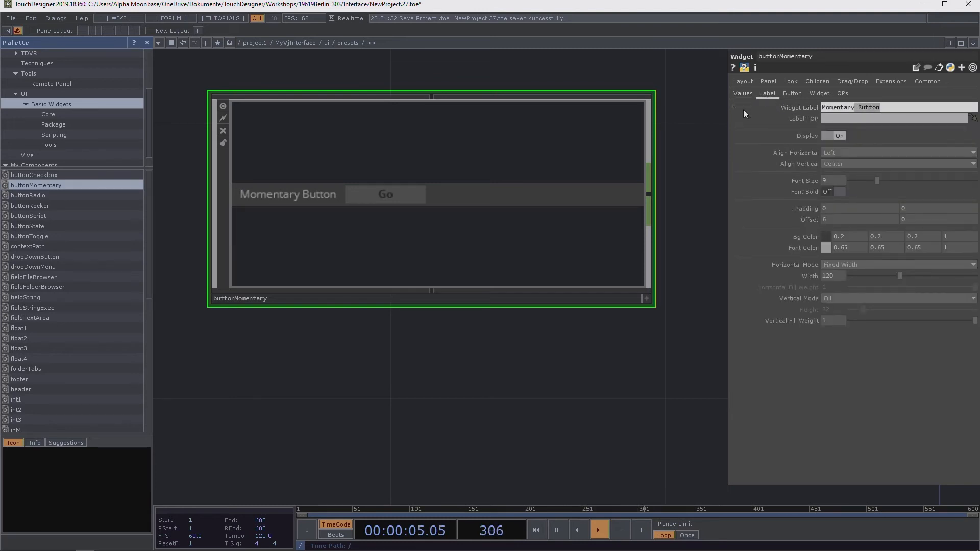
text(Preset)
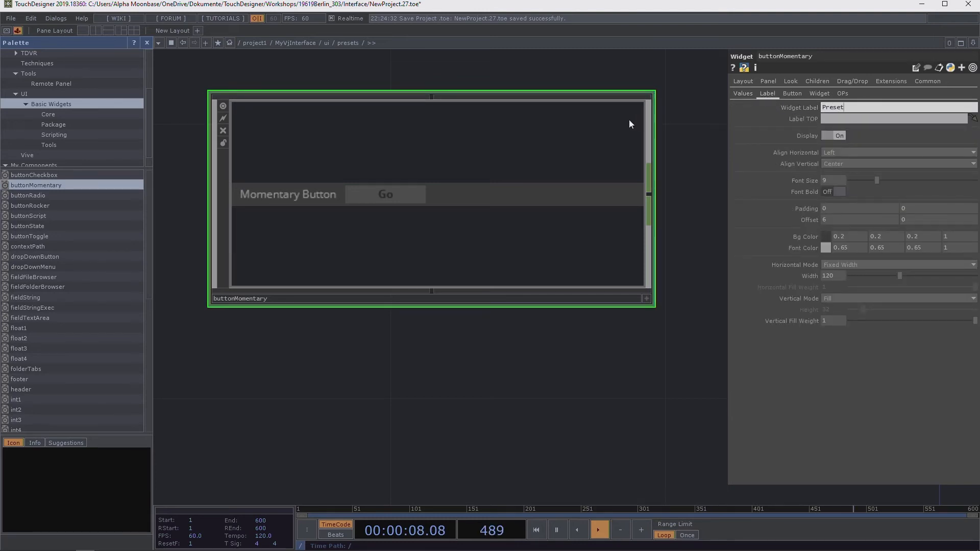
key(Return)
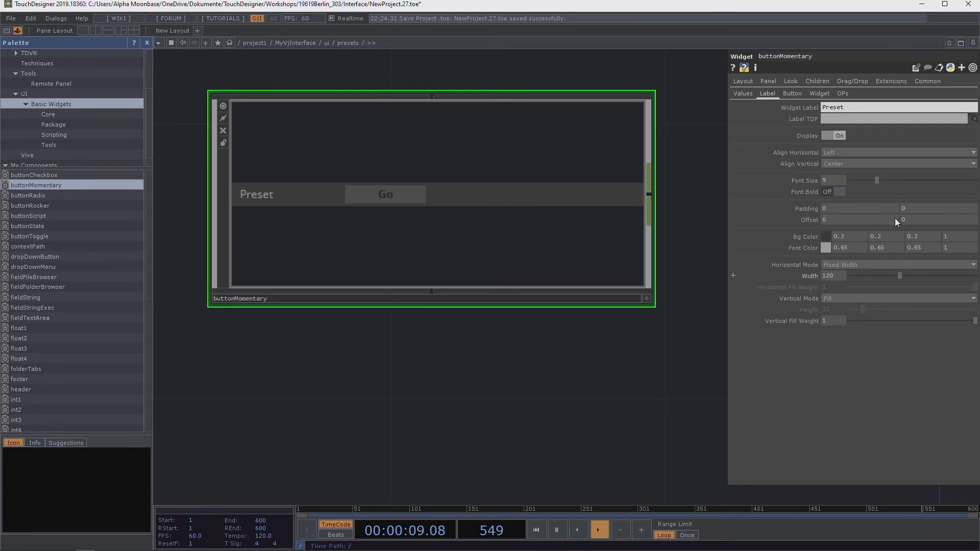
click(792, 94)
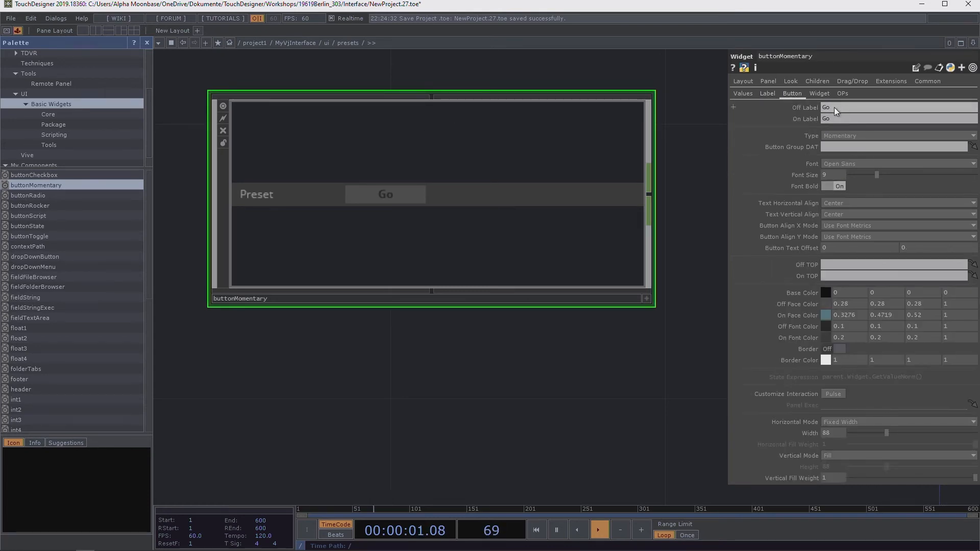
text(Store)
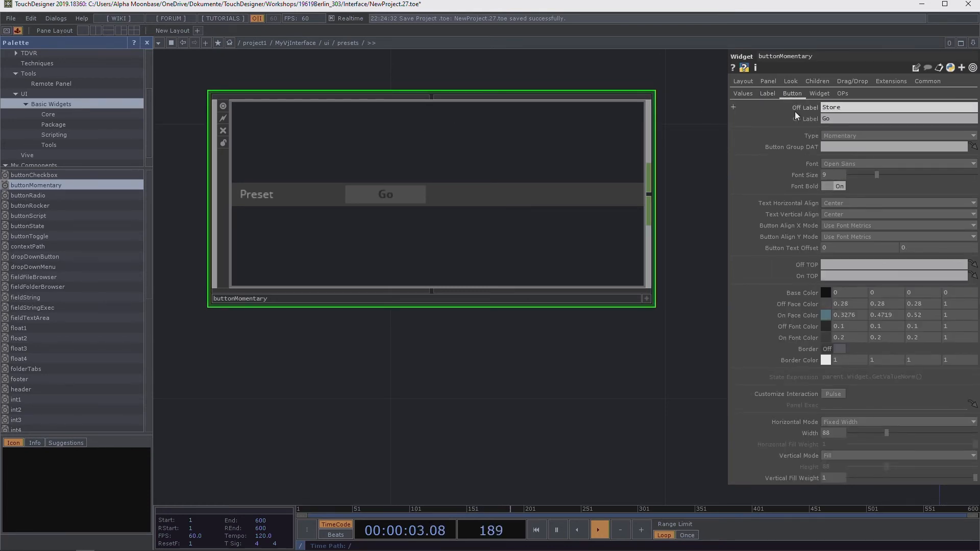
click(837, 119)
text(Store)
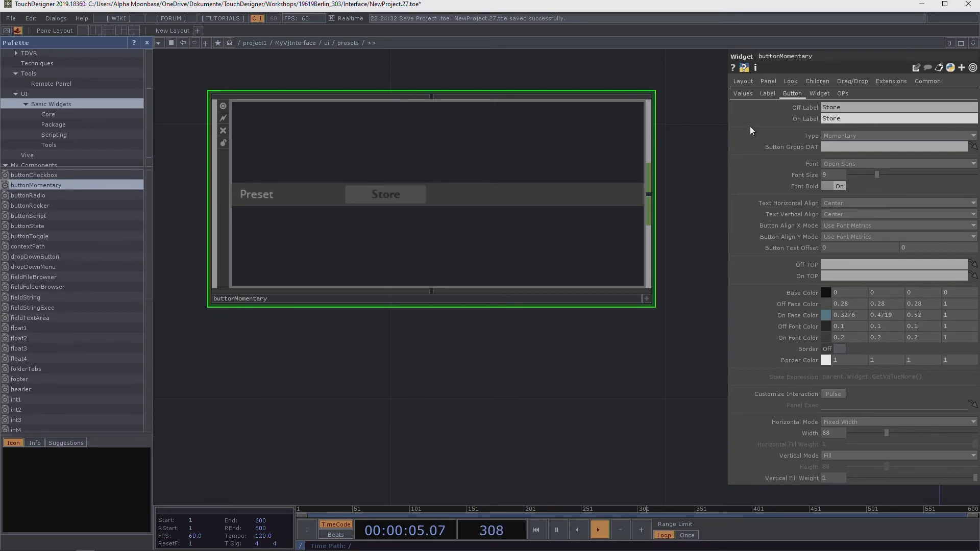
Step: Set Horizontal Mode to Fill for both the widget's overall layout and its Store button
click(746, 82)
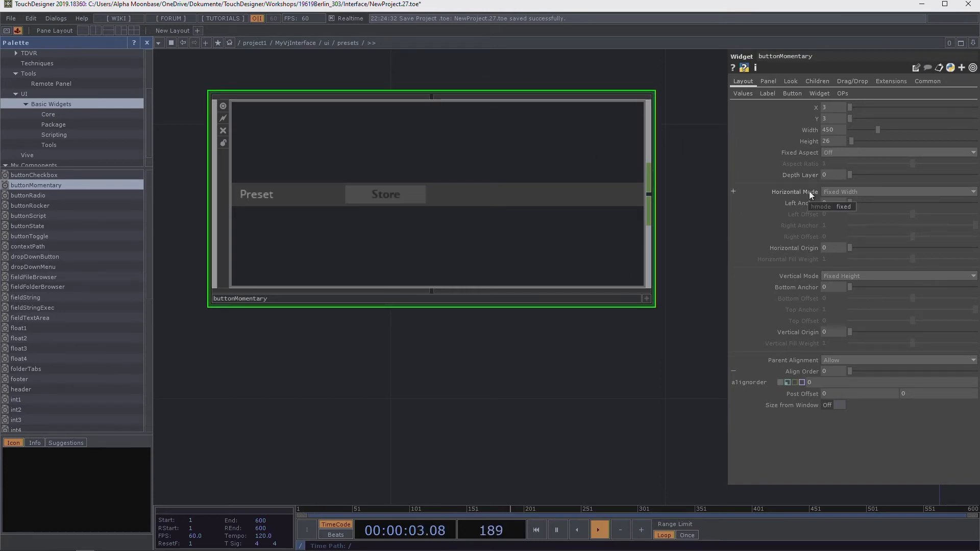
click(892, 193)
click(852, 210)
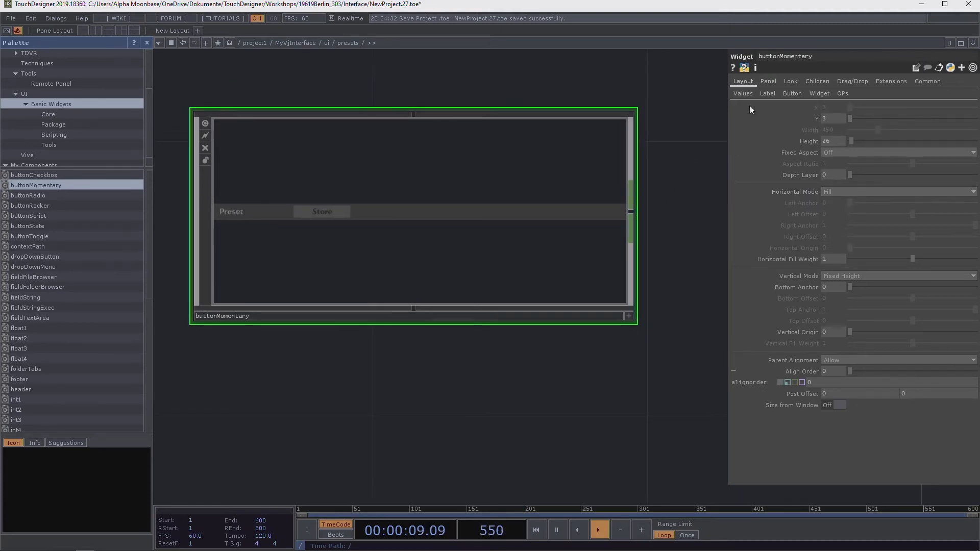
click(791, 94)
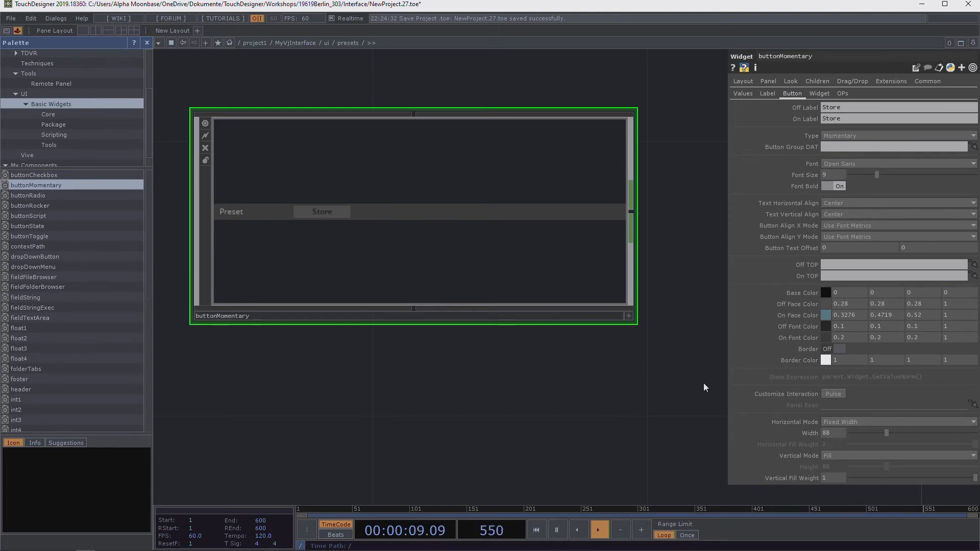
click(847, 421)
click(833, 443)
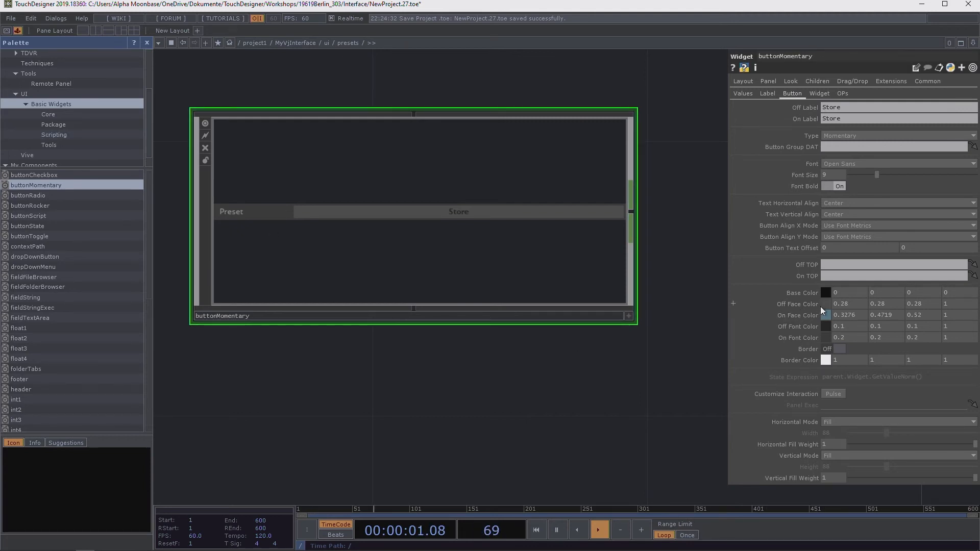
Step: Set the Store button's Off Face Color to bright green (0.364706, 1, 0)
click(823, 303)
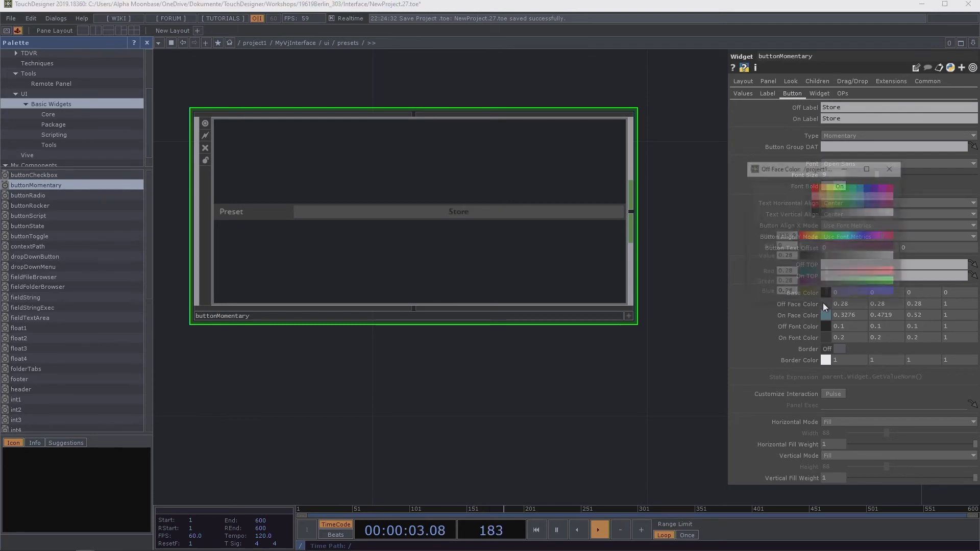
click(833, 236)
drag(848, 246, 913, 250)
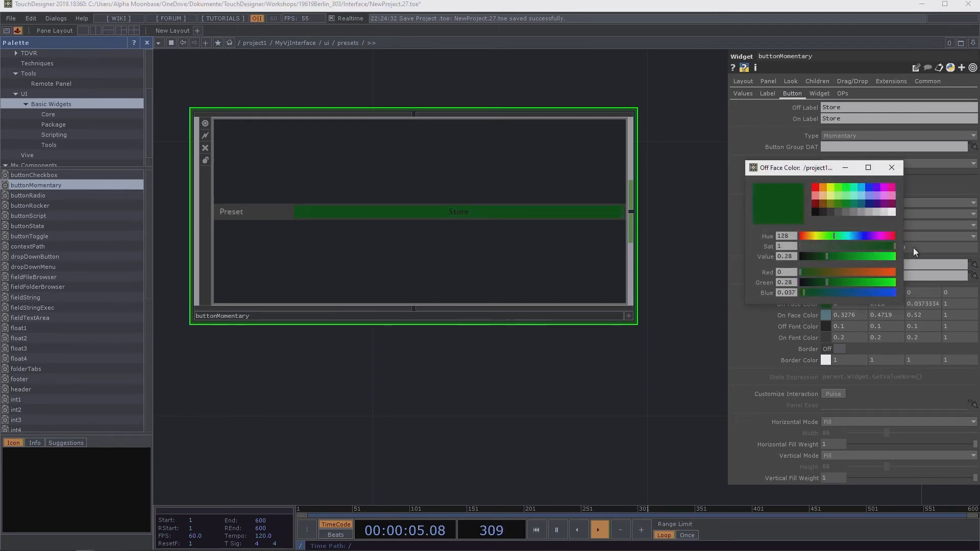
click(839, 189)
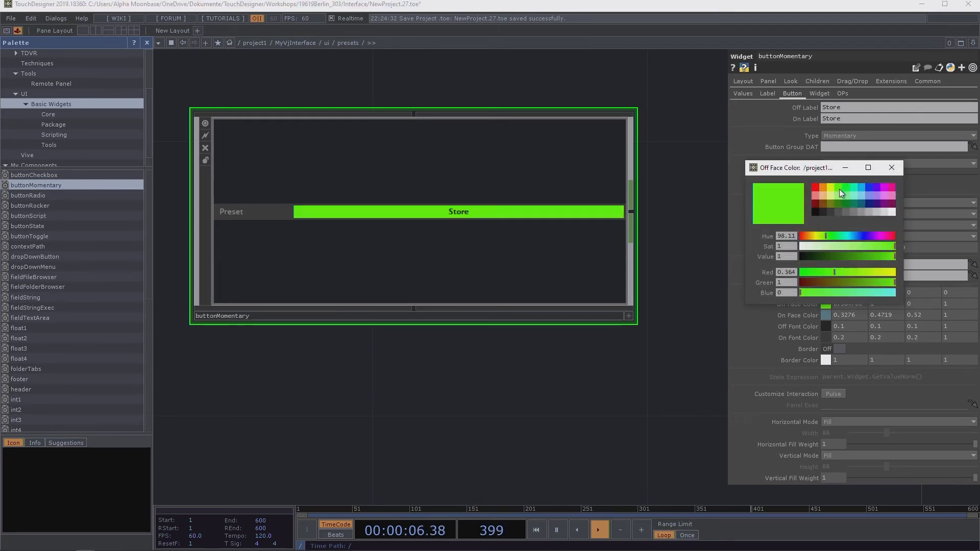
click(891, 167)
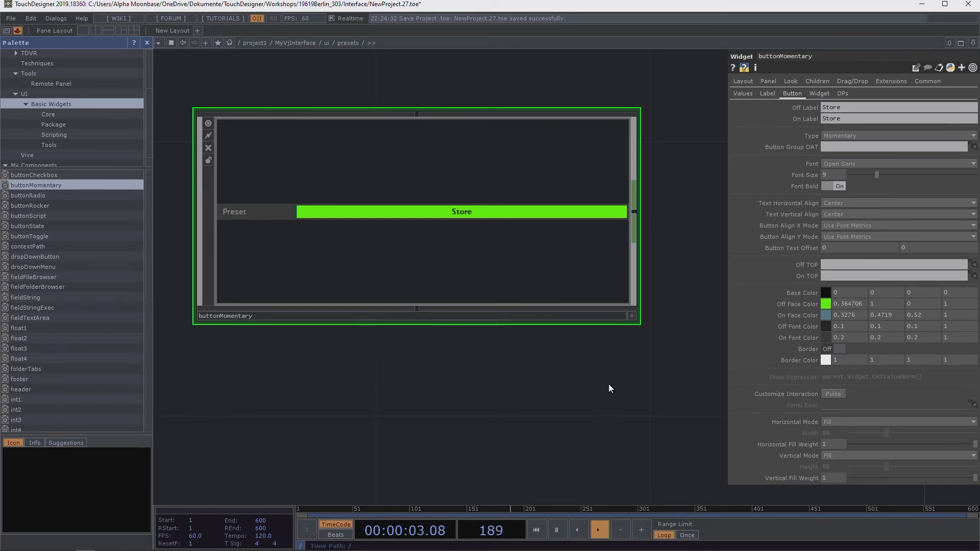
Step: Add a Container COMP above the buttonMomentary widget in the presets network
scroll(609, 382, down, 3)
drag(594, 417, 585, 364)
scroll(613, 363, down, 3)
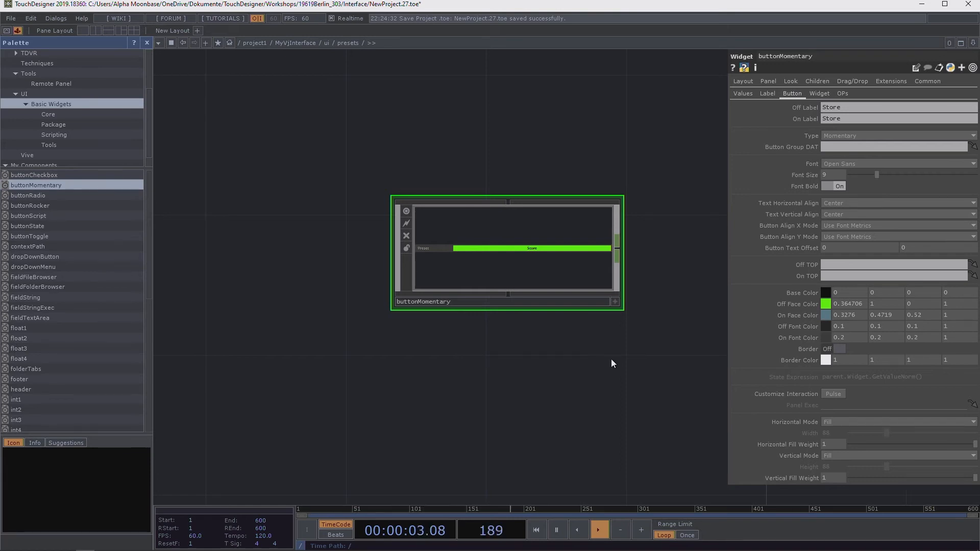
middle_drag(606, 296, 569, 284)
drag(442, 323, 392, 347)
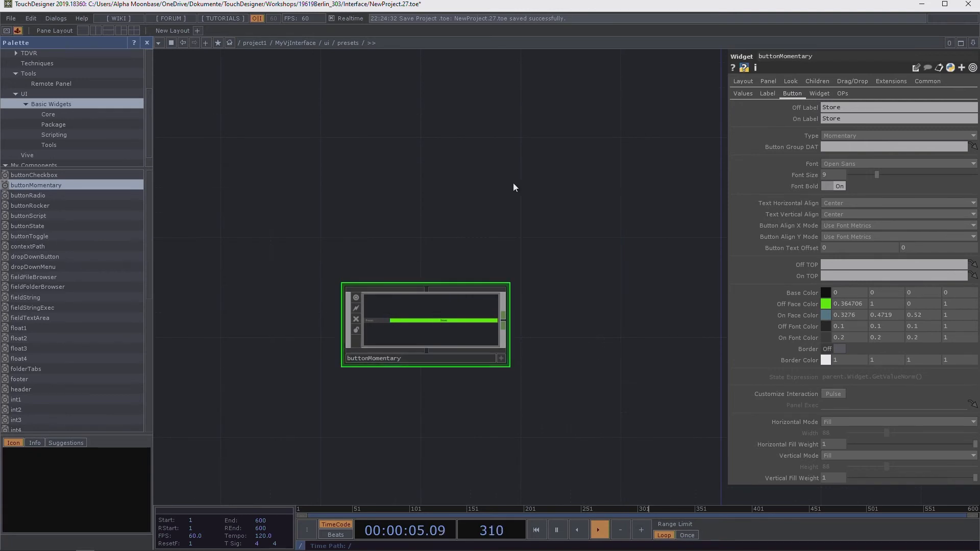
drag(662, 287, 570, 318)
key(Tab)
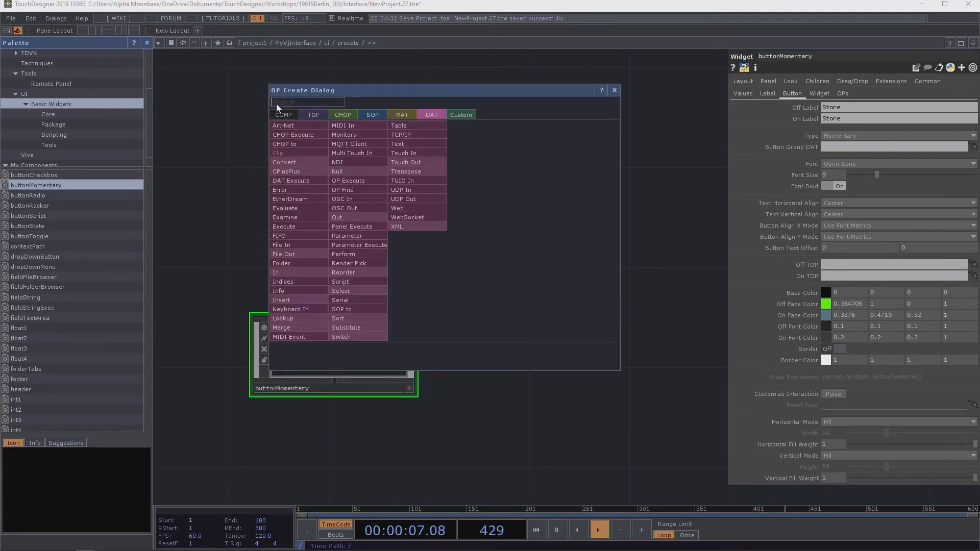
click(283, 115)
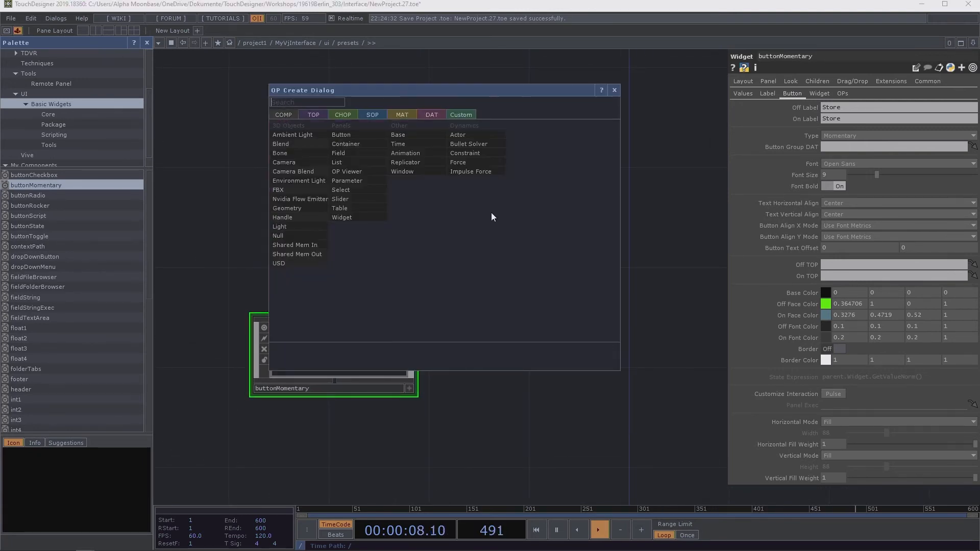
click(368, 143)
click(345, 185)
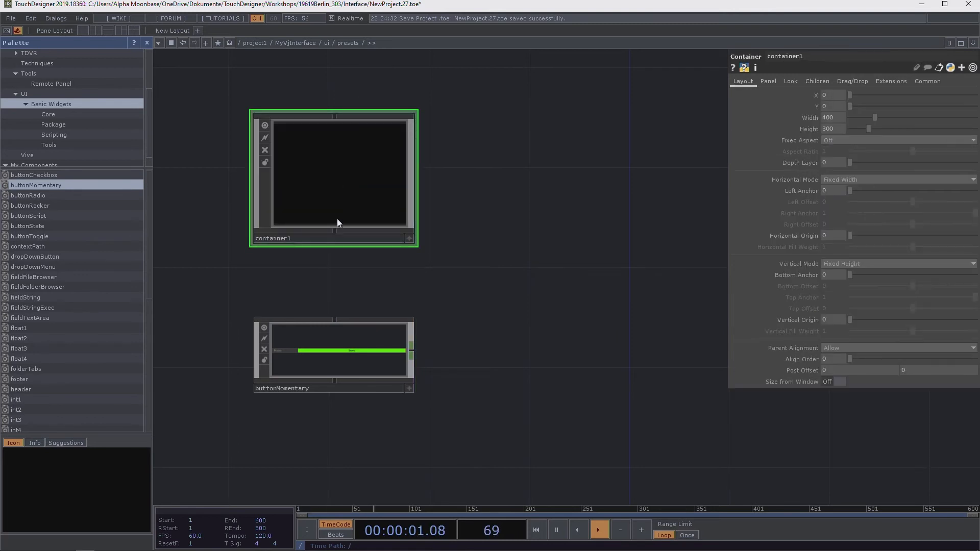
Step: Name the new container preset and set its Horizontal Mode to Fill
text(pre)
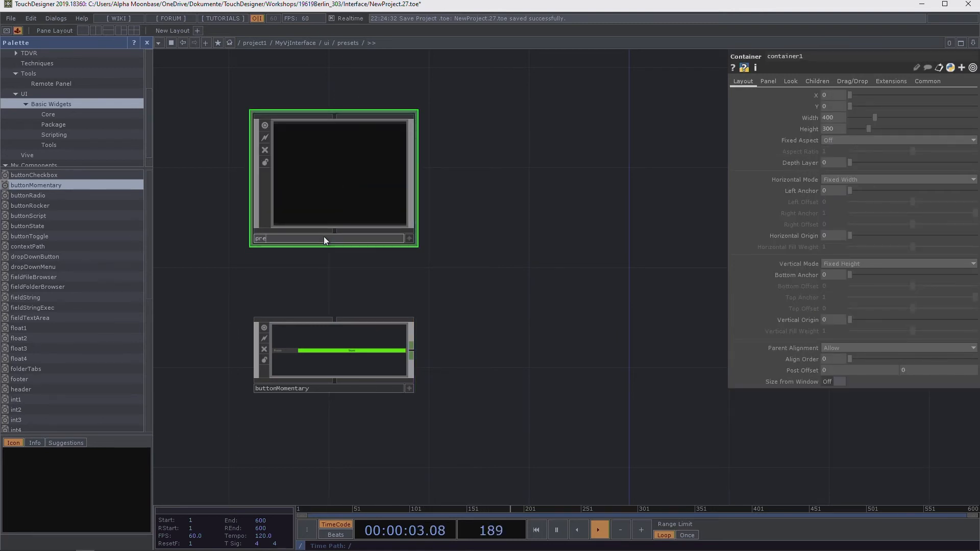
text(set)
key(Return)
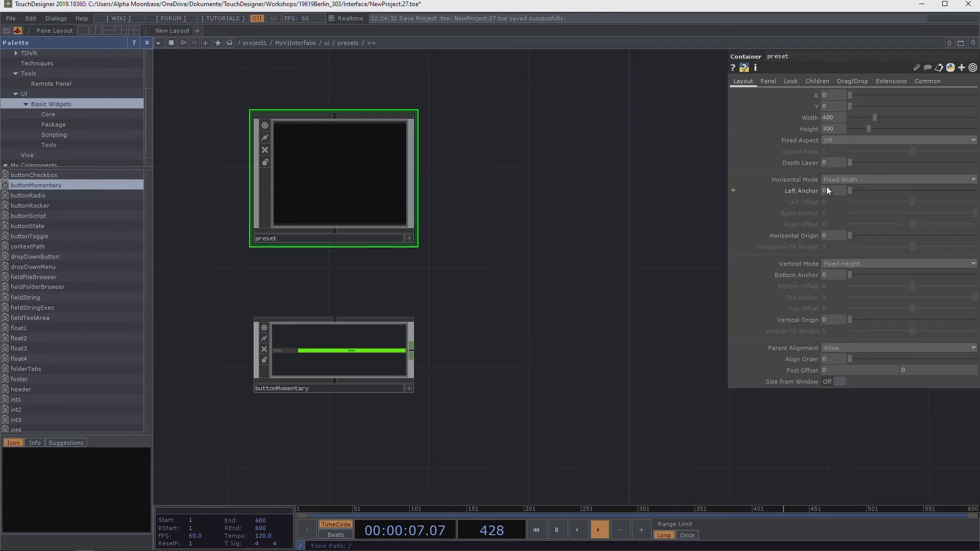
click(853, 179)
click(843, 197)
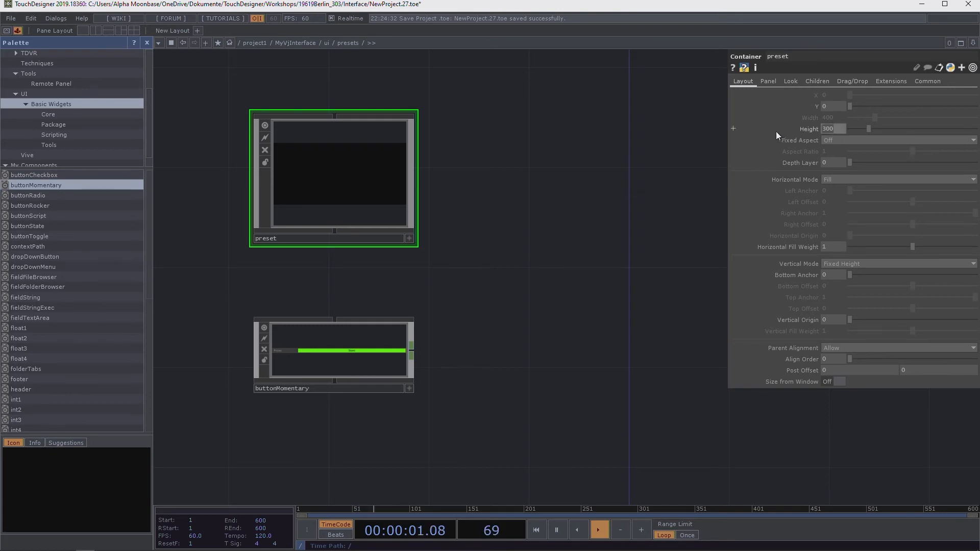
Step: Check the buttonMomentary widget's height and set the preset container's Height to the same value, 26
click(363, 349)
click(742, 81)
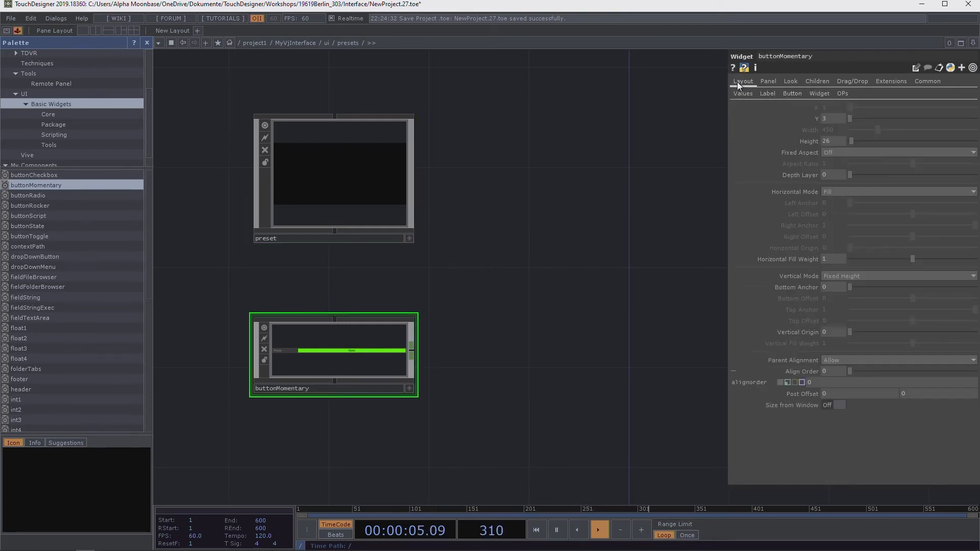
click(365, 173)
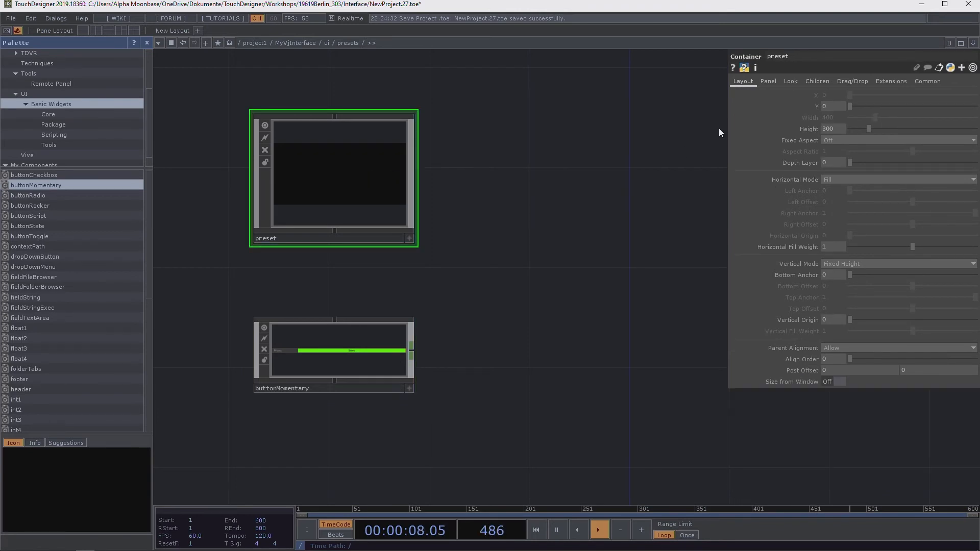
click(832, 128)
text(26)
key(Return)
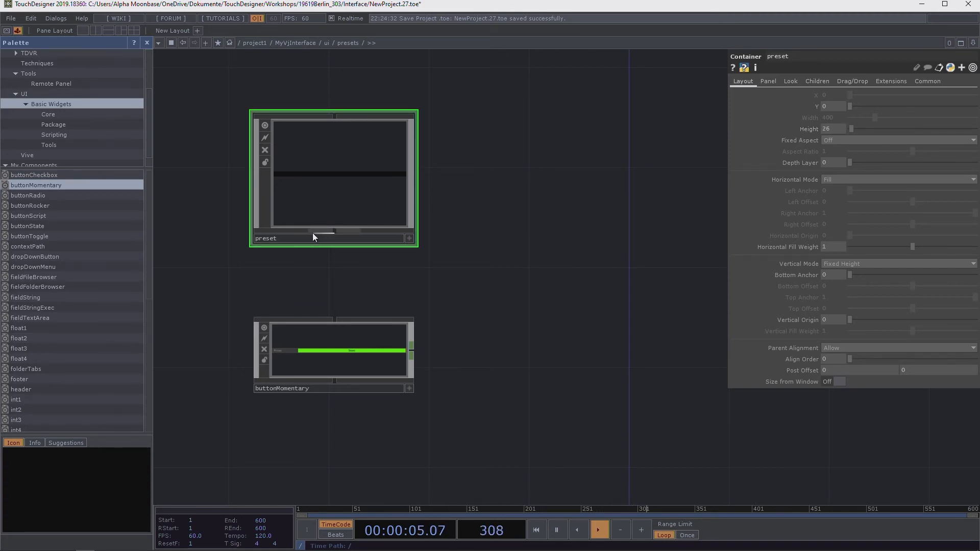
Step: Rename the preset container to preset0
drag(334, 231, 320, 243)
click(348, 267)
click(351, 239)
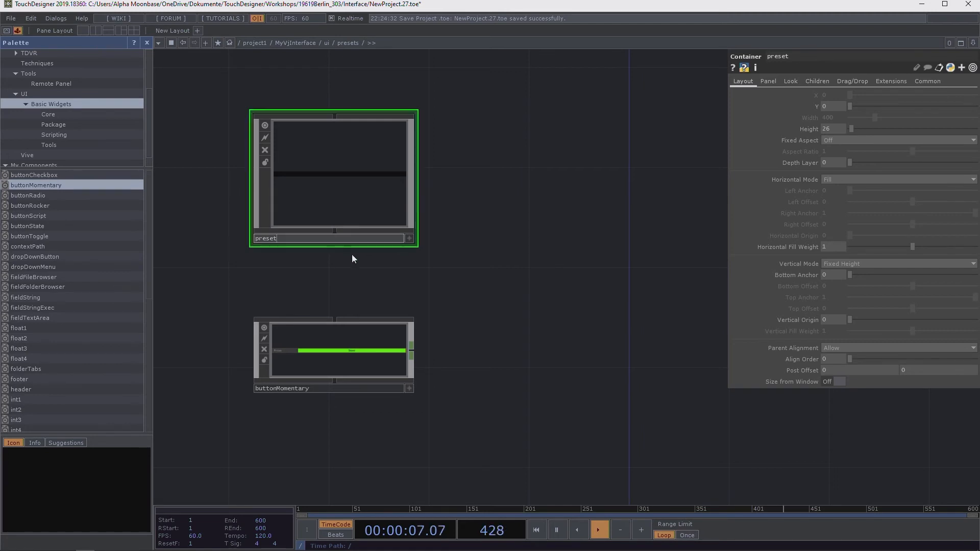
text(0)
key(Return)
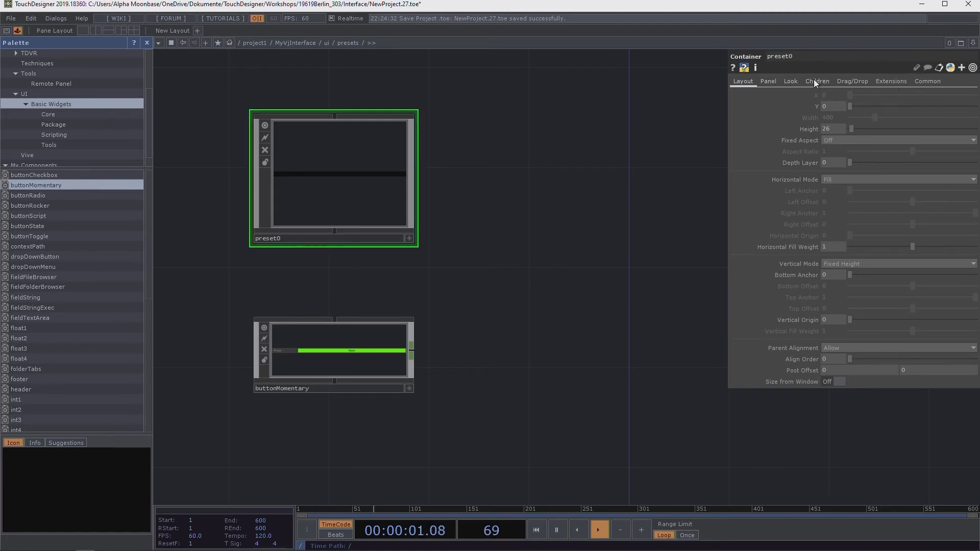
Step: Add a custom string parameter named ID to the preset0 container and display its Custom parameter page
click(789, 80)
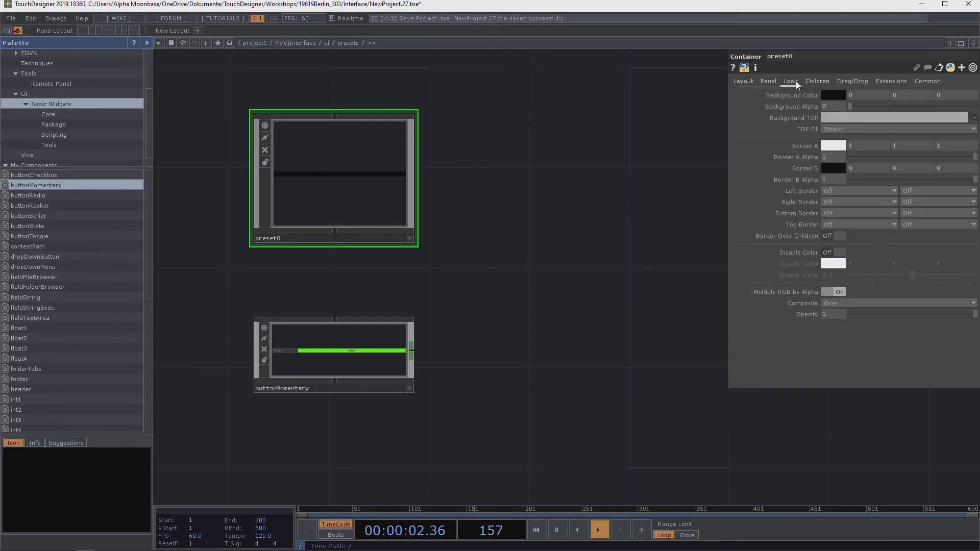
click(768, 82)
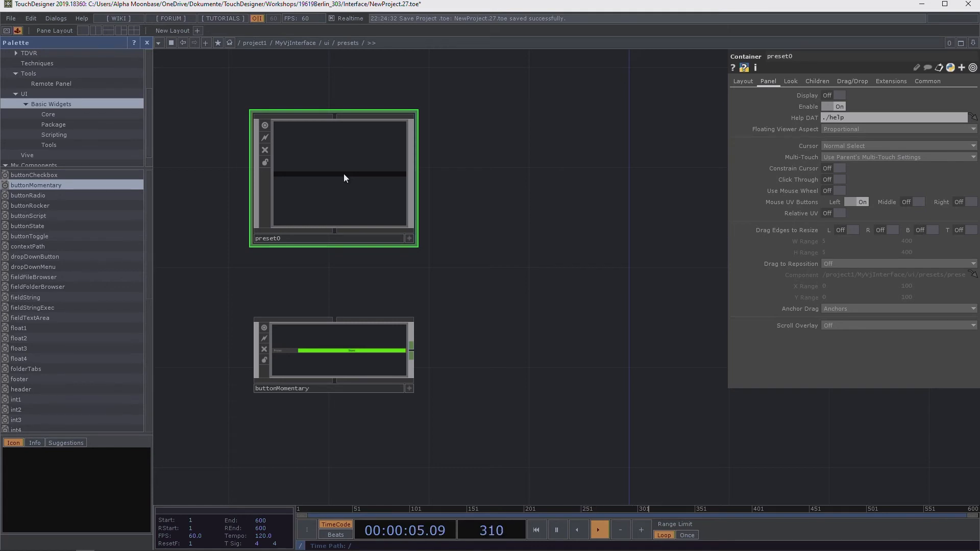
right_click(342, 187)
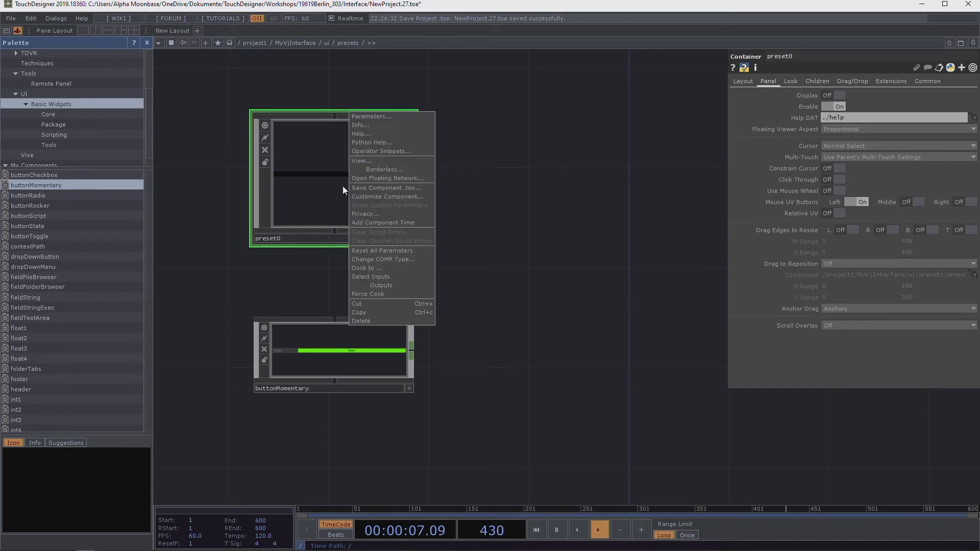
click(377, 198)
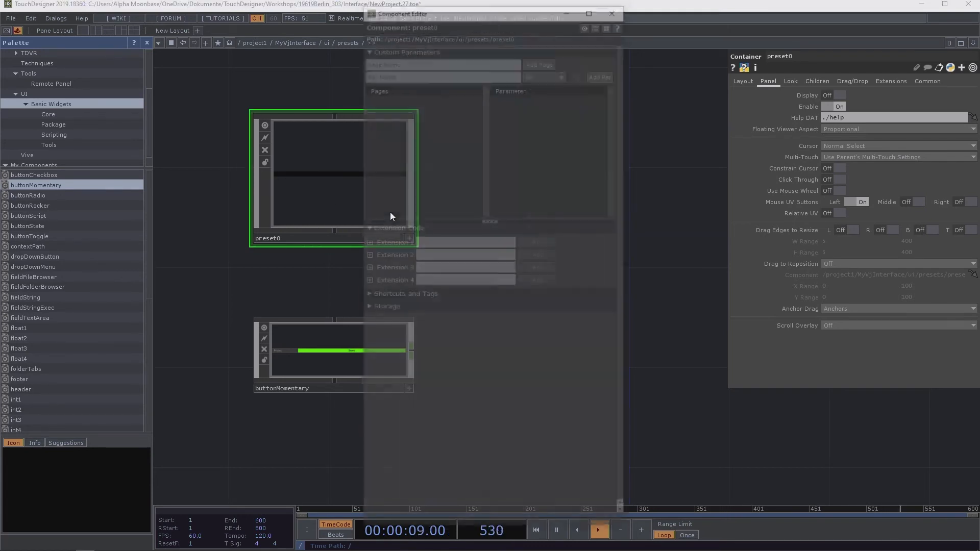
click(474, 76)
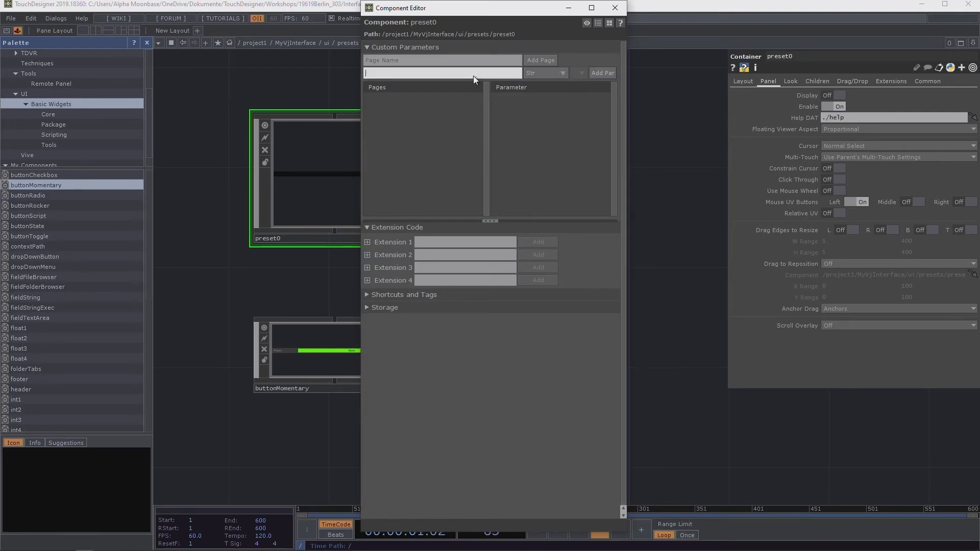
text(ID)
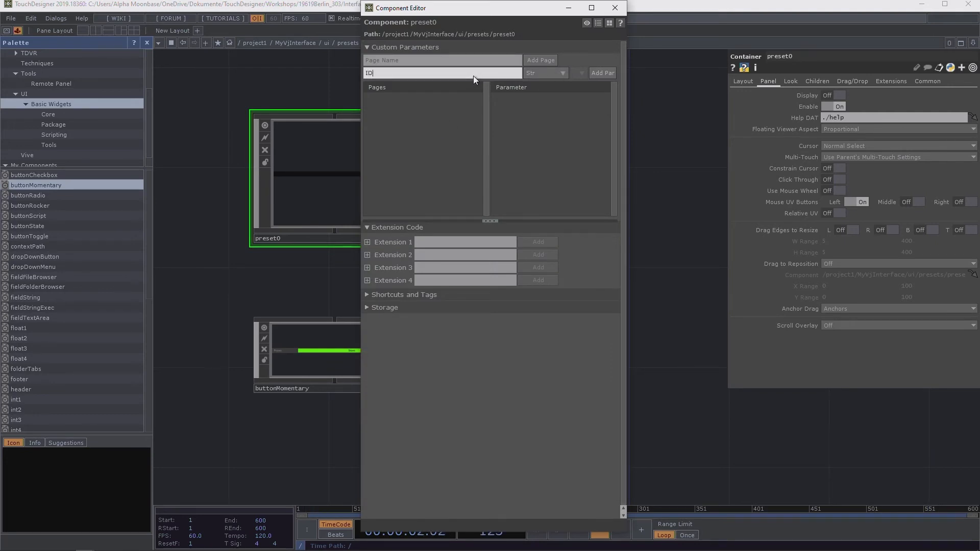
click(609, 73)
click(615, 8)
click(743, 93)
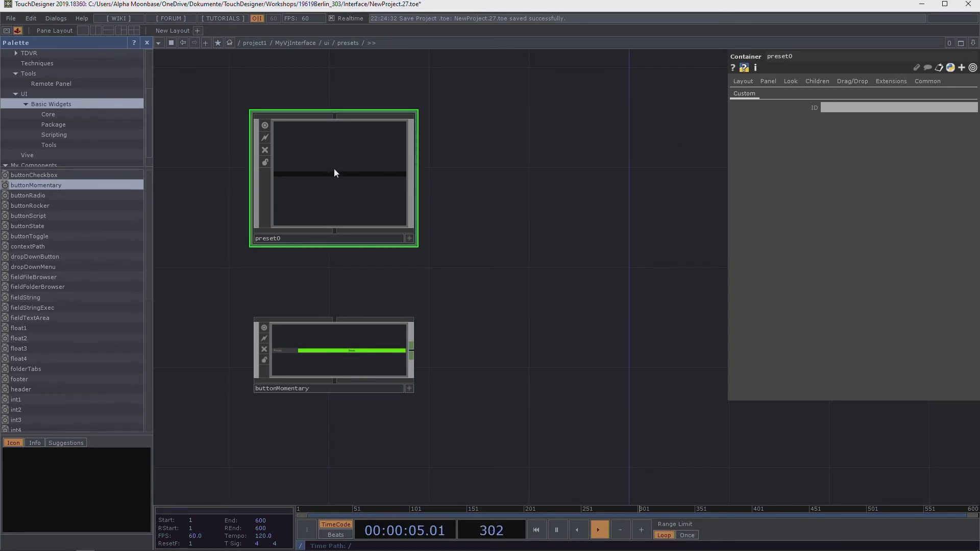
Step: Enter the preset0 container's network and show the Core widgets of the palette's Basic Widgets
key(i)
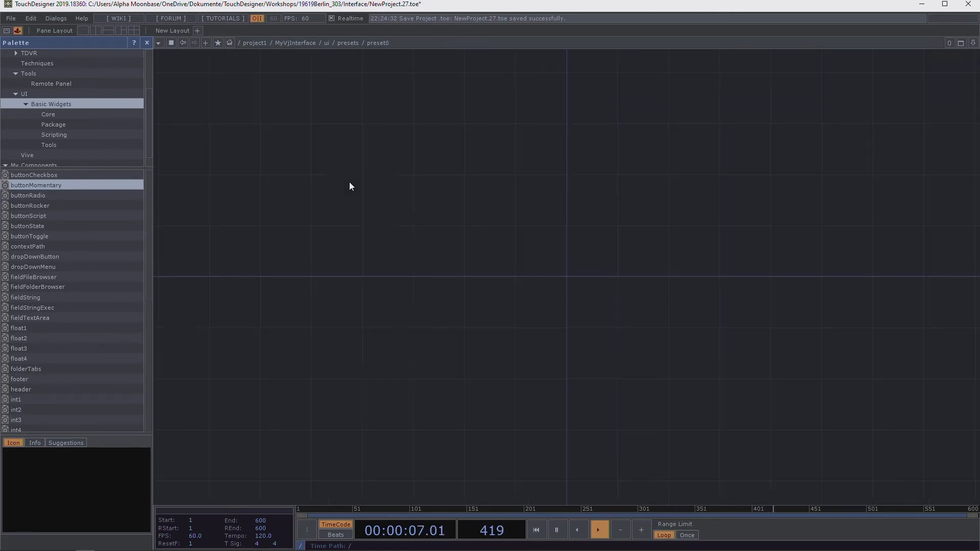
drag(403, 201, 411, 210)
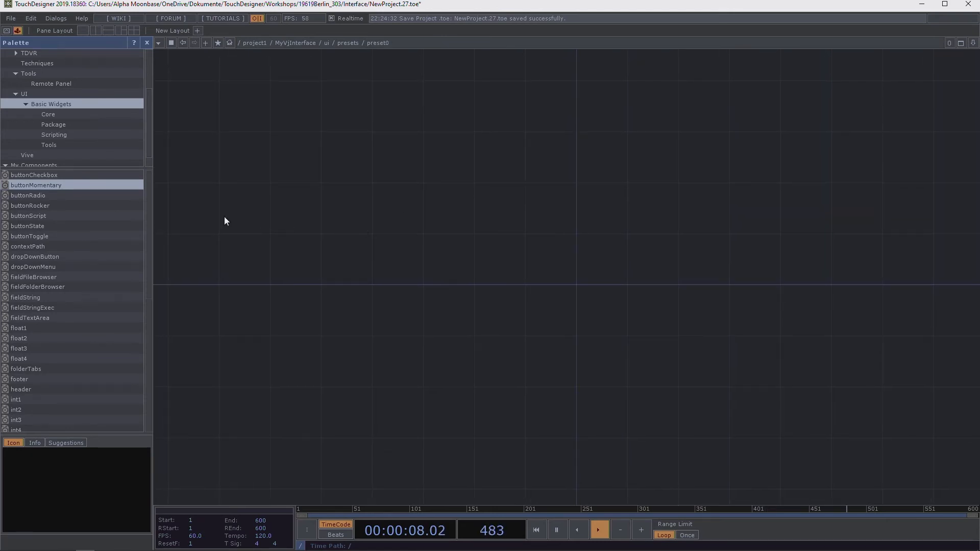
click(60, 186)
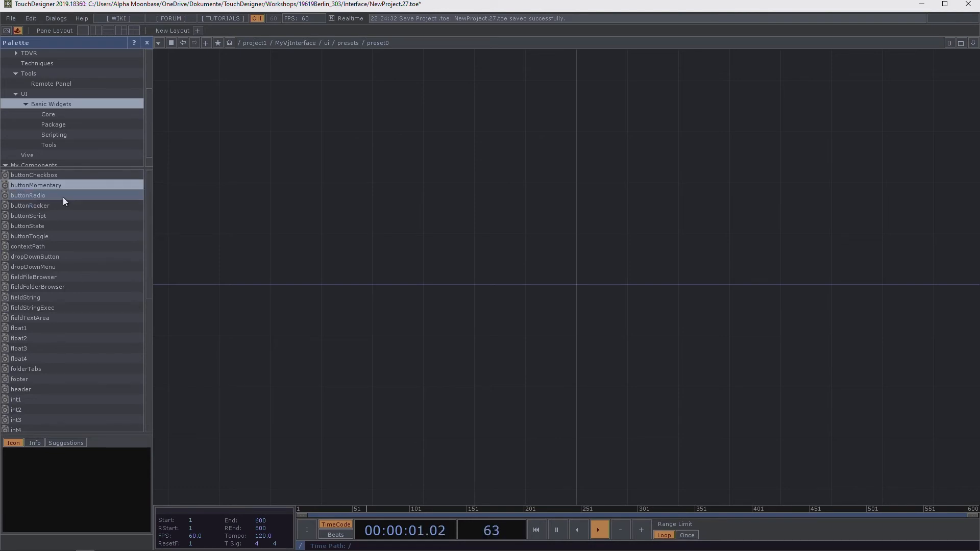
click(57, 116)
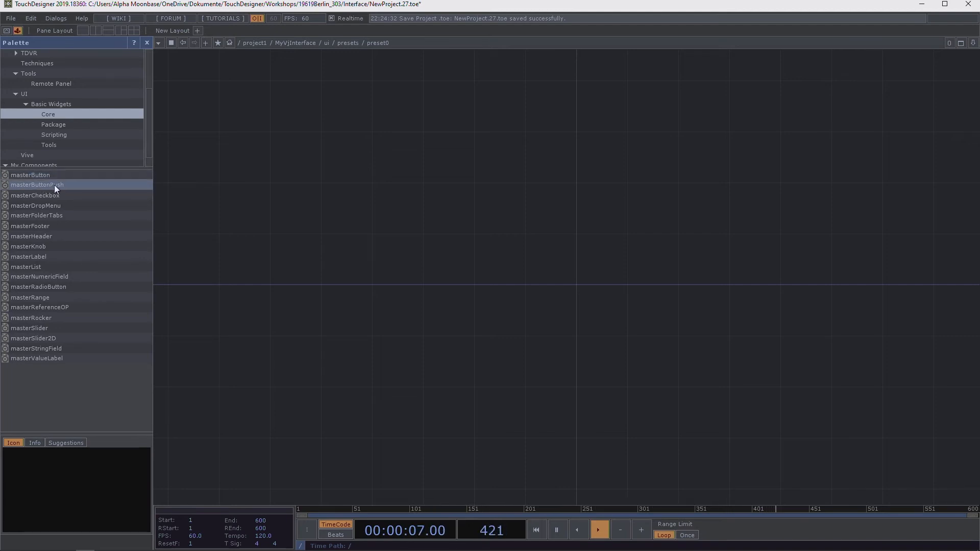
Step: Add a masterButtonPush widget to the preset0 network, view its Button parameters and test its Push button
drag(54, 184, 308, 183)
scroll(346, 161, up, 5)
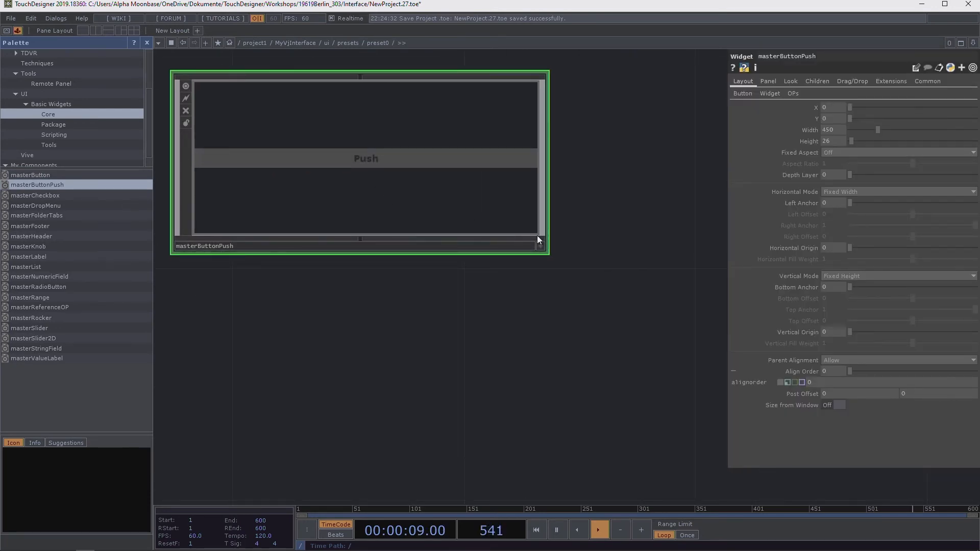
click(409, 161)
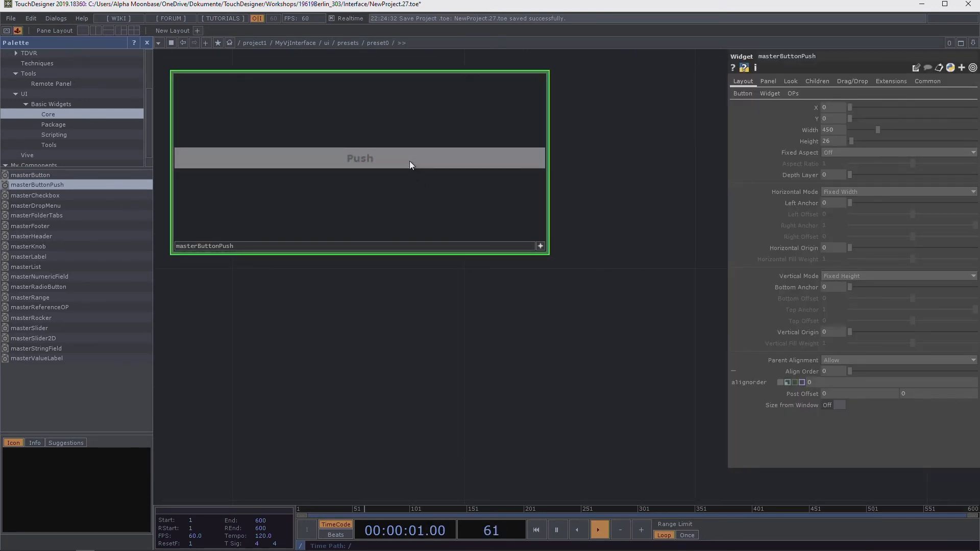
click(409, 160)
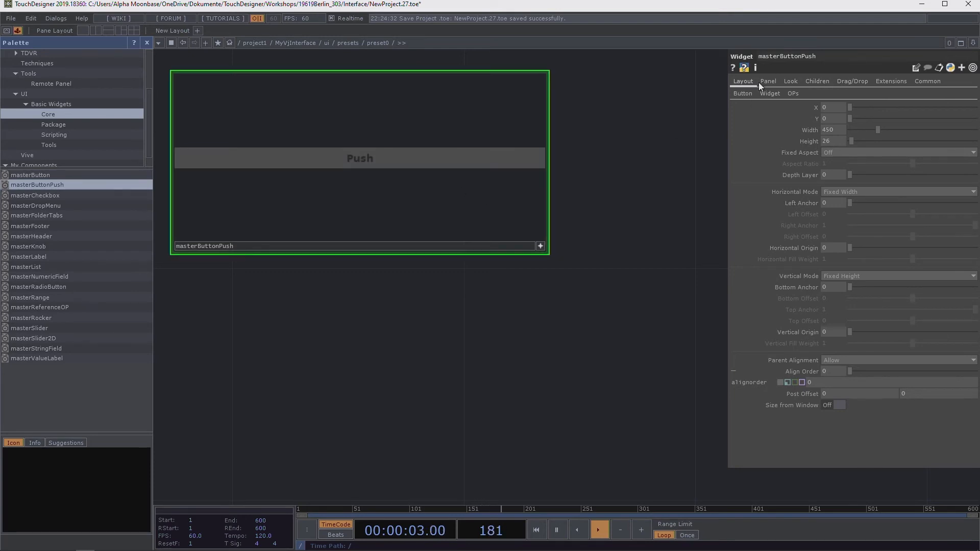
click(737, 94)
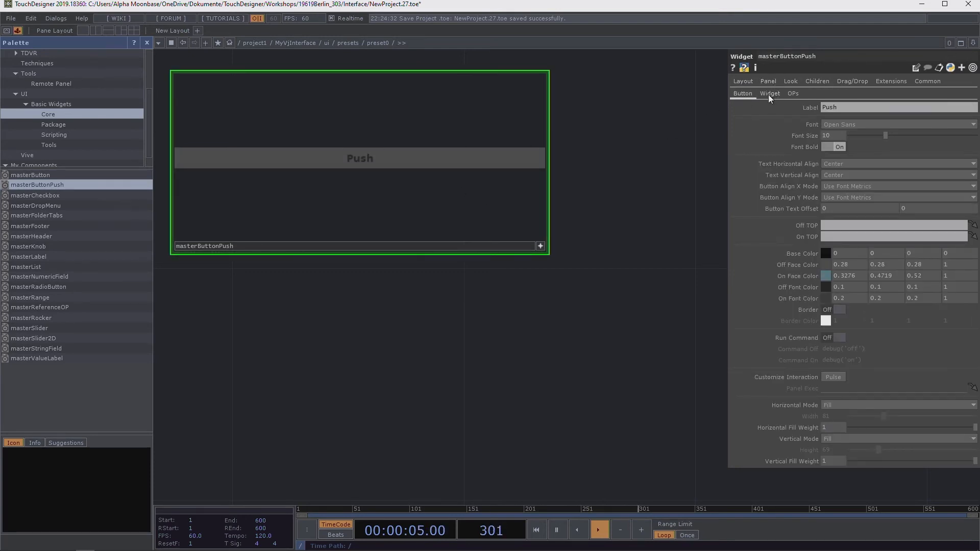
click(427, 162)
click(426, 163)
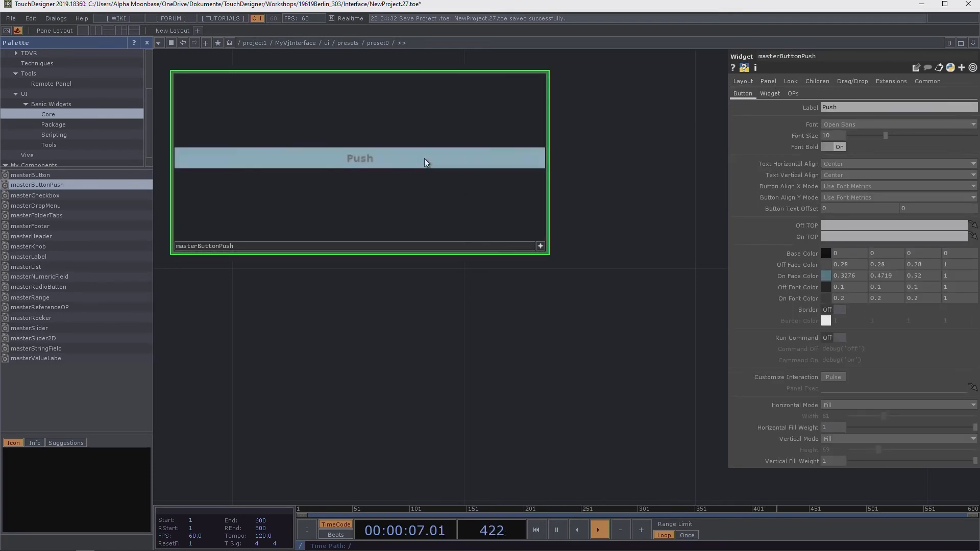
click(476, 159)
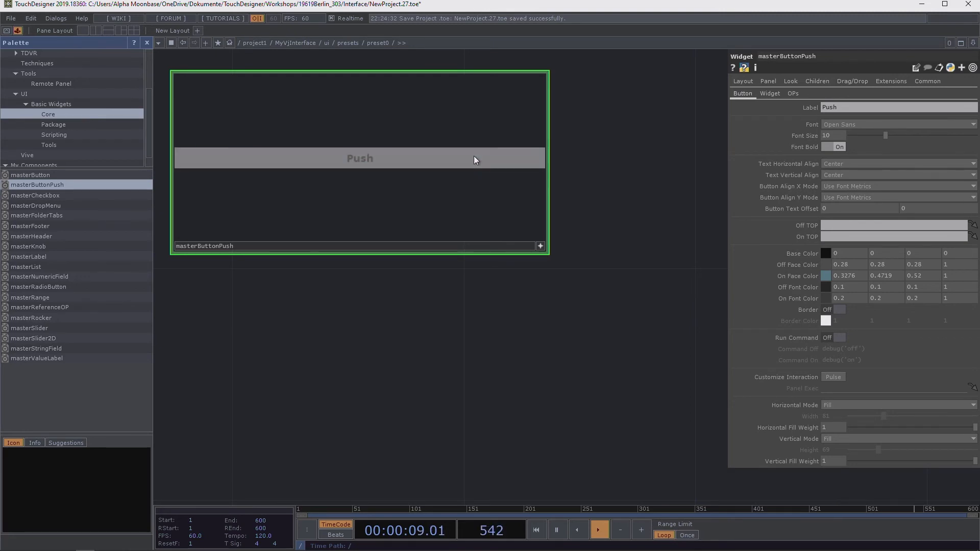
Step: Delete the masterButtonPush widget from the preset0 network
click(540, 246)
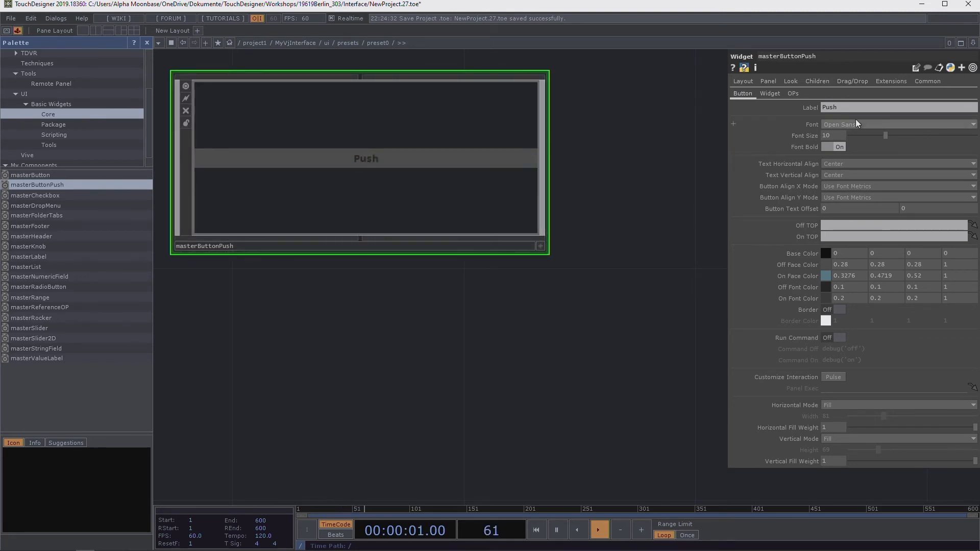
scroll(876, 276, down, 3)
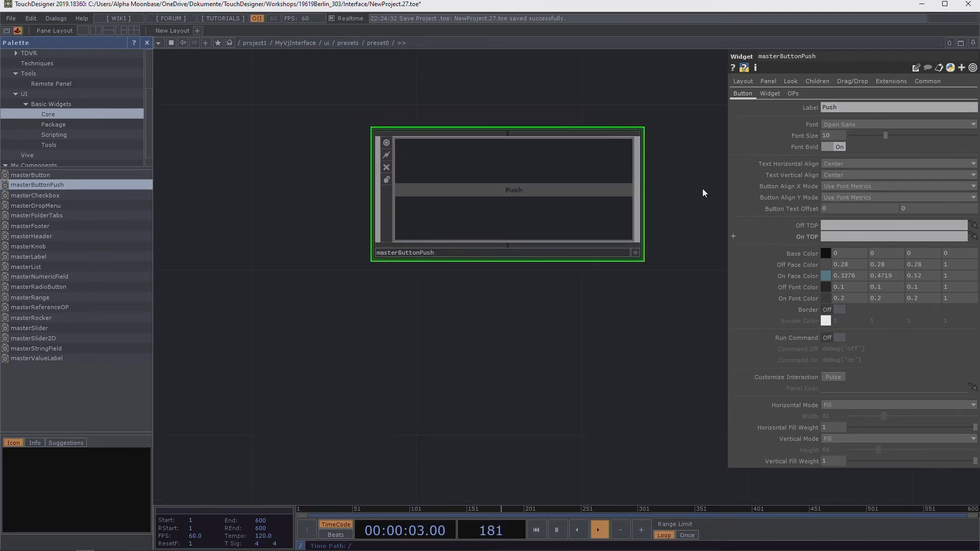
click(551, 188)
key(Delete)
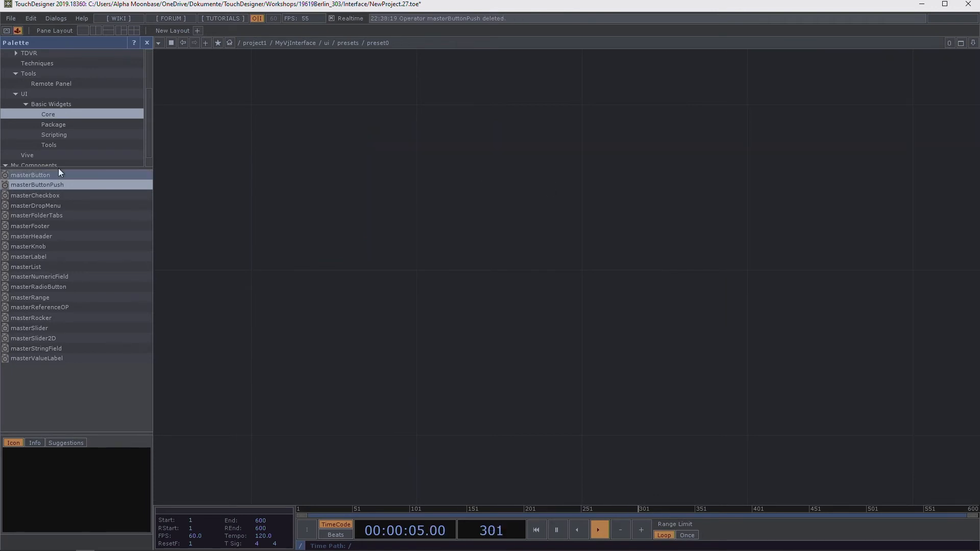
Step: Add a masterButton widget from the Core palette to the preset0 network and show its Button parameters
drag(31, 175, 470, 223)
key(h)
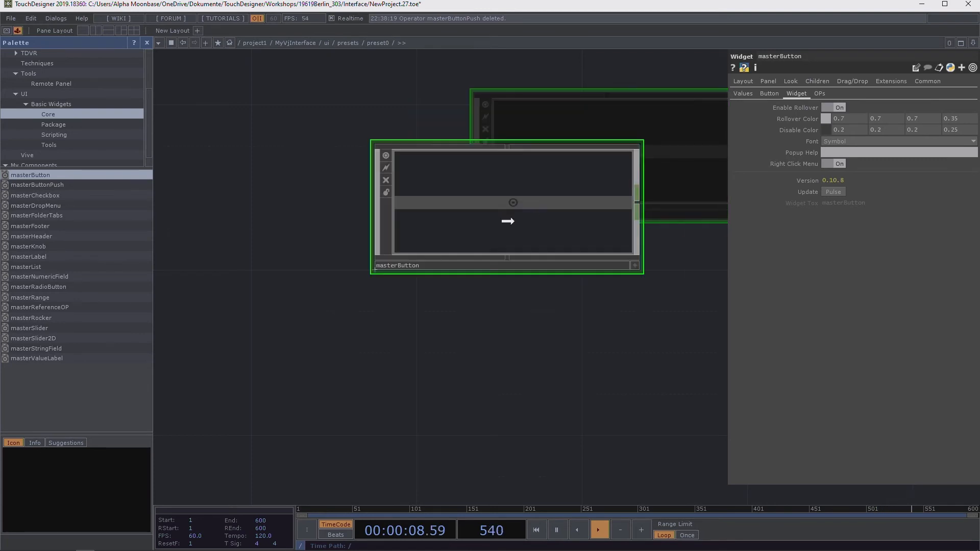
click(769, 94)
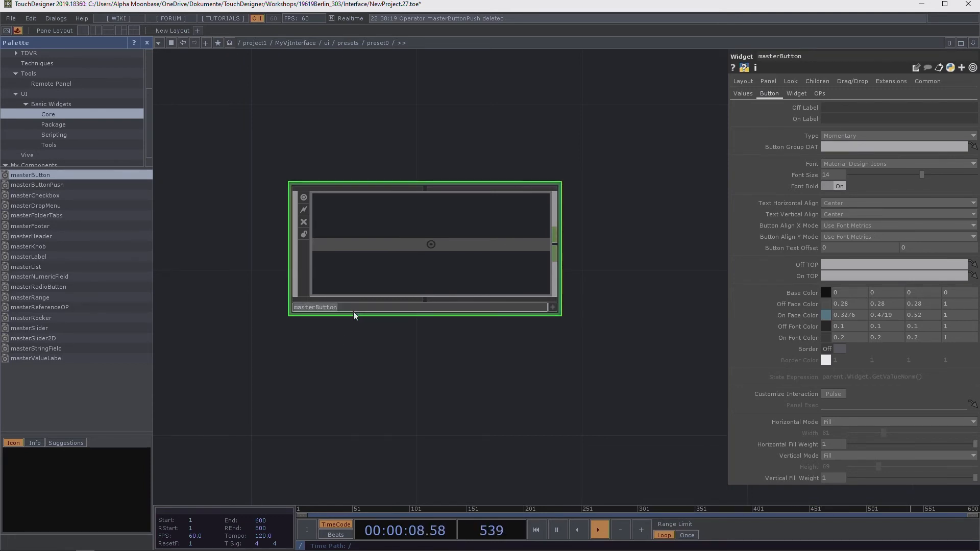
Step: Rename the masterButton widget in the preset0 network as recall
text(recall)
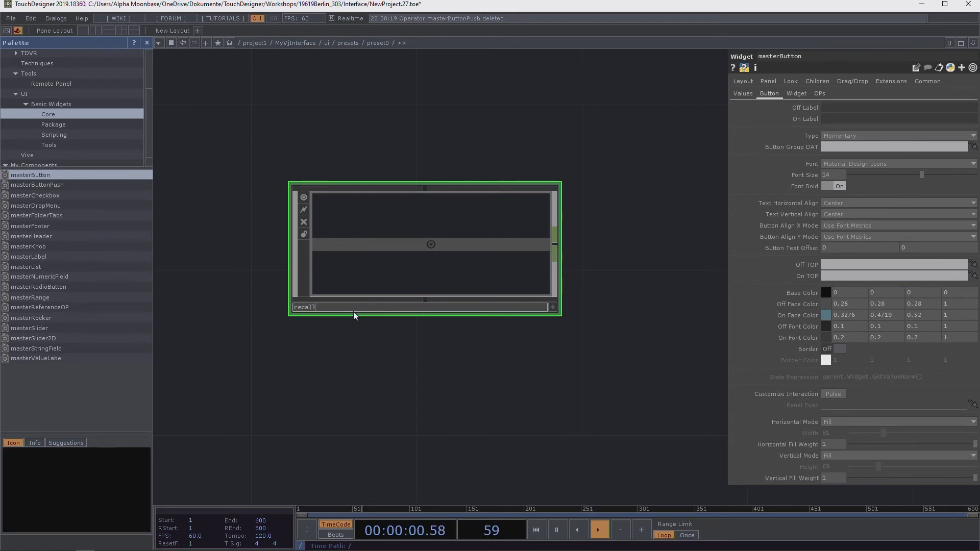
key(Return)
drag(607, 128, 576, 132)
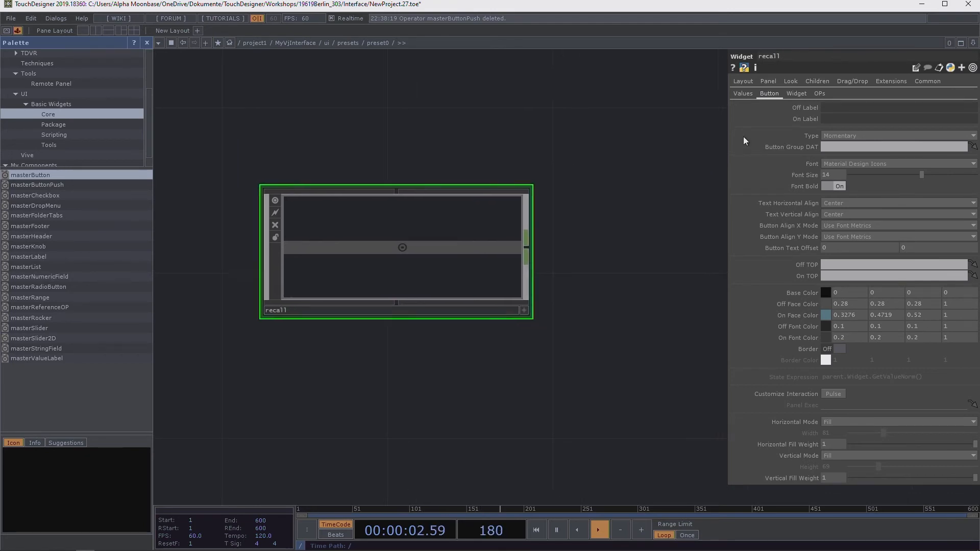
Step: Expand the recall widget's Off Label and On Label parameters and switch both to constant mode
click(771, 107)
click(770, 131)
drag(859, 120, 757, 121)
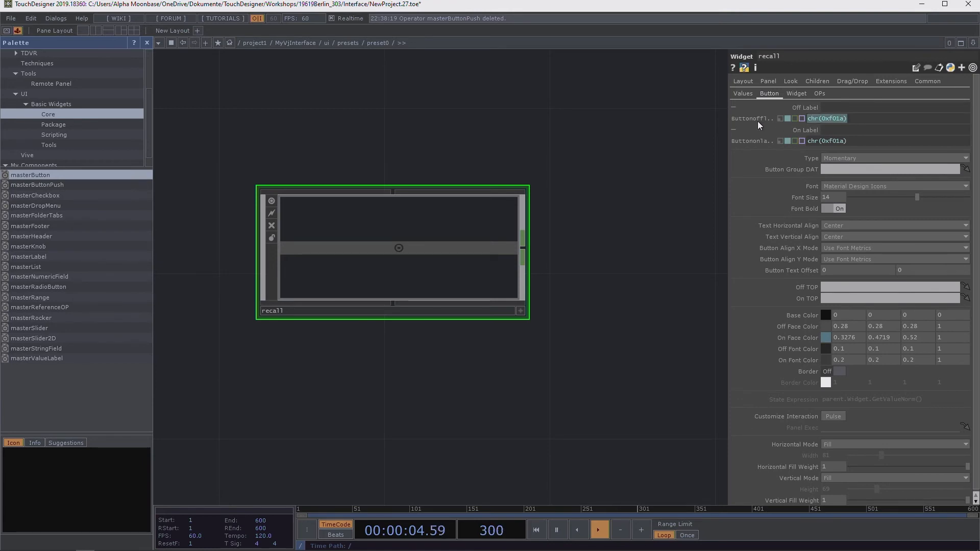
click(779, 118)
click(781, 141)
scroll(620, 242, up, 2)
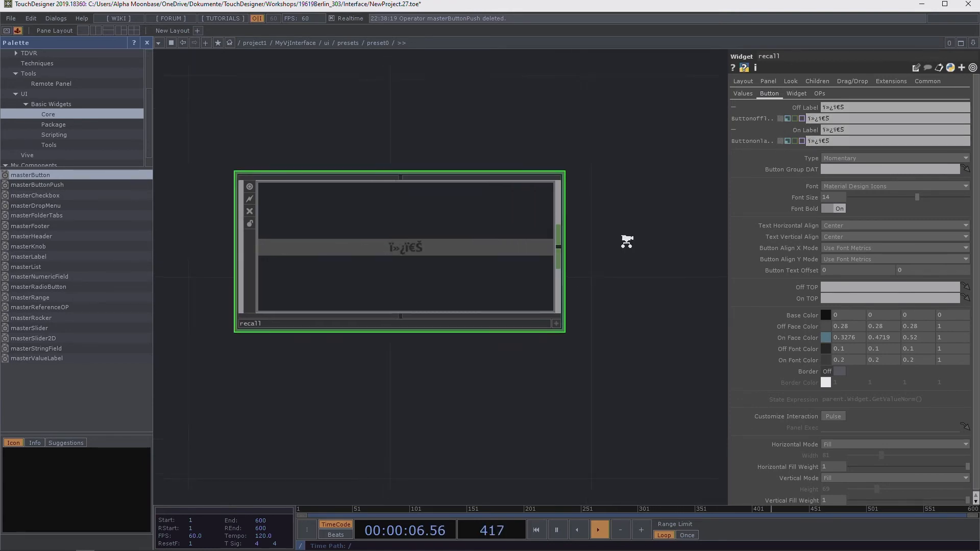
Step: Set both the Off Label and the On Label of the recall widget to RECALL
text(RECALL)
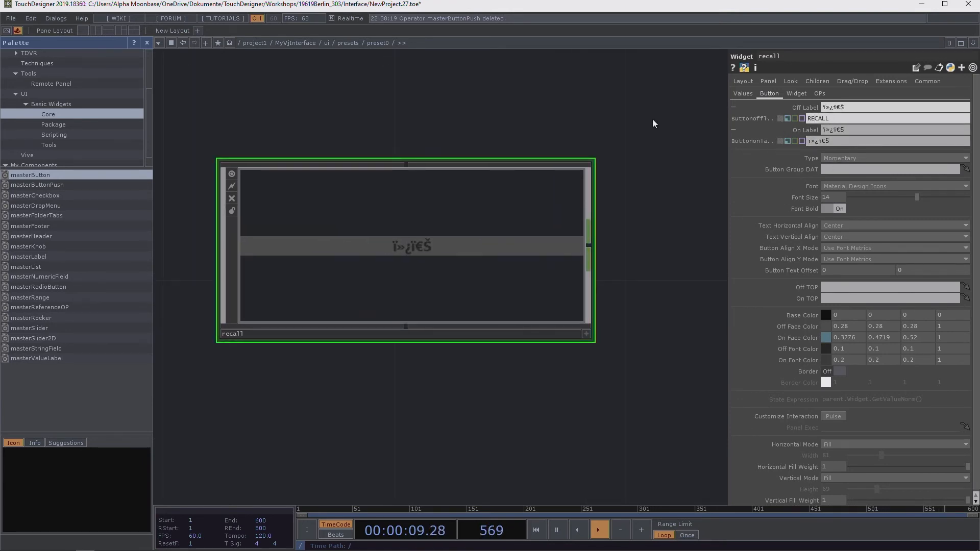
key(Return)
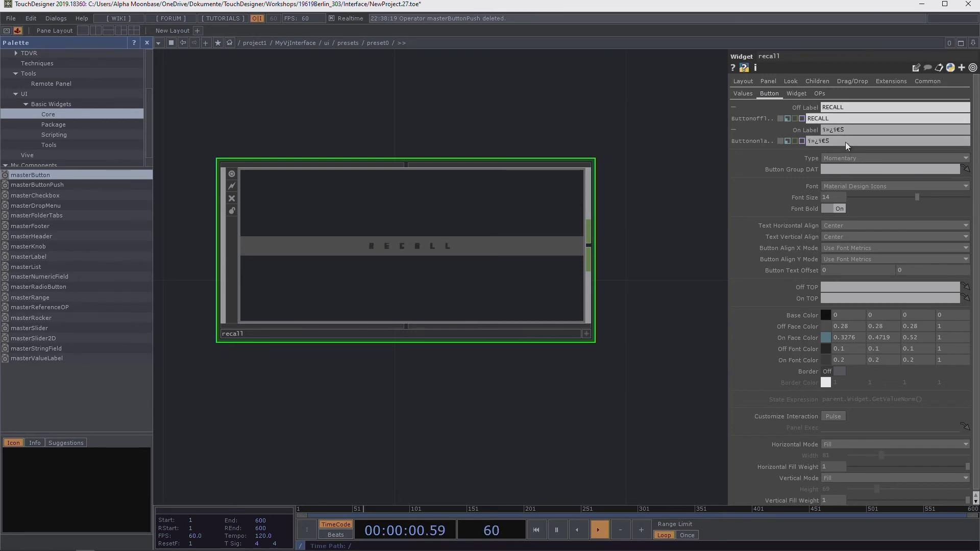
drag(846, 142, 690, 150)
text(RECALL)
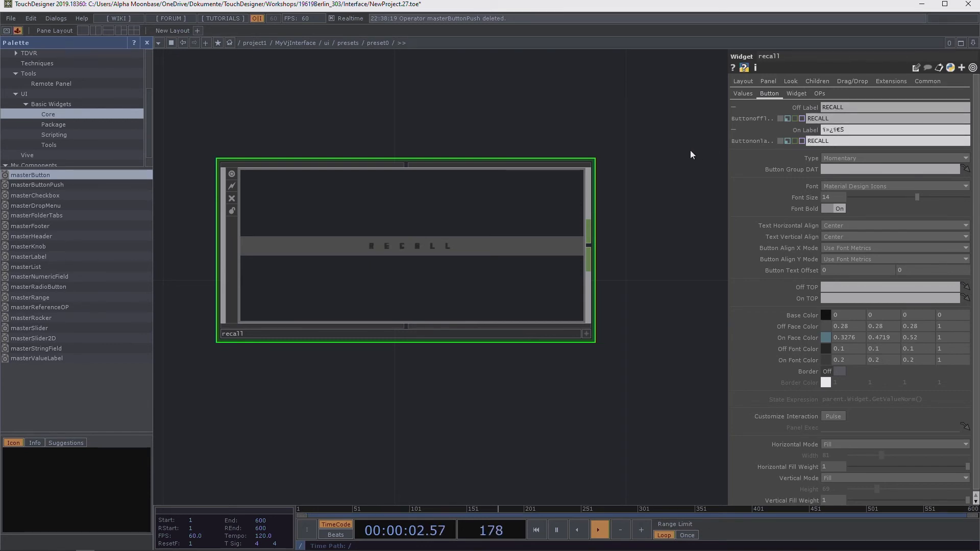
key(Return)
scroll(434, 258, up, 4)
scroll(450, 286, down, 2)
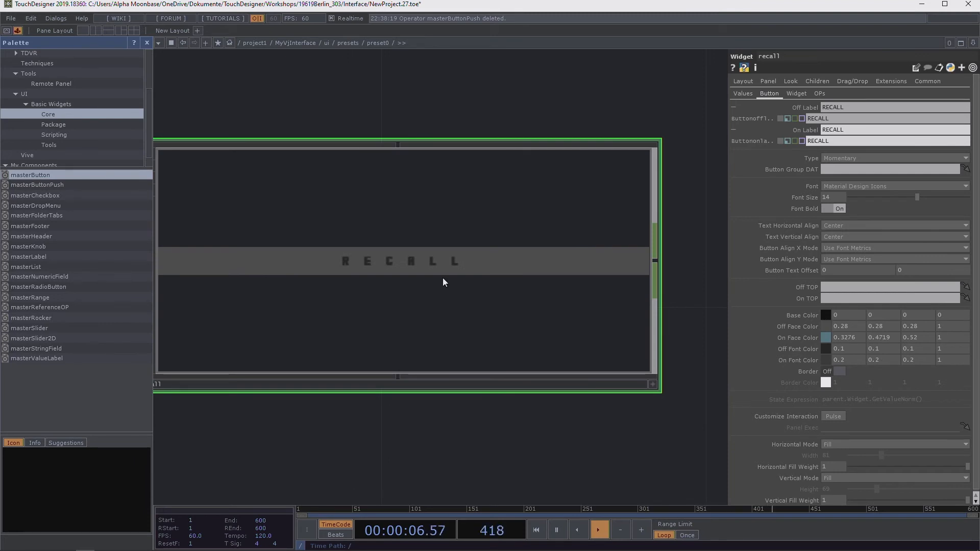
Step: Set the recall widget's button font to Calibri
click(865, 187)
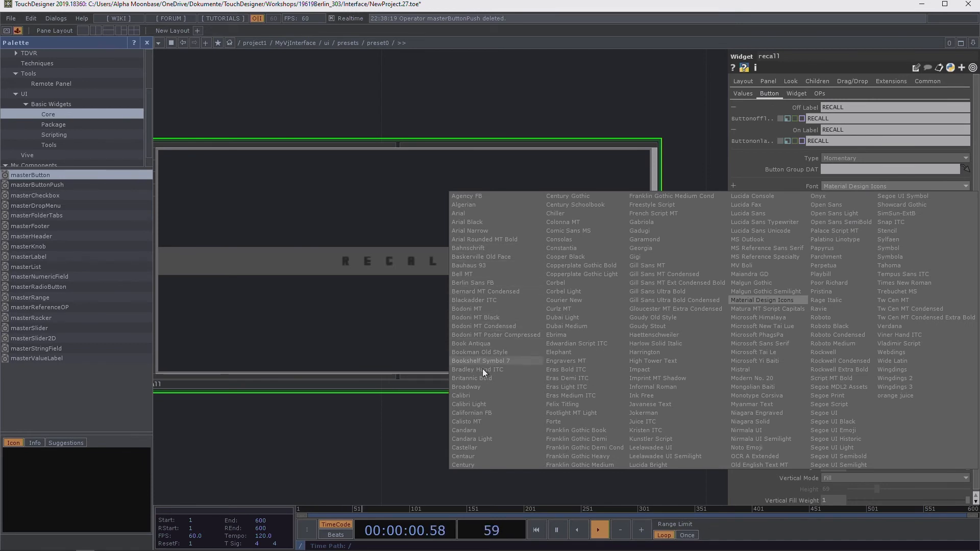
click(479, 396)
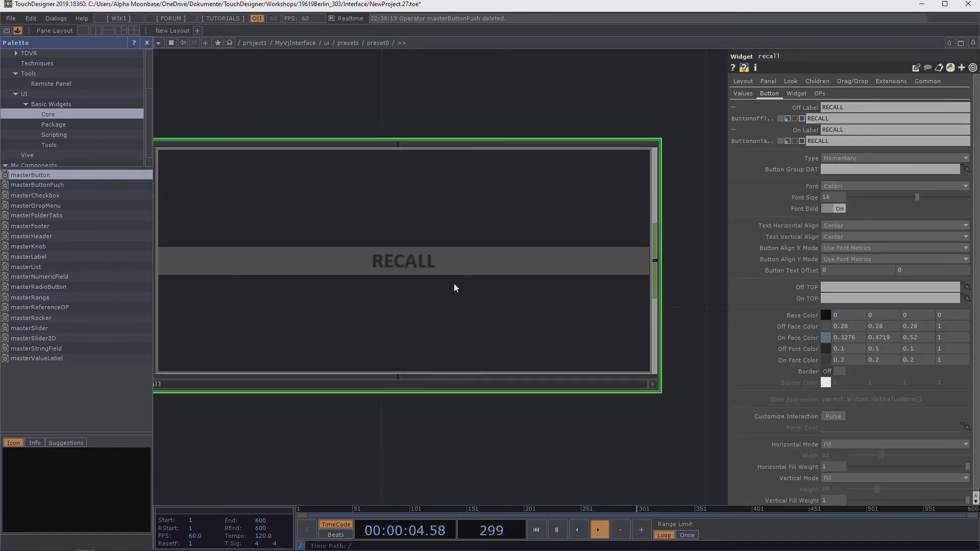
scroll(459, 283, down, 1)
scroll(464, 269, down, 3)
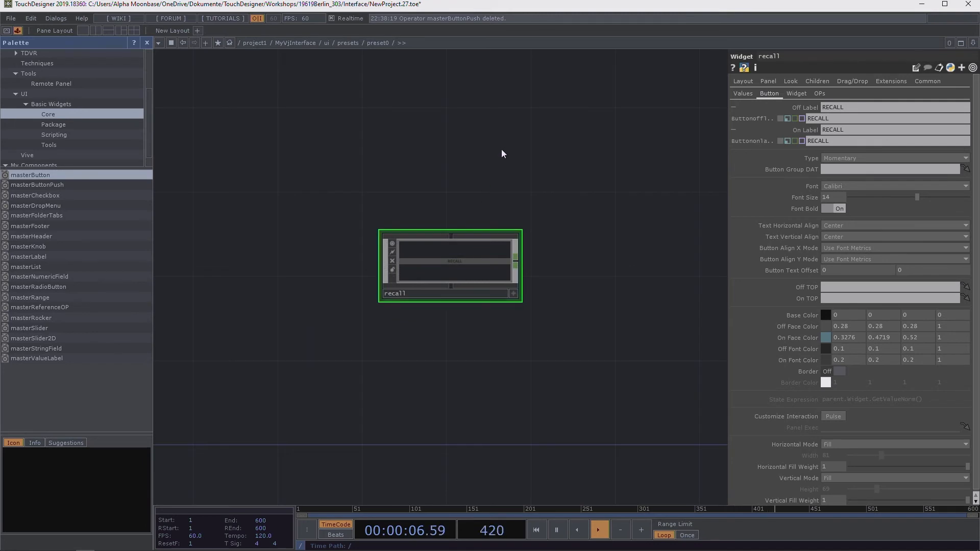
drag(507, 158, 308, 186)
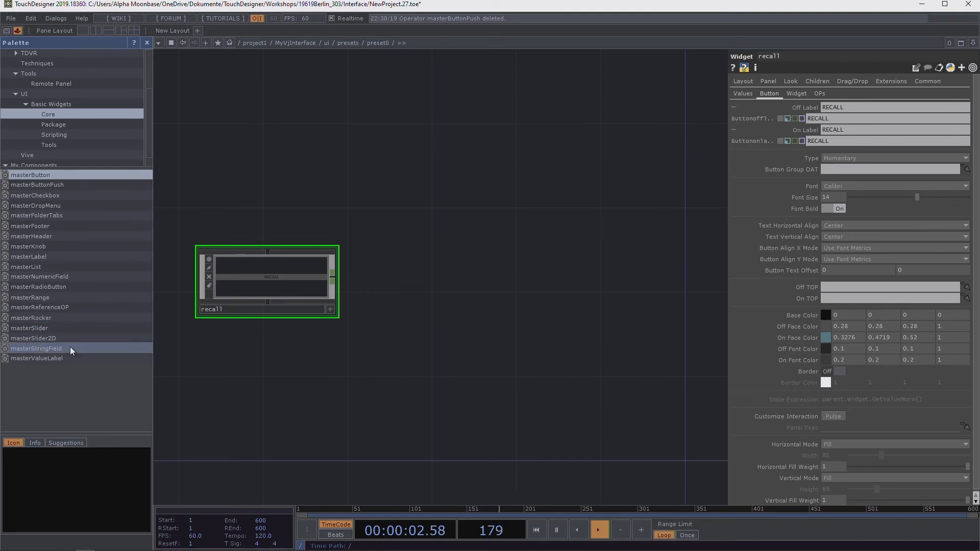
Step: Add a masterStringField widget from the Core palette beside the recall widget and name it label
drag(59, 348, 427, 282)
scroll(424, 293, up, 5)
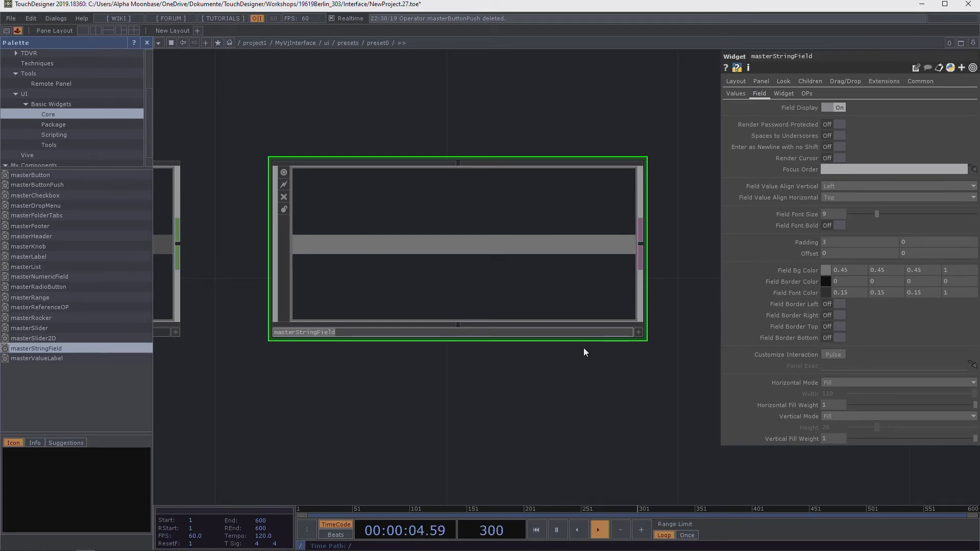
text(label)
key(Return)
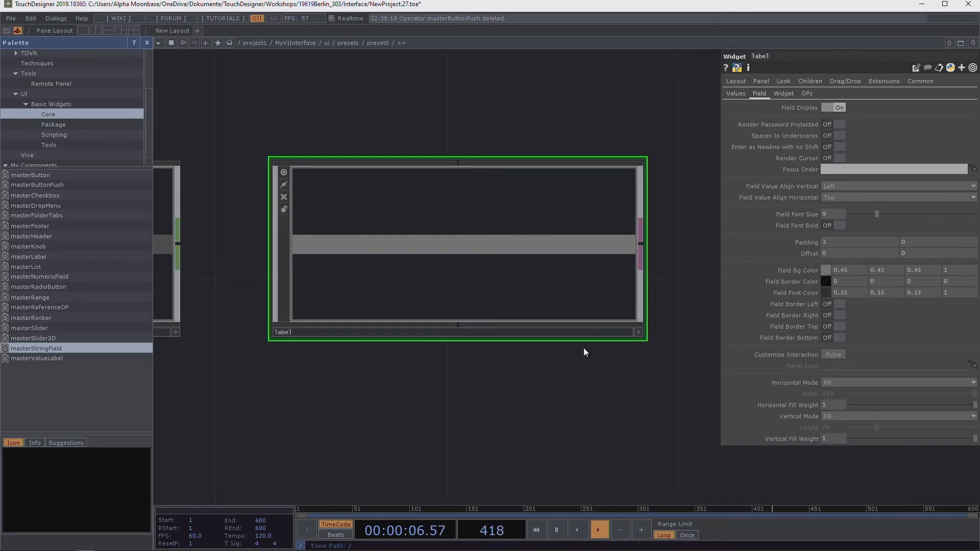
scroll(549, 85, down, 5)
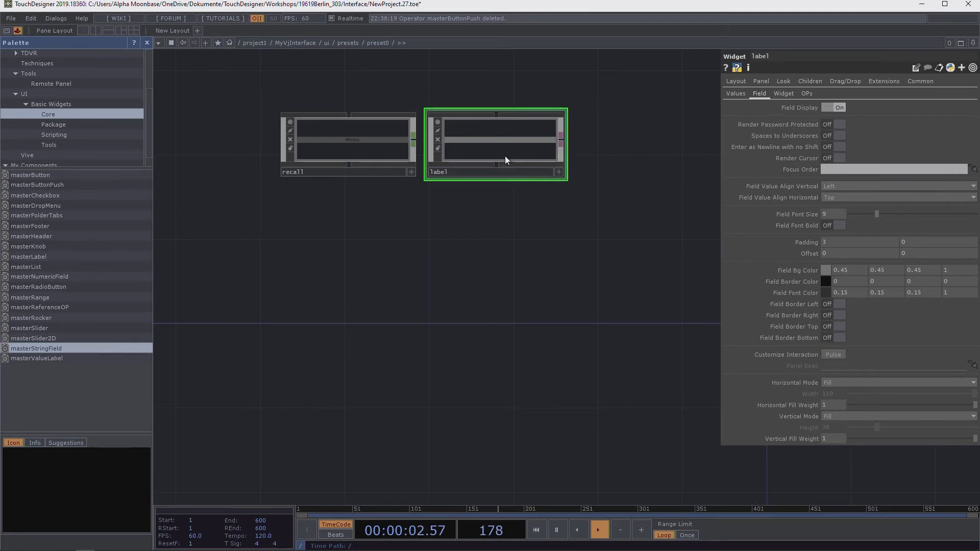
drag(529, 221, 427, 236)
scroll(234, 184, up, 1)
scroll(234, 184, up, 1)
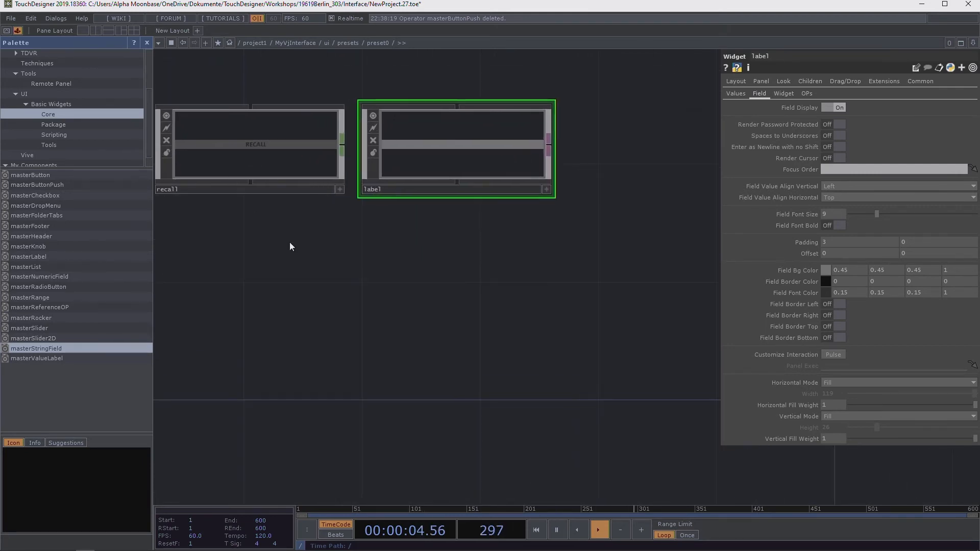
drag(290, 243, 341, 251)
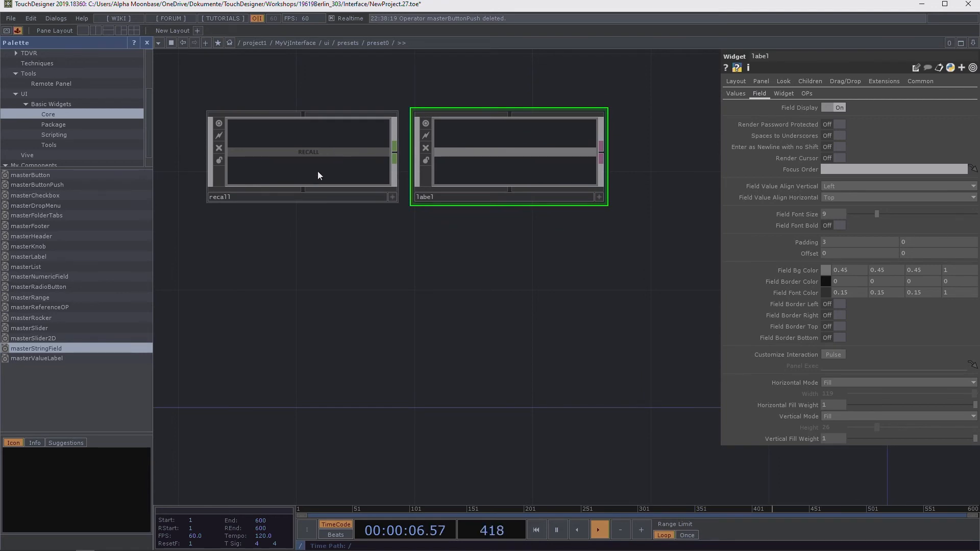
Step: Duplicate the recall widget, place the copy on the other side of the label widget and rename it as delete
click(320, 184)
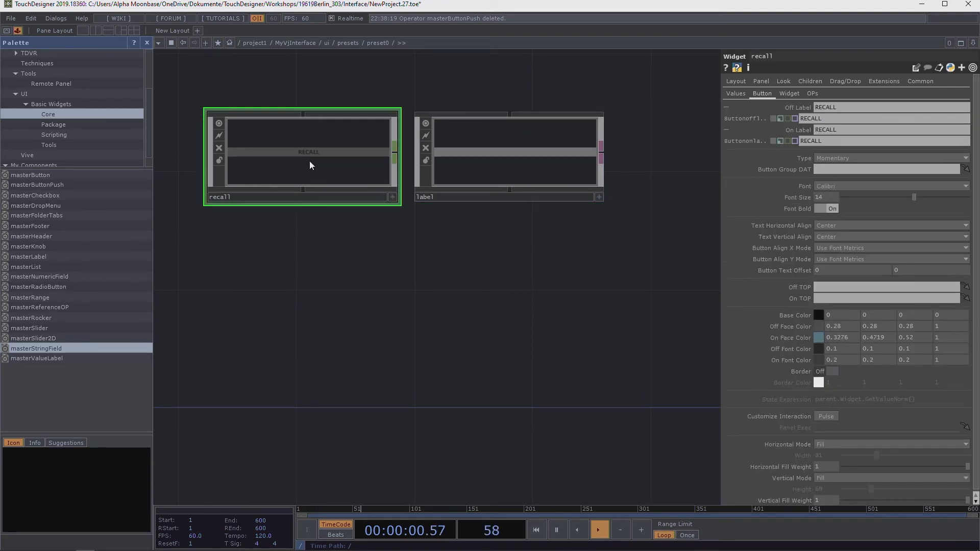
key(ctrl+c)
key(ctrl+v)
drag(332, 278, 599, 268)
drag(520, 403, 387, 413)
drag(454, 266, 573, 143)
click(537, 208)
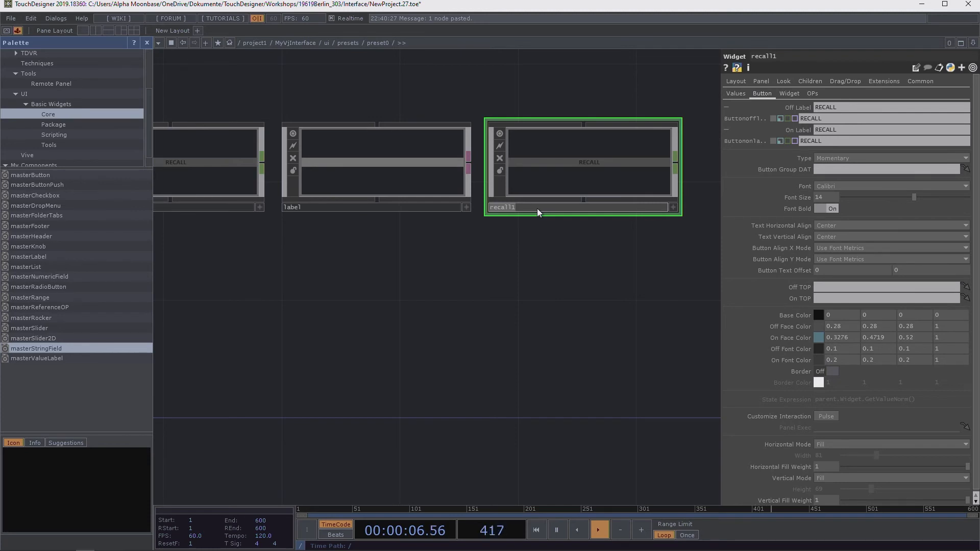
text(delete)
key(Return)
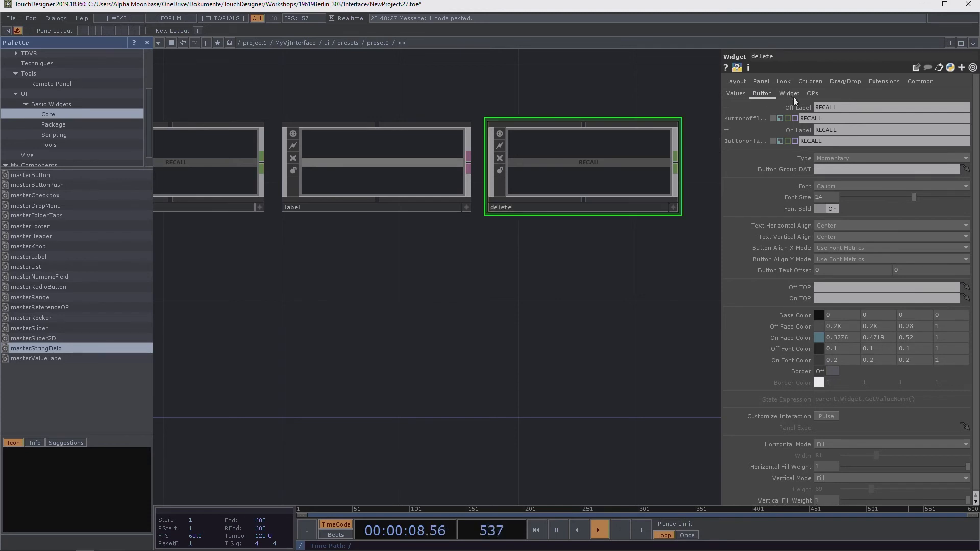
Step: Set both the Off Label and the On Label of the delete widget to X
click(837, 107)
text(X)
key(Return)
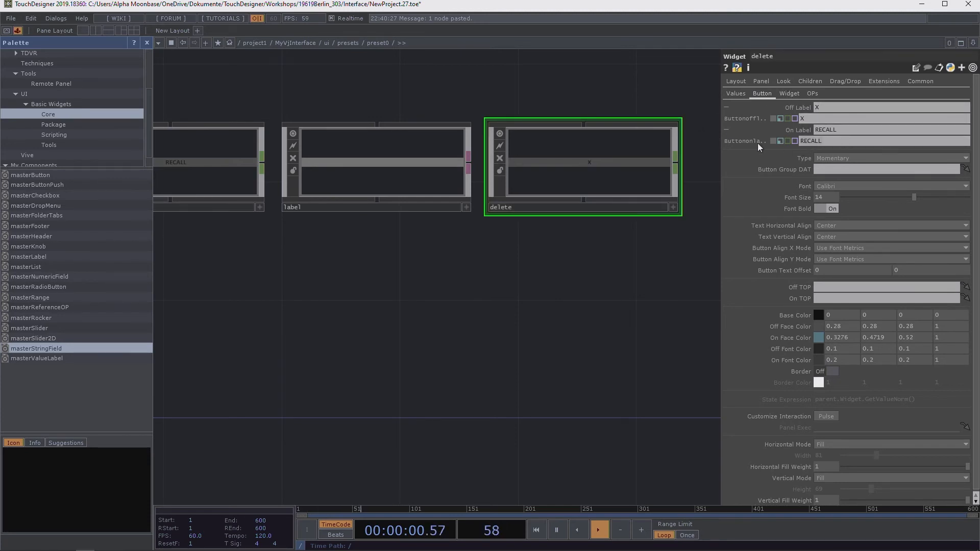
key(Tab)
text(X)
key(Return)
scroll(621, 255, up, 2)
drag(623, 256, 593, 301)
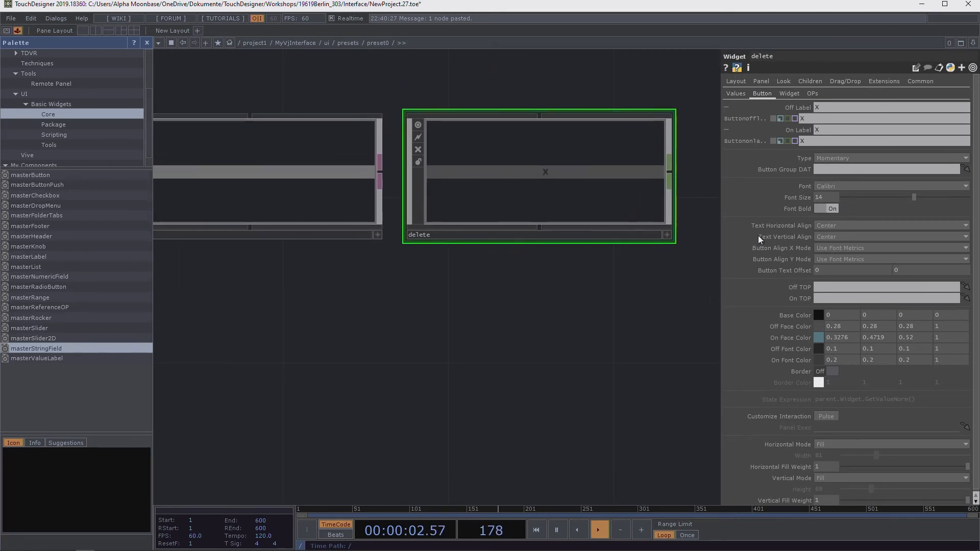
Step: Set the delete widget's Off Face Color to dark red (0.5, 0, 0) and close the Palette
click(818, 326)
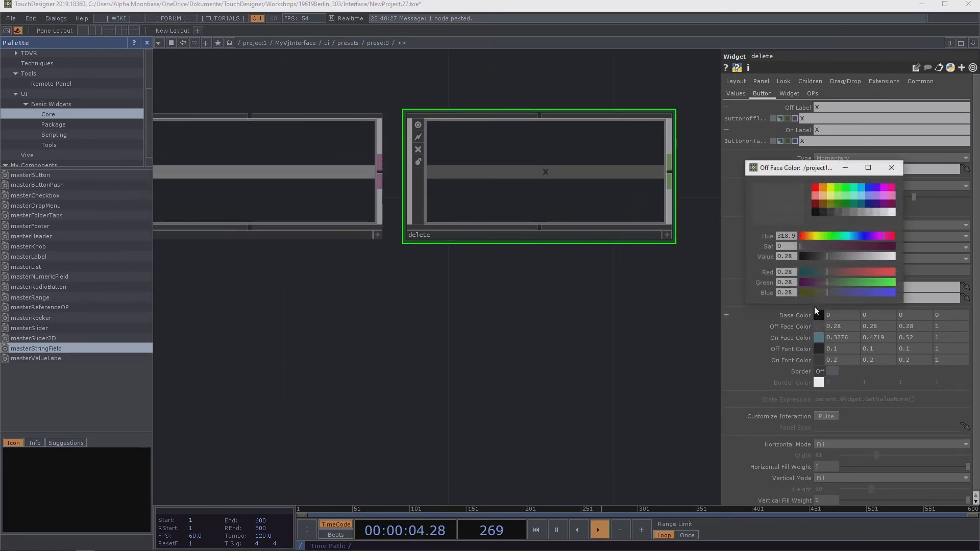
click(817, 203)
click(889, 170)
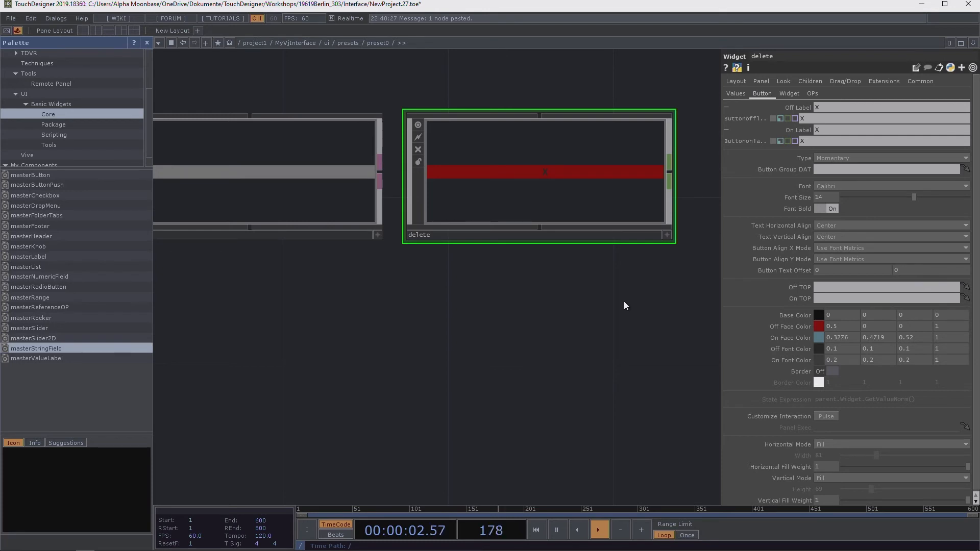
scroll(540, 316, down, 3)
drag(433, 347, 545, 334)
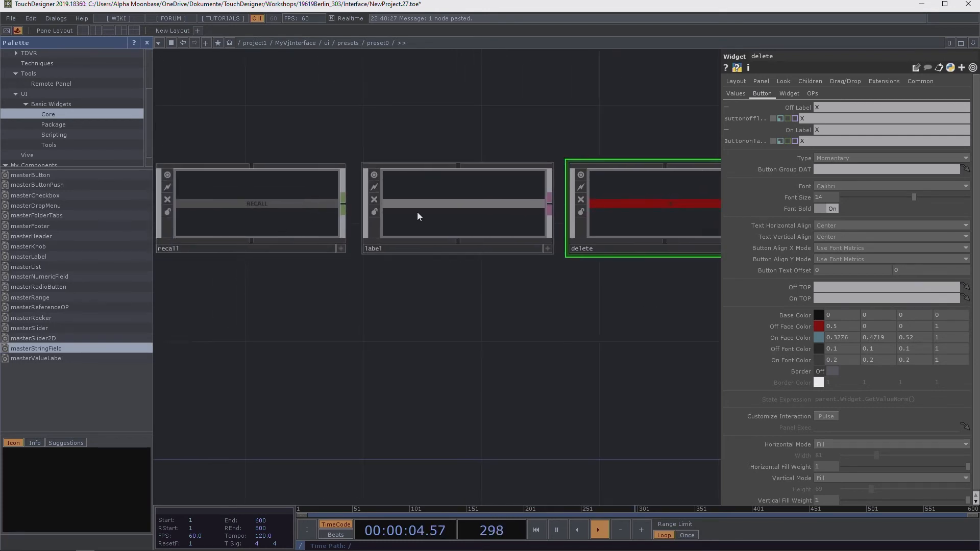
drag(471, 323, 385, 343)
click(147, 43)
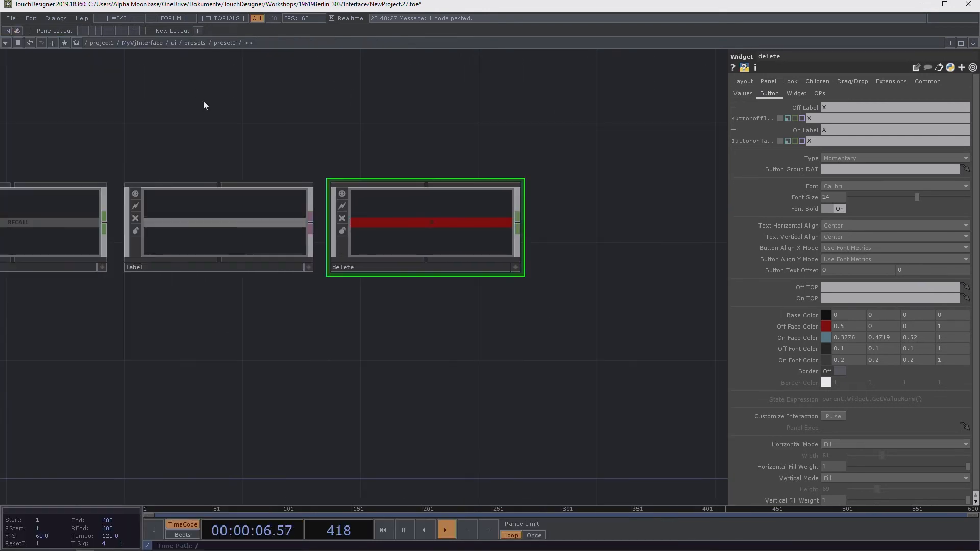
click(973, 42)
click(930, 62)
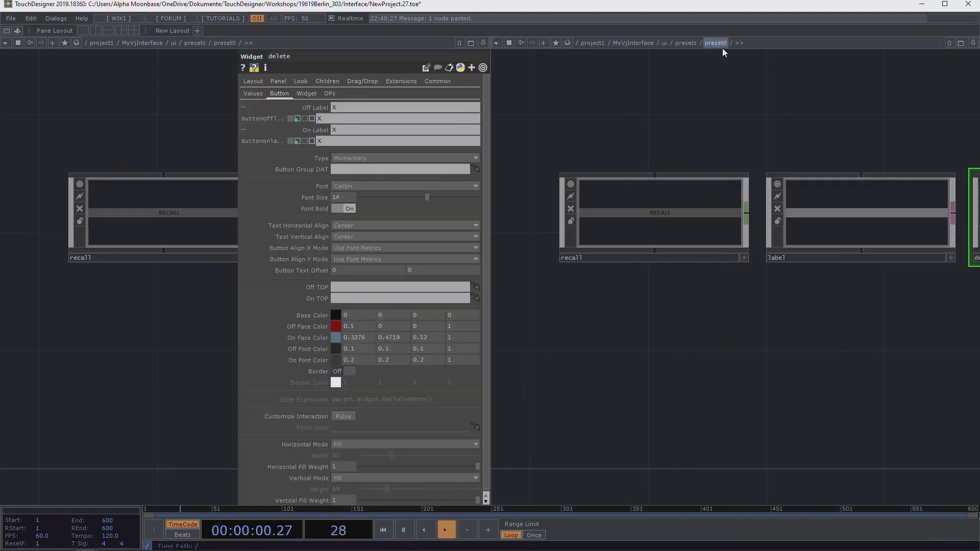
click(972, 43)
click(926, 109)
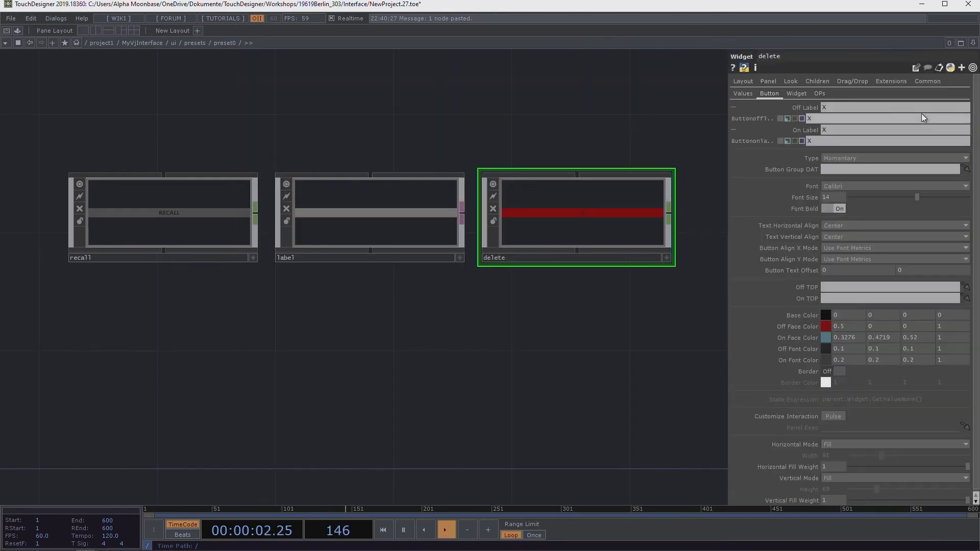
Step: Open the preset0 container's panel view in a separate window and place it above the widgets
right_click(224, 43)
click(223, 59)
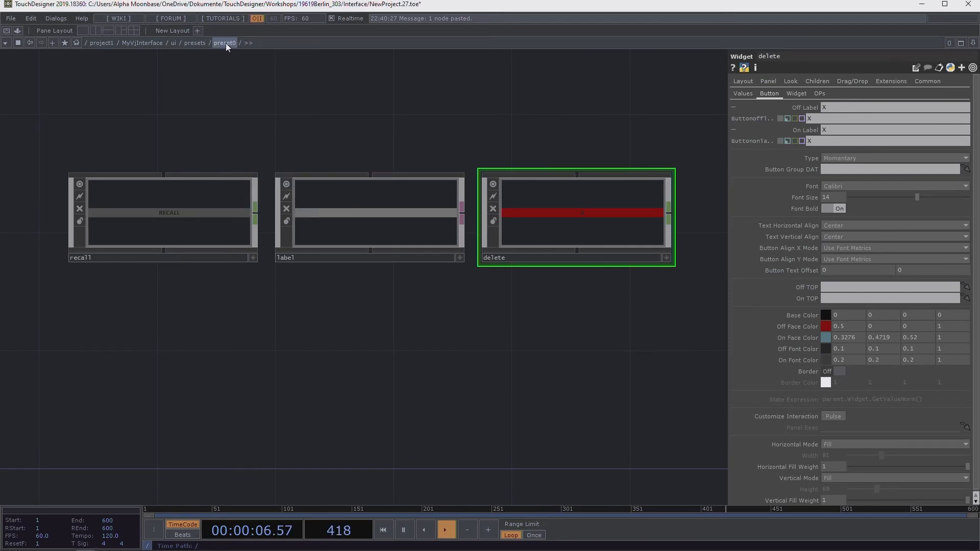
right_click(224, 46)
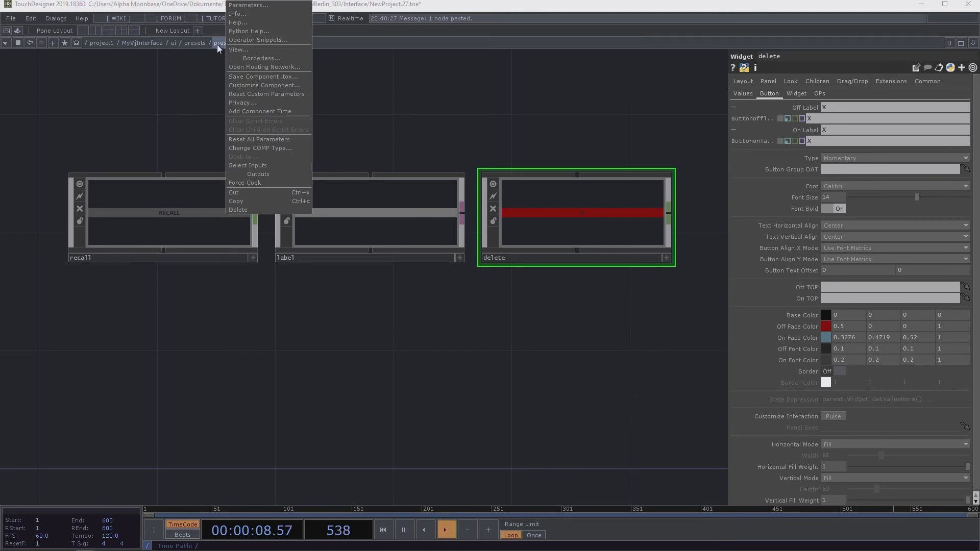
click(246, 51)
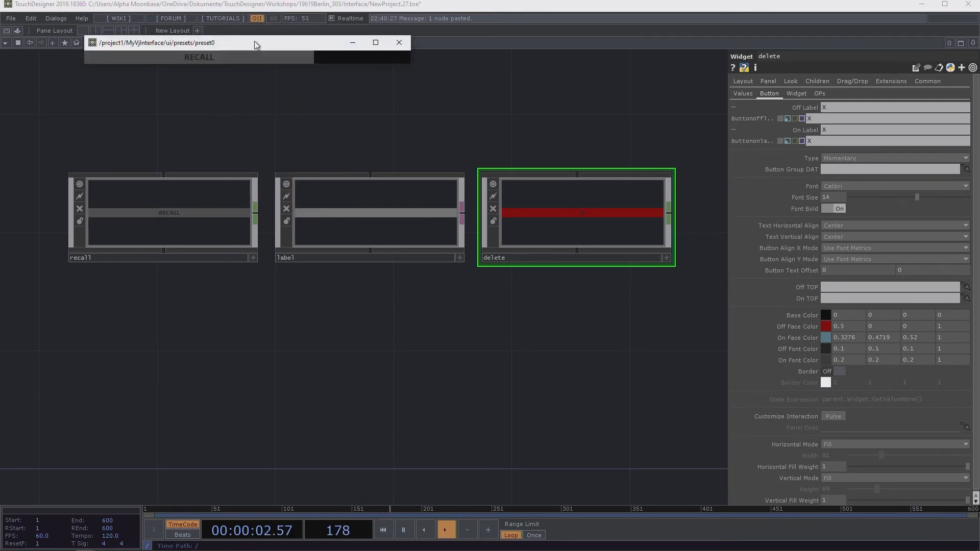
drag(254, 41, 242, 86)
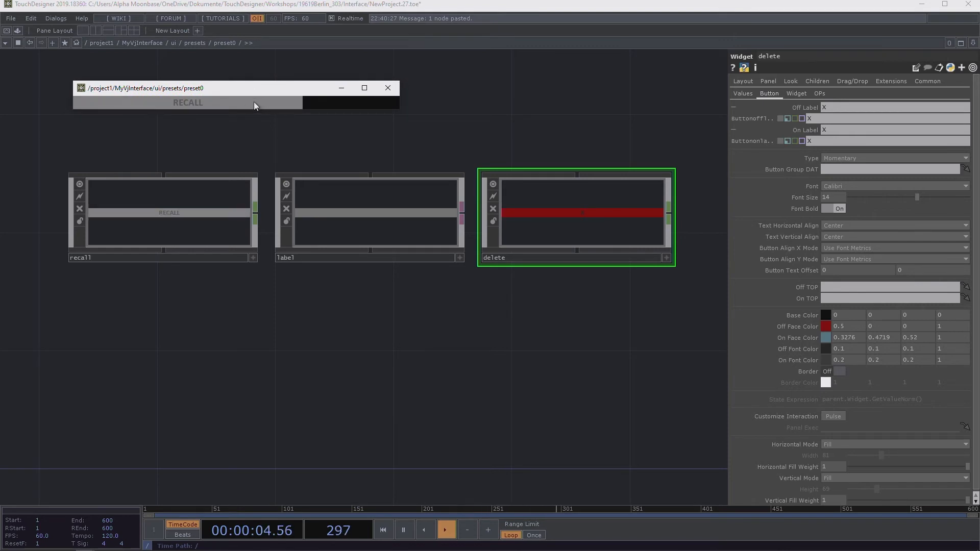
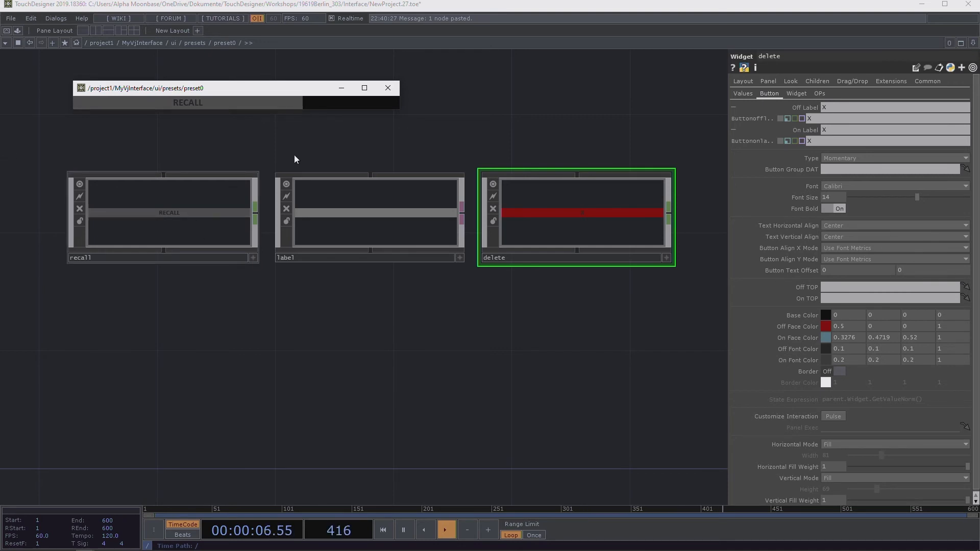
Step: Set the recall widget's Off Face Color to dark green (0.100659, 0.276, 0)
drag(362, 165, 428, 227)
scroll(269, 305, up, 3)
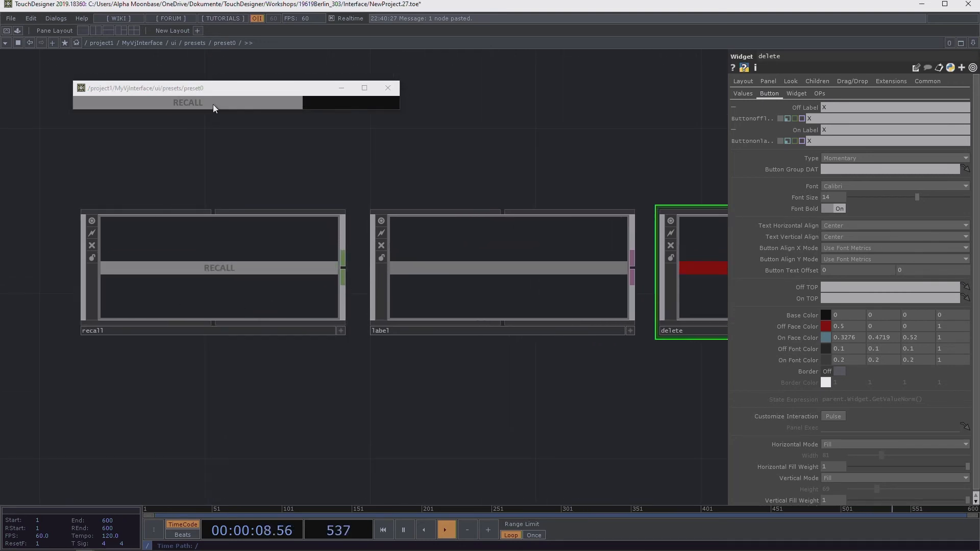
click(271, 282)
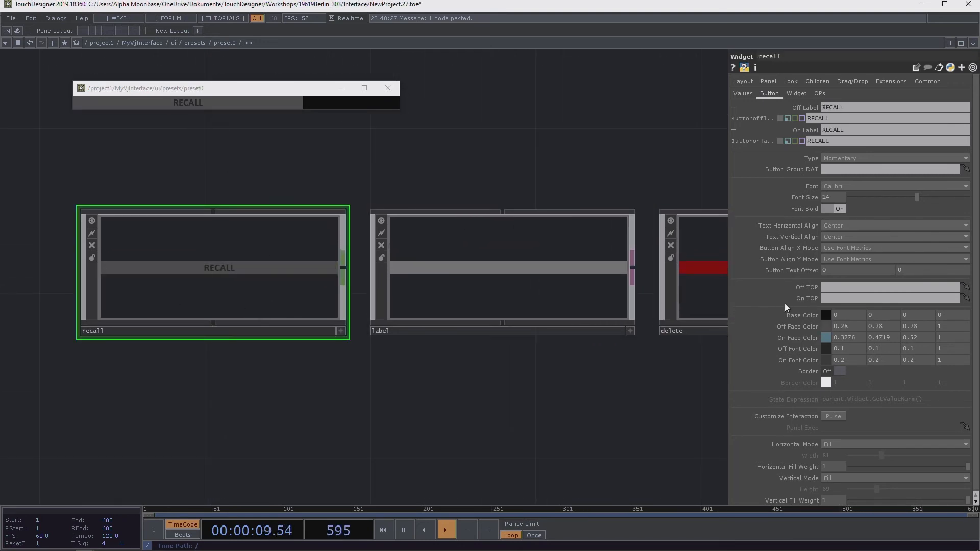
click(825, 327)
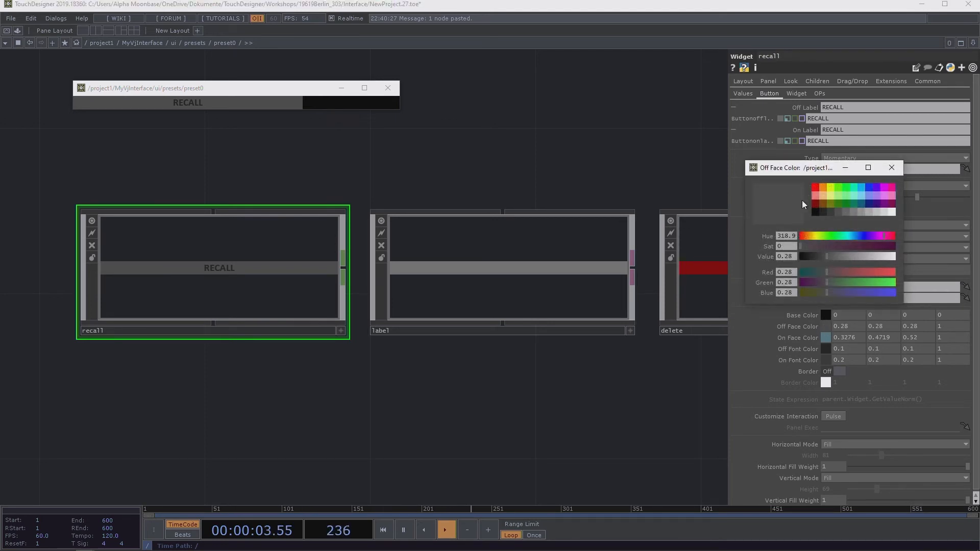
click(836, 204)
drag(843, 255, 825, 255)
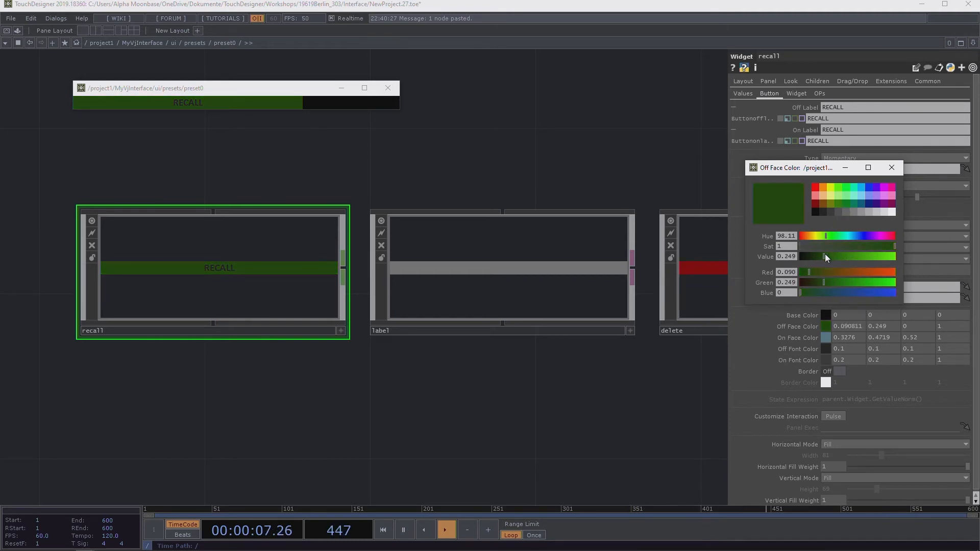
click(890, 168)
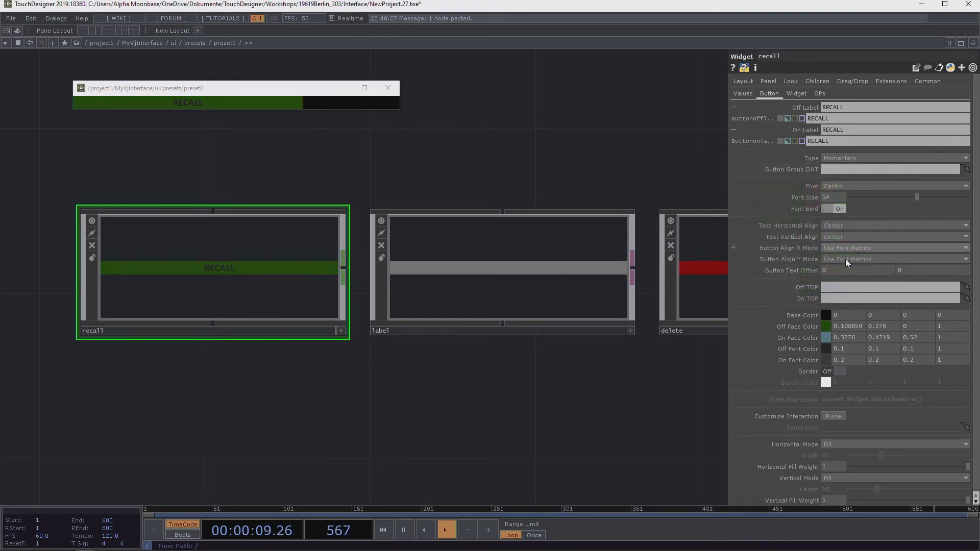
Step: Set the recall widget's Base Color to white (1, 1, 1) and its Off Font Color to light grey (0.7, 0.7, 0.7)
click(825, 315)
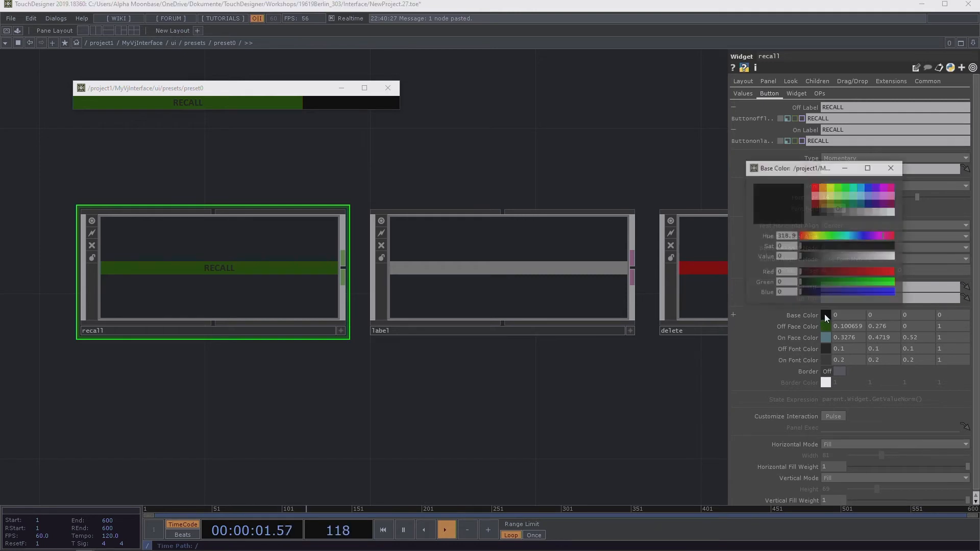
click(893, 212)
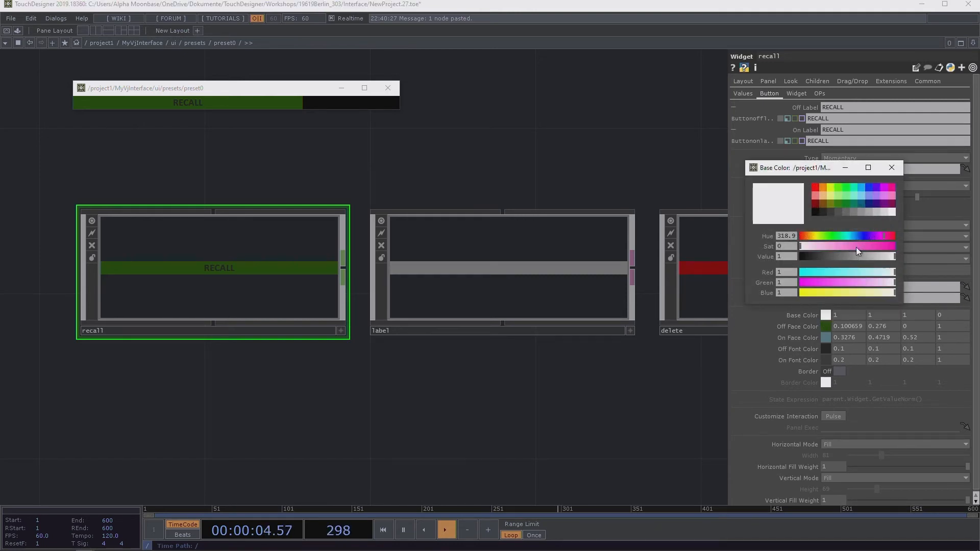
click(894, 167)
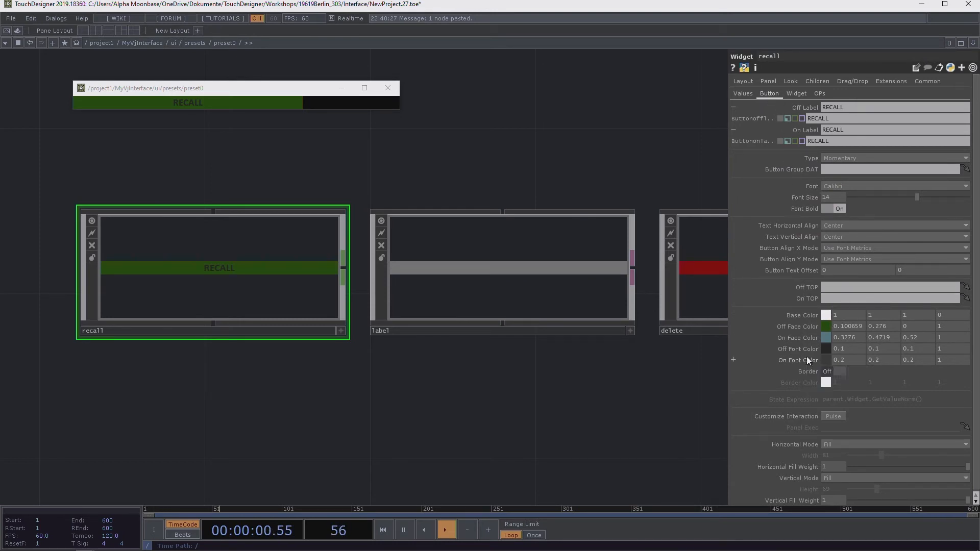
click(825, 349)
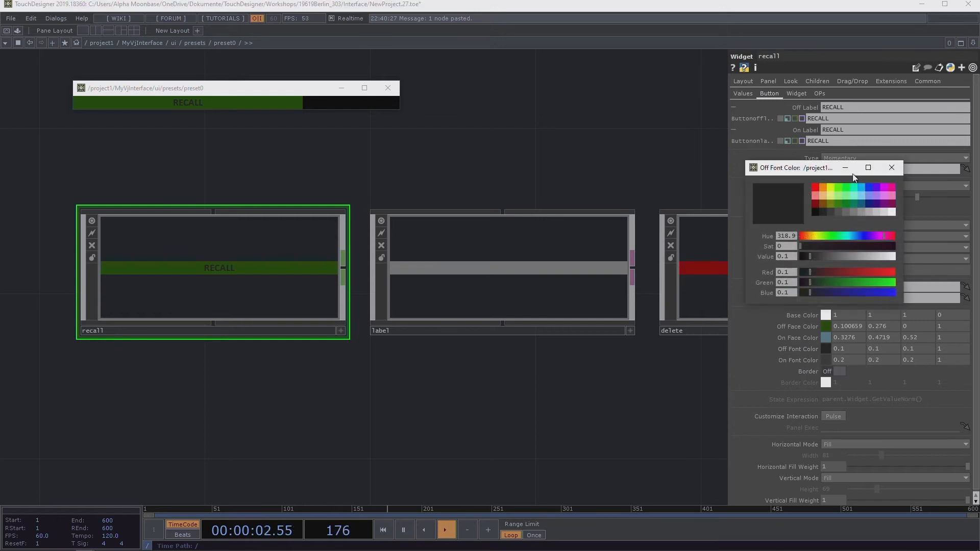
click(871, 210)
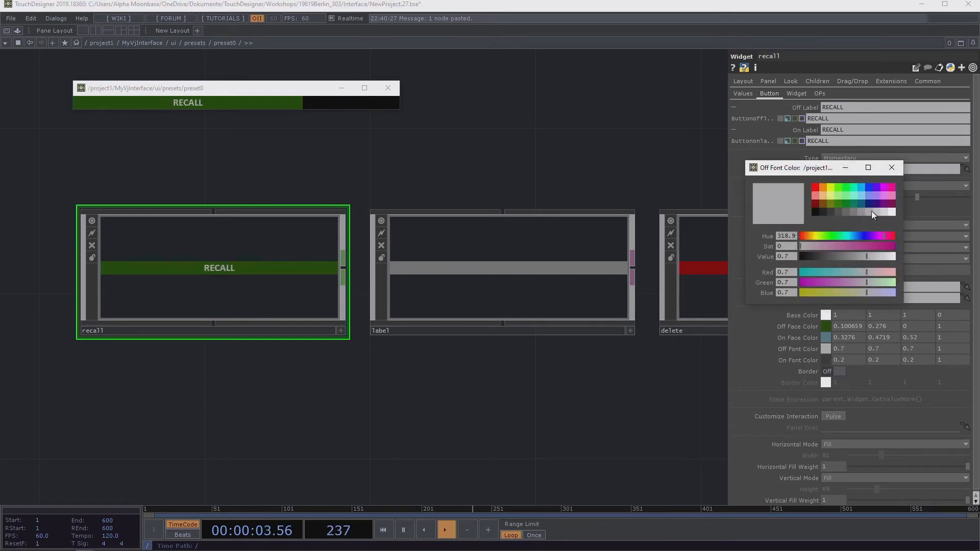
click(892, 168)
Step: In the recall widget's layout, set Vertical Mode to Fill and Horizontal Mode to Anchors
drag(557, 156, 545, 175)
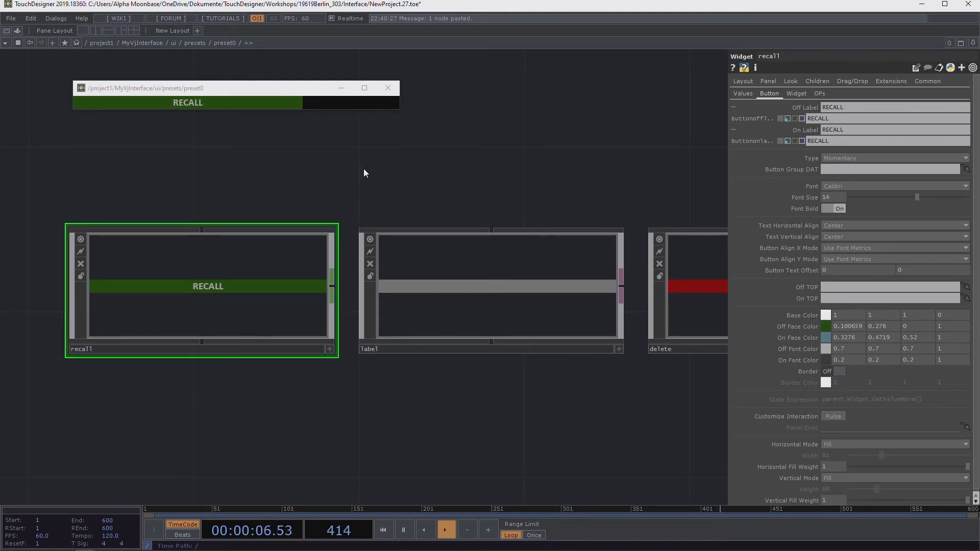
click(747, 92)
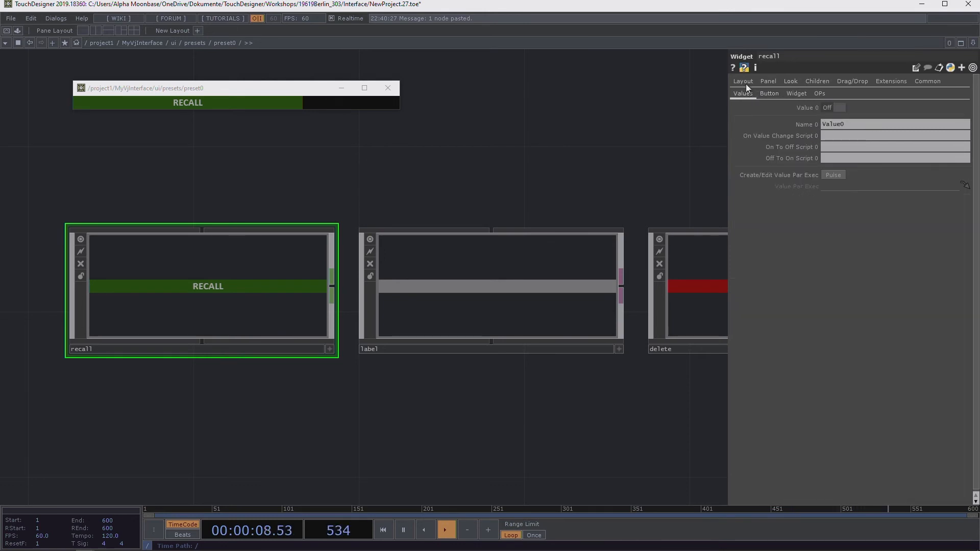
click(744, 82)
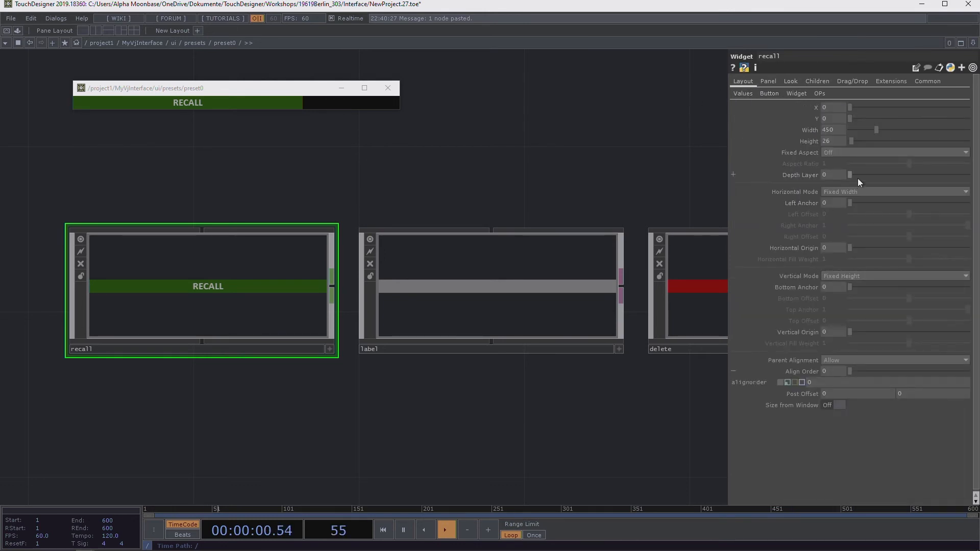
click(852, 271)
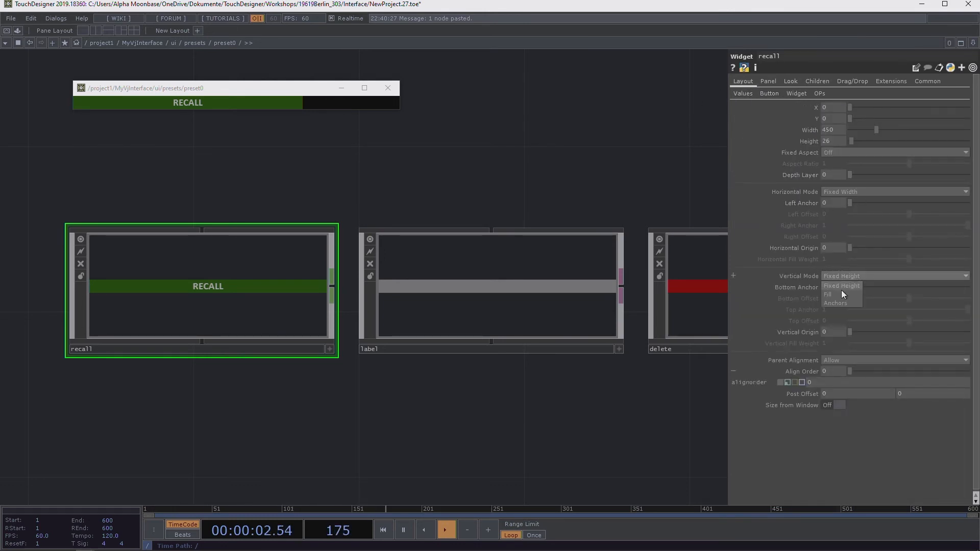
click(839, 296)
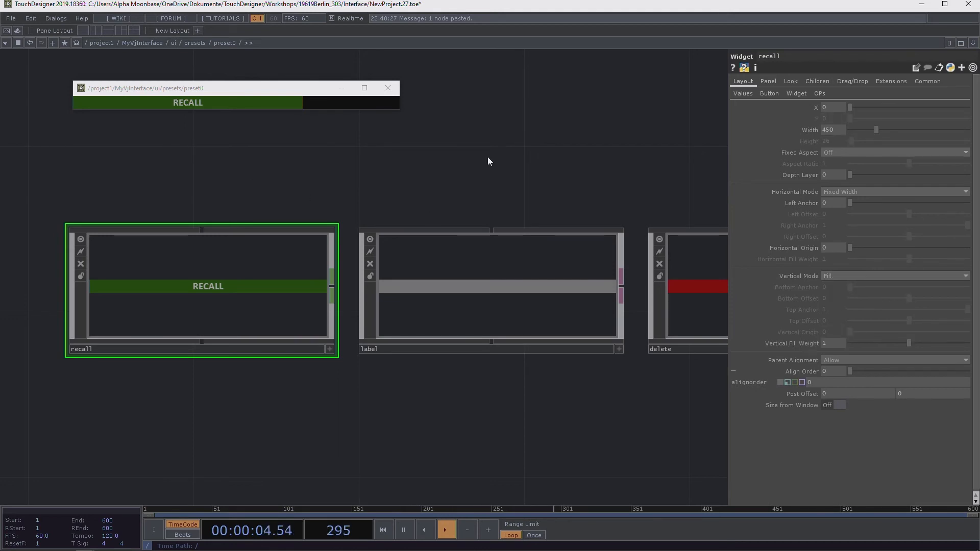
click(871, 190)
click(843, 218)
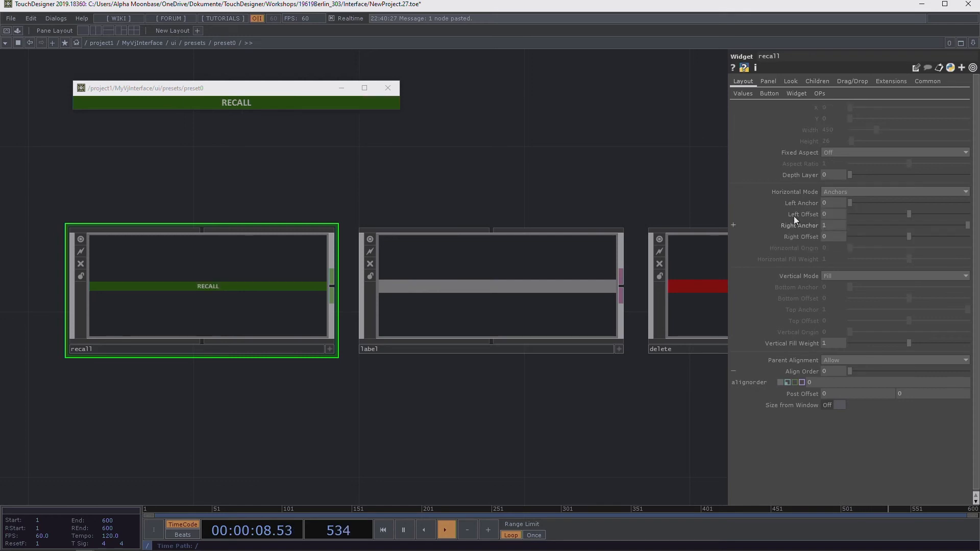
Step: Narrow the recall widget by setting its Right Anchor to 0.15
drag(967, 225, 870, 243)
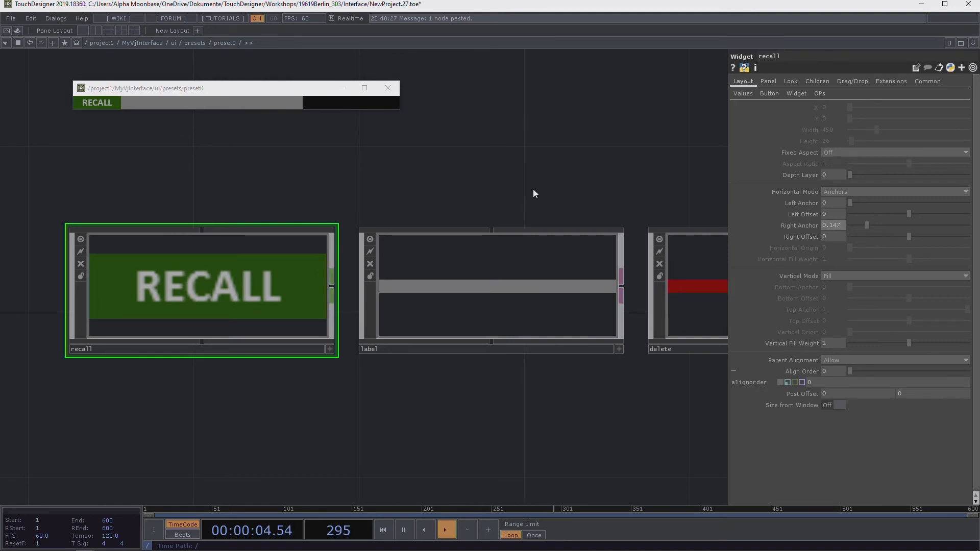
drag(532, 187, 514, 195)
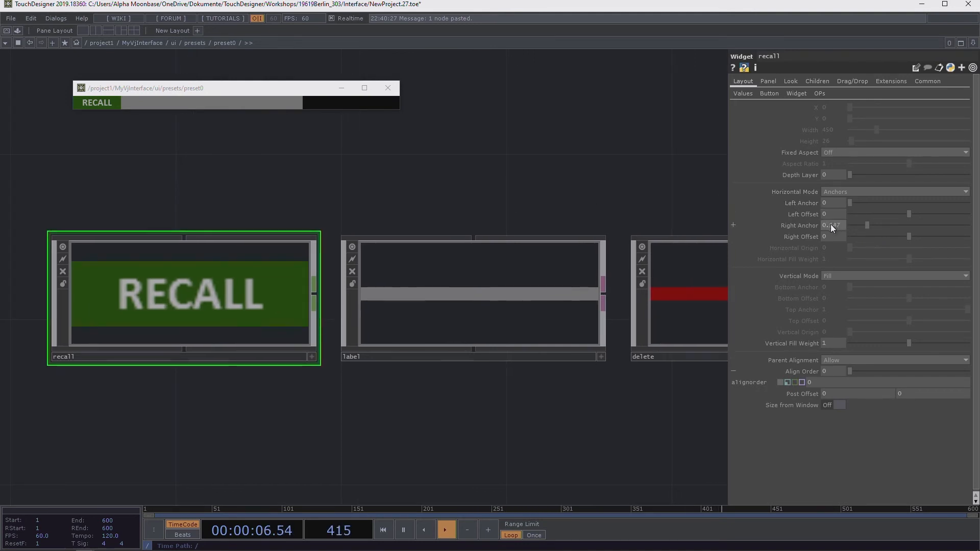
drag(831, 225, 844, 225)
key(Return)
Step: Enter the sample text "My Preset is so awsome!" in the label widget's field through its active viewer
drag(536, 153, 498, 173)
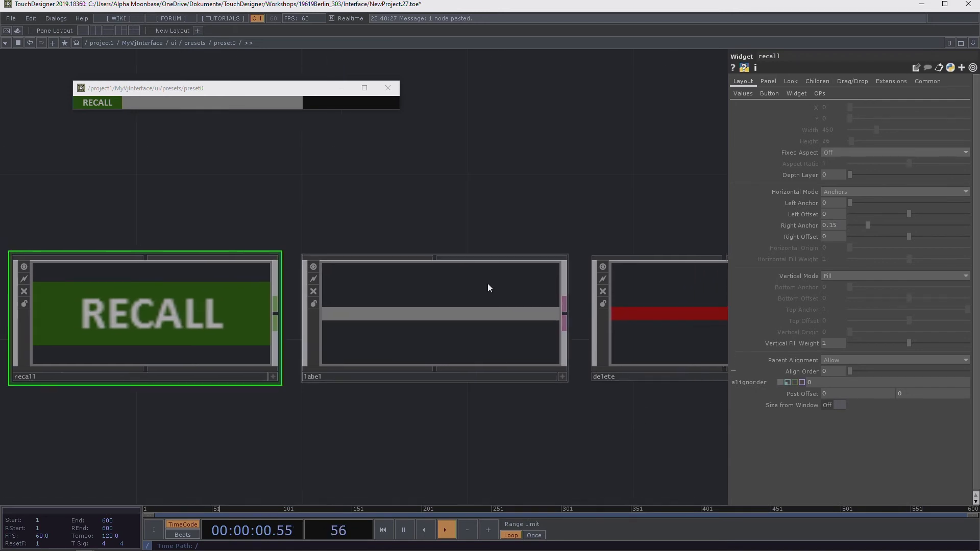
click(428, 339)
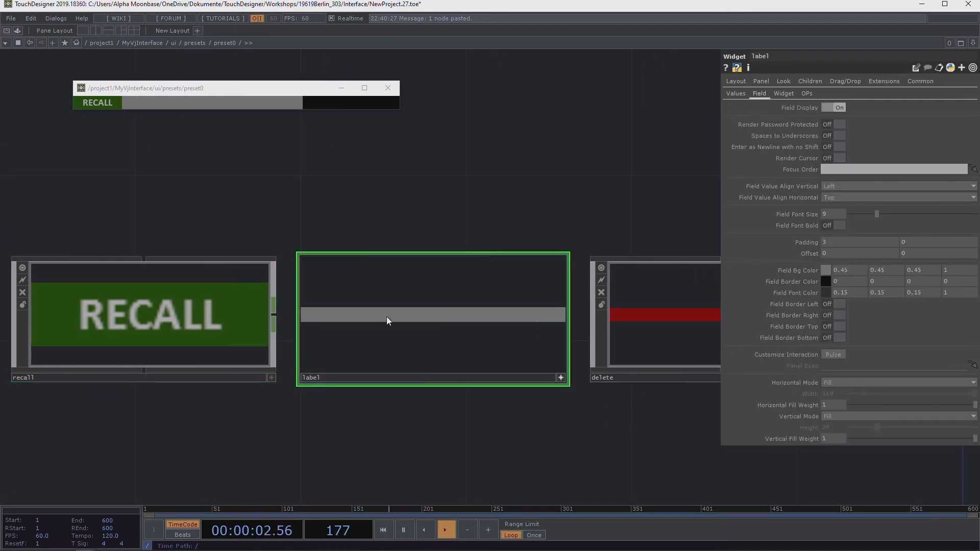
click(372, 311)
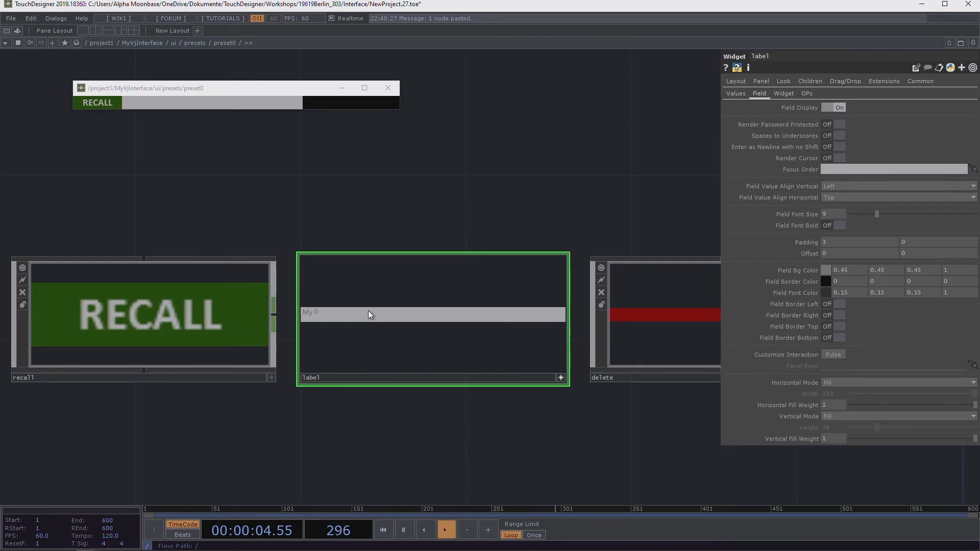
text(reset is so awsome!)
key(Return)
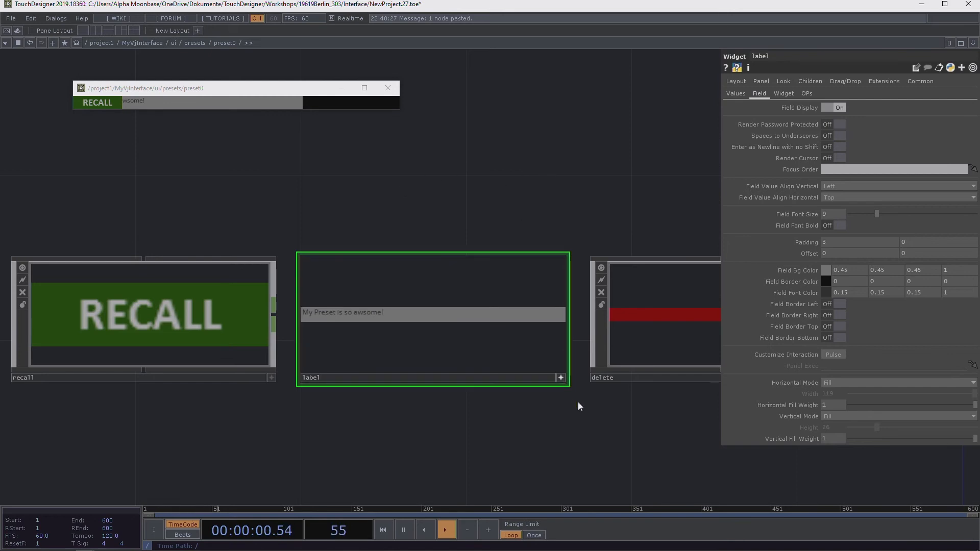
click(560, 377)
Step: Set both Field Value Align Vertical and Field Value Align Horizontal of the label widget to Center
scroll(409, 317, up, 4)
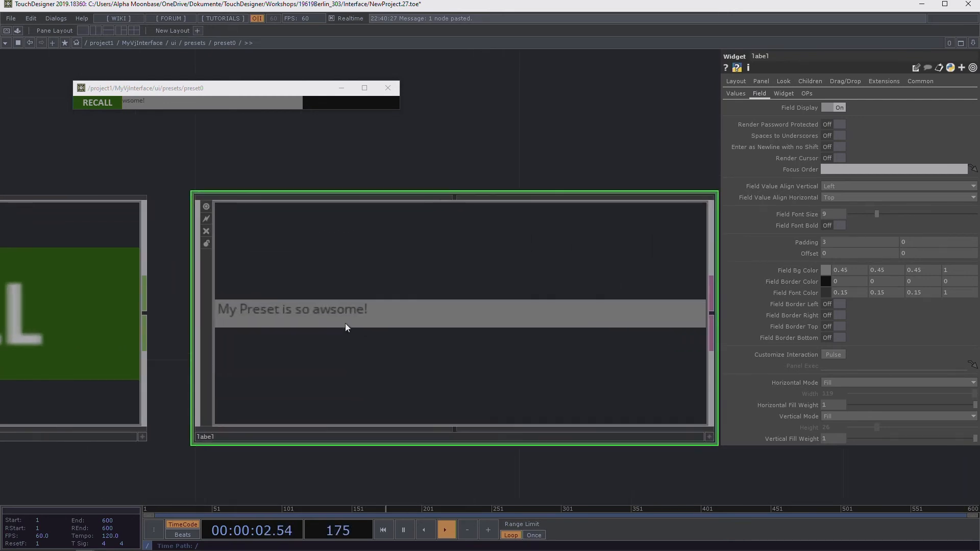
scroll(322, 325, down, 2)
drag(525, 205, 583, 199)
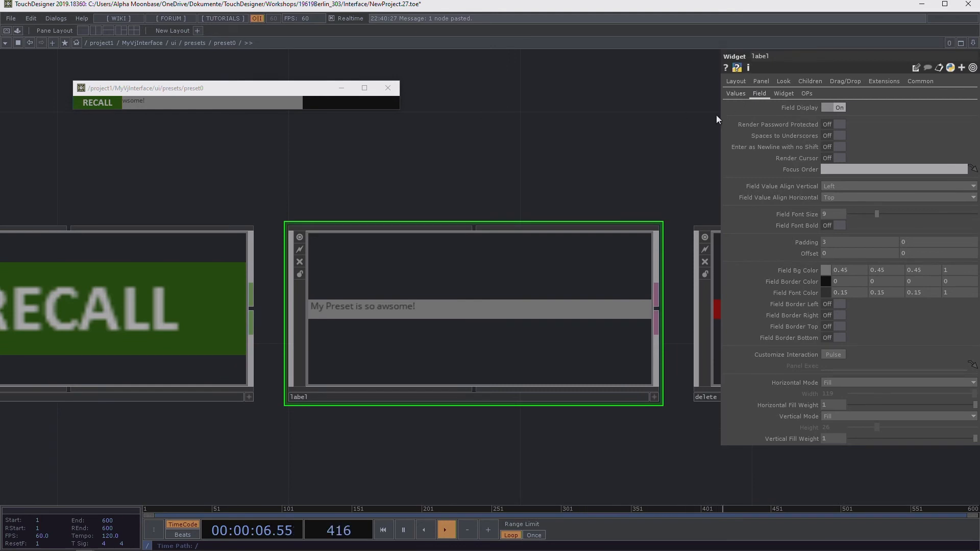
drag(631, 143, 601, 148)
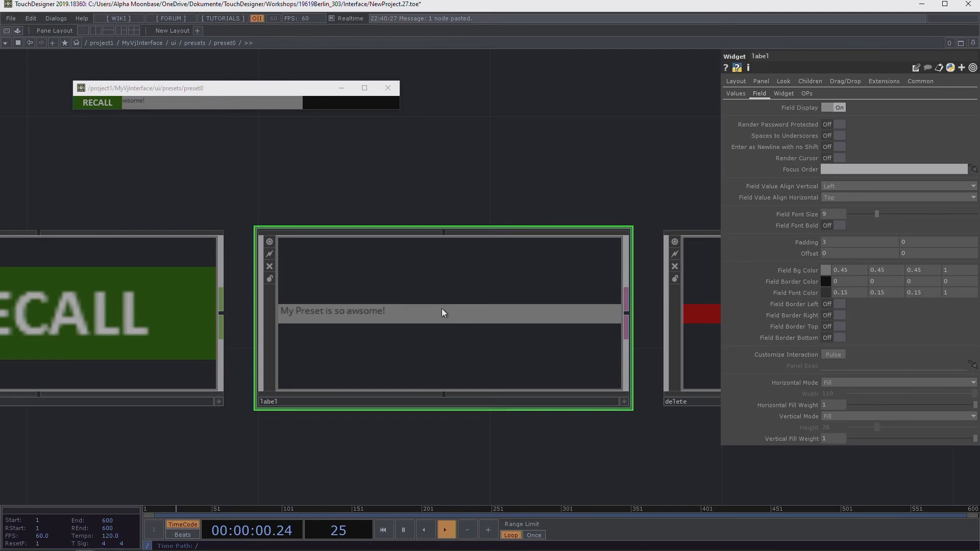
click(842, 186)
click(837, 200)
click(844, 198)
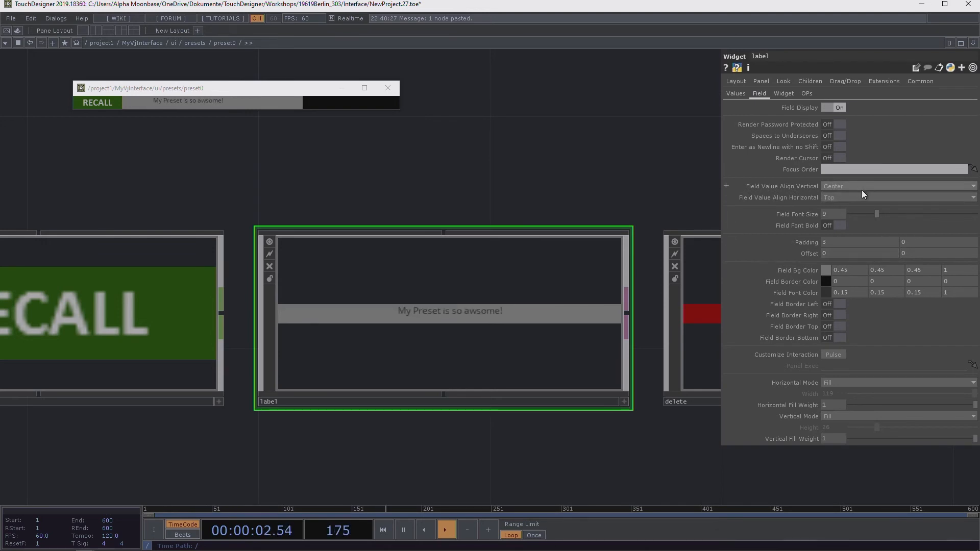
click(857, 209)
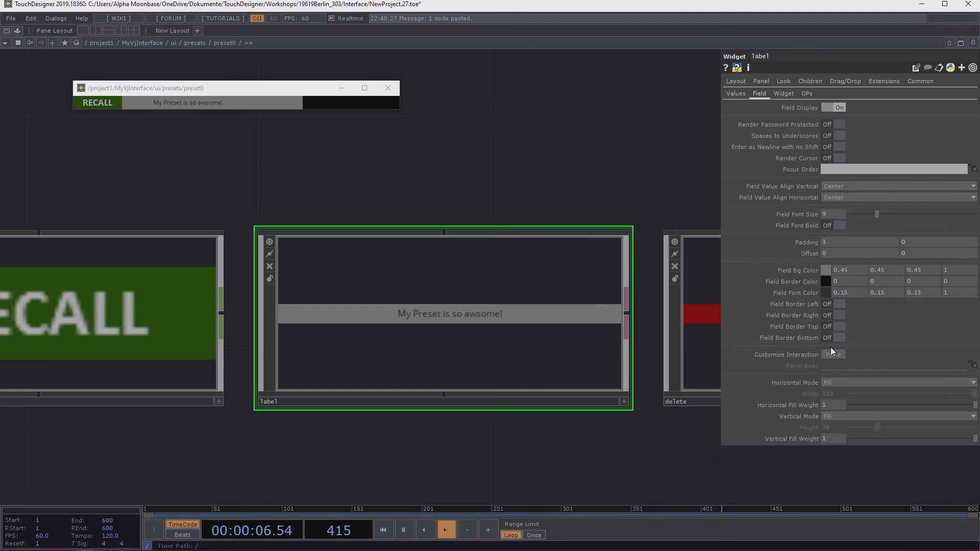
Step: Set the label widget's Field Font Color to white (1, 1, 1) and its Field Bg Color to dark grey (0.2, 0.2, 0.2)
click(825, 293)
click(890, 213)
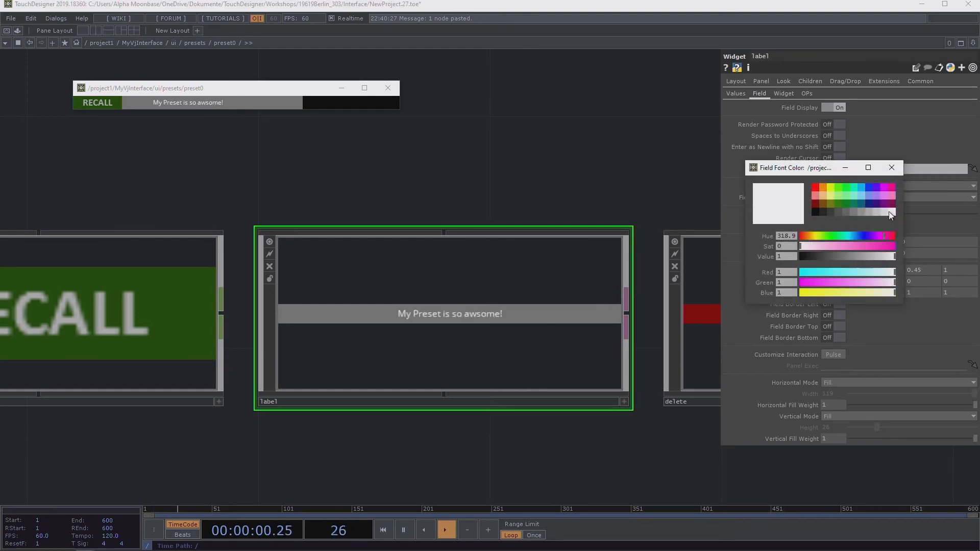
click(891, 168)
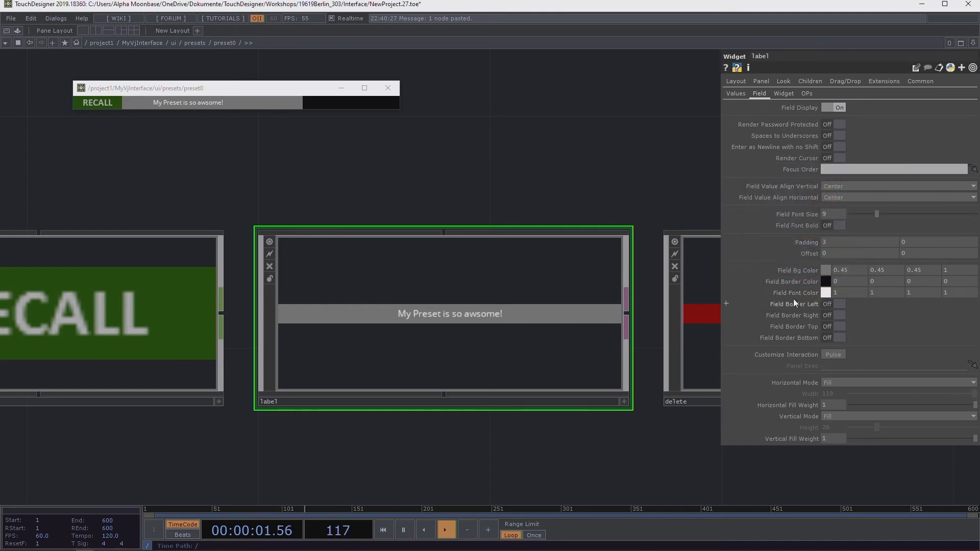
click(825, 269)
click(838, 212)
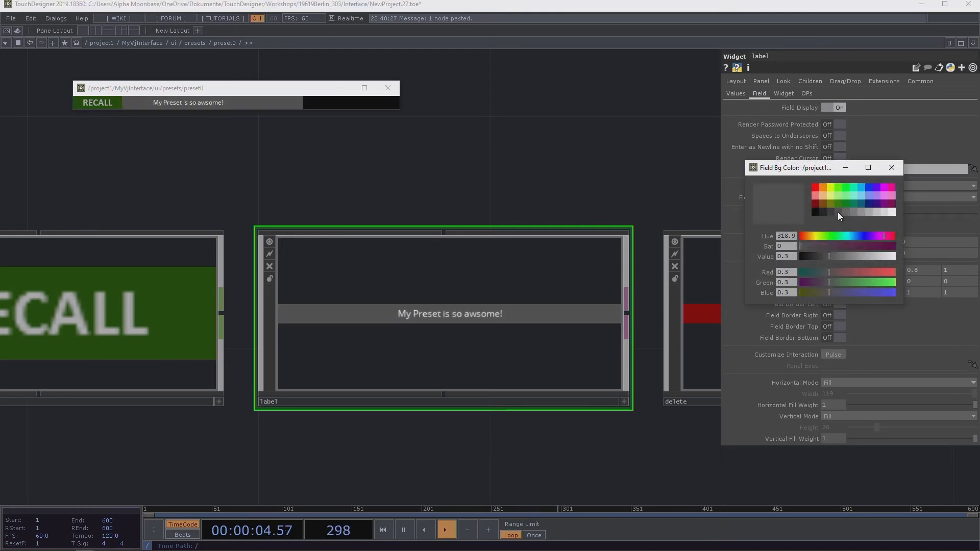
click(823, 212)
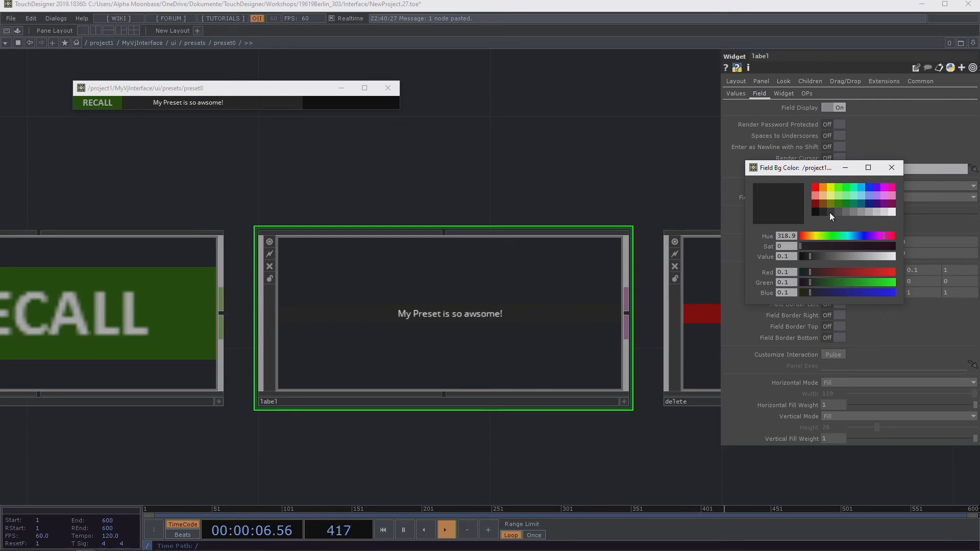
click(828, 212)
click(892, 167)
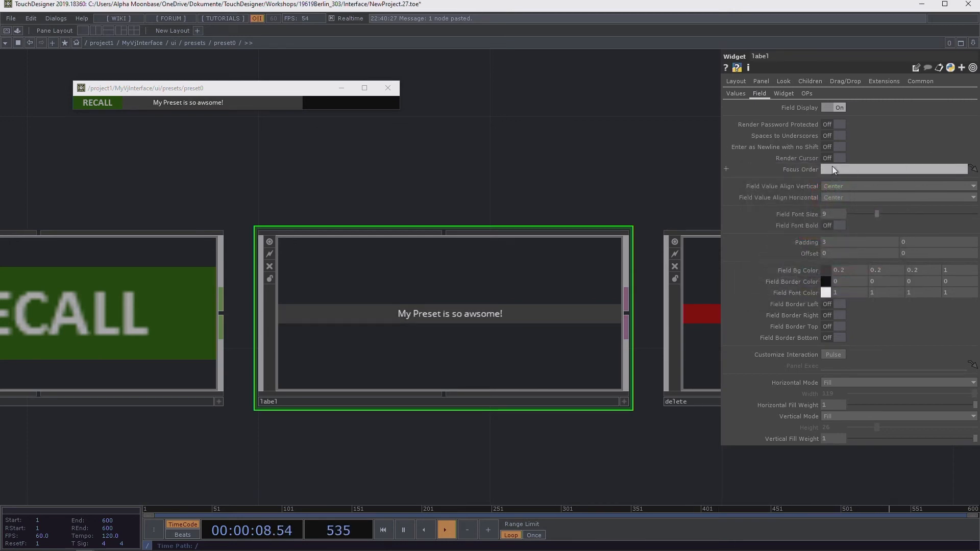
Step: Replace the label field's sample text with new text beginning "And put in some nic"
click(624, 402)
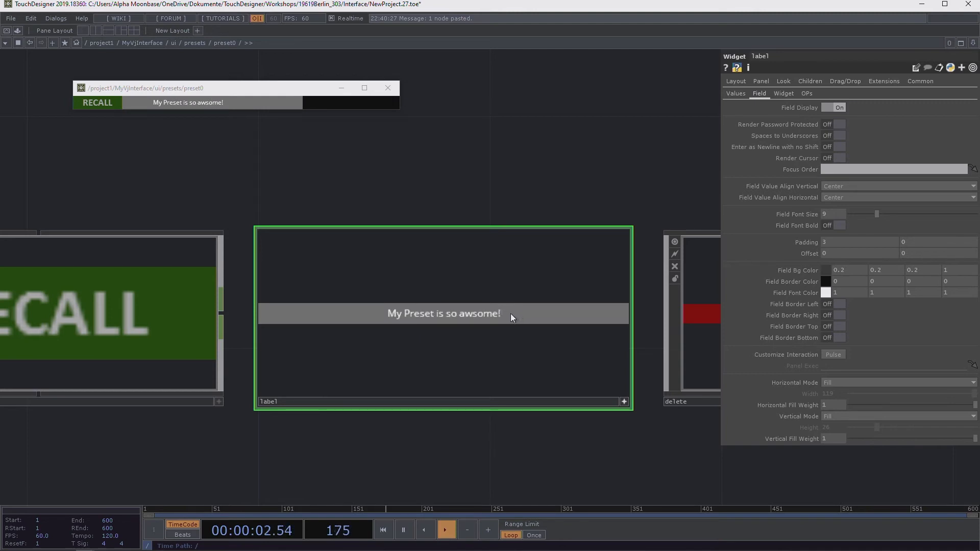
drag(509, 313, 368, 320)
key(BackSpace)
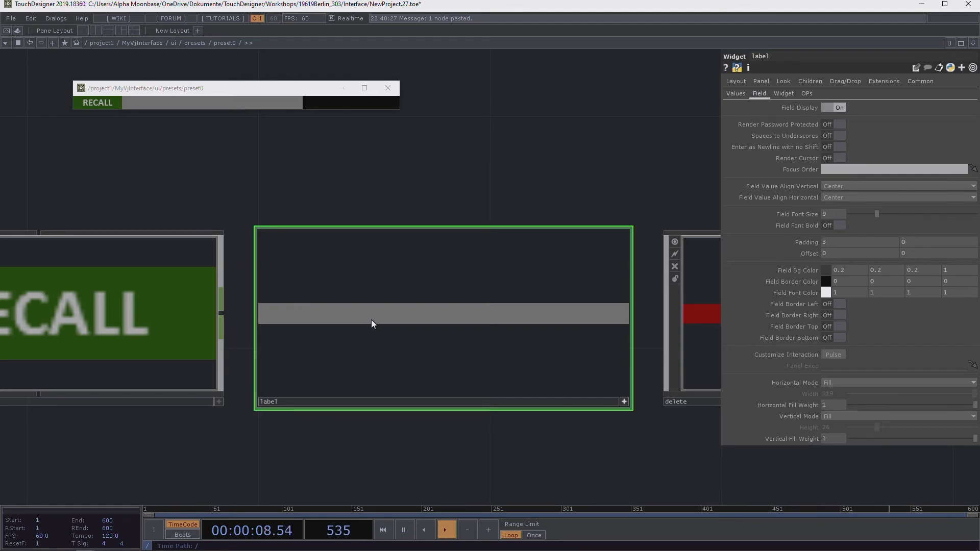
text(And put)
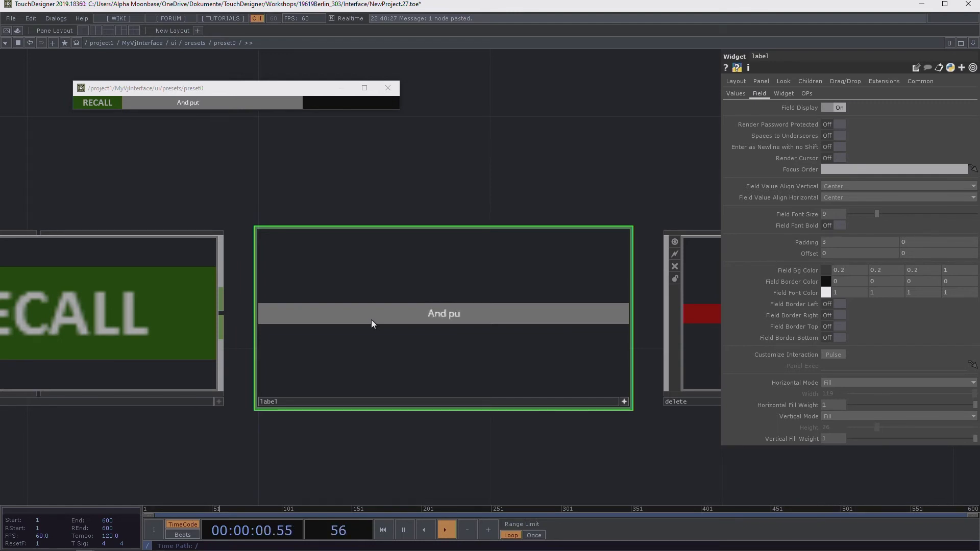
text( in some nicre)
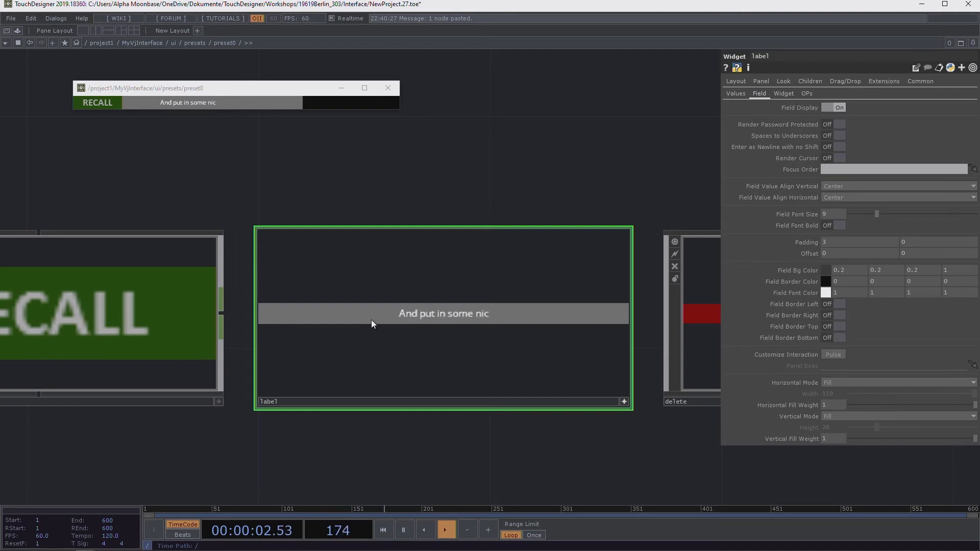
Step: Complete the label widget's field text as "And put in some nice text! Yau!"
key(BackSpace)
key(BackSpace)
text(e)
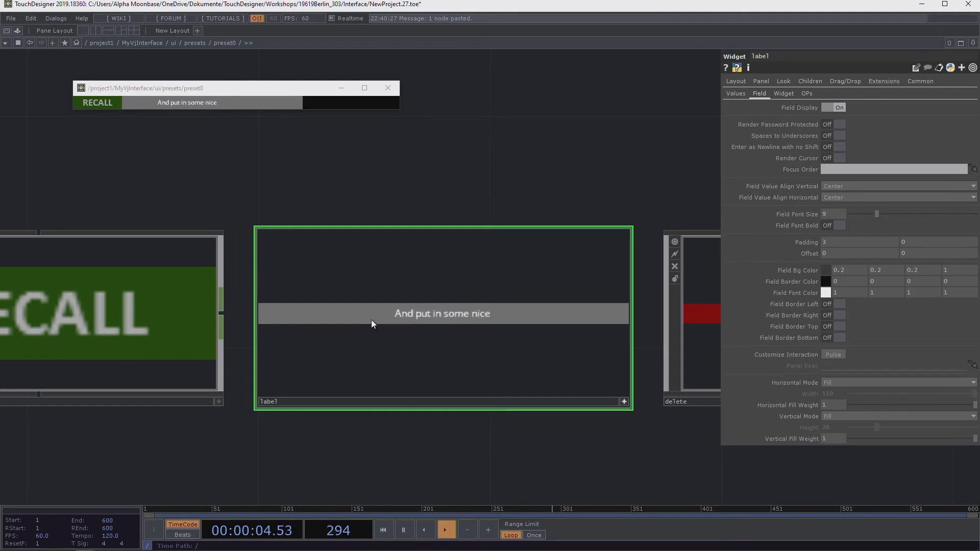
text( text! Yau)
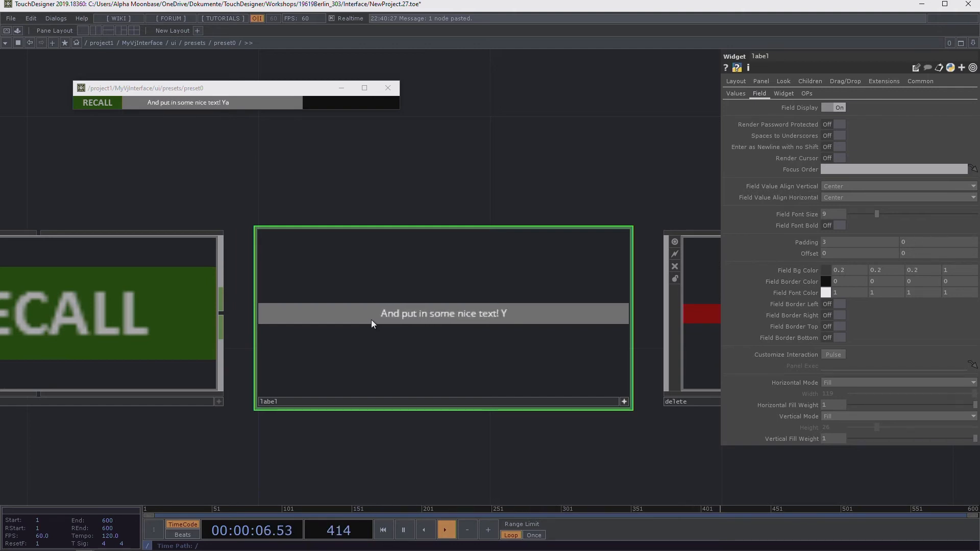
text(!)
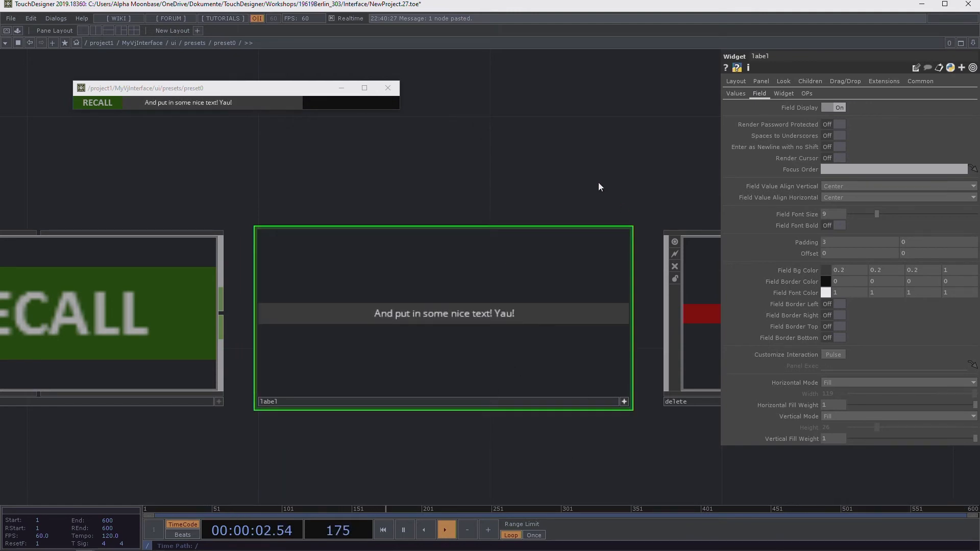
Step: Set the label widget's vertical mode to Fill and its horizontal mode to Anchors
click(735, 81)
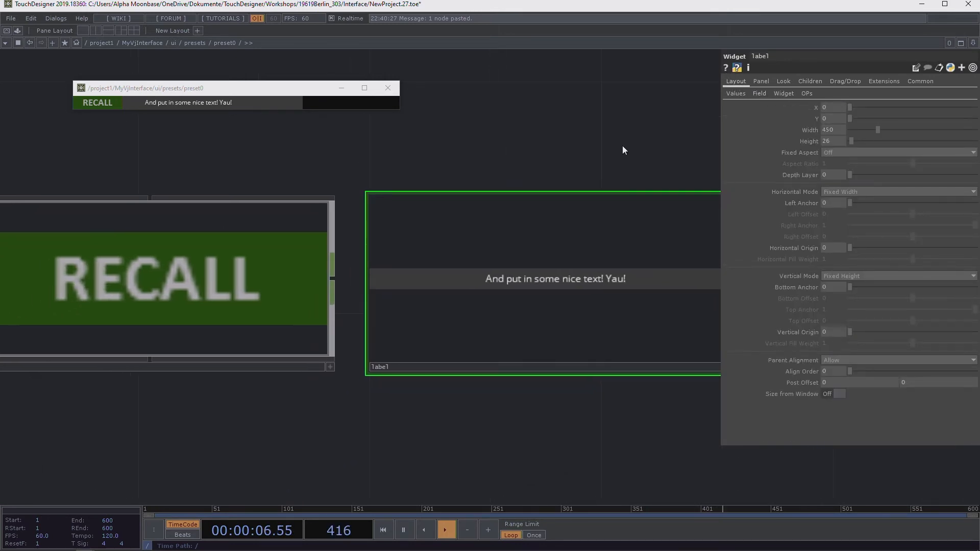
click(858, 276)
click(838, 305)
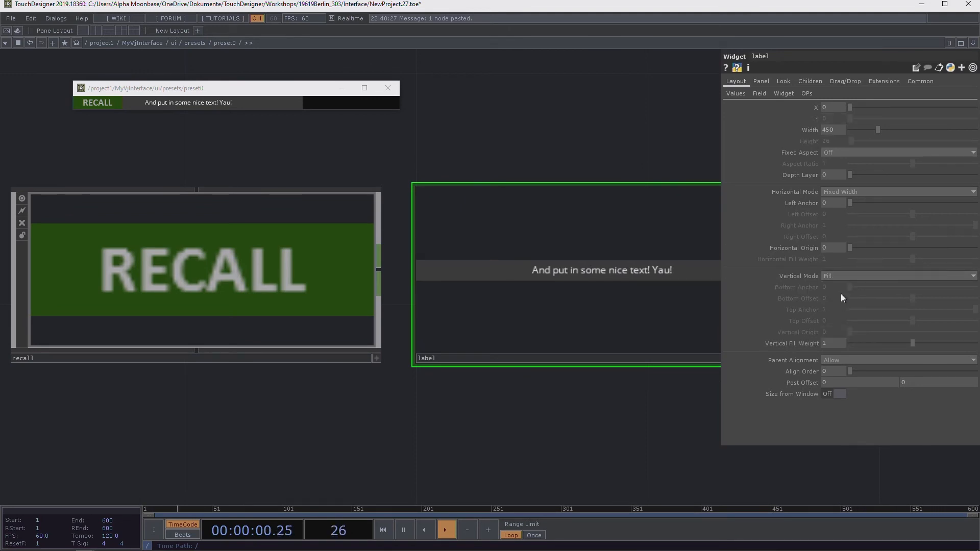
click(859, 193)
click(849, 209)
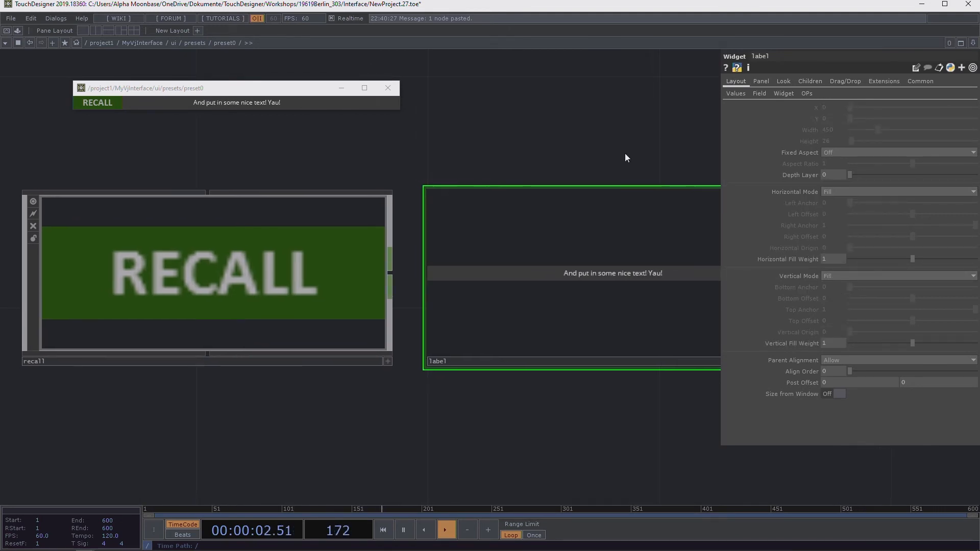
click(839, 192)
click(834, 217)
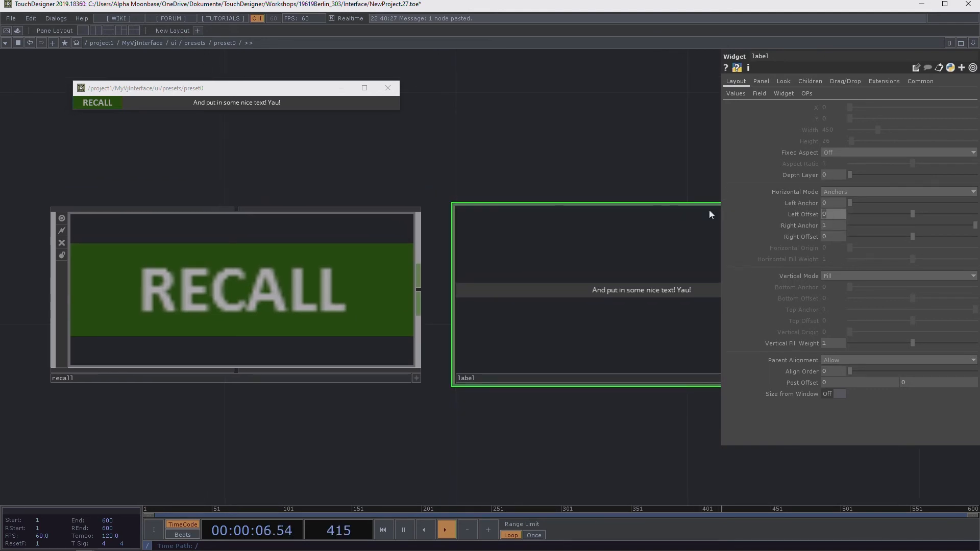
Step: Set the label widget's left offset to .15 and its right anchor to 0.9
text(-)
text(15)
drag(962, 221, 952, 225)
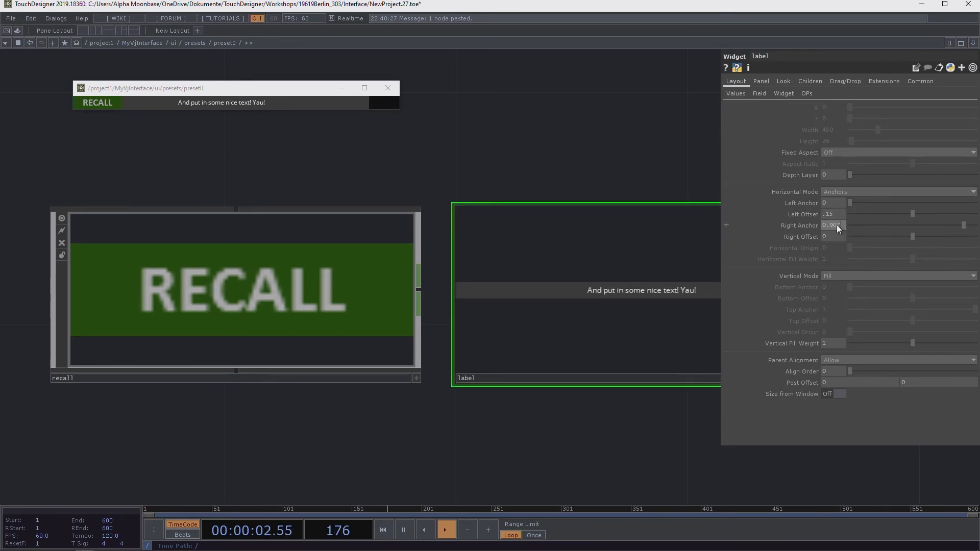
key(BackSpace)
key(BackSpace)
key(Return)
click(567, 147)
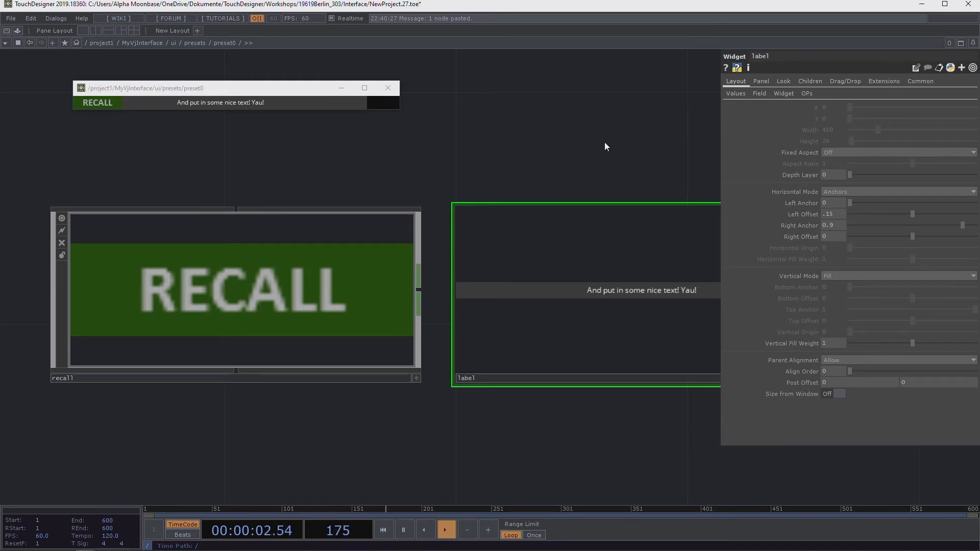
Step: Deactivate the label widget's interactive viewer and turn on Render Cursor for its field
drag(605, 147, 392, 149)
click(608, 380)
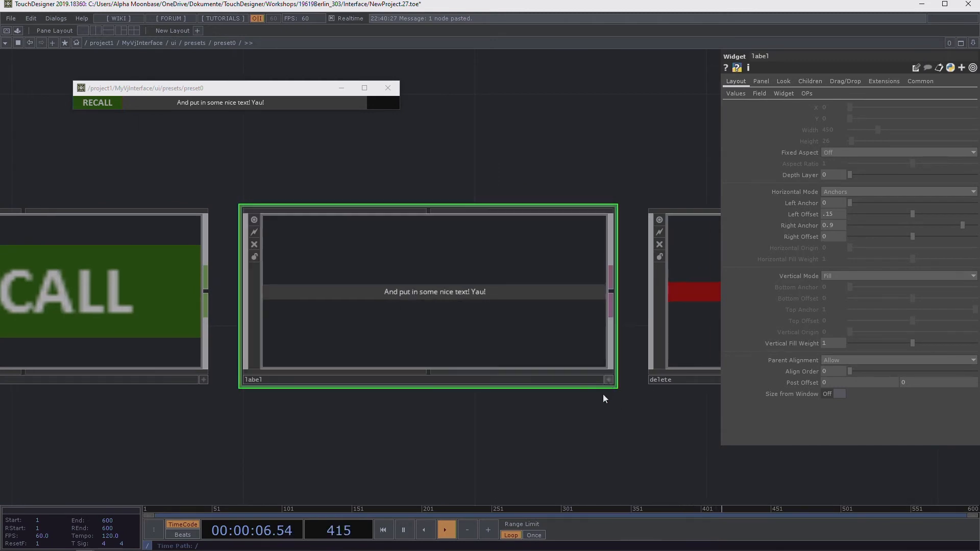
scroll(604, 416, down, 3)
drag(606, 420, 551, 453)
drag(559, 266, 540, 264)
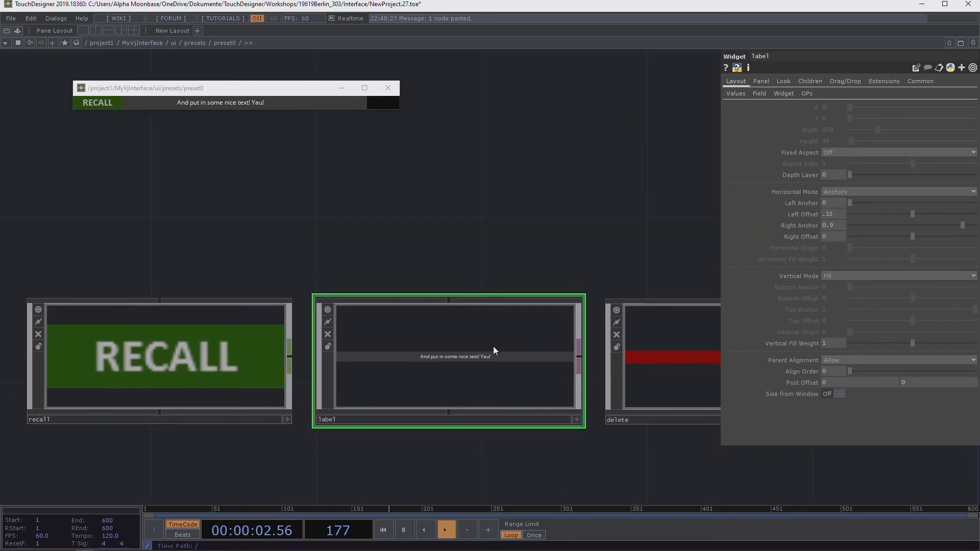
click(761, 93)
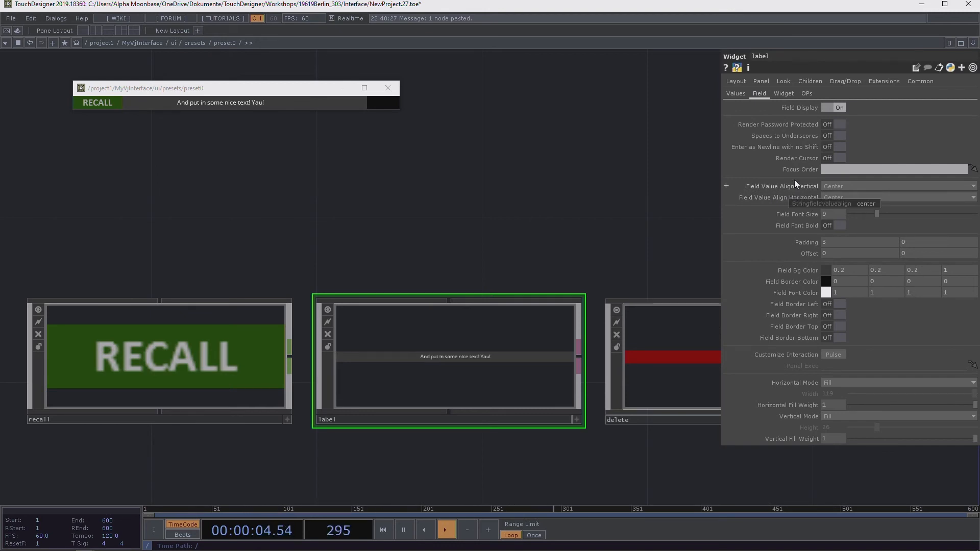
click(832, 159)
Step: Test the text cursor inside the label's active viewer, and deactivate the viewer again
click(577, 420)
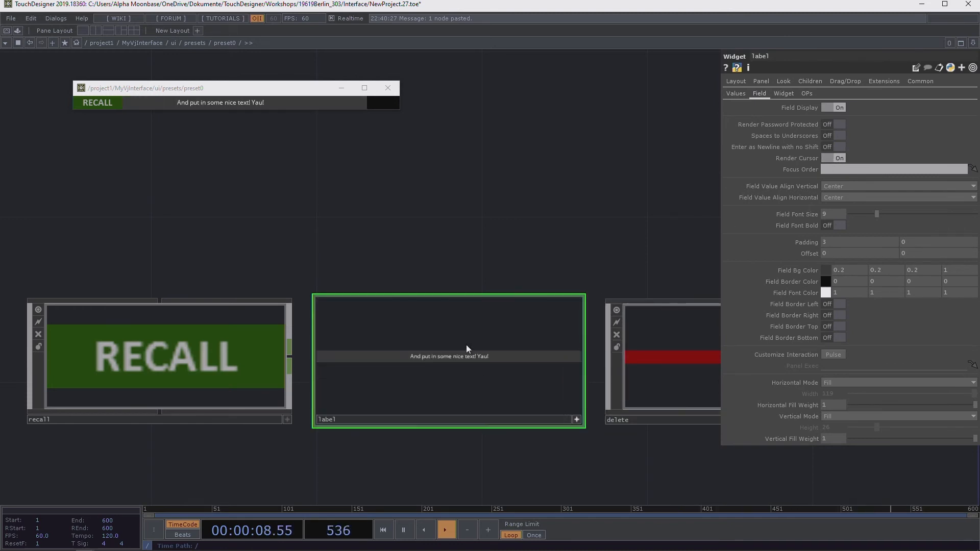
click(472, 357)
click(447, 358)
click(577, 420)
drag(561, 239, 545, 246)
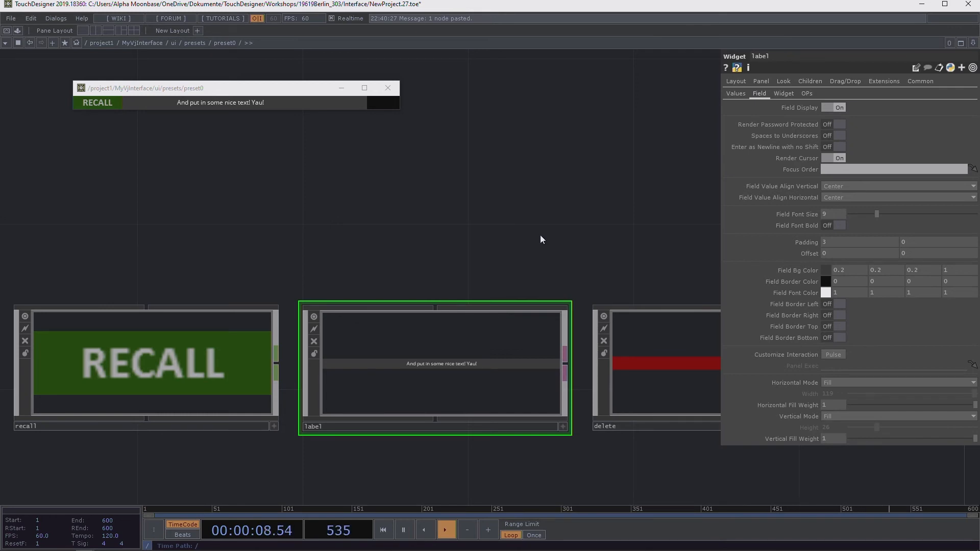
Step: Set both the vertical mode and the horizontal mode of the delete button to Fill
drag(543, 232, 450, 208)
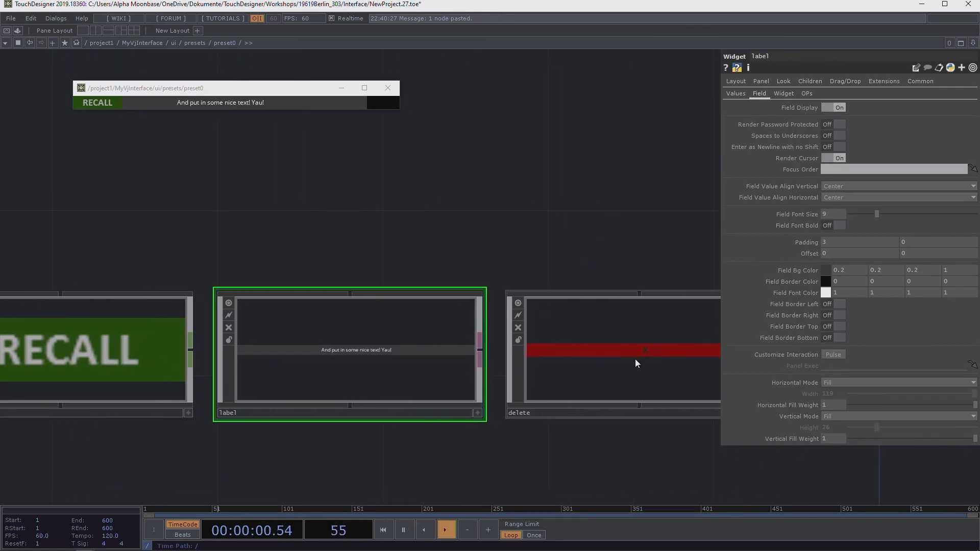
click(573, 351)
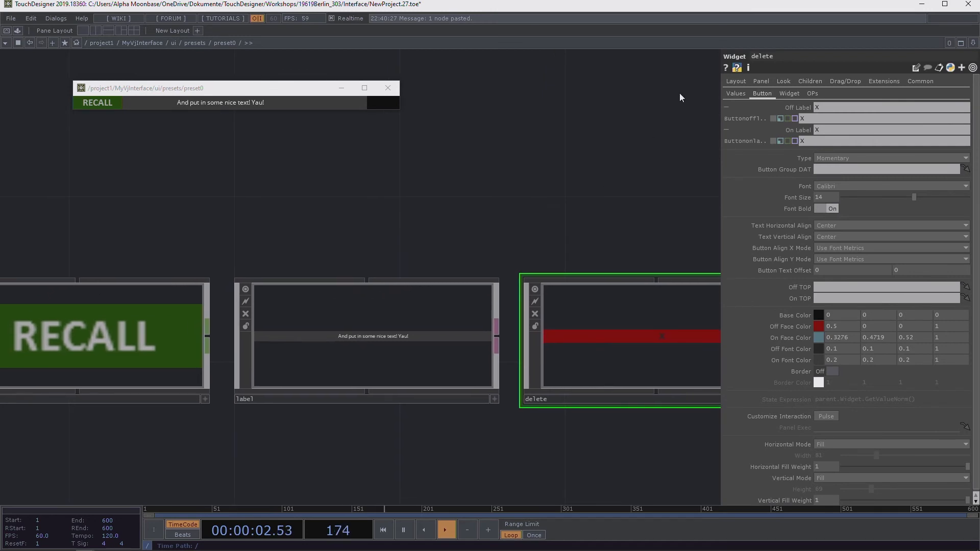
click(735, 83)
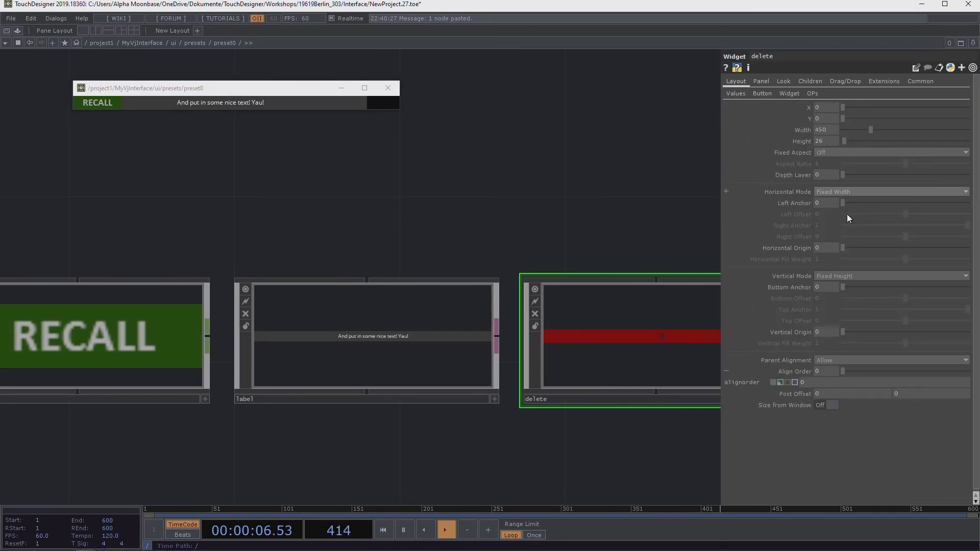
click(844, 276)
click(835, 295)
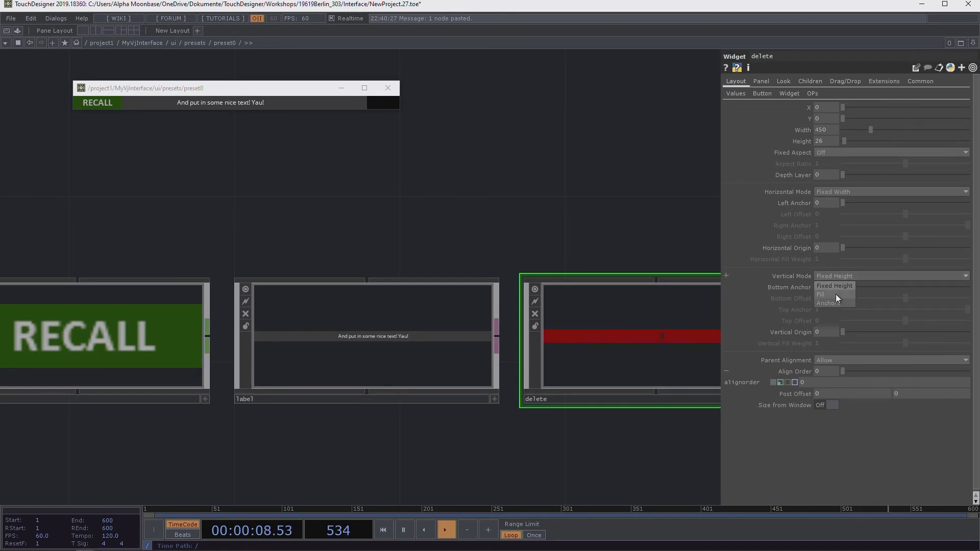
click(833, 191)
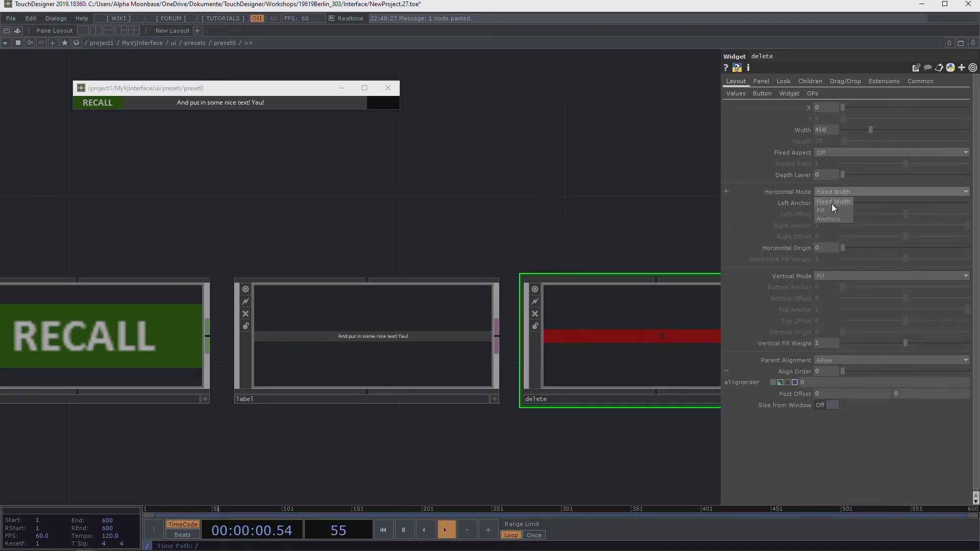
click(832, 210)
Step: Check the label's layout, and set the delete button's horizontal mode to Anchors with a left anchor of .9
click(384, 360)
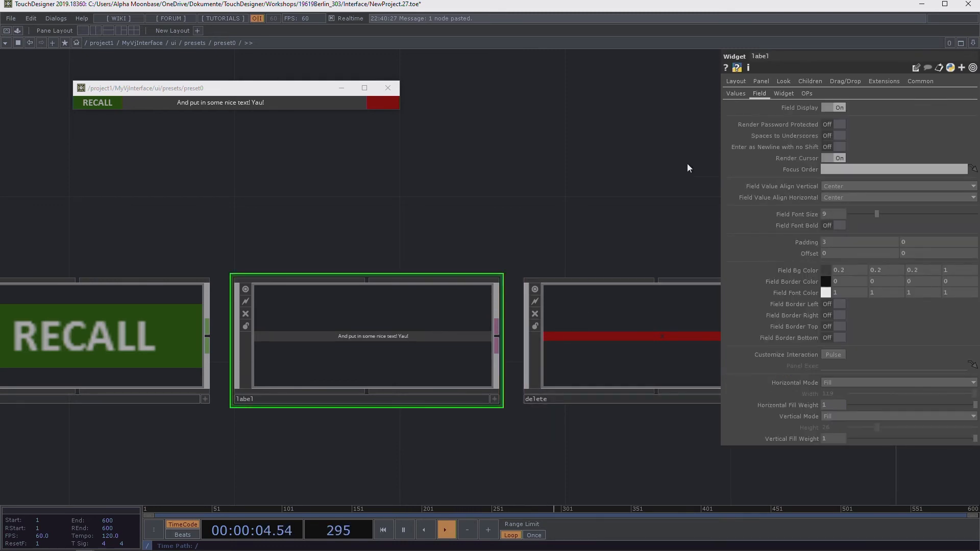
click(735, 82)
click(666, 303)
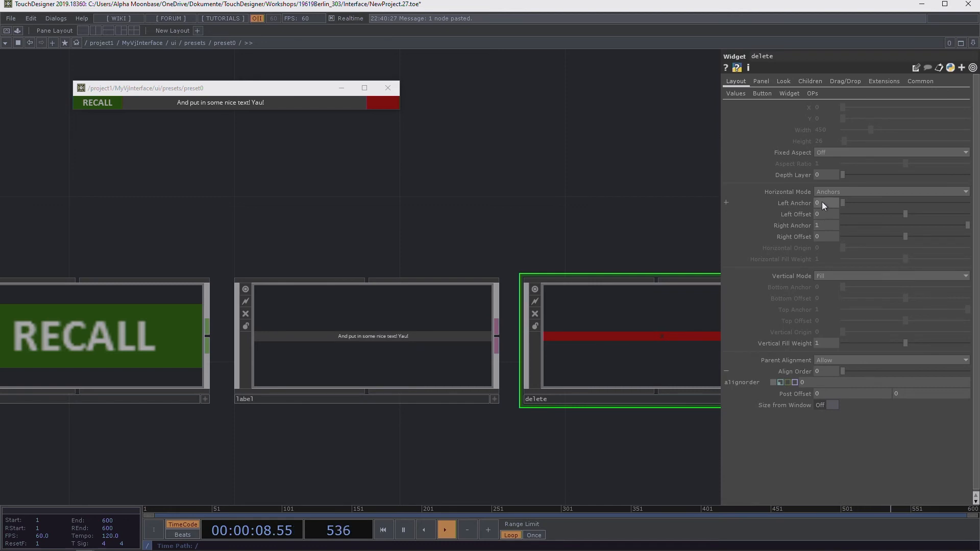
text(.9)
key(Return)
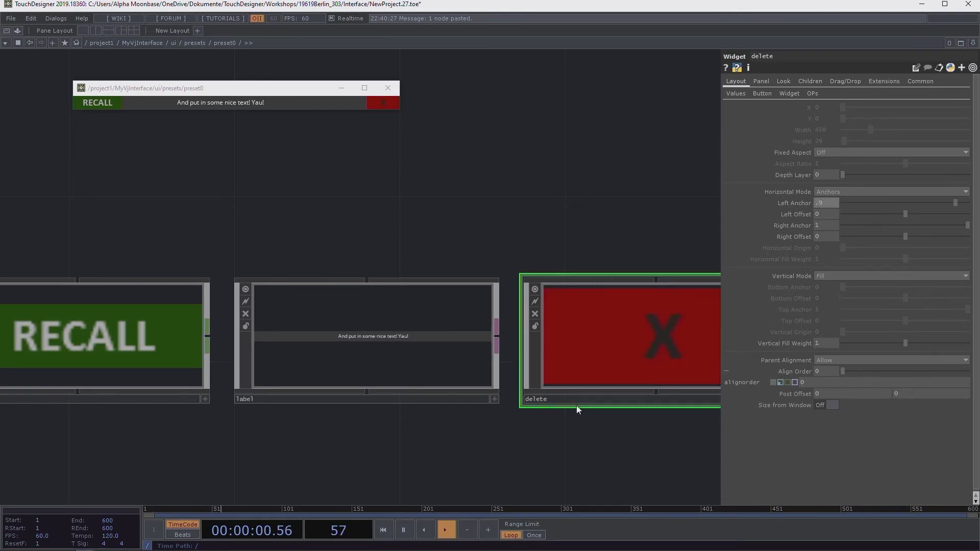
Step: Go up to the presets network, inspect the preset0 container, and close its floating viewer window
drag(505, 164, 502, 192)
scroll(565, 187, down, 5)
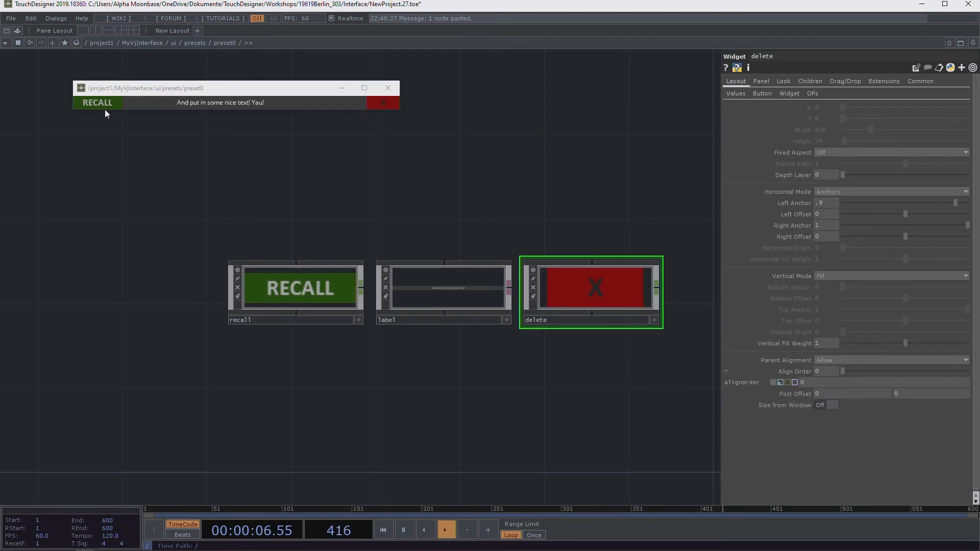
click(199, 43)
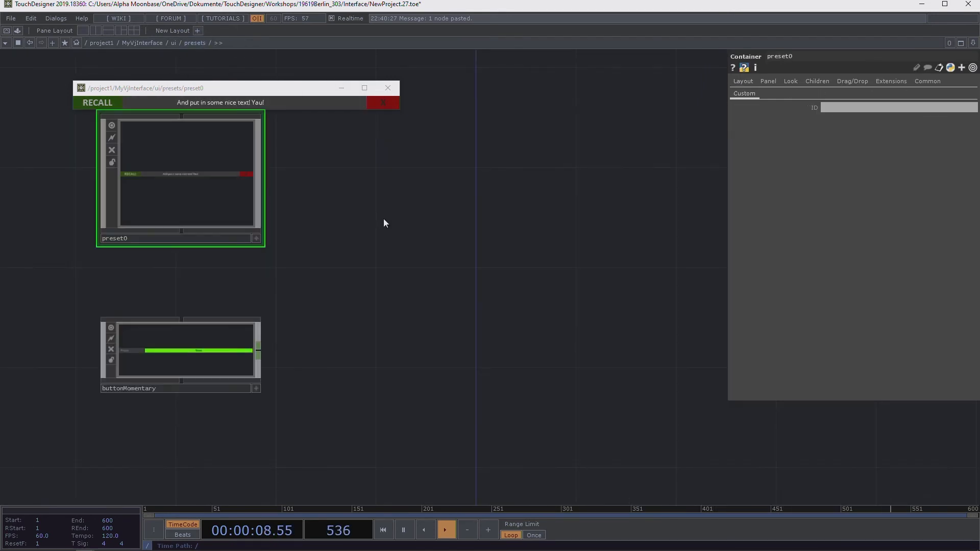
scroll(312, 199, up, 4)
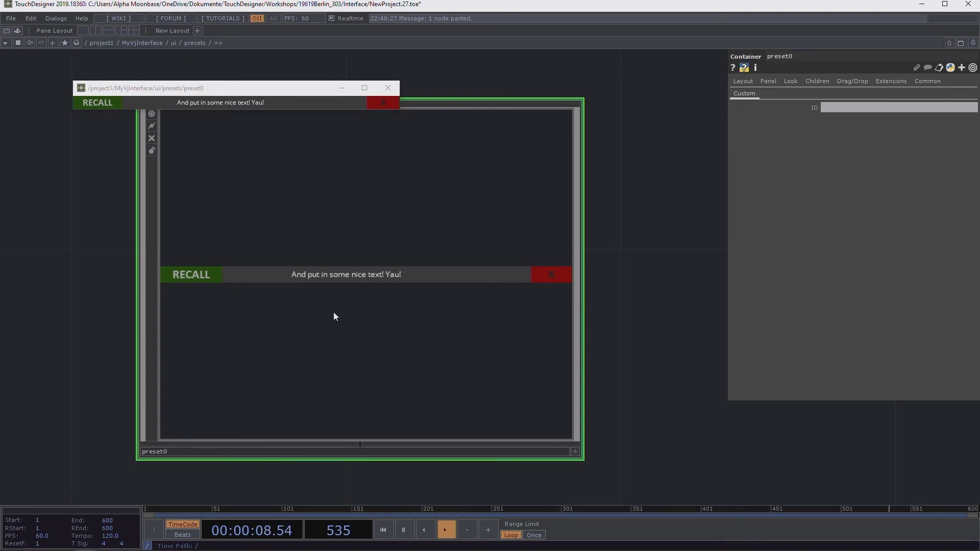
scroll(333, 312, down, 2)
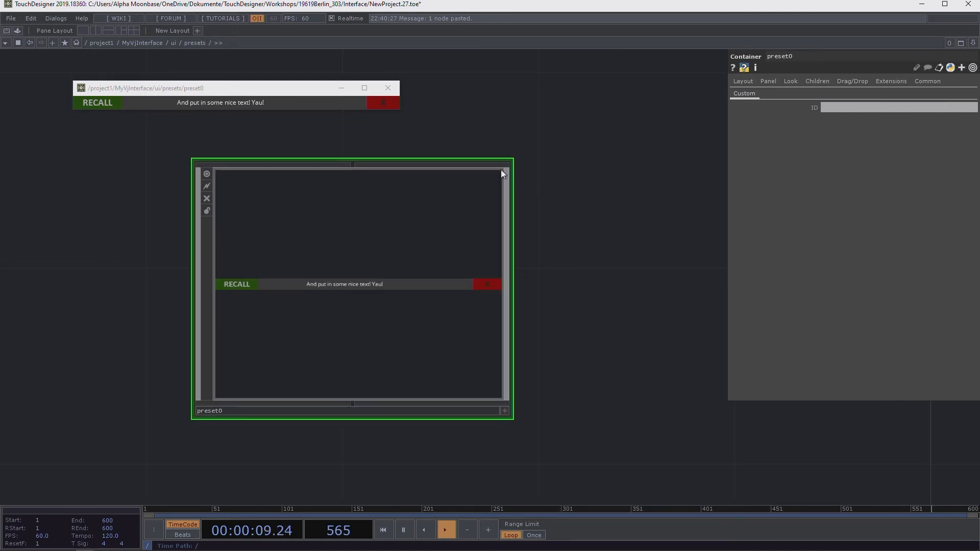
click(386, 90)
Step: Look through the Children, Look and Panel parameters of the preset0 container
scroll(620, 247, down, 3)
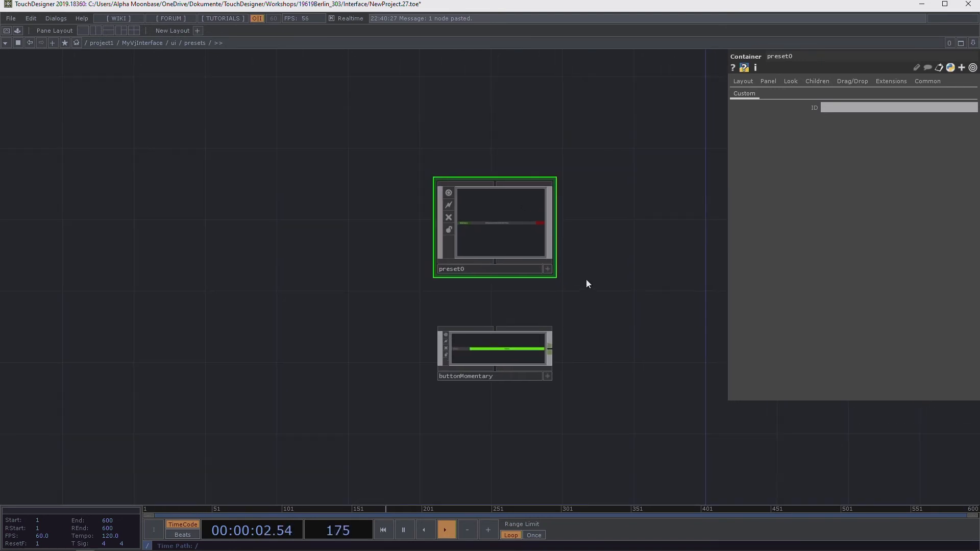
scroll(507, 385, up, 5)
scroll(498, 308, down, 4)
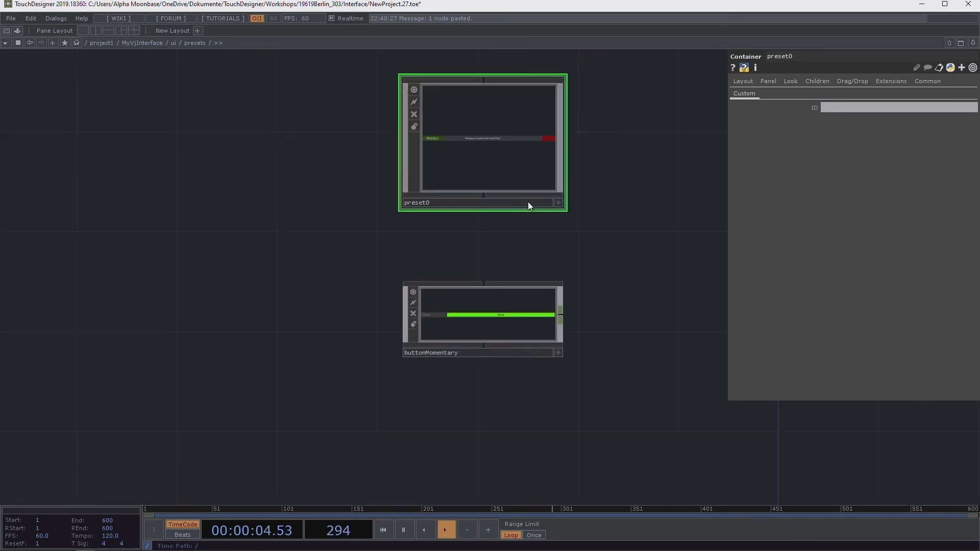
click(806, 81)
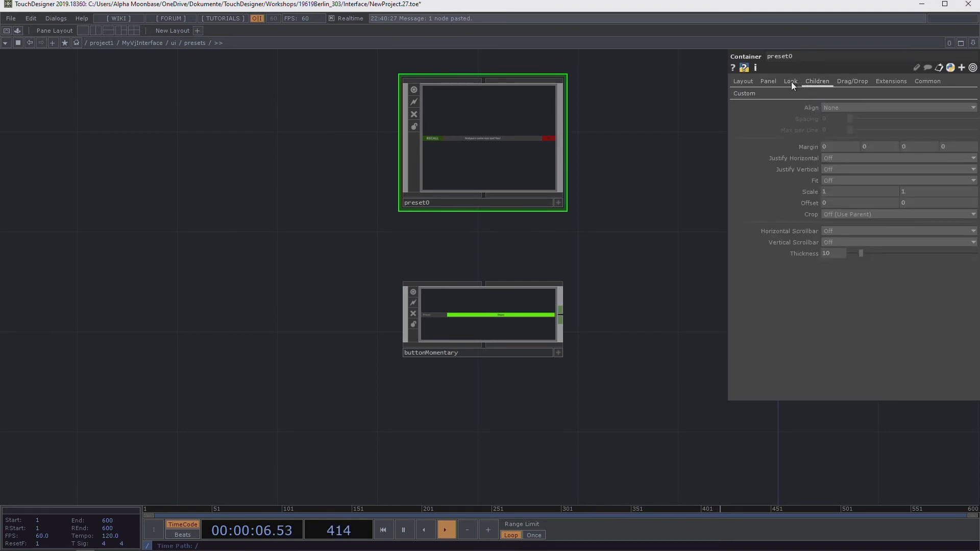
click(791, 82)
click(767, 81)
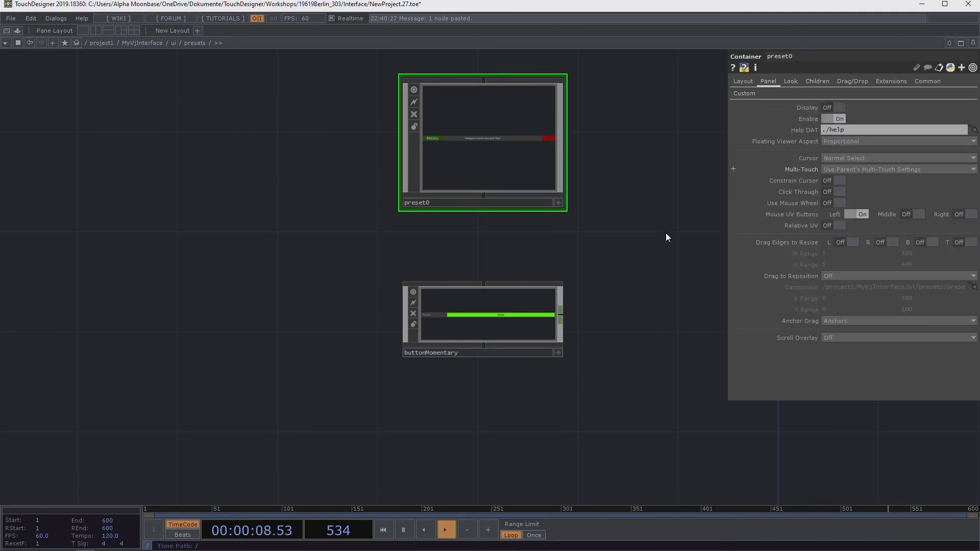
scroll(615, 263, down, 4)
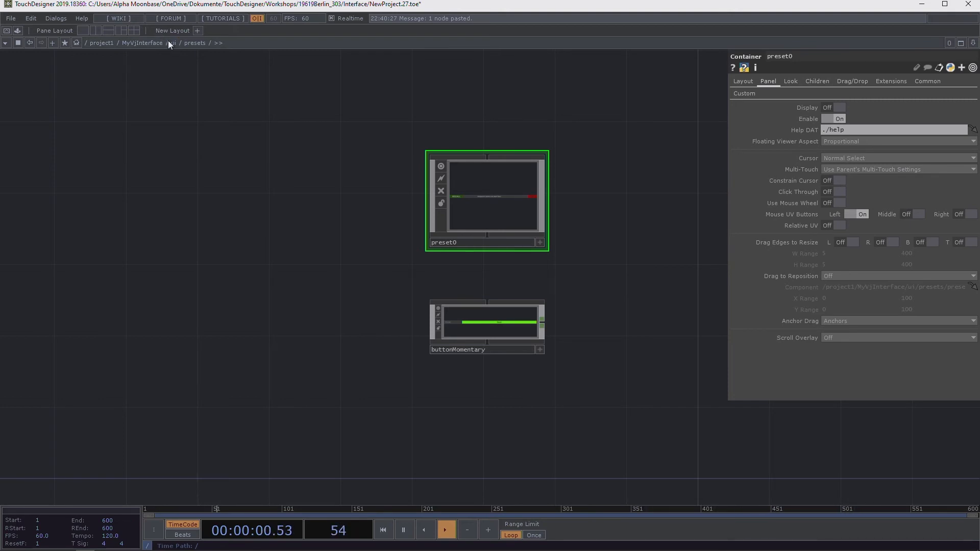
right_click(172, 41)
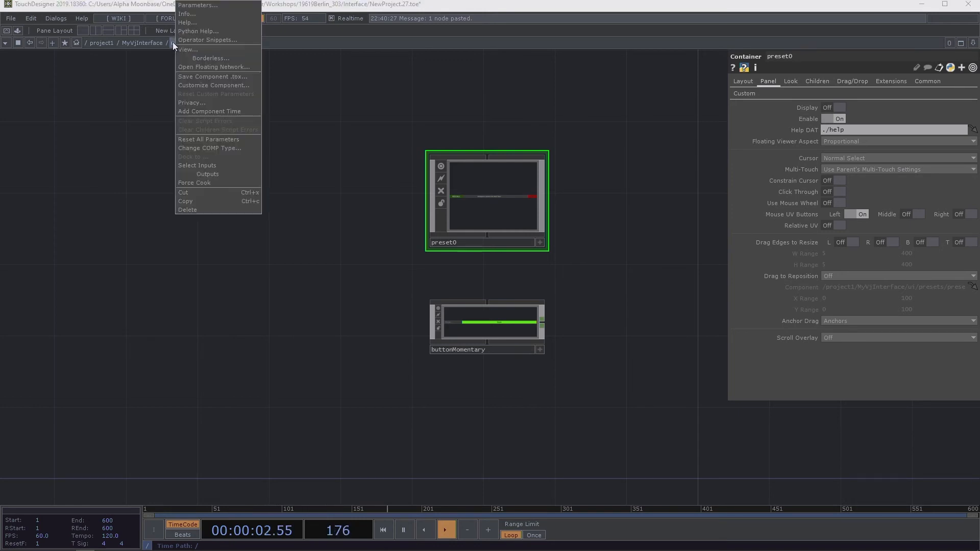
click(153, 78)
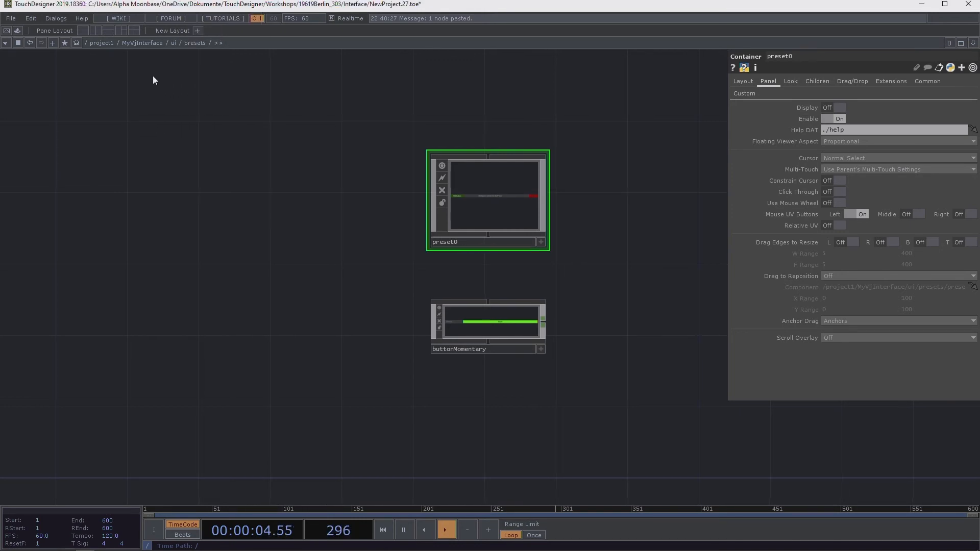
right_click(194, 44)
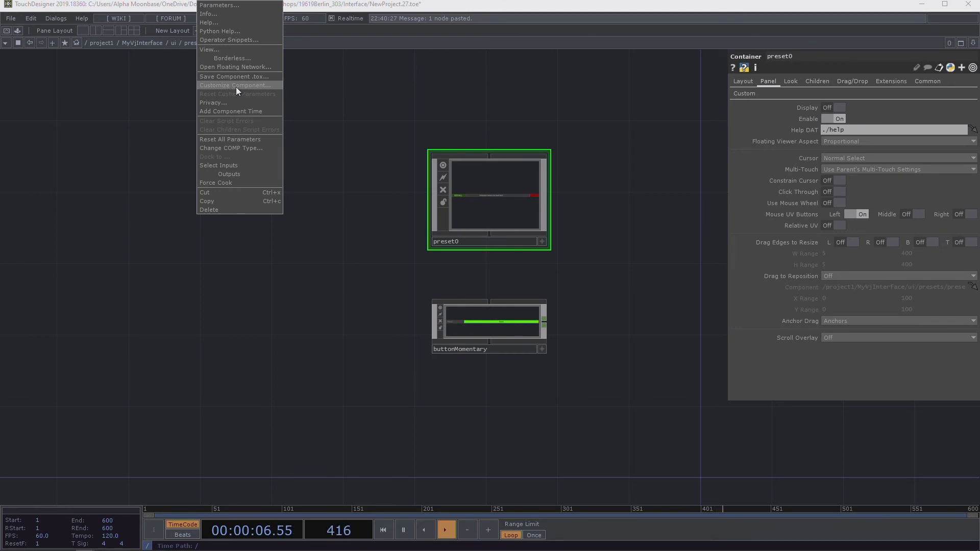
click(458, 214)
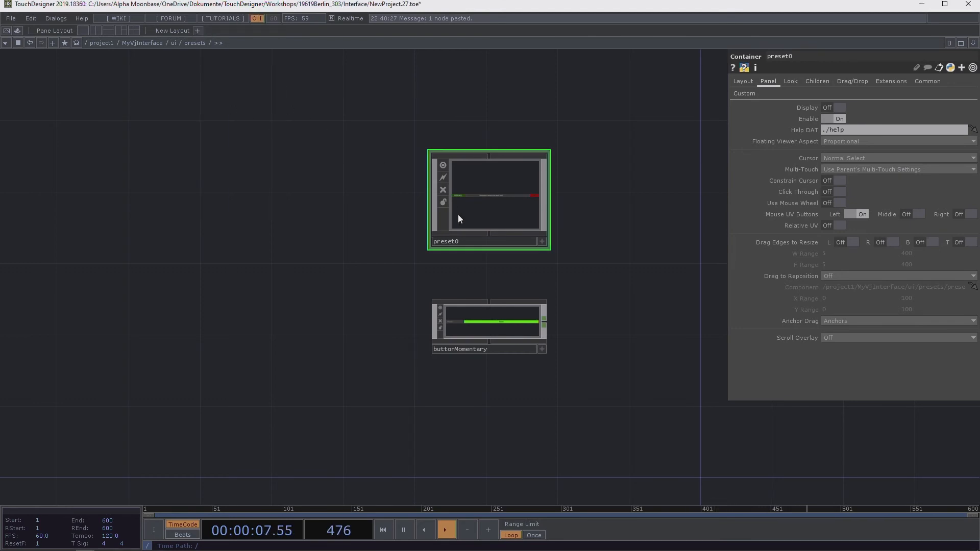
Step: Go up to the ui network and set the presets container's child alignment to Top to Bottom
click(174, 42)
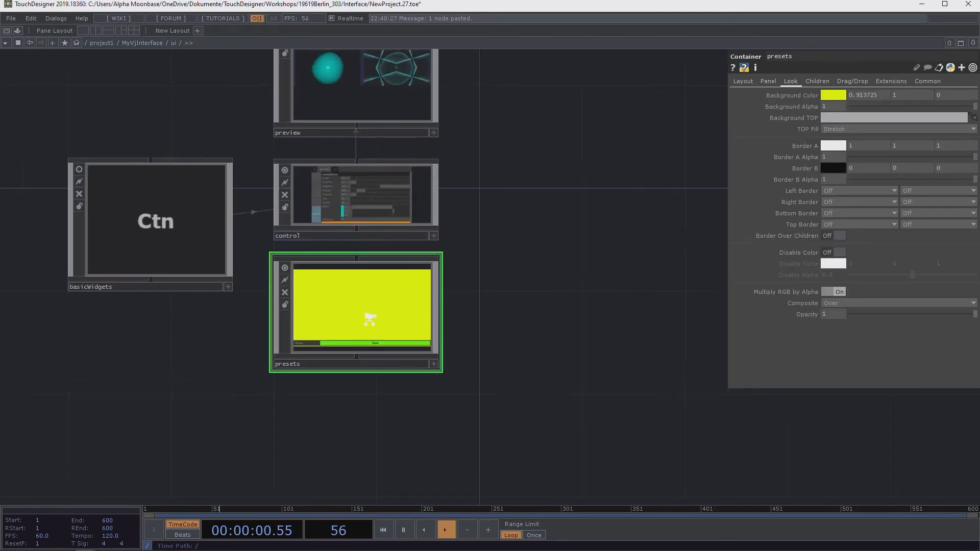
scroll(370, 319, up, 3)
click(824, 81)
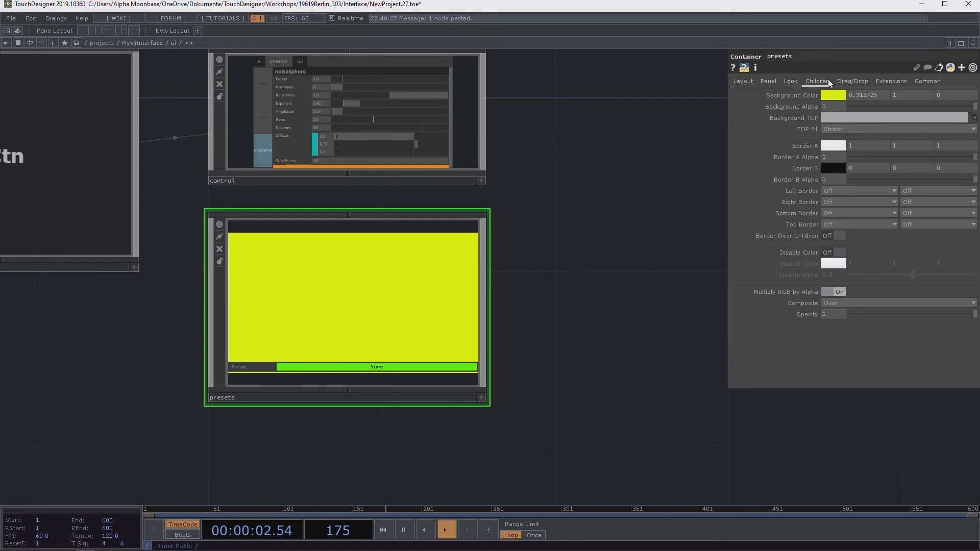
click(835, 94)
click(852, 131)
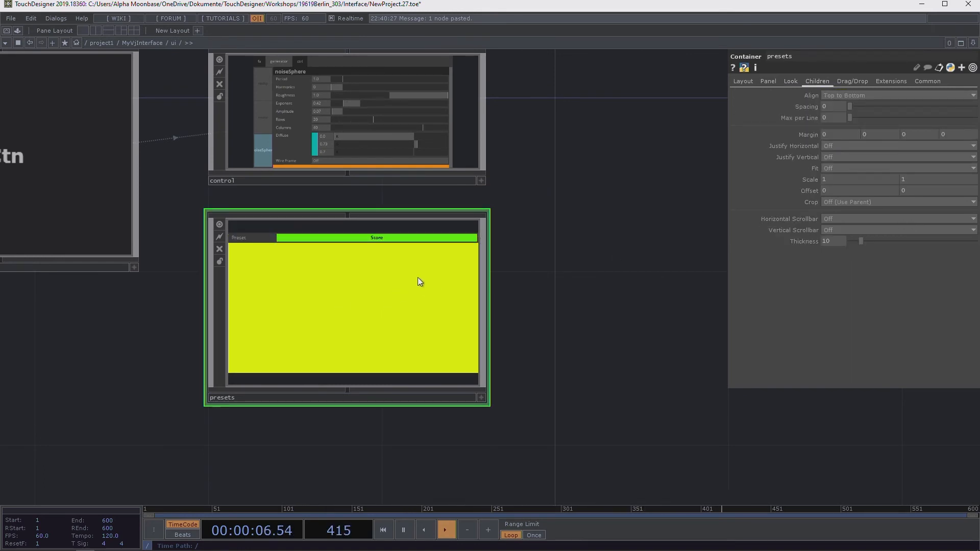
Step: Add an extension called extSuperAwsomePresetSystem to the presets component in the Component Editor, and close the editor
double_click(348, 277)
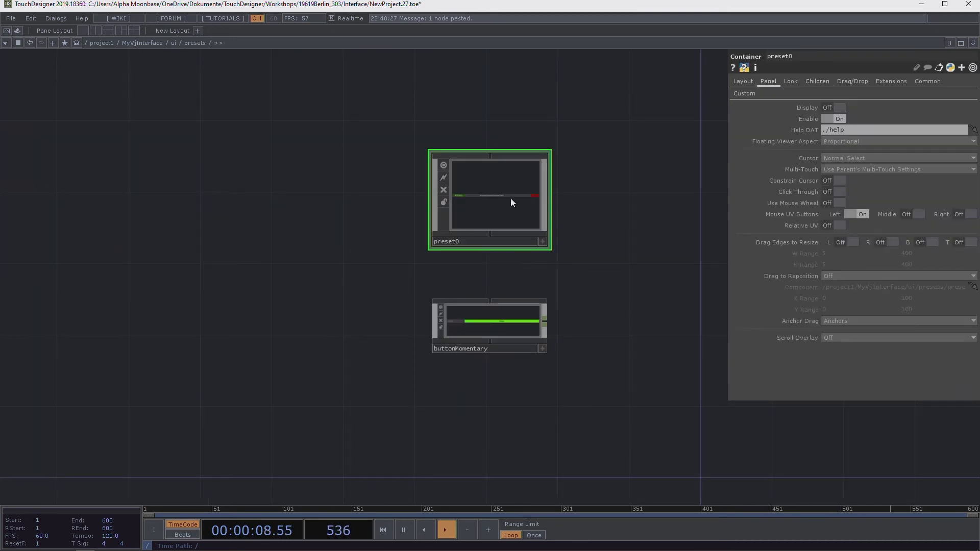
right_click(194, 44)
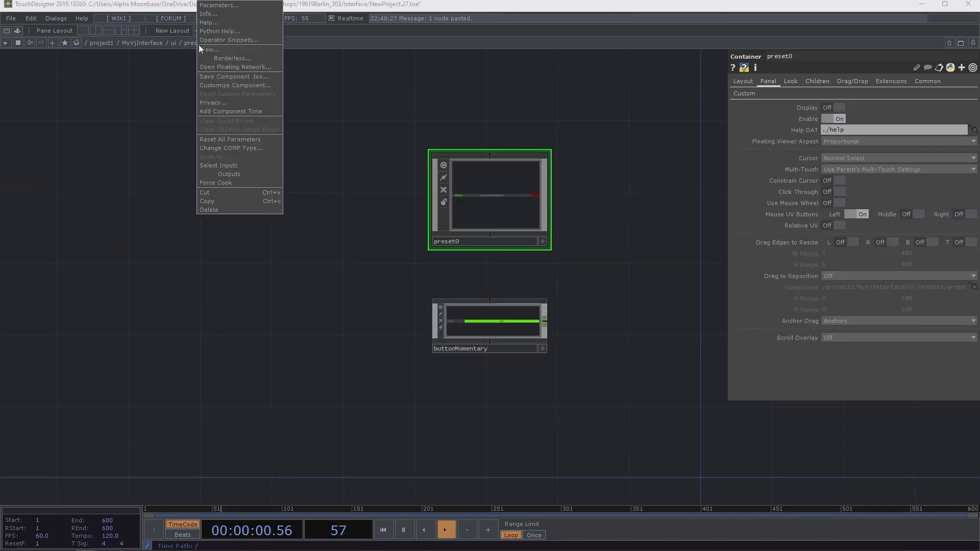
click(252, 84)
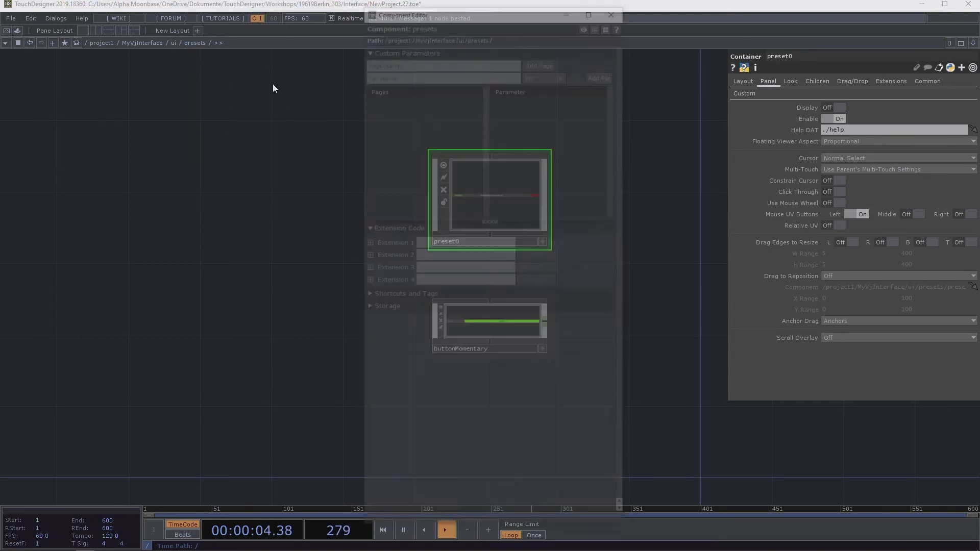
click(433, 241)
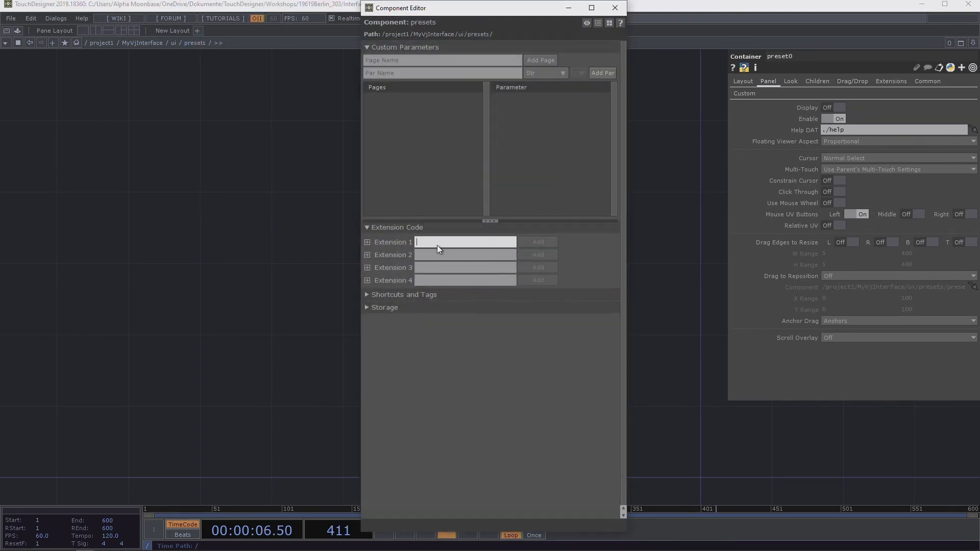
text(ext)
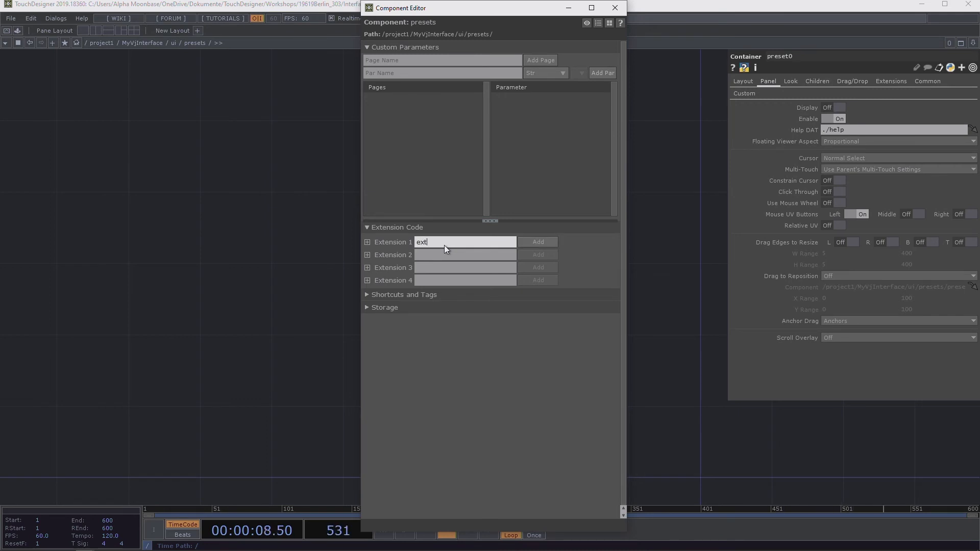
text(PresetSystem)
click(425, 242)
text(Super)
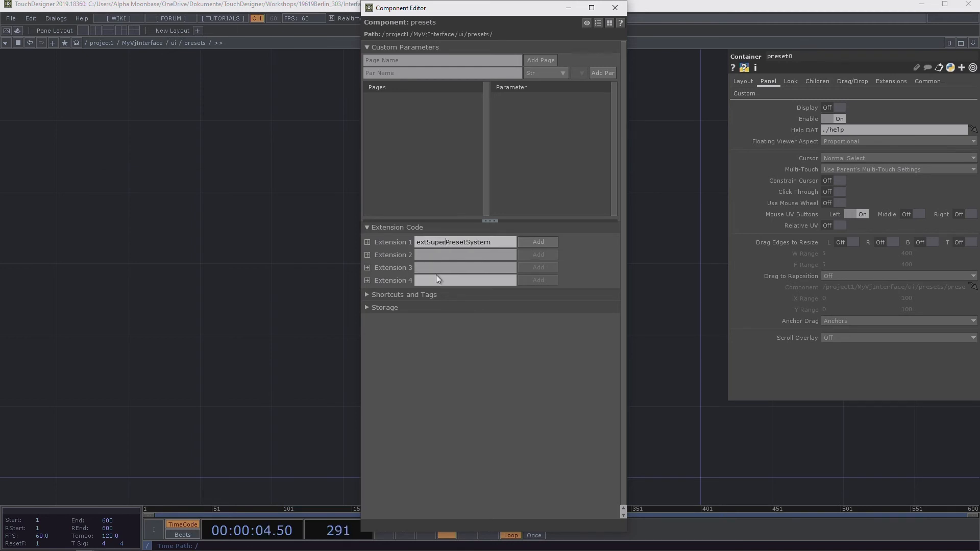
text(Awsome)
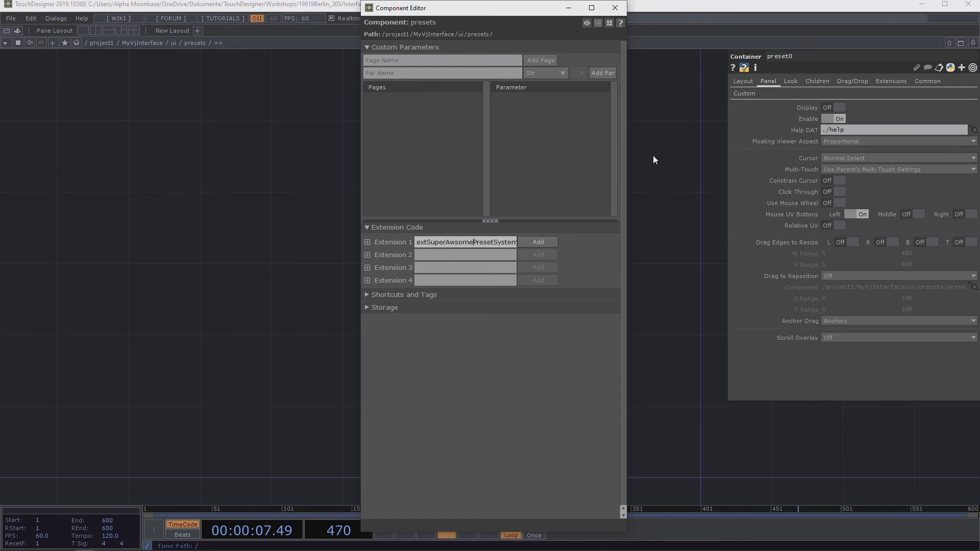
click(538, 242)
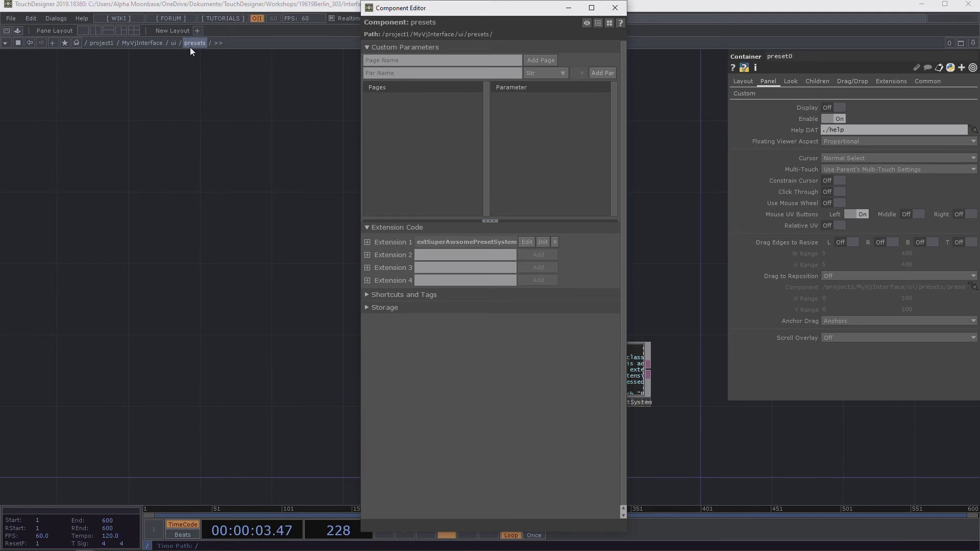
click(614, 7)
Step: Move the extSuperAwsomePresetSystem text DAT to the open network space left of the preset0 container
drag(606, 382, 336, 166)
scroll(341, 158, up, 5)
click(345, 154)
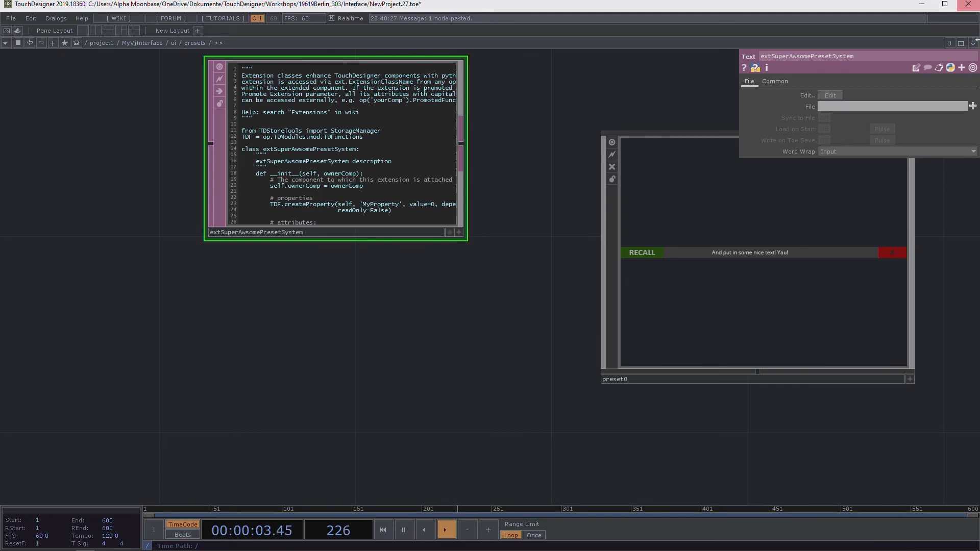
drag(310, 165, 303, 230)
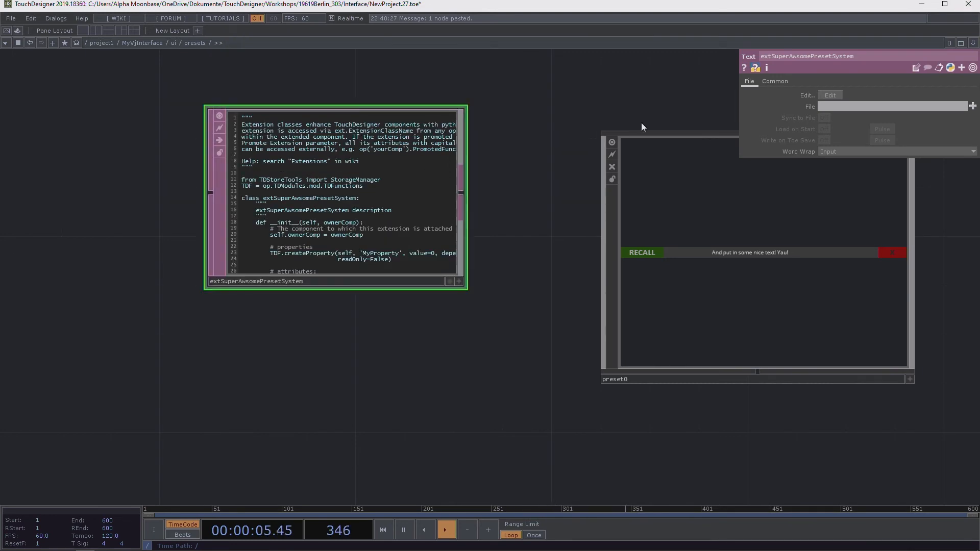
Step: Open the extSuperAwsomePresetSystem script for editing in Notepad++ and maximize the editor window
click(834, 94)
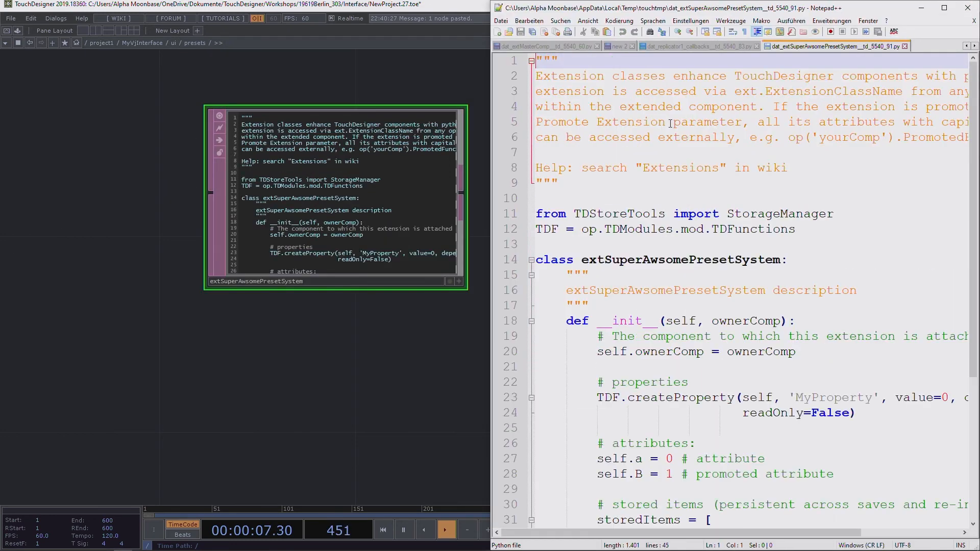
double_click(780, 7)
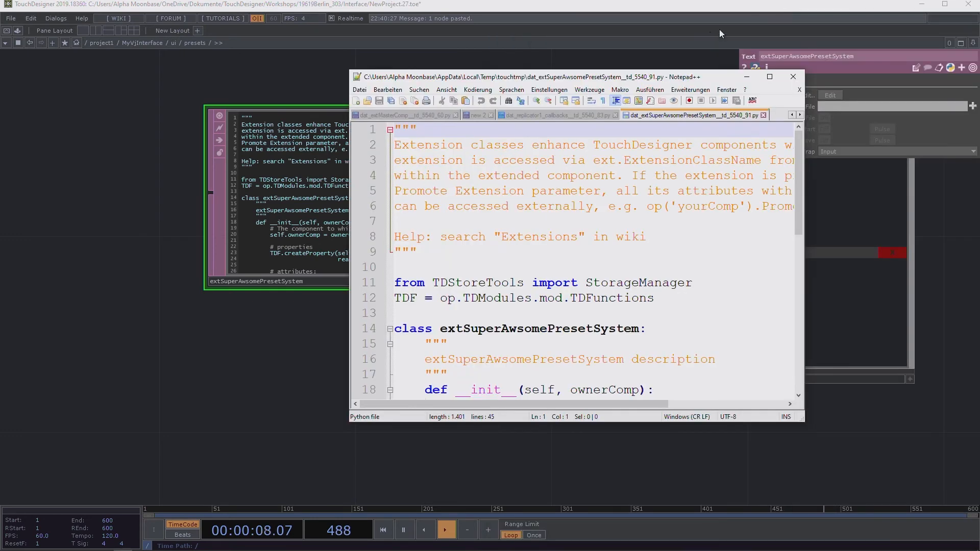
double_click(672, 76)
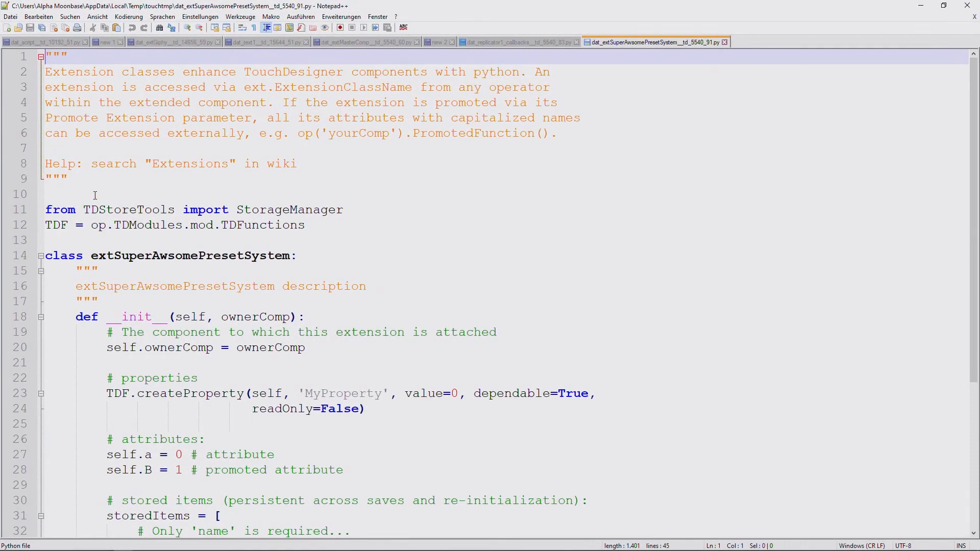
Step: Delete the header docstring, imports, sample properties, attributes, stored items and sample functions, keeping only the class with __init__, and save the script
scroll(175, 203, down, 1)
scroll(109, 187, up, 1)
drag(66, 245, 45, 55)
key(Delete)
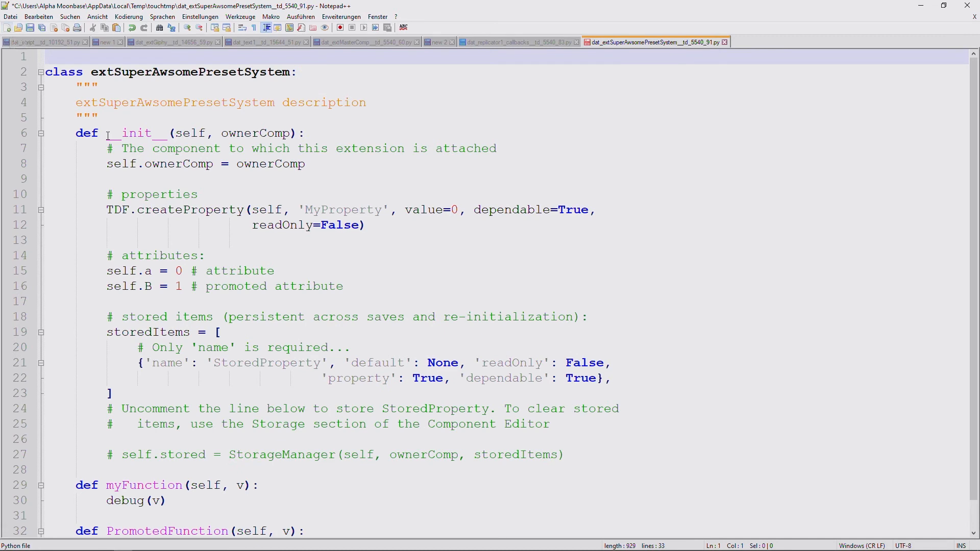
drag(90, 180, 692, 454)
key(Delete)
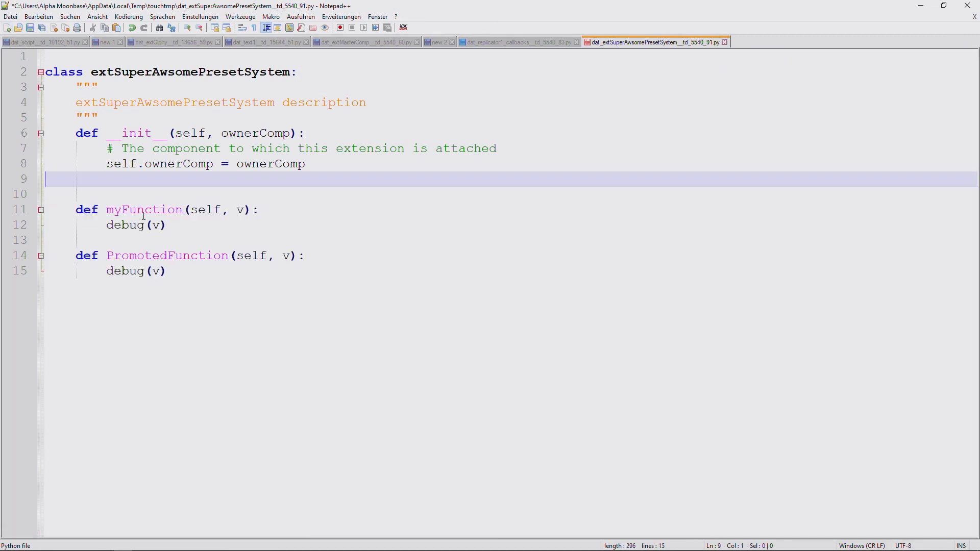
key(Down)
shift+click(173, 271)
key(Delete)
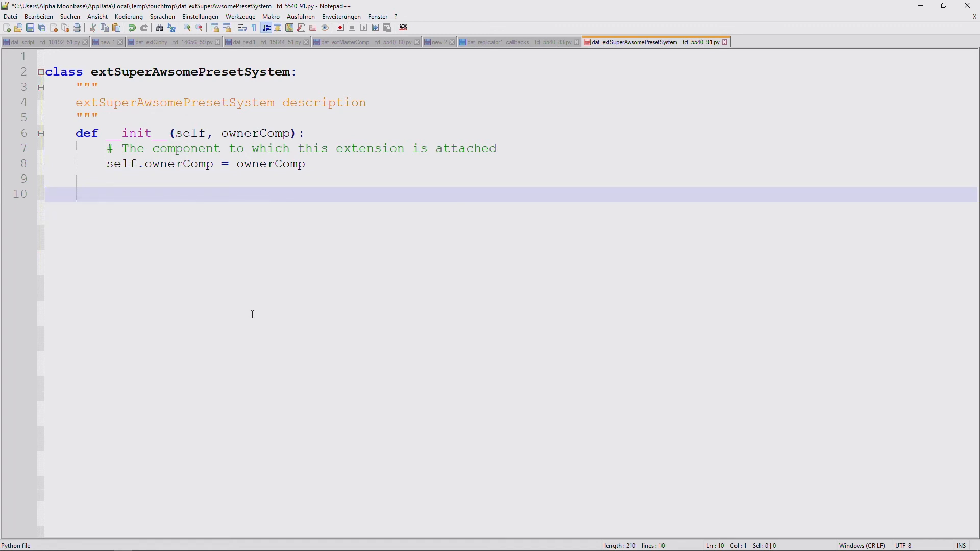
key(ctrl+s)
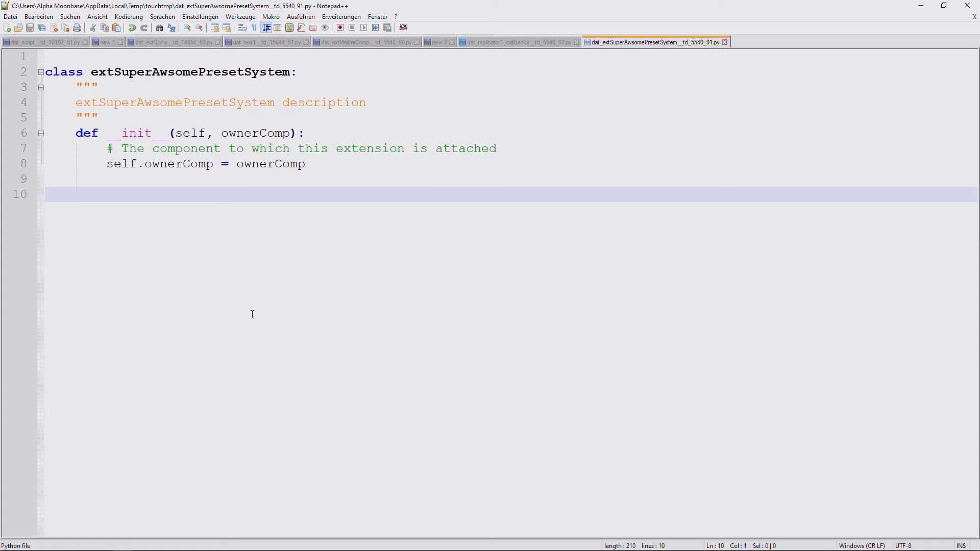
Step: Add a StorePreset(self) method containing only a return statement below __init__ in the class
key(Tab)
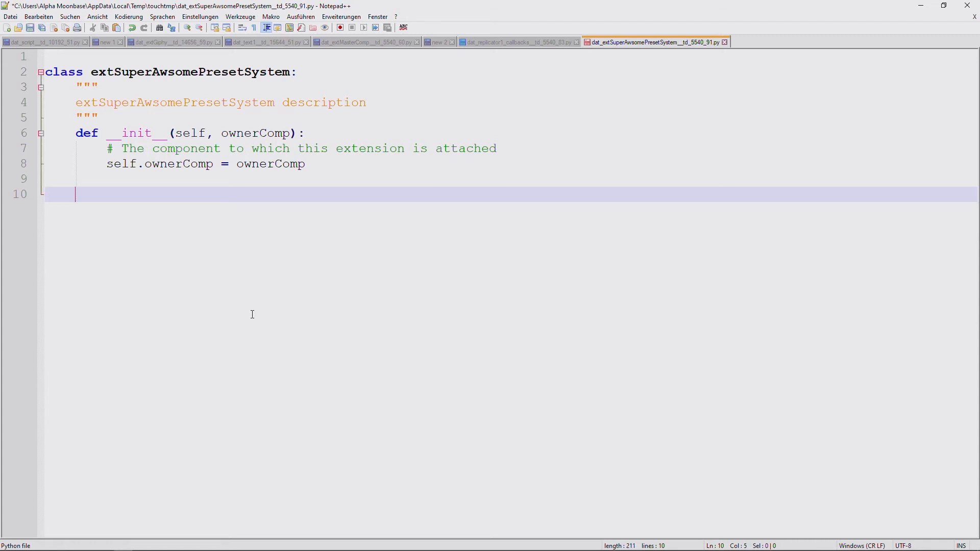
text(def StorePreset)
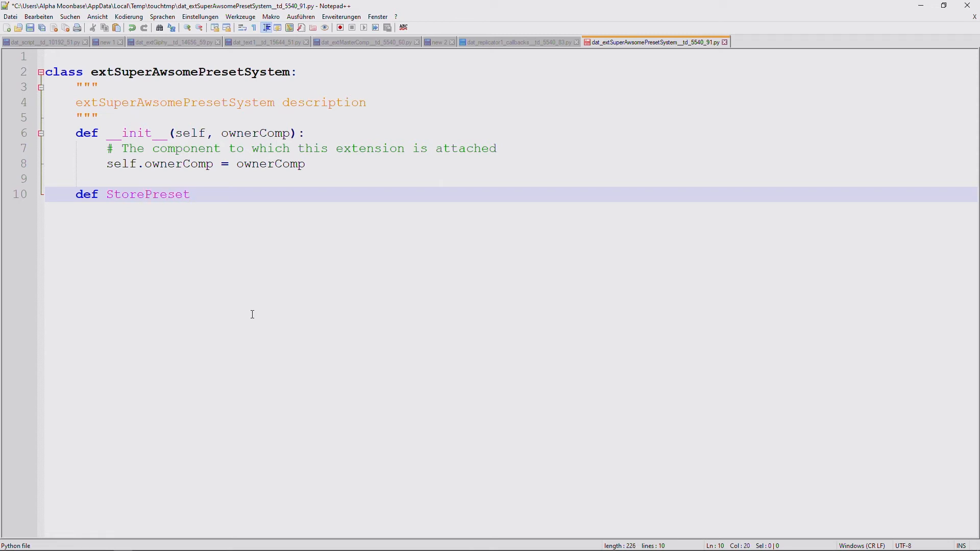
text((self):)
key(Return)
text(return)
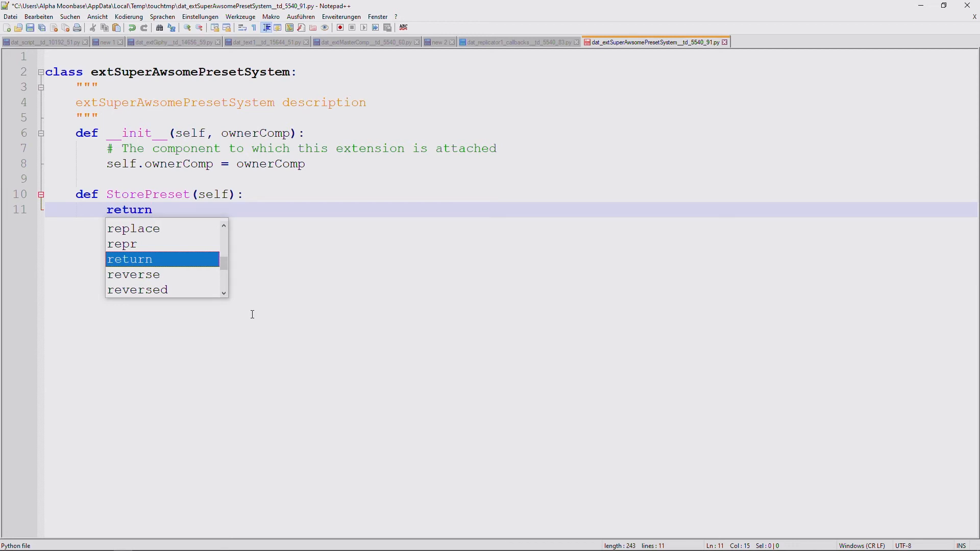
key(Return)
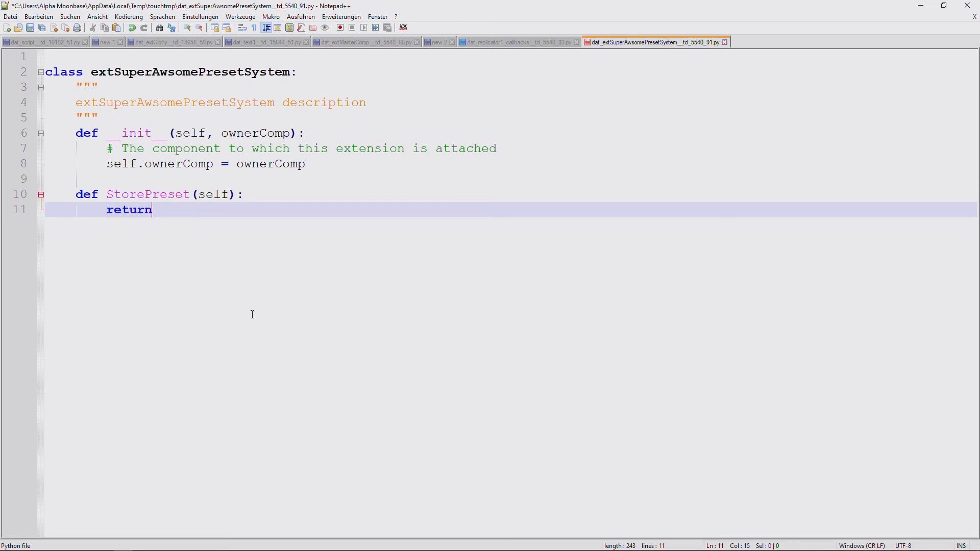
Step: Add a RecallPreset(self, id) method containing only a return statement below StorePreset
key(Return)
key(BackSpace)
key(Return)
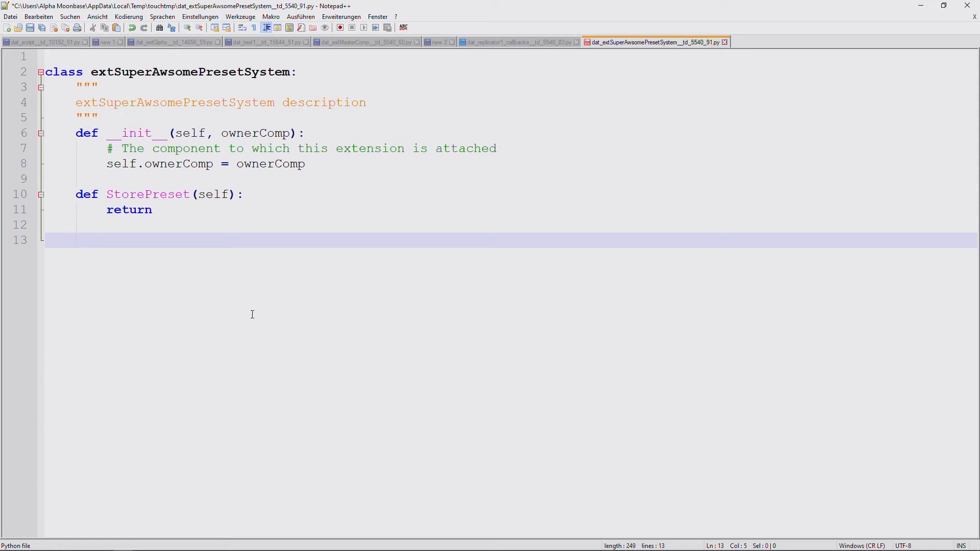
key(alt+Tab)
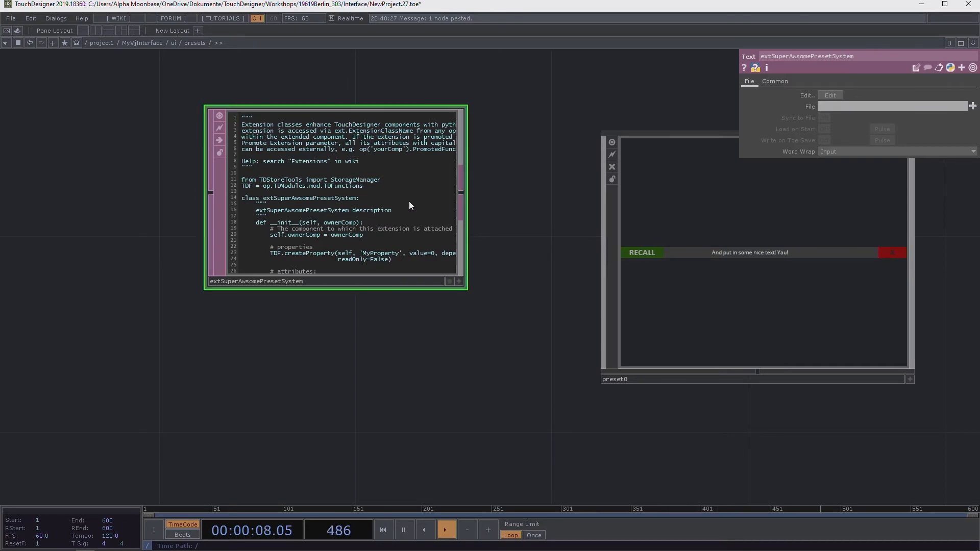
key(alt+Tab)
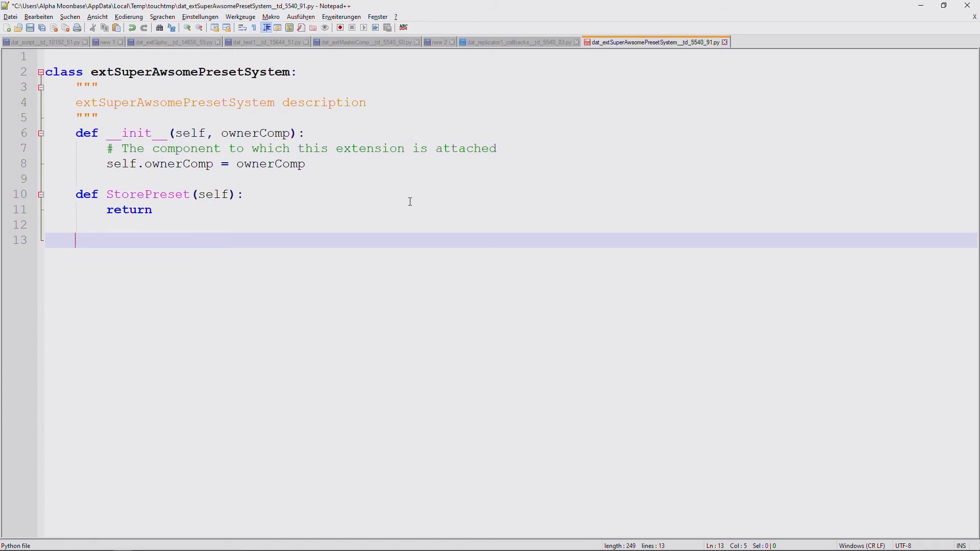
text(def RecallPreset(self)
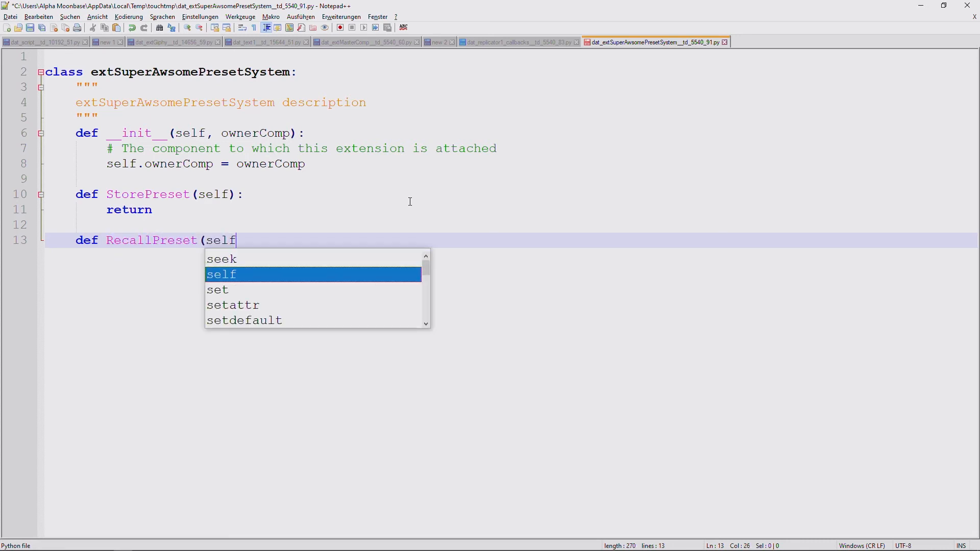
text(,)
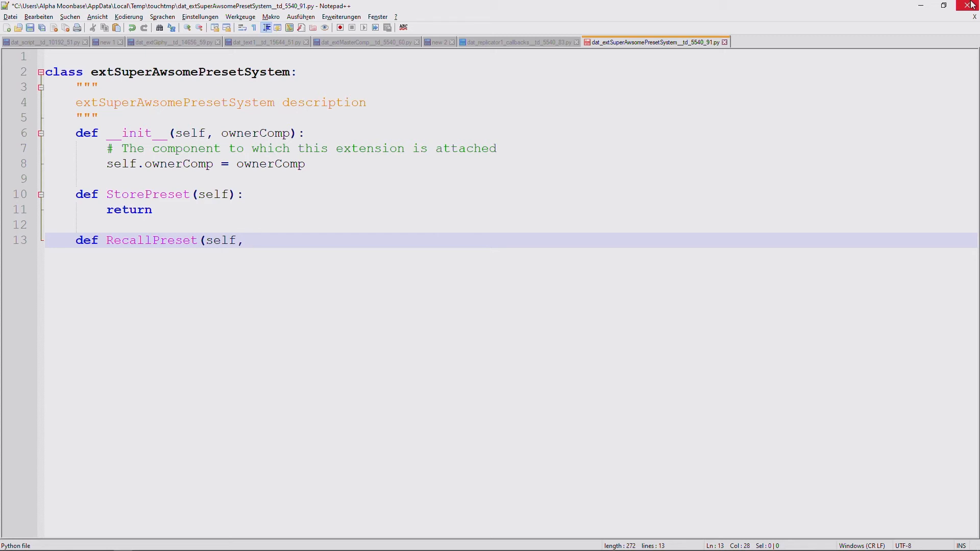
key(alt+Tab)
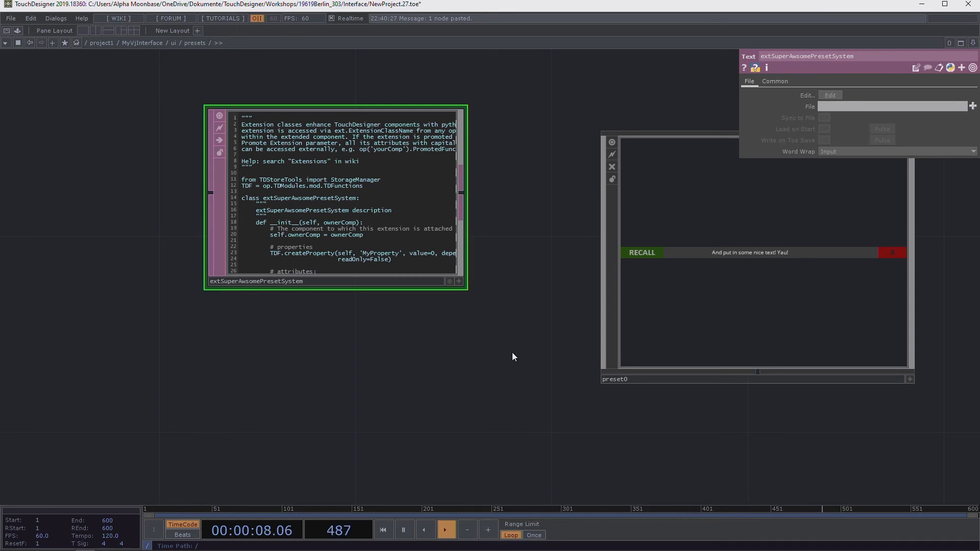
key(alt+Tab)
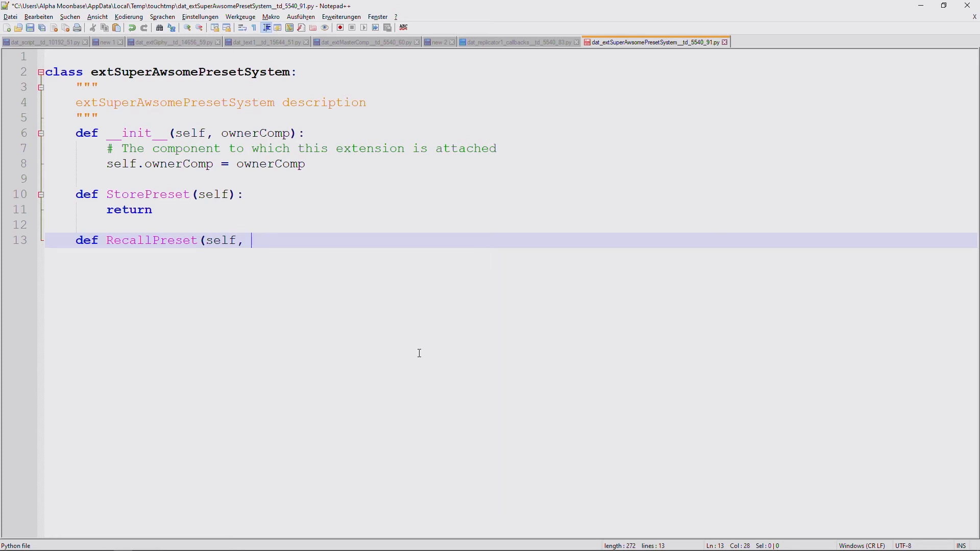
text(id):)
key(Return)
text(return)
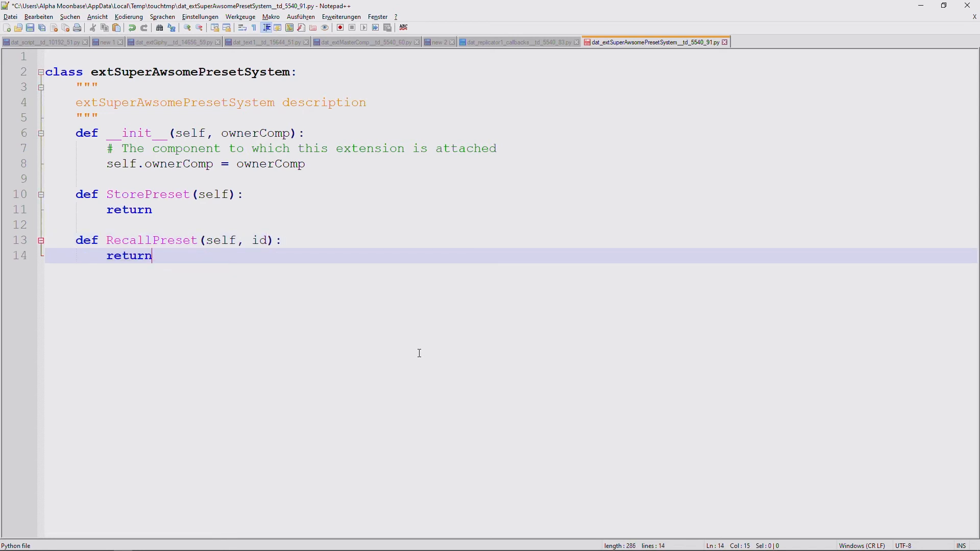
Step: Add a DeletePreset(self, preset) method containing only a return statement below RecallPreset
key(Return)
key(BackSpace)
key(Return)
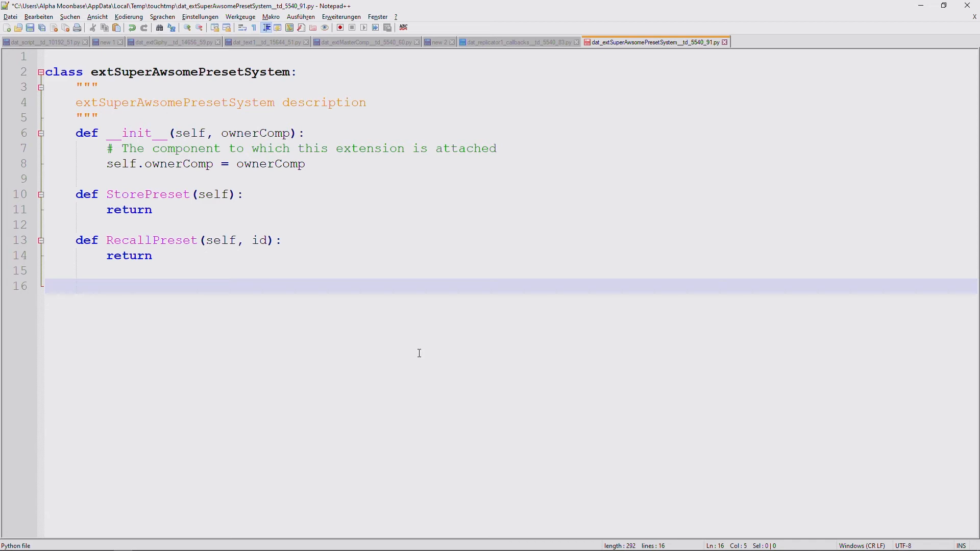
text(d)
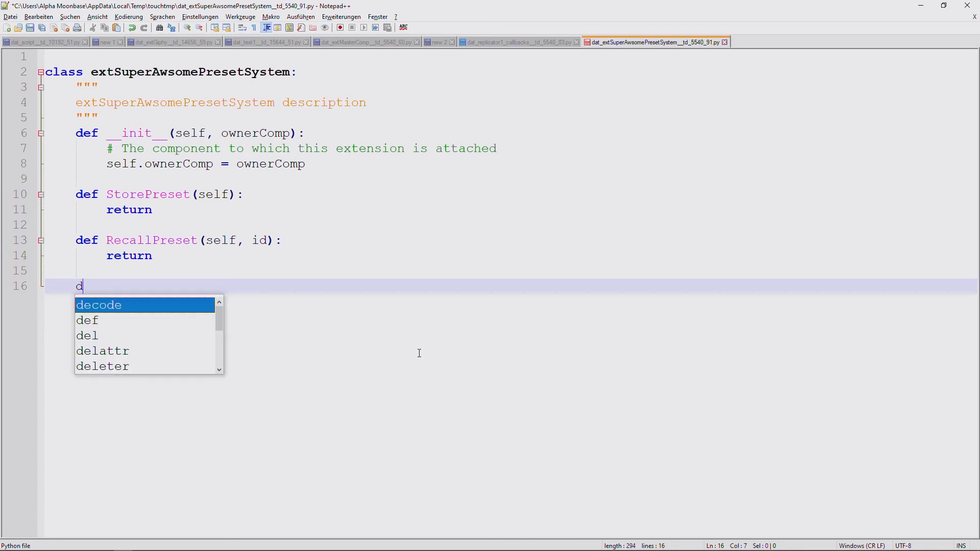
text(ef DeletePrese)
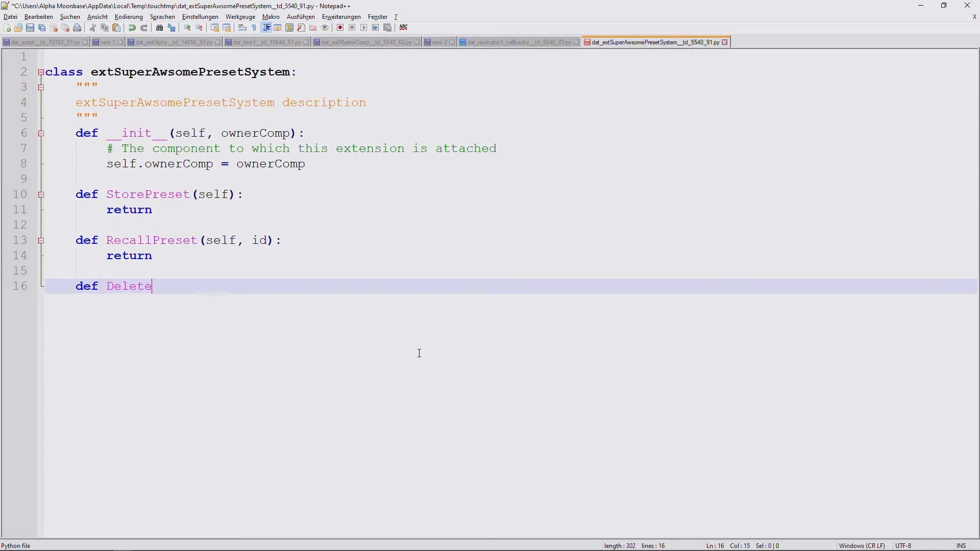
text((sel)
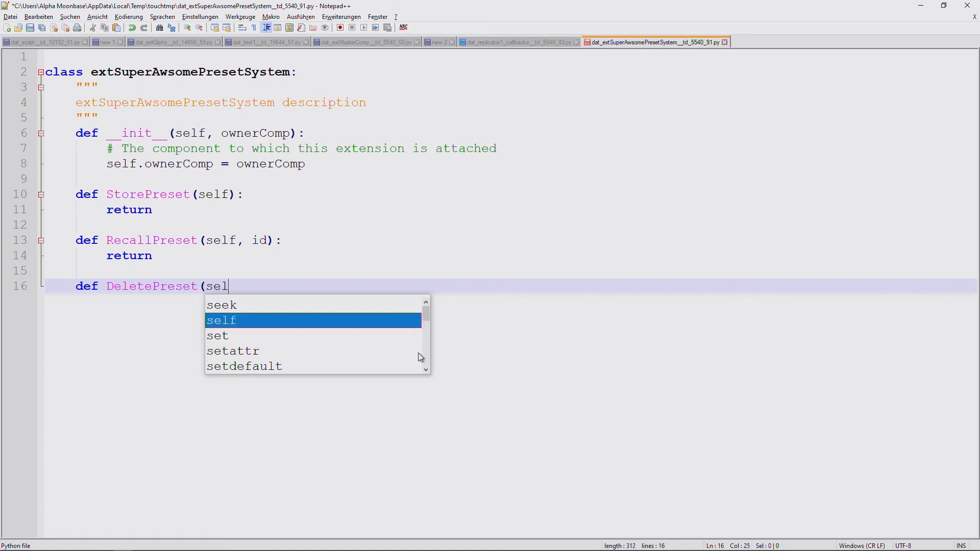
text(f, preset):)
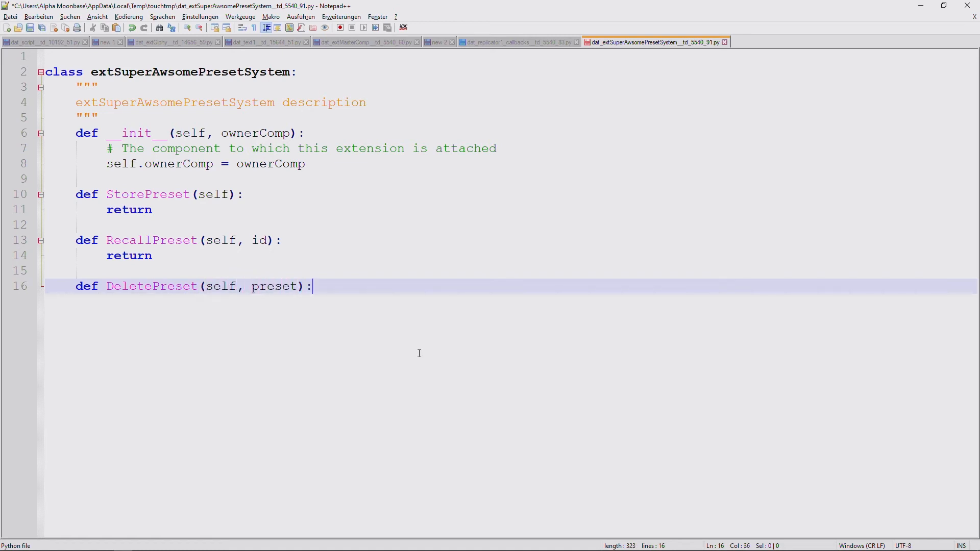
key(Return)
key(Tab)
text(return)
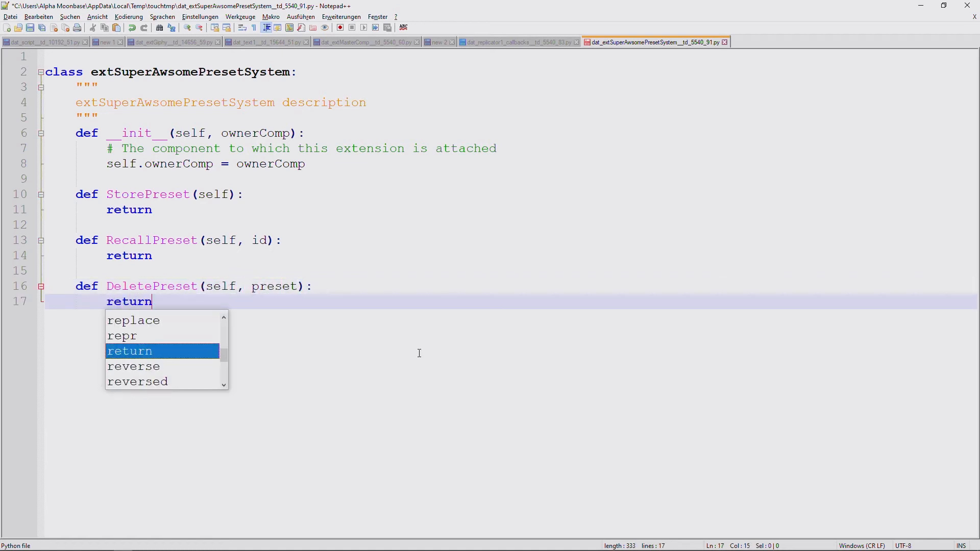
Step: Begin the body of StorePreset with self.ownerComp on a new line above its return statement
click(283, 195)
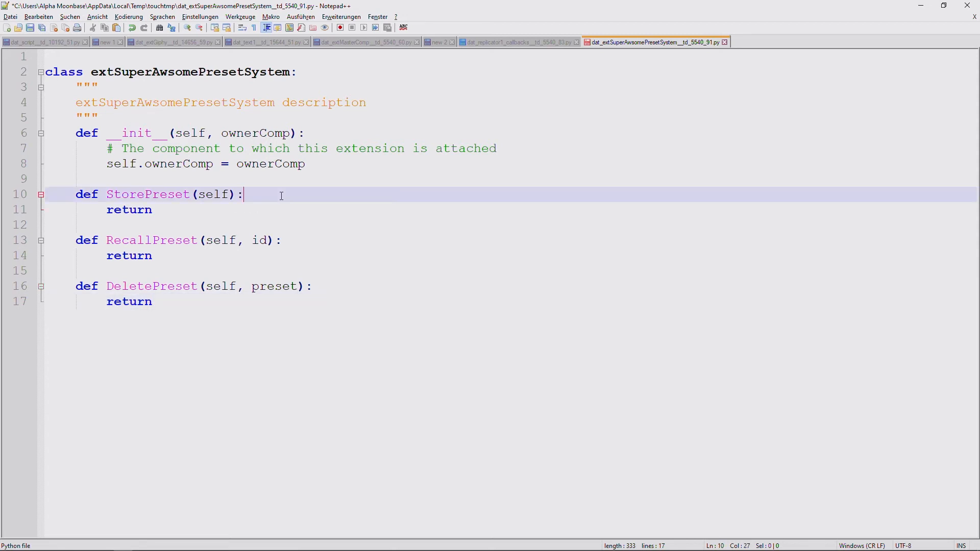
key(Return)
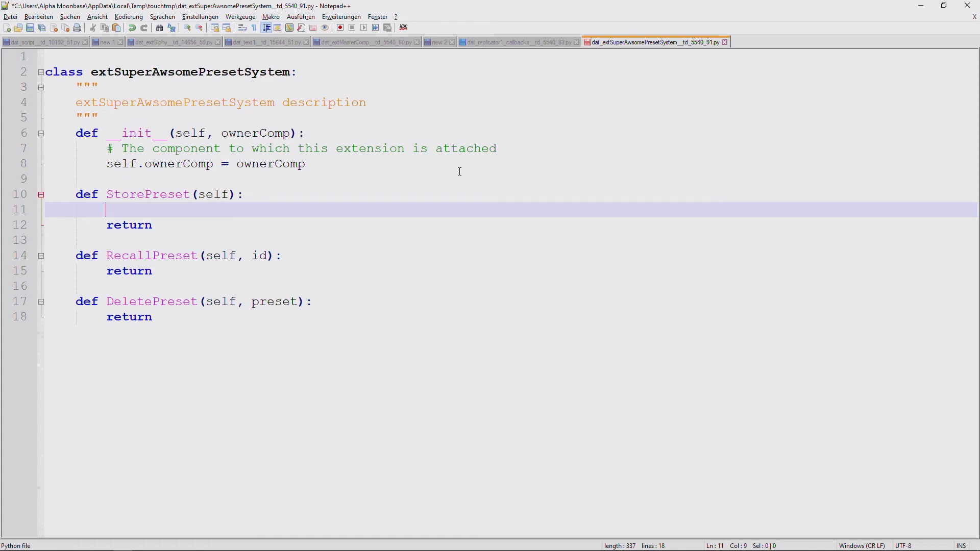
text(self.ownerComp)
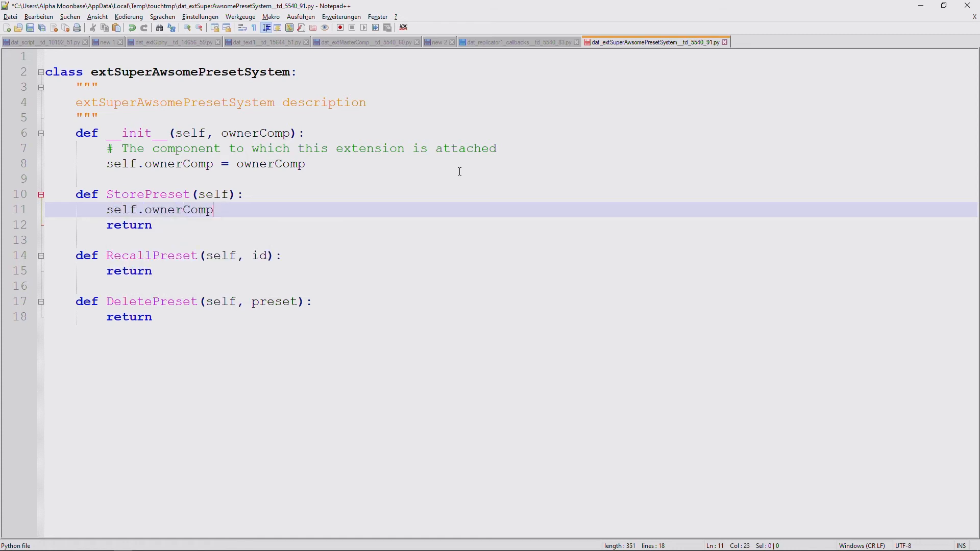
Step: Arrange the script editor side by side with TouchDesigner and bring the preset0 component into view in the network
key(super+Right)
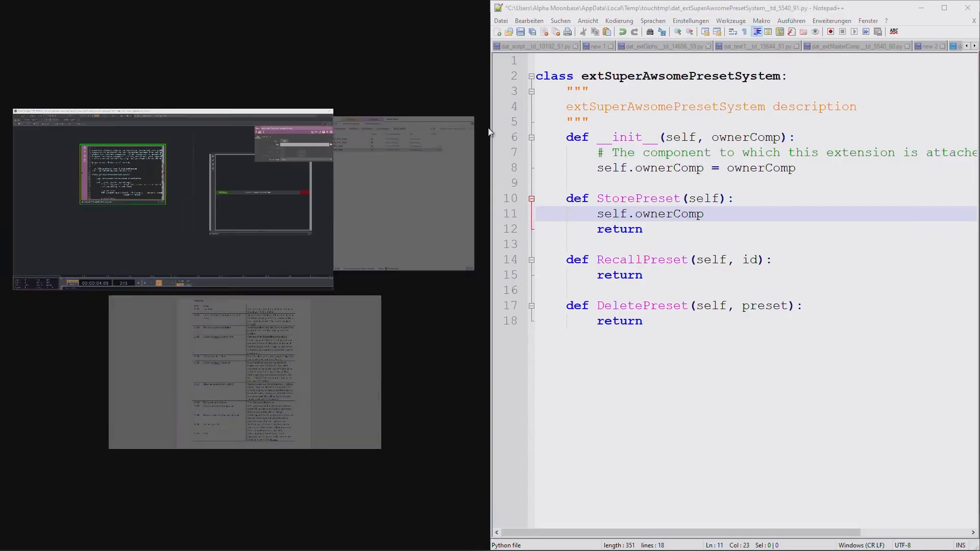
click(118, 162)
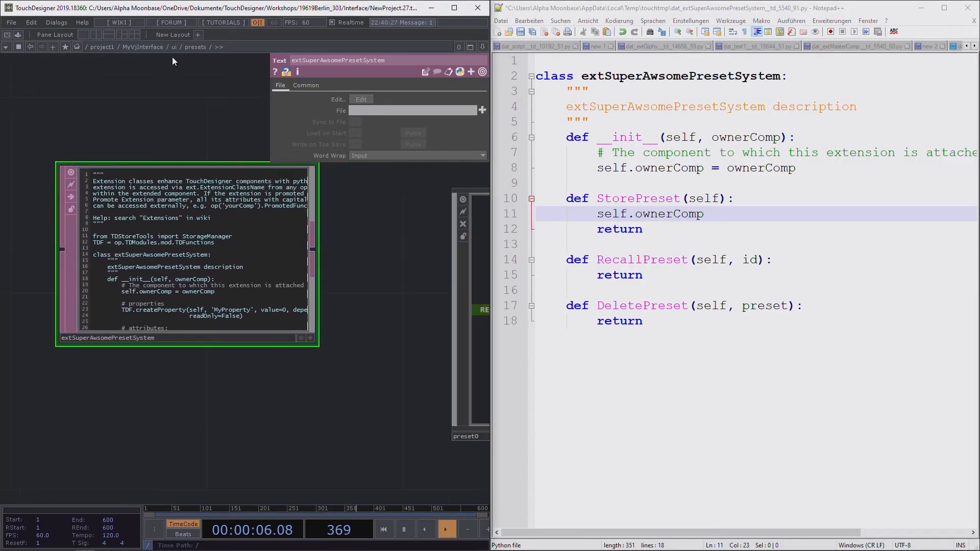
drag(307, 200, 265, 235)
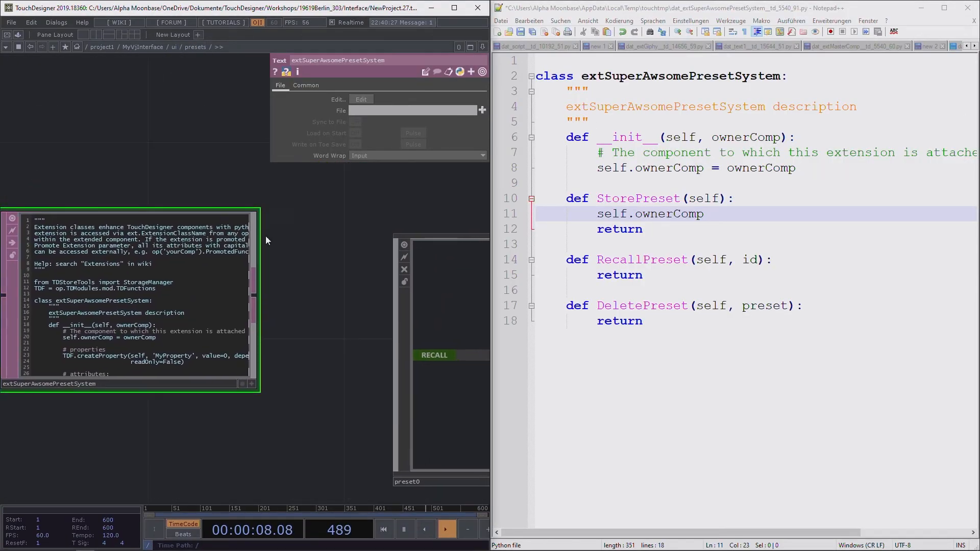
scroll(298, 252, down, 3)
drag(323, 215, 228, 199)
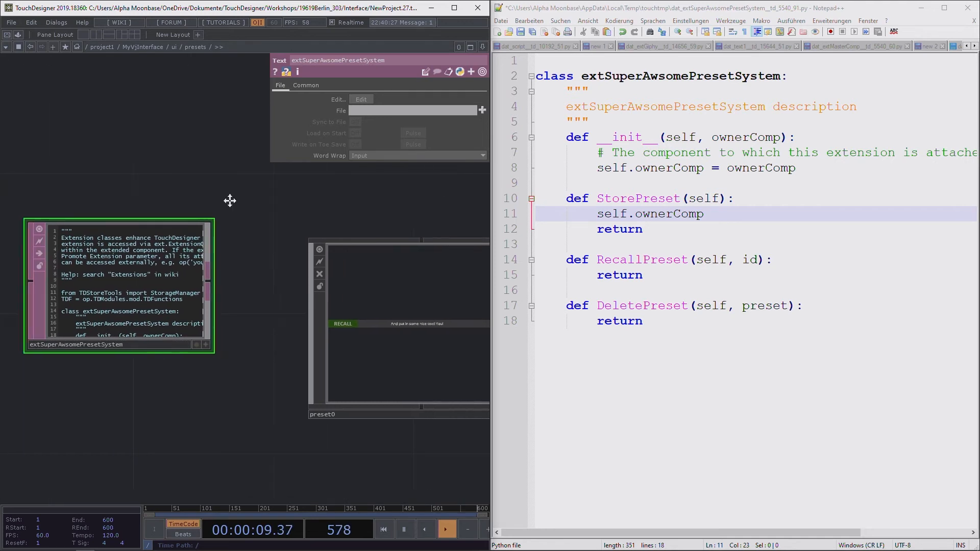
Step: Extend self.ownerComp in StorePreset with an opening .copy( call
click(732, 211)
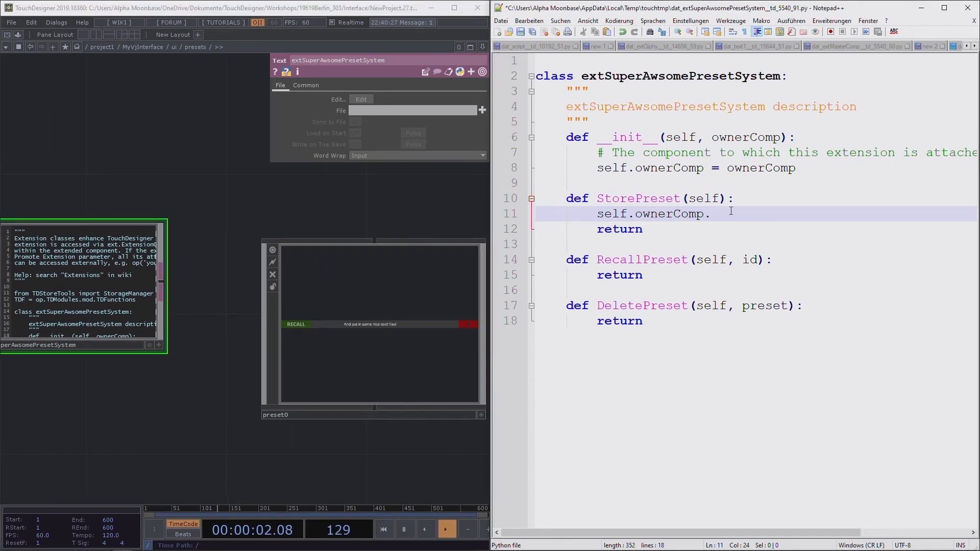
text(copy()
text(op('pr)
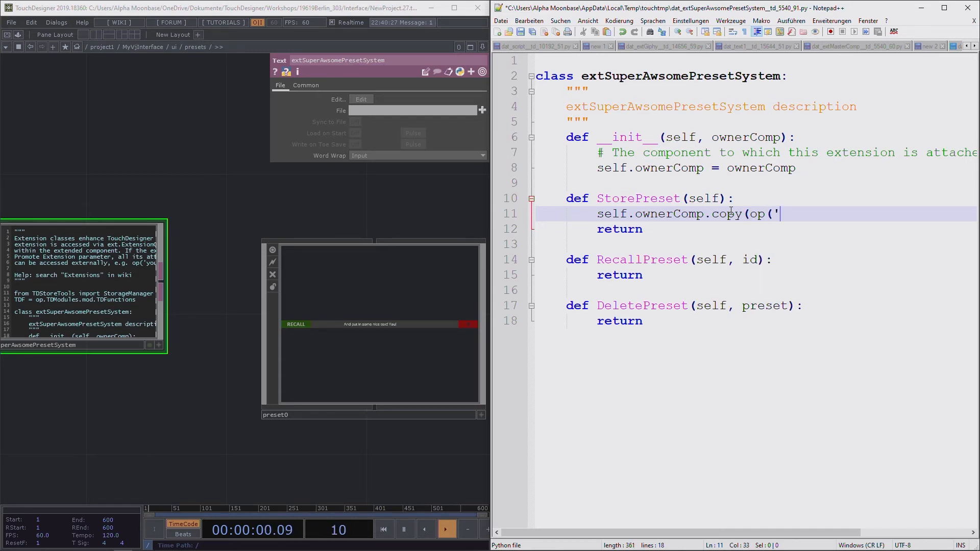
text(eset)
key(BackSpace)
key(BackSpace)
key(BackSpace)
key(BackSpace)
key(BackSpace)
key(BackSpace)
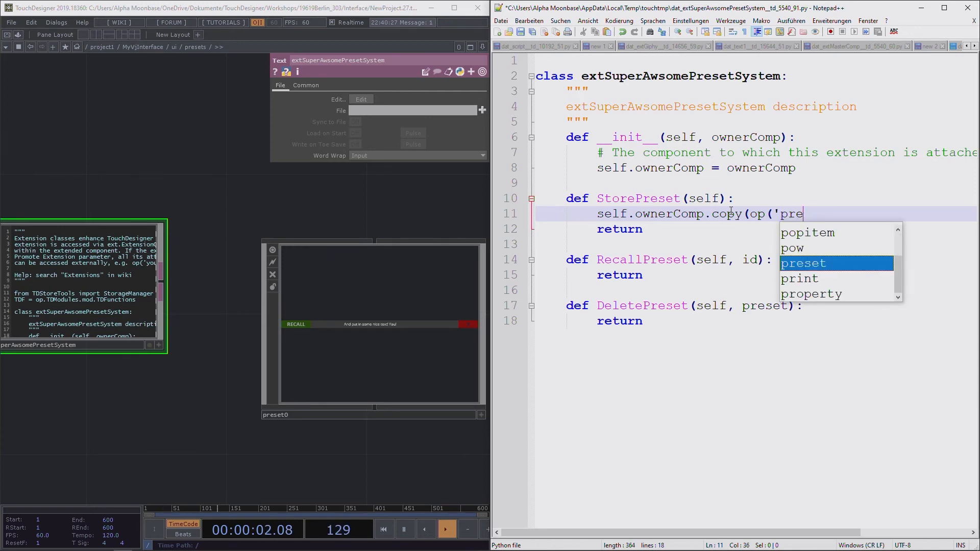
key(BackSpace)
key(BackSpace)
key(BackSpace)
key(BackSpace)
Step: Enter self.ownerComp.op('preset0') as the argument of the copy call in StorePreset
text(self.own)
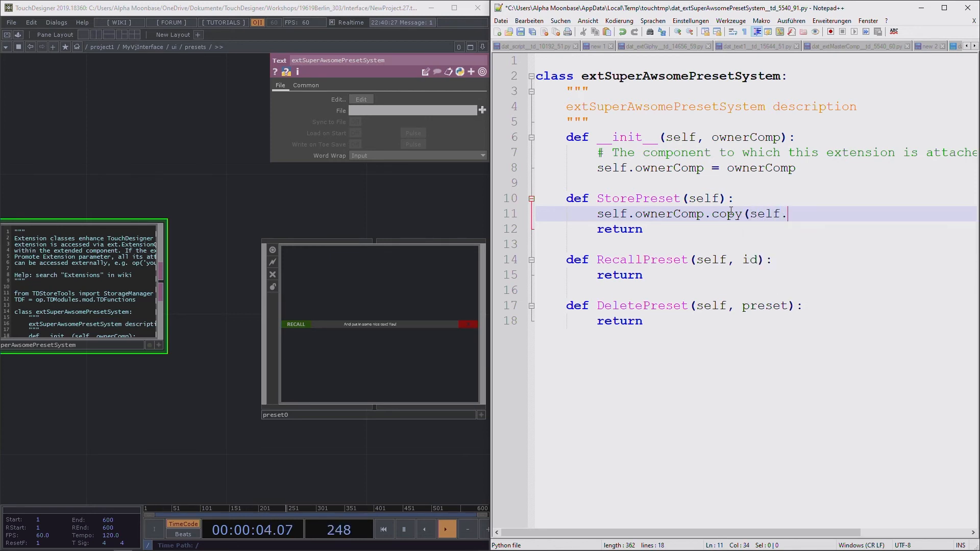
key(Return)
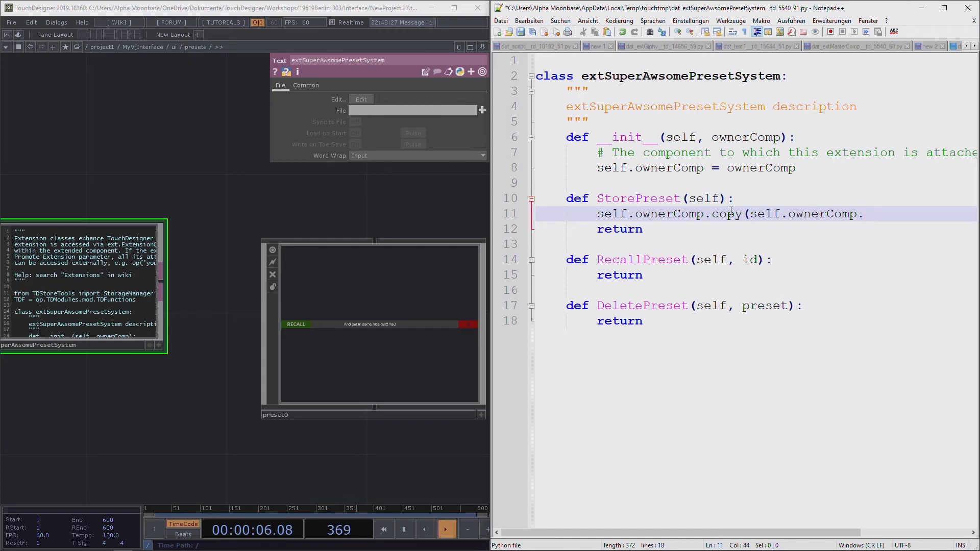
text(.op('preset)
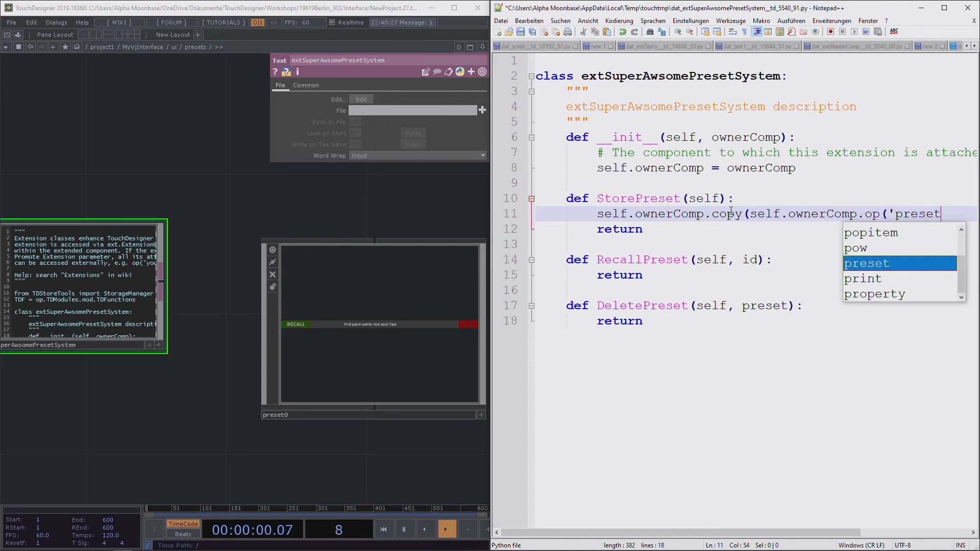
text(0'))
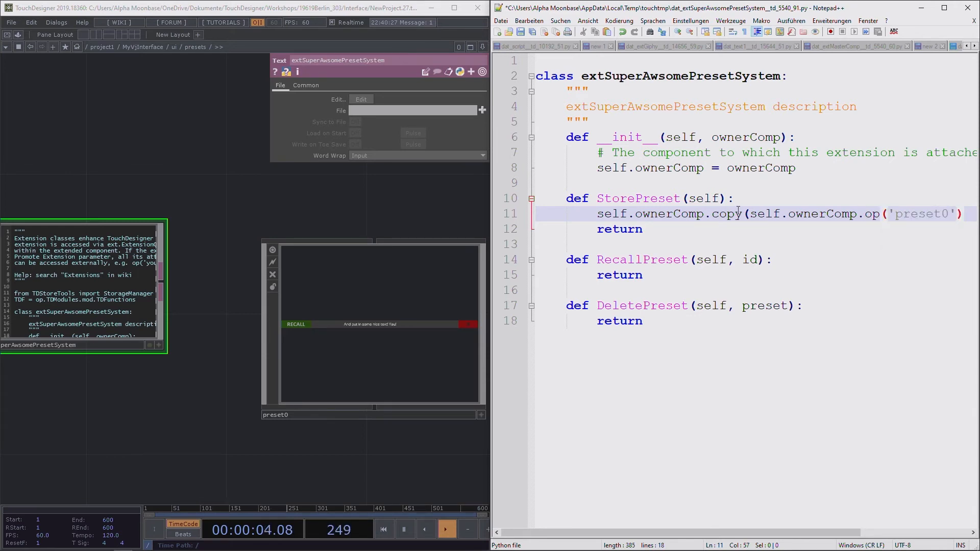
Step: Move the self.ownerComp.op('preset0') expression out of the copy call into __init__, assigning it to self.presetTemplate
shift+click(749, 214)
key(ctrl+x)
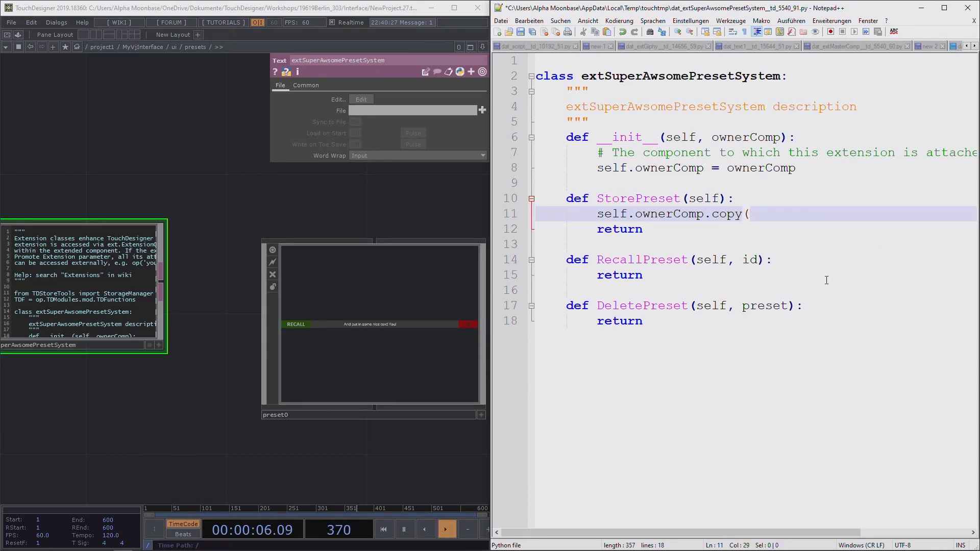
click(617, 182)
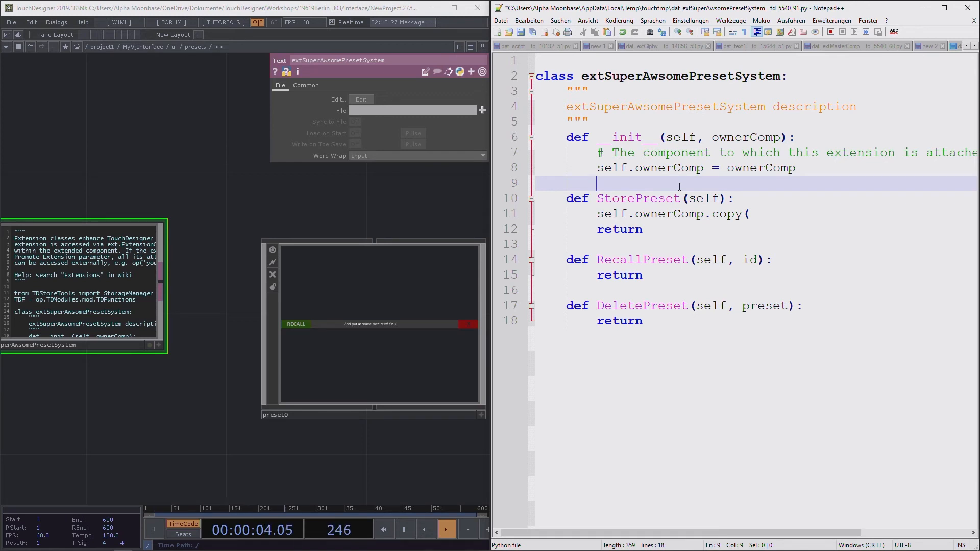
text(self.)
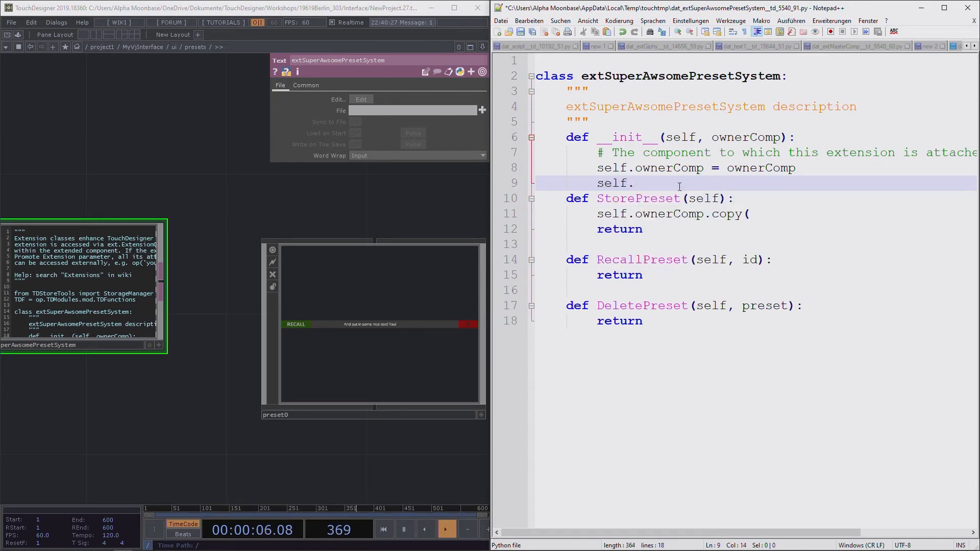
text(presetTemplate =)
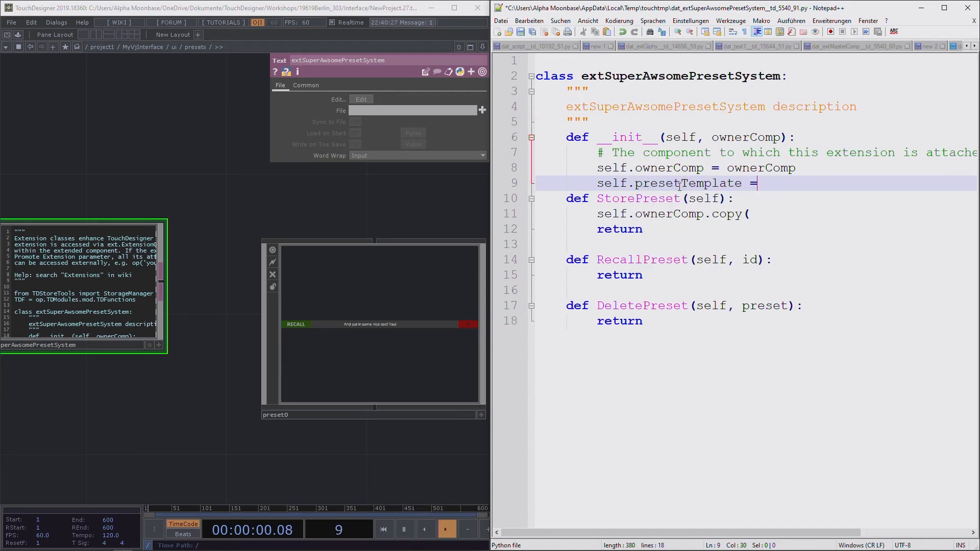
key(ctrl+v)
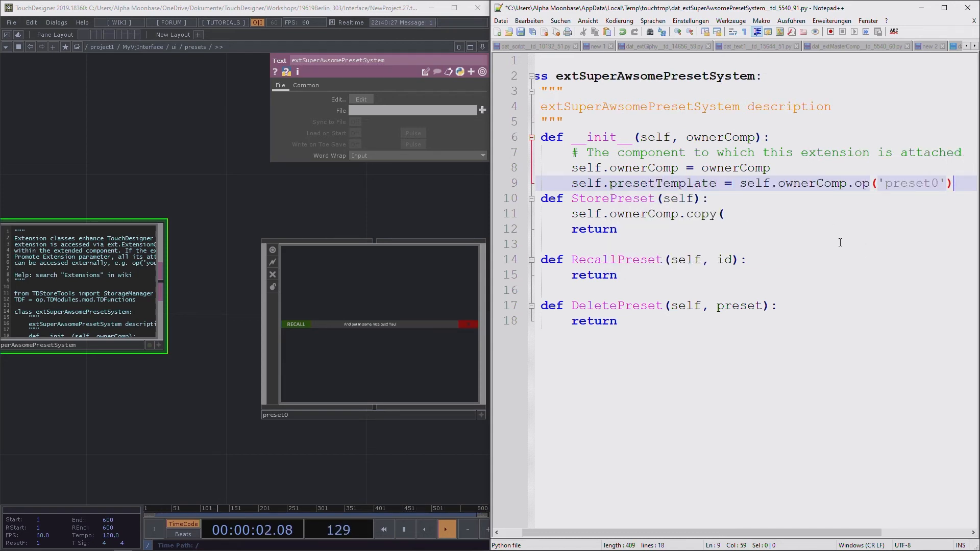
Step: Complete the StorePreset call as self.ownerComp.copy(self.presetTemplate), without inner spaces, and add an empty line below it
click(748, 215)
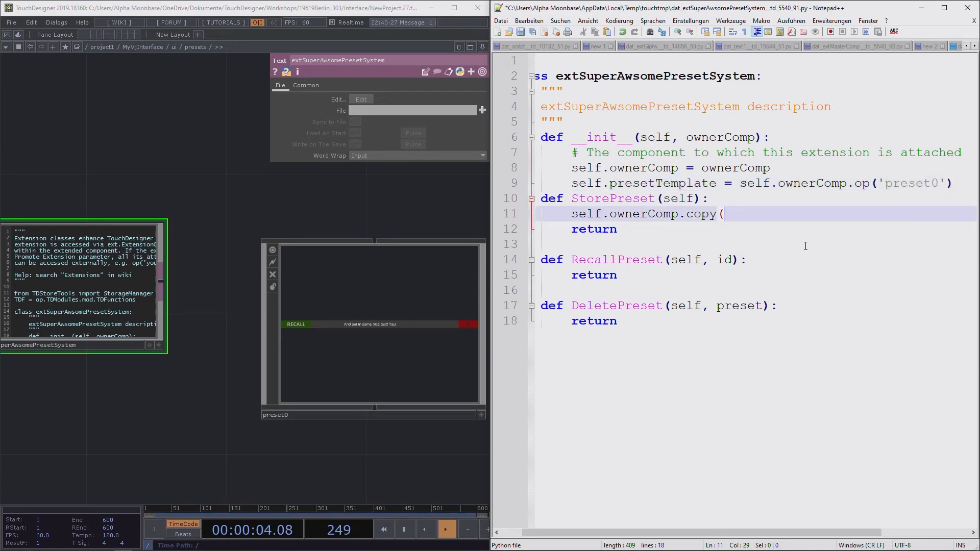
text(sel)
text(f.preset)
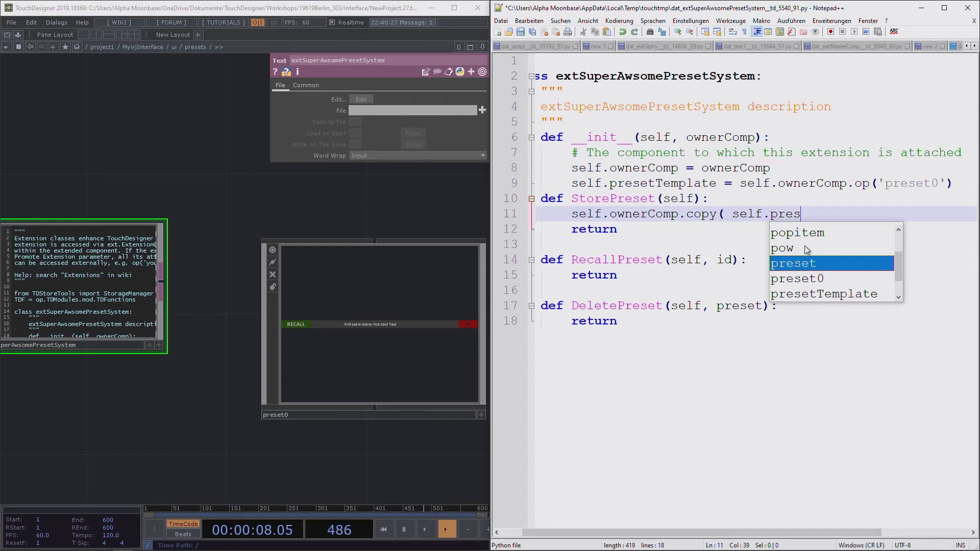
key(Down)
key(Down)
key(Return)
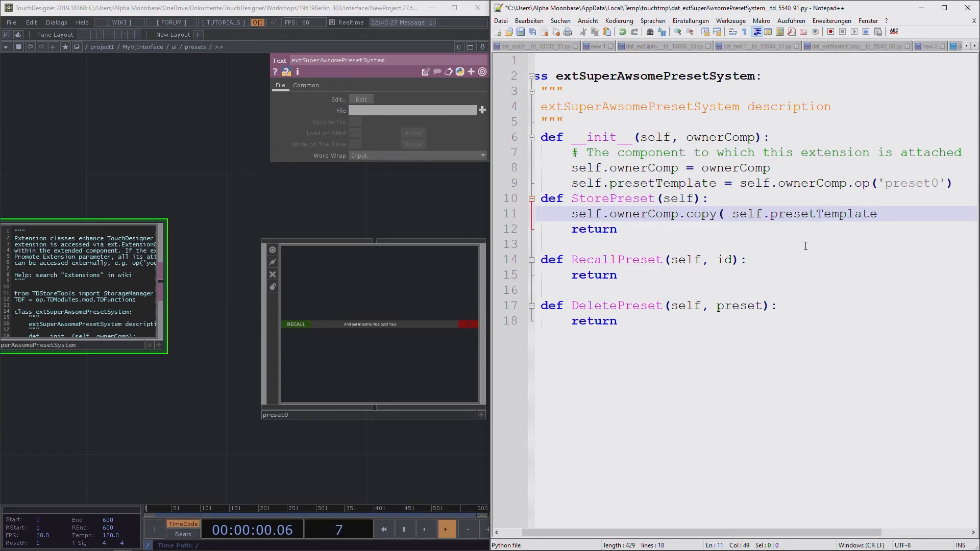
text())
key(Return)
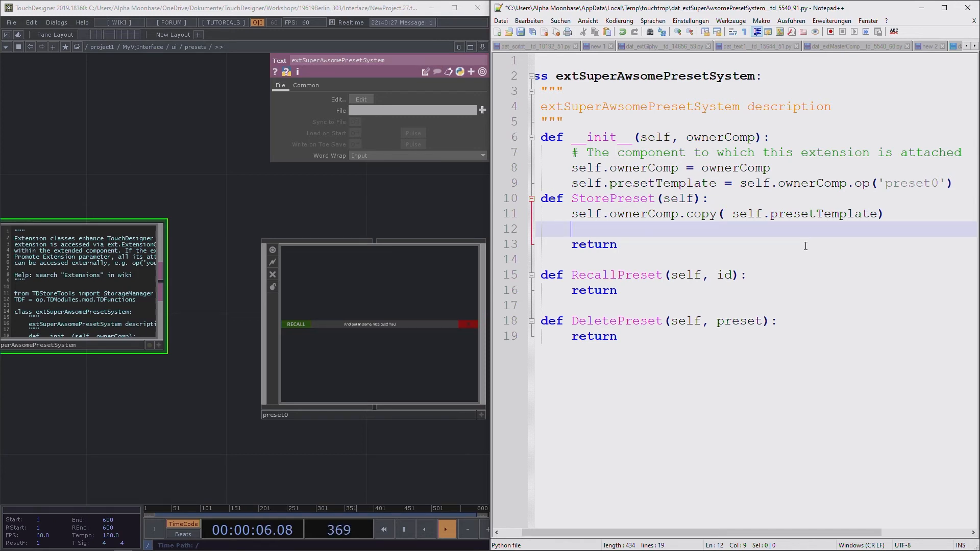
click(734, 214)
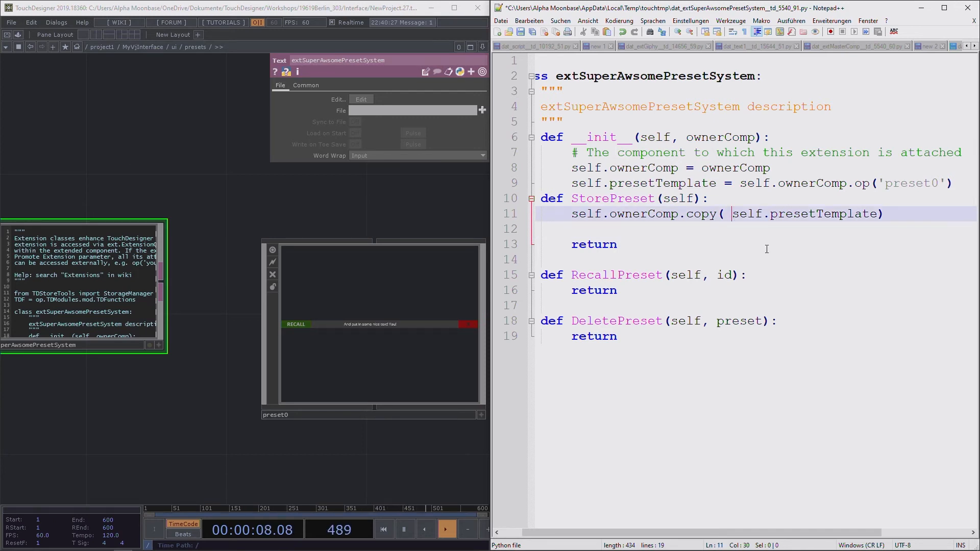
key(BackSpace)
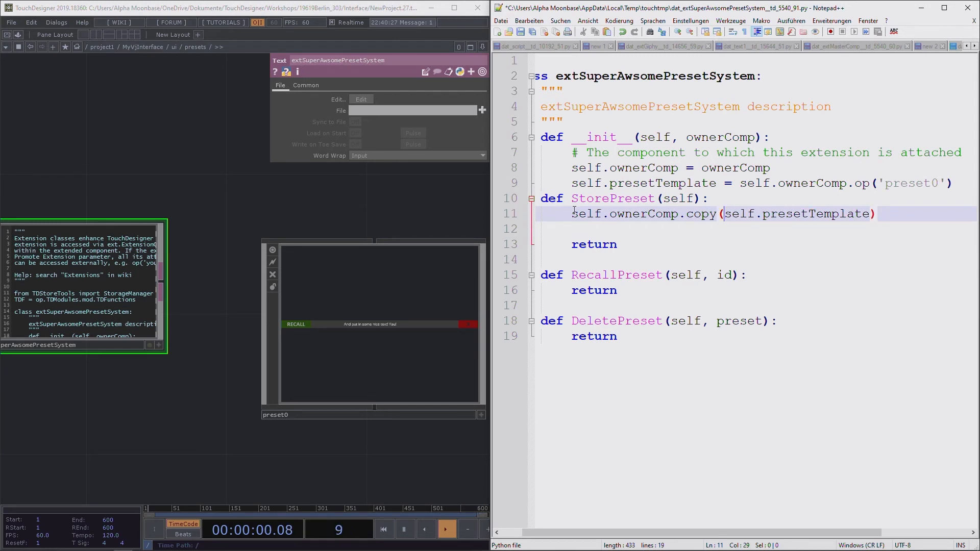
Step: Assign the copy call's result to a newPreset variable and place the cursor on the empty line below
key(Home)
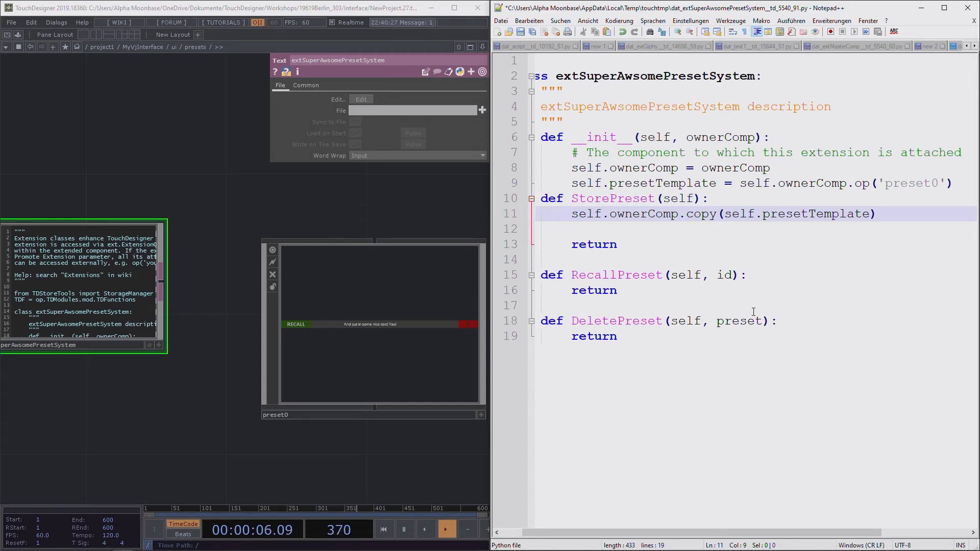
text(newPreset )
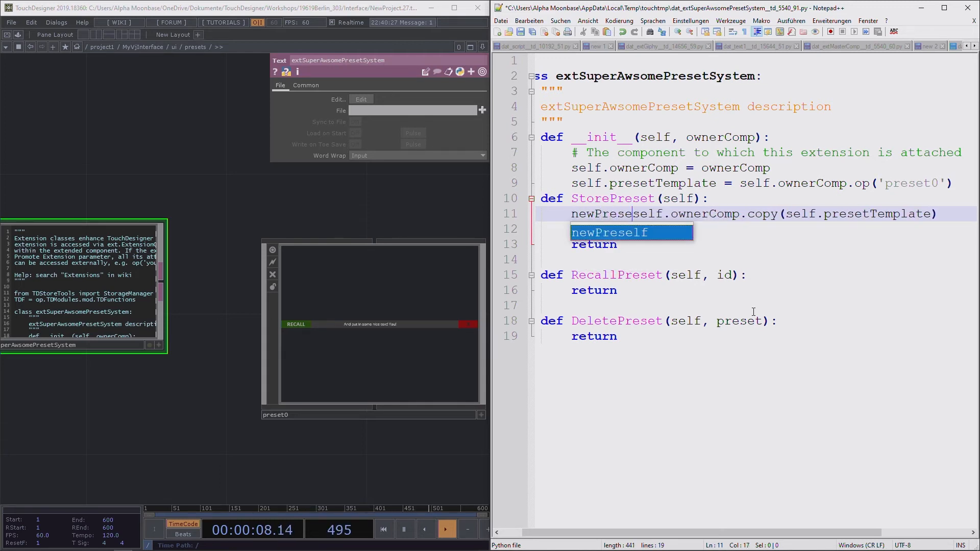
text(=)
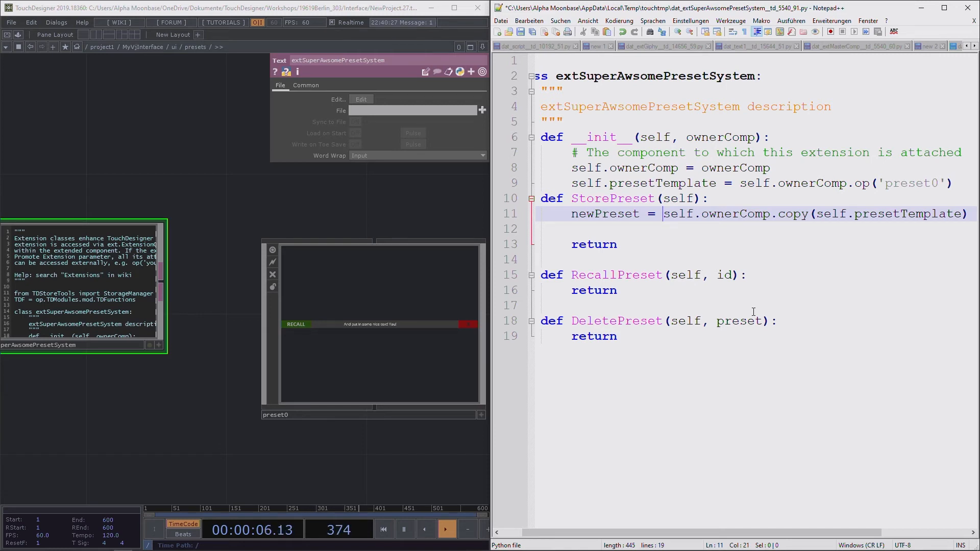
click(625, 232)
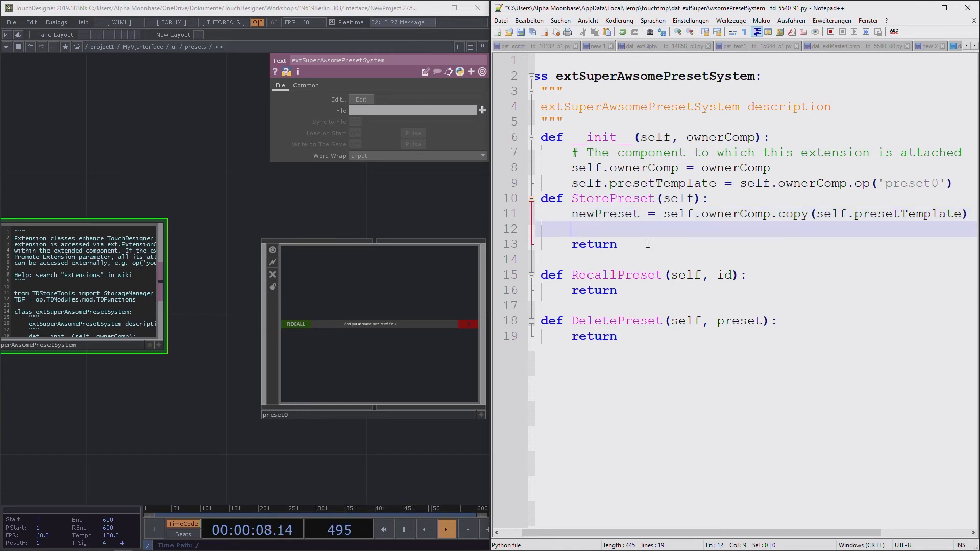
Step: Add newPreset.par.display = True below the copy line in StorePreset, followed by an empty line
drag(336, 221, 142, 240)
scroll(148, 238, down, 3)
scroll(149, 305, up, 3)
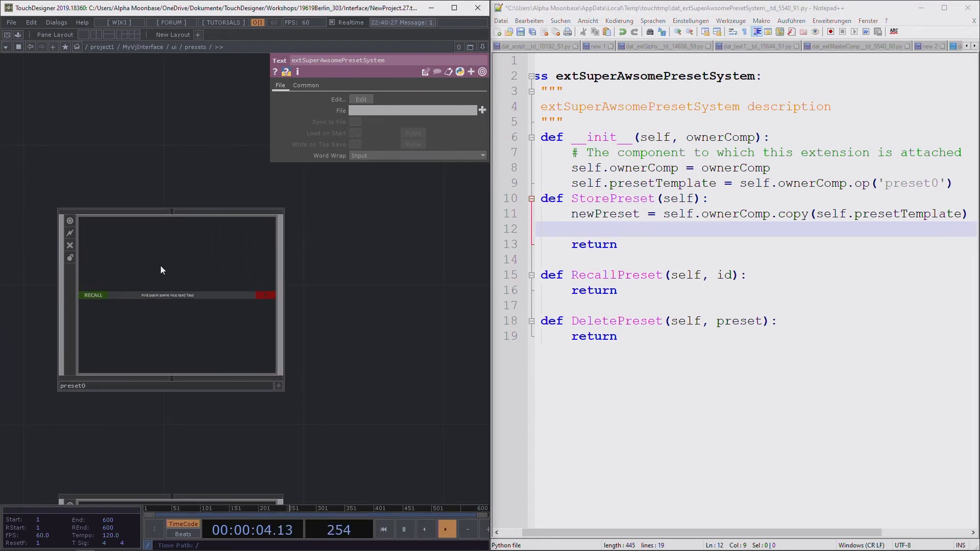
click(577, 229)
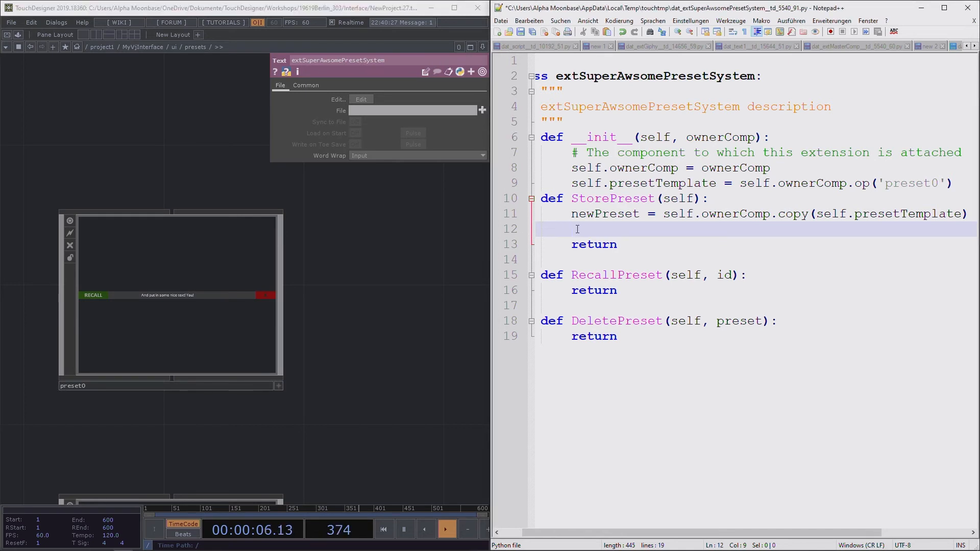
text(newPreset.)
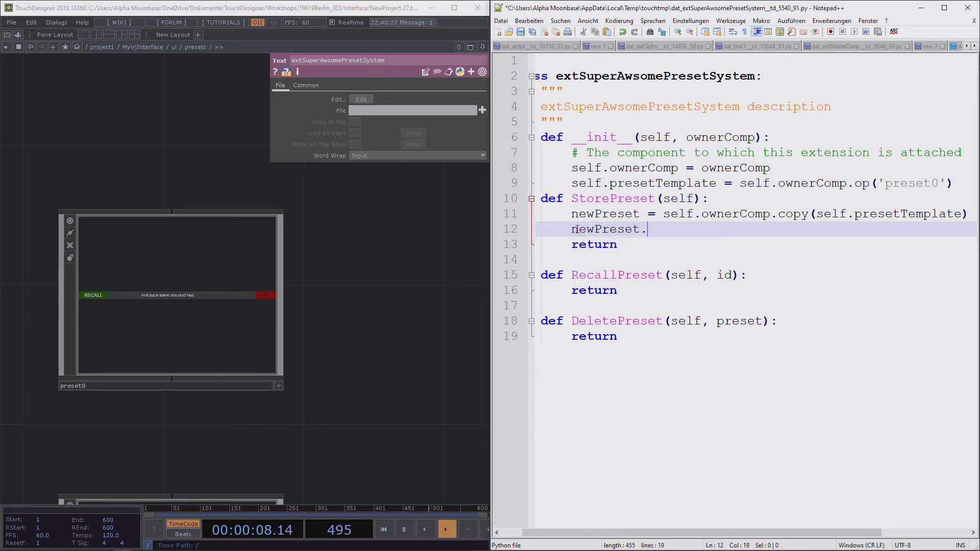
text(par.display)
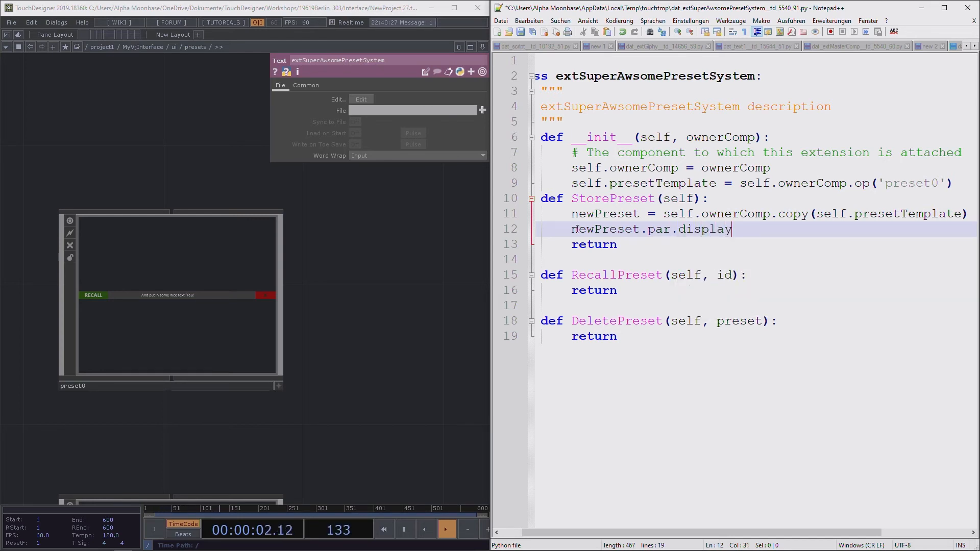
text( = True)
key(Return)
key(Return)
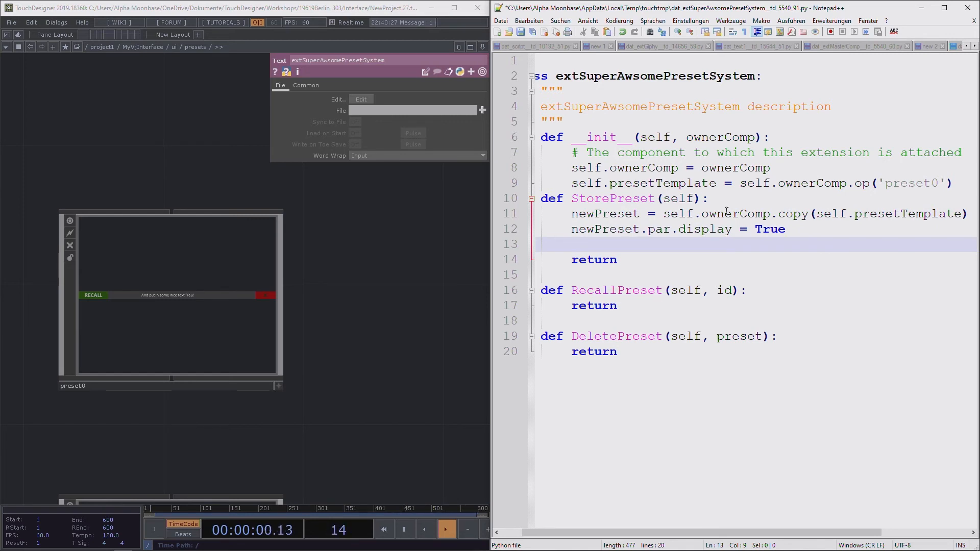
Step: Insert a blank line between __init__ and StorePreset, then return the cursor to the empty line above StorePreset's return
click(959, 184)
key(Return)
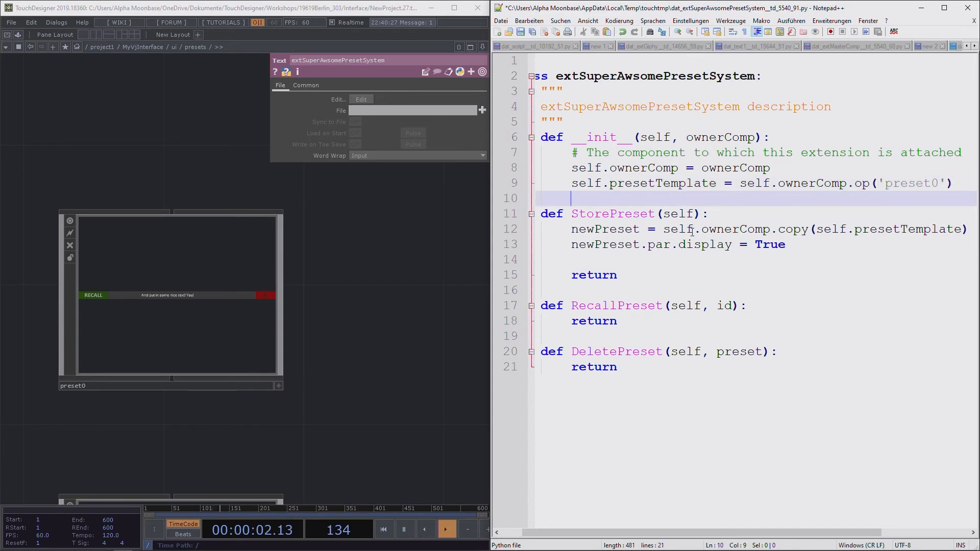
click(623, 257)
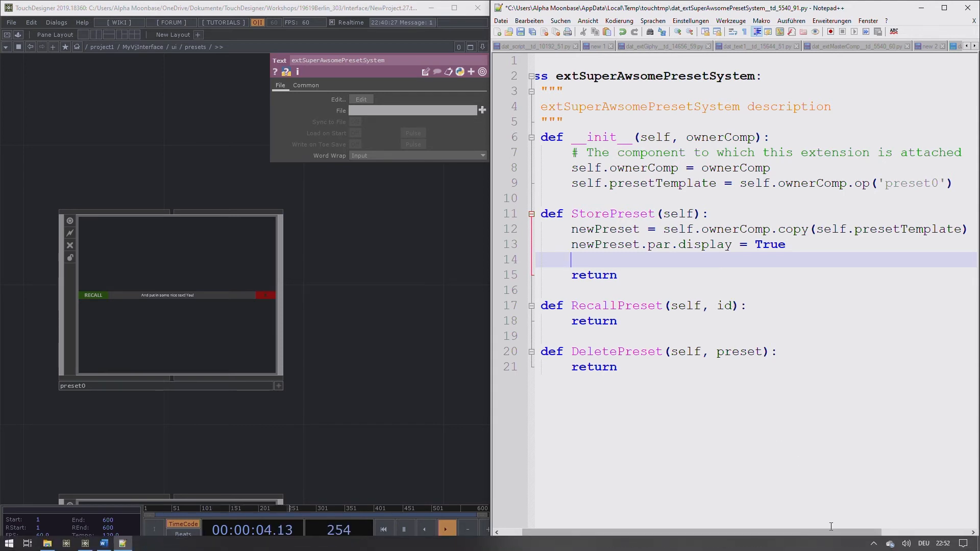
Step: Add import uuid at the start of the script, with an empty line separating it from the class definition
scroll(678, 459, left, 1)
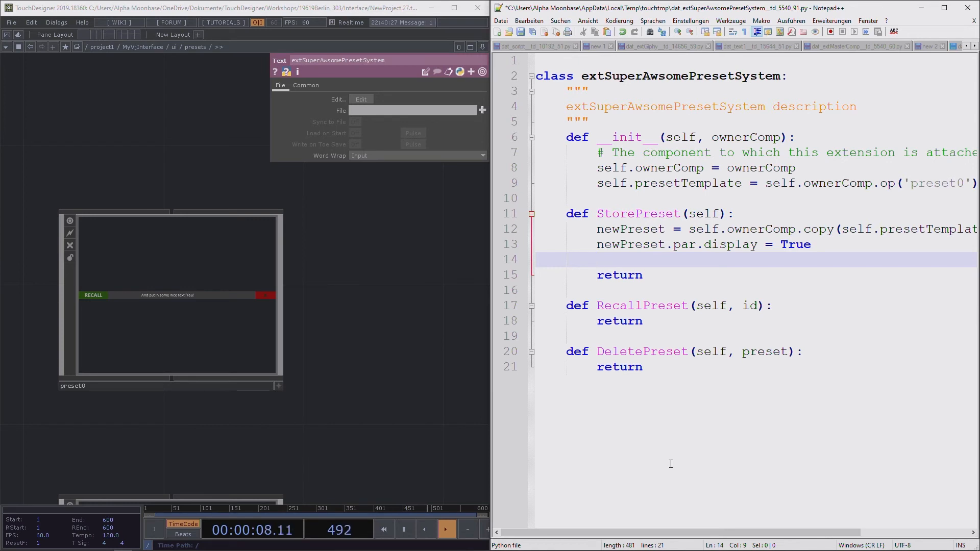
click(576, 58)
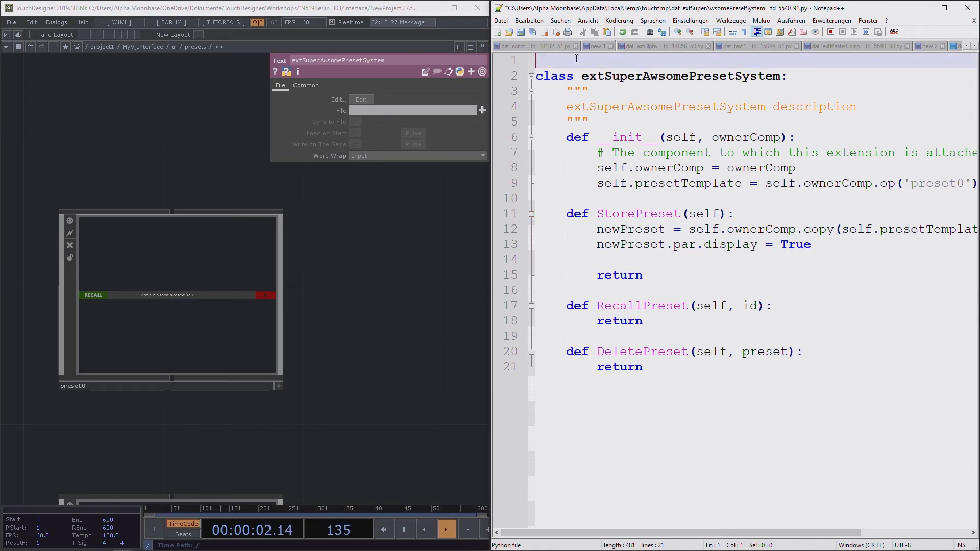
text(i)
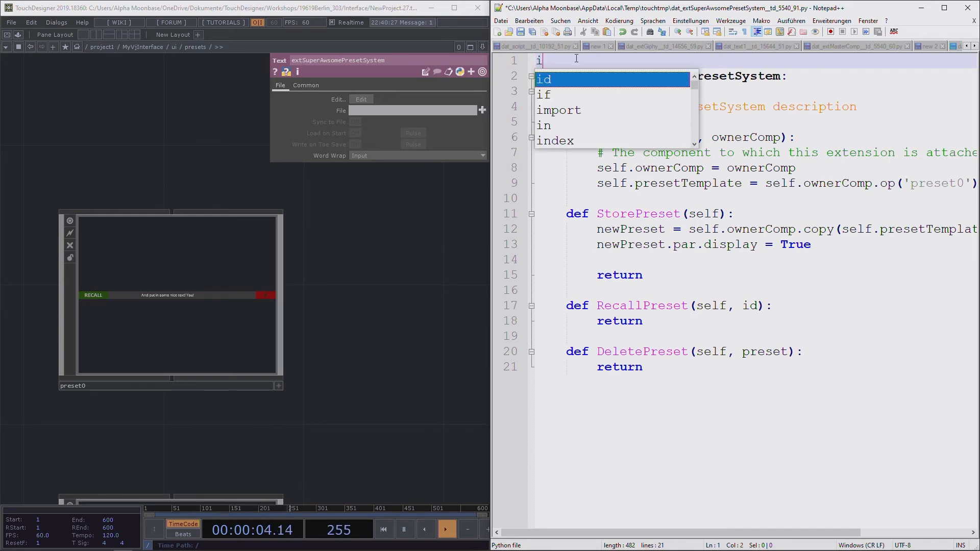
text(mport uuid)
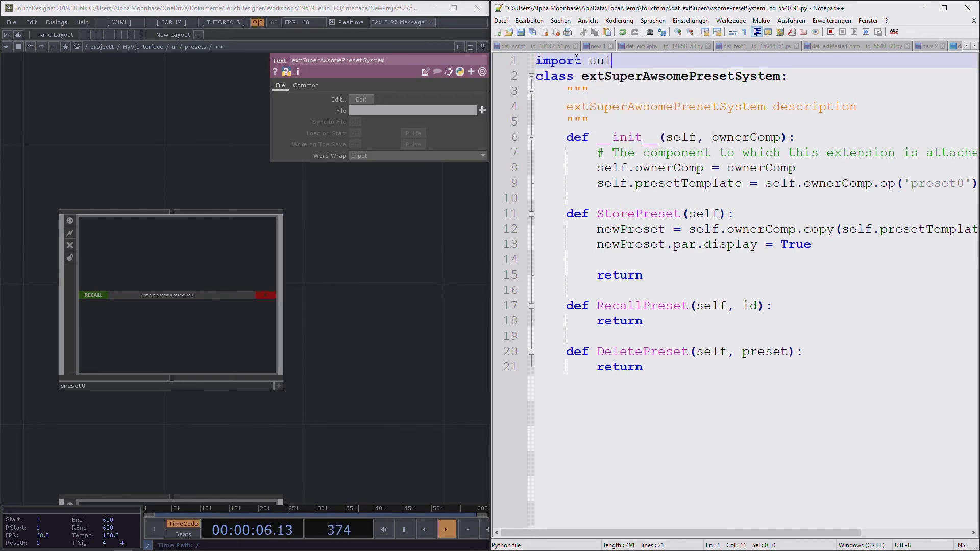
key(Return)
drag(617, 67, 535, 61)
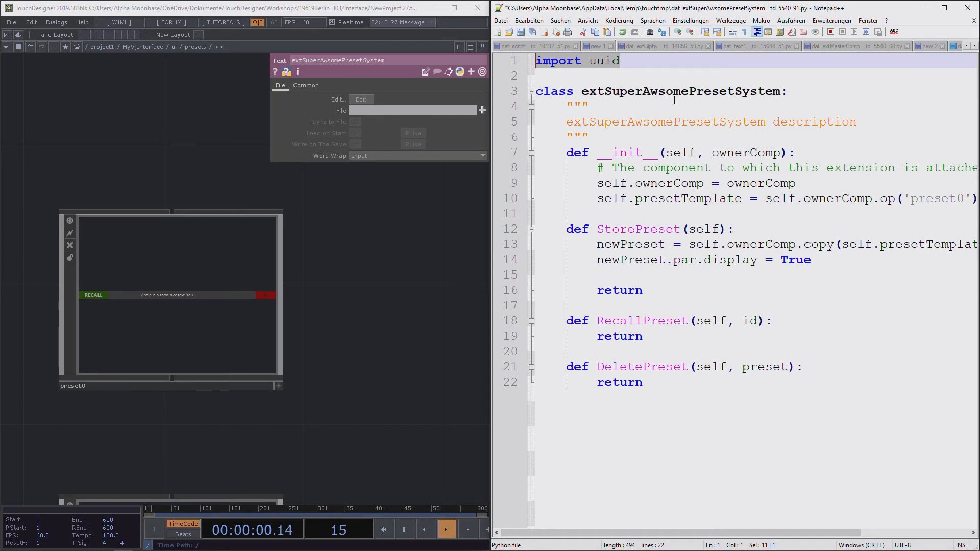
Step: Assign uuid.uuid4() to a newId variable on the empty line in StorePreset
click(766, 276)
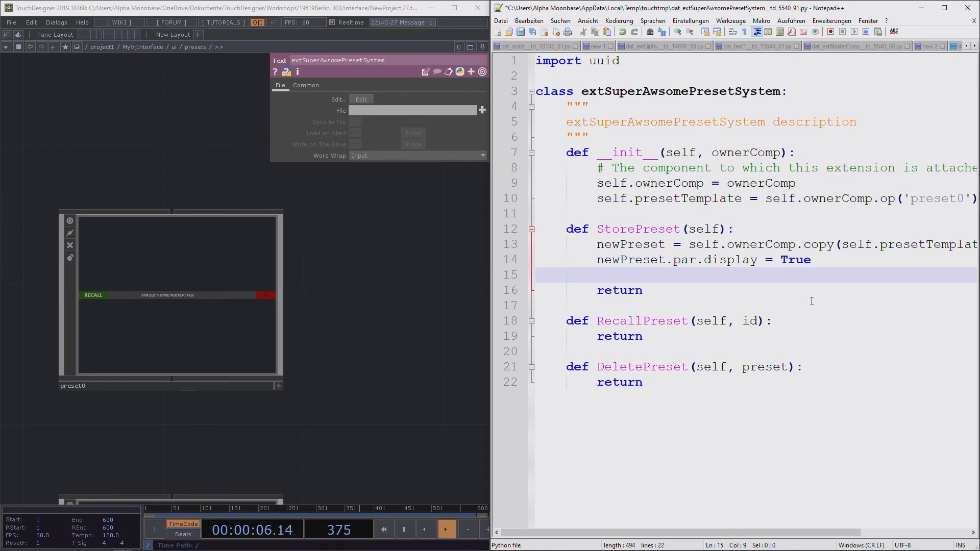
text(newId =)
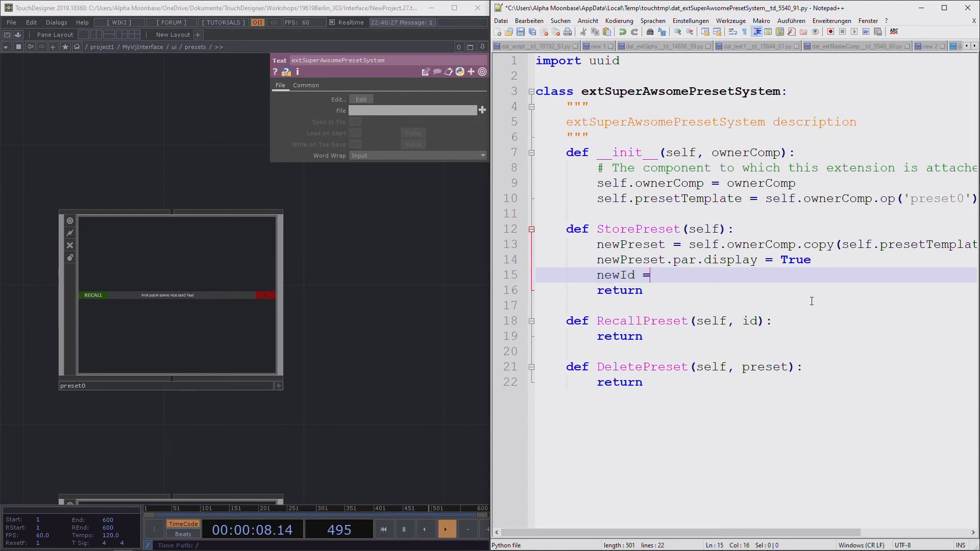
text( uuid.uuid4())
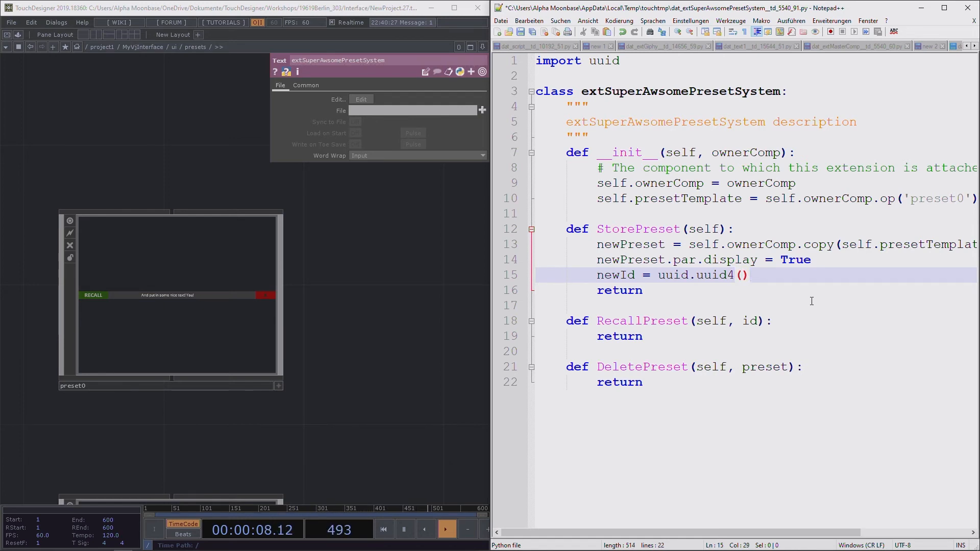
Step: Wrap the uuid.uuid4() call in str() so that newId holds a string
key(Left)
key(Left)
key(Left)
key(Left)
key(Left)
key(Left)
text(str()
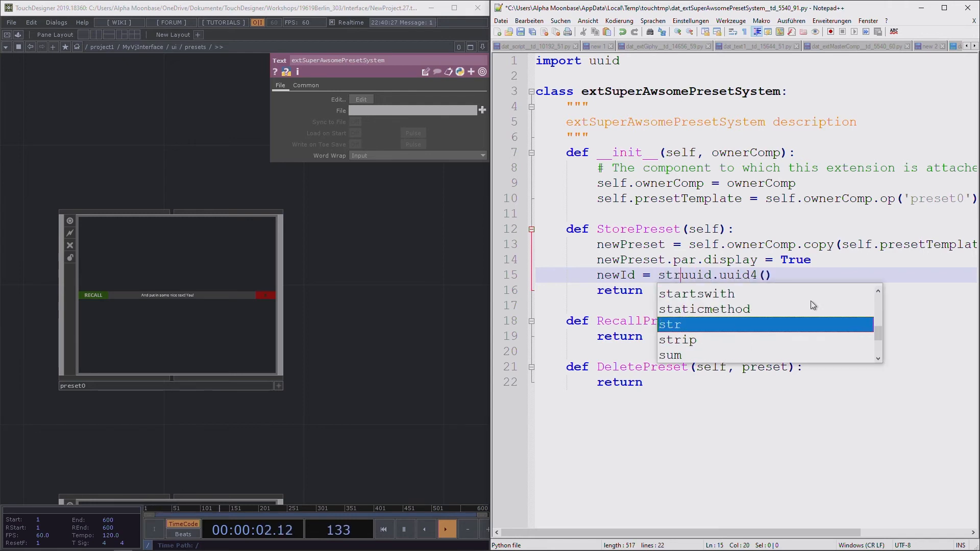
key(Right)
key(Right)
key(Right)
key(Right)
key(Right)
key(Right)
key(Right)
key(Right)
key(Right)
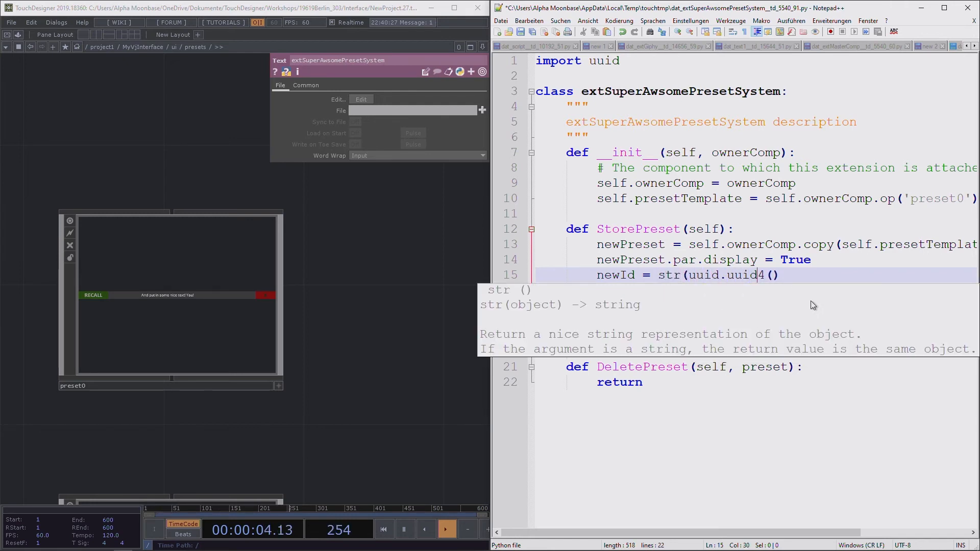
text())
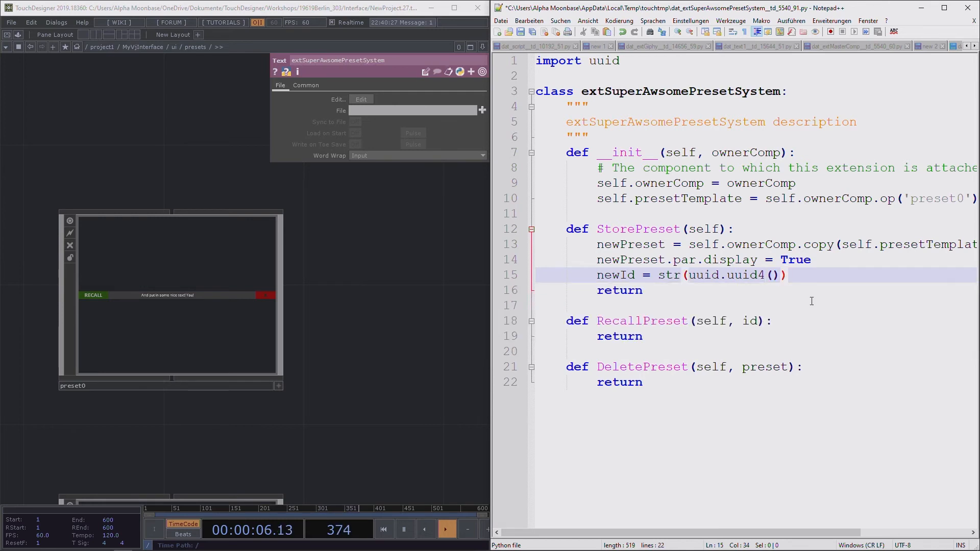
Step: Add newPreset.par.Id = newId below the newId assignment, followed by an empty line
key(Return)
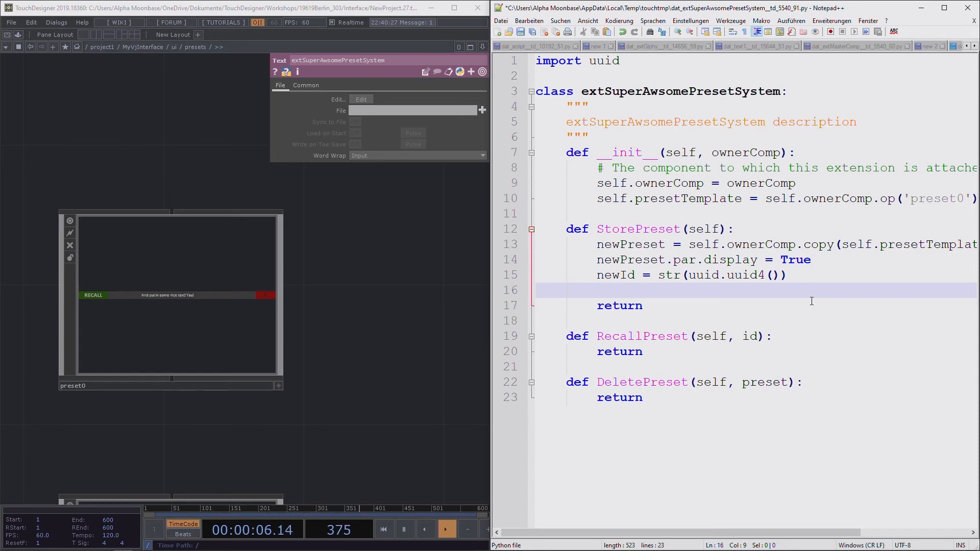
text(newPreset)
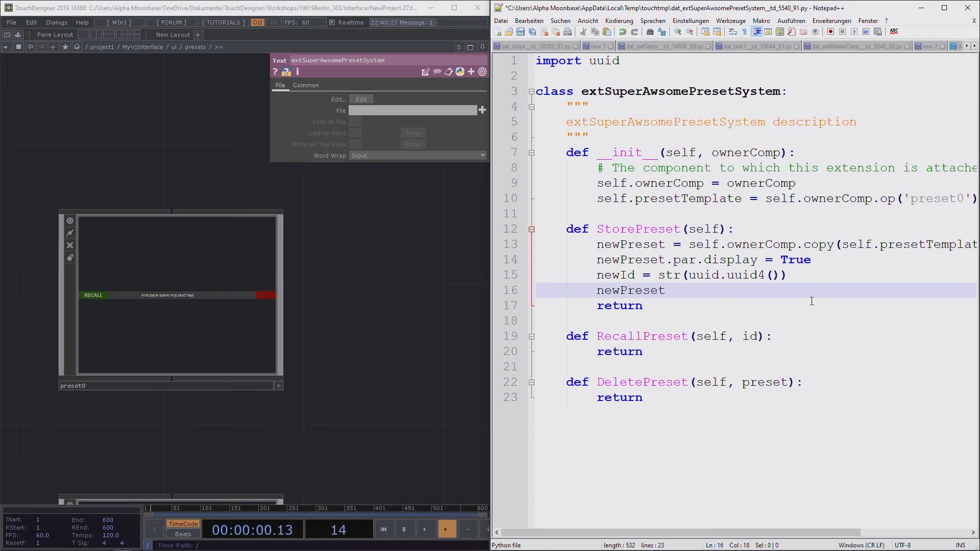
text(.par.Id )
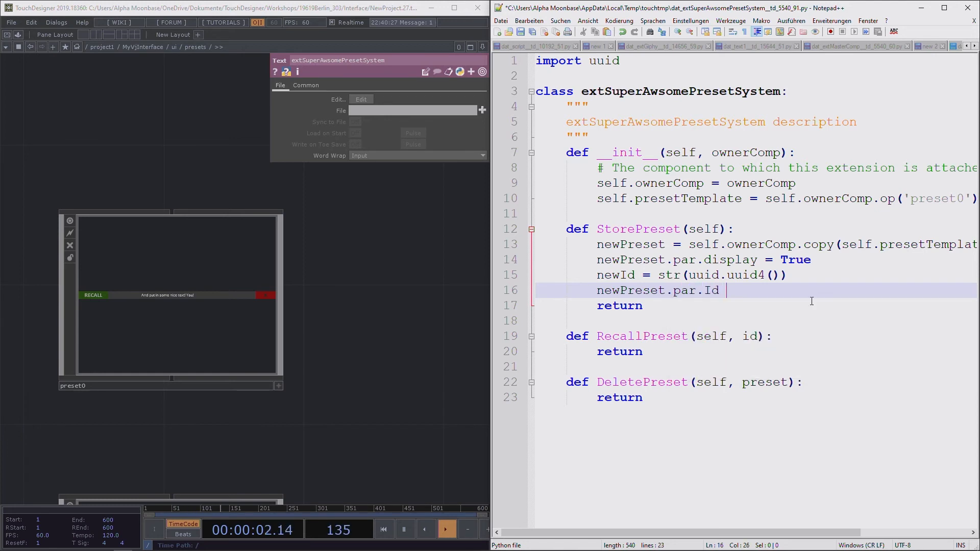
text(= newId)
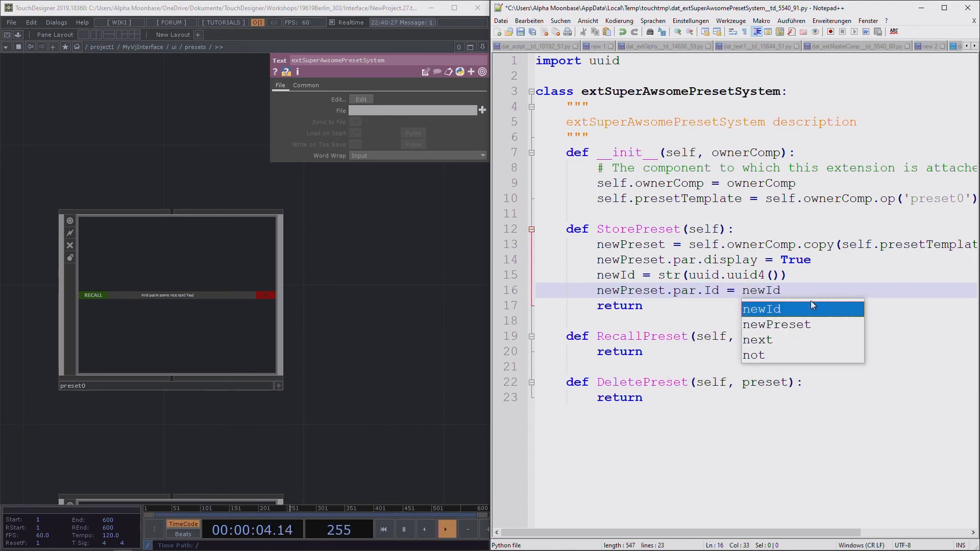
key(Return)
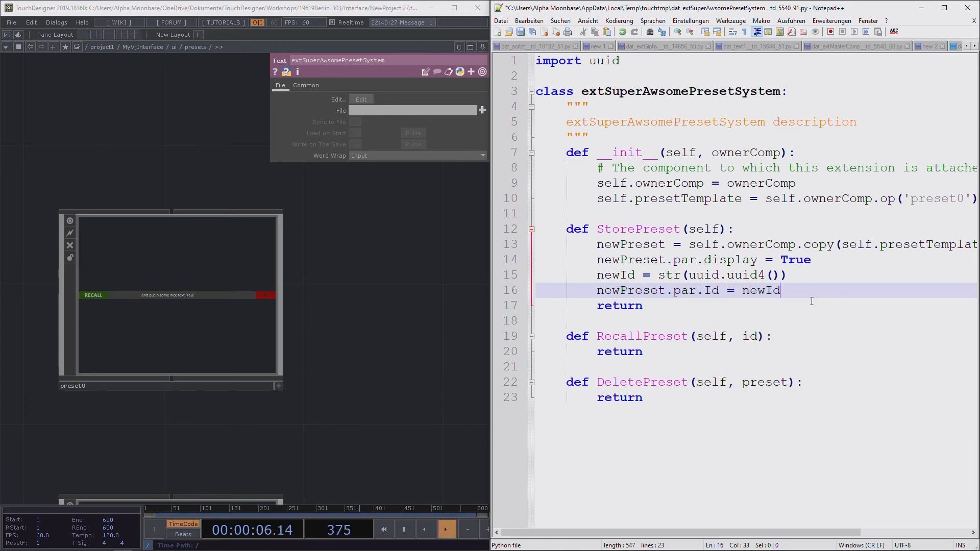
key(Return)
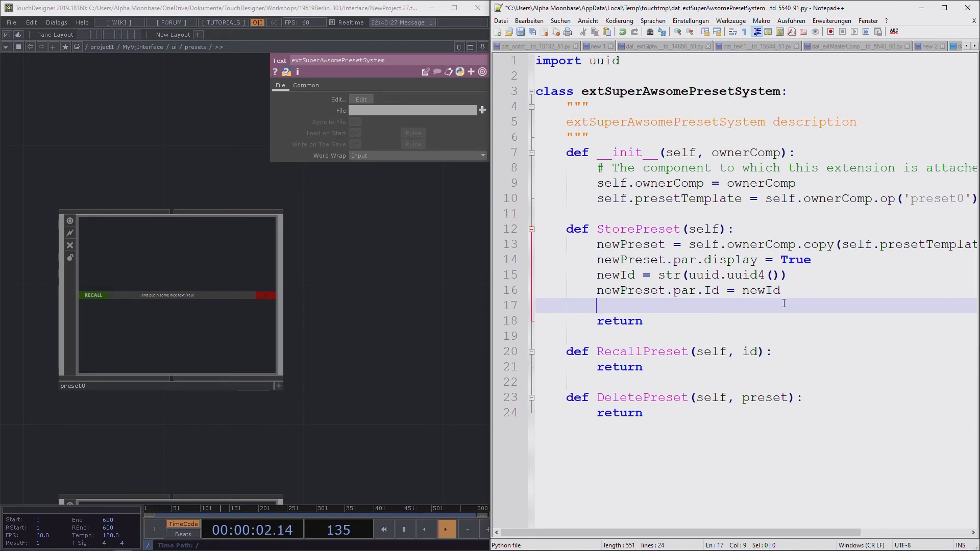
Step: Save the extension script and copy its entire code
key(ctrl+s)
key(ctrl+a)
key(ctrl+c)
Step: Switch to TouchDesigner and replace the whole content of the extSuperAwsomePresetSystem DAT with the copied code
scroll(403, 285, down, 5)
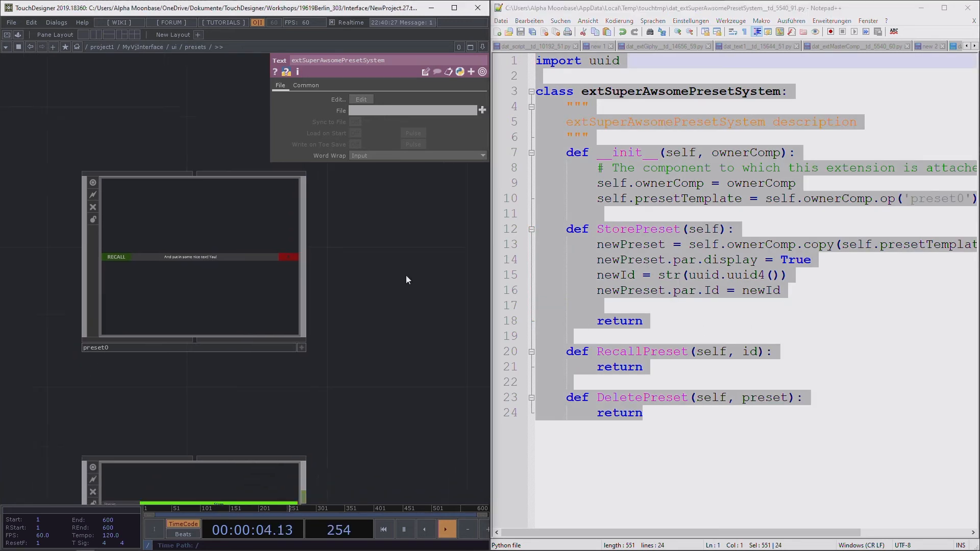
scroll(261, 241, up, 6)
drag(187, 184, 121, 155)
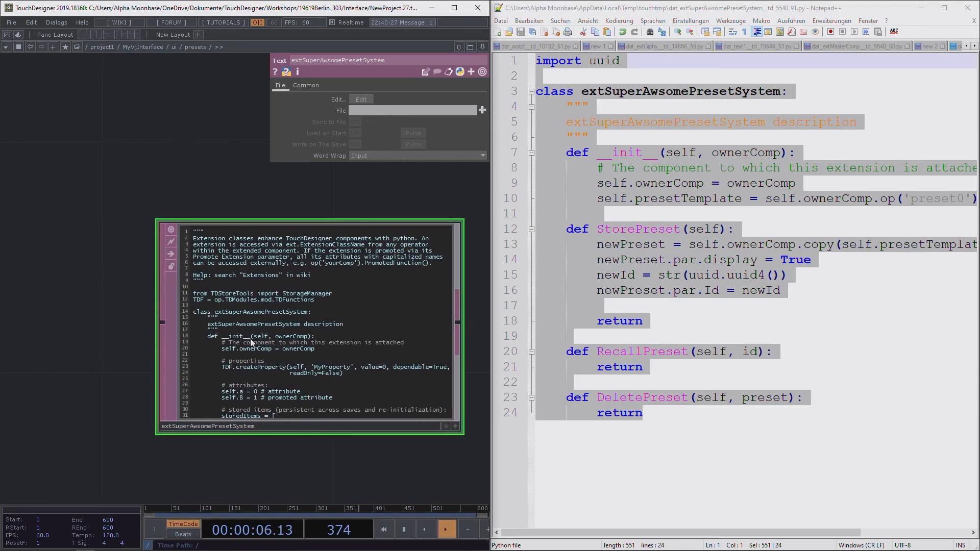
click(455, 426)
click(343, 319)
key(ctrl+a)
key(ctrl+v)
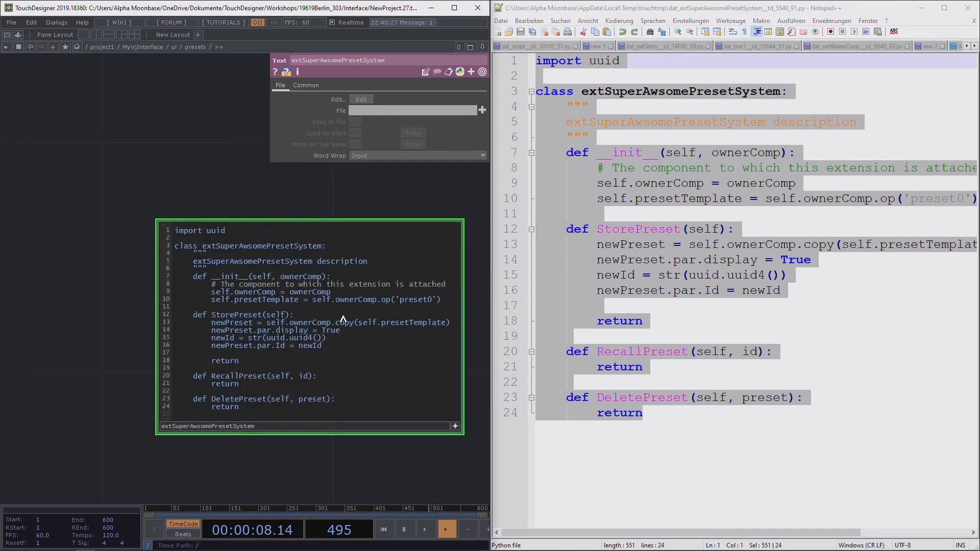
click(455, 427)
Step: Go up to the ui network and set the presets container's Parent Shortcut to PRESET_MASTER
drag(376, 437, 261, 392)
scroll(349, 407, down, 3)
drag(306, 479, 253, 363)
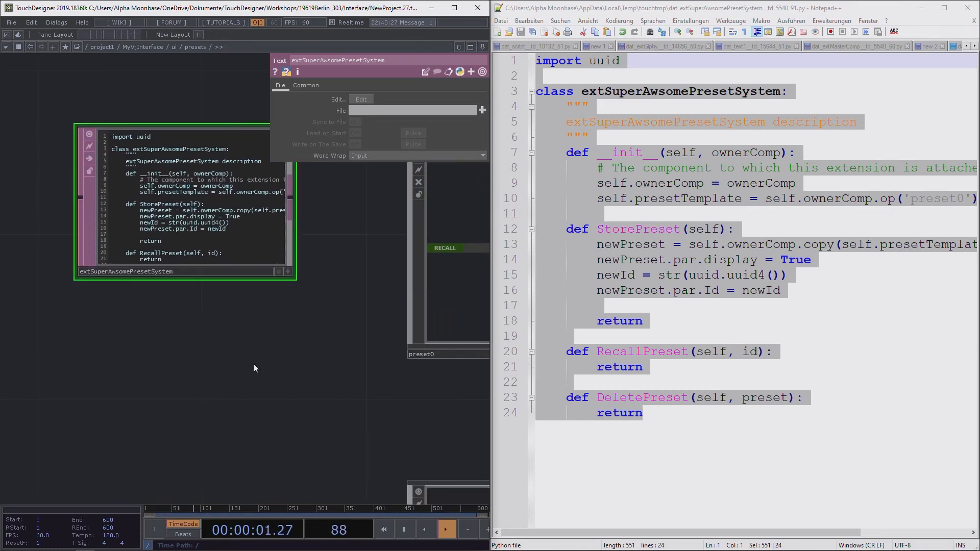
key(Tab)
key(Escape)
click(173, 47)
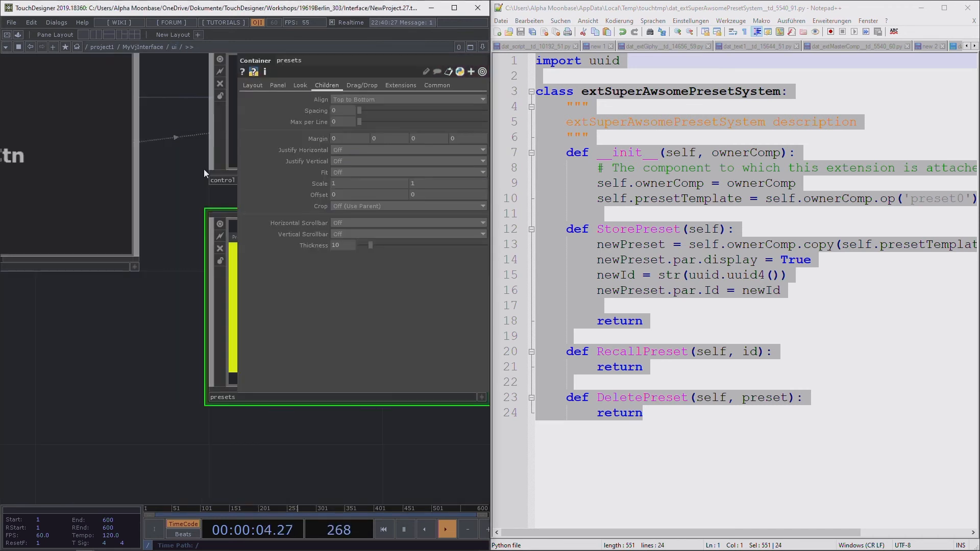
click(439, 86)
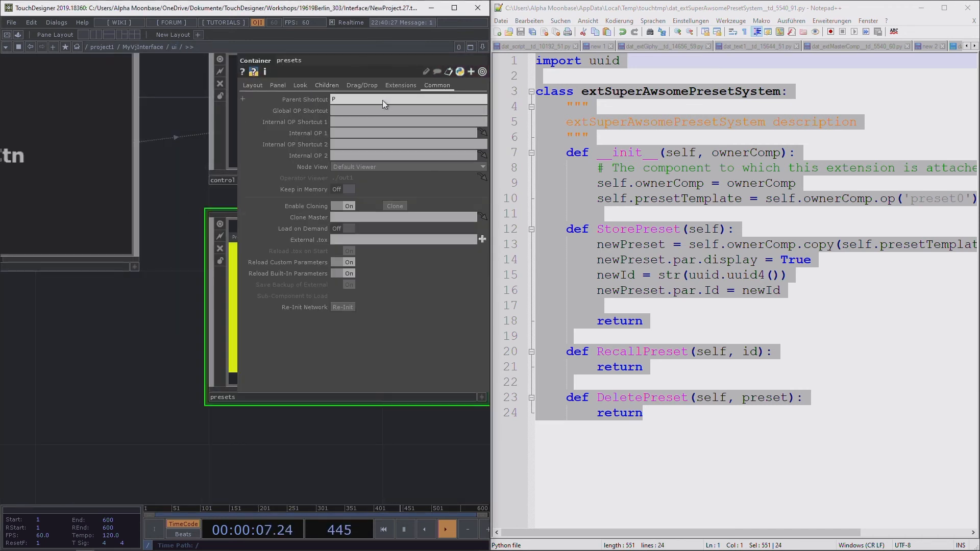
text(PRESET_MASTER)
key(Return)
Step: Enter the presets container and select its buttonMomentary widget
drag(117, 362, 33, 384)
scroll(82, 360, down, 3)
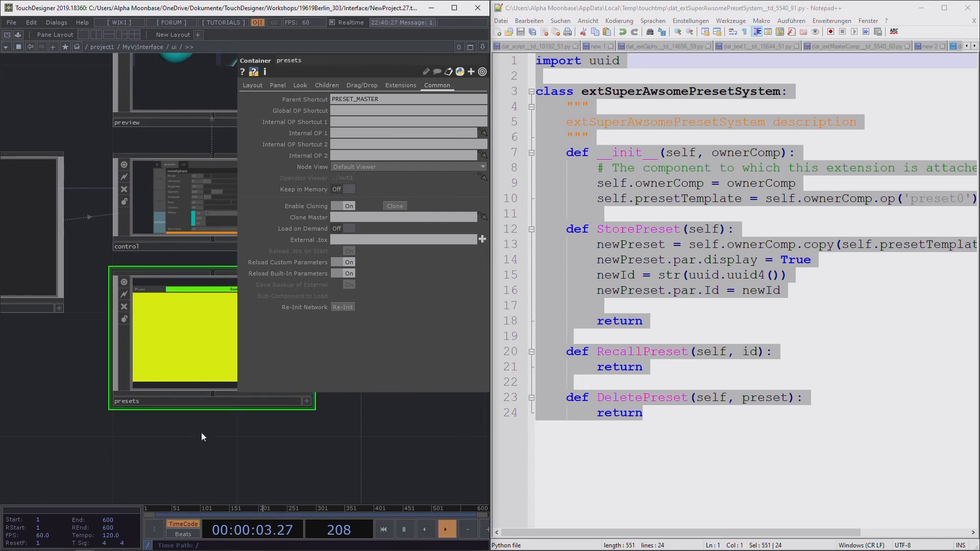
drag(201, 433, 175, 446)
double_click(192, 327)
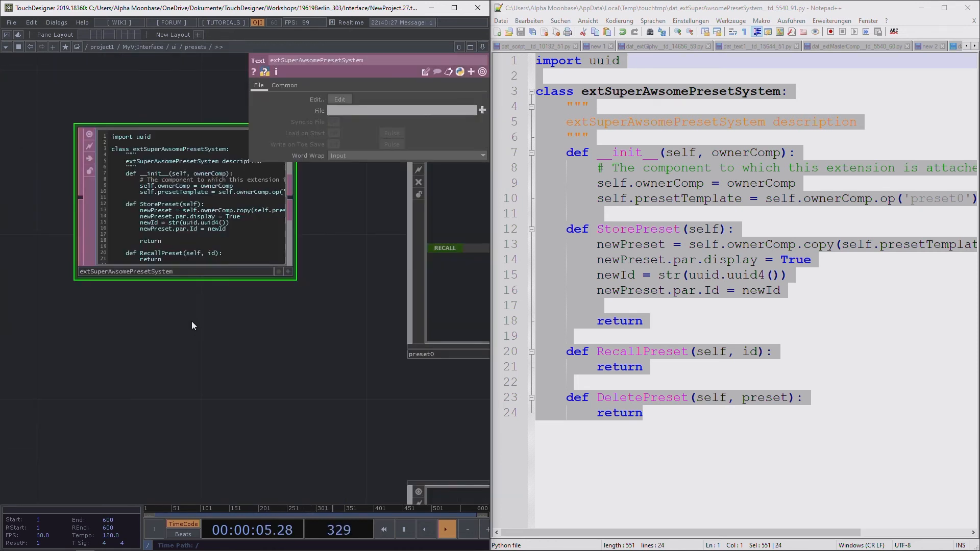
click(299, 296)
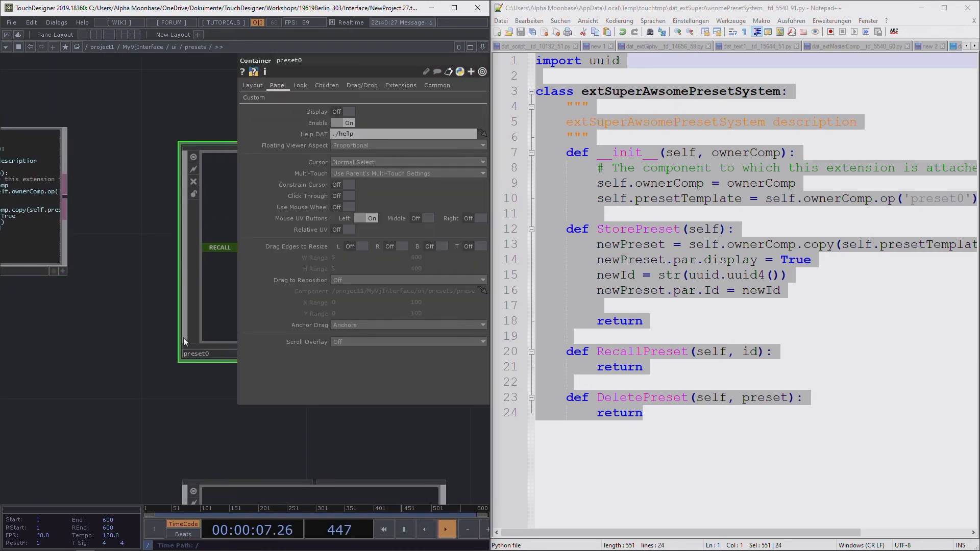
scroll(136, 310, down, 4)
scroll(143, 307, up, 5)
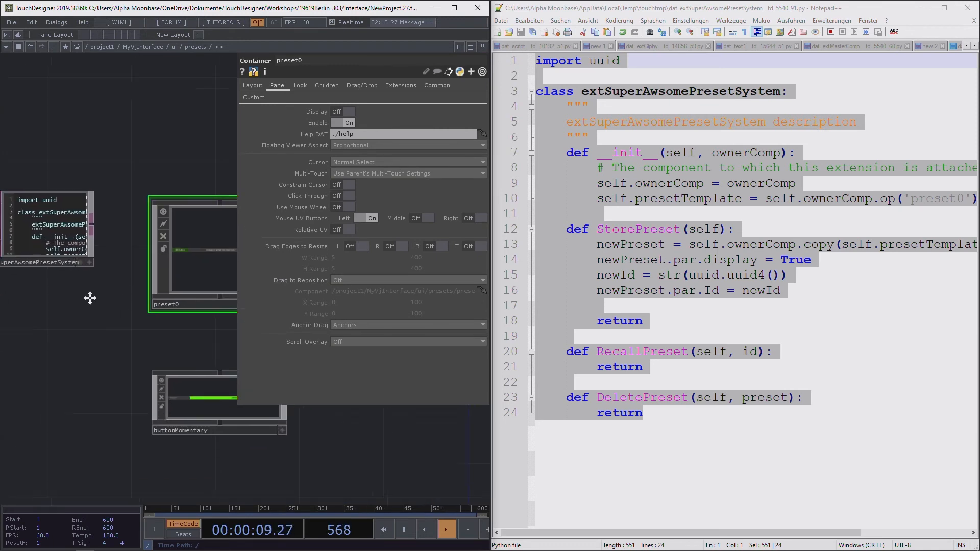
click(161, 396)
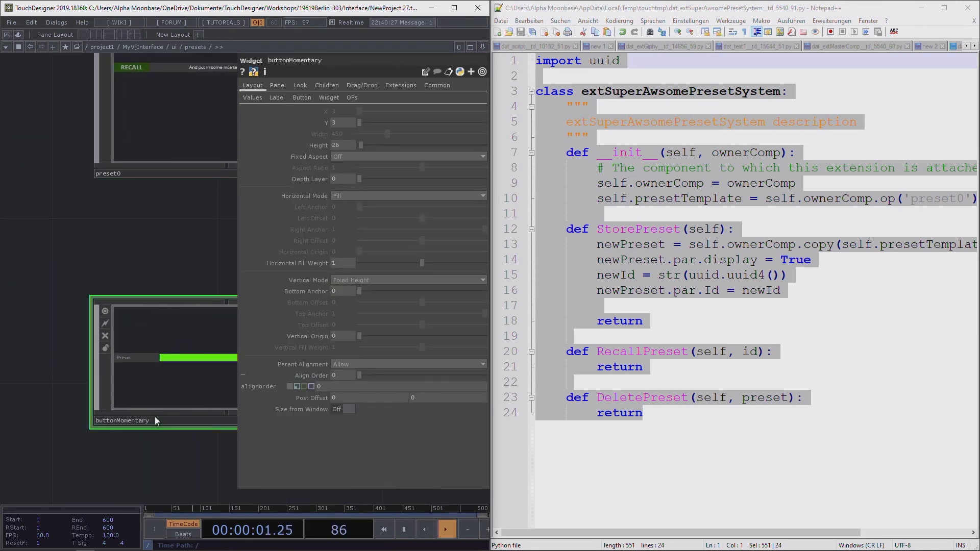
Step: Check the presets container's Parent Shortcut in the ui network and return into the presets network
mouse_move(140, 248)
mouse_down()
mouse_move(72, 209)
mouse_move(128, 246)
mouse_up()
scroll(139, 256, down, 8)
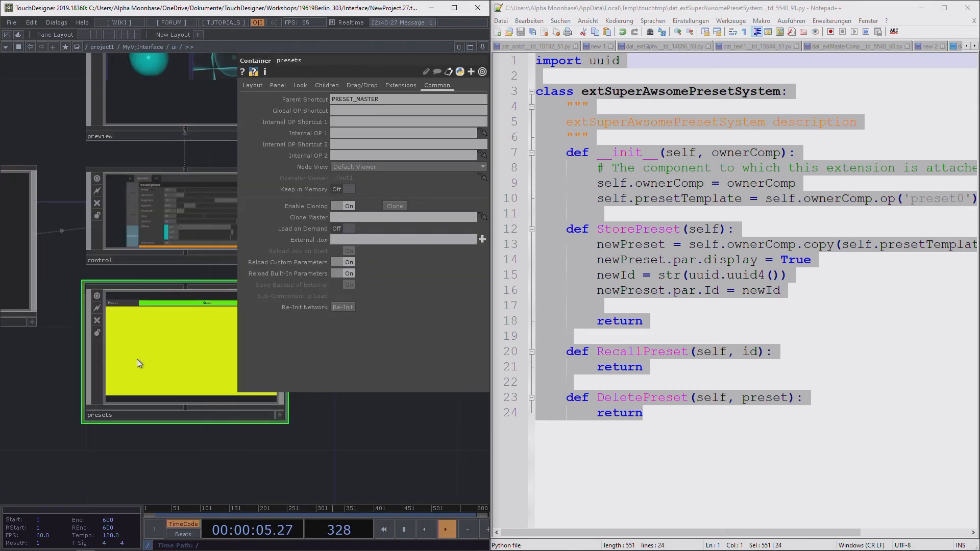
click(404, 98)
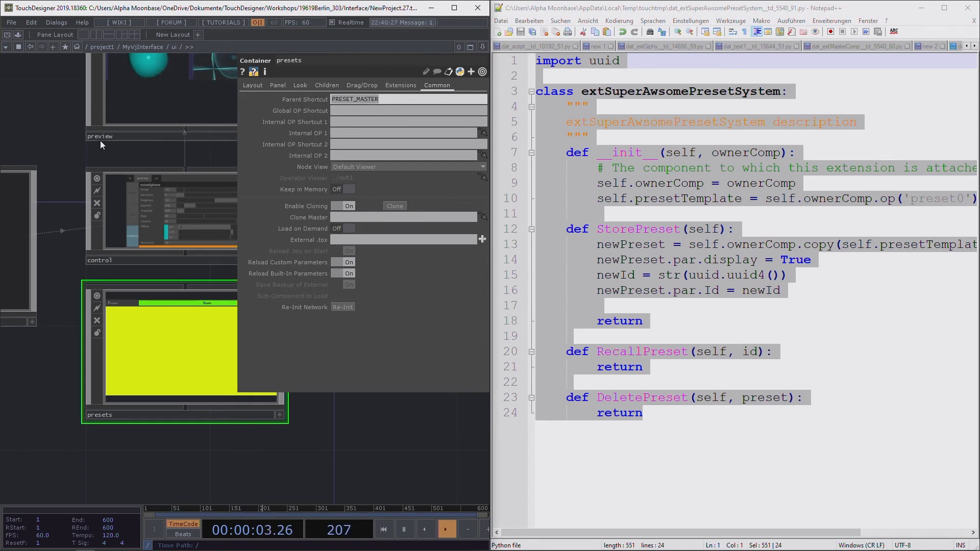
drag(53, 129, 56, 145)
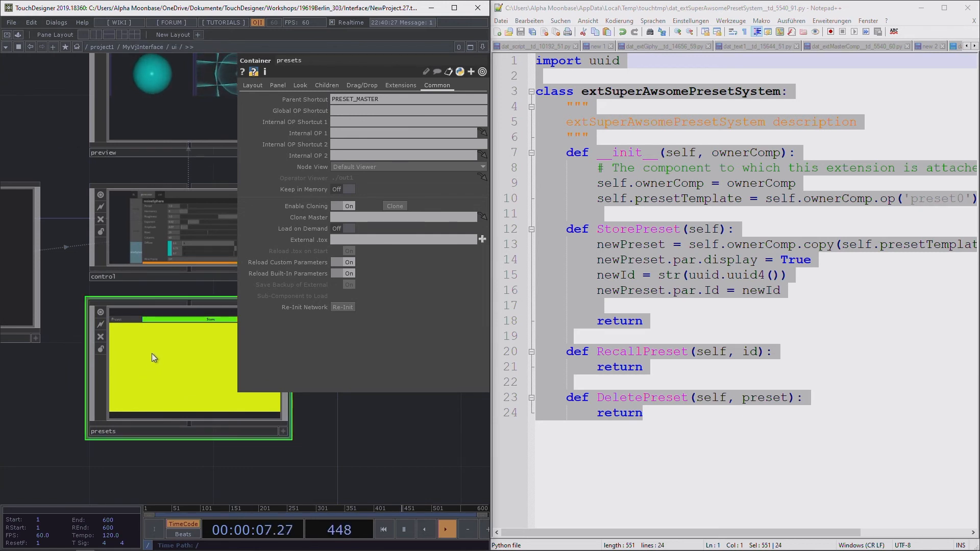
key(i)
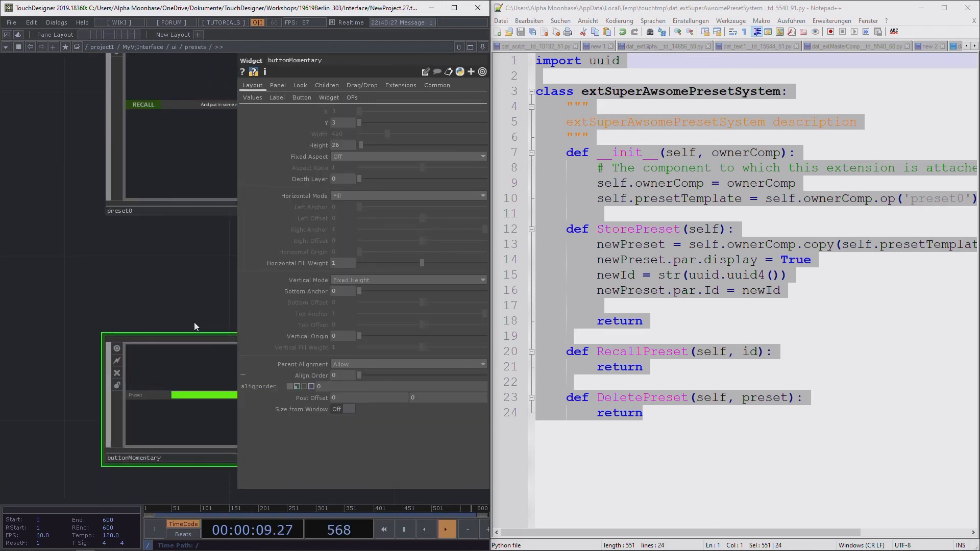
Step: Clear the Off To On Script 0 value of the buttonMomentary widget
drag(194, 322, 147, 226)
drag(203, 206, 163, 192)
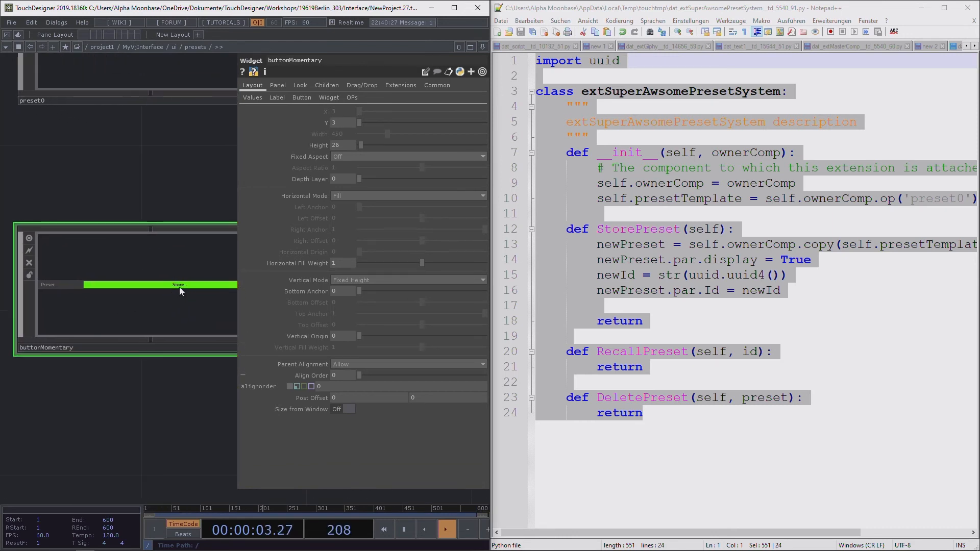
drag(144, 161, 163, 183)
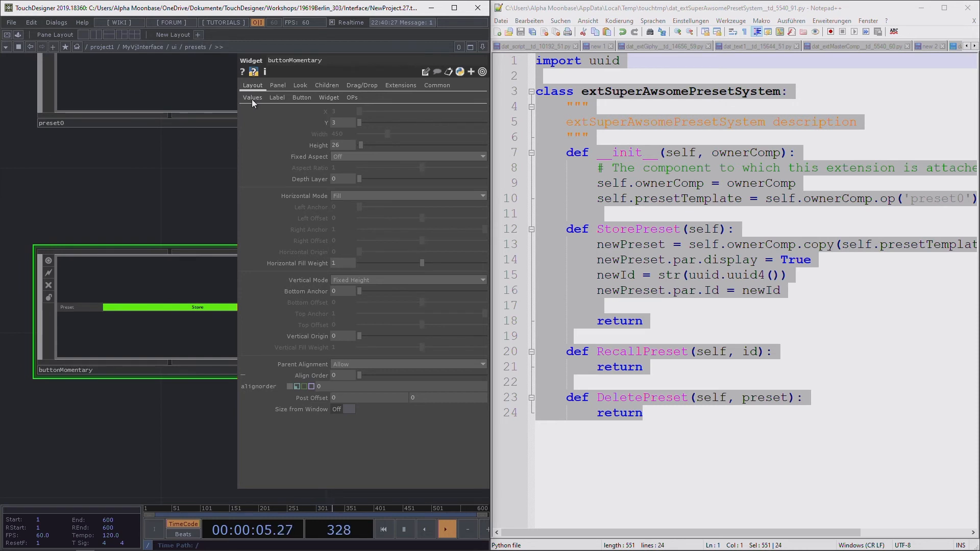
click(302, 97)
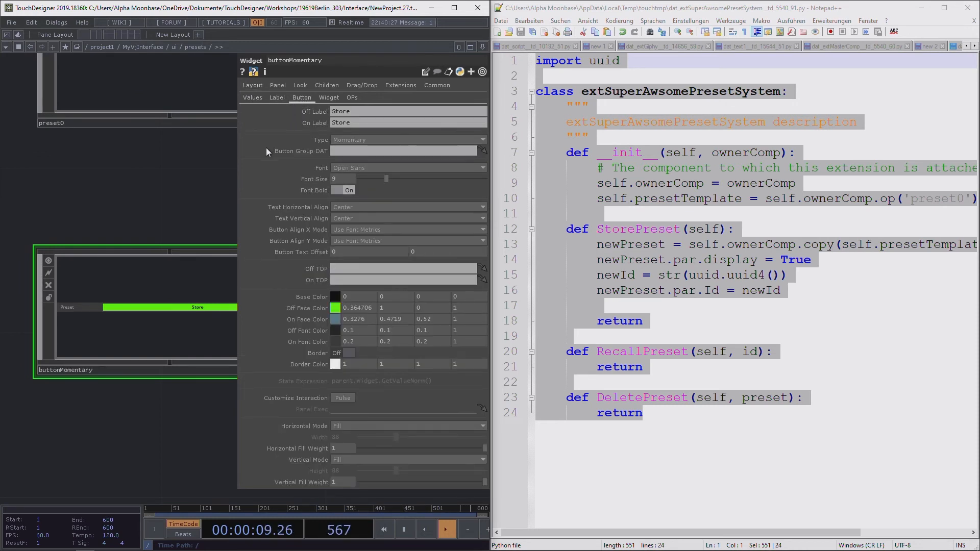
scroll(270, 224, down, 5)
scroll(269, 225, up, 2)
scroll(270, 225, up, 2)
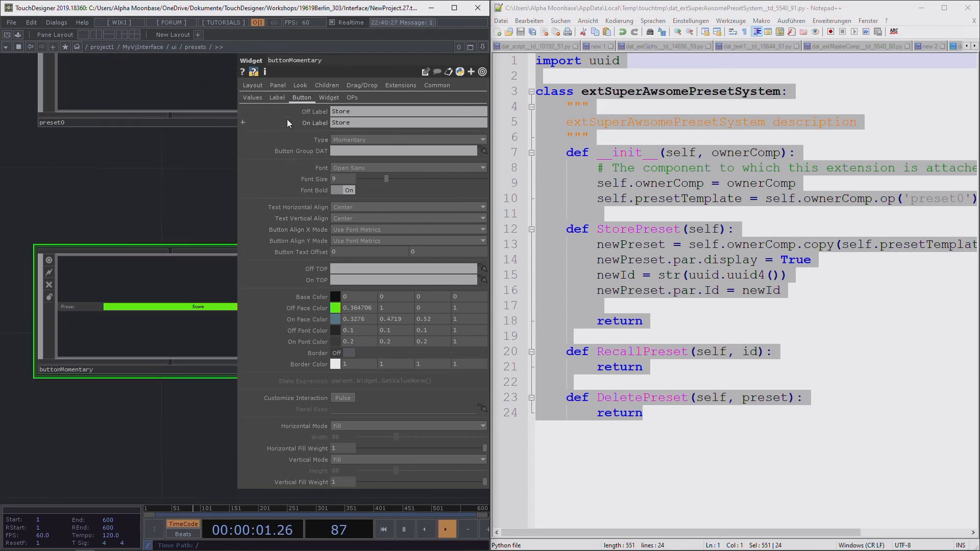
click(258, 99)
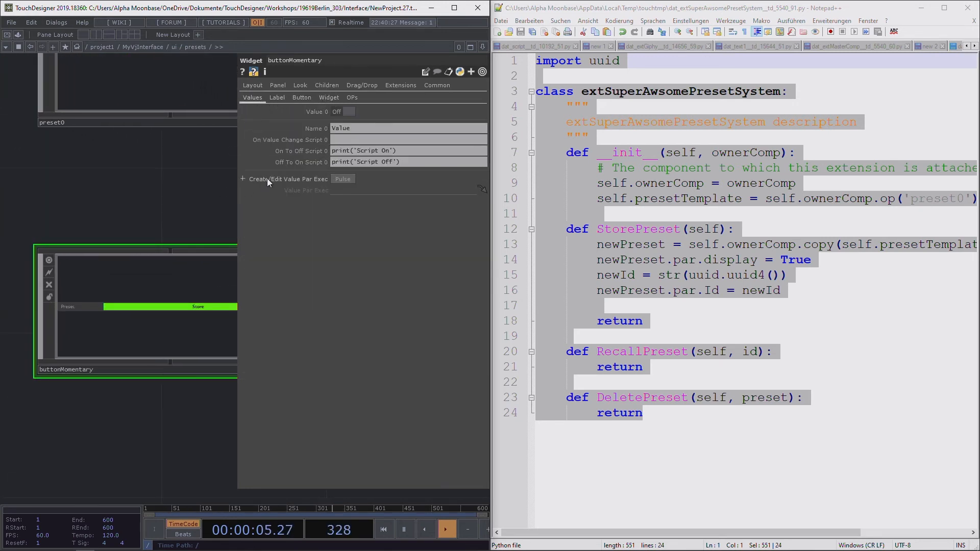
drag(177, 178, 178, 180)
click(403, 160)
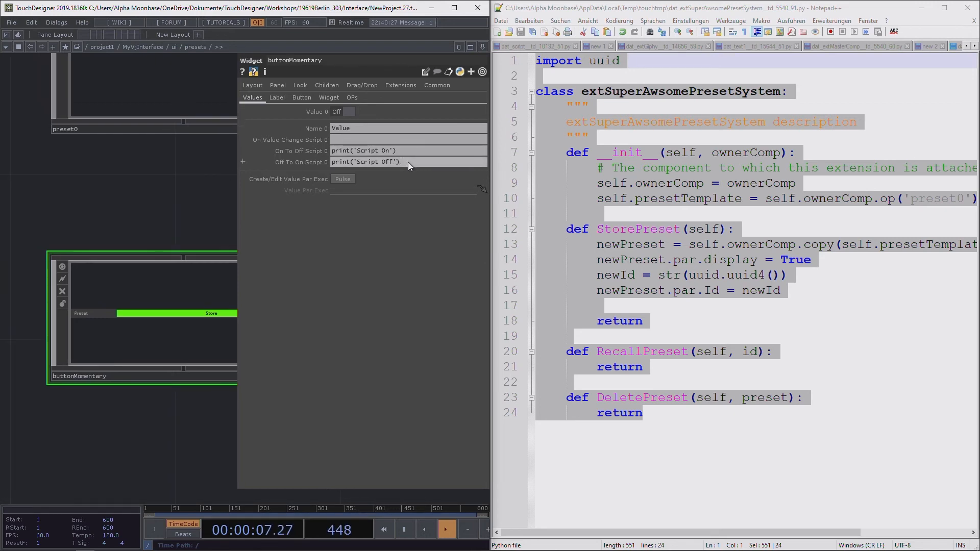
key(BackSpace)
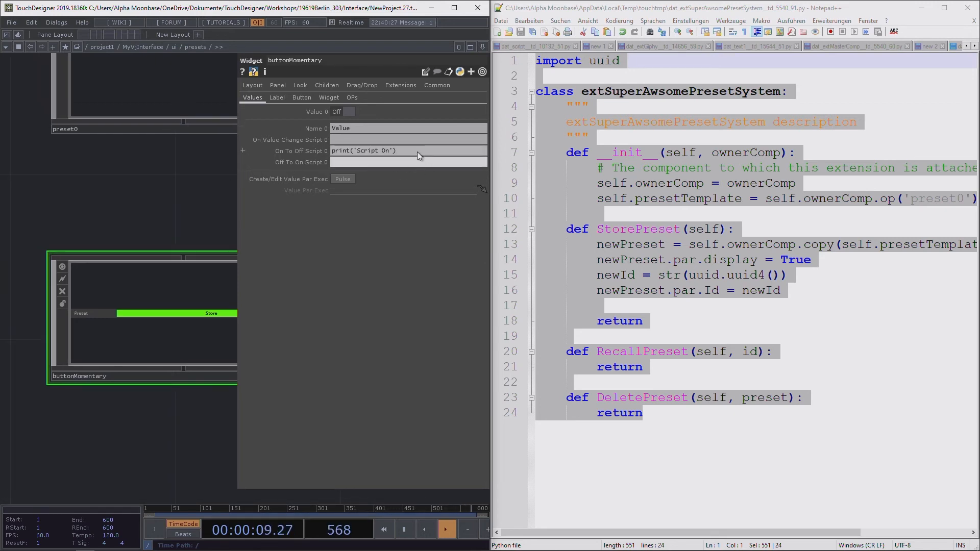
Step: Set the buttonMomentary widget's On To Off Script 0 to parent.PRESET_MASTER.StorePreset()
click(420, 149)
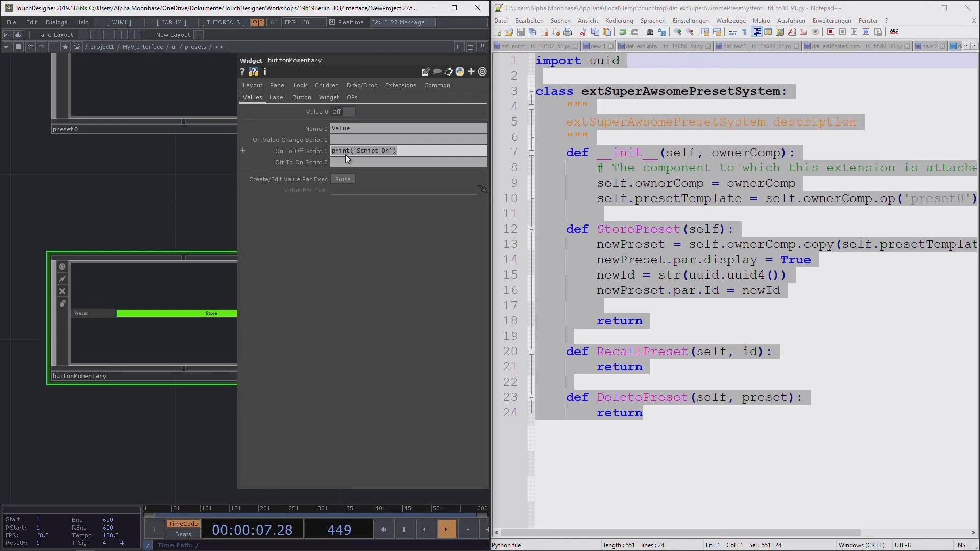
text(par)
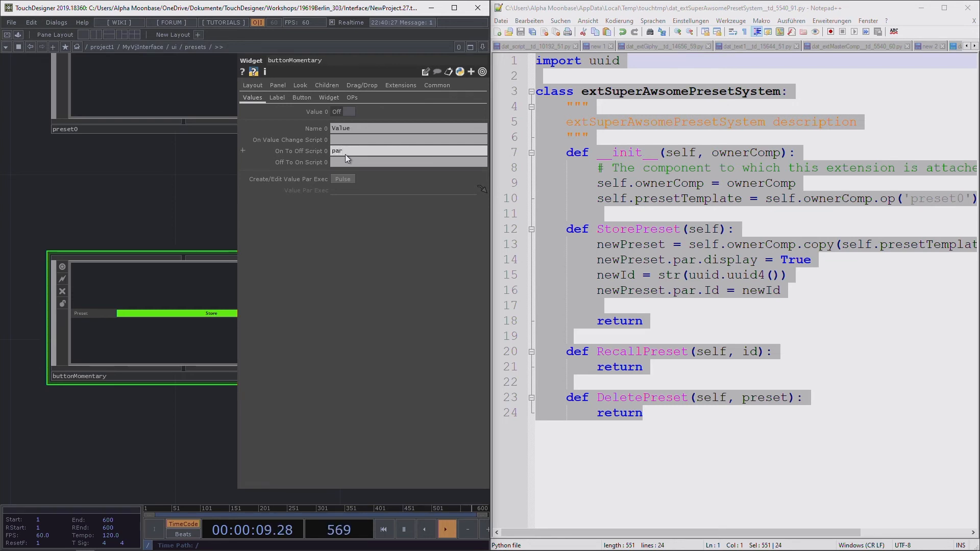
text(ent.PRESET_MASTER.Store)
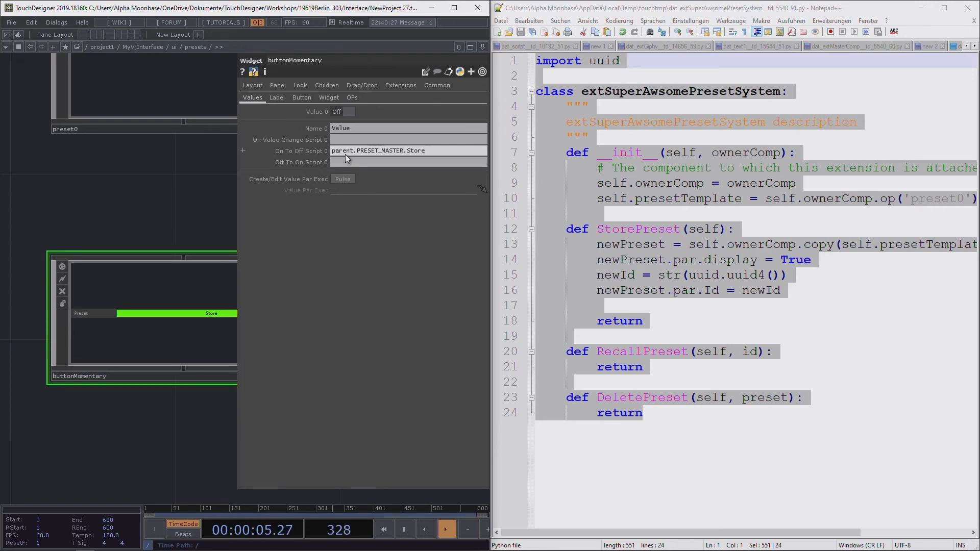
text(Preset())
Step: Make the buttonMomentary viewer active and trigger its Store button to create a preset copy
drag(149, 200, 123, 236)
scroll(139, 203, down, 1)
scroll(138, 203, down, 2)
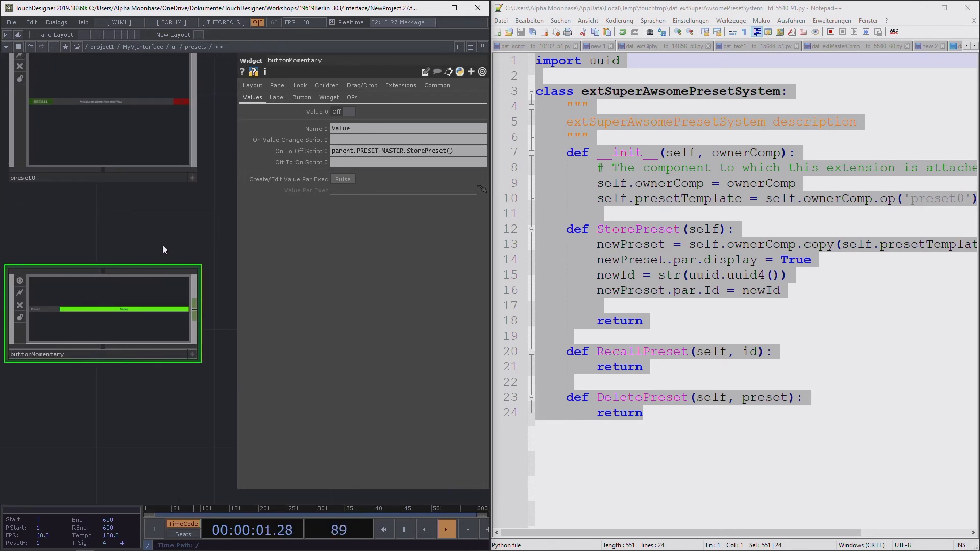
click(195, 356)
click(131, 310)
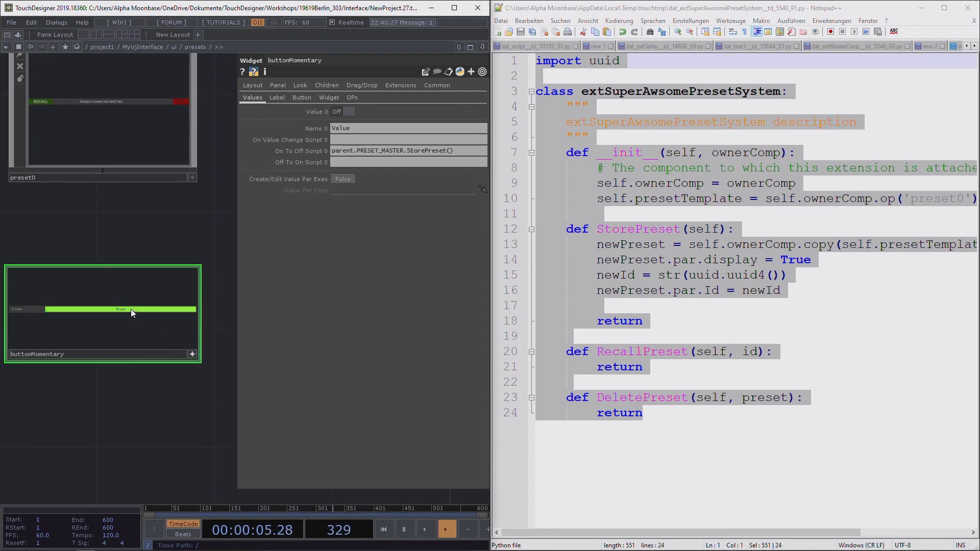
Step: Move the preset1 and preset0 nodes apart so they do not overlap, and select preset1
drag(150, 224, 140, 268)
scroll(140, 267, down, 3)
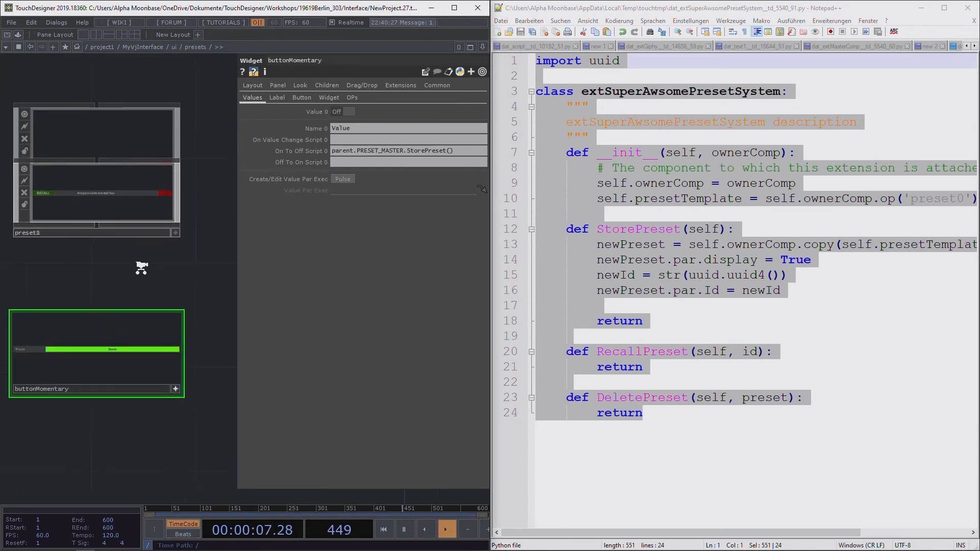
drag(142, 226, 106, 258)
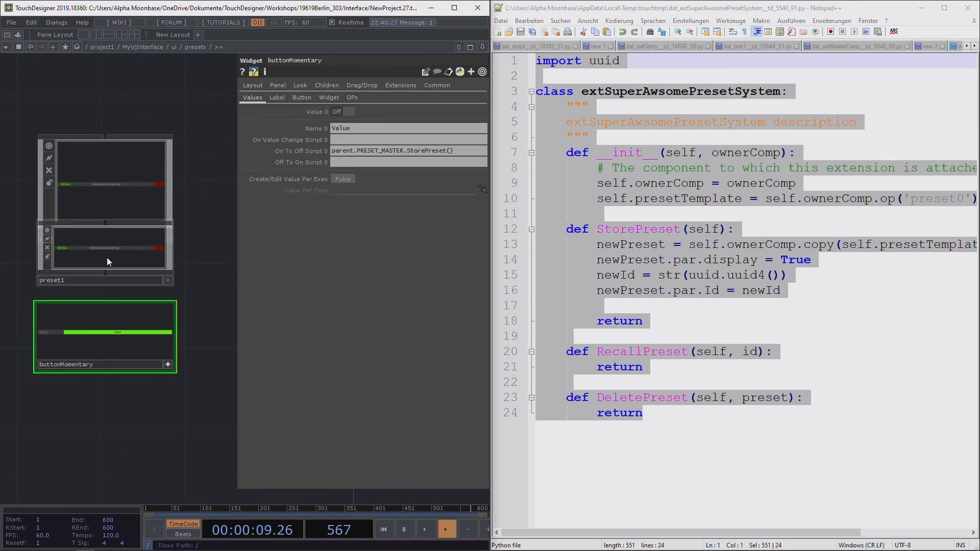
drag(140, 179, 134, 118)
click(97, 271)
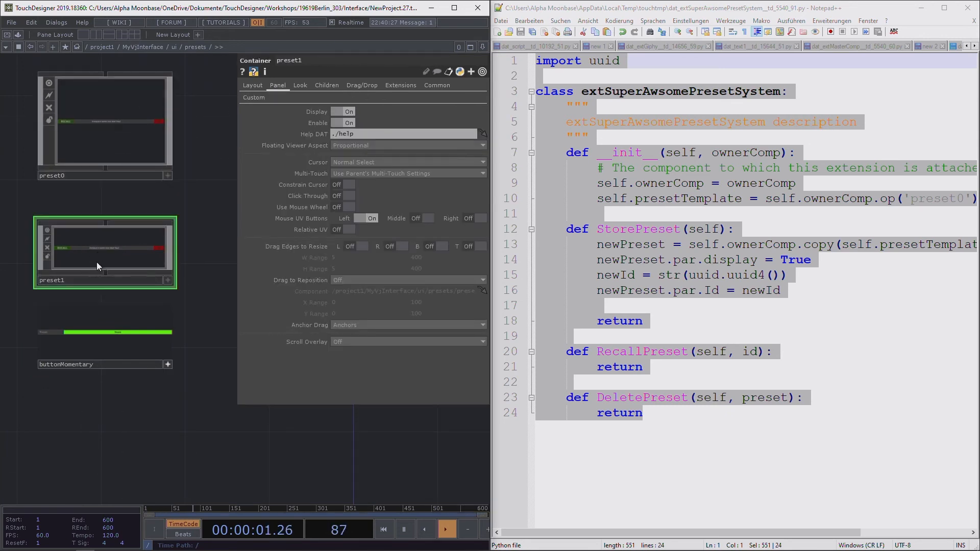
Step: Trigger Store again to create a second preset copy, and delete preset2
click(112, 332)
drag(118, 147, 105, 166)
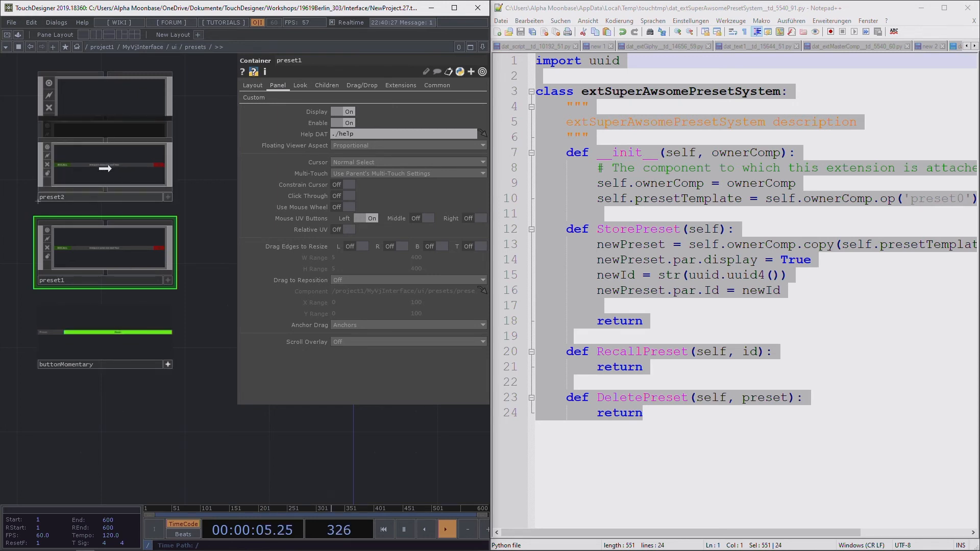
click(102, 170)
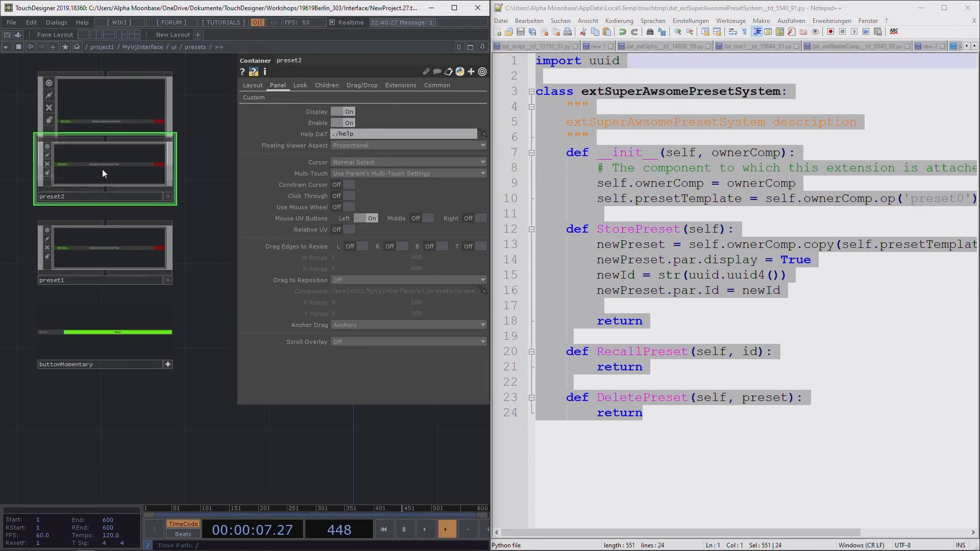
key(Delete)
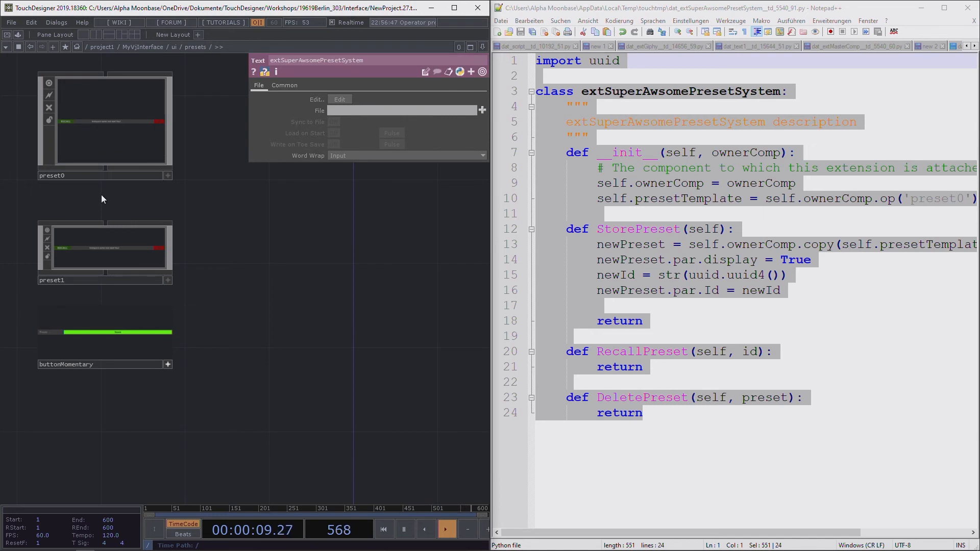
Step: Inspect the custom ID parameter of preset1
click(102, 239)
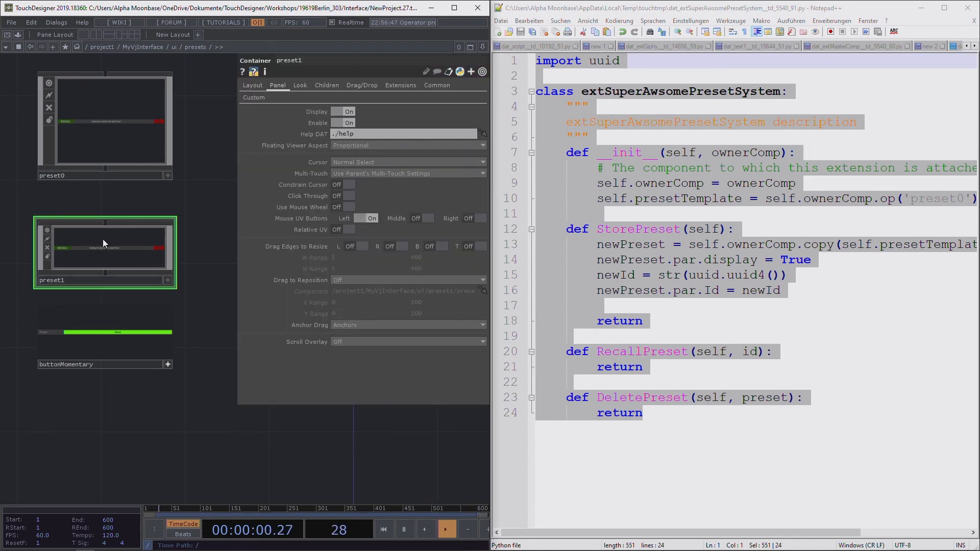
click(258, 97)
drag(466, 113, 237, 123)
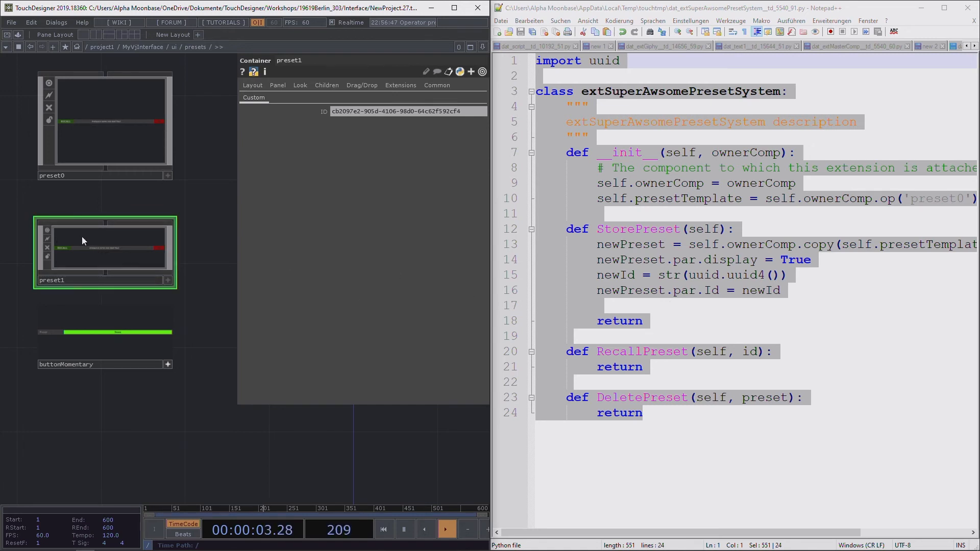
Step: Deactivate the buttonMomentary viewer and delete the preset1 container
click(168, 364)
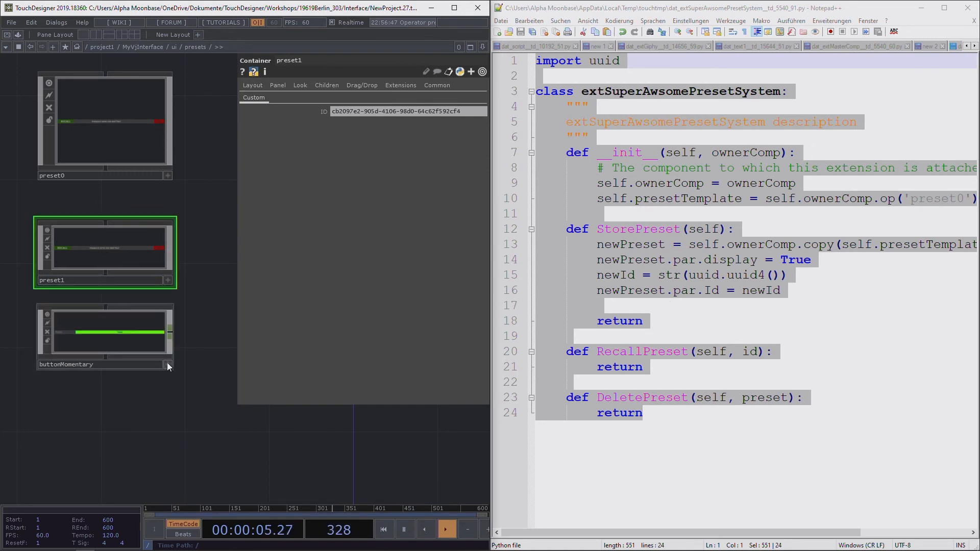
click(148, 341)
right_click(117, 246)
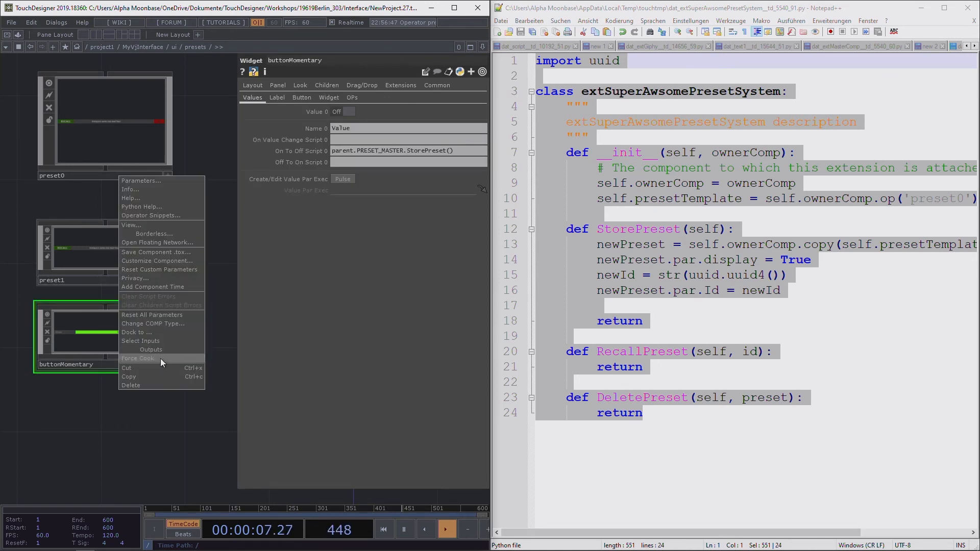
click(153, 386)
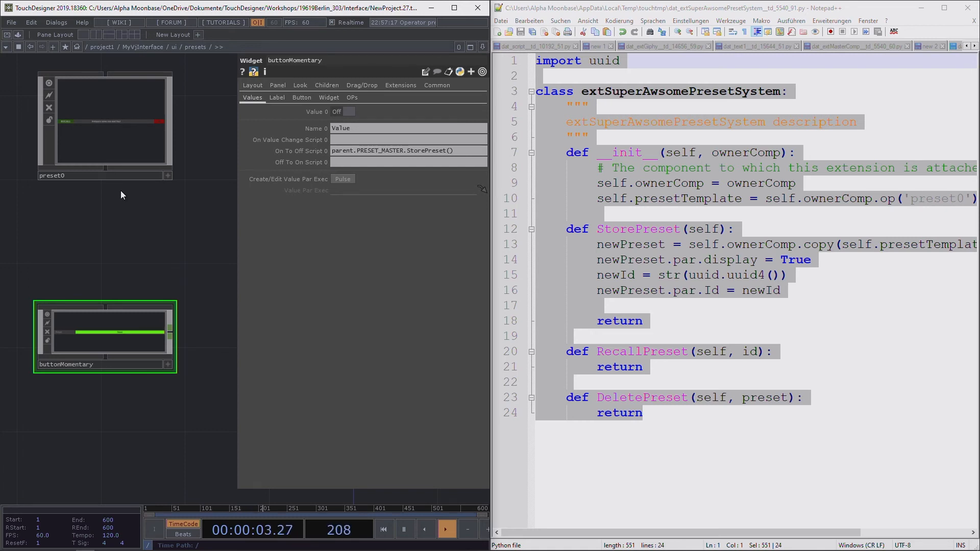
Step: Switch to Notepad++ and add presetValues = [] to StorePreset, below the newPreset.par.Id assignment
click(744, 310)
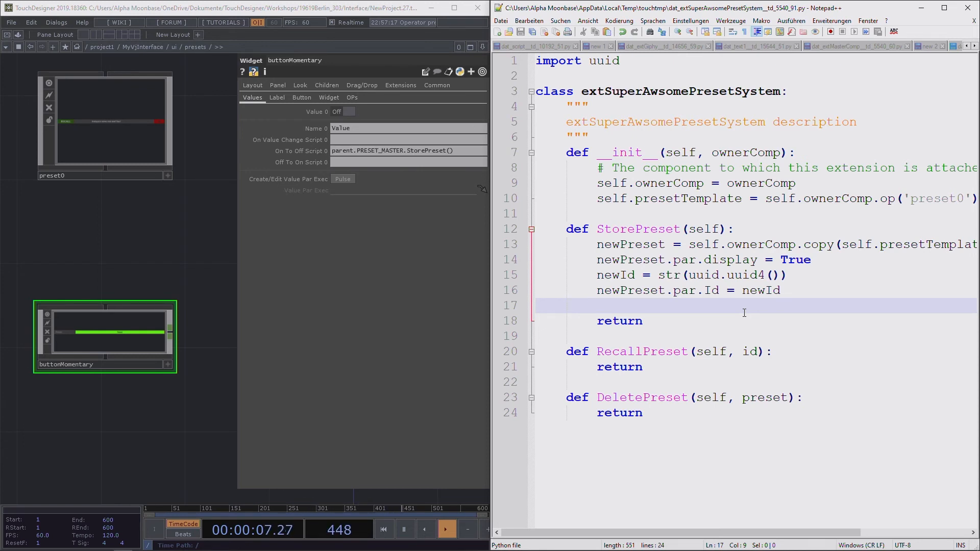
text(presetValues )
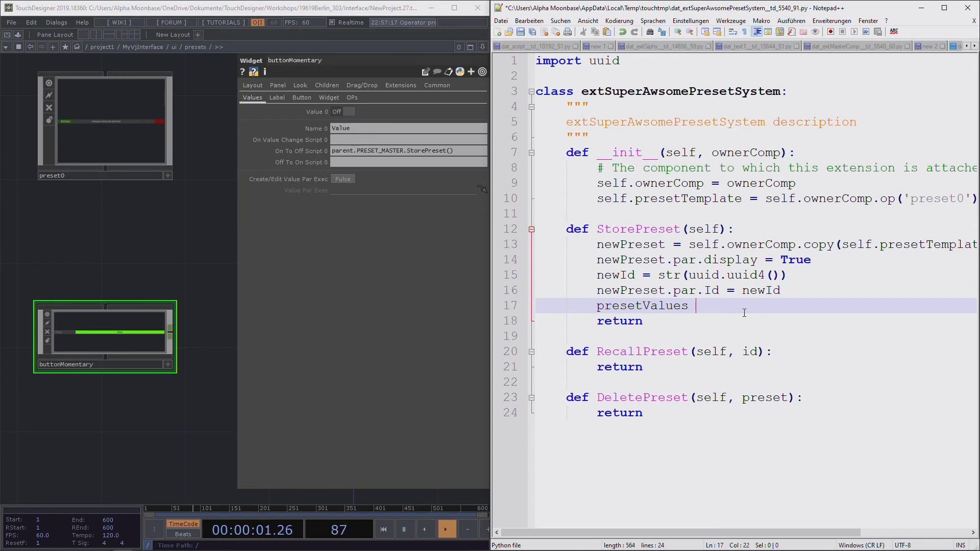
text(= [])
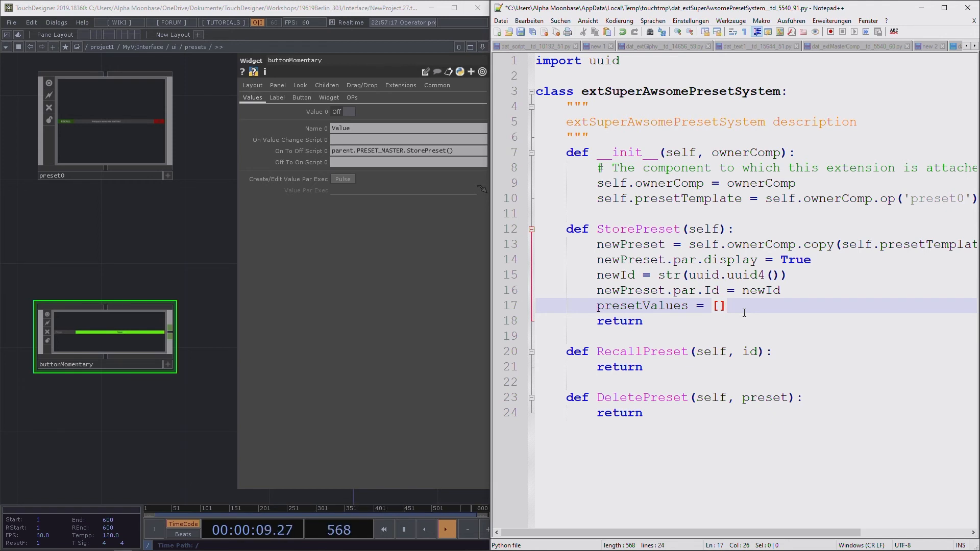
Step: Insert a blank line above presetValues = [] in StorePreset and an empty line below it
key(Return)
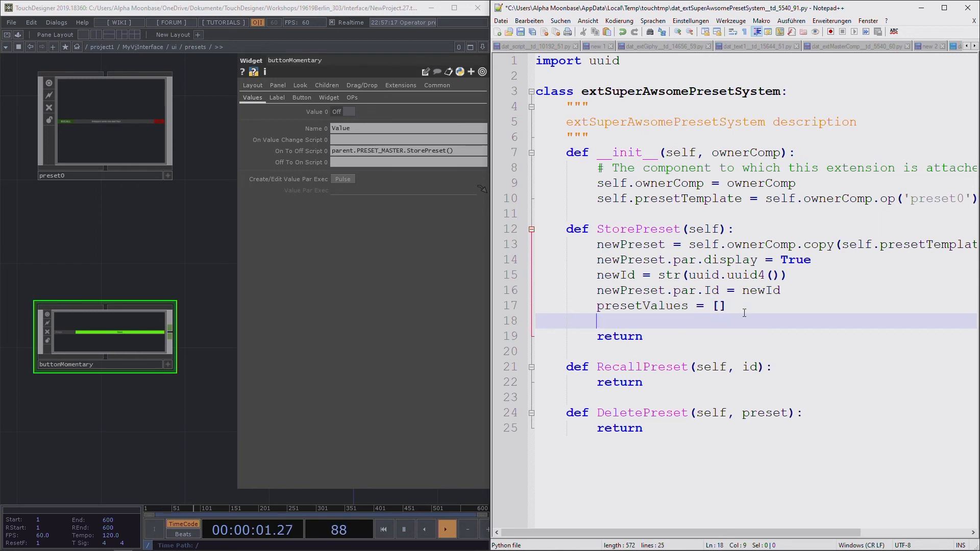
click(787, 289)
key(Return)
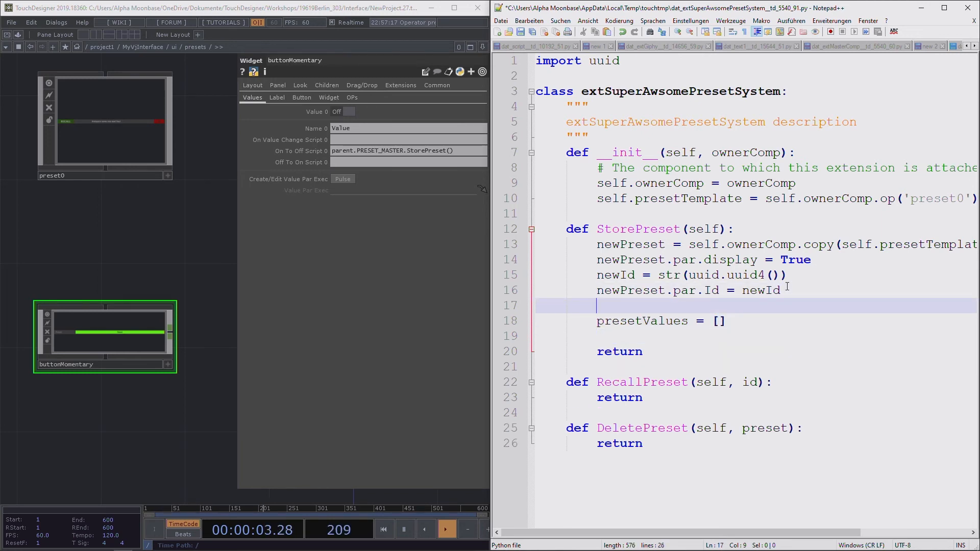
click(633, 336)
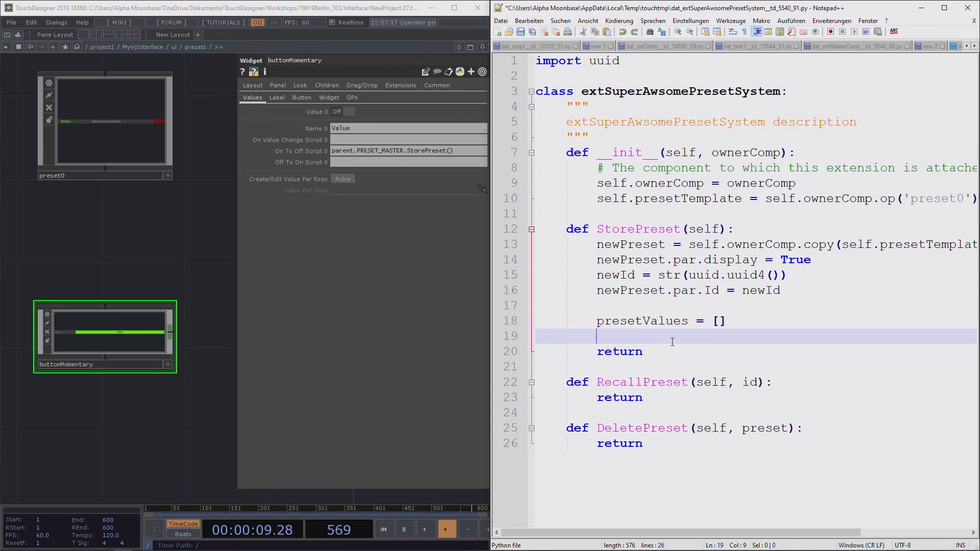
Step: Below presetValues, write baseComps = parent.MY_VJ.op('engine').findChildren in StorePreset
text(baseComps)
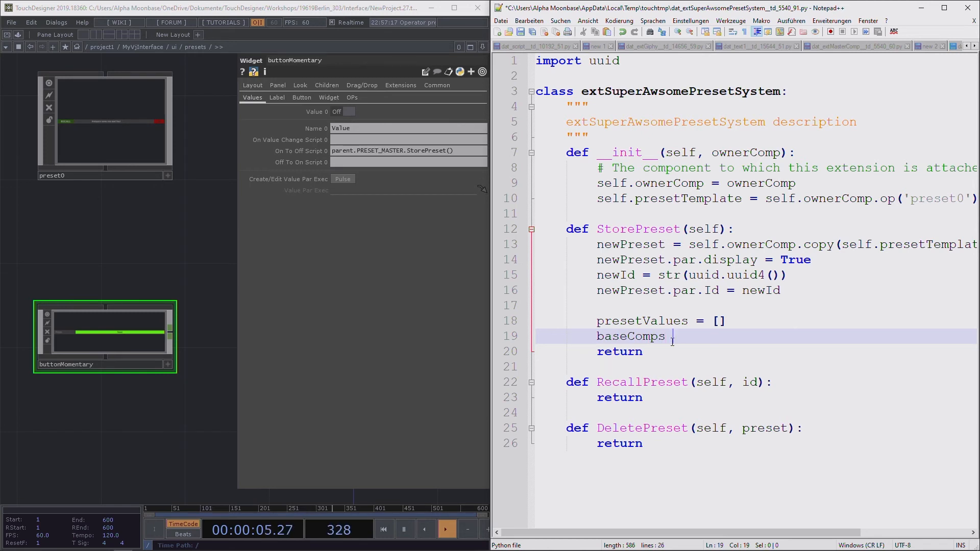
text(=)
text(p)
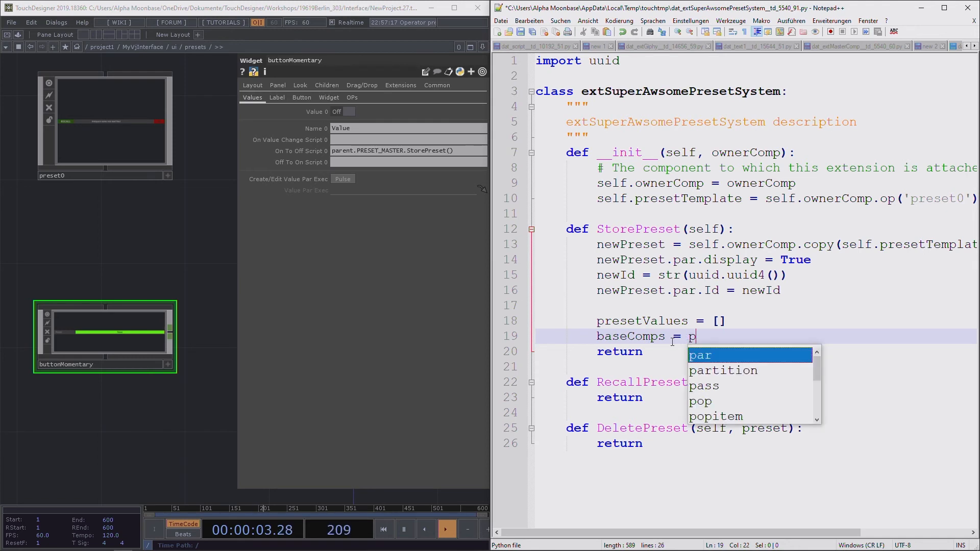
text(arent.MY)
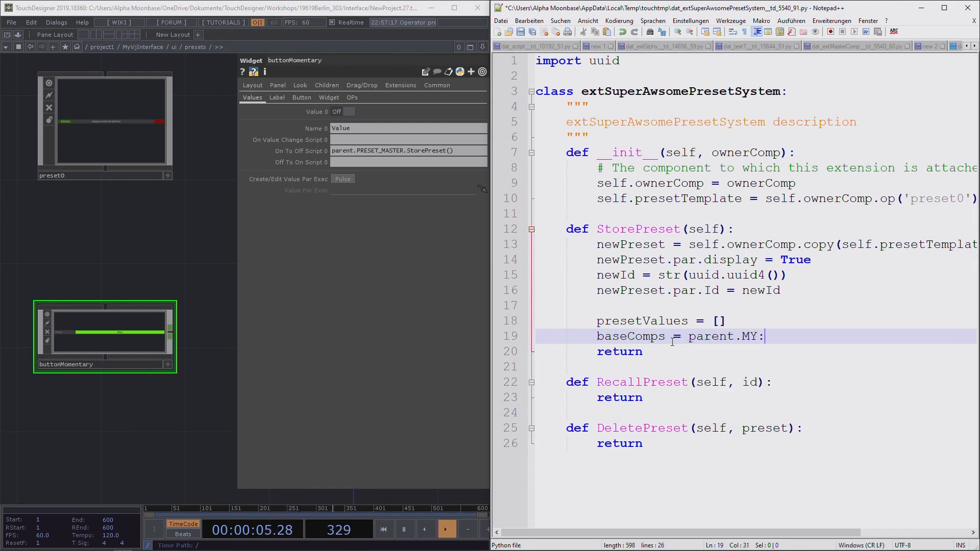
text(_VJ.op('eng)
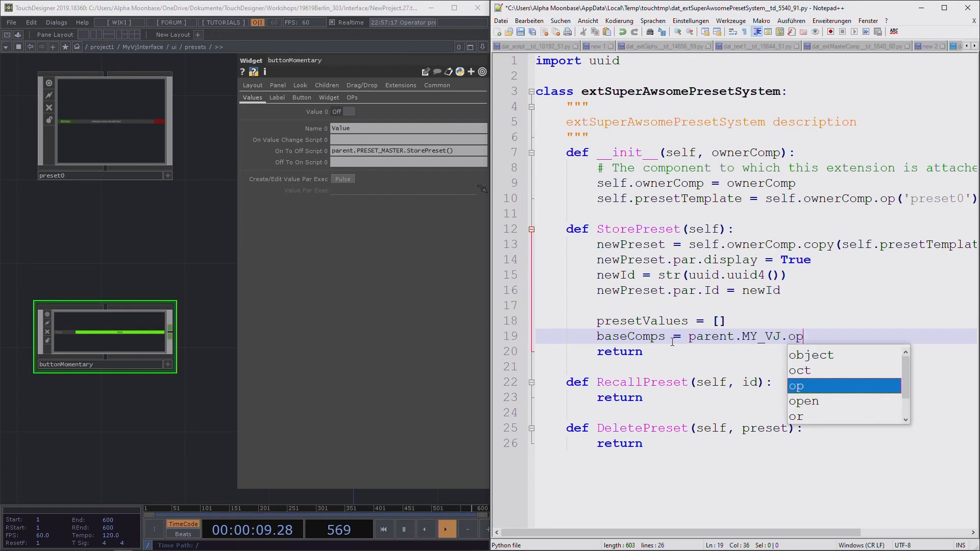
text('))
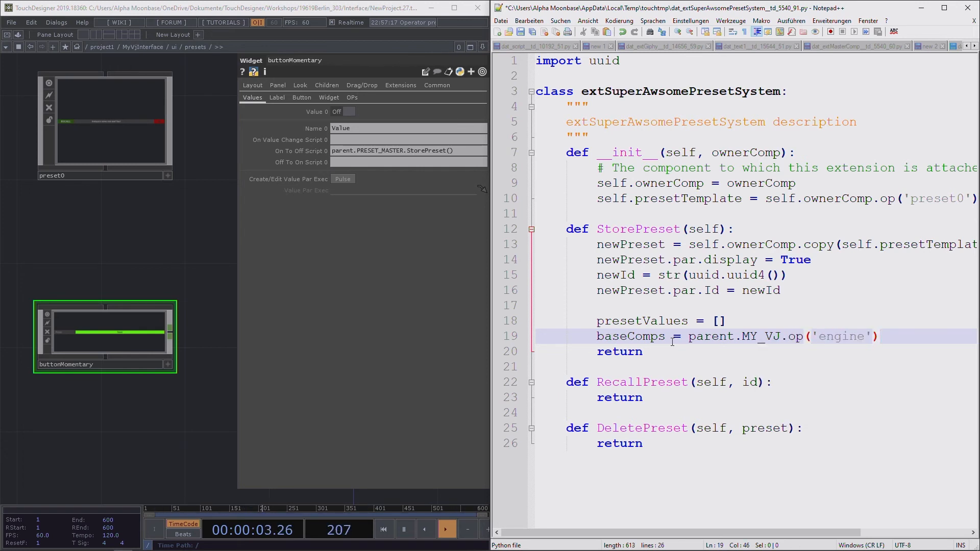
text(.)
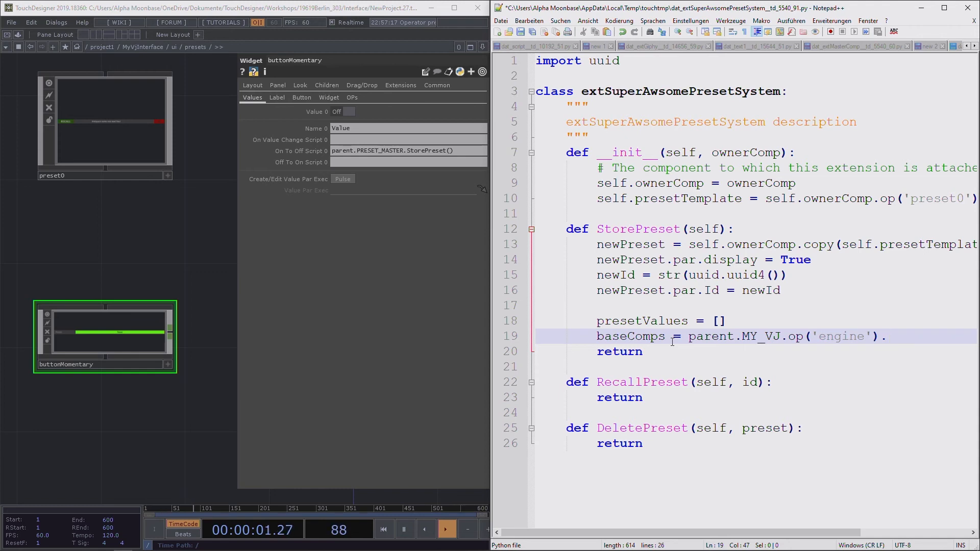
text(findChildren)
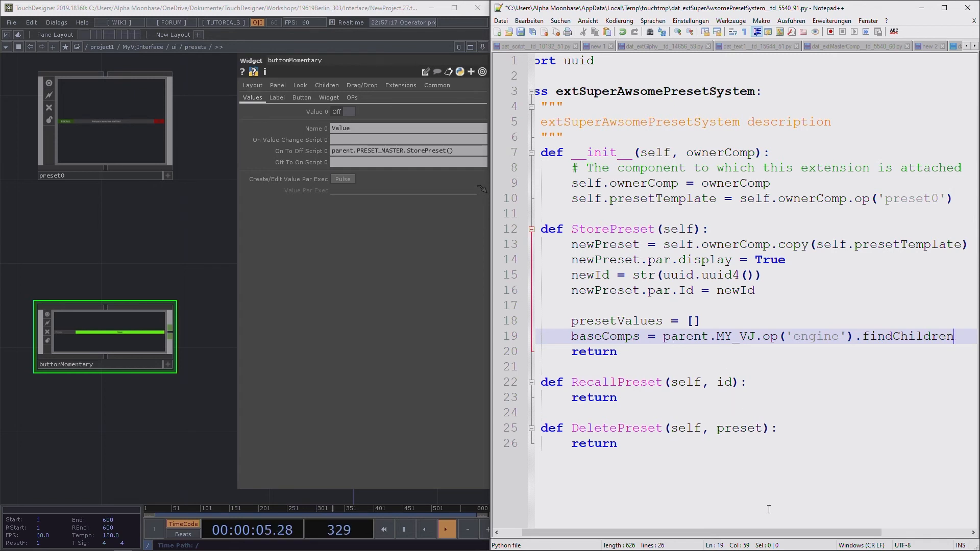
drag(772, 532, 795, 531)
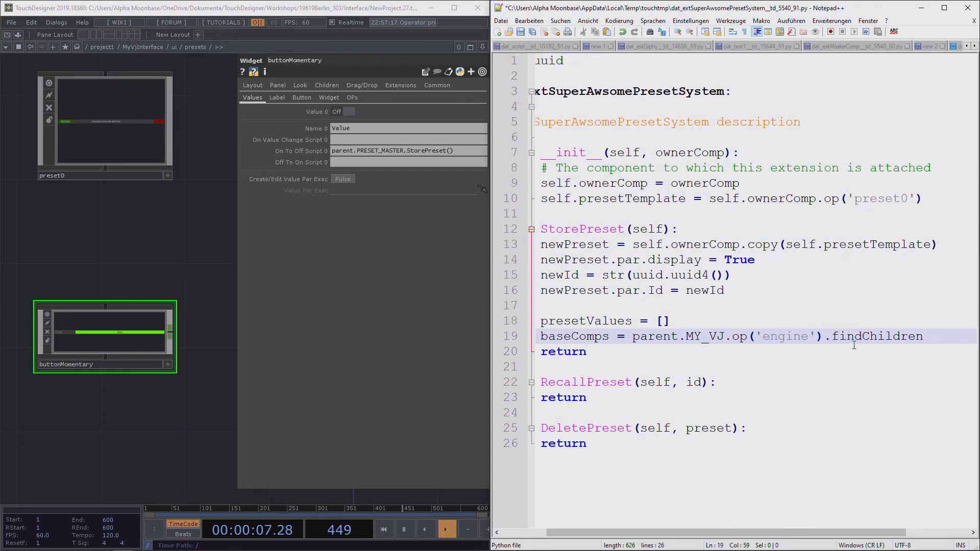
Step: Open the findChildren arguments with type = baseCOMP followed by a comma
text(()
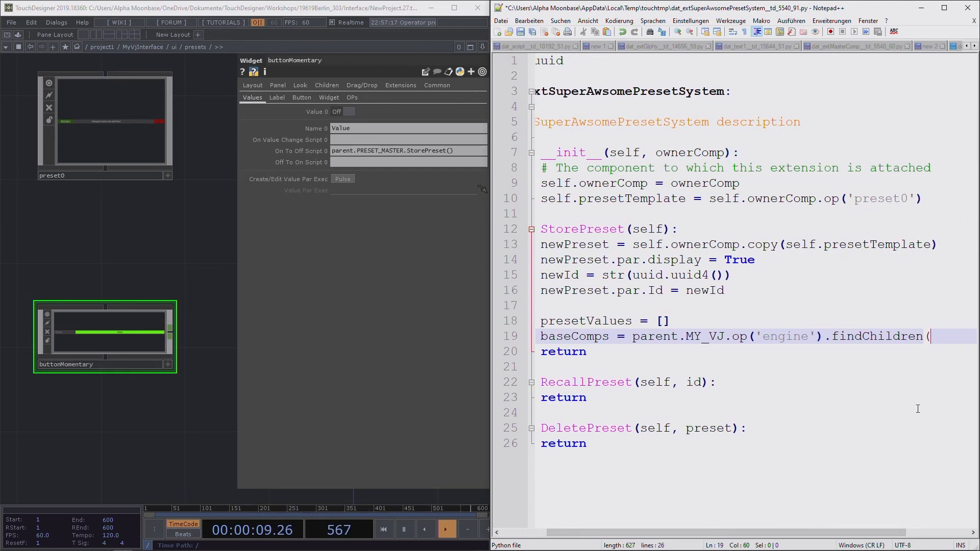
text(type = )
text(baseCom)
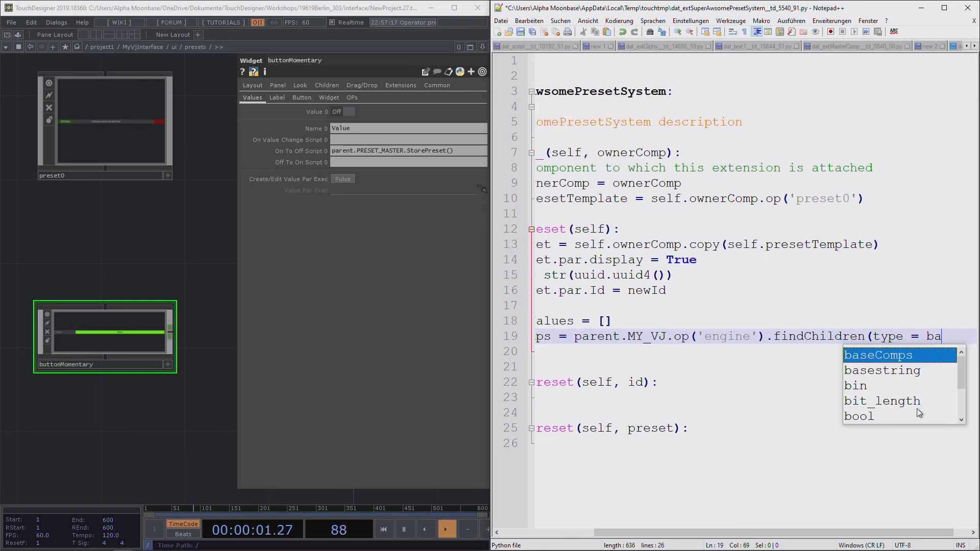
key(BackSpace)
key(BackSpace)
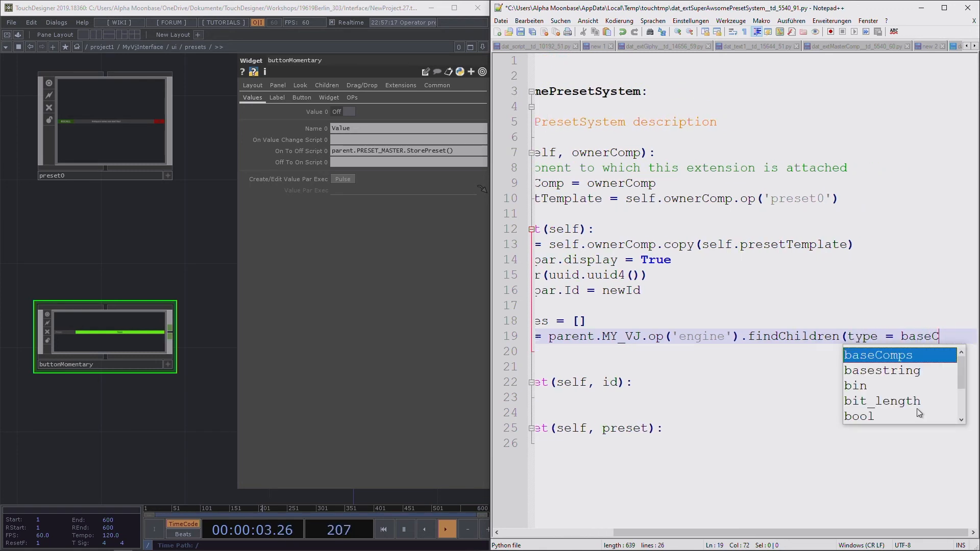
text(OMP,)
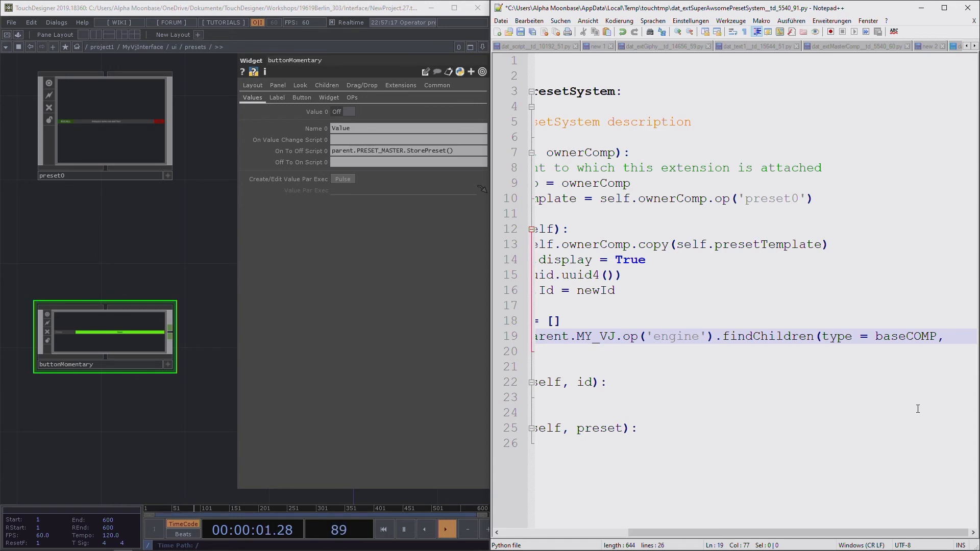
Step: Add maxDepth = 1 as the second findChildren argument, close the call and start a new line
text(max_depth)
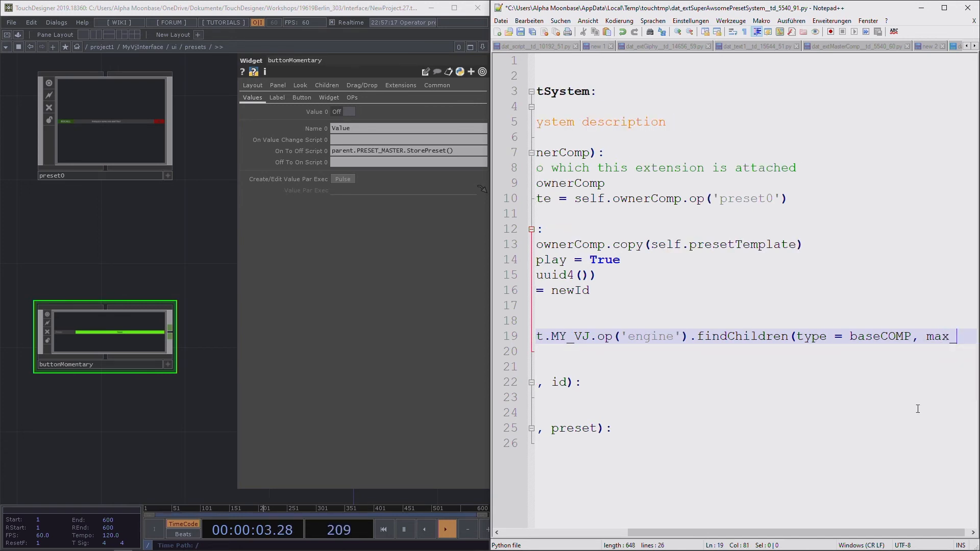
key(BackSpace)
key(BackSpace)
key(BackSpace)
key(BackSpace)
key(BackSpace)
key(BackSpace)
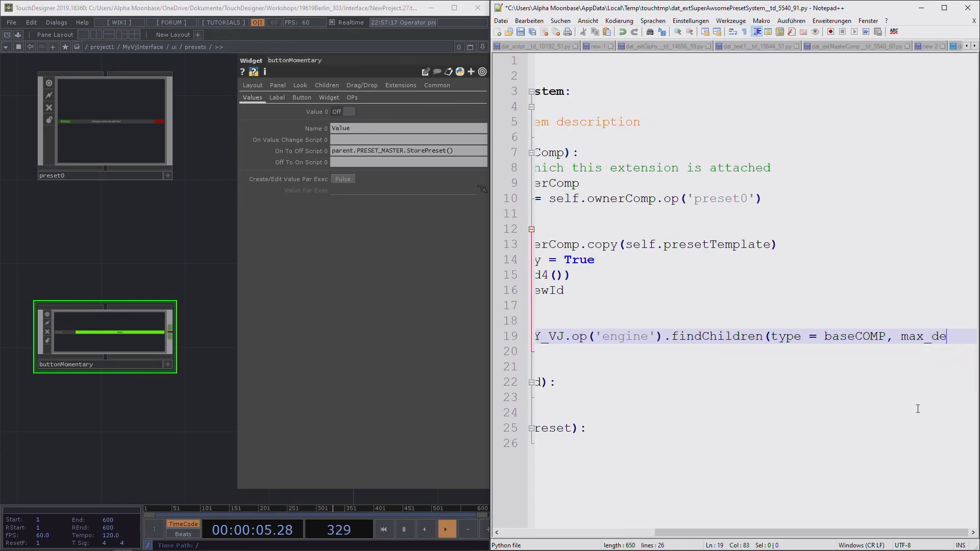
text(depth)
key(Left)
key(Left)
key(BackSpace)
key(BackSpace)
text(De)
key(Right)
key(Right)
text(= 1)
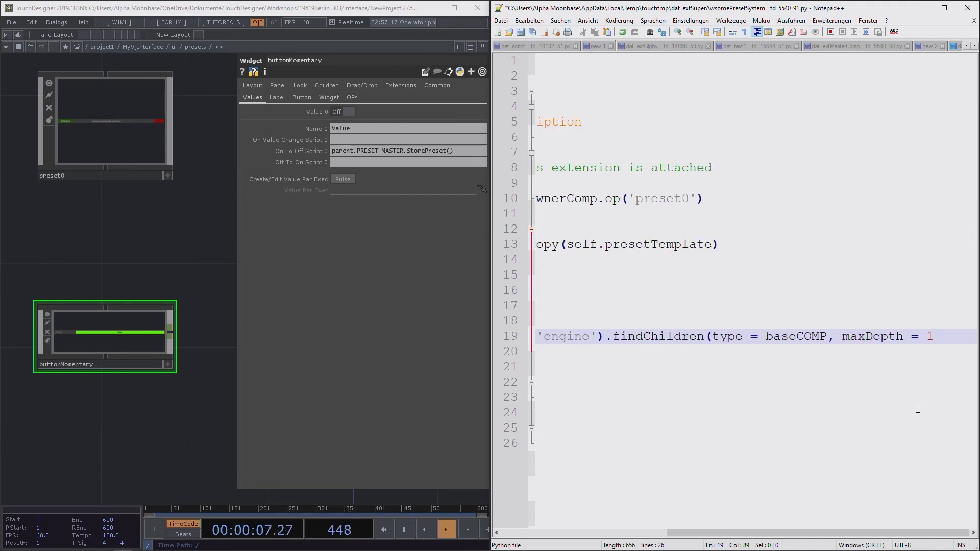
text())
key(Return)
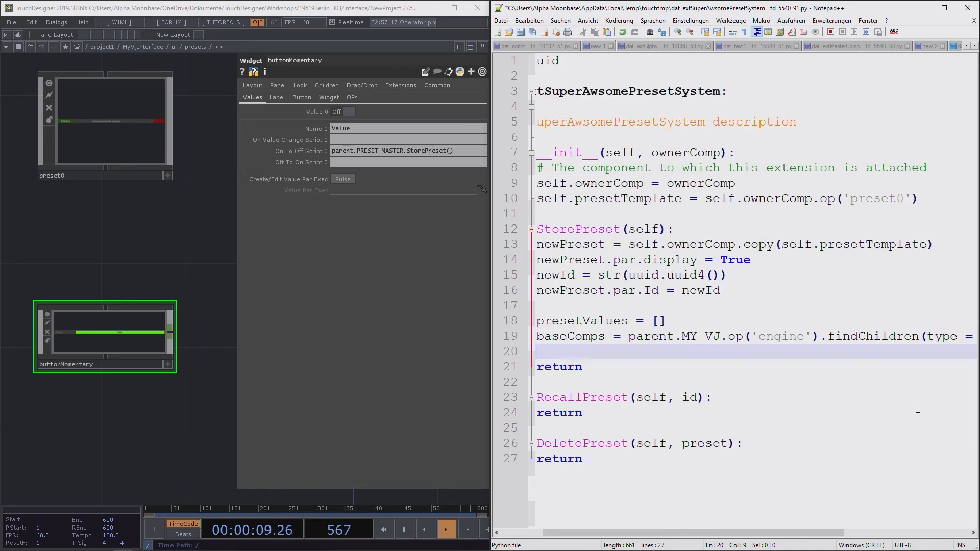
Step: Maximize the editor window and add the loop header for o in baseComps: below the baseComps assignment
click(944, 8)
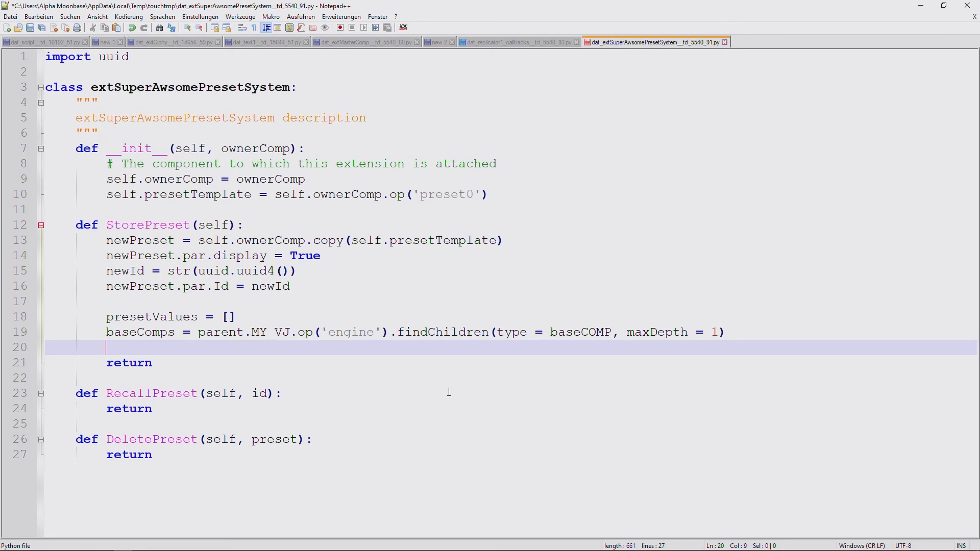
text(for o ind baseC)
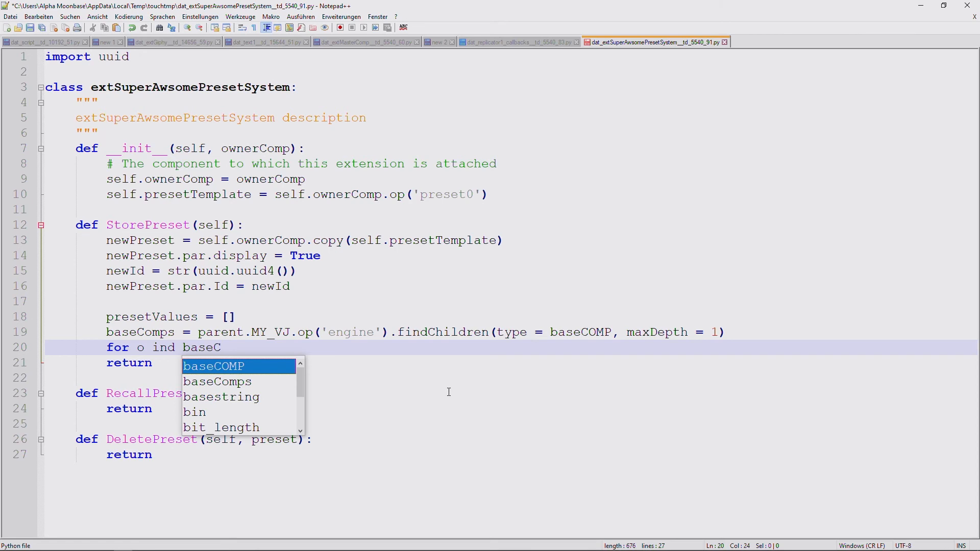
key(Down)
key(Return)
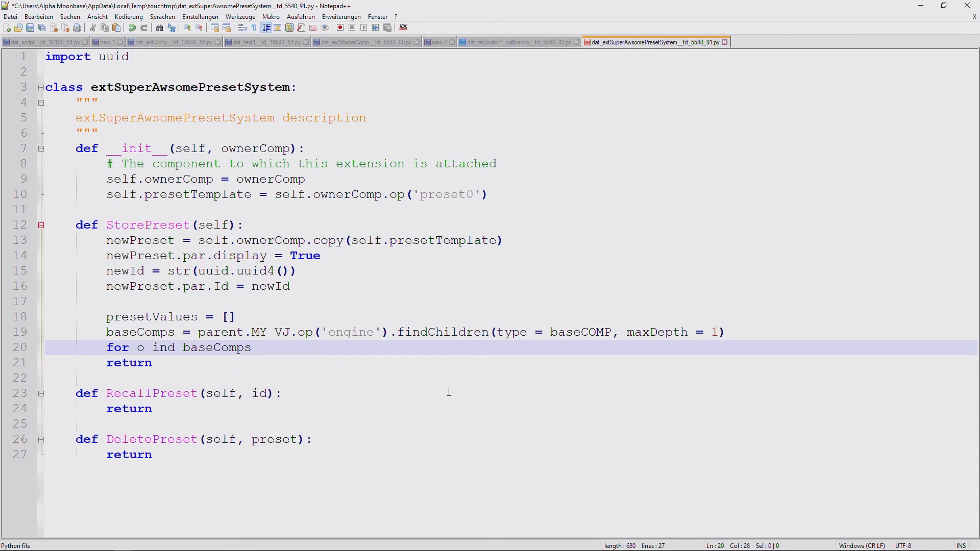
text(:)
key(Return)
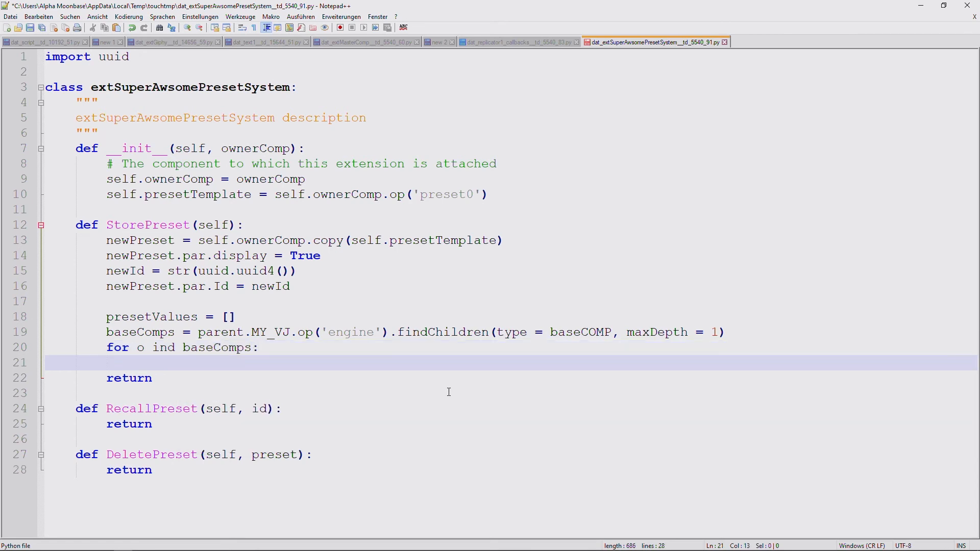
key(Up)
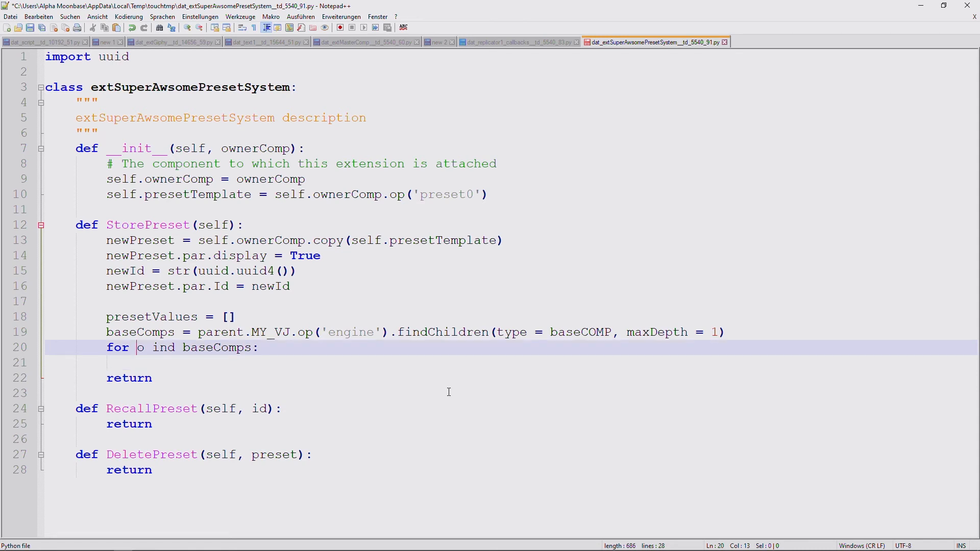
key(BackSpace)
key(Down)
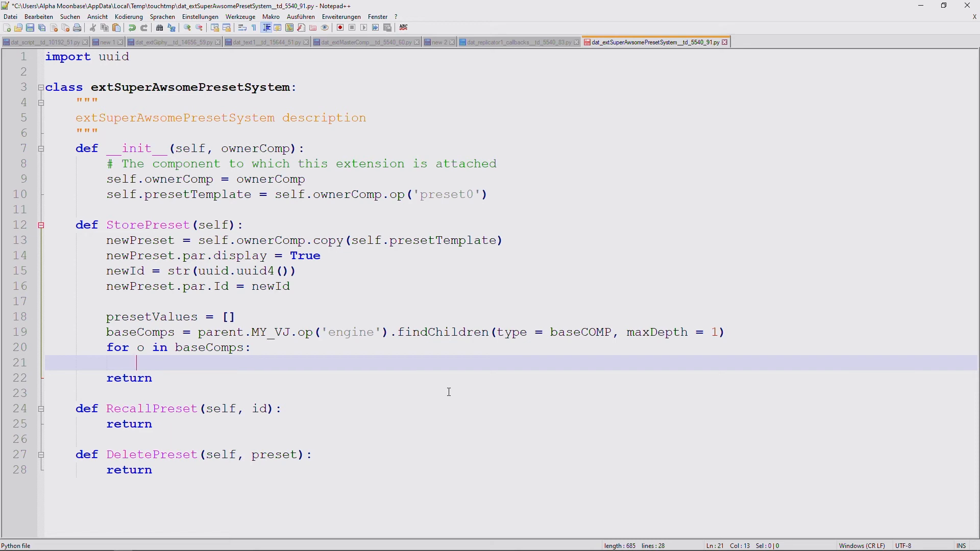
Step: Nest the loop for p in o.customPars: inside the baseComps loop, with an indented empty line for its body
text(for p)
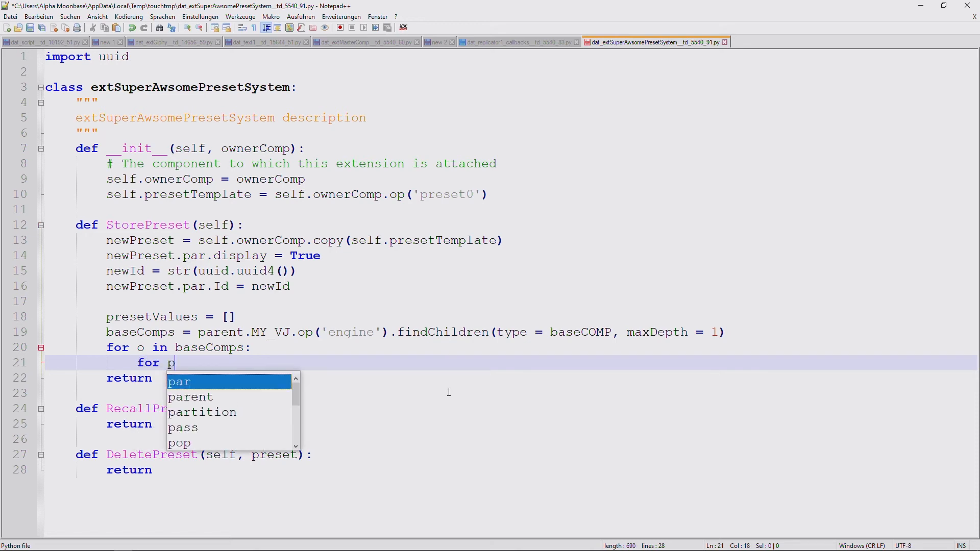
text( in o.)
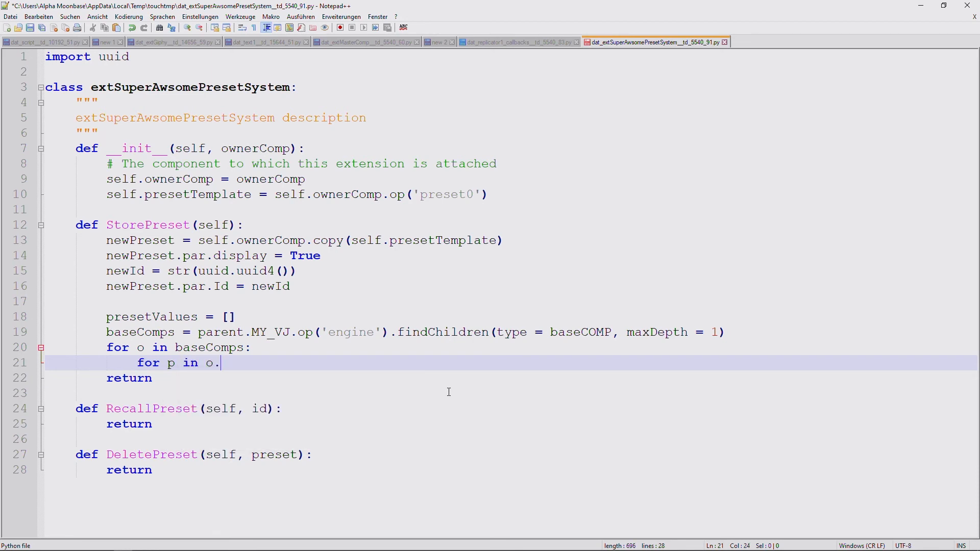
text(customPars:)
key(Return)
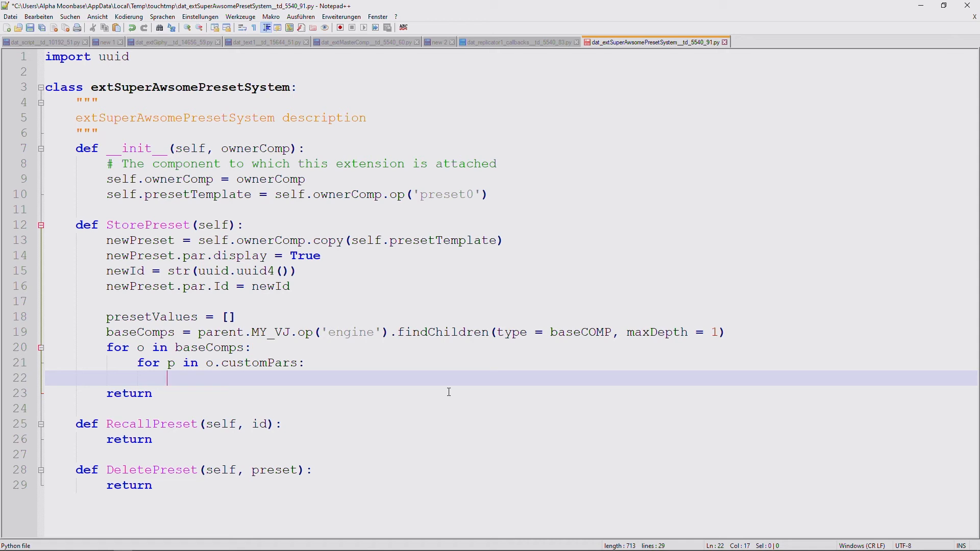
key(Up)
key(Right)
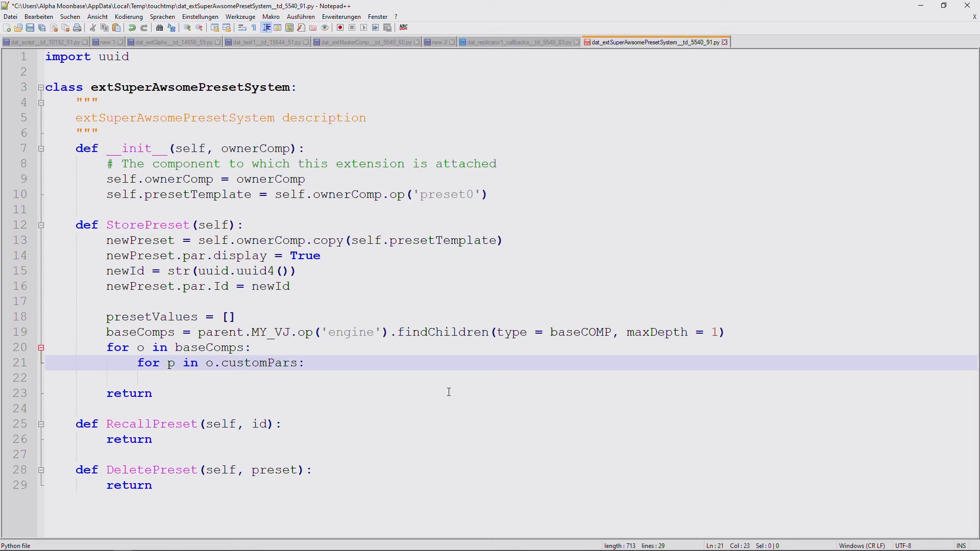
key(Down)
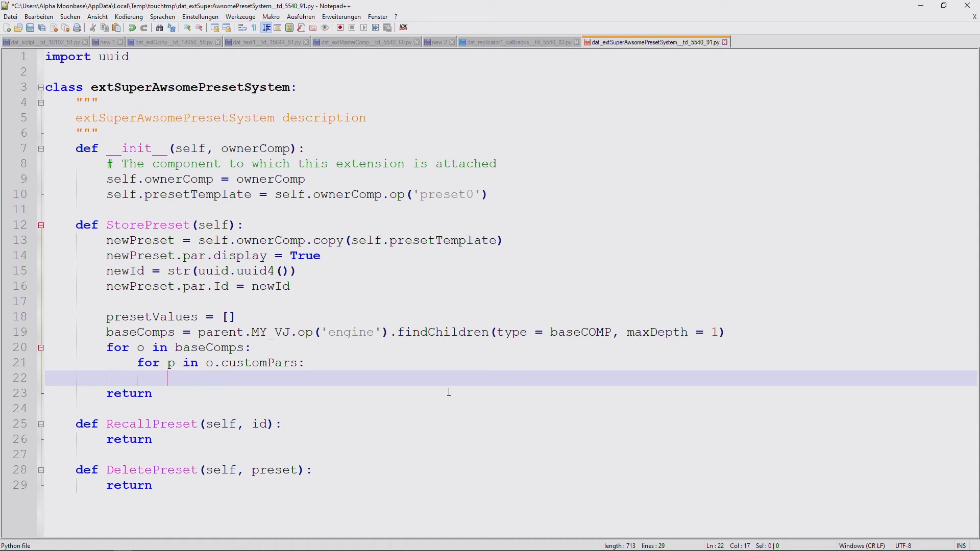
Step: In the inner loop, assign pv a dictionary containing the key 'Parameter', with a tab gap after the opening brace
text(pv =)
text({)
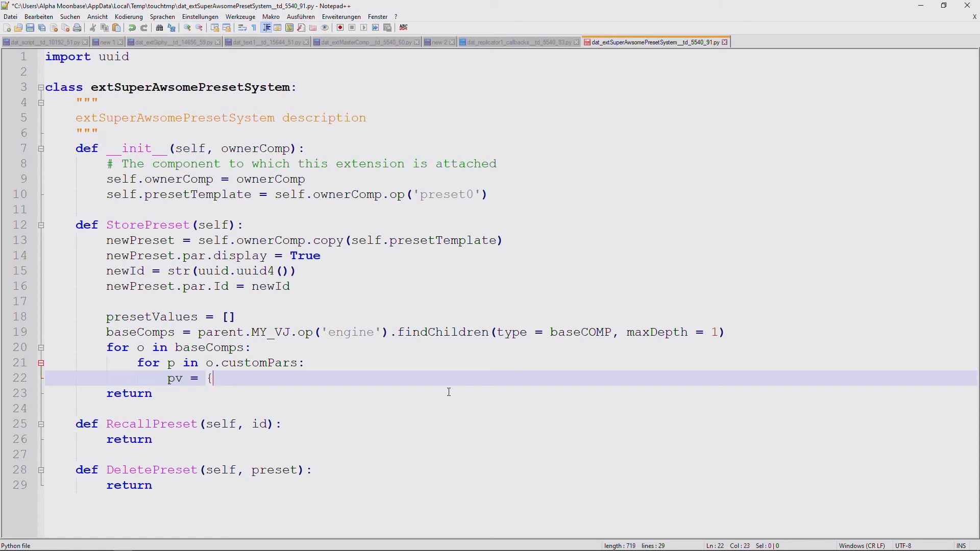
text(}'Para)
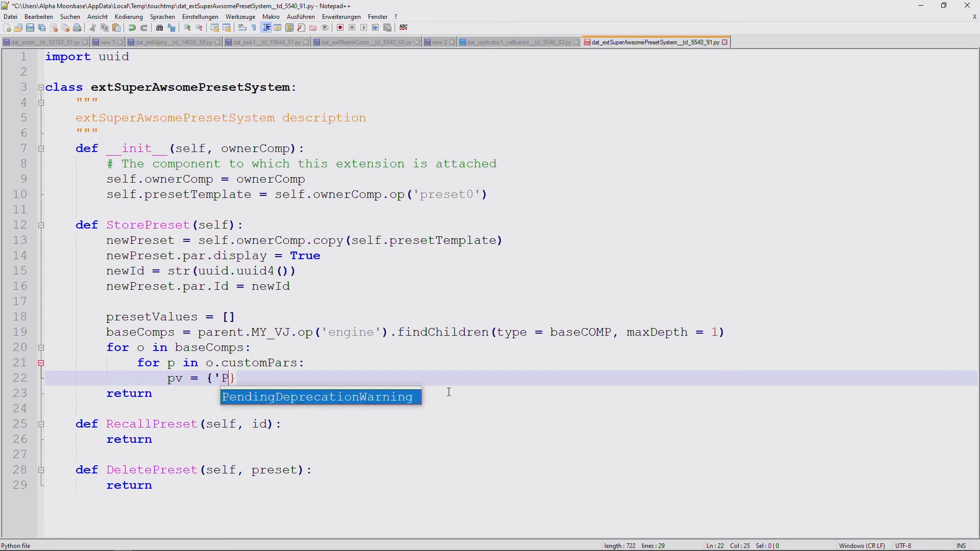
text(meter')
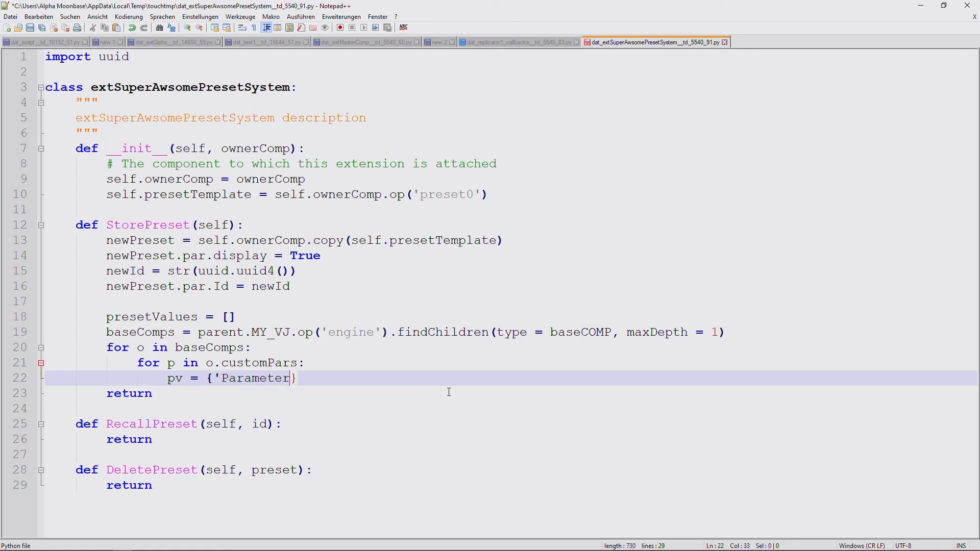
key(Left)
key(Left)
key(Left)
key(Left)
key(Left)
key(Left)
key(Left)
key(Left)
key(Left)
key(Tab)
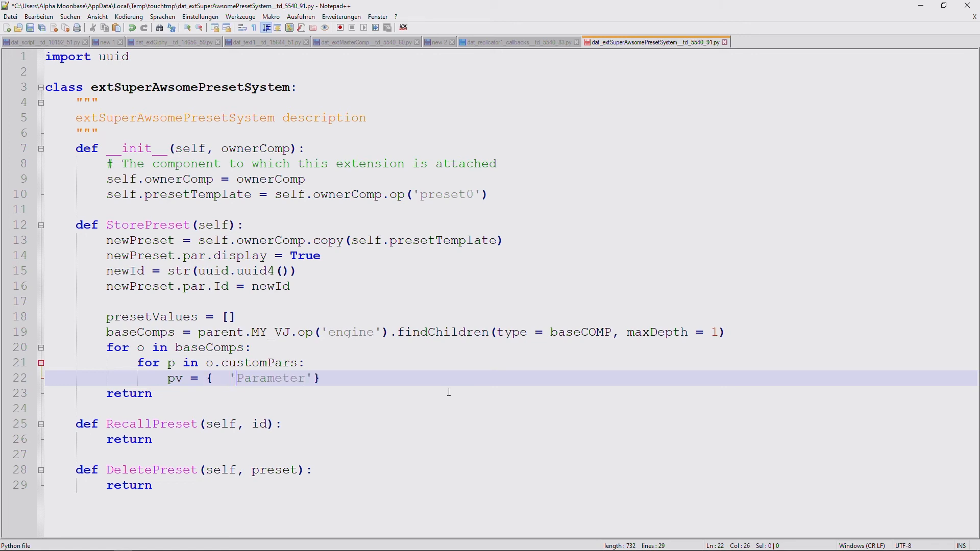
Step: Give the 'Parameter' key the value p followed by a comma, and start an aligned second line inside the pv dictionary
key(Right)
text(:)
key(Tab)
text(p,)
key(Return)
key(Tab)
key(Tab)
Step: Add the entry 'Value' : p.val, to the pv dictionary and start a new line below it in the inner loop
text(Ä)
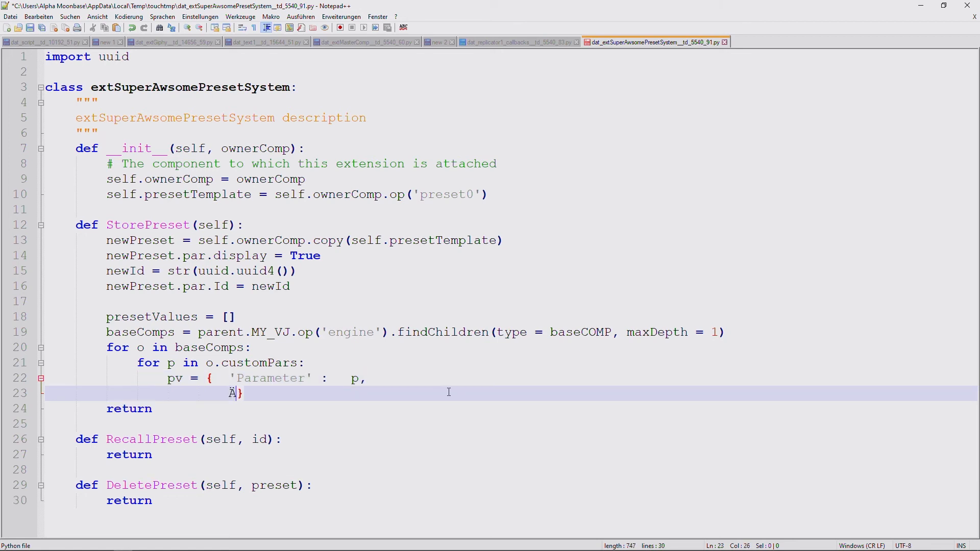
key(BackSpace)
text('Value')
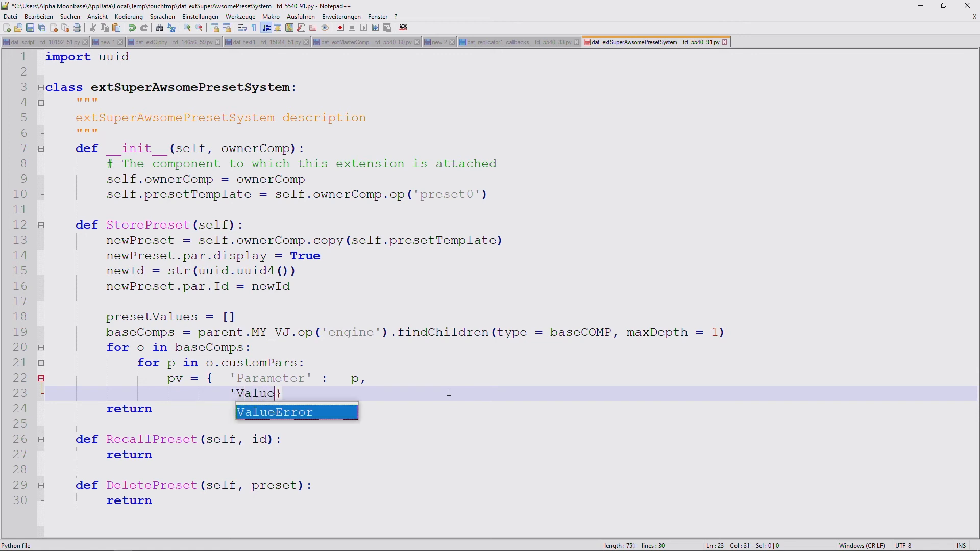
key(Tab)
text(:)
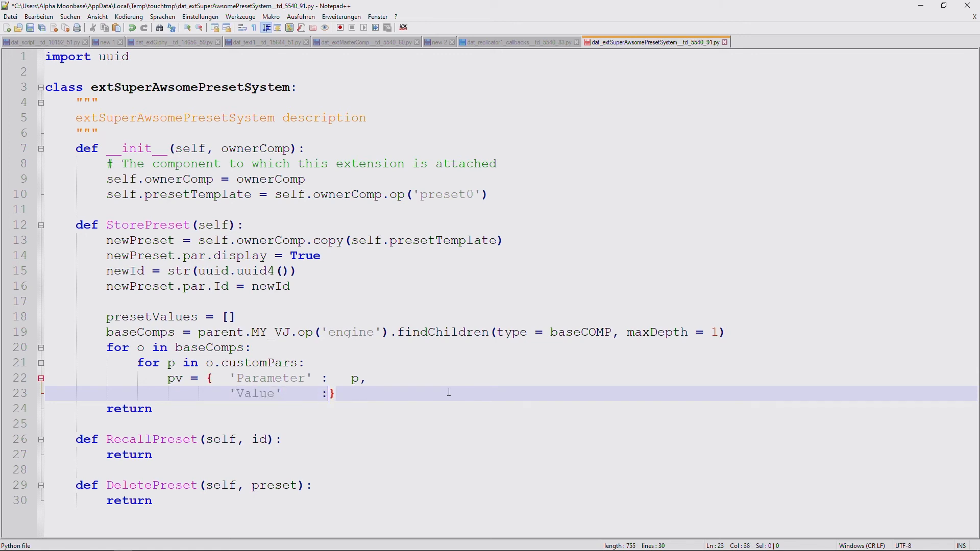
key(Tab)
text(p.val,)
key(Return)
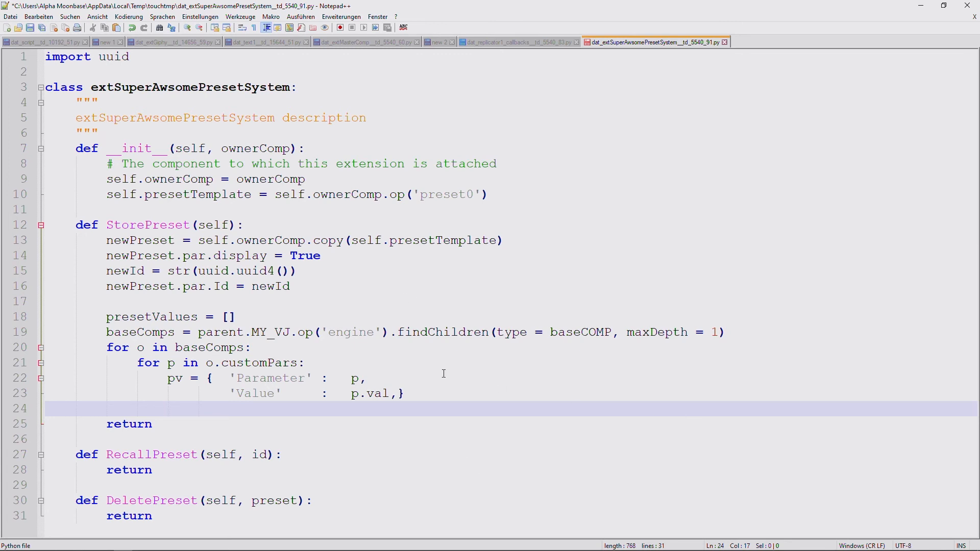
click(396, 395)
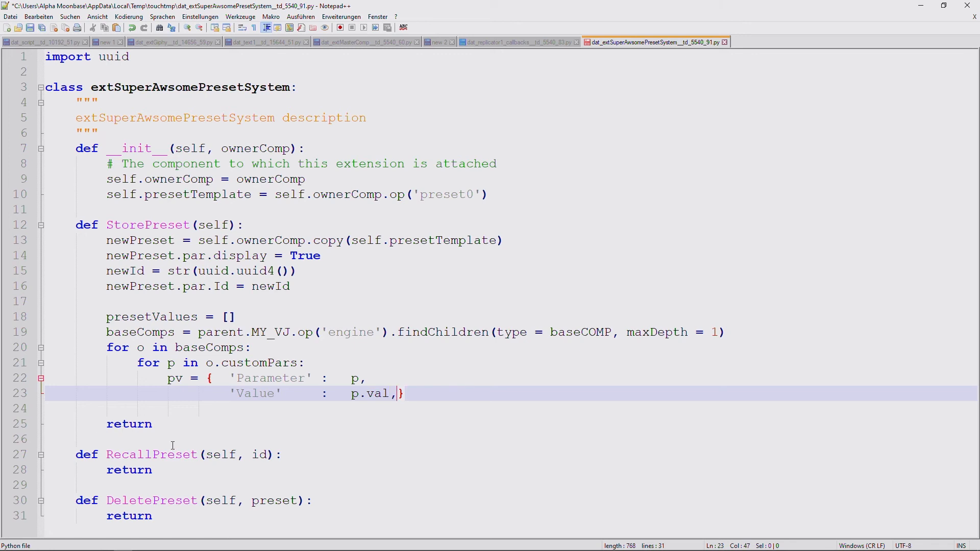
key(Return)
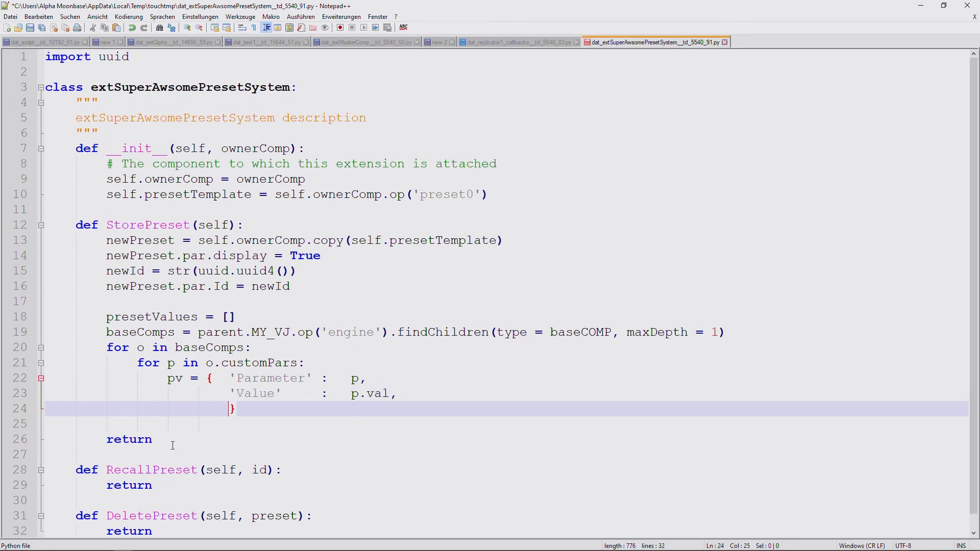
key(BackSpace)
key(BackSpace)
key(BackSpace)
key(BackSpace)
key(BackSpace)
key(BackSpace)
key(BackSpace)
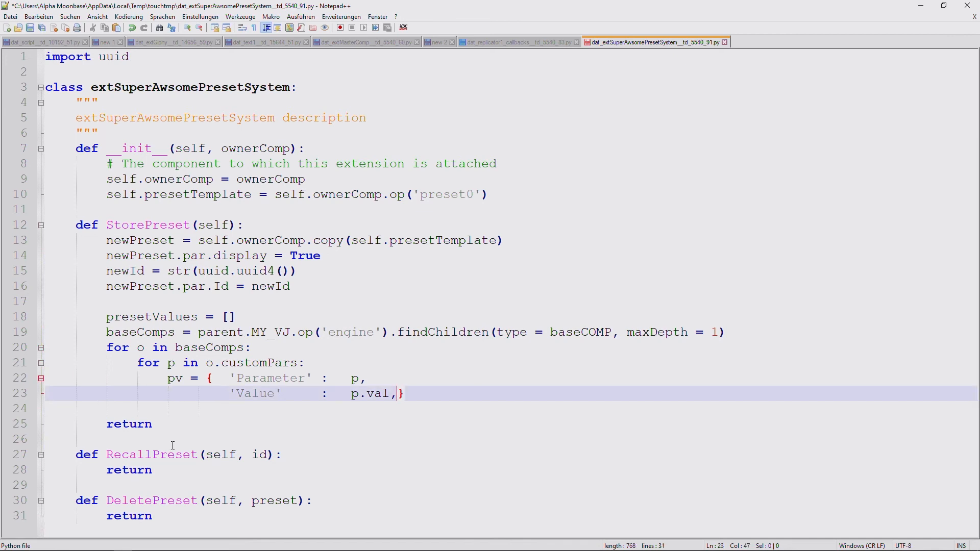
Step: Below the pv dictionary in the inner loop, add the line presetValues.append(pv)
key(Down)
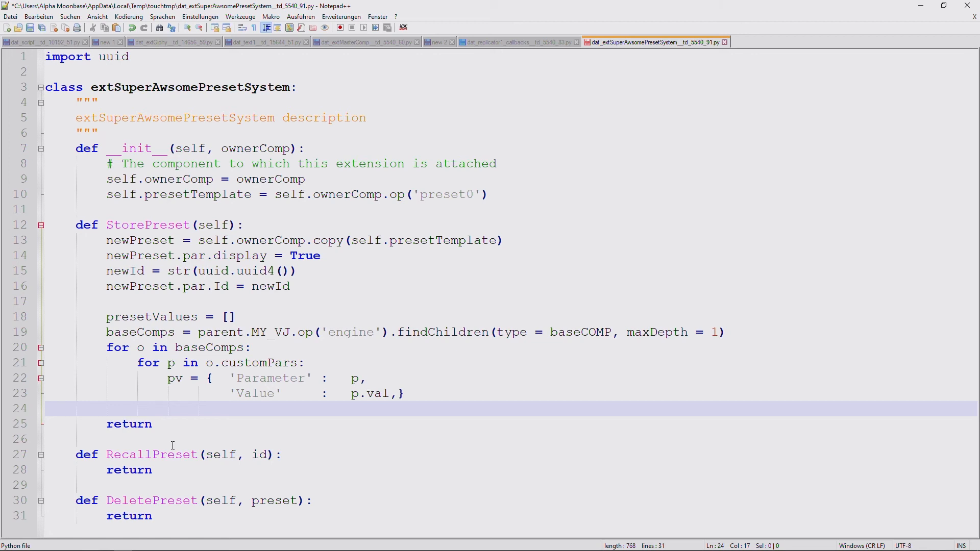
text(preset)
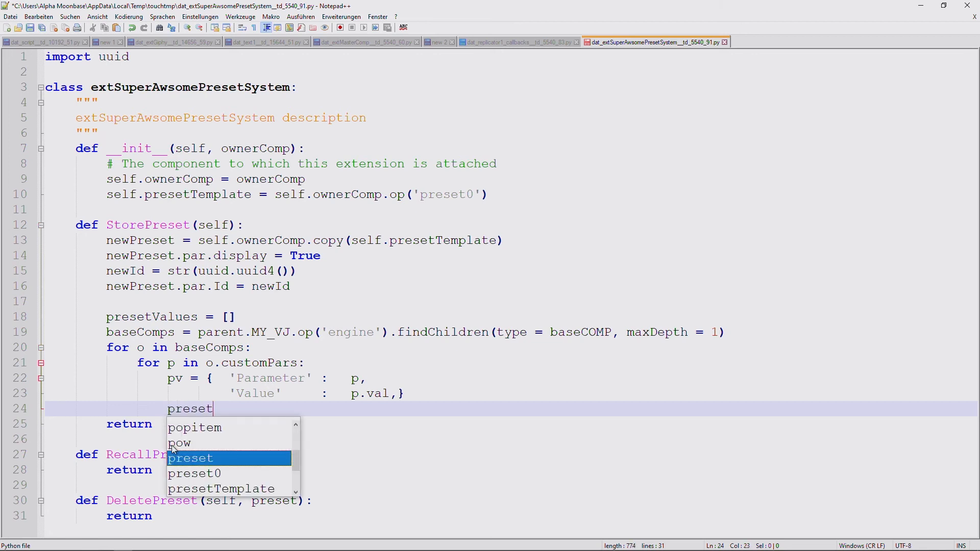
text(Values)
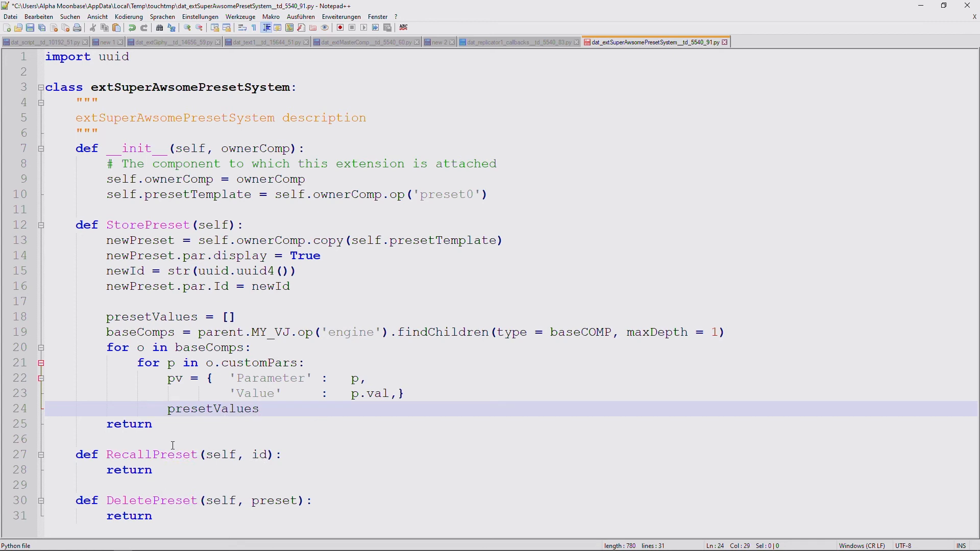
text(.app)
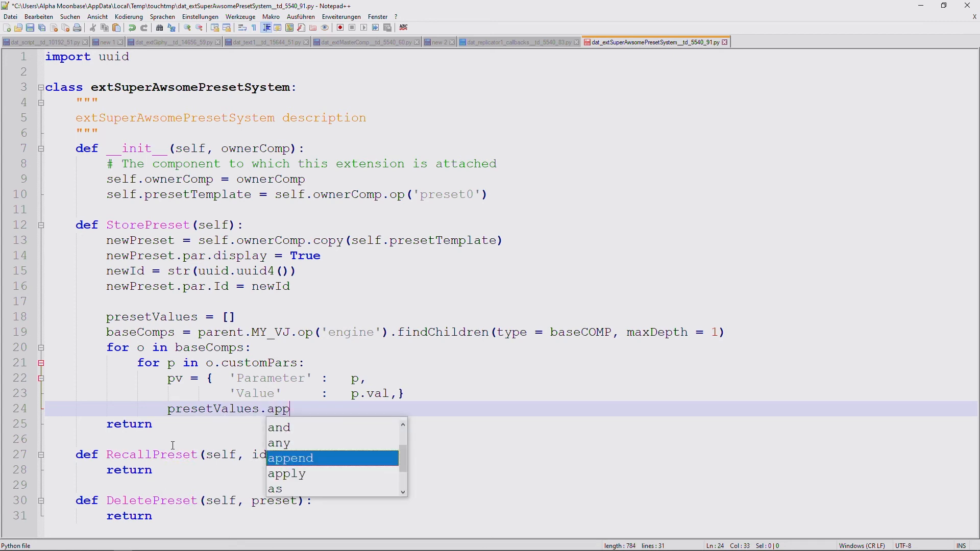
text(end(pv))
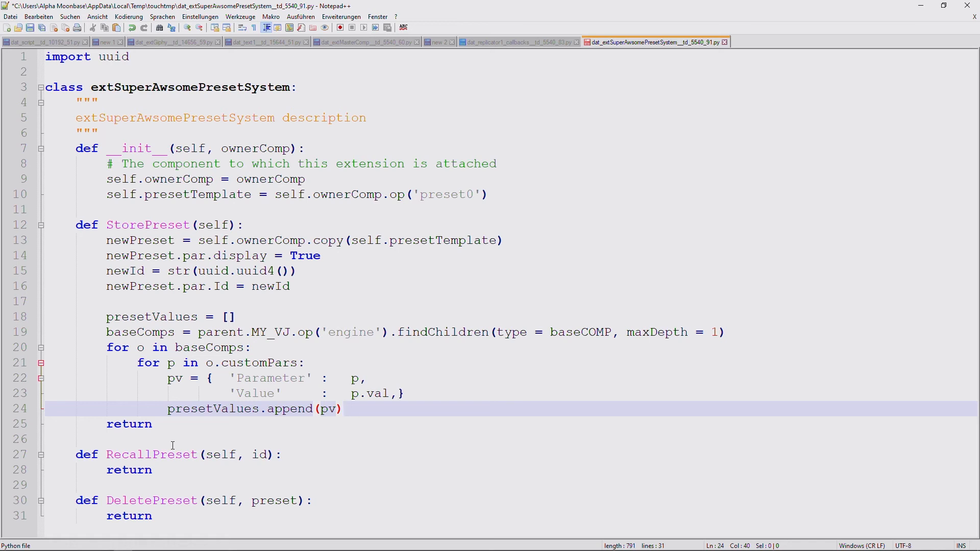
Step: After both loops, at method-body indentation, add self.ownerComp.store(newId, presetValues) followed by an empty line
key(Return)
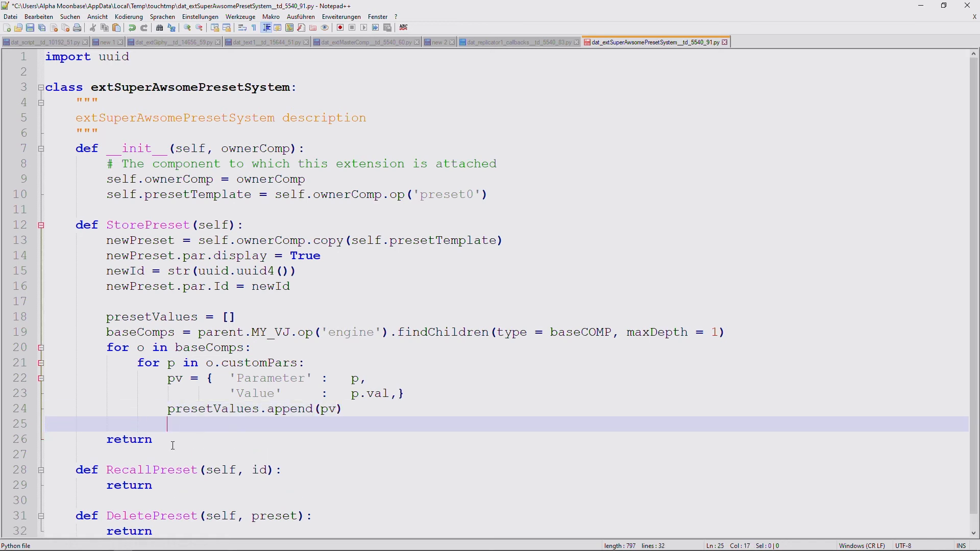
key(BackSpace)
text(self.o)
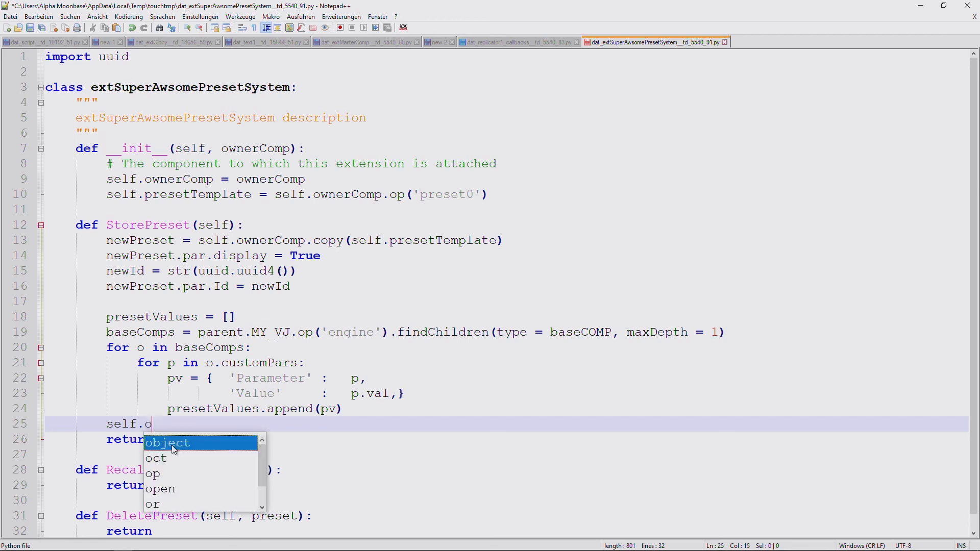
text(wn)
key(Return)
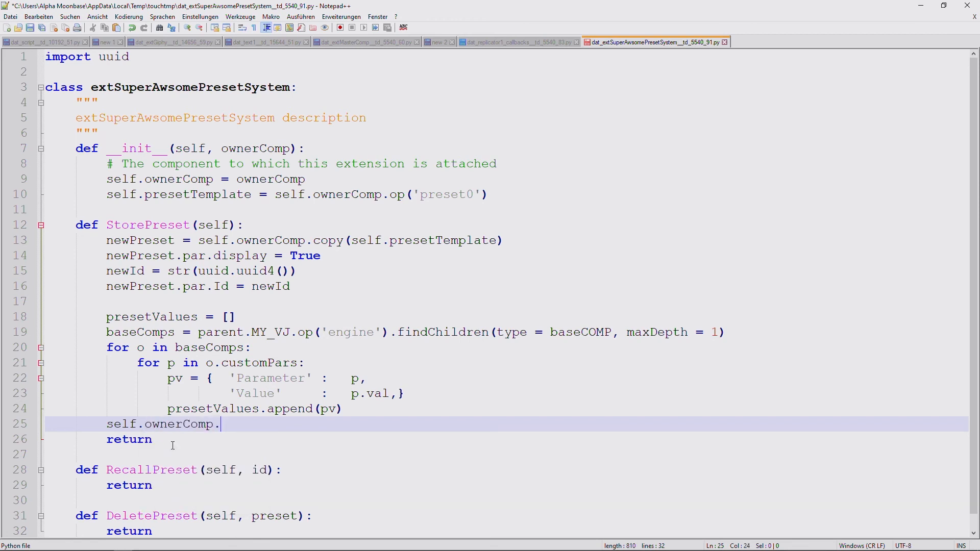
text(.store()
text(newId, preset)
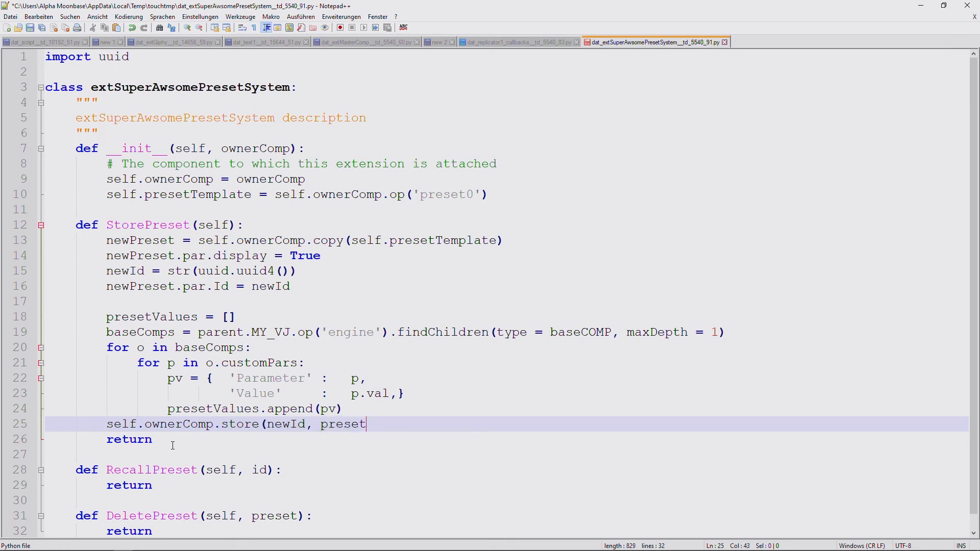
text(V)
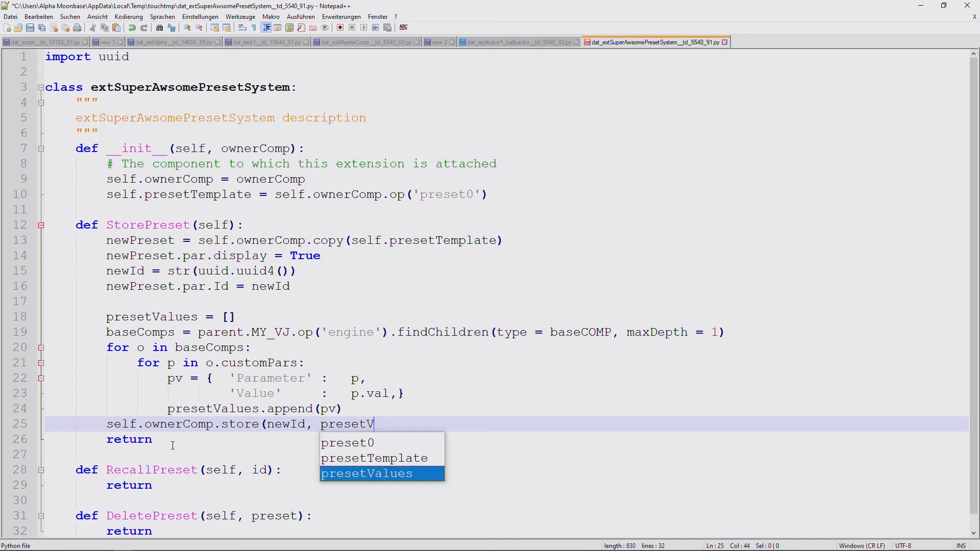
key(Return)
text())
key(Return)
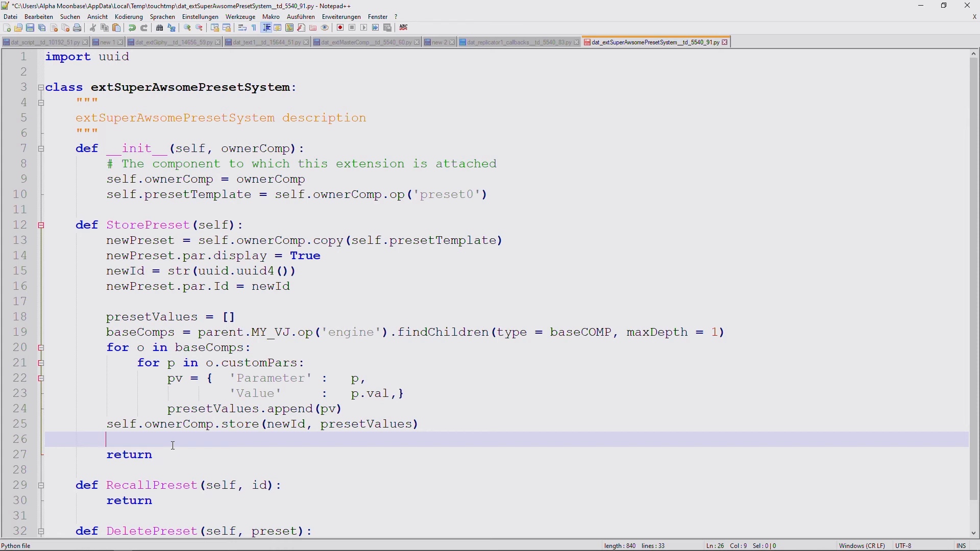
scroll(265, 463, down, 1)
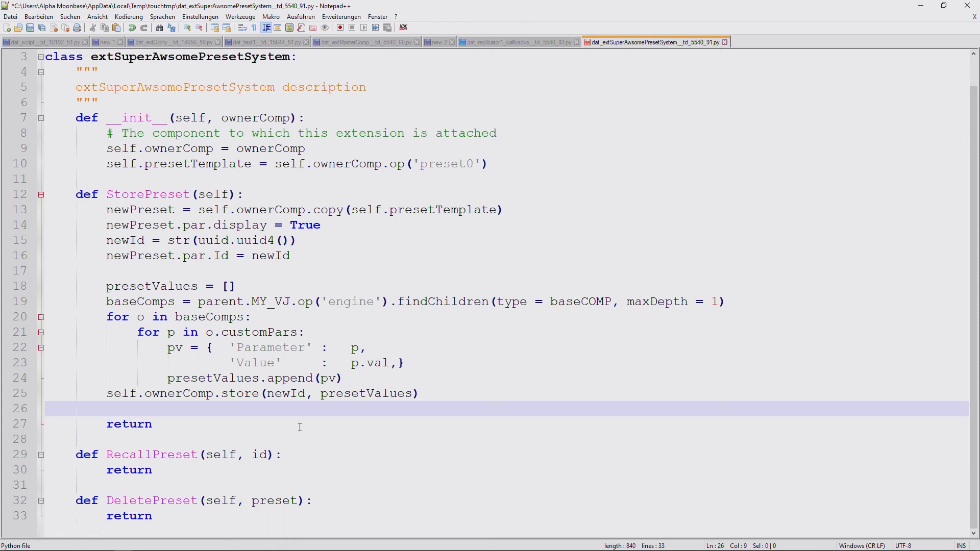
click(308, 454)
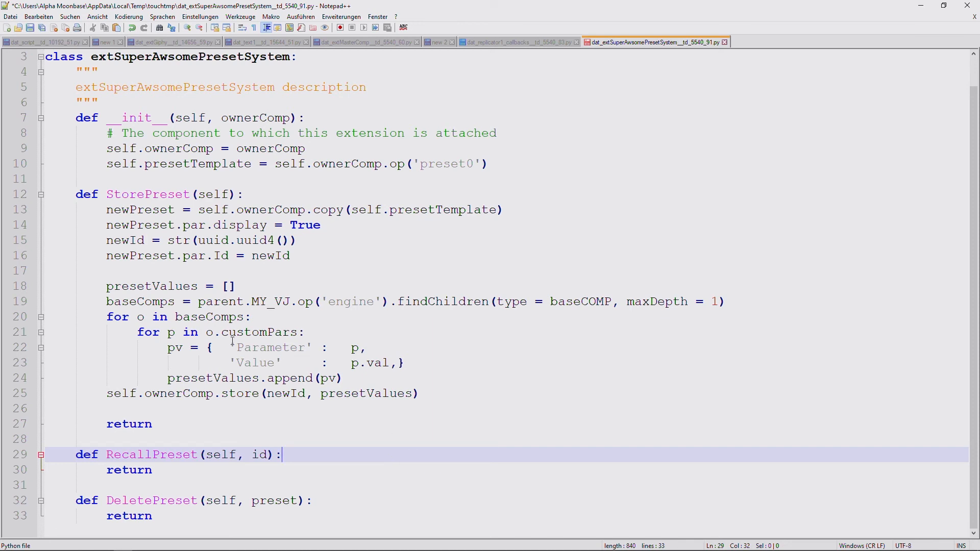
click(182, 330)
double_click(173, 332)
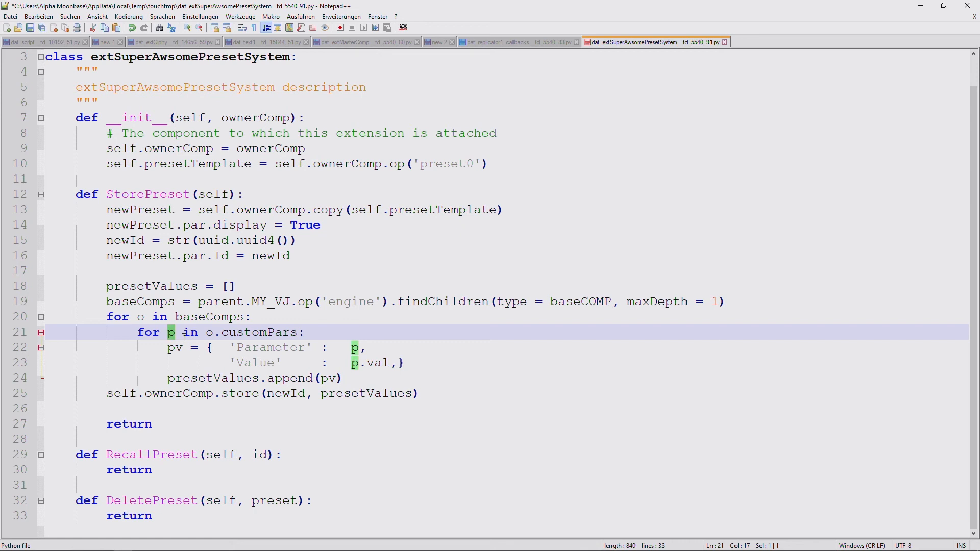
Step: Add the call self.ownerComp.fetch(id) as the first line of the RecallPreset body, followed by an empty line
click(295, 458)
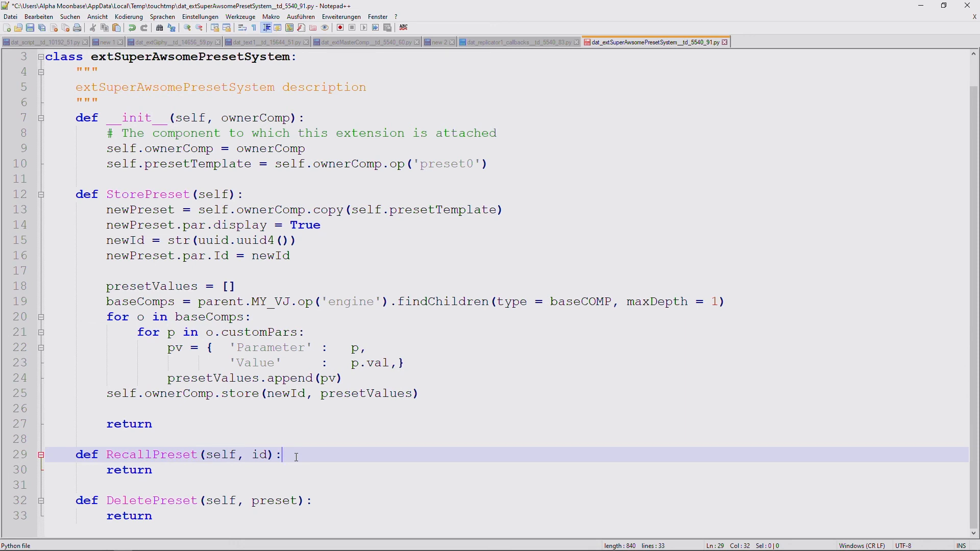
key(Return)
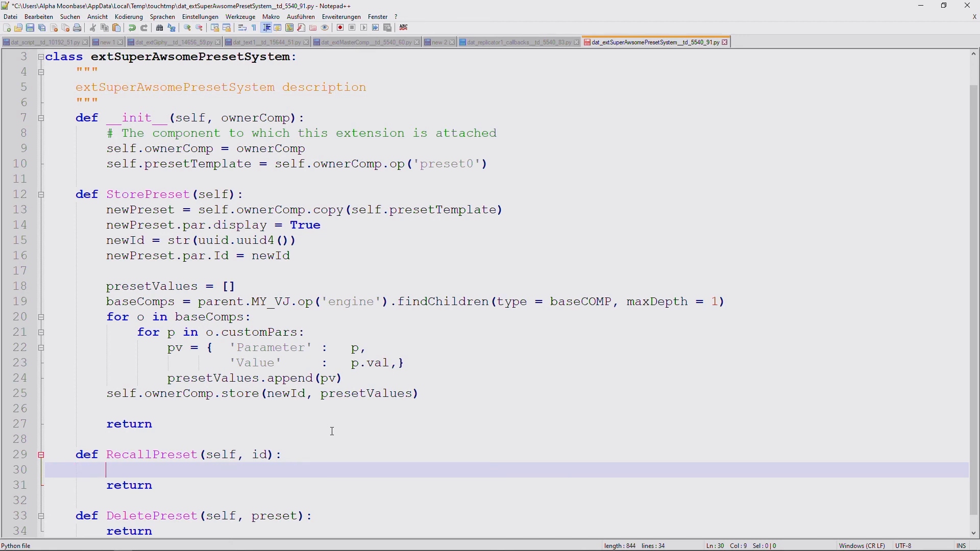
scroll(334, 429, down, 1)
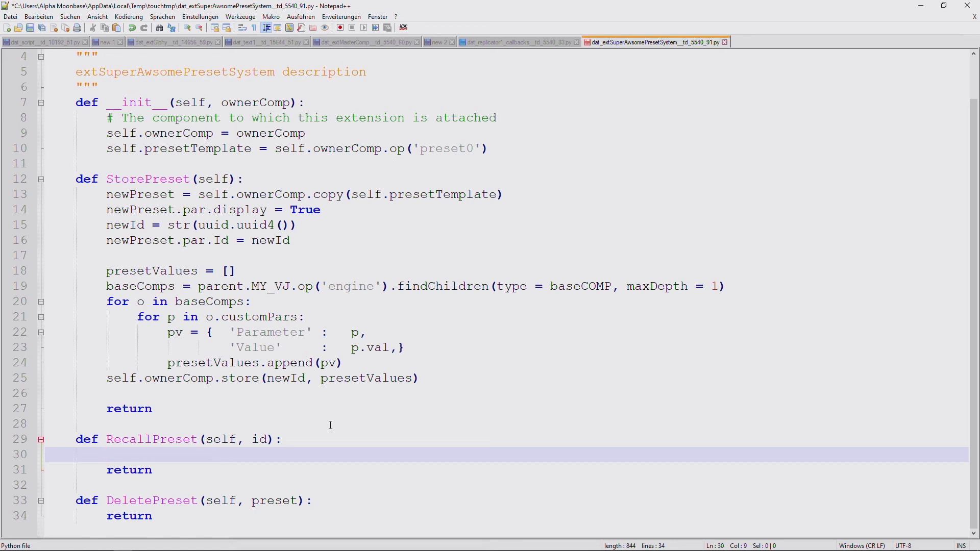
text(sel)
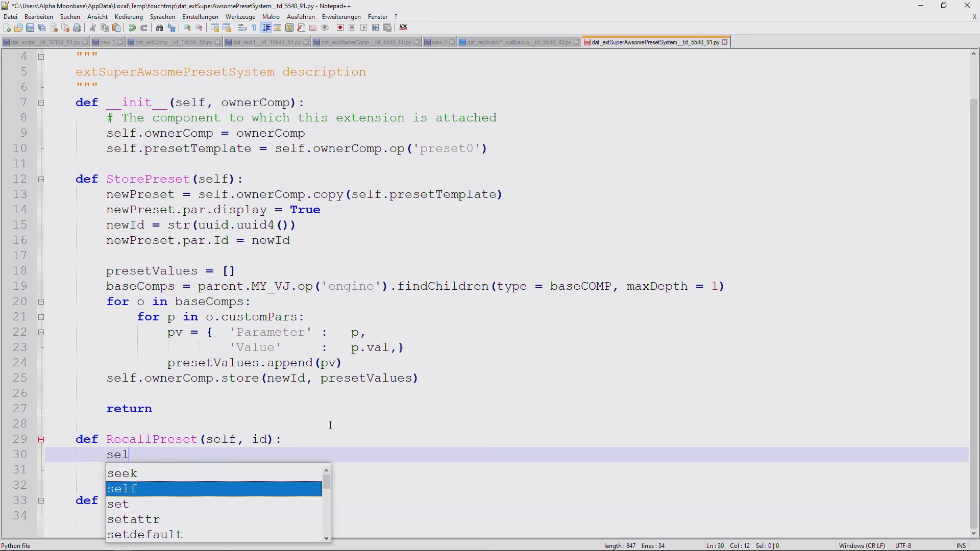
text(f.own)
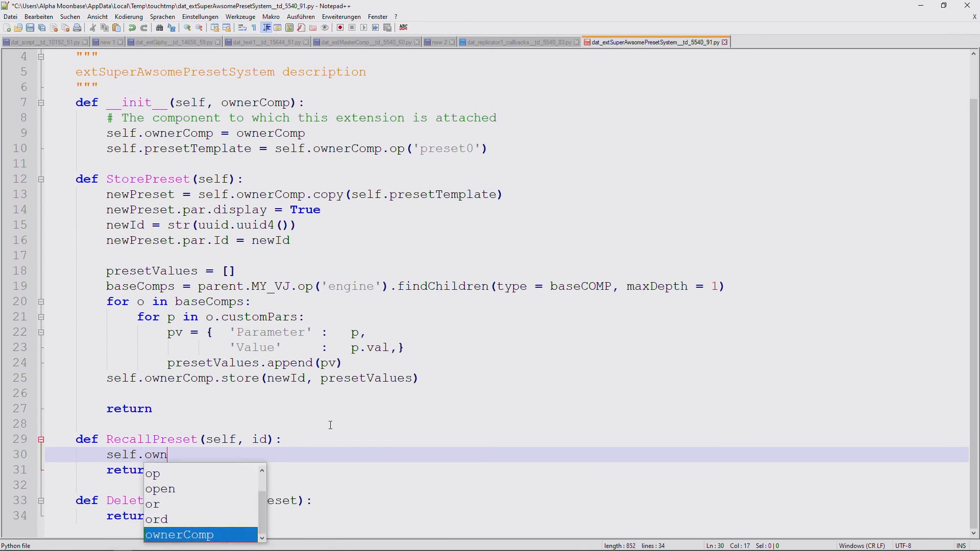
text(erComp.fetch/i)
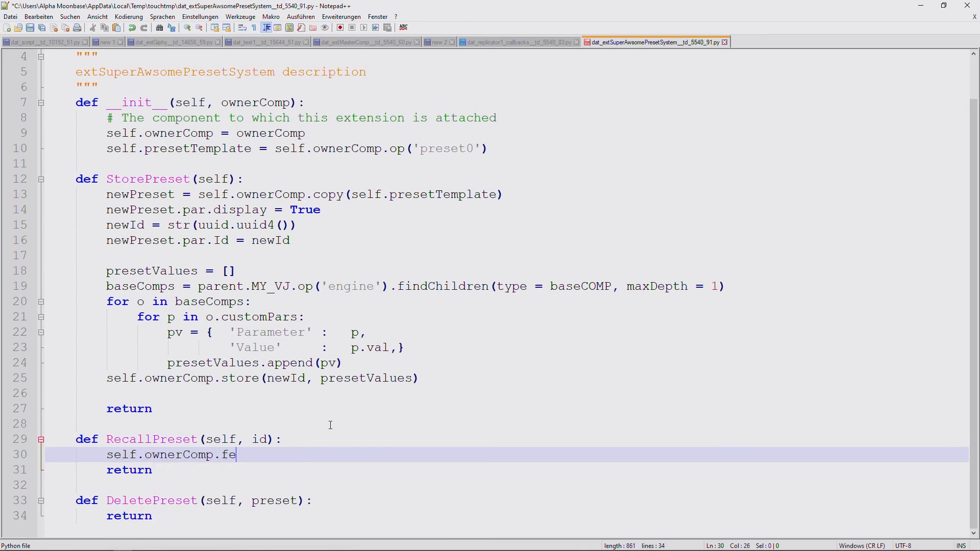
key(BackSpace)
key(BackSpace)
text((id)
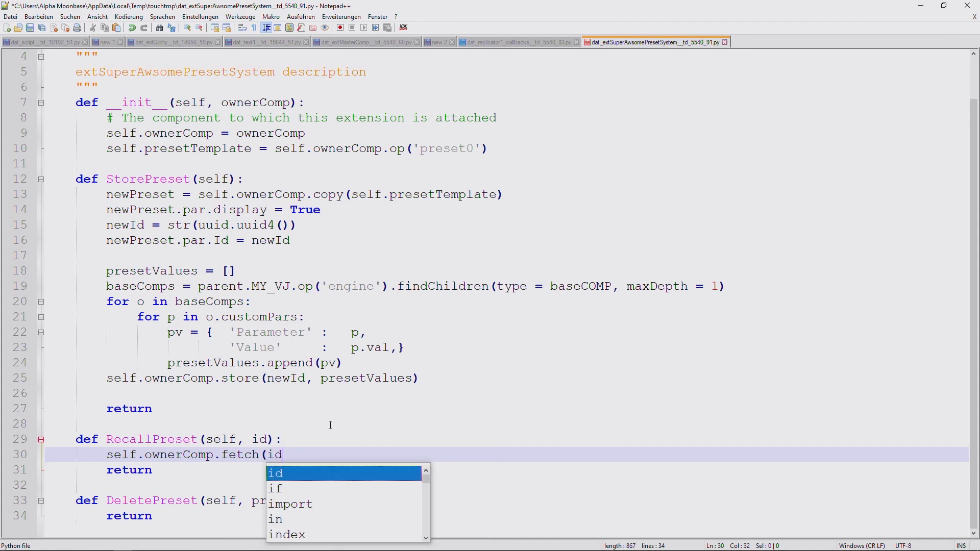
text())
key(Return)
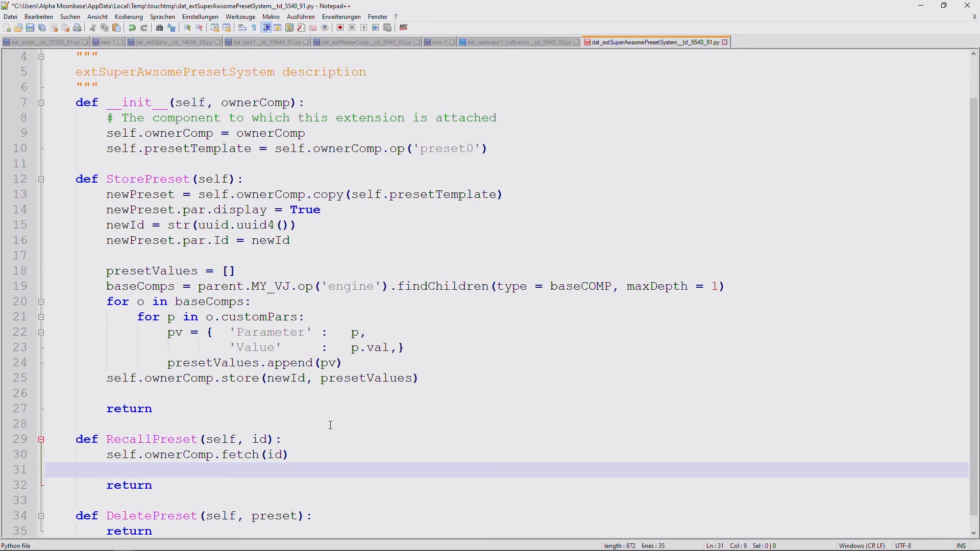
Step: Assign the result of the fetch call in RecallPreset to presetValues
key(Up)
text(preset)
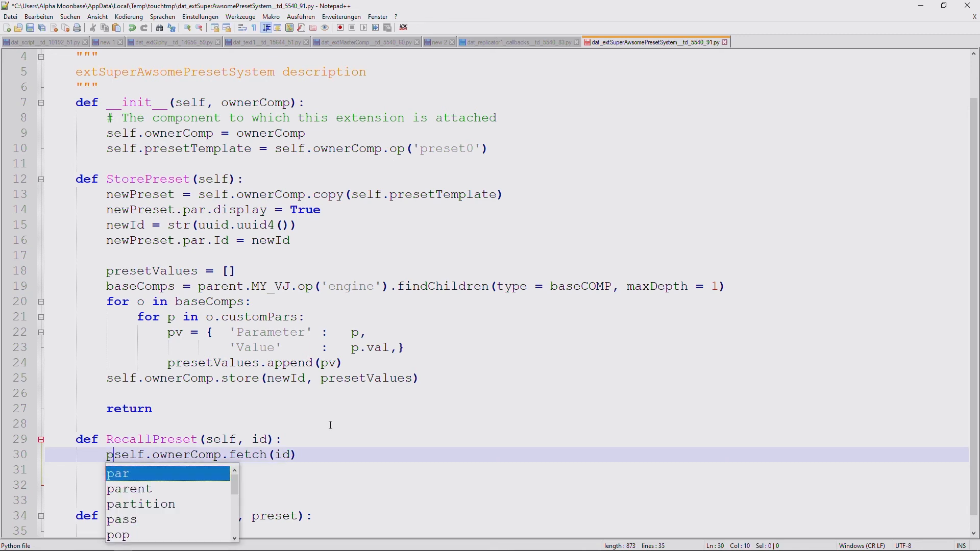
text(Values )
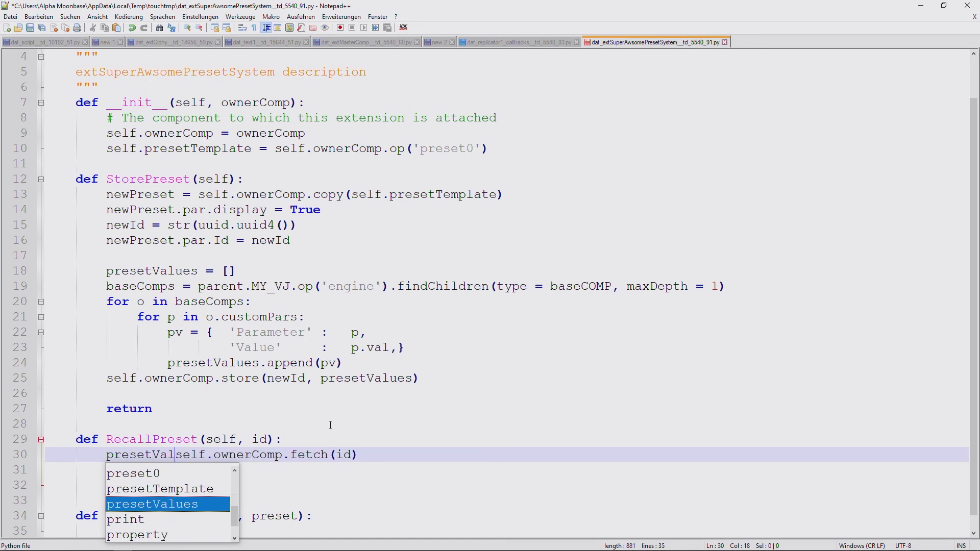
text(=)
key(Down)
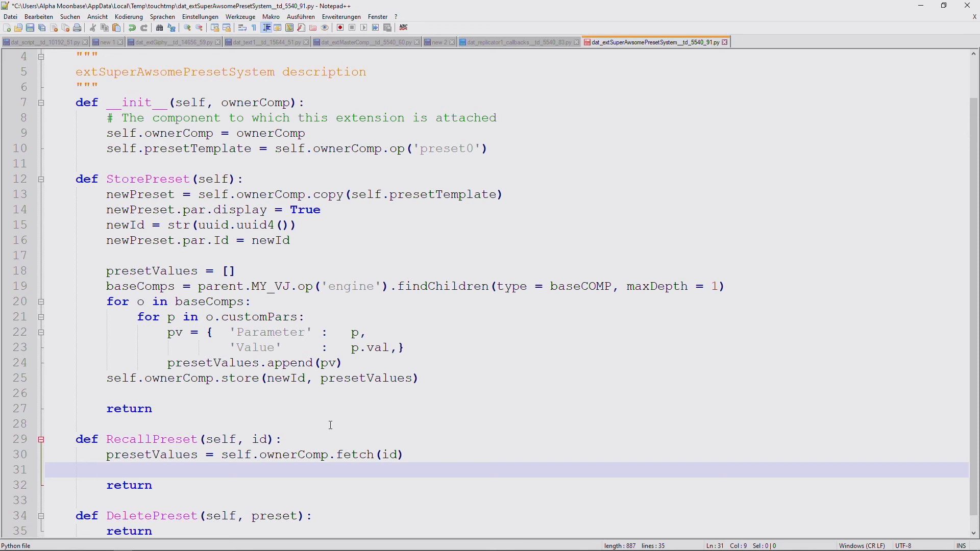
click(423, 456)
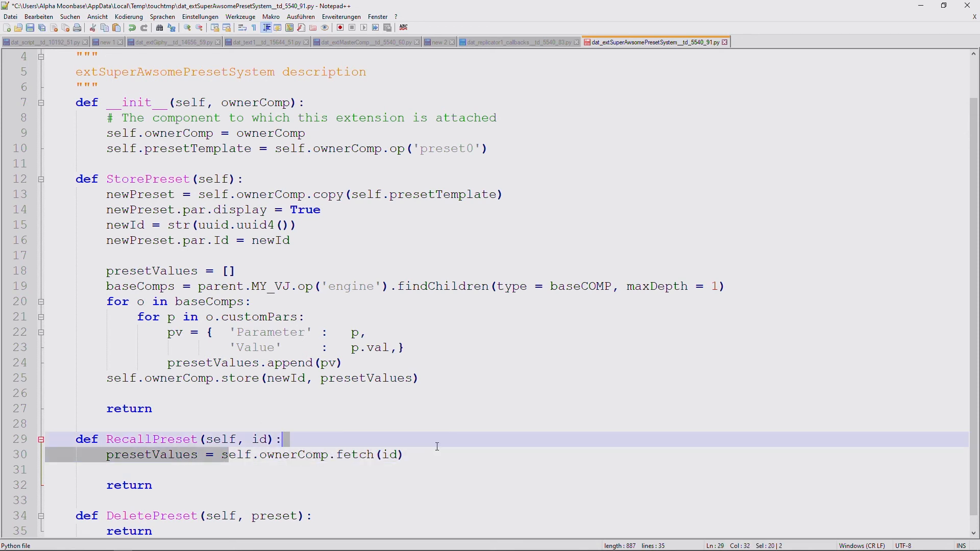
drag(221, 455, 437, 453)
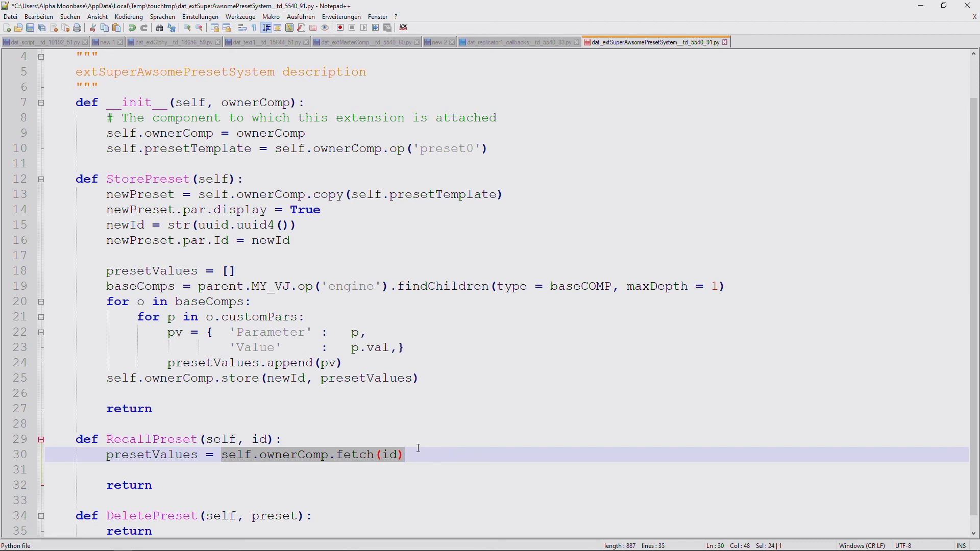
click(397, 454)
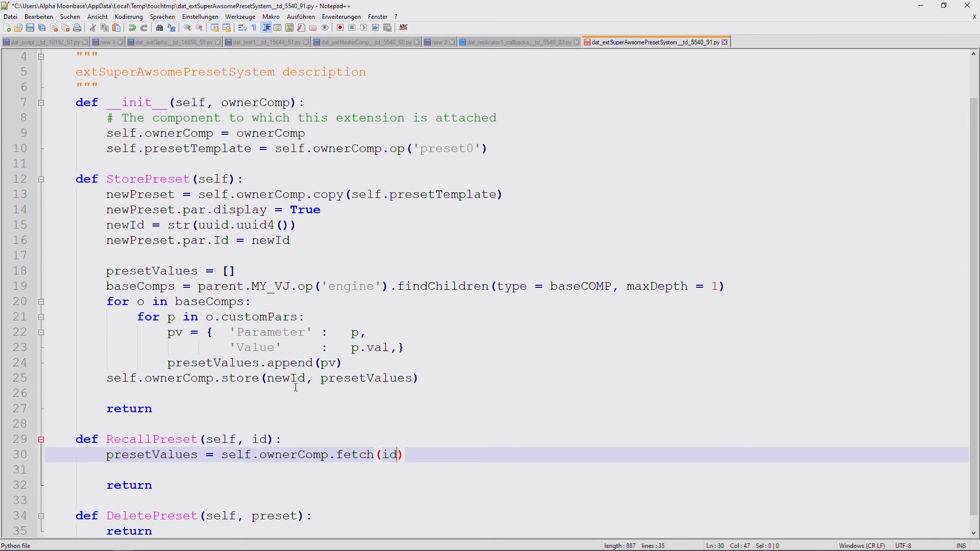
Step: Below the fetch line in RecallPreset, add the loop header for pv in presetValues:
click(134, 469)
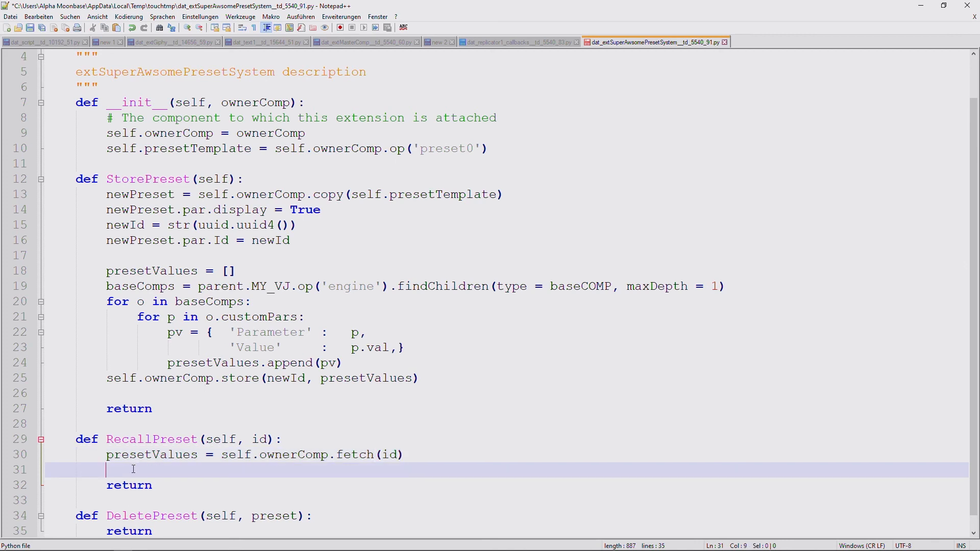
text(for pv in p)
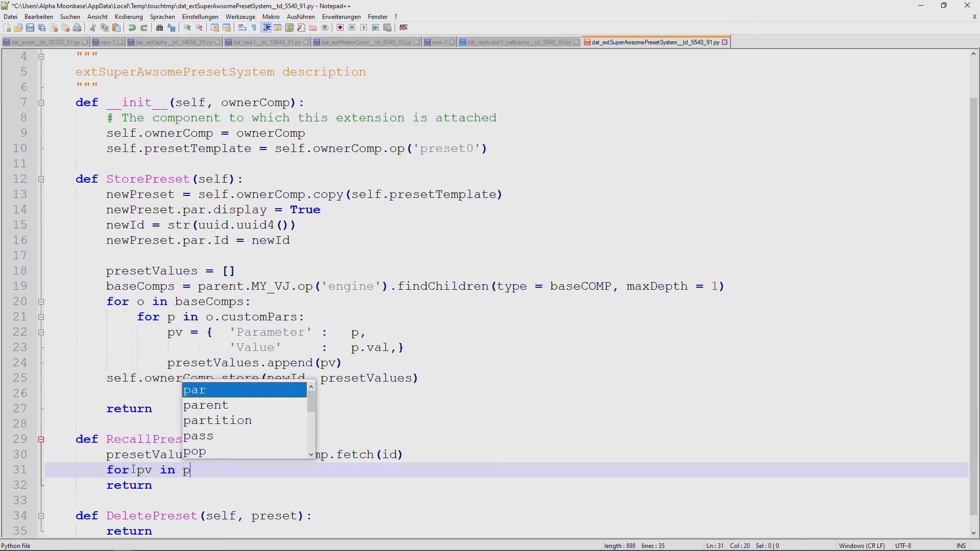
text(reset)
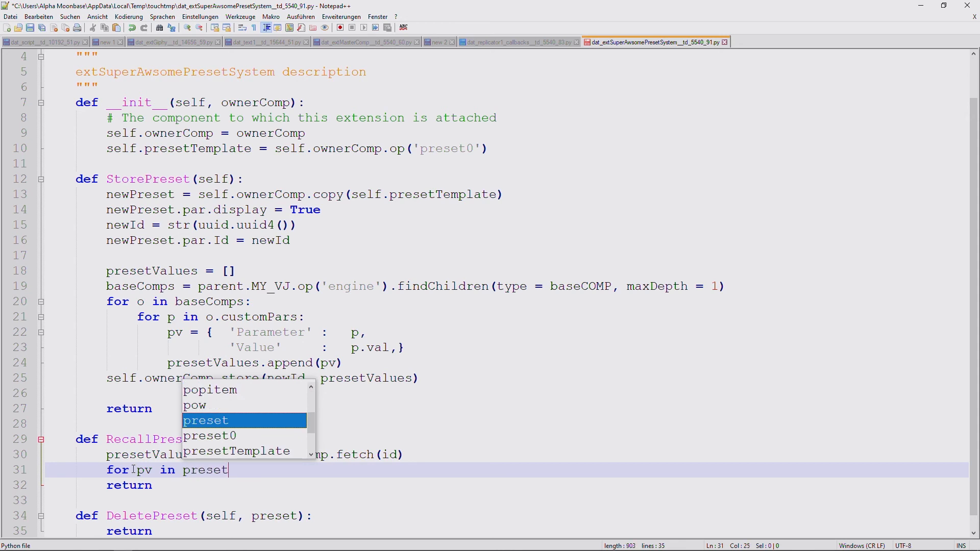
text(Values:)
key(Return)
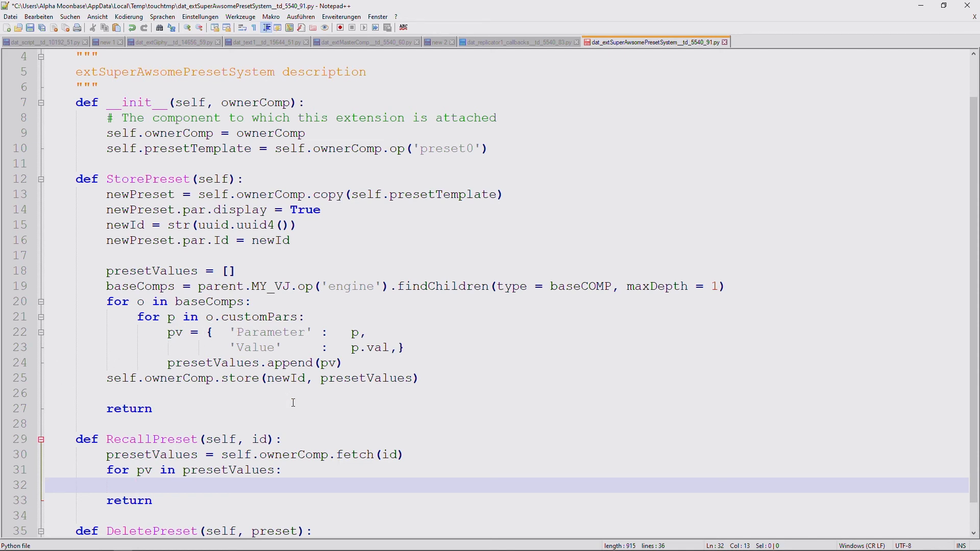
Step: In the RecallPreset loop, add pv['Parameter'].val = pv['Value'], followed by an empty line at method-body indentation
text(pv)
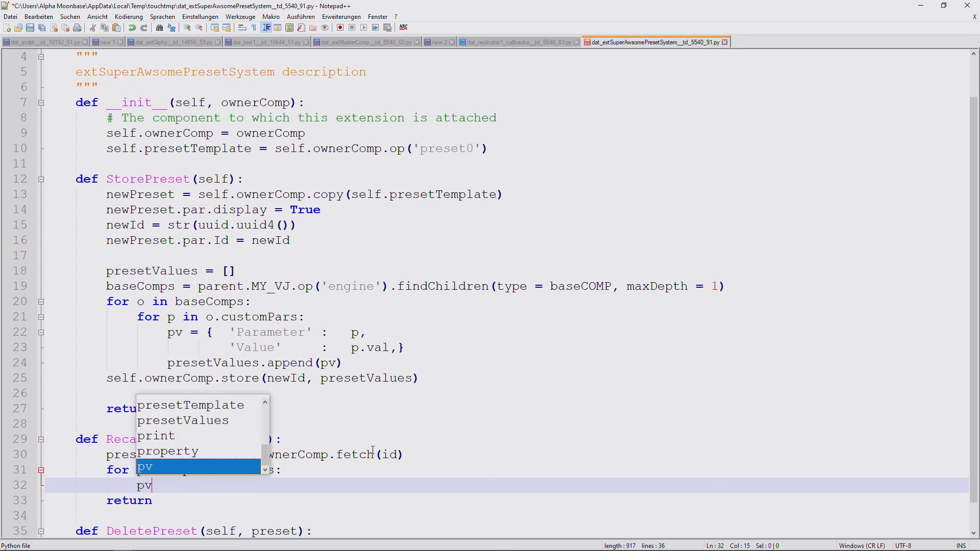
text(['P)
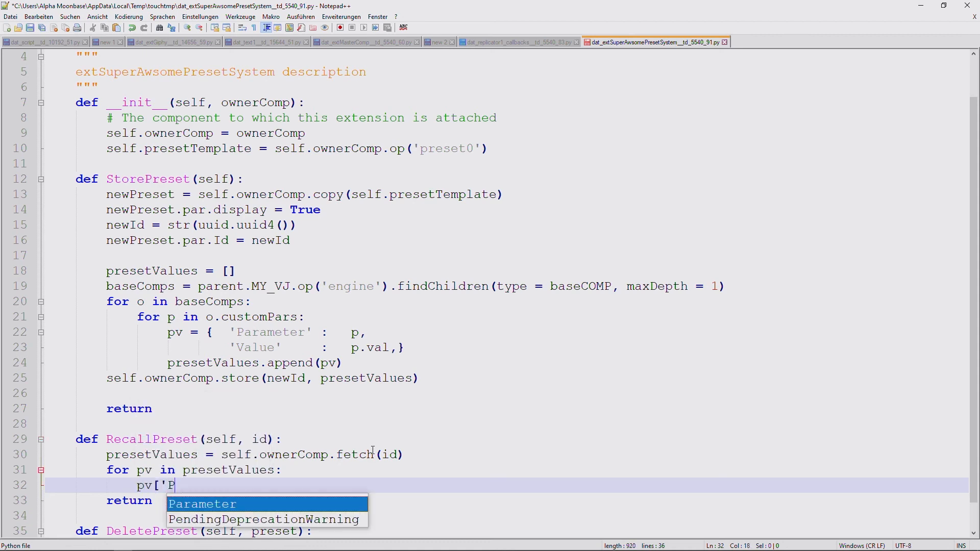
text(arameter'])
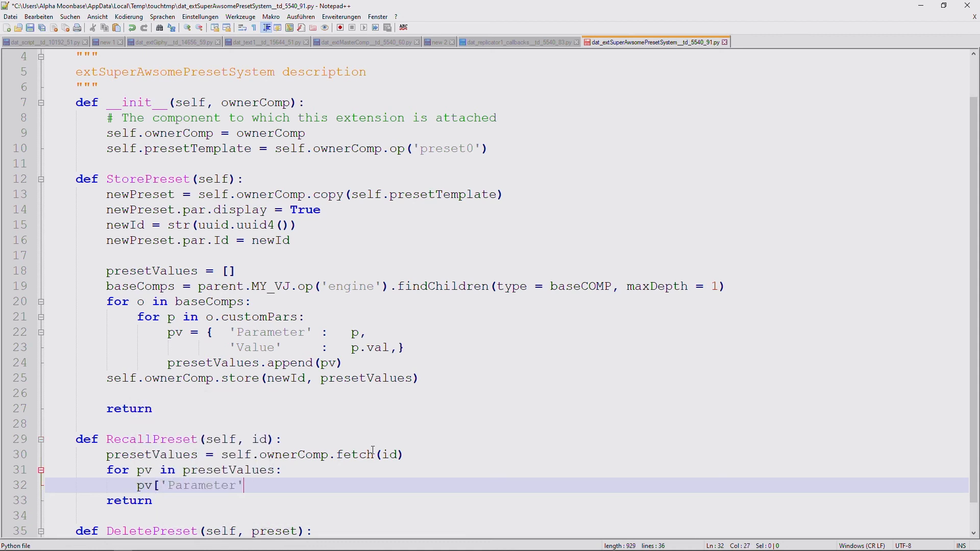
text(.val)
text(= pv)
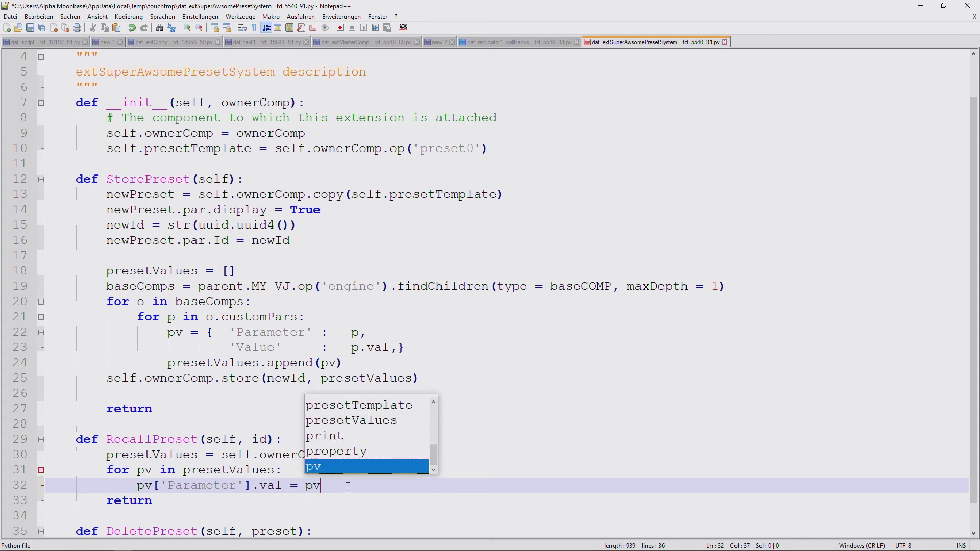
text(['Va)
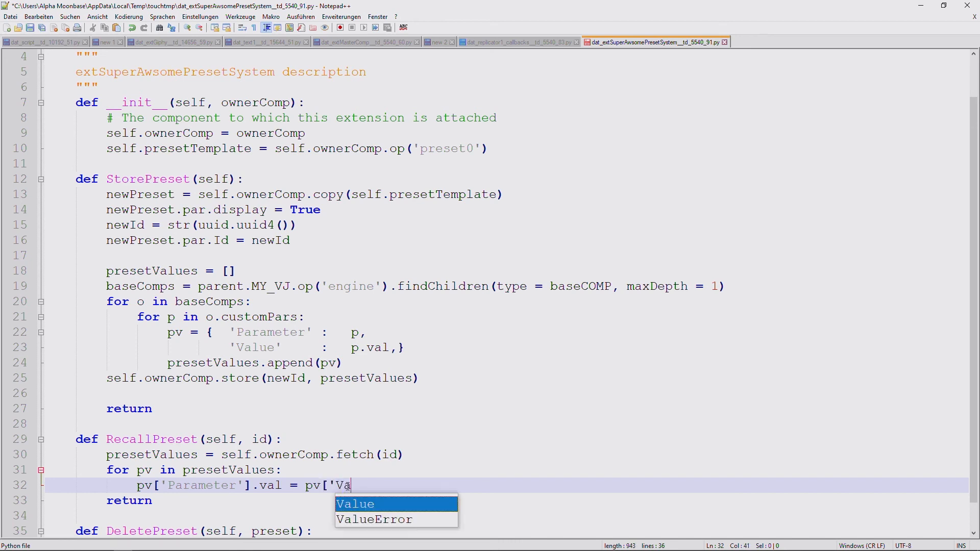
text(lue'])
key(Return)
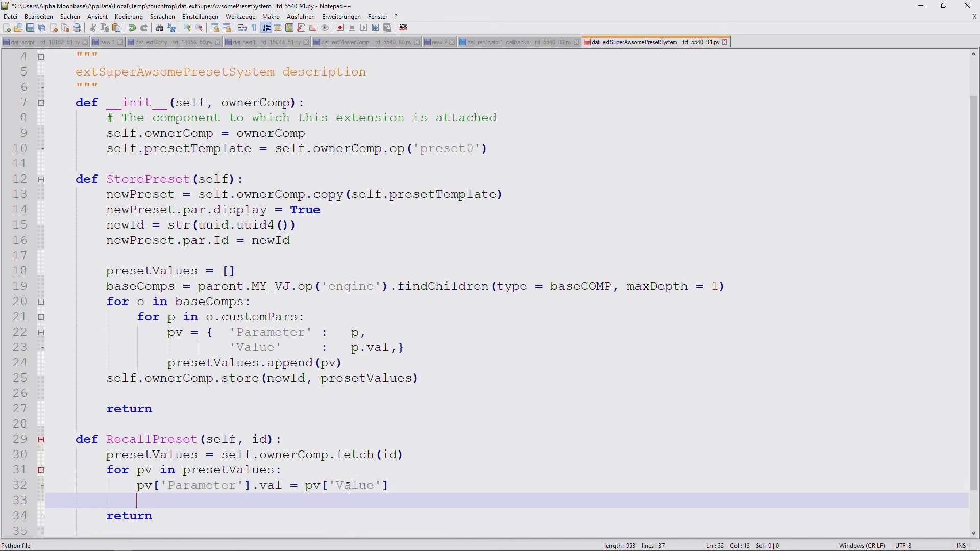
key(BackSpace)
scroll(327, 364, down, 1)
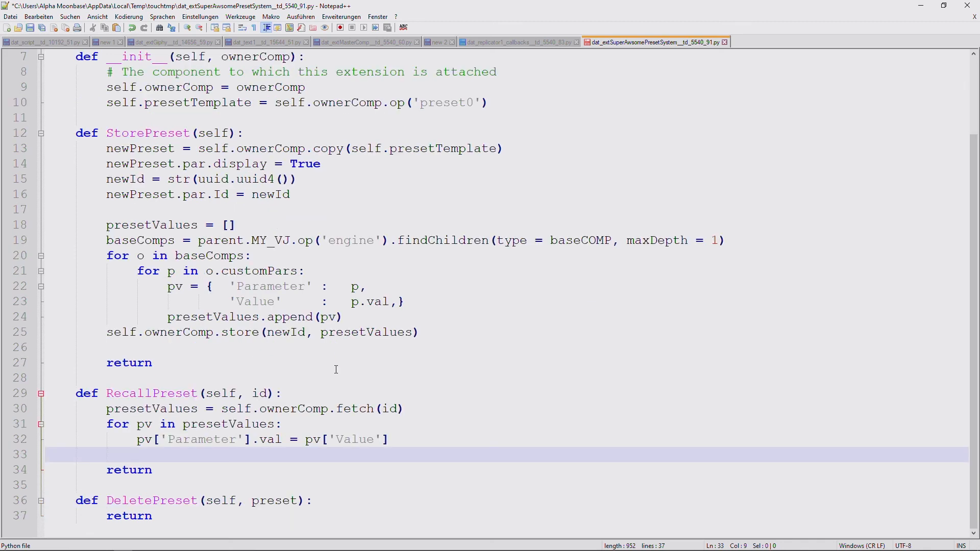
Step: Compare the 'Parameter' and 'Value' keys of the pv dictionary in StorePreset with their use in the RecallPreset loop
click(358, 495)
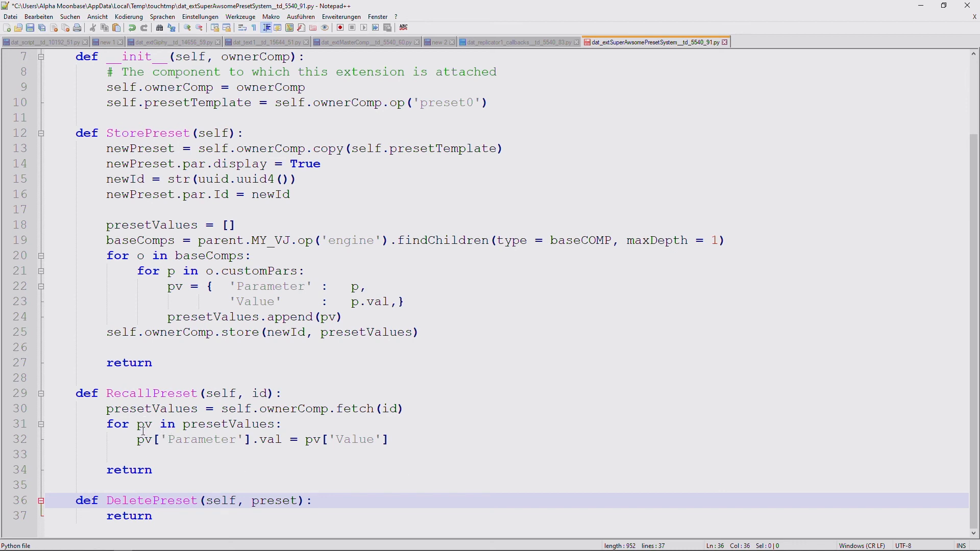
drag(164, 290, 435, 306)
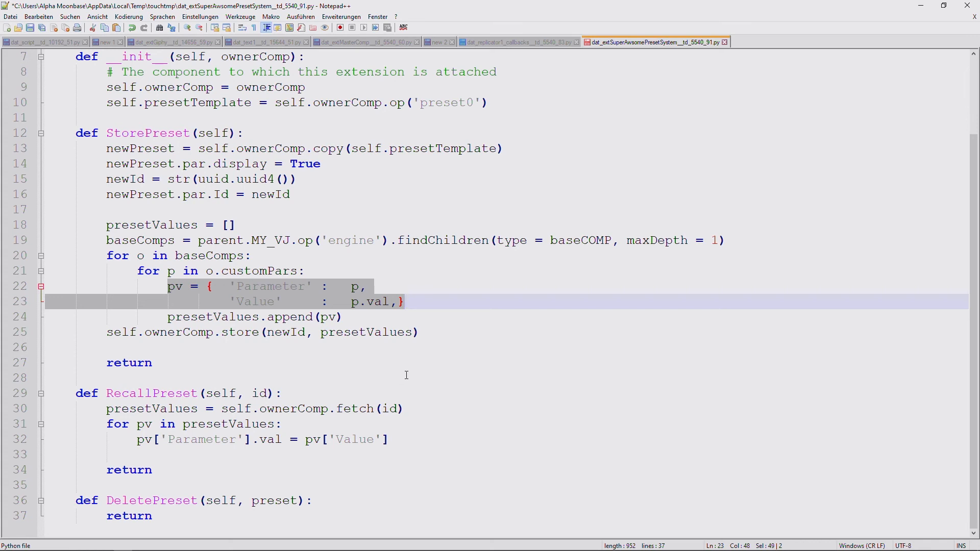
click(311, 306)
drag(236, 286, 309, 286)
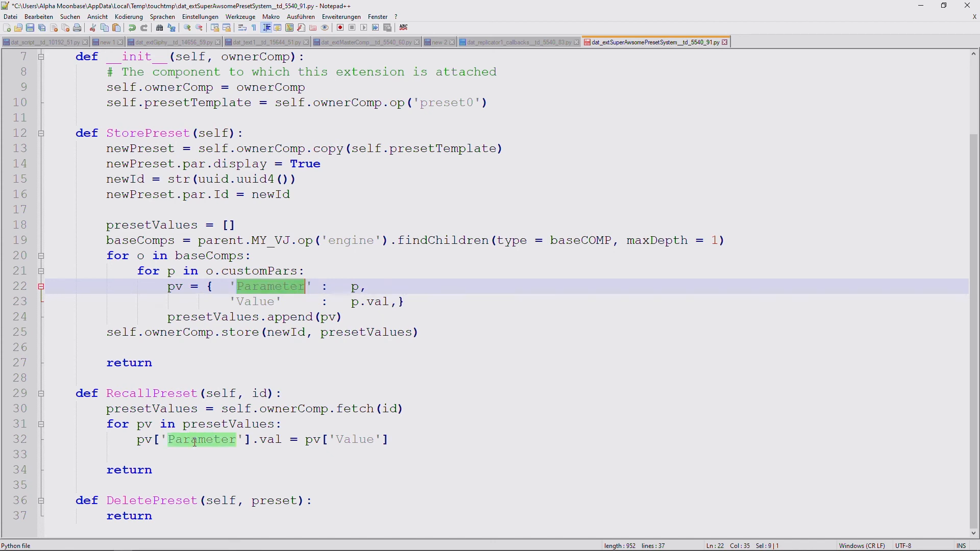
drag(236, 301, 275, 302)
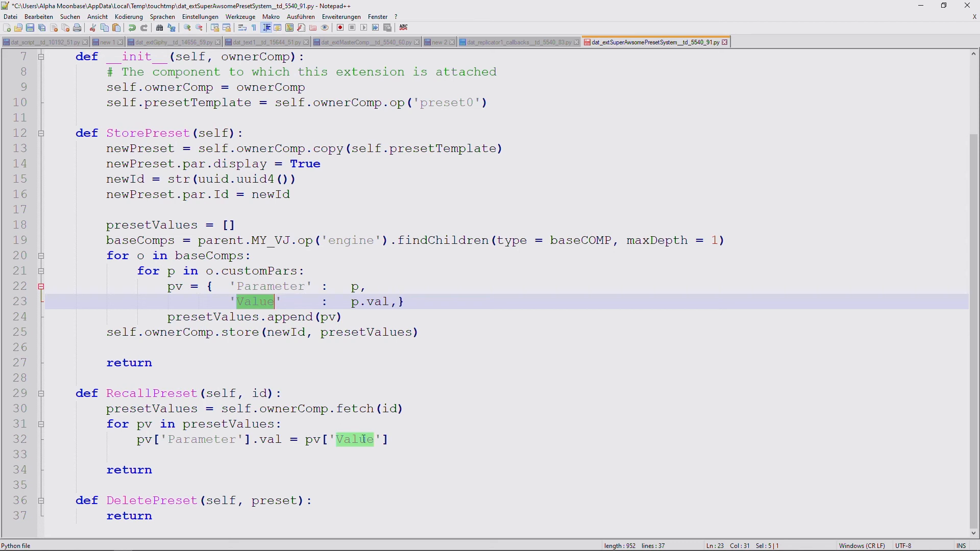
Step: Add self.ownerComp.unstore(preset.par.Id.val) as the first line of the DeletePreset body
click(336, 501)
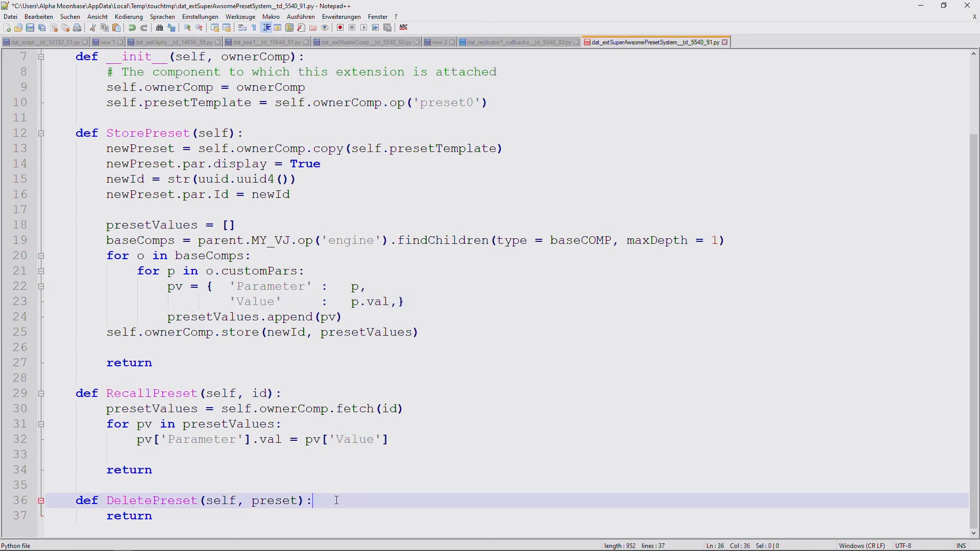
key(Return)
scroll(444, 286, down, 1)
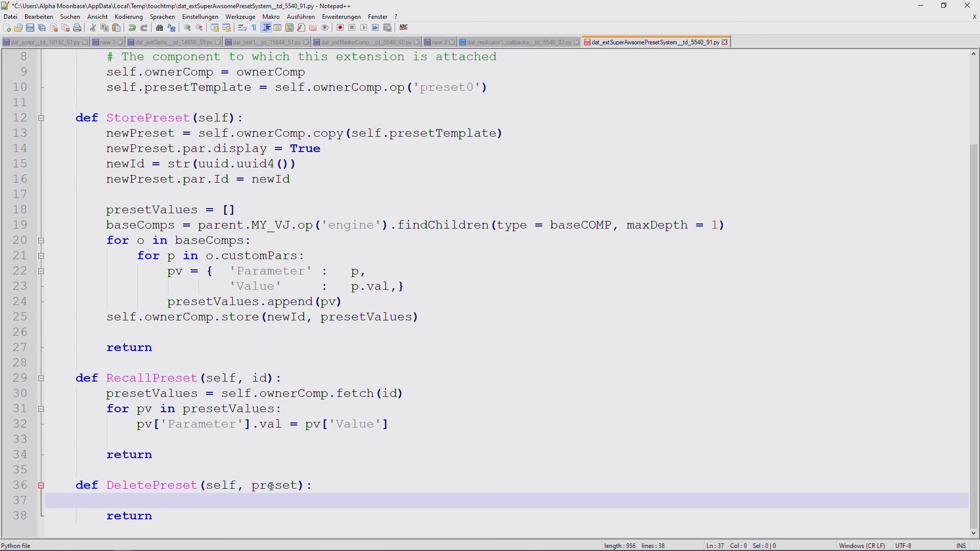
text(self.ow)
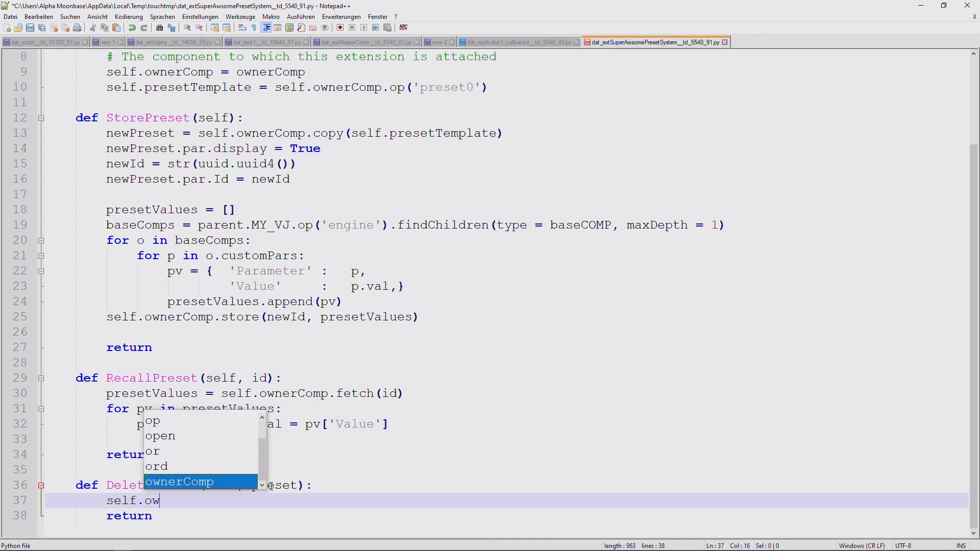
text(nerComp.unstore()
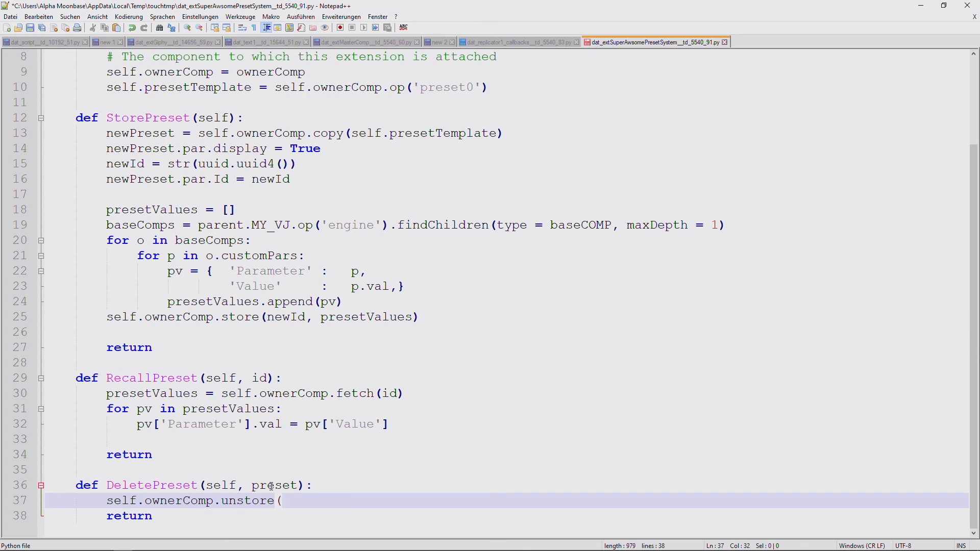
text(pre)
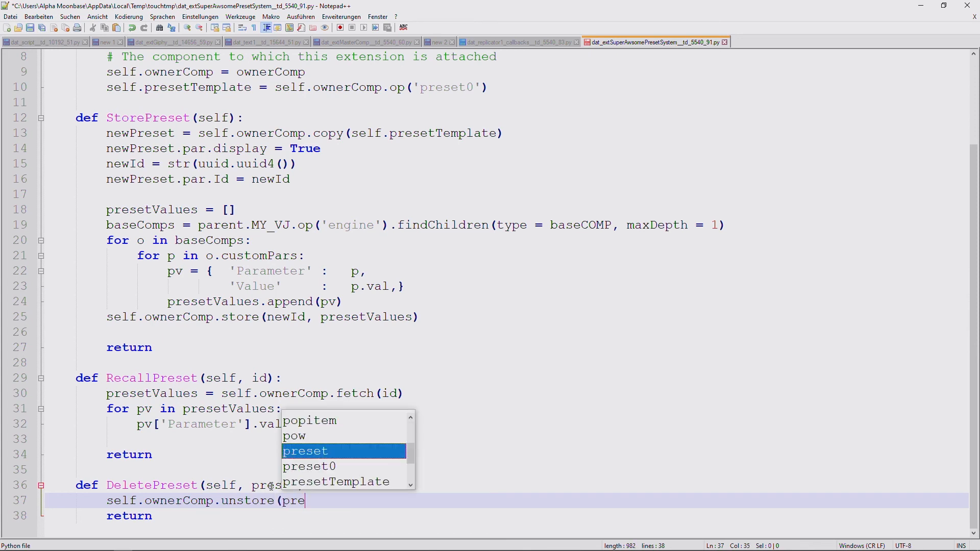
text(set.par.Id.val())
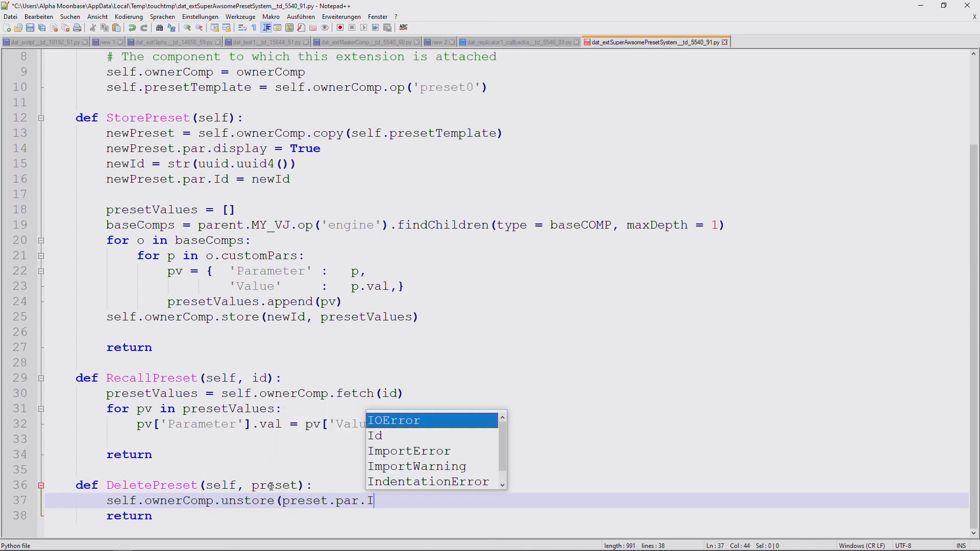
key(BackSpace)
key(BackSpace)
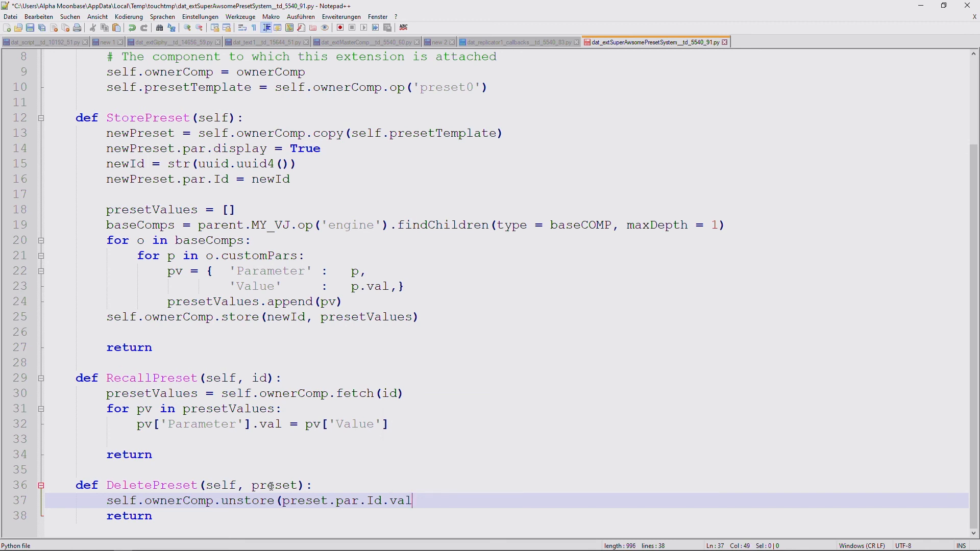
text())
Step: Below the unstore call in DeletePreset, add preset.destroy() followed by an empty line
key(Return)
text(p)
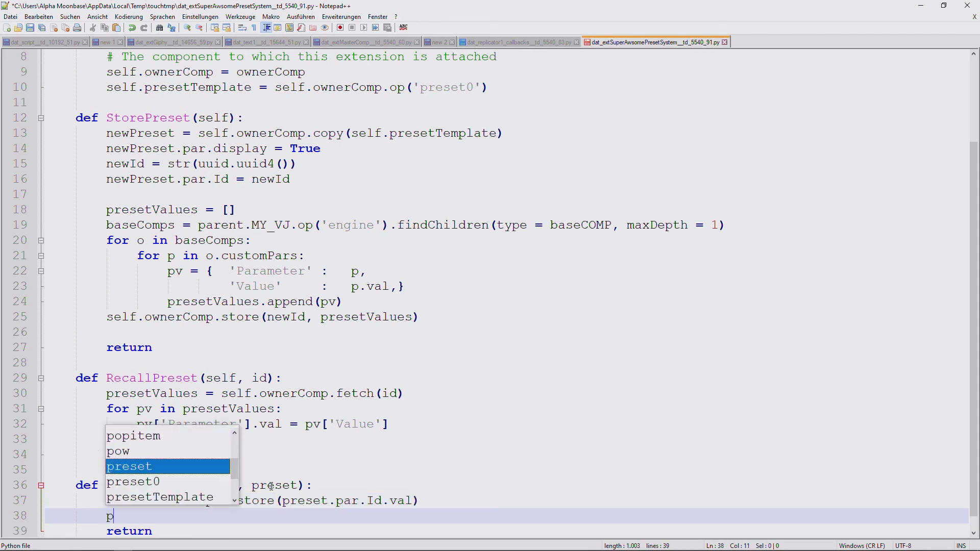
text(reset.destr)
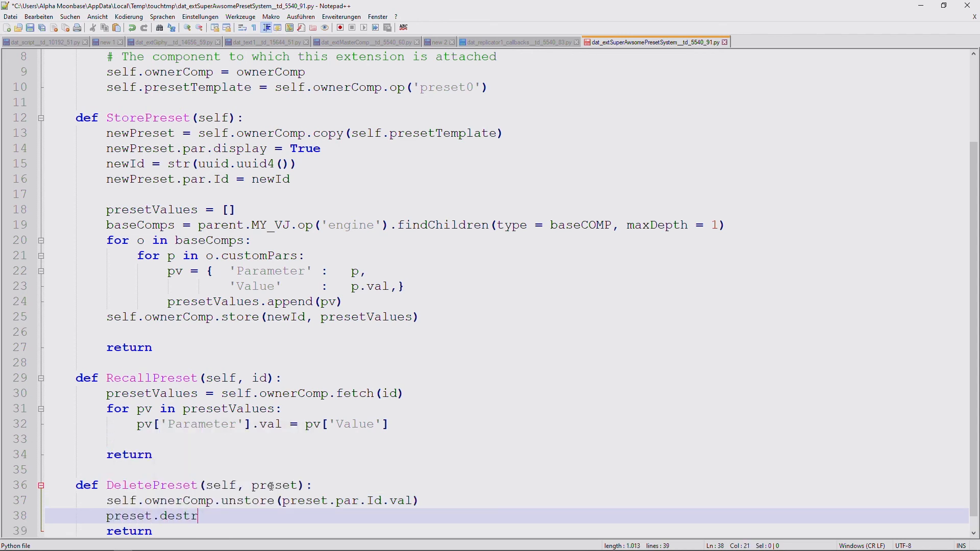
text(oy())
key(Return)
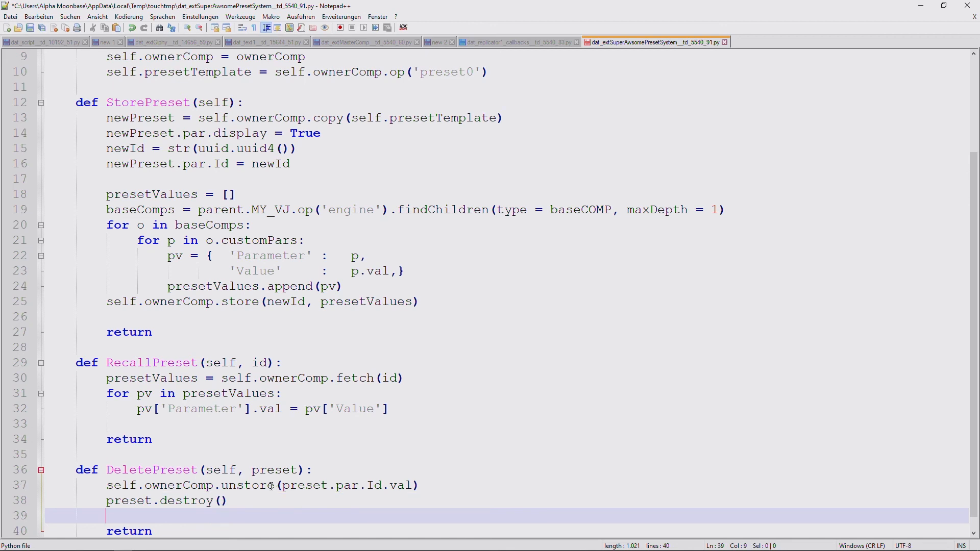
Step: Review how RecallPreset fetches presetValues and reads each pv entry, checking it against the dictionary built in StorePreset
scroll(364, 381, down, 1)
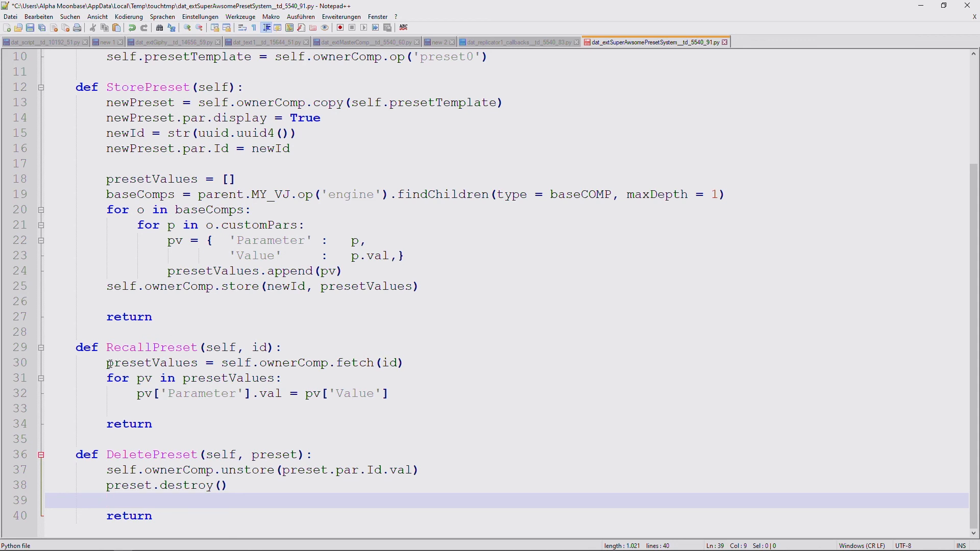
drag(109, 364, 426, 363)
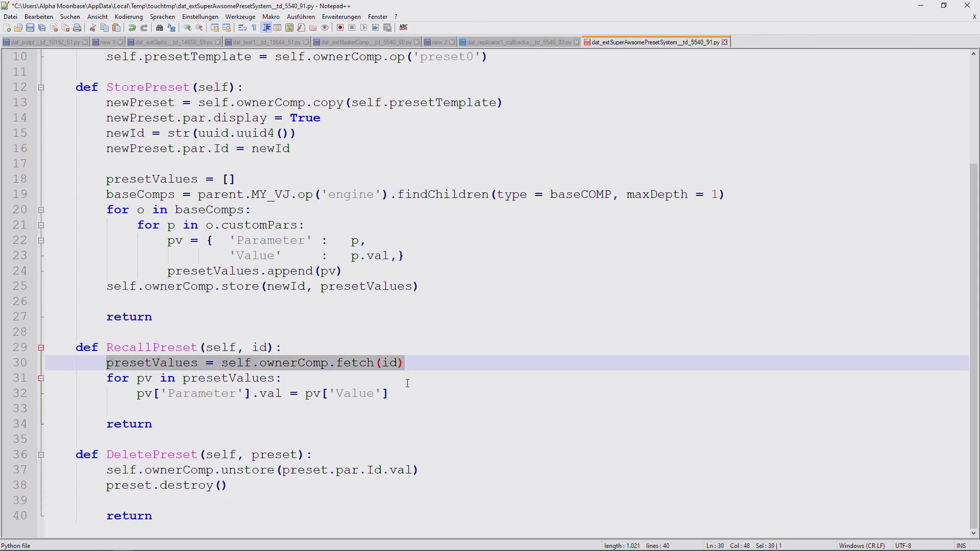
click(199, 363)
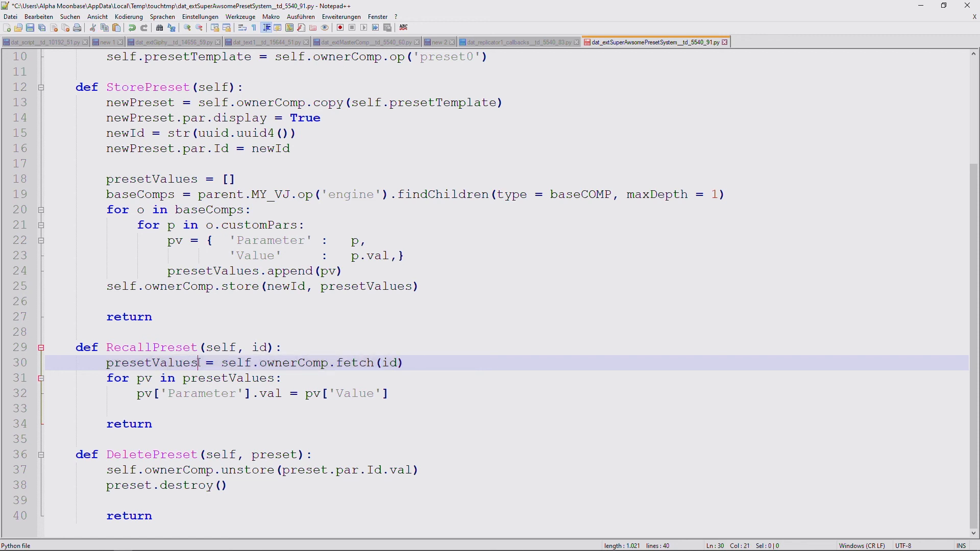
drag(222, 363, 459, 360)
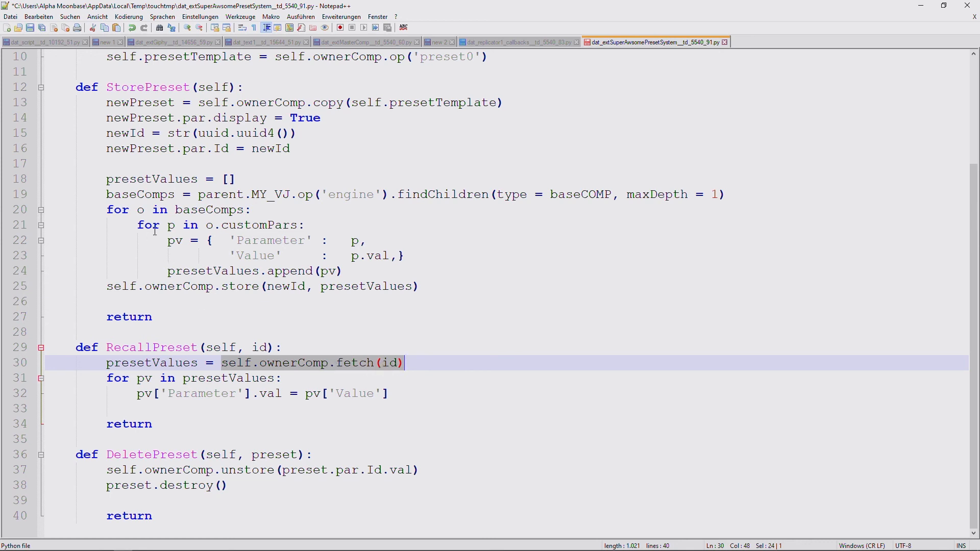
drag(168, 241, 206, 240)
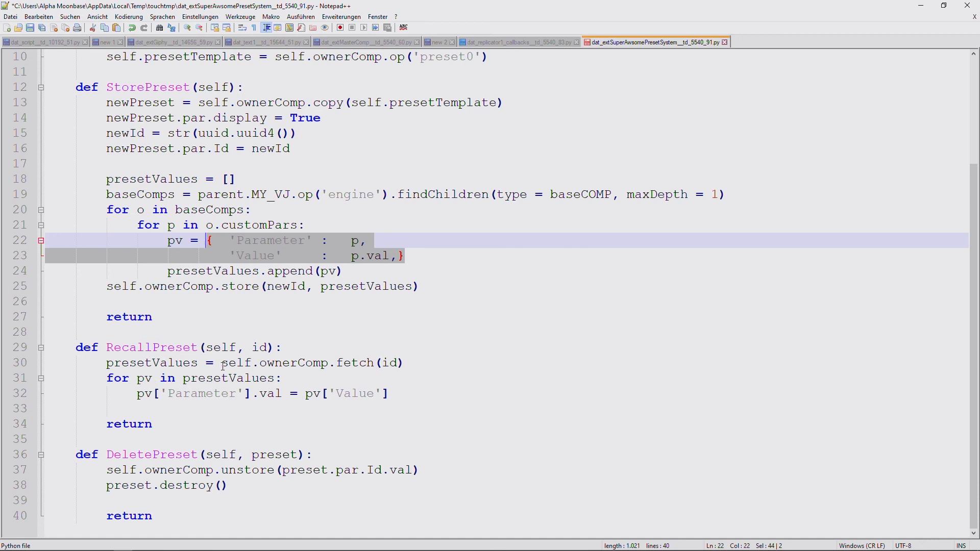
double_click(145, 378)
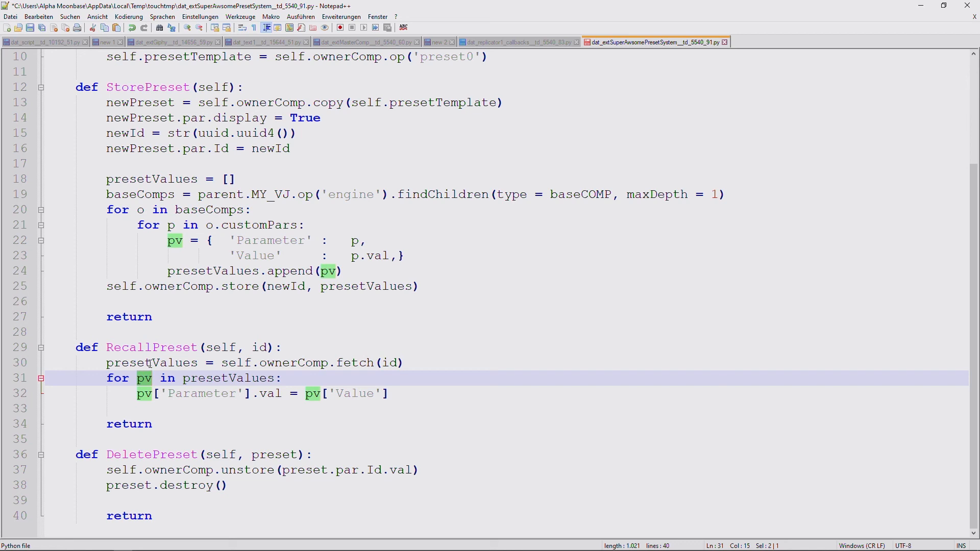
double_click(142, 394)
drag(167, 393, 282, 393)
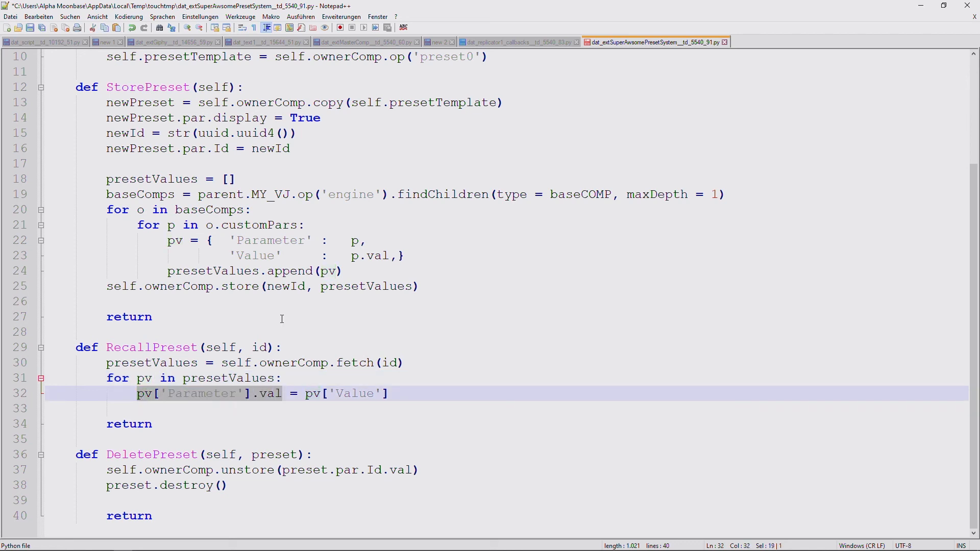
drag(231, 241, 313, 241)
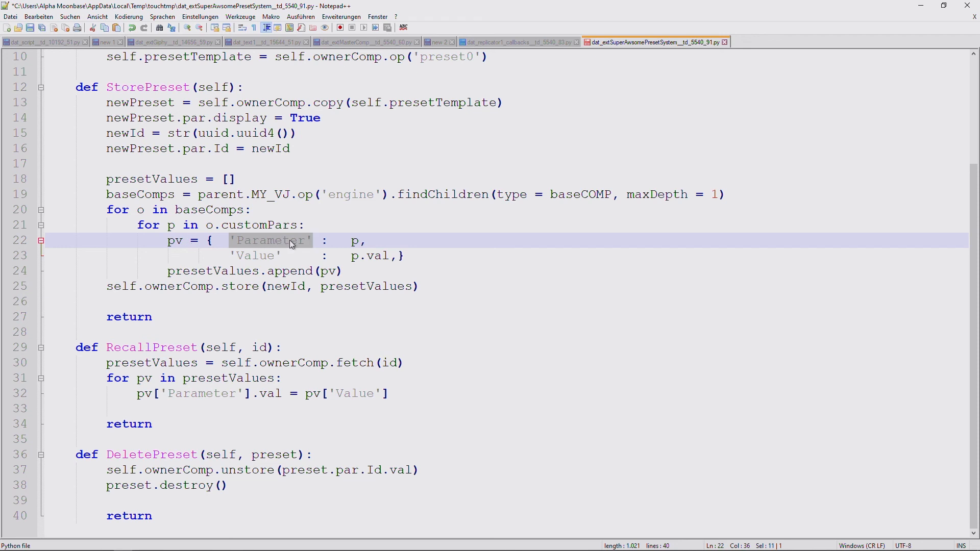
double_click(355, 240)
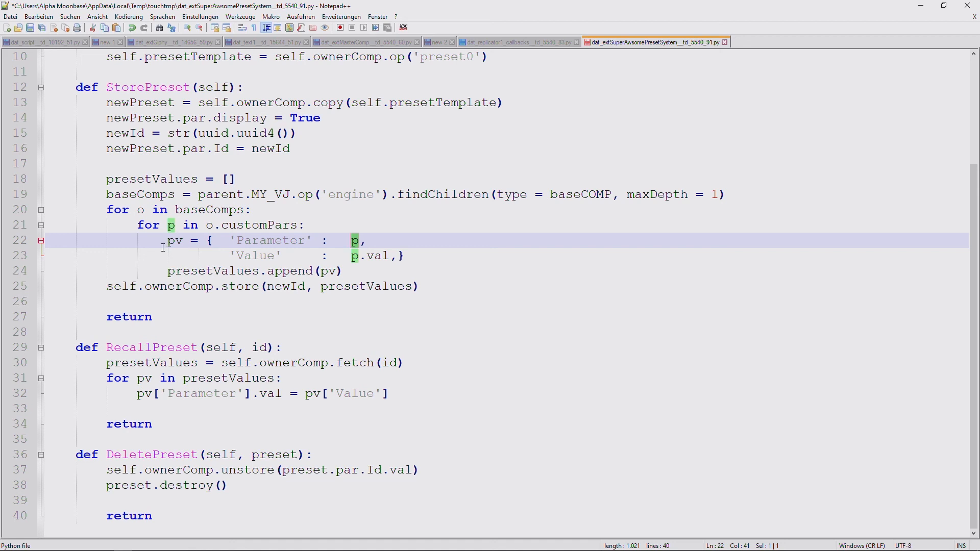
click(230, 404)
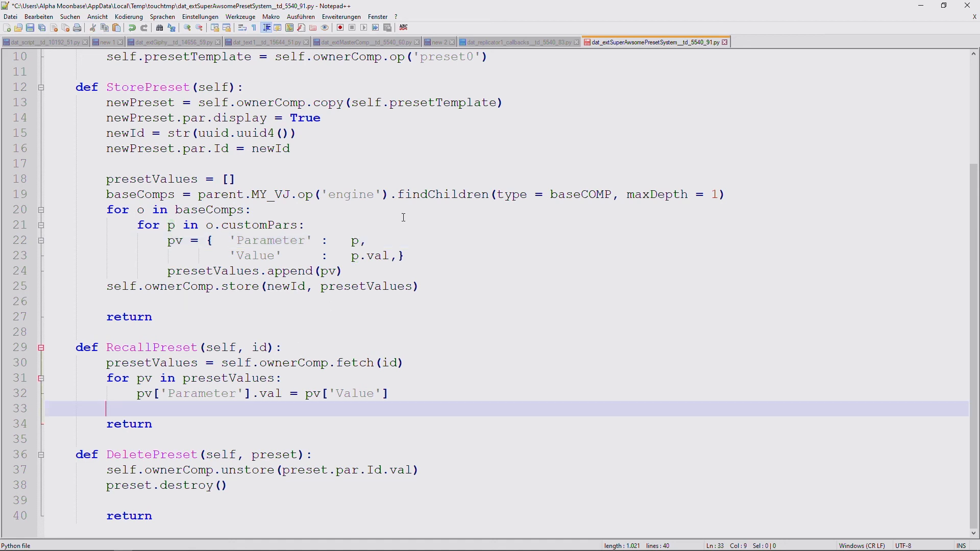
Step: Save the extension script and switch to TouchDesigner to check the code in the extSuperAwsomePresetSystem DAT
key(ctrl+s)
key(alt+Tab)
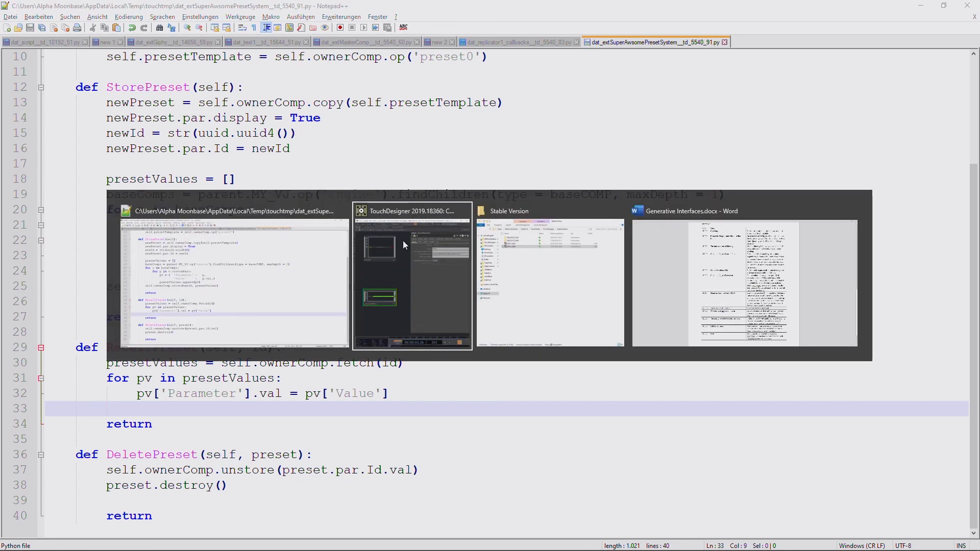
scroll(202, 238, down, 2)
scroll(202, 238, down, 2)
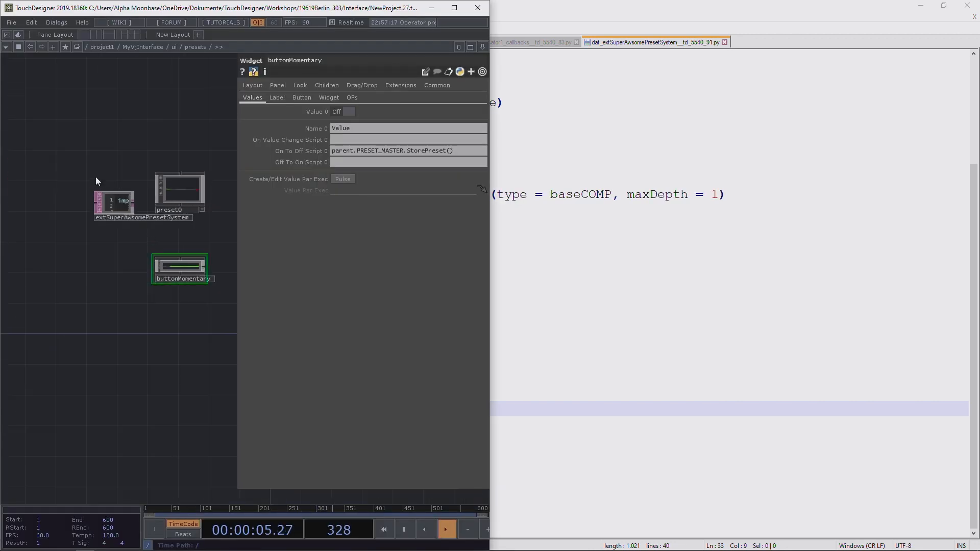
scroll(96, 177, up, 6)
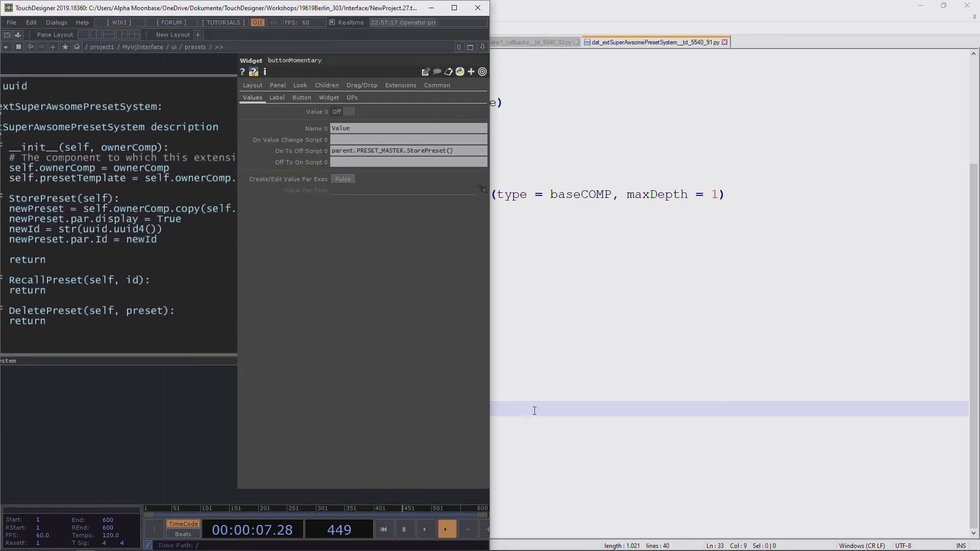
Step: Cut the whole script from Notepad++ and paste it over the full contents of the extSuperAwsomePresetSystem DAT in TouchDesigner
click(582, 376)
key(ctrl+a)
key(Delete)
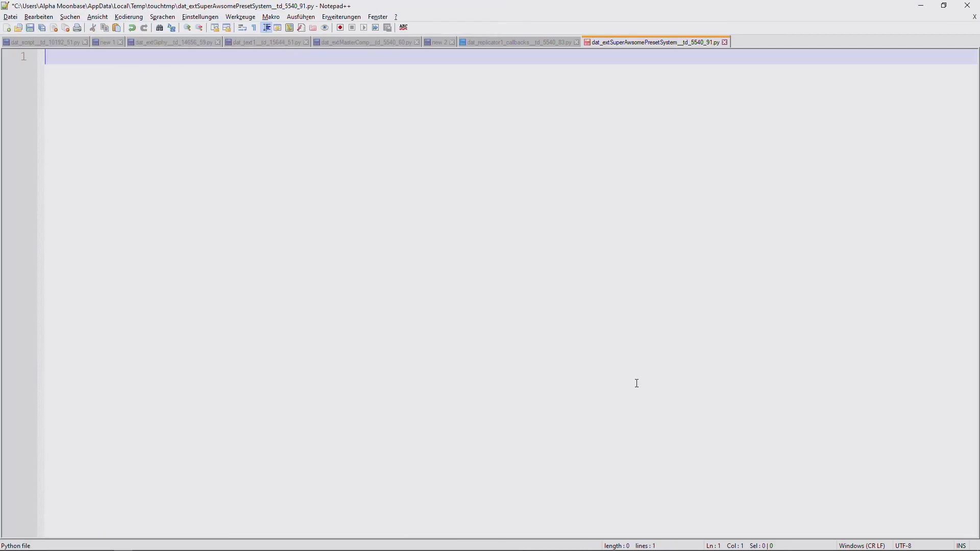
key(alt+Tab)
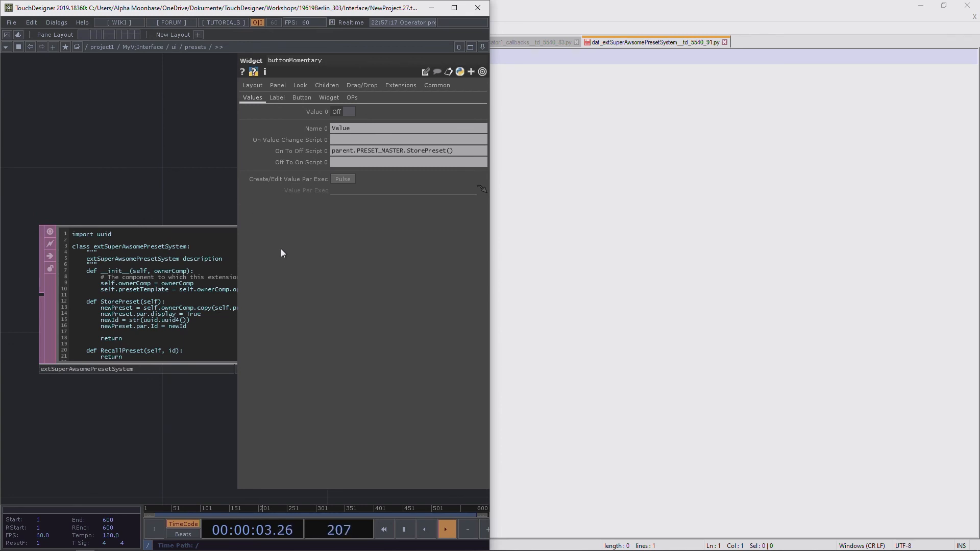
click(249, 368)
key(ctrl+a)
key(ctrl+v)
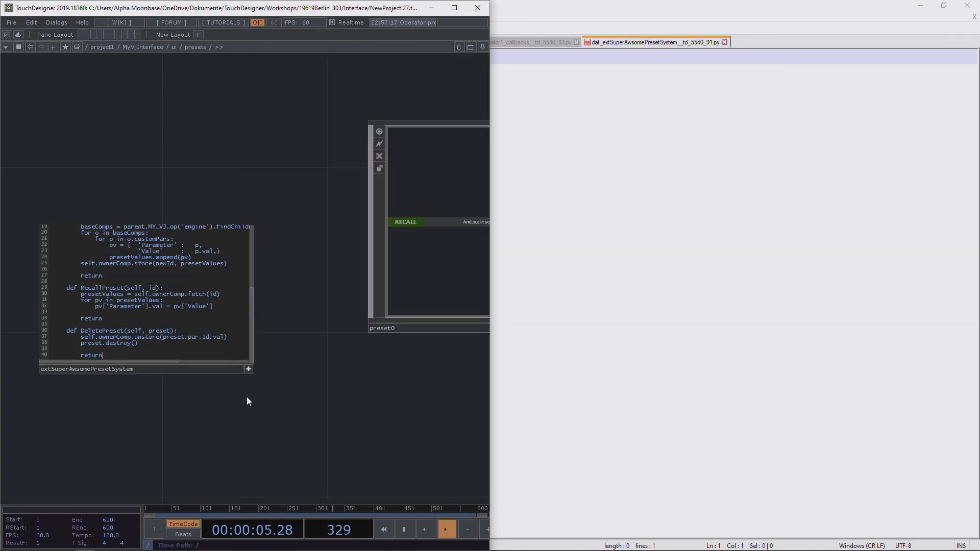
click(249, 368)
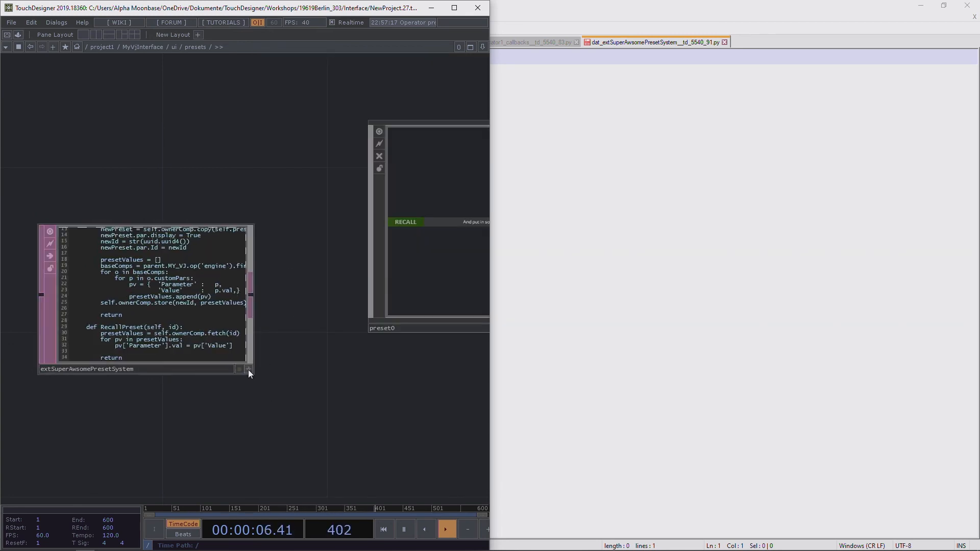
Step: Maximize the TouchDesigner window, enter preset0 and open the recall widget's On To Off Script parameter
drag(296, 402, 183, 402)
scroll(335, 326, down, 3)
drag(336, 413, 328, 328)
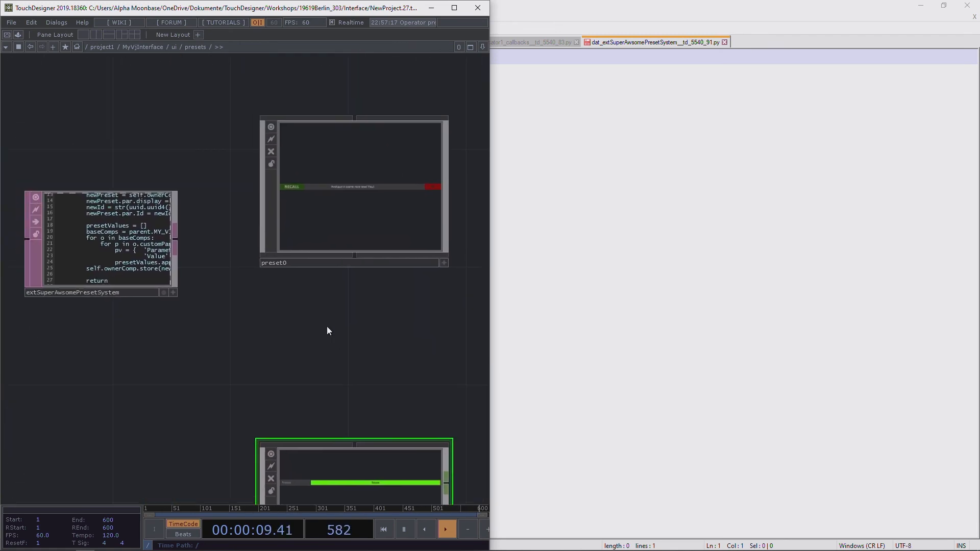
click(353, 192)
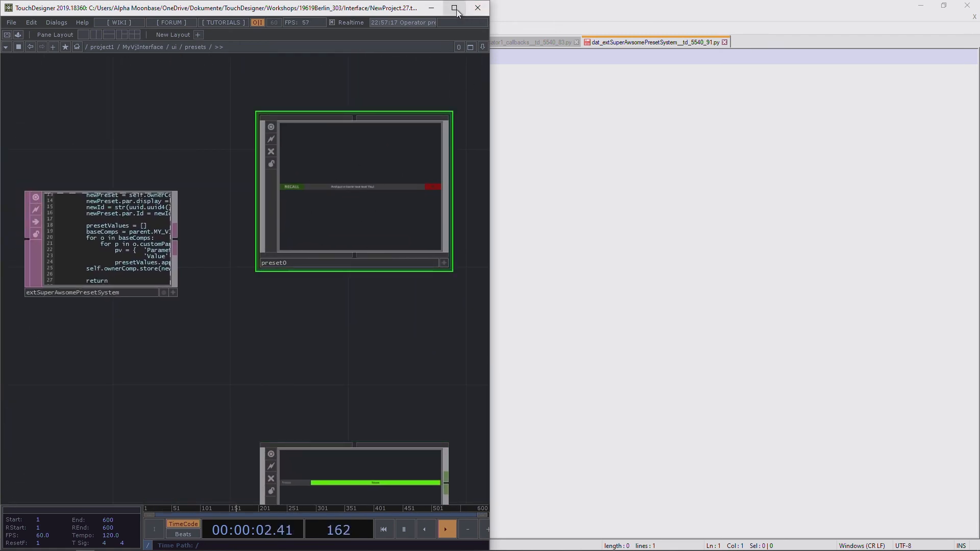
click(454, 9)
scroll(301, 186, up, 2)
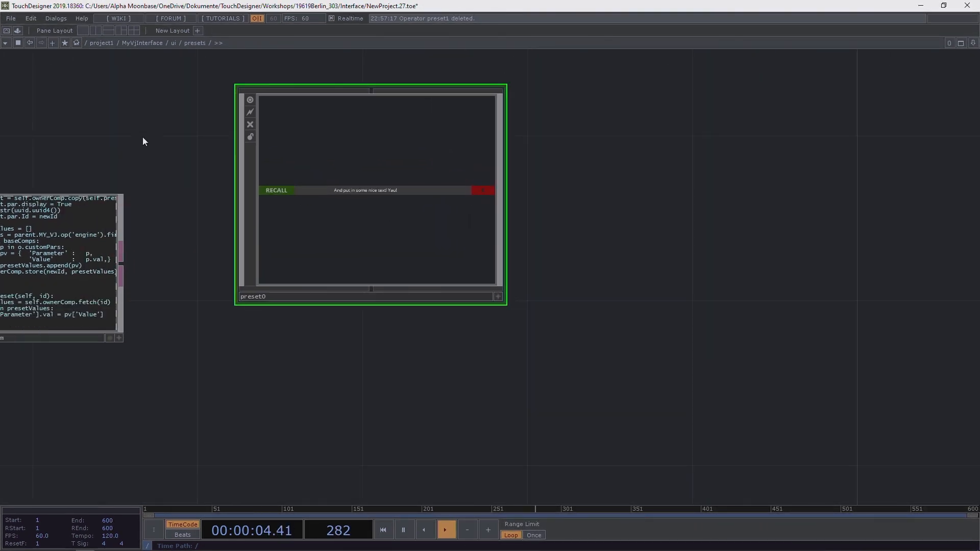
drag(195, 164, 361, 184)
key(i)
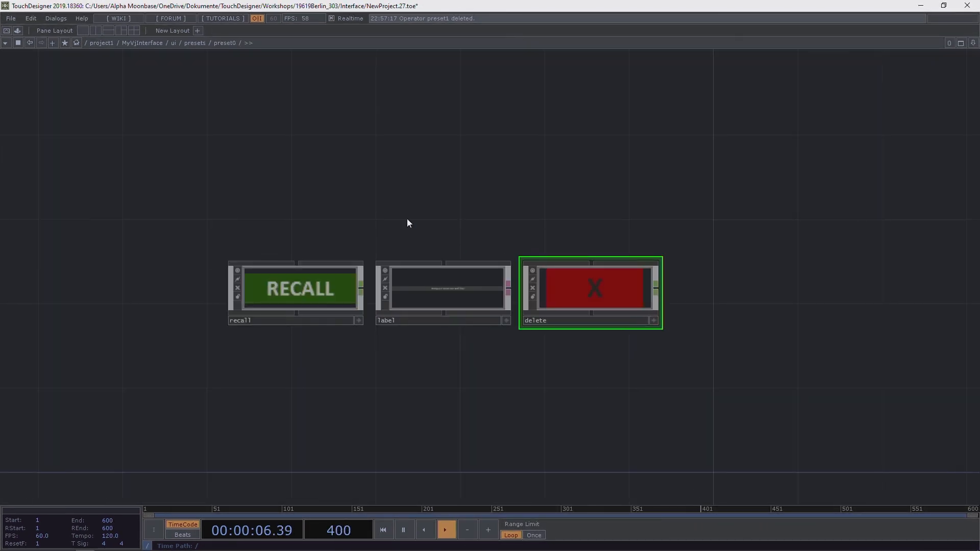
click(326, 287)
key(p)
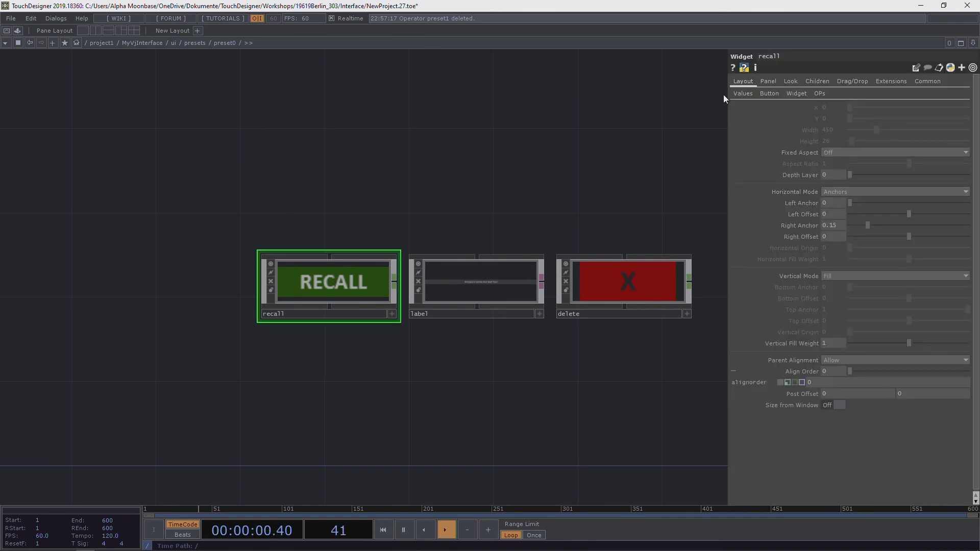
click(745, 93)
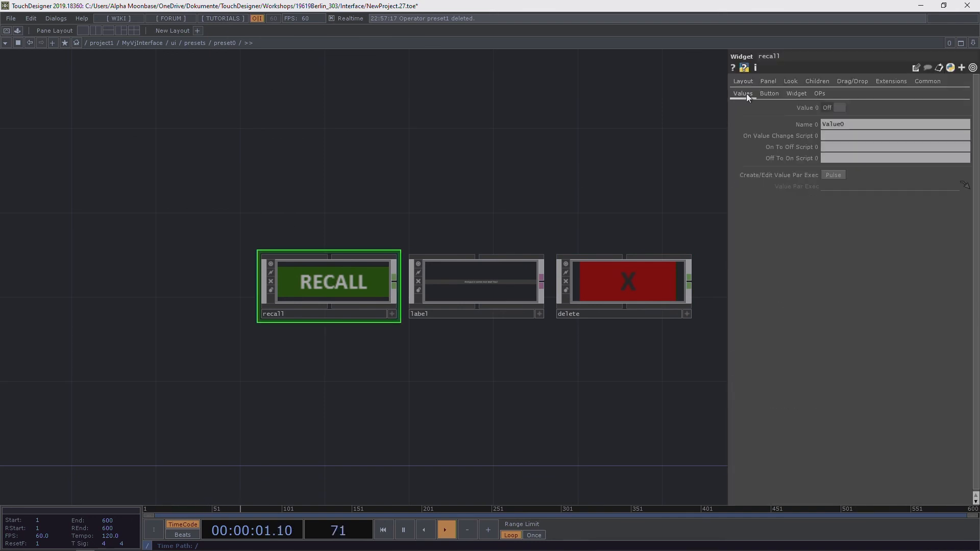
click(826, 149)
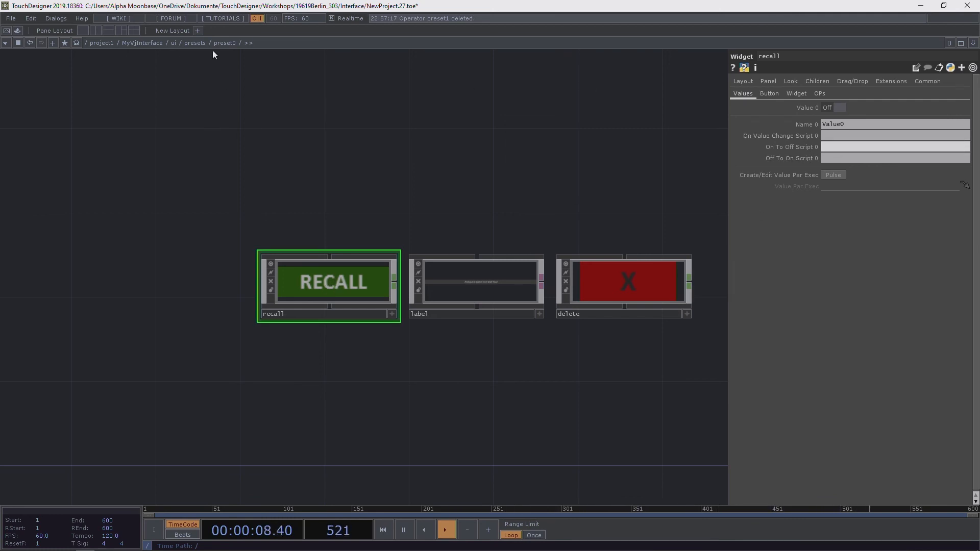
Step: Set the Parent Shortcut of the preset0 container to PRESET
click(196, 44)
click(926, 82)
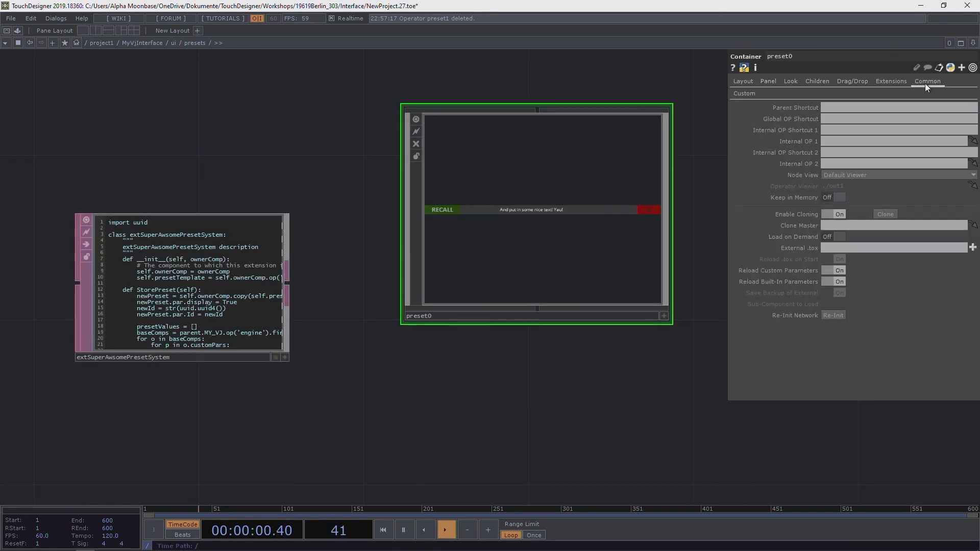
click(850, 108)
text(PRE)
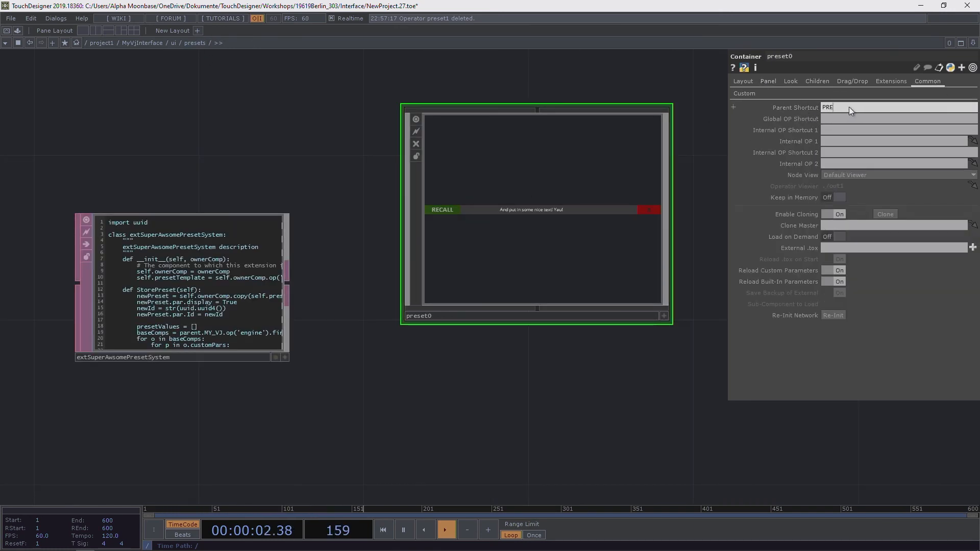
text(SET)
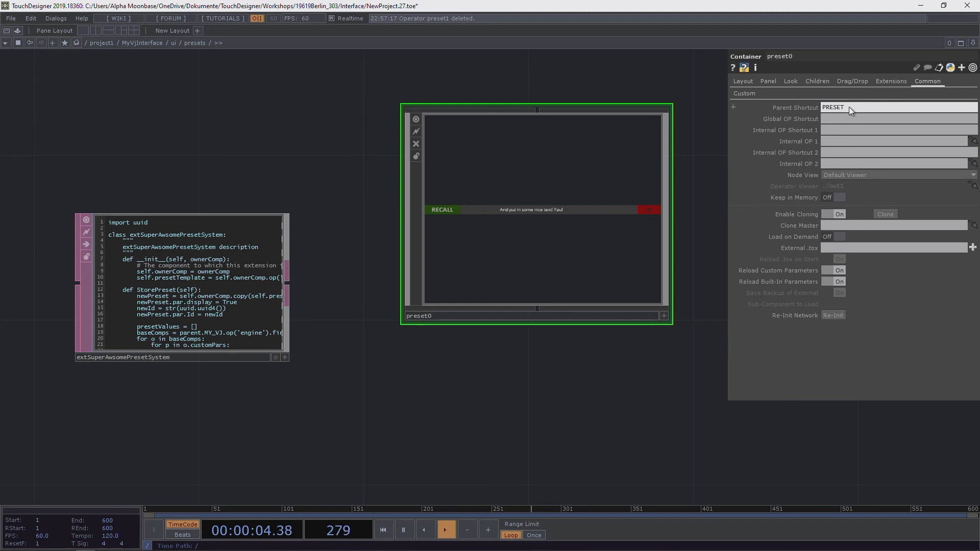
key(Return)
drag(520, 409, 552, 421)
drag(571, 281, 555, 318)
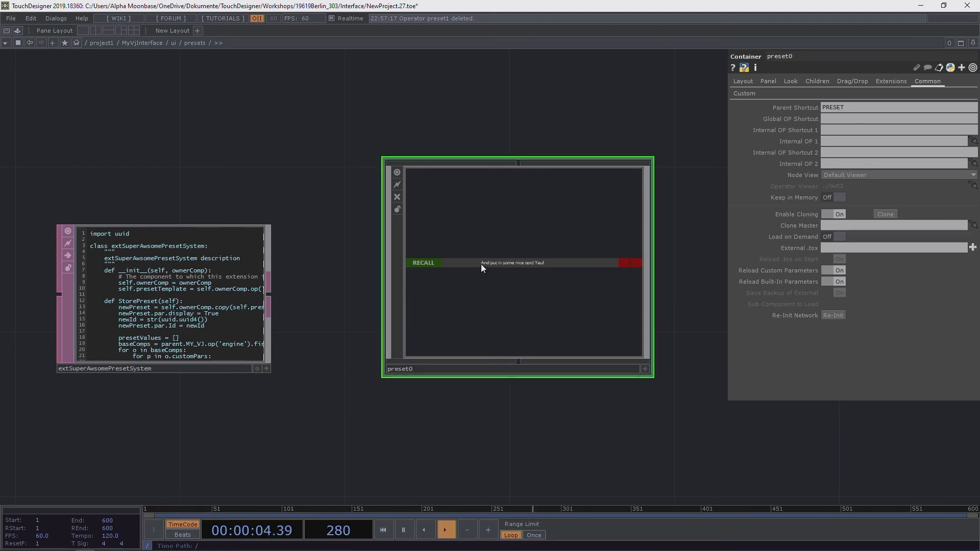
Step: Set the recall widget's On To Off Script to parent.PRESET_MASTER.RecallPreset(parent.PRESET.par.Id.val) and widen the parameter display to check the whole line
key(i)
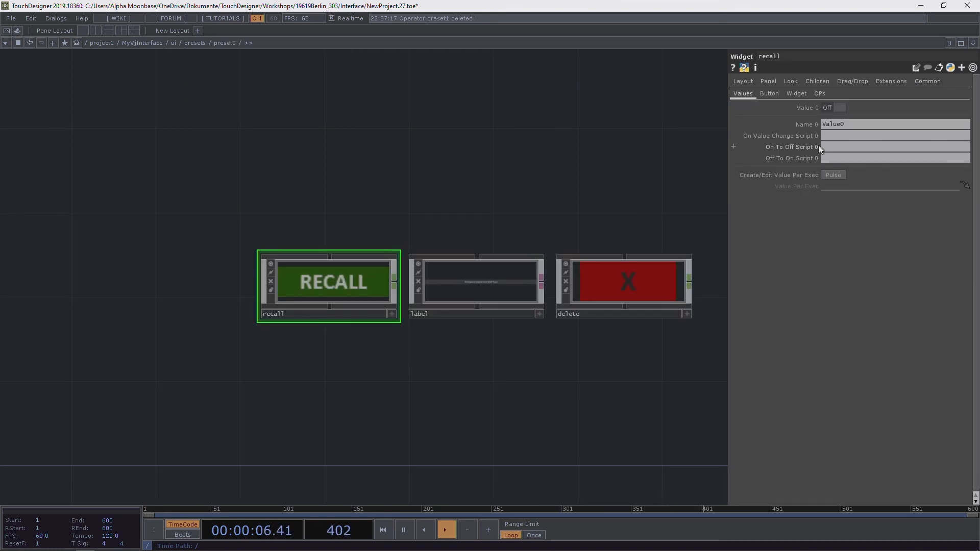
click(832, 147)
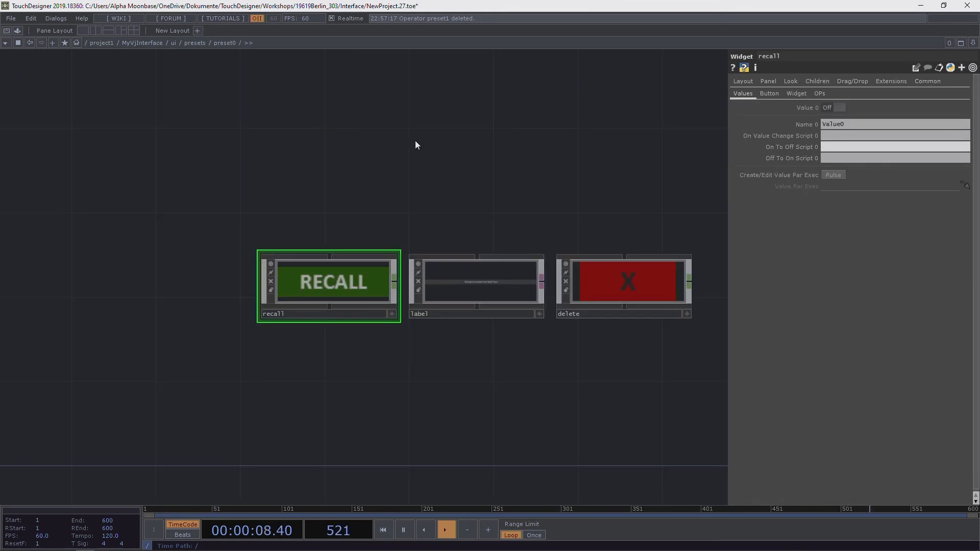
text(parent.PRESET_MASTER)
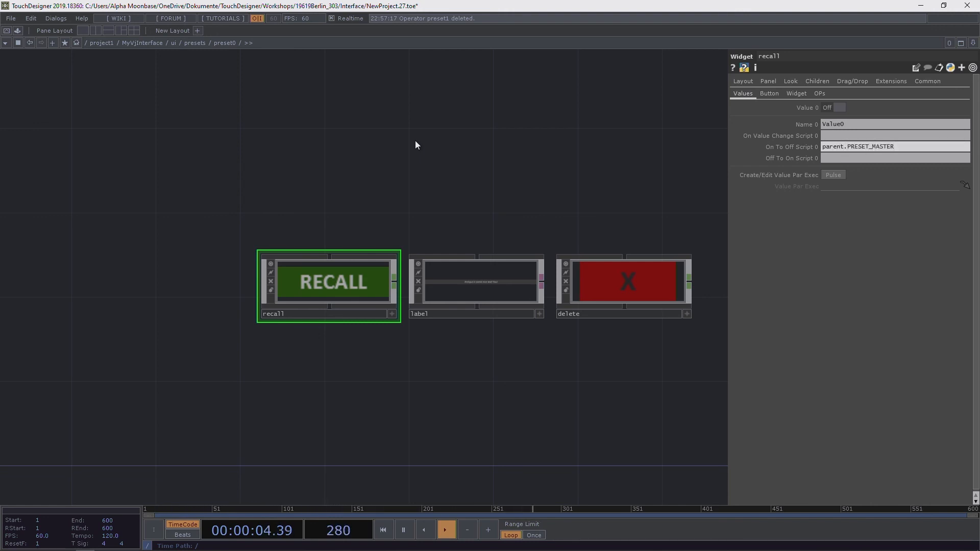
text(.RecallPreset()
text(parent.PRESET)
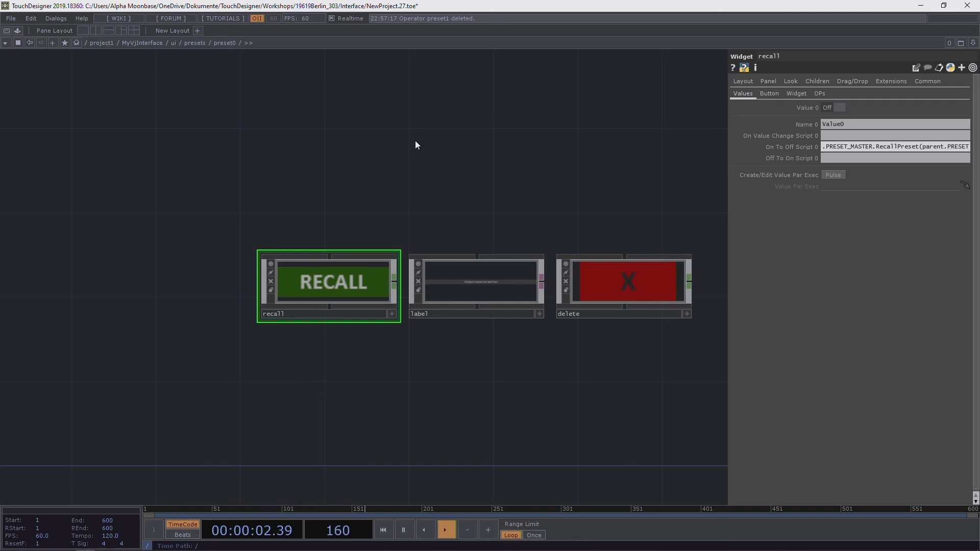
text(.par.Id.)
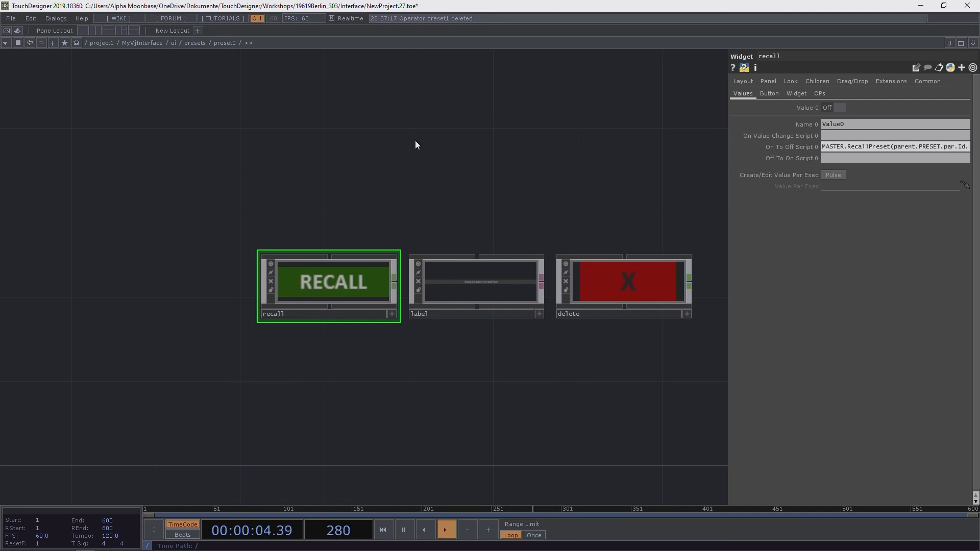
text(val))
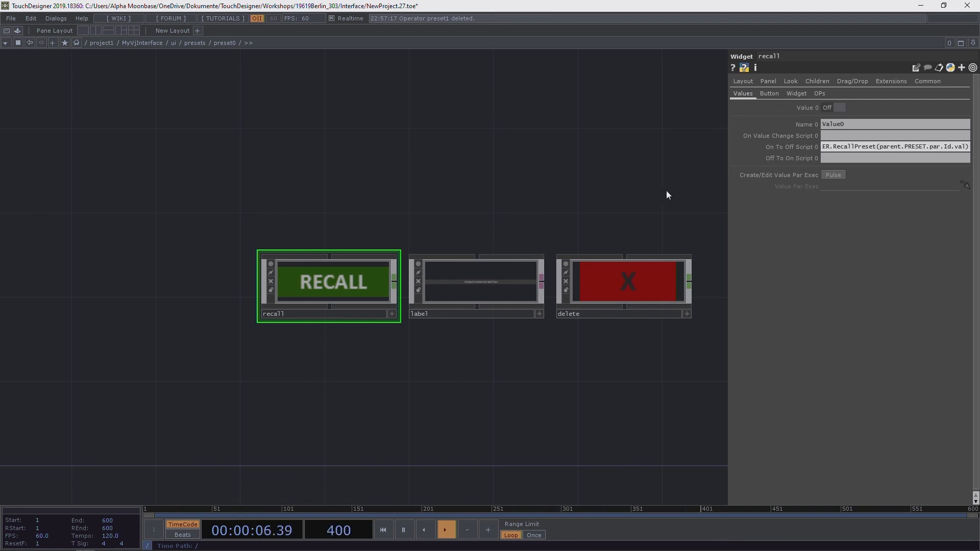
drag(731, 182, 186, 199)
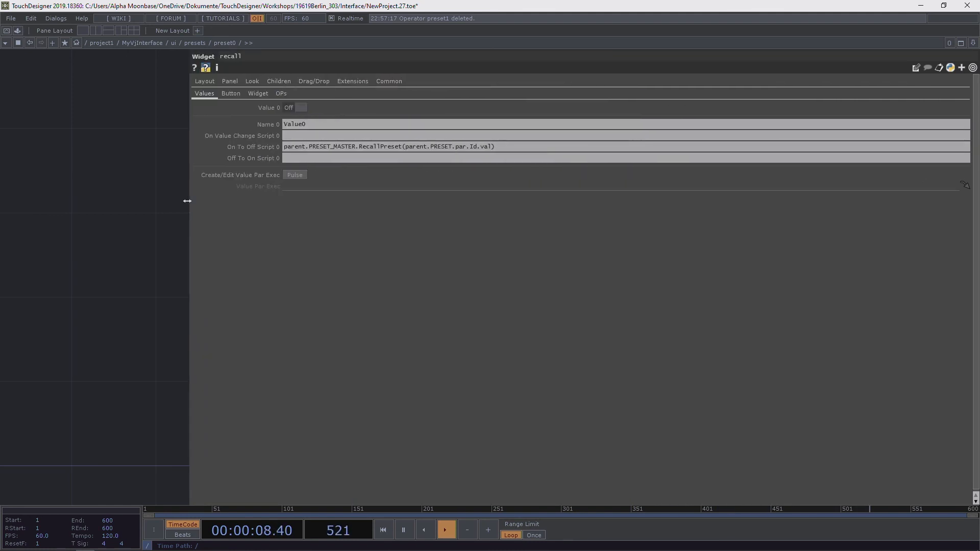
click(134, 231)
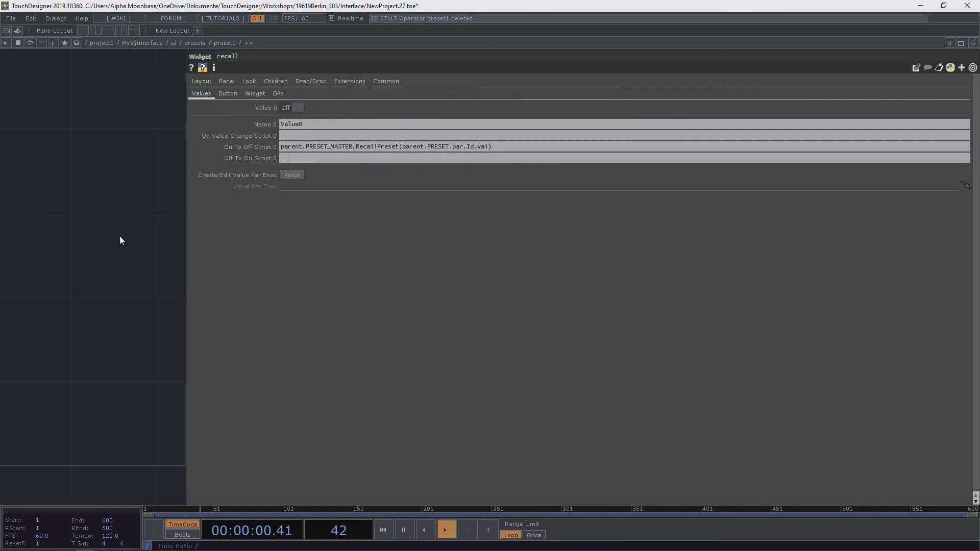
drag(119, 235, 11, 239)
drag(134, 125, 0, 132)
drag(117, 151, 108, 160)
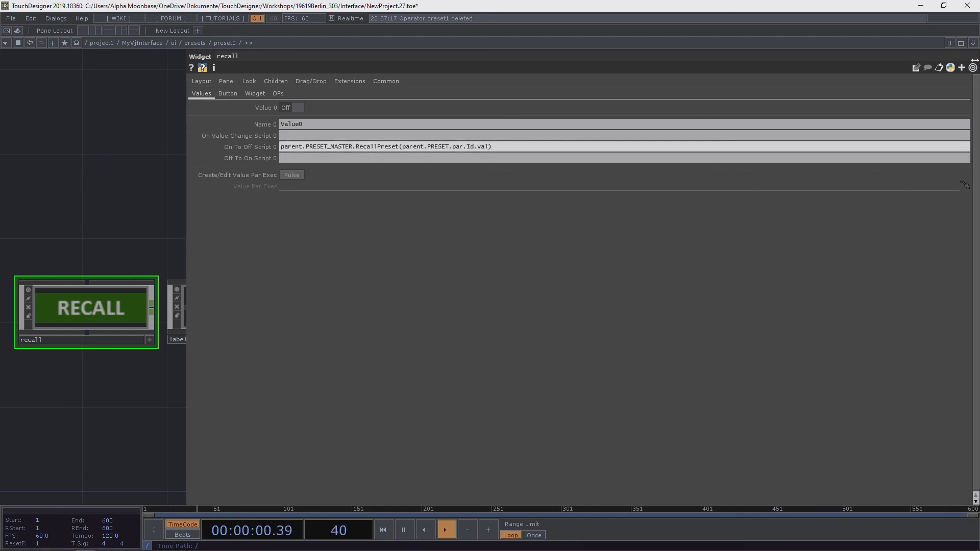
Step: Return to the presets network and open the extSuperAwsomePresetSystem DAT in the external text editor
click(192, 42)
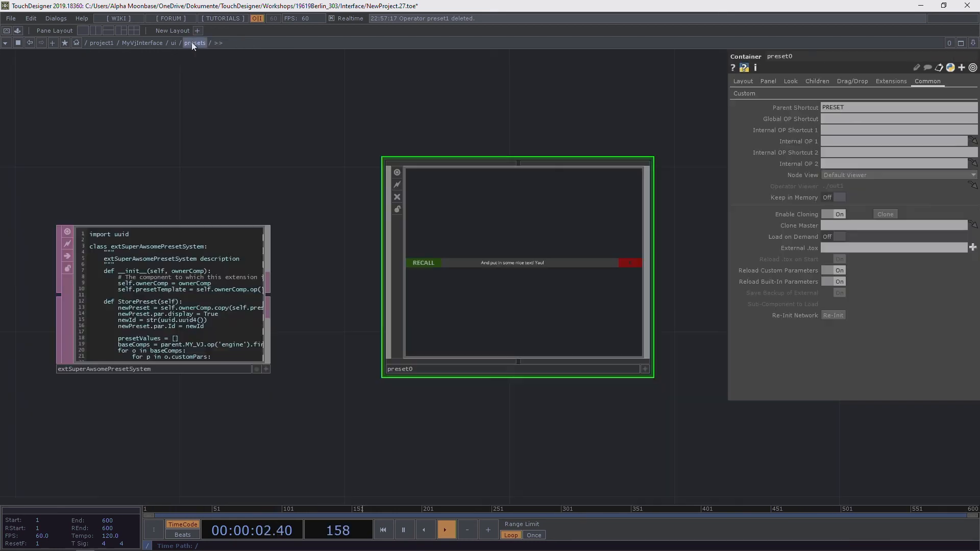
click(142, 271)
click(829, 95)
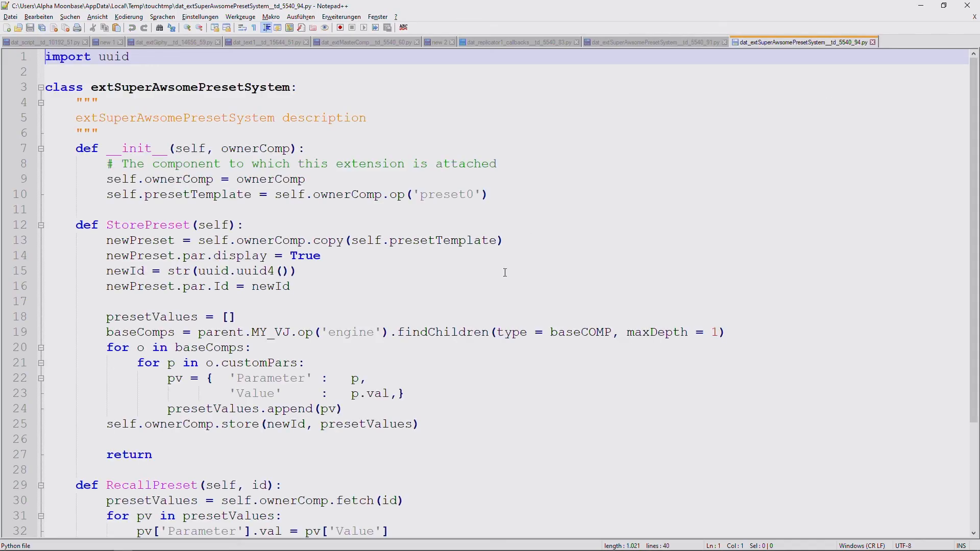
Step: Arrange TouchDesigner and Notepad++ side by side, with the recall widget's full On To Off Script shown next to the extension code
click(85, 543)
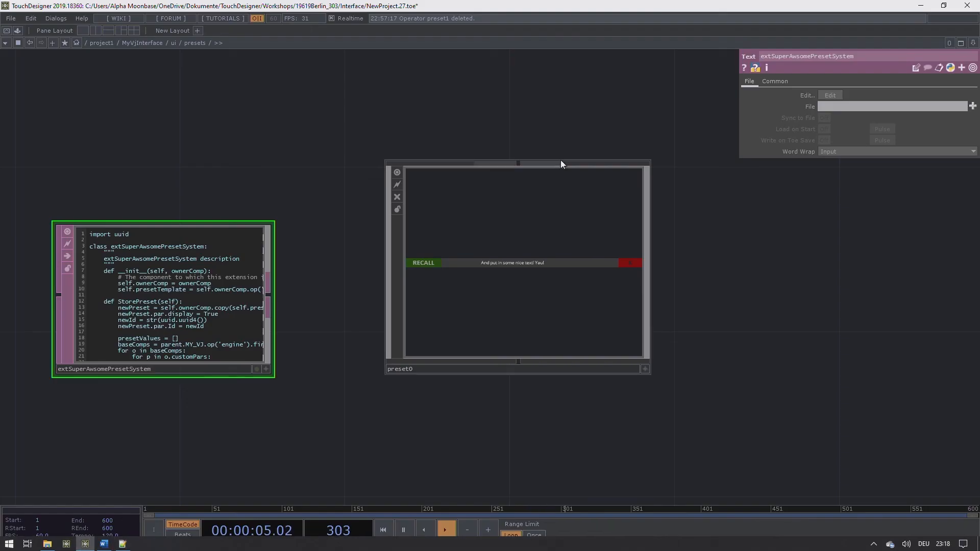
click(509, 265)
key(i)
scroll(335, 212, up, 4)
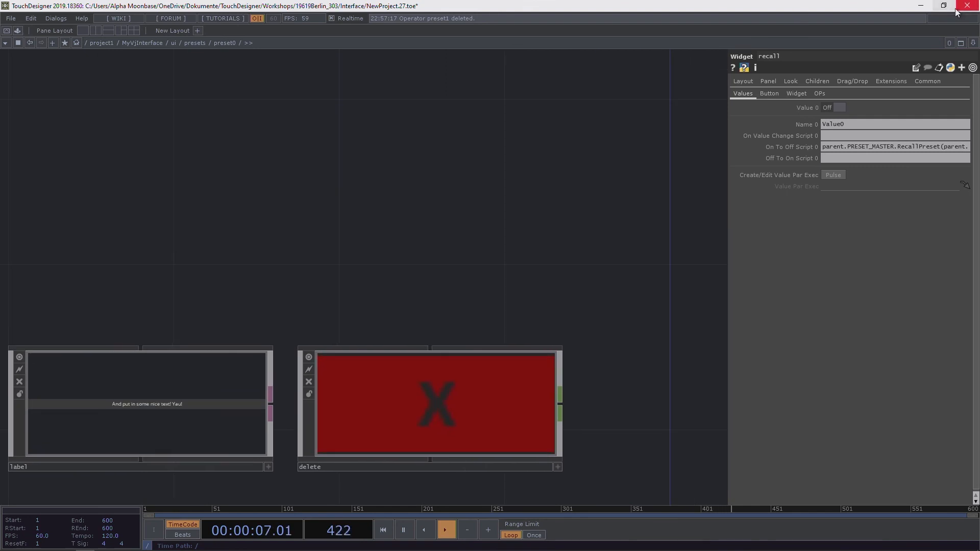
drag(877, 6, 0, 195)
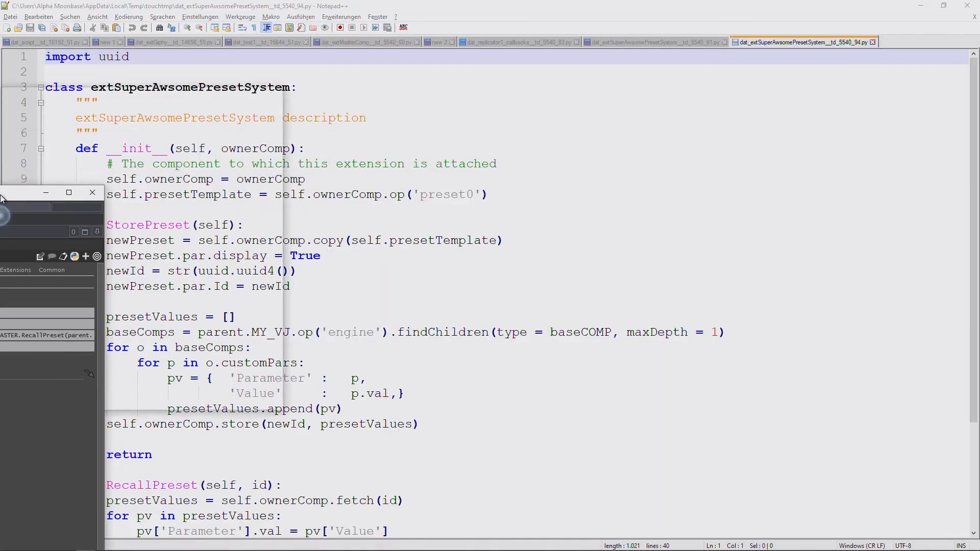
click(694, 192)
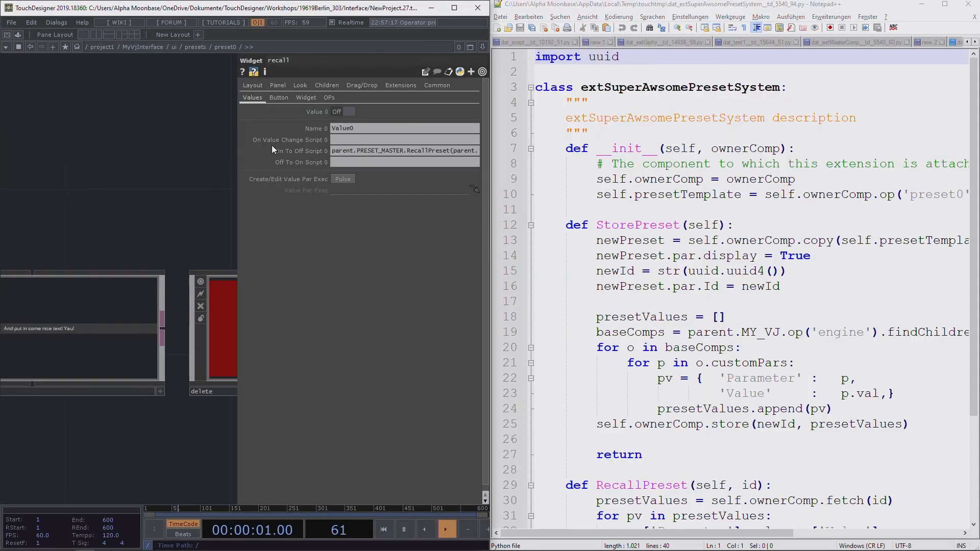
drag(237, 154, 3, 173)
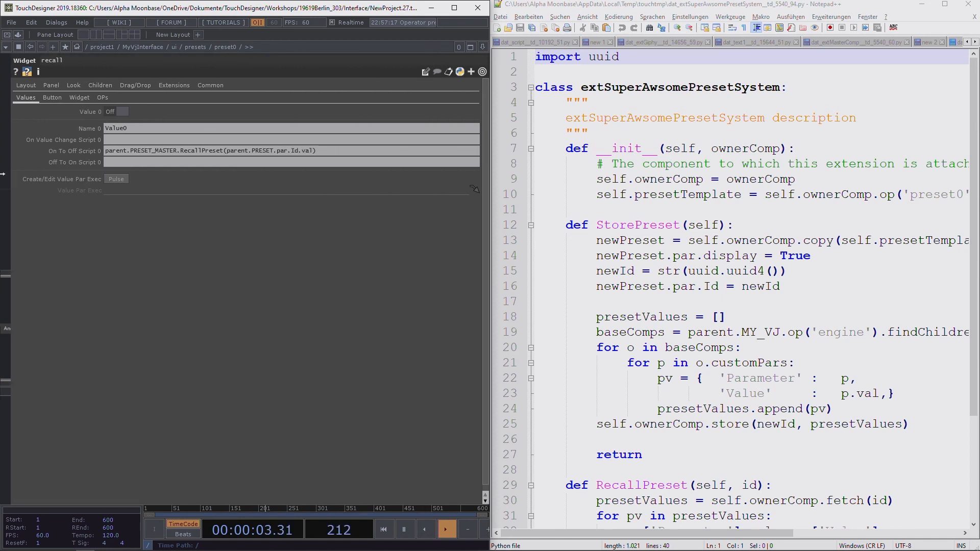
click(145, 152)
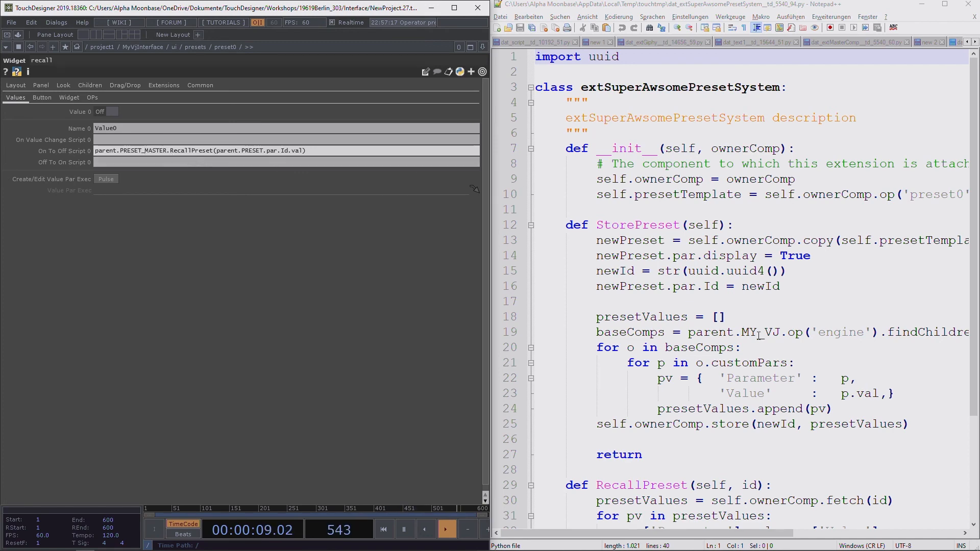
Step: Compare RecallPreset's id argument in the extension code with the parent.PRESET.par.Id.val argument in the recall widget's On To Off Script
scroll(599, 351, down, 3)
drag(598, 350, 688, 350)
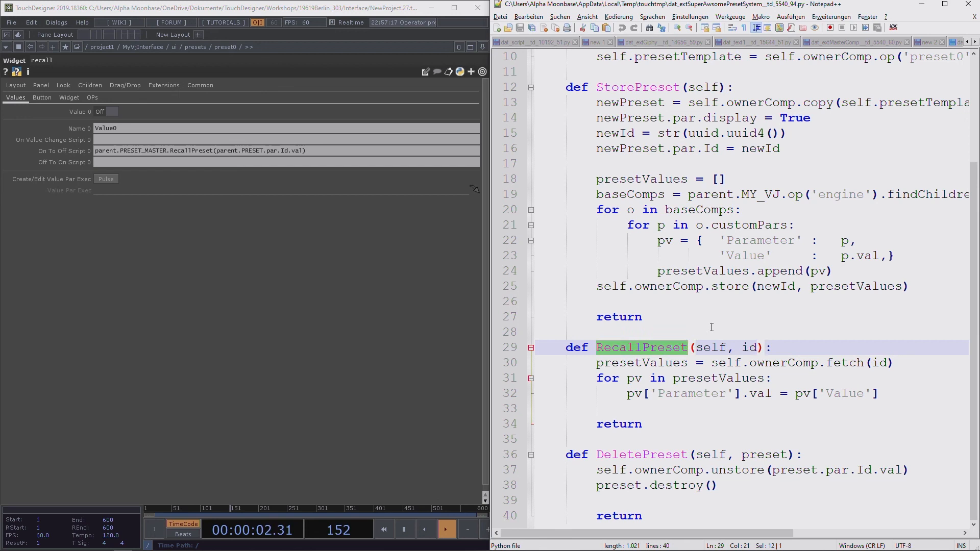
double_click(750, 348)
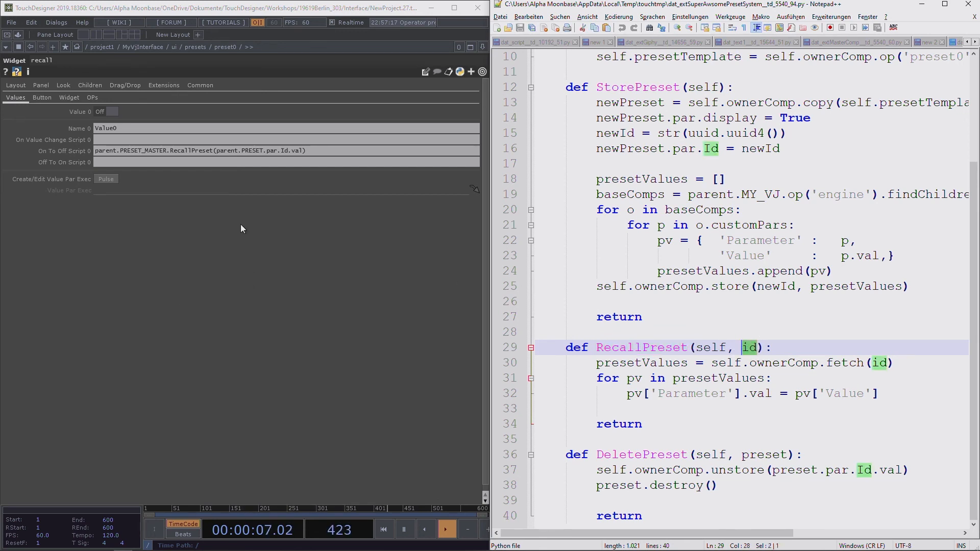
click(219, 151)
drag(216, 150, 306, 151)
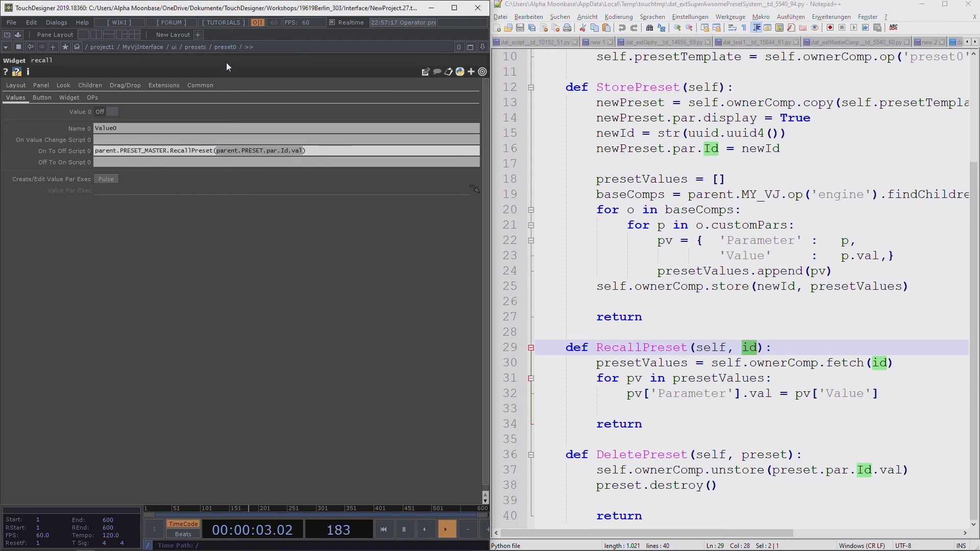
click(307, 149)
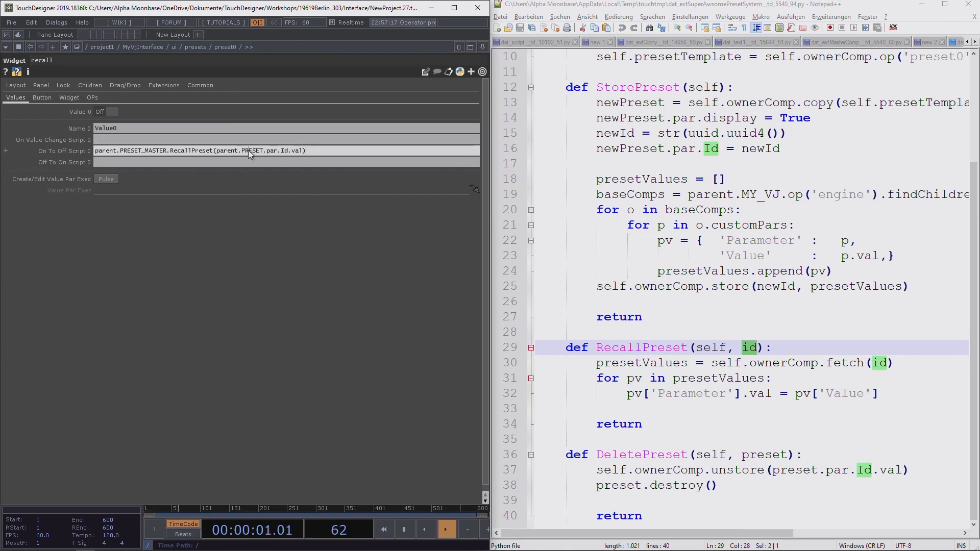
Step: Check preset0's Parent Shortcut in the presets network, then return to the recall widget inside it and show its full On To Off Script
click(199, 47)
mouse_move(190, 145)
mouse_down()
mouse_move(95, 135)
mouse_move(57, 146)
mouse_up()
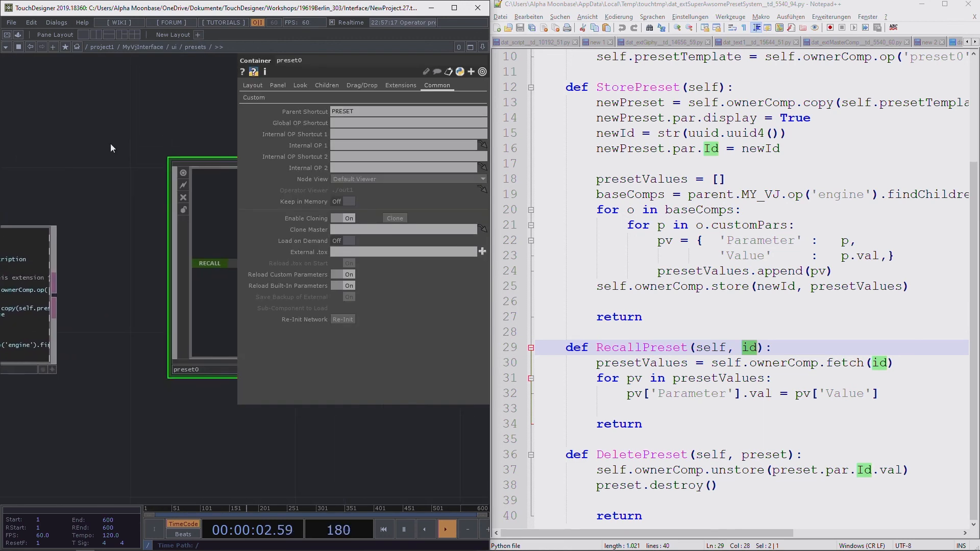
drag(161, 118, 49, 146)
drag(144, 140, 130, 141)
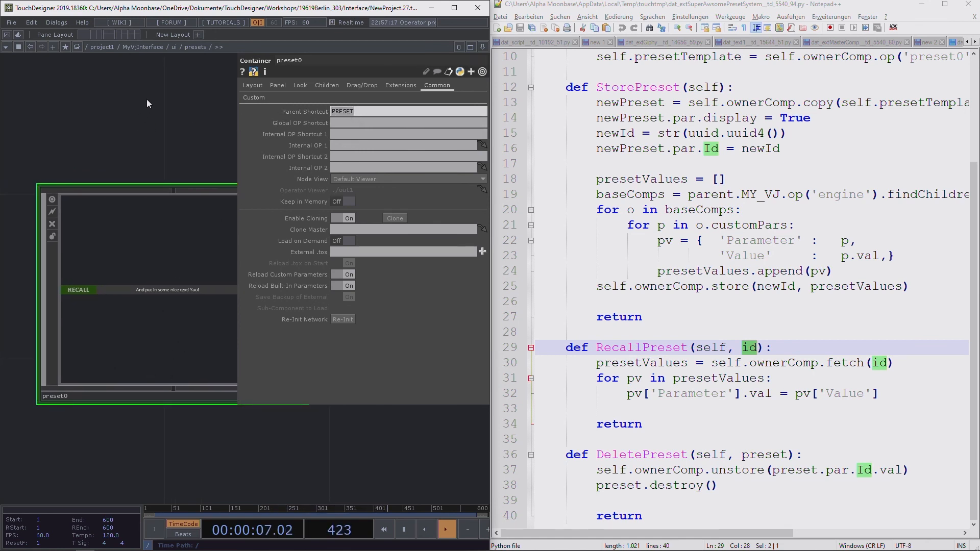
click(152, 282)
key(i)
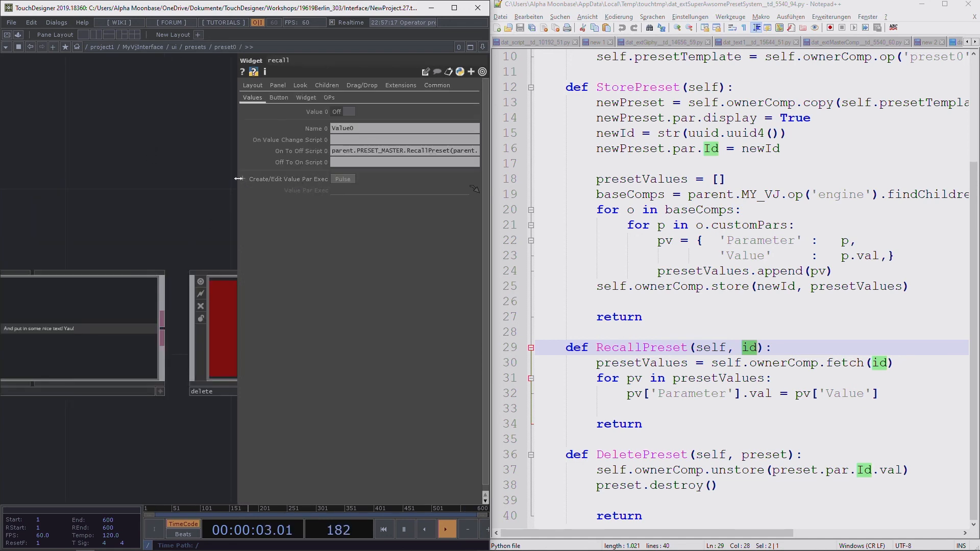
drag(237, 178, 22, 179)
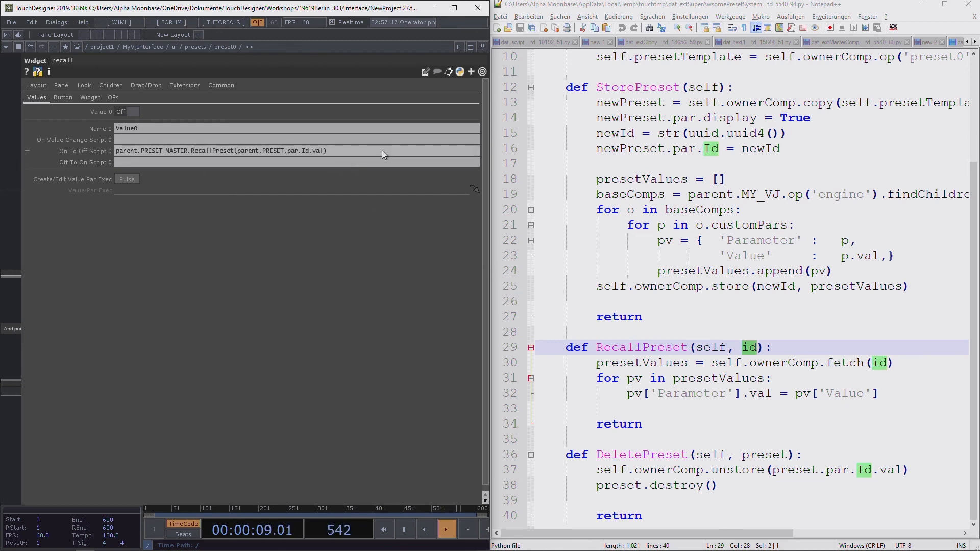
Step: Set the delete widget's On To Off Script to parent.PRESET_MASTER.DeletePreset(parent.PRESET)
key(p)
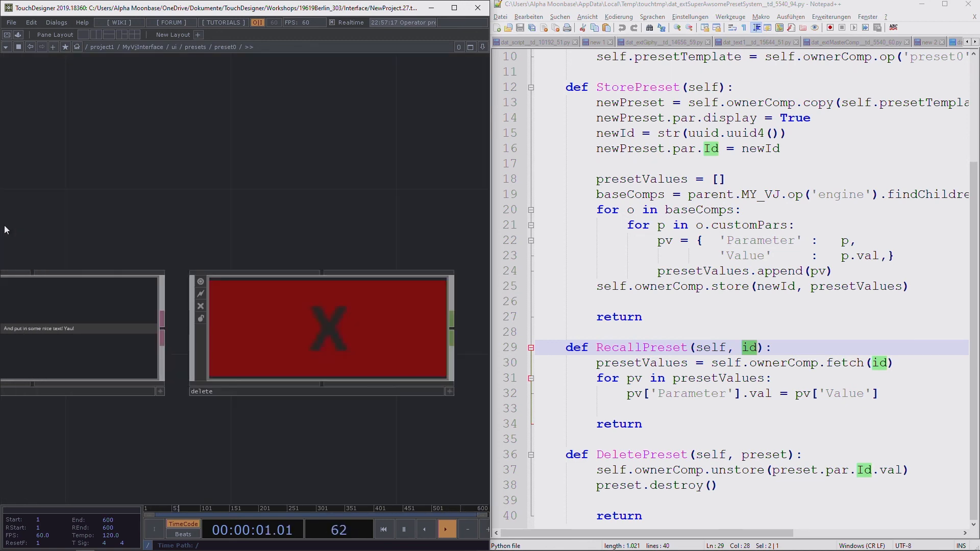
click(372, 362)
key(p)
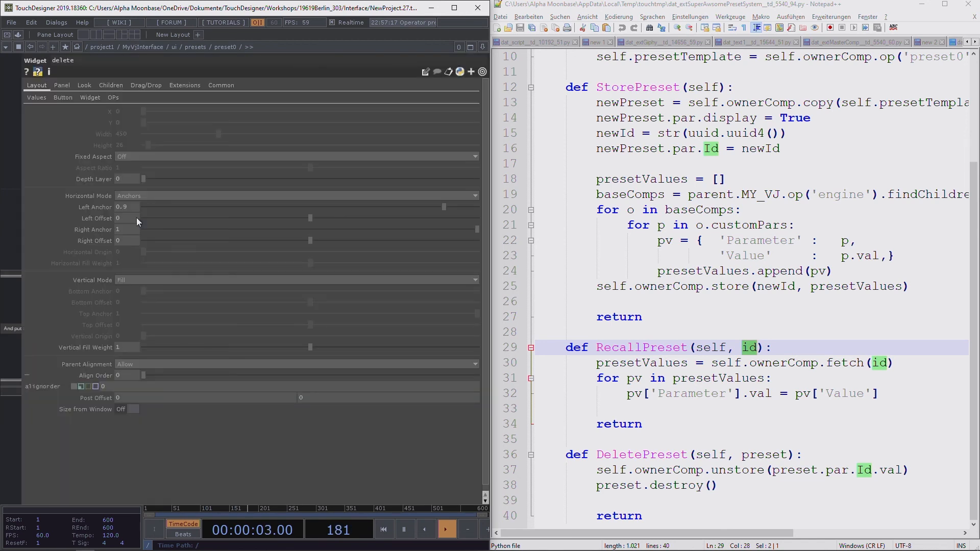
click(36, 97)
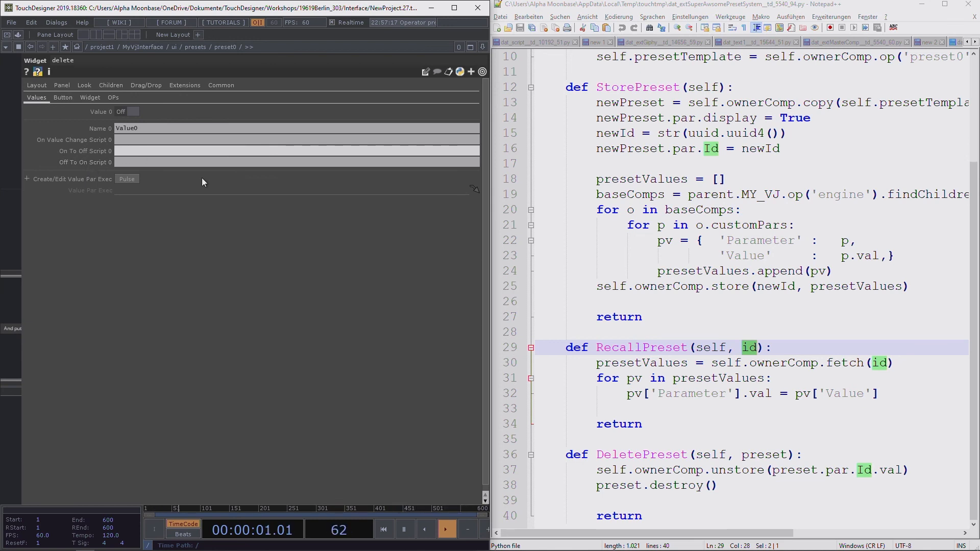
text(parent.PRESET_MASTER.)
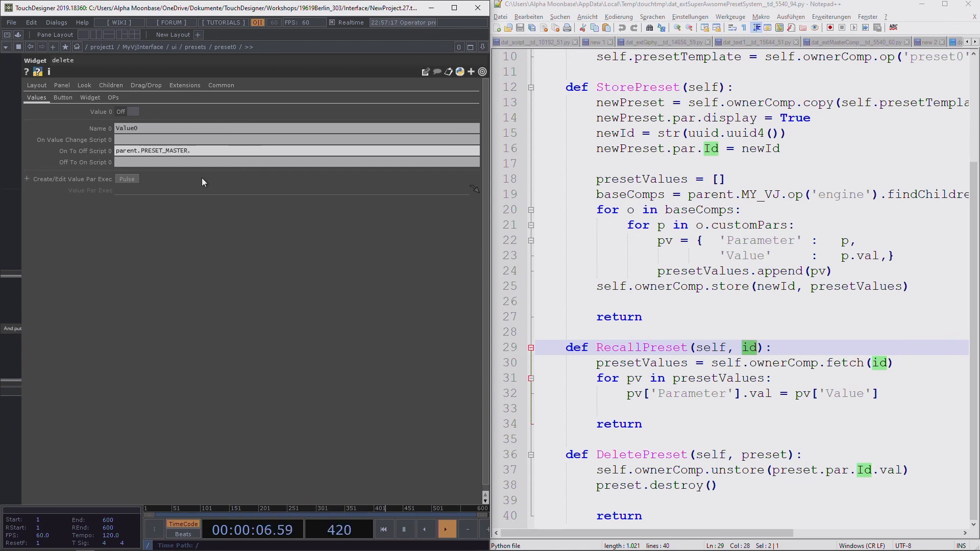
text(DeletePreset)
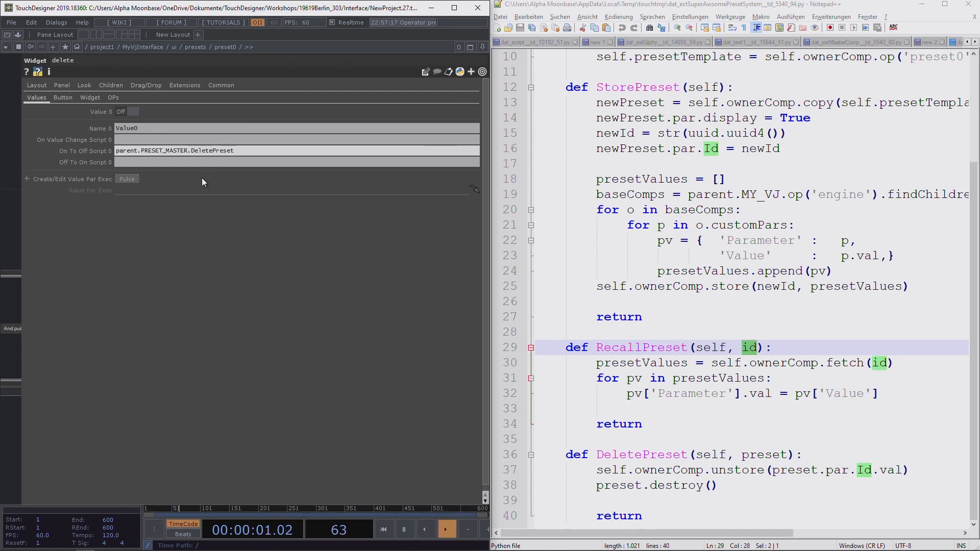
text((parent.PRESET))
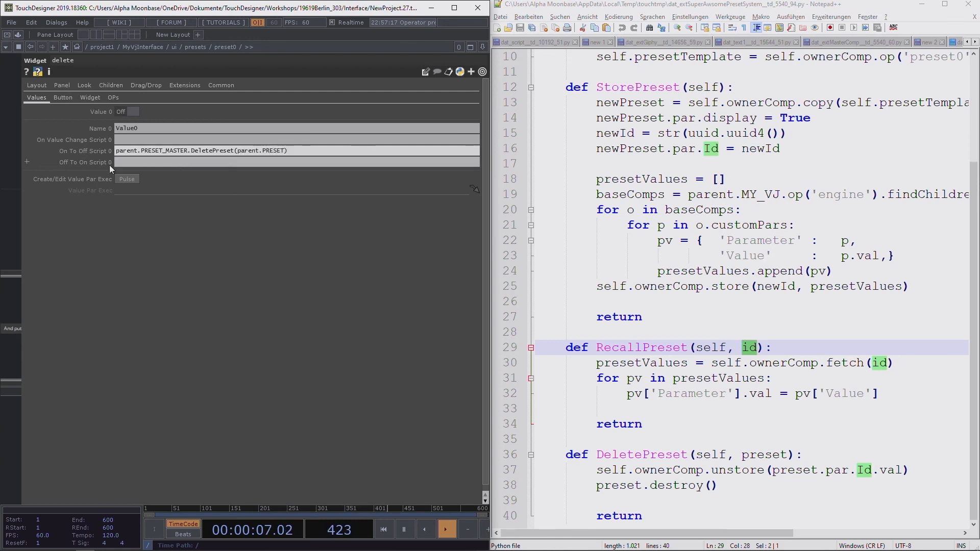
key(Return)
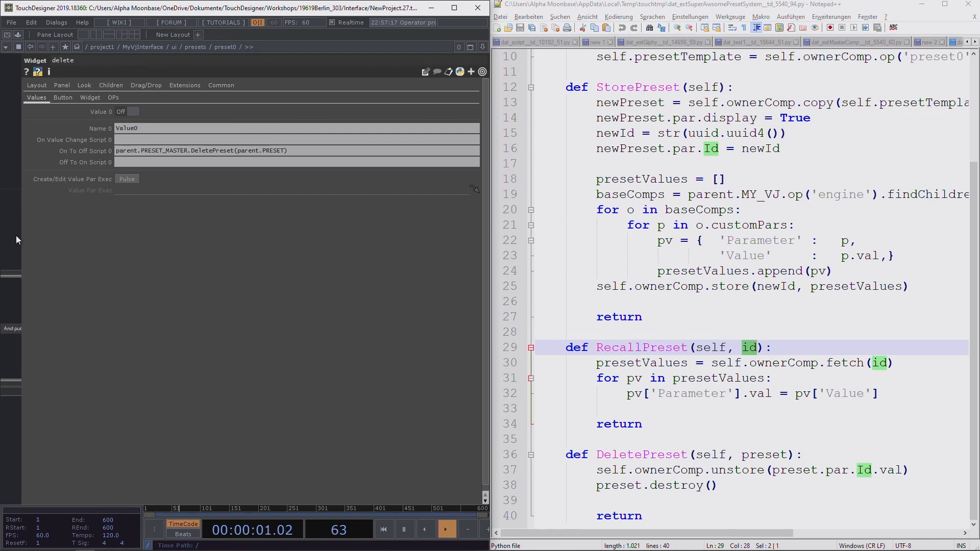
key(p)
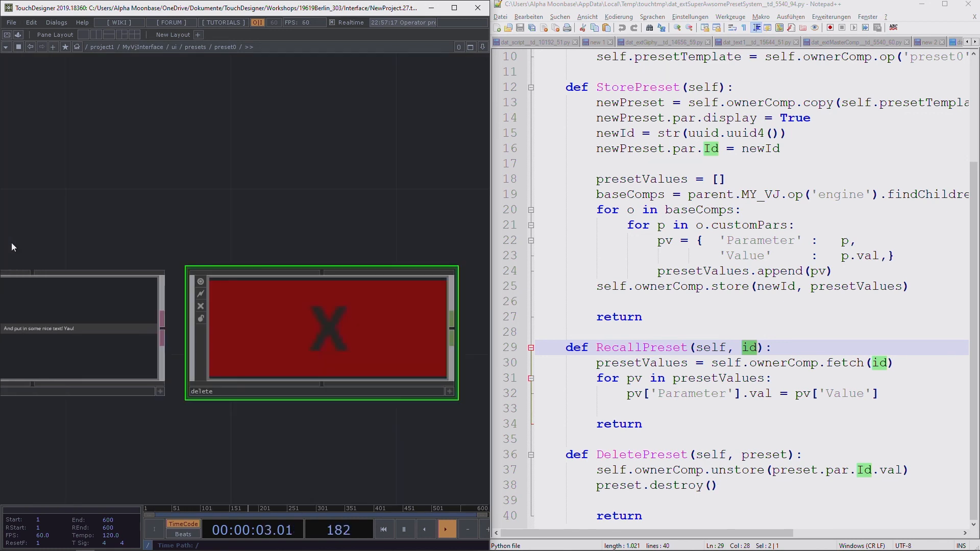
Step: Return to the presets network and store a test preset with the buttonMomentary widget's Store button
click(149, 49)
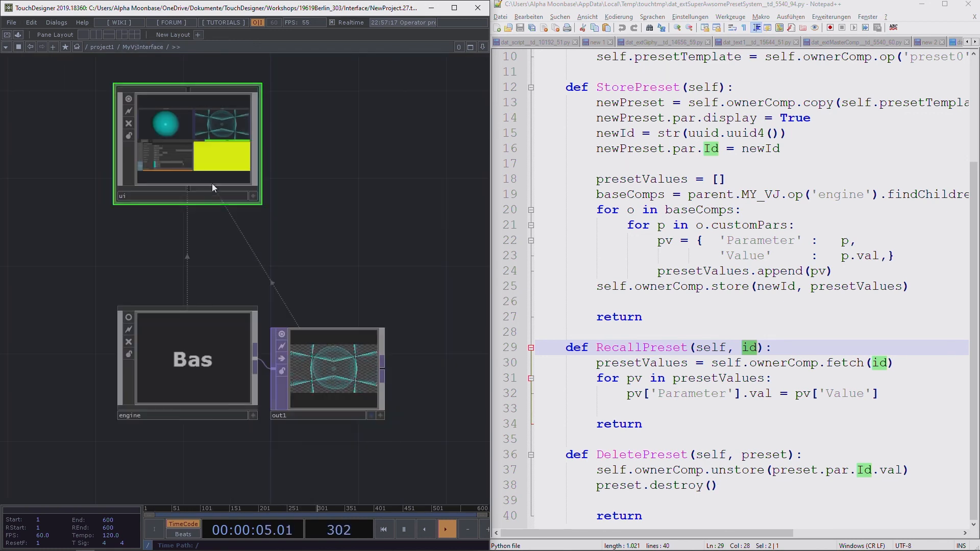
key(i)
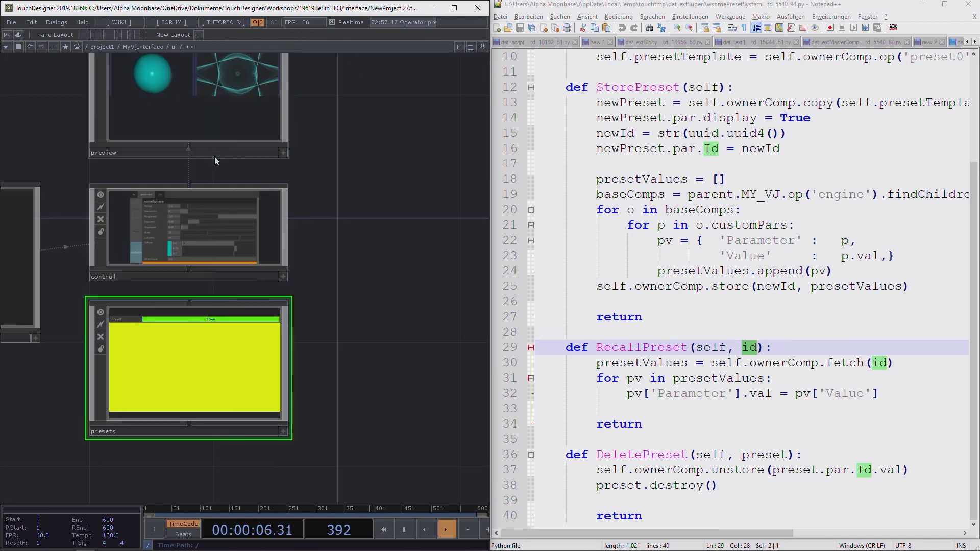
double_click(201, 351)
scroll(86, 128, down, 3)
drag(33, 154, 278, 151)
drag(309, 311, 239, 266)
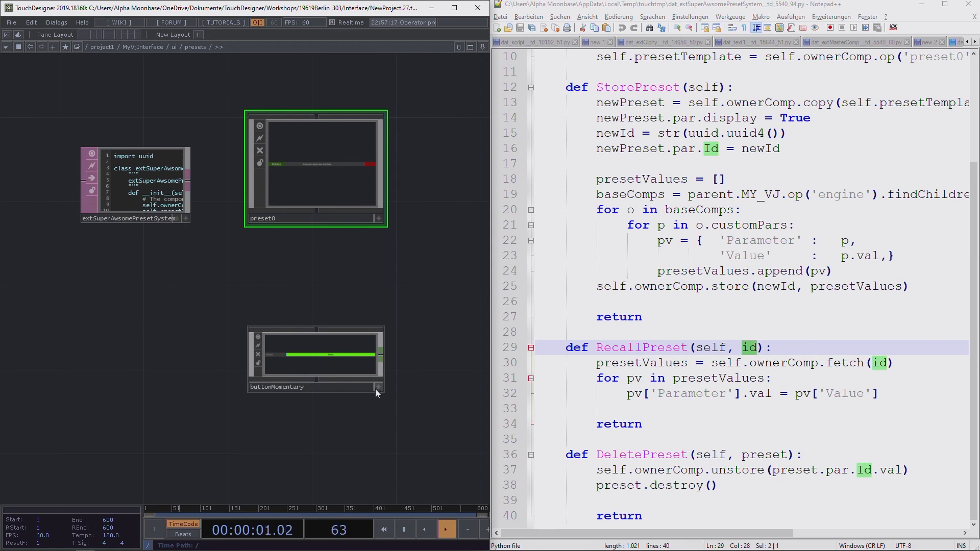
scroll(376, 390, up, 5)
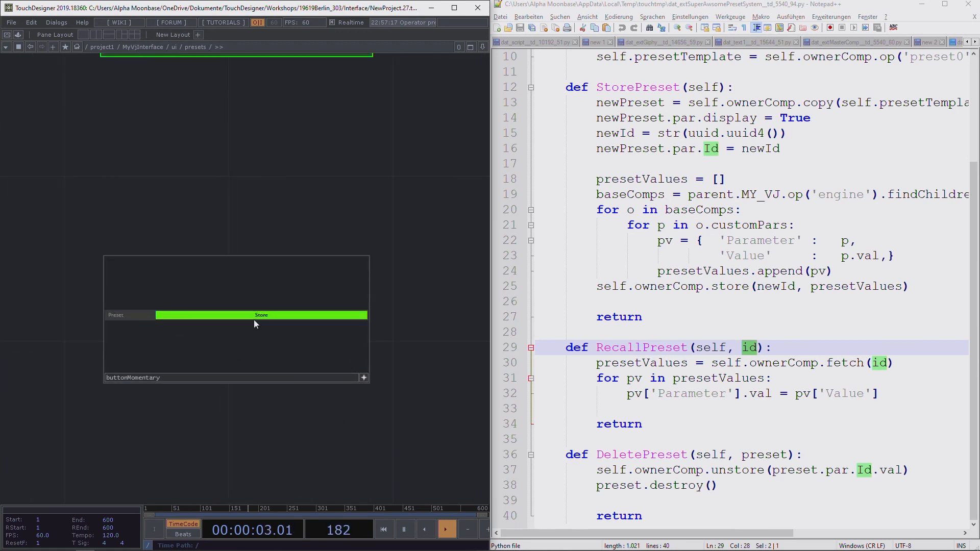
click(257, 315)
Step: Separate the new preset1 copy from preset0 in the network and test its X button to delete it
drag(271, 212, 256, 336)
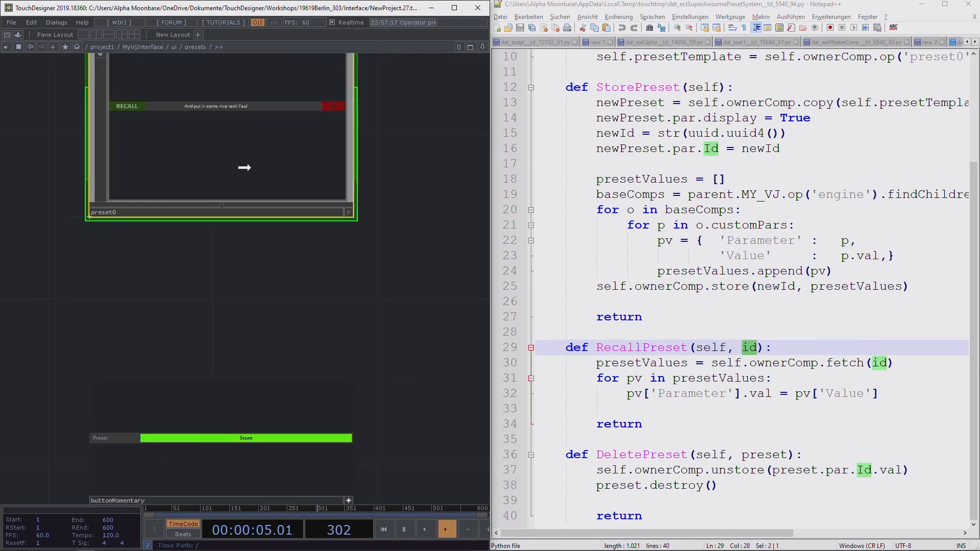
drag(244, 167, 245, 227)
drag(403, 199, 393, 314)
key(ctrl+z)
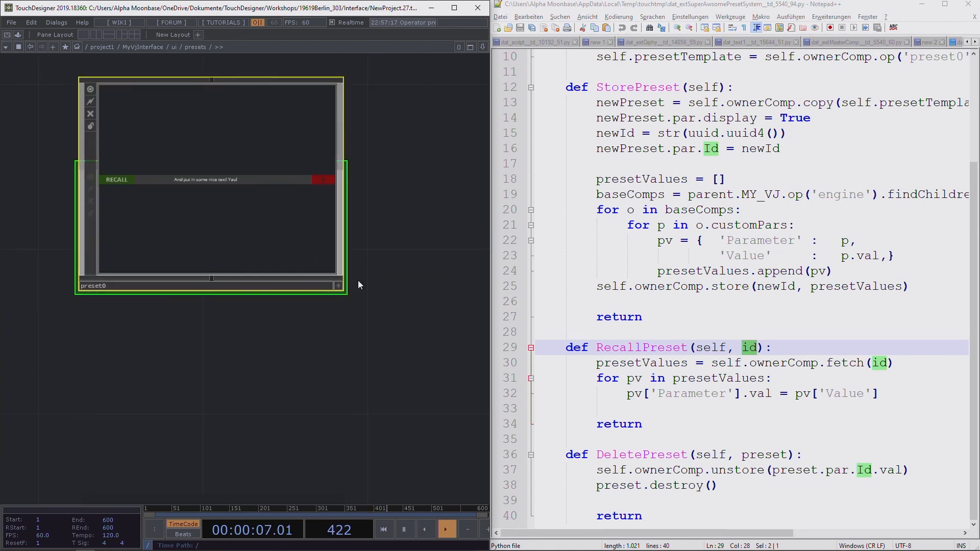
click(406, 301)
drag(249, 131, 249, 50)
drag(409, 280, 409, 379)
drag(247, 238, 247, 153)
scroll(242, 357, up, 3)
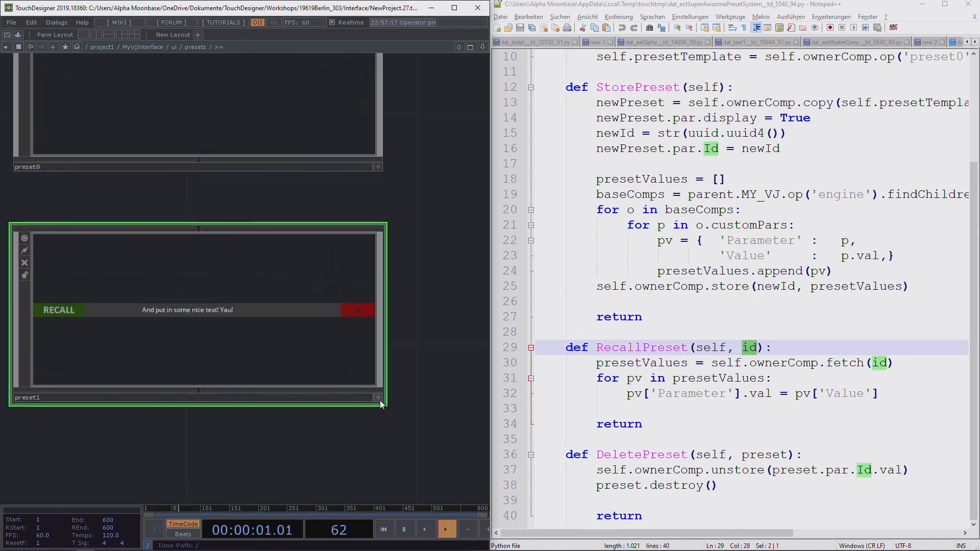
click(359, 310)
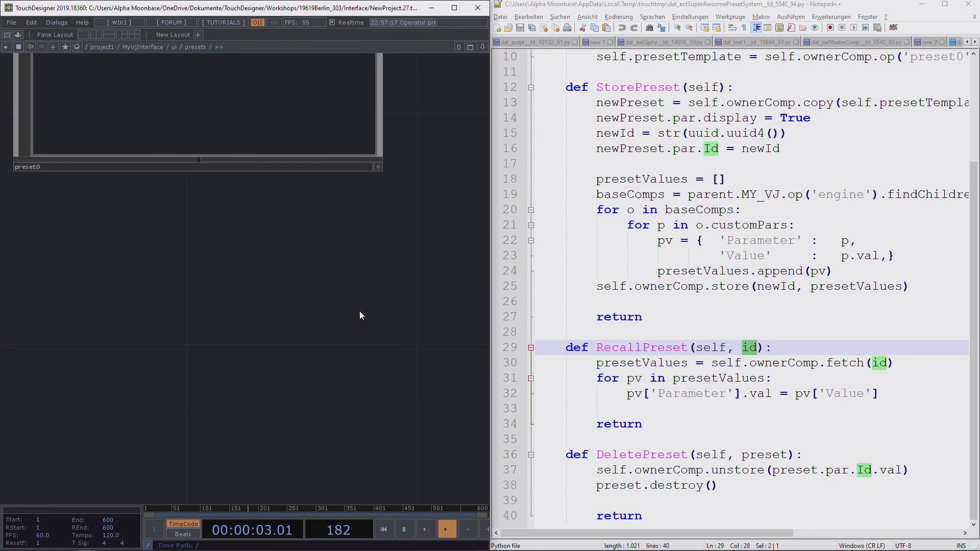
scroll(359, 309, down, 5)
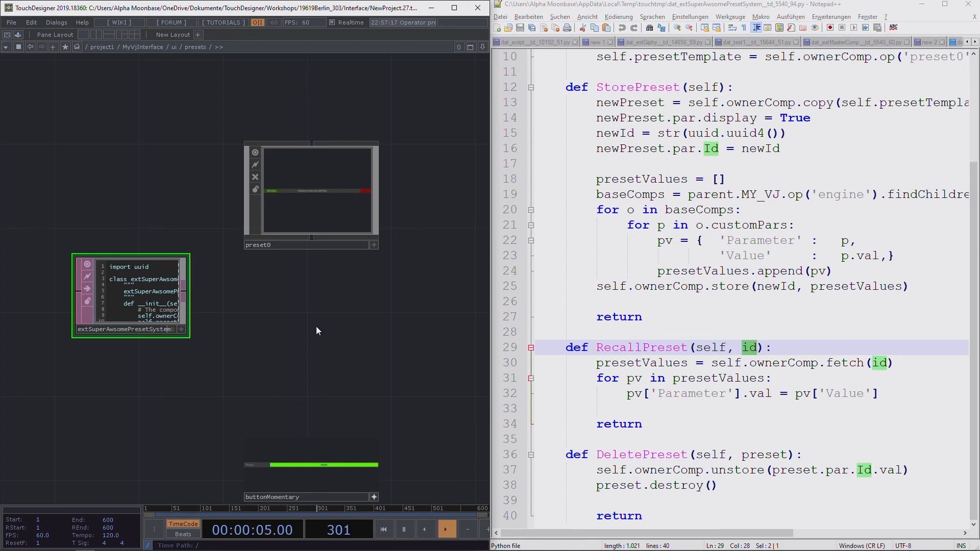
Step: Open MyVjInterface in its own viewer window, move it clear of the screen corner and store a new preset
right_click(152, 45)
click(172, 50)
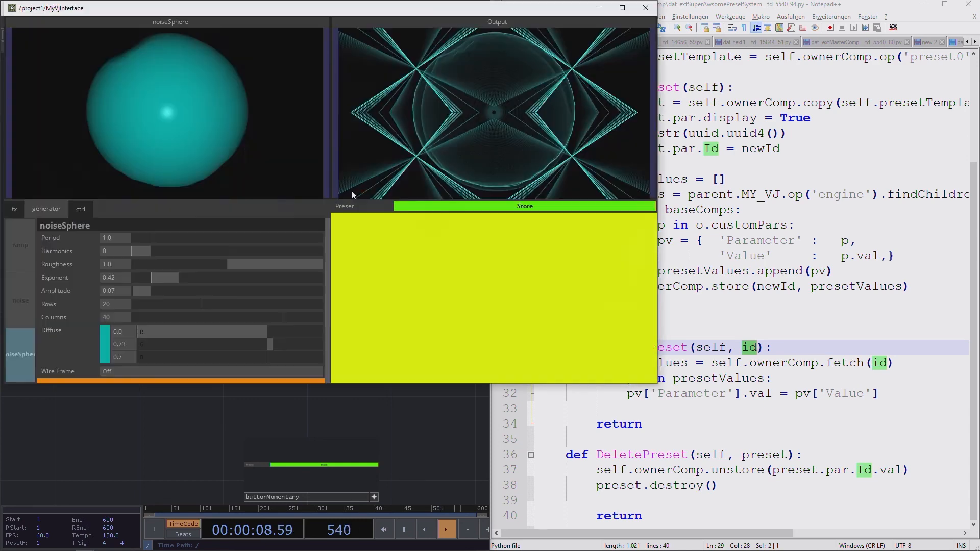
drag(380, 8, 424, 50)
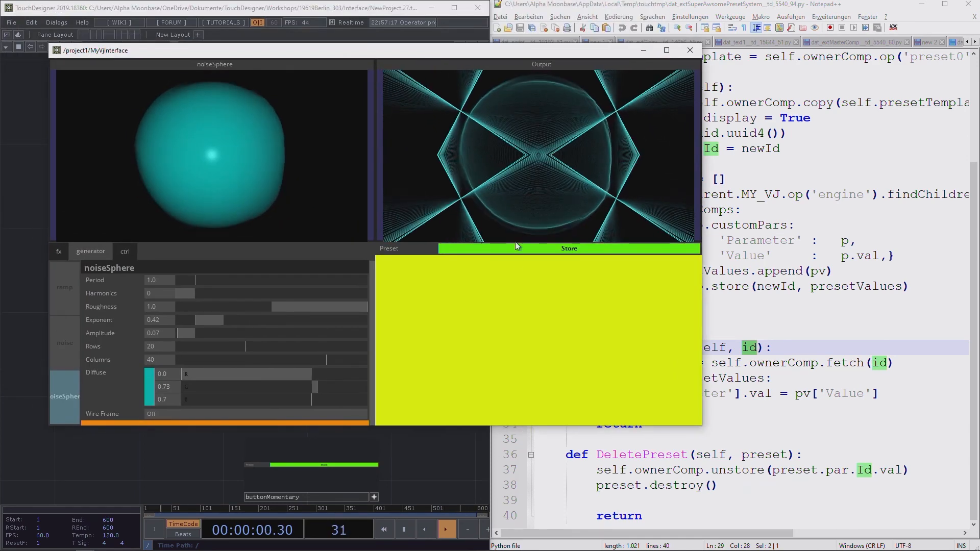
click(542, 249)
click(541, 249)
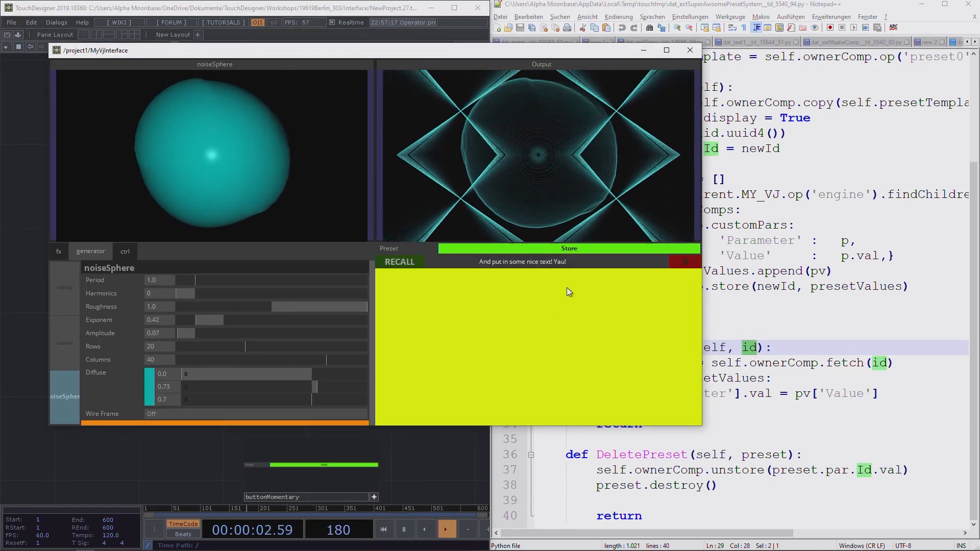
Step: Rename the stored preset in the interface's preset list as "This is our first Preset"
click(580, 263)
key(ctrl+a)
text(This)
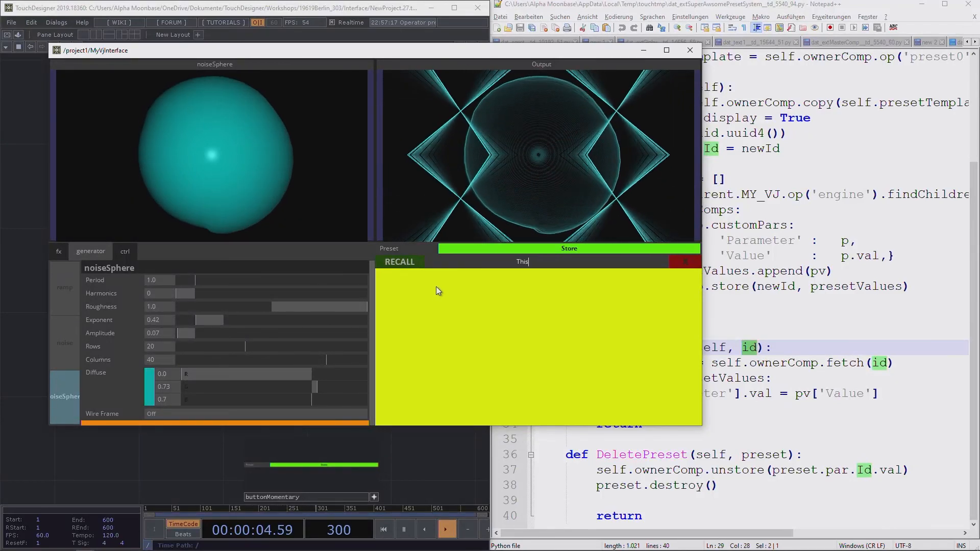
text( is our first )
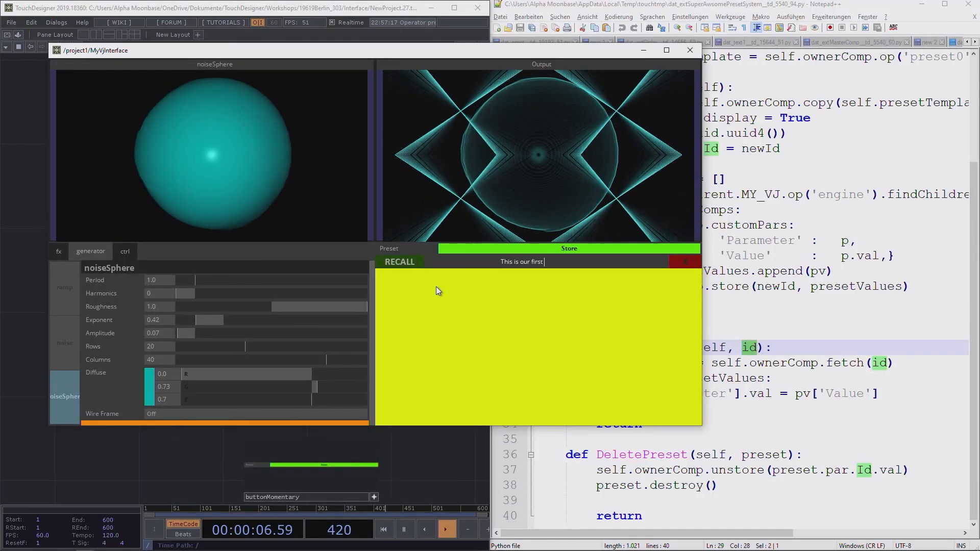
text(Preset)
key(Return)
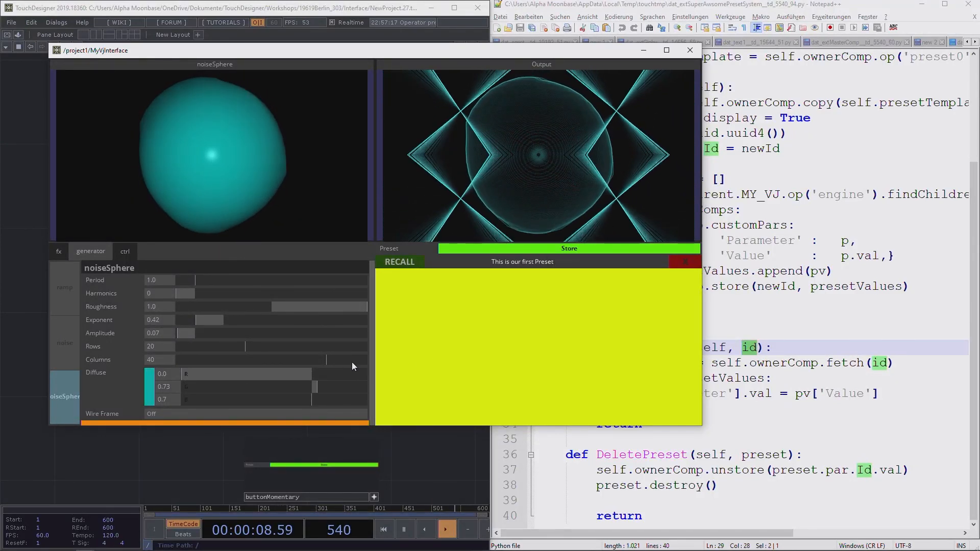
Step: Set noiseSphere's Period to 0.34, Harmonics to 5 and Exponent to 0.0, and set the switch's Index to 1
drag(197, 280, 128, 320)
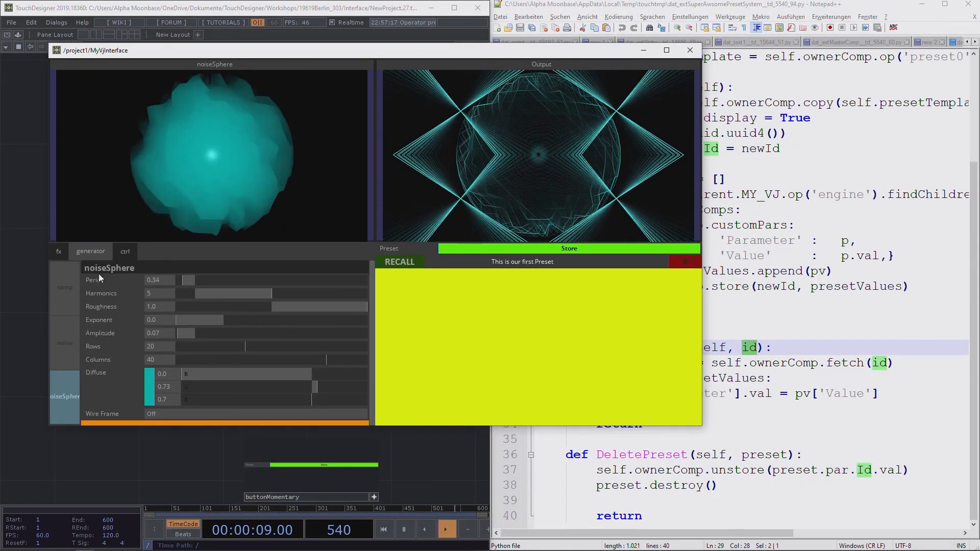
click(72, 284)
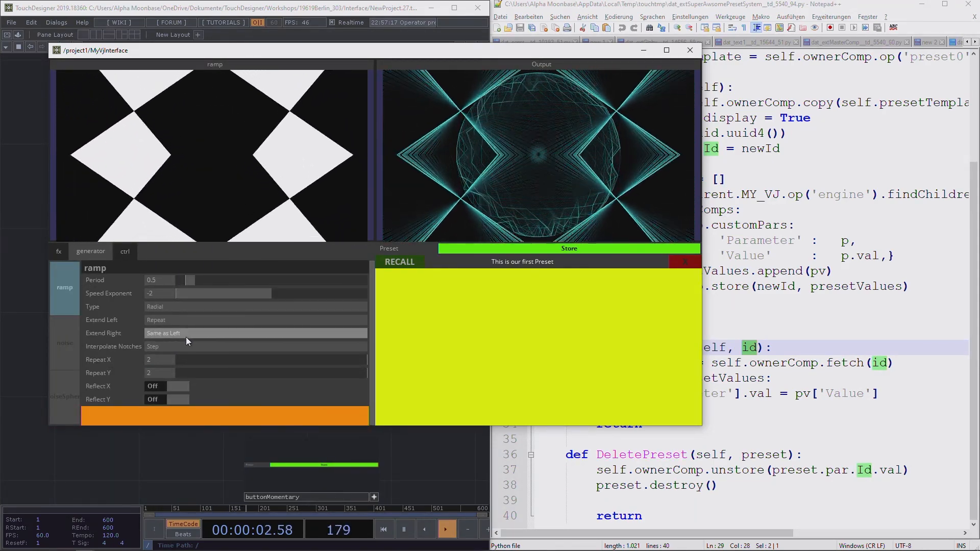
click(126, 253)
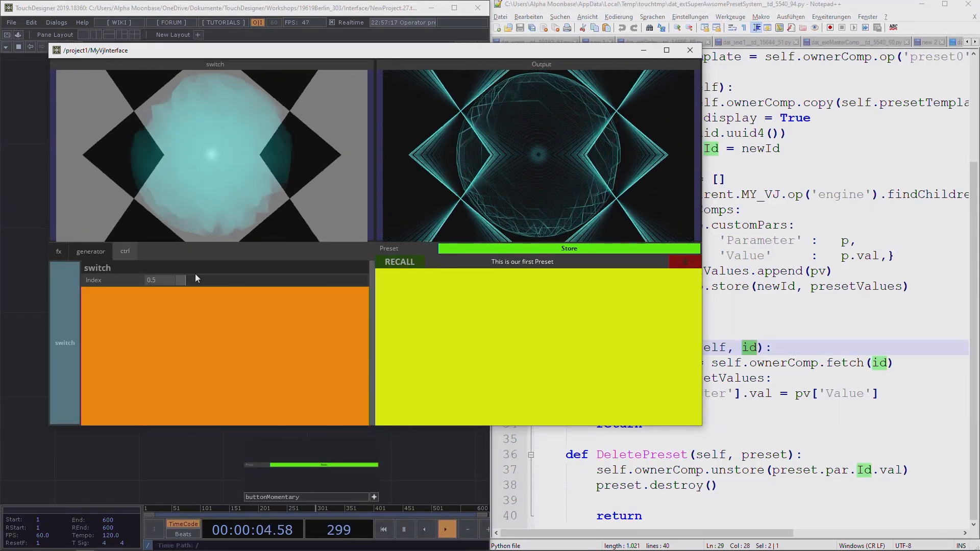
drag(188, 280, 89, 276)
text(1)
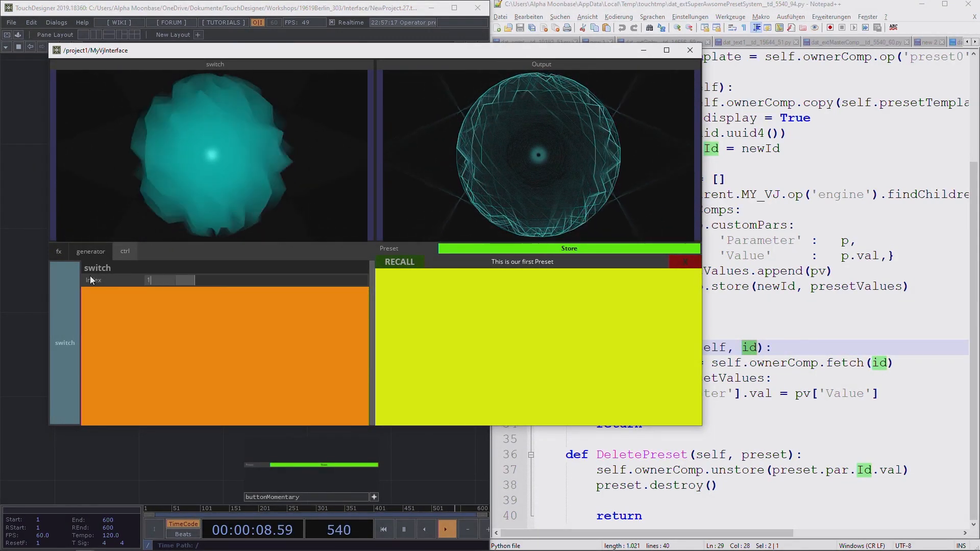
Step: Store the current look with Index 1 as a second preset and name it "sppoky eye"
key(Return)
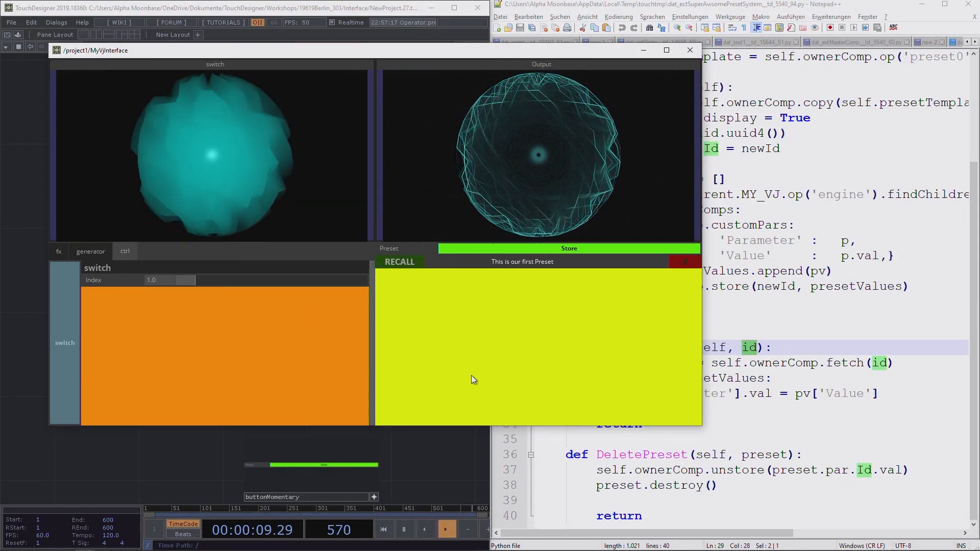
click(570, 249)
click(537, 277)
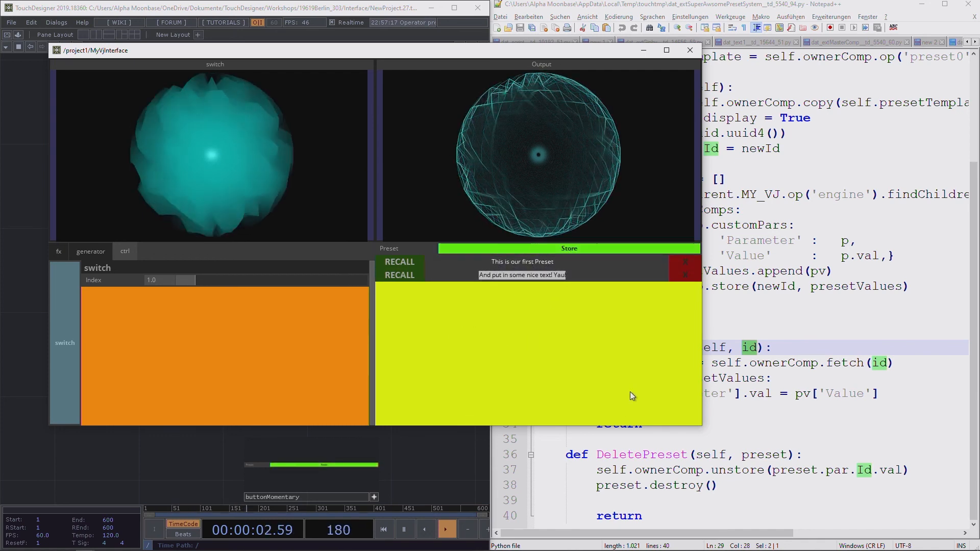
text(sppoky eye)
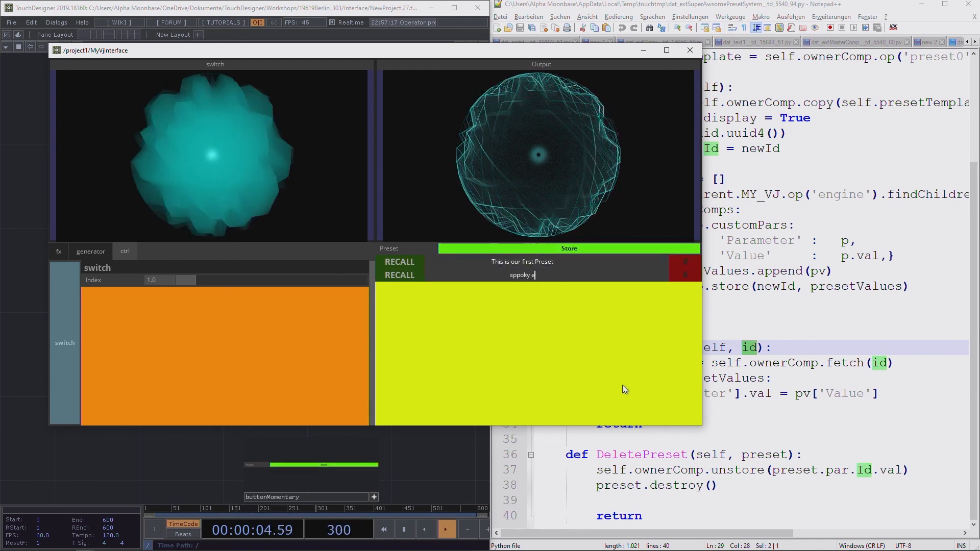
key(Return)
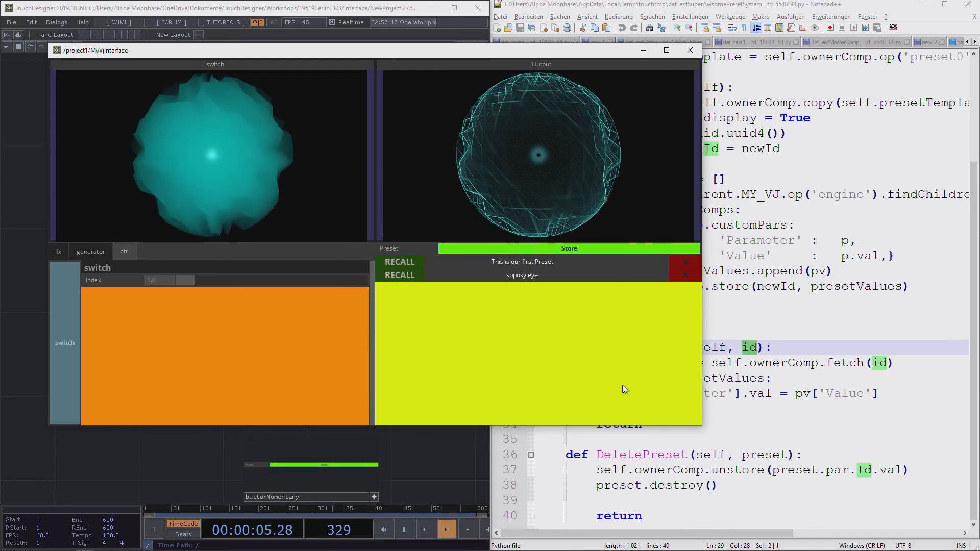
Step: Raise the edge effect's Strength to 10.0 and lower the feedback effect's Opacity to 0.0
click(58, 252)
drag(204, 280, 416, 283)
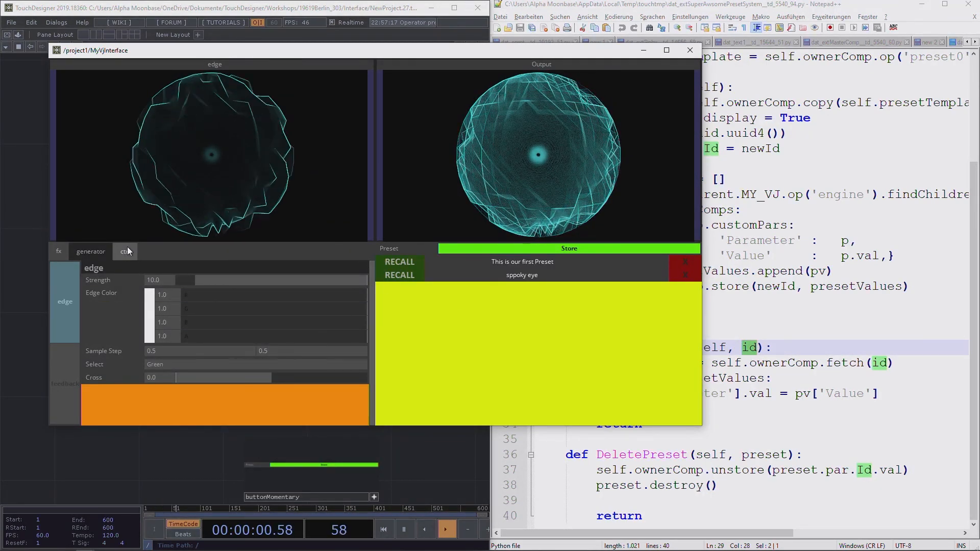
click(63, 380)
drag(195, 274, 154, 287)
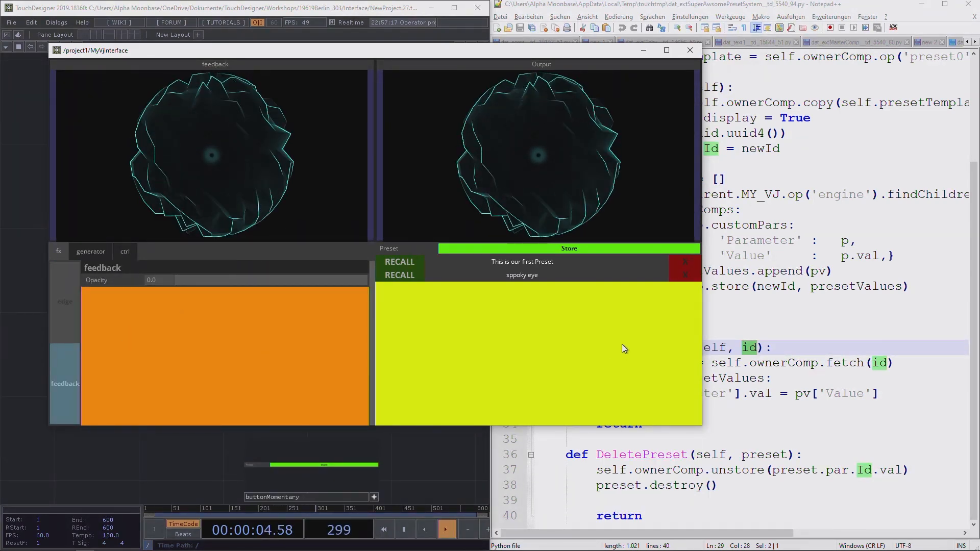
Step: Store the current look as a third preset and name it "I do not know what is happening+"
click(565, 249)
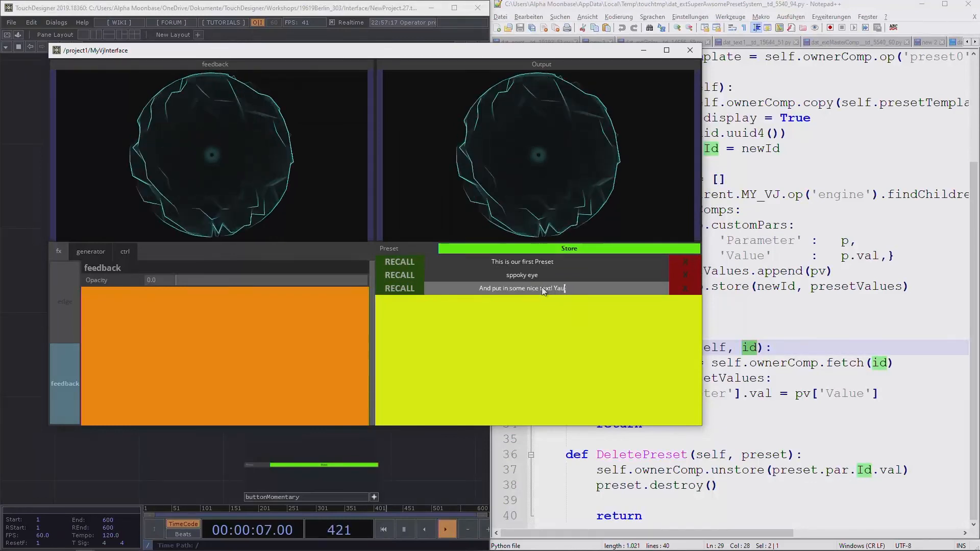
text(I do not)
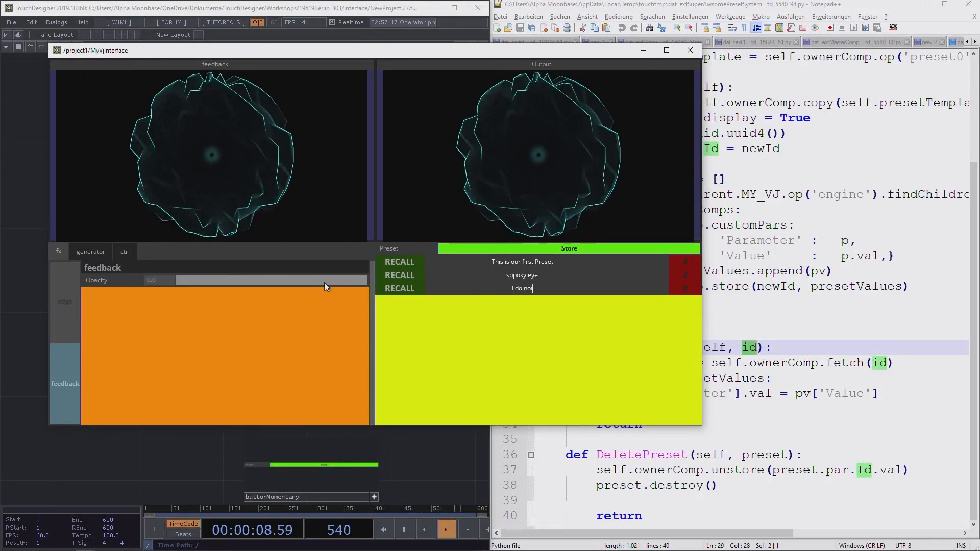
text( know what is hap)
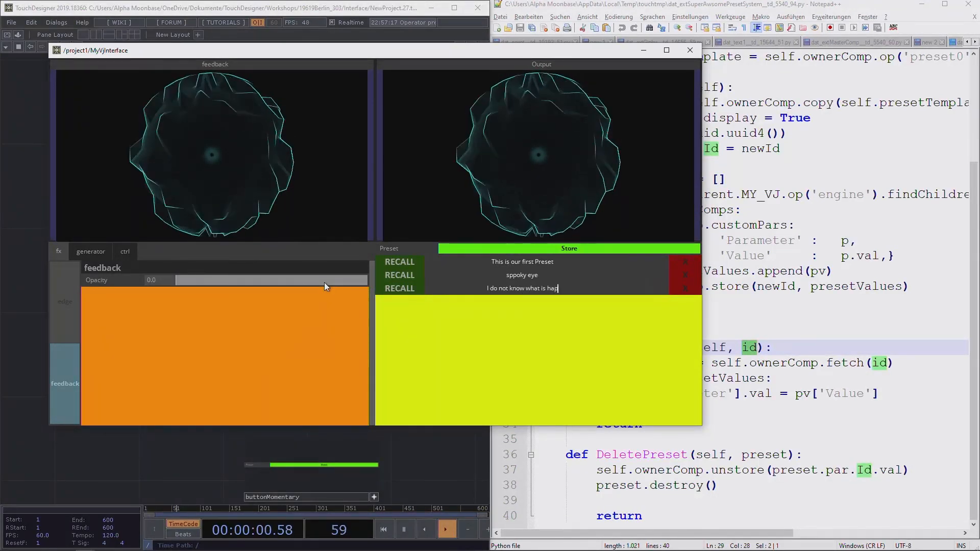
text(pening+)
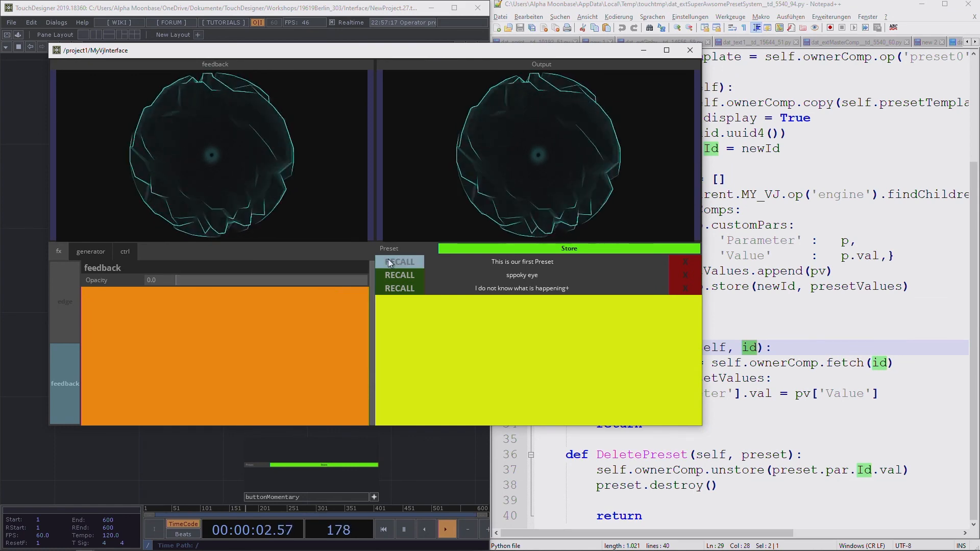
Step: Test recalling by switching repeatedly between the three stored presets and comparing their output
click(404, 276)
click(406, 286)
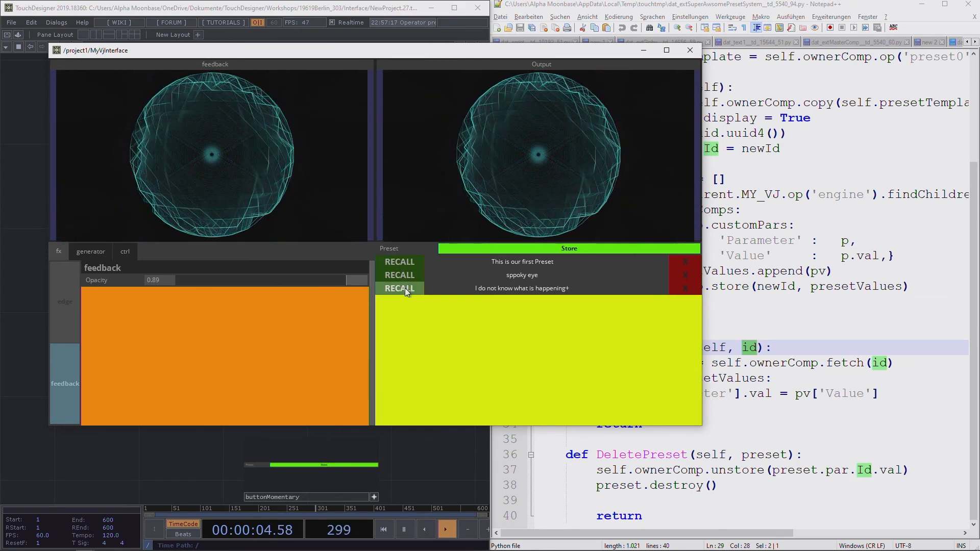
click(406, 276)
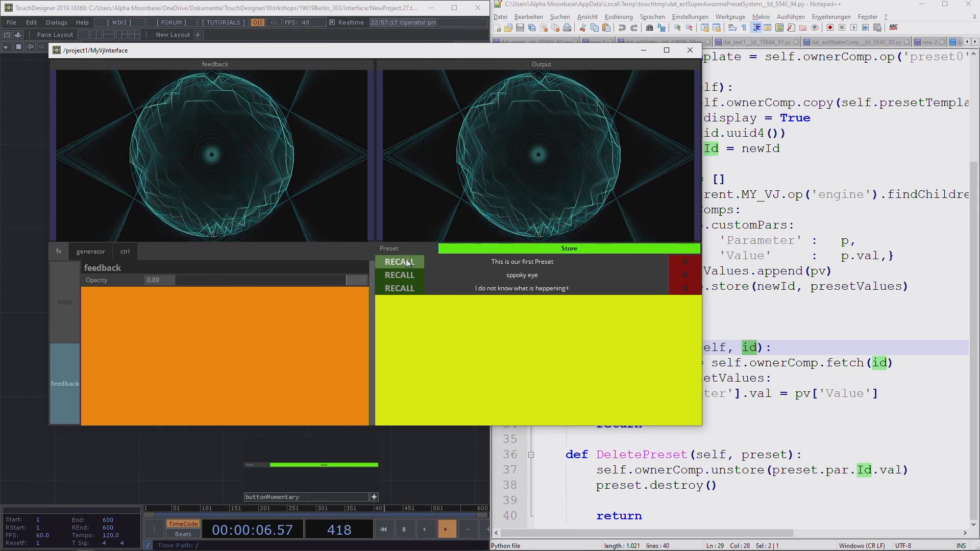
click(406, 286)
click(405, 275)
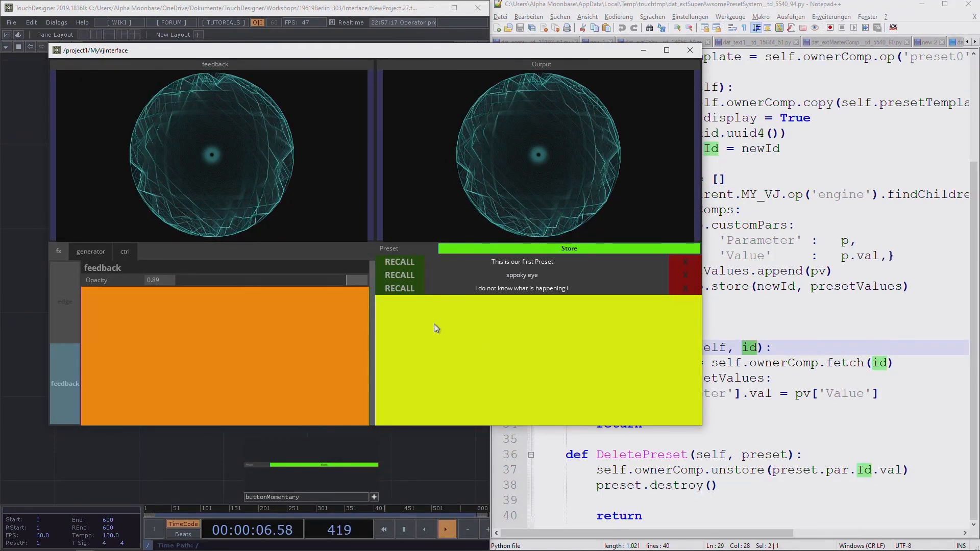
click(410, 272)
click(409, 288)
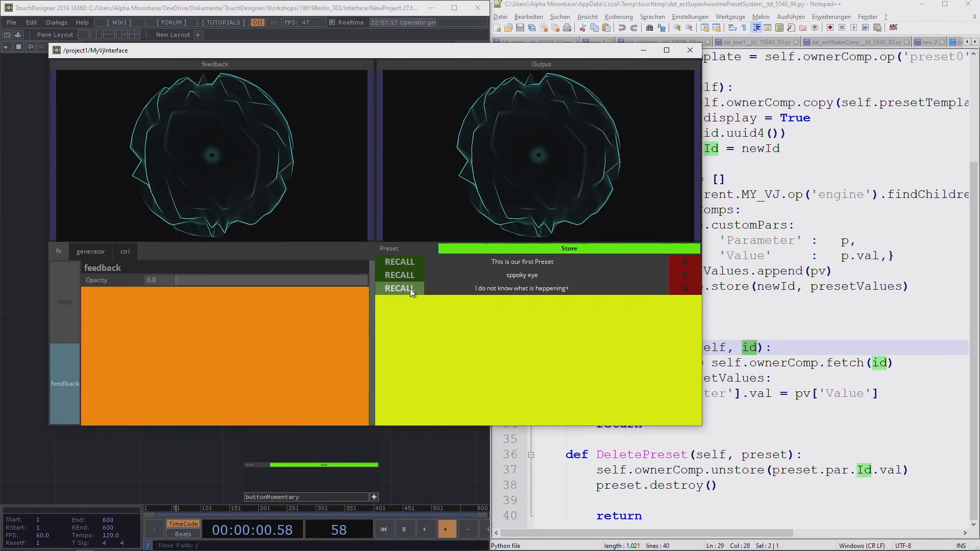
click(409, 277)
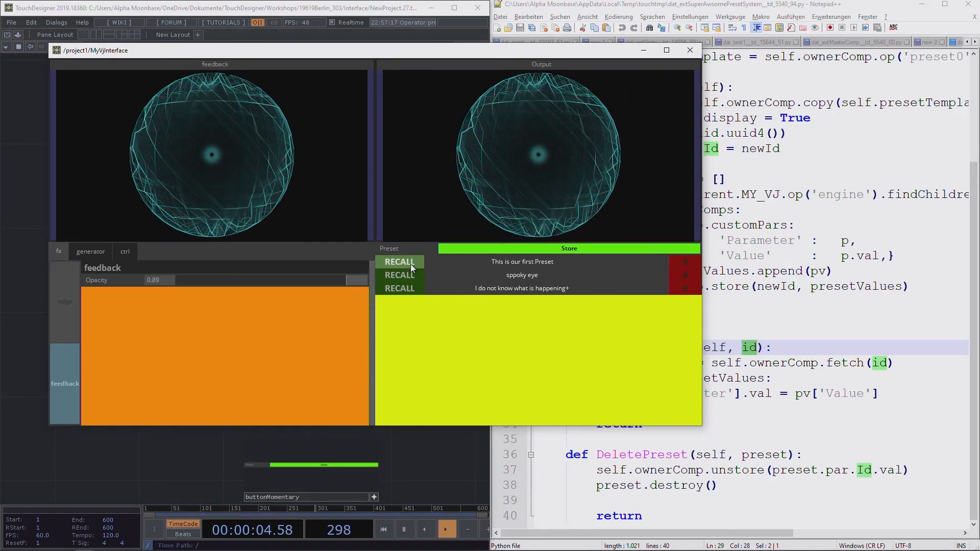
click(410, 265)
click(408, 274)
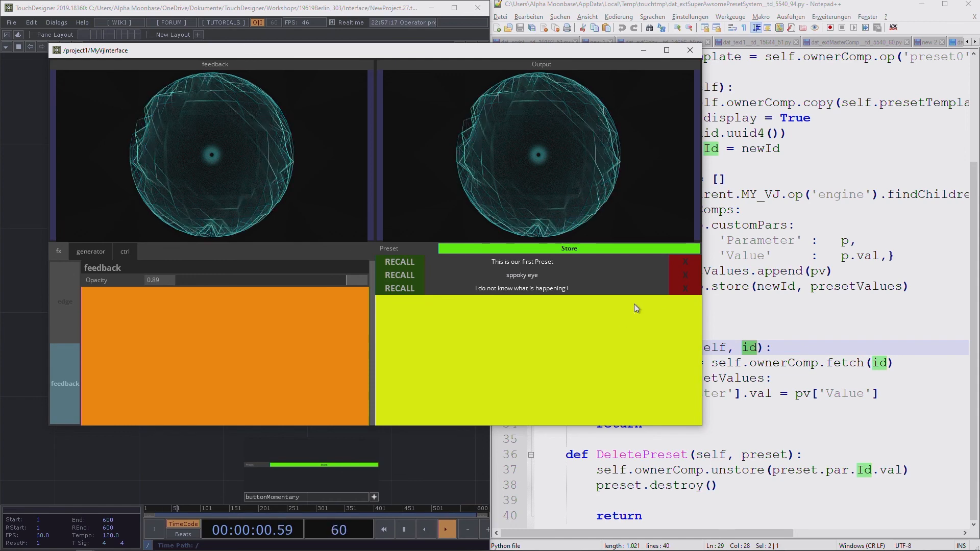
Step: Delete the "I do not know what is happening+" and "sppoky eye" presets from the preset list
click(687, 288)
click(686, 279)
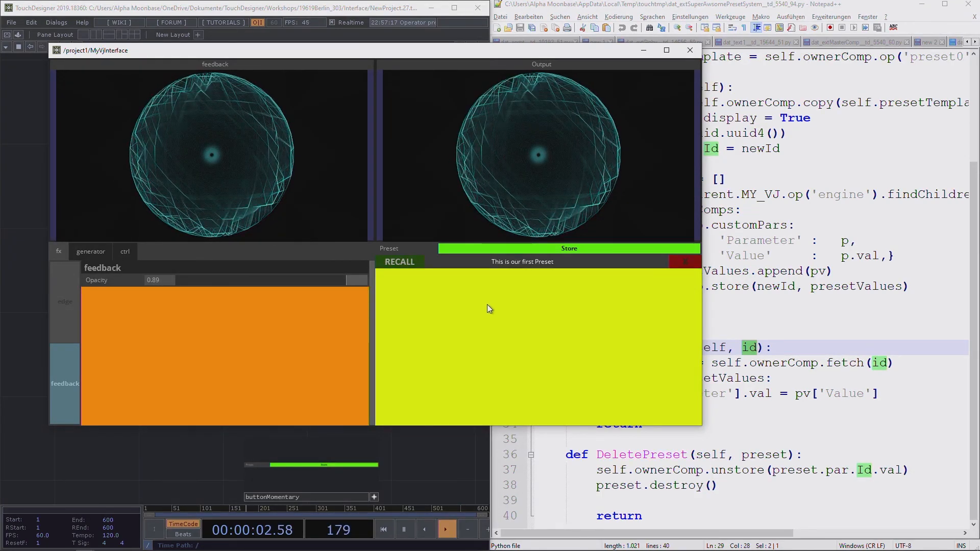
Step: Tint the edge effect's Edge Color pink by adjusting its red and green components
click(66, 302)
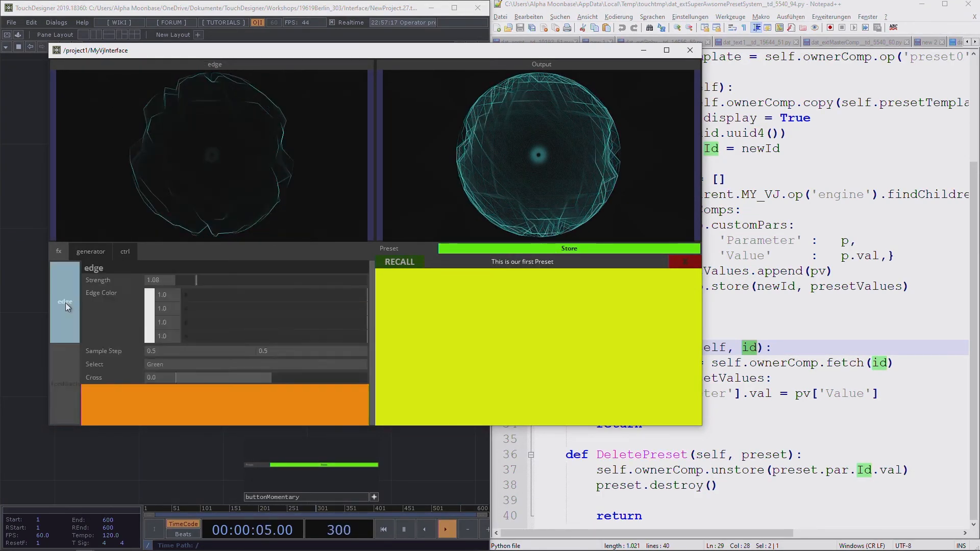
click(342, 295)
drag(342, 293, 358, 295)
drag(222, 306, 240, 305)
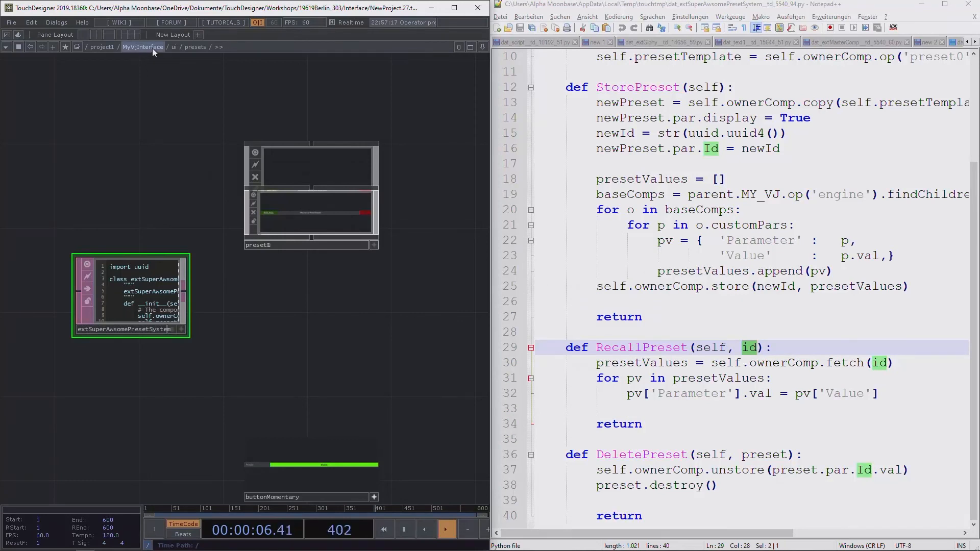
Step: Go back up to the project1 network and save the project
click(152, 48)
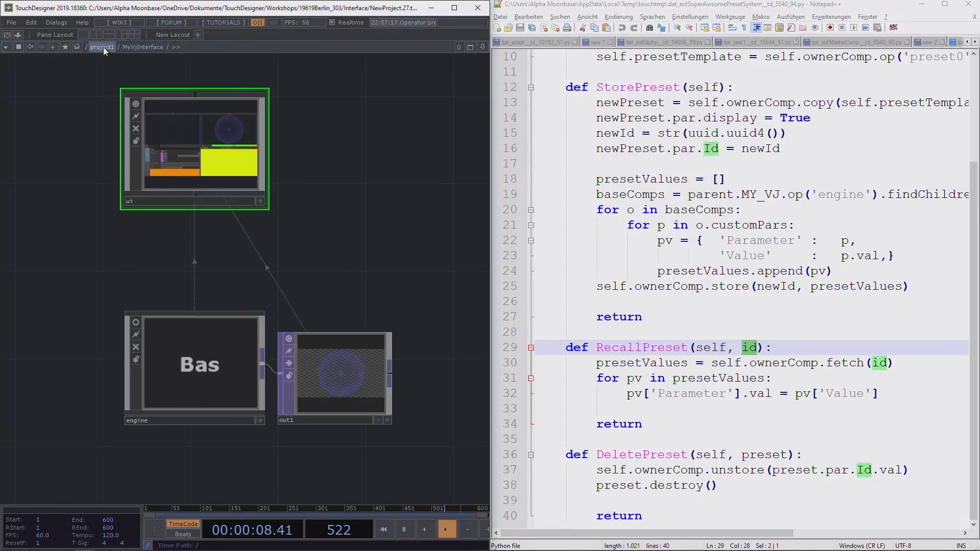
click(103, 47)
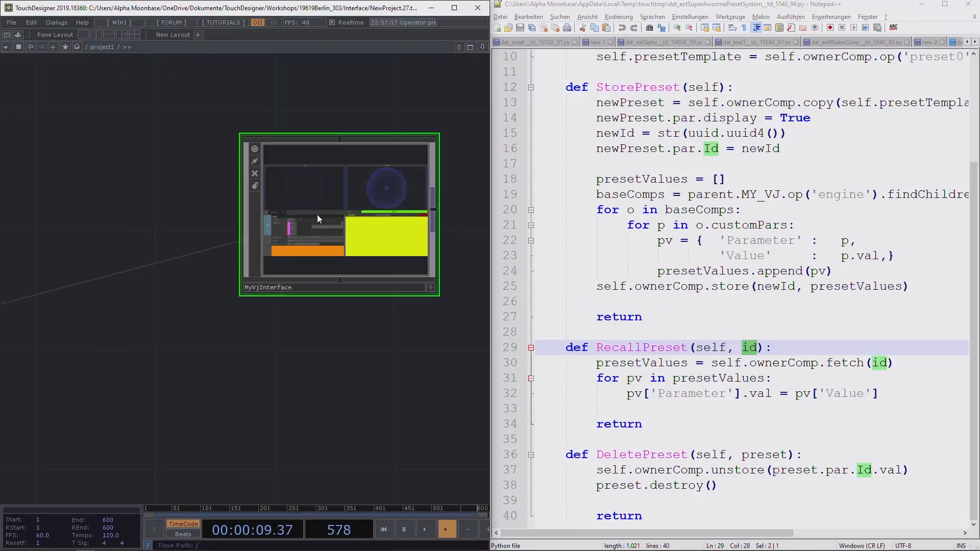
key(ctrl+s)
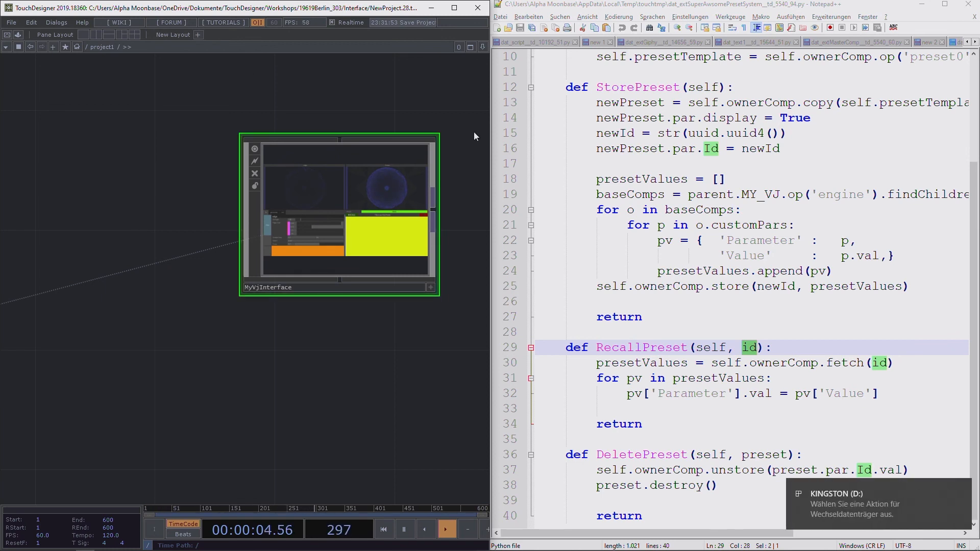
Step: Save the MyVjInterface component to the KINGSTON (D:) drive as 005_MyVjInterface.tox
right_click(322, 139)
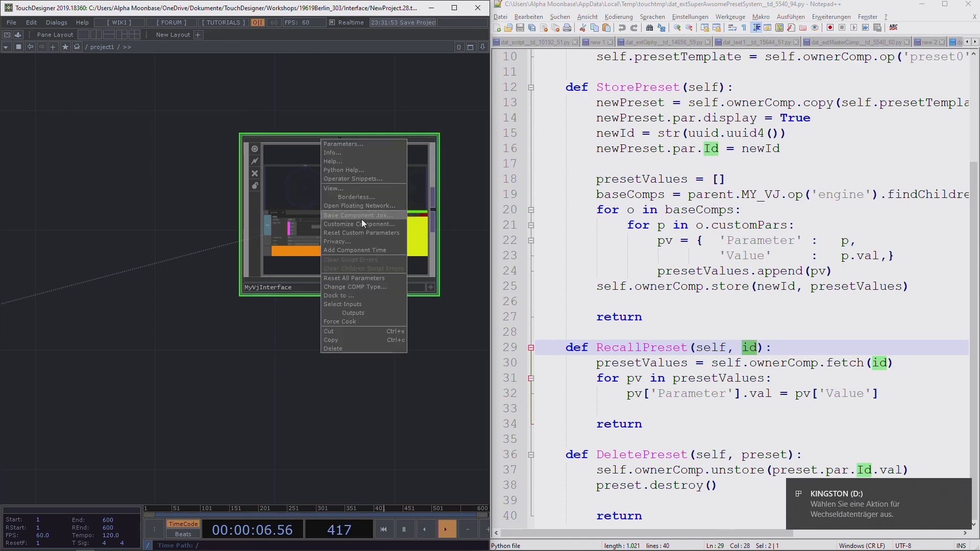
click(362, 216)
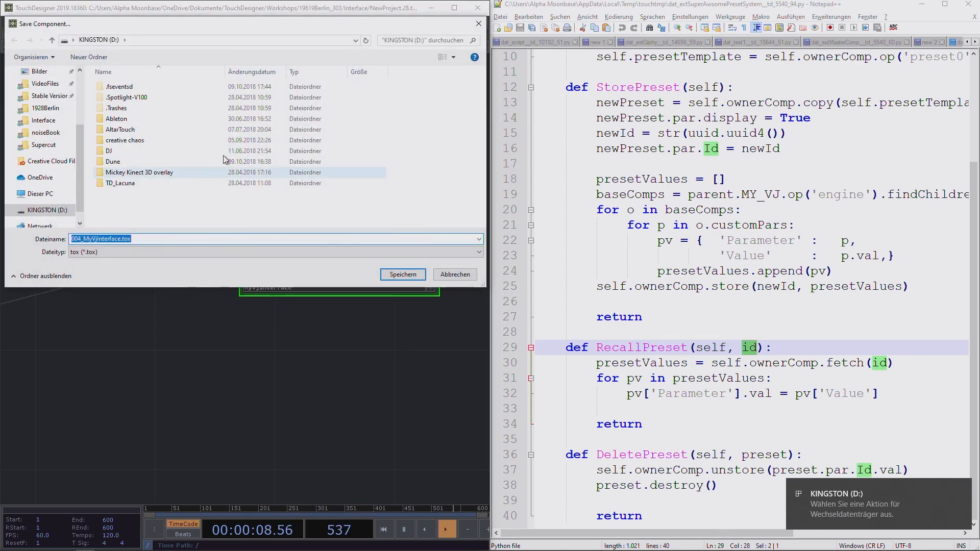
scroll(75, 201, down, 1)
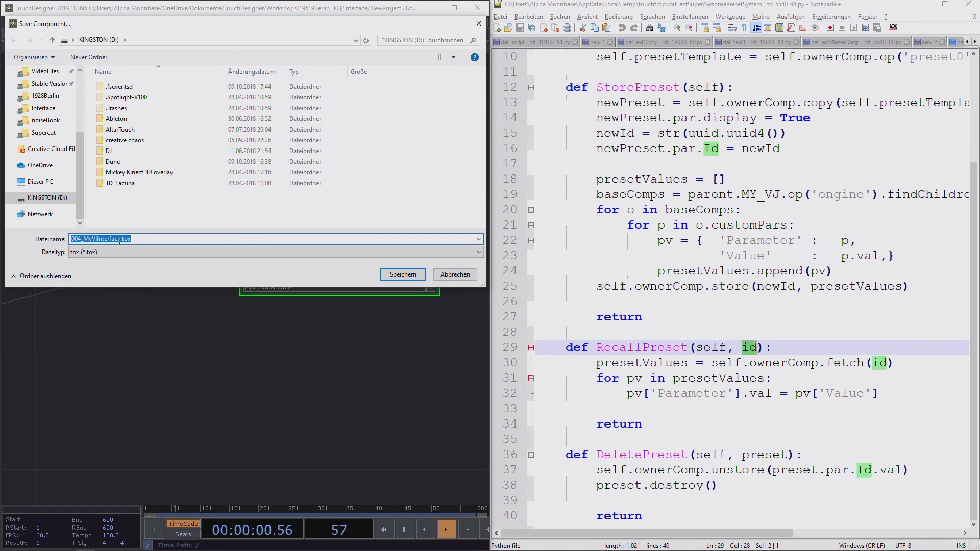
click(80, 239)
key(BackSpace)
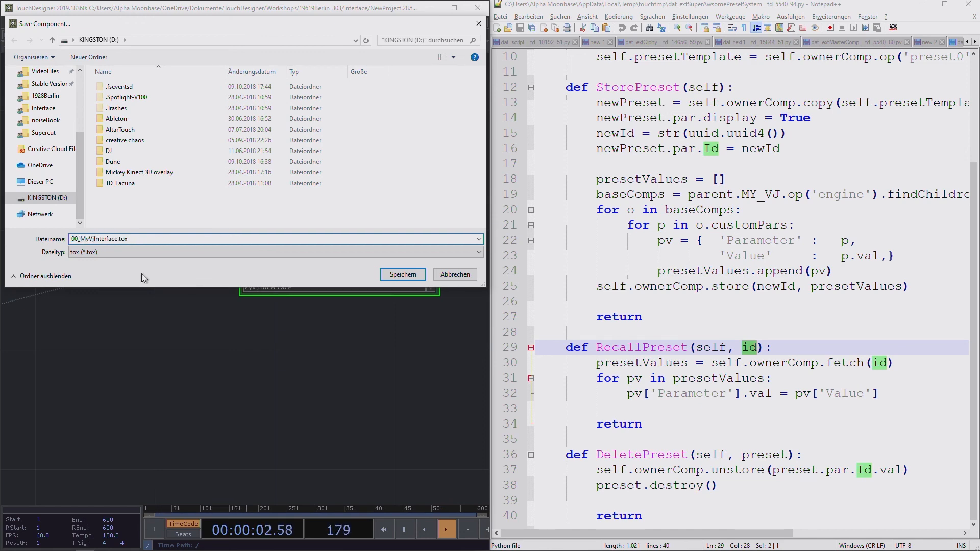
text(5)
click(403, 274)
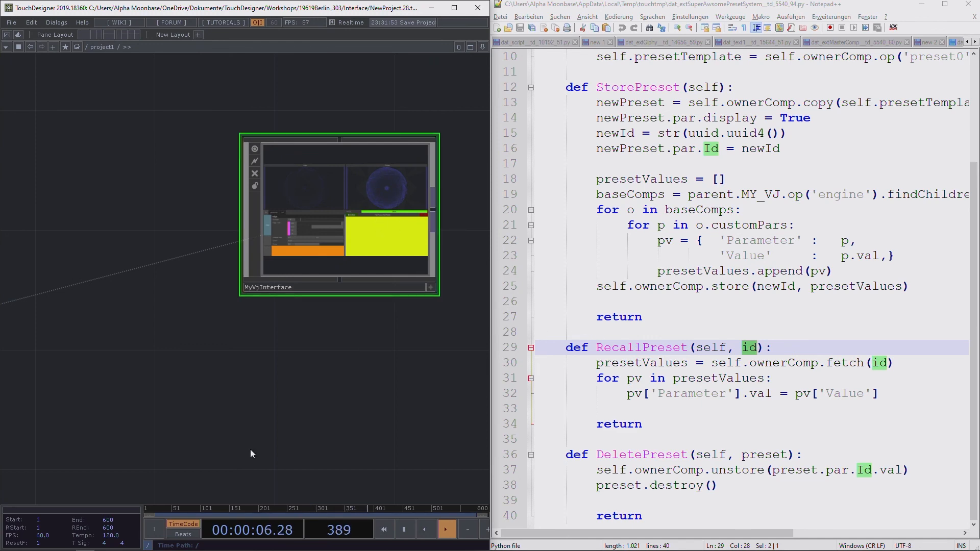
Step: Switch to File Explorer and eject the KINGSTON (D:) drive
click(49, 544)
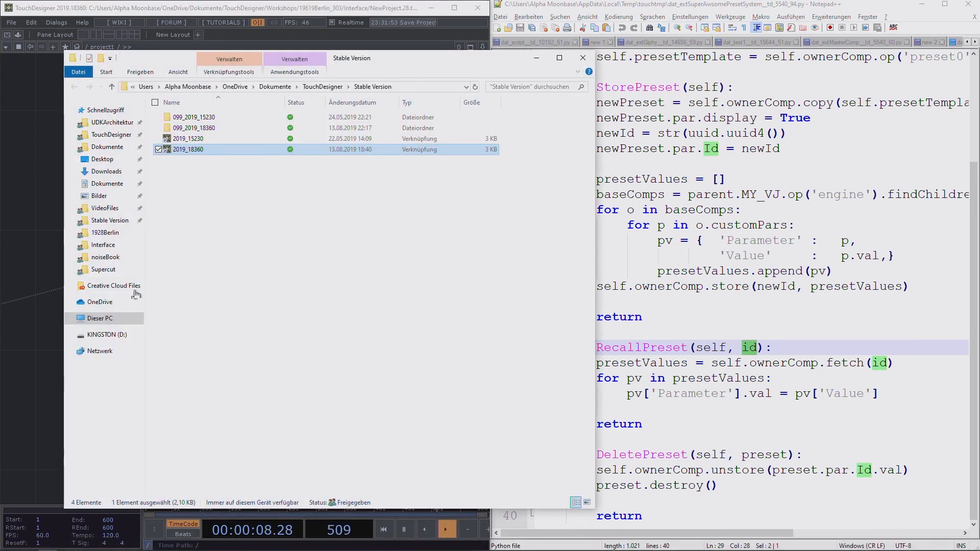
right_click(100, 335)
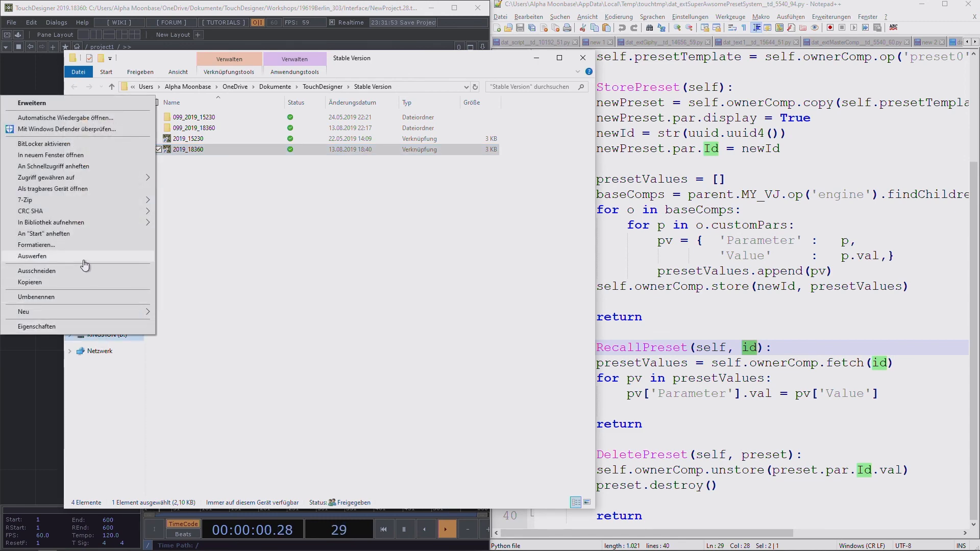
click(84, 258)
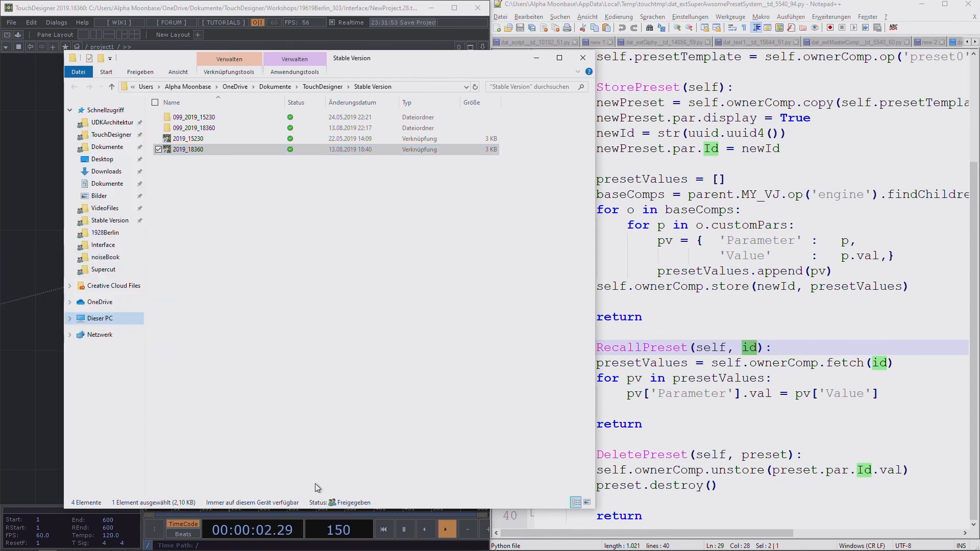